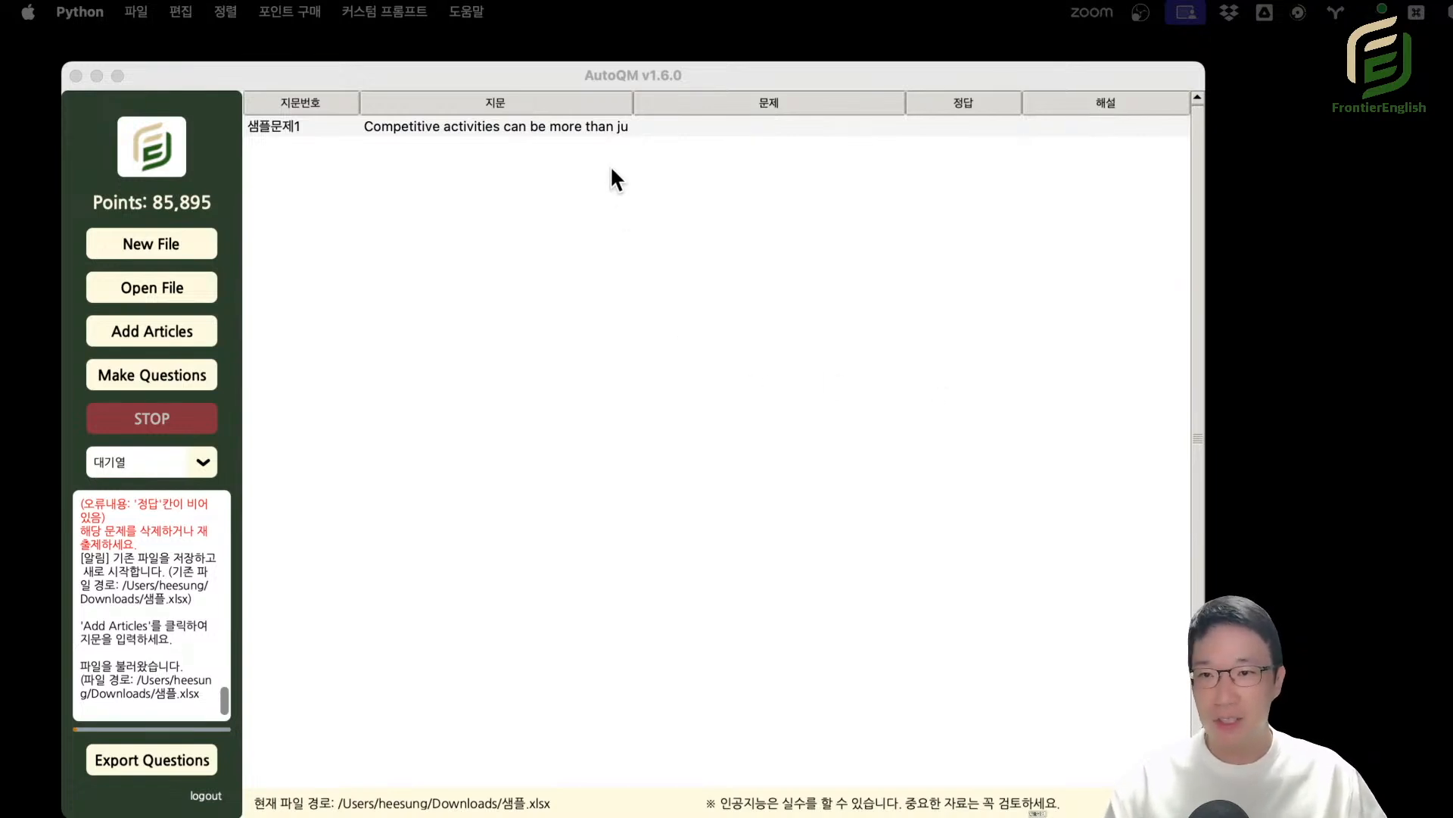
Open the question type selection dialog for making questions and place it over the main window.
left_click(773, 64)
left_click_drag(785, 79, 824, 80)
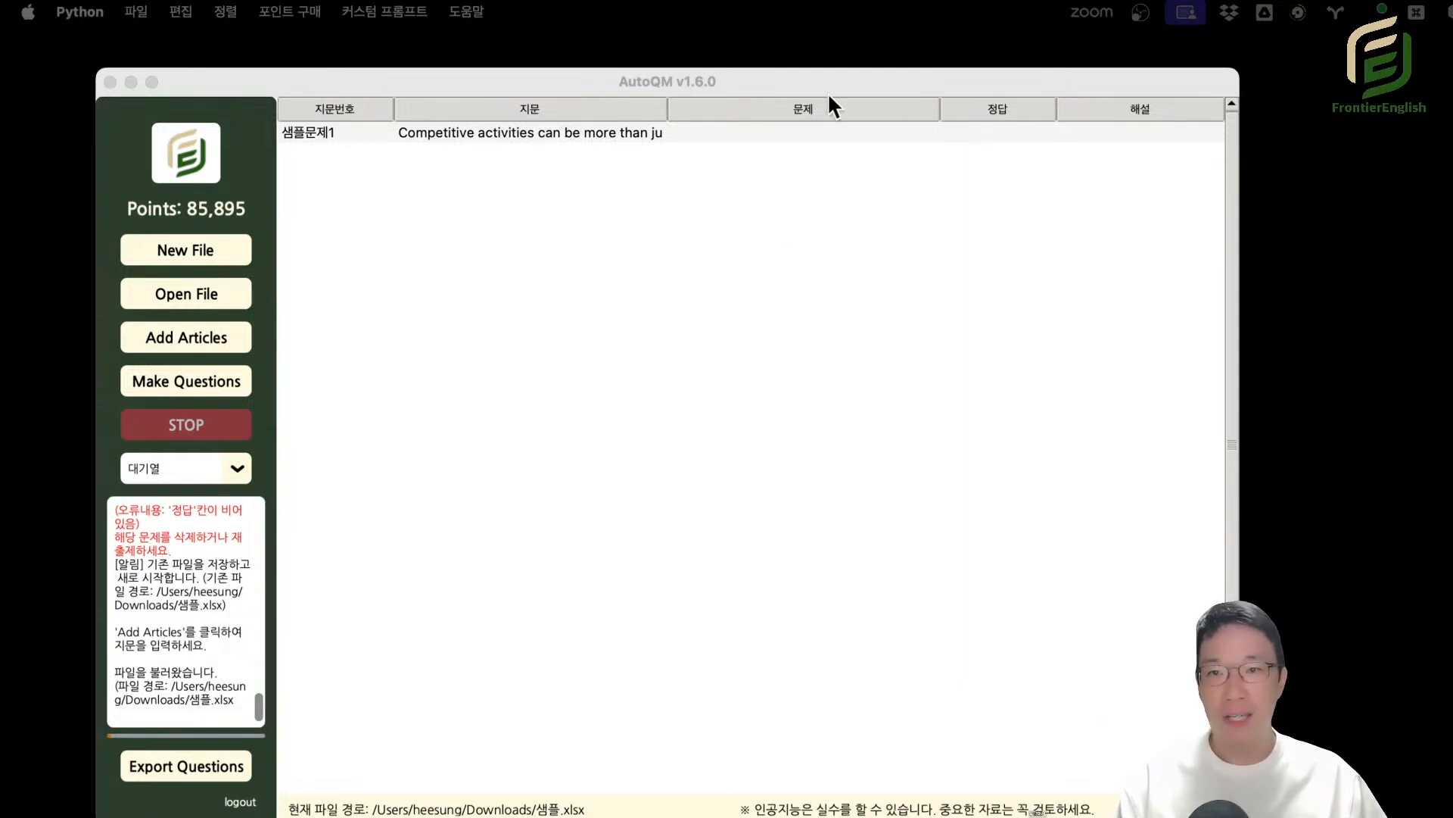
left_click_drag(851, 69, 872, 61)
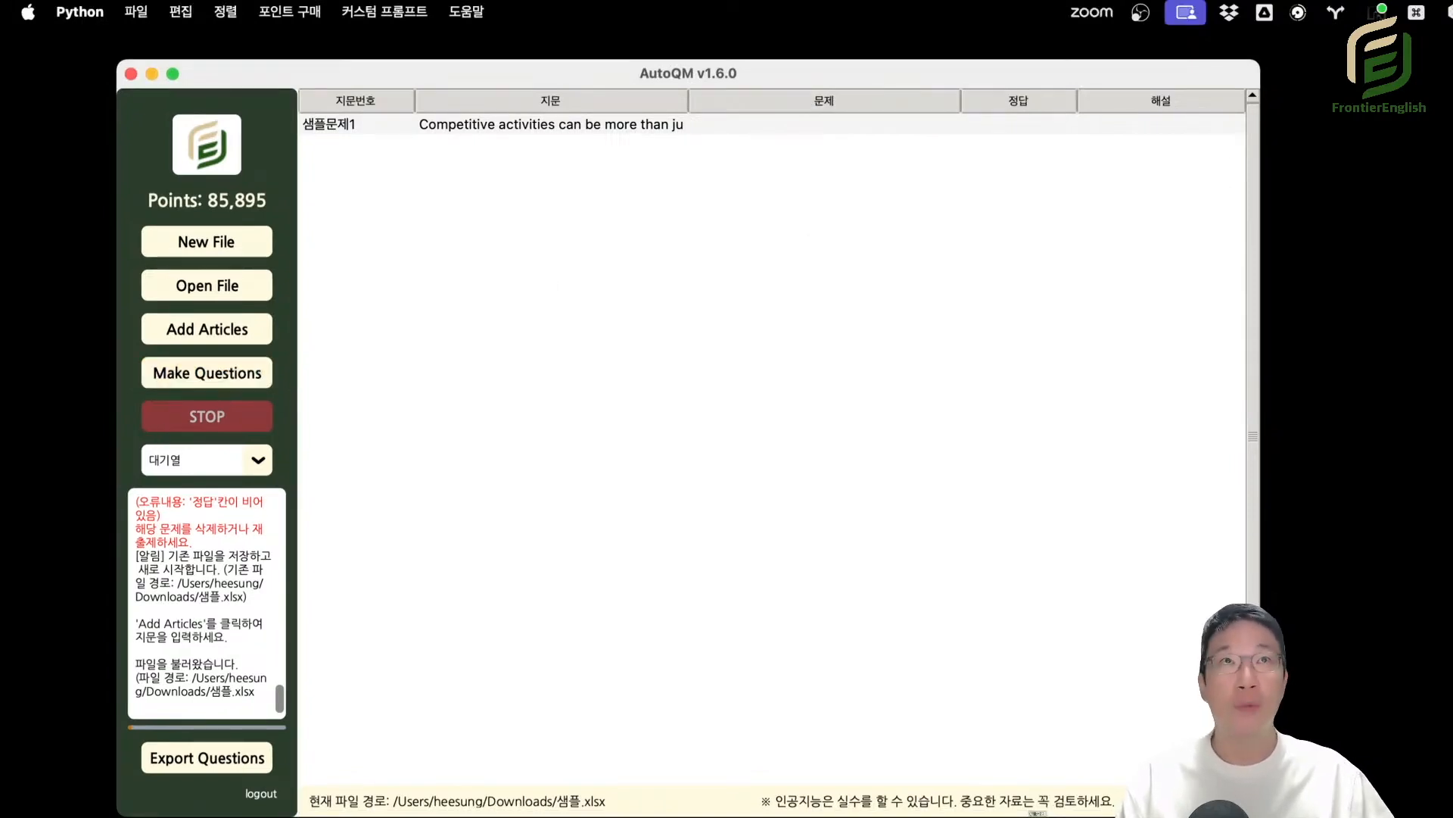
left_click(204, 379)
left_click_drag(1359, 140, 771, 100)
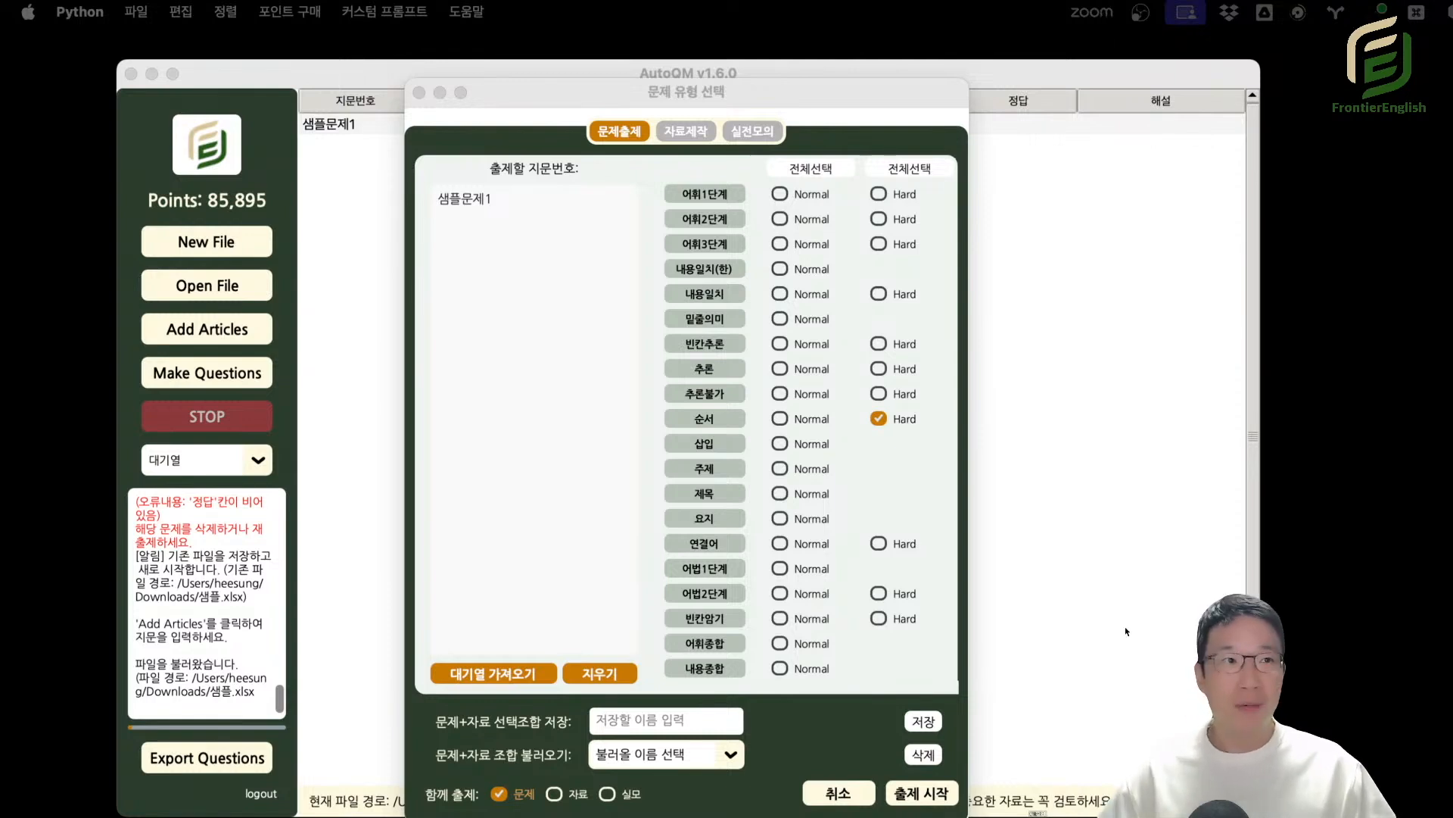
left_click_drag(831, 80, 820, 59)
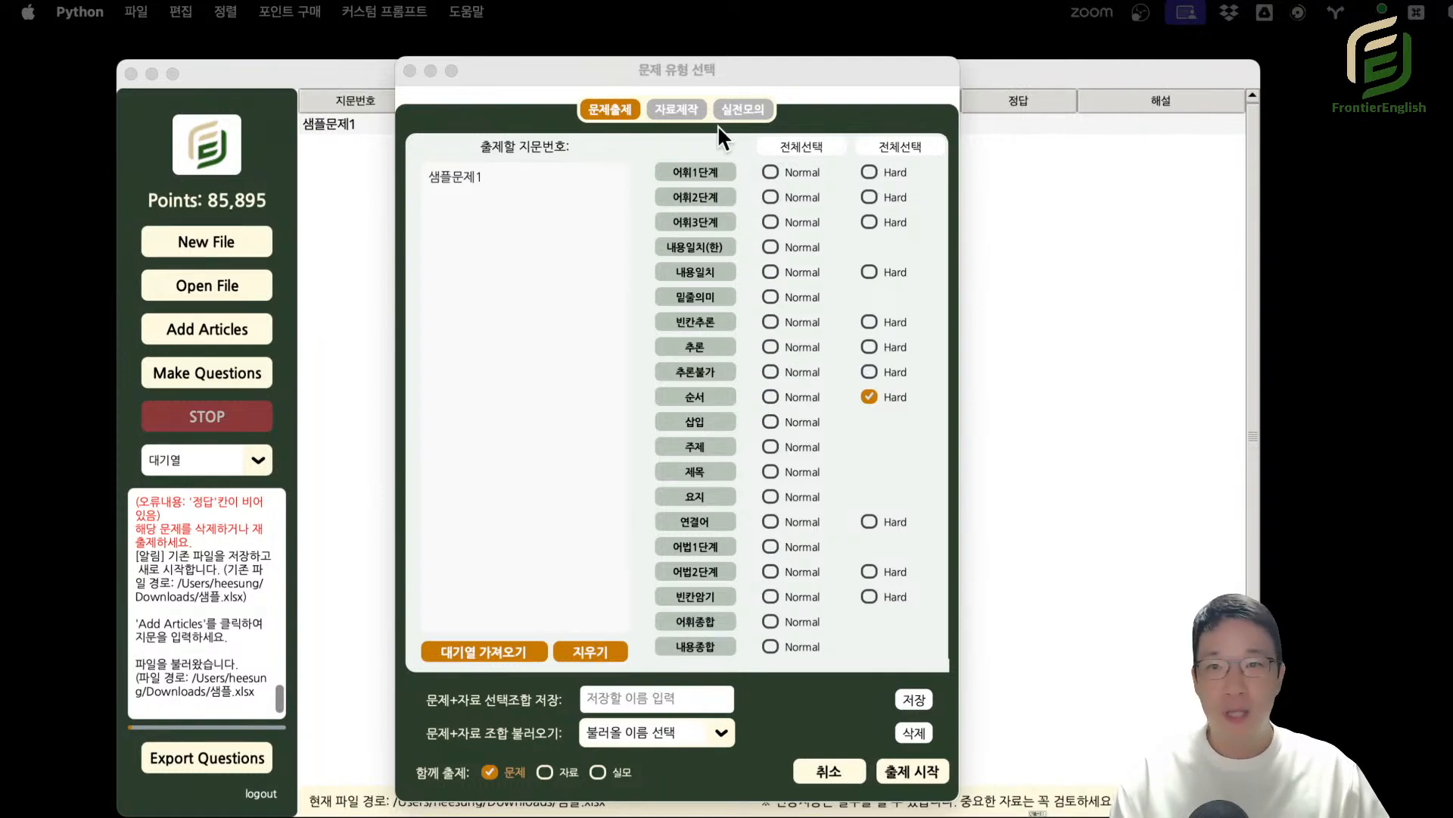
View the 실전모의 page with its passage list, and return to the 문제출제 page.
left_click(755, 112)
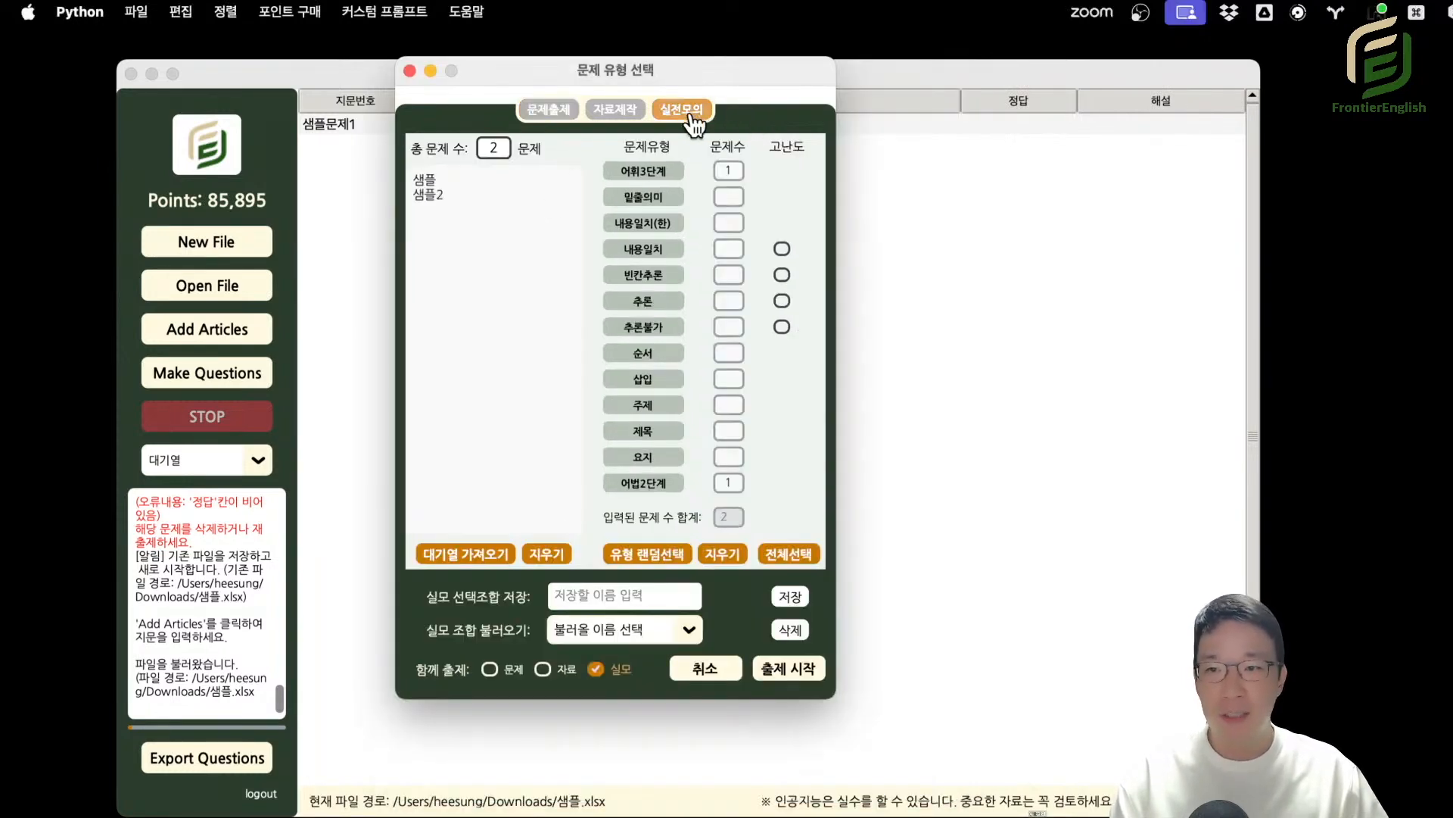
left_click_drag(489, 205, 393, 165)
left_click_drag(495, 223, 404, 182)
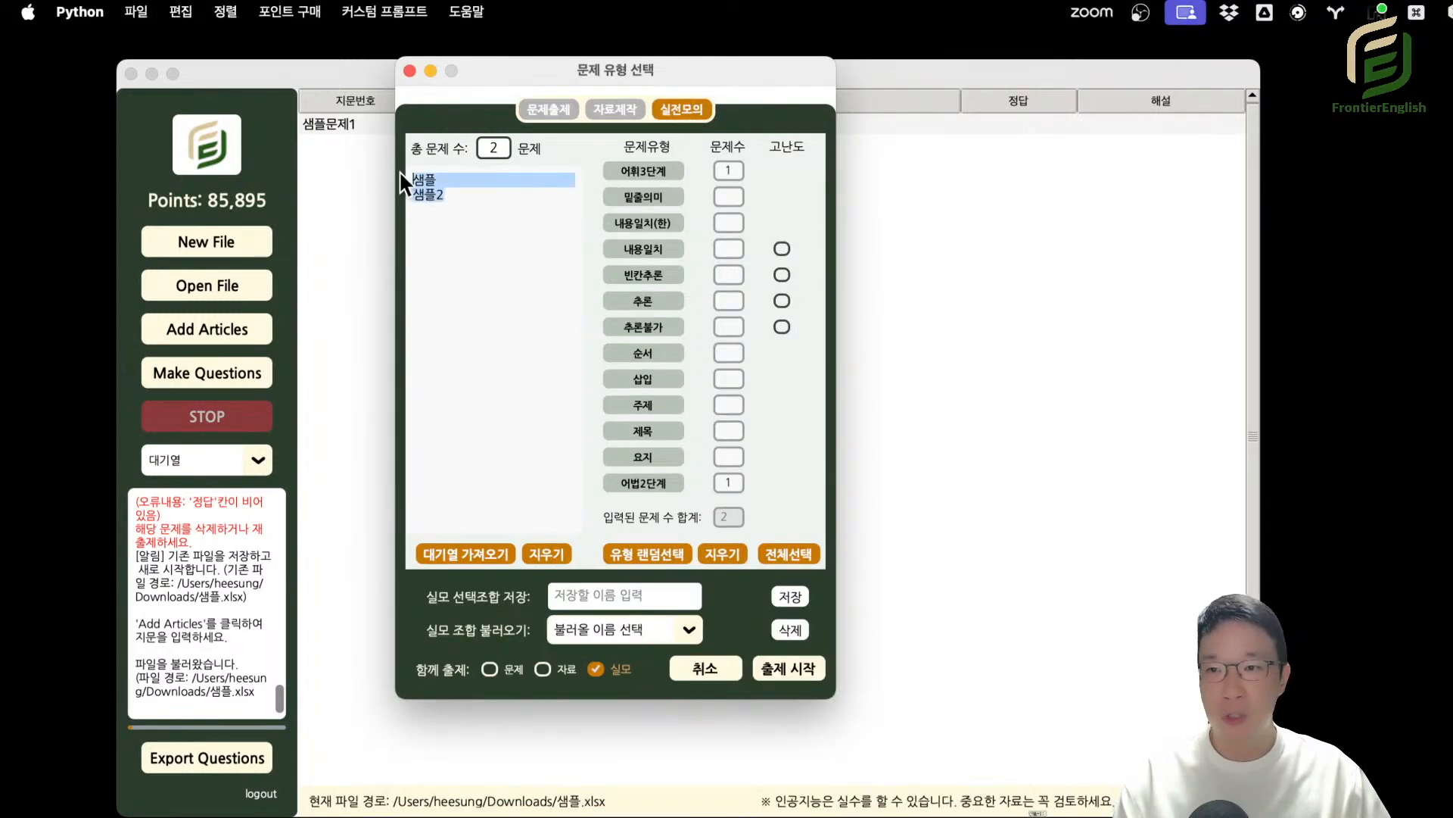
left_click(547, 108)
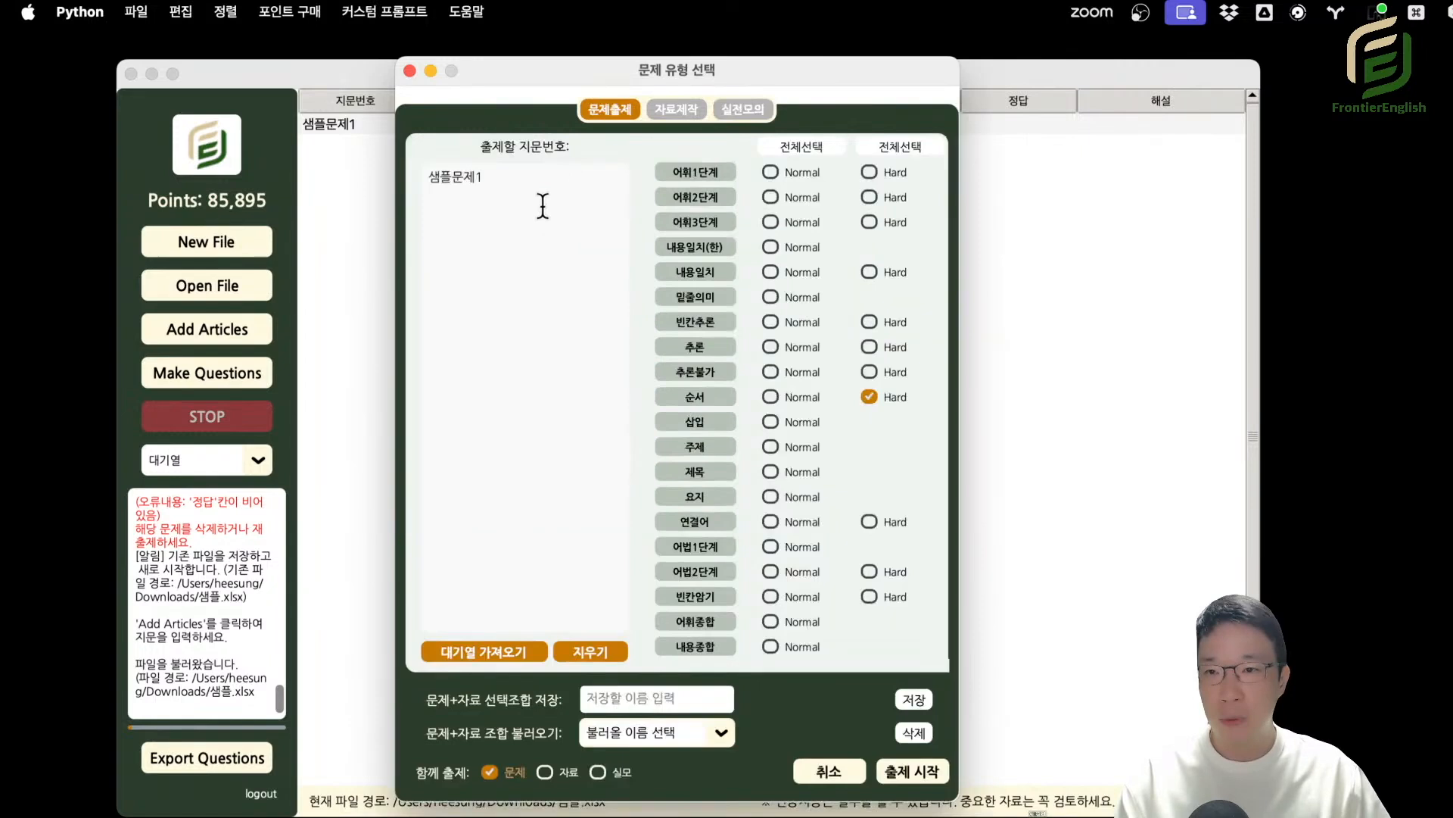
Select the Normal level of question types 어휘3단계 and 어휘2단계 for passage 샘플문제1.
left_click_drag(554, 183, 336, 171)
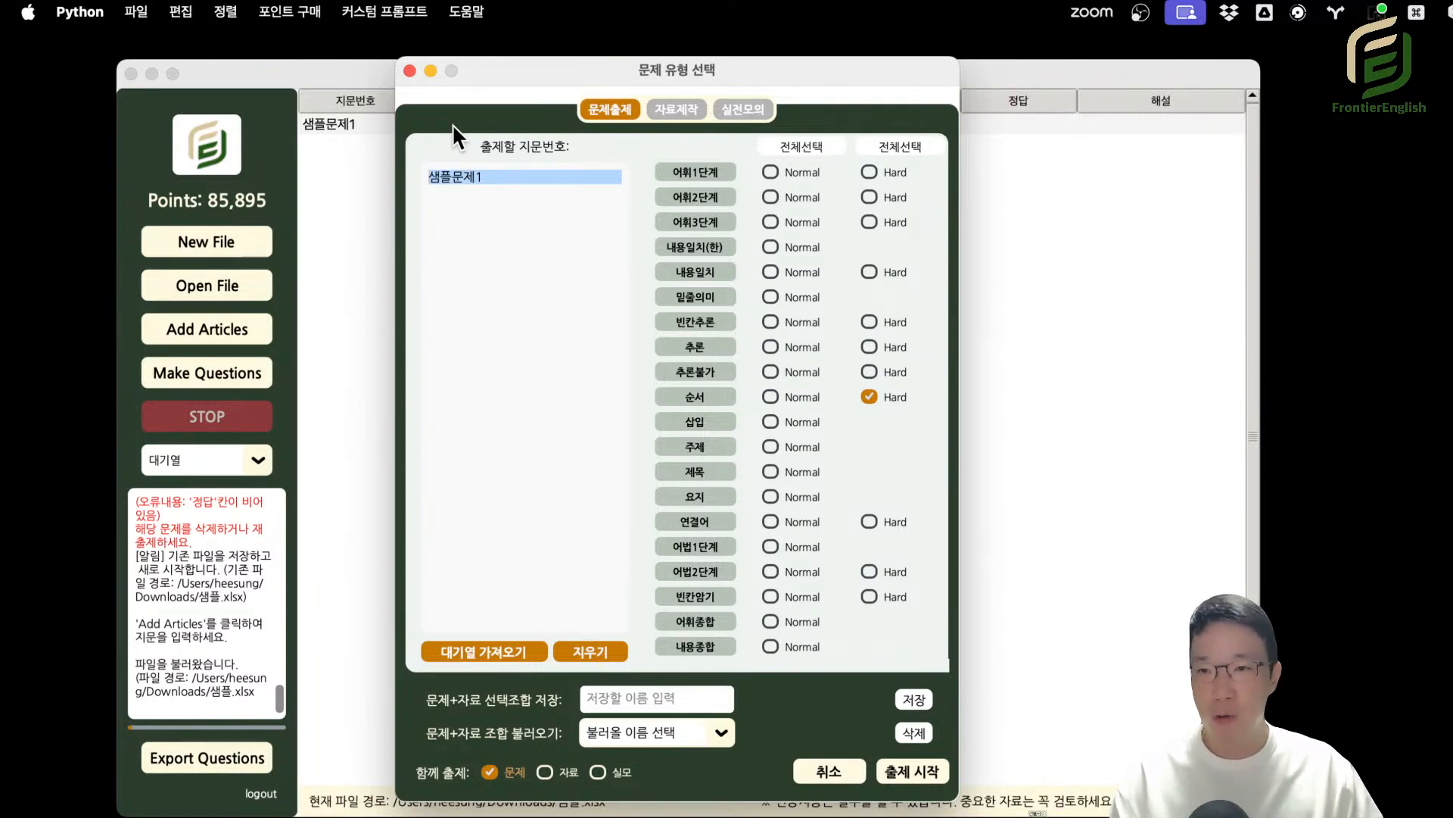
left_click_drag(483, 69, 487, 52)
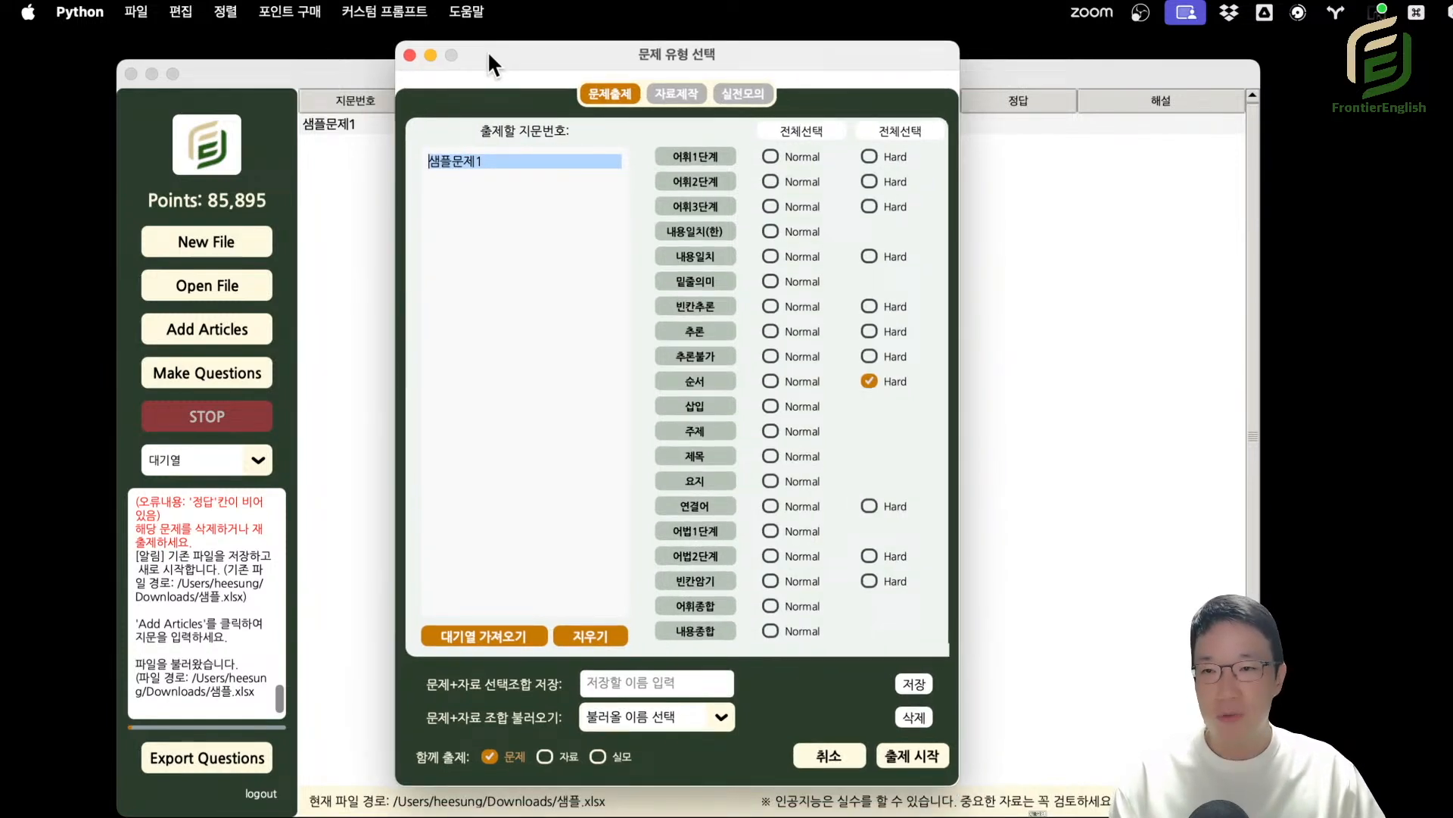
left_click(495, 250)
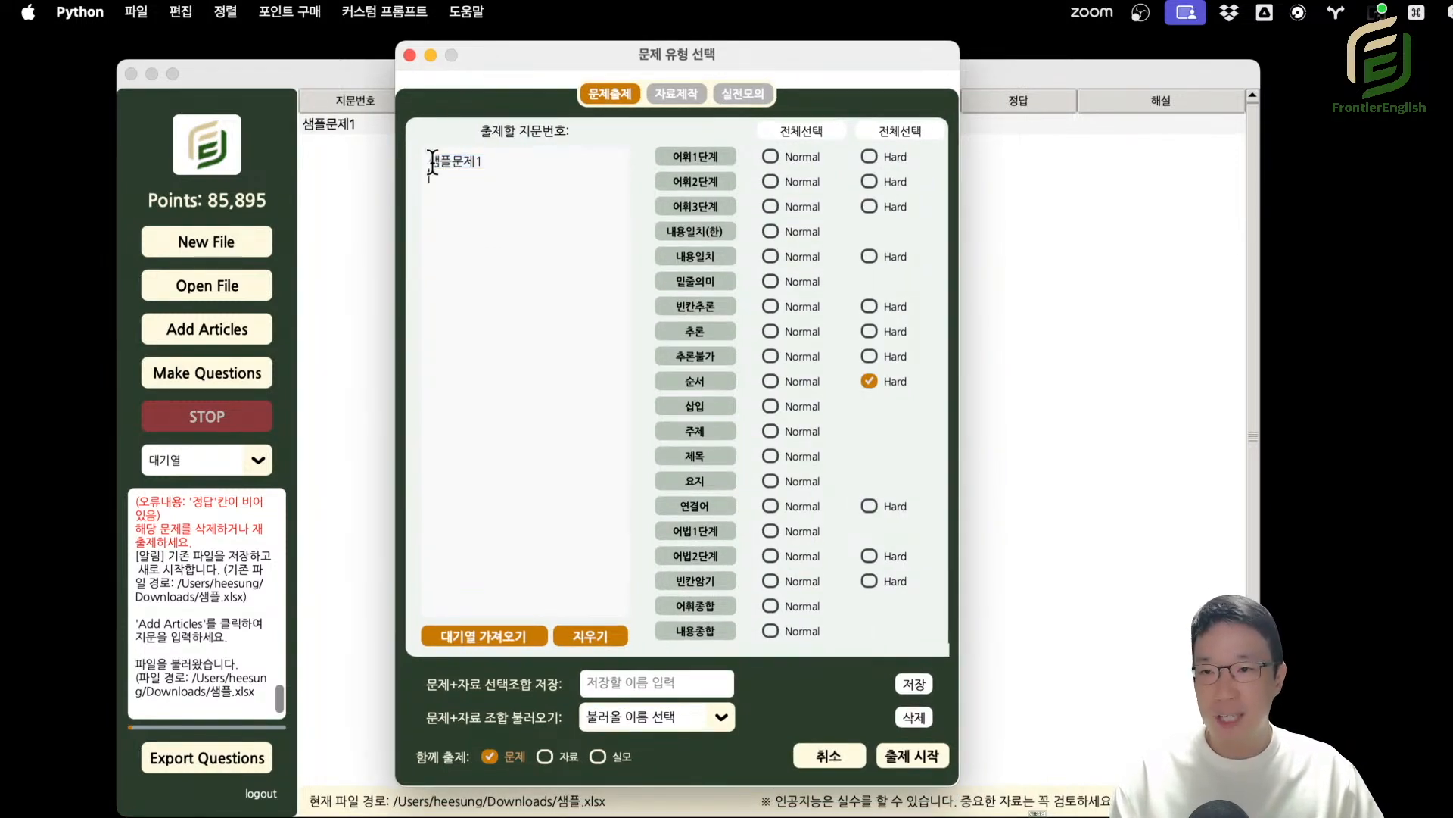
left_click_drag(491, 164, 383, 161)
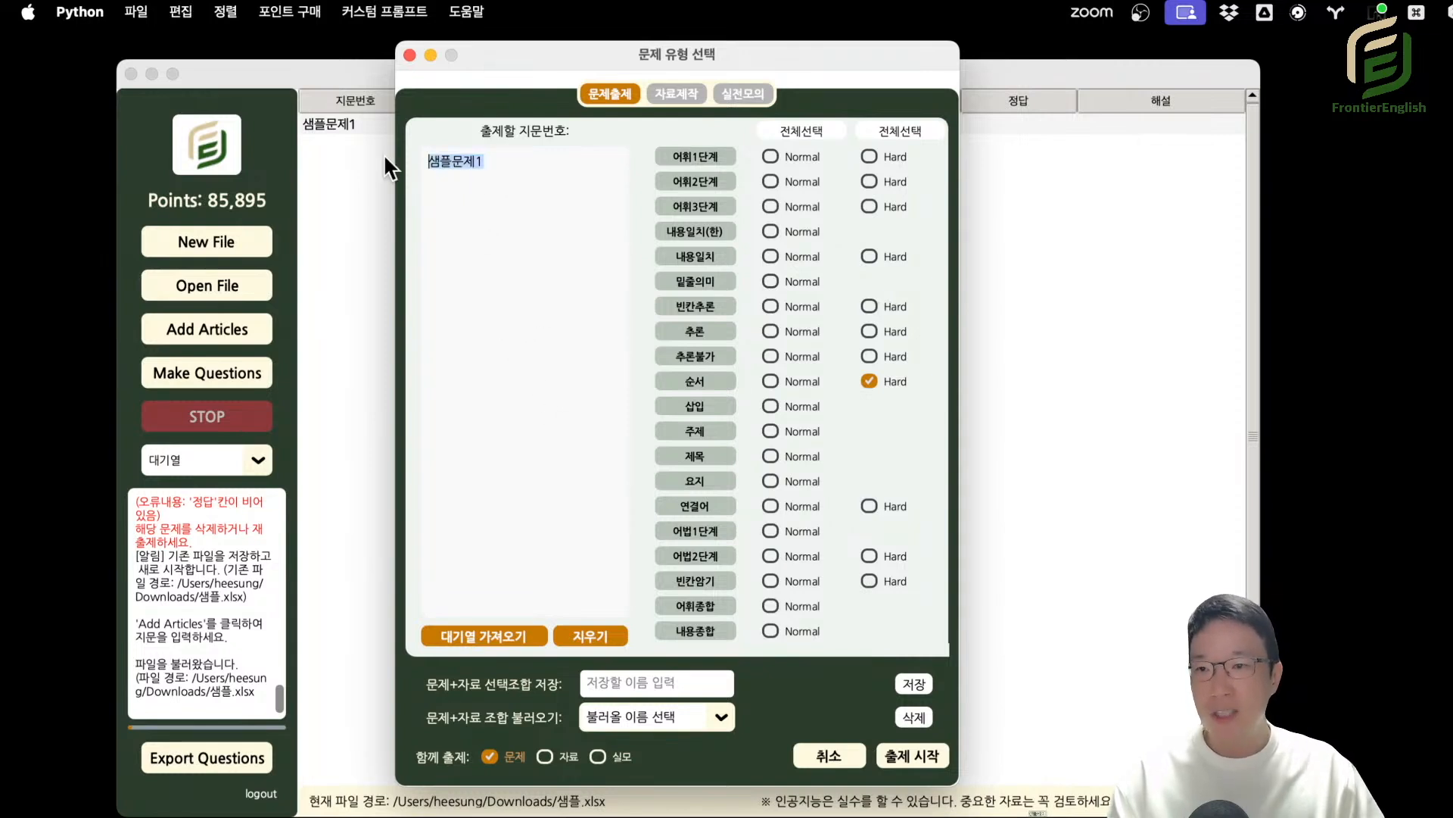
left_click(770, 206)
left_click(771, 181)
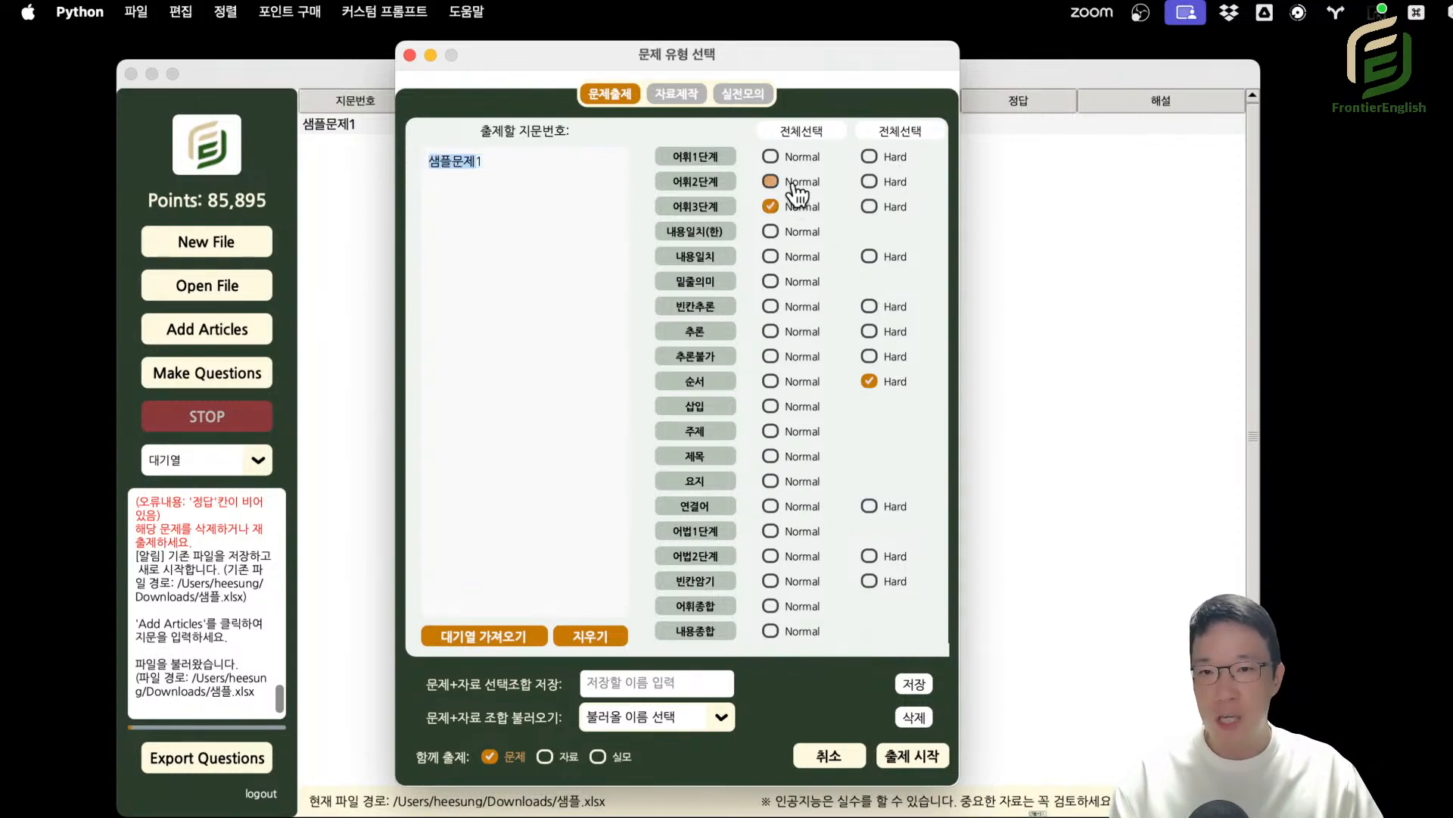
left_click_drag(501, 168, 325, 161)
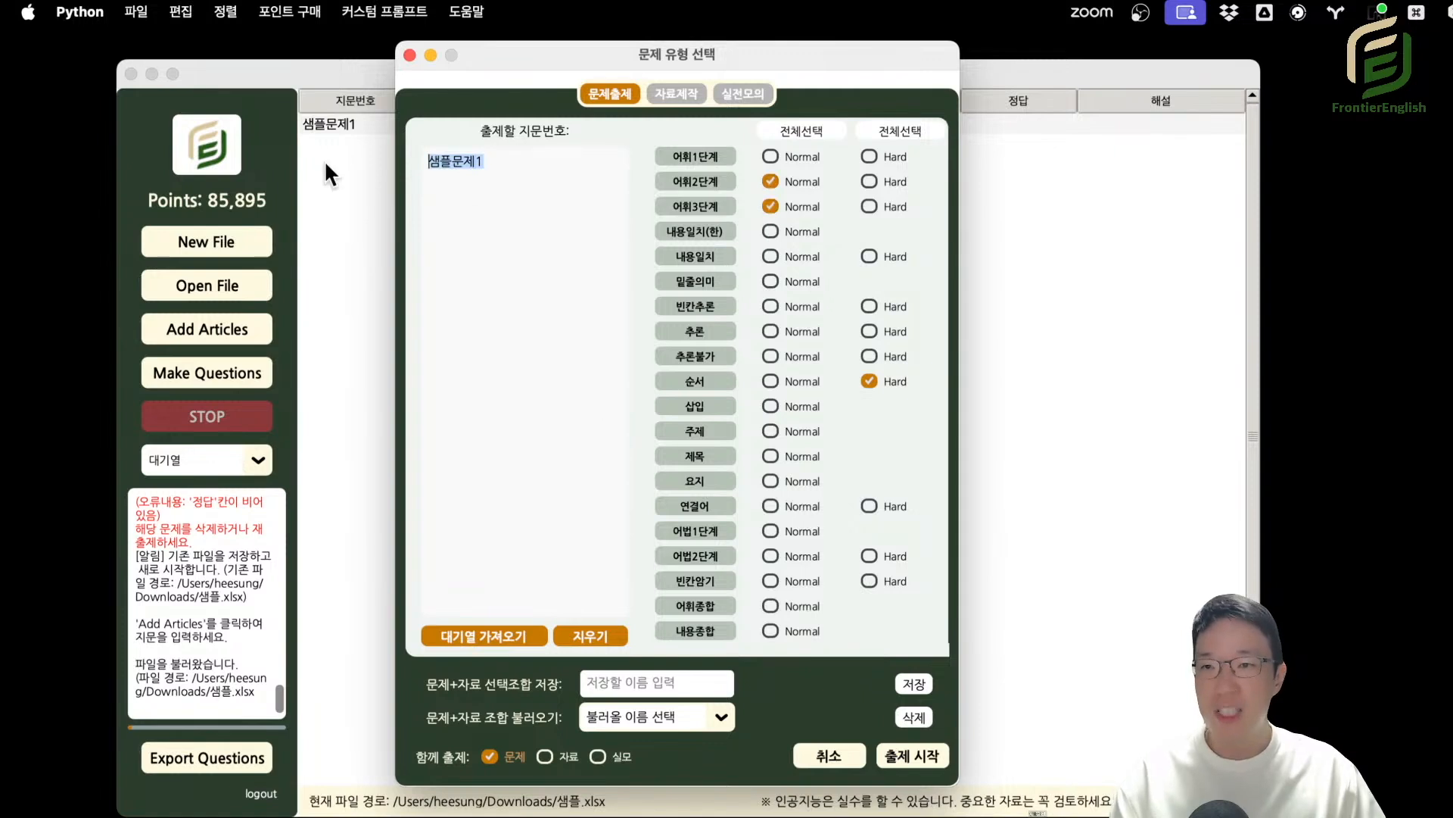
double_click(526, 200)
left_click(494, 158)
left_click_drag(502, 158, 378, 175)
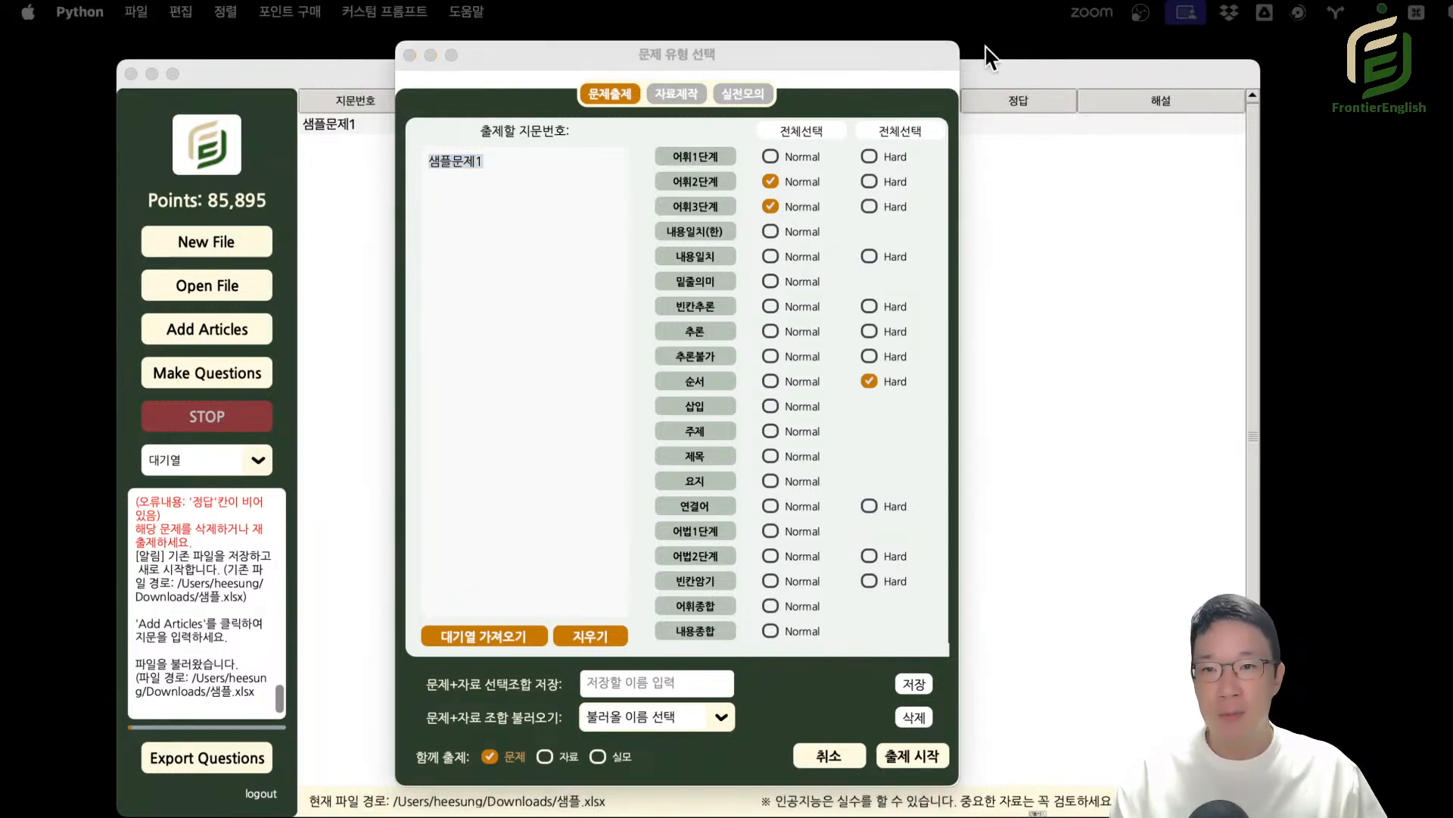
left_click(882, 48)
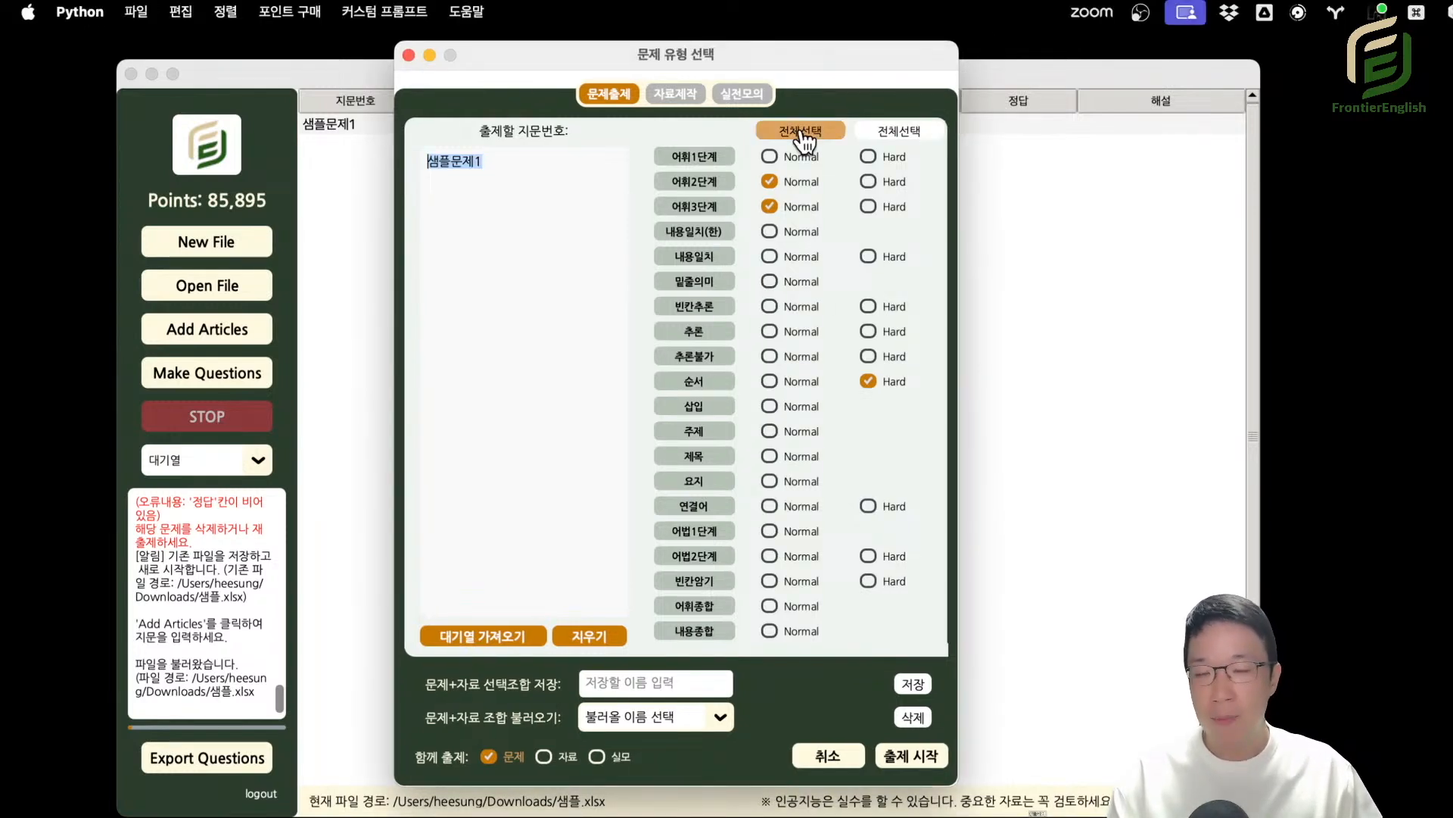
Clear the selected question types and close the question type dialog without generating questions.
left_click(769, 212)
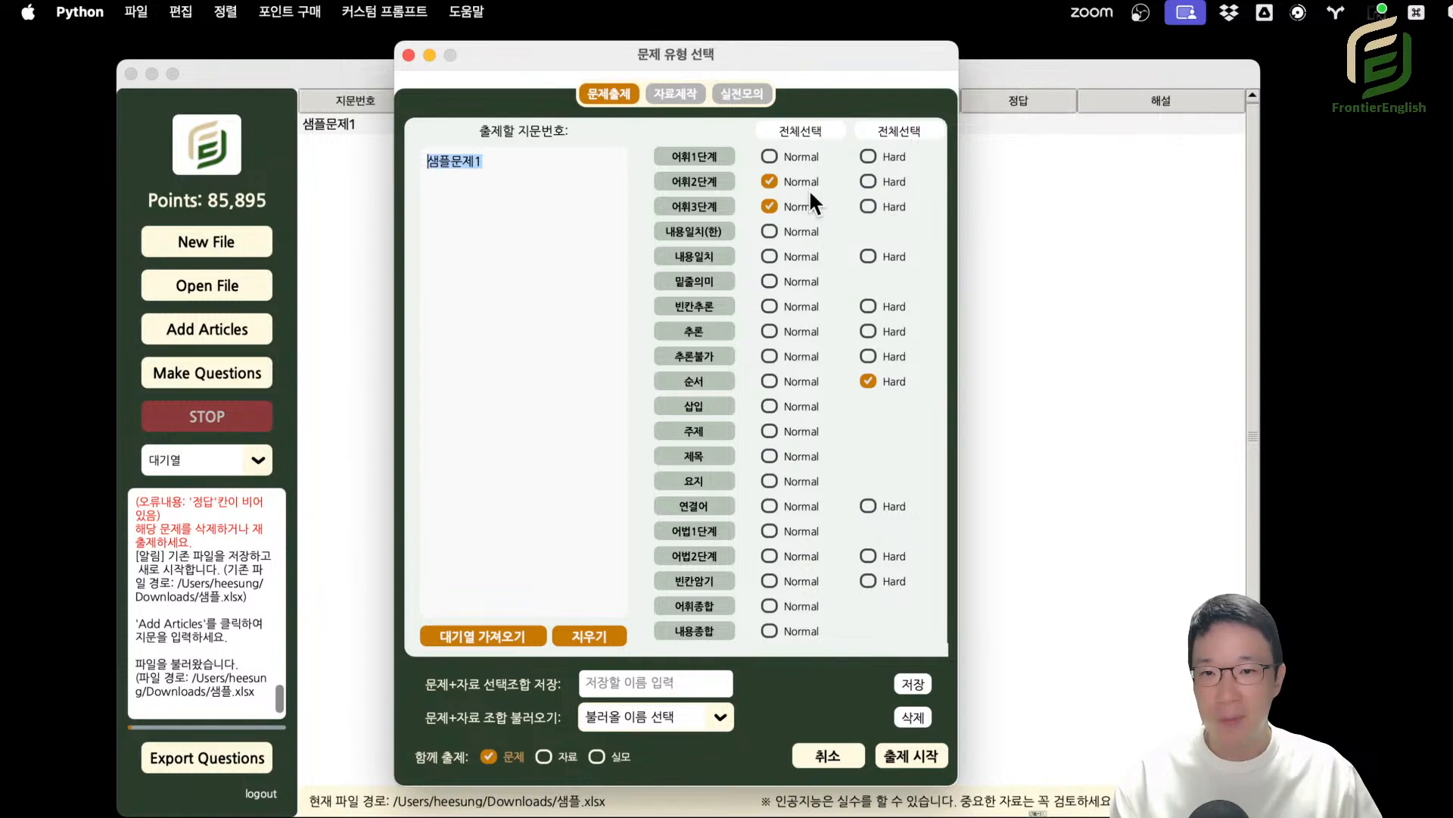
left_click(800, 207)
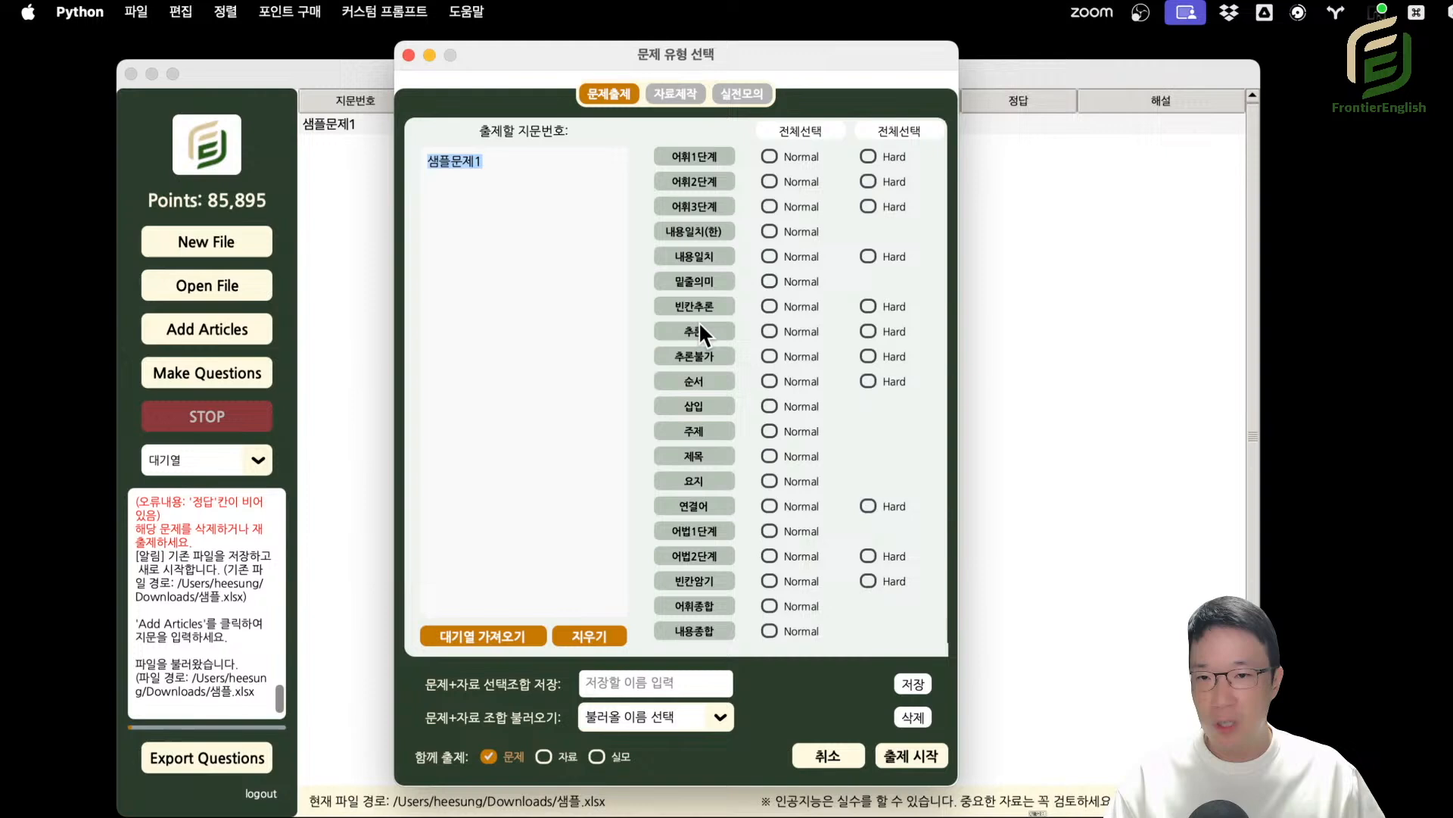
left_click(410, 55)
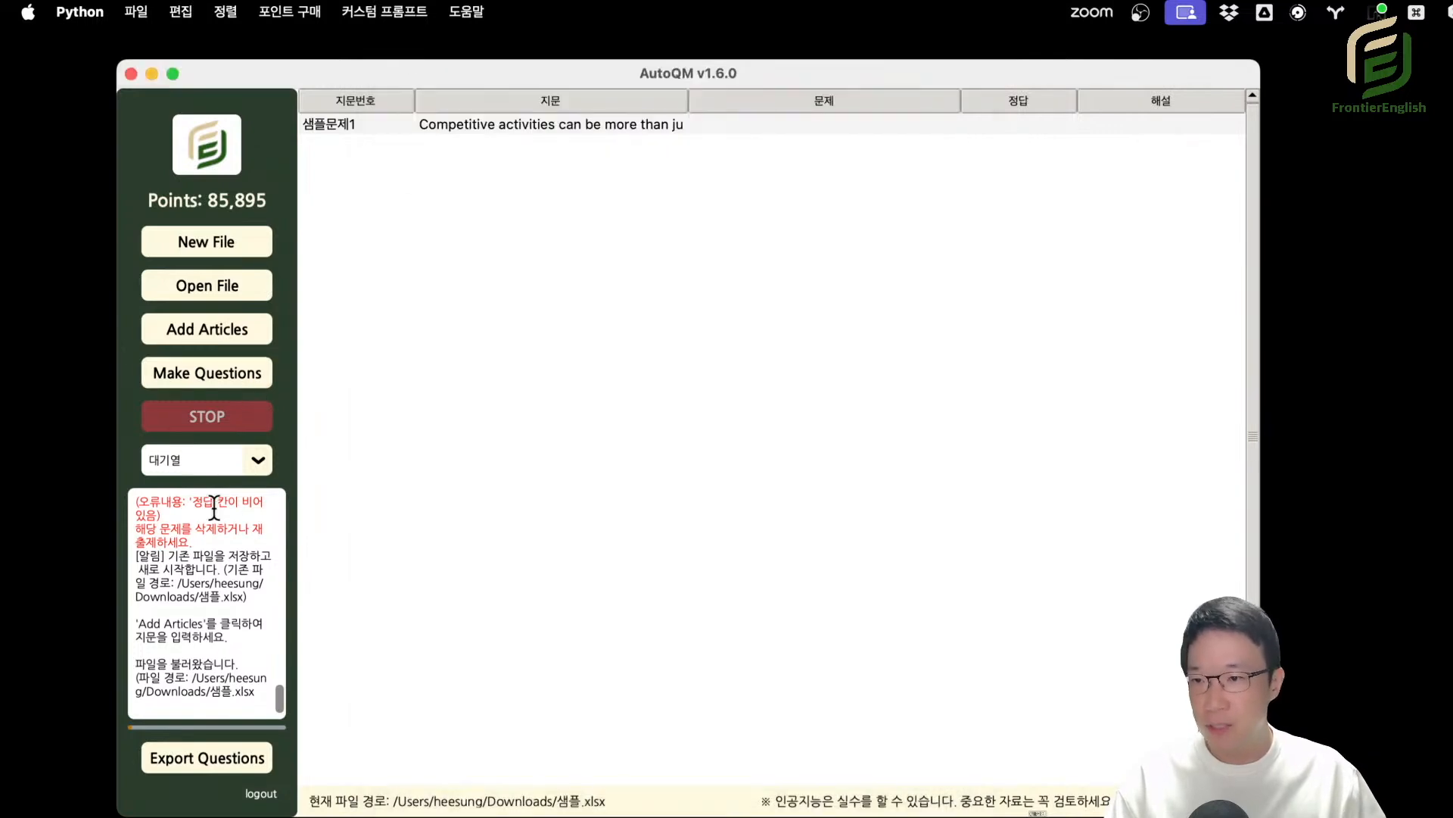
Show the 밑줄의미_Normal questions and open the 샘플문제1 entry in the Edit Cell window.
left_click(233, 478)
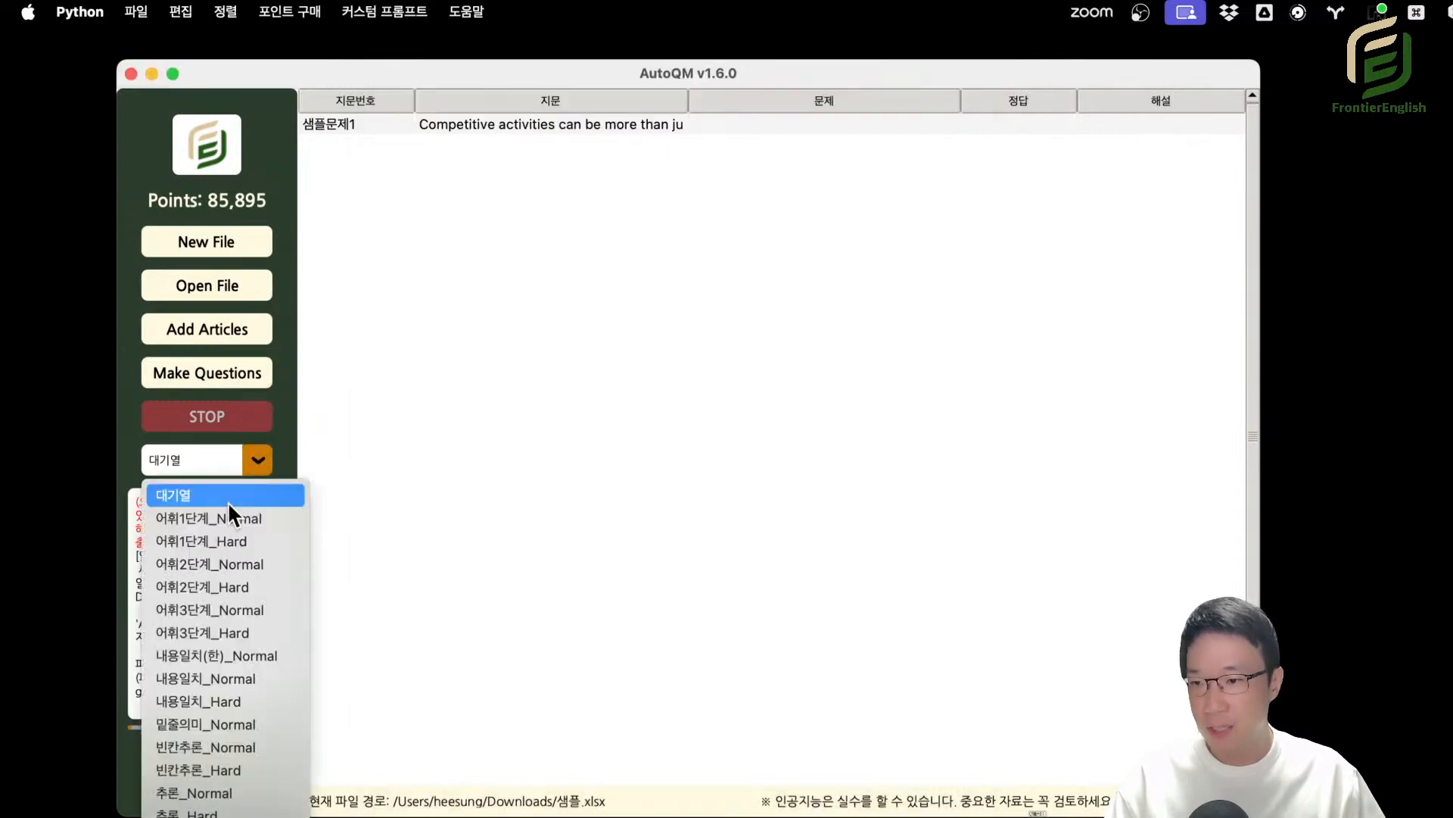
left_click(239, 723)
double_click(572, 124)
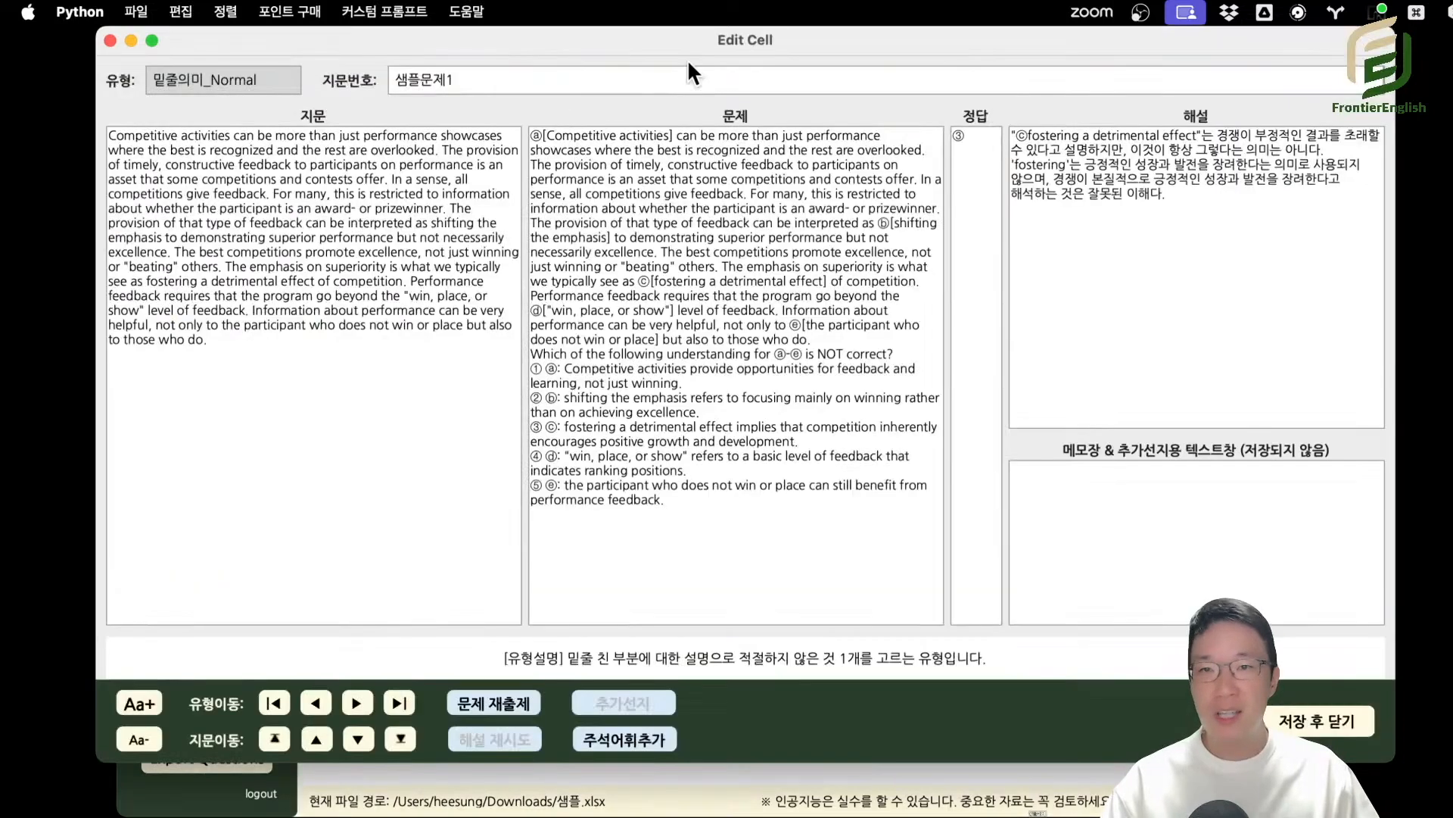
left_click_drag(702, 34, 690, 57)
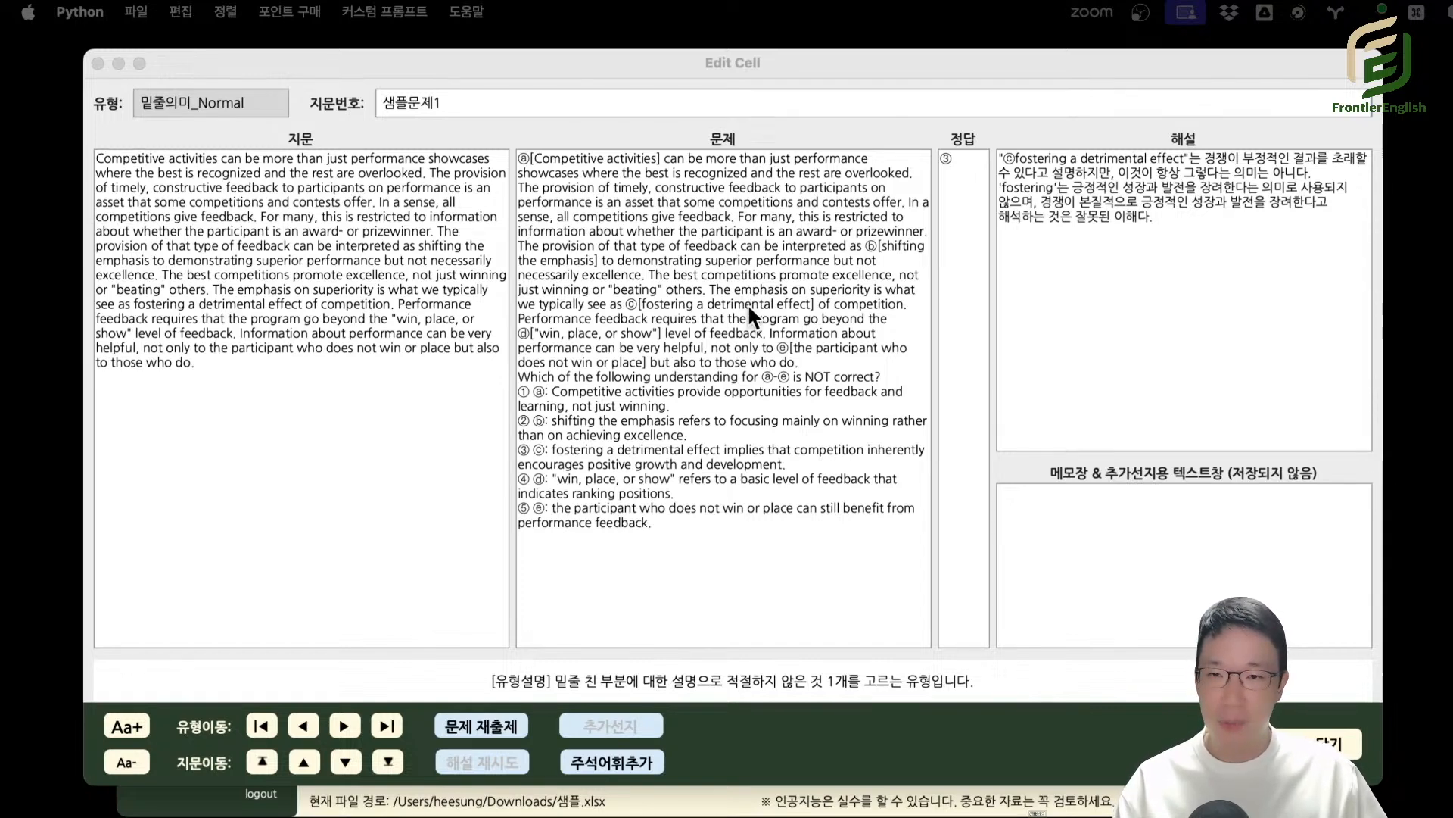
Examine the bracketed expressions ⓐ to ⓔ in the 밑줄의미 question together with their matching answer choices.
left_click(629, 203)
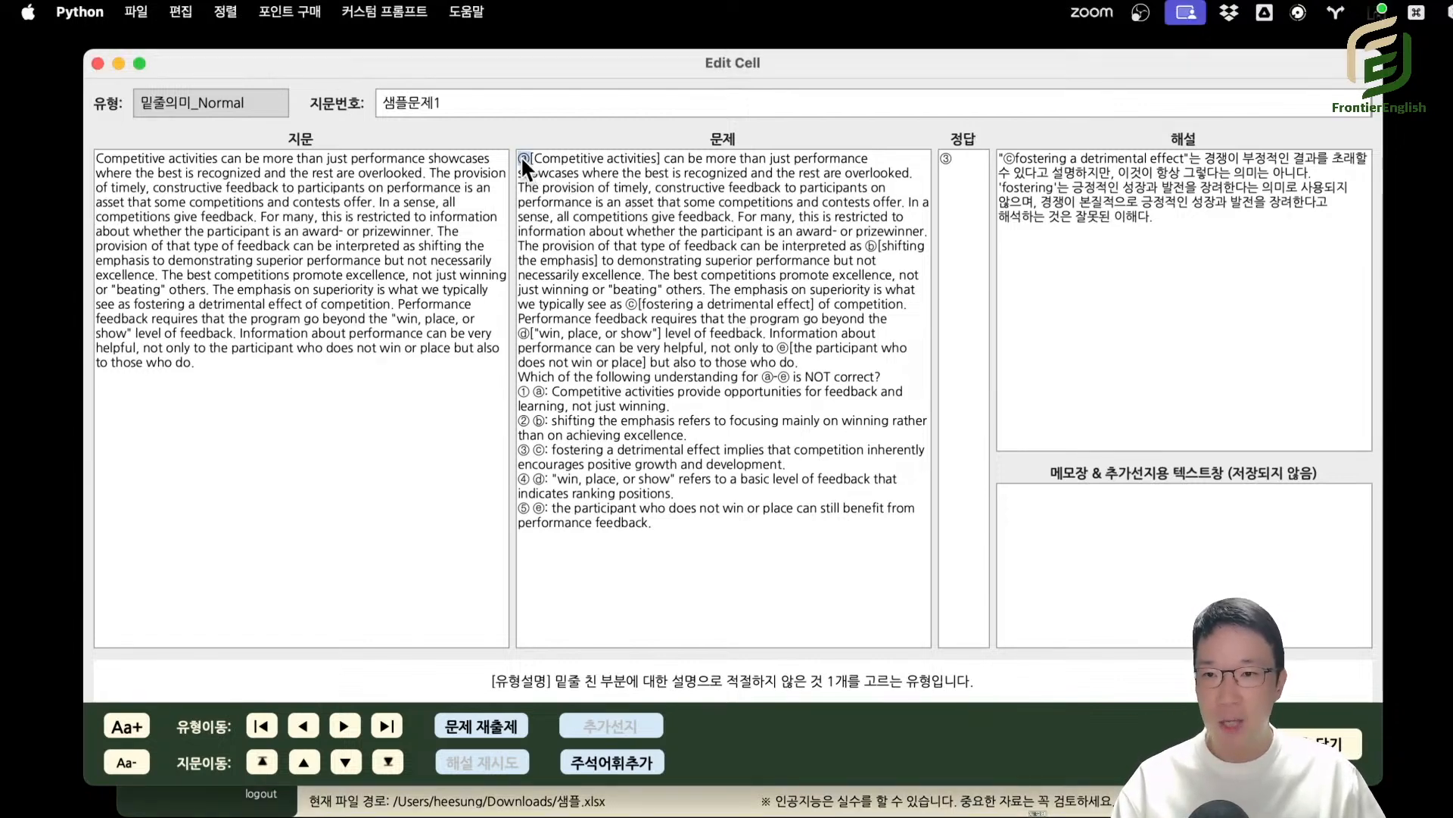
left_click_drag(533, 159, 657, 159)
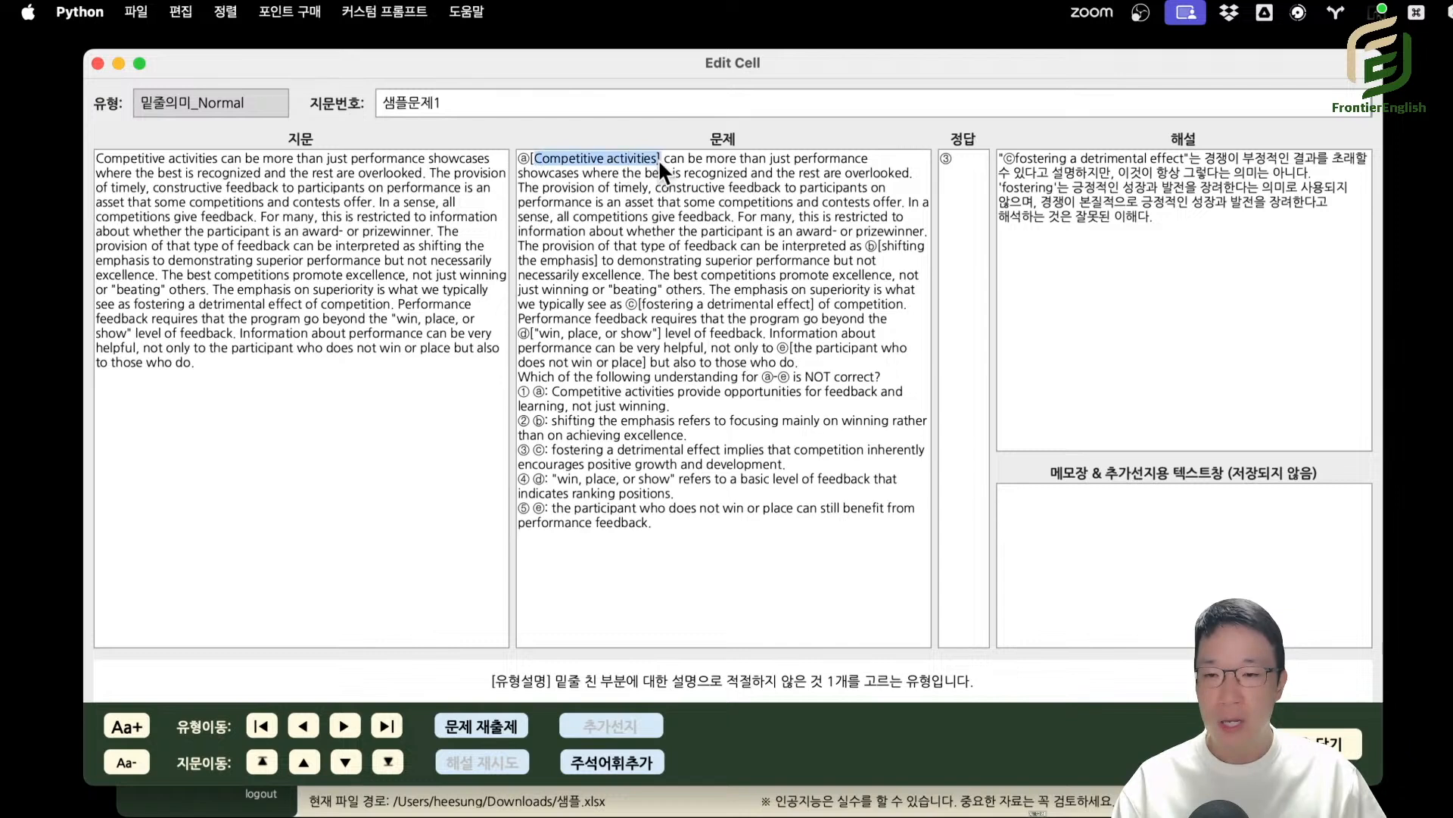
left_click_drag(545, 391, 680, 406)
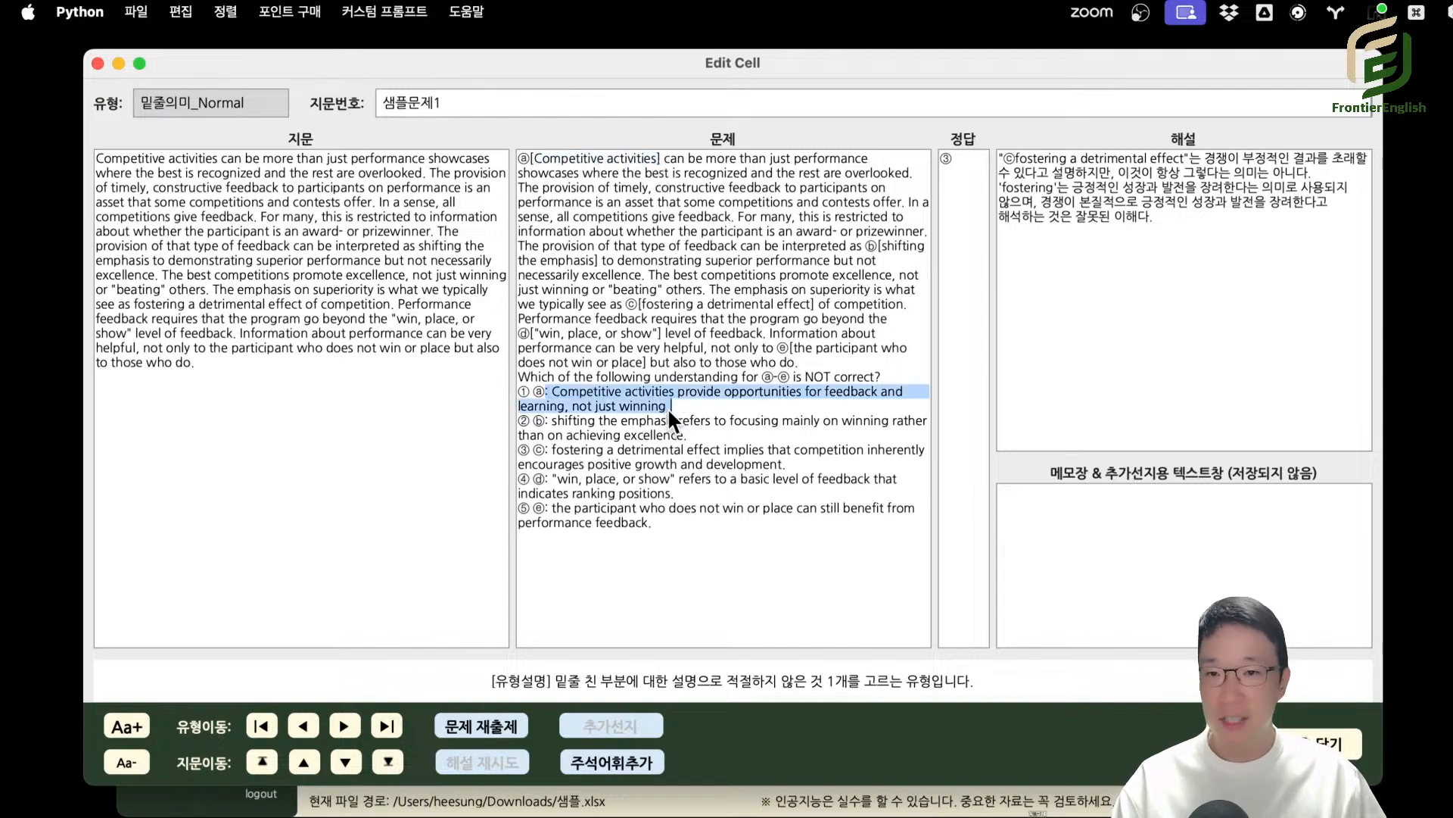
left_click(757, 261)
left_click_drag(888, 246, 878, 261)
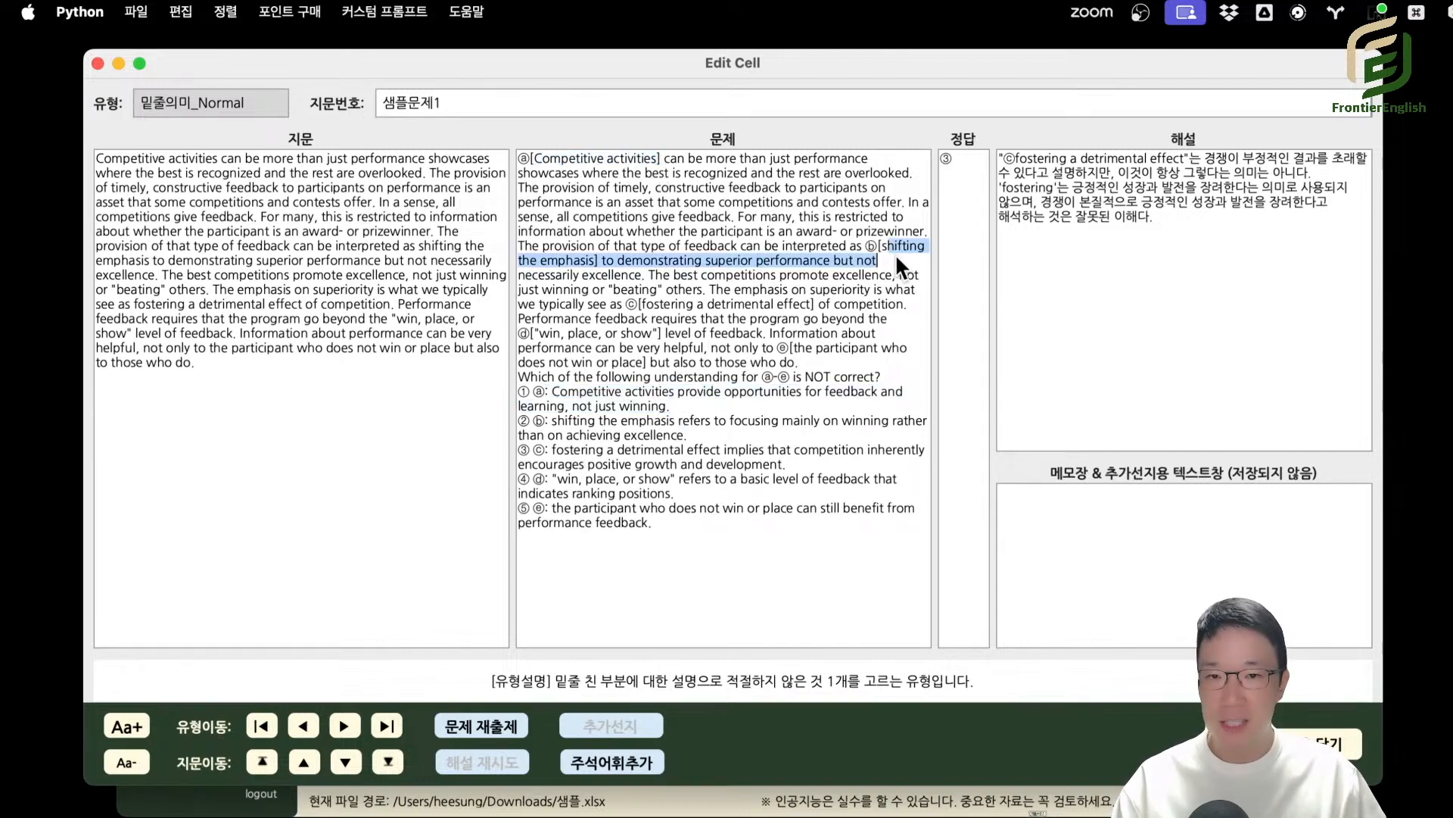
left_click(654, 204)
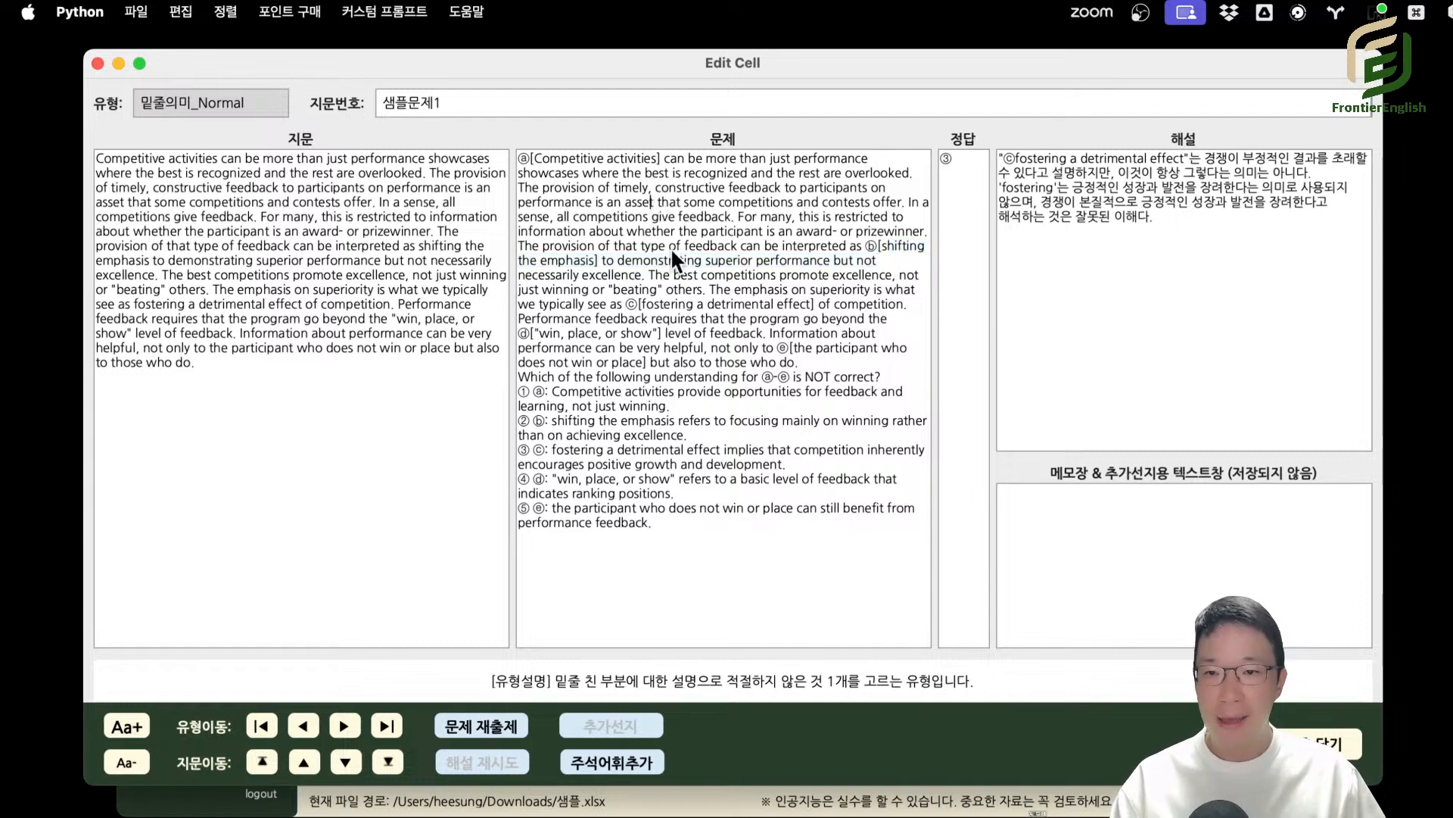
left_click_drag(616, 378, 684, 536)
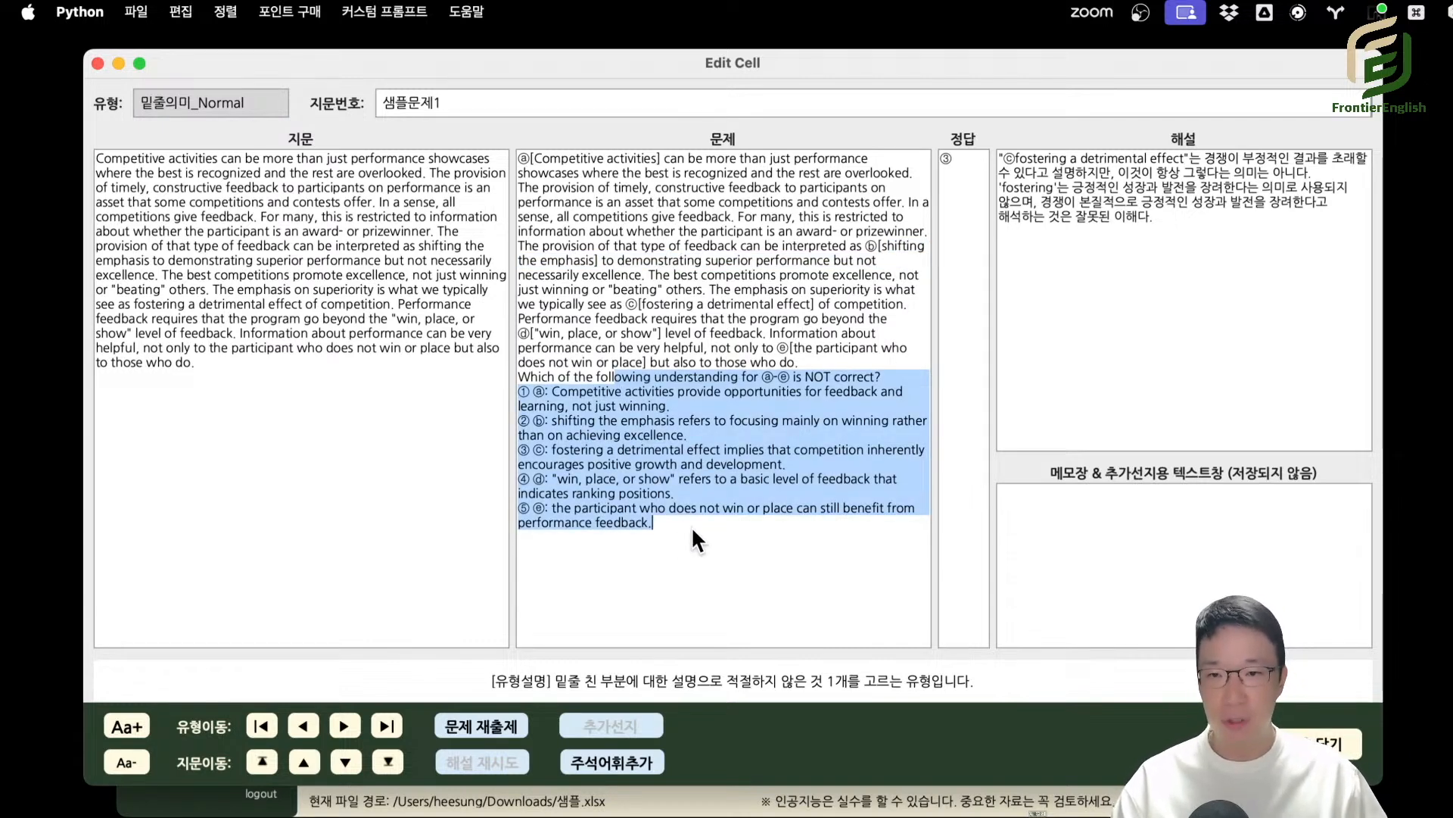
left_click(662, 311)
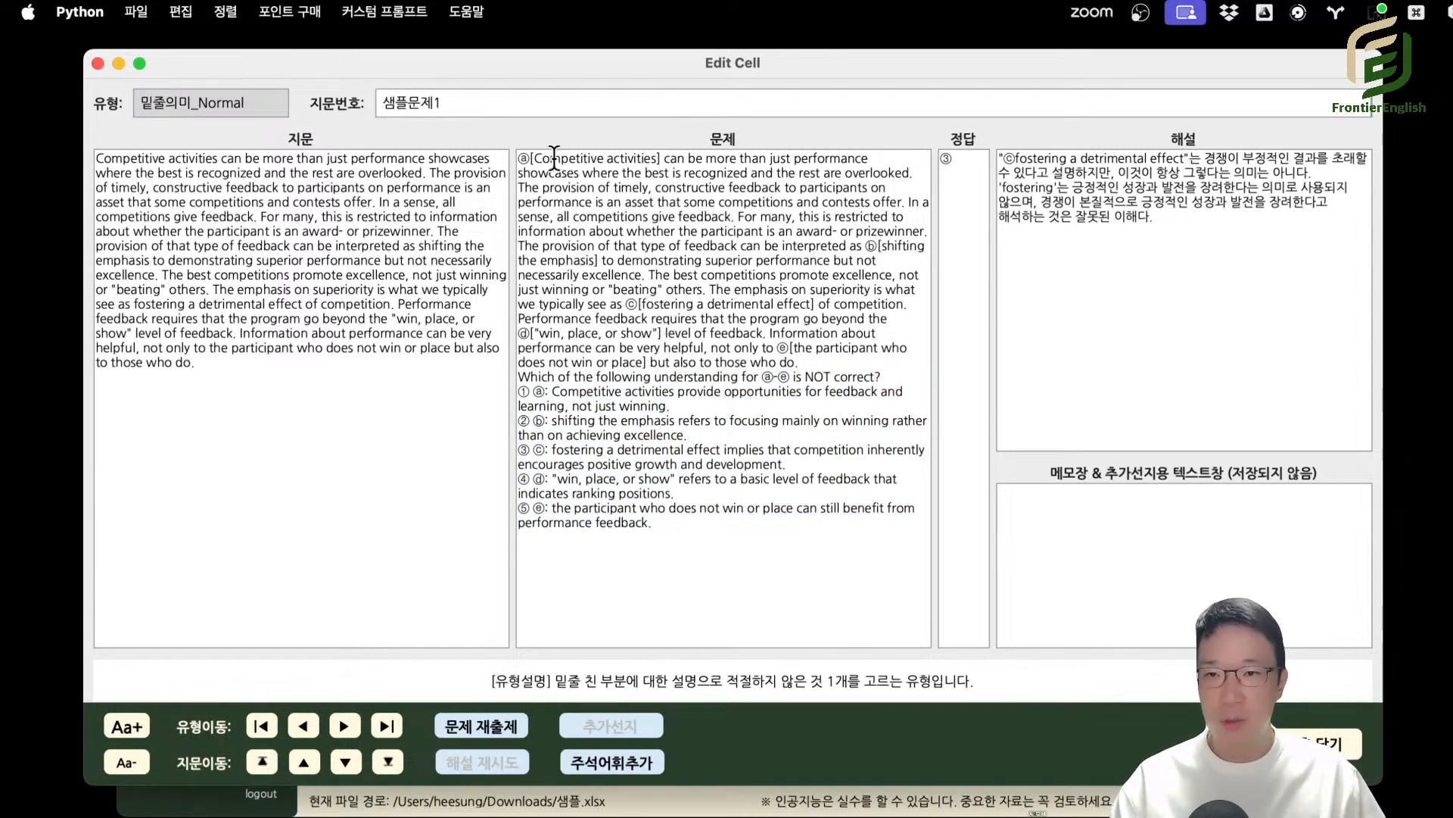
left_click_drag(550, 159, 638, 159)
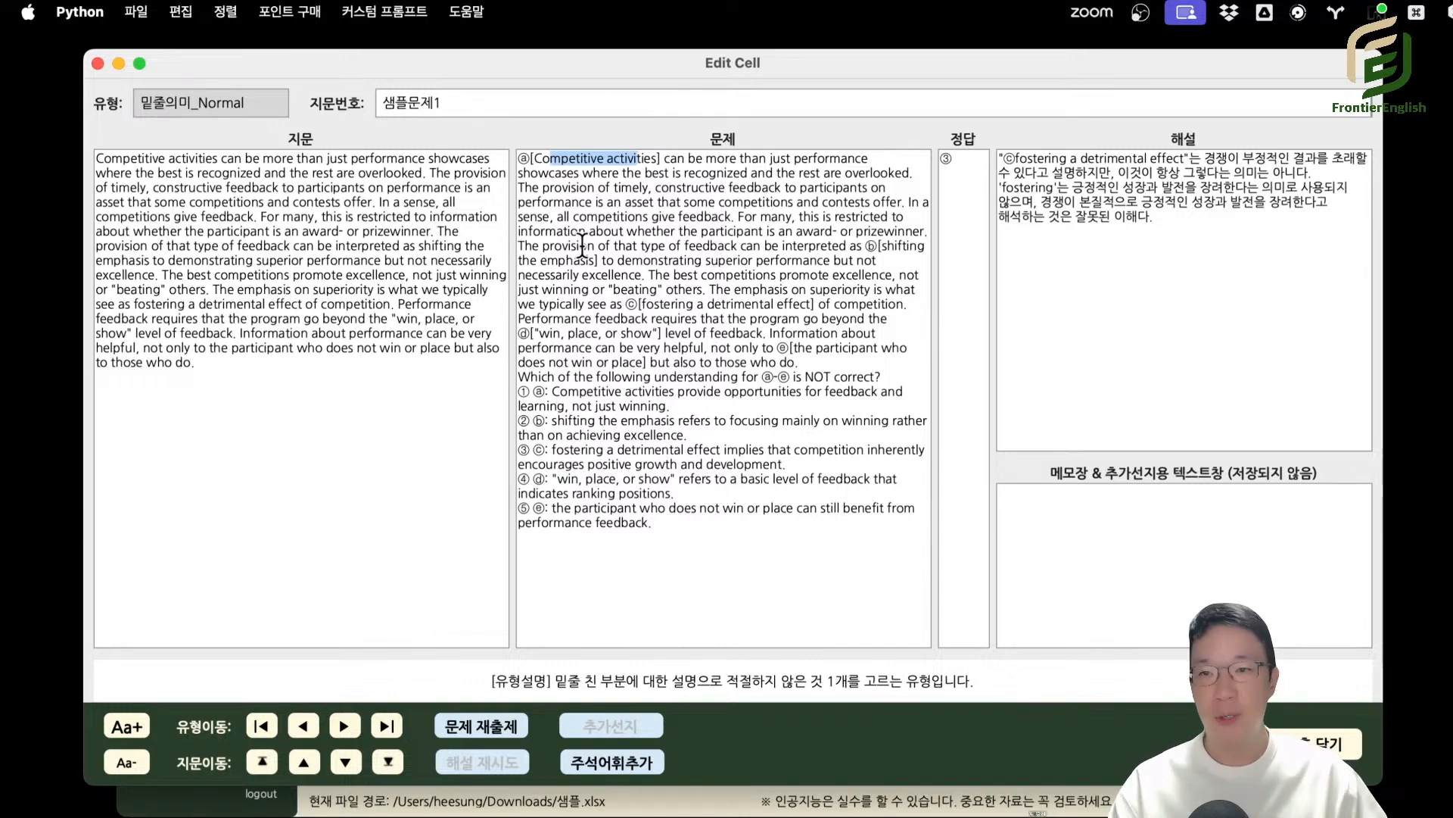
left_click(369, 217)
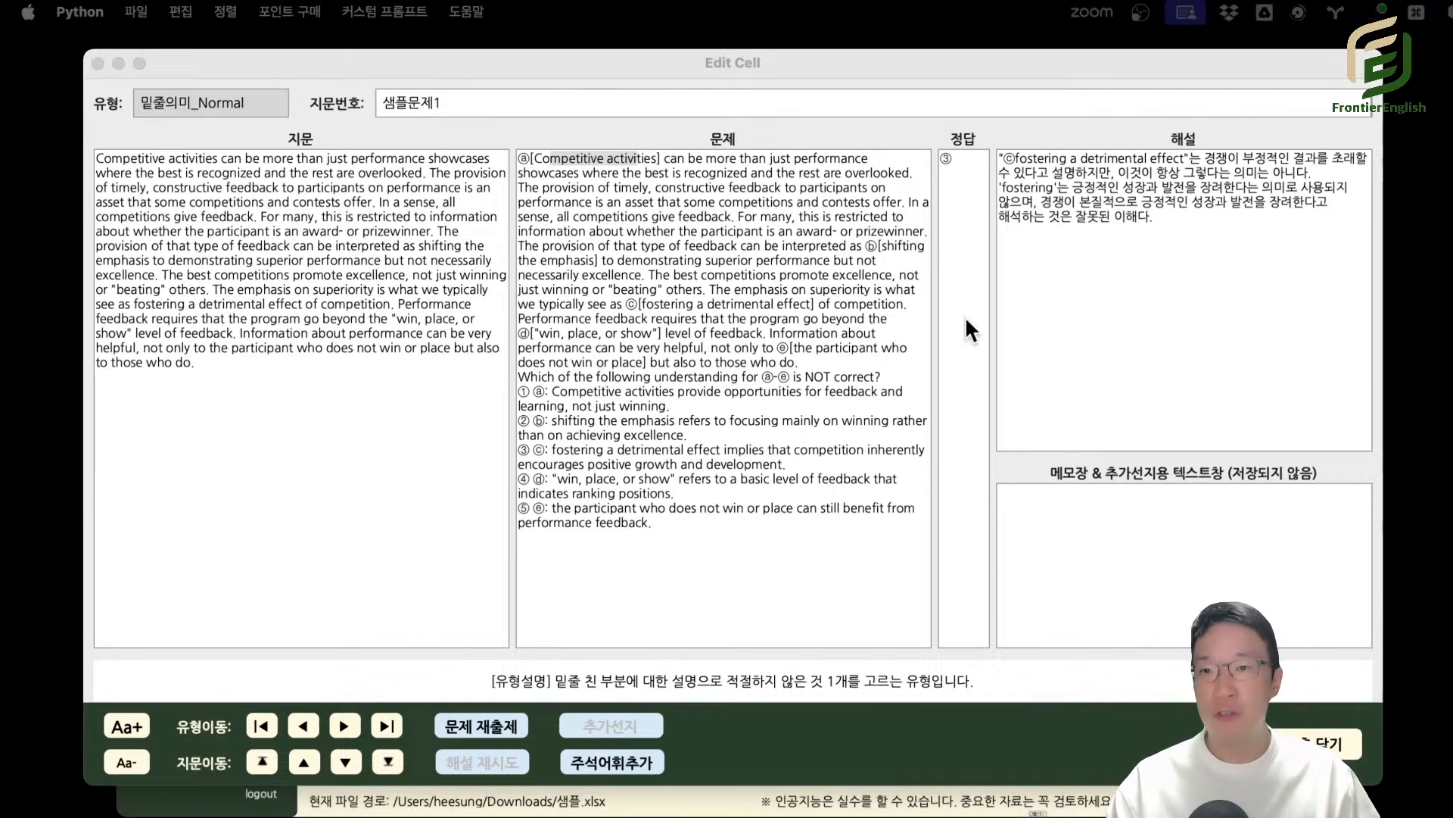
left_click(748, 269)
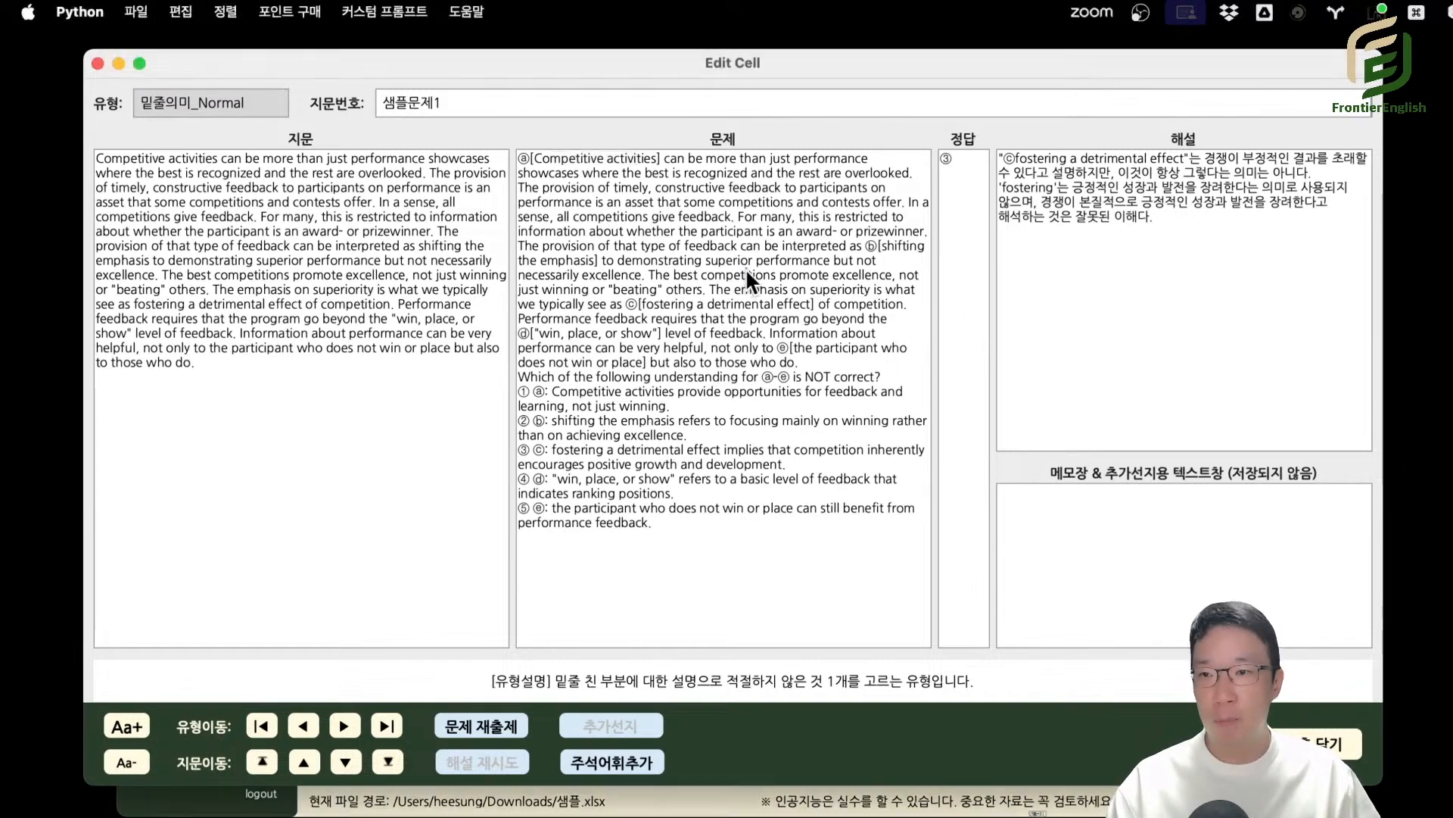
Close the 밑줄의미 question, show the 어법1단계_Normal questions and open 샘플문제1 in the Edit Cell window.
left_click(99, 59)
left_click(242, 463)
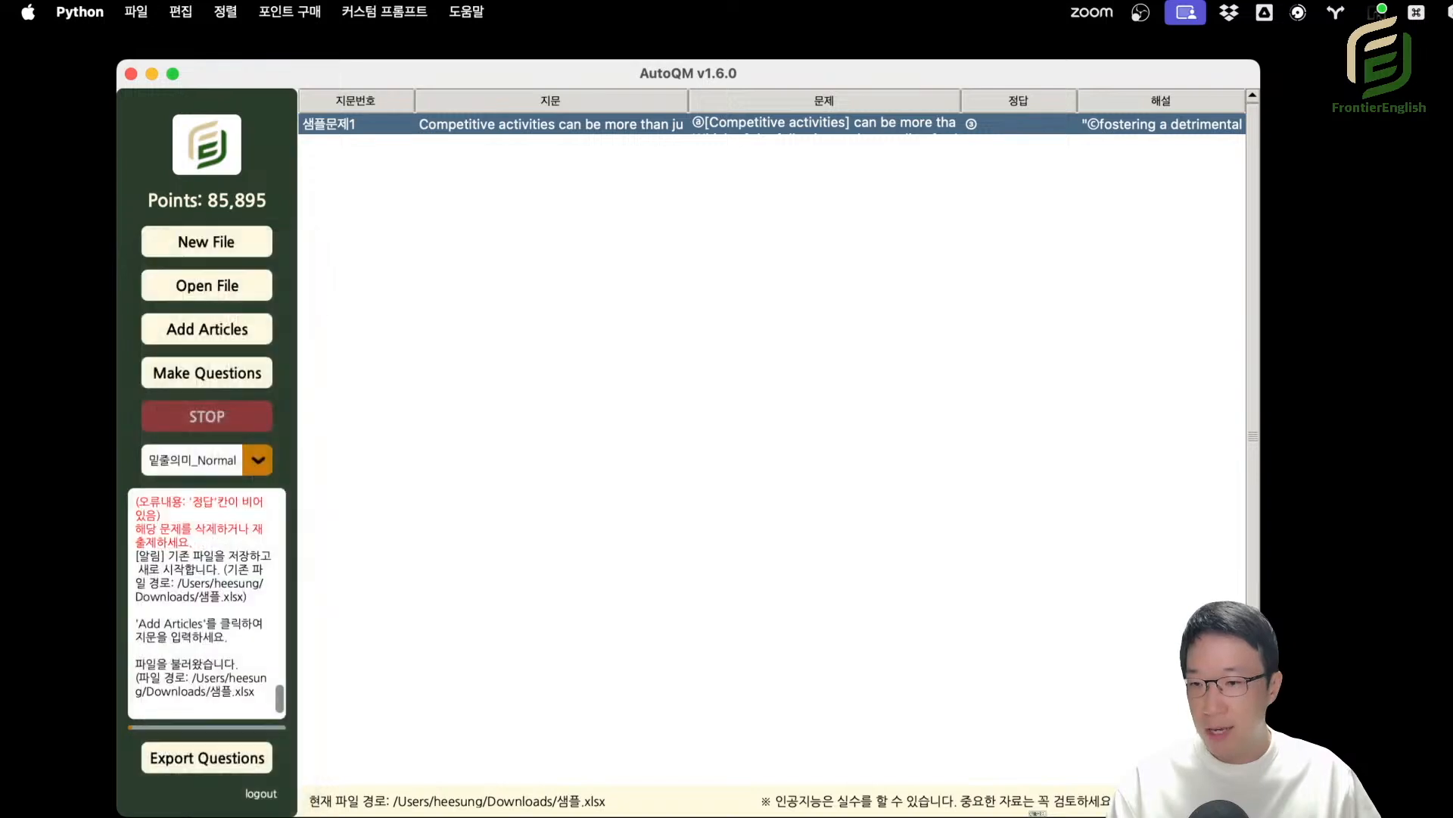
double_click(634, 120)
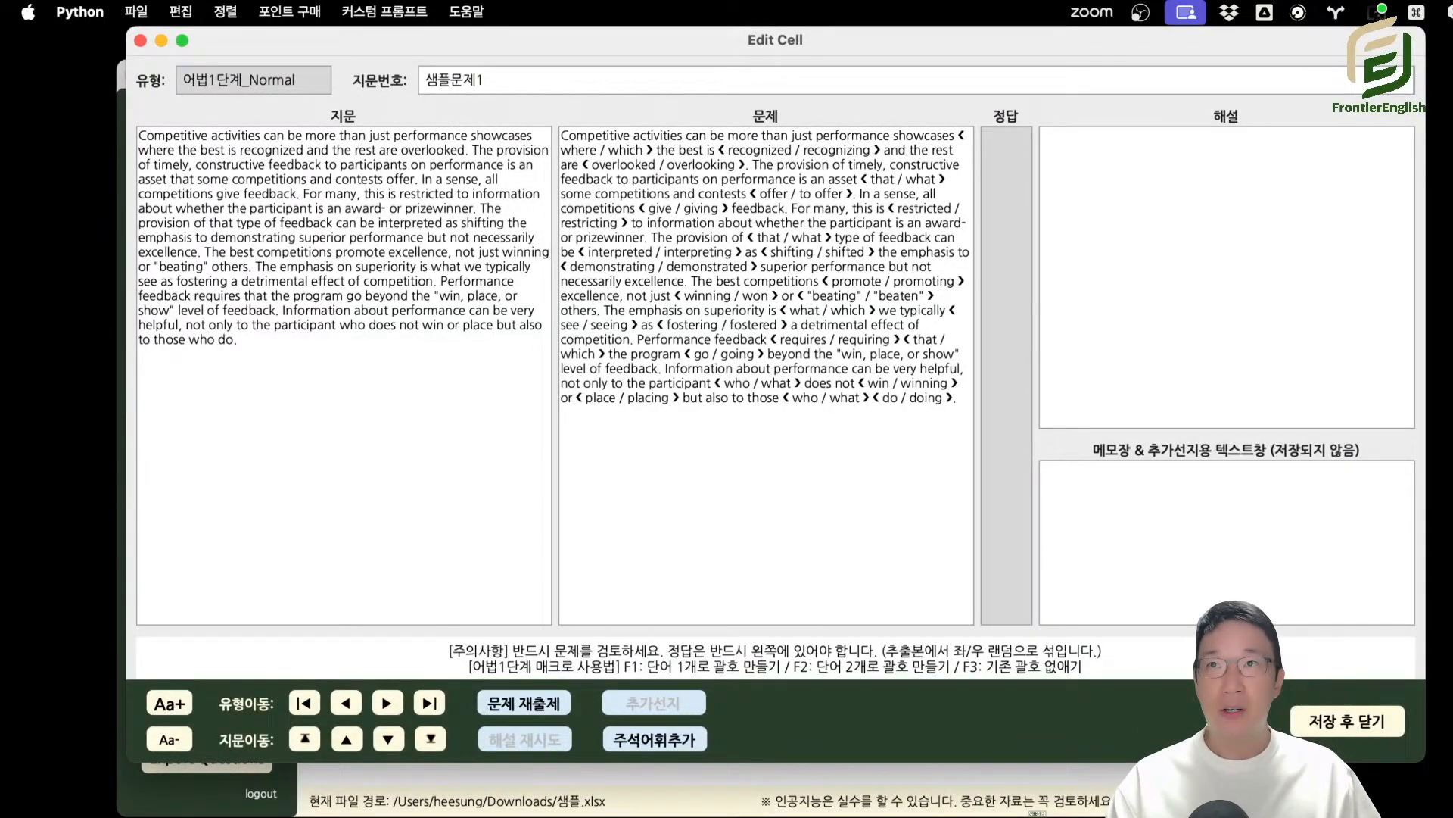
left_click_drag(814, 252, 819, 282)
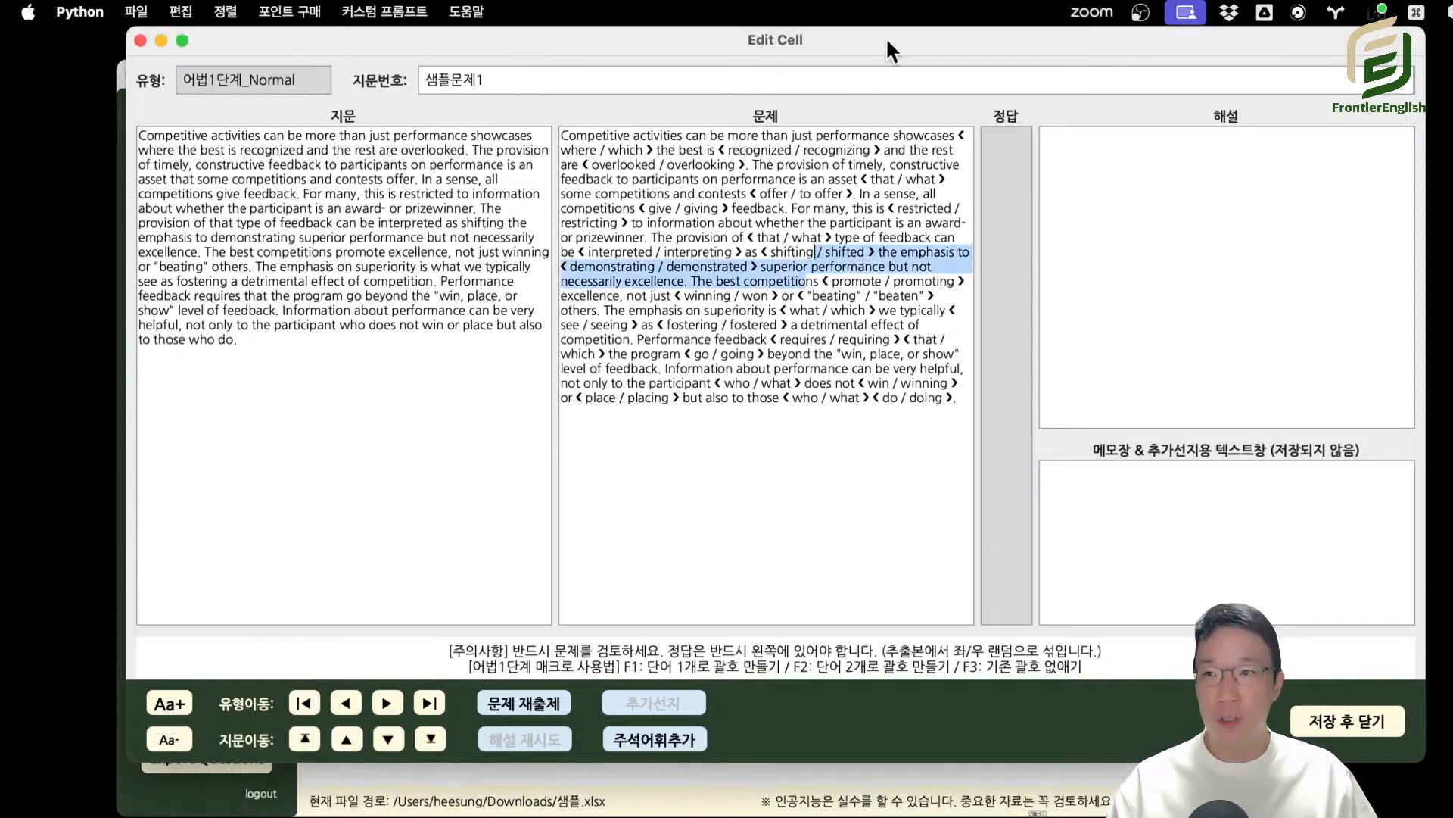
left_click_drag(886, 38, 788, 35)
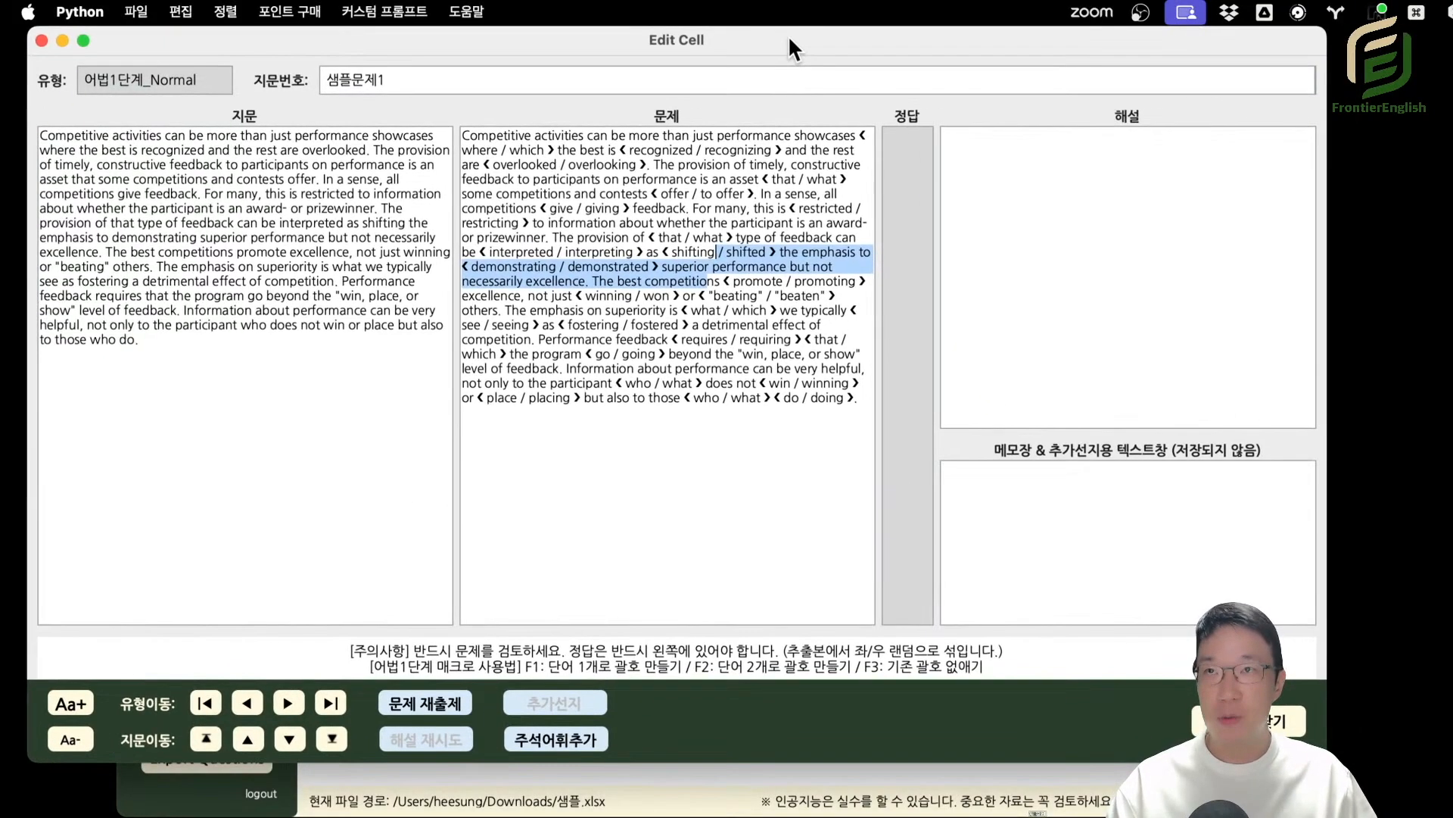
Compare the 어법1단계_Normal choices with the 요지_Normal and 제목_Normal questions of 샘플문제1, returning to 어법1단계_Normal.
double_click(657, 150)
left_click_drag(723, 150, 737, 150)
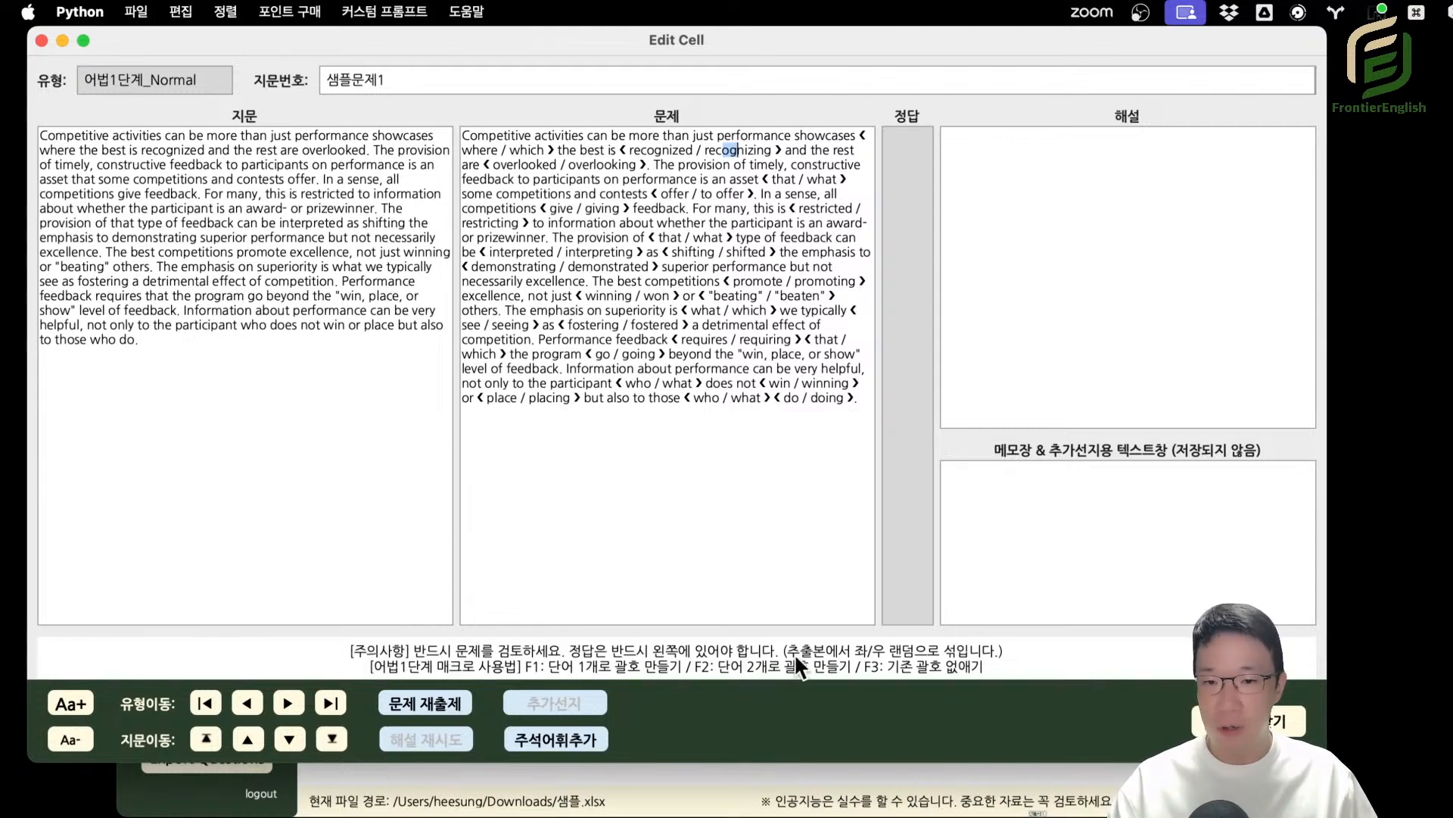
left_click(247, 704)
left_click(248, 704)
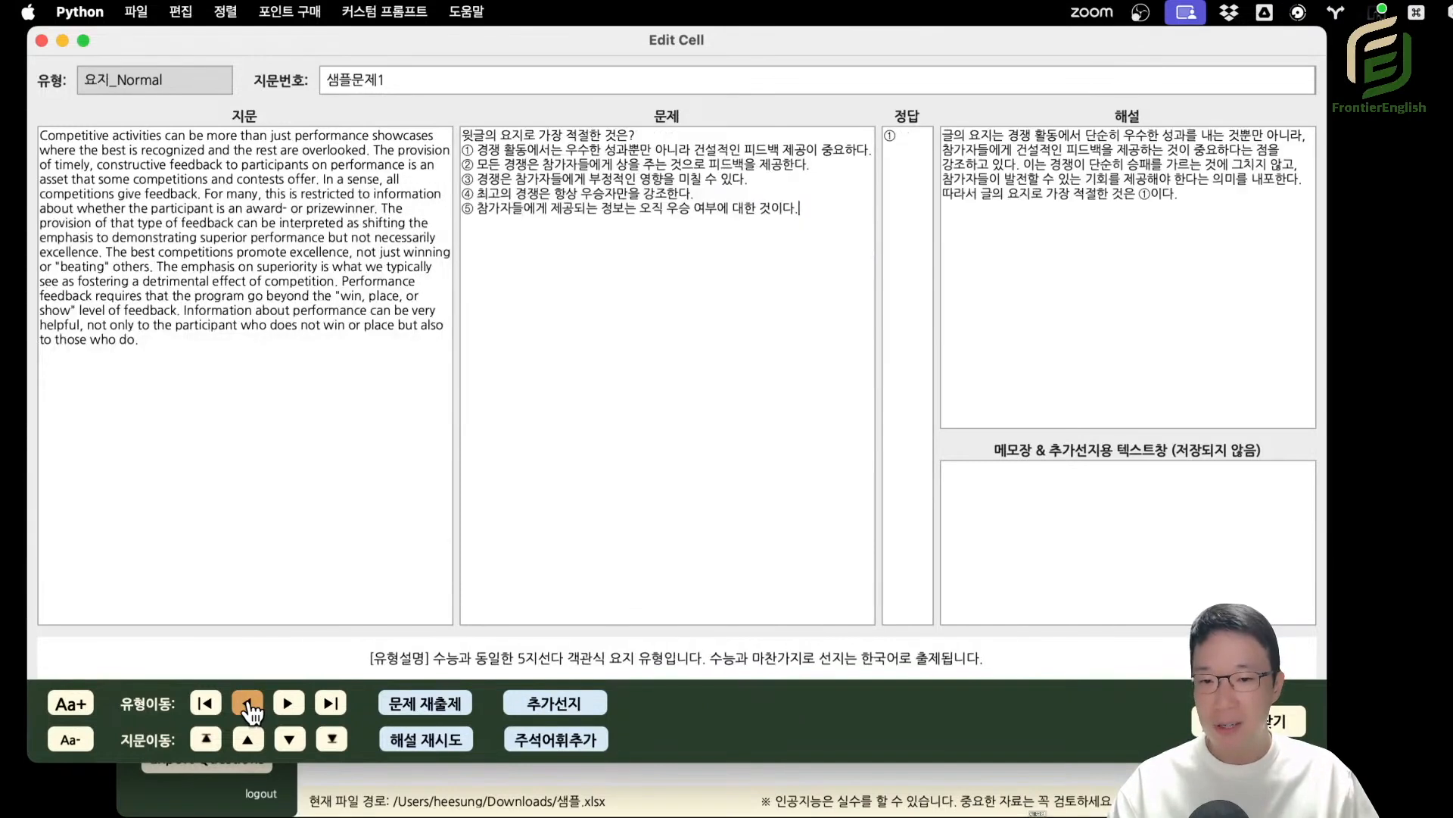
left_click(248, 704)
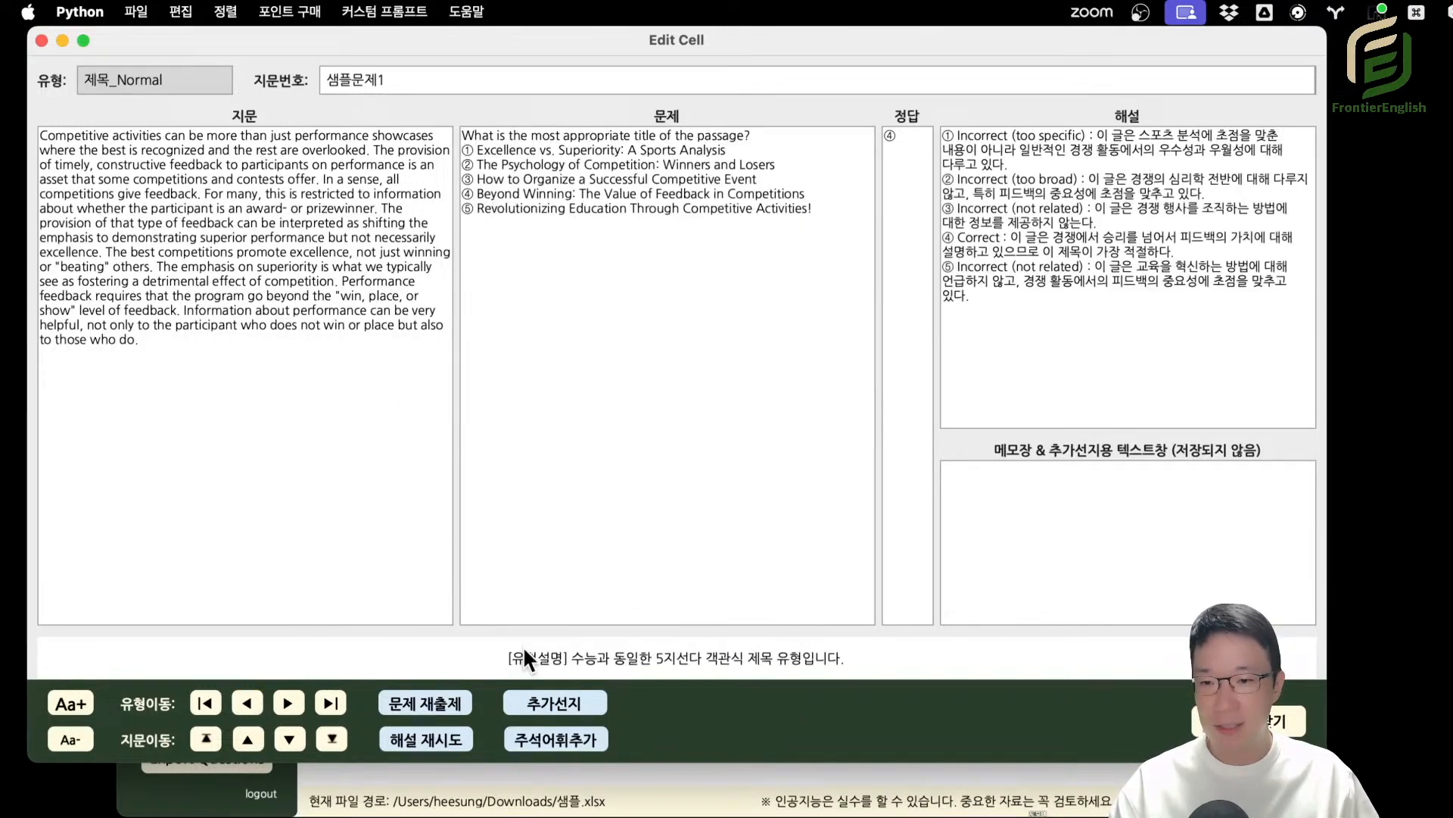
left_click(288, 703)
left_click(288, 704)
left_click(288, 703)
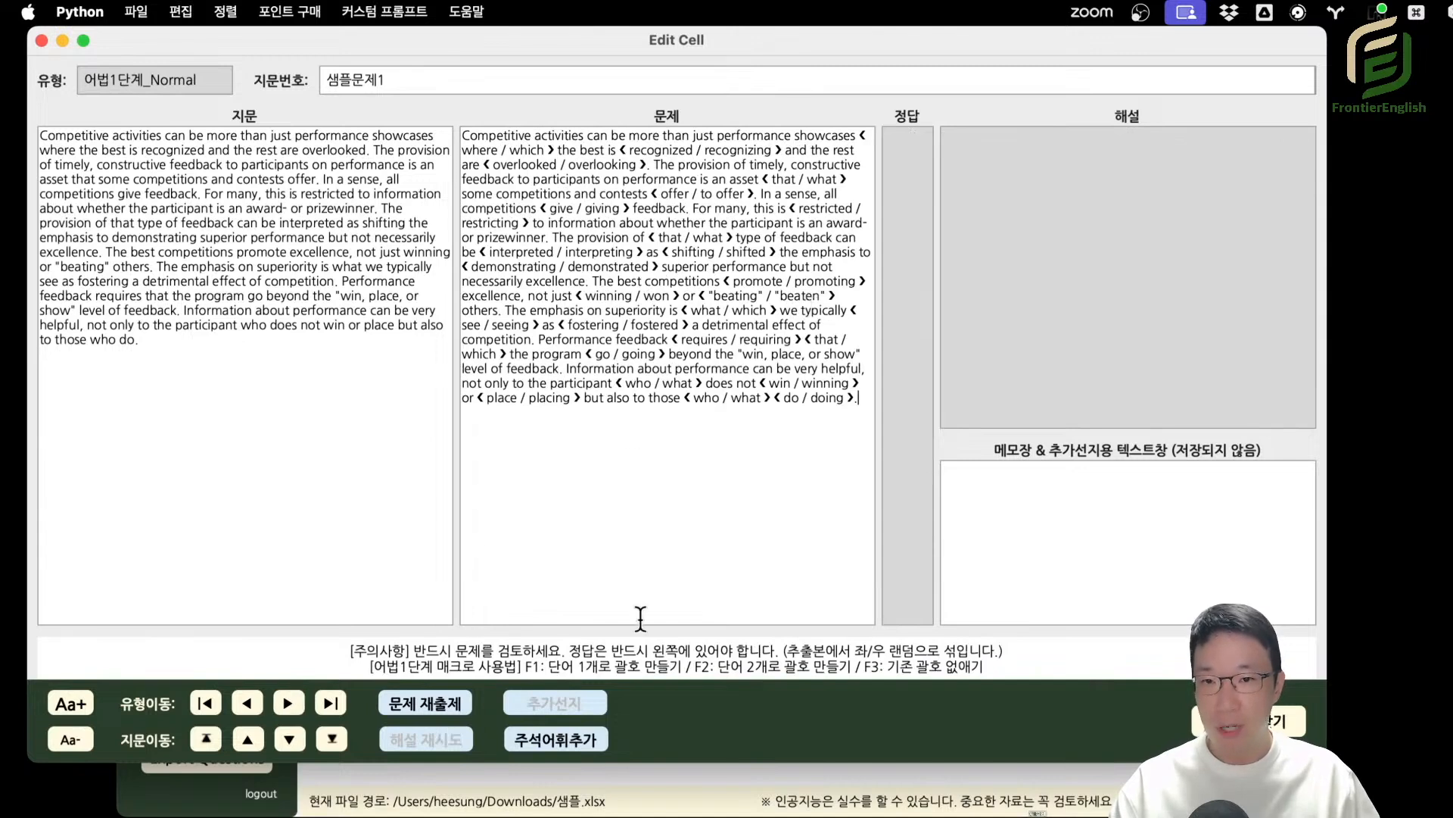
Remove the bracketed give / giving choice from the 어법1단계 question, keeping only "give", and check the remaining brackets.
double_click(553, 210)
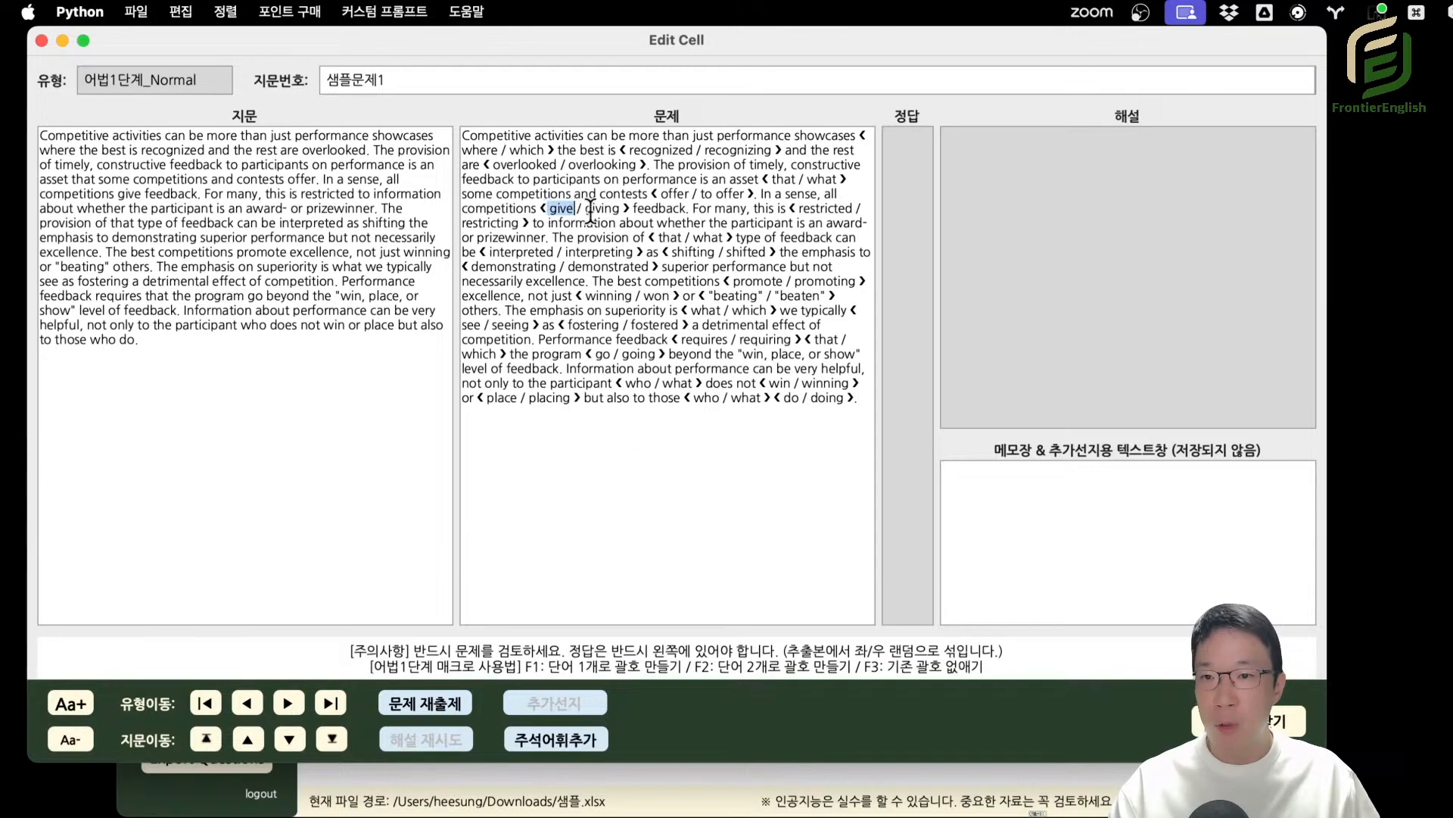
left_click_drag(591, 210, 622, 194)
left_click(599, 217)
left_click(587, 215)
left_click(567, 214)
key("F3")
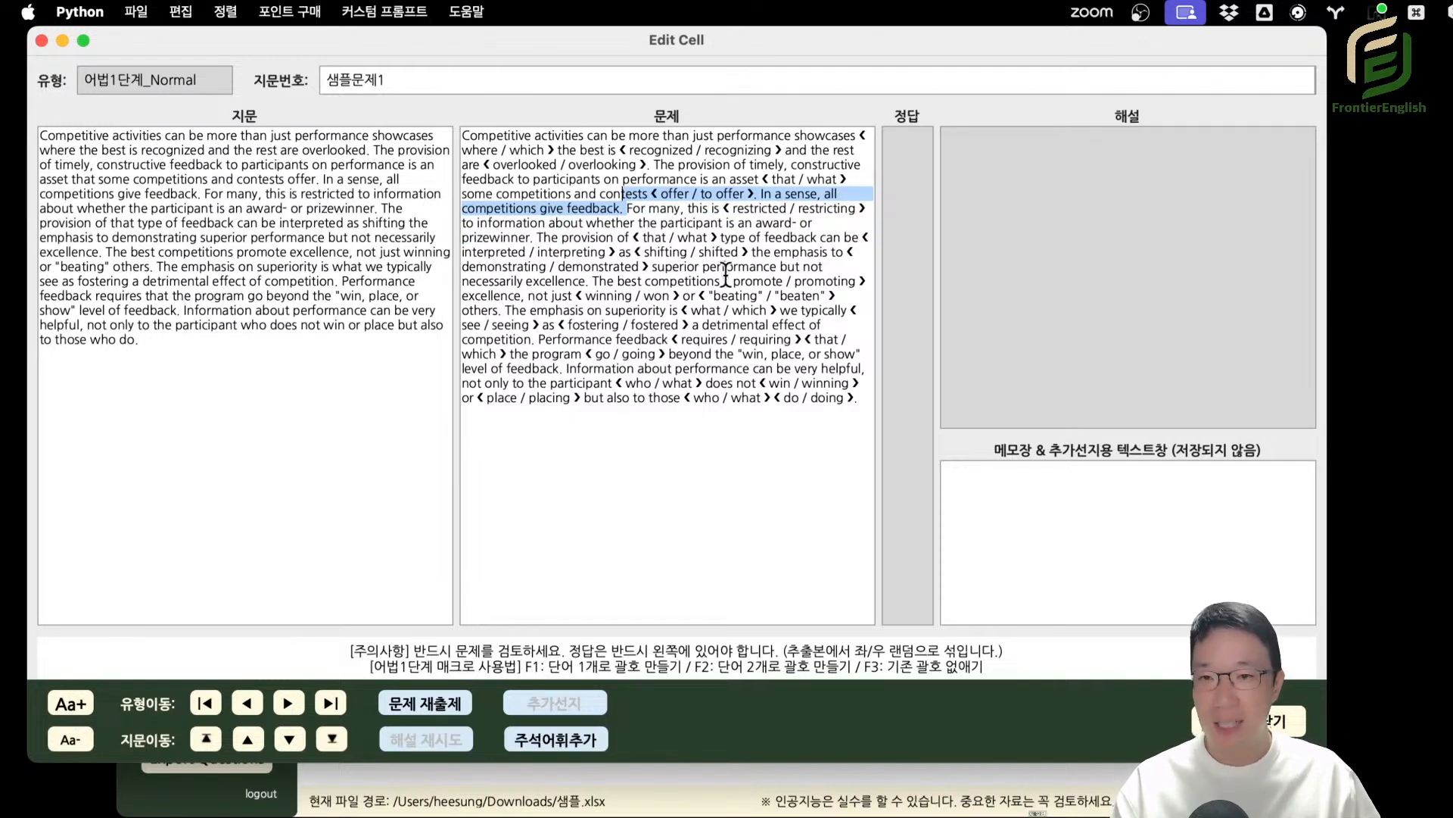
left_click(724, 263)
left_click_drag(627, 213, 721, 414)
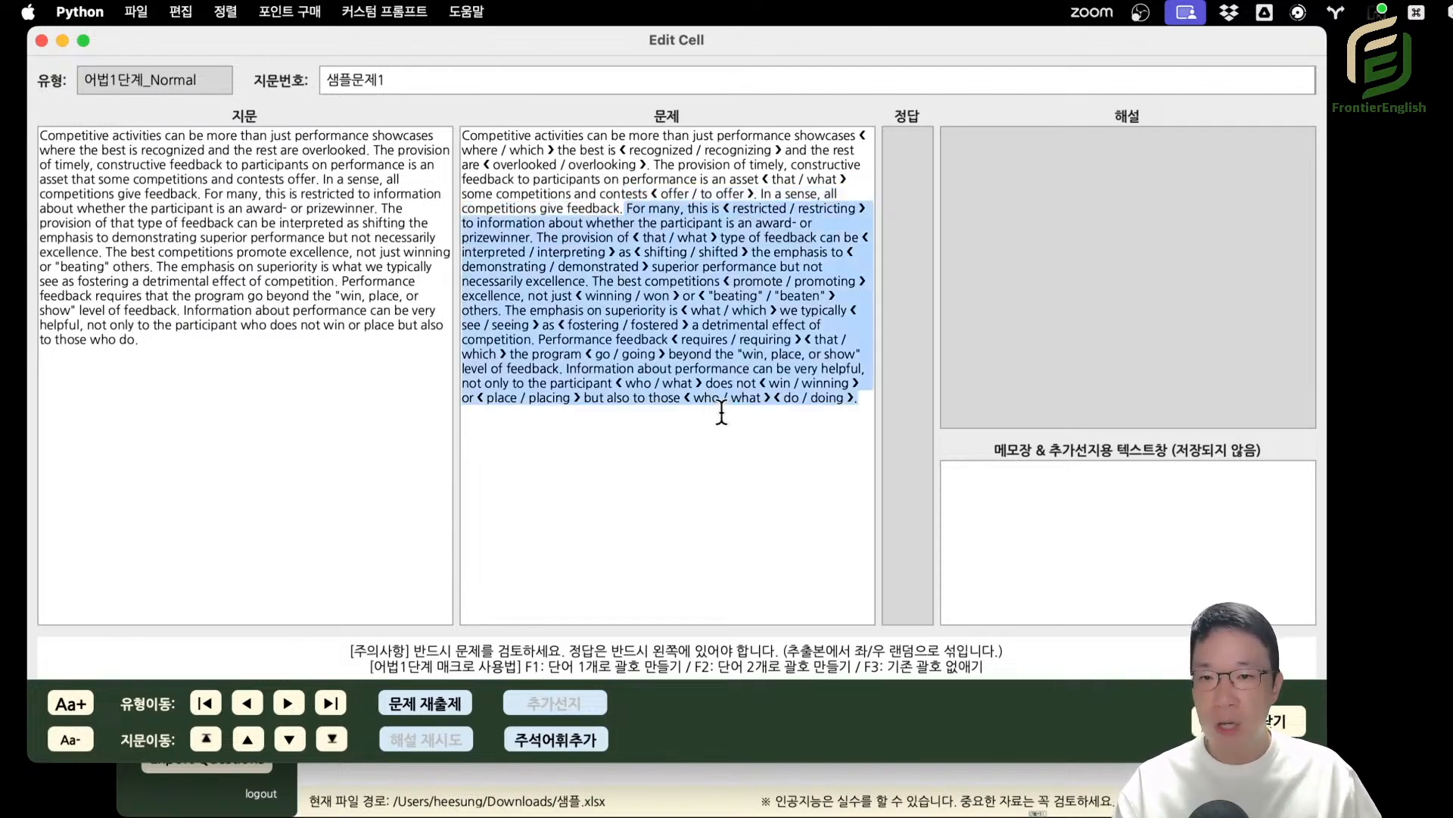
left_click(660, 208)
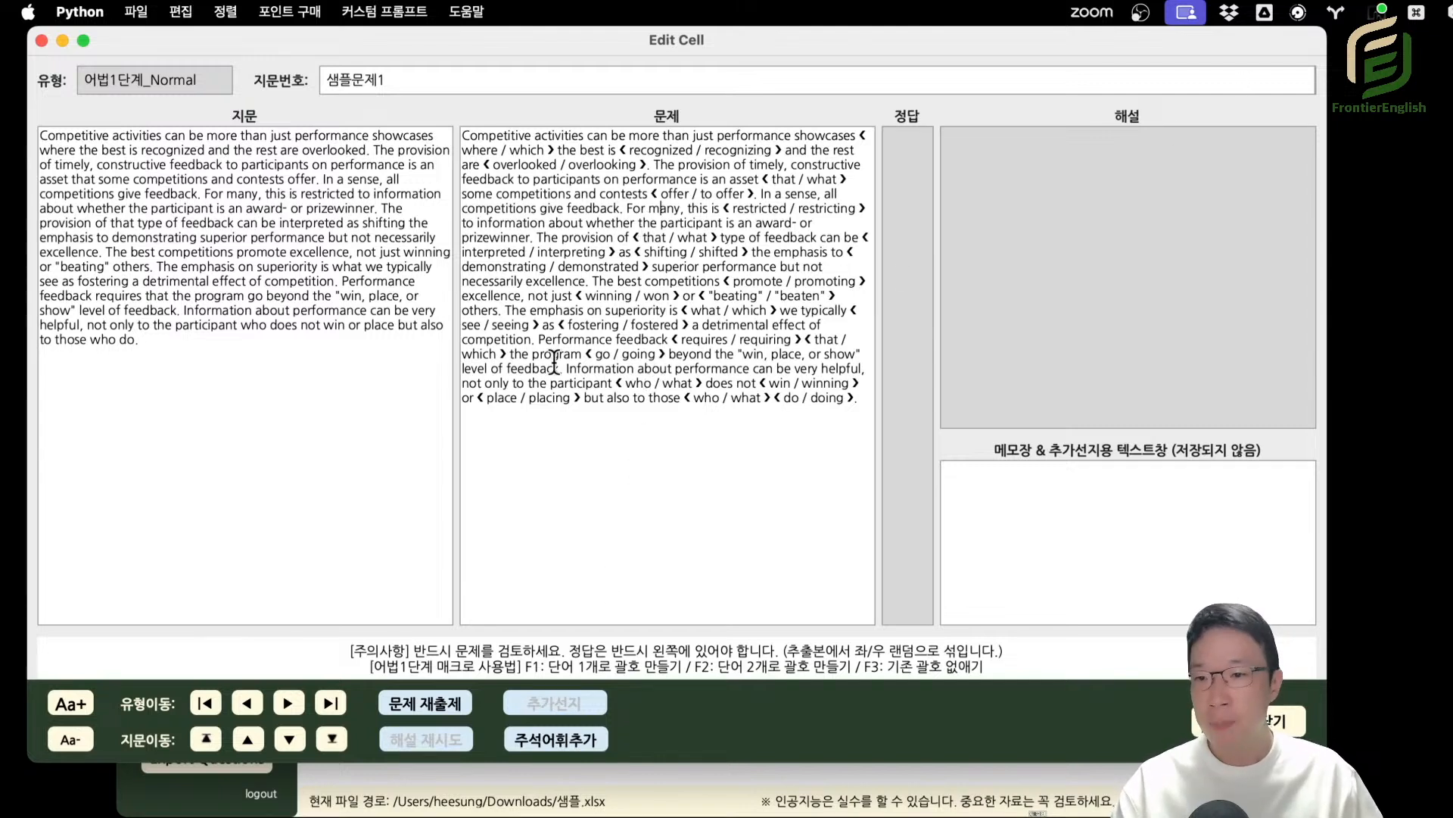
Show the 어법2단계_Normal question and examine its numbered expressions, especially ④[goes beyond], against the correction in the explanation.
left_click(288, 703)
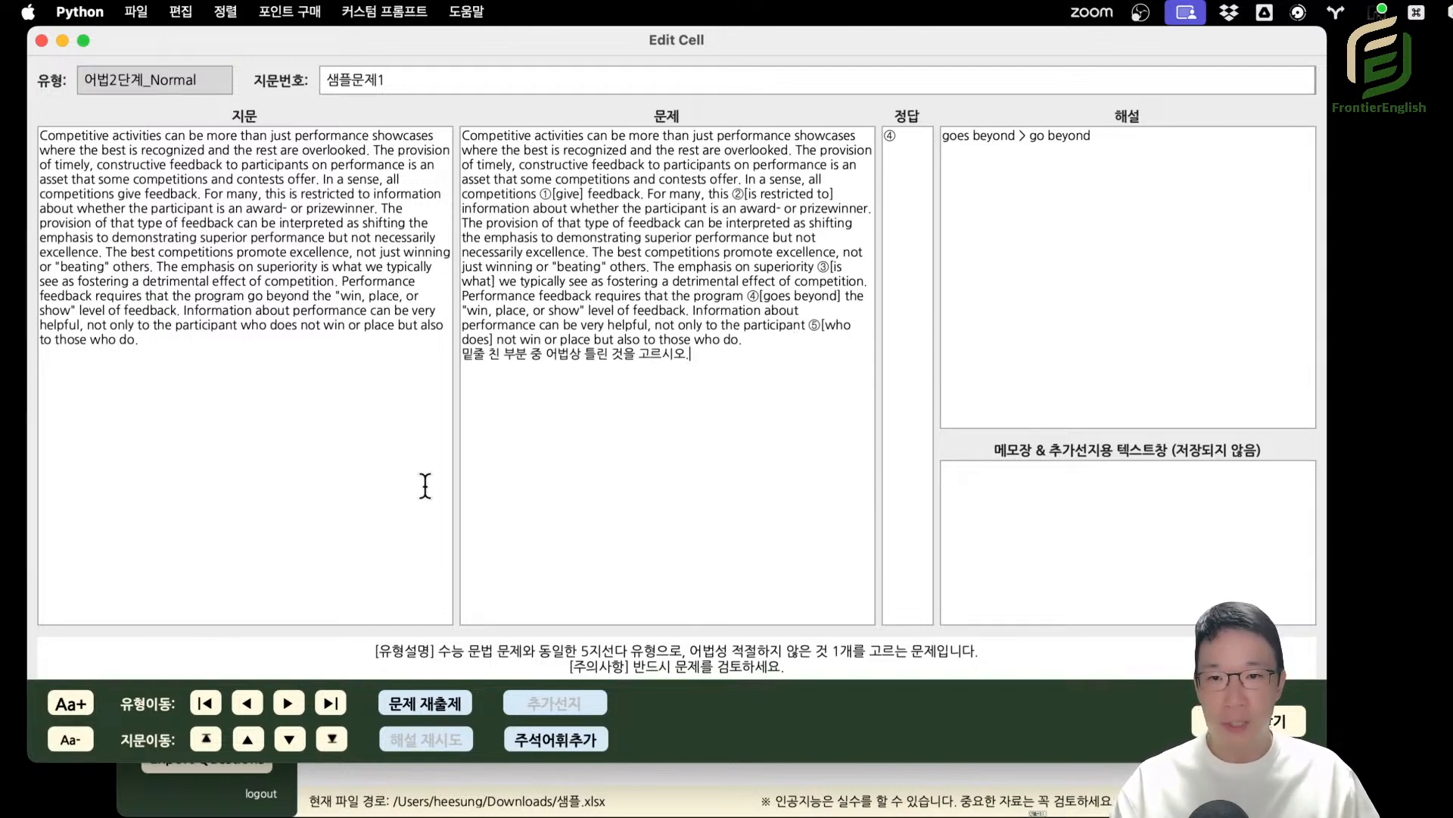
left_click(557, 194)
left_click_drag(814, 196, 803, 224)
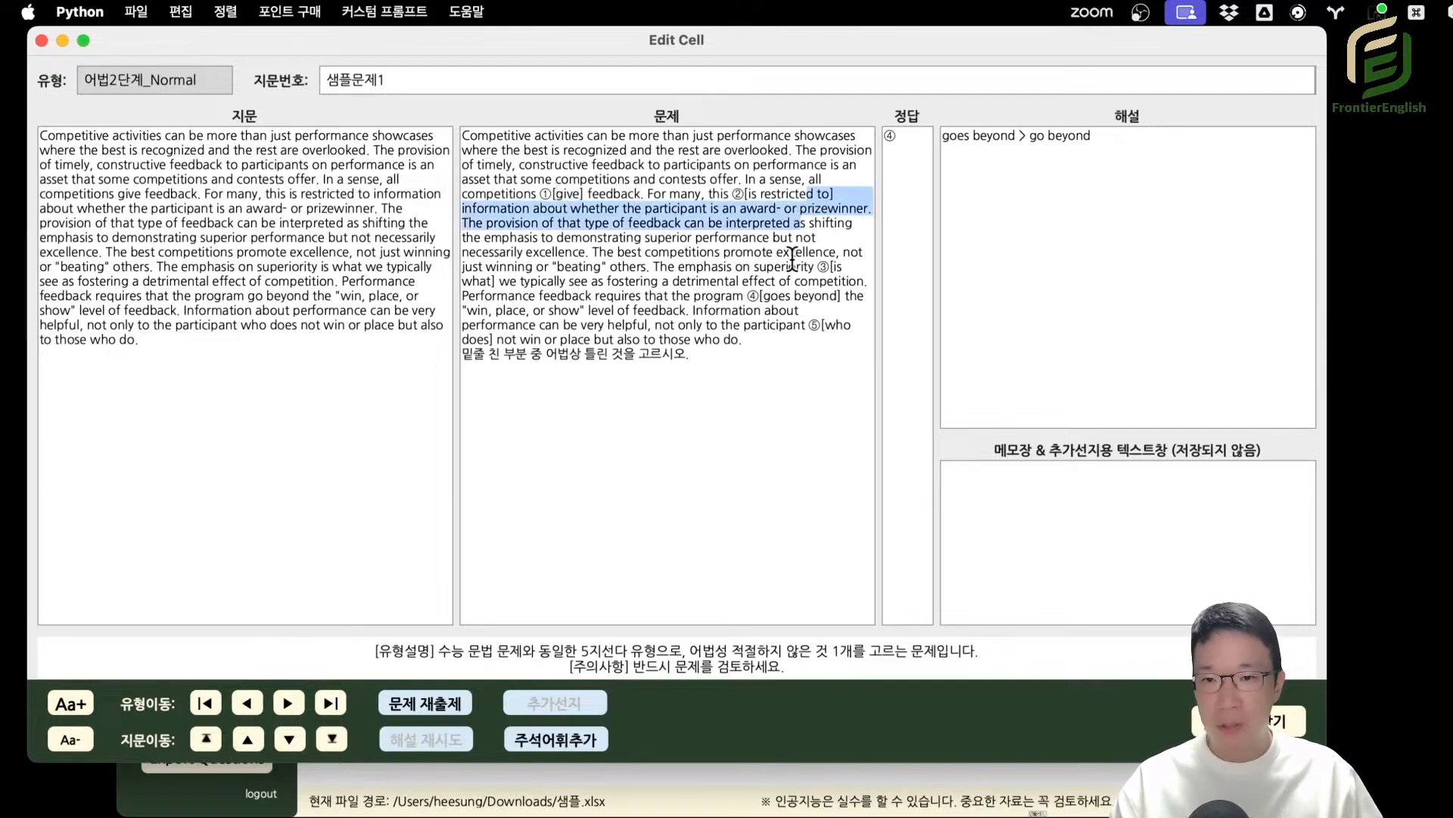
left_click_drag(797, 353, 794, 348)
left_click_drag(765, 298, 818, 305)
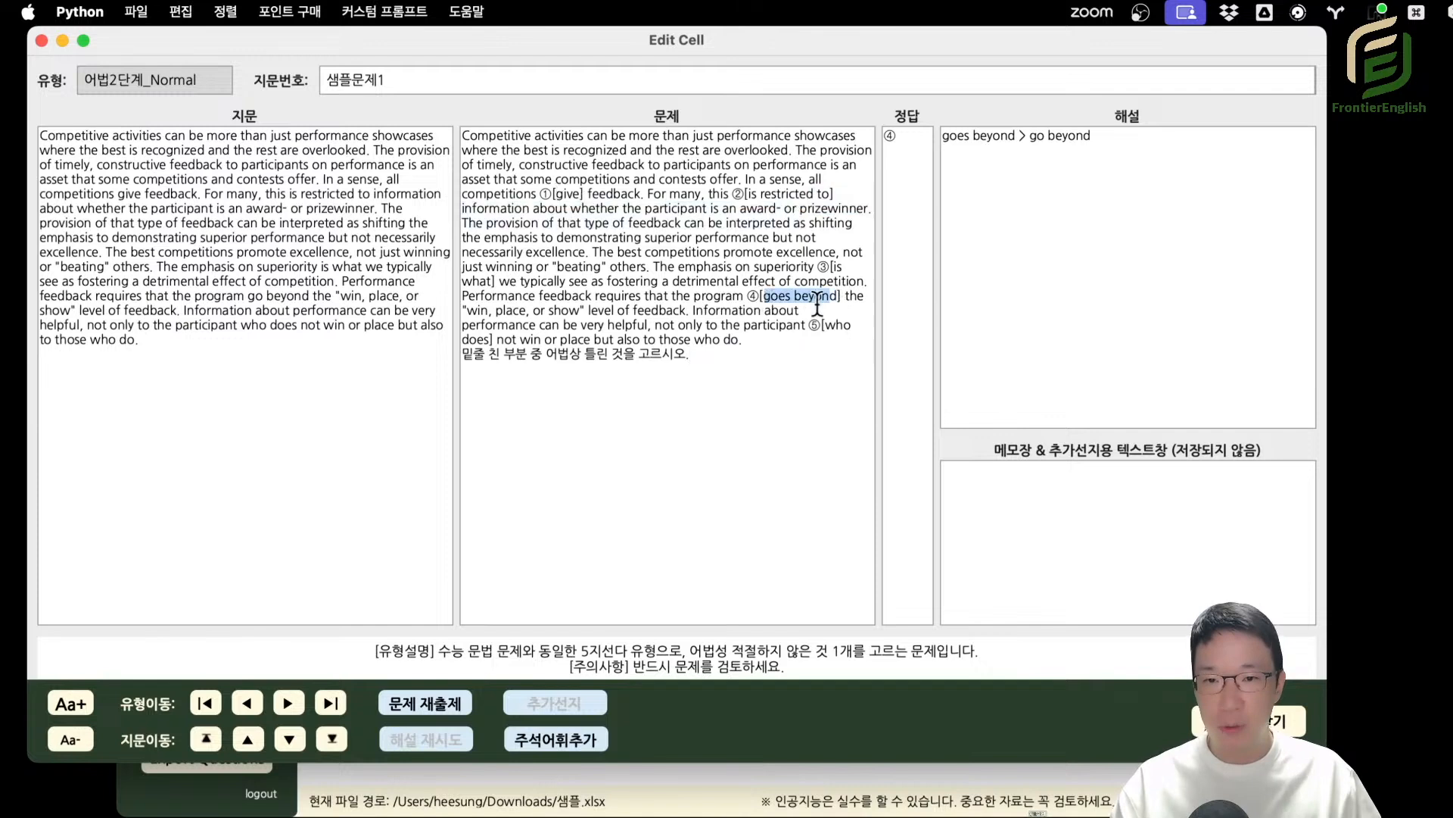
left_click_drag(951, 139, 1097, 140)
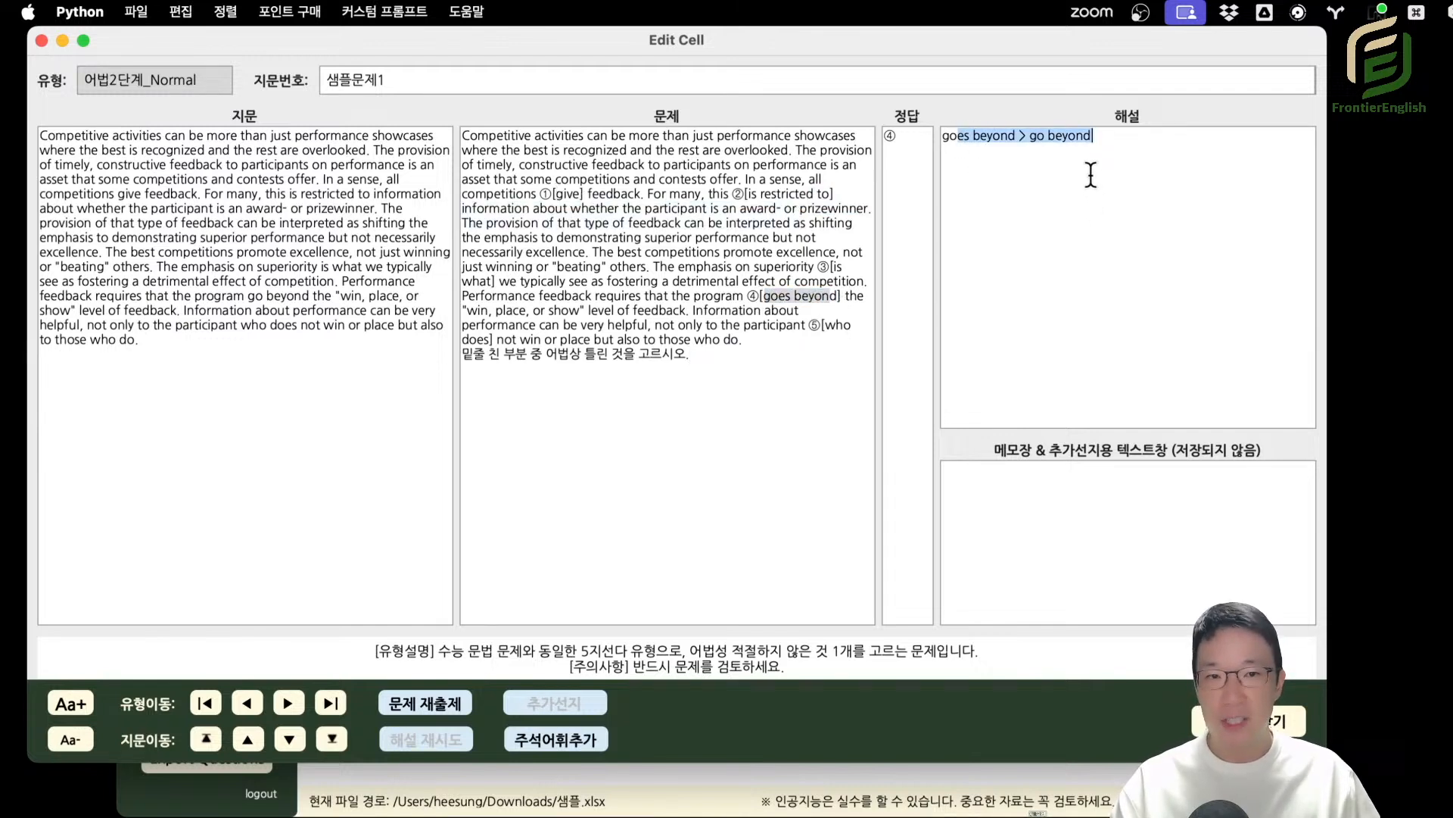
left_click(1091, 174)
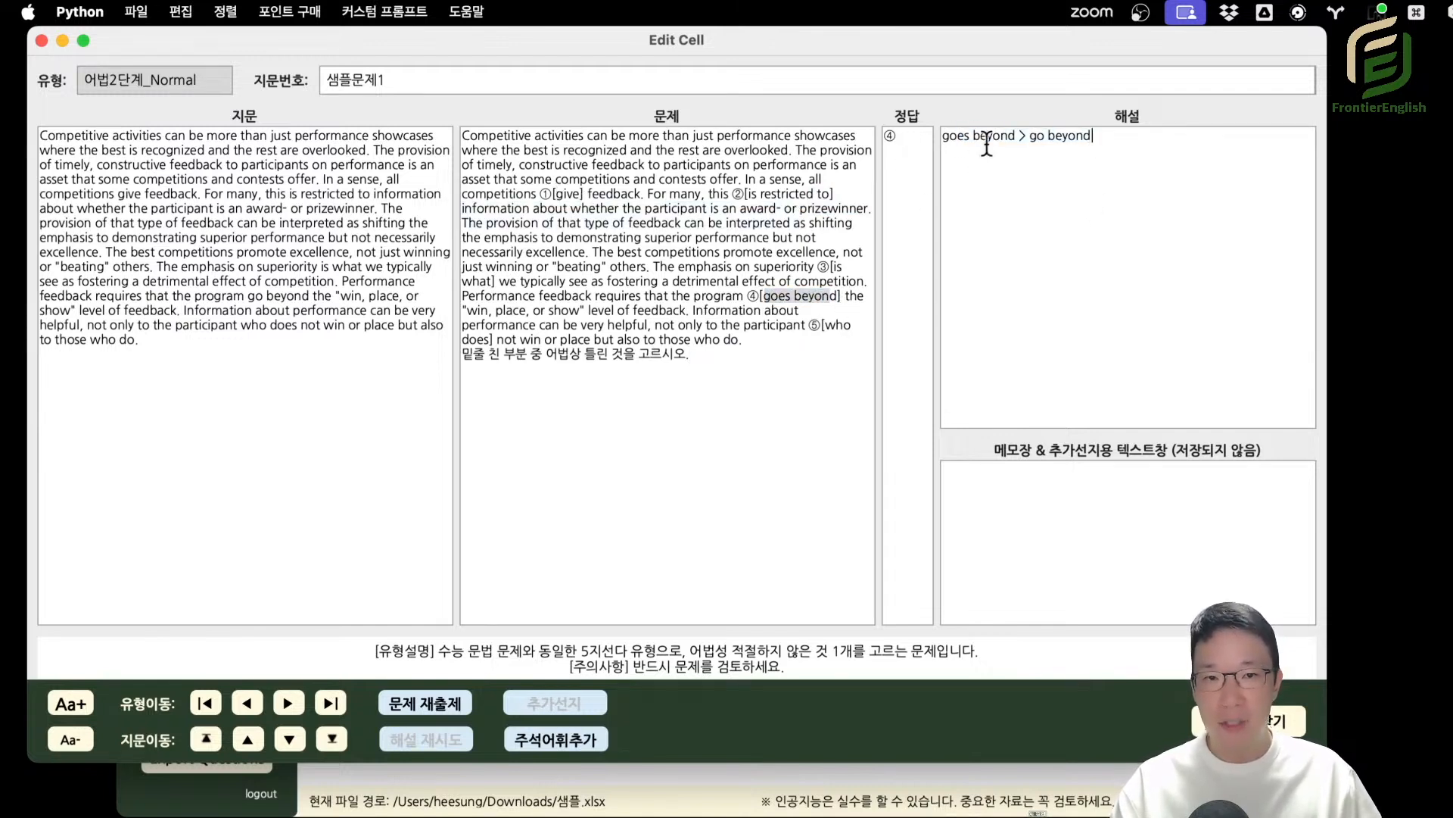
left_click_drag(948, 137, 1093, 138)
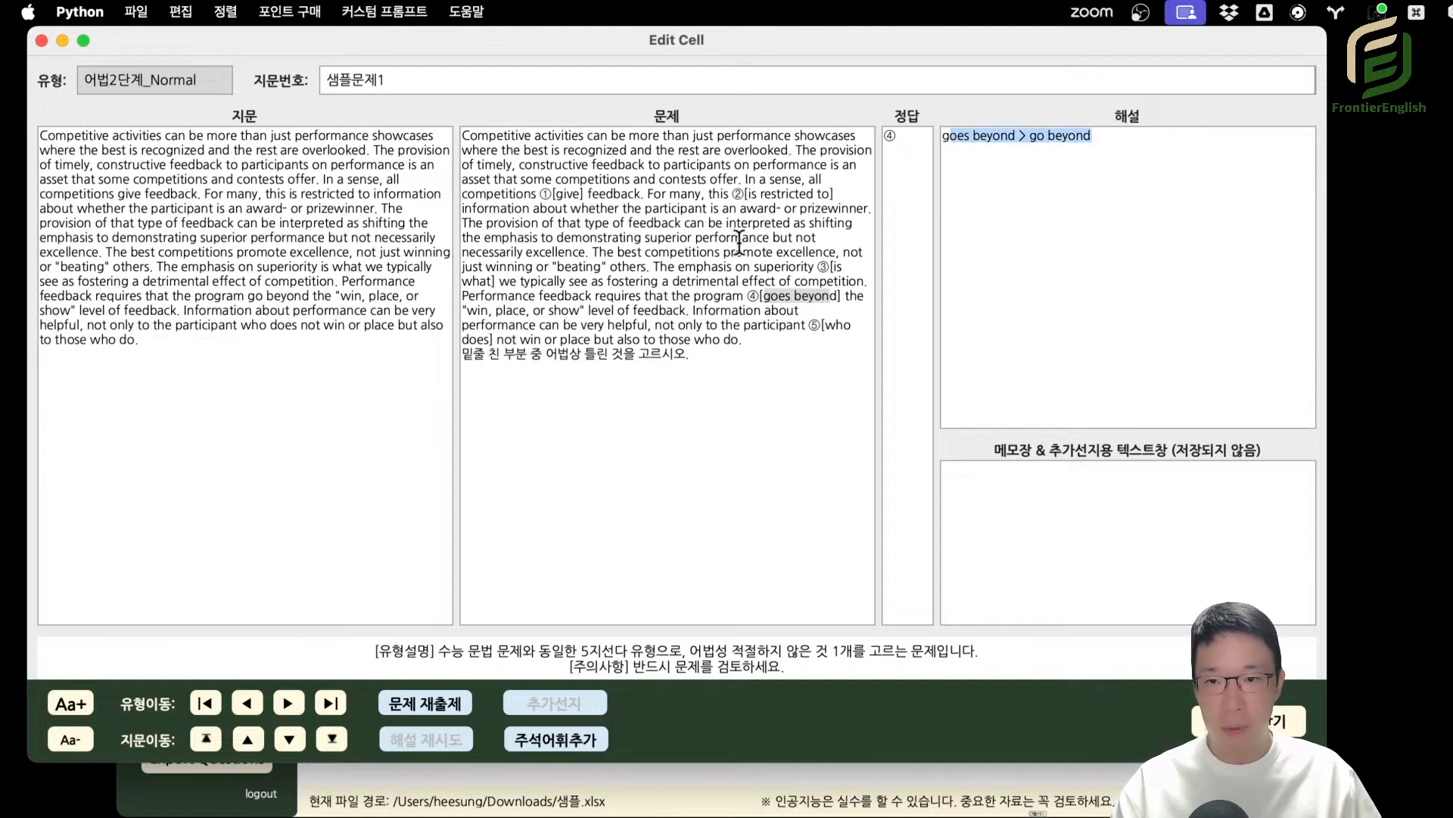
Show the 어법2단계_Hard question and examine its instruction line, its answer numbers and the corrections in the explanation.
left_click(287, 703)
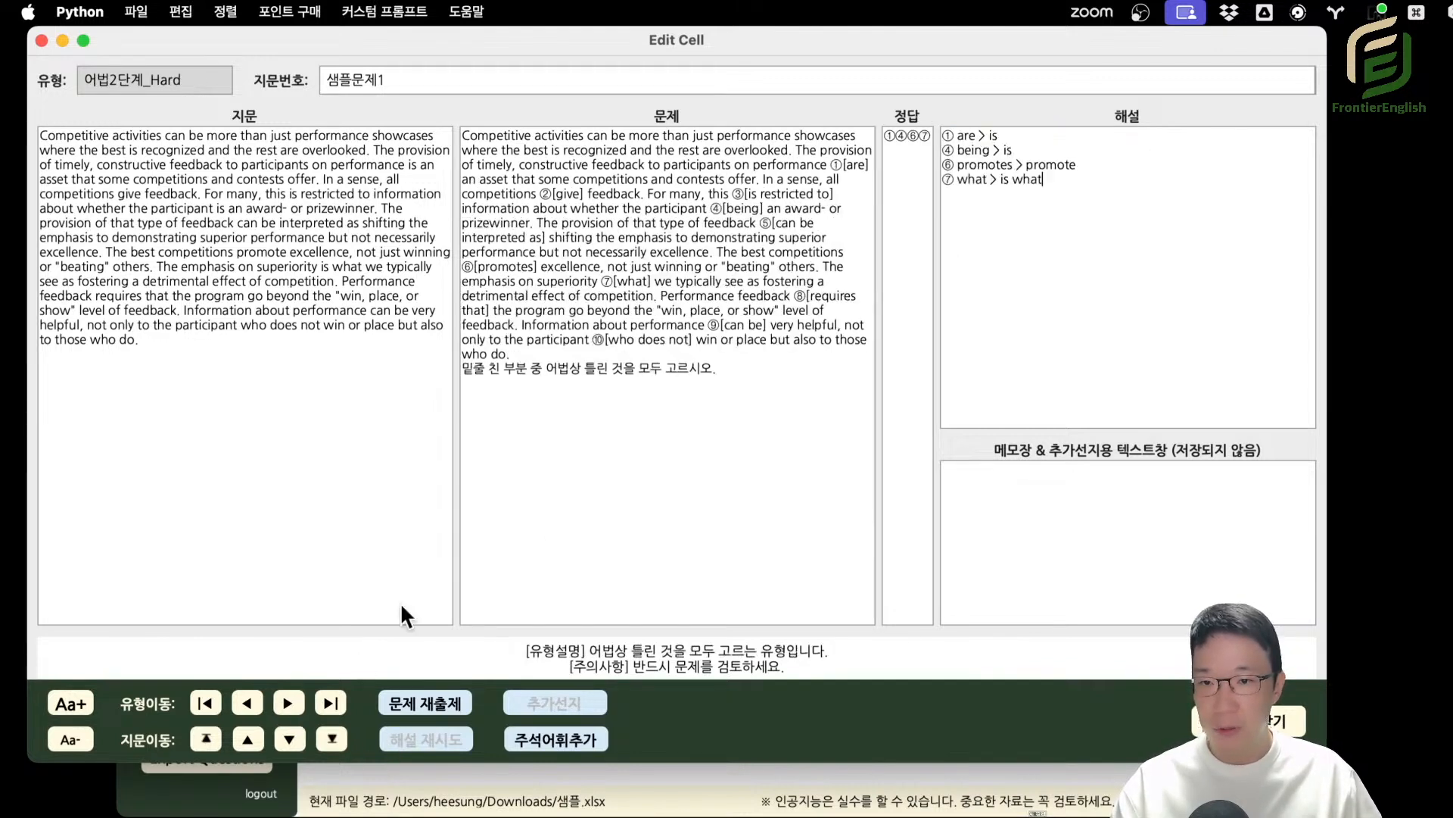
left_click_drag(716, 237, 612, 348)
left_click(652, 222)
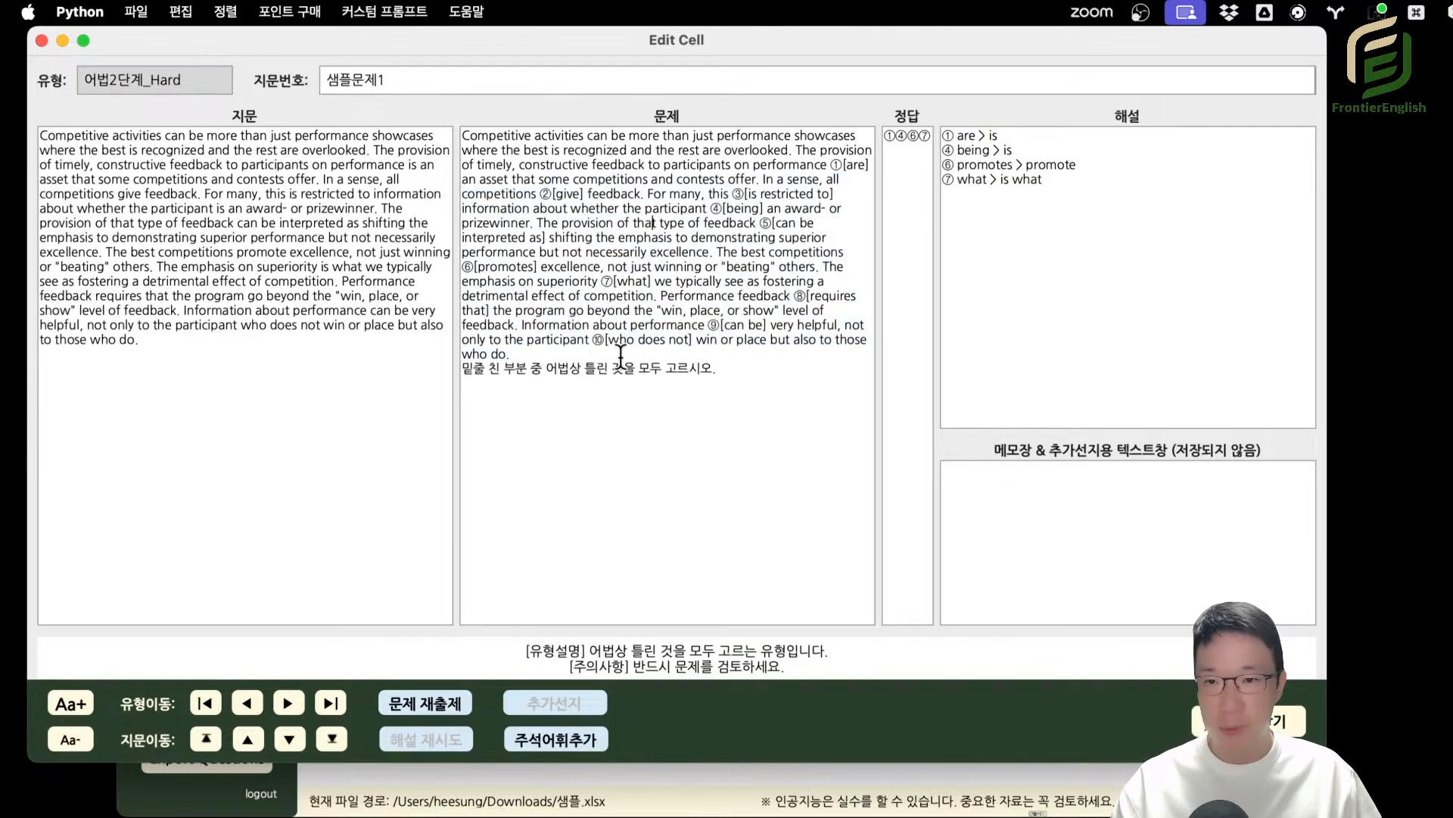
left_click_drag(578, 369, 733, 367)
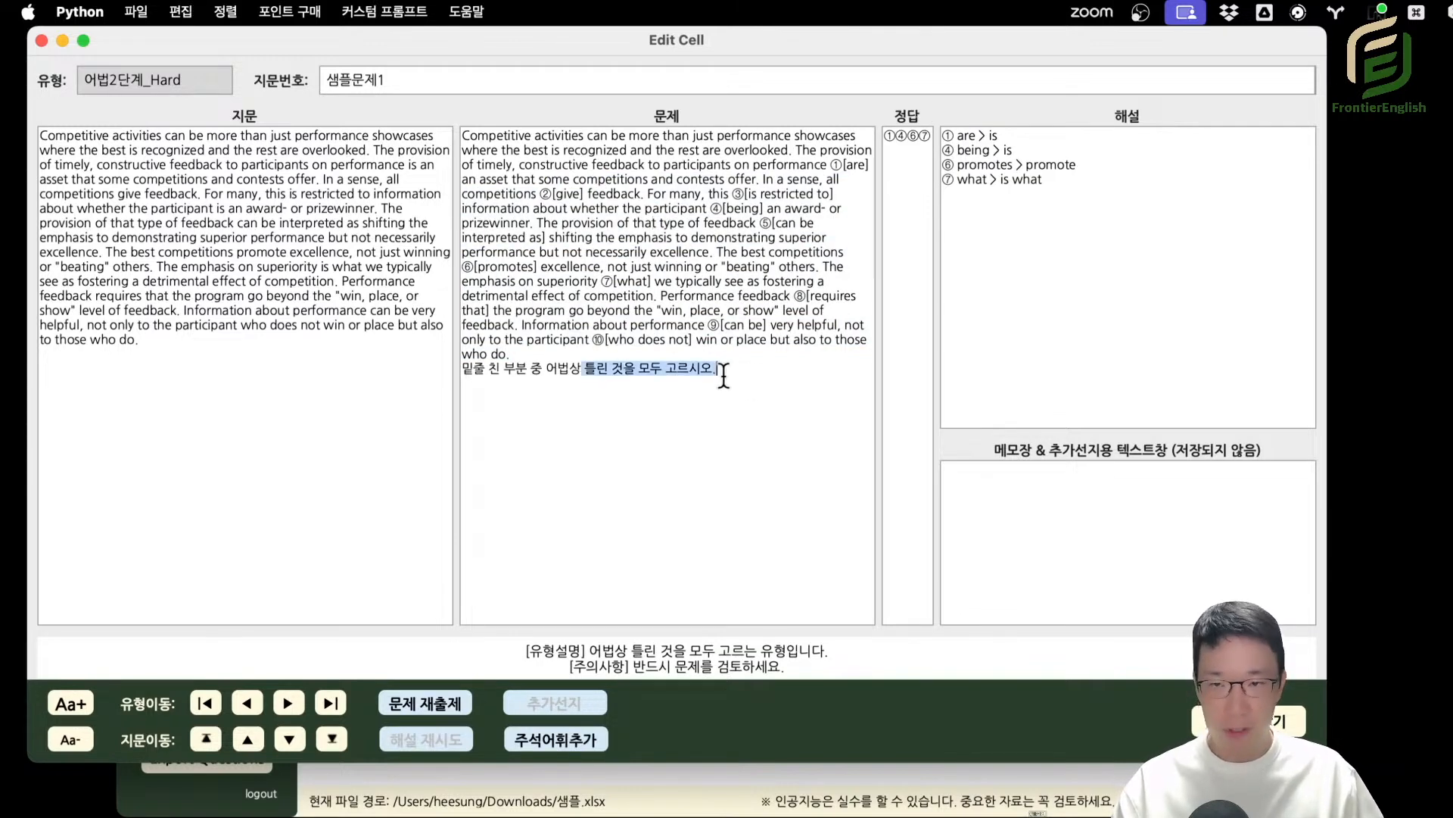
left_click(701, 373)
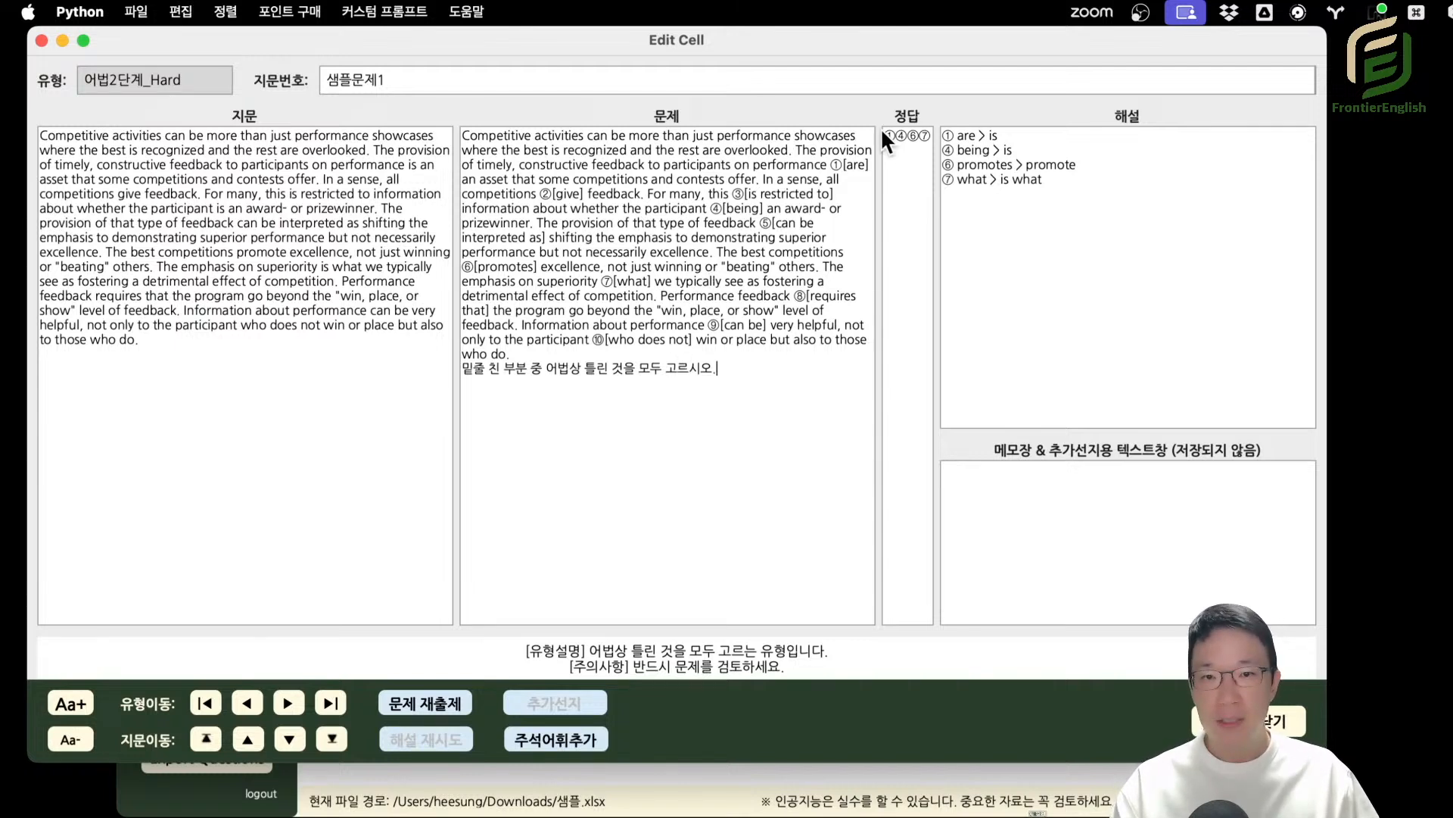
left_click_drag(897, 136, 1048, 201)
left_click(1040, 210)
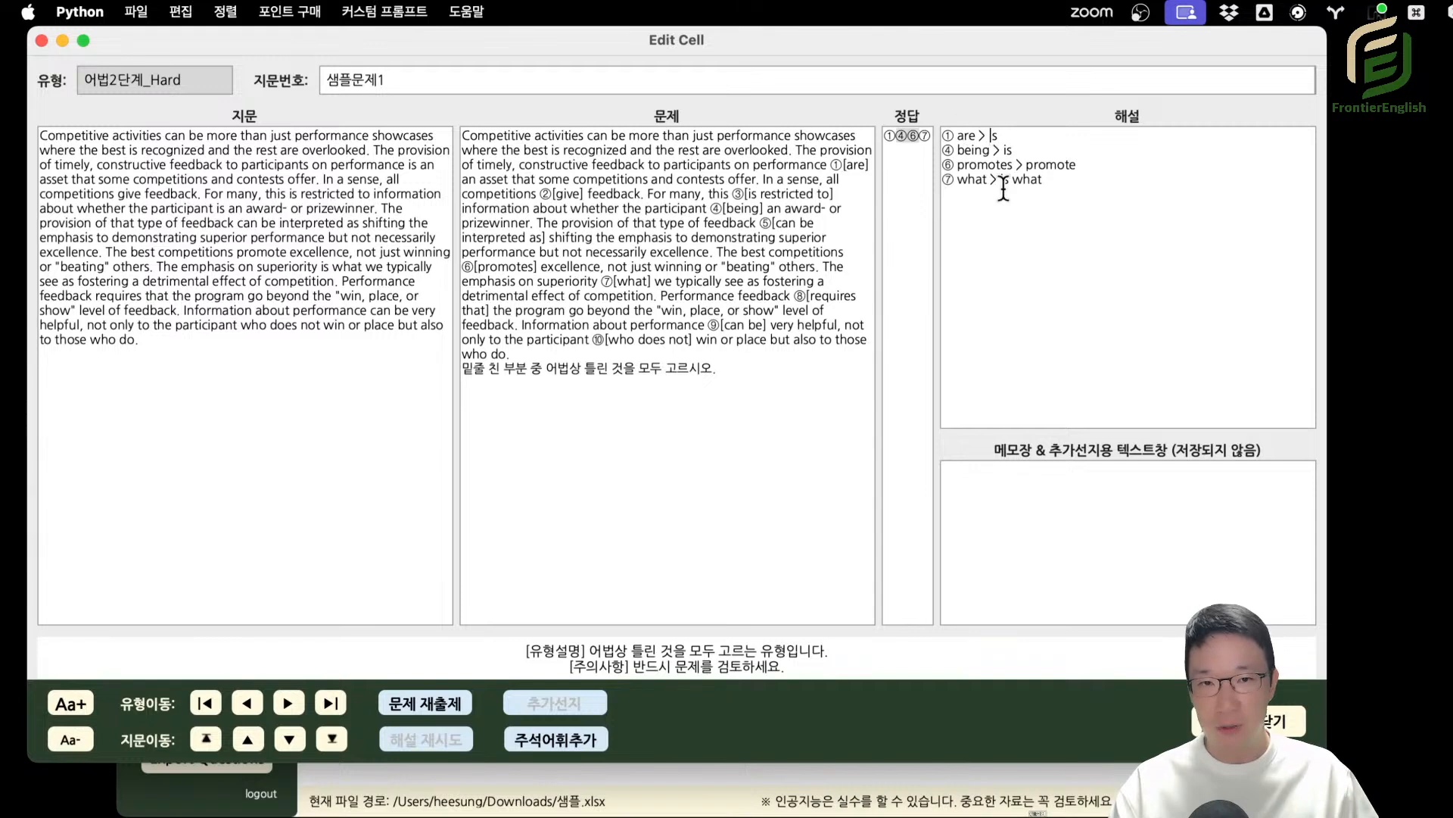
left_click_drag(1009, 165, 1023, 179)
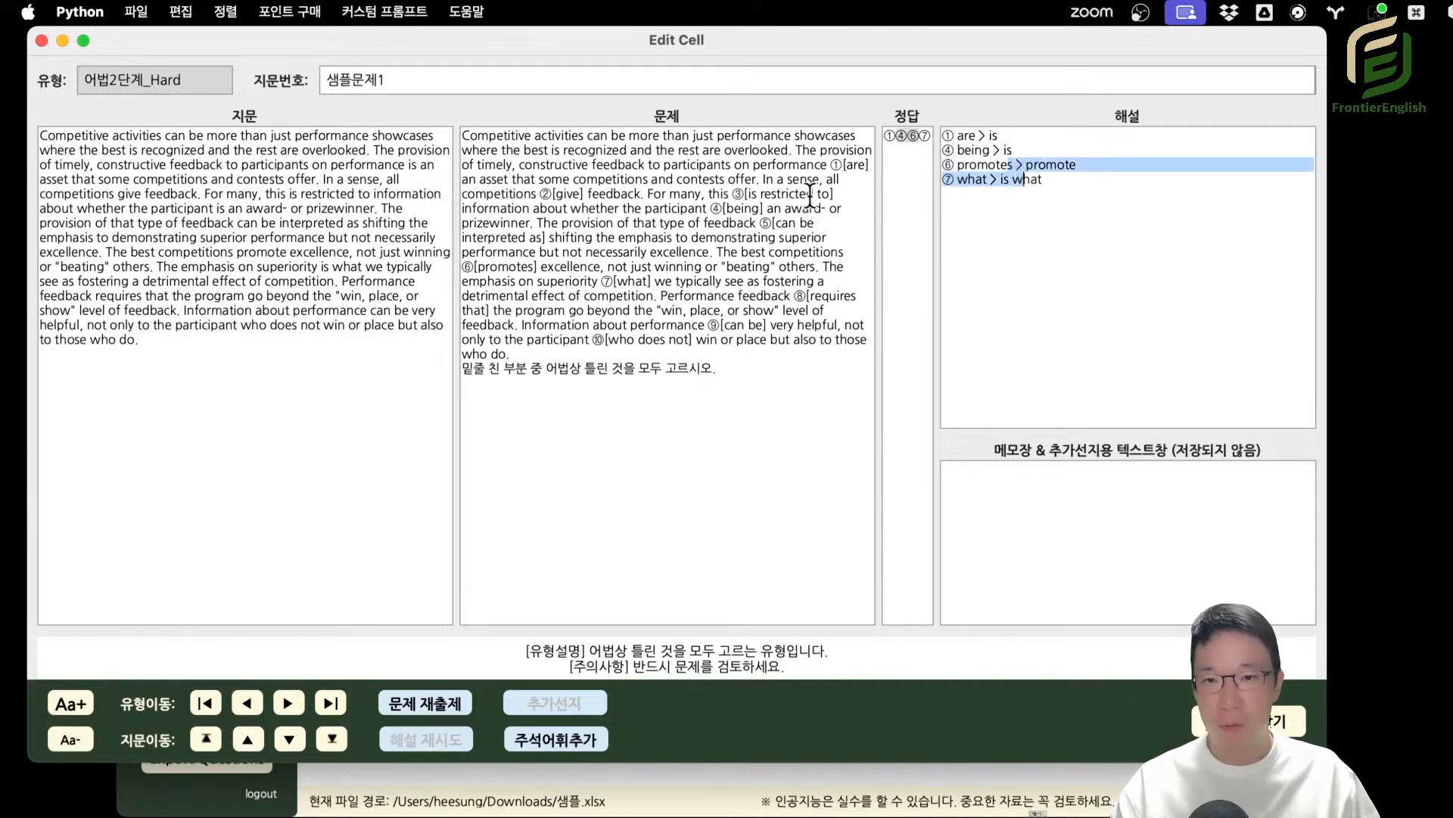
Check the numbered expressions throughout the 어법2단계_Hard passage against the listed answers and corrections.
left_click_drag(808, 196, 778, 198)
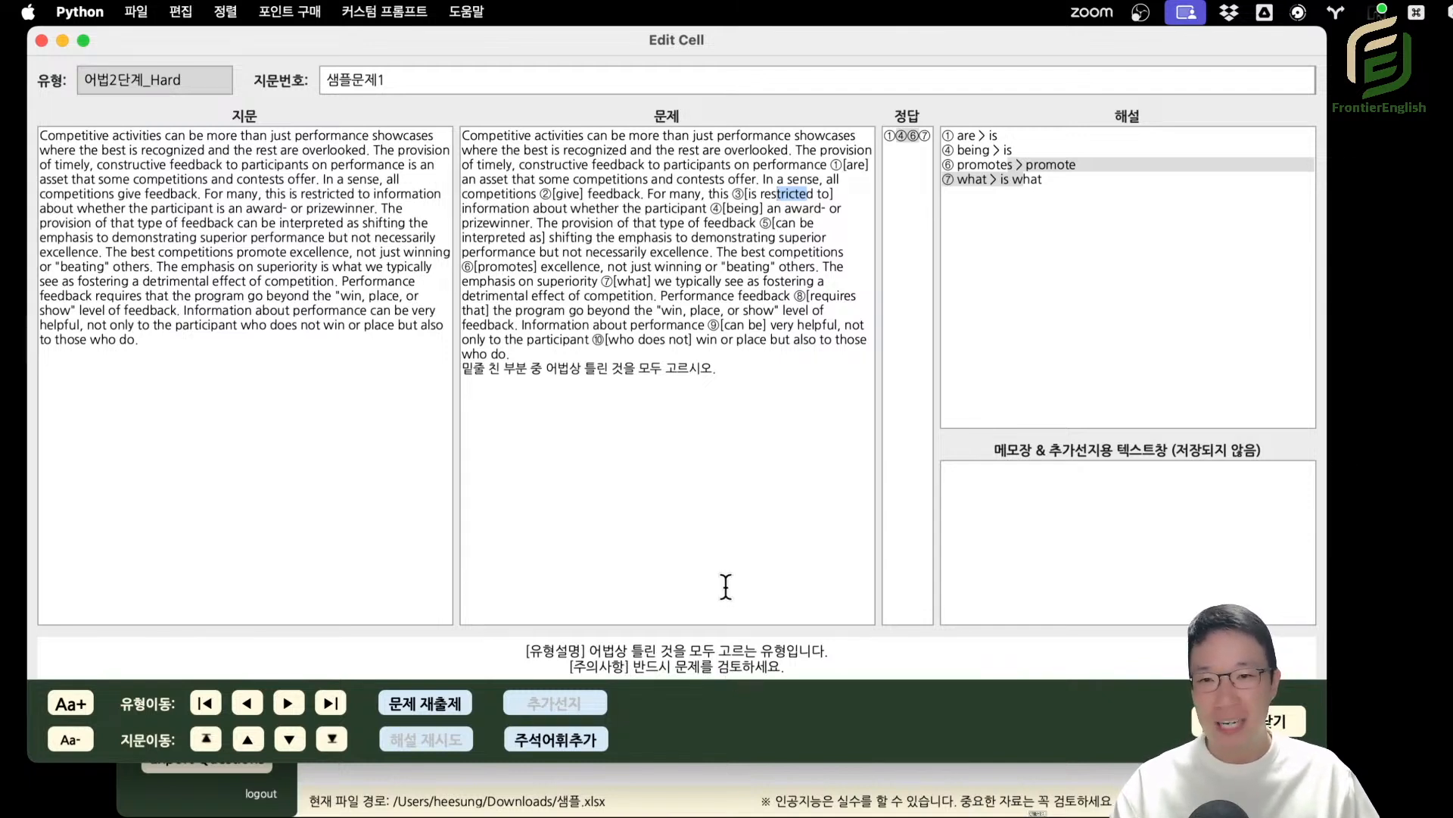
left_click(701, 271)
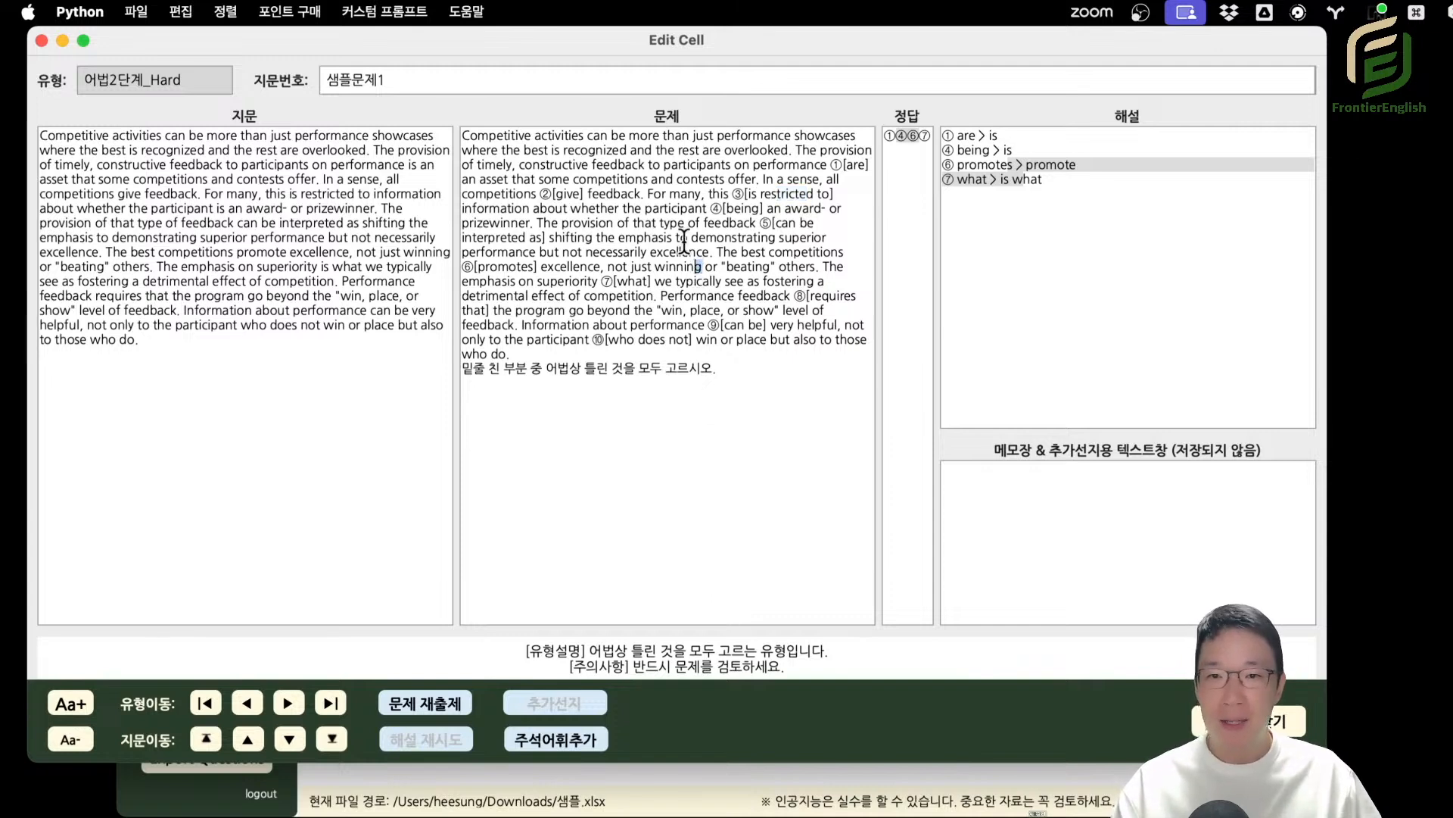
left_click_drag(622, 139, 837, 467)
left_click(761, 352)
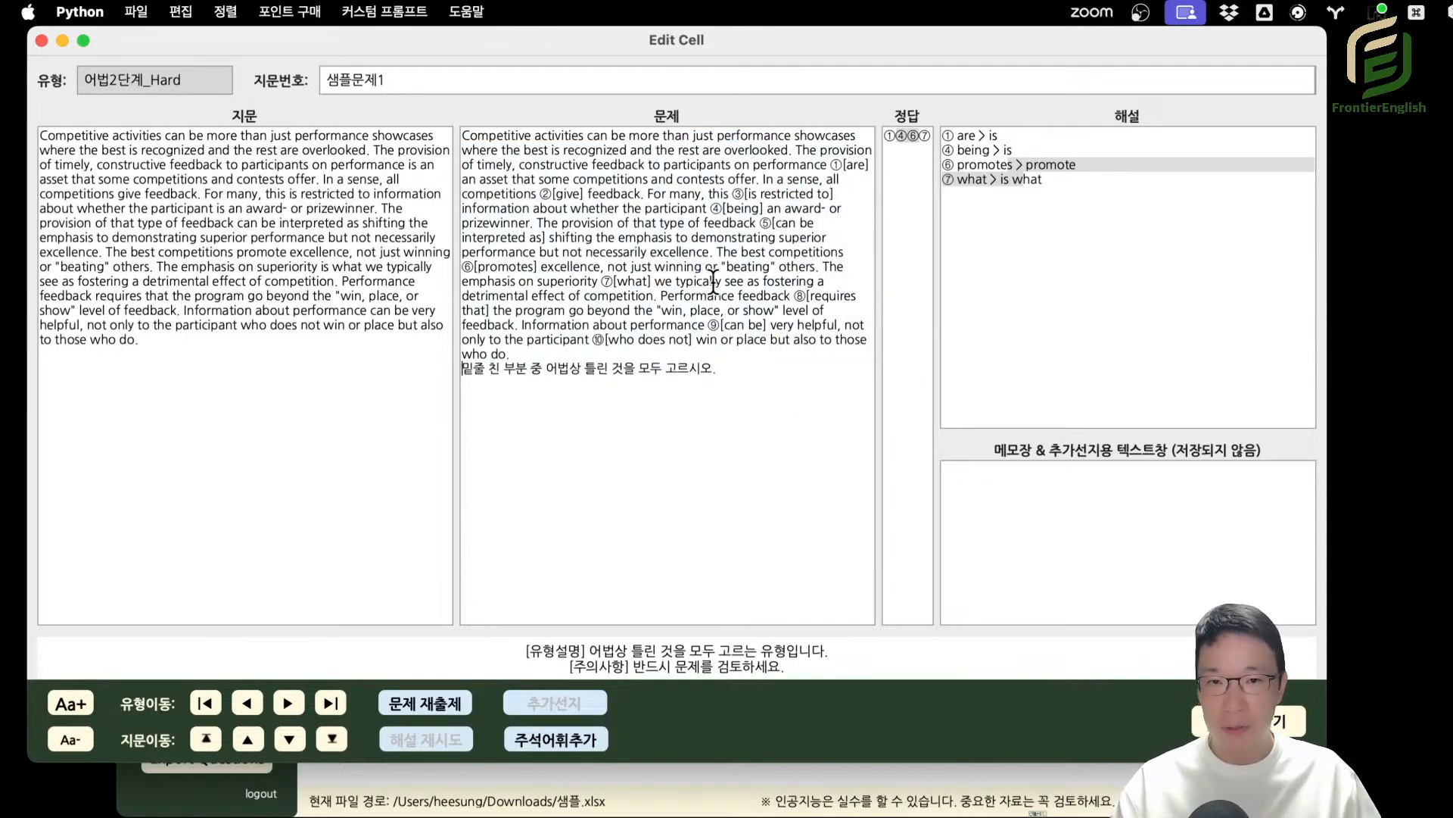
left_click_drag(720, 278, 710, 283)
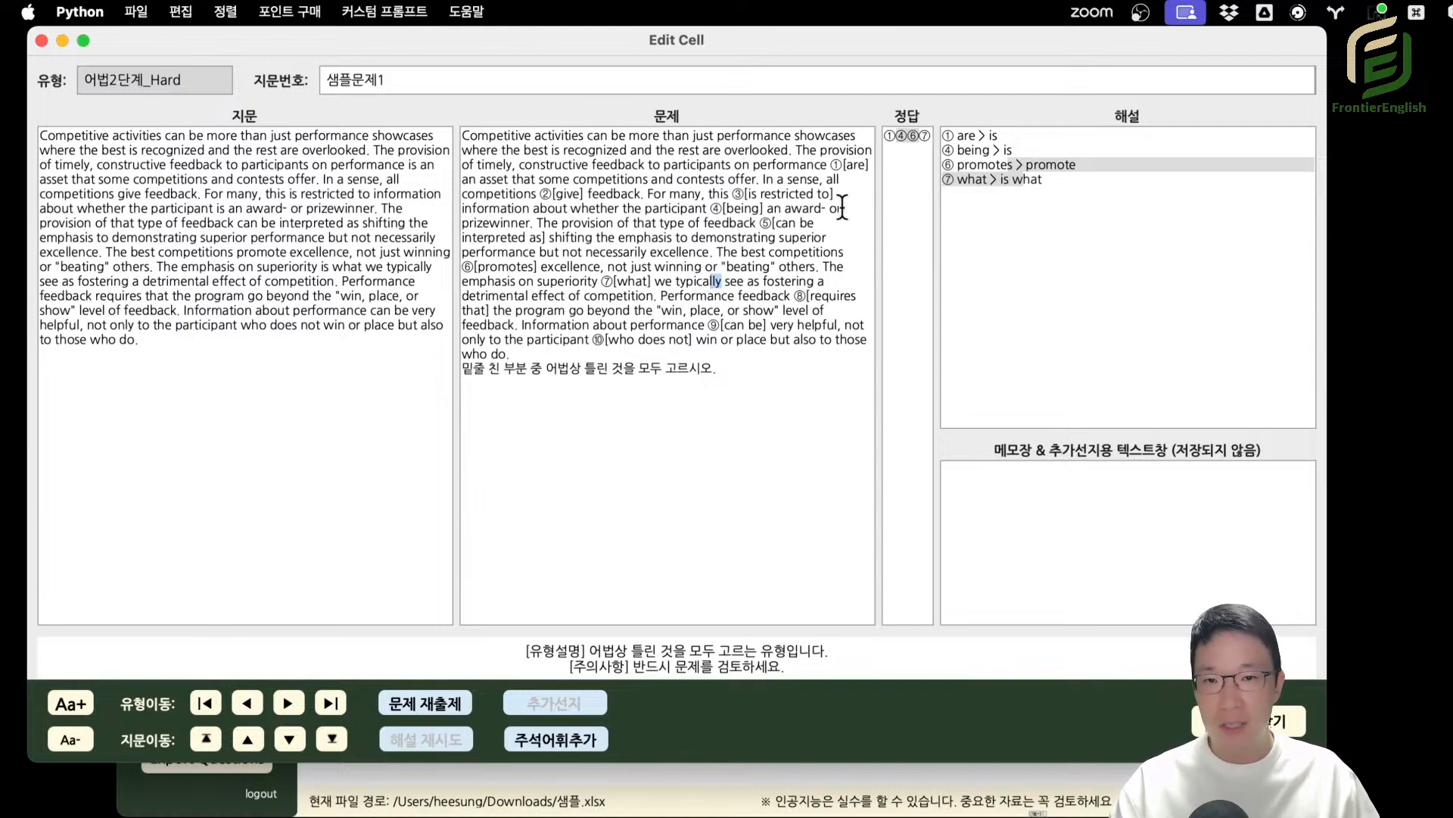
left_click_drag(947, 135, 1043, 180)
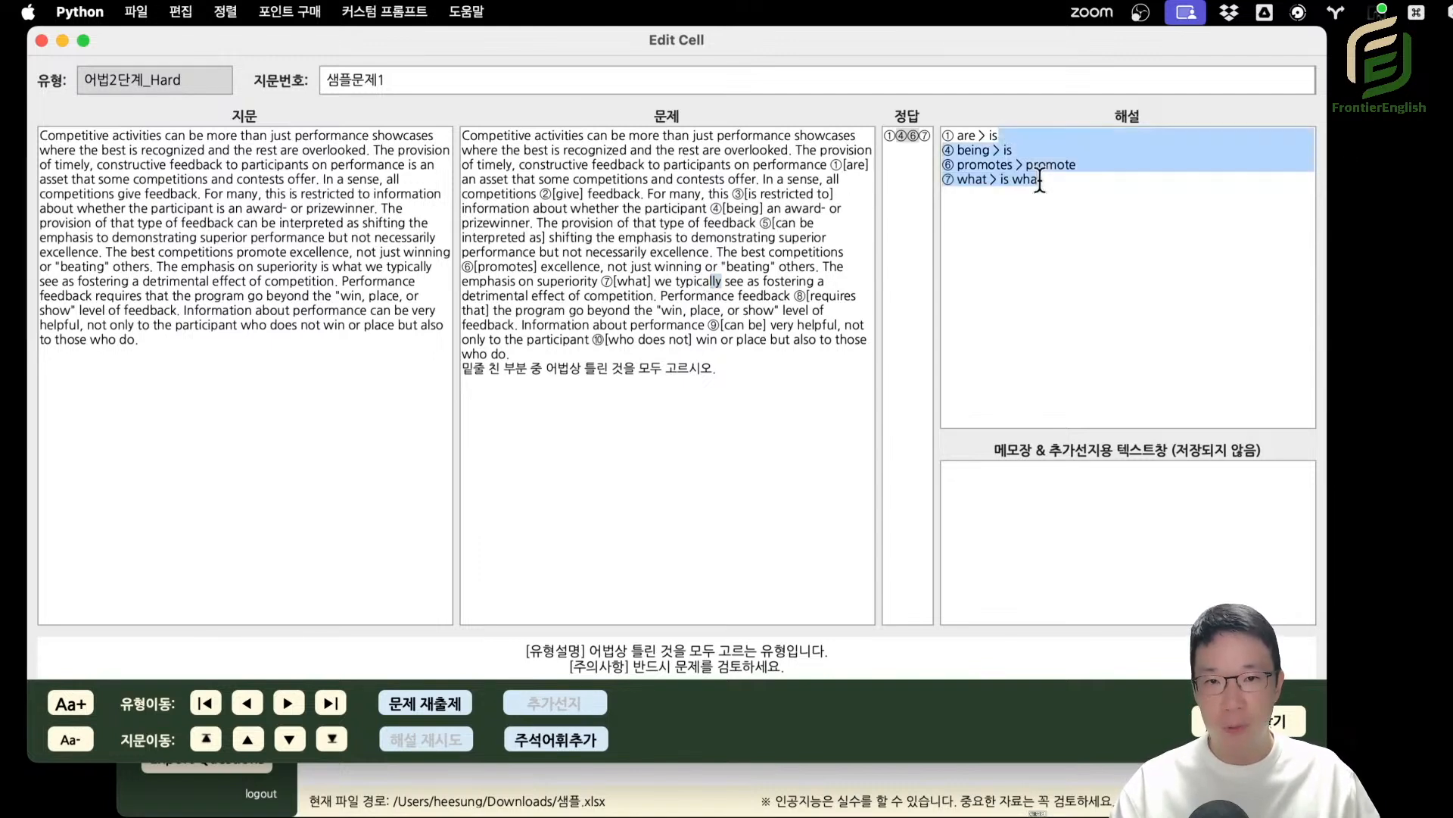
left_click(761, 216)
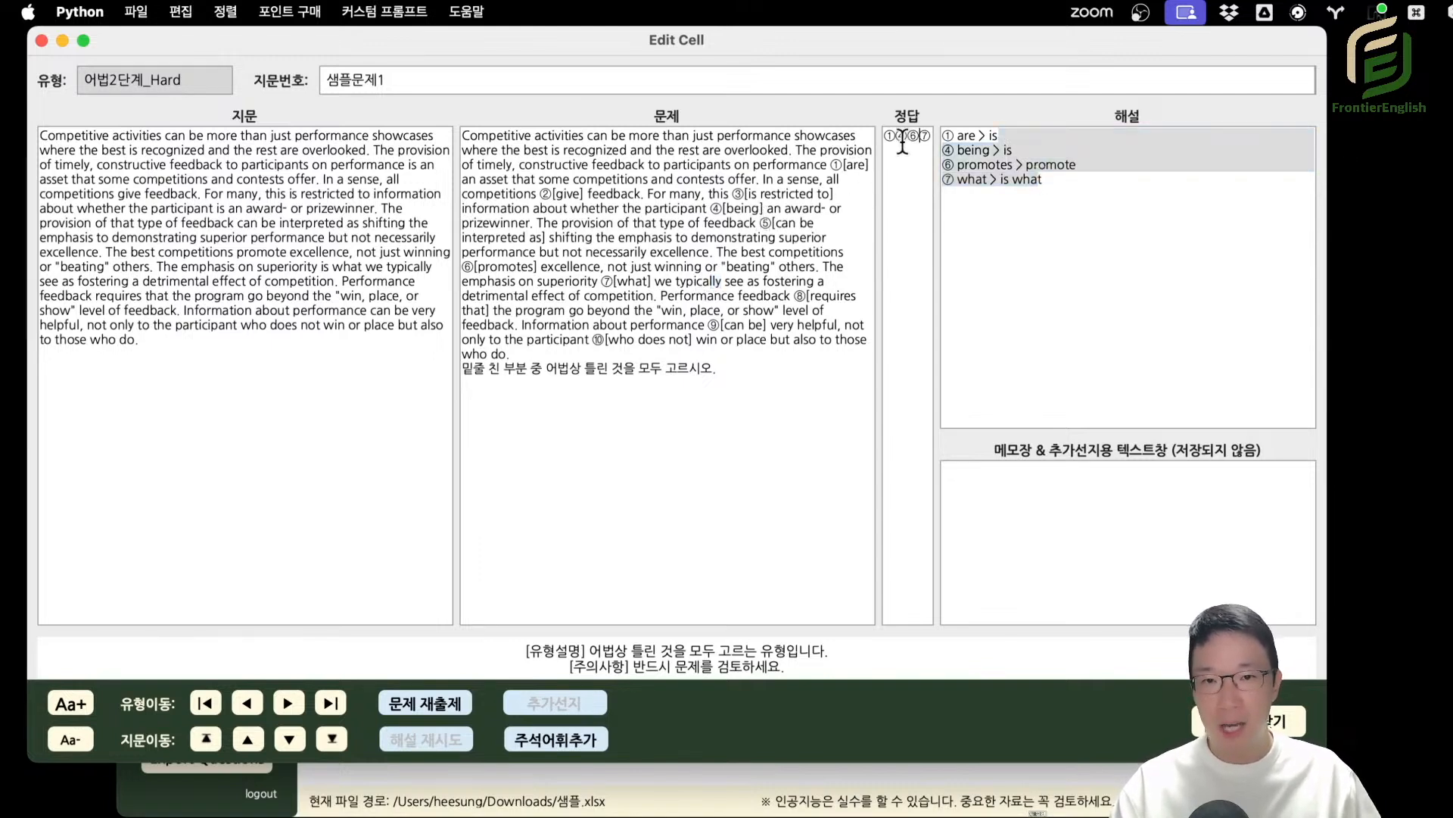
left_click_drag(896, 136, 919, 137)
left_click_drag(914, 208, 954, 200)
left_click(989, 194)
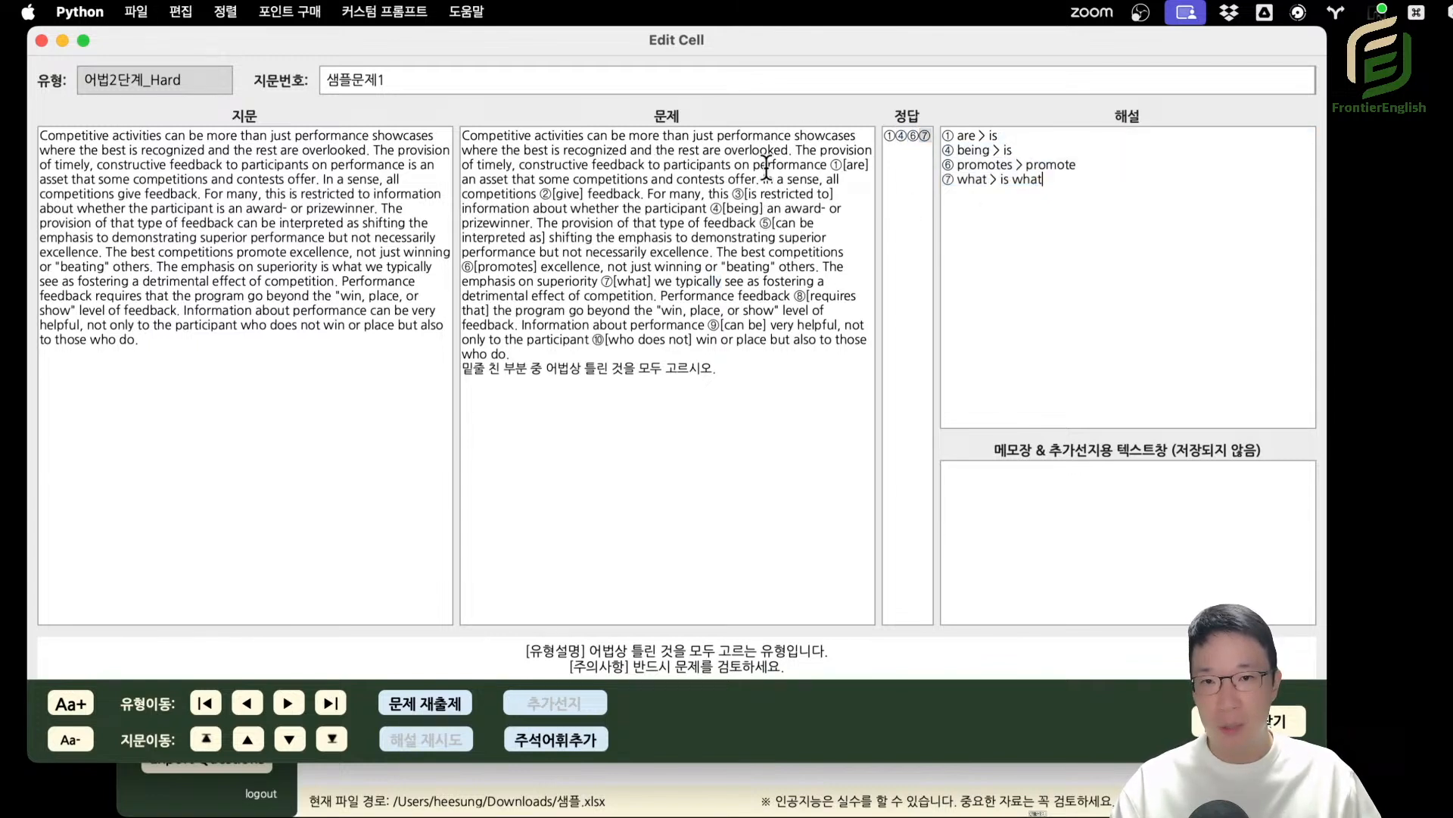
Compare ①[are] in the 어법2단계_Hard passage with its correction, and review the full answer and explanation.
left_click_drag(835, 166, 834, 182)
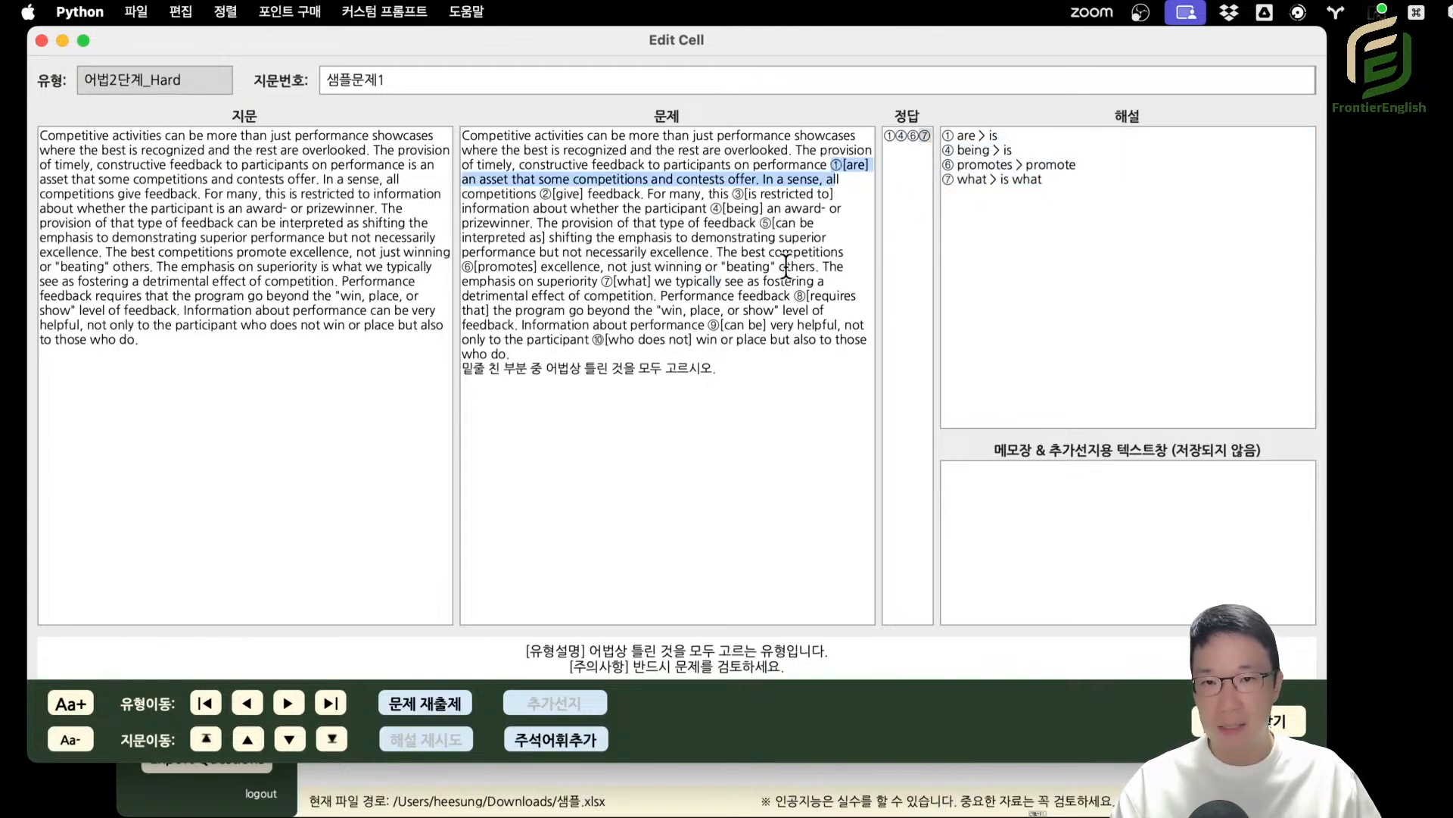
left_click(985, 137)
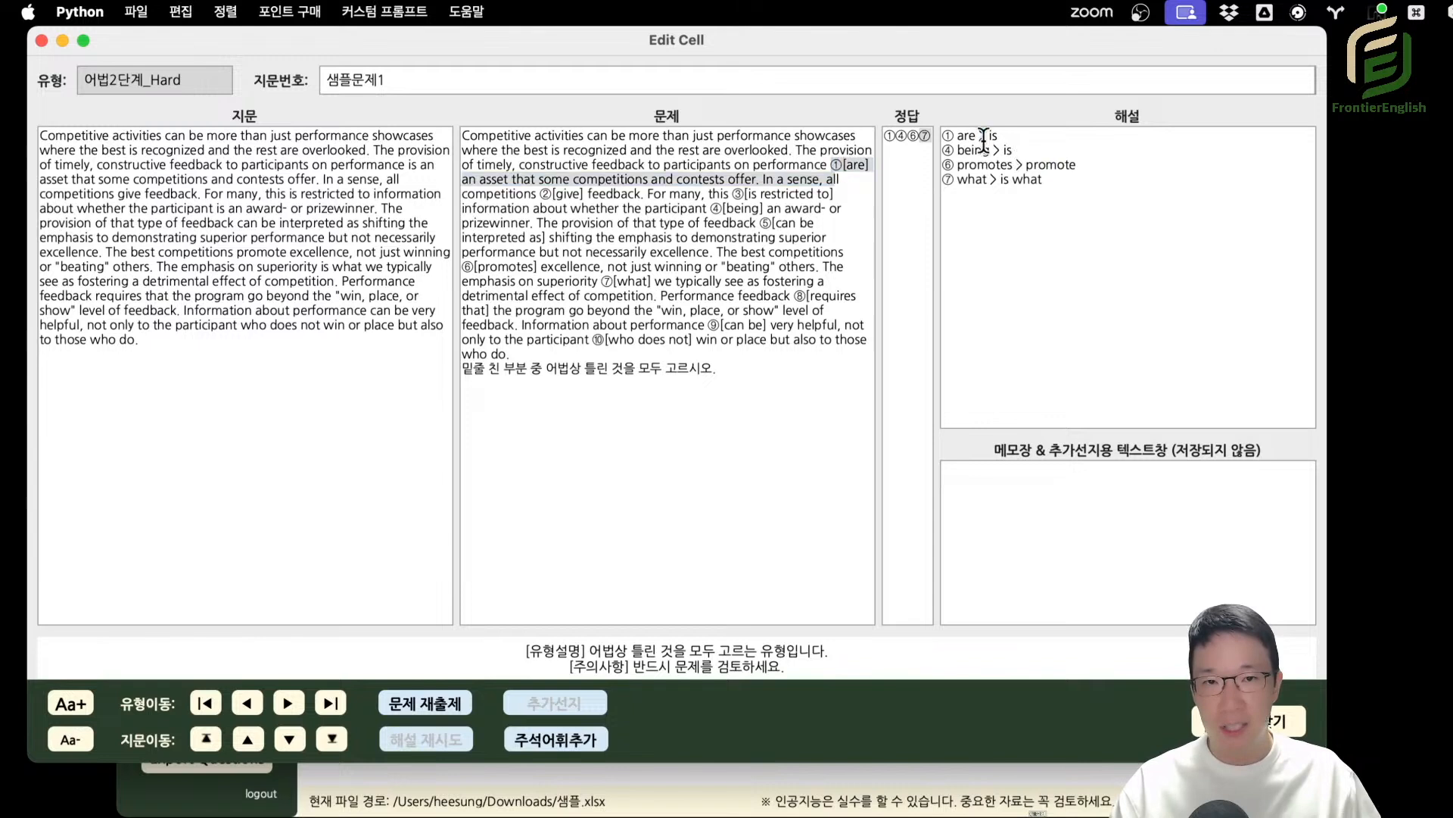
left_click_drag(970, 137, 993, 137)
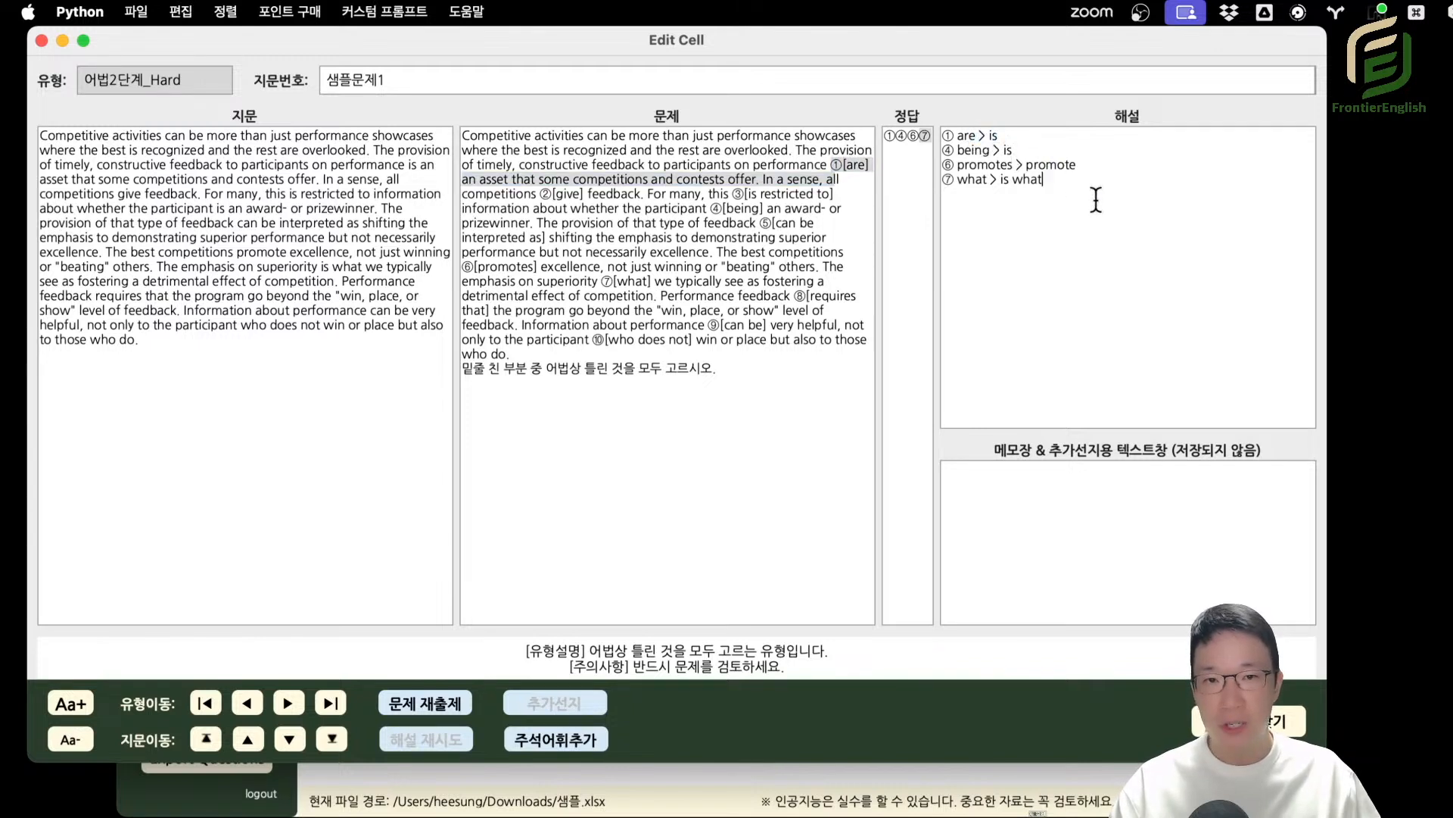
key("super+a")
left_click(1035, 147)
left_click(764, 224)
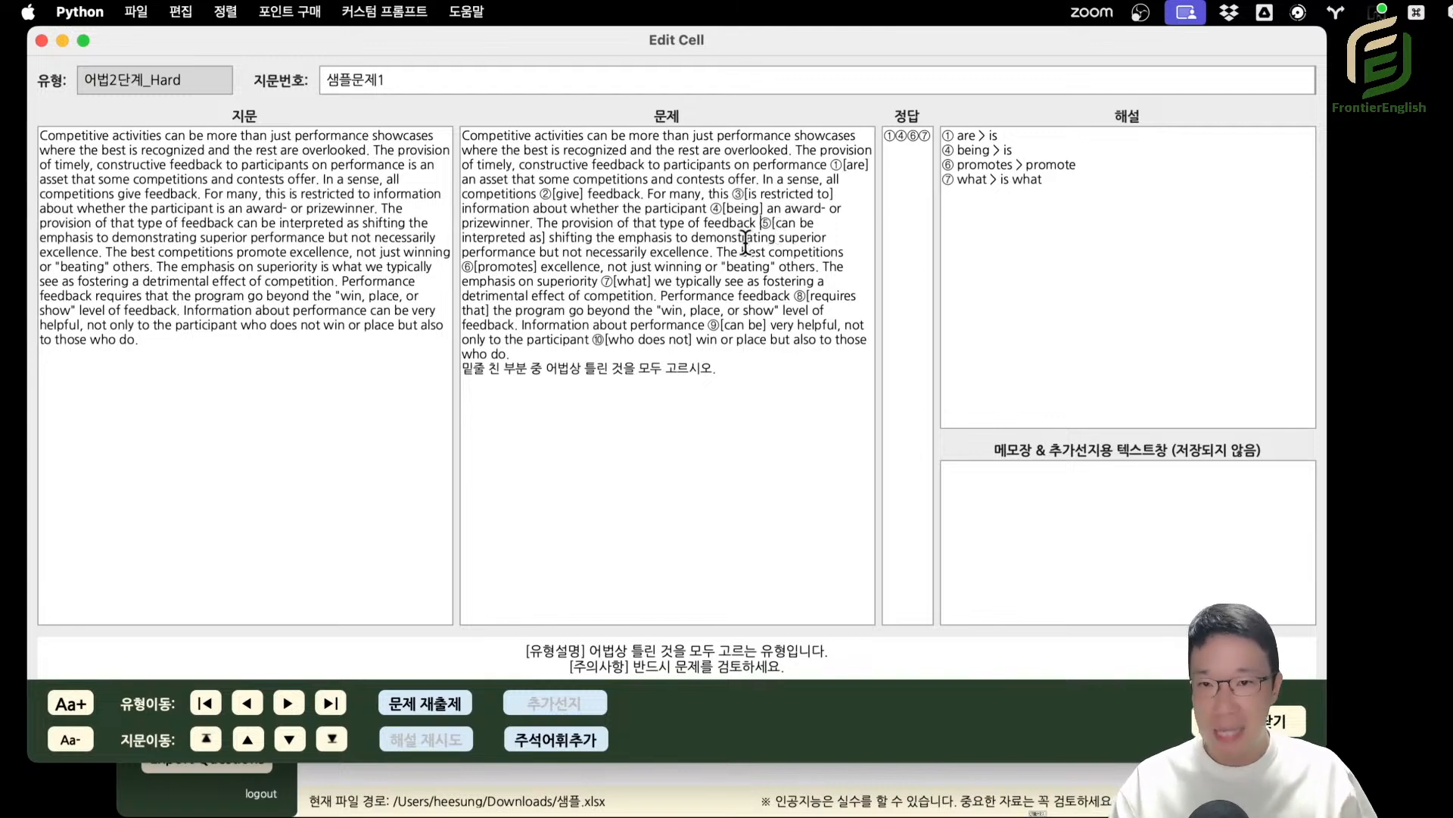
left_click_drag(896, 136, 1034, 205)
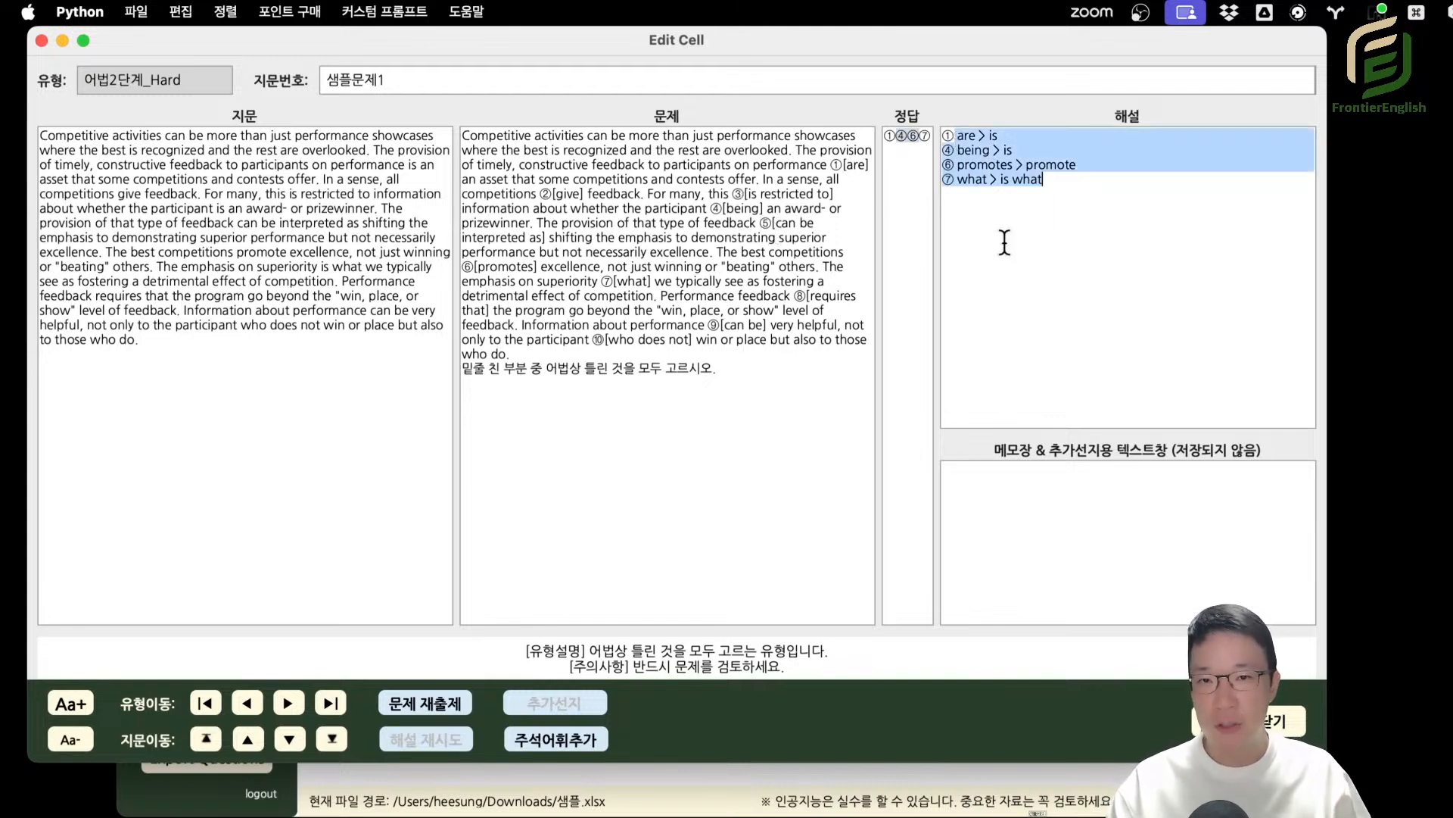
Reposition the Edit Cell window and close it to return to the 어법2단계_Hard question list.
left_click_drag(492, 38, 583, 67)
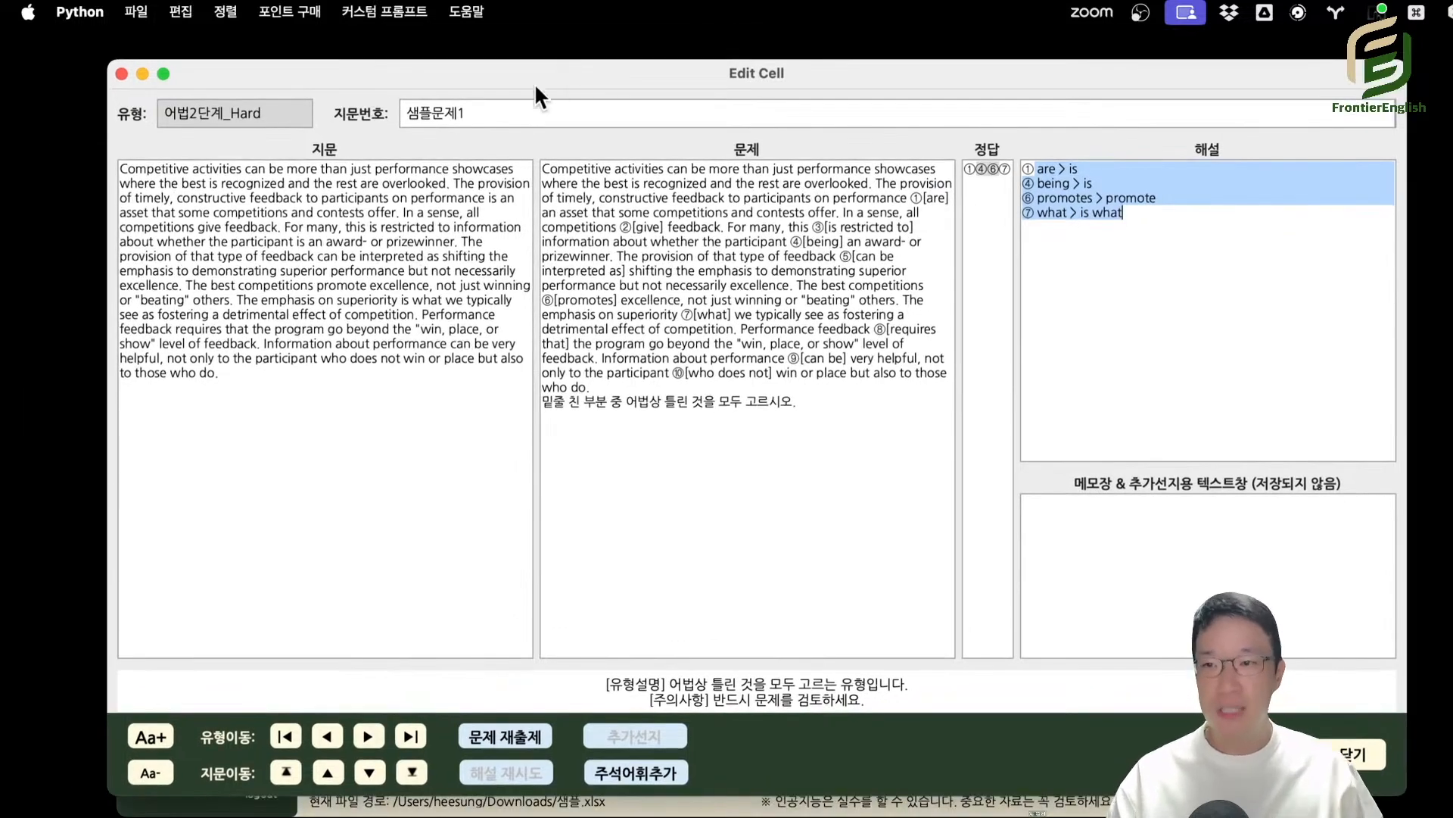
left_click(1028, 690)
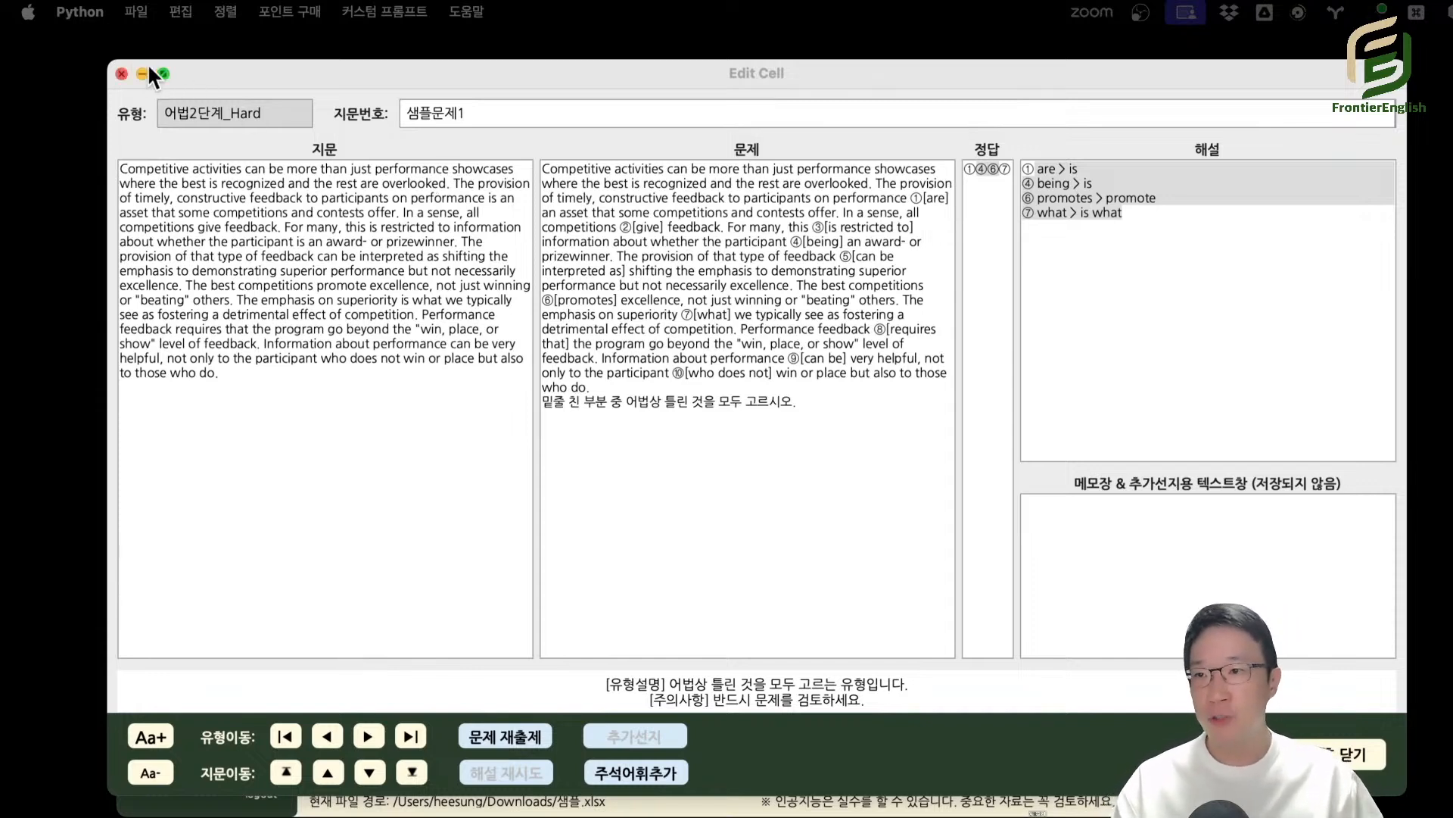
left_click(121, 74)
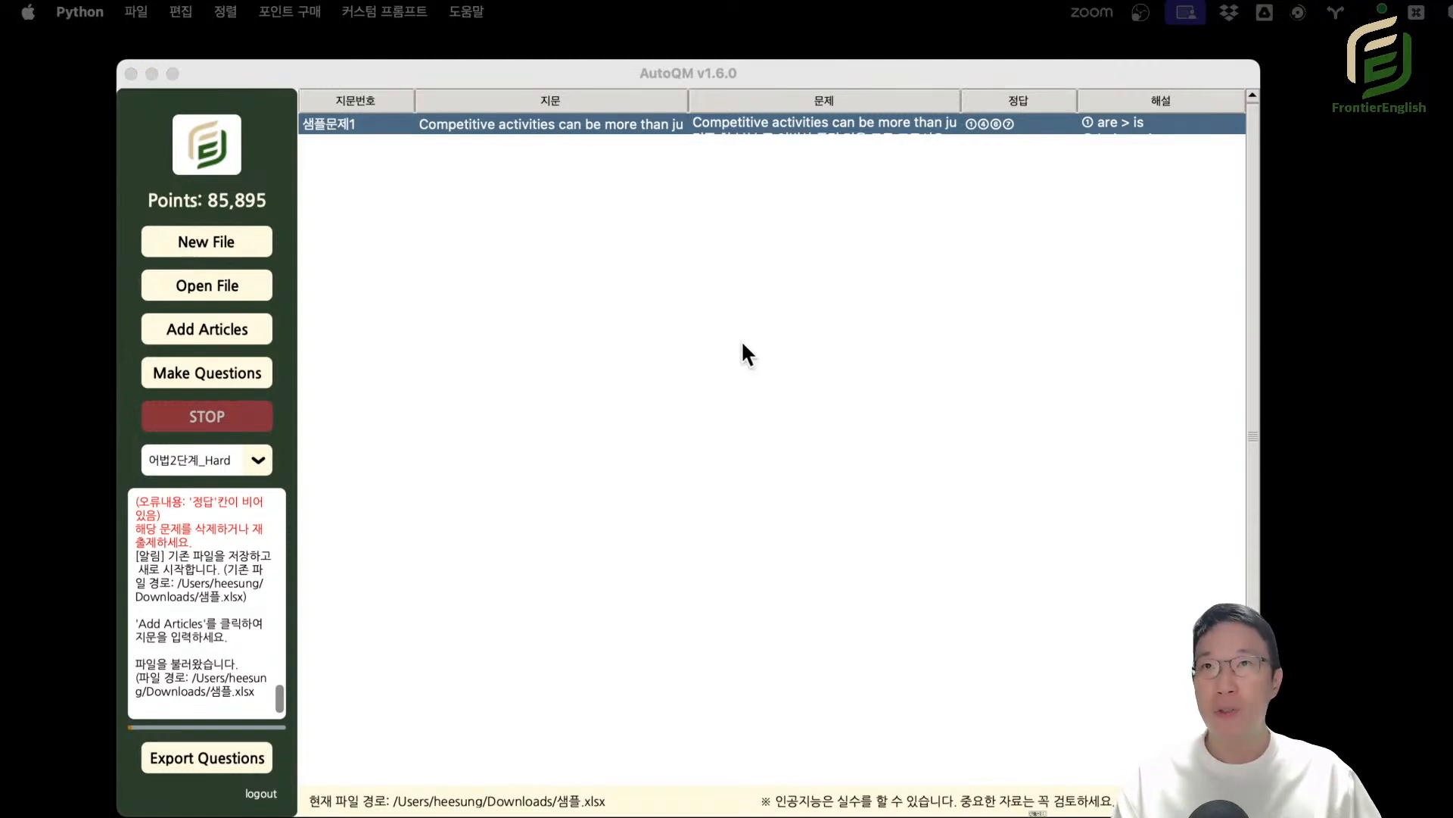
Bring up the 자료제작 types in the question type selection and open the voice options for 음성파일.
left_click_drag(780, 64, 130, 92)
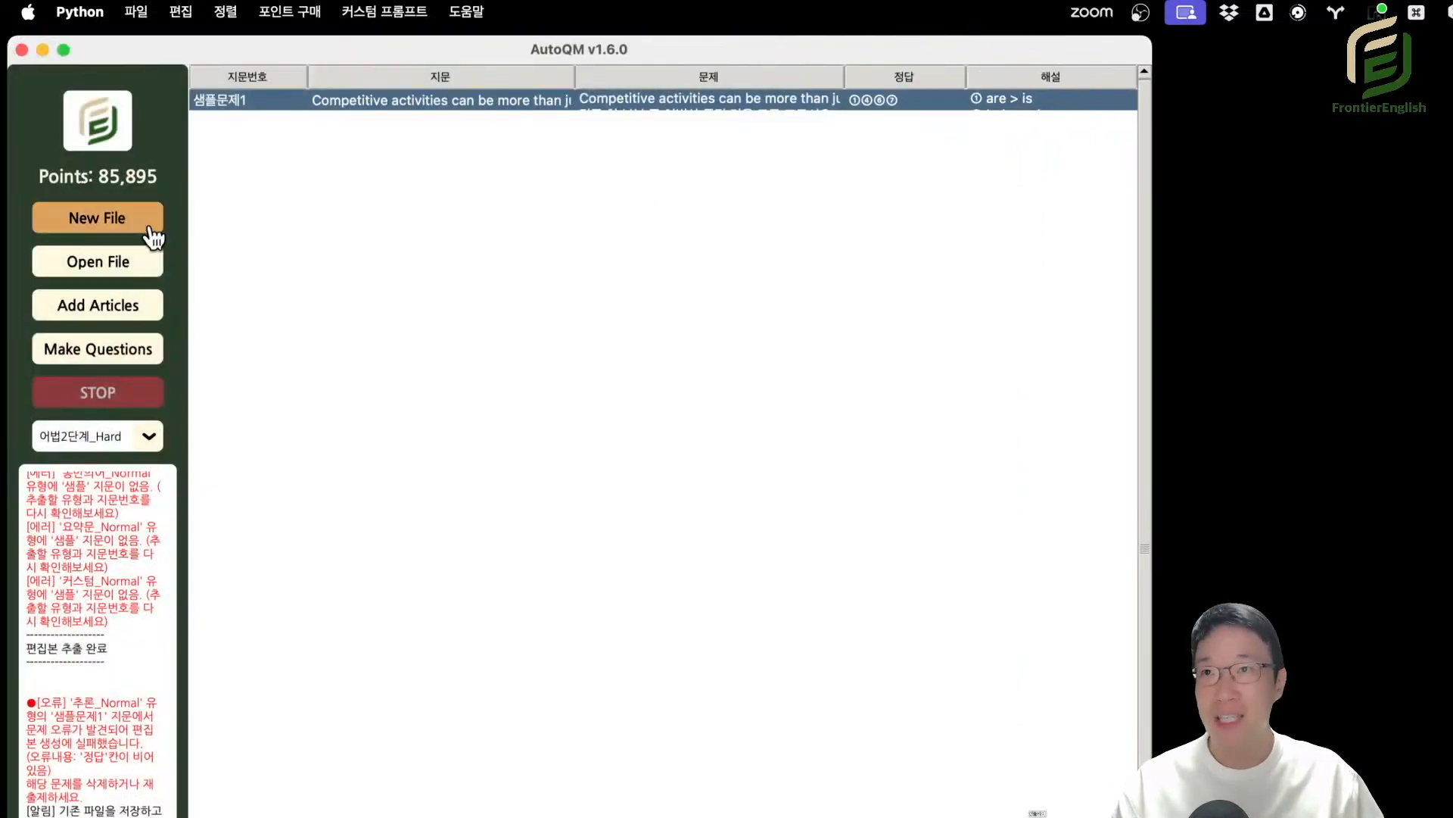
left_click(139, 352)
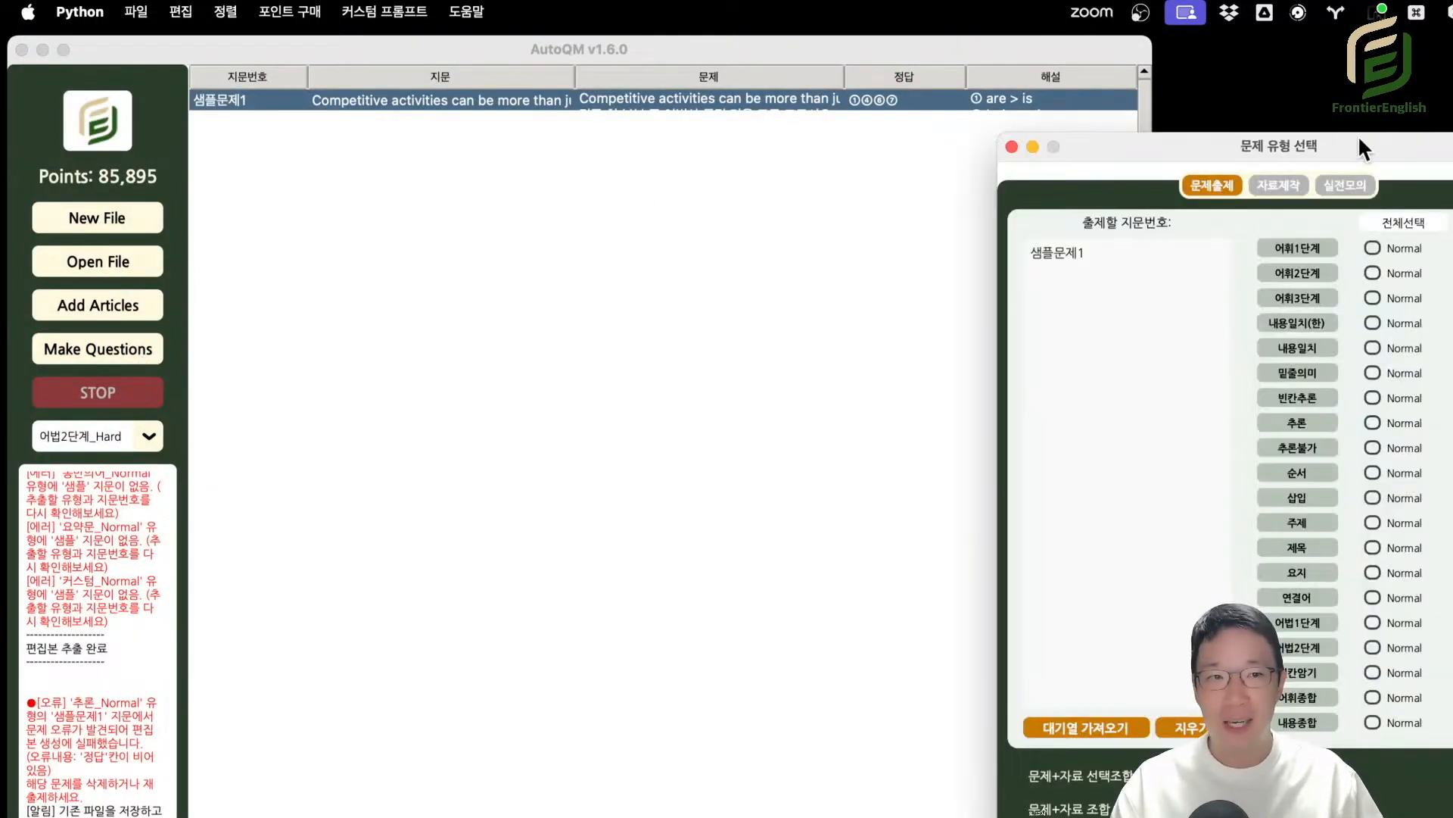
left_click_drag(1358, 135, 687, 125)
left_click(648, 144)
left_click_drag(825, 94, 656, 83)
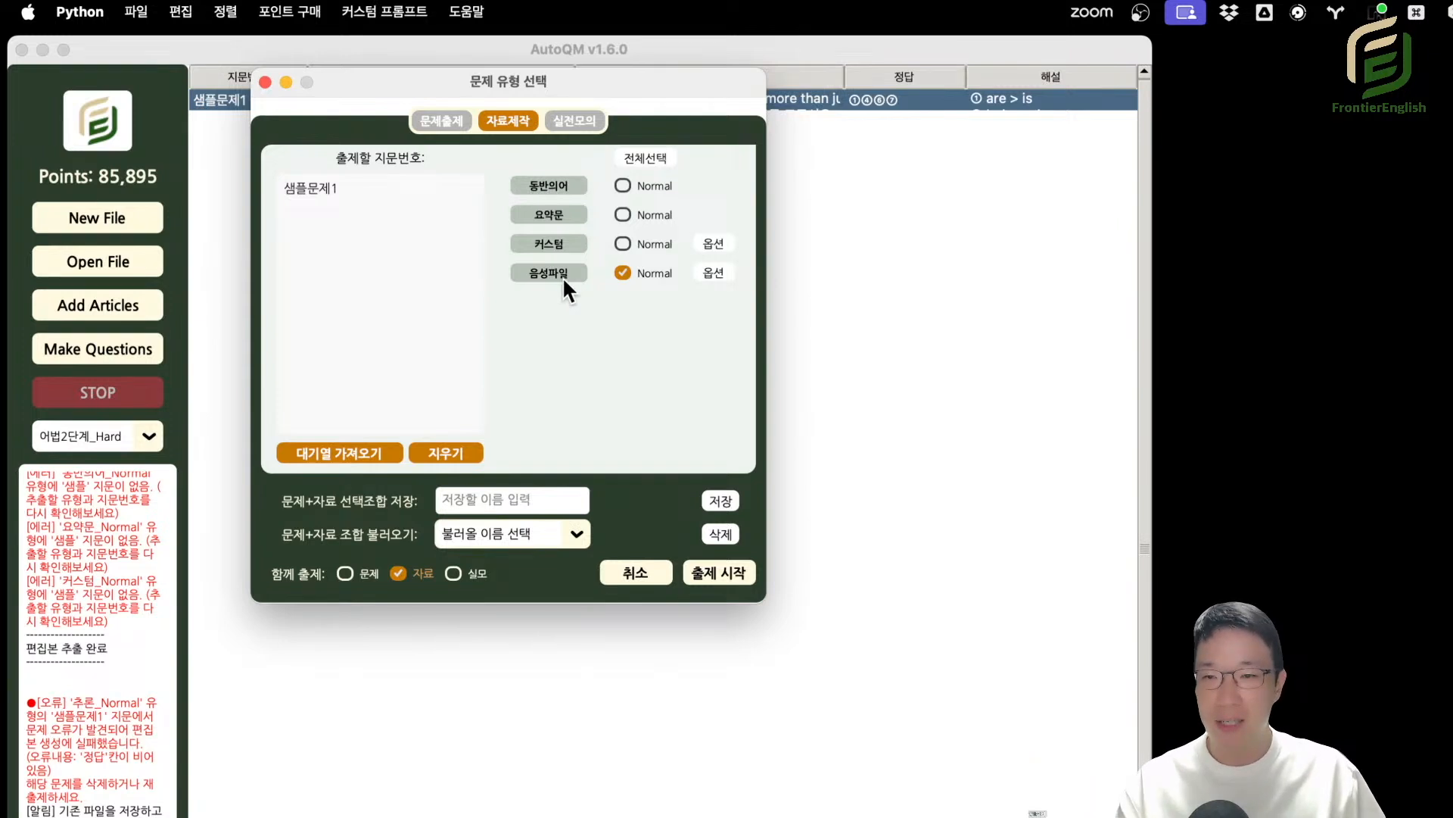
left_click(712, 274)
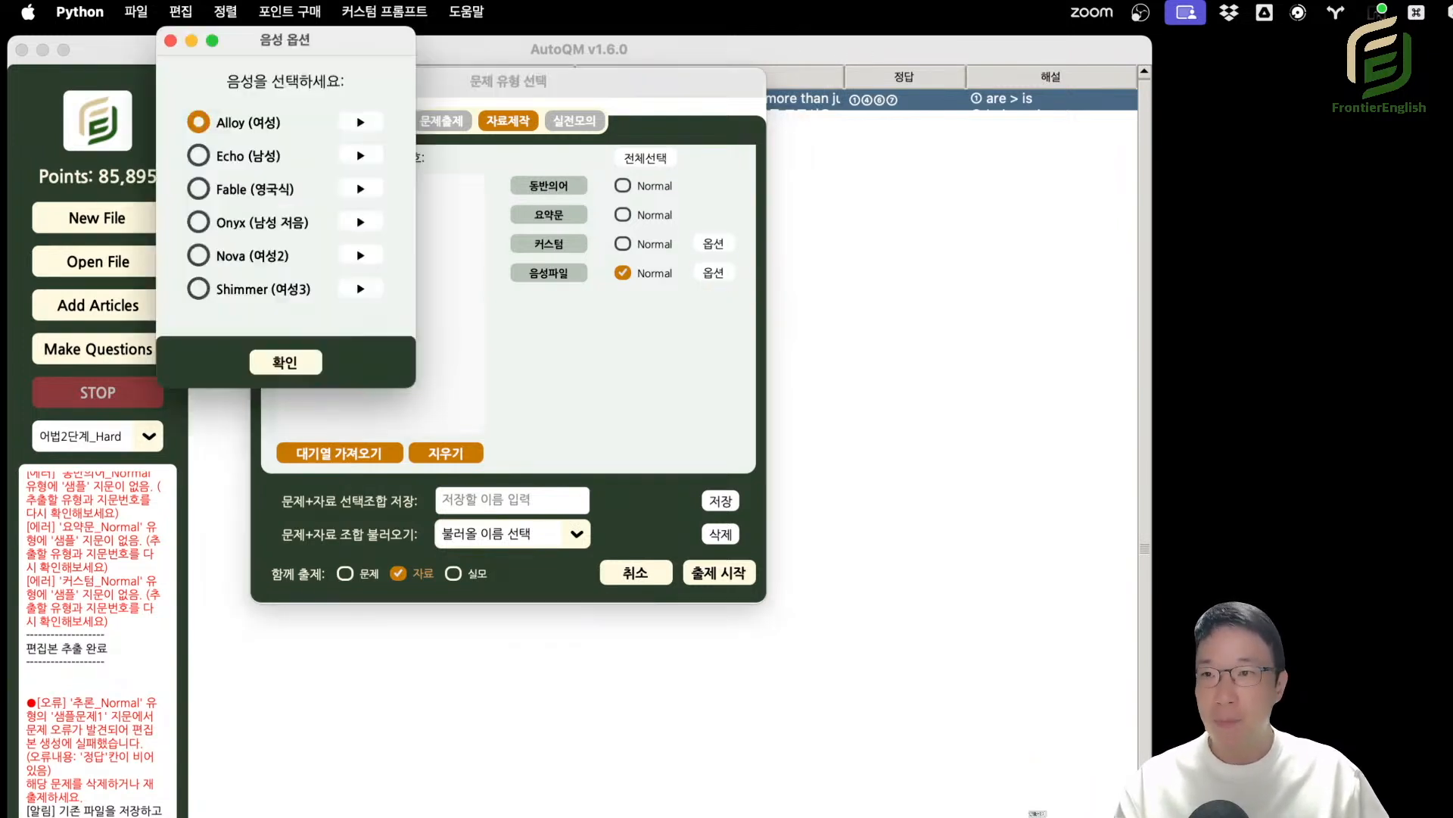
left_click_drag(302, 38, 476, 148)
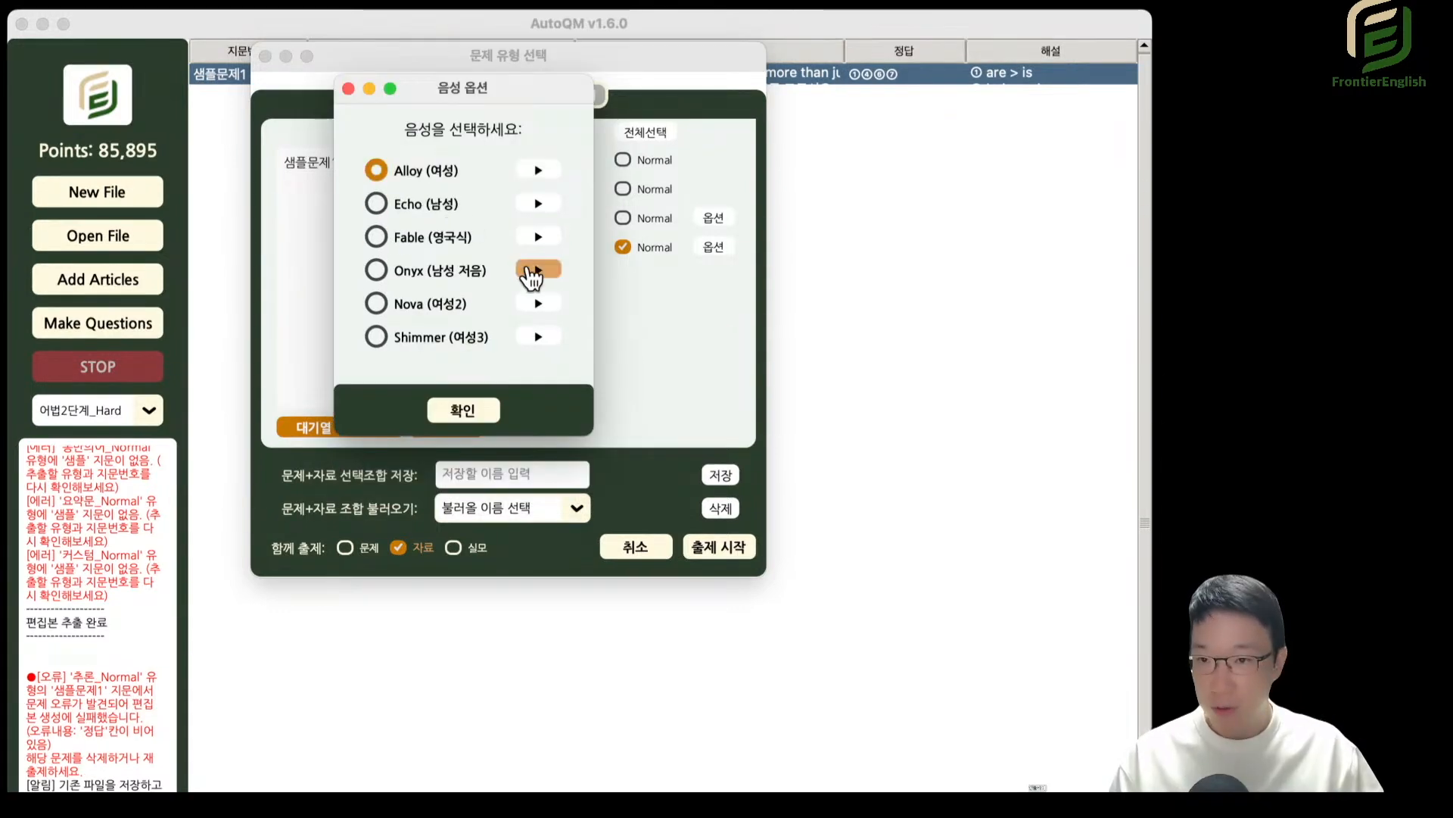
Play the voice samples, including Alloy, Echo, Onyx, Nova and Shimmer, to compare the voices offered for 음성파일.
left_click(534, 170)
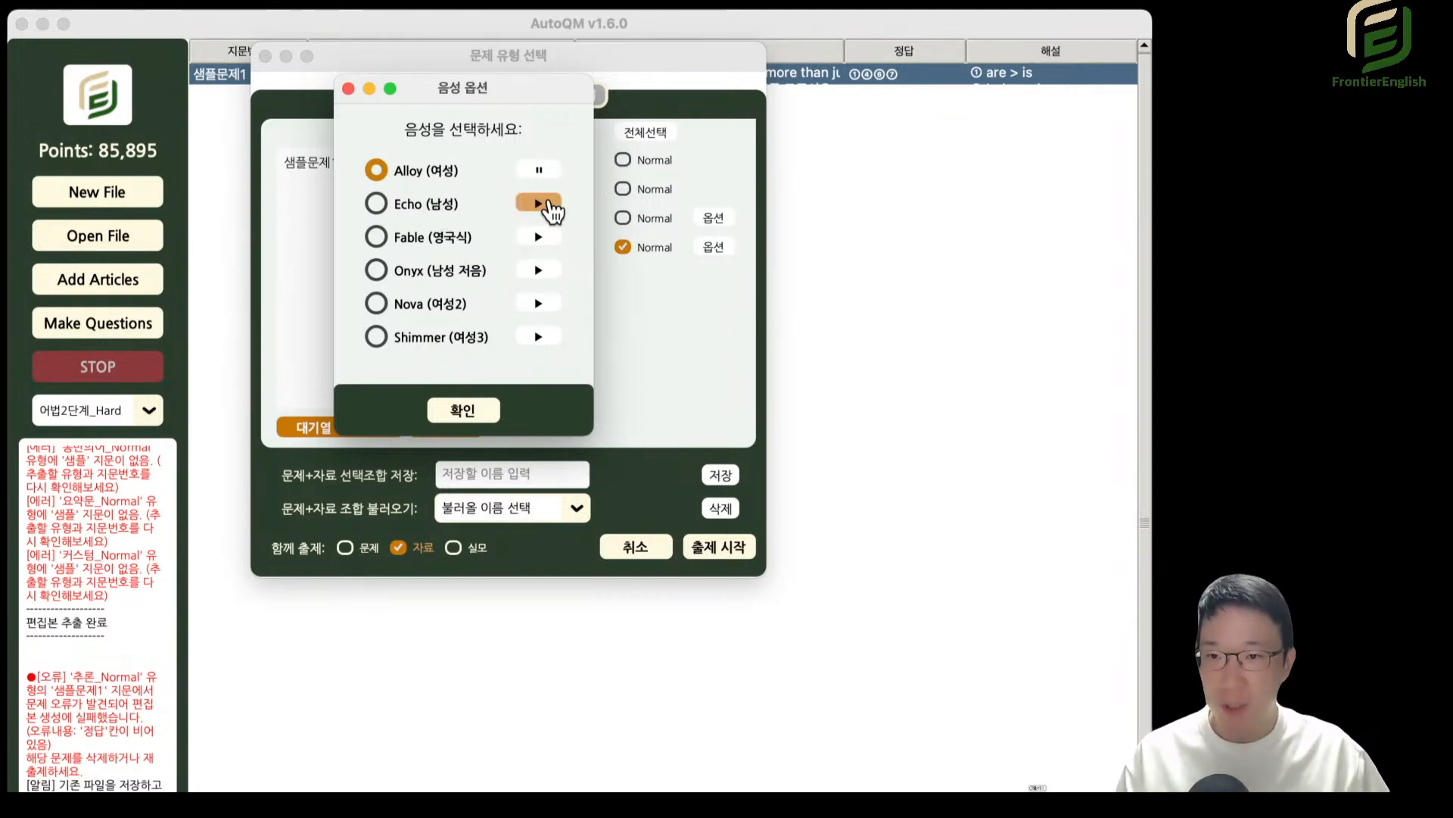
left_click(548, 203)
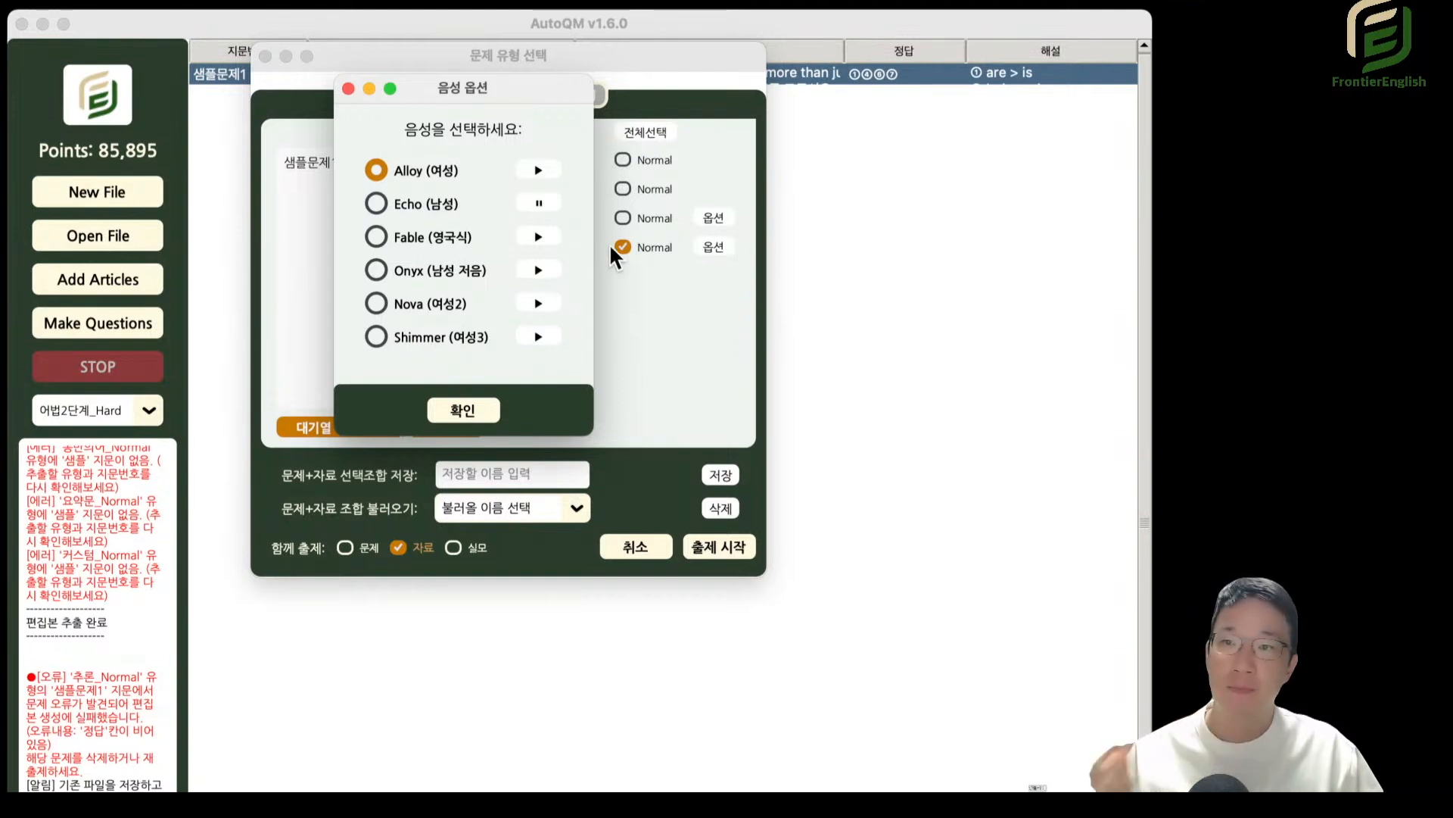
left_click(545, 207)
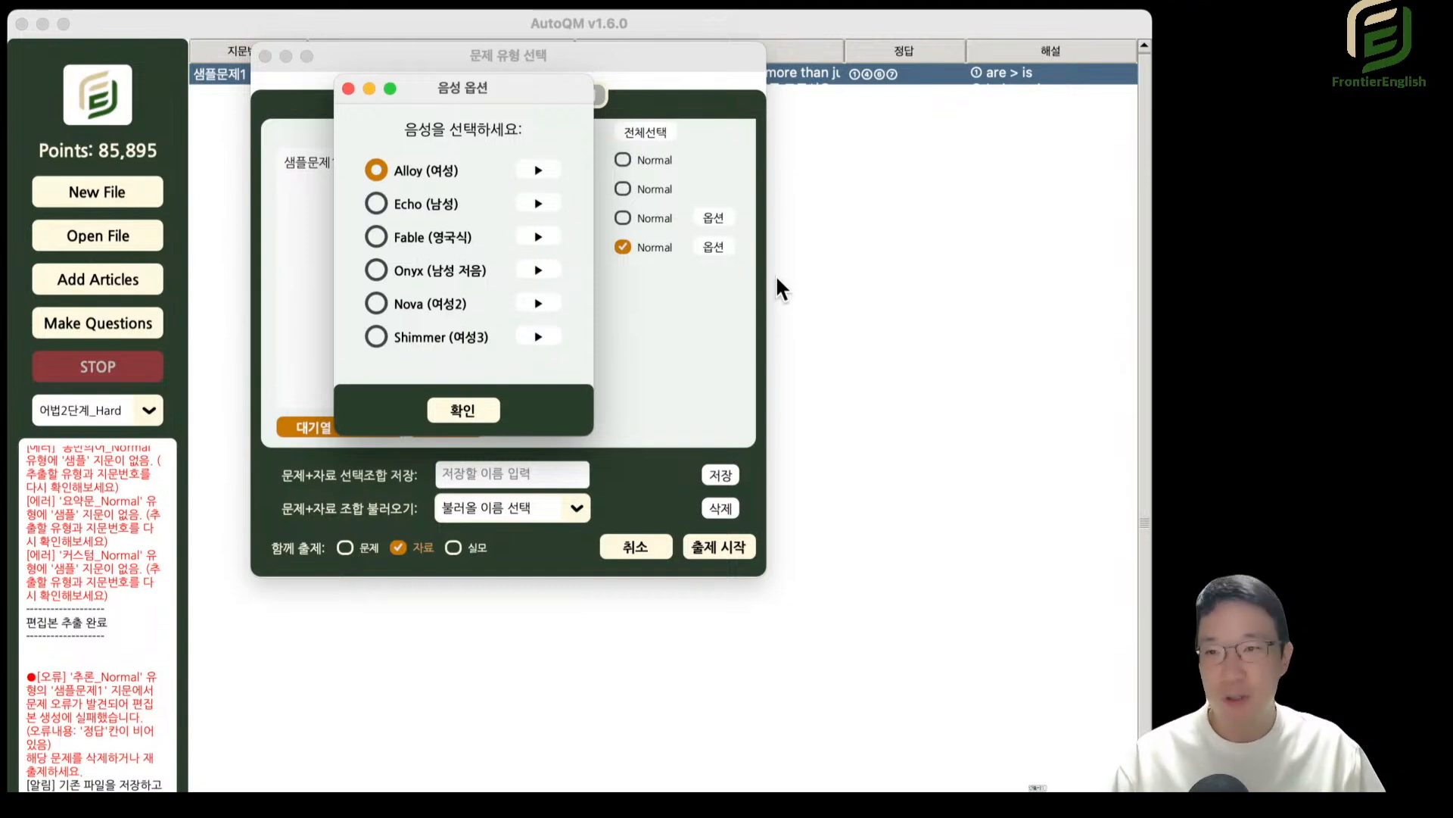
left_click(537, 270)
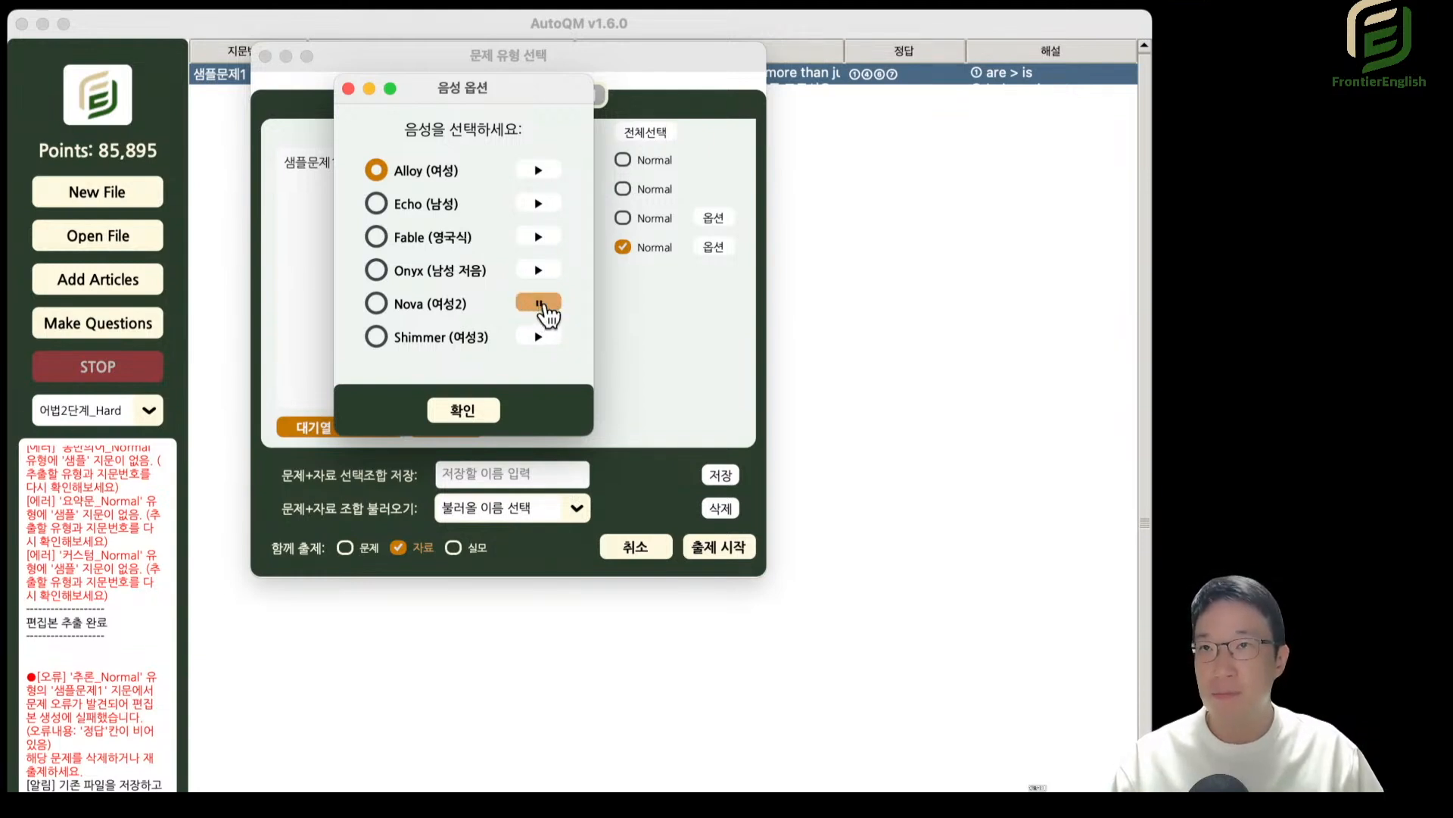
left_click(540, 337)
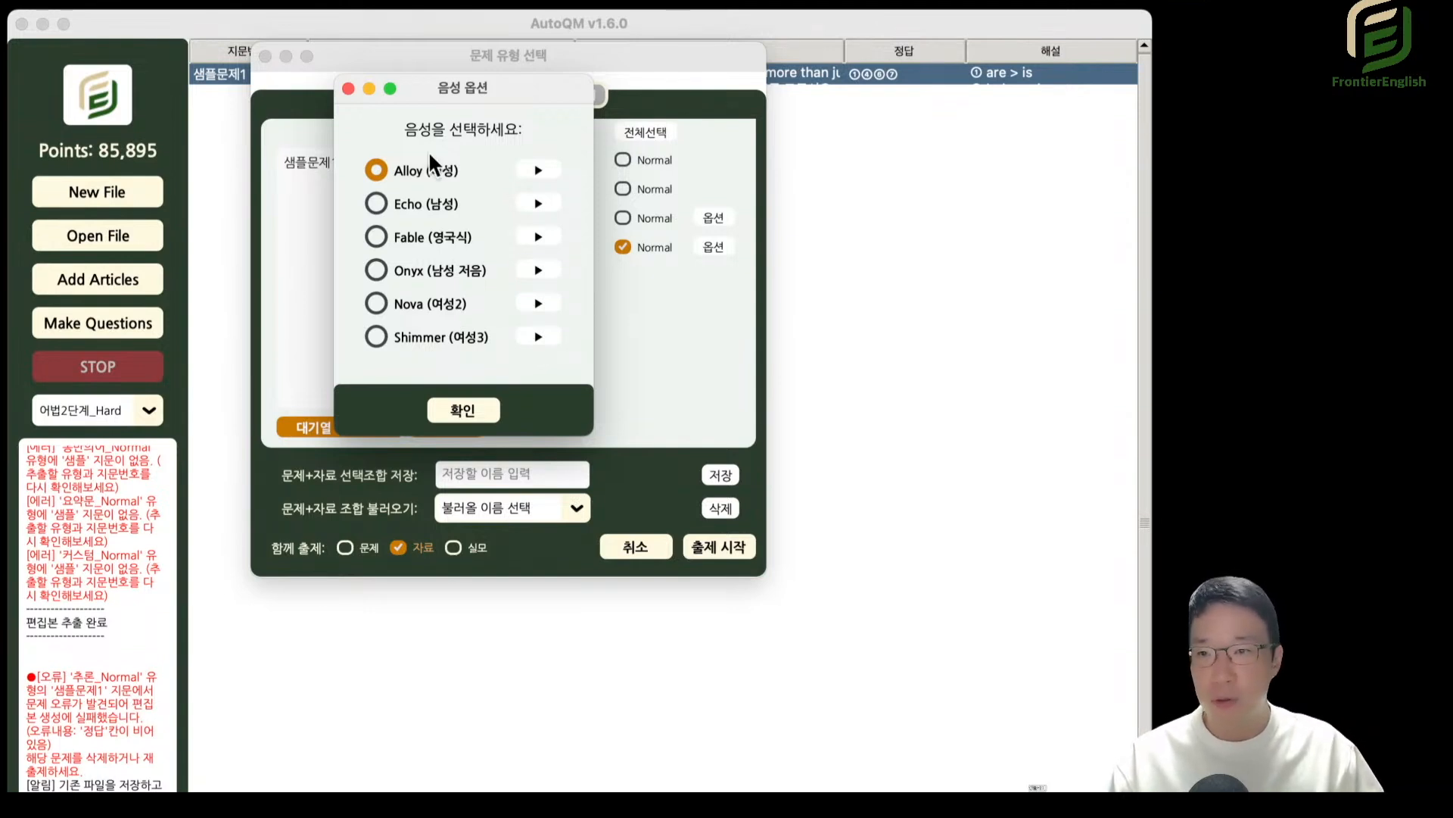
Generate the 음성파일 audio with the Fable (영국식) voice into Downloads, overwriting the existing 샘플문제1.mp3.
left_click(448, 239)
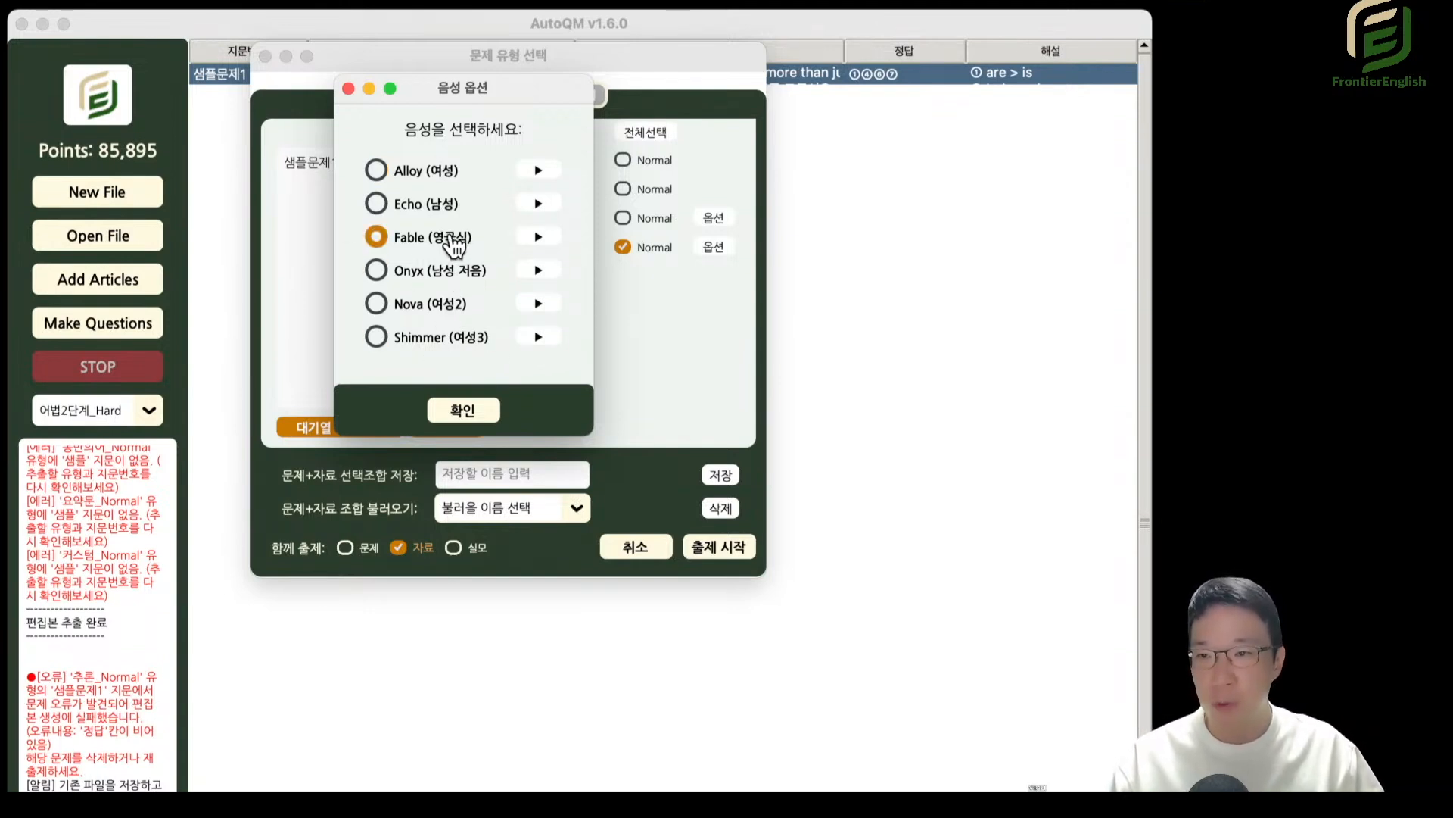
left_click(477, 412)
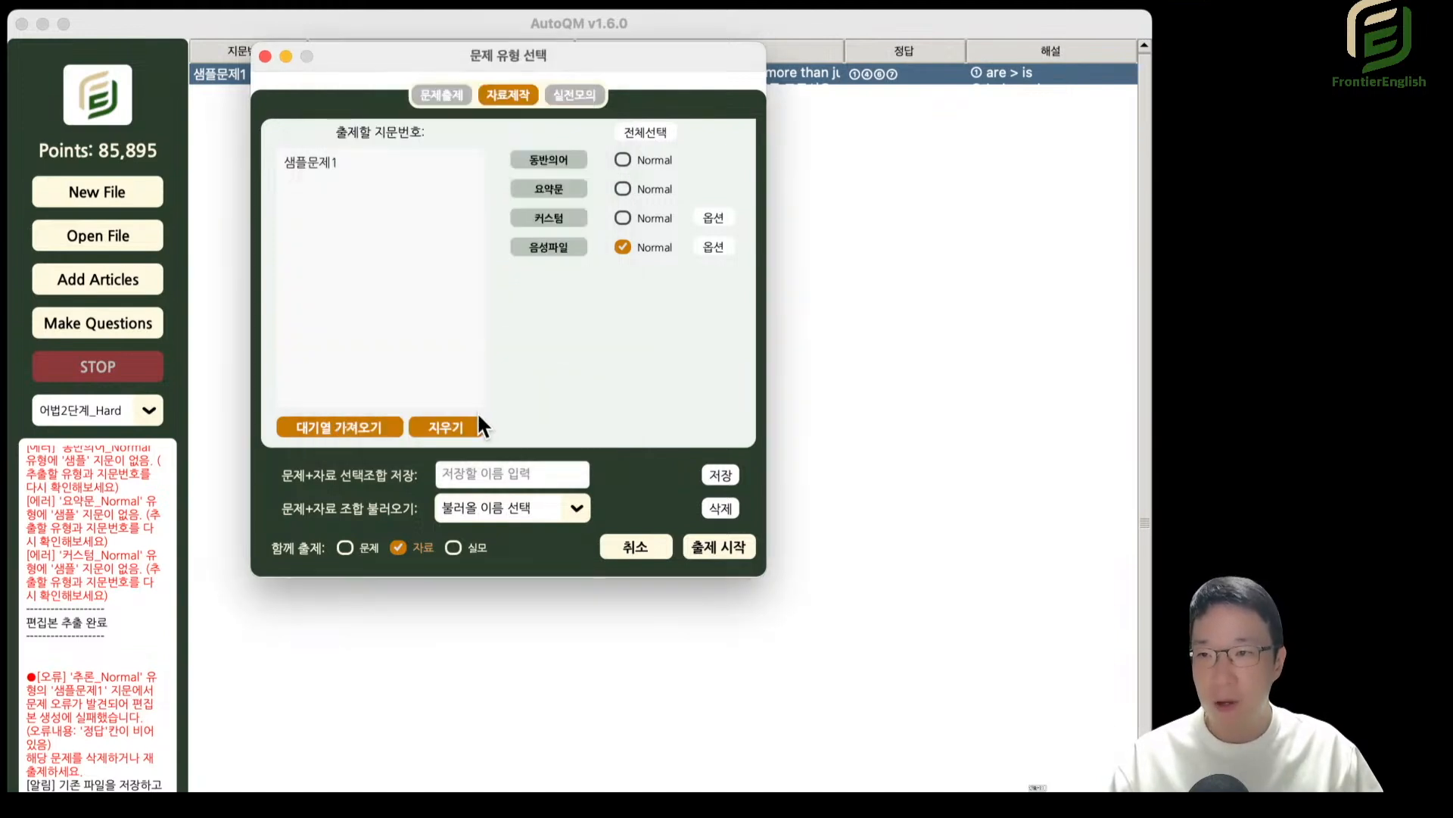
left_click(718, 546)
left_click_drag(961, 237, 510, 233)
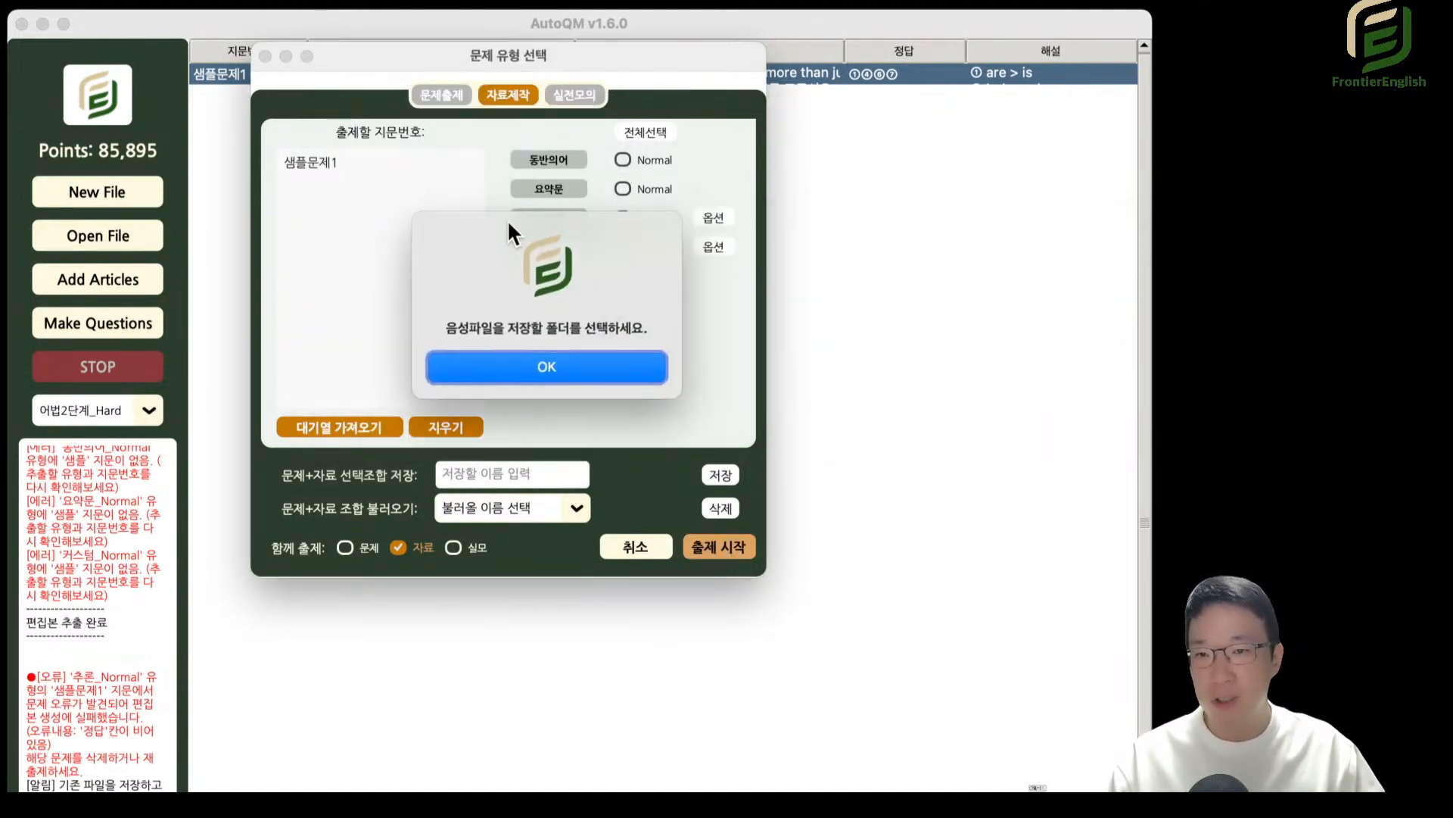
left_click(536, 365)
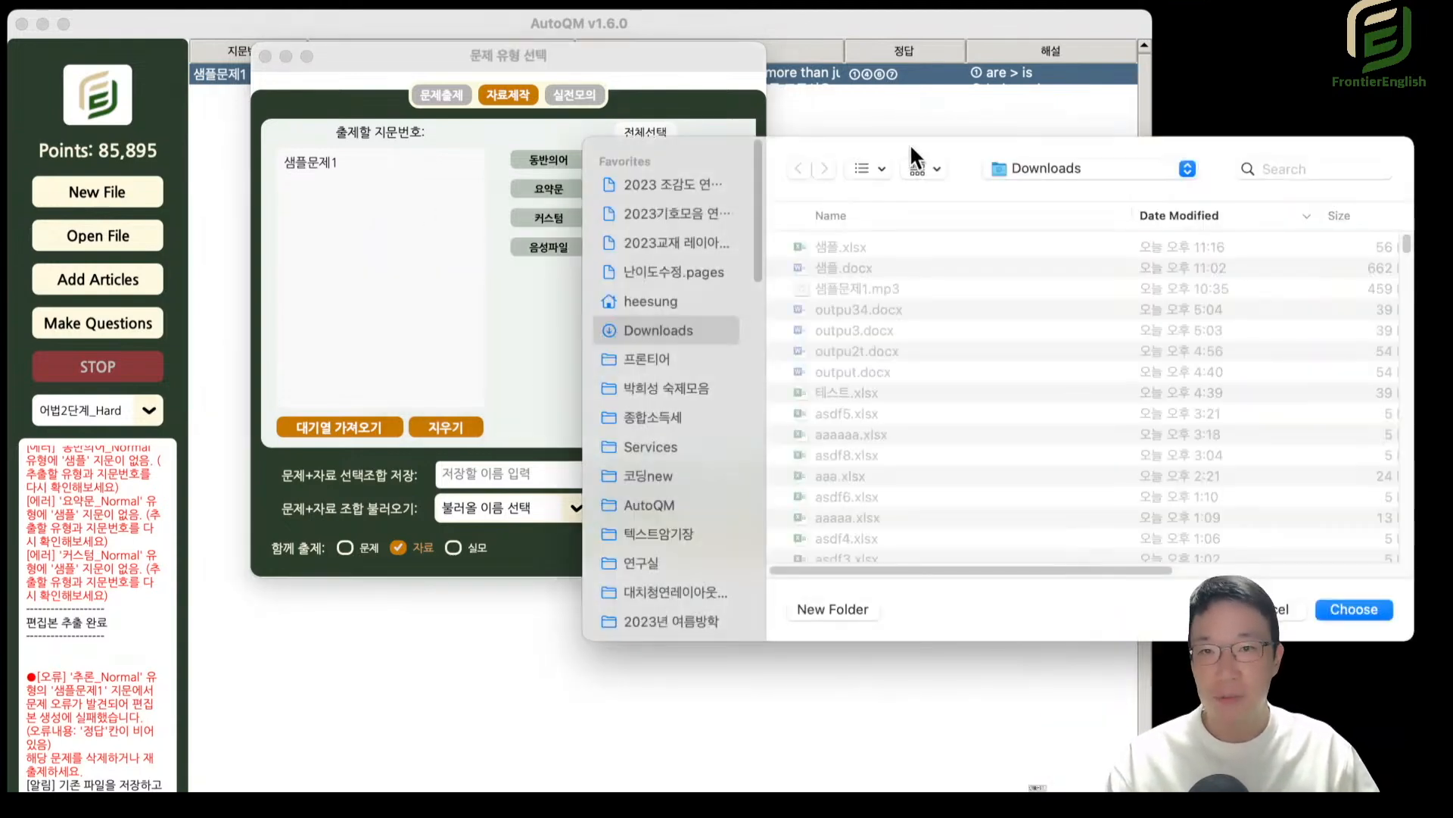
left_click_drag(910, 143, 533, 141)
left_click(996, 604)
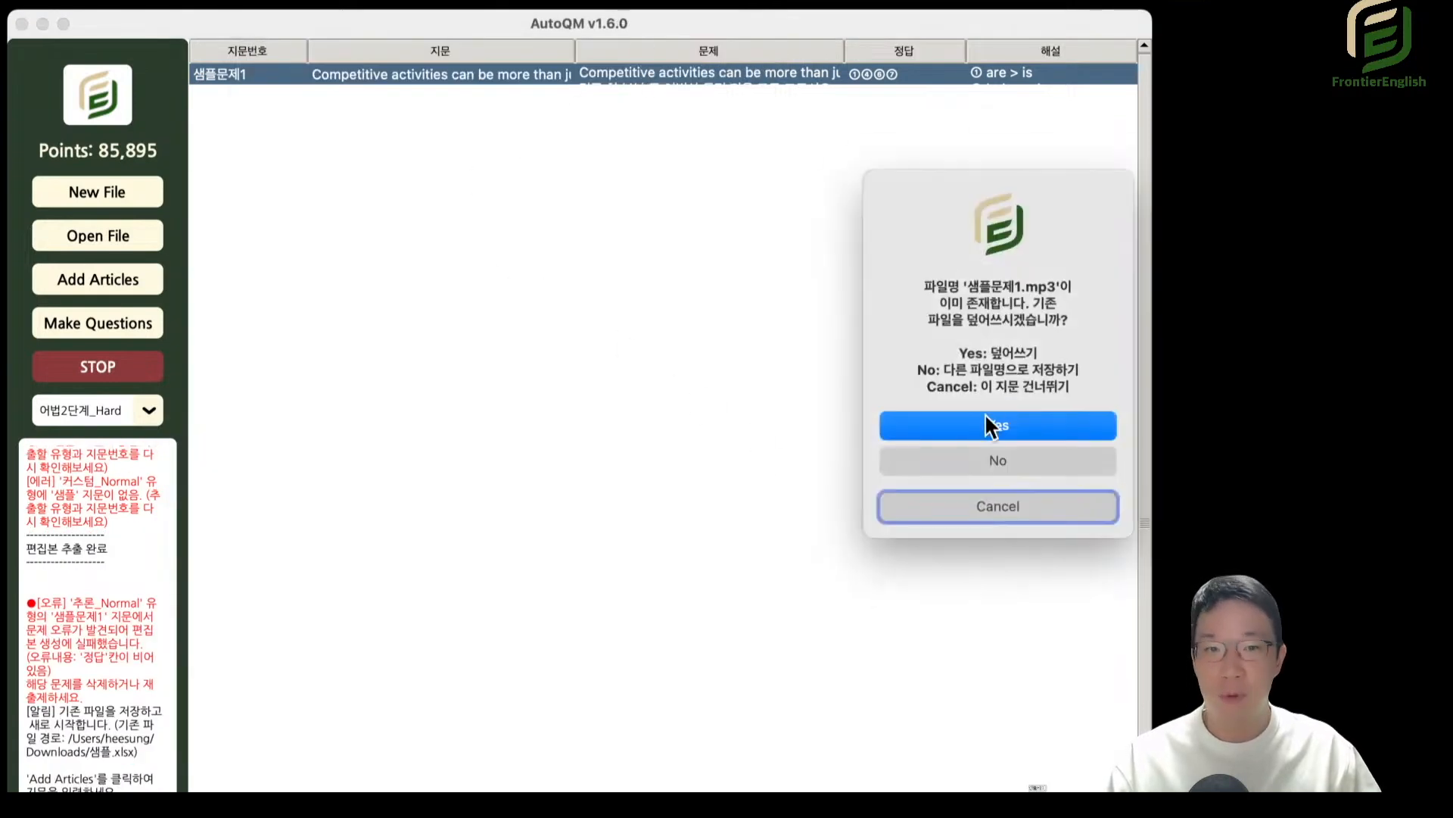
left_click(985, 422)
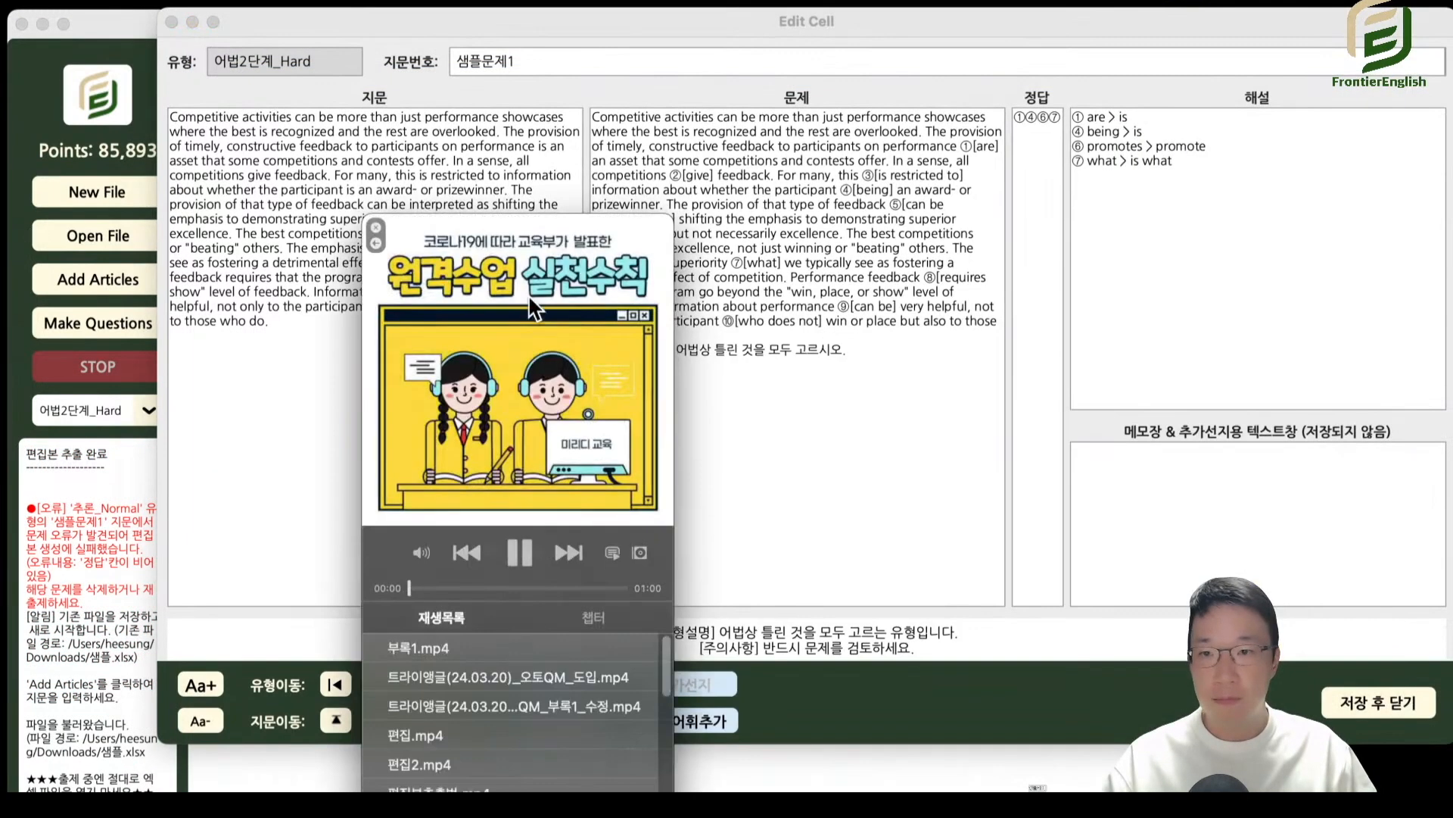
Examine the original passage text and its 지문번호 in the Edit Cell window, and close the window.
left_click_drag(567, 231, 1452, 112)
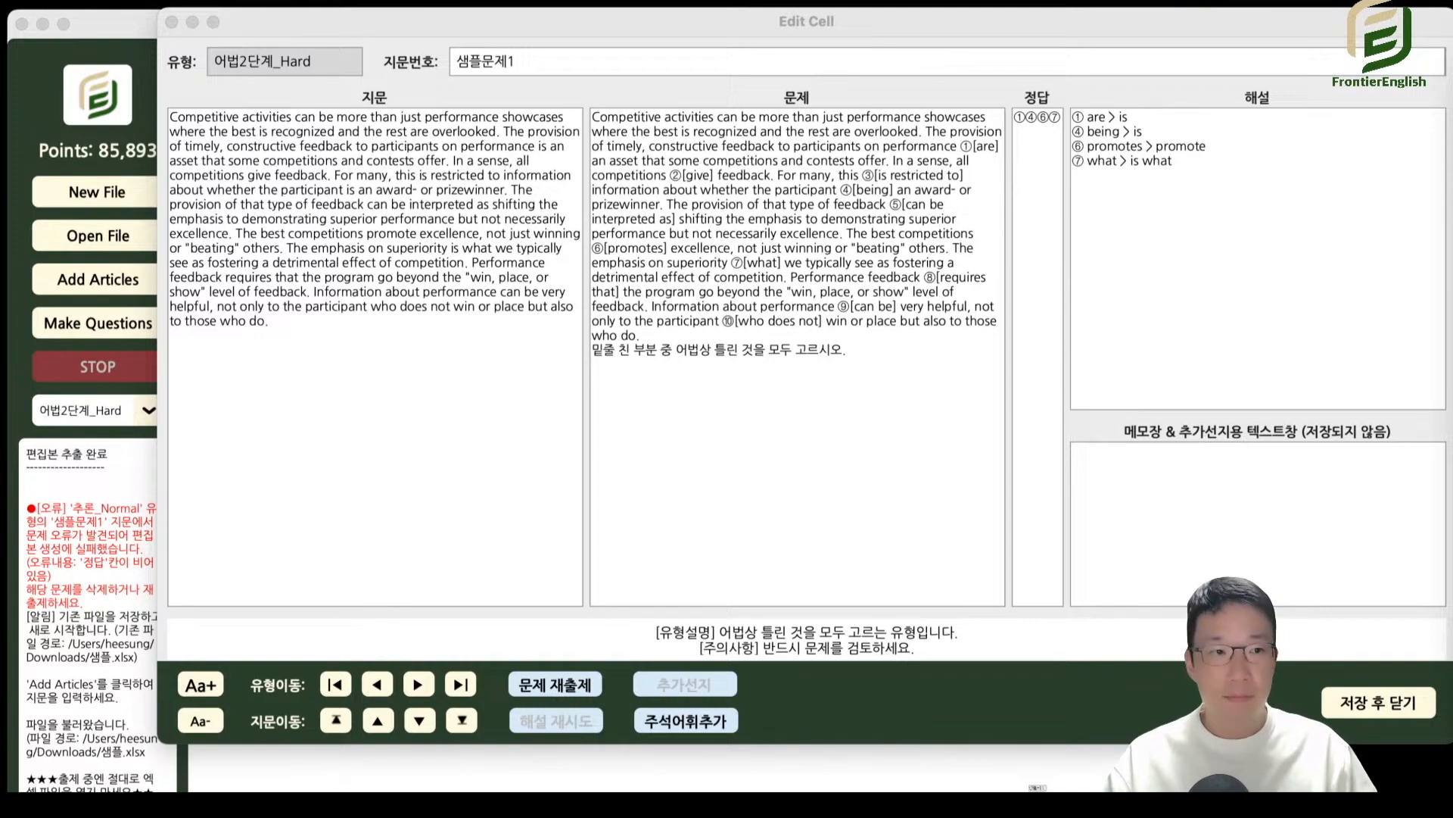
left_click_drag(292, 131, 420, 262)
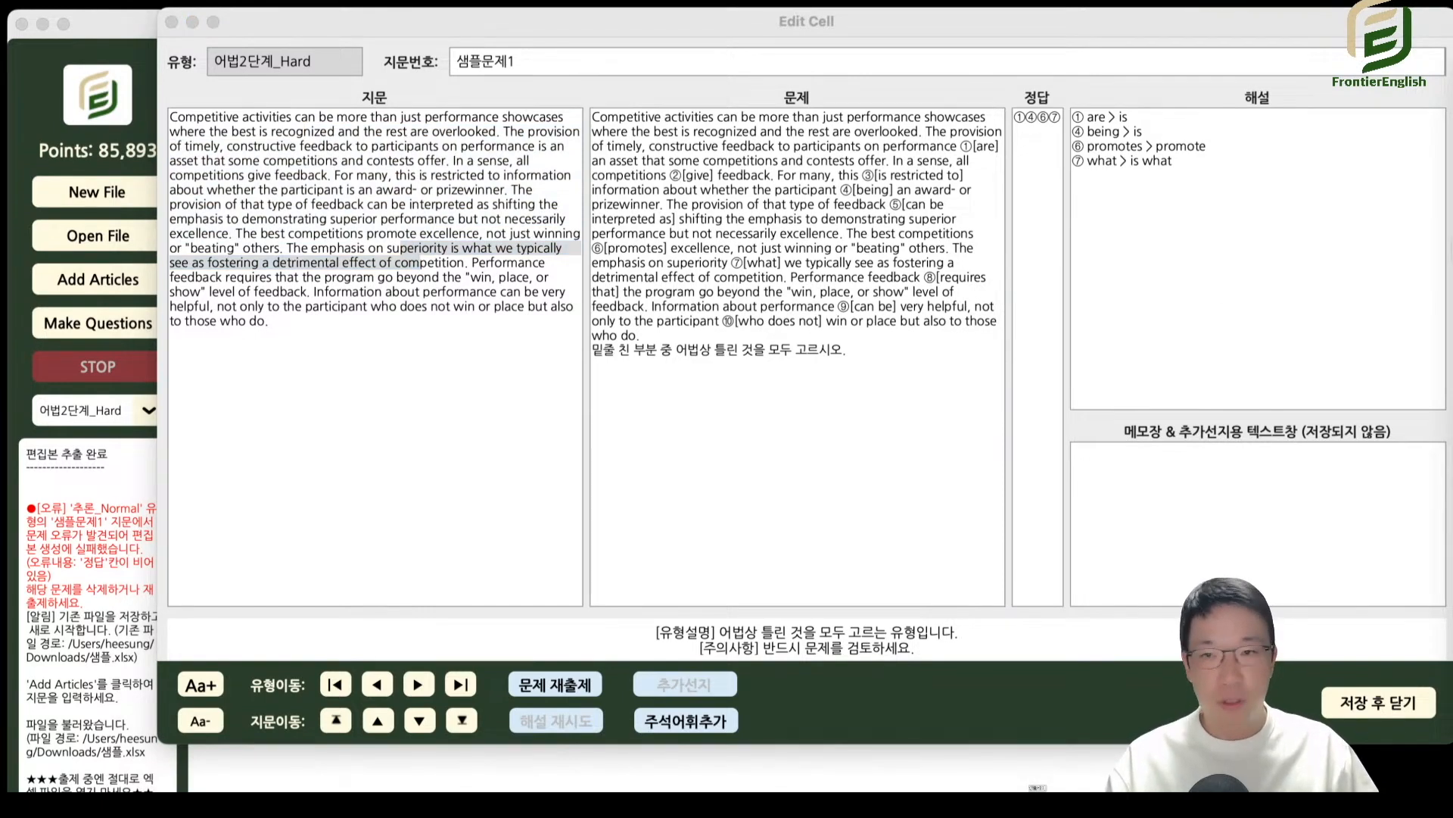
left_click(435, 260)
left_click_drag(540, 60, 396, 55)
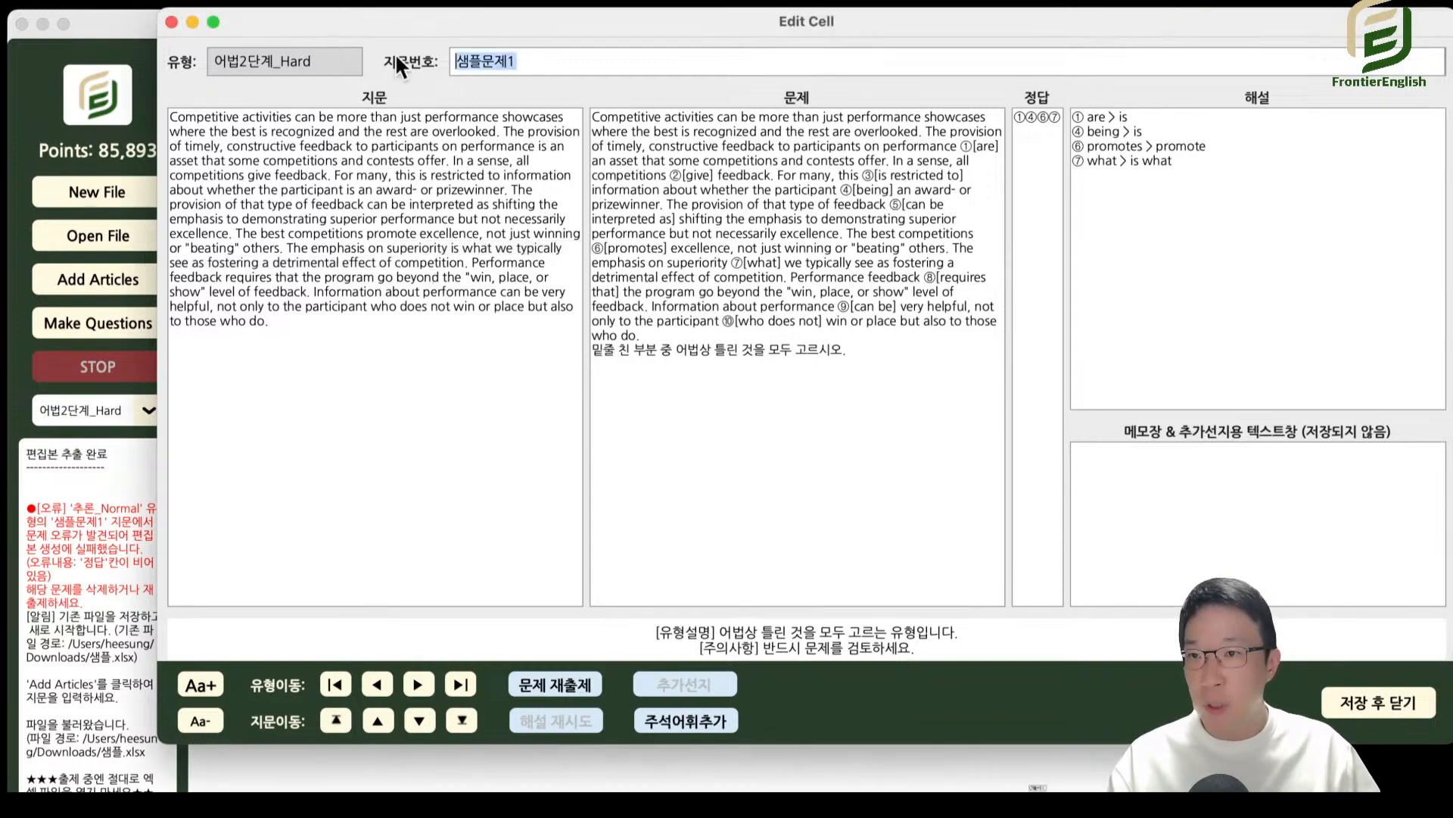
left_click_drag(564, 57, 426, 61)
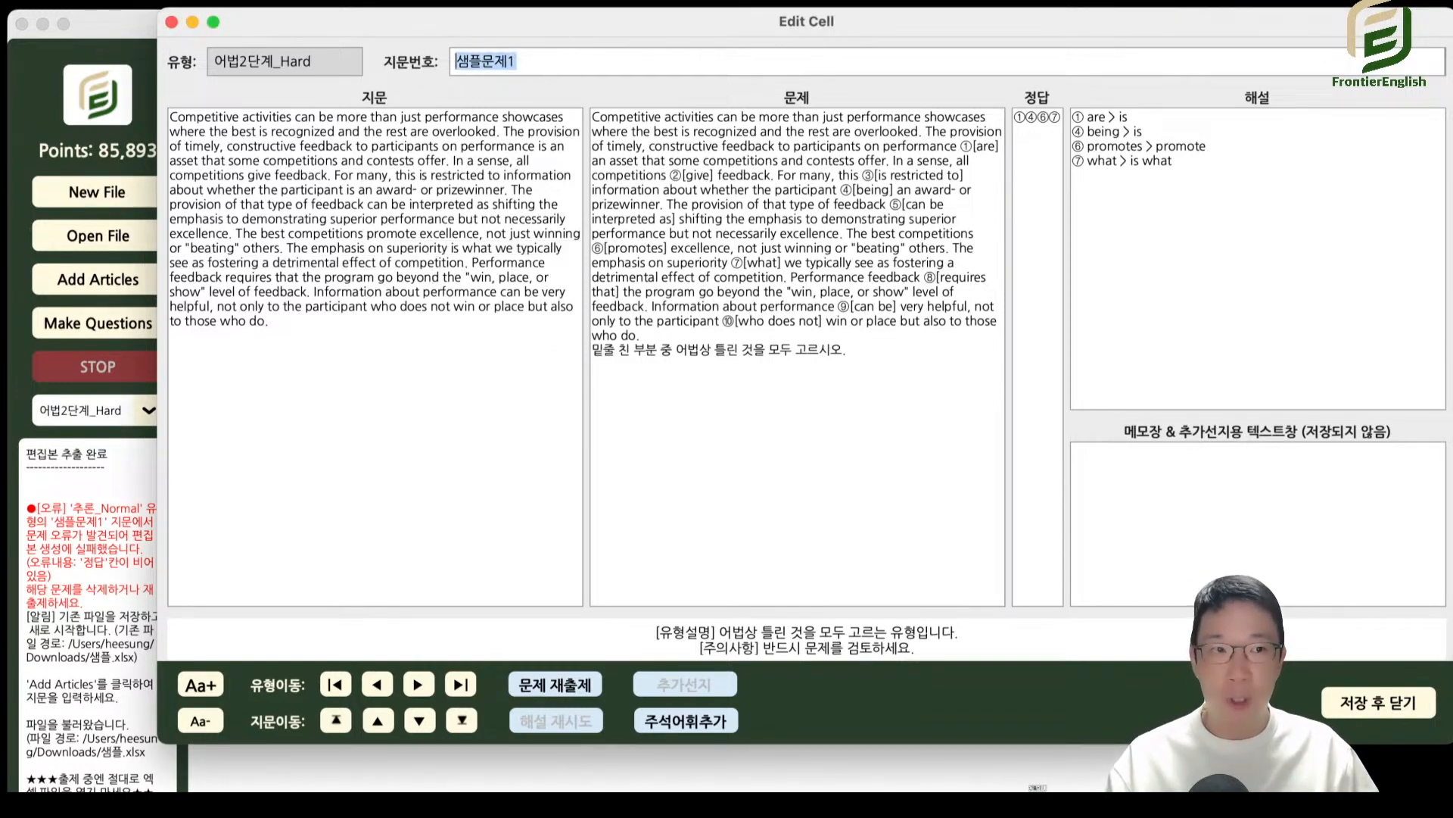
left_click(171, 22)
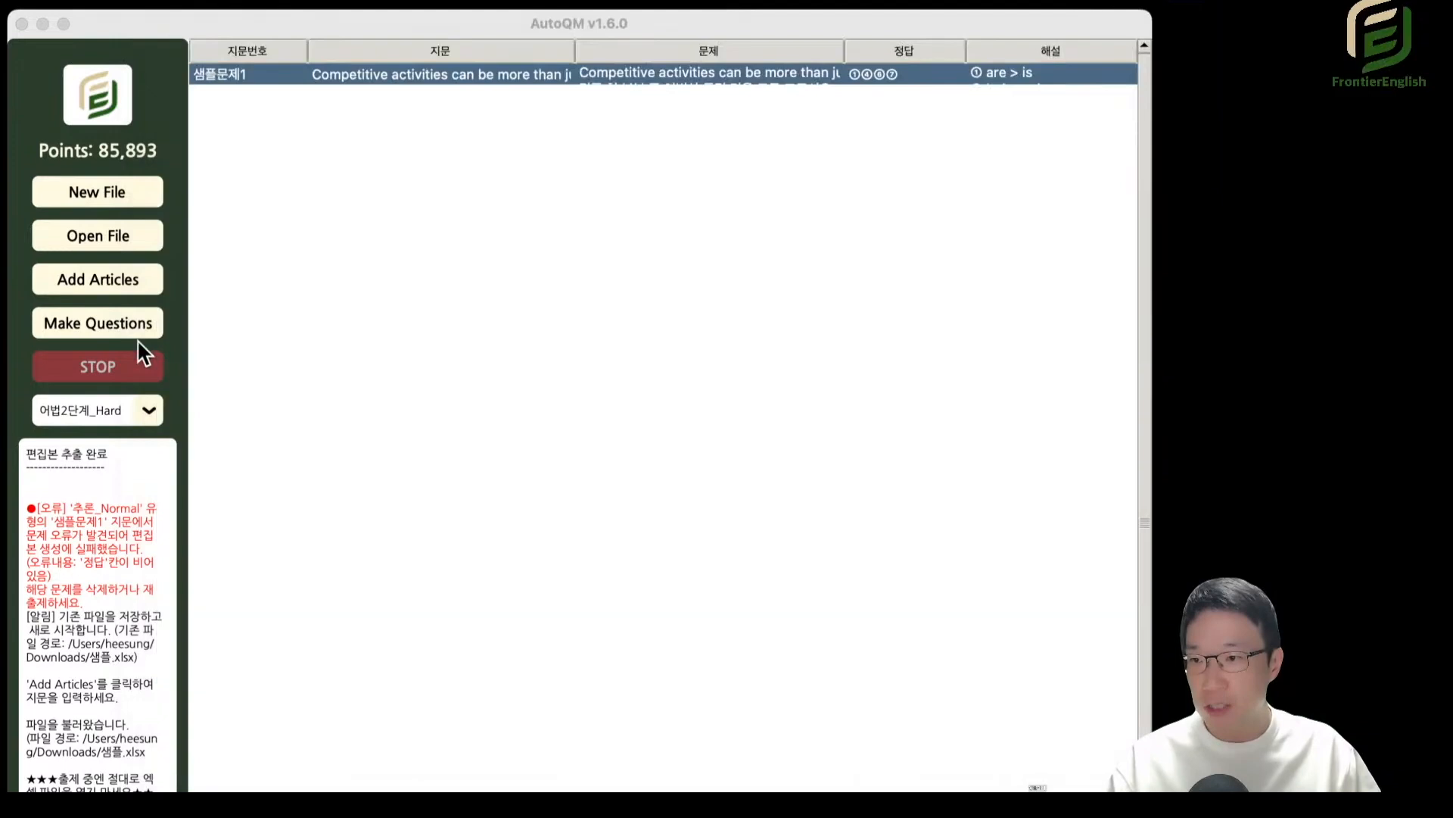
Reopen the question type selection and, from 실전모의, enable 문제, 자료 and 실모 under 함께 출제.
left_click(111, 321)
left_click_drag(1296, 118, 663, 78)
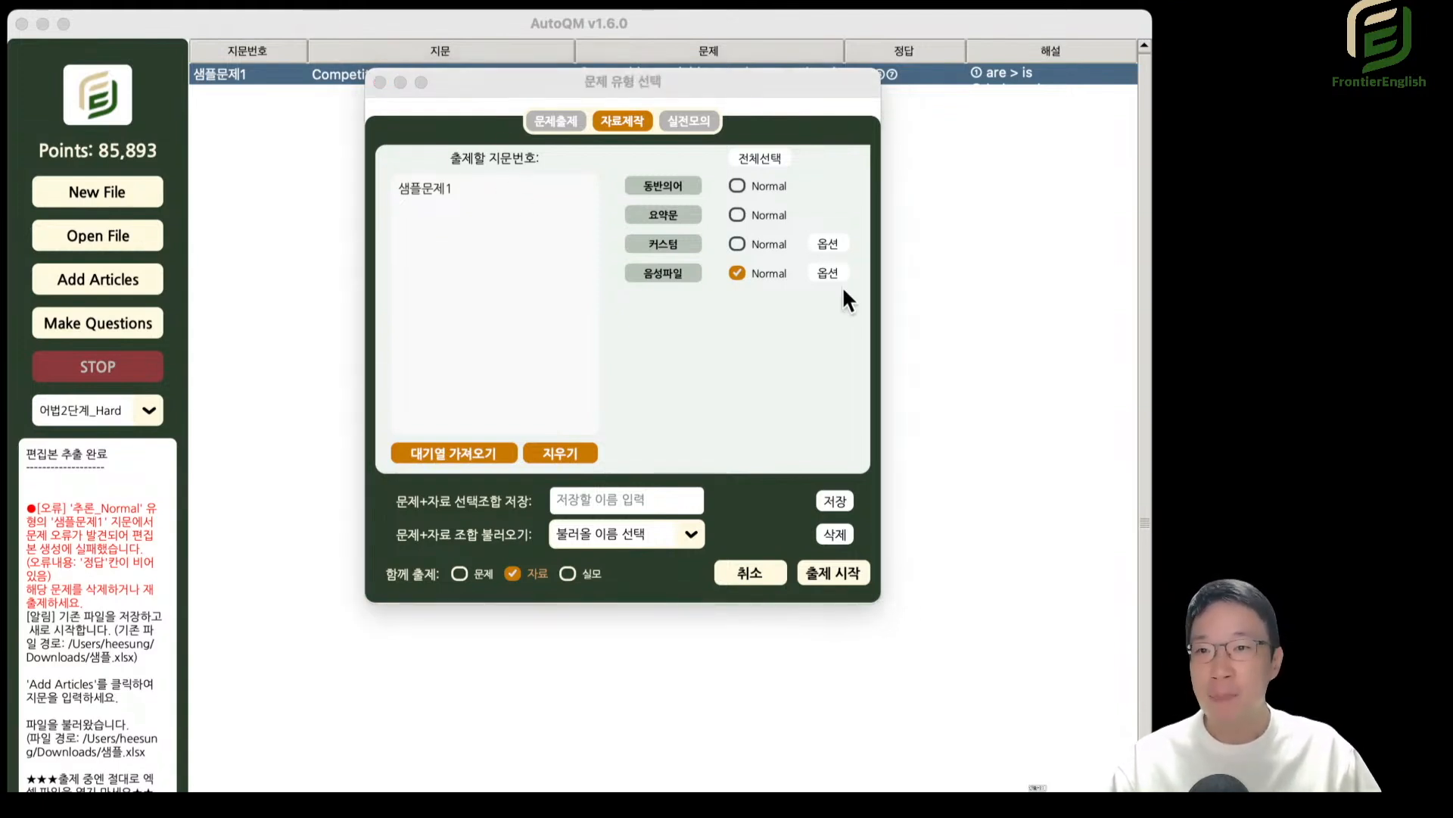
left_click(485, 574)
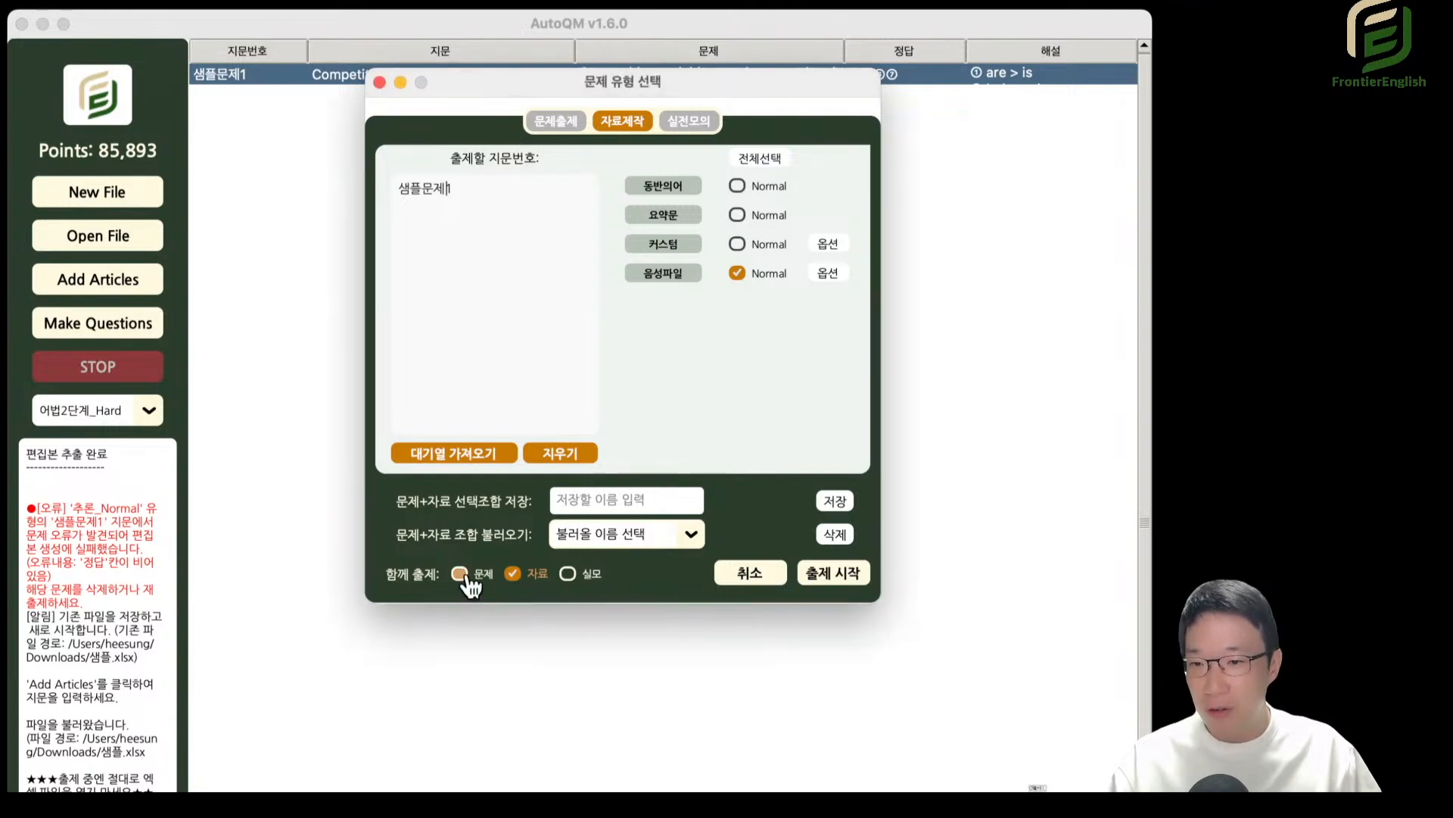
left_click(562, 121)
left_click(635, 123)
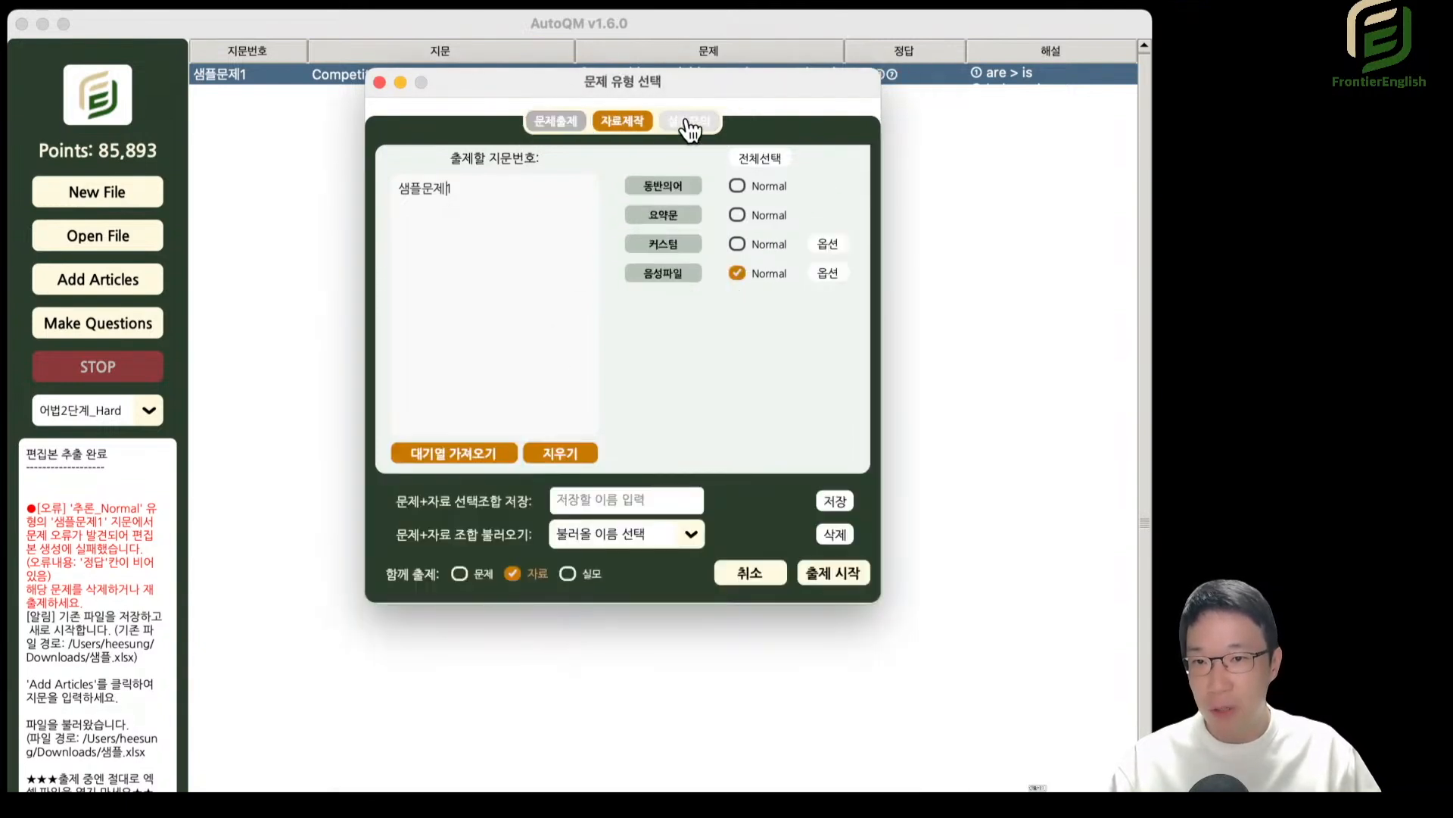
left_click(689, 122)
left_click(512, 681)
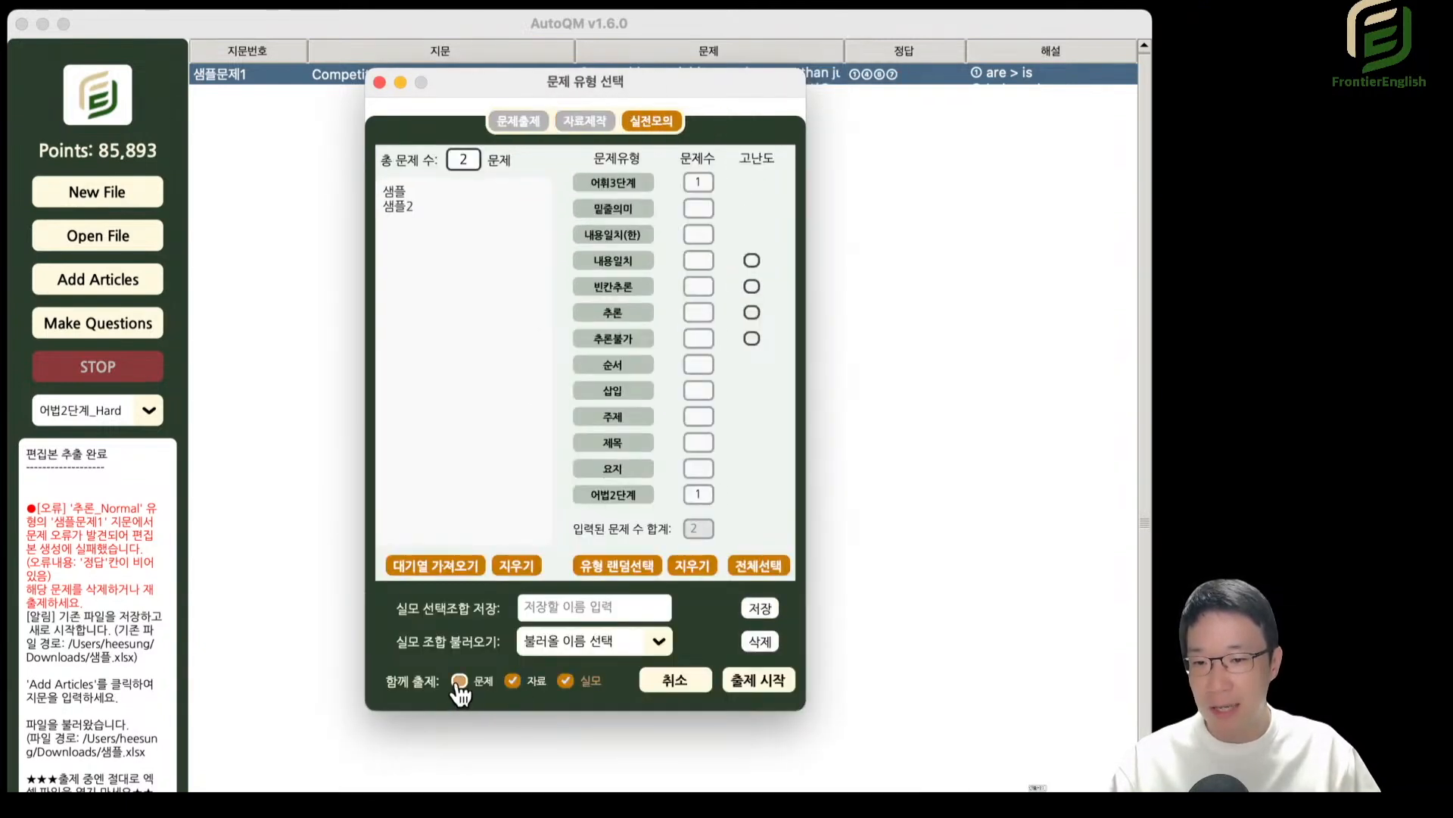
left_click(459, 681)
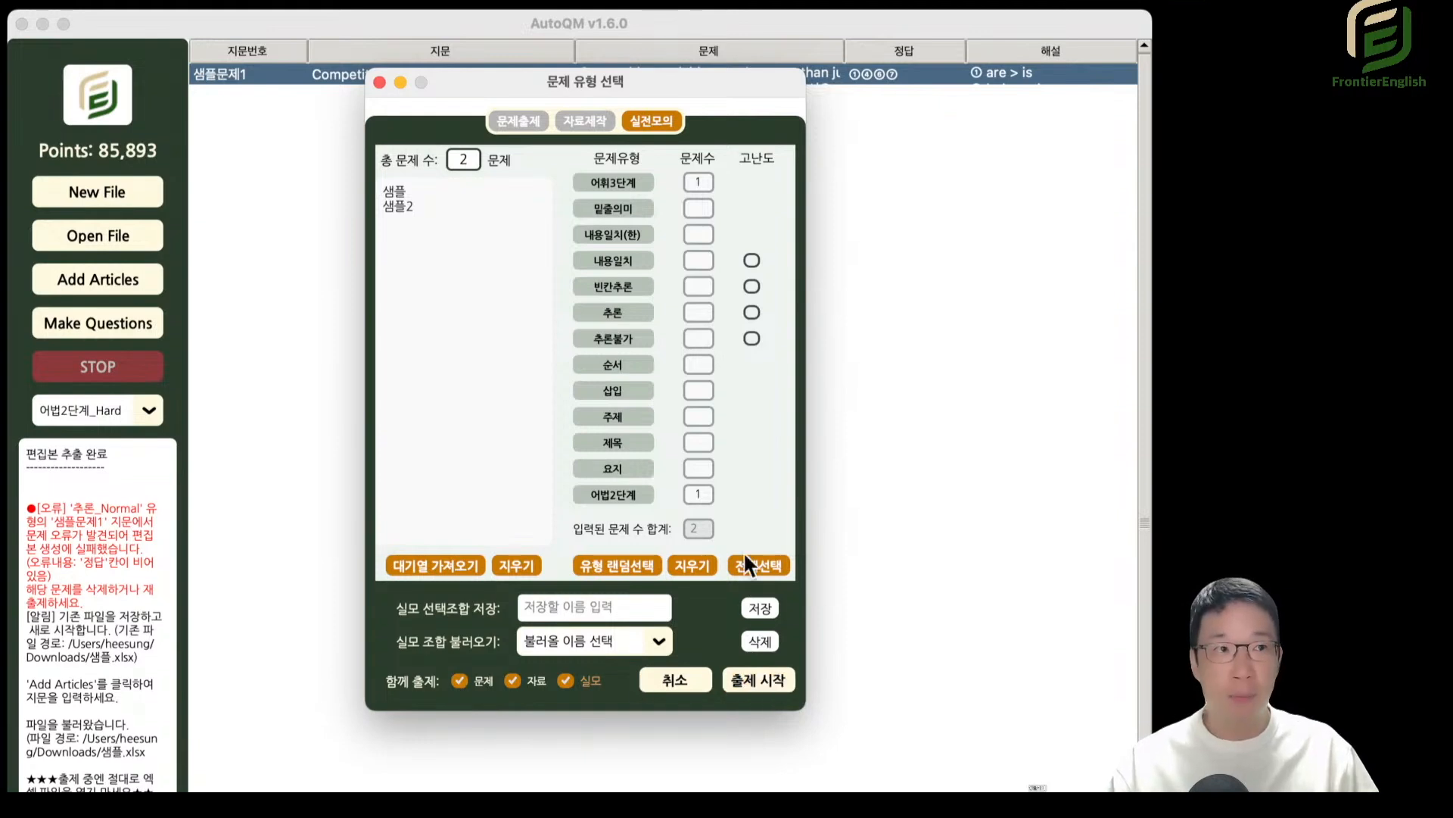
Duplicate the passage number in the 문제출제 list and make the second line 샘플문제2.
left_click(524, 123)
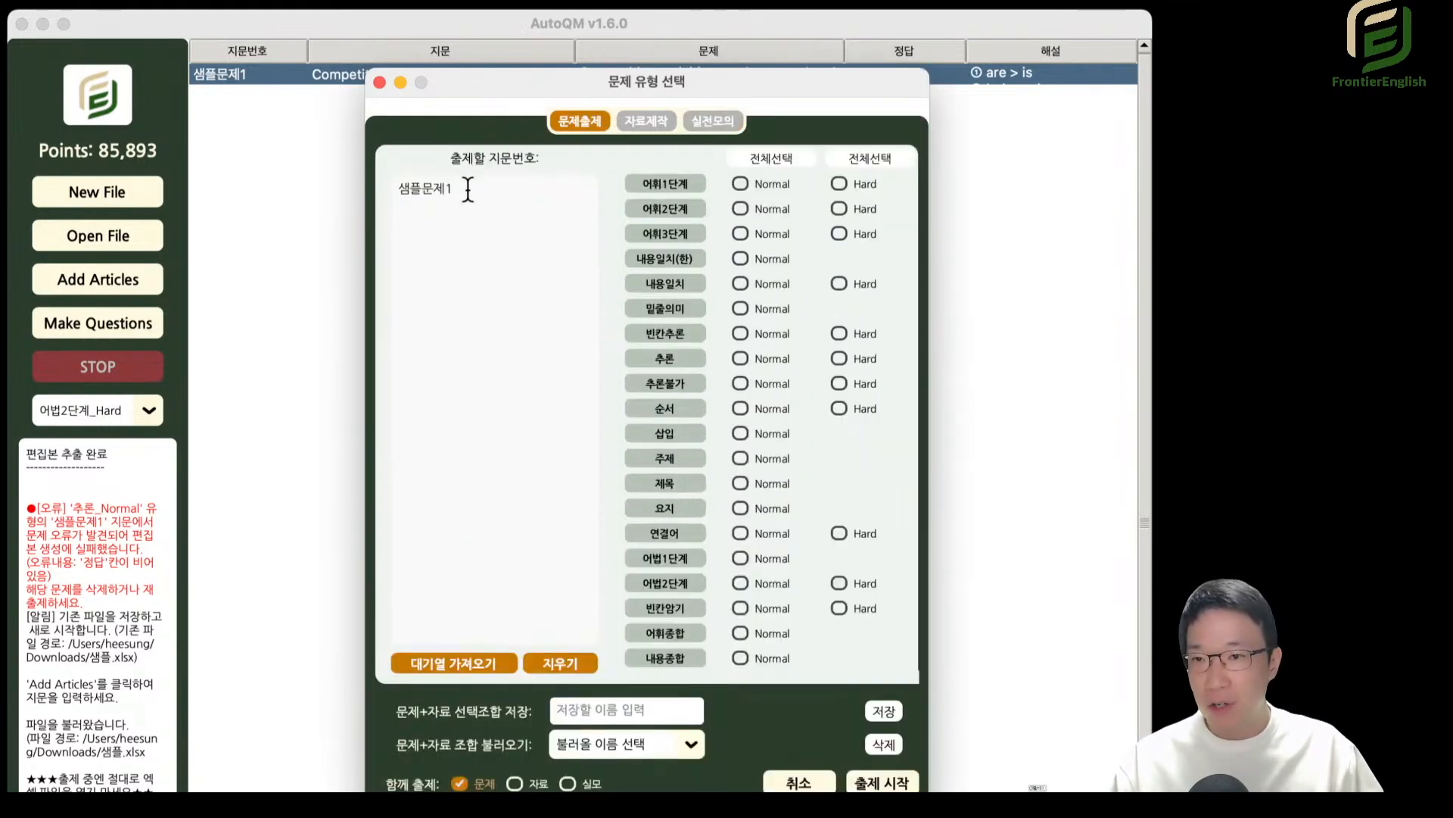
key("super+a")
key("super+c")
key("super+v")
key("super+v")
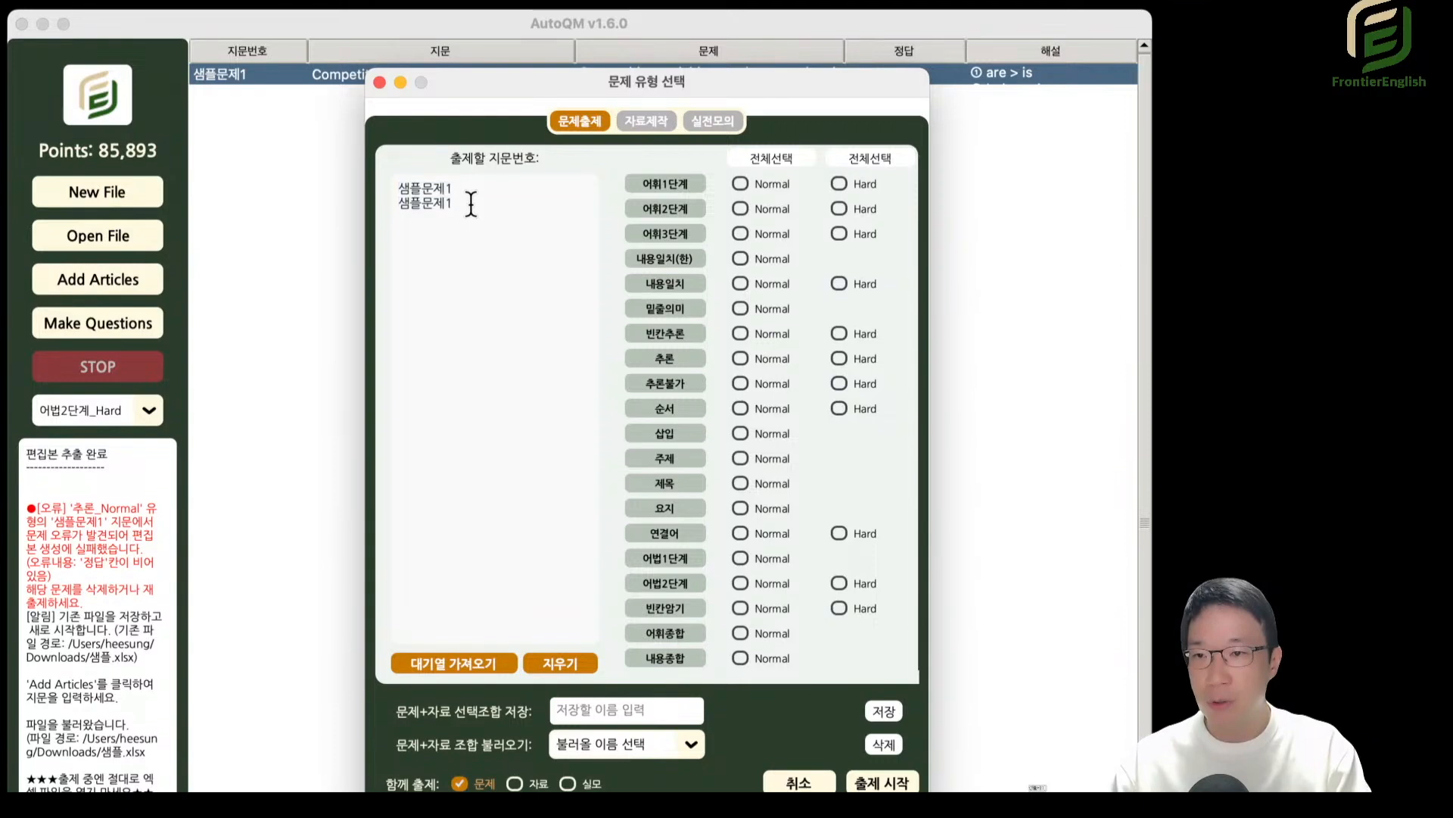
Compare the separate passage number lists of 문제출제, 자료제작 and 실전모의.
left_click(662, 122)
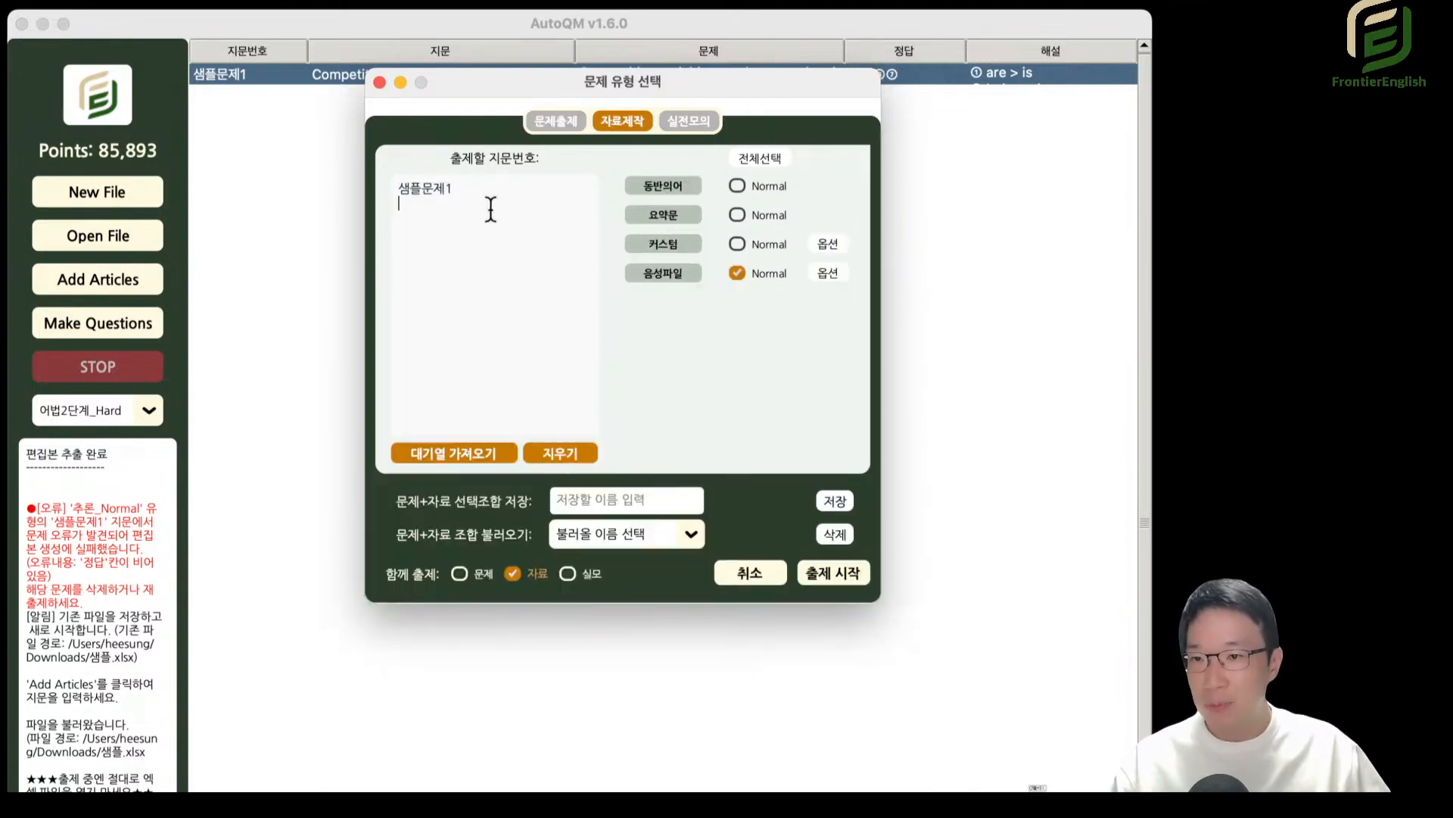
left_click(556, 128)
left_click_drag(411, 191, 452, 218)
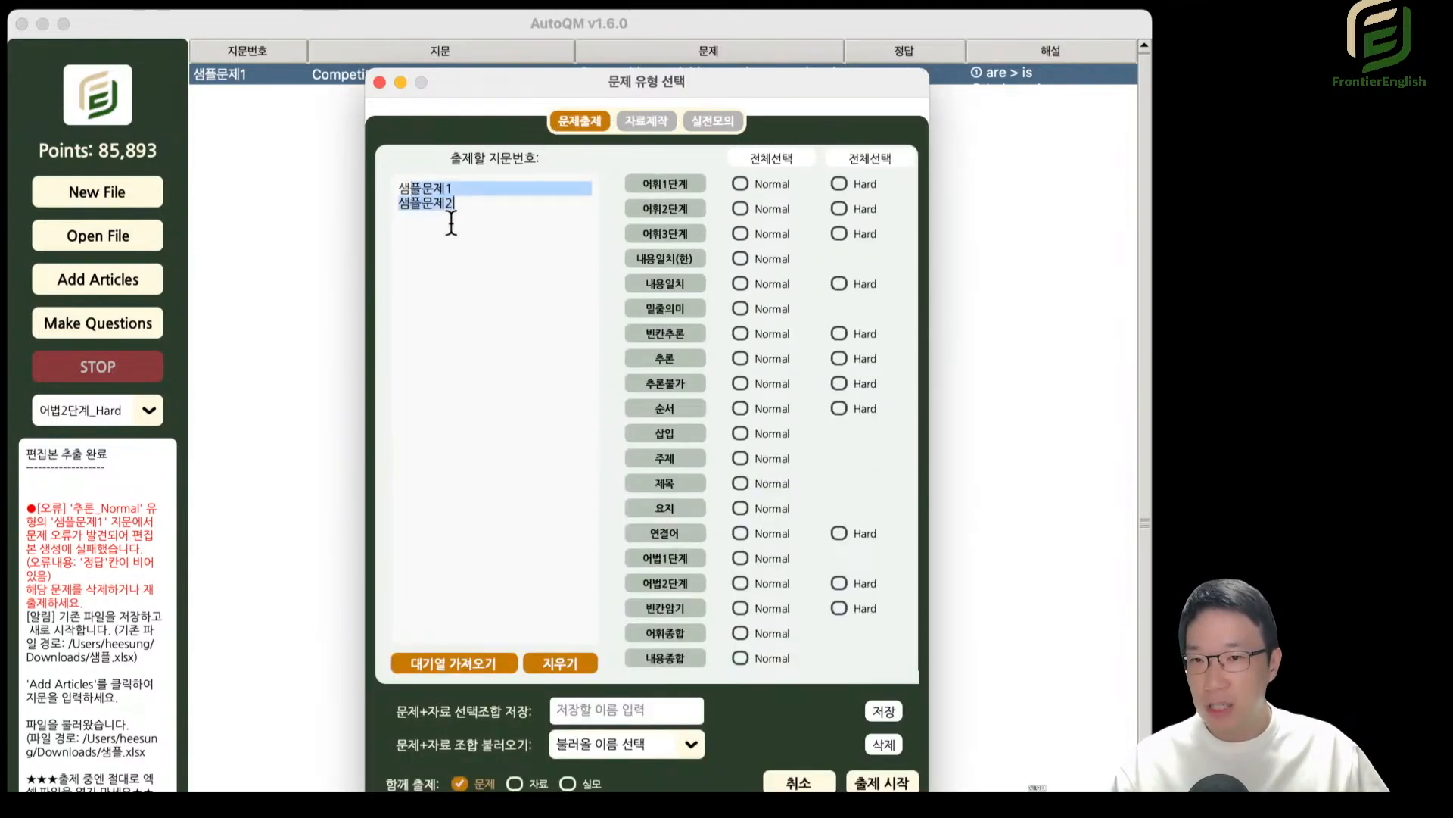
left_click(646, 121)
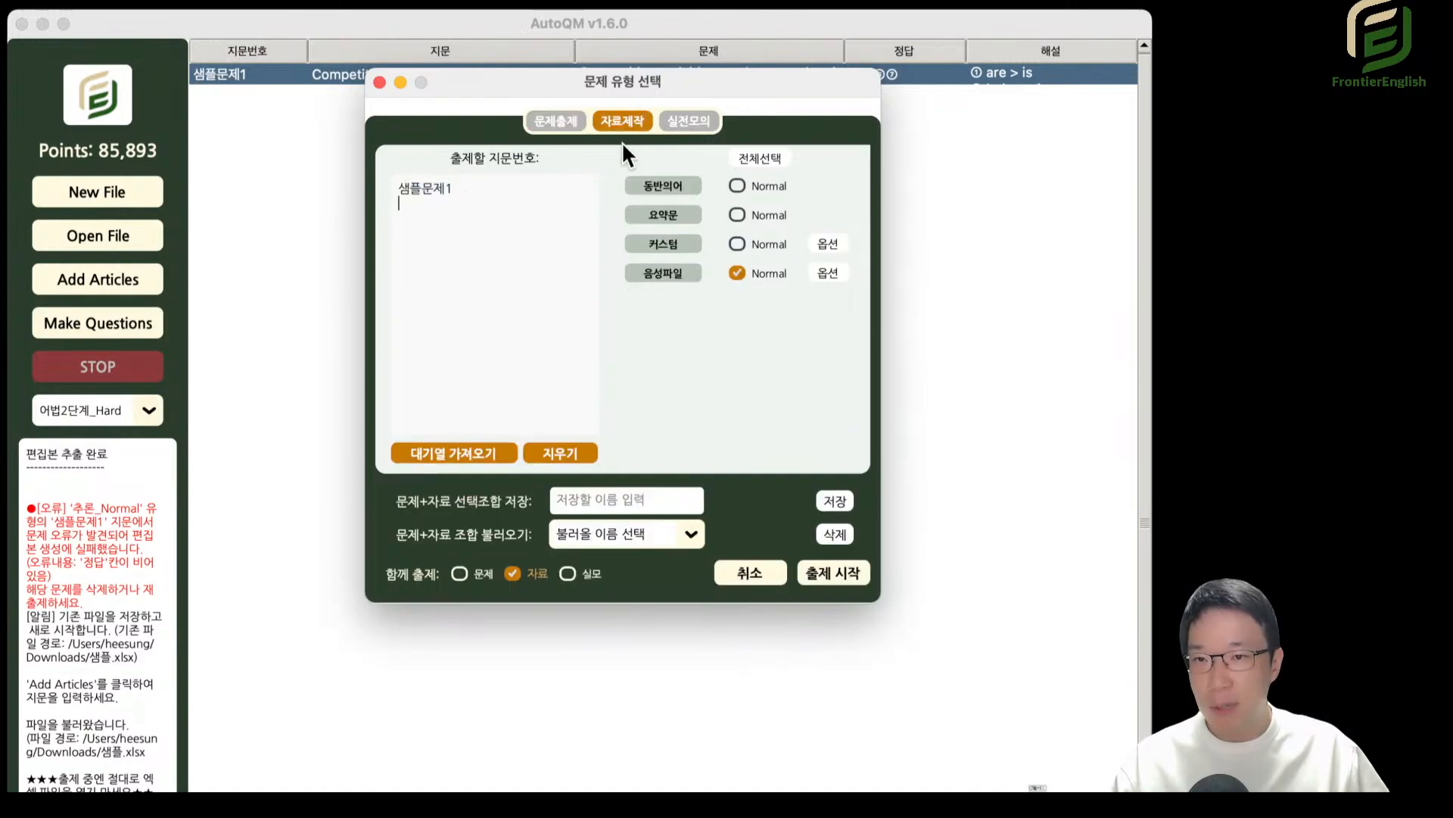
left_click(569, 127)
left_click(640, 128)
left_click(568, 127)
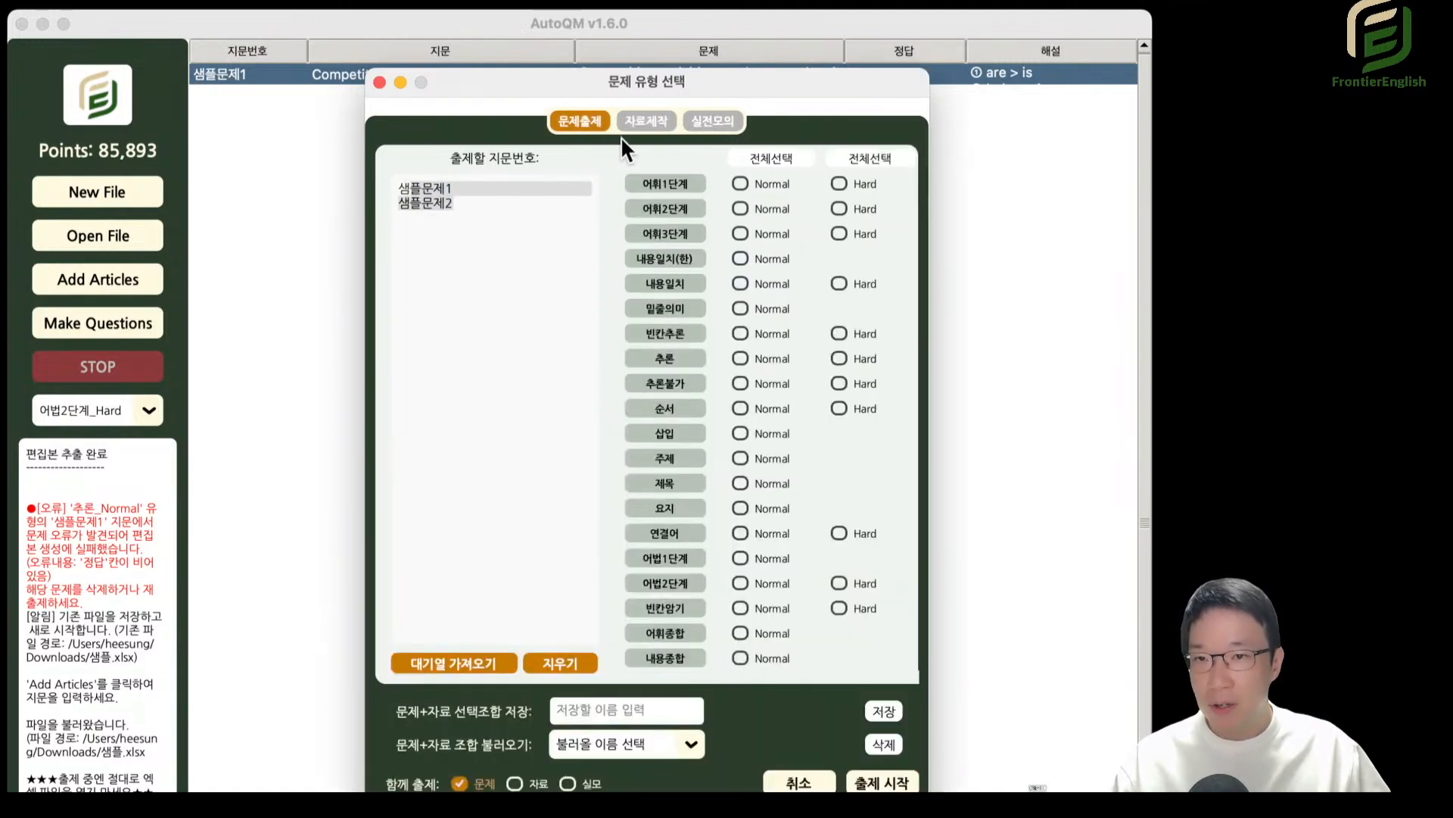
left_click(645, 122)
left_click(685, 122)
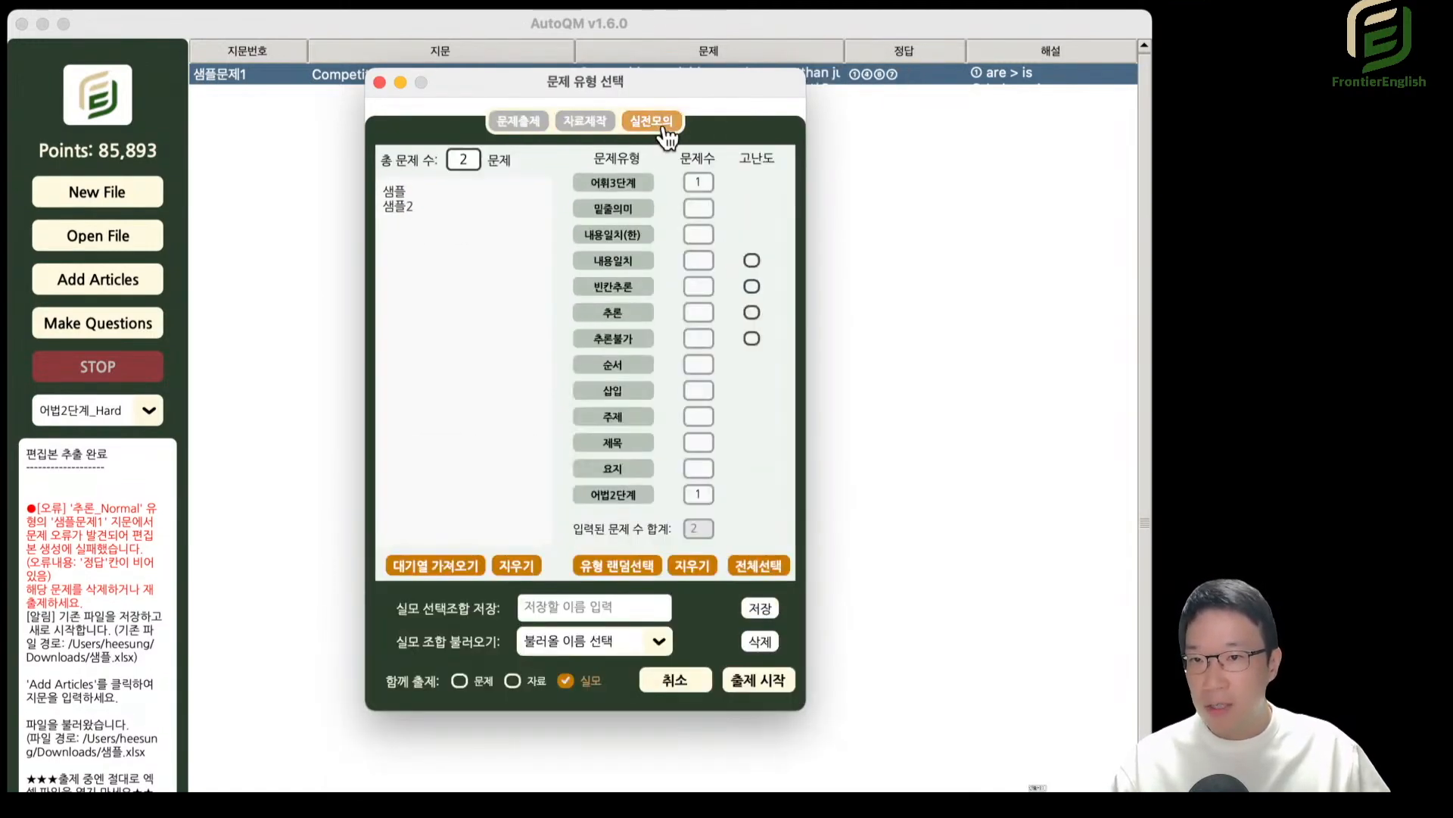
Replace the 실전모의 passage list with the queued passage numbers and return to the 문제출제 list.
left_click_drag(394, 205, 506, 511)
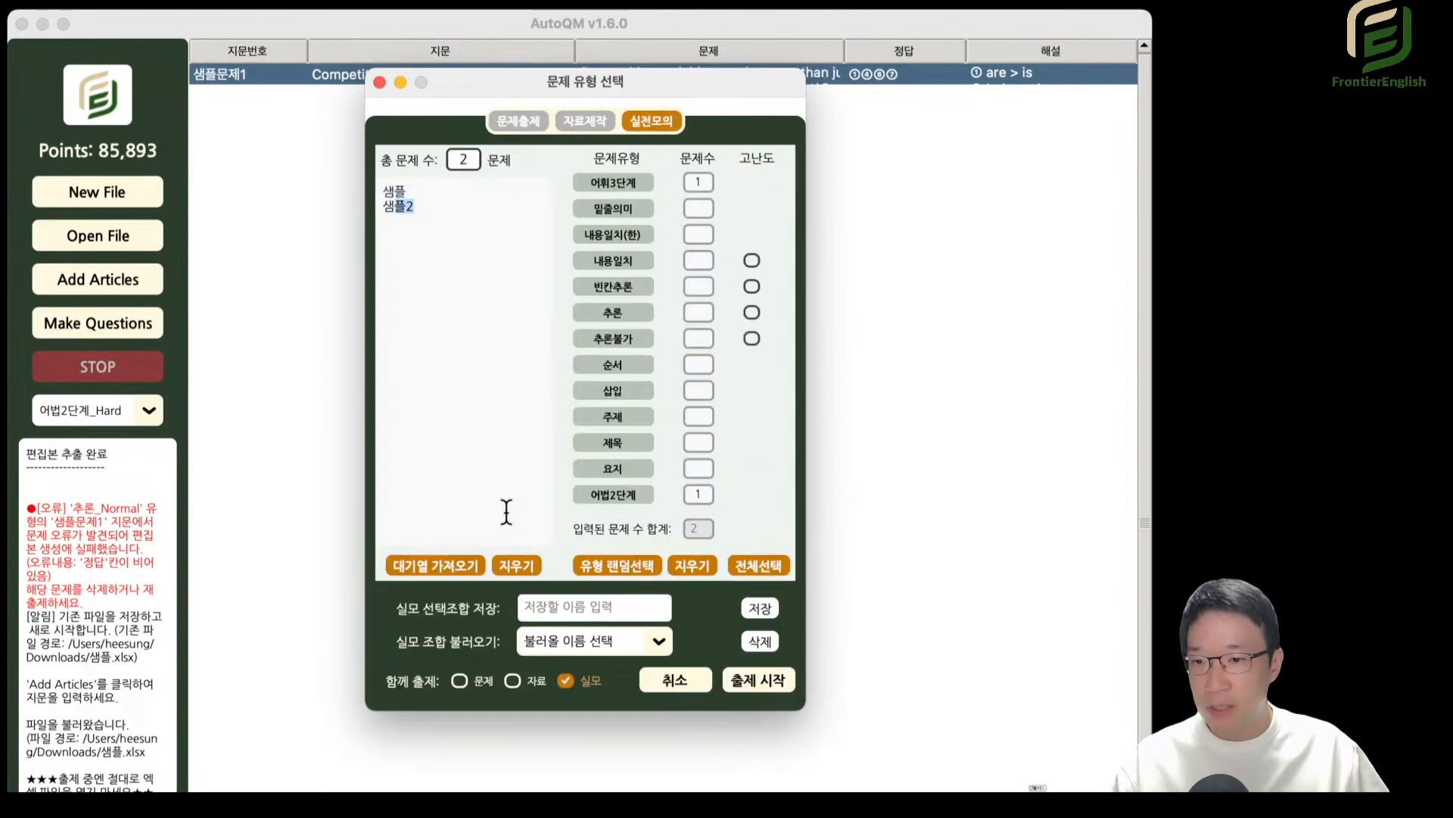
left_click(477, 566)
left_click_drag(439, 192, 375, 187)
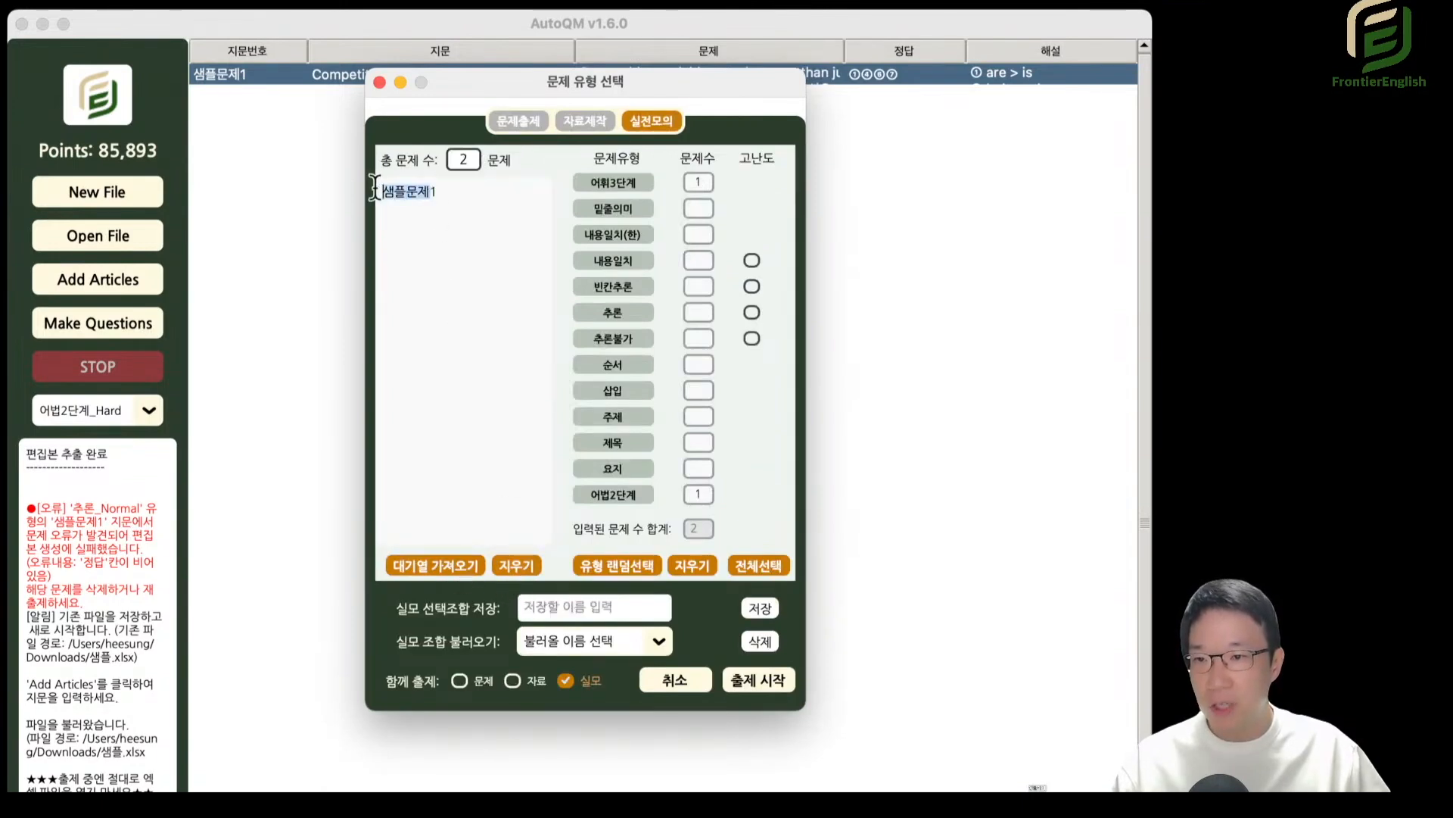
double_click(476, 230)
left_click(515, 126)
left_click(467, 224)
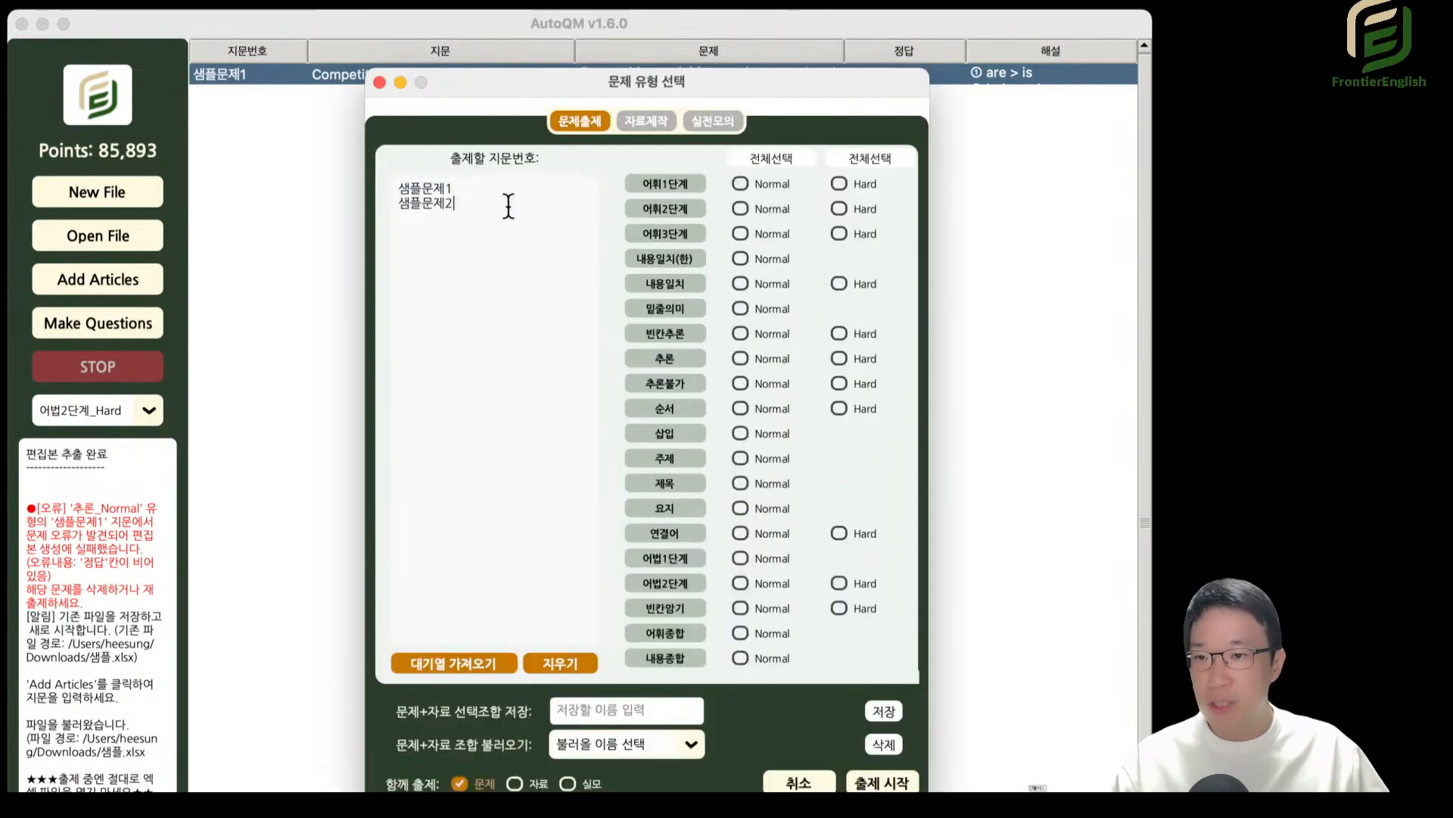
Try to add a third passage number line ending in 3 to the 문제출제 list, and dismiss the question type selection.
key("Return")
key("super+v")
type("3")
key("Escape")
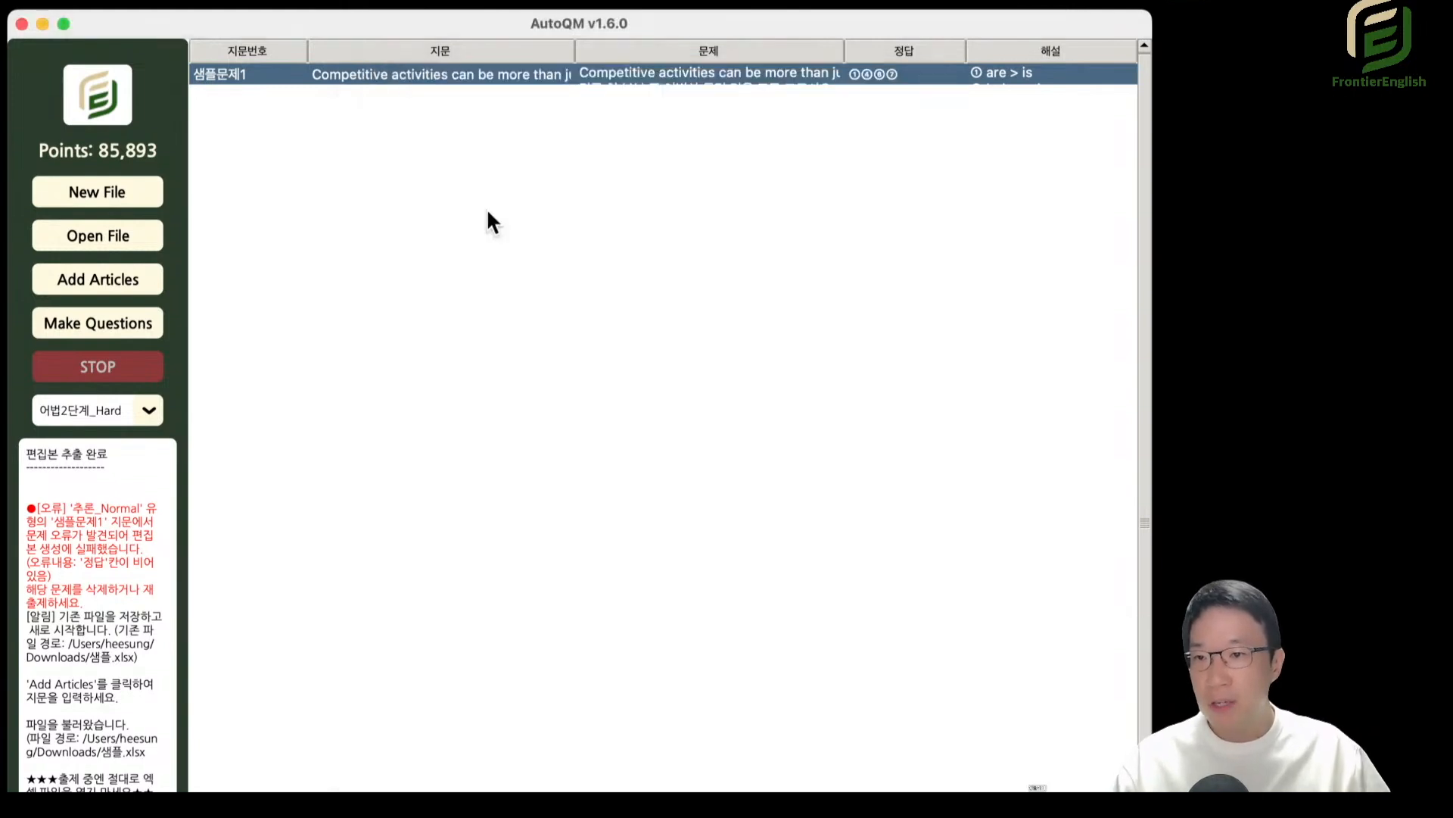
Reopen the question type selection and delete 샘플문제1 from the 문제출제 passage list.
left_click(123, 347)
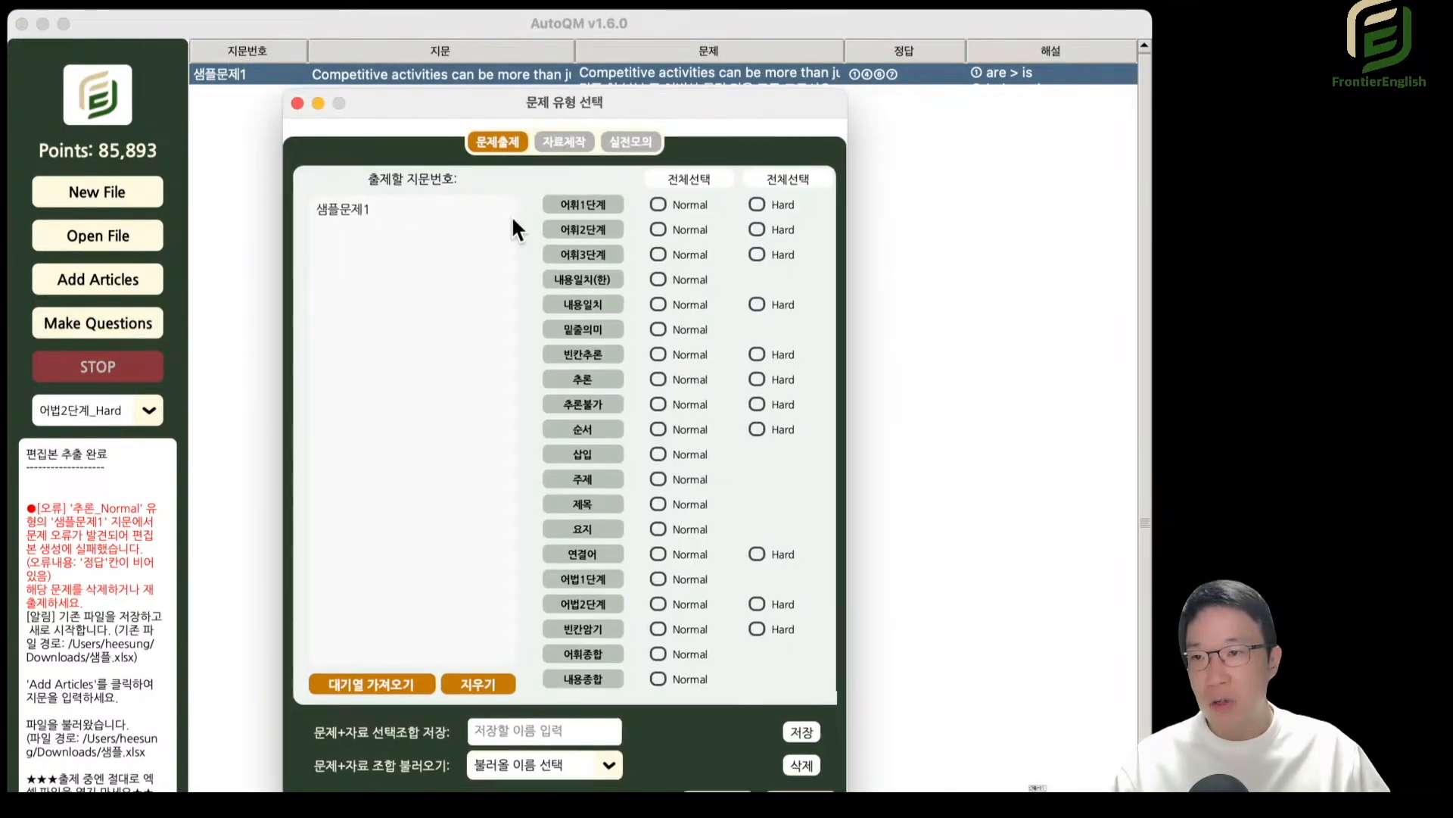
left_click_drag(396, 220, 176, 184)
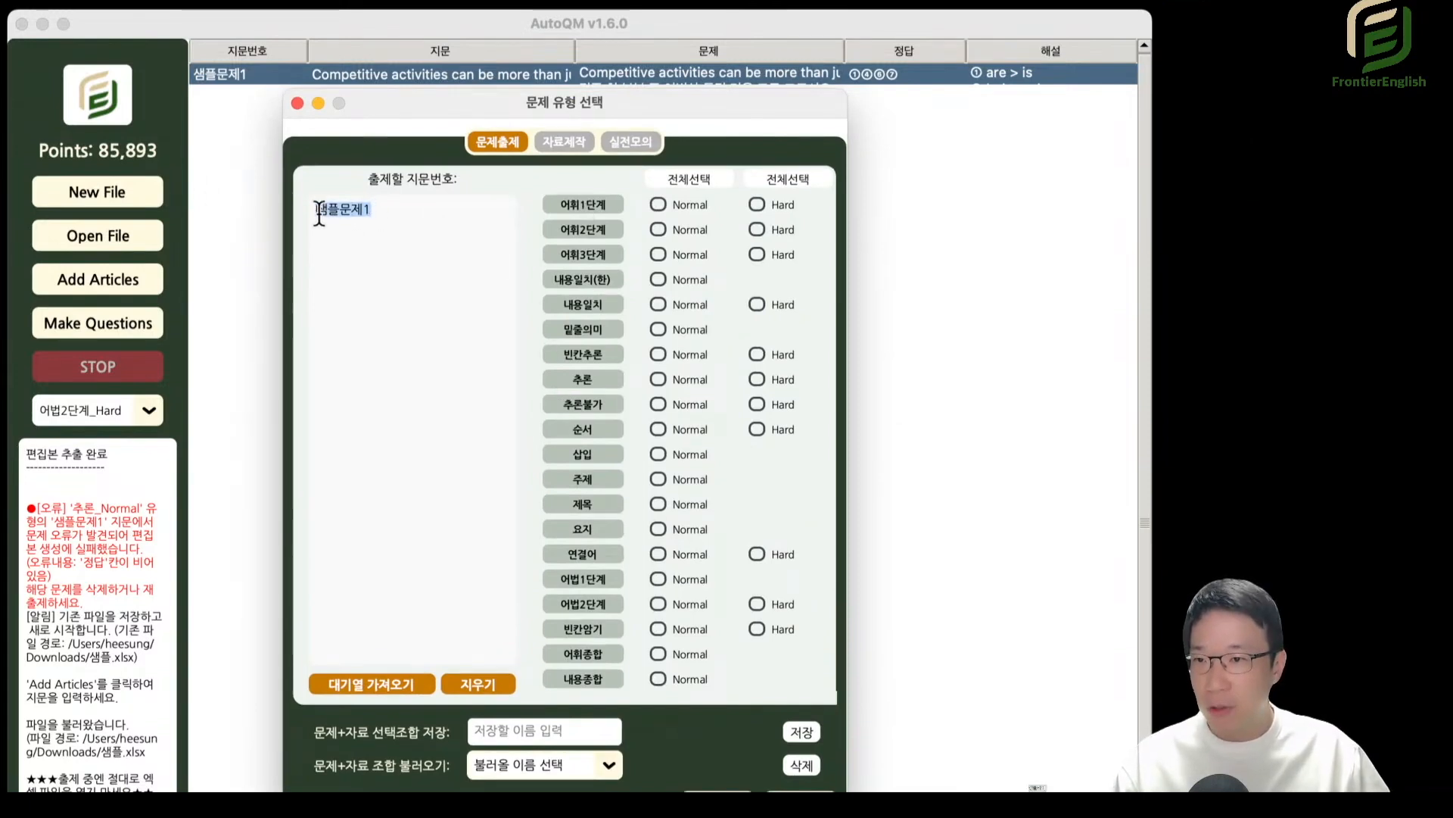
left_click(377, 222)
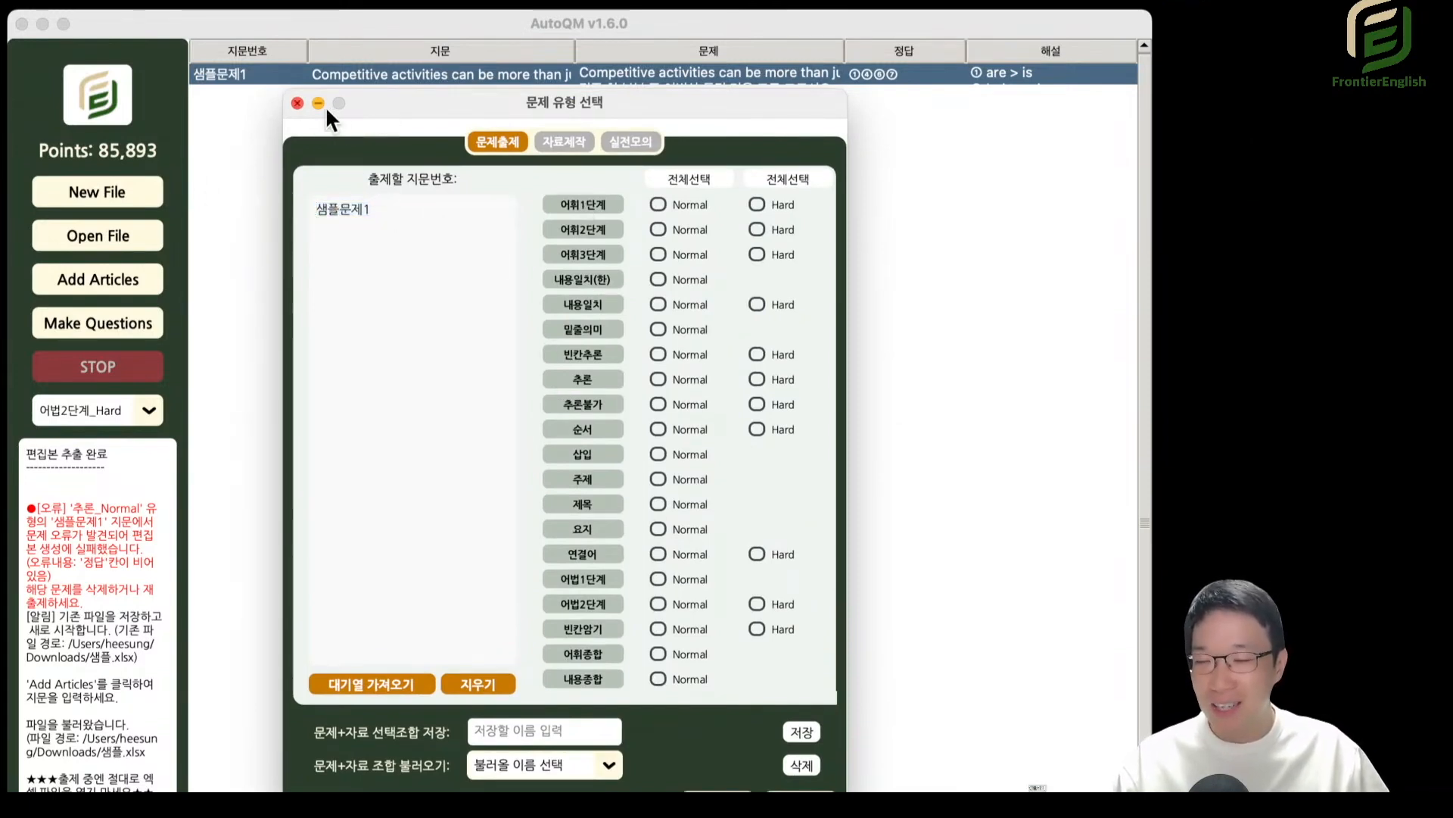
double_click(375, 206)
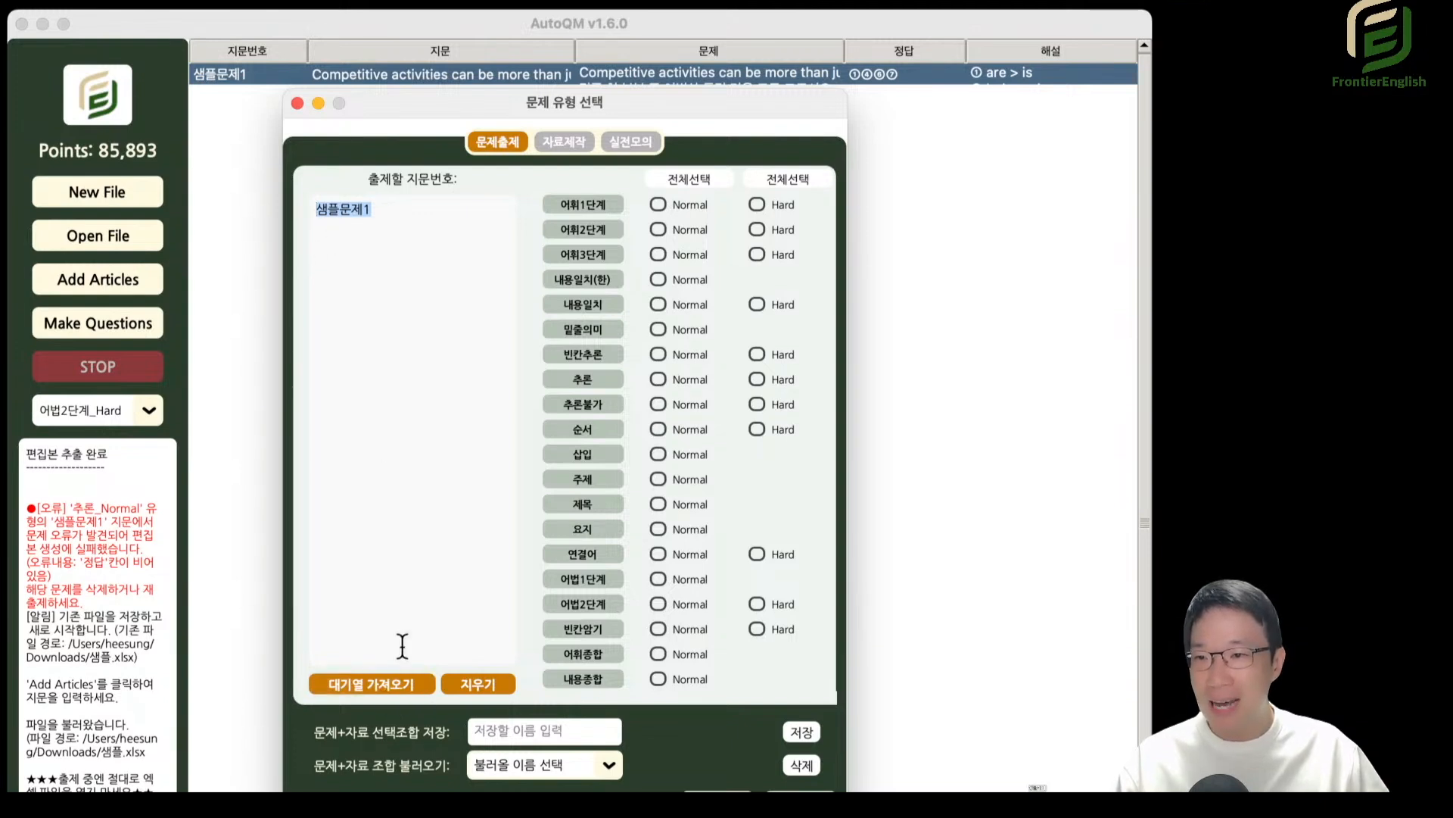
left_click(416, 270)
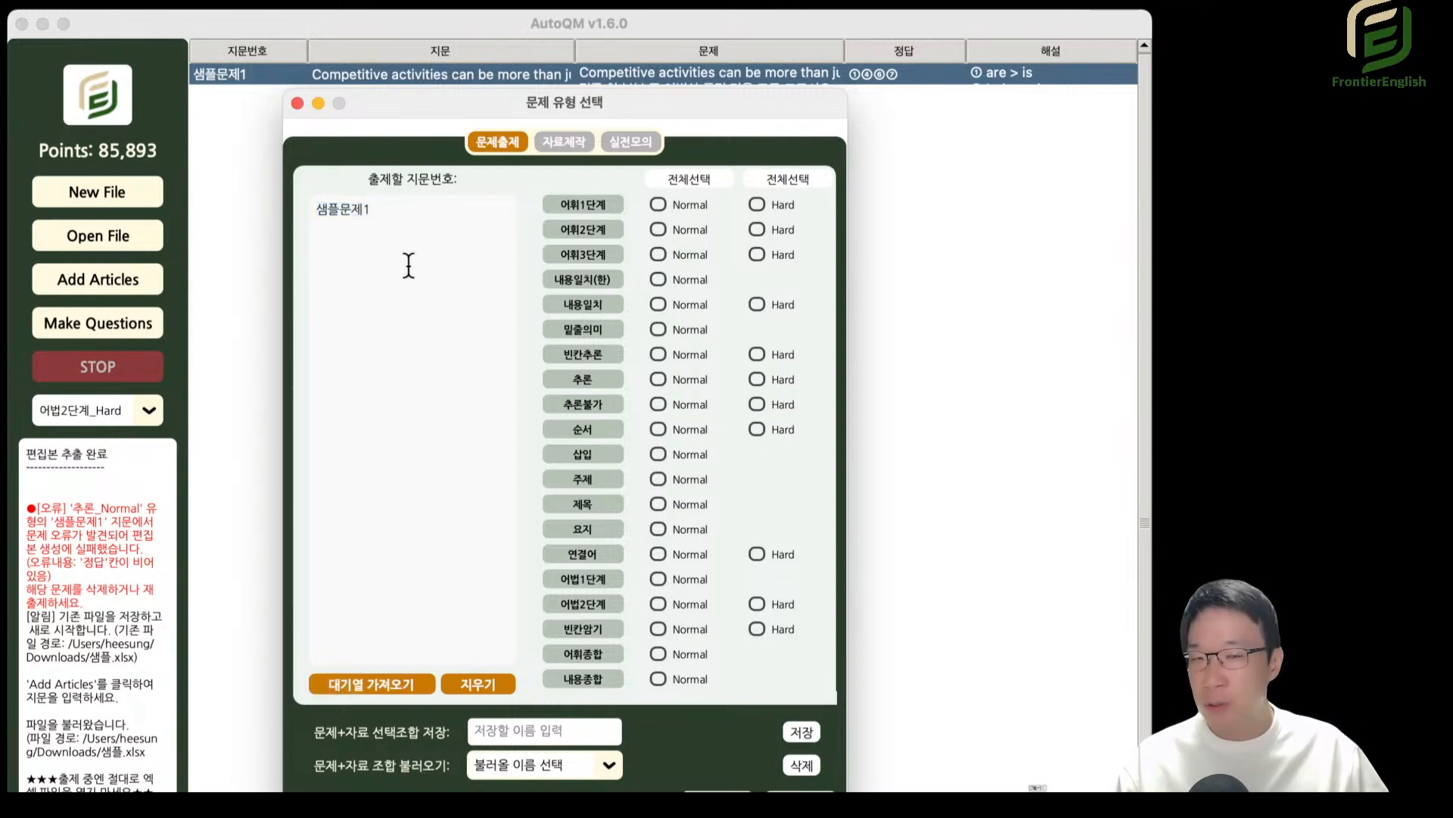
left_click_drag(398, 208, 216, 199)
key("BackSpace")
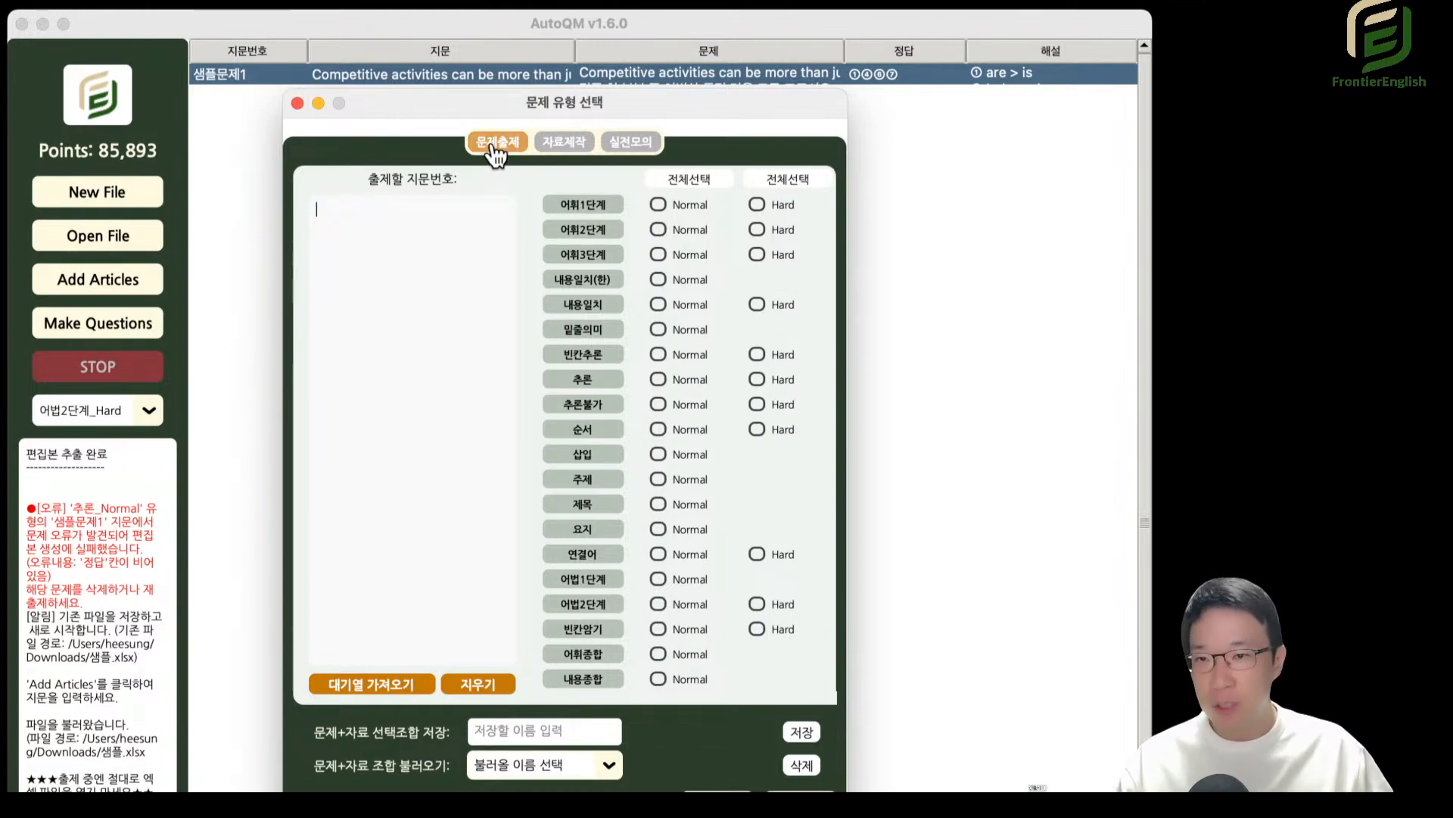
Compare the passage number lists of 실전모의 and 자료제작 with the emptied 문제출제 list.
left_click(566, 144)
left_click(610, 144)
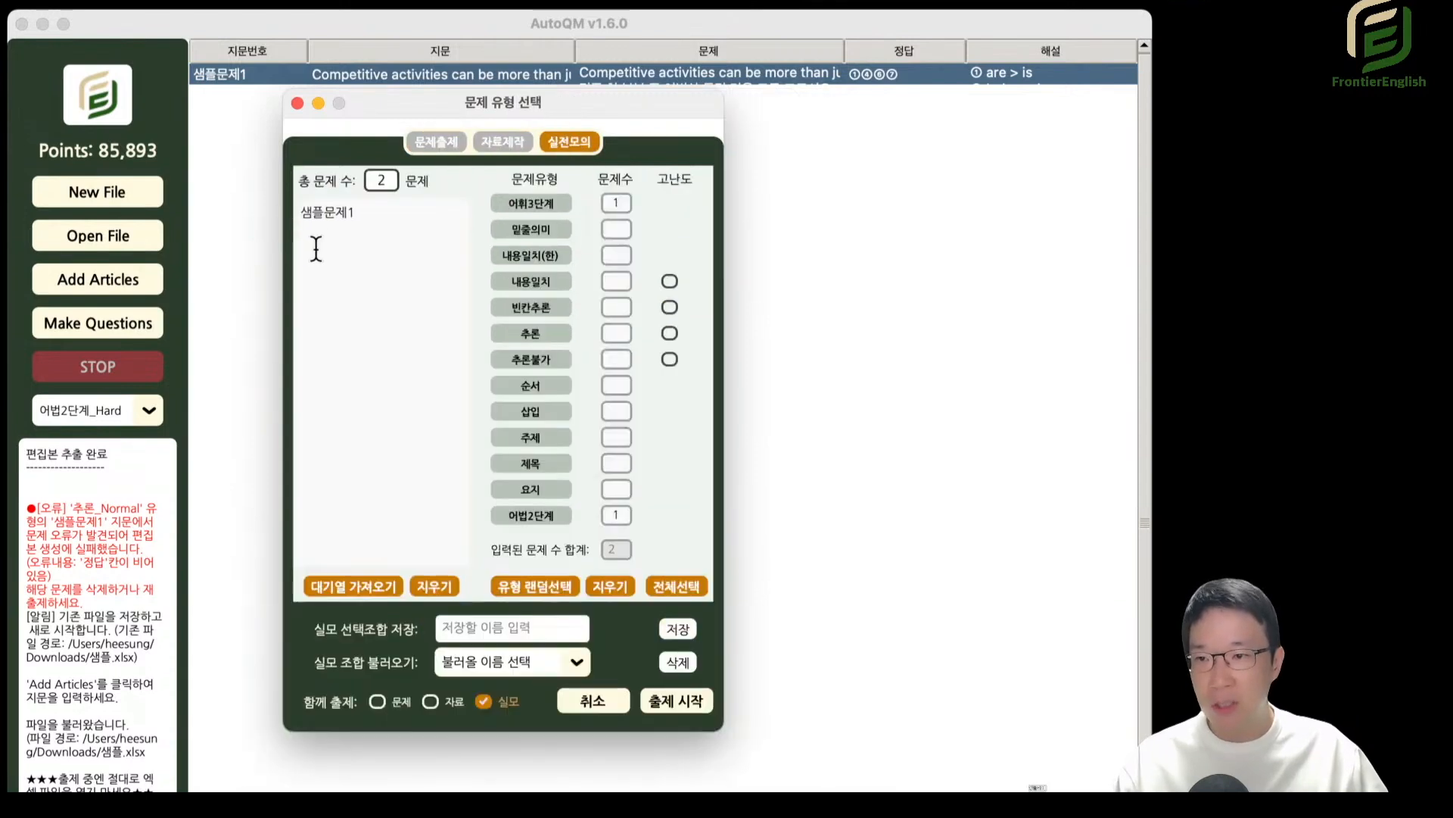
left_click_drag(377, 220, 280, 208)
left_click(339, 233)
left_click(514, 149)
left_click_drag(418, 233, 314, 214)
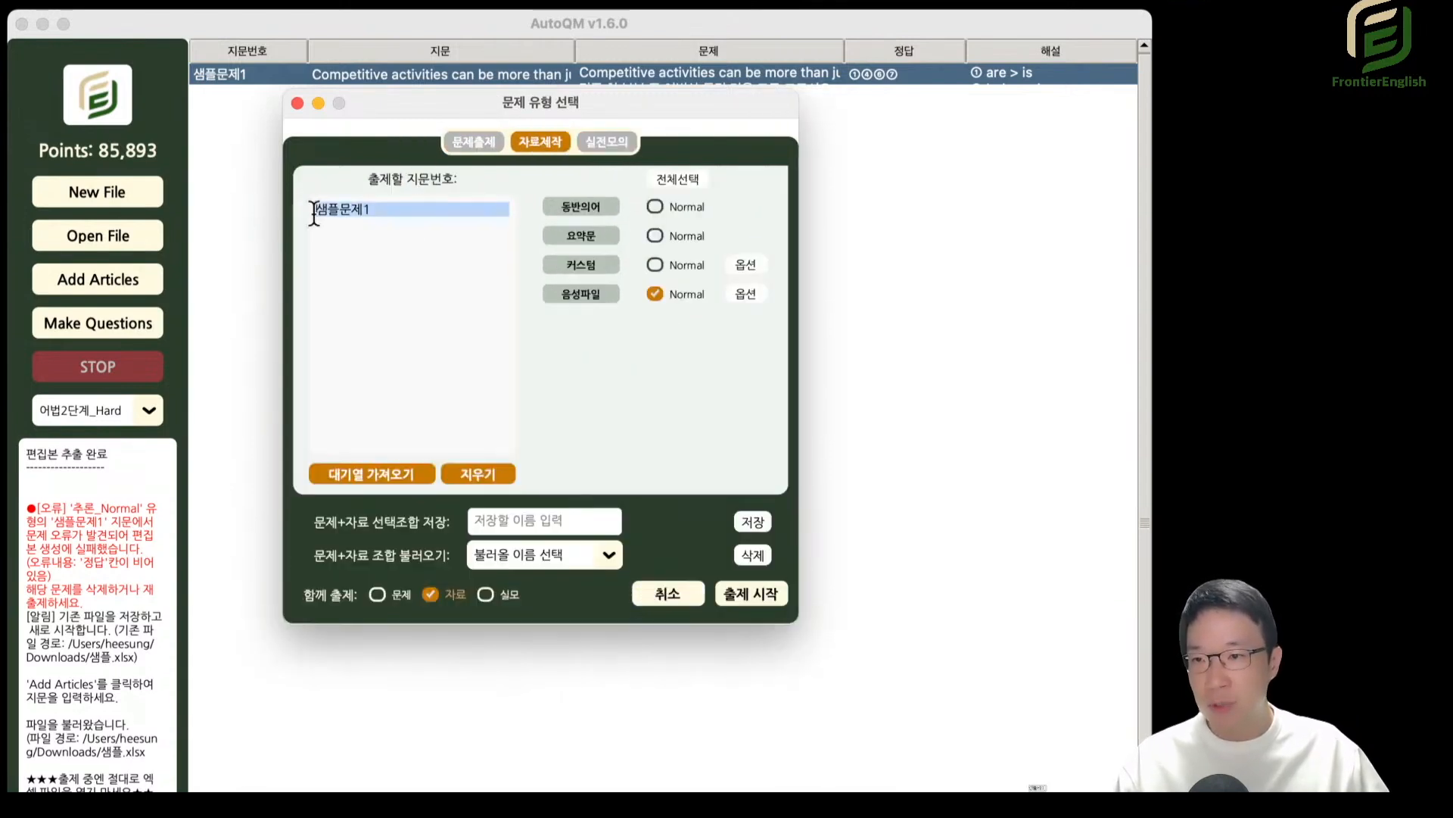
left_click(466, 141)
left_click(431, 230)
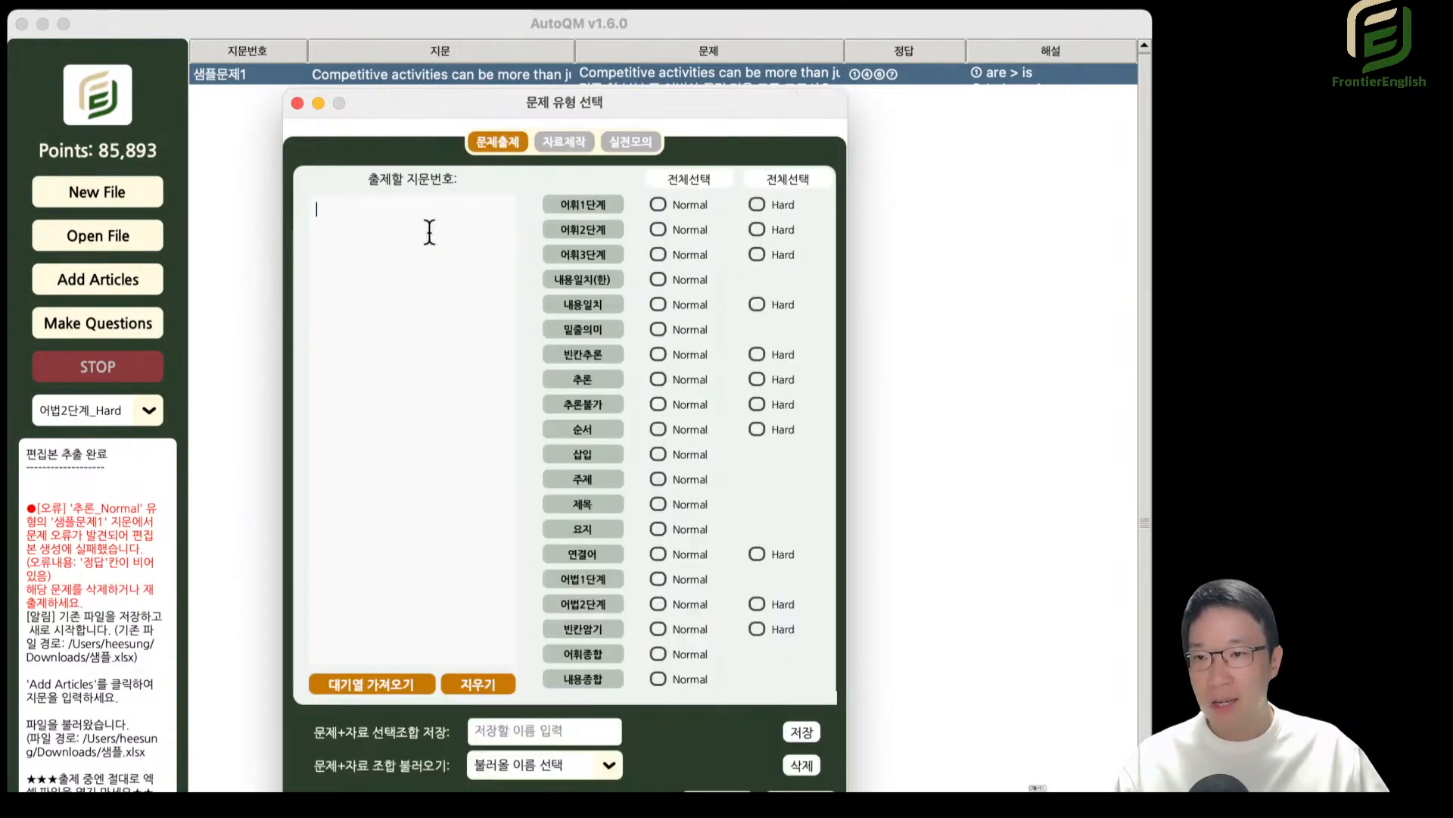
From 실전모의, enable 문제 and 자료 under 함께 출제, check 문제출제 and 자료제작, and reopen a fresh question type selection.
left_click(560, 144)
left_click(610, 143)
left_click(378, 701)
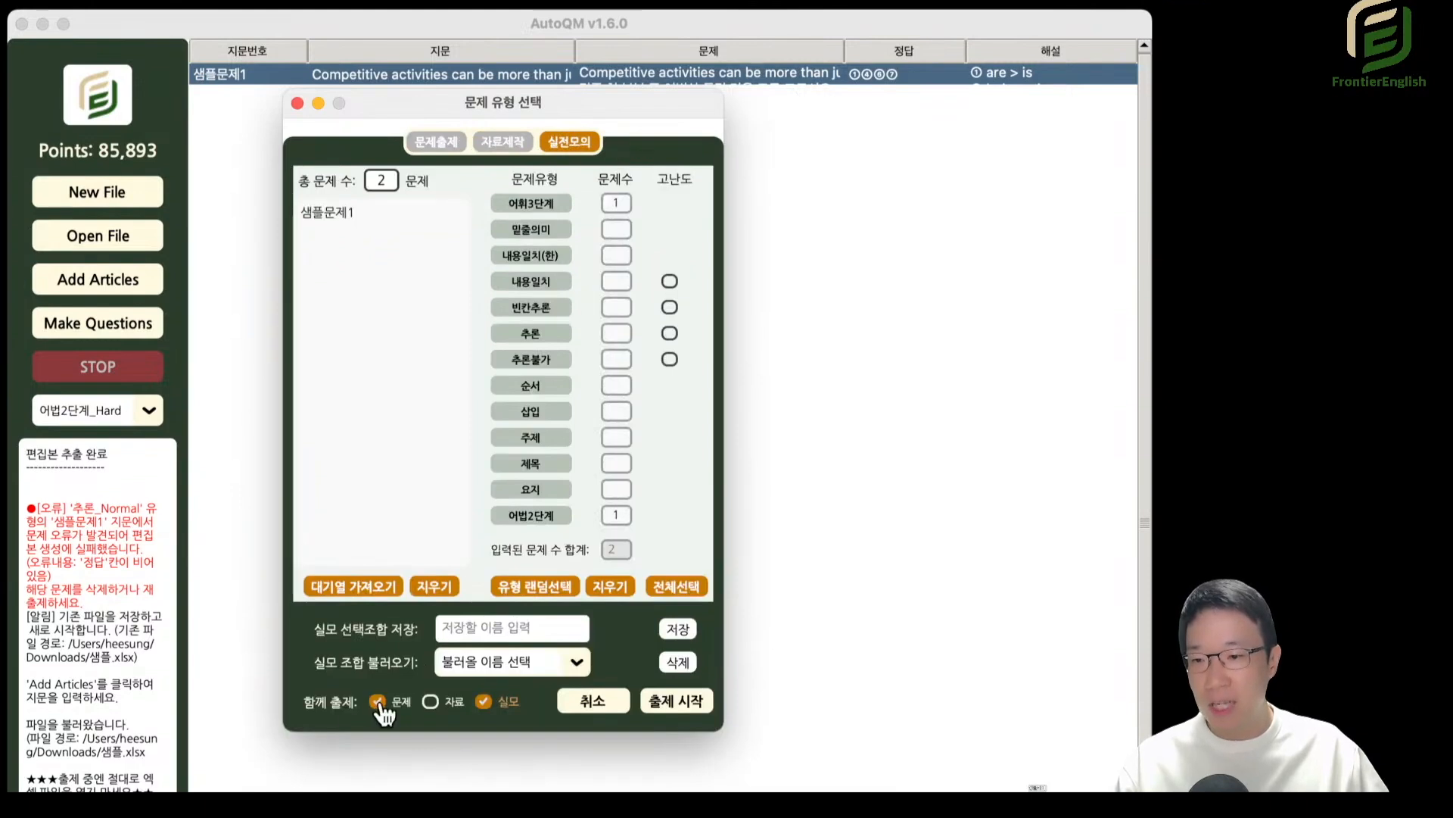
left_click(431, 702)
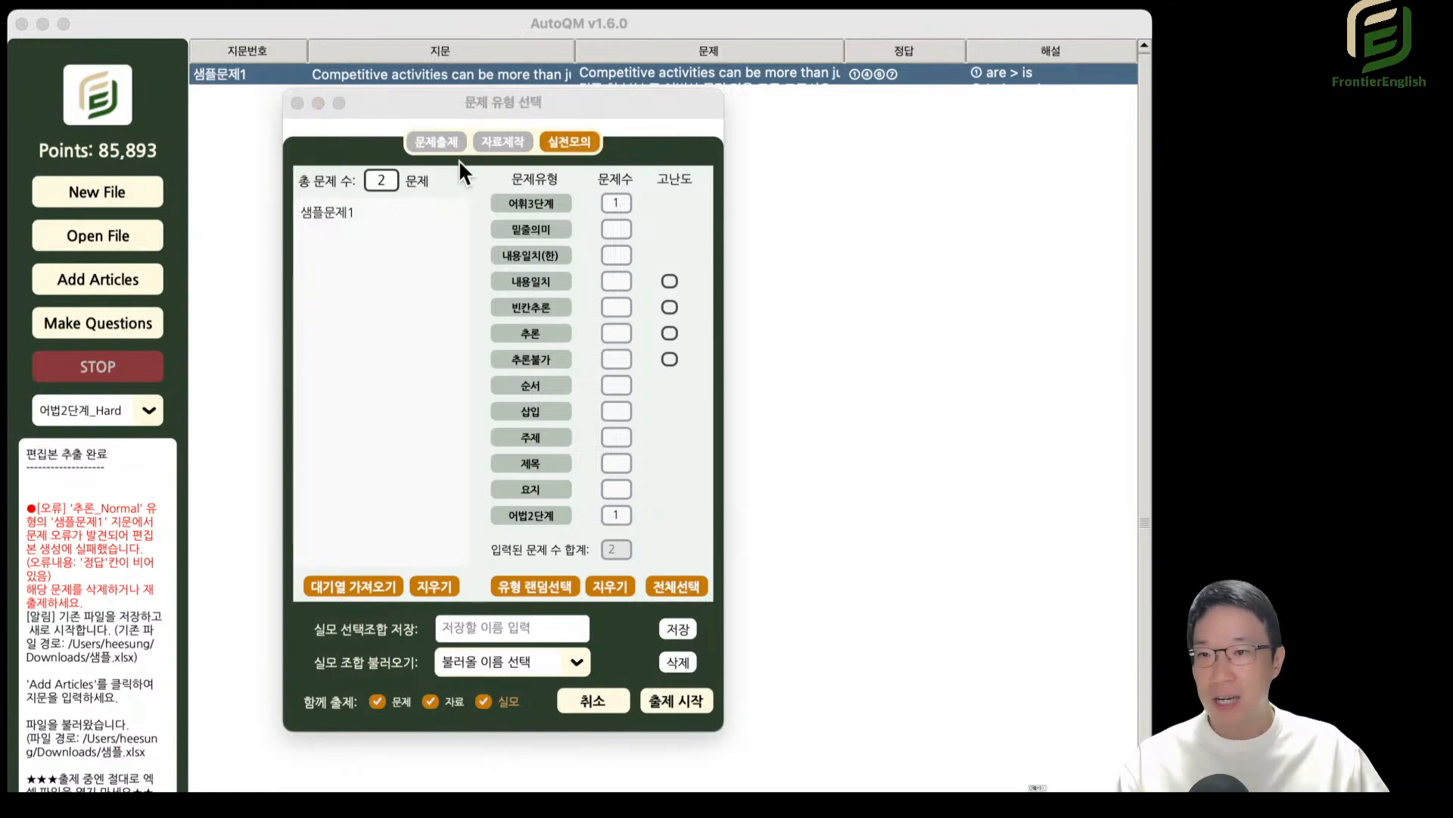
left_click(436, 145)
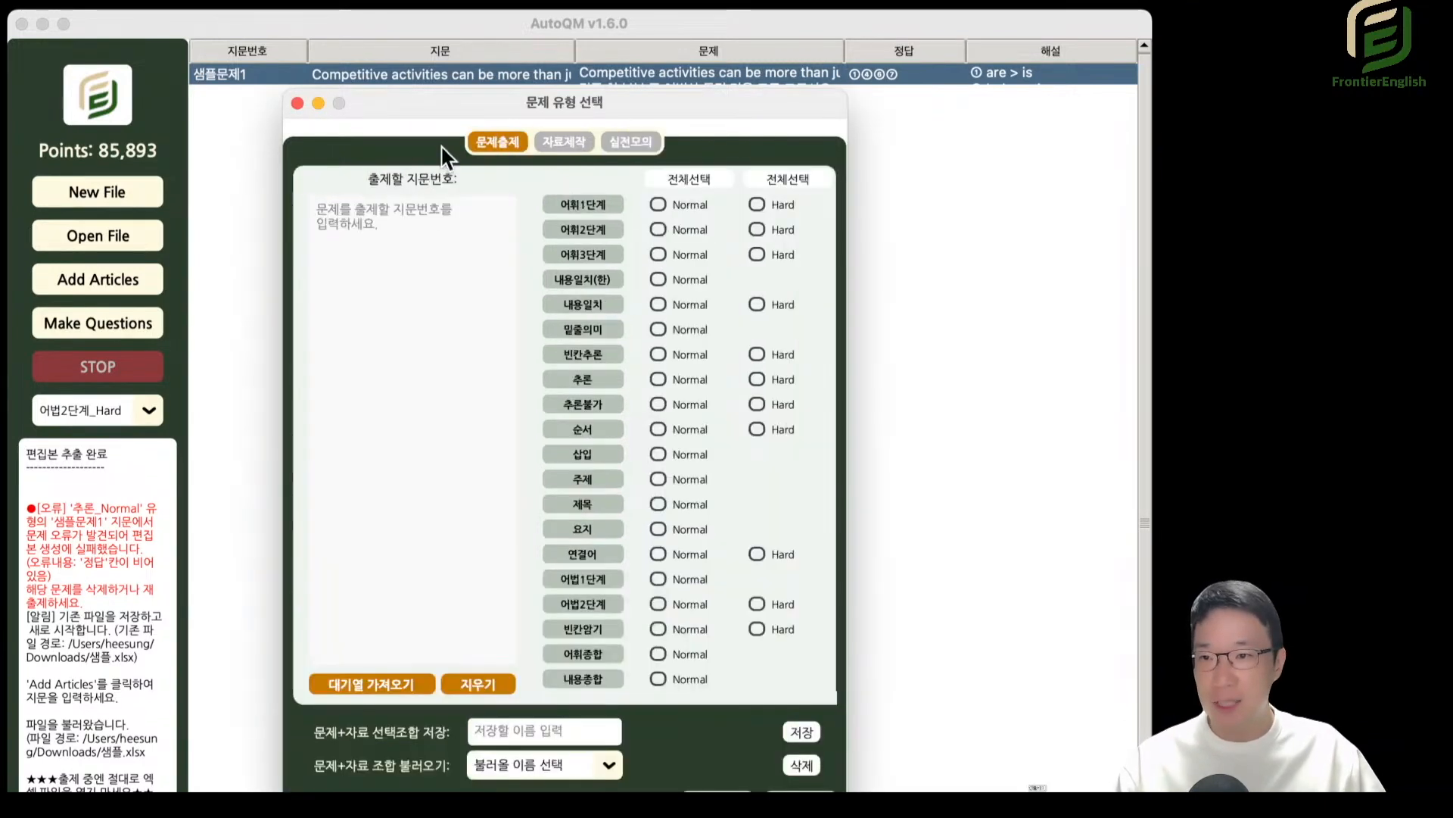
left_click(658, 305)
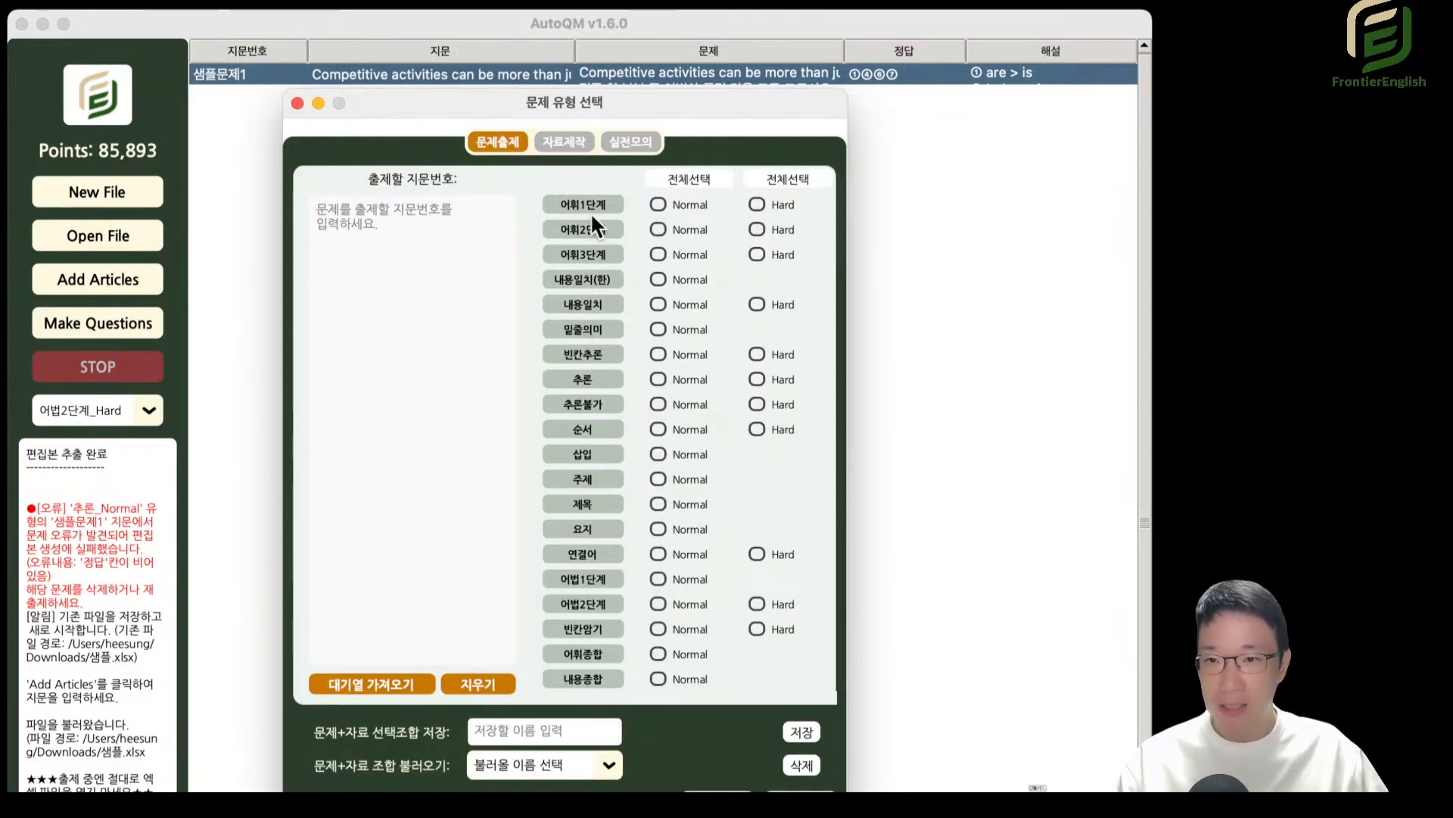
left_click(564, 142)
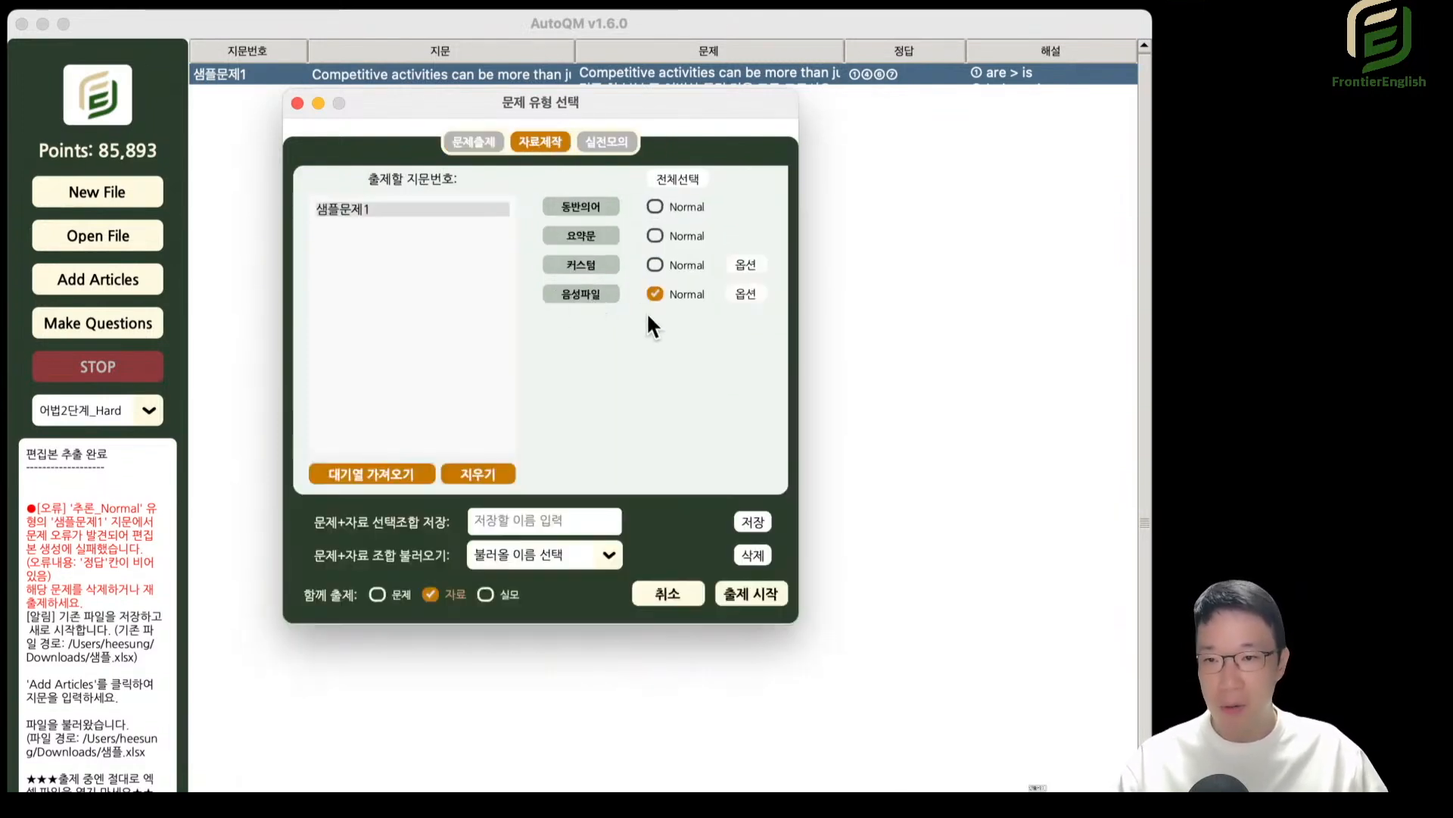
left_click(297, 102)
left_click(159, 326)
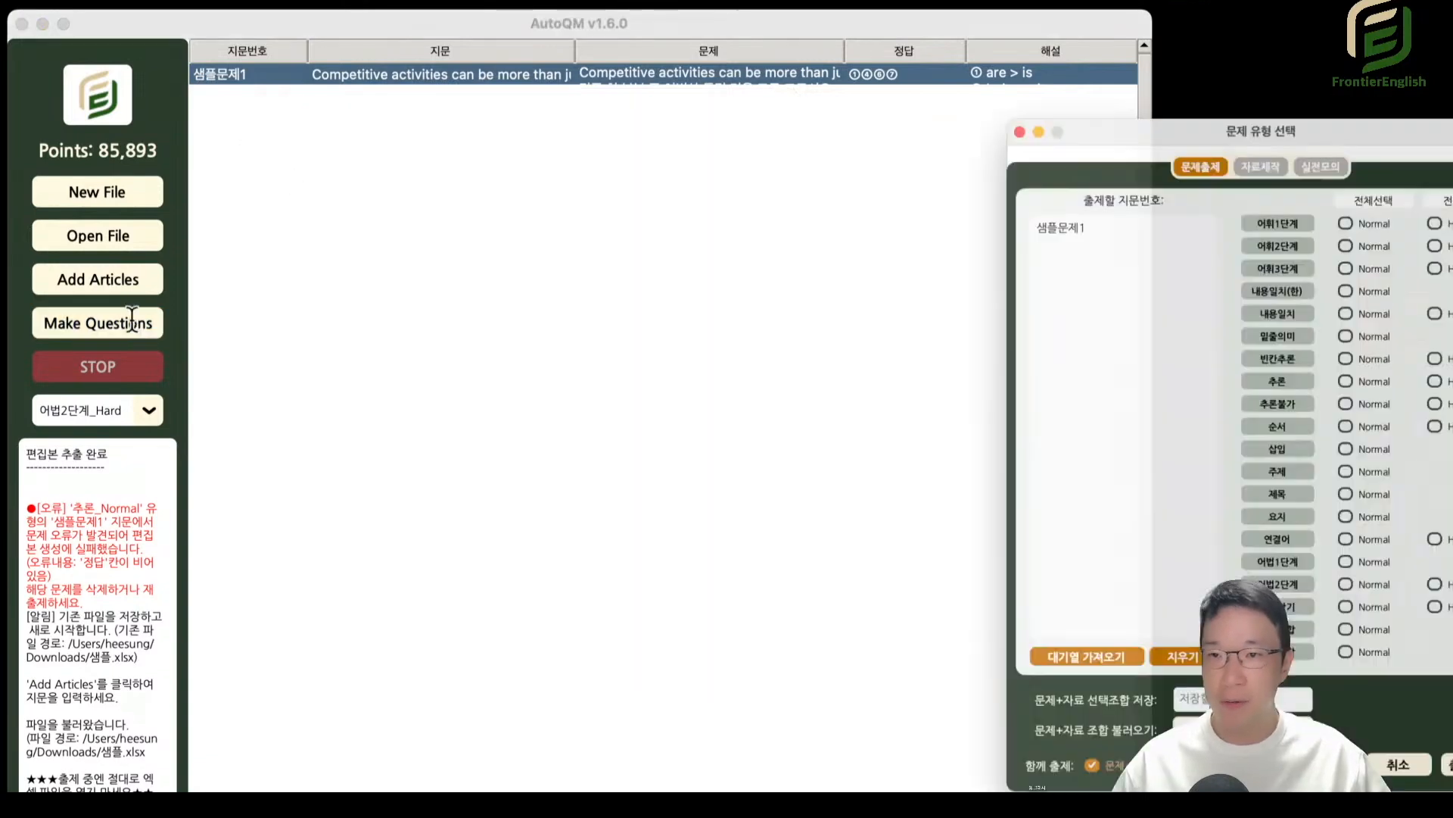
left_click_drag(1284, 113, 625, 70)
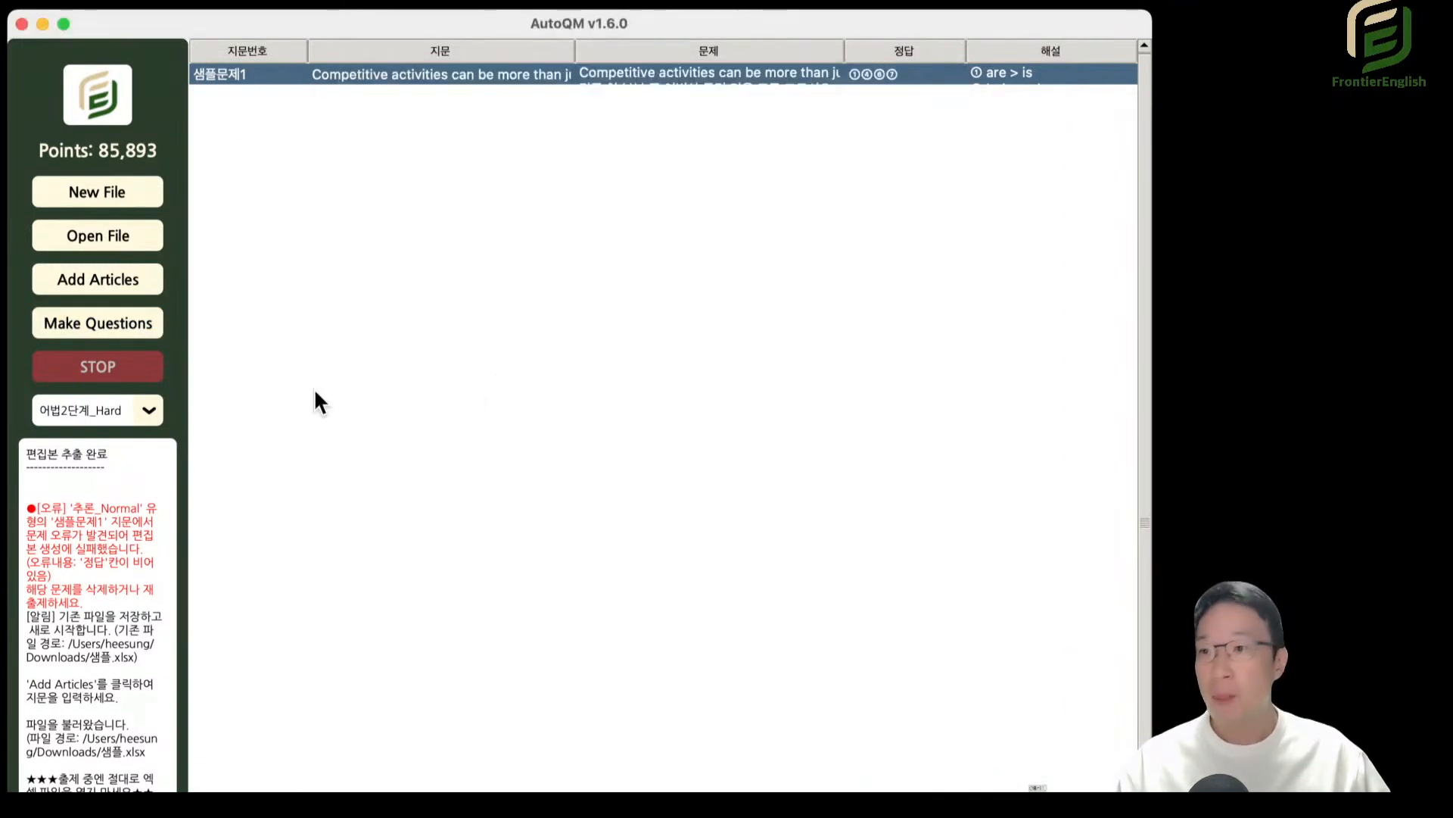
Switch the displayed question type to 어휘1단계_Normal and open the 샘플문제1 question in the cell editor.
left_click(111, 409)
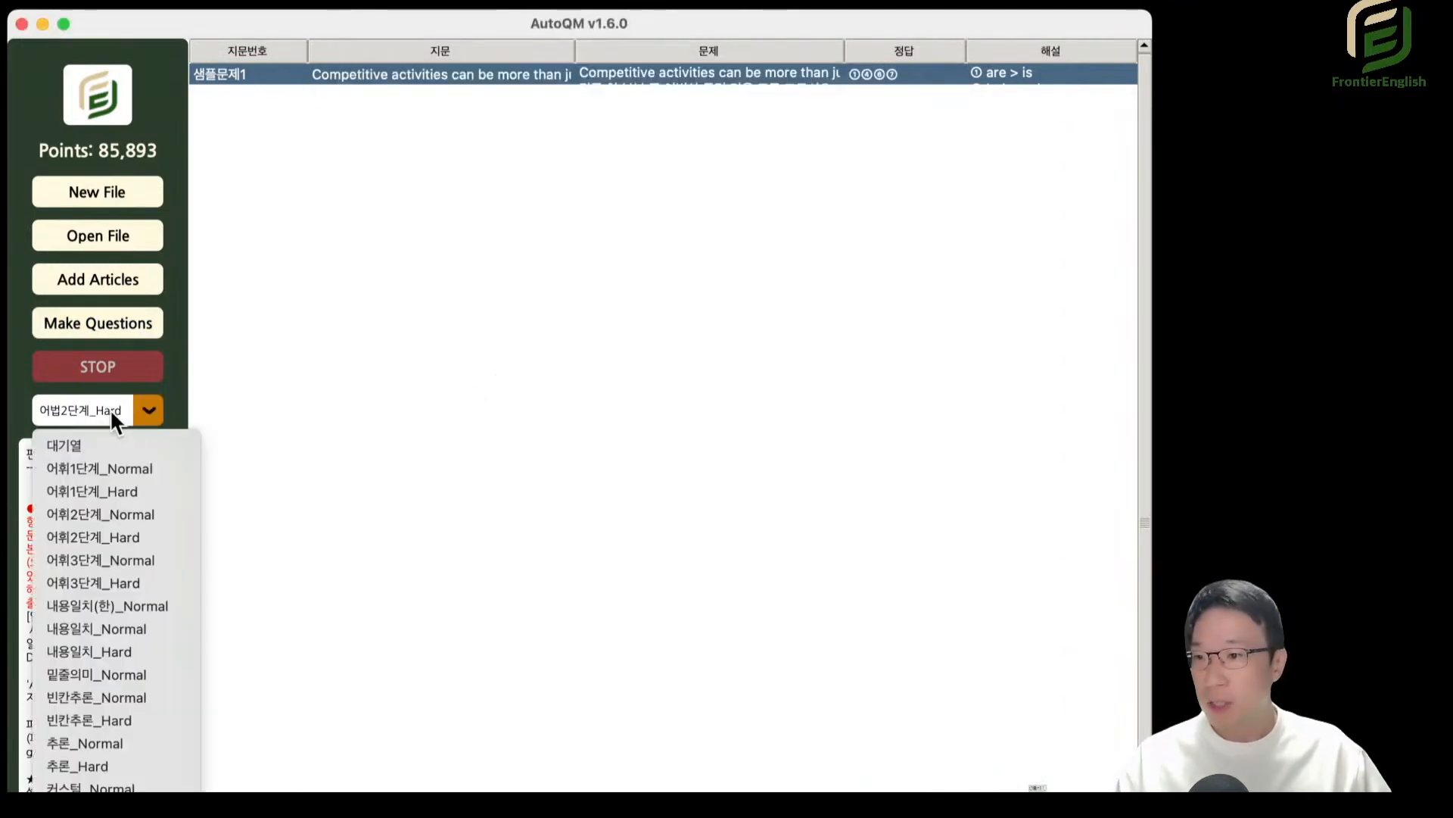
left_click(104, 466)
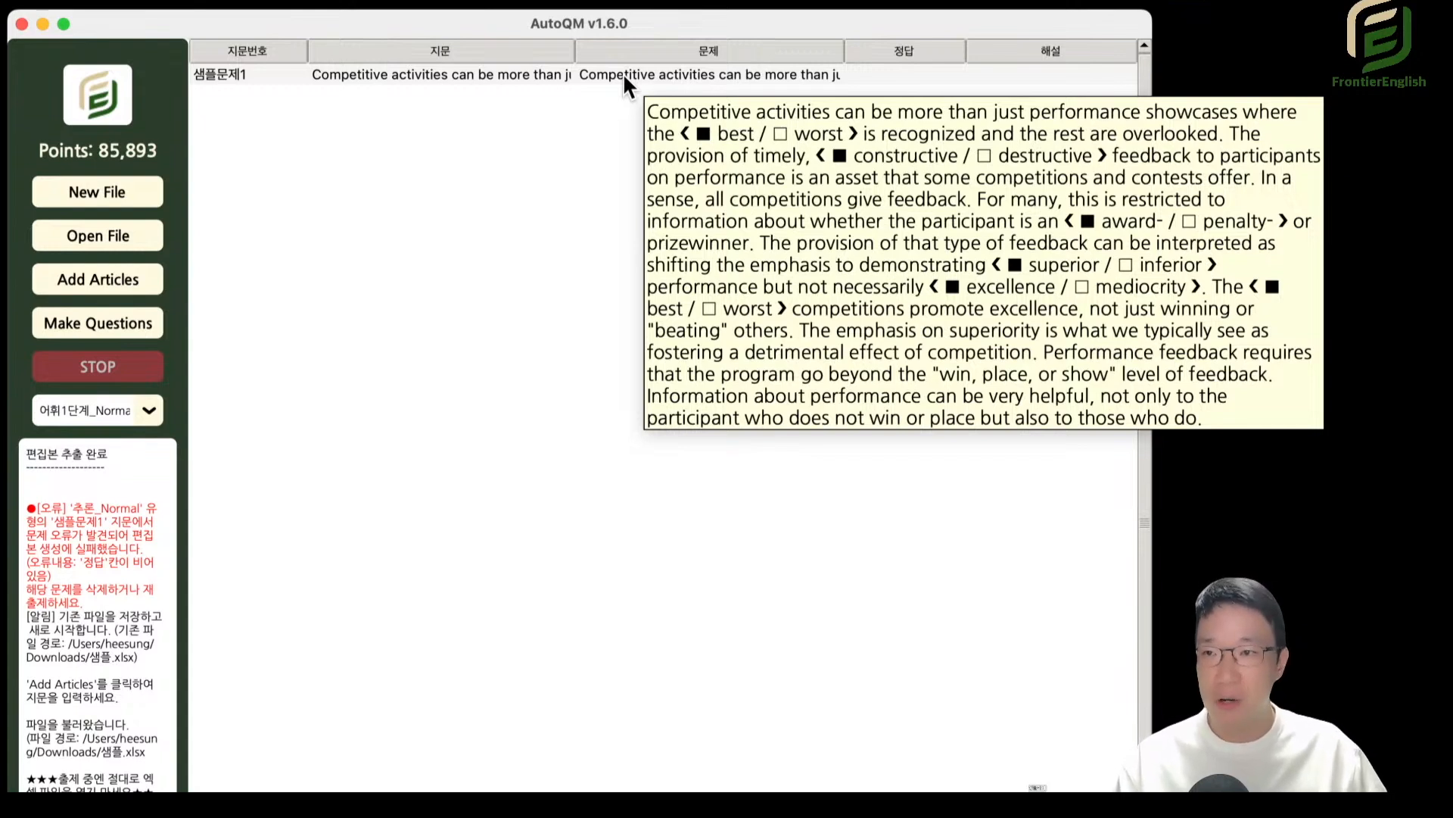
double_click(614, 74)
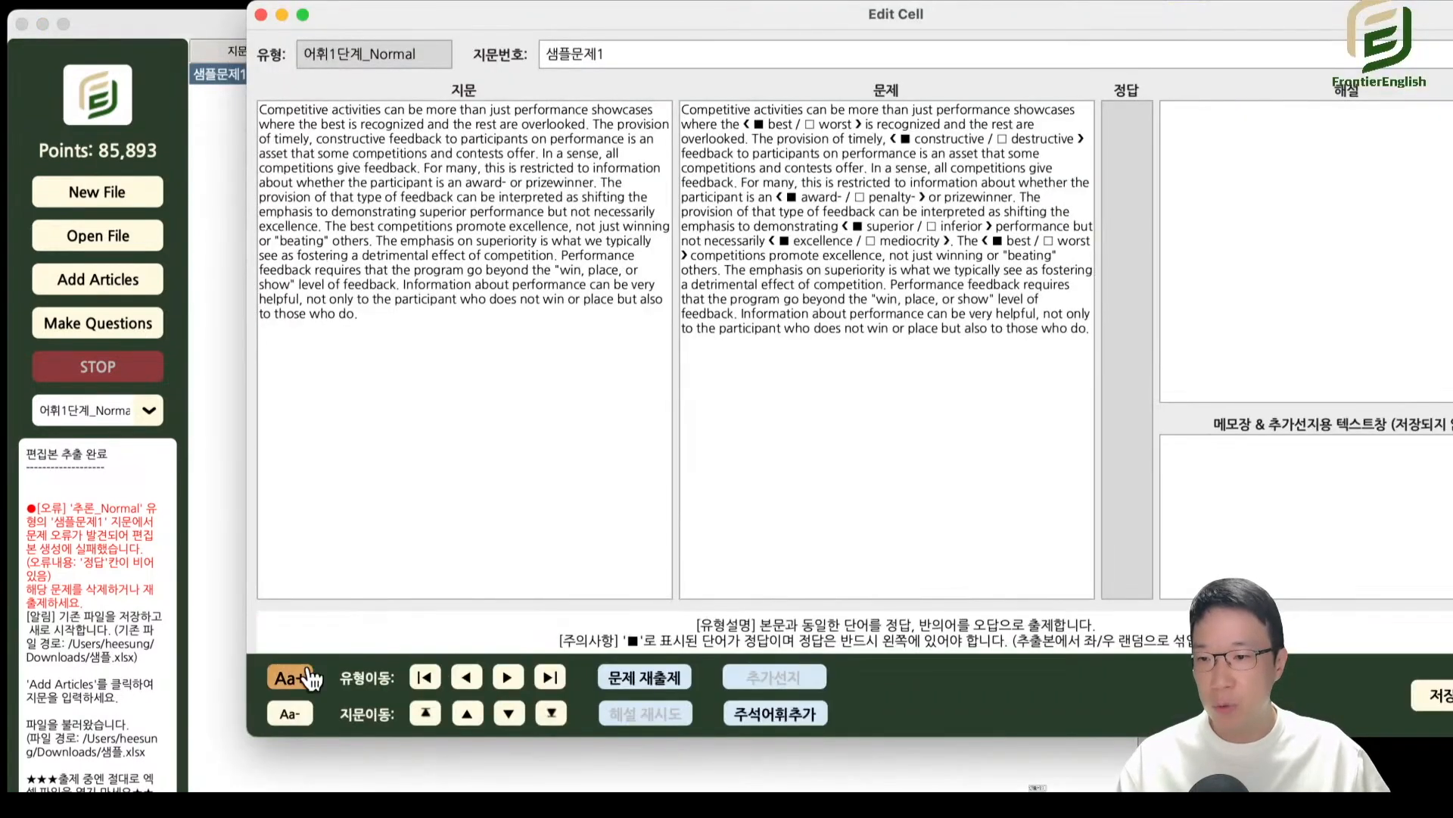
Enlarge the cell editor's text by two levels, reposition the editor window and make it taller.
left_click(292, 677)
left_click(291, 678)
left_click_drag(720, 16, 566, 21)
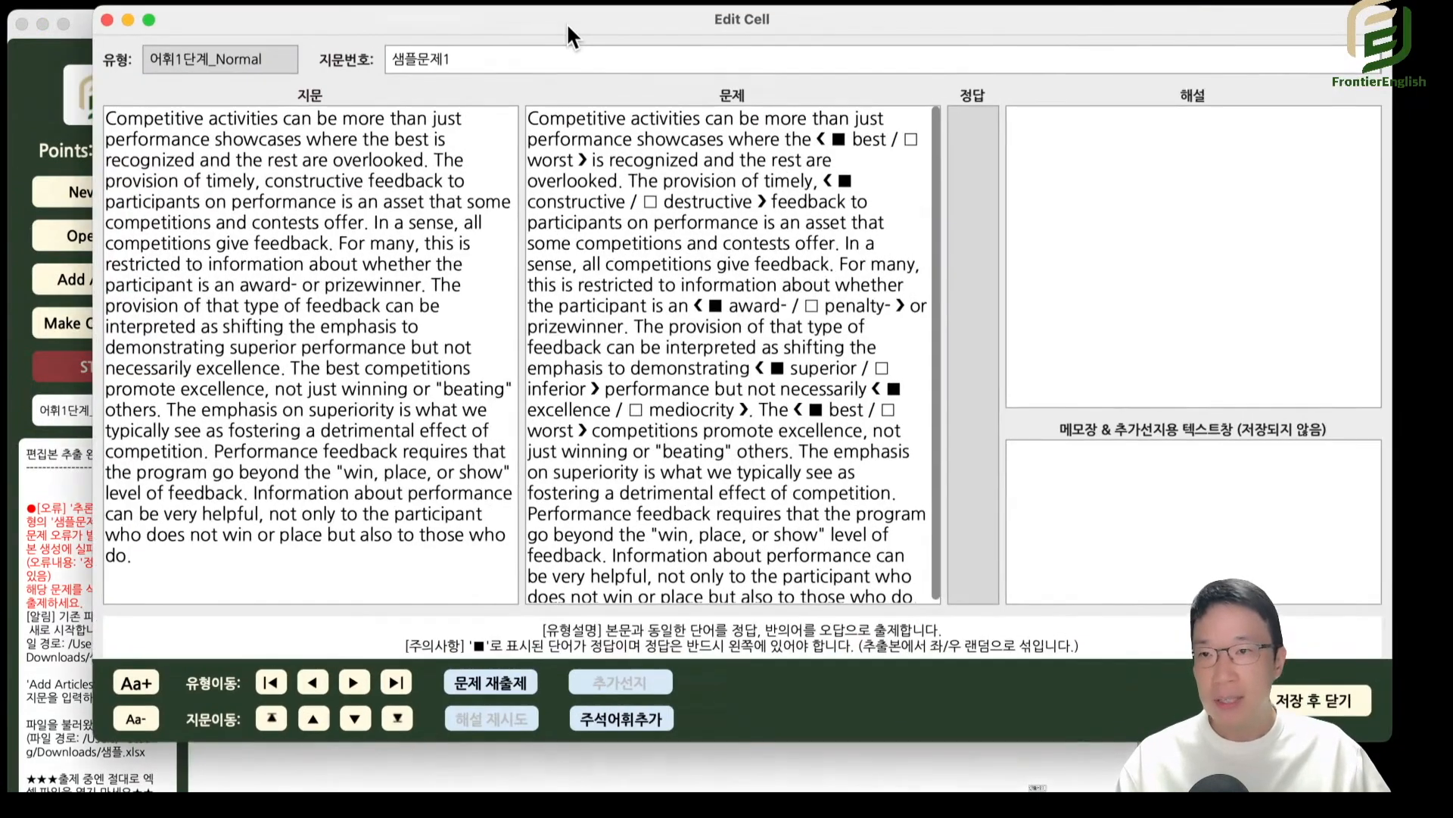
left_click_drag(1382, 767, 1387, 791)
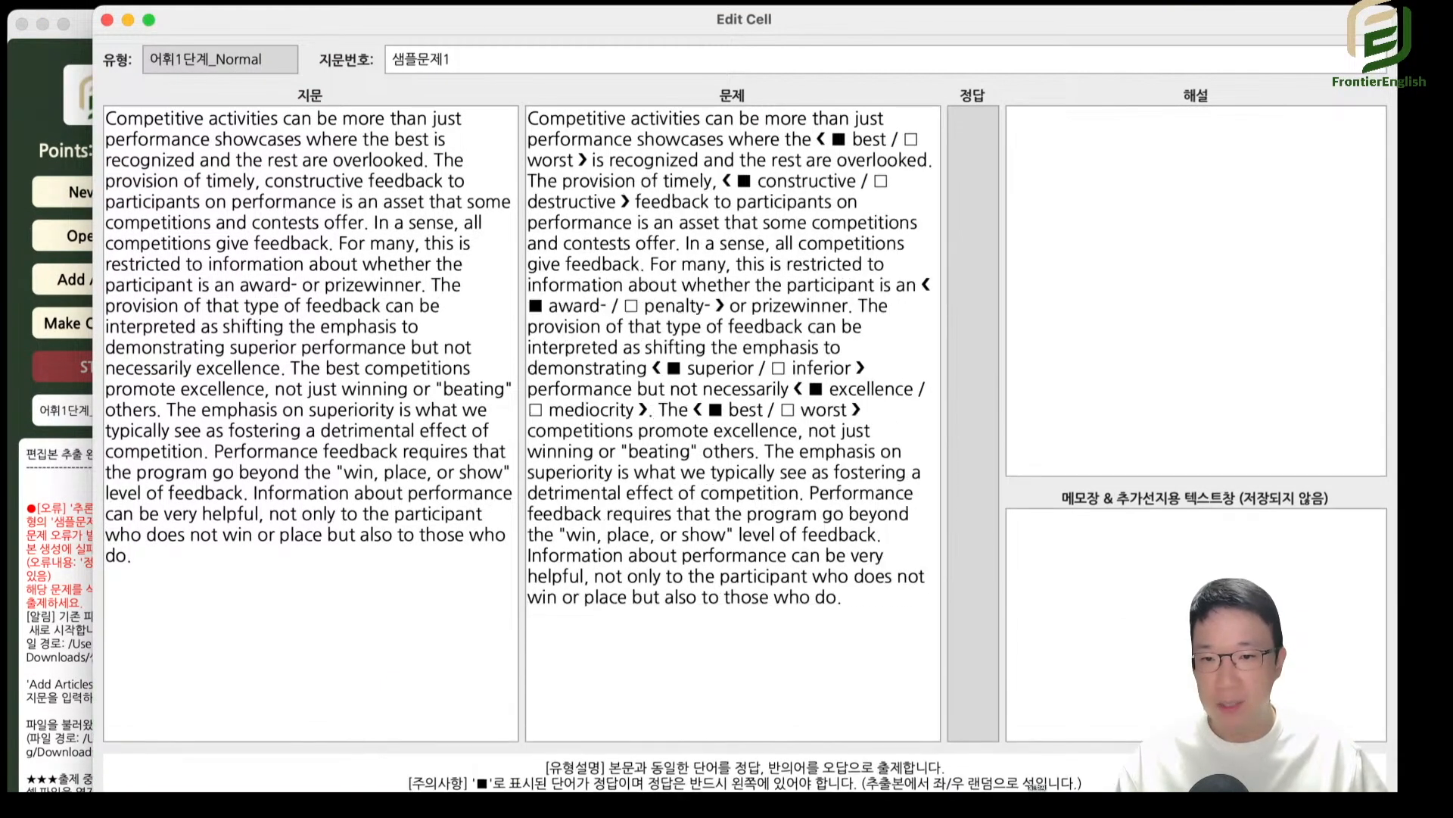
Examine the 샘플문제1 questions for 어휘1단계_Hard and 어휘2단계, including the Original Words list in 어휘2단계_Hard.
key("super+Right")
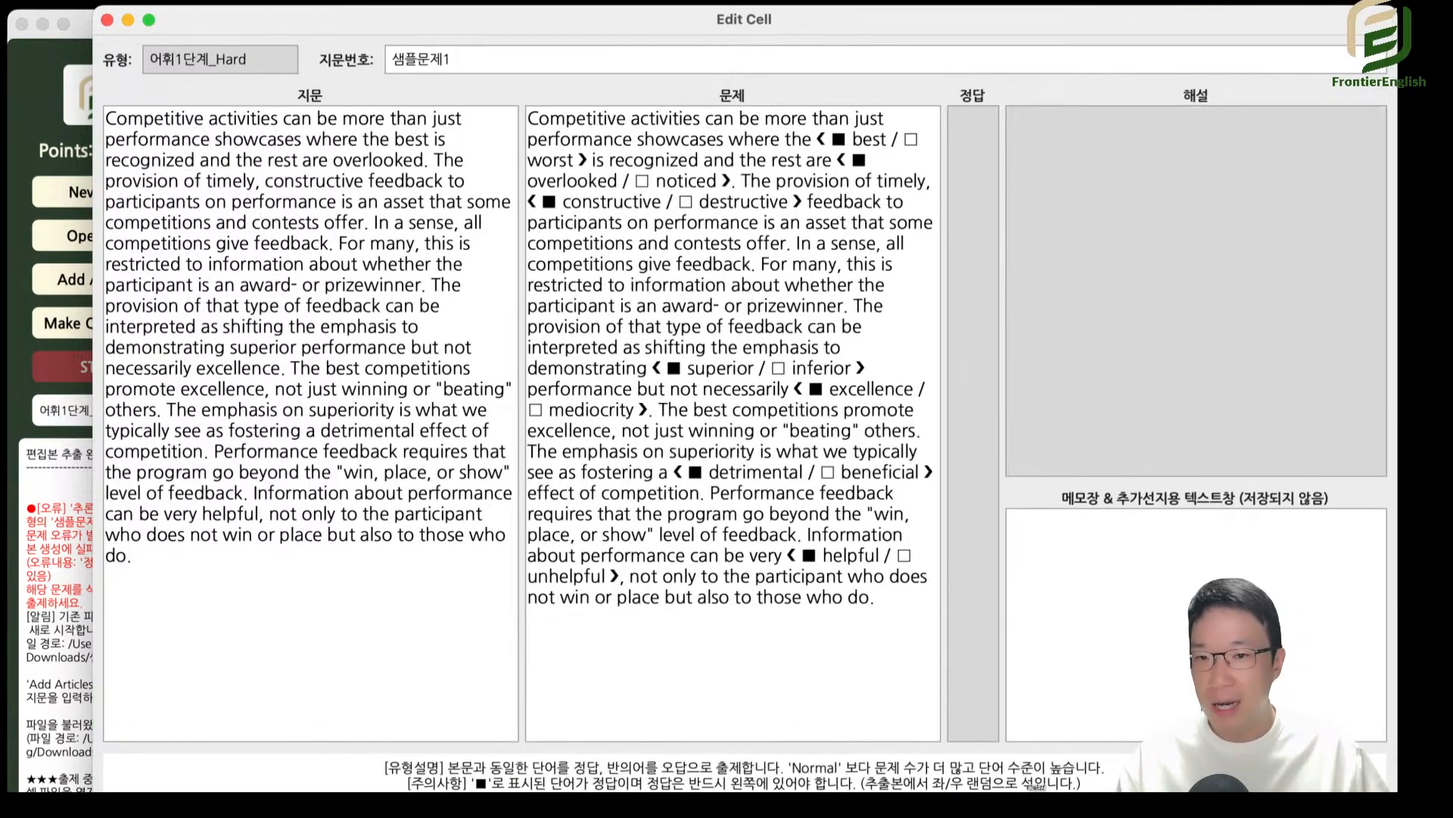
left_click_drag(641, 158, 699, 561)
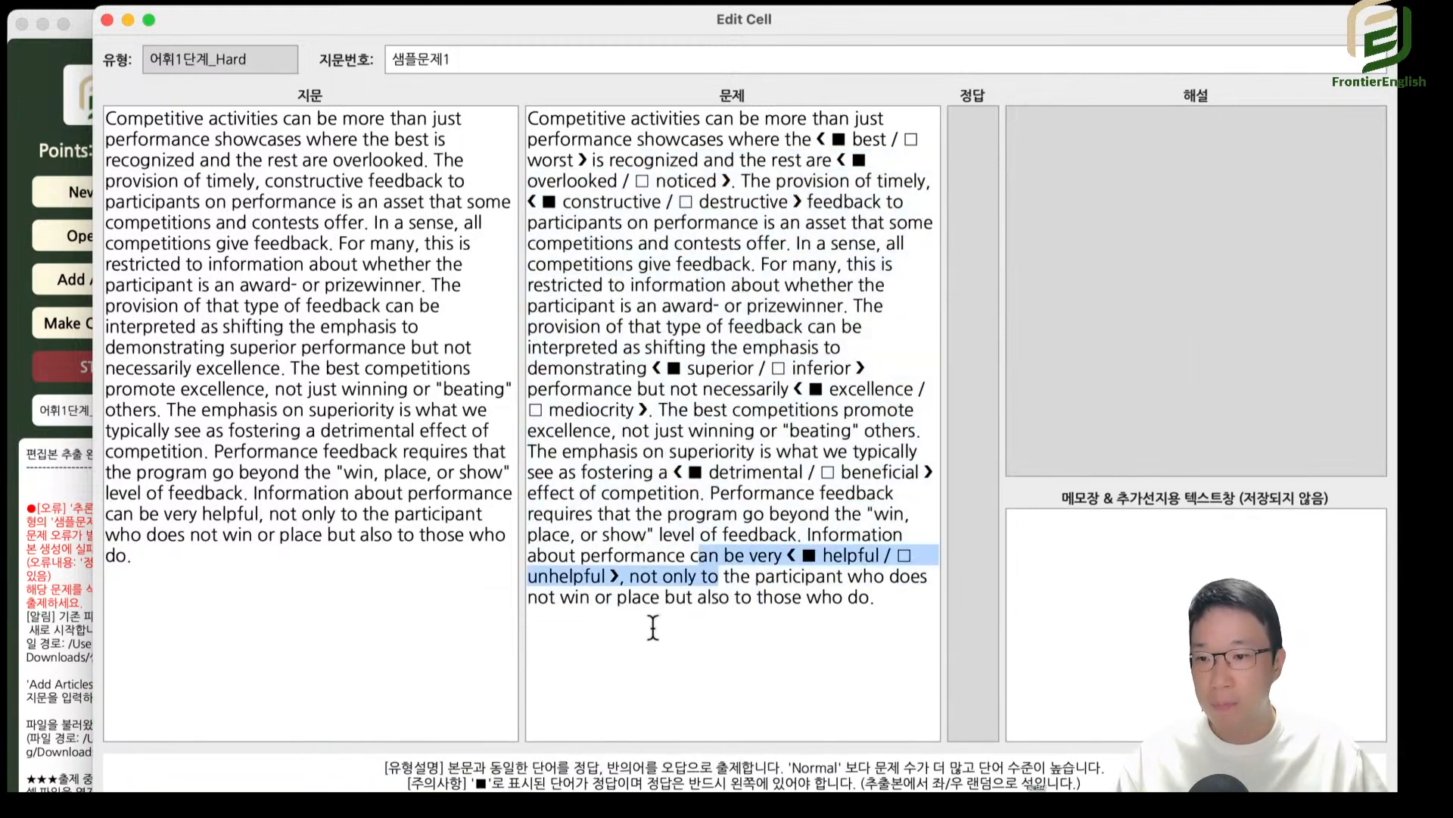
key("super+Right")
key("super+Right")
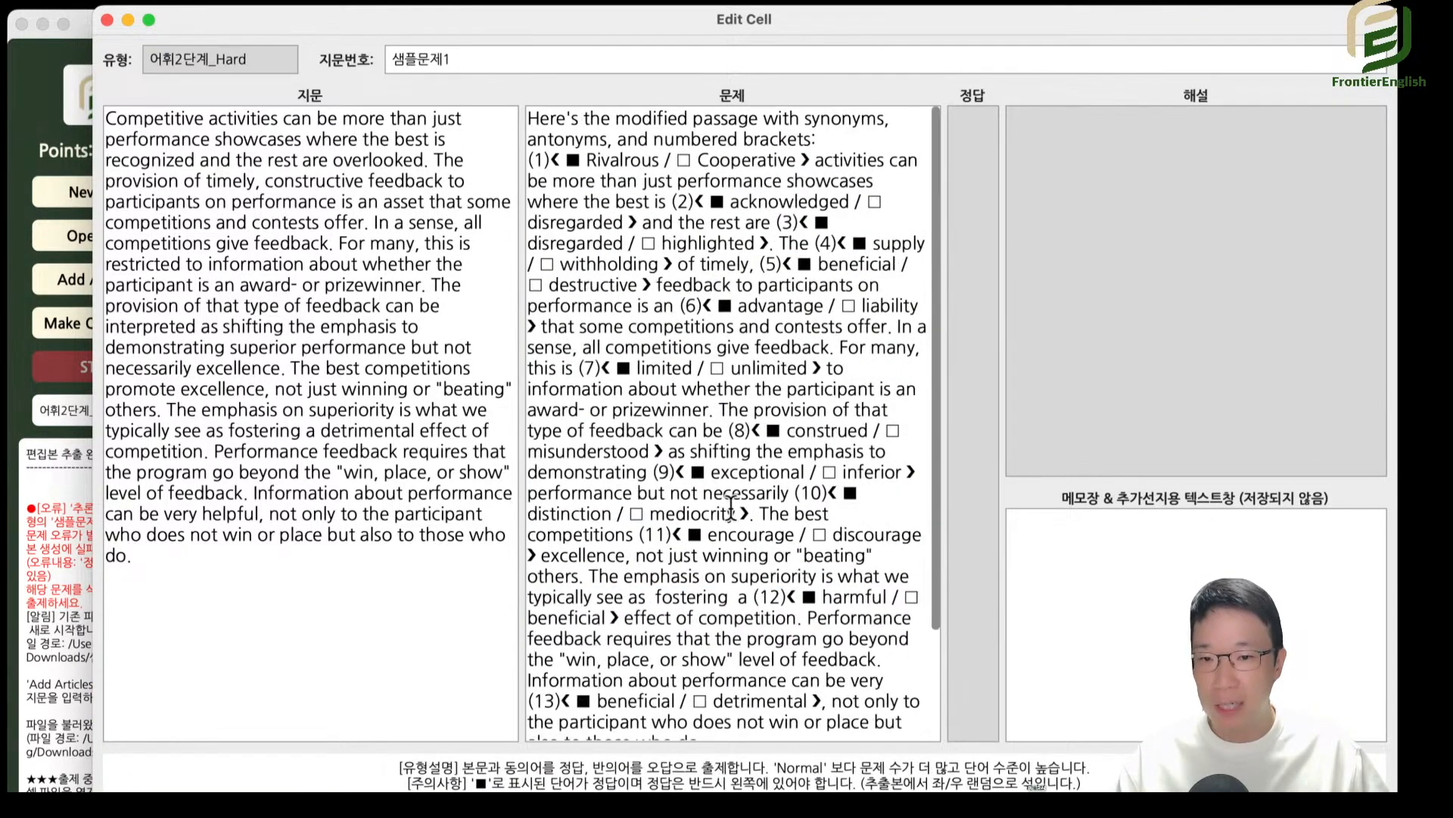
scroll(787, 464, "down", 3)
left_click_drag(693, 230, 757, 564)
left_click(742, 602)
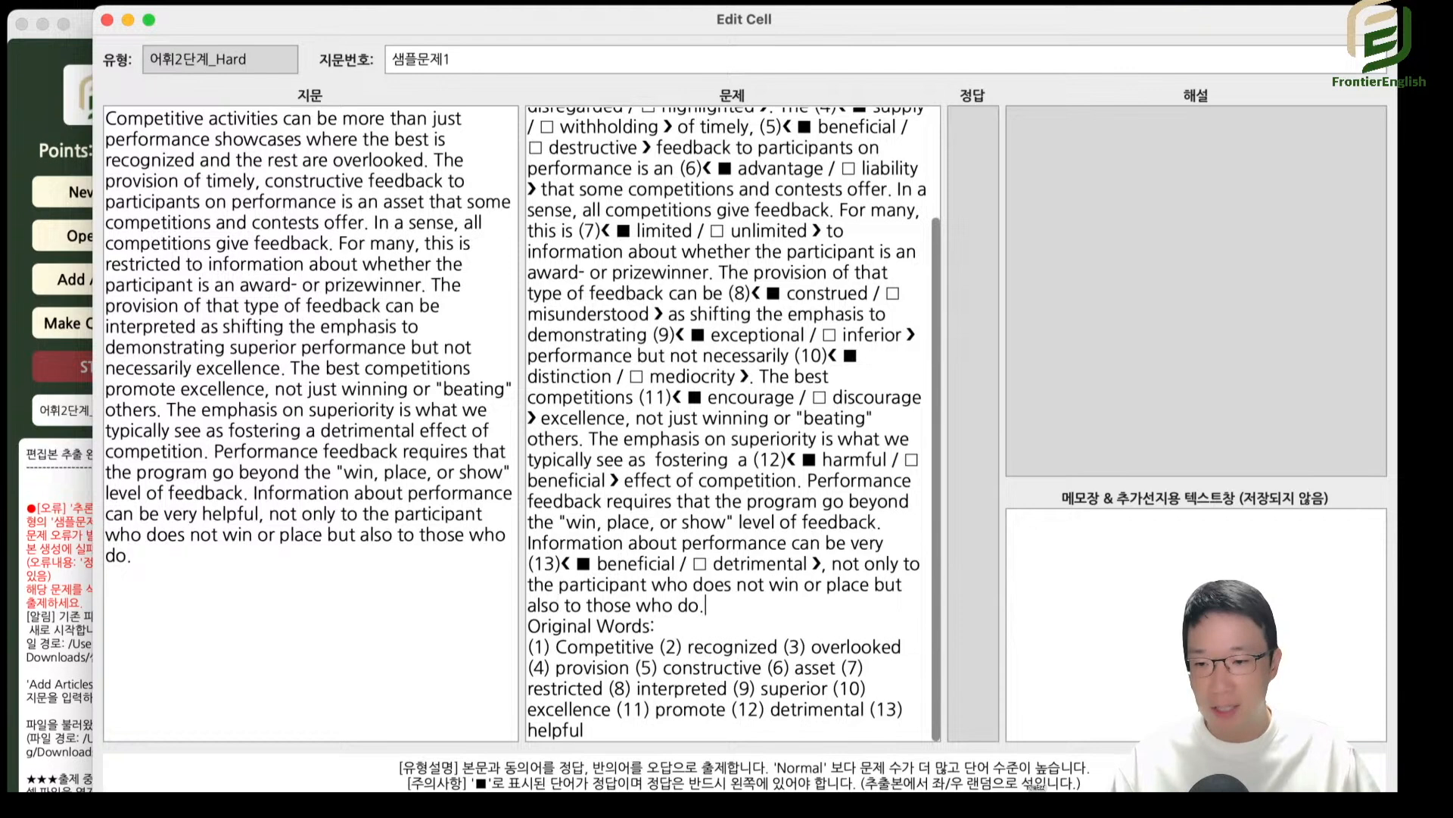
Advance through 어휘3단계_Normal to 어휘3단계_Hard and examine the question text and its multiple answers.
key("super+Right")
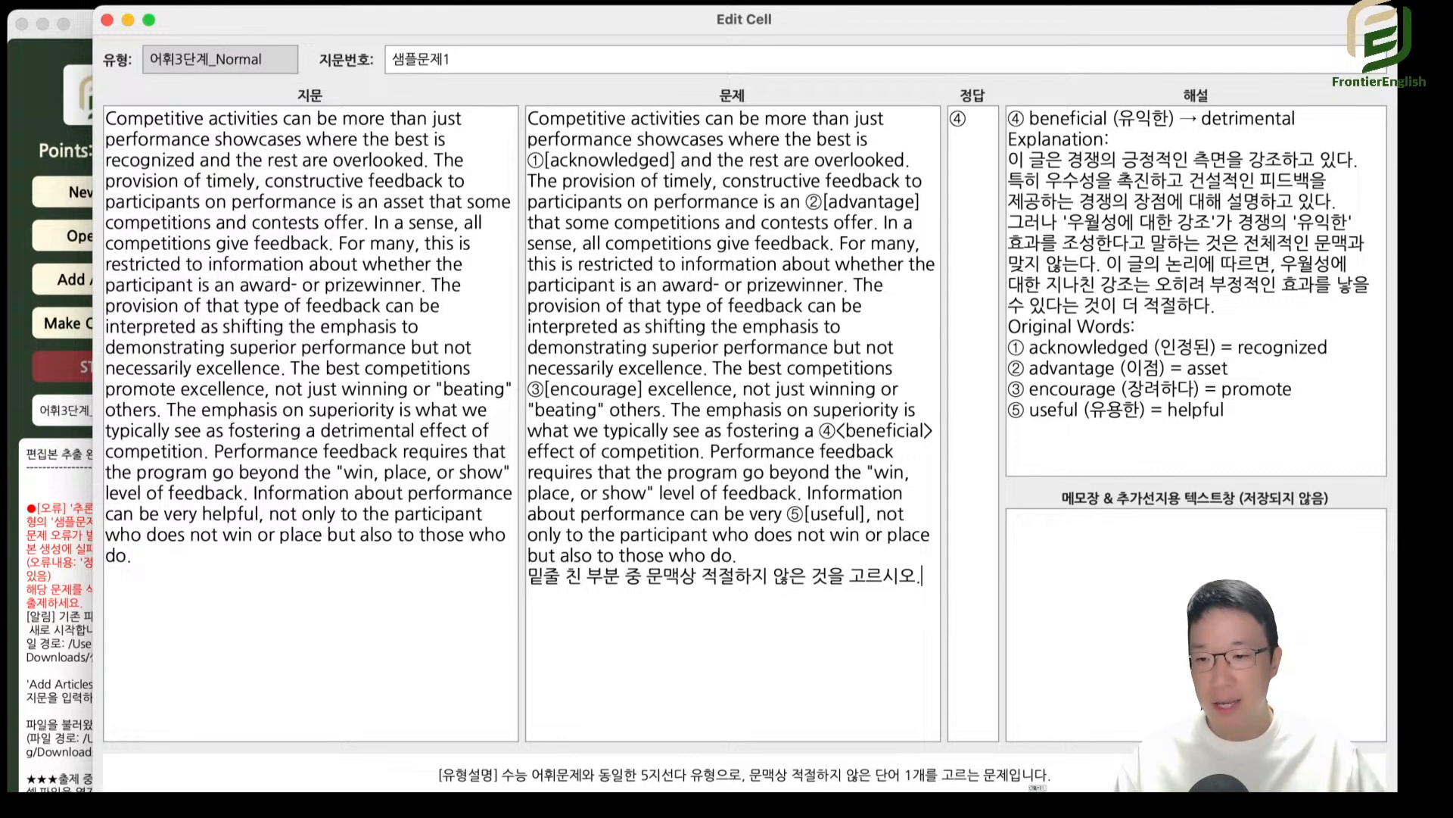
key("super+Right")
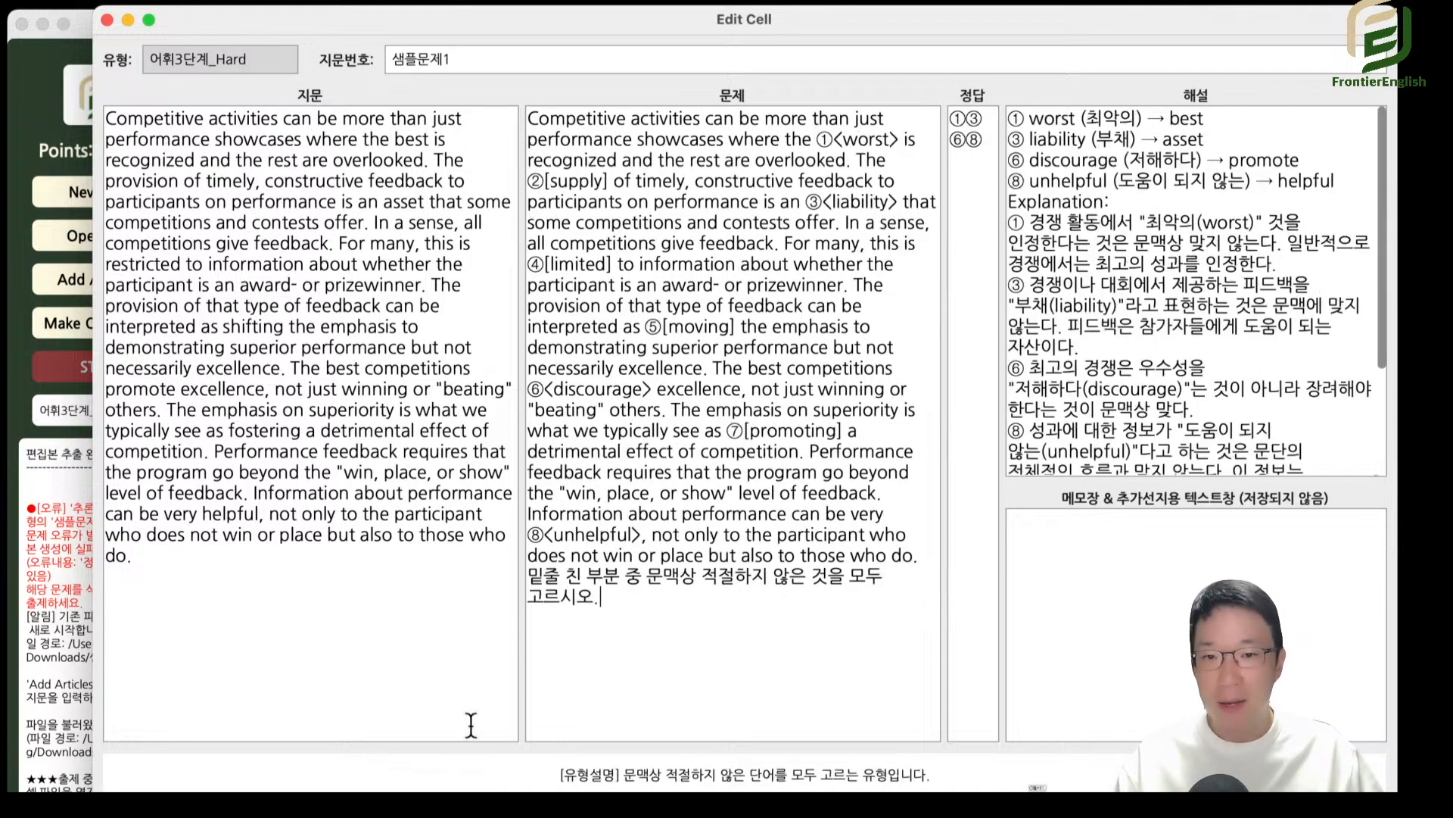
left_click_drag(789, 181, 865, 579)
left_click(747, 585)
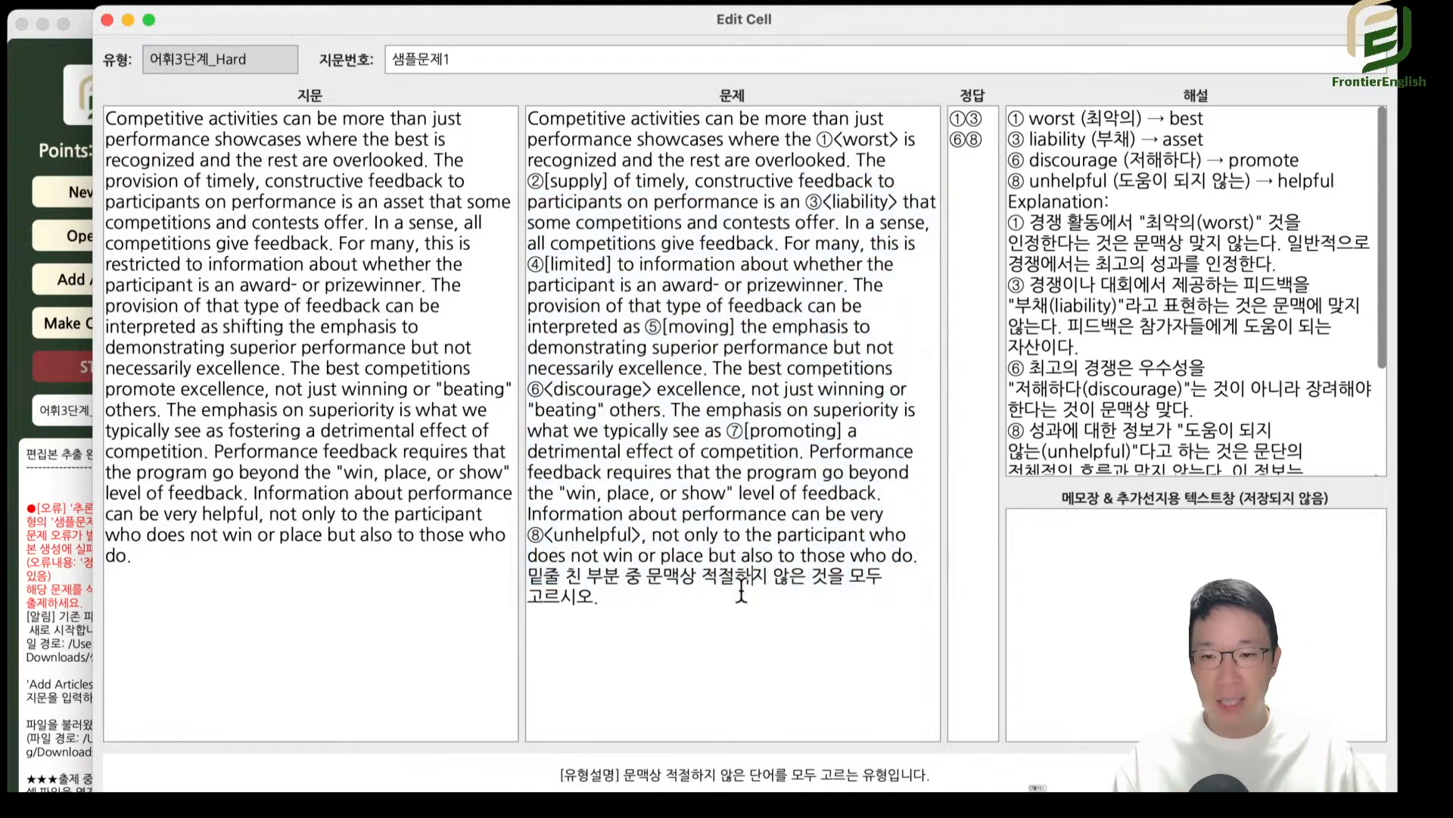
left_click_drag(951, 119, 979, 178)
left_click(842, 196)
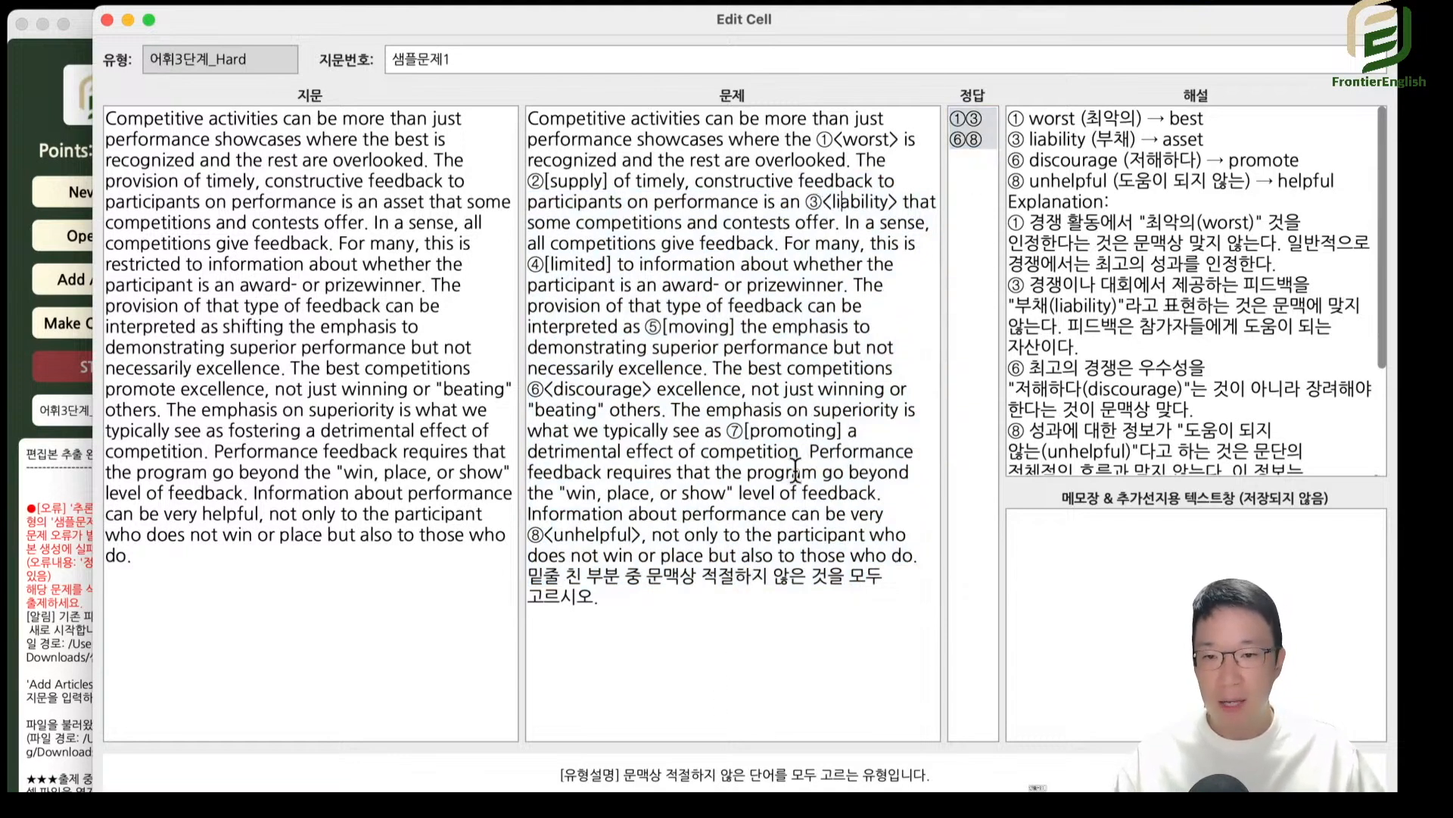
Examine how the 어휘3단계_Hard passage and instruction line relate to the 정답 and the corrections in 해설.
left_click_drag(558, 119, 819, 548)
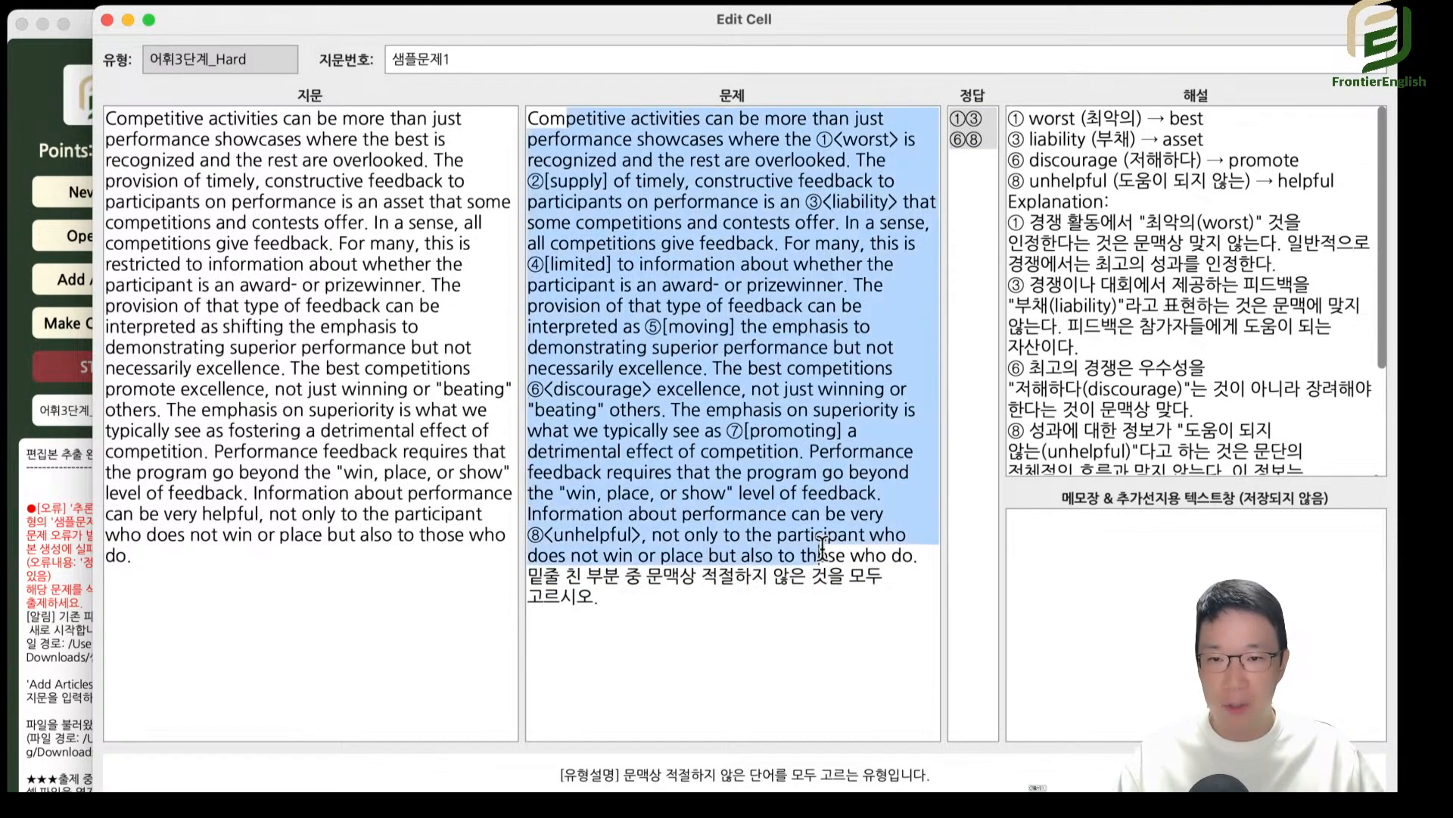
left_click(820, 548)
left_click_drag(585, 572, 744, 622)
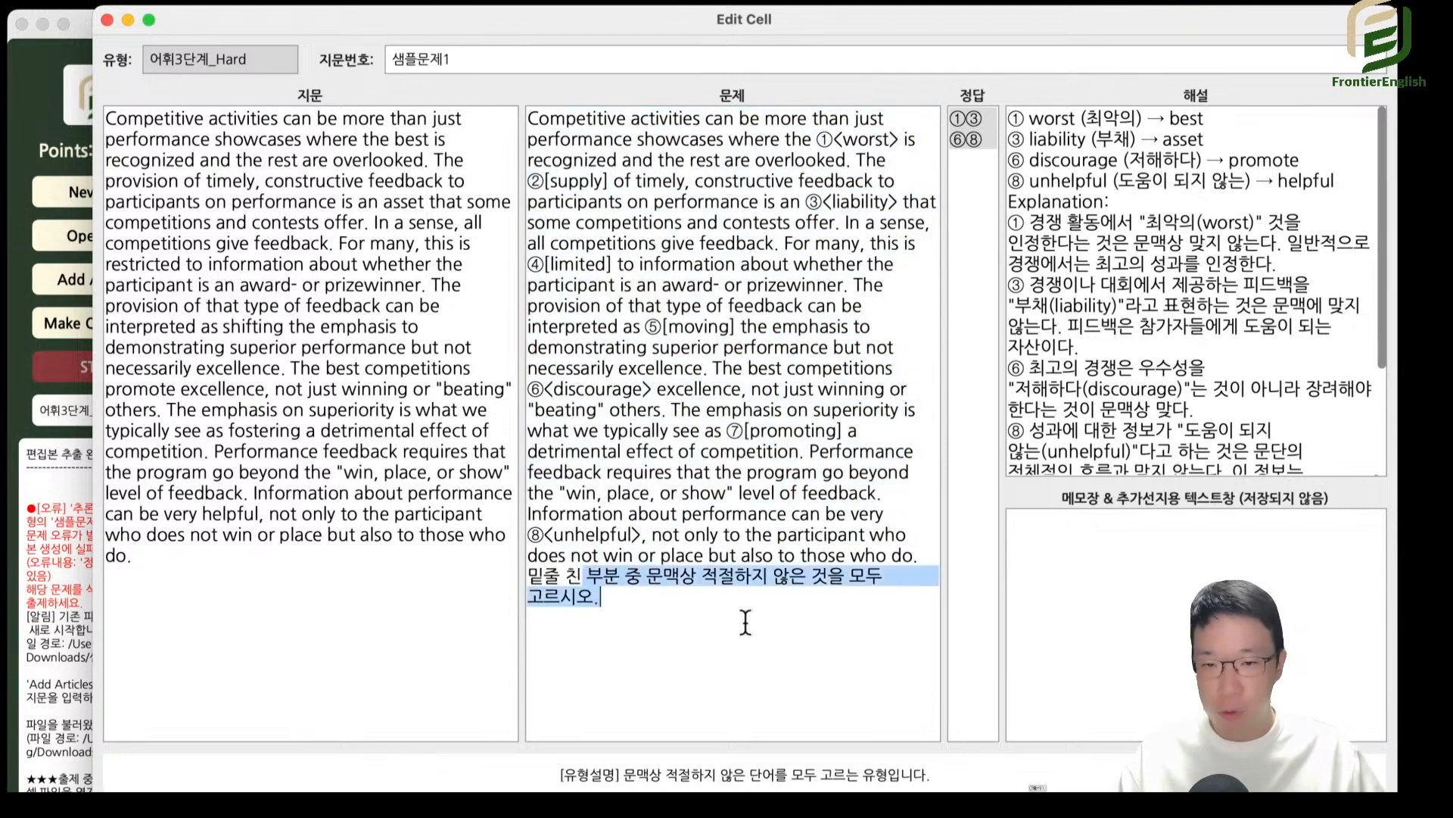
left_click(763, 614)
left_click(969, 117)
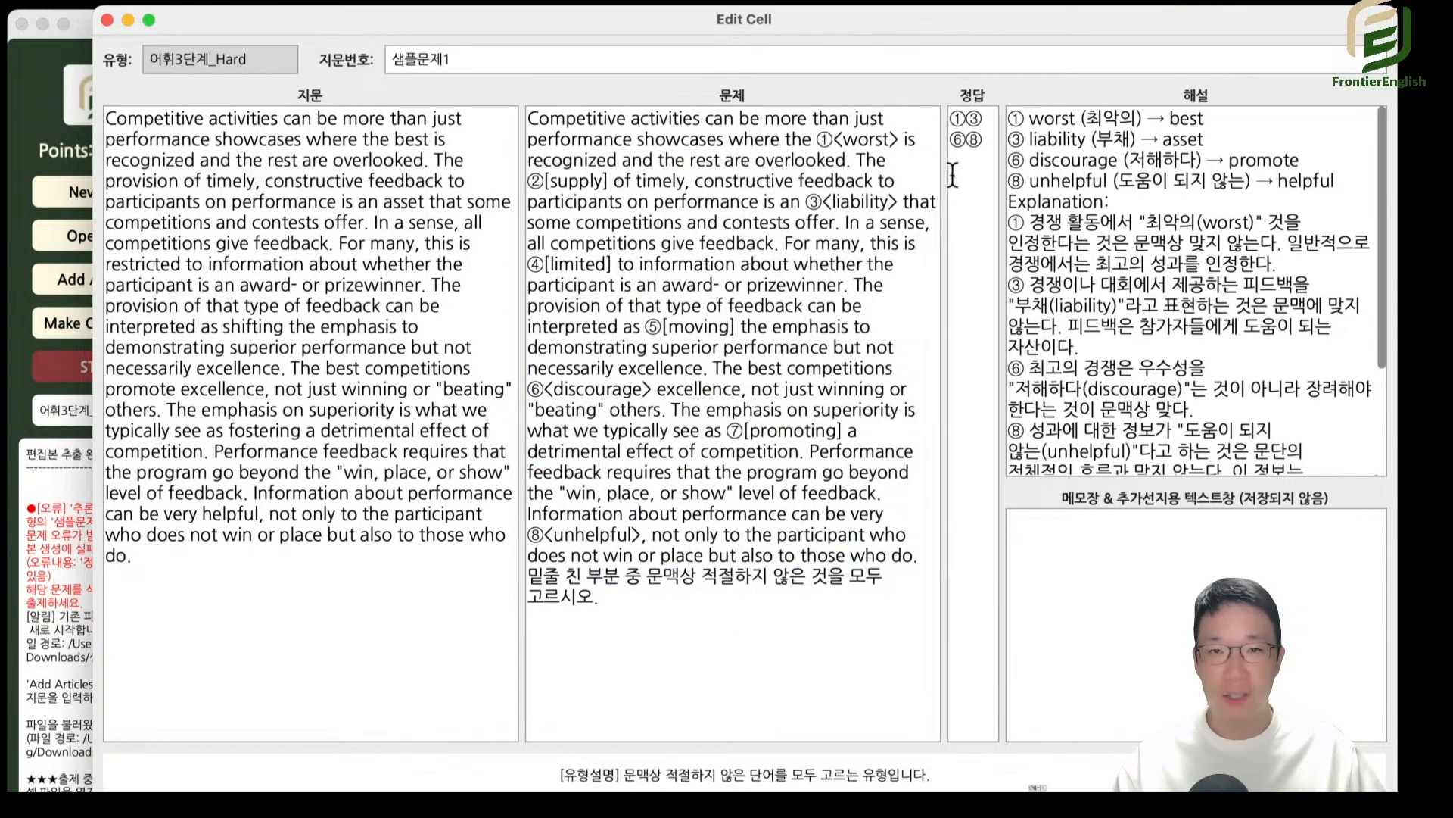
key("super+a")
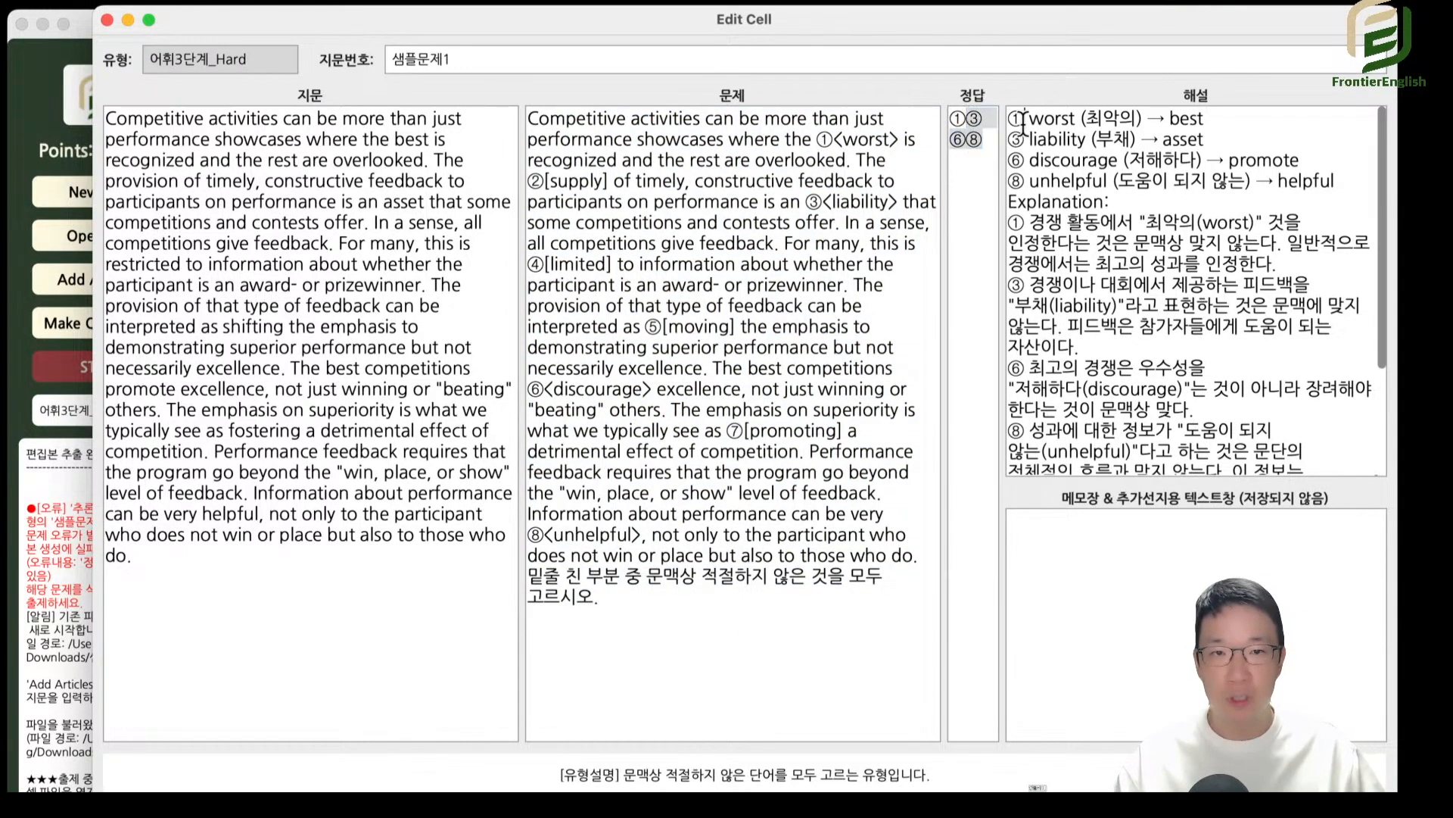
left_click_drag(1017, 118, 1190, 175)
left_click(1176, 174)
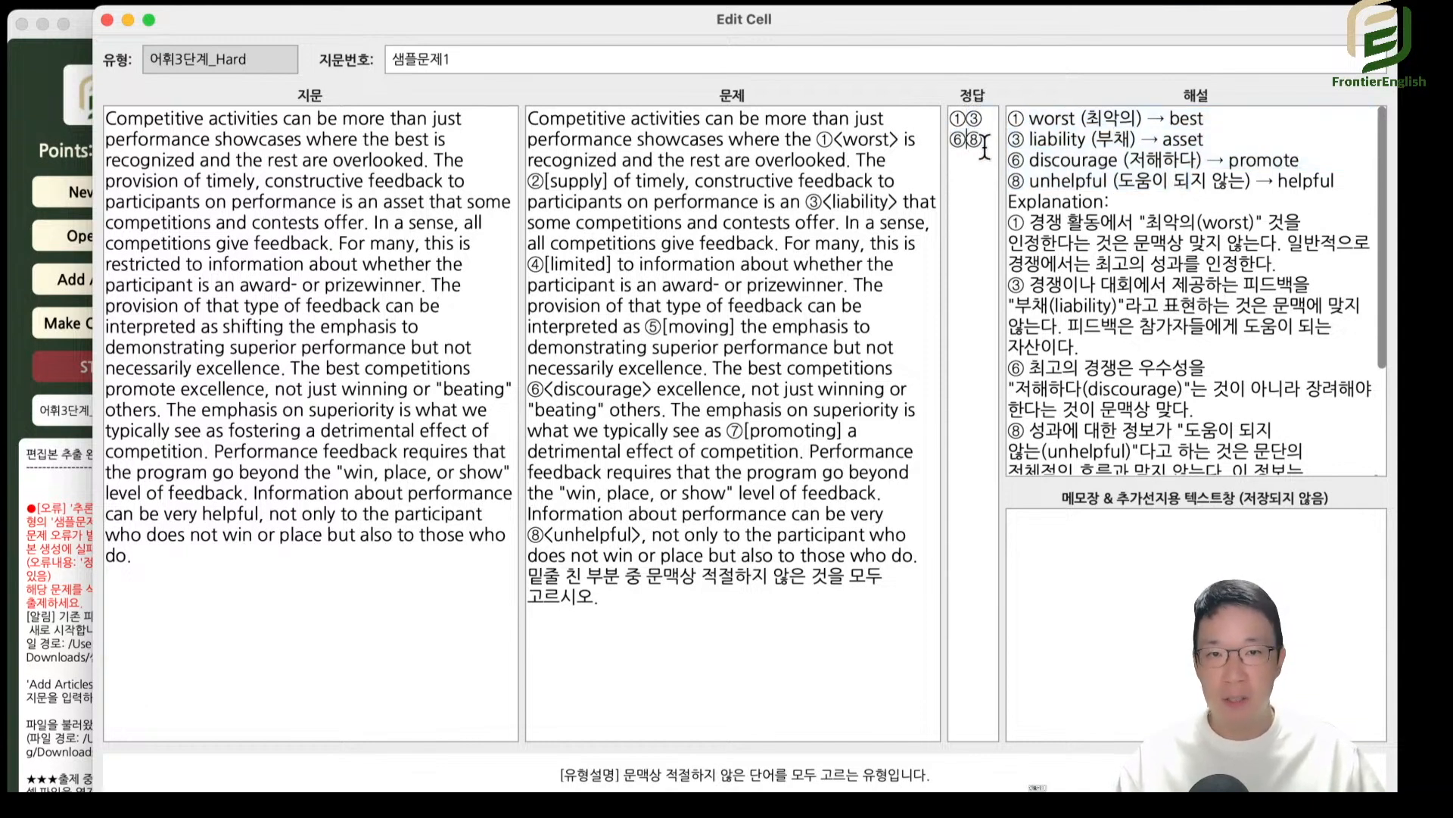
Examine the 정답 of the 어휘3단계_Hard question with the corrections and Explanation part of its 해설.
left_click_drag(984, 144, 949, 118)
left_click_drag(1077, 121, 1334, 183)
left_click(1031, 120)
left_click(1195, 204)
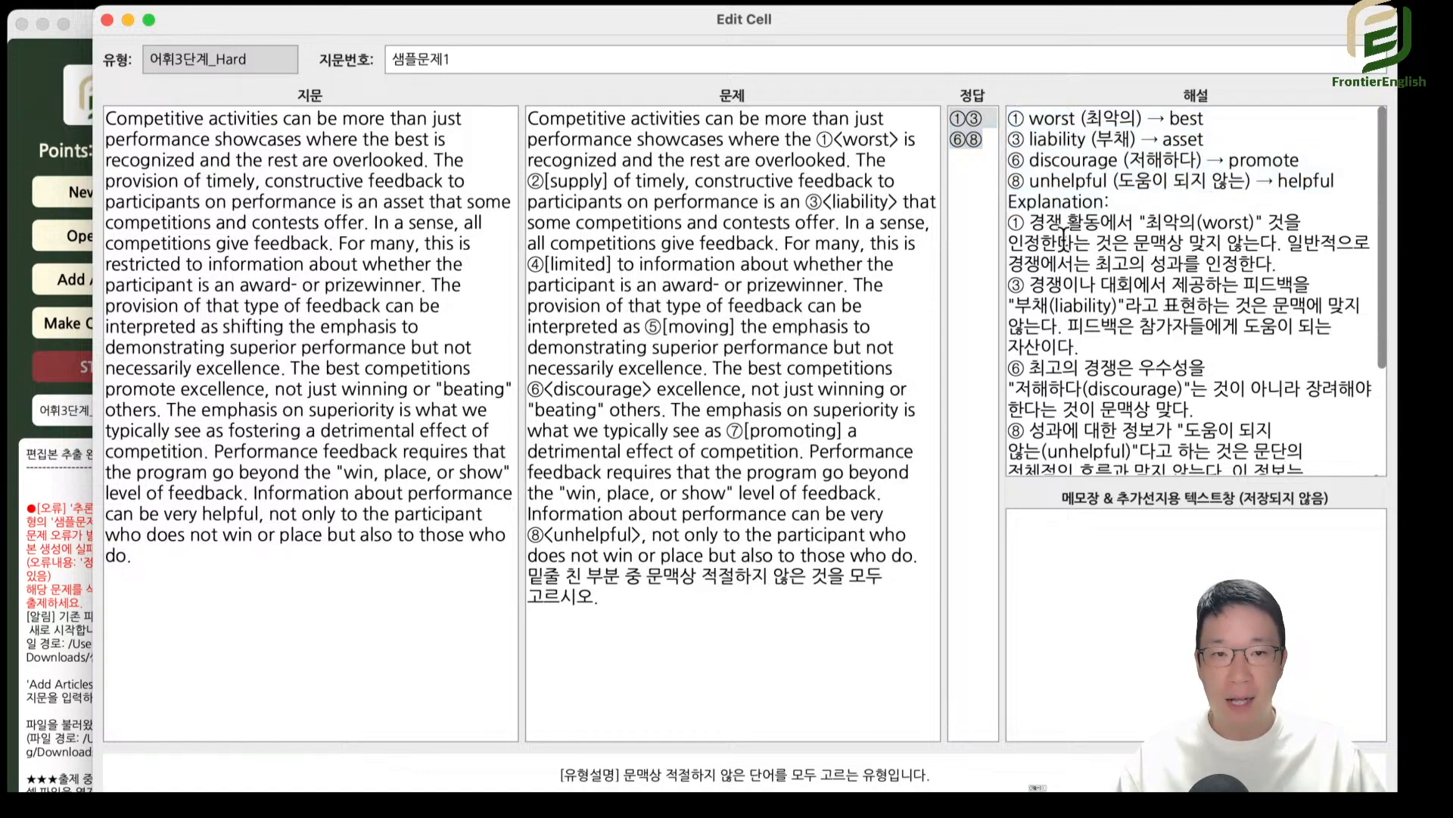
left_click_drag(1056, 224, 1178, 451)
scroll(1190, 403, "down", 3)
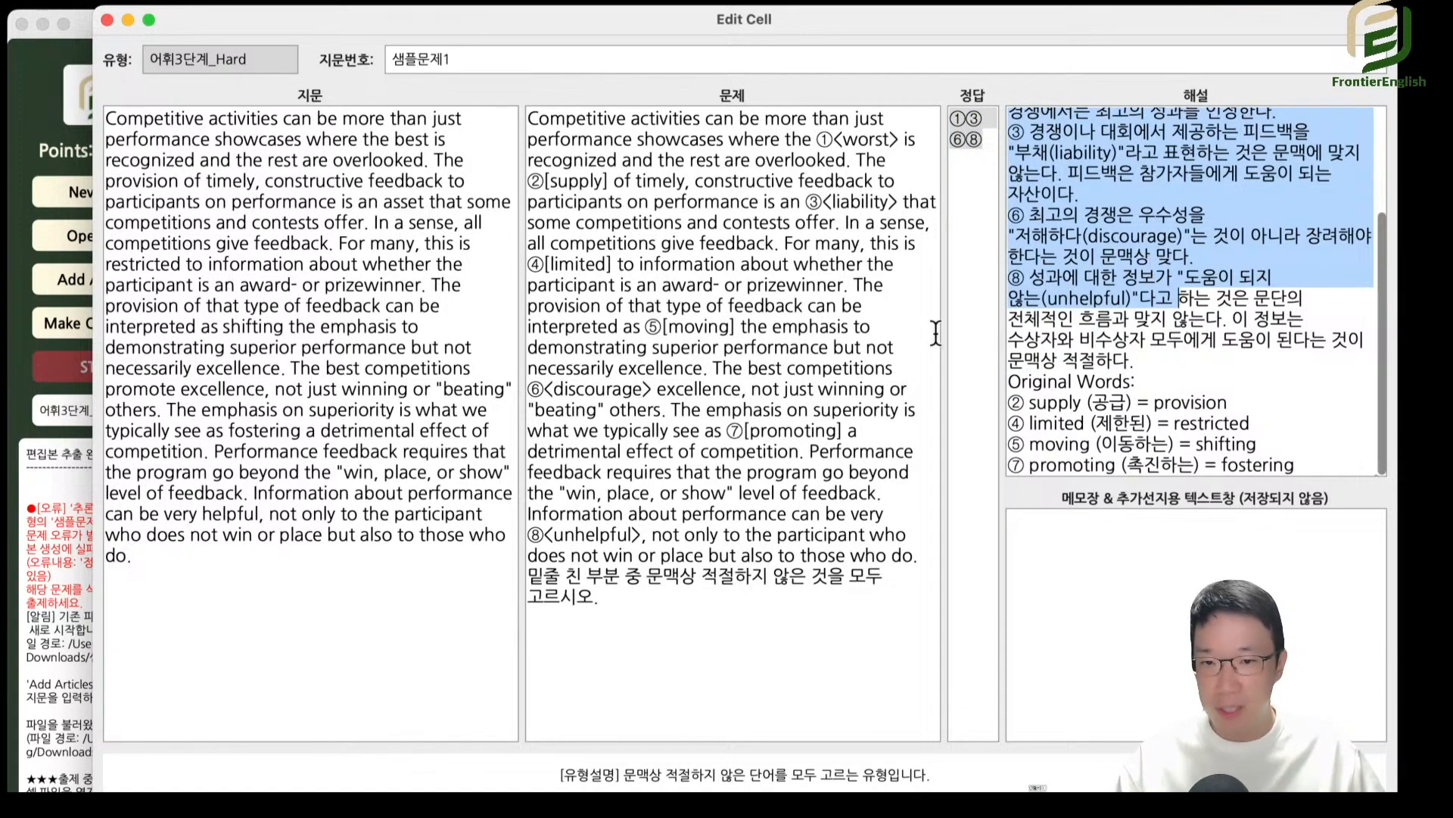
Examine the bracketed words in the 어휘3단계_Hard question alongside the Original Words list ending its 해설.
left_click(599, 203)
left_click_drag(1075, 421, 1243, 484)
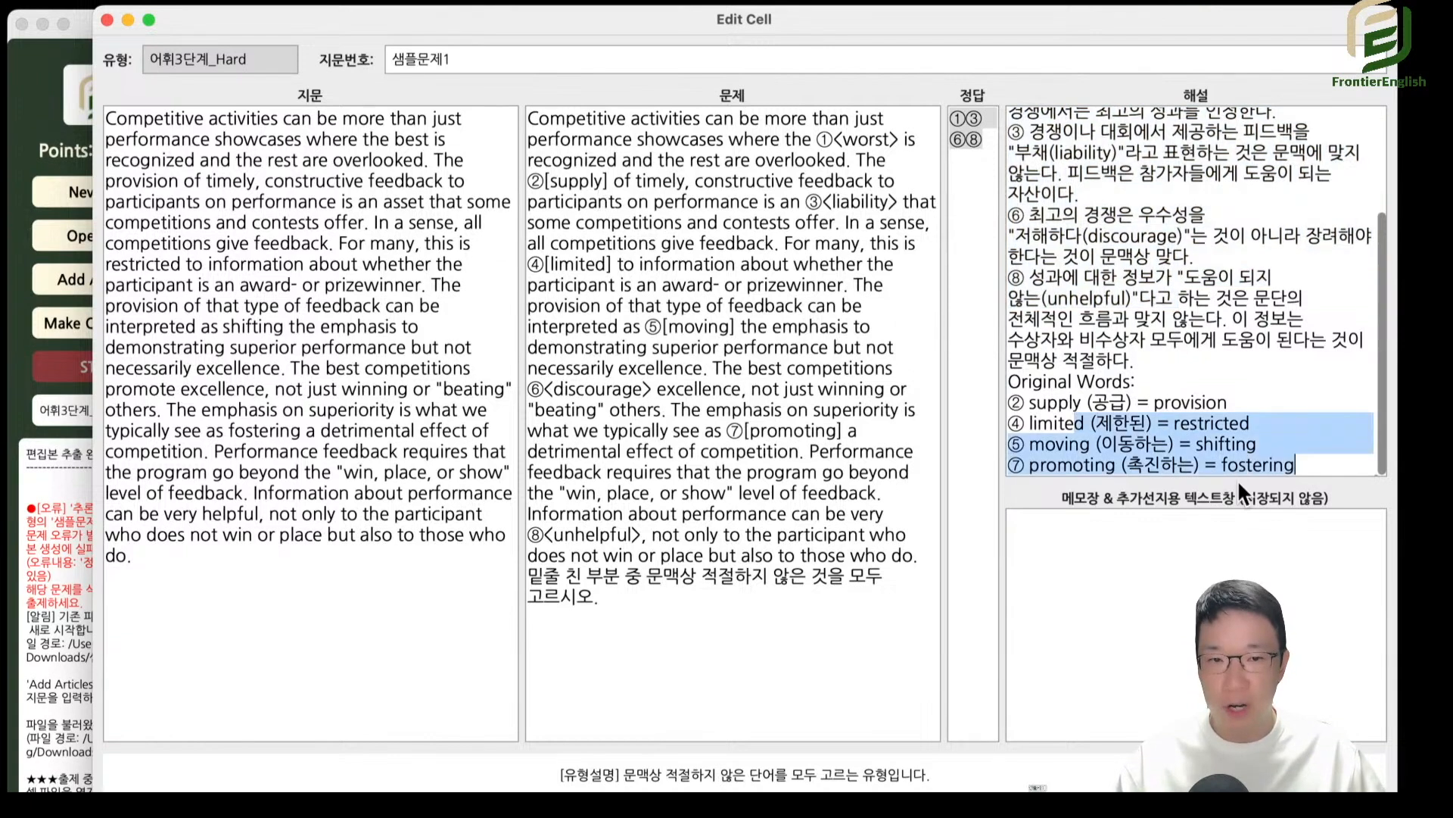
left_click(836, 306)
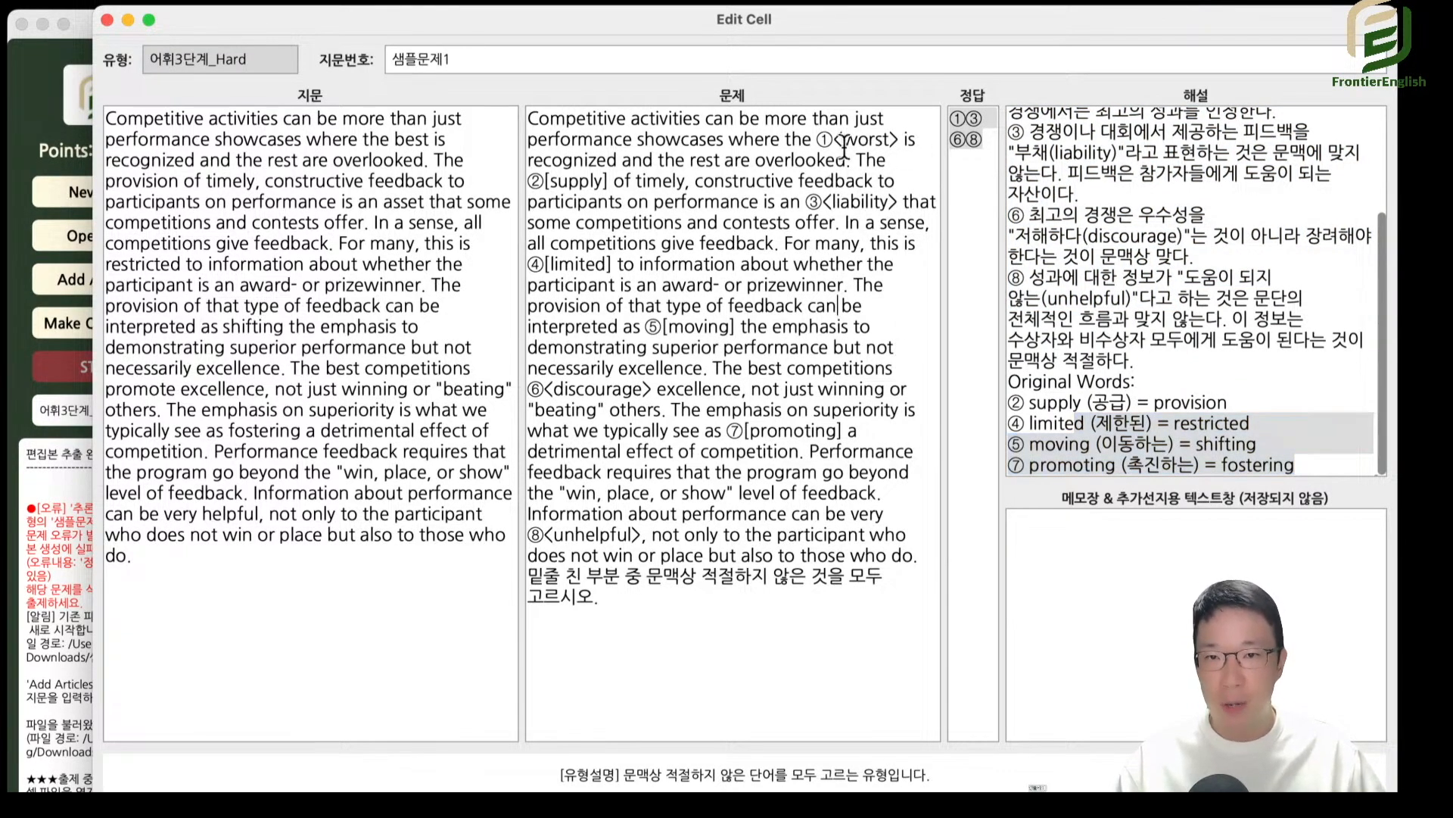
left_click_drag(553, 160, 603, 182)
left_click(592, 189)
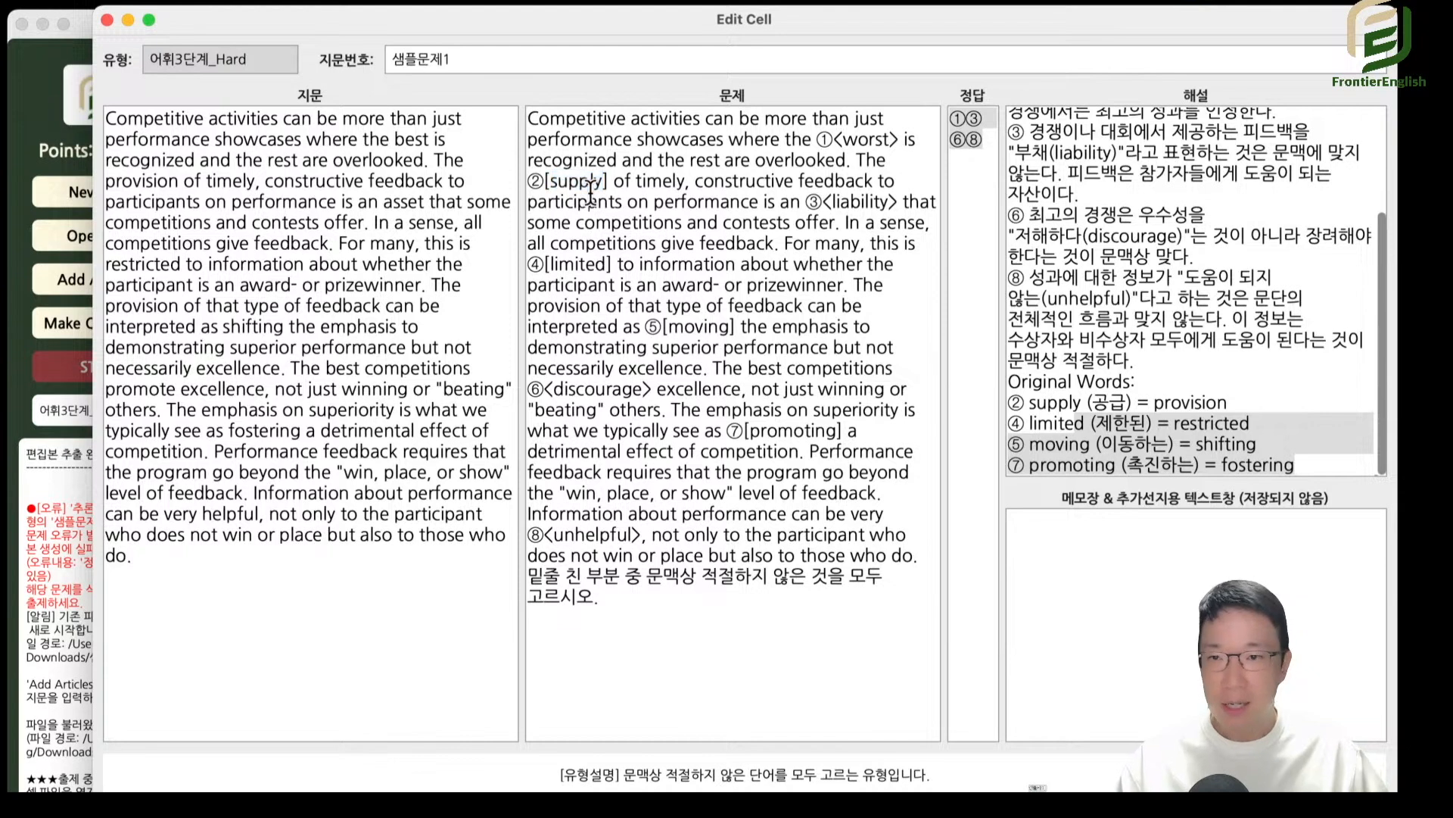
left_click(1102, 426)
left_click_drag(1038, 378, 1244, 498)
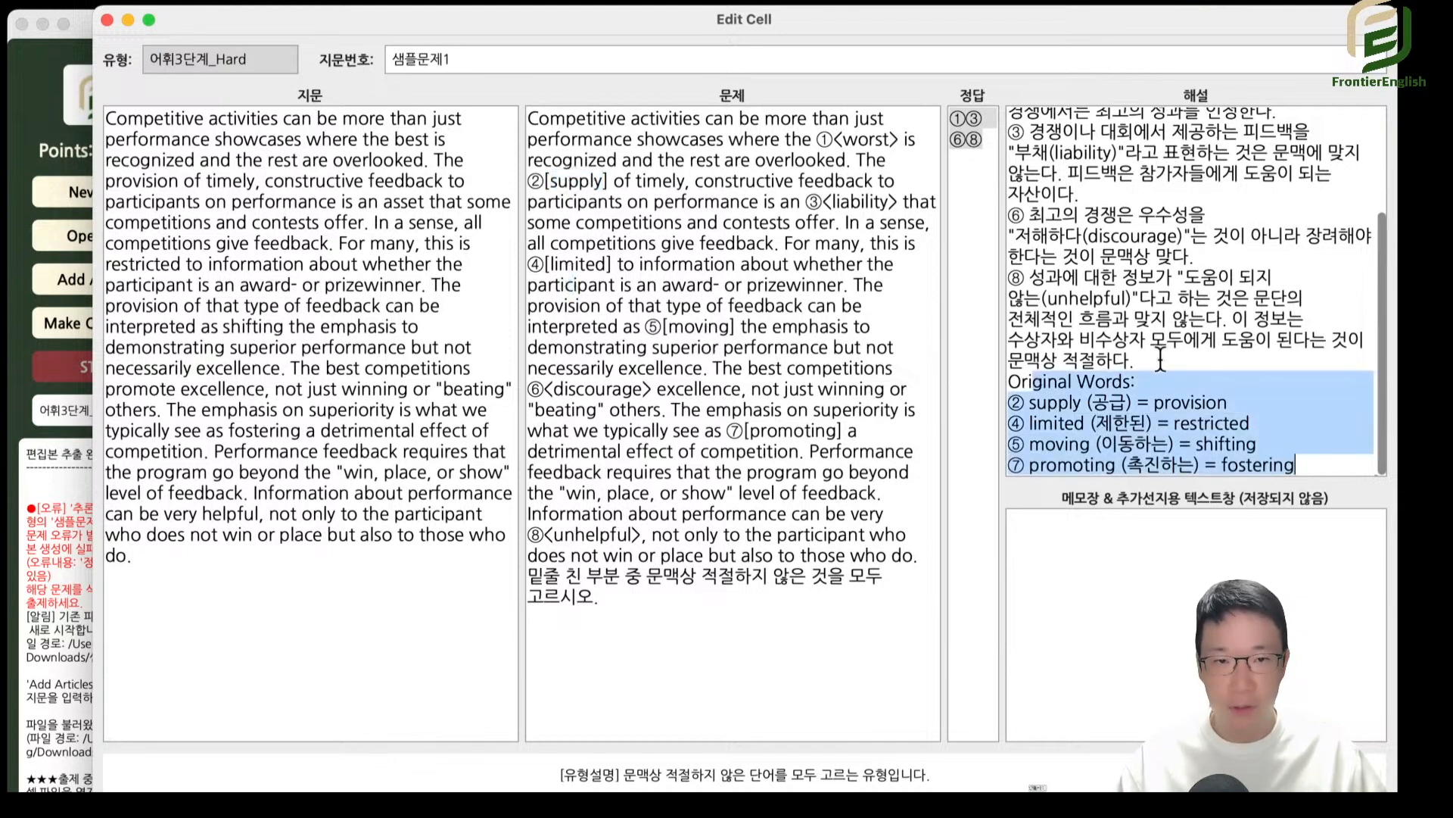
Re-examine the list of incorrect words and their corrections that opens the 어휘3단계_Hard 해설.
scroll(1160, 359, "up", 10)
left_click_drag(1036, 120, 1333, 200)
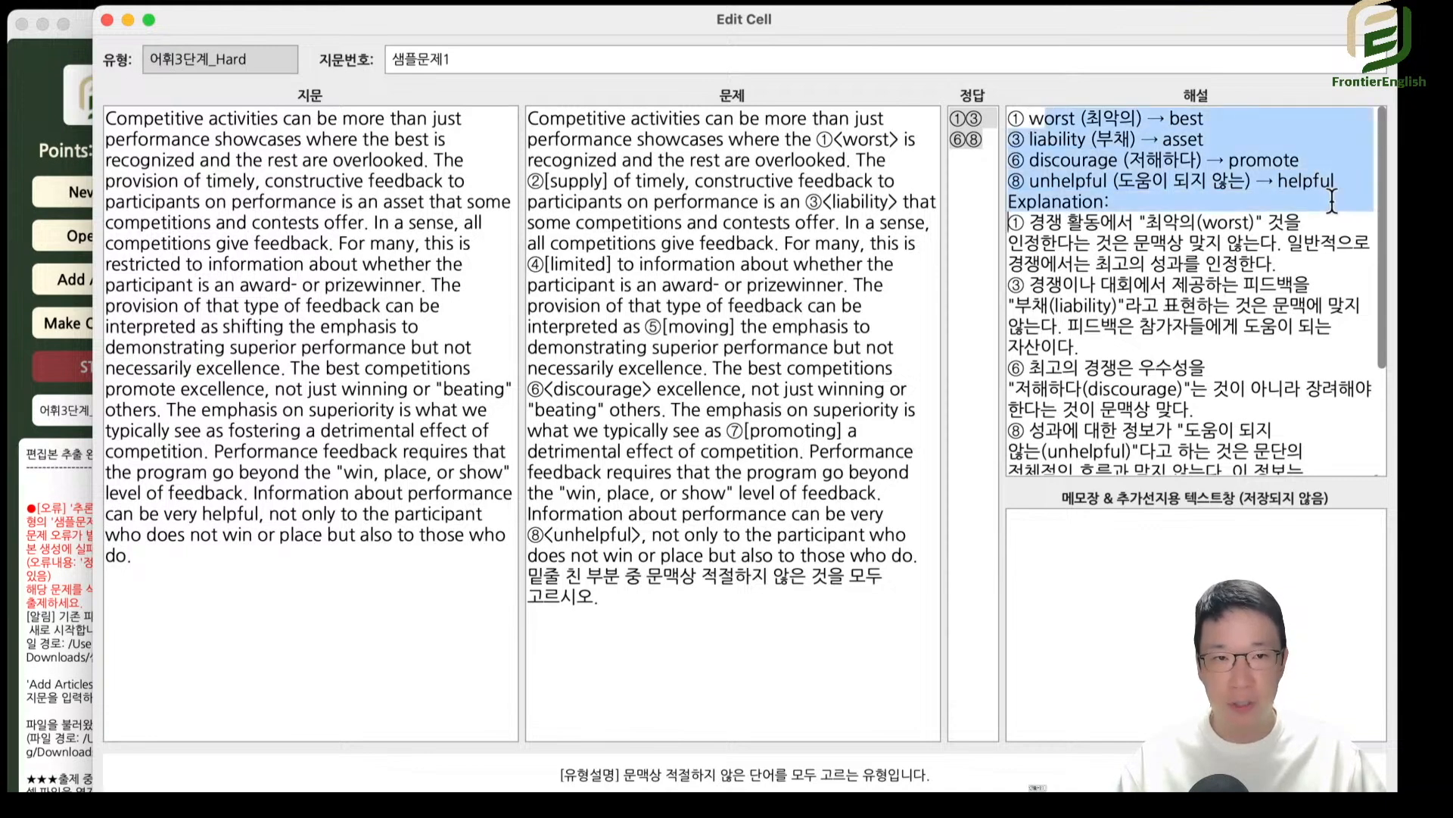
left_click(1231, 159)
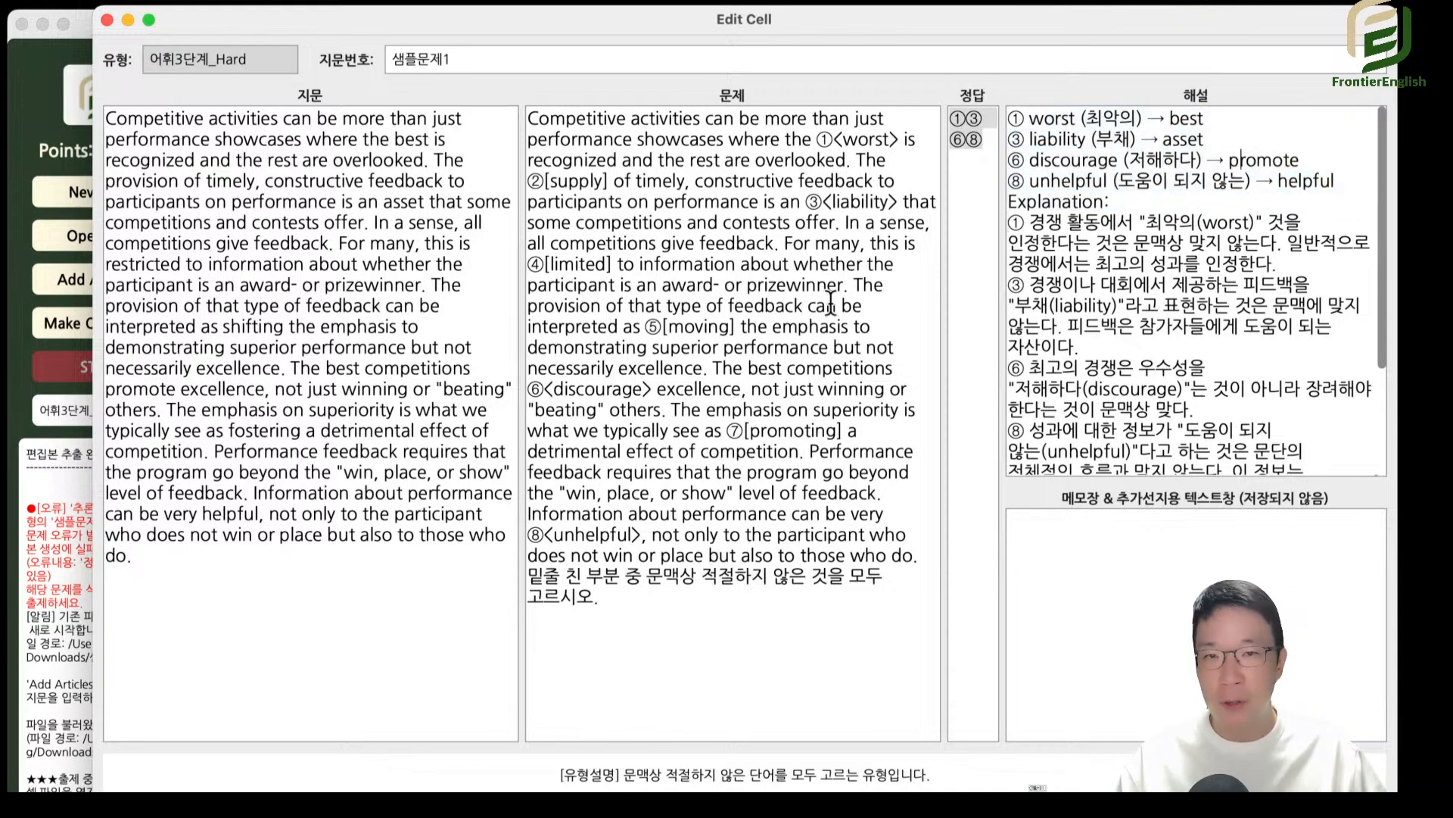
left_click_drag(1060, 139, 1170, 182)
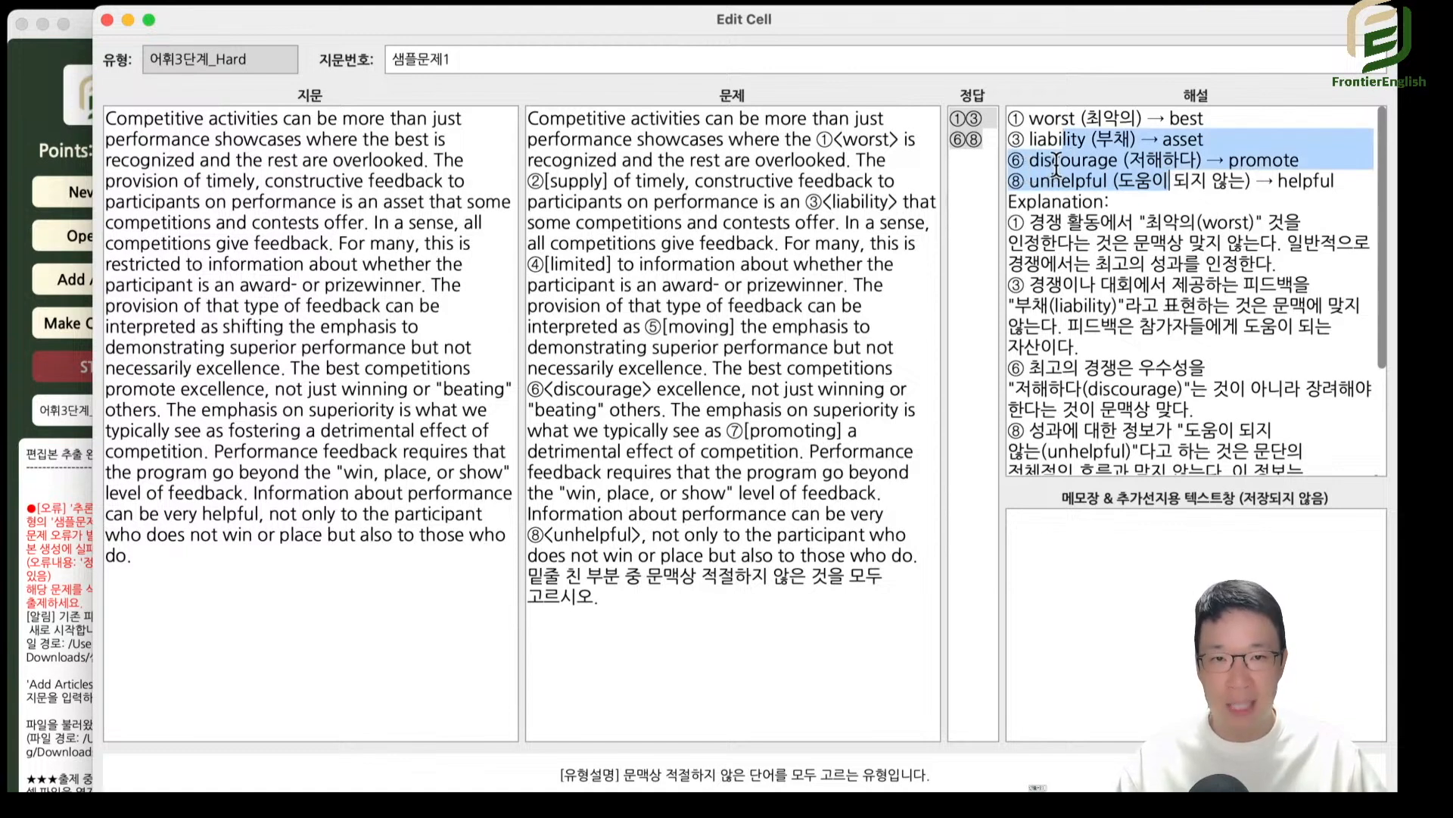
Examine the supply entry under Original Words and the bracketed word "limited" in the question, and close the cell editor.
scroll(1065, 161, "down", 5)
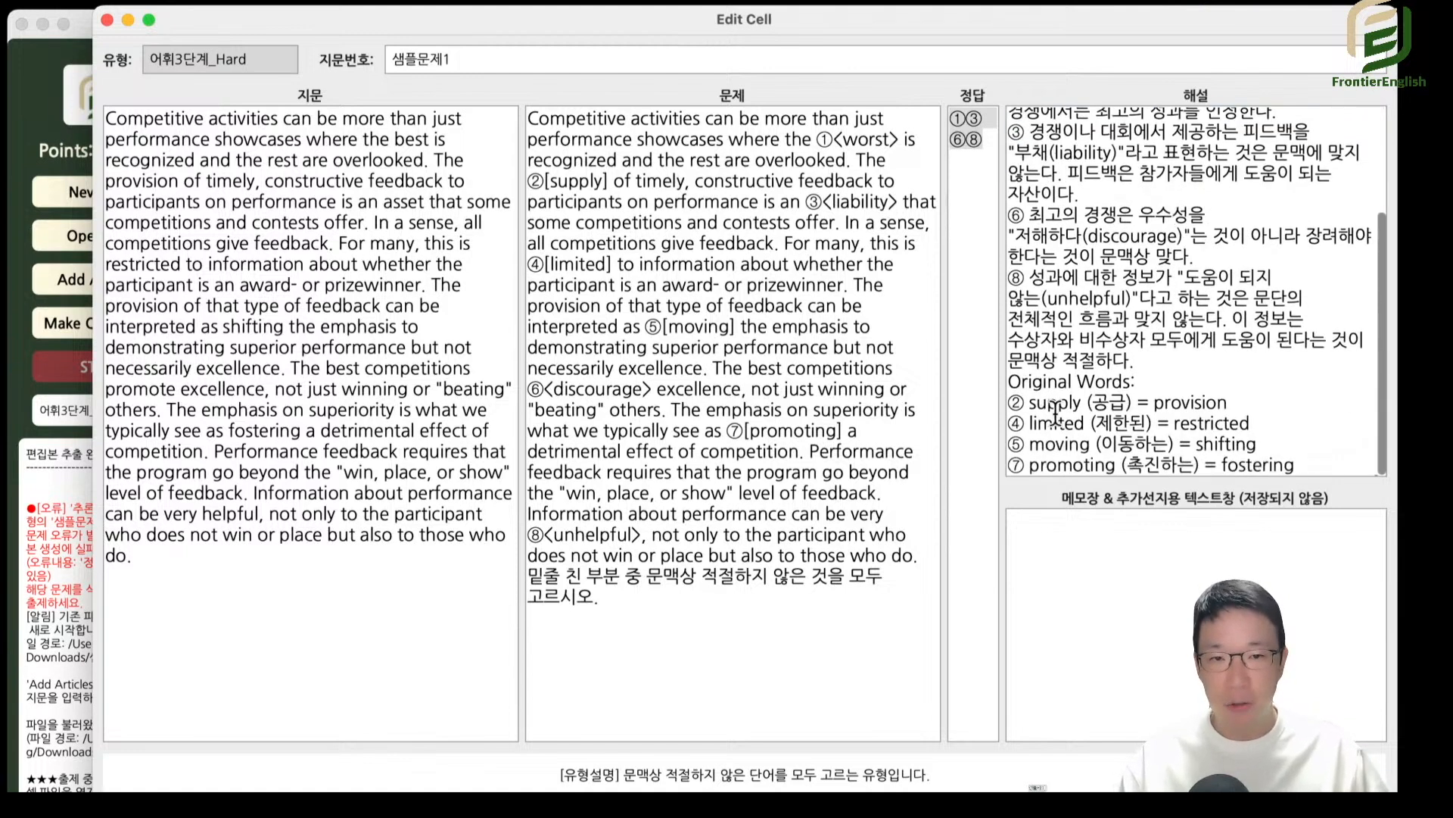
left_click_drag(1032, 408, 1249, 409)
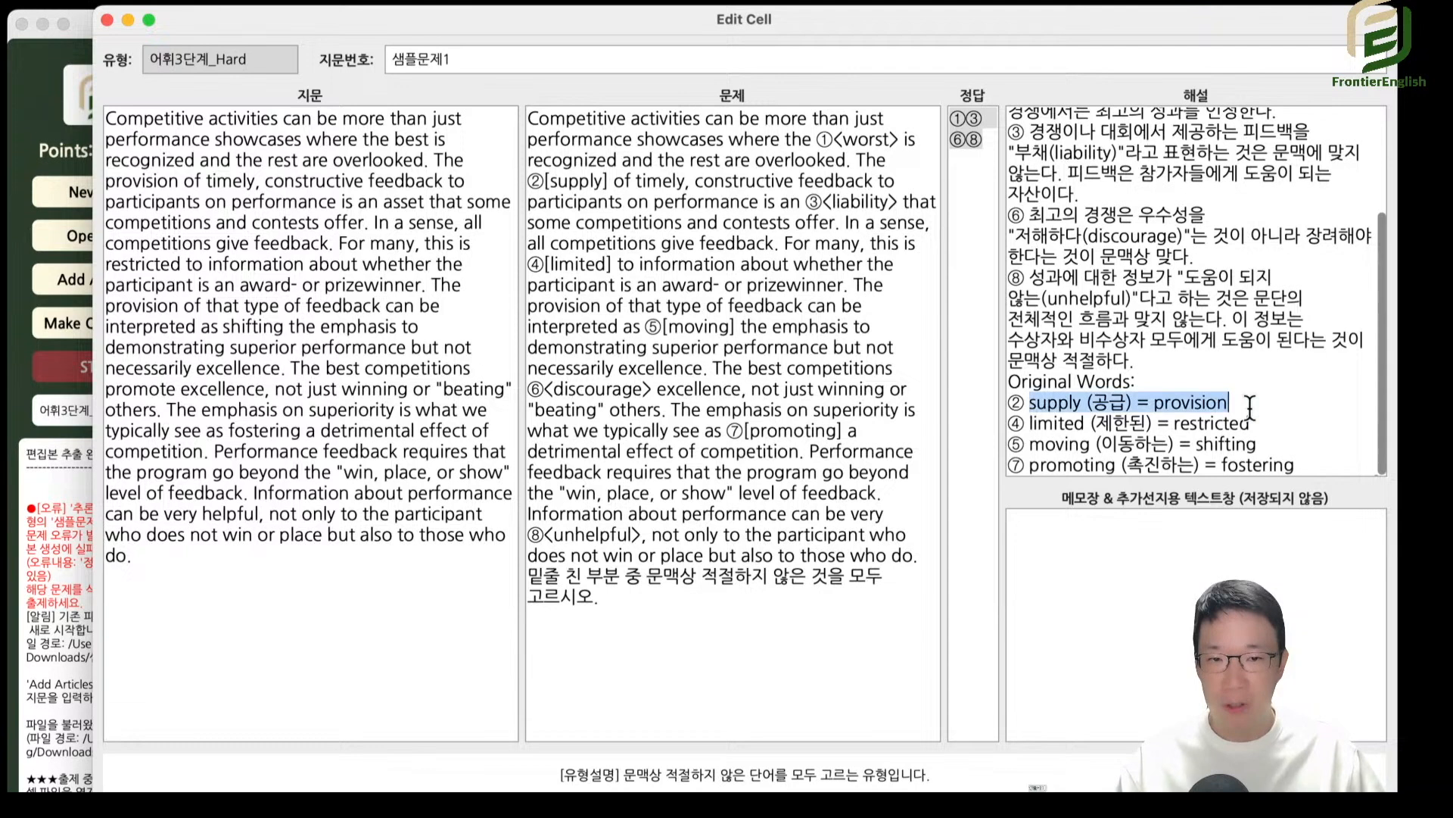
left_click(1250, 409)
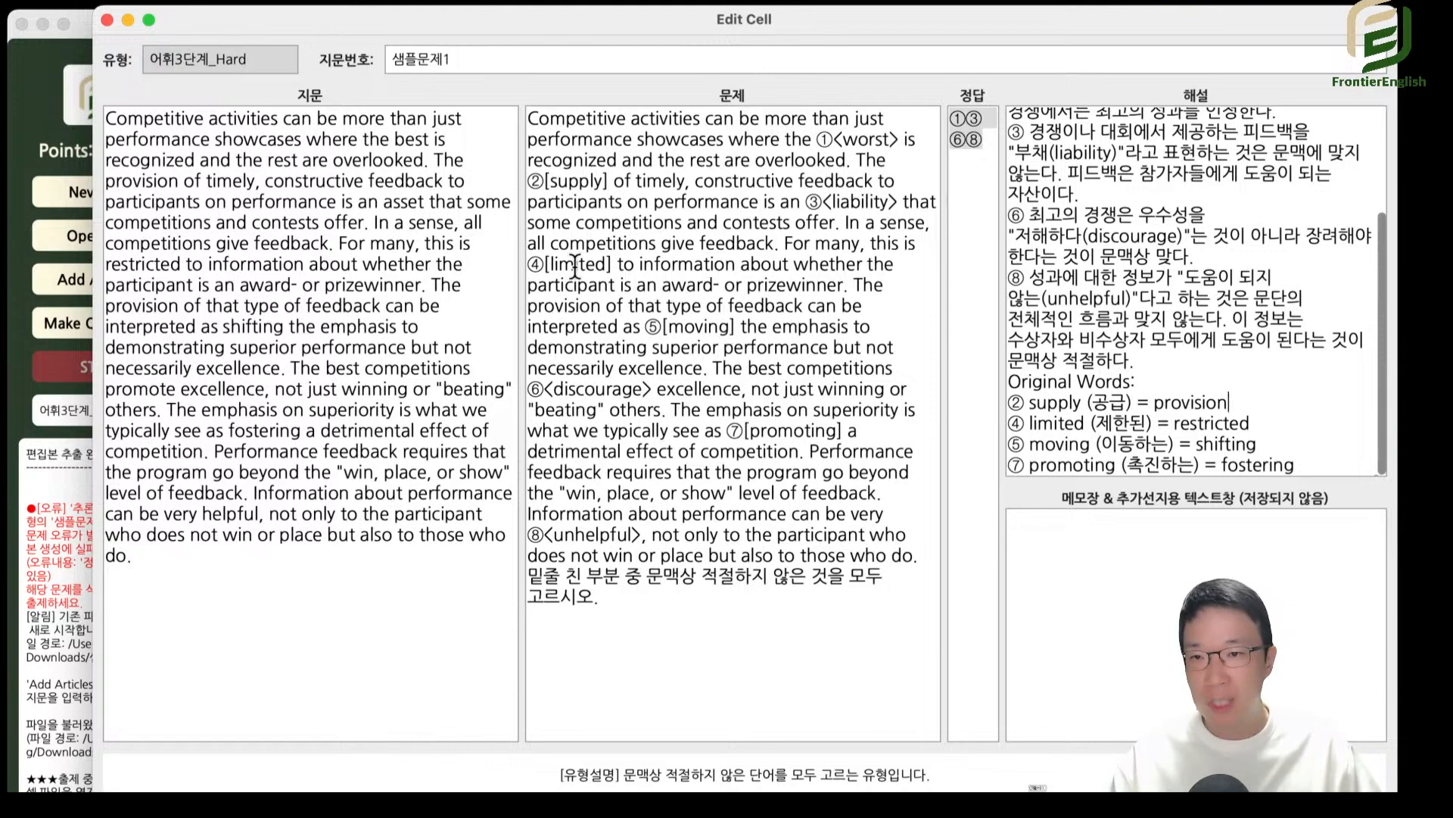
left_click_drag(574, 267, 562, 267)
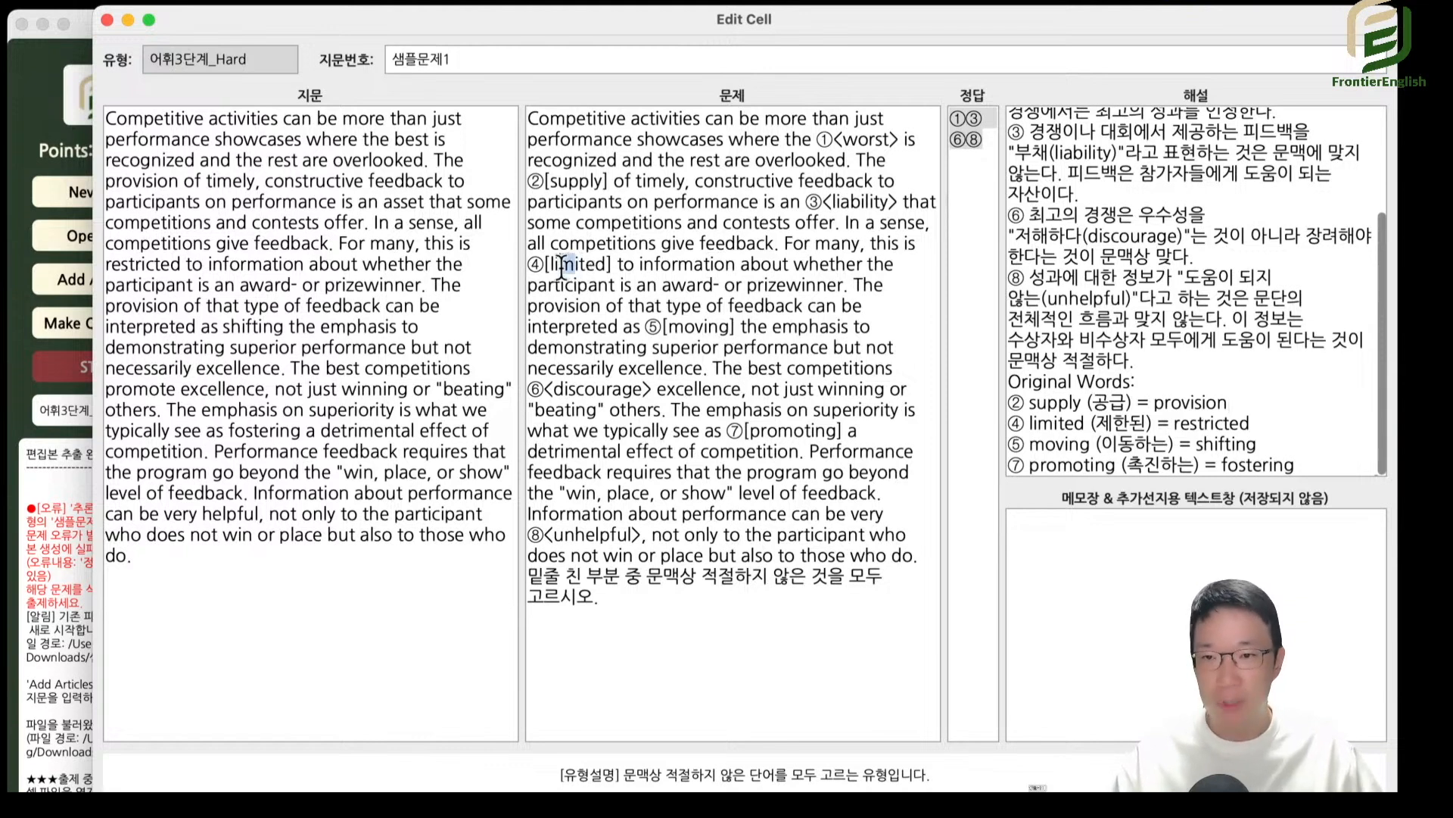
left_click(638, 285)
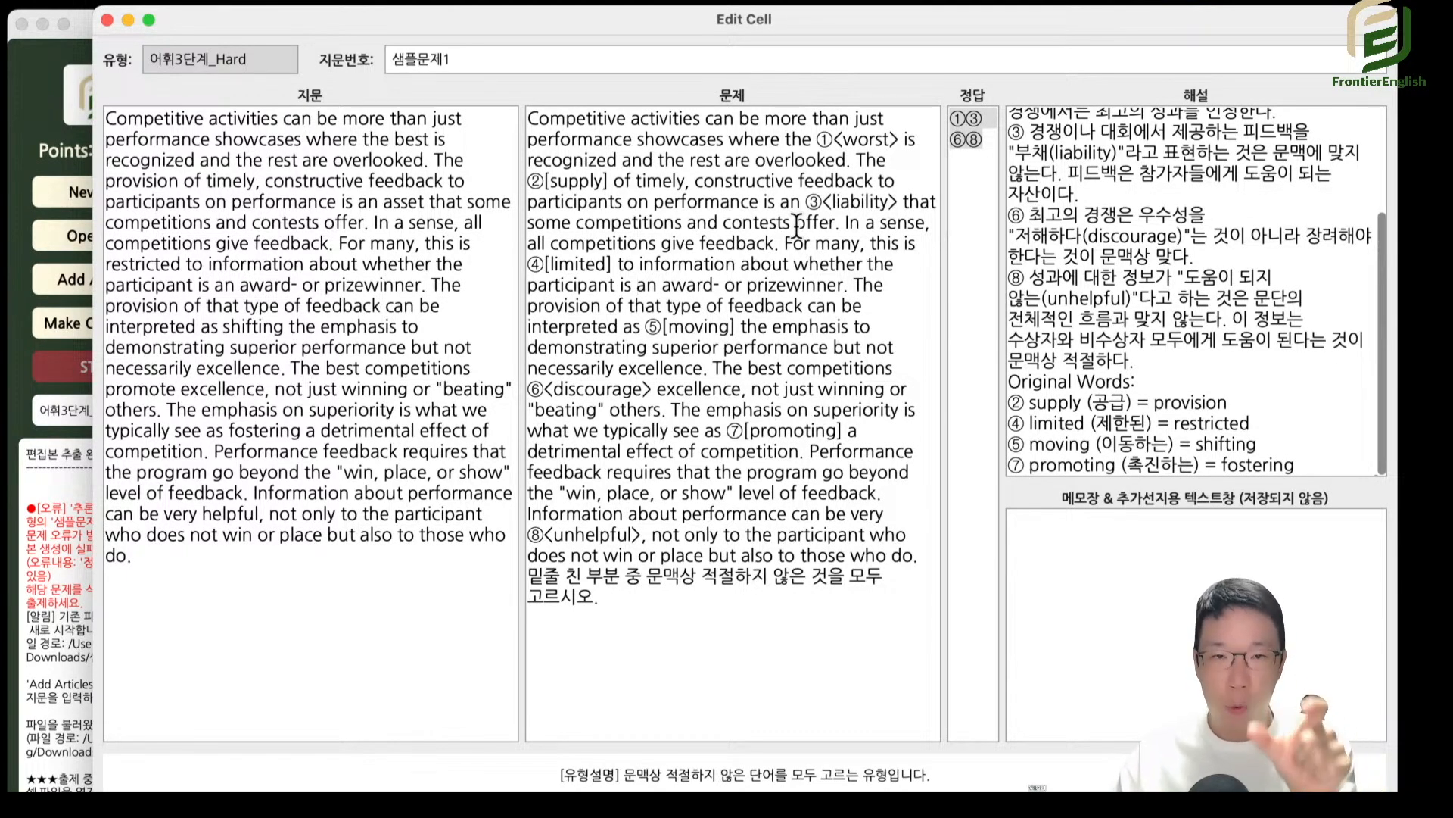
key("Escape")
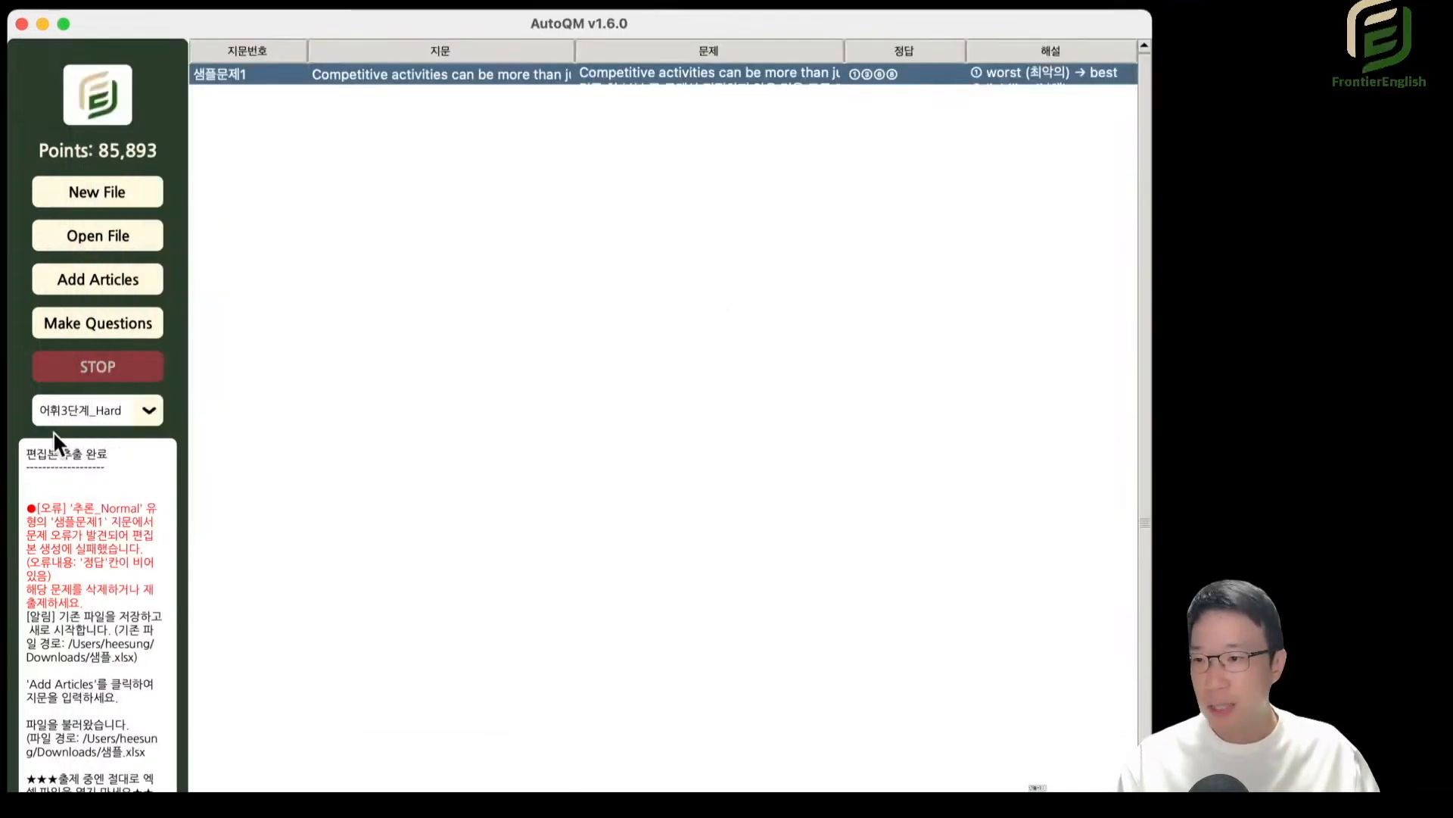
Switch to the 밑줄의미_Normal type, open its 샘플문제1 question and examine the bracketed expressions ⓐ to ⓔ.
left_click(79, 416)
left_click(153, 672)
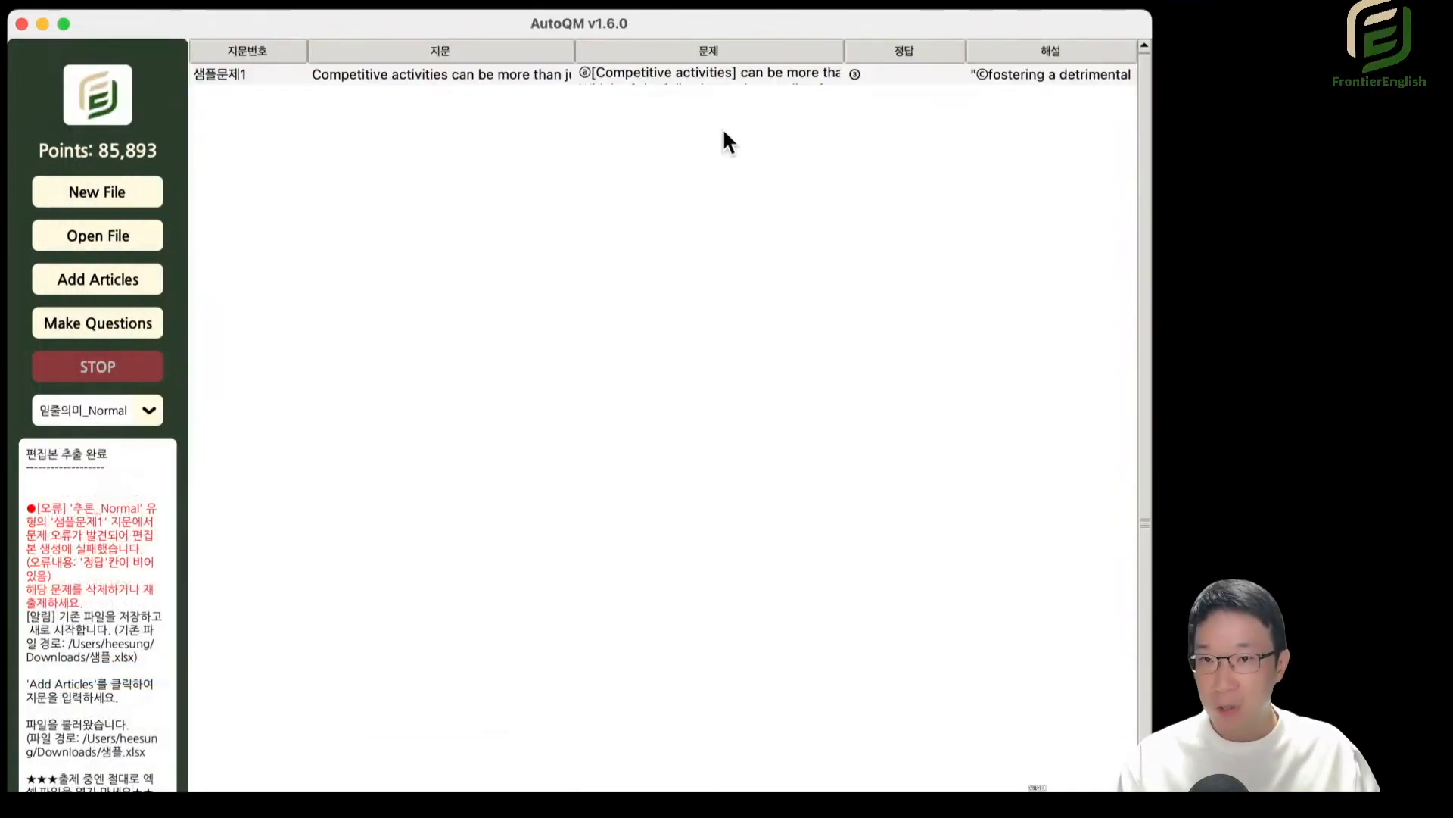
double_click(671, 74)
left_click_drag(759, 113, 903, 130)
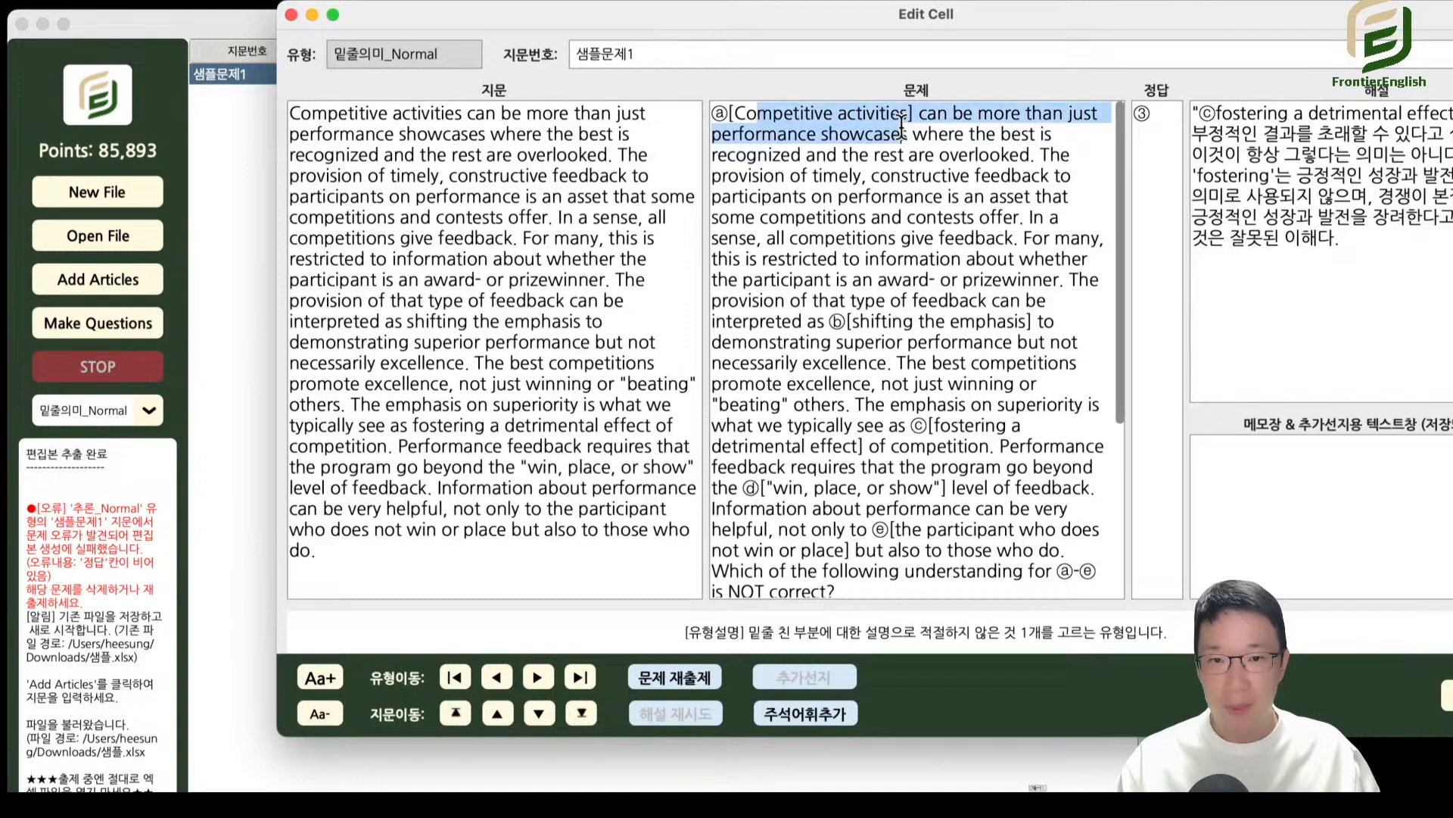
left_click_drag(870, 322, 993, 341)
left_click_drag(945, 409, 1010, 427)
left_click_drag(898, 487, 1060, 551)
Examine the five answer choices and the passage of the 밑줄의미_Normal question, and close the cell editor.
scroll(976, 450, "down", 8)
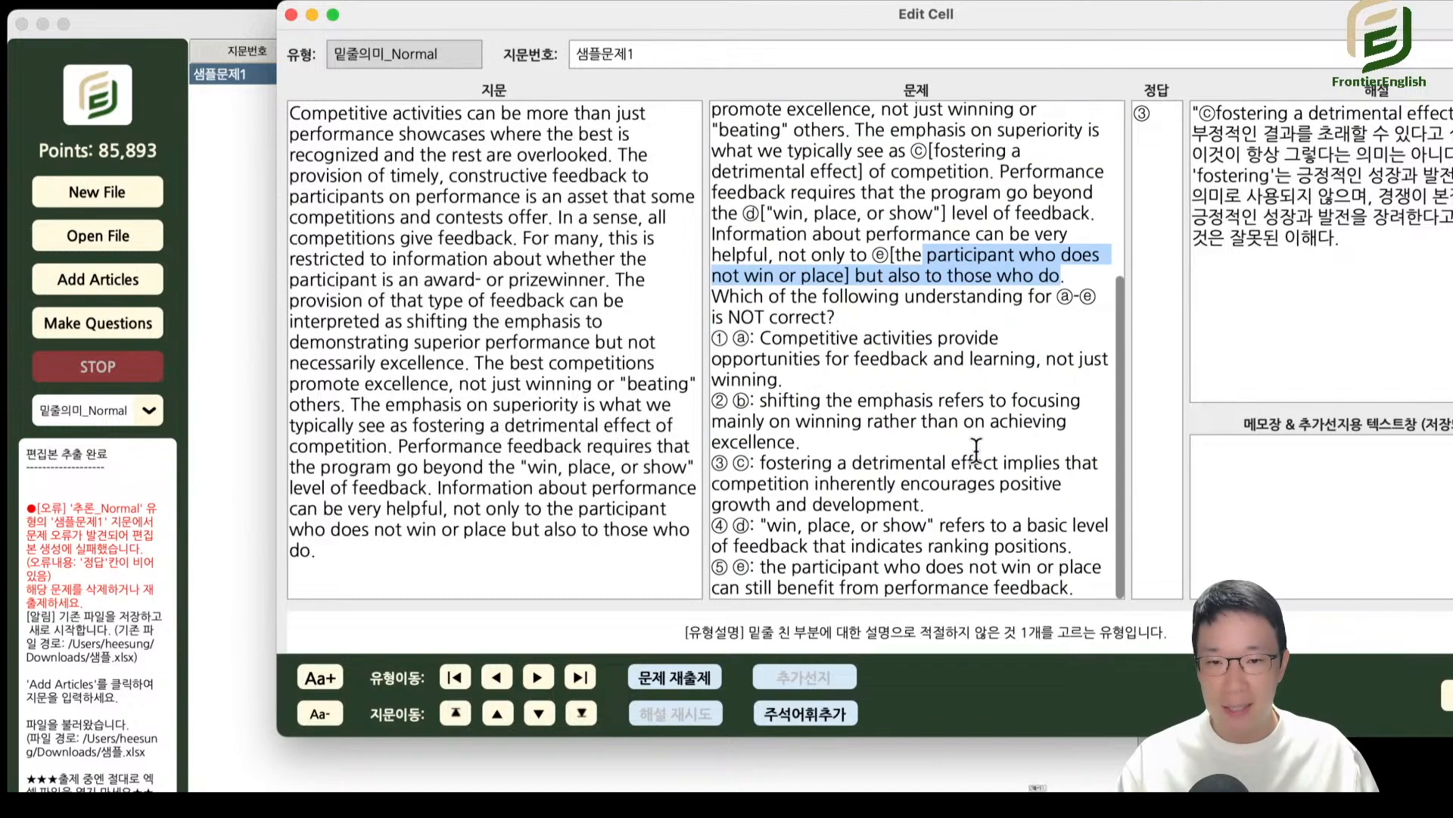
left_click_drag(810, 347, 929, 527)
left_click(936, 424)
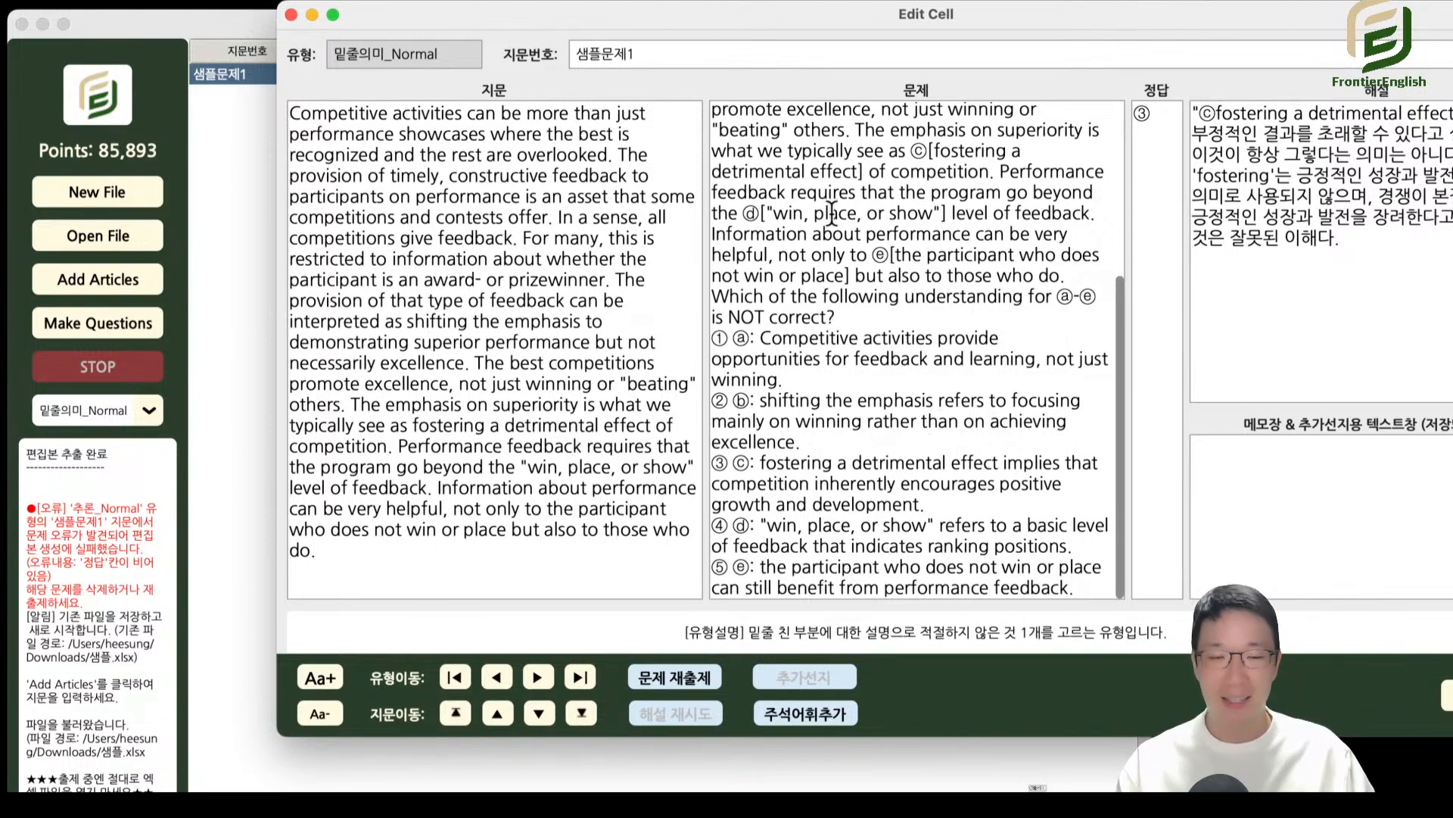
scroll(829, 205, "up", 5)
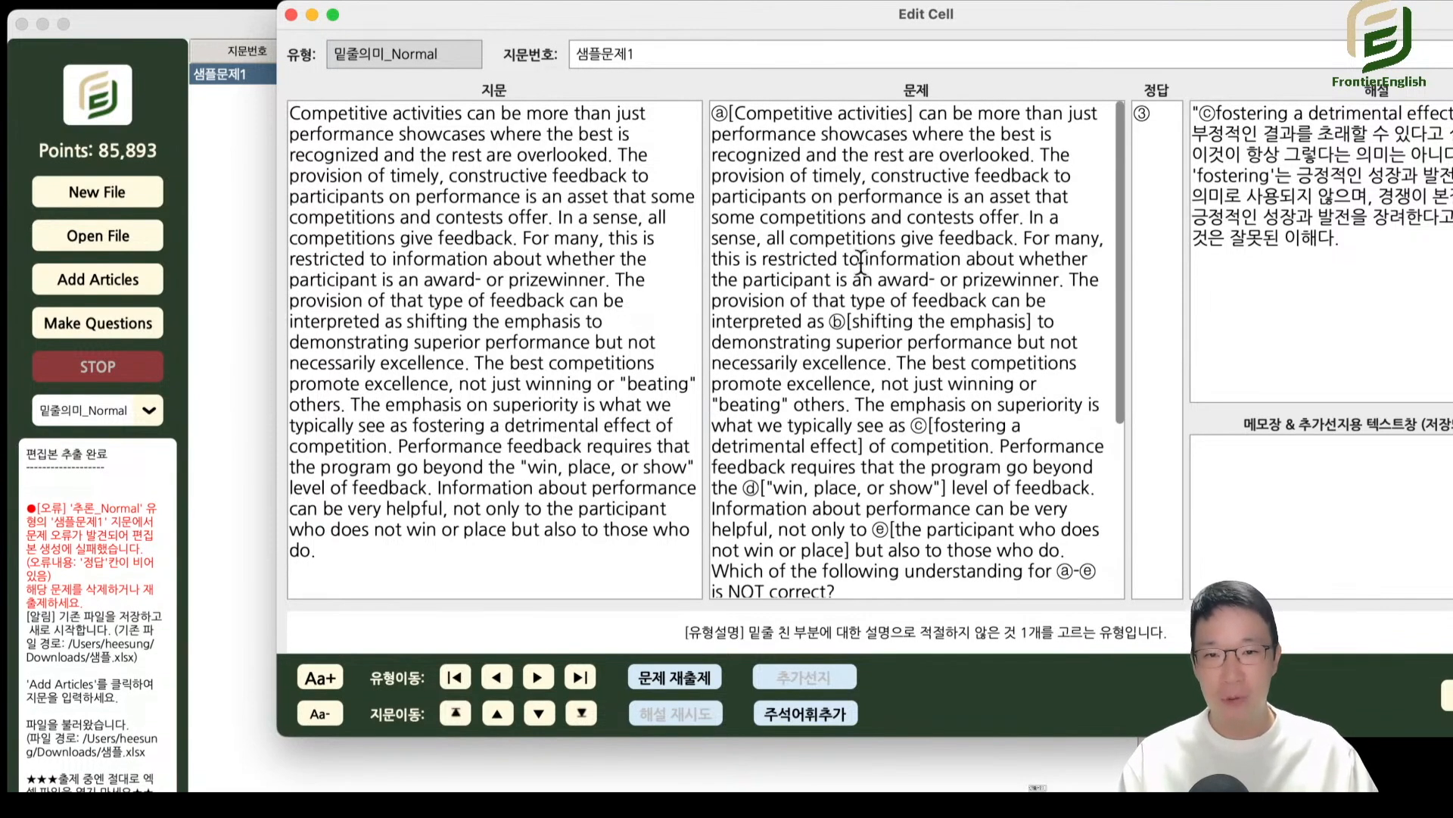
left_click(291, 14)
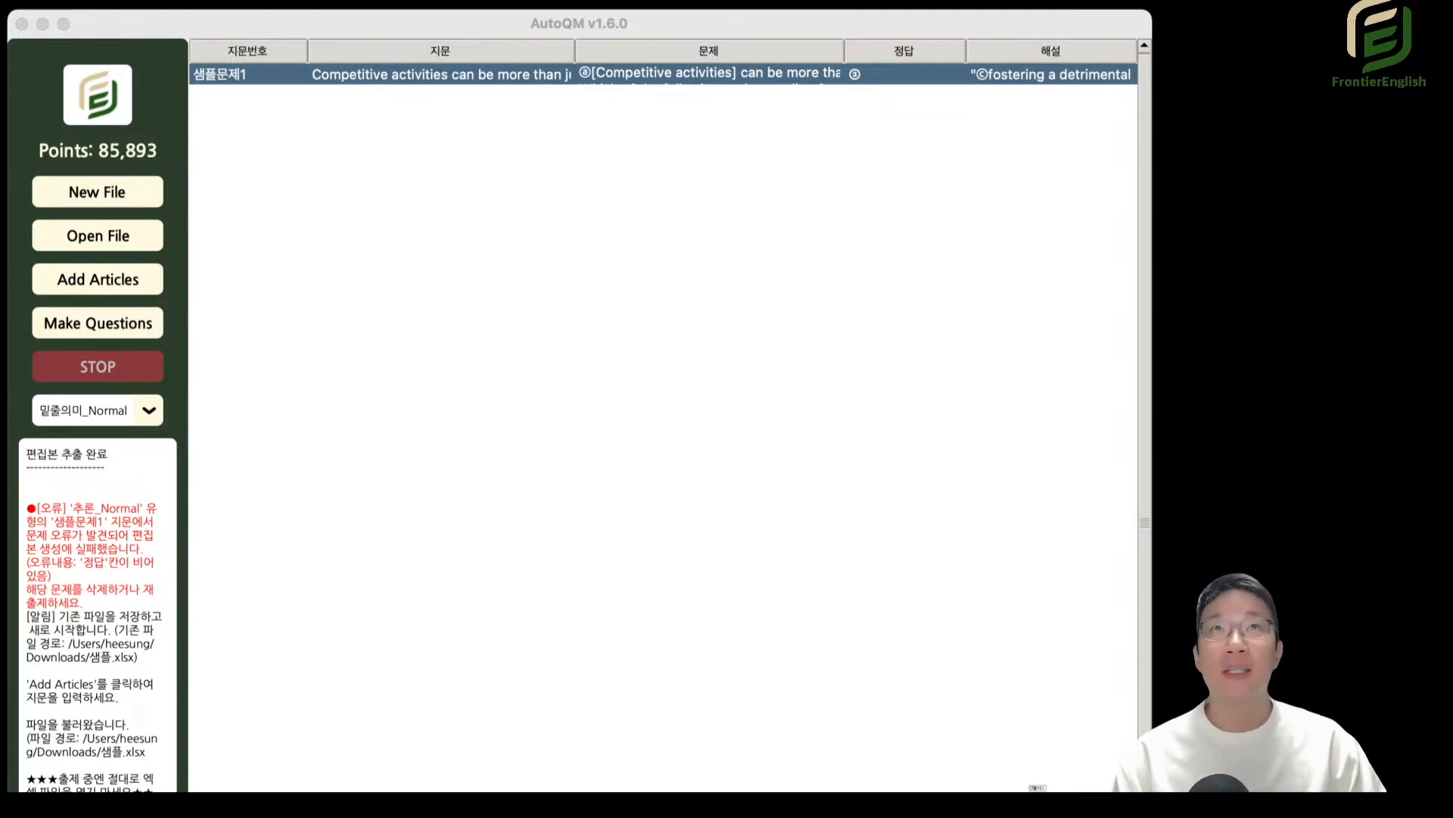
Switch to the 내용일치(한)_Normal type, open its 샘플문제1 question and reposition the editor so that 해설 is fully visible.
left_click(116, 413)
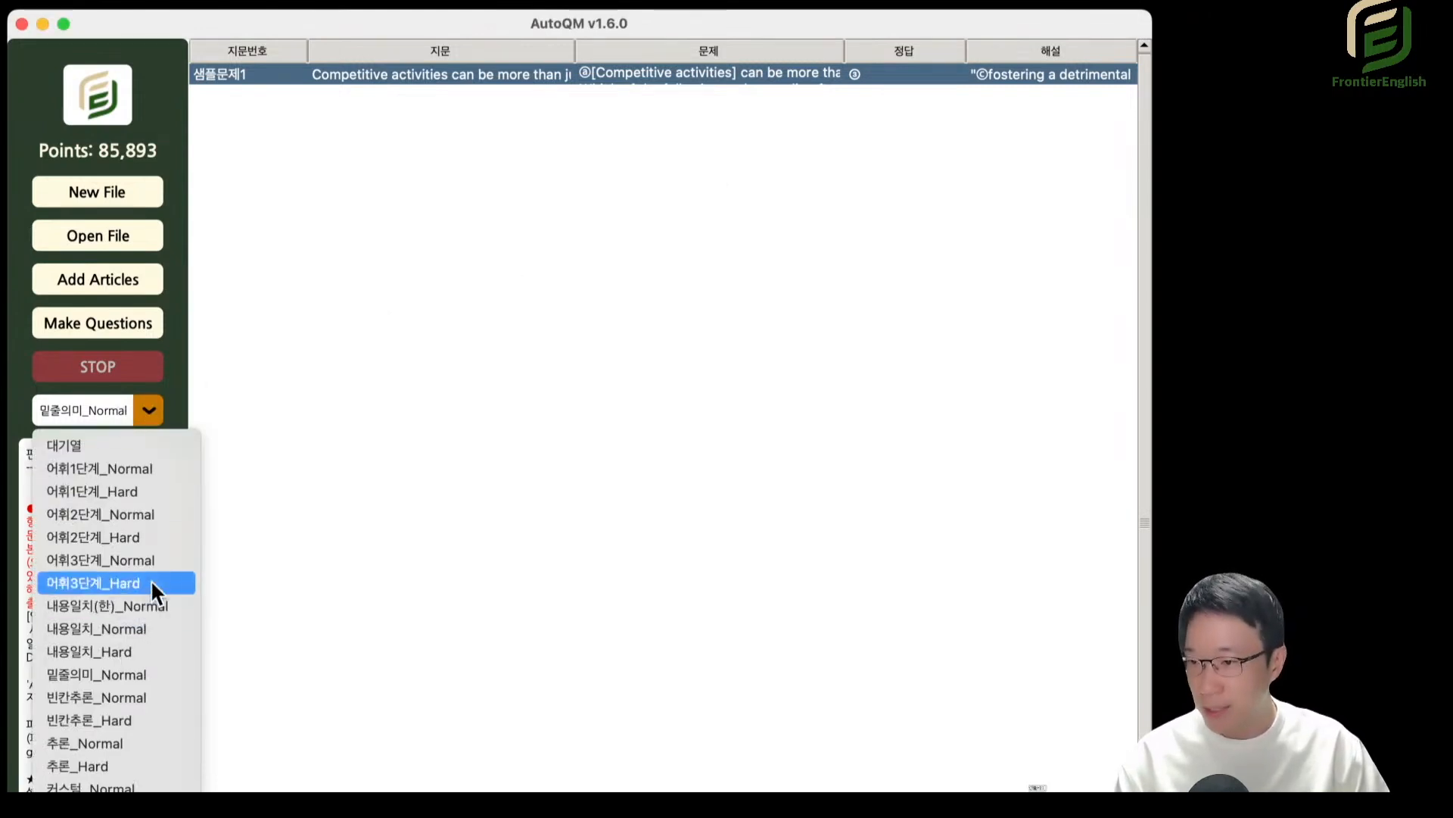
left_click(144, 604)
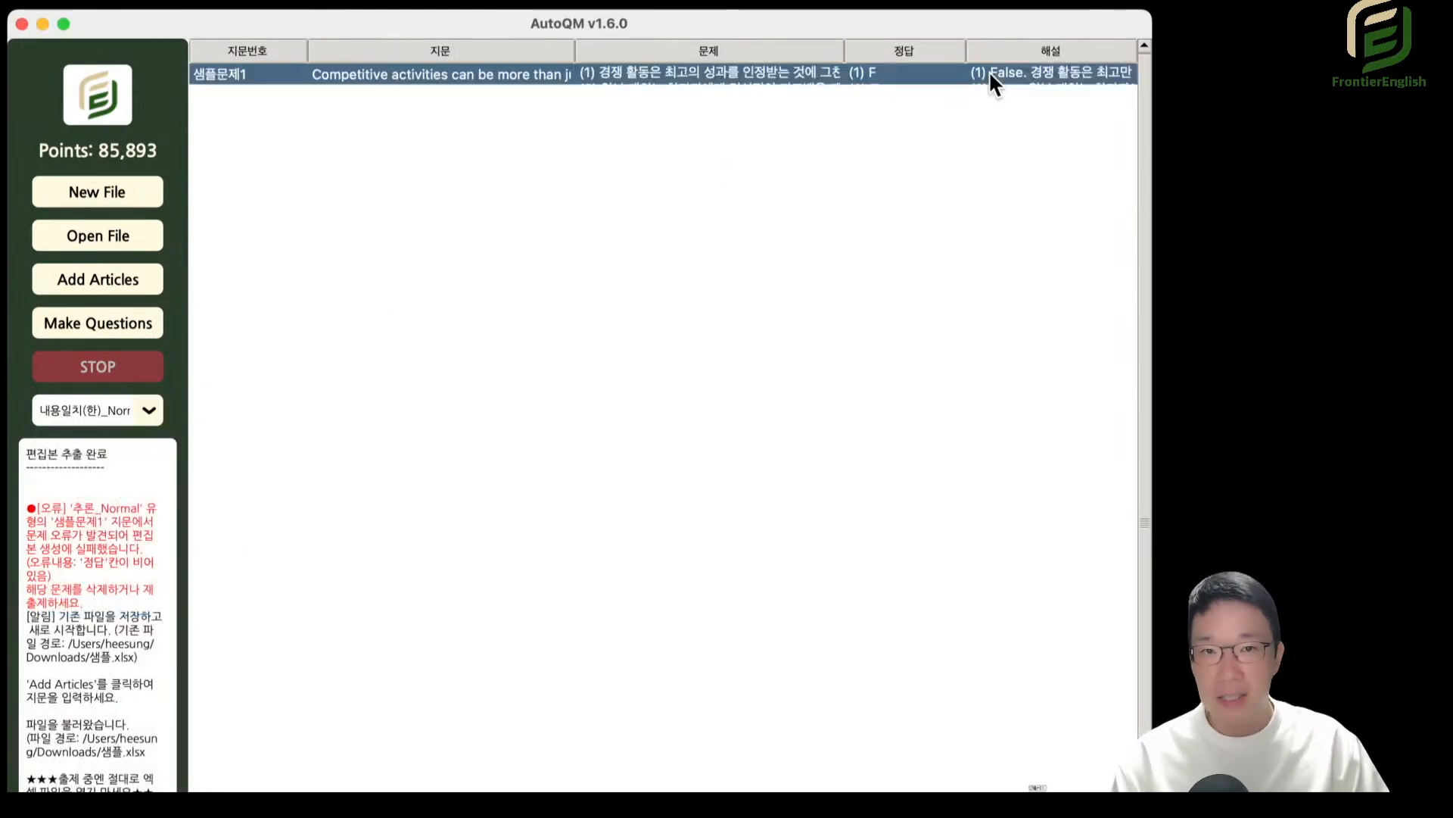
double_click(698, 76)
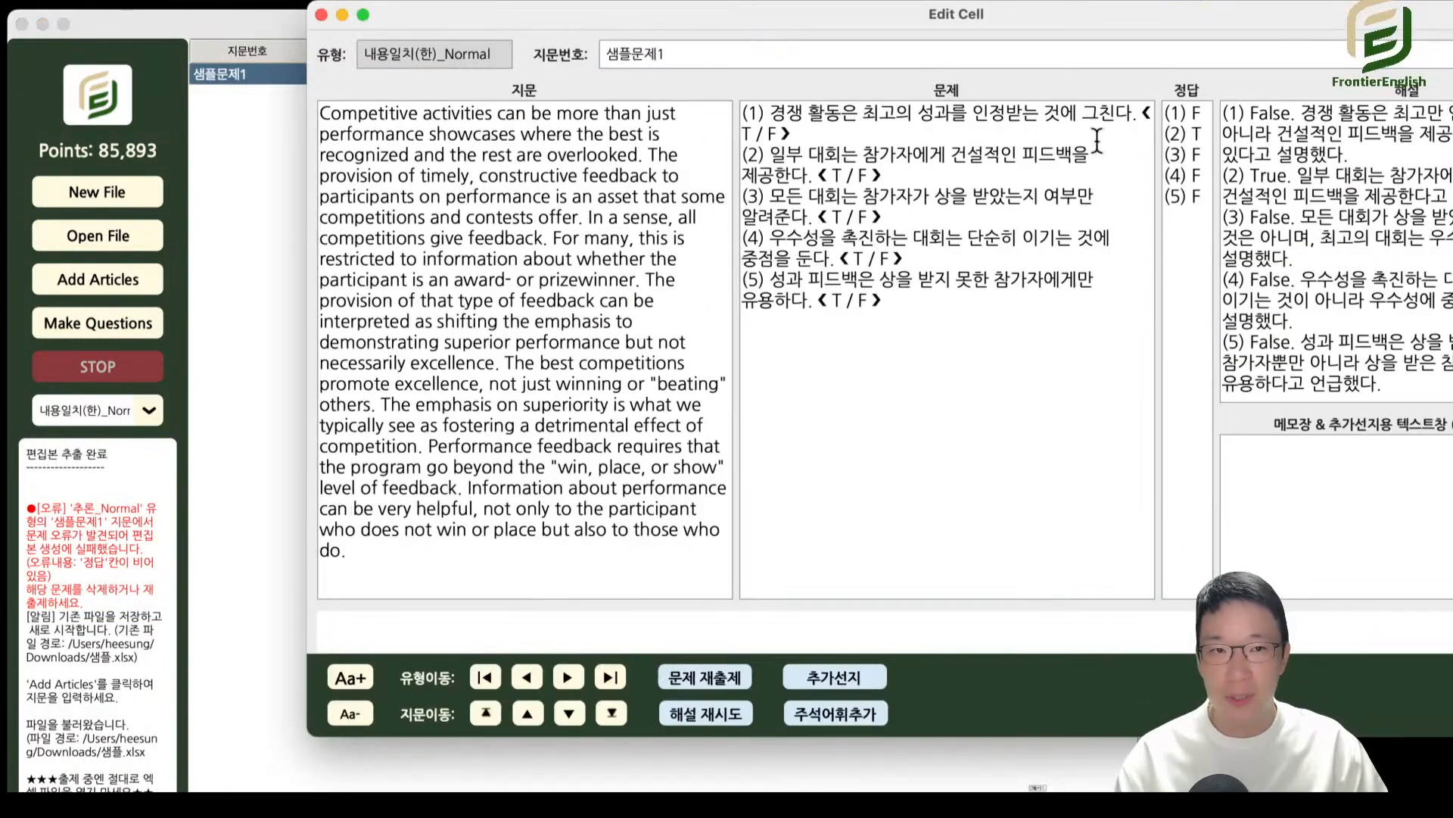
left_click_drag(1315, 13, 1054, 42)
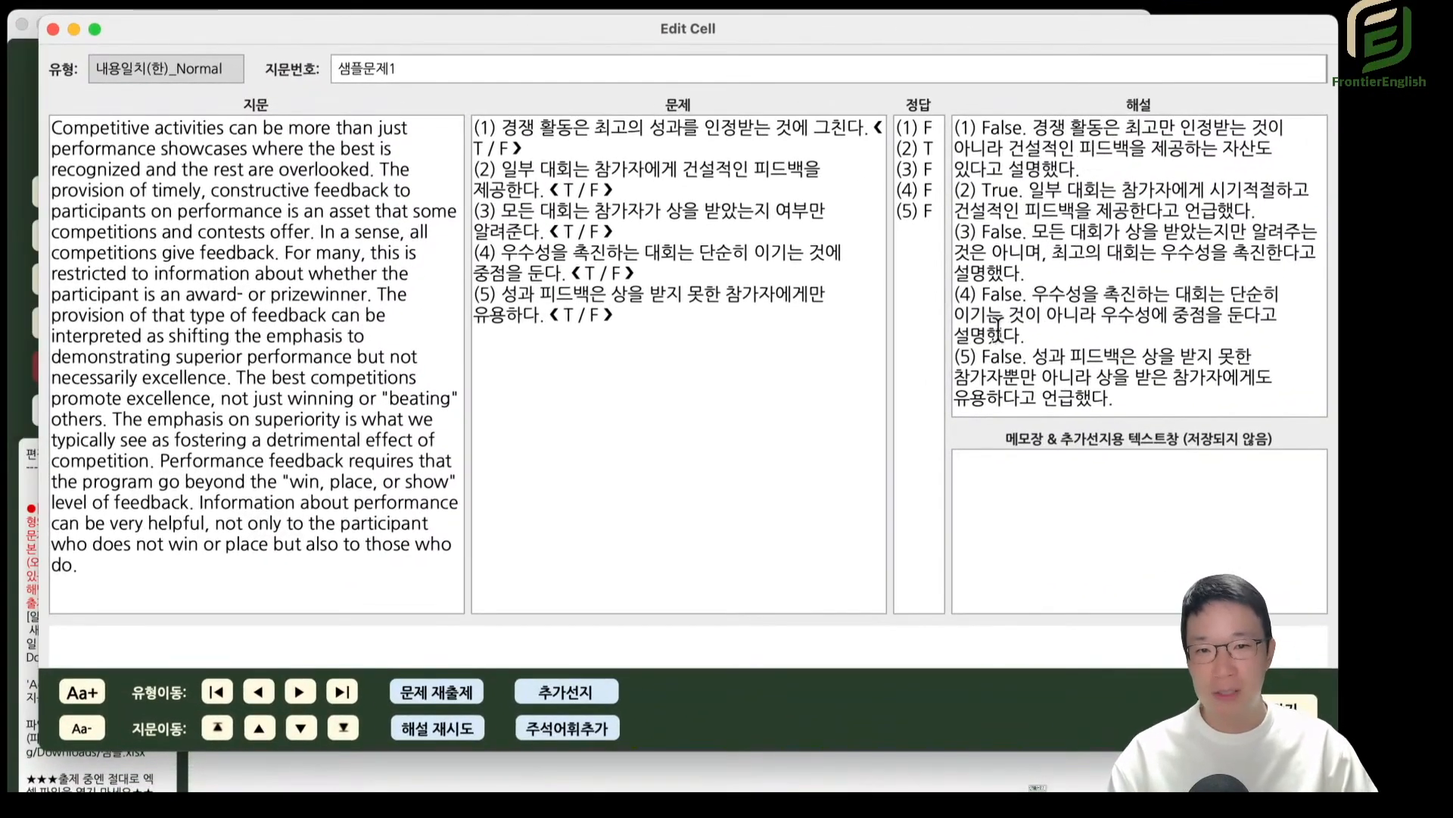
Advance from 내용일치_Normal through 빈칸추론_Normal and 빈칸추론_Hard to 추론_Normal, examine the questions and close the editor.
left_click(302, 694)
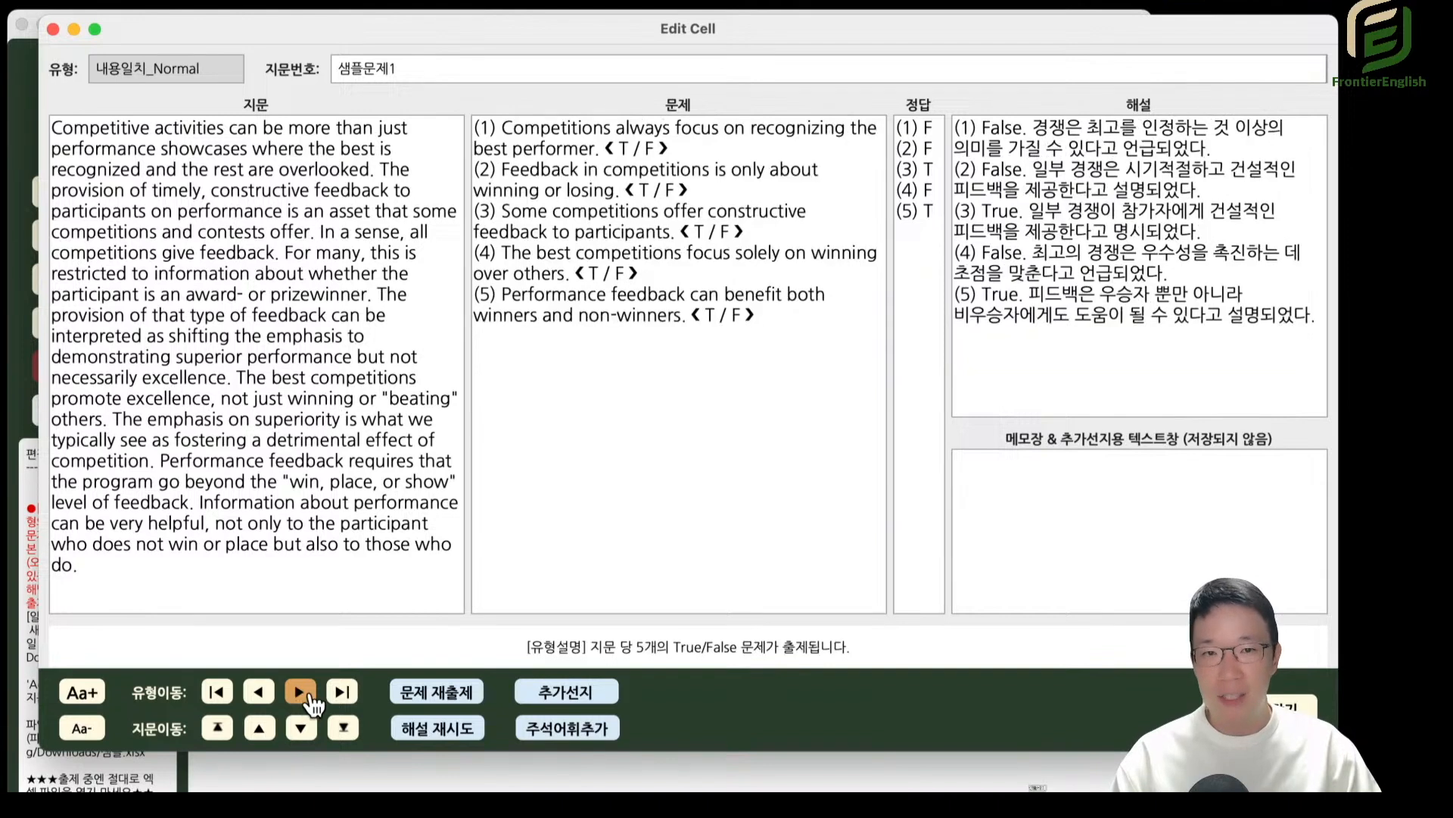
left_click(303, 695)
left_click(303, 694)
left_click(303, 694)
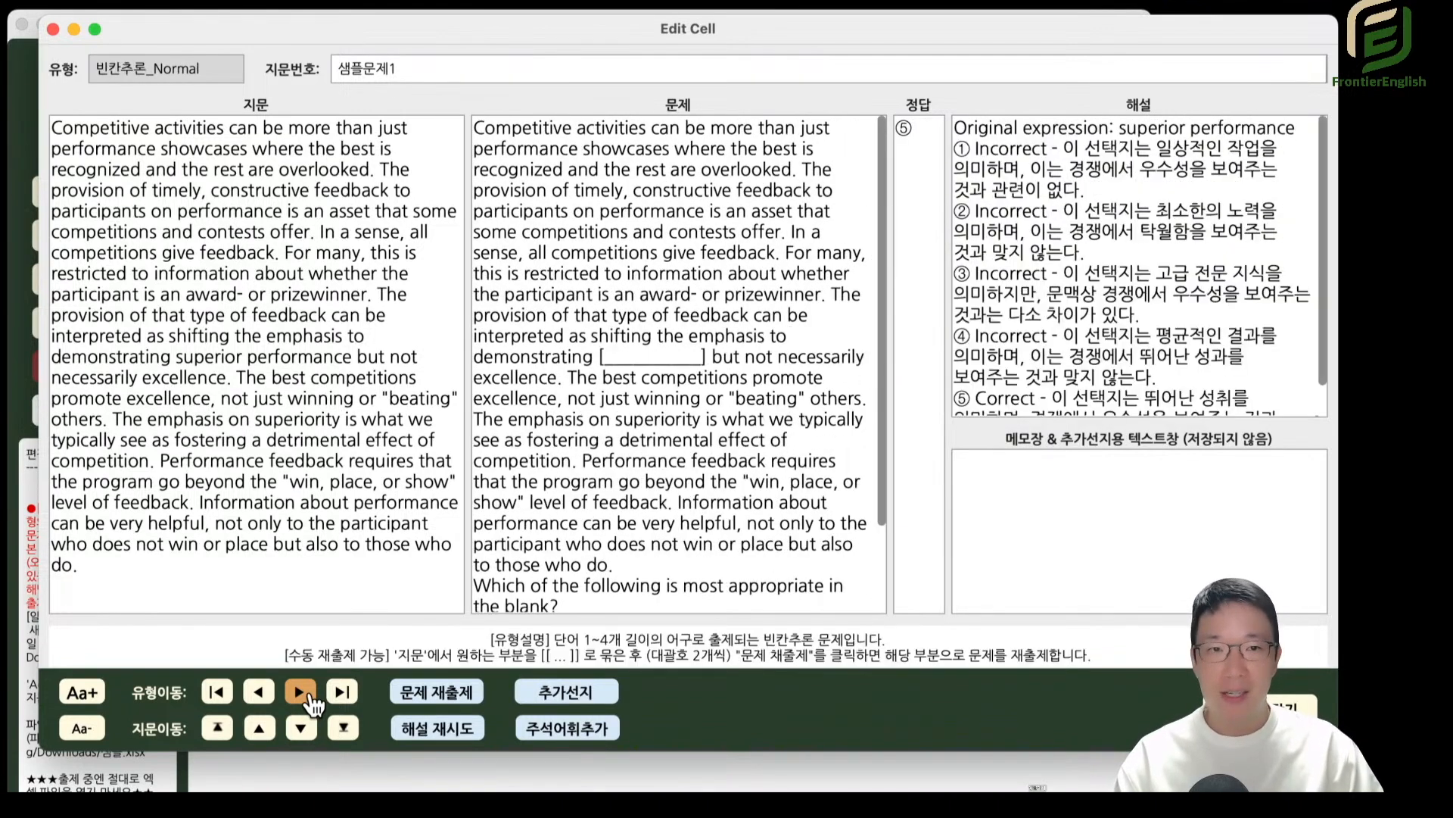
left_click(303, 694)
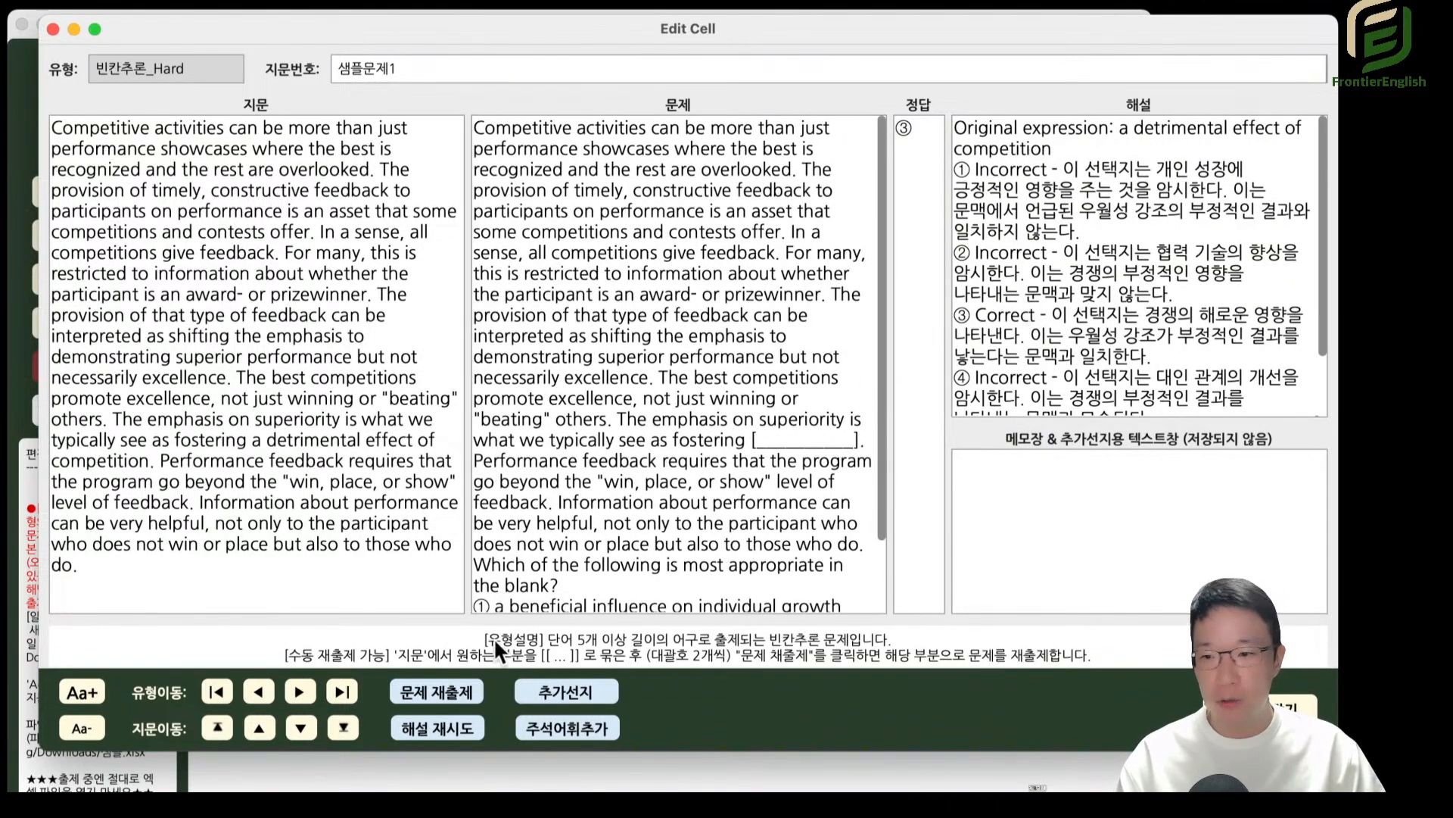
left_click(309, 697)
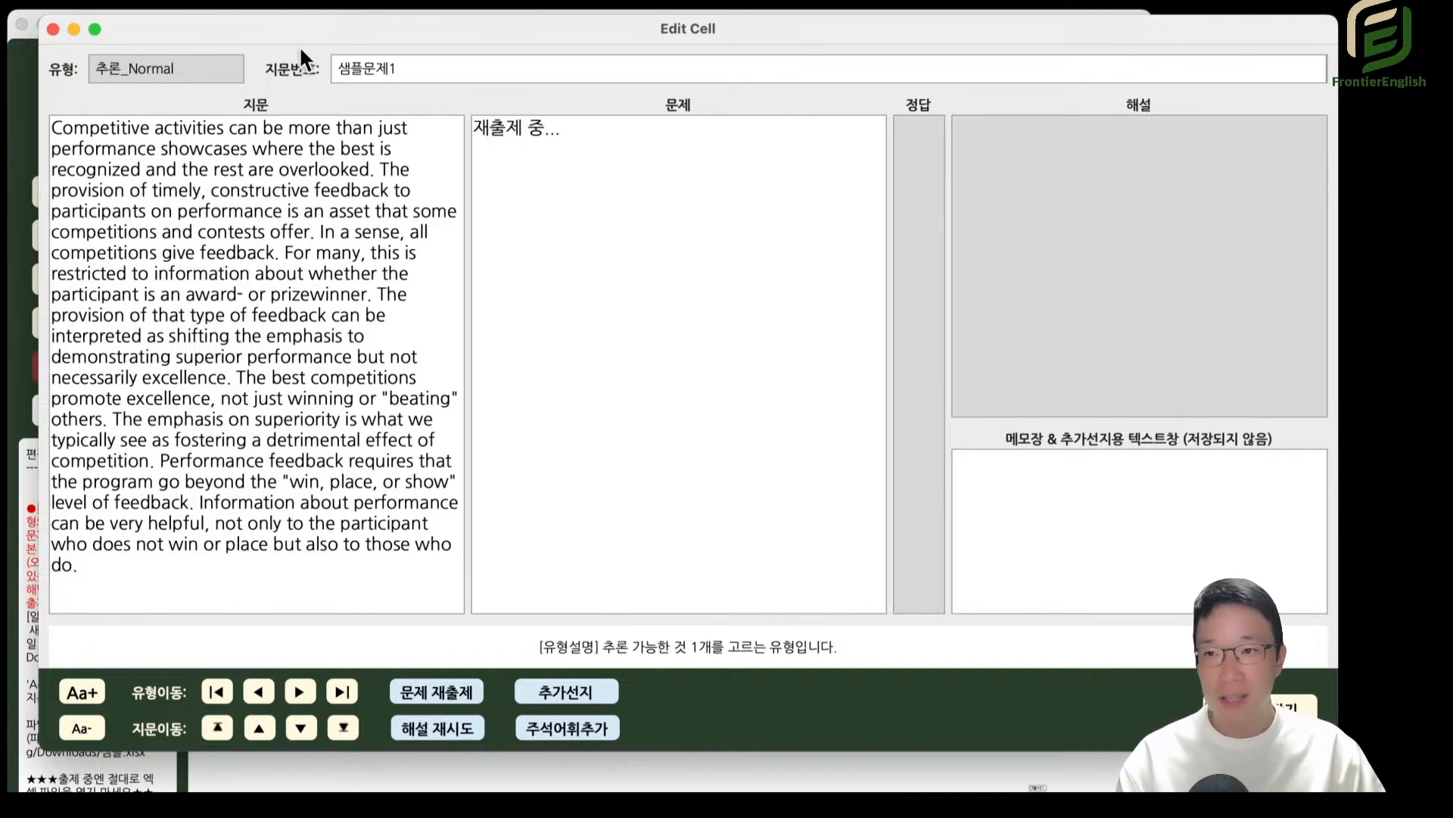
left_click(53, 29)
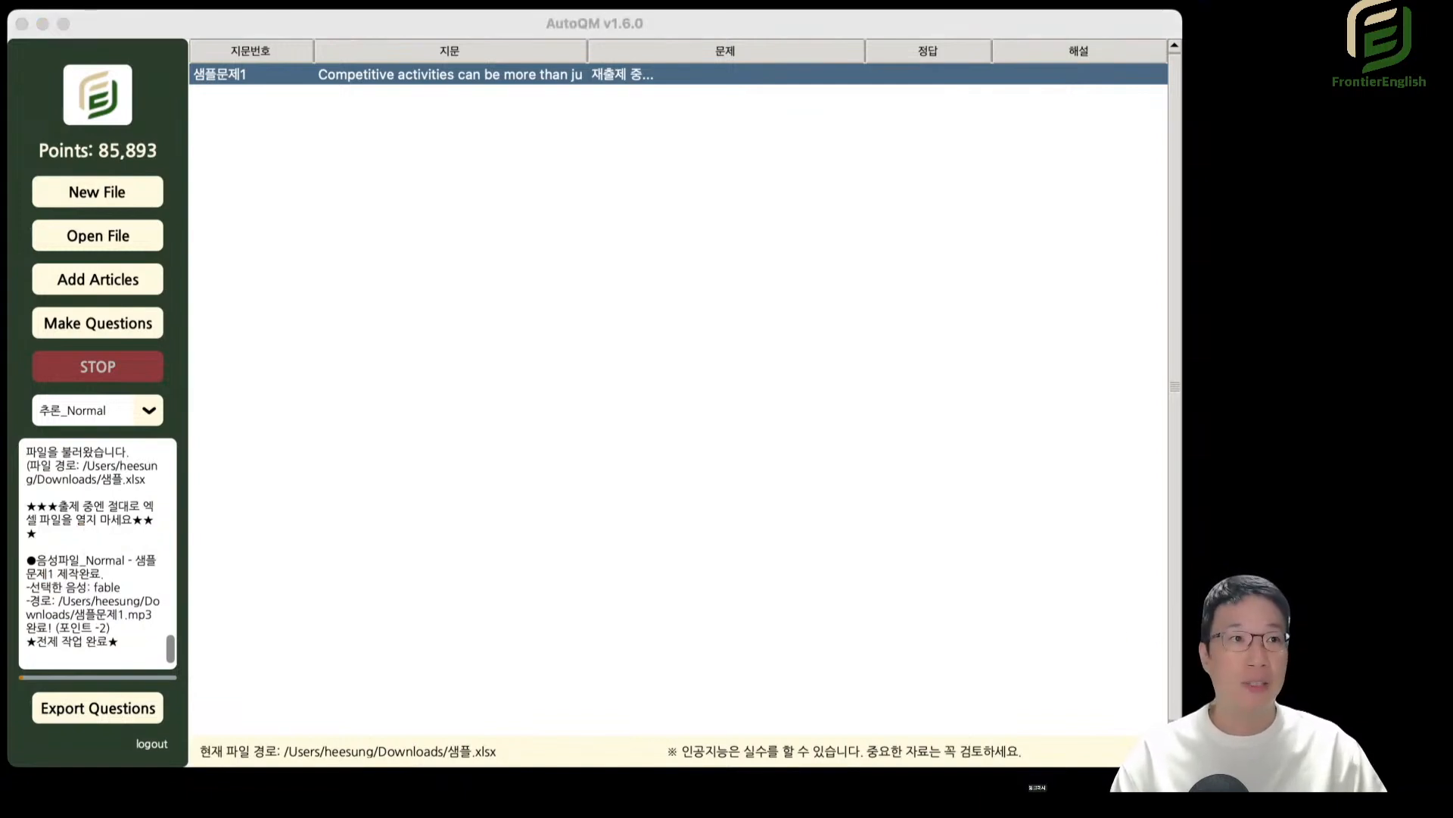
Switch to the 빈칸추론_Normal type, open its 샘플문제1 question and reposition the editor so that 해설 is fully visible.
left_click(768, 263)
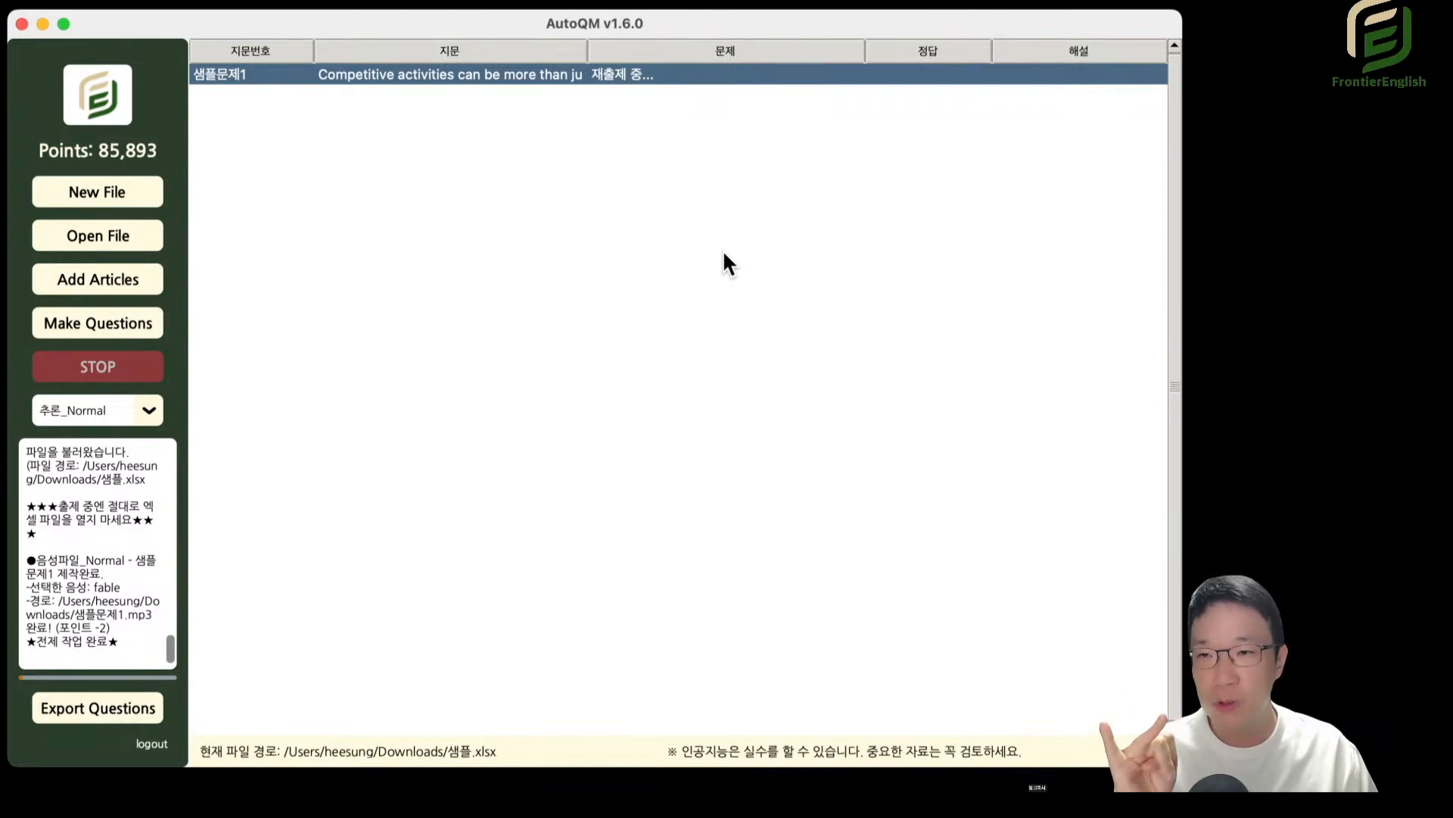
left_click(111, 411)
left_click(169, 710)
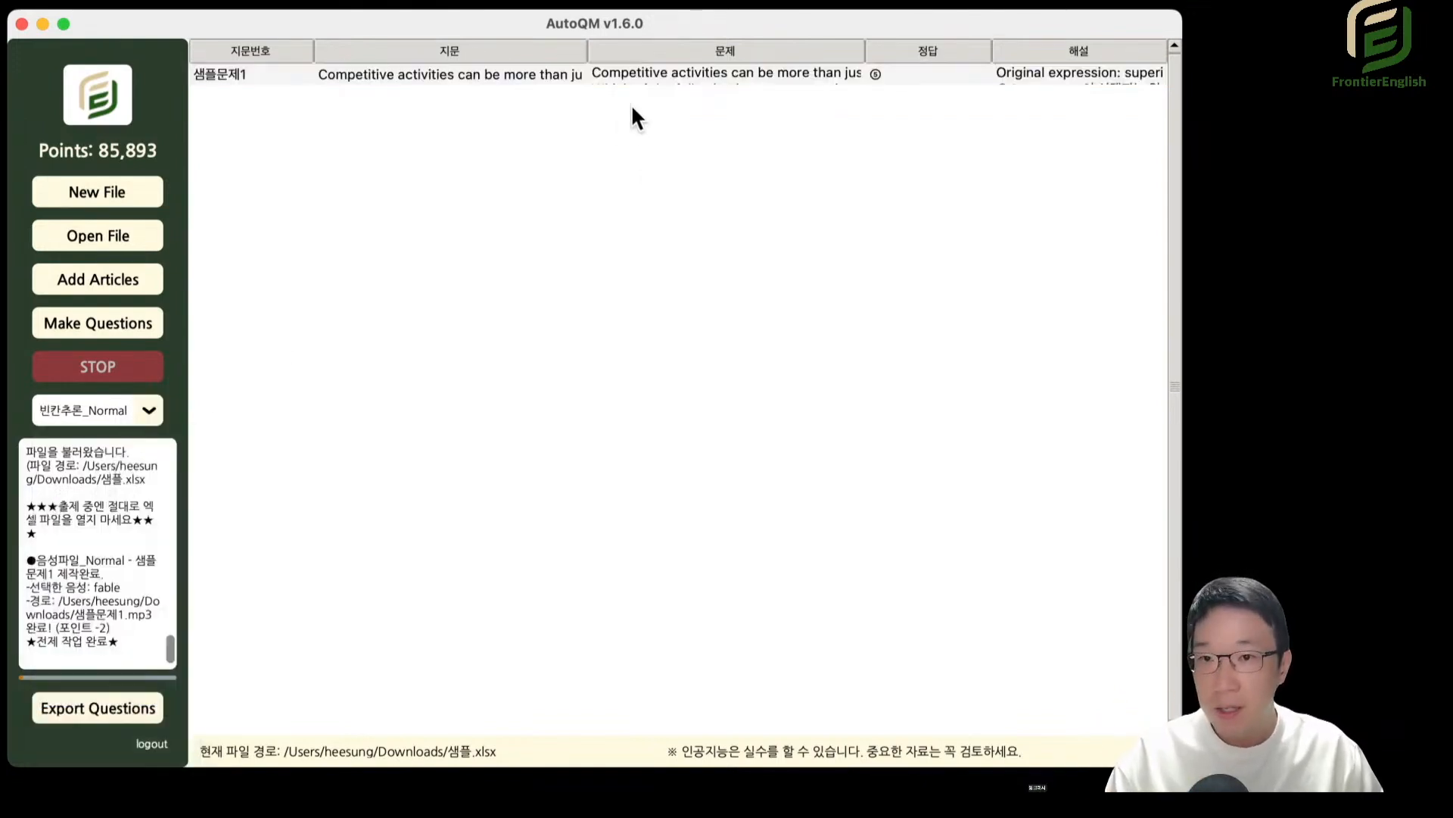
double_click(679, 73)
left_click_drag(1411, 22, 1080, 20)
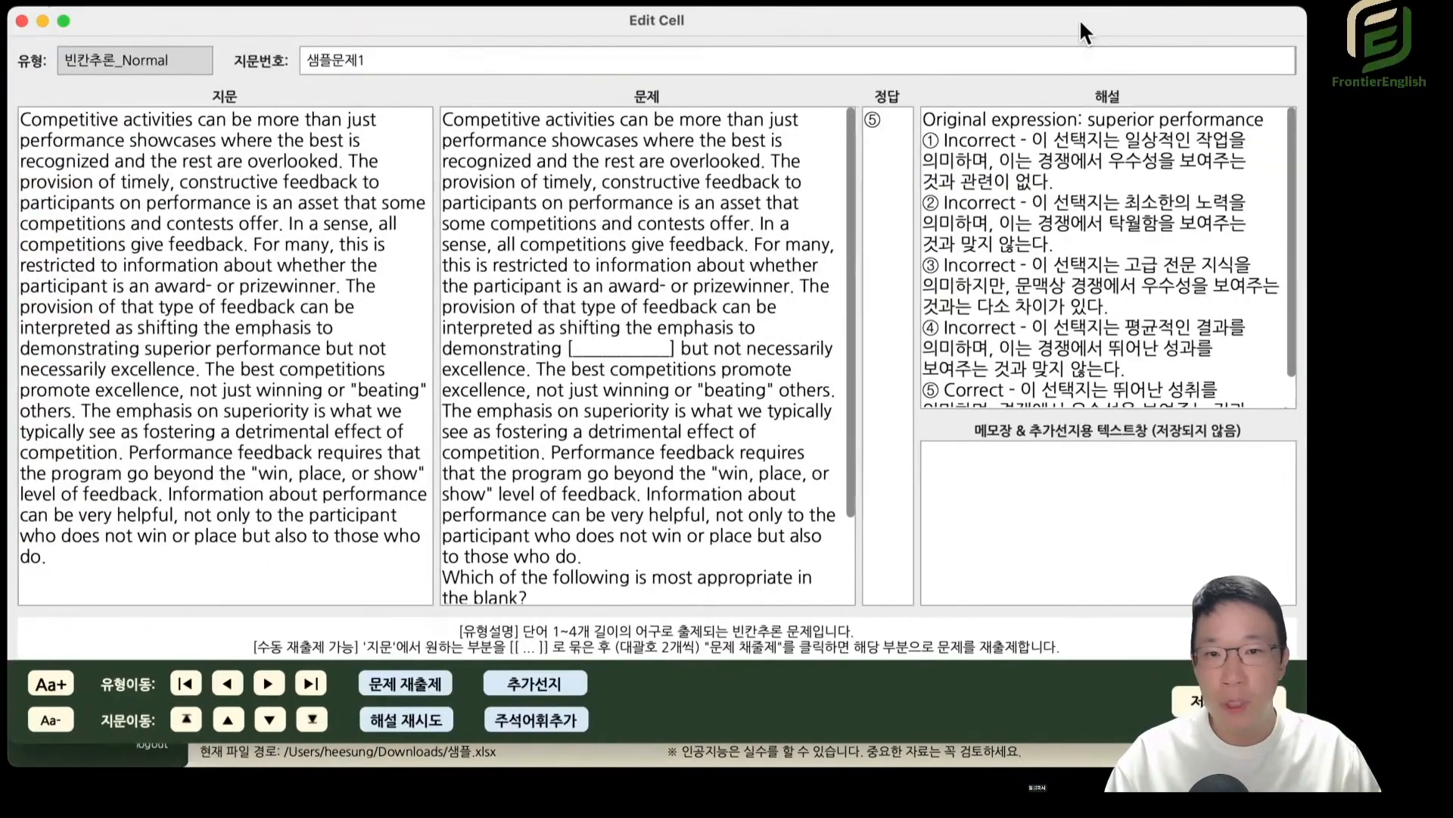
Examine the Original expression in the 빈칸추론_Normal 해설 together with the blank in the question passage.
left_click_drag(1092, 120, 1198, 120)
mouse_move(1038, 25)
left_mouse_down()
mouse_move(1081, 22)
mouse_move(1027, 28)
left_mouse_up()
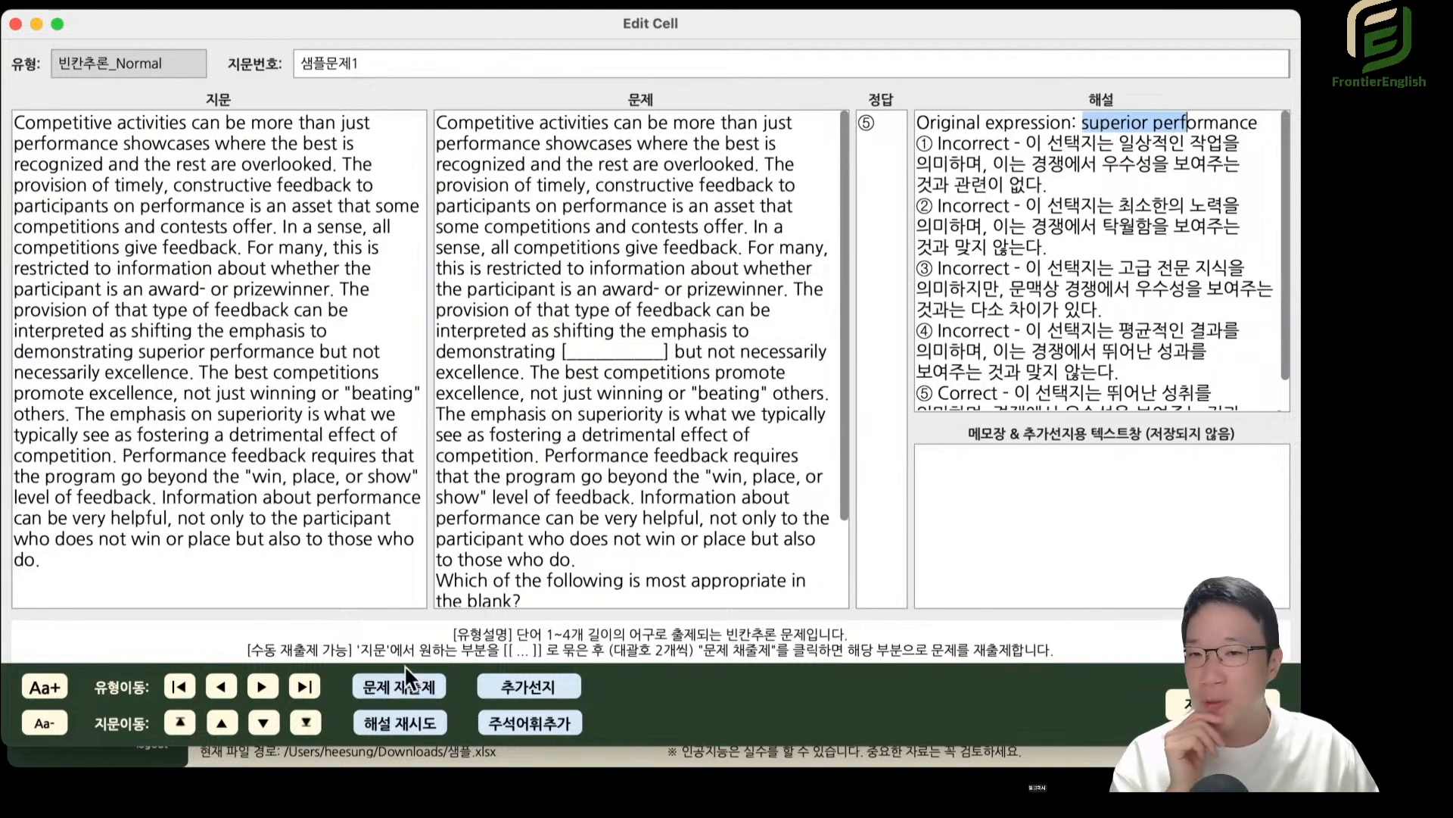
left_click_drag(561, 350, 671, 351)
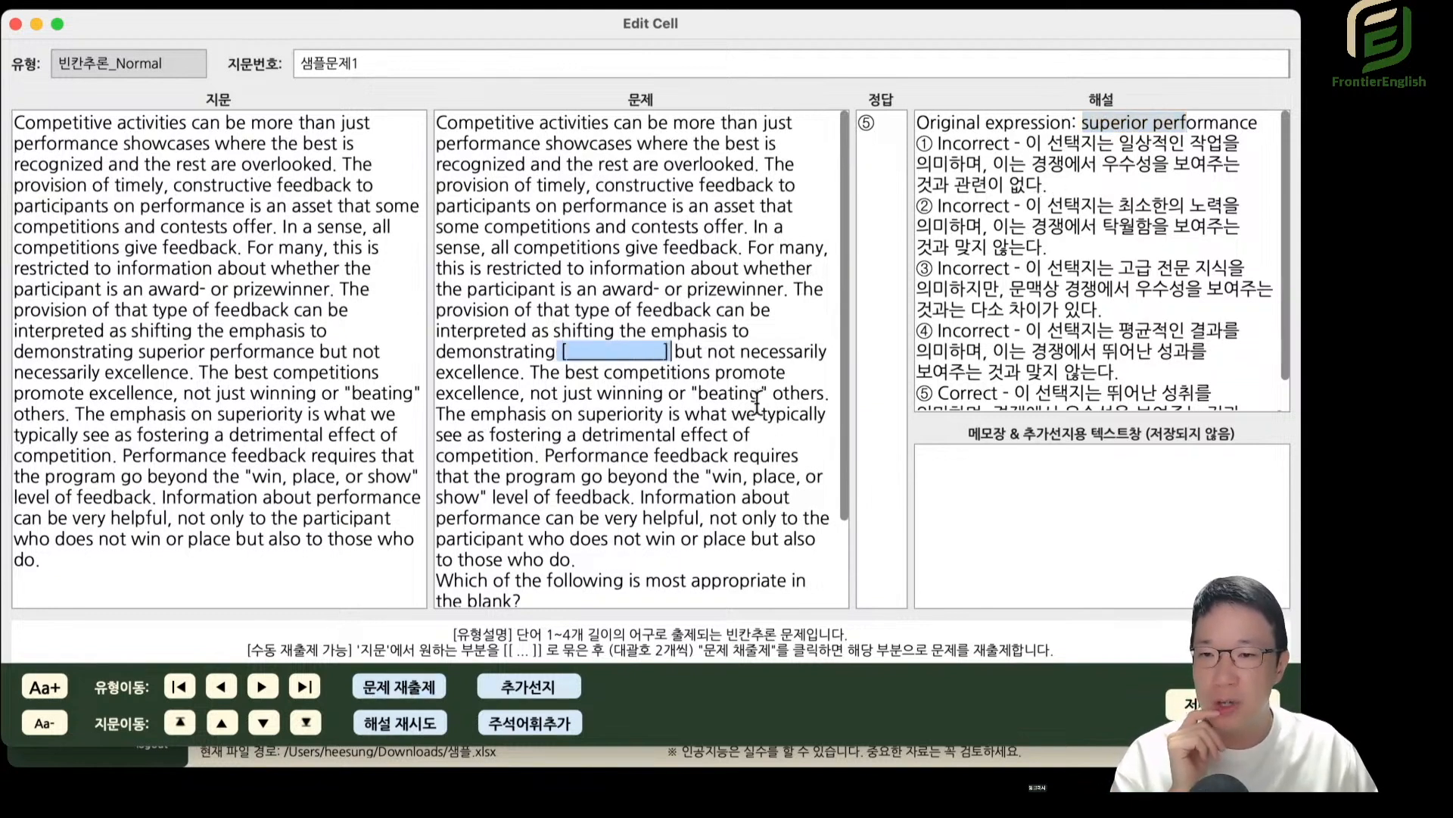
Replace the whole 빈칸추론_Normal 문제 text with a copy of the full 지문 passage.
double_click(630, 351)
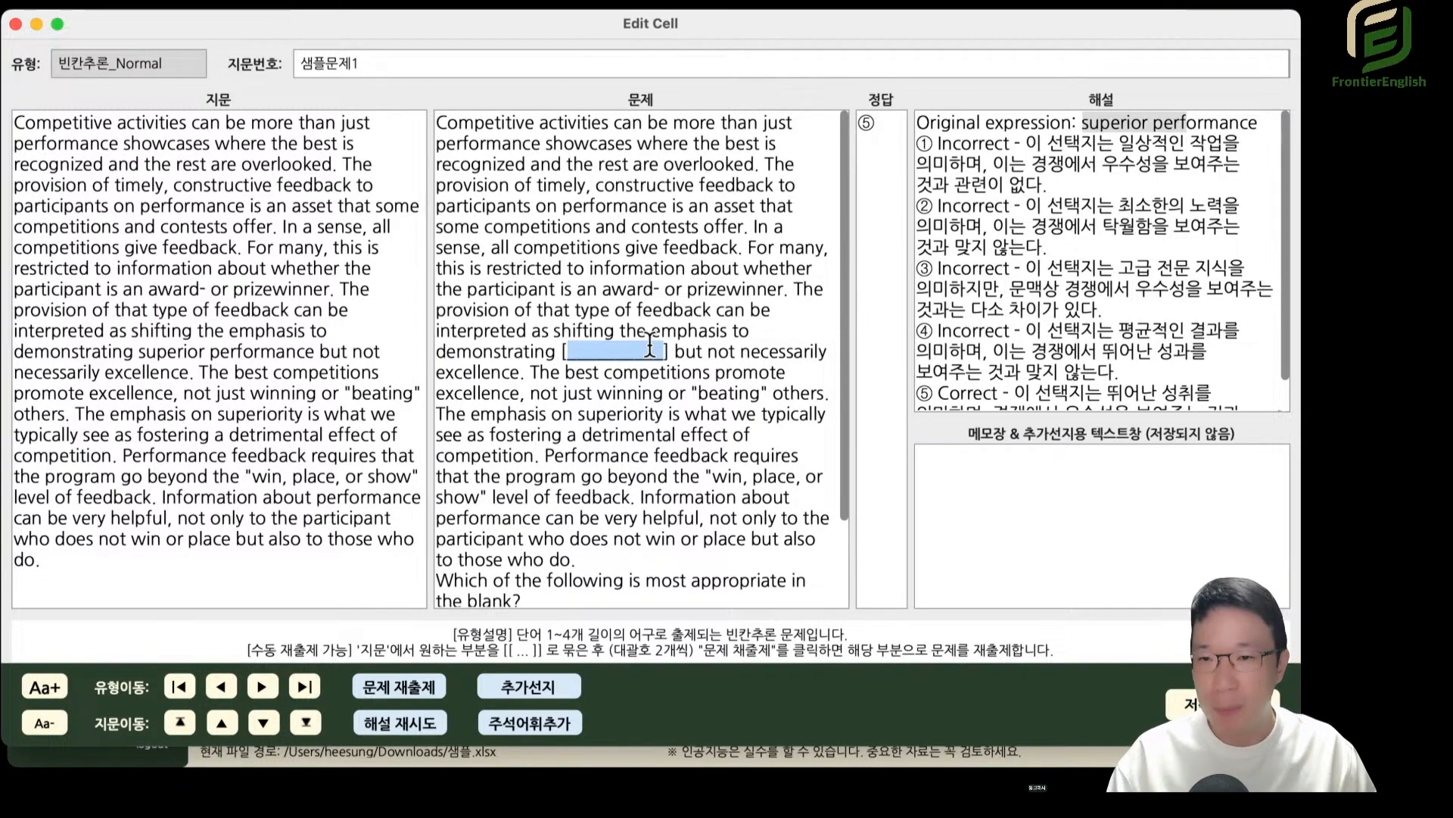
double_click(221, 312)
triple_click(216, 281)
key("super+c")
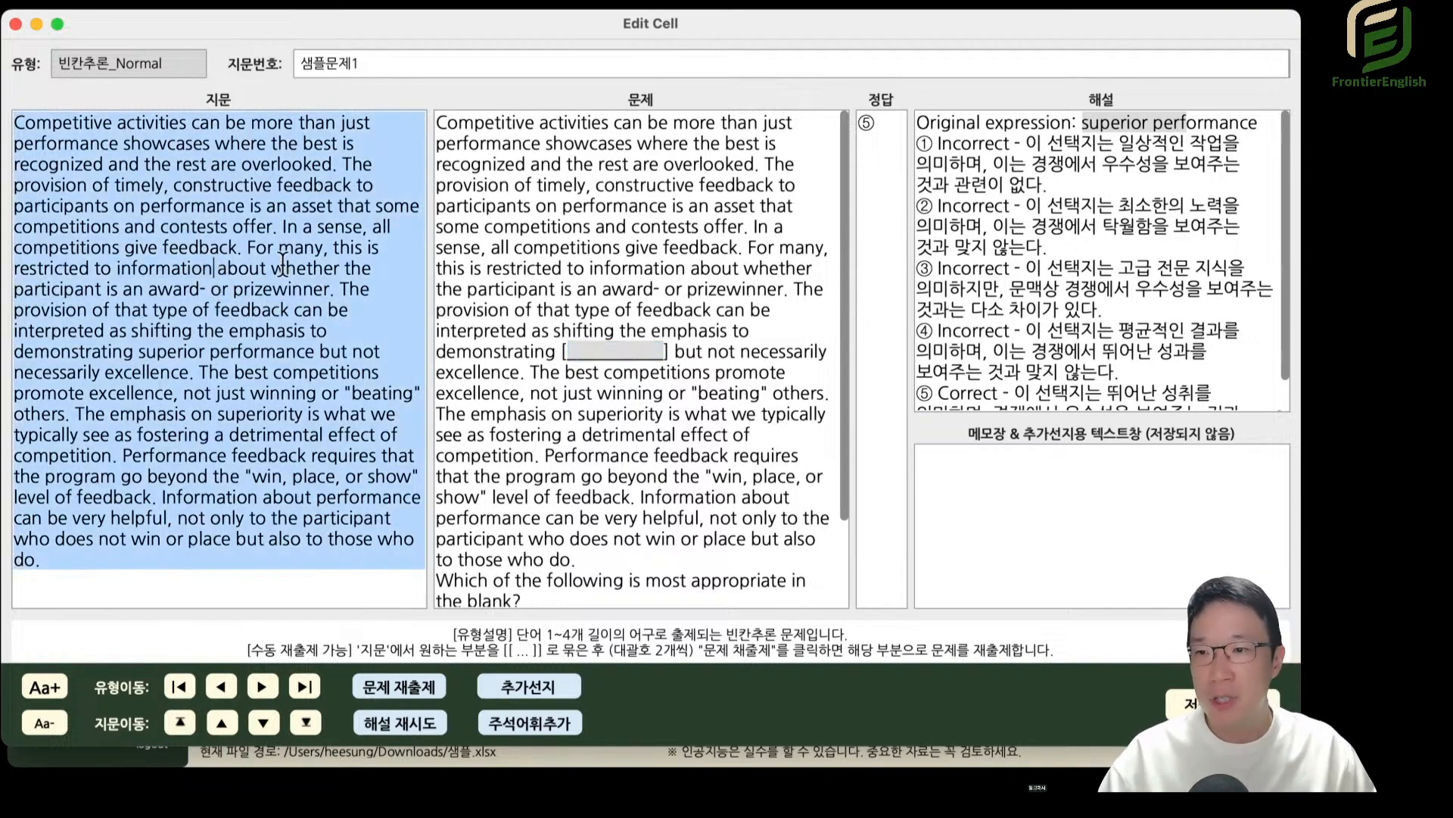
triple_click(605, 253)
key("super+a")
key("super+v")
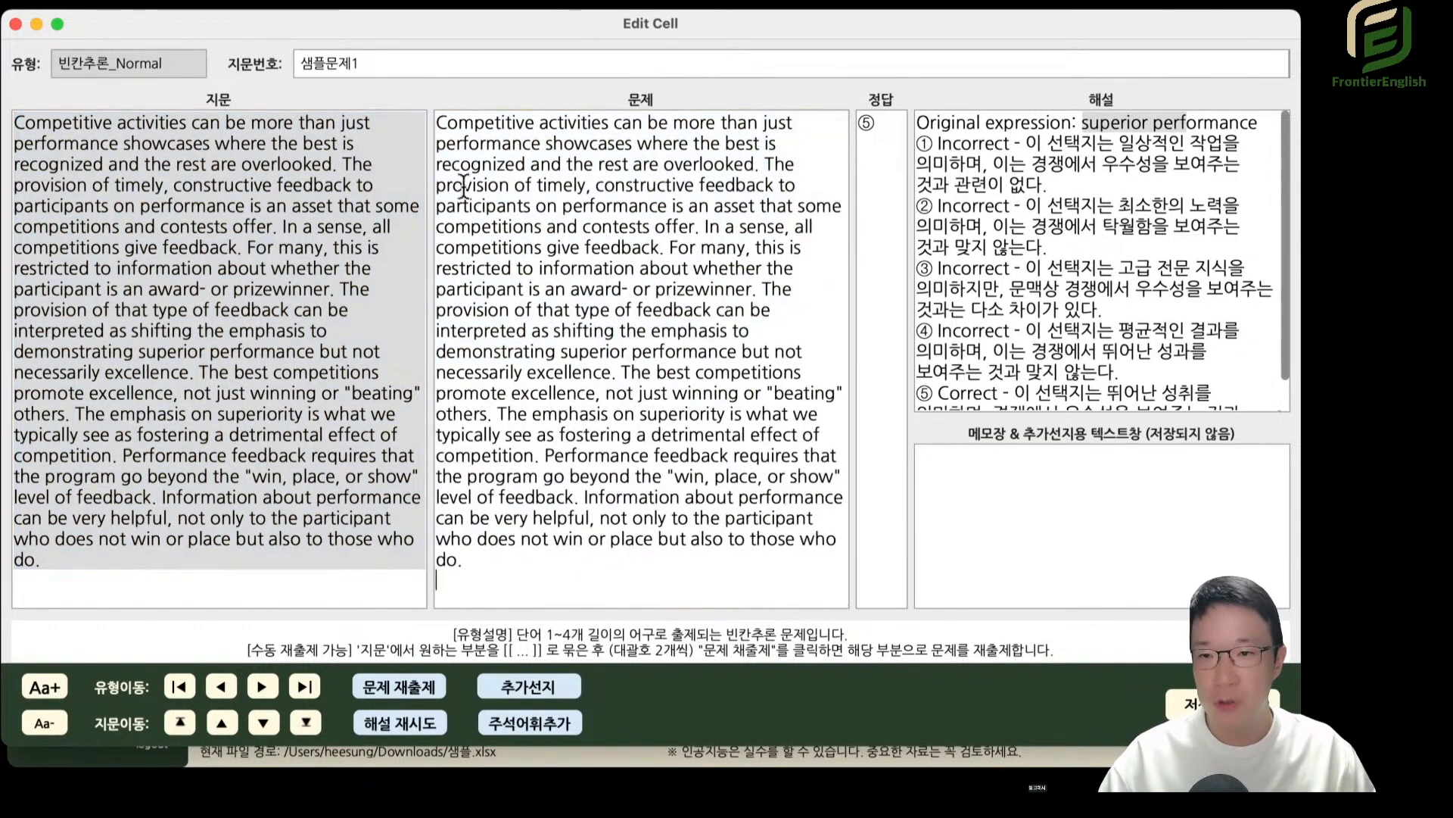
Enclose "the best is recognized and the rest are overlooked" in double square brackets in the 문제 text.
left_click(647, 327)
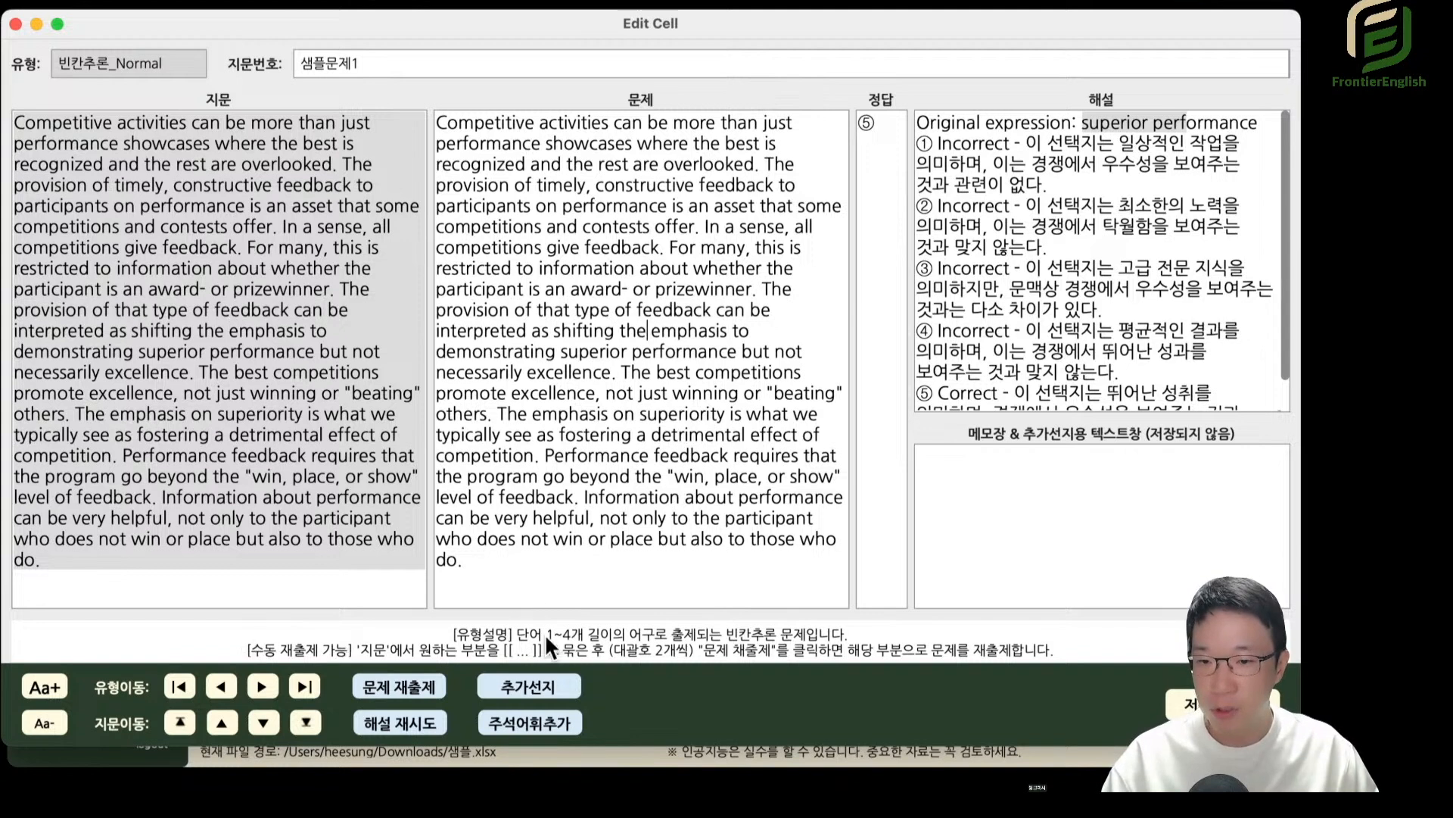
left_click(642, 476)
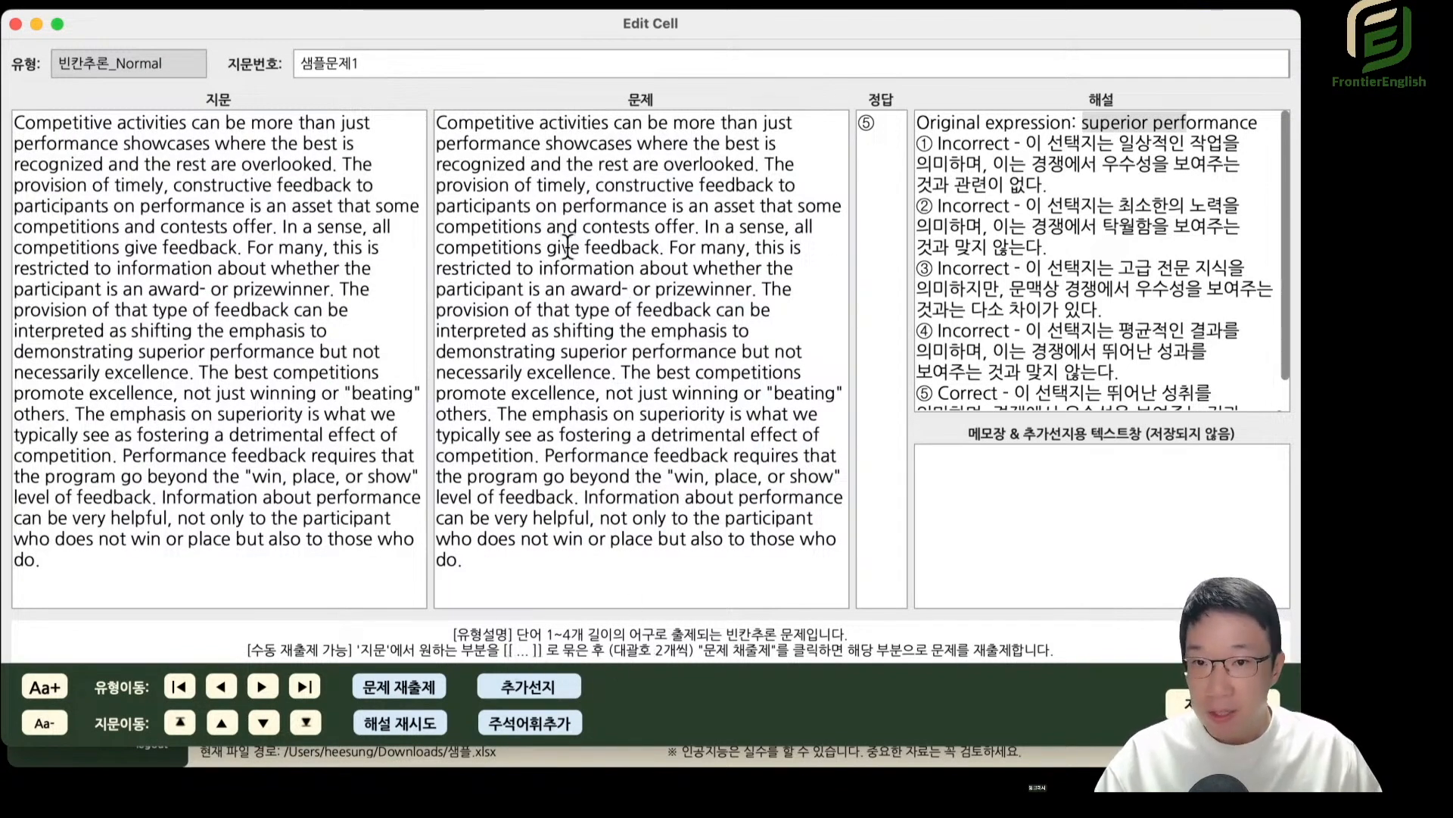
left_click_drag(569, 247, 578, 270)
left_click(607, 207)
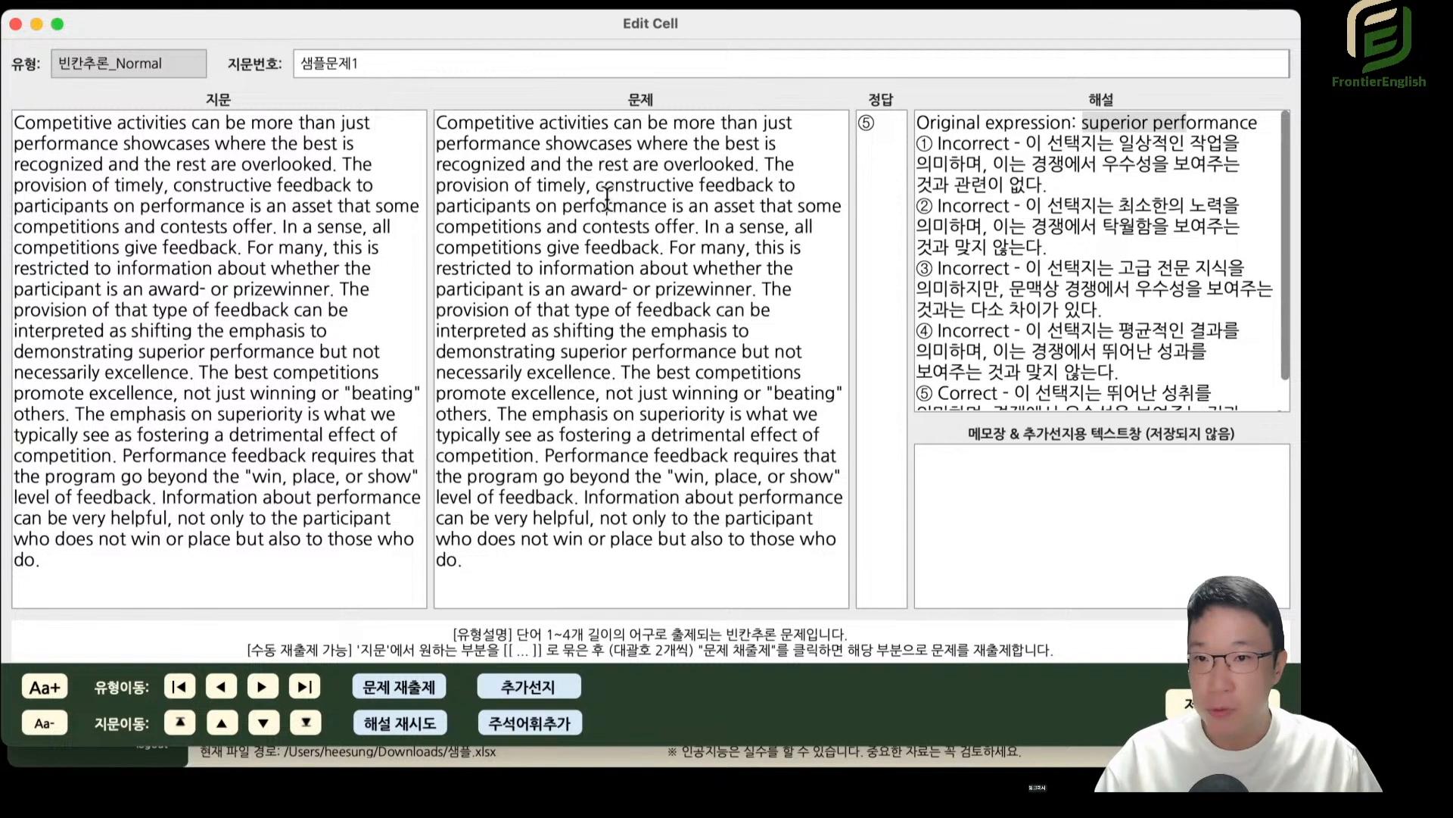
left_click(691, 144)
type("[")
left_click(785, 163)
type("]]")
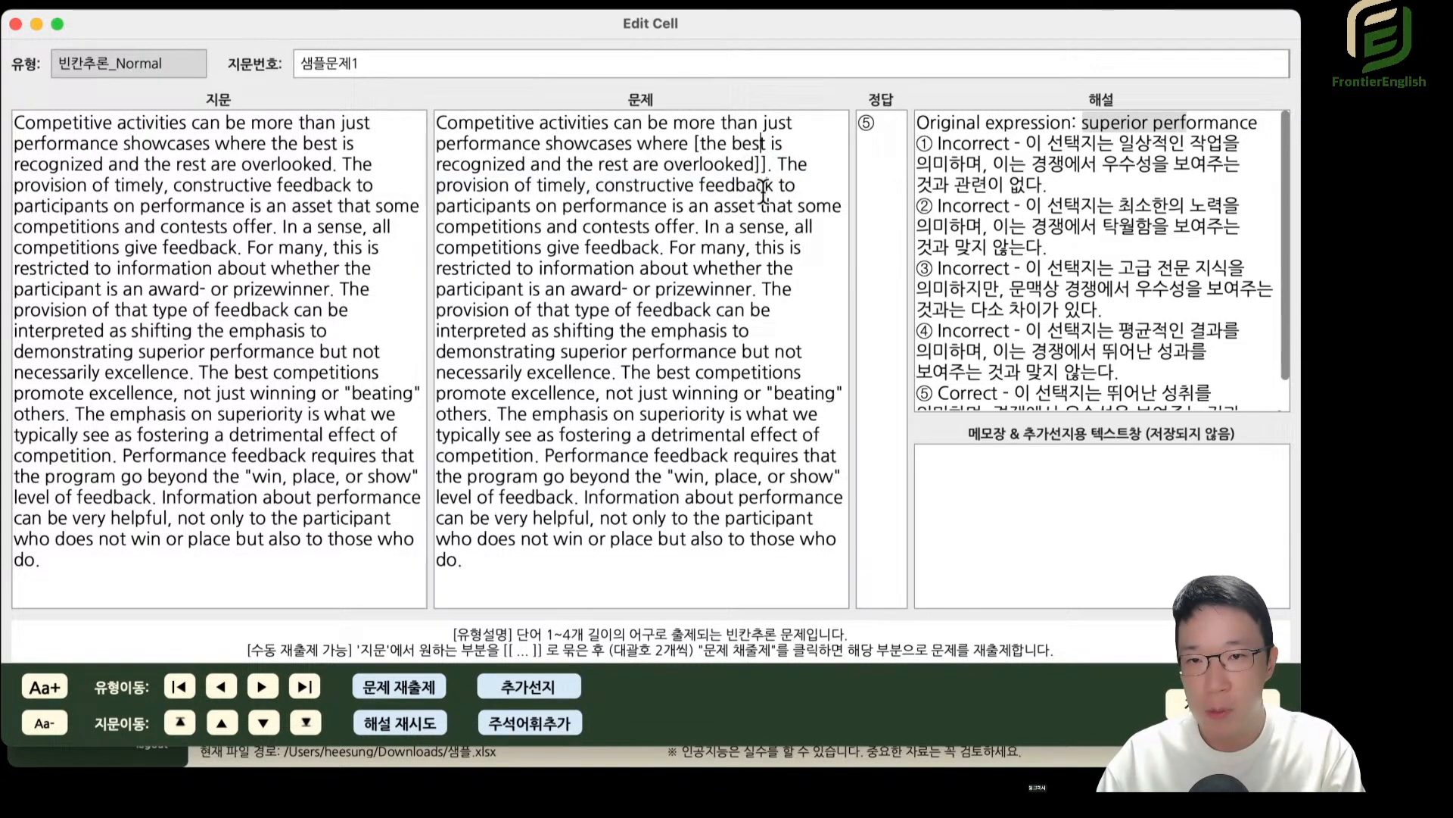
key("Left")
key("Left")
type("[")
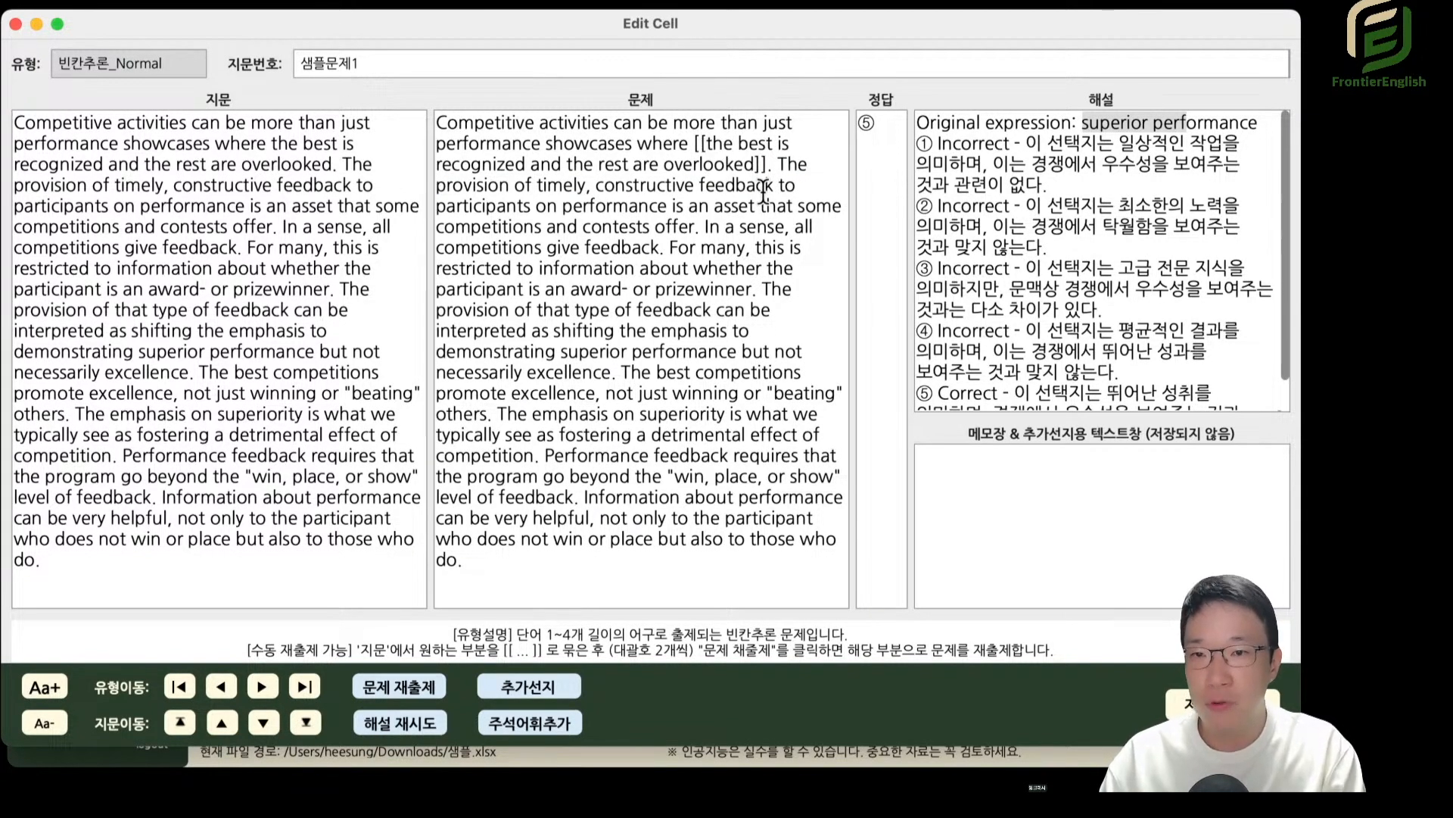
Regenerate the question, reposition the editor so that 해설 is fully visible, and close it.
left_click(401, 687)
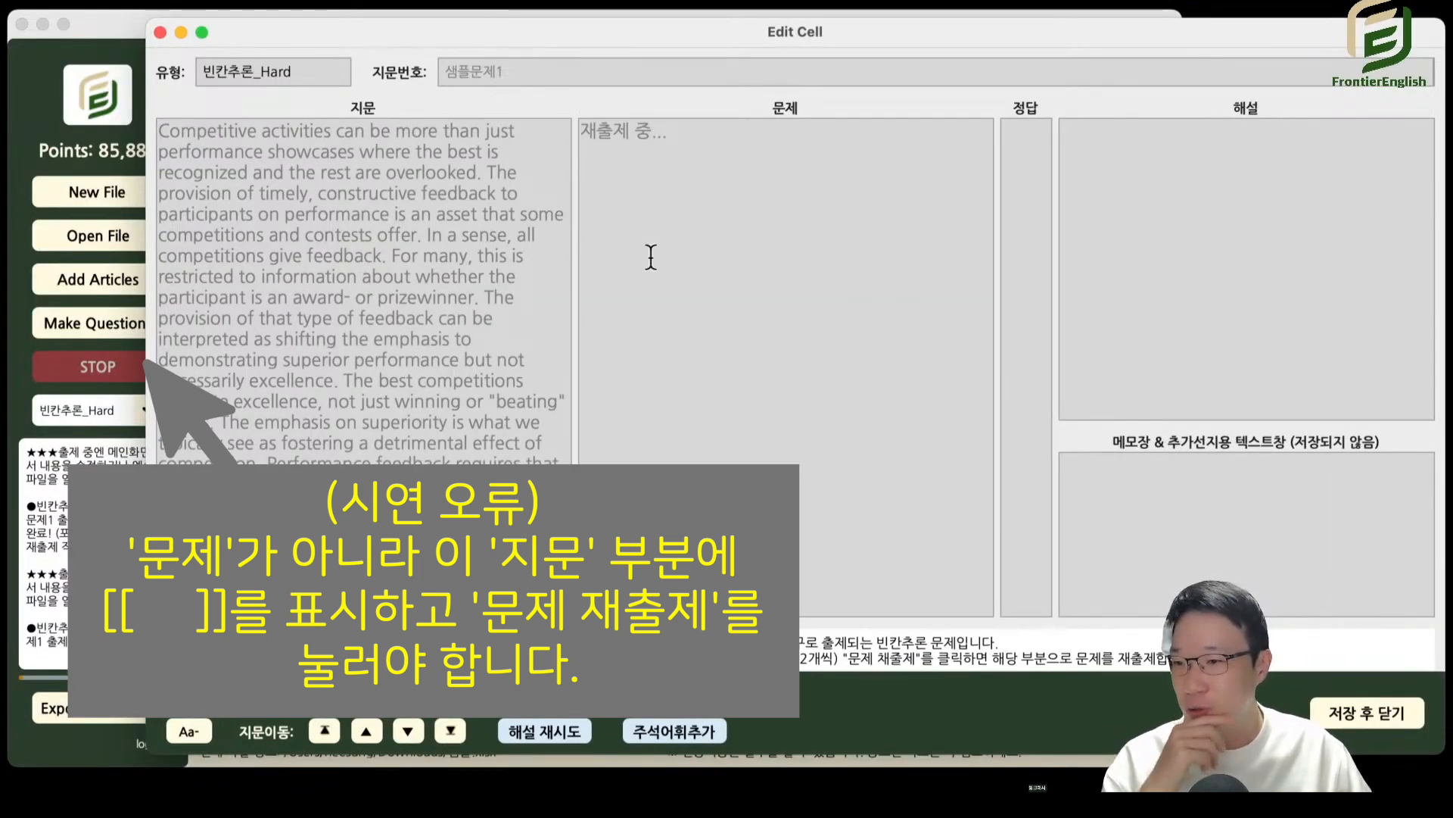
left_click_drag(414, 30, 374, 39)
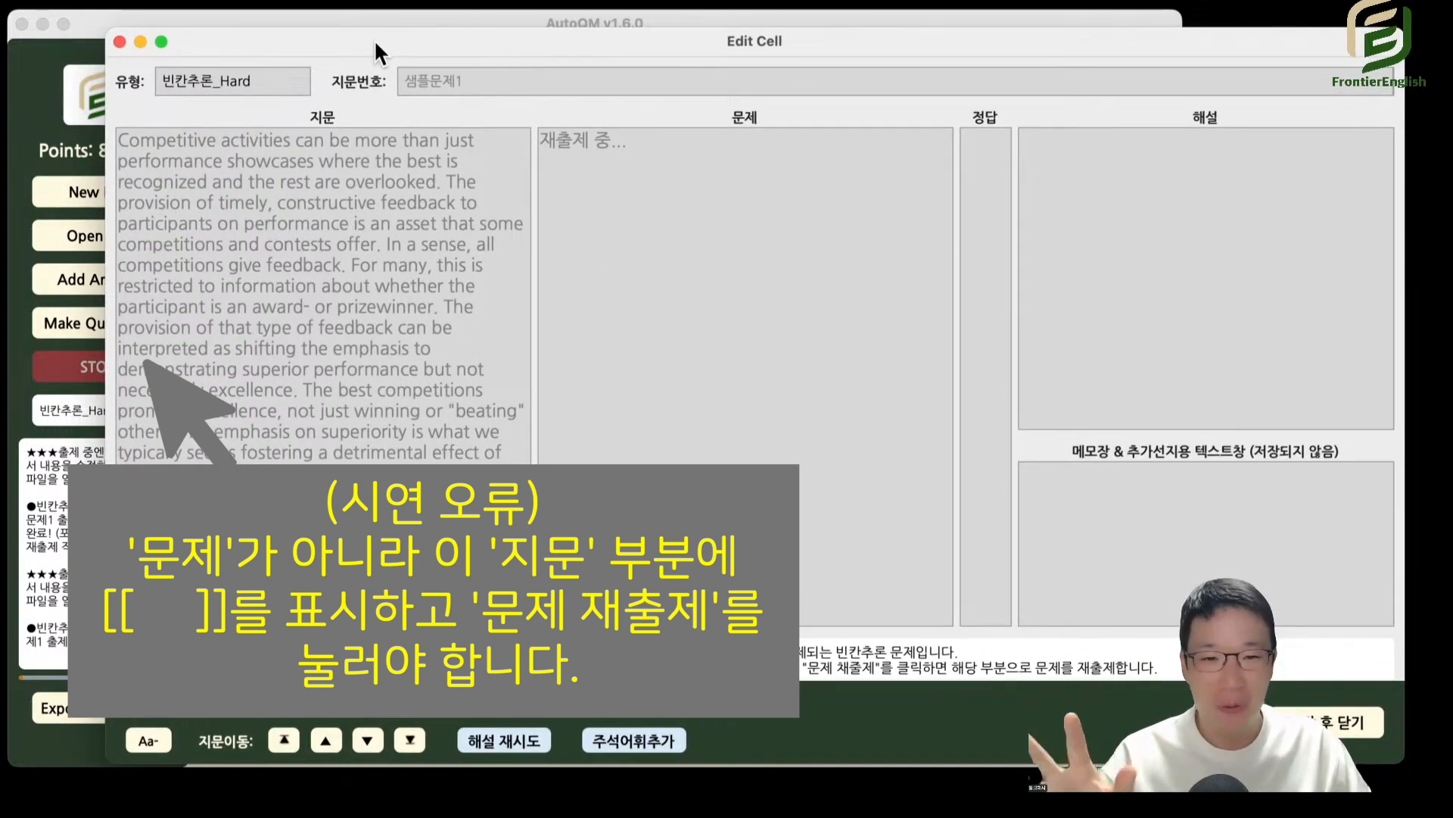
left_click_drag(376, 43, 348, 45)
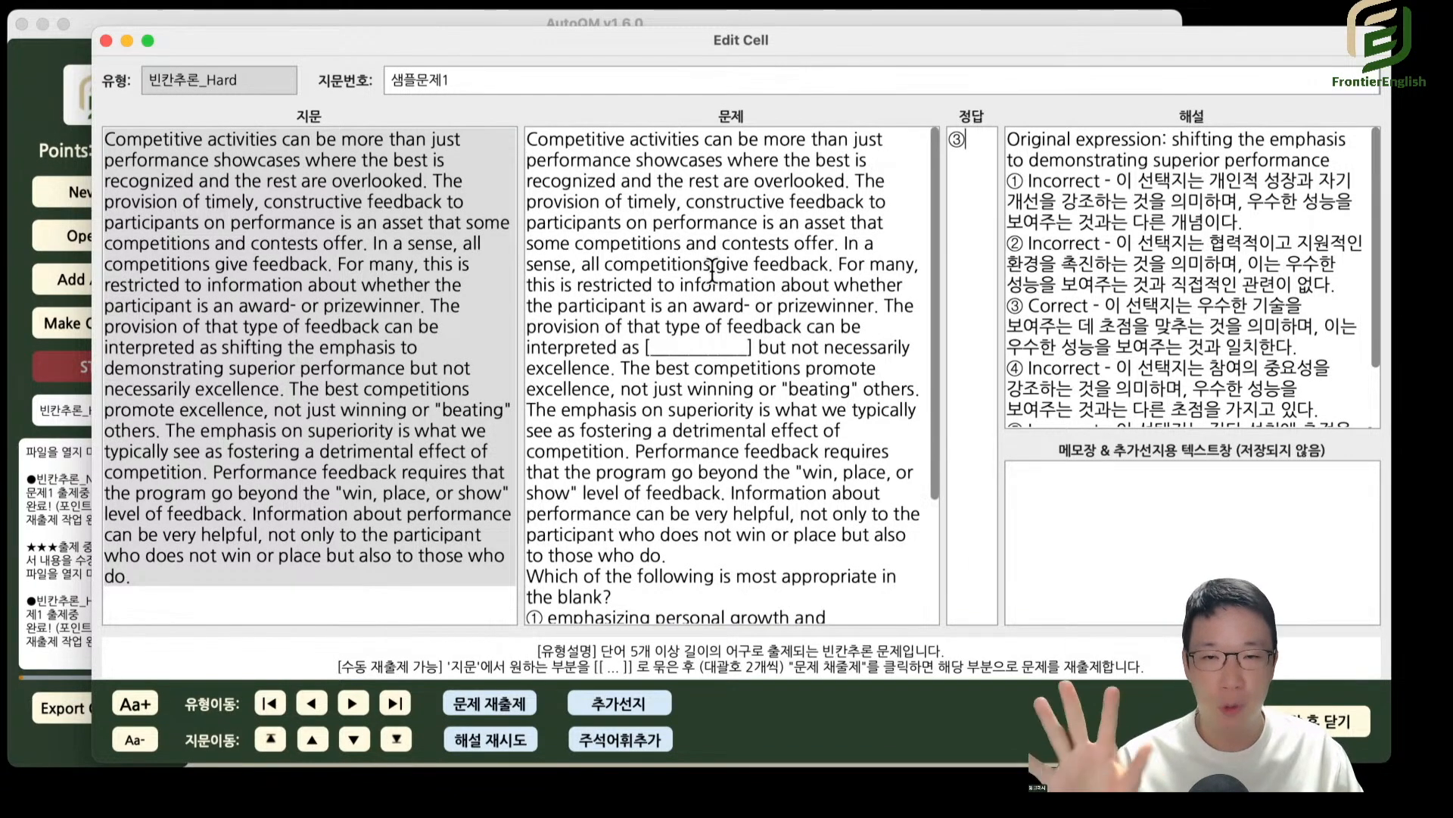
left_click(105, 42)
left_click(1011, 398)
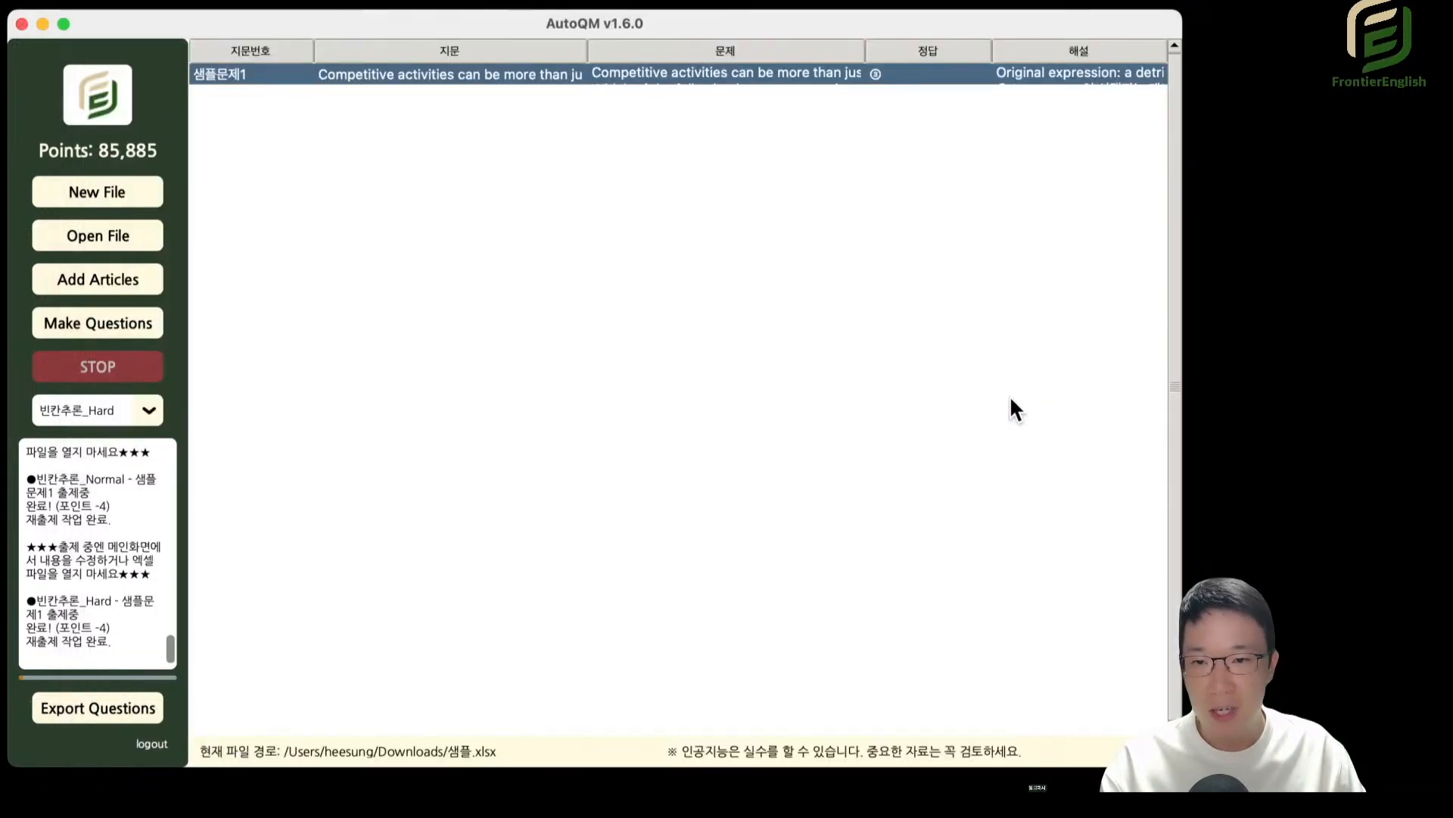
Switch to 대기열, open 샘플문제1, enclose "whether the participant is an award- or prizewinner" in double square brackets in 지문, and close the editor.
left_click(83, 417)
left_click(85, 440)
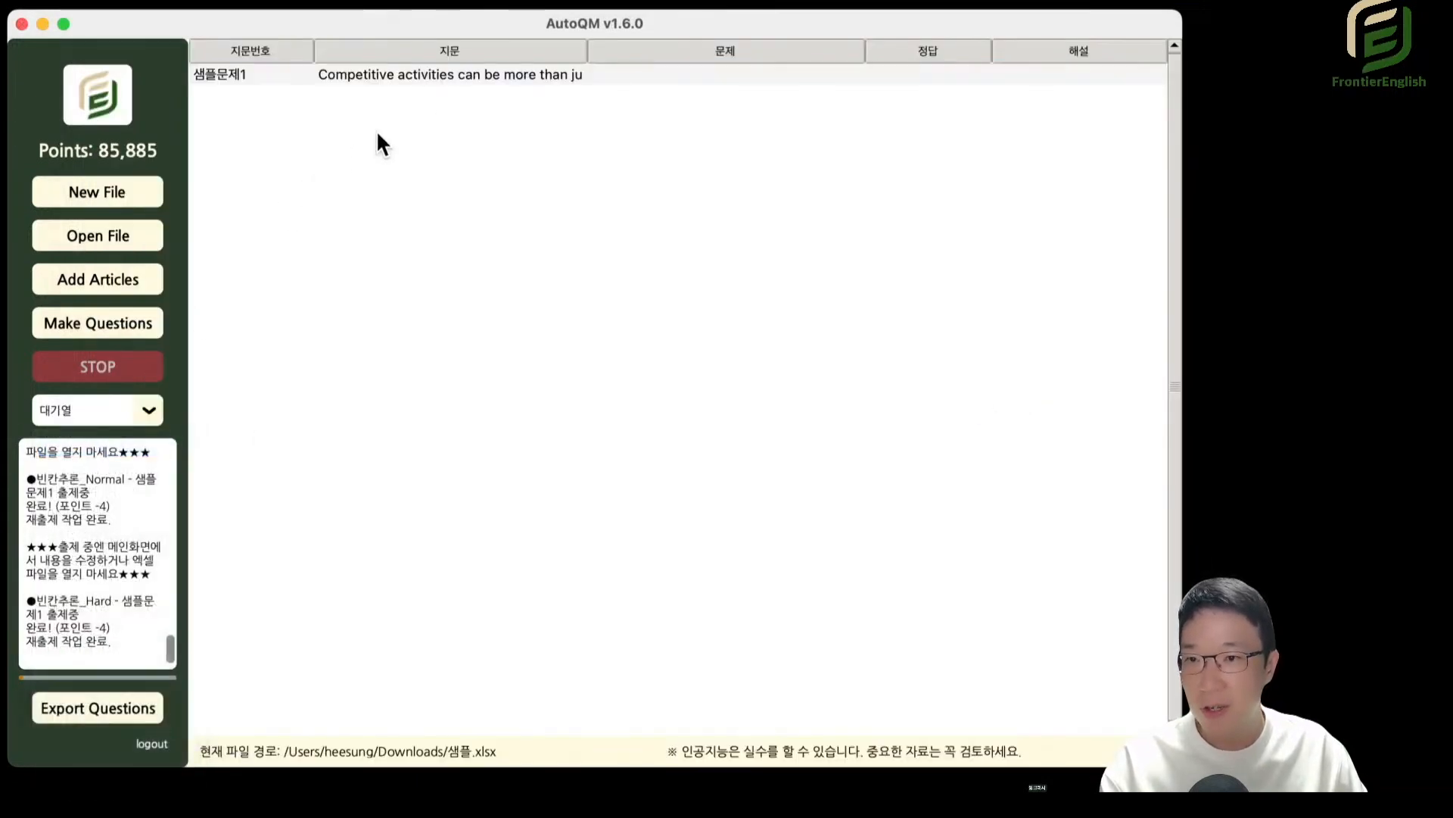
double_click(431, 75)
left_click_drag(636, 238, 712, 277)
left_click(653, 243)
left_click(711, 276)
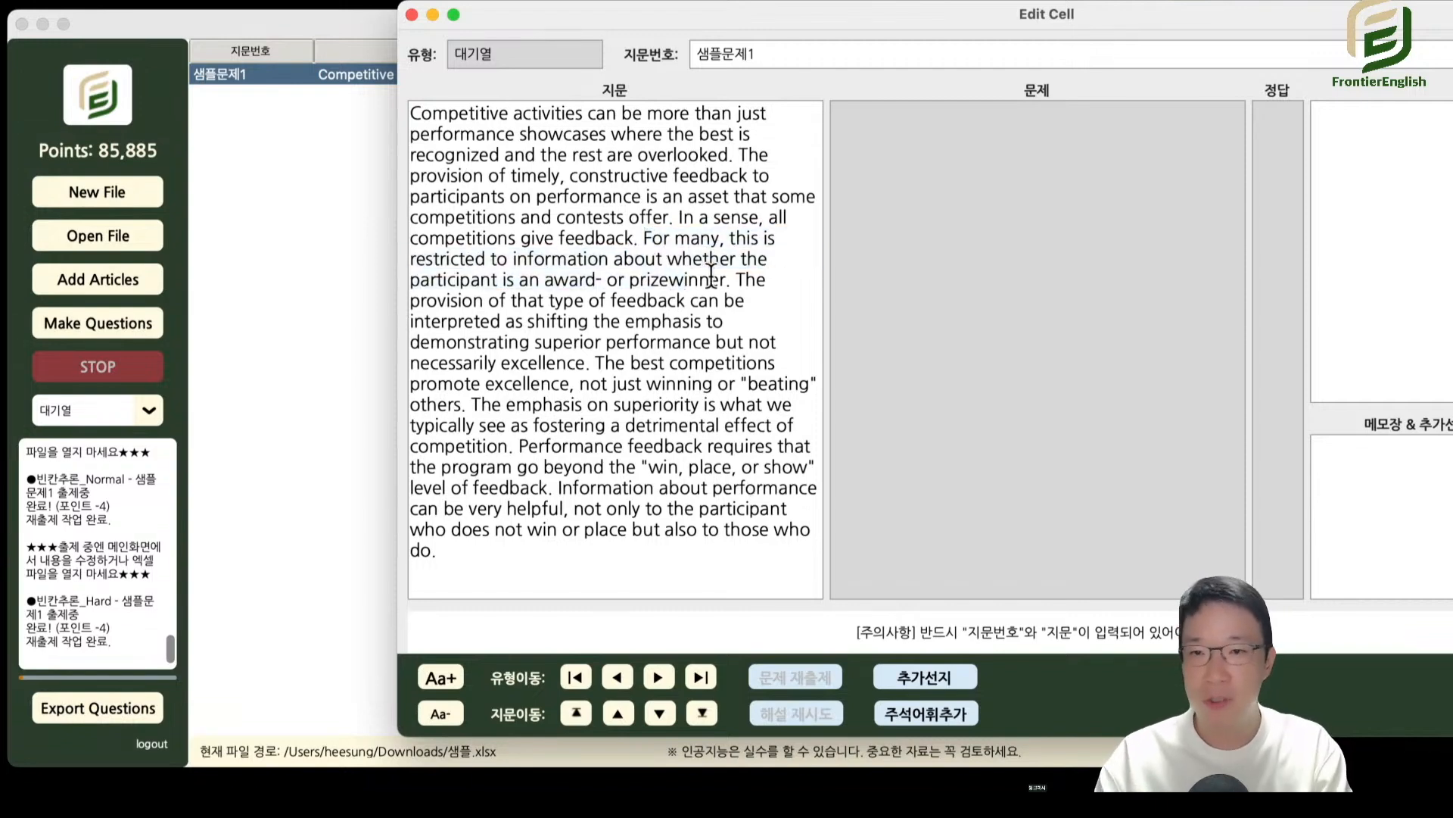
type("[[")
key("Down")
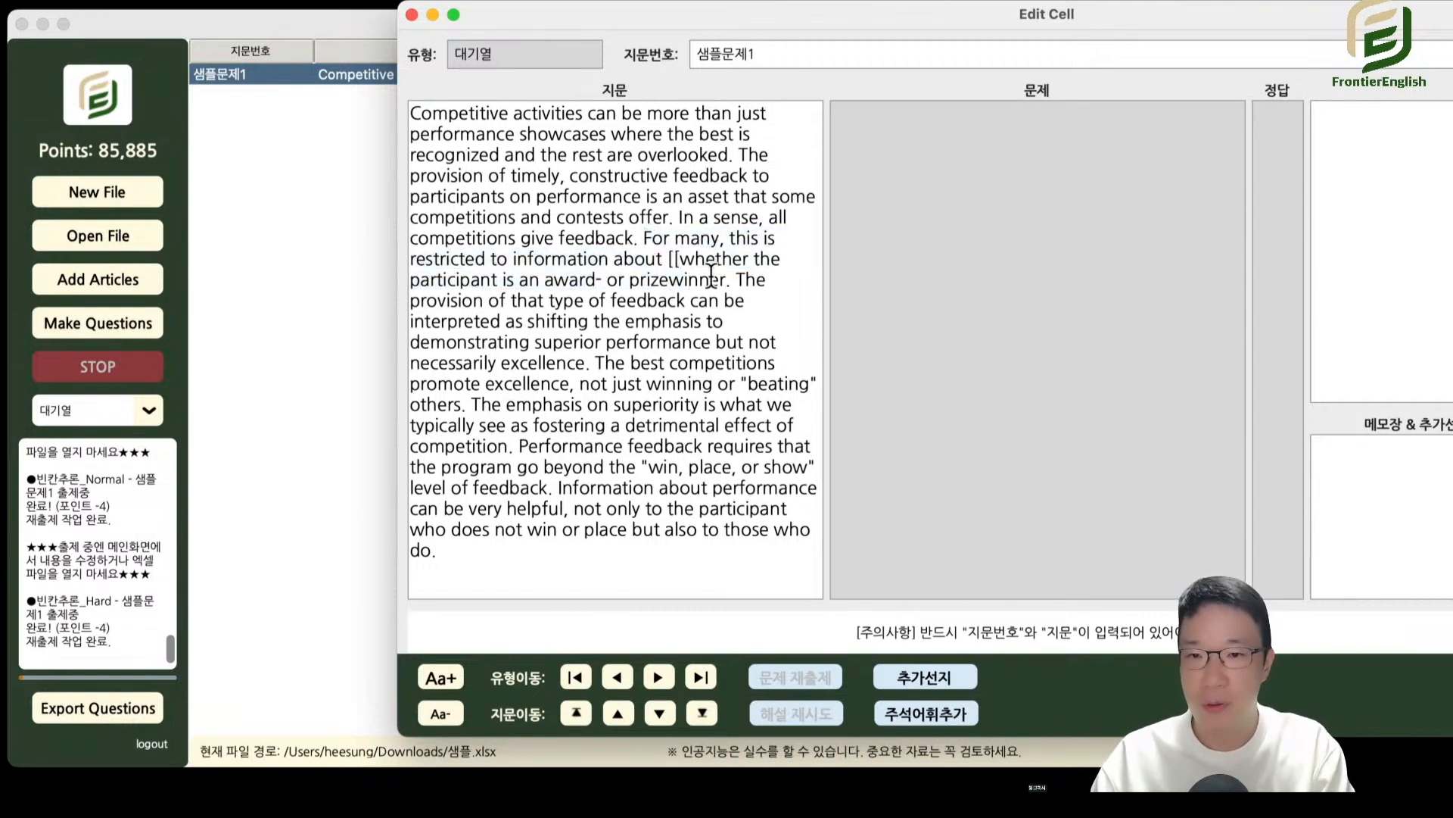
type("]]")
key("Escape")
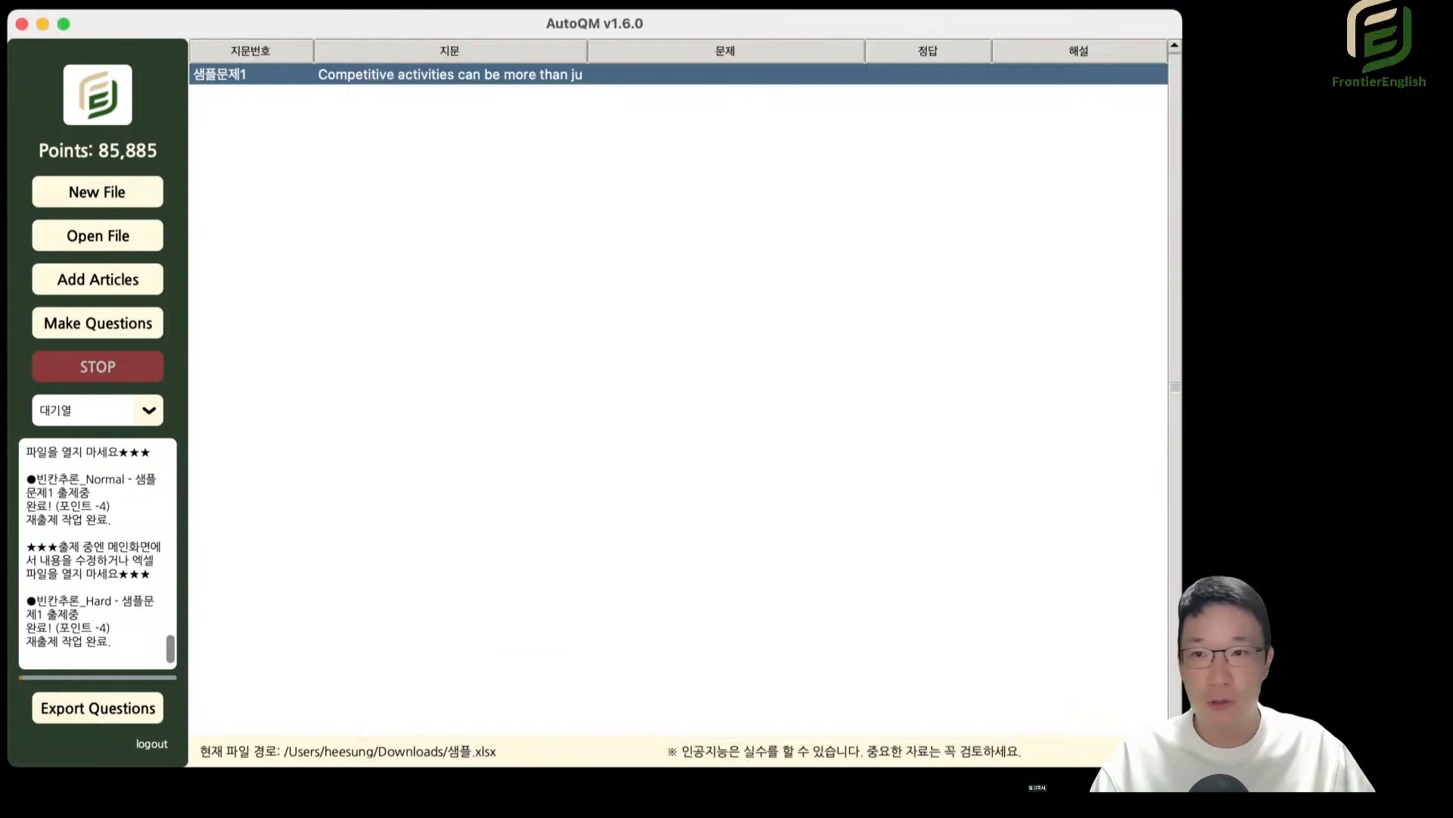
Reopen 샘플문제1 in 대기열, examine the bracketed phrase within the passage, close the editor and look through the available question types.
double_click(544, 74)
left_click_drag(545, 155, 730, 297)
left_click_drag(729, 300, 769, 281)
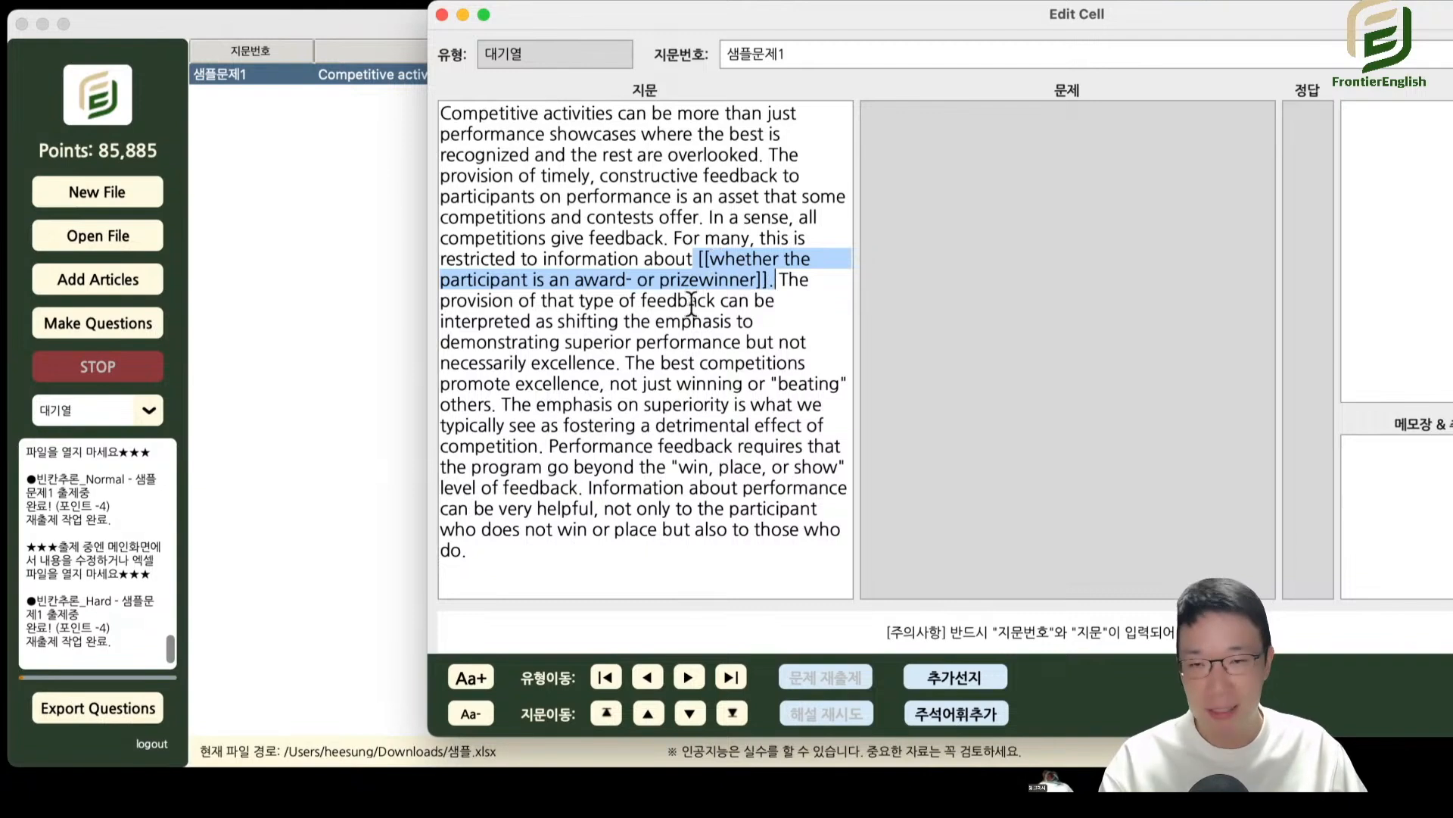
left_click(710, 280)
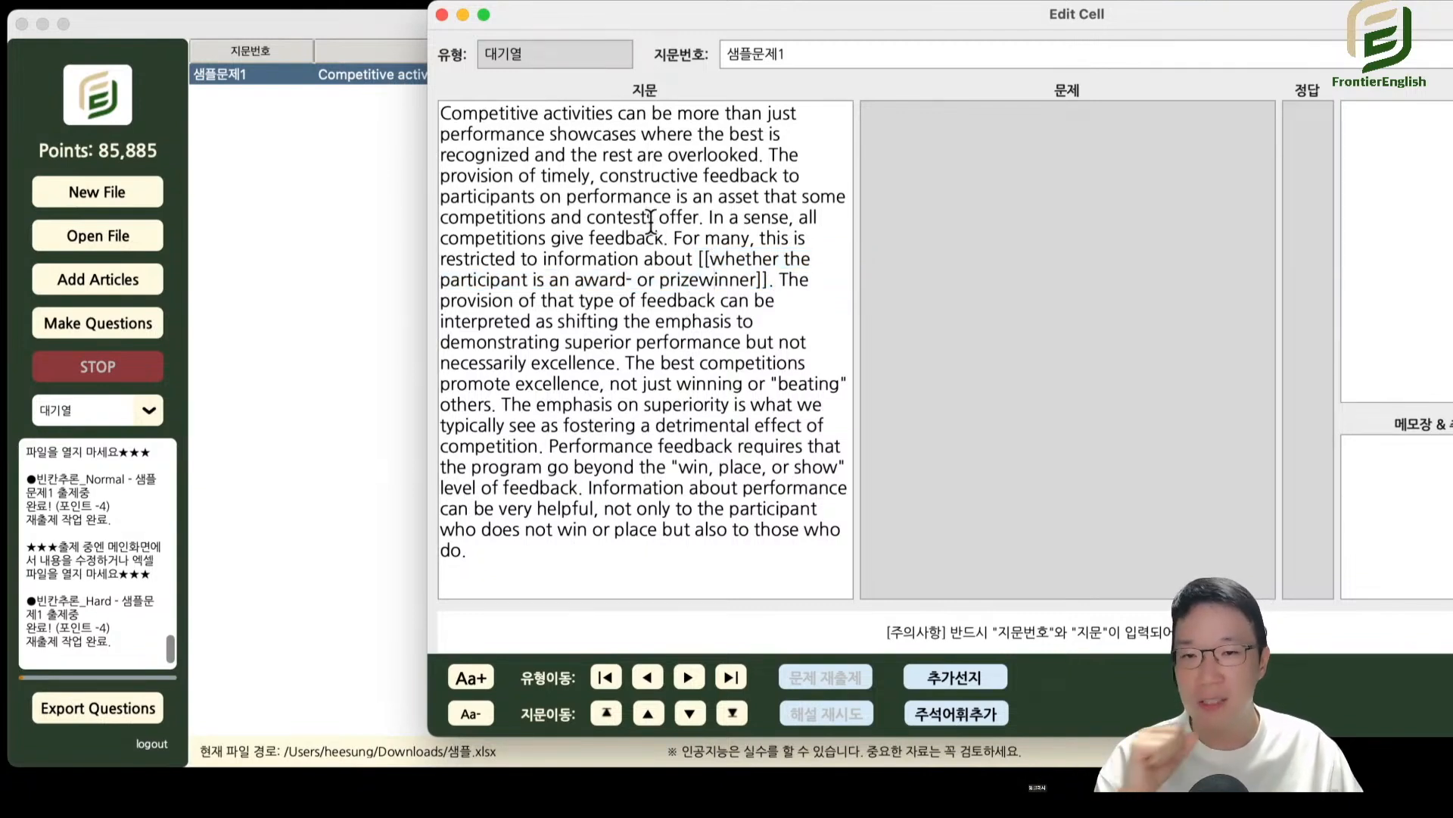
left_click_drag(618, 218, 768, 405)
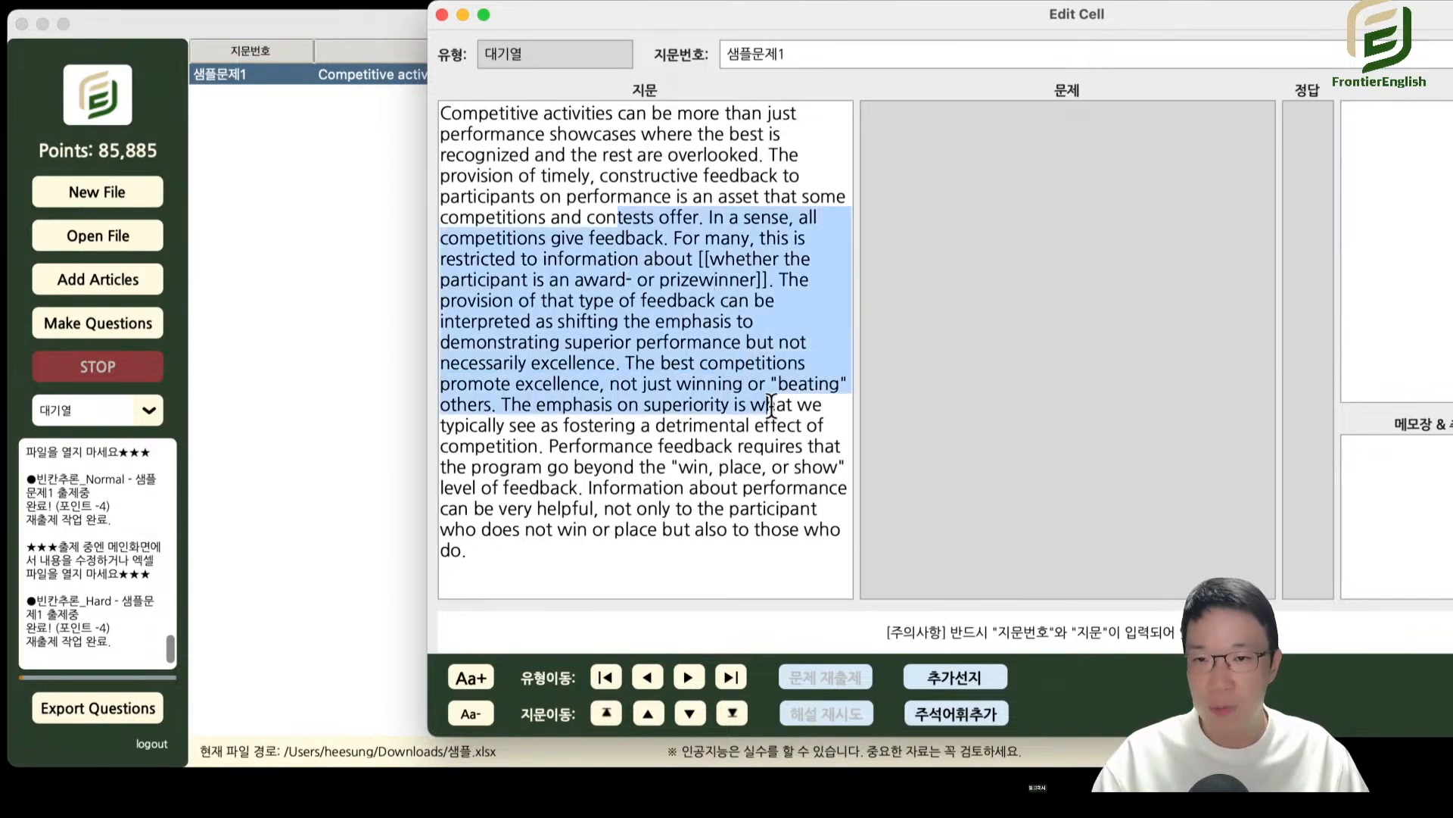
key("Escape")
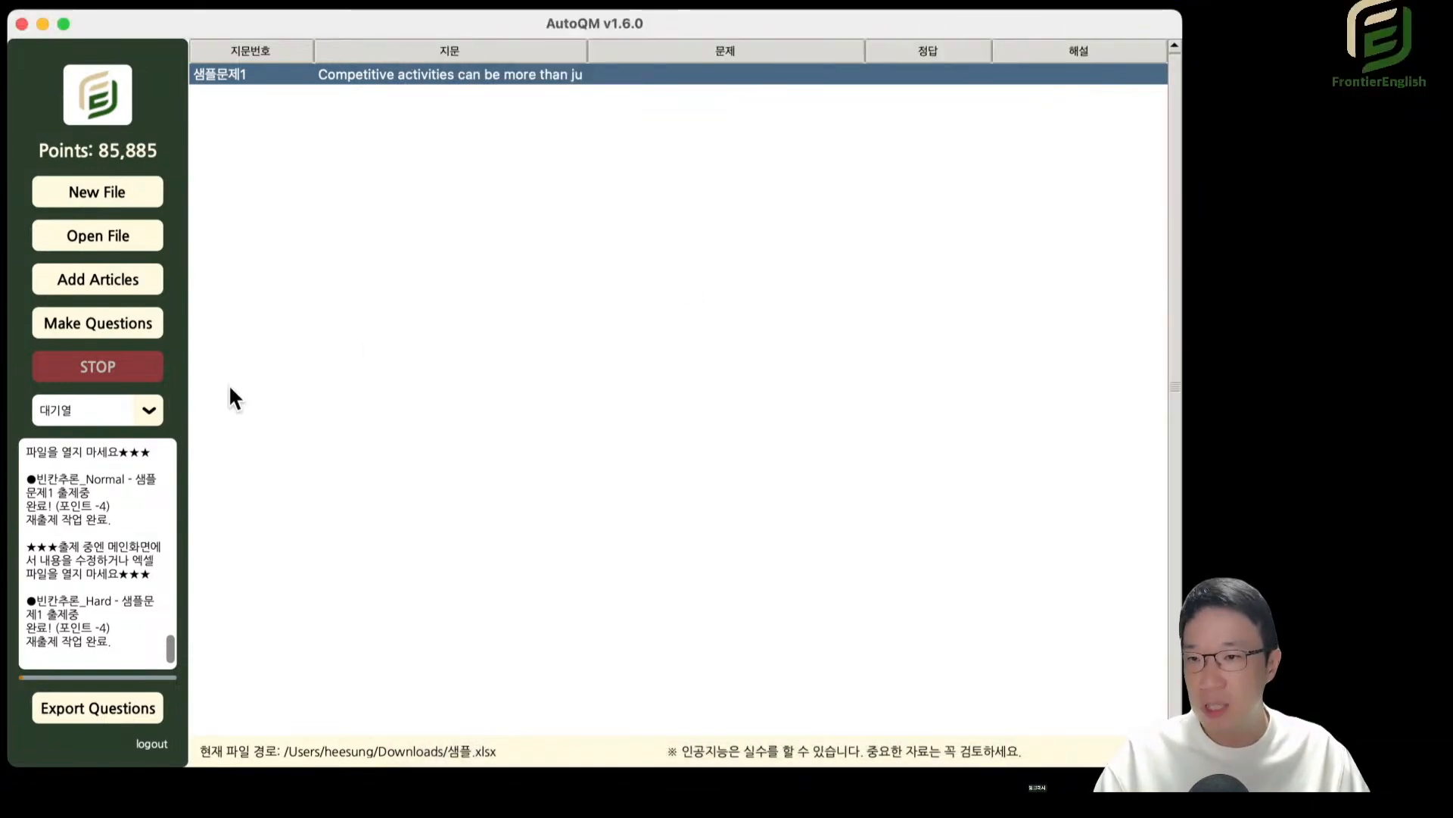
left_click(94, 410)
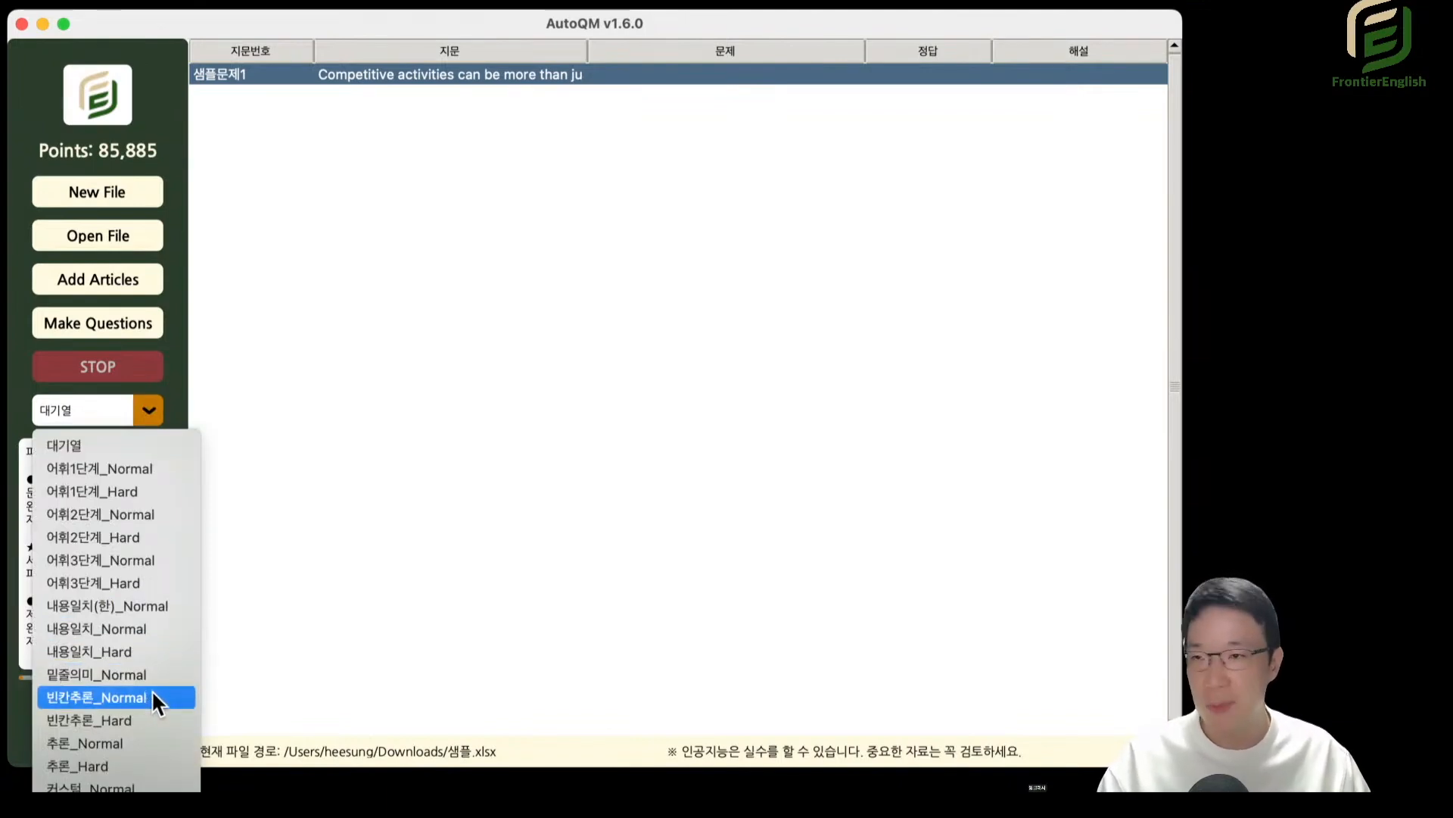
left_click(469, 377)
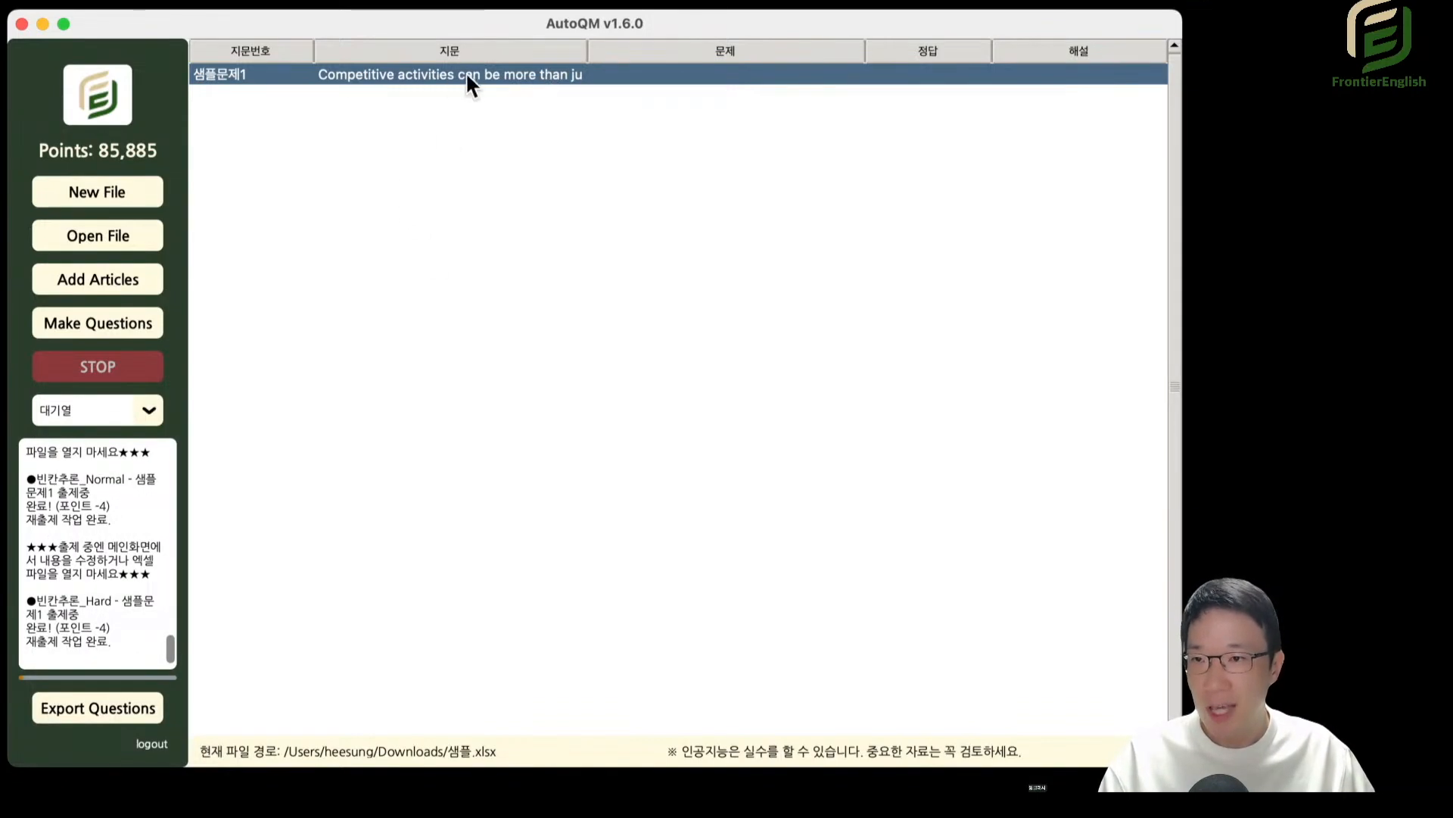
Remove the double square brackets around "whether the participant is an award- or prizewinner" from the 대기열 passage of 샘플문제1 and close the editor.
double_click(512, 84)
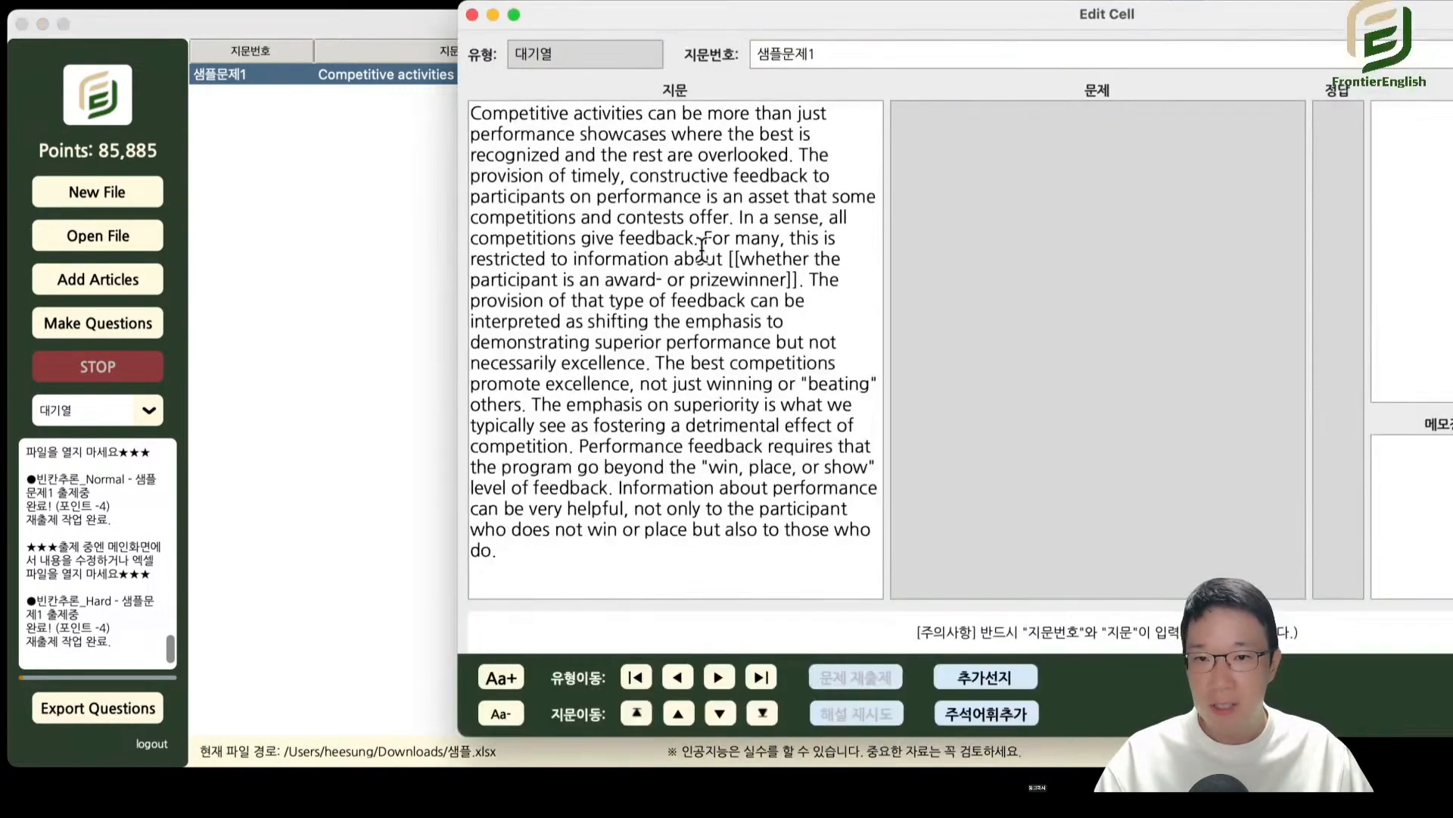
left_click_drag(714, 239, 808, 320)
left_click(723, 258)
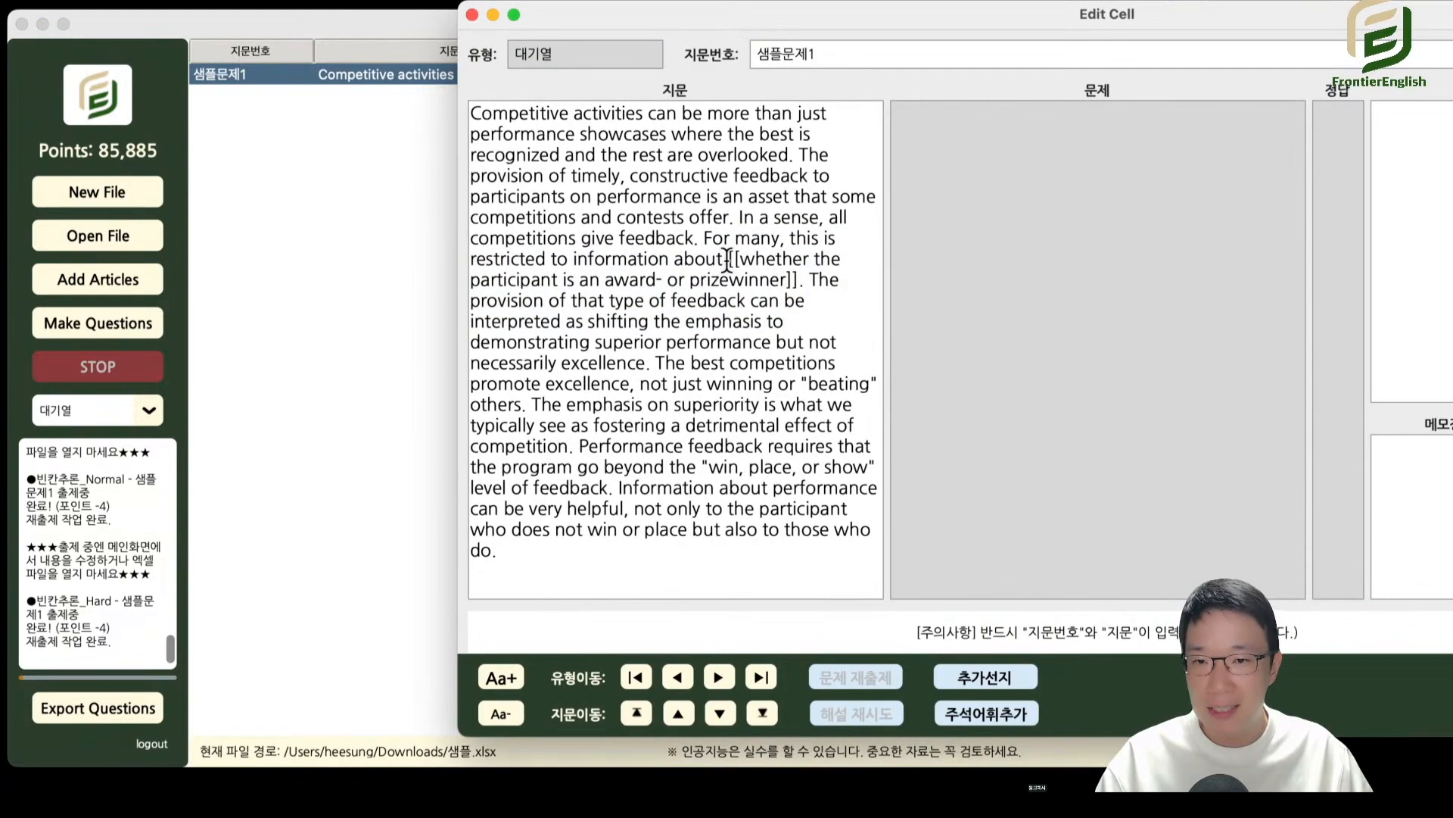
left_click_drag(728, 258, 750, 279)
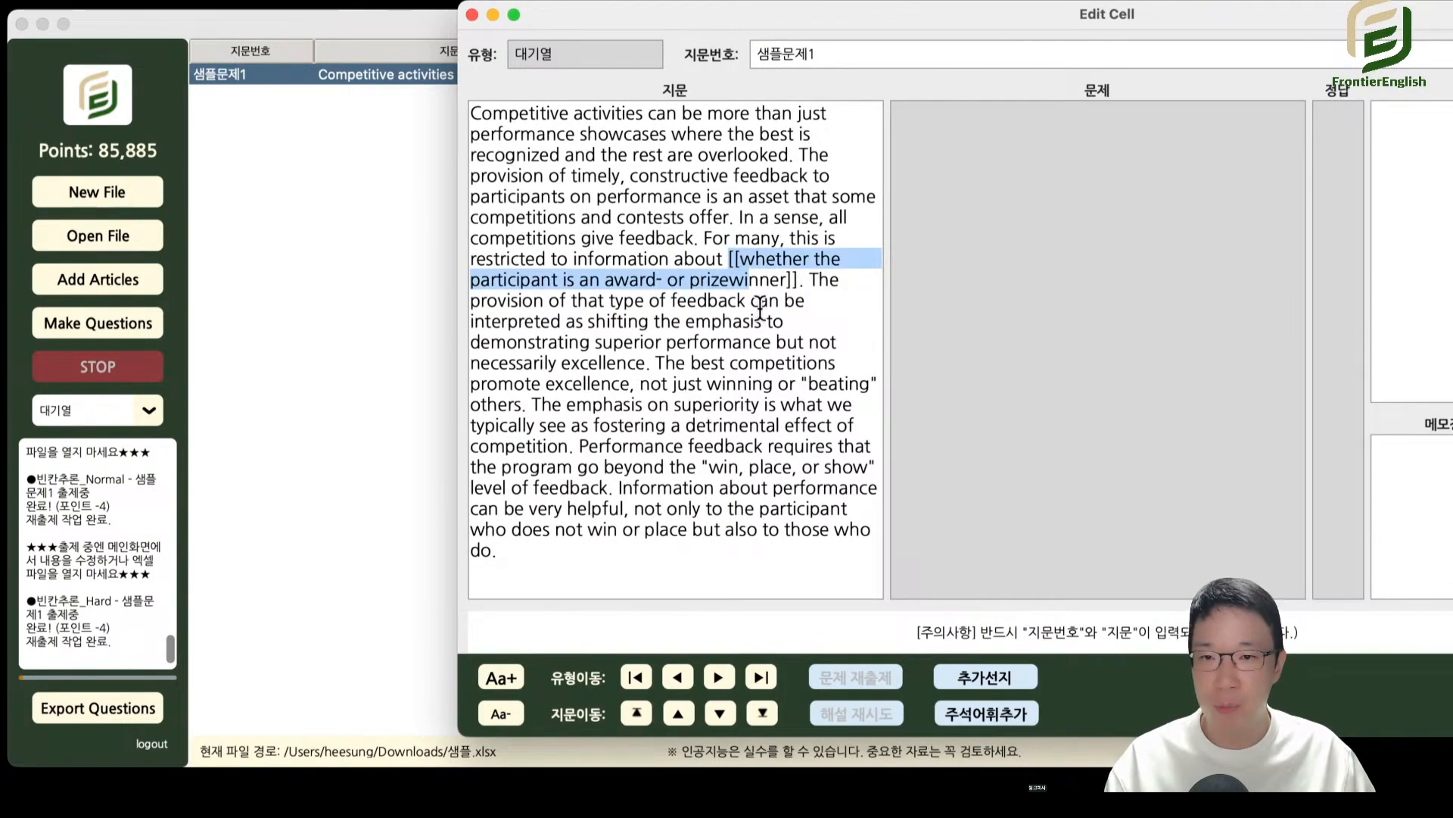
left_click(738, 304)
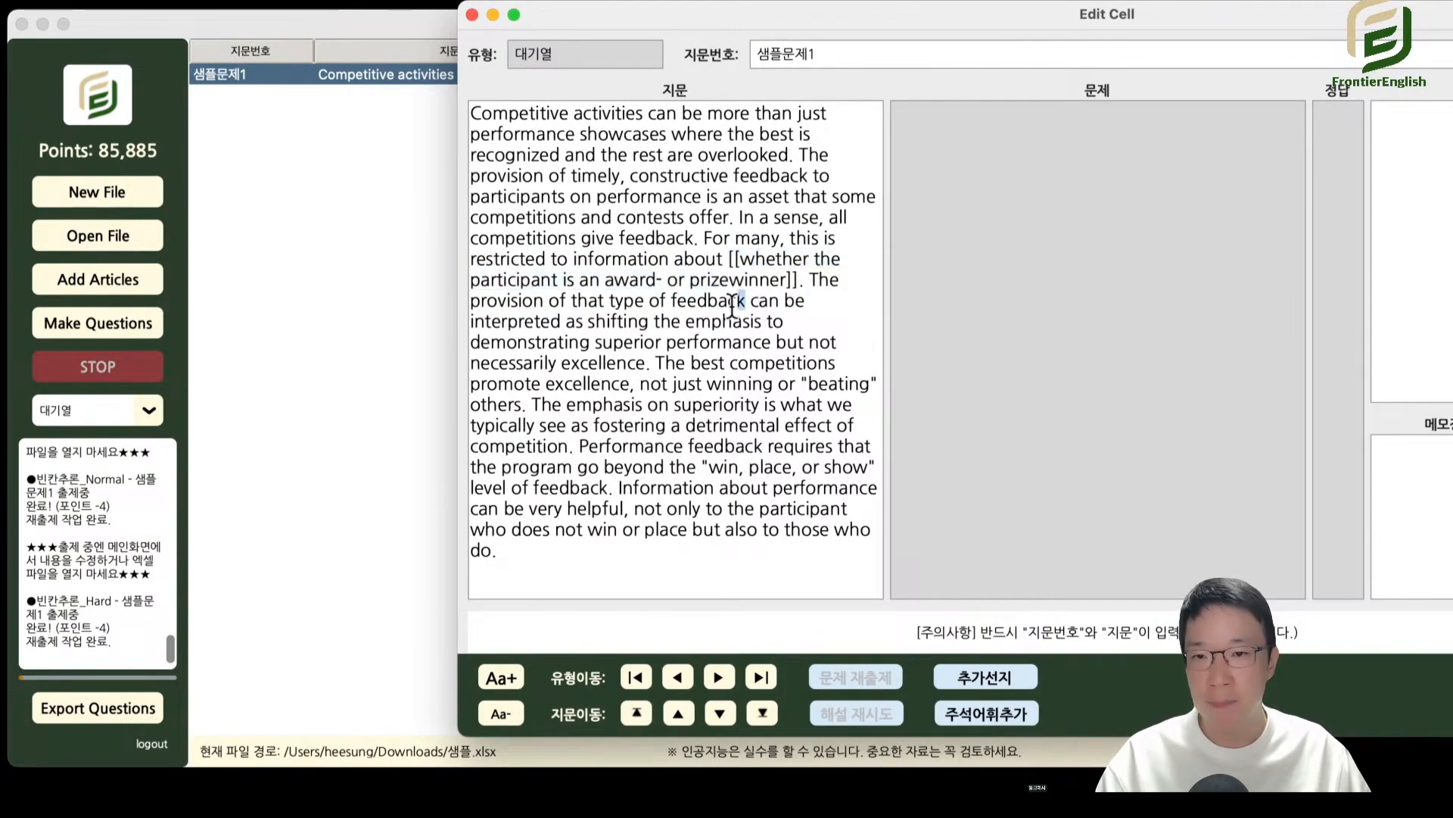
left_click_drag(737, 259, 798, 280)
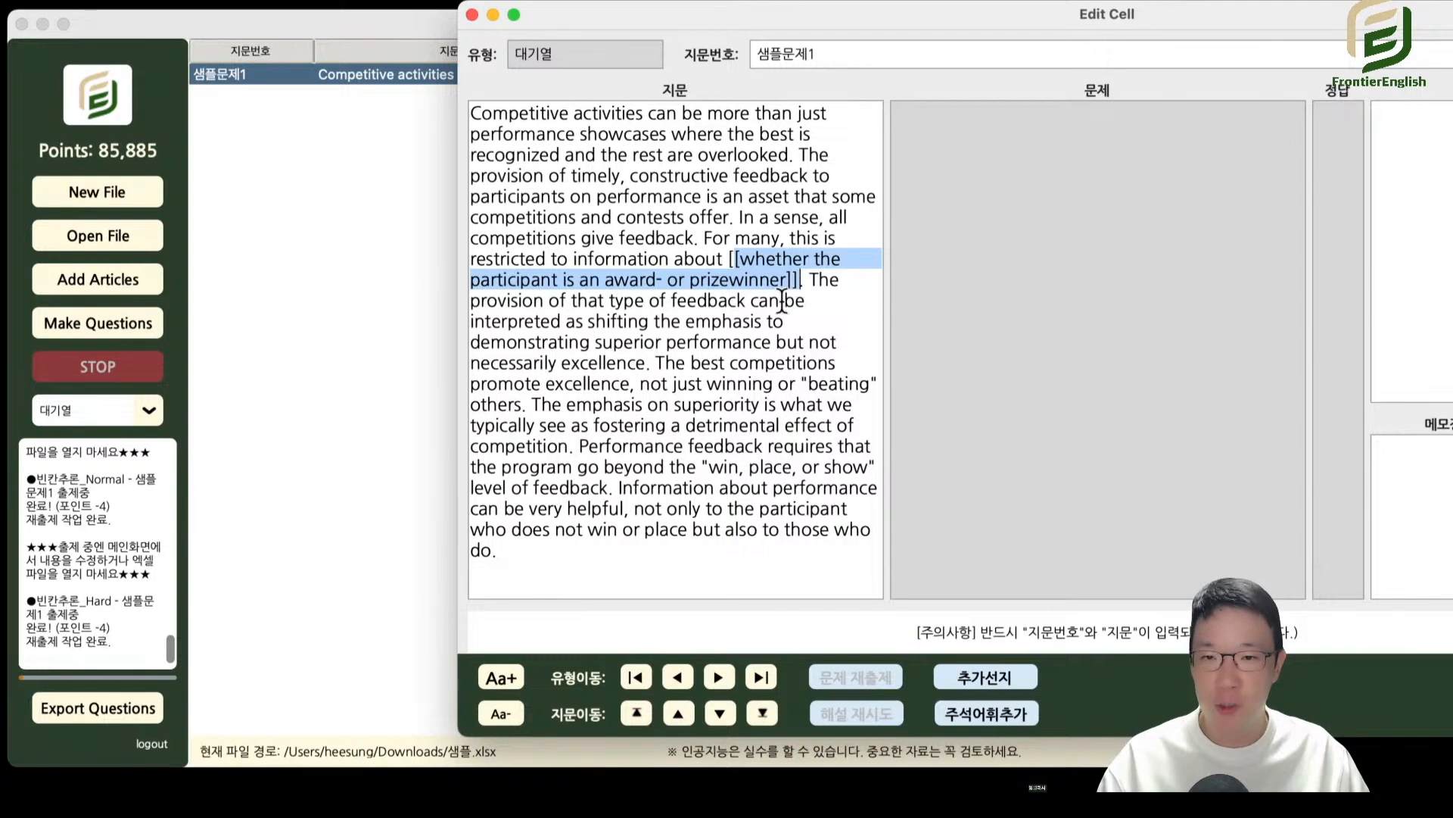
left_click(737, 239)
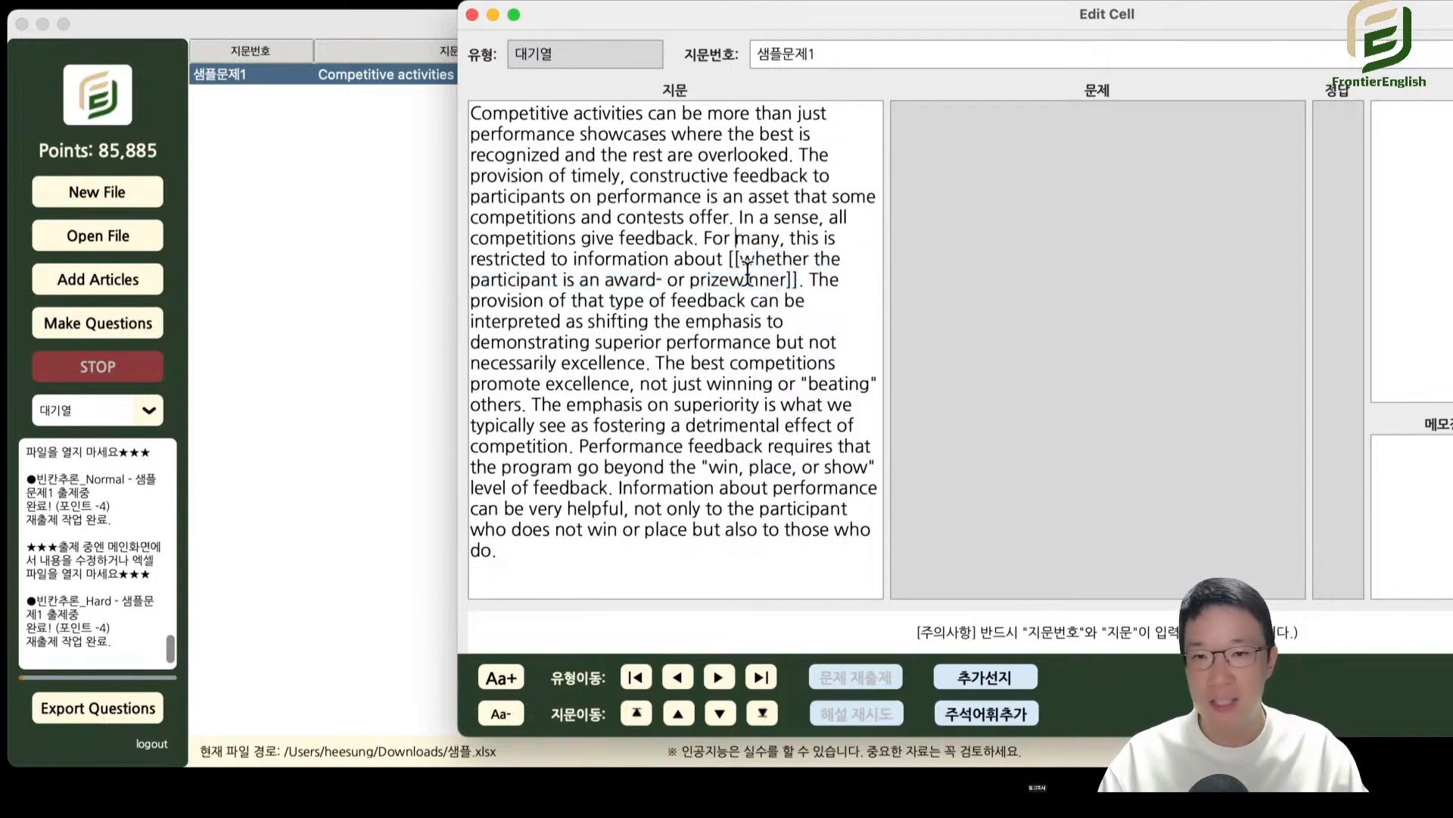
key("BackSpace")
key("BackSpace")
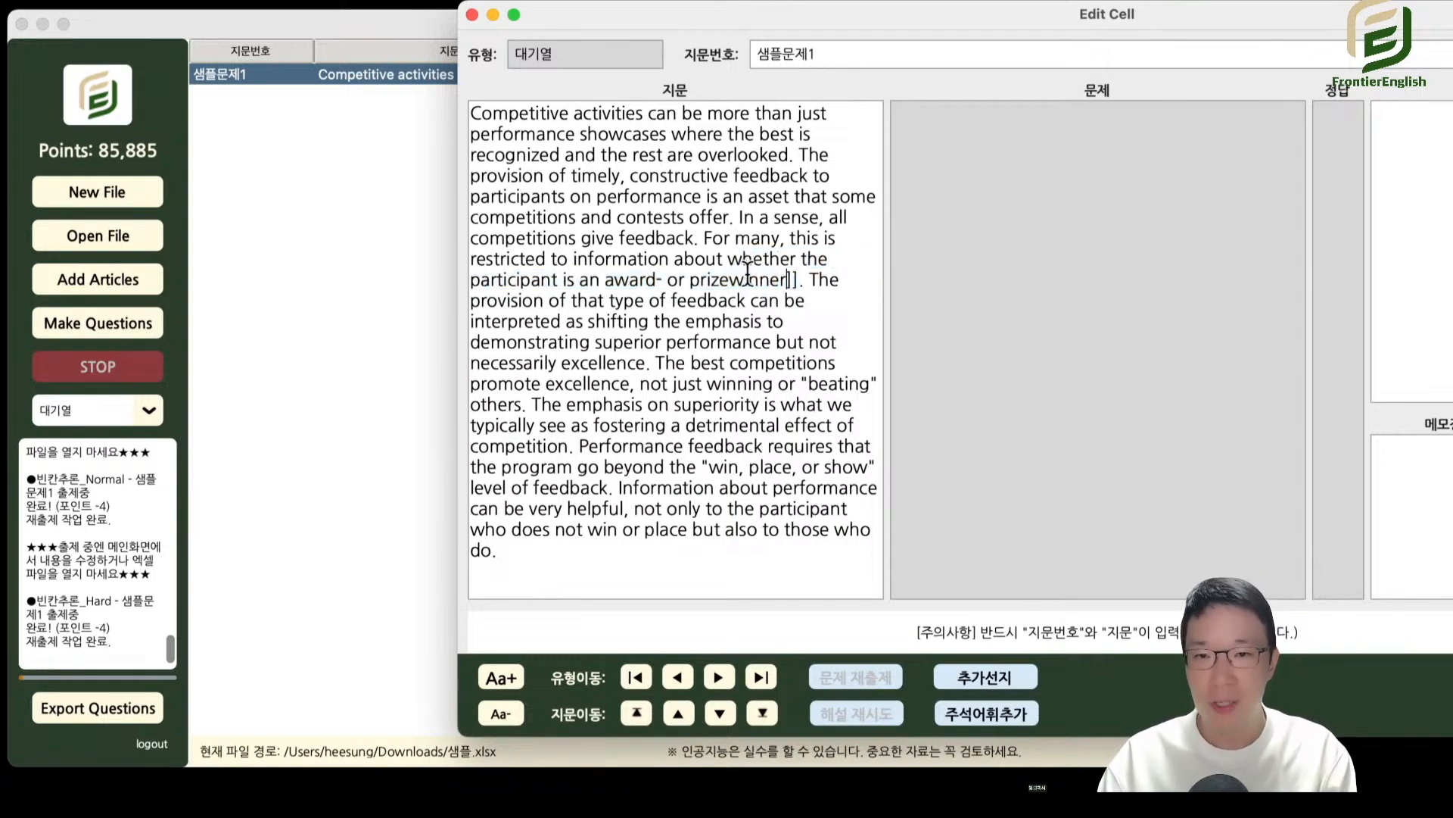
key("Right")
key("Right")
key("BackSpace")
key("BackSpace")
key("Escape")
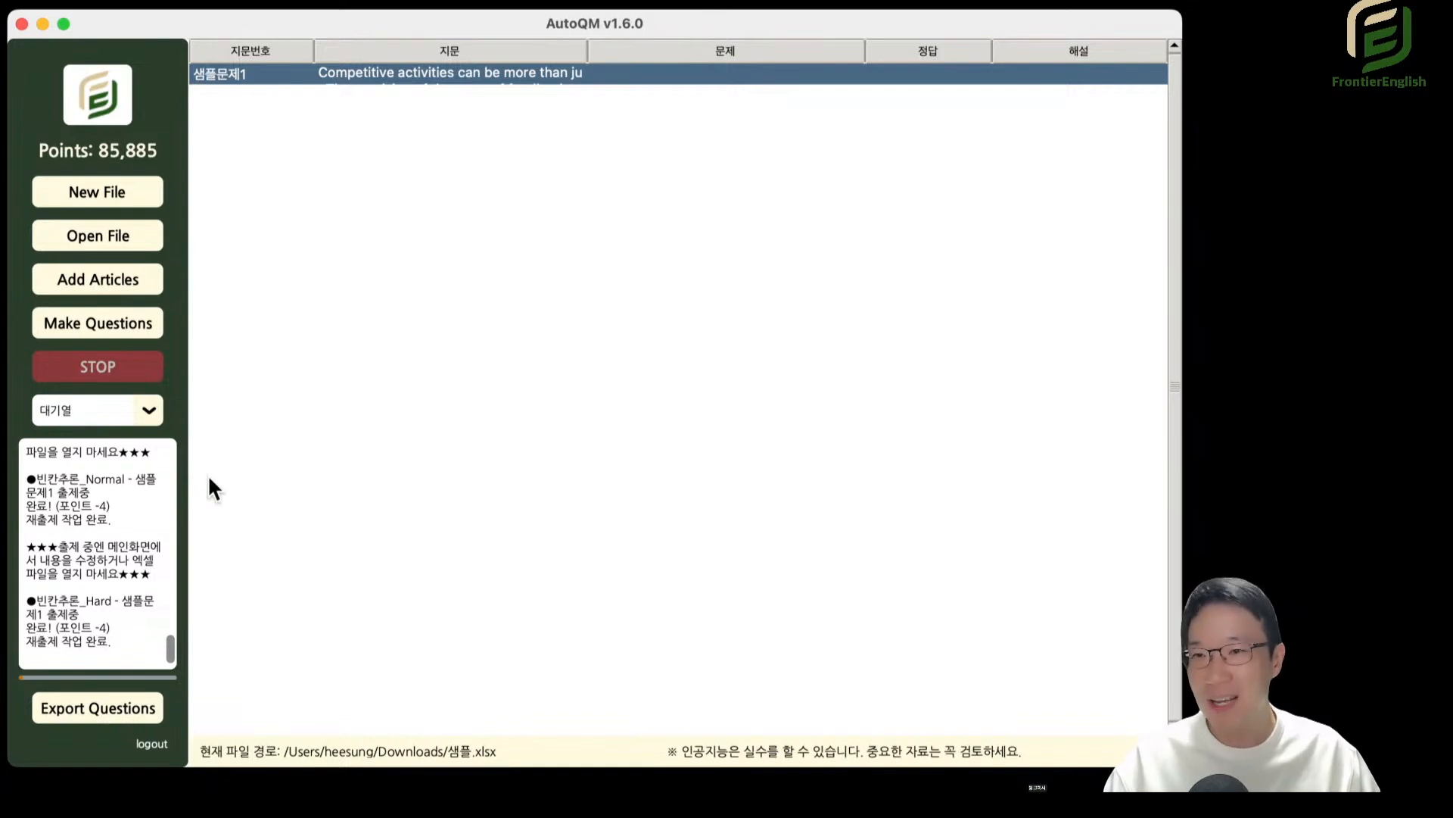
Switch to the 순서_Normal type, open its 샘플문제1 question and reposition the editor so that 해설 is fully visible.
left_click(141, 421)
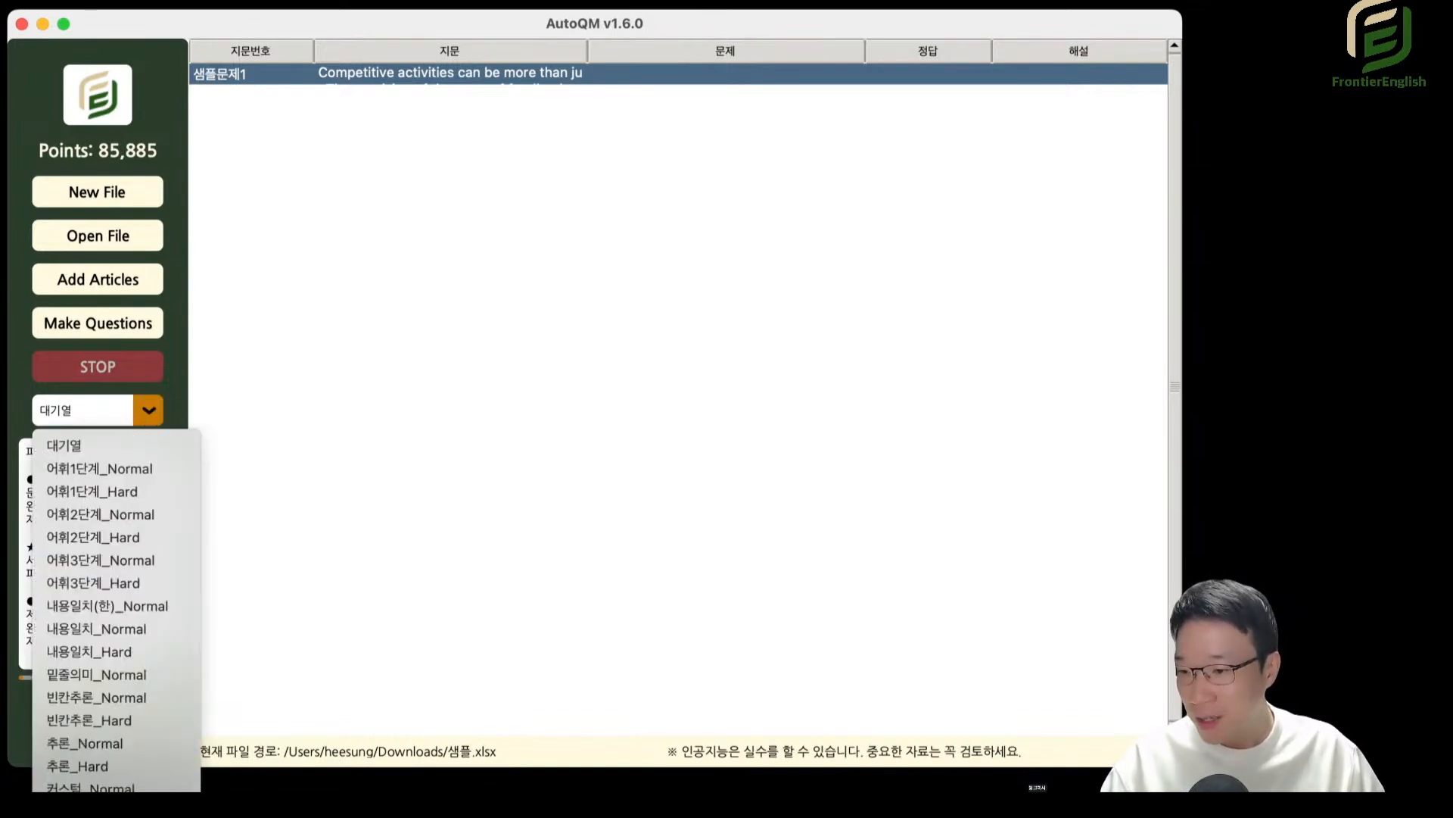
left_click(113, 810)
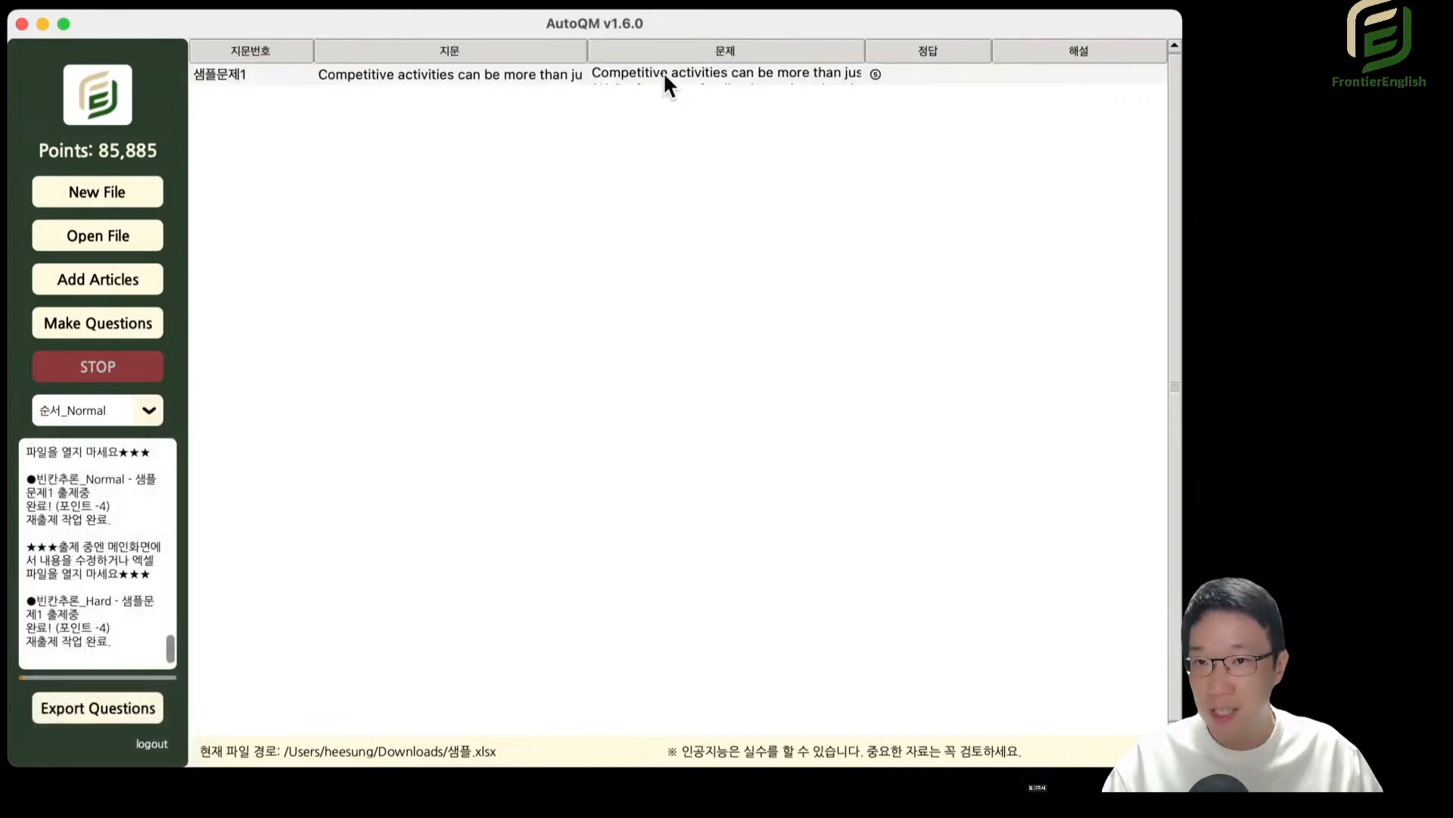
double_click(664, 71)
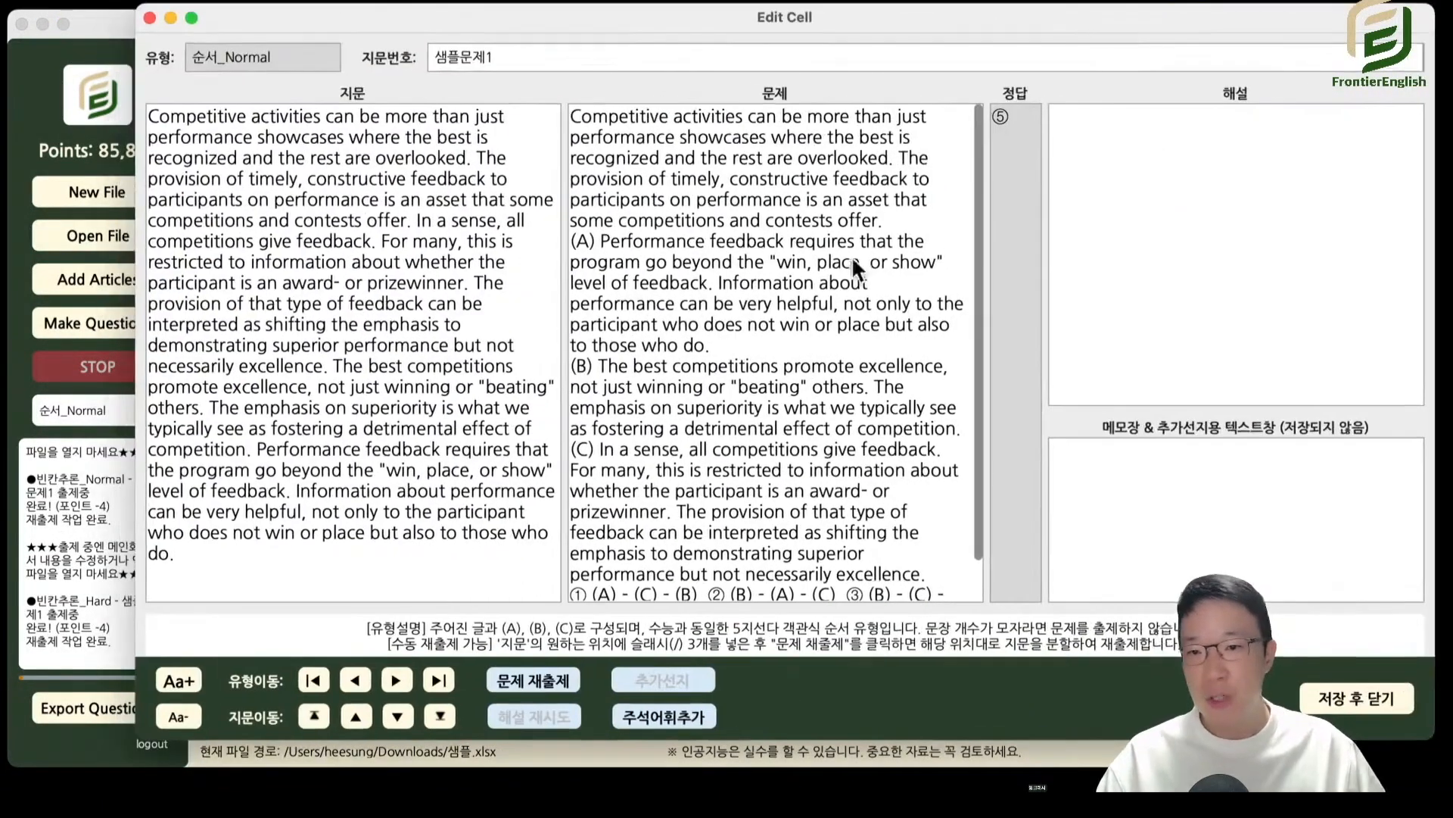
left_click_drag(759, 14, 635, 16)
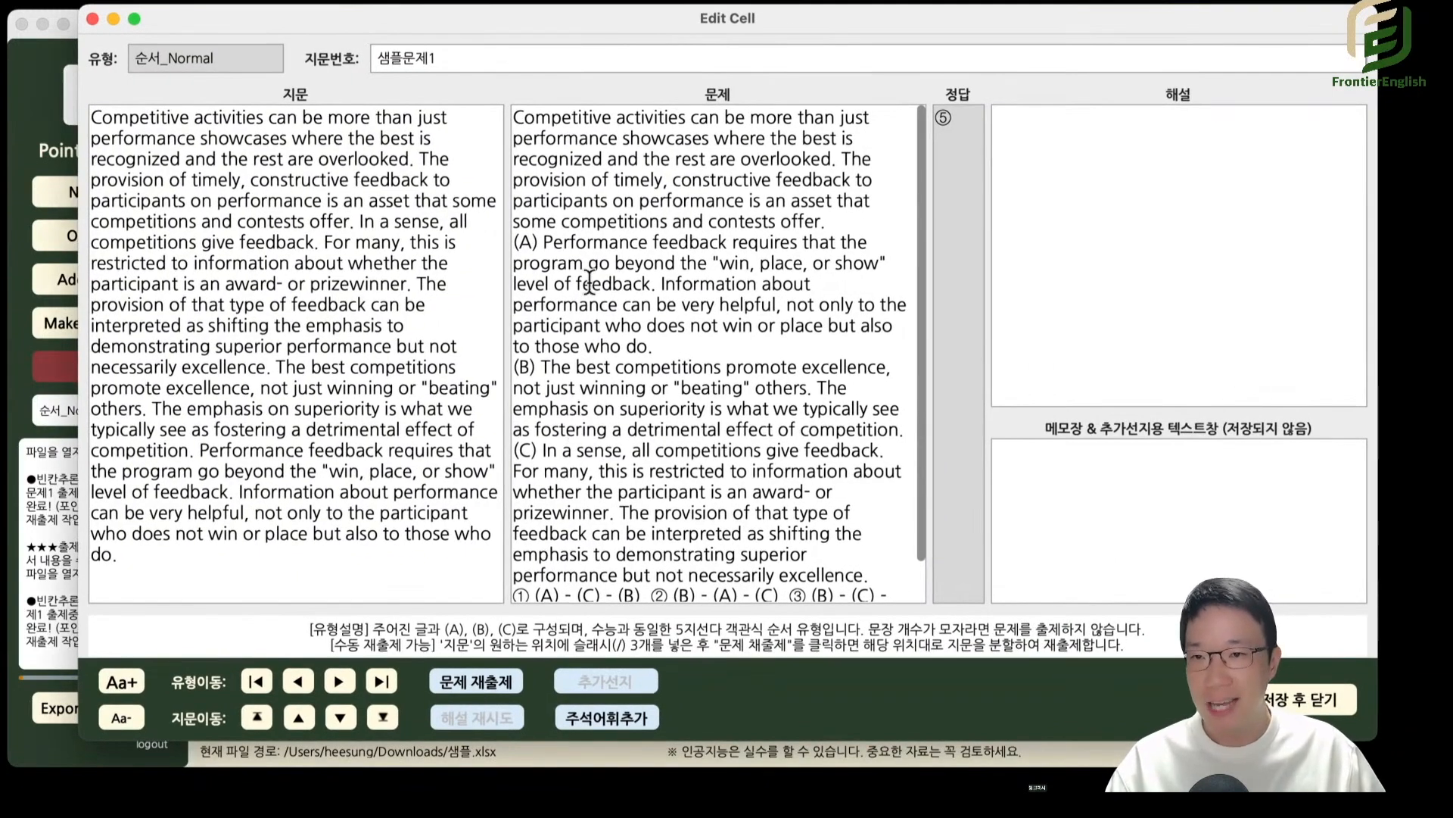
Replace the whole 순서_Normal 문제 text with a copy of the full 지문 passage.
triple_click(420, 312)
key("super+c")
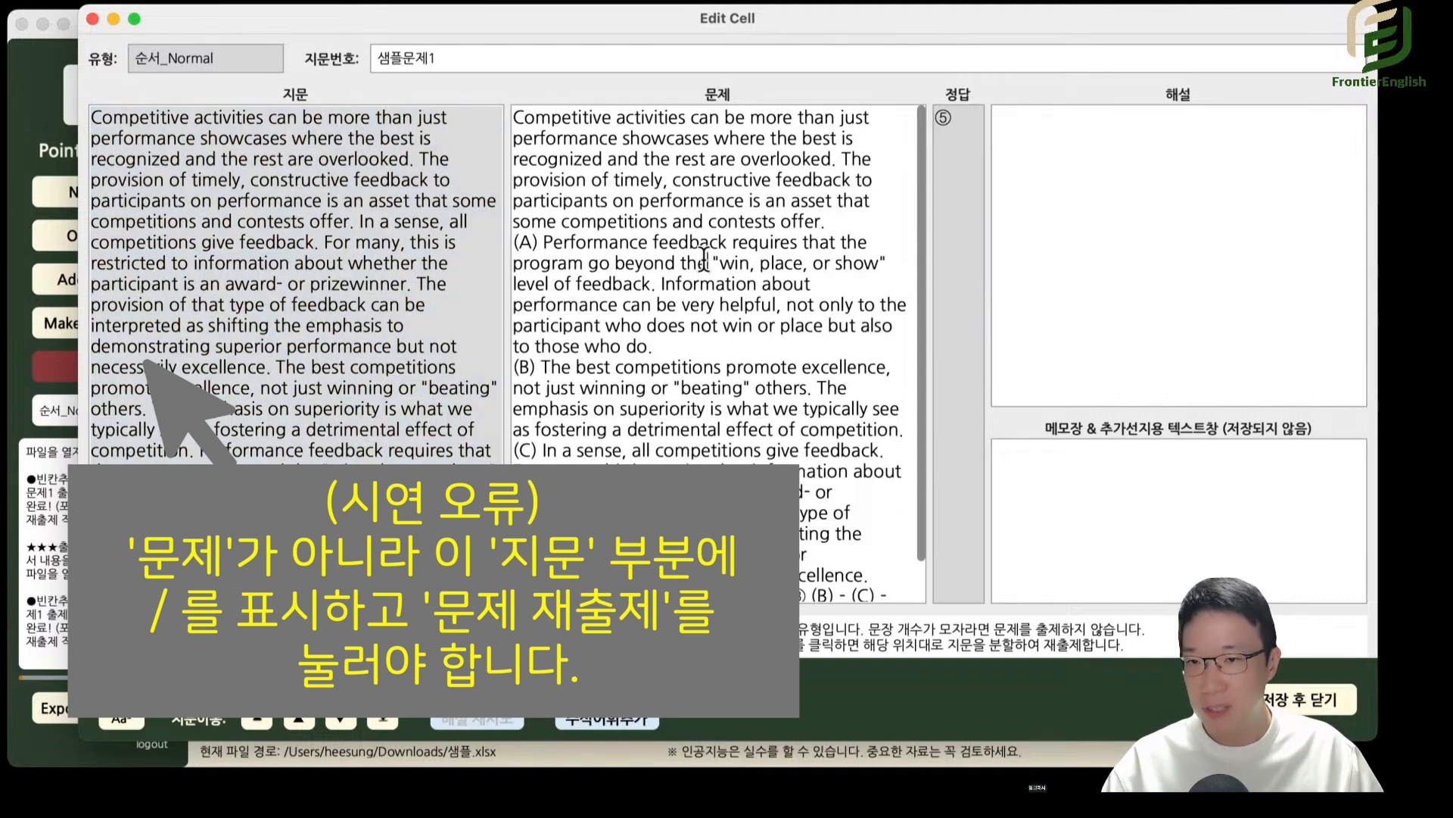
triple_click(706, 259)
key("super+a")
key("super+v")
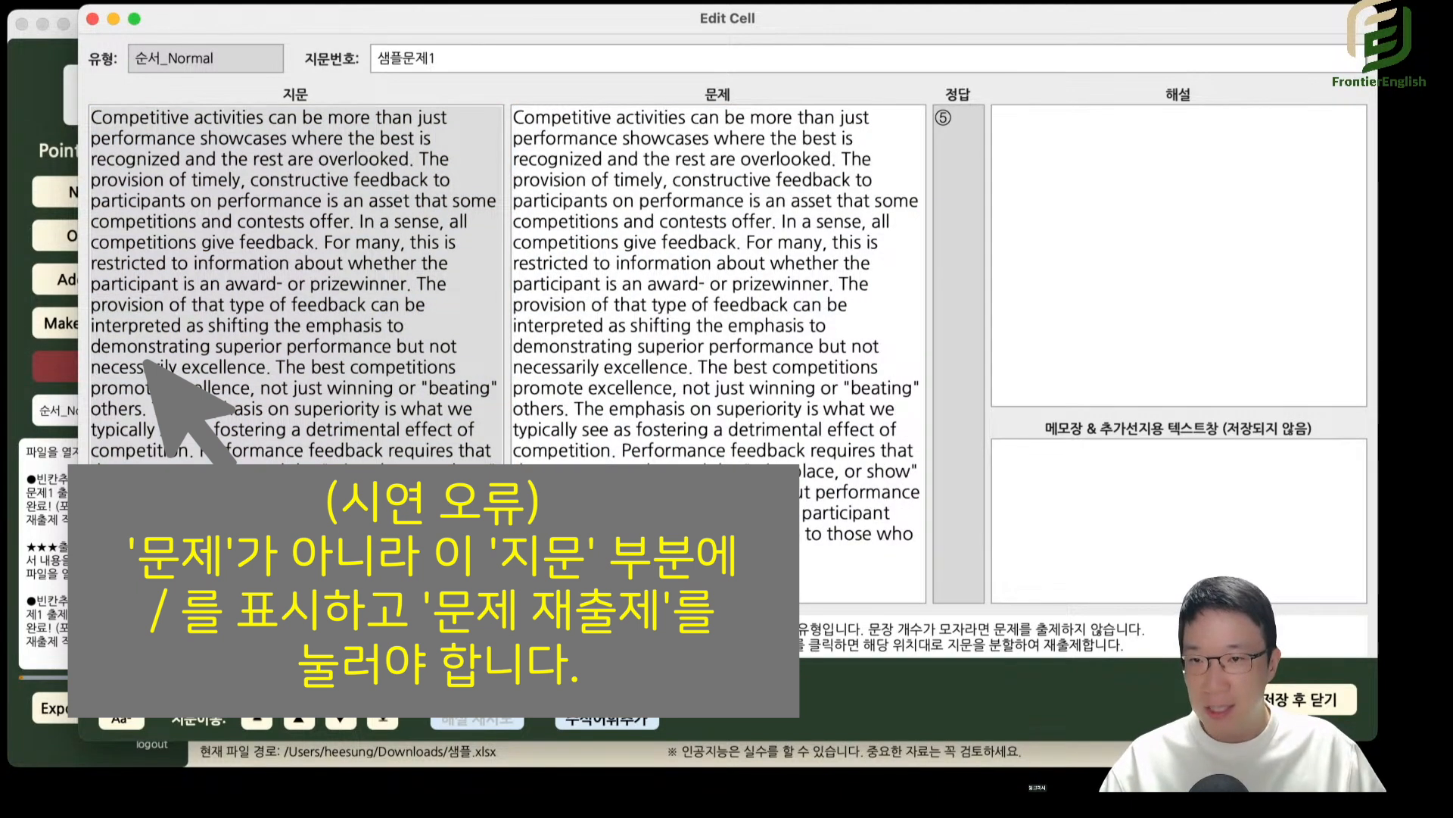
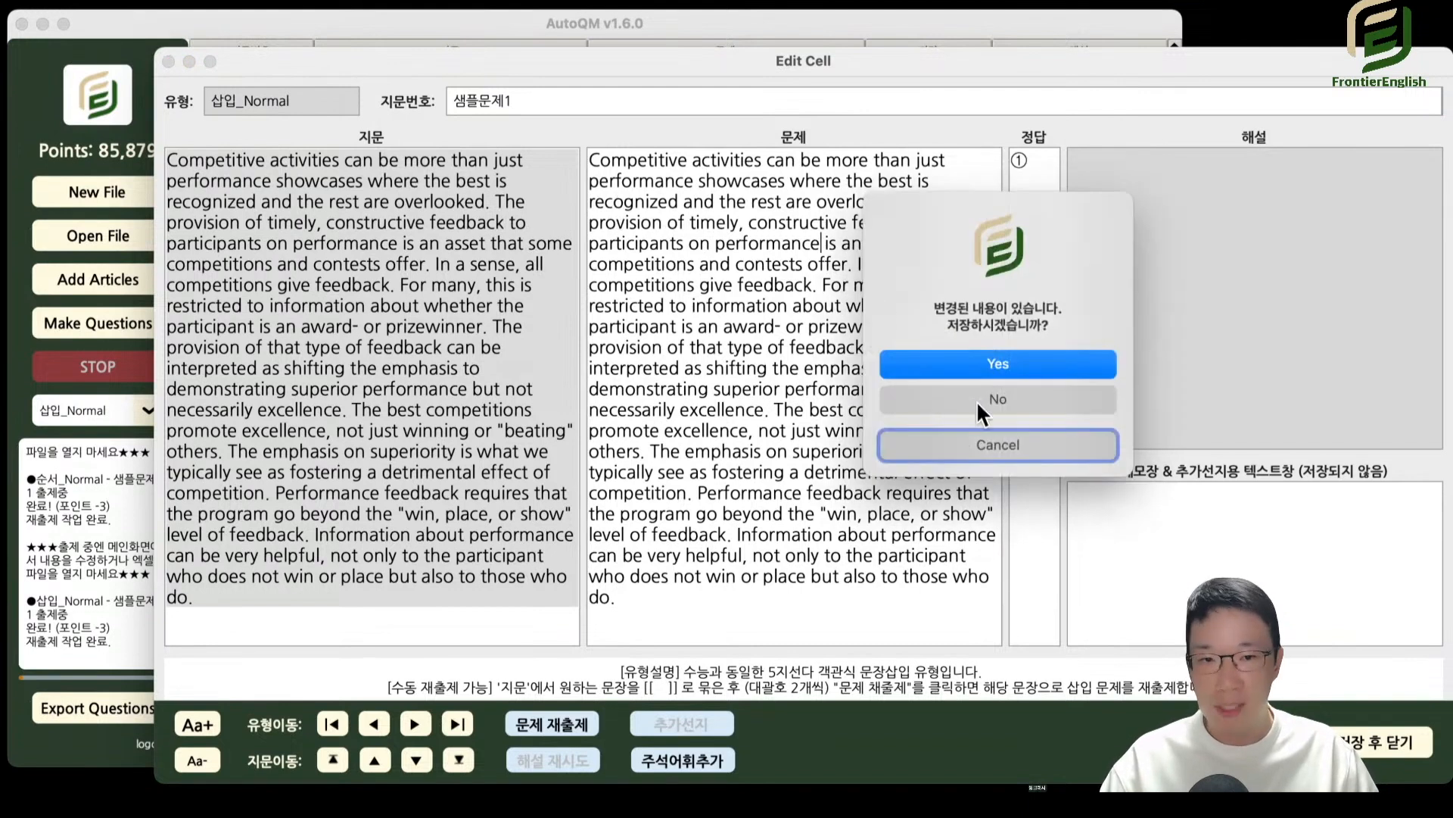
Close the 삽입_Normal question without saving its changes and switch to the 대기열 type.
left_click(976, 401)
left_click(148, 410)
left_click(116, 445)
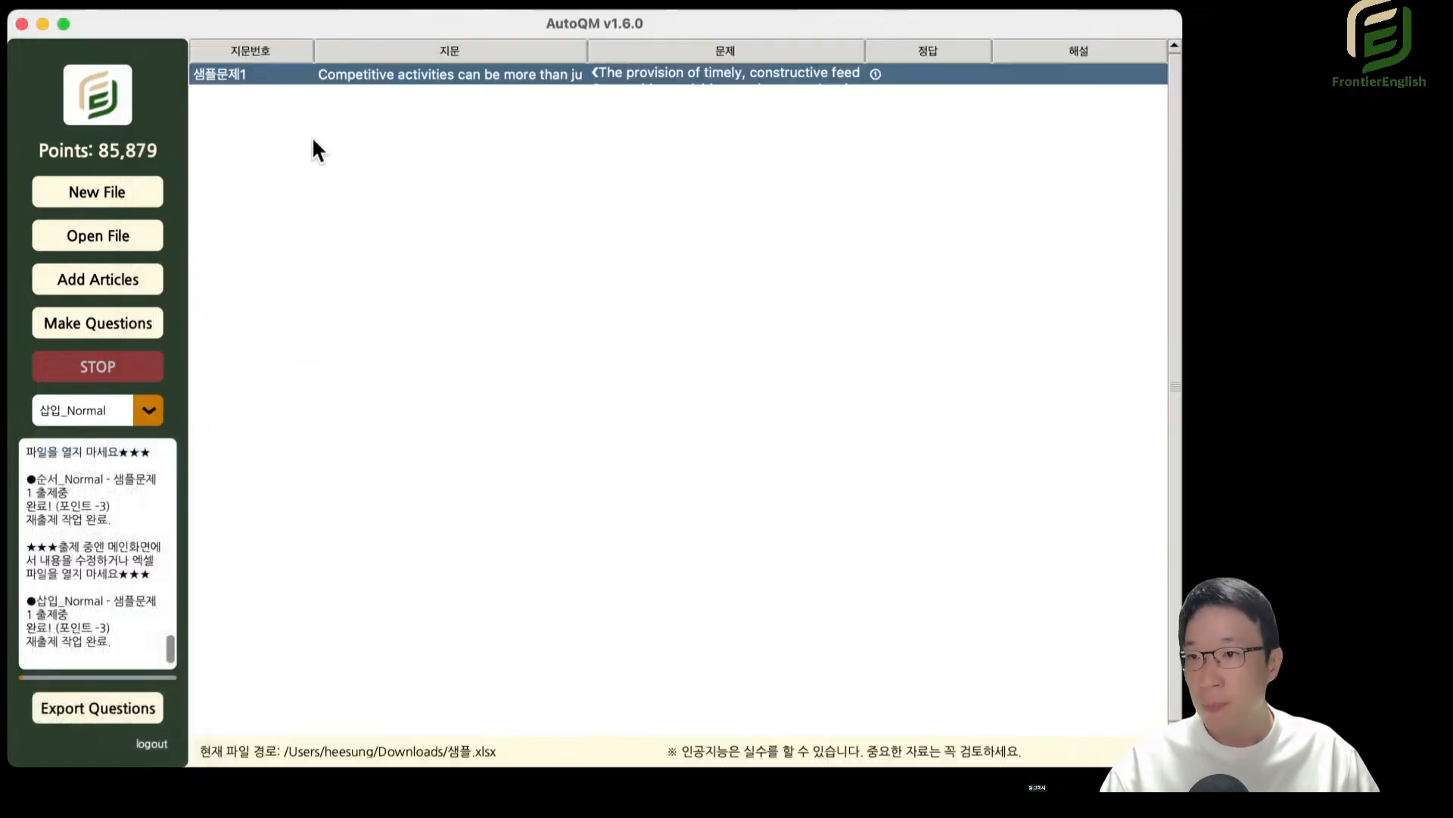
Enclose "In a sense, all competitions give feedback." in double square brackets in the 대기열 passage of 샘플문제1 and close the editor.
double_click(393, 73)
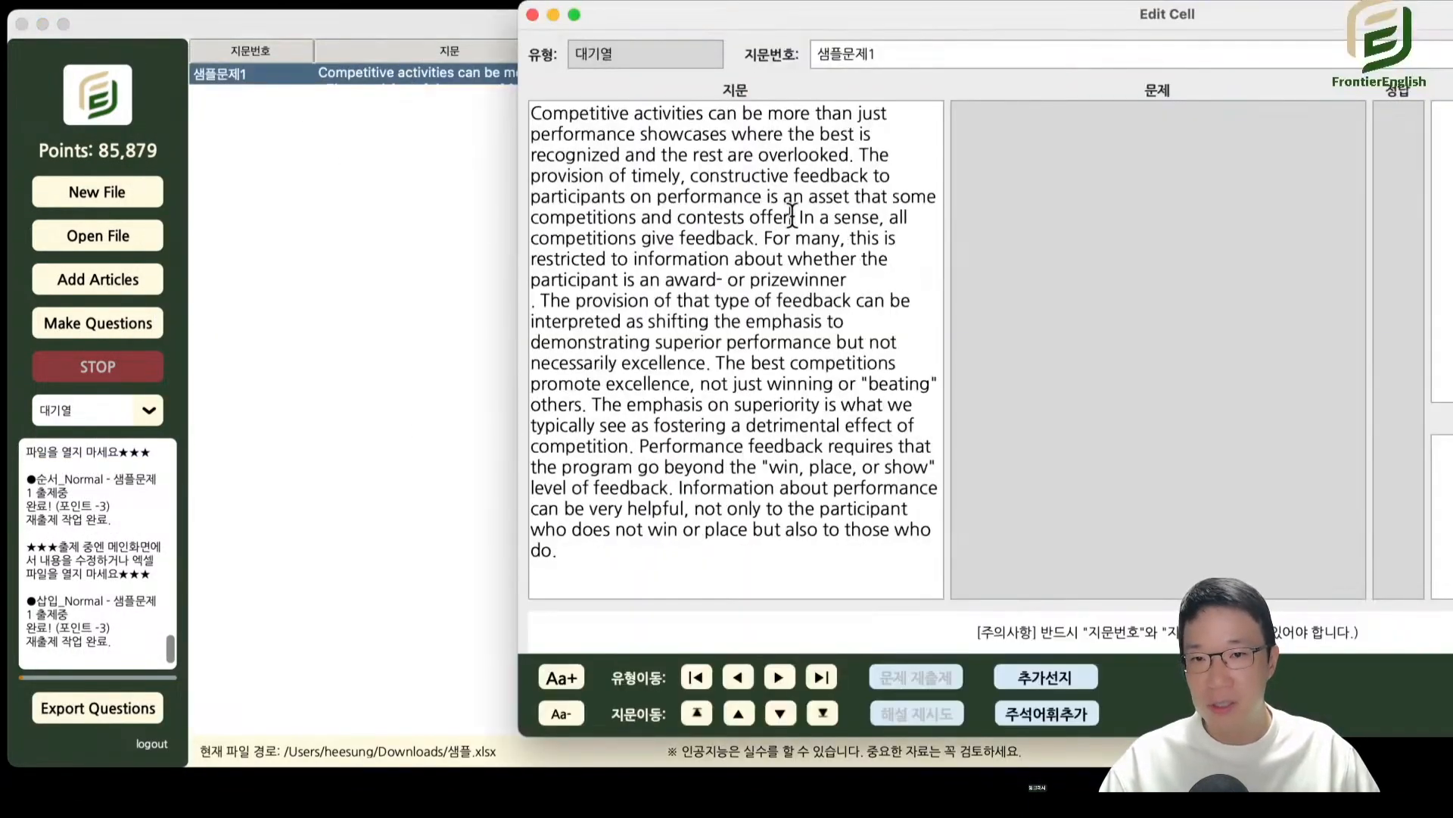
left_click_drag(792, 218, 829, 249)
left_click(829, 248)
type("/")
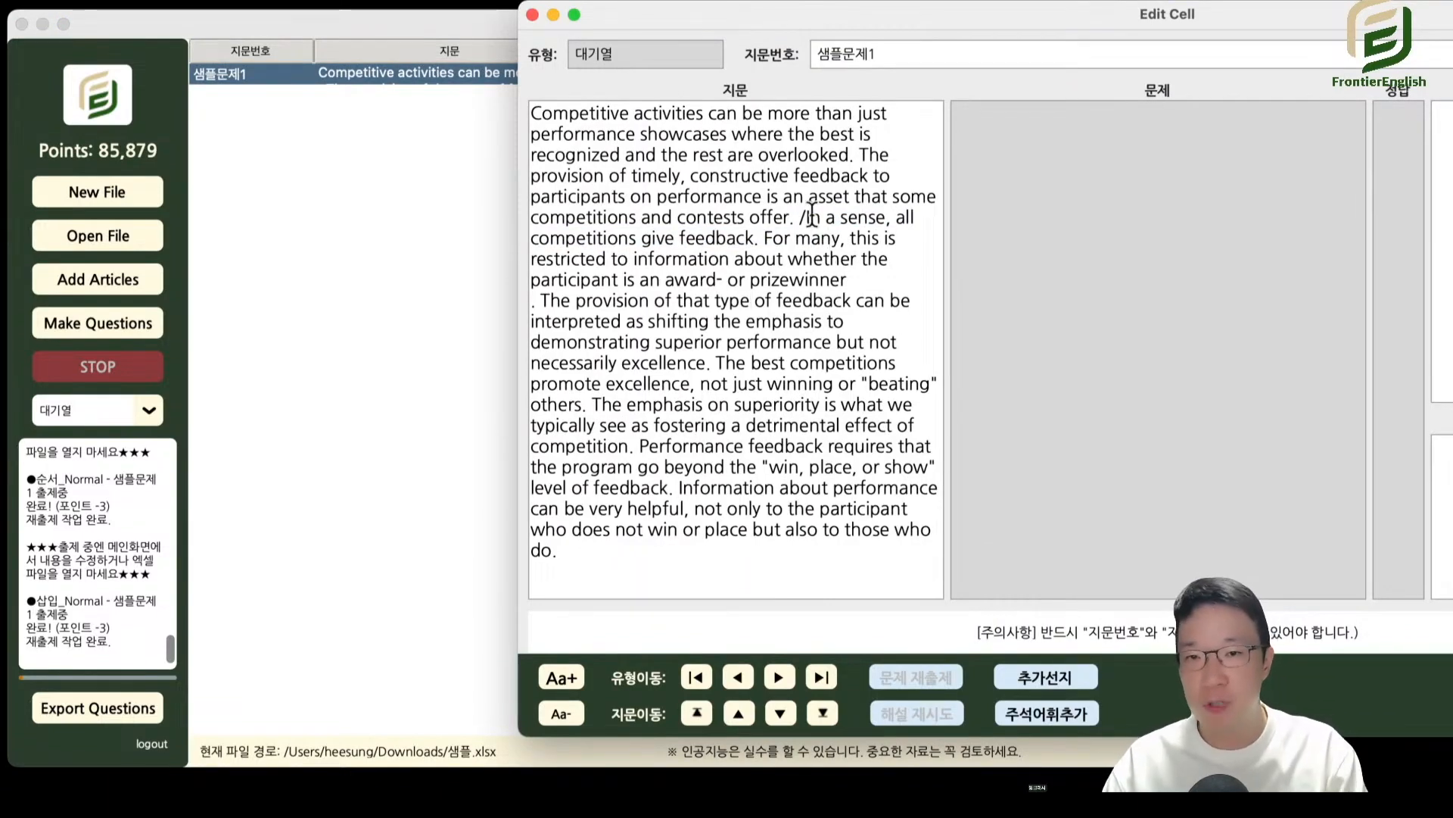
key("BackSpace")
type("[")
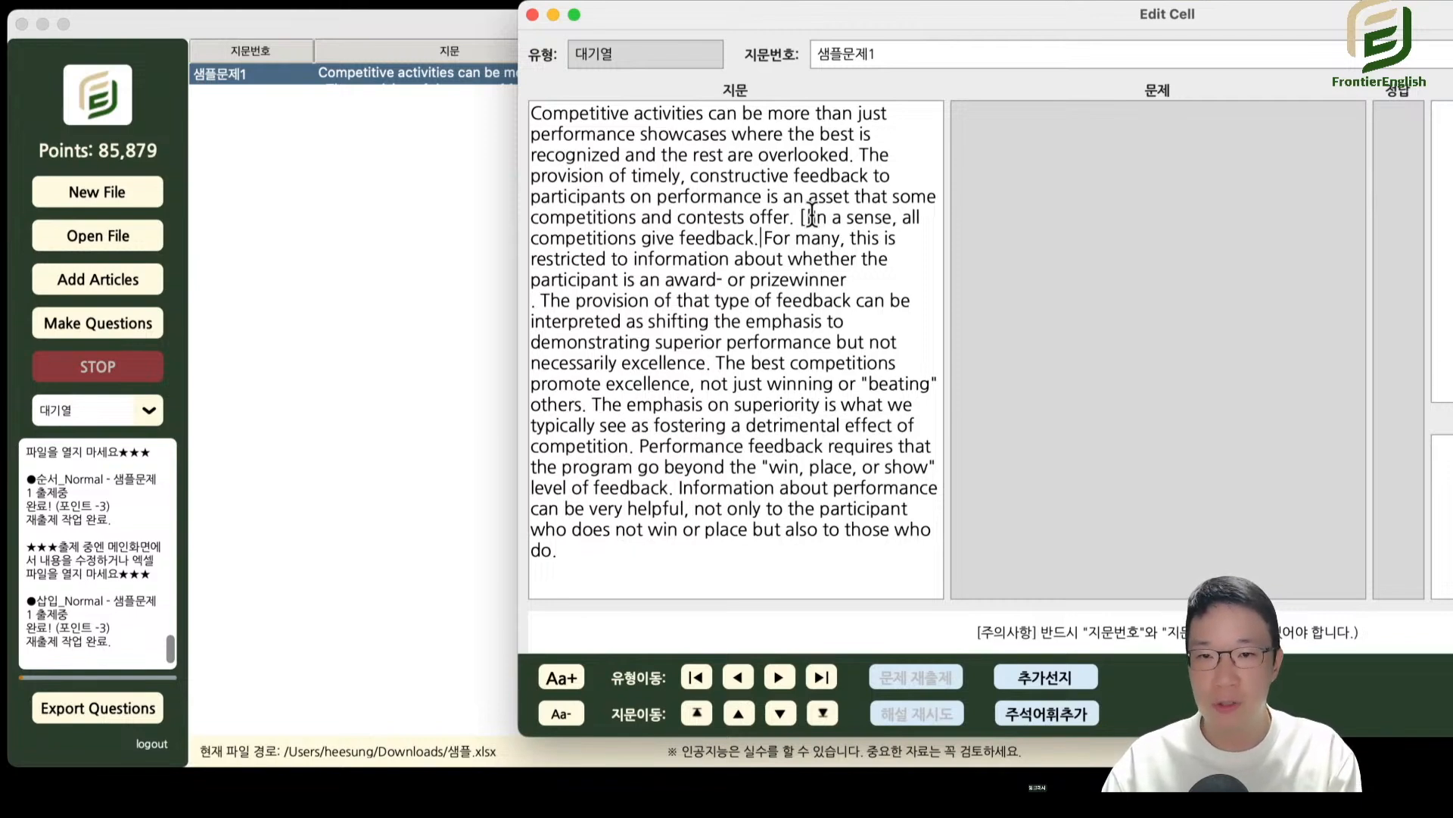
type("]]")
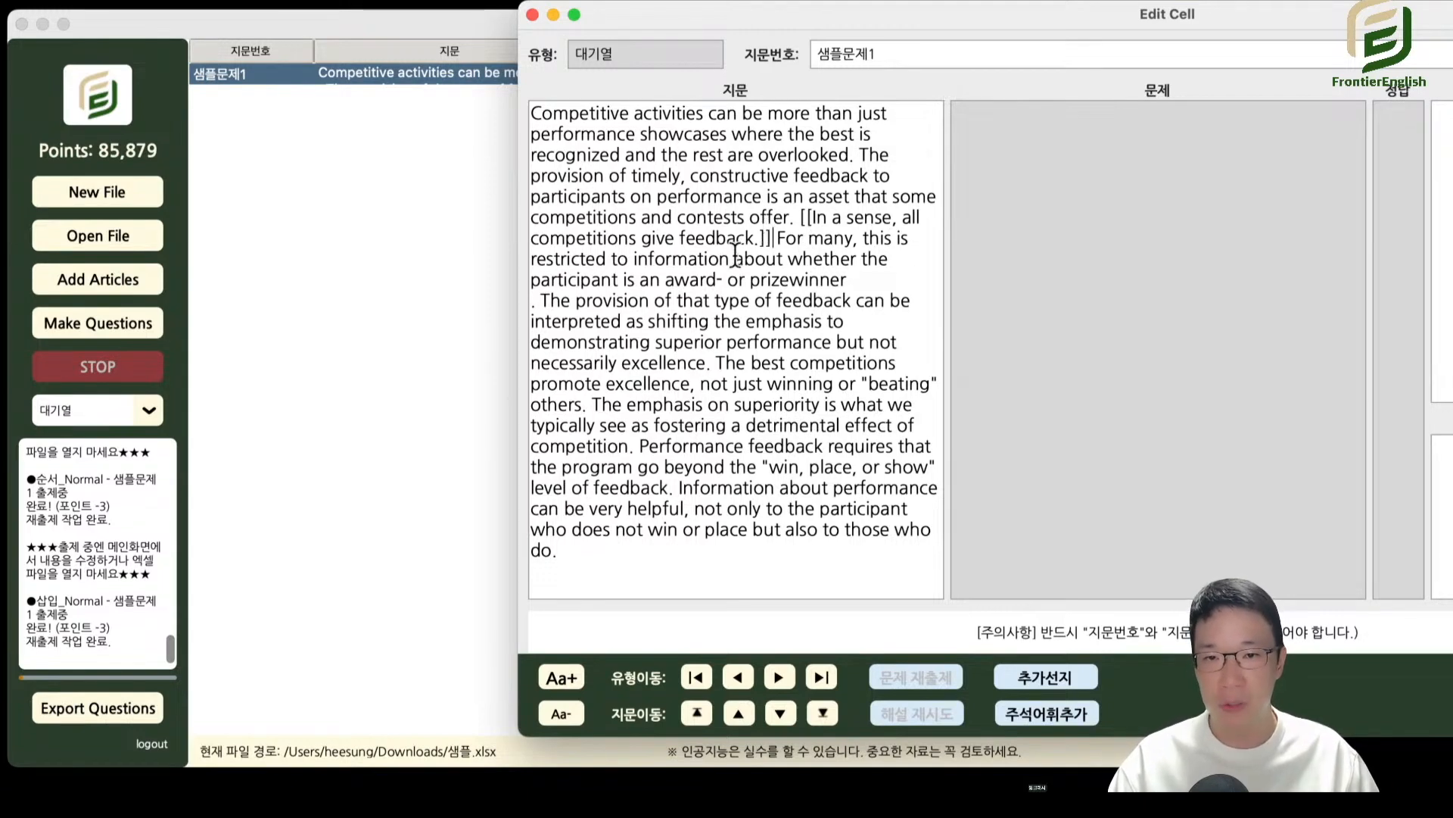
left_click(532, 14)
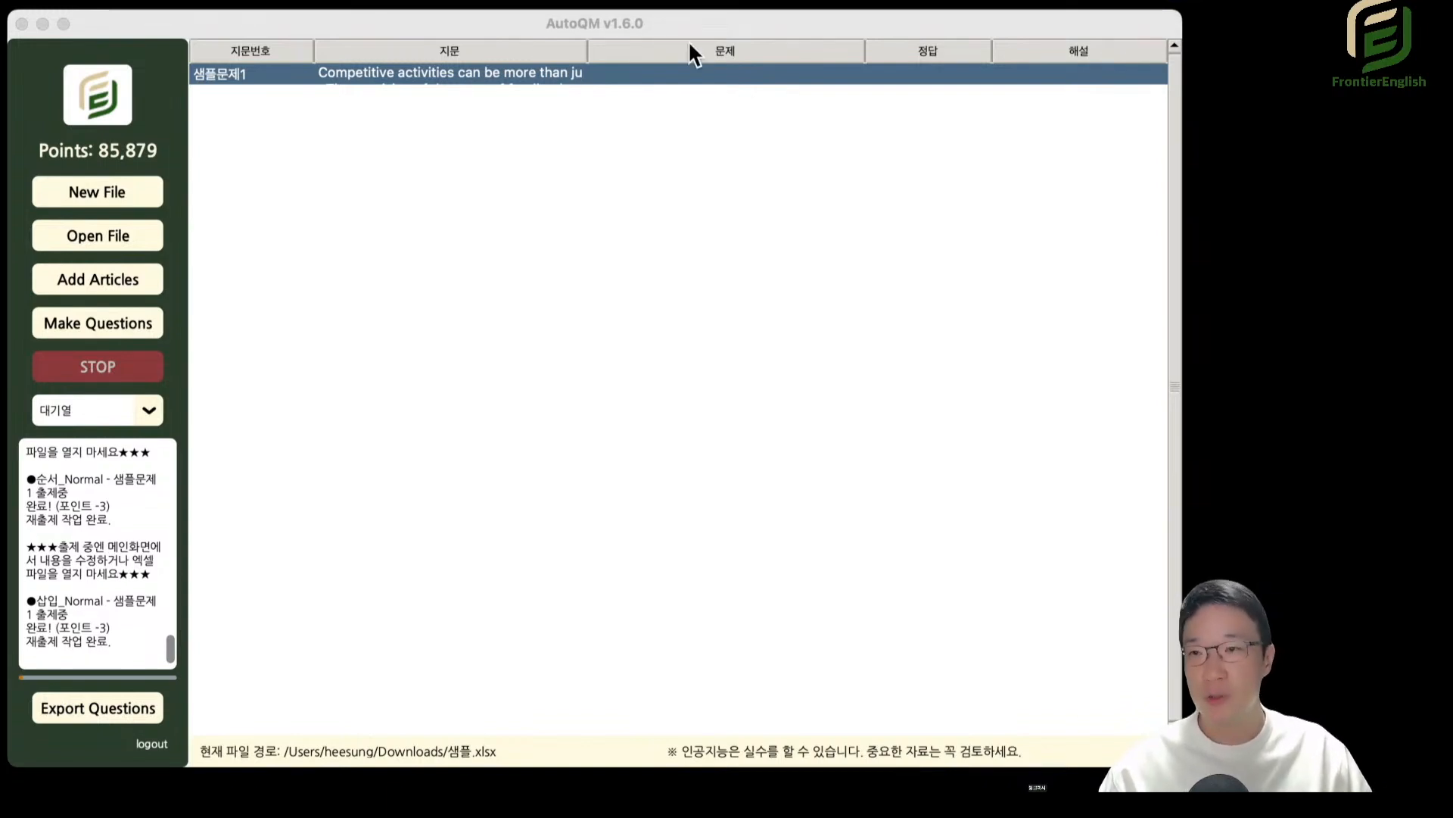
Open asdf5.xlsx from the recently used files.
left_click(686, 265)
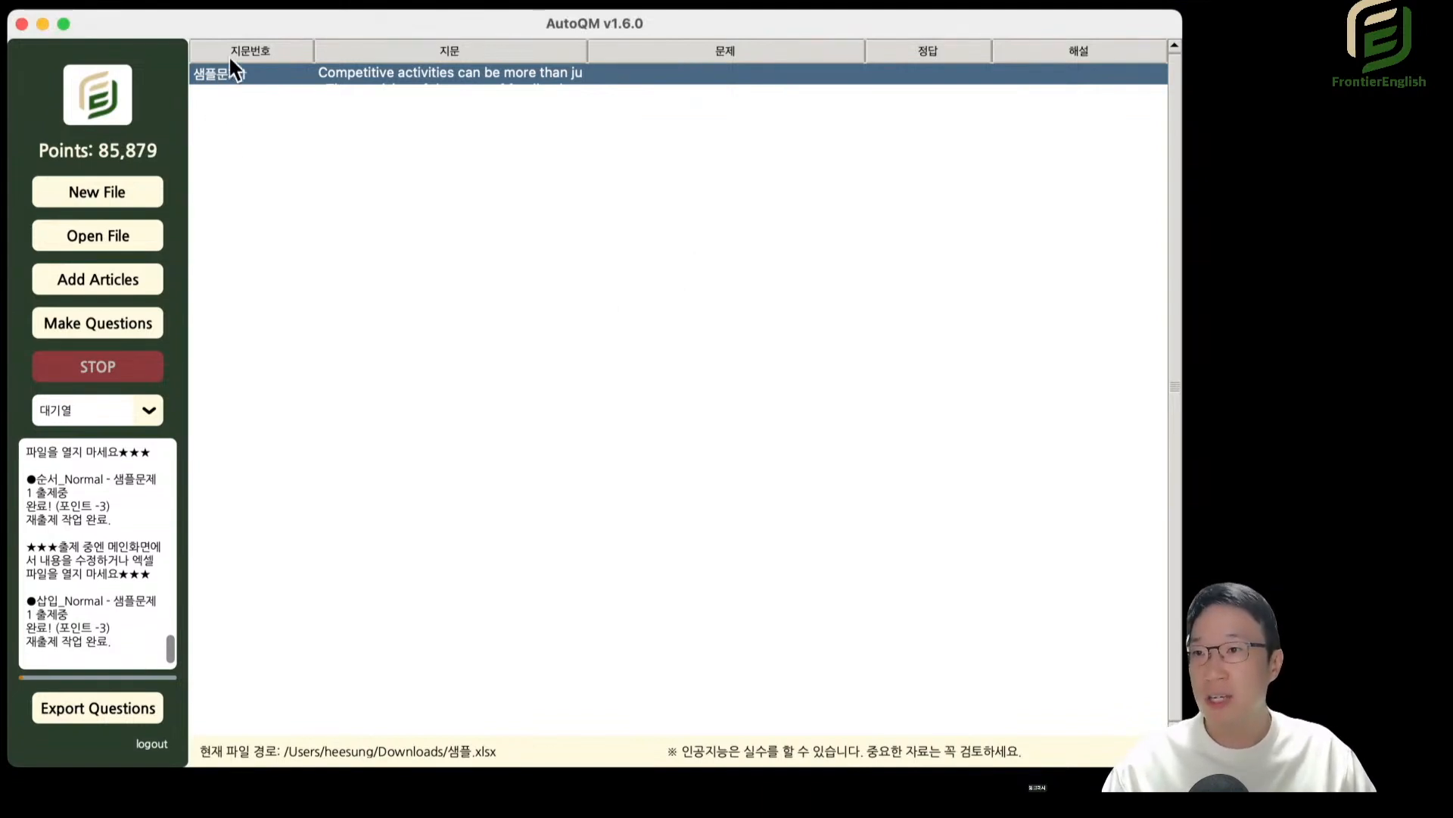
left_click_drag(236, 17, 254, 15)
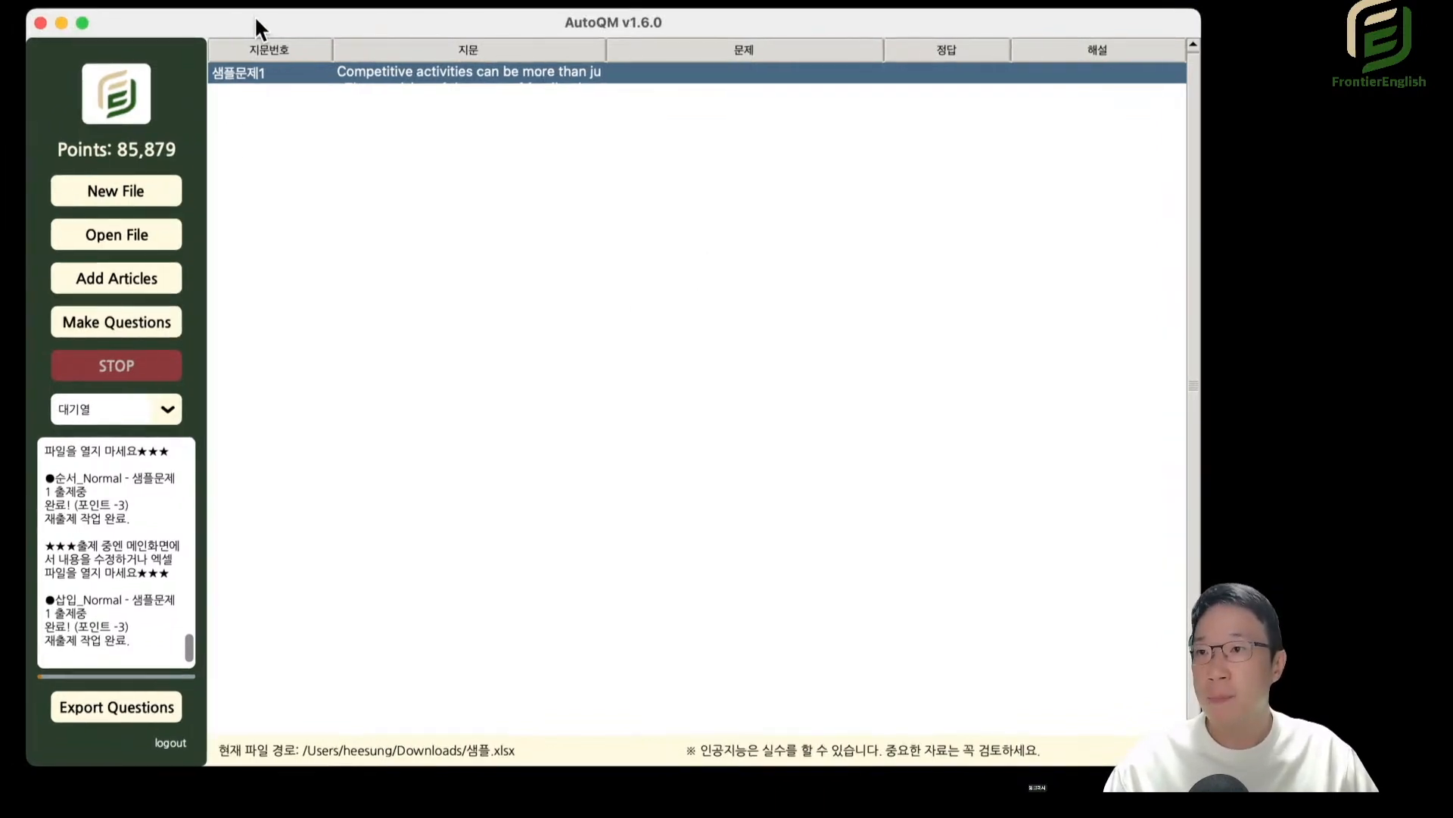
left_click(141, 235)
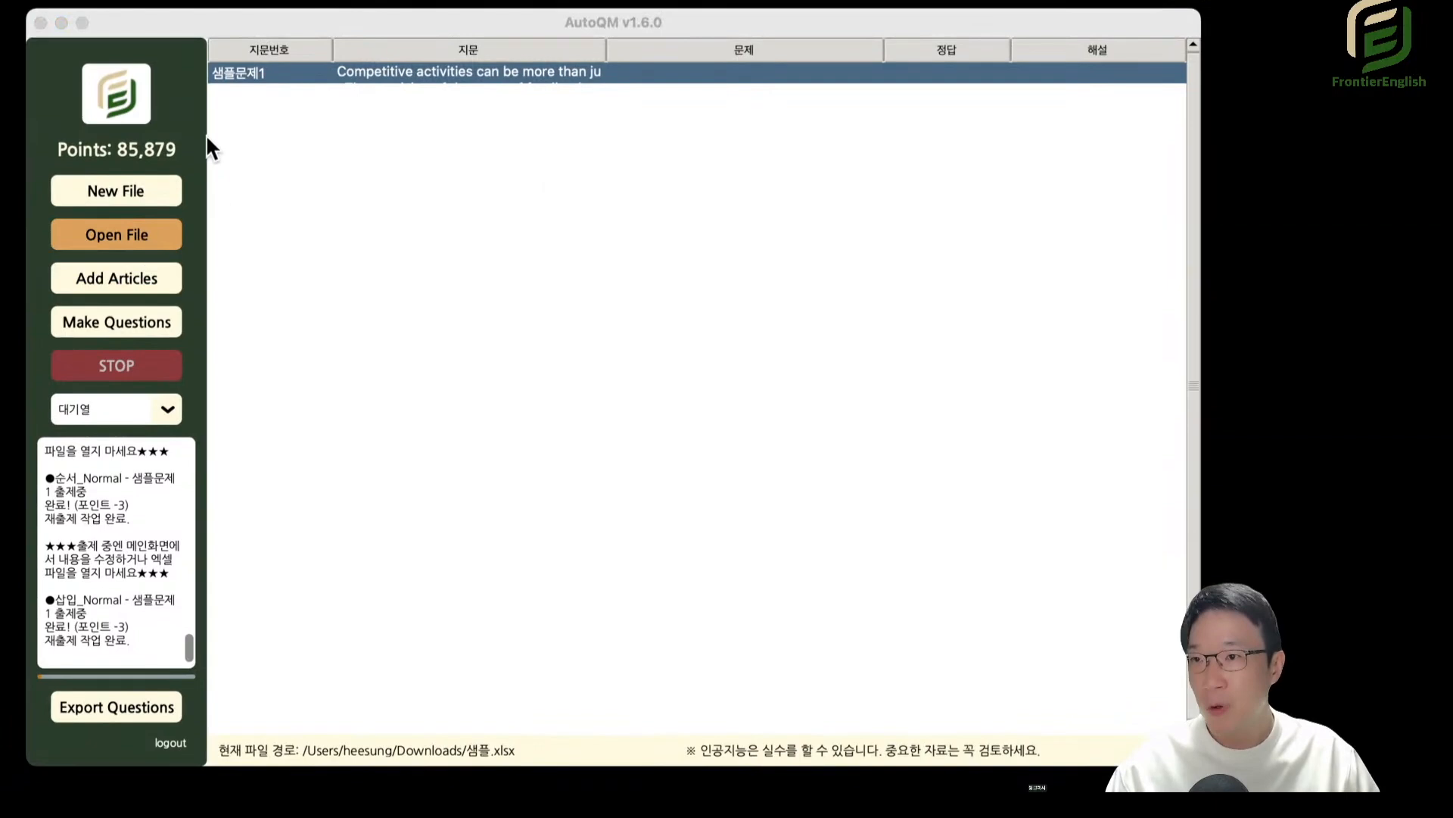
left_click(151, 2)
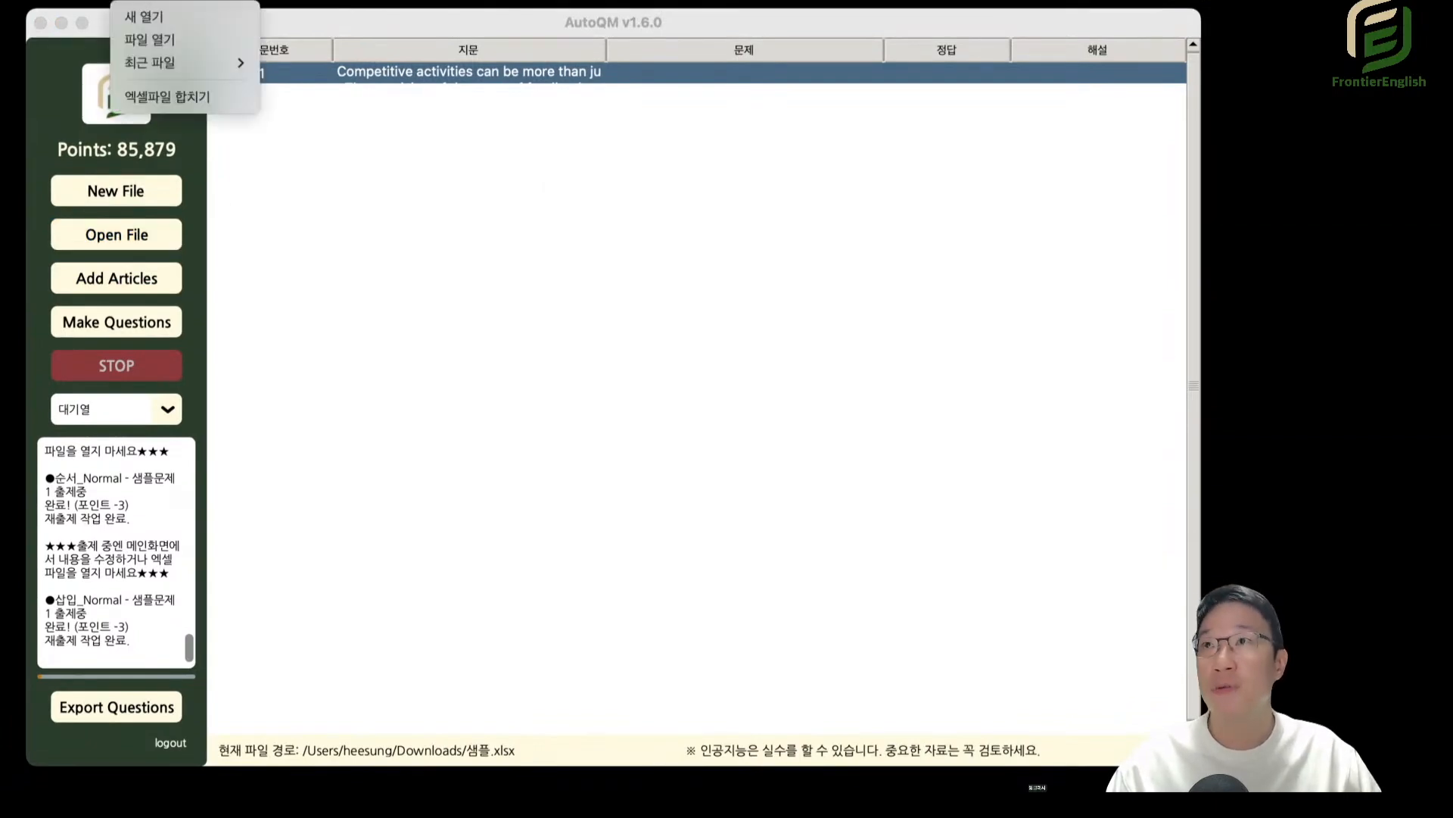
key("Escape")
left_click(152, 3)
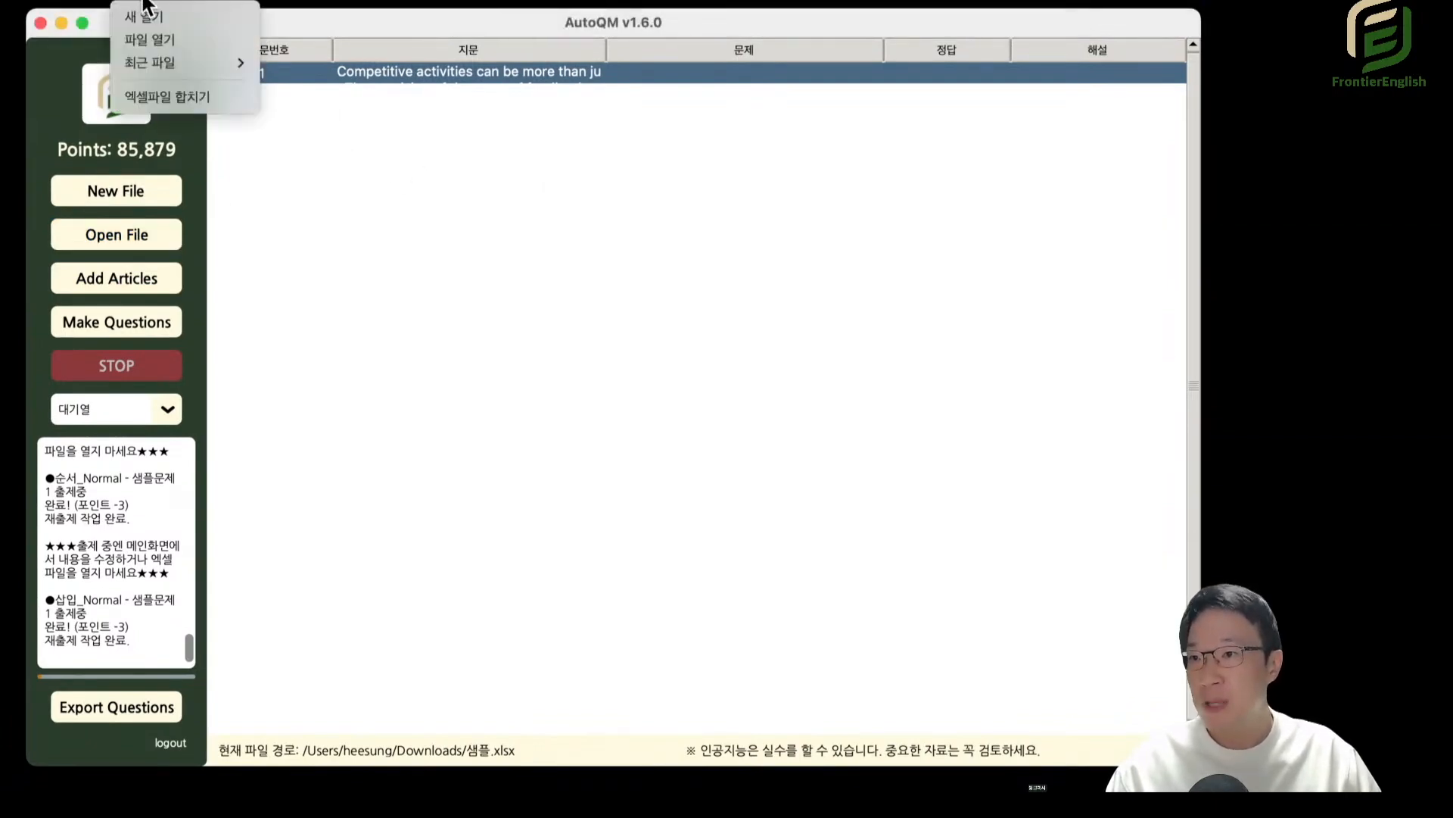
mouse_move(176, 62)
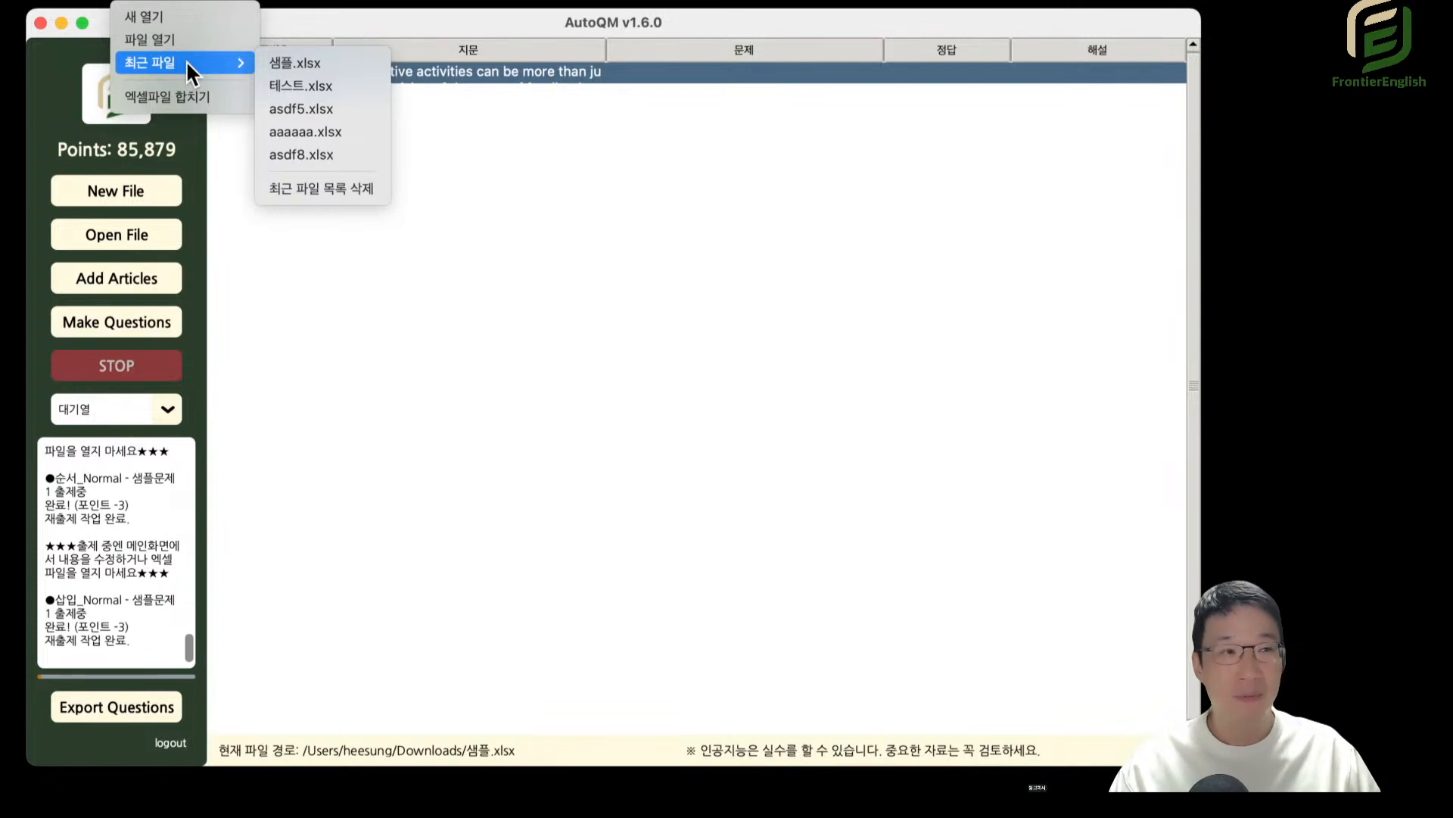
left_click(320, 109)
Open 테스트.xlsx from the recently used files and select the 15-P4 row.
left_click(155, 2)
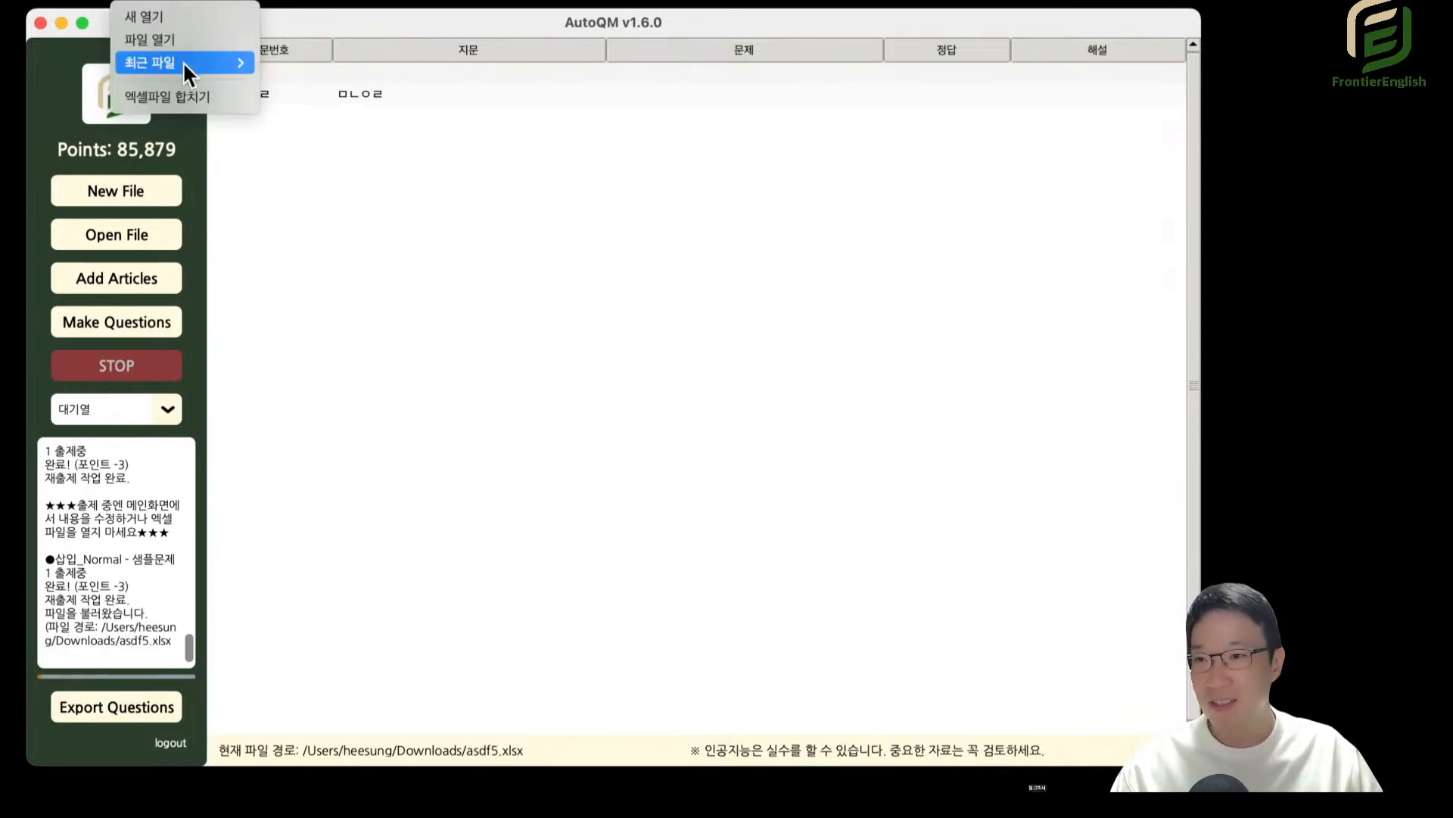
mouse_move(187, 63)
left_click(321, 111)
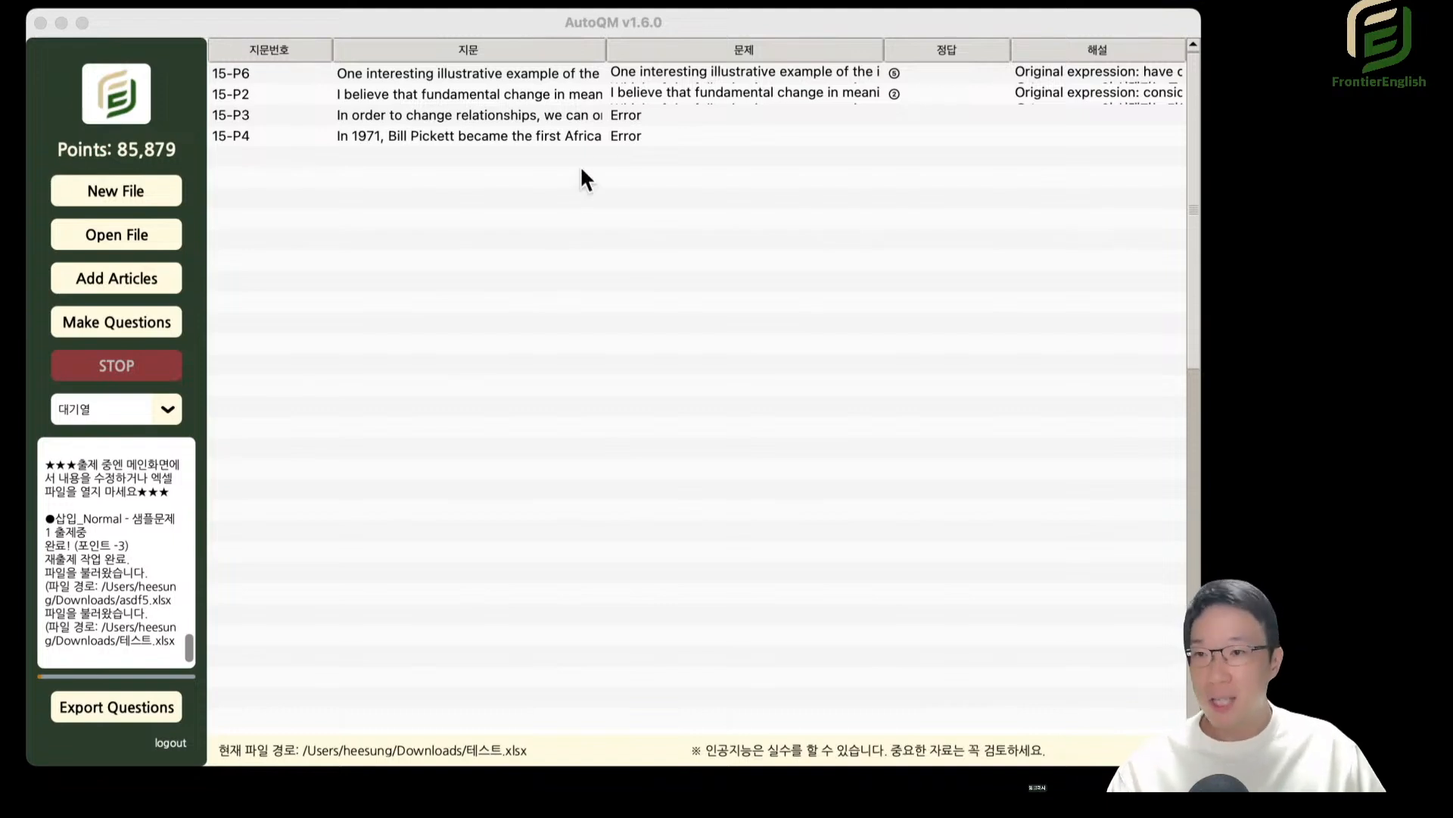
left_click(458, 130)
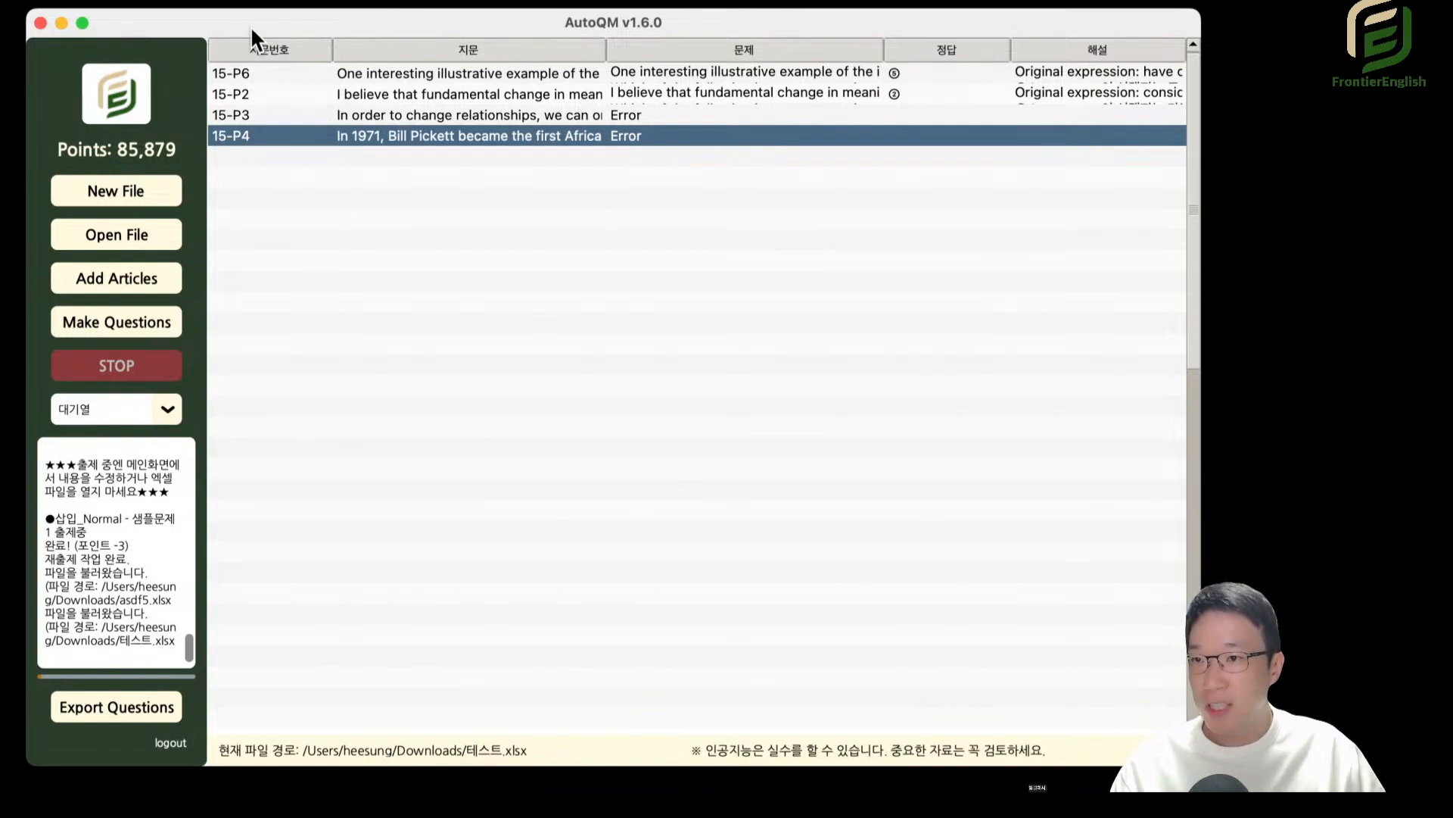
Sort only the current type by 지문번호 in ascending order with the 지문번호 정렬 툴 and close the tool.
left_click(238, 2)
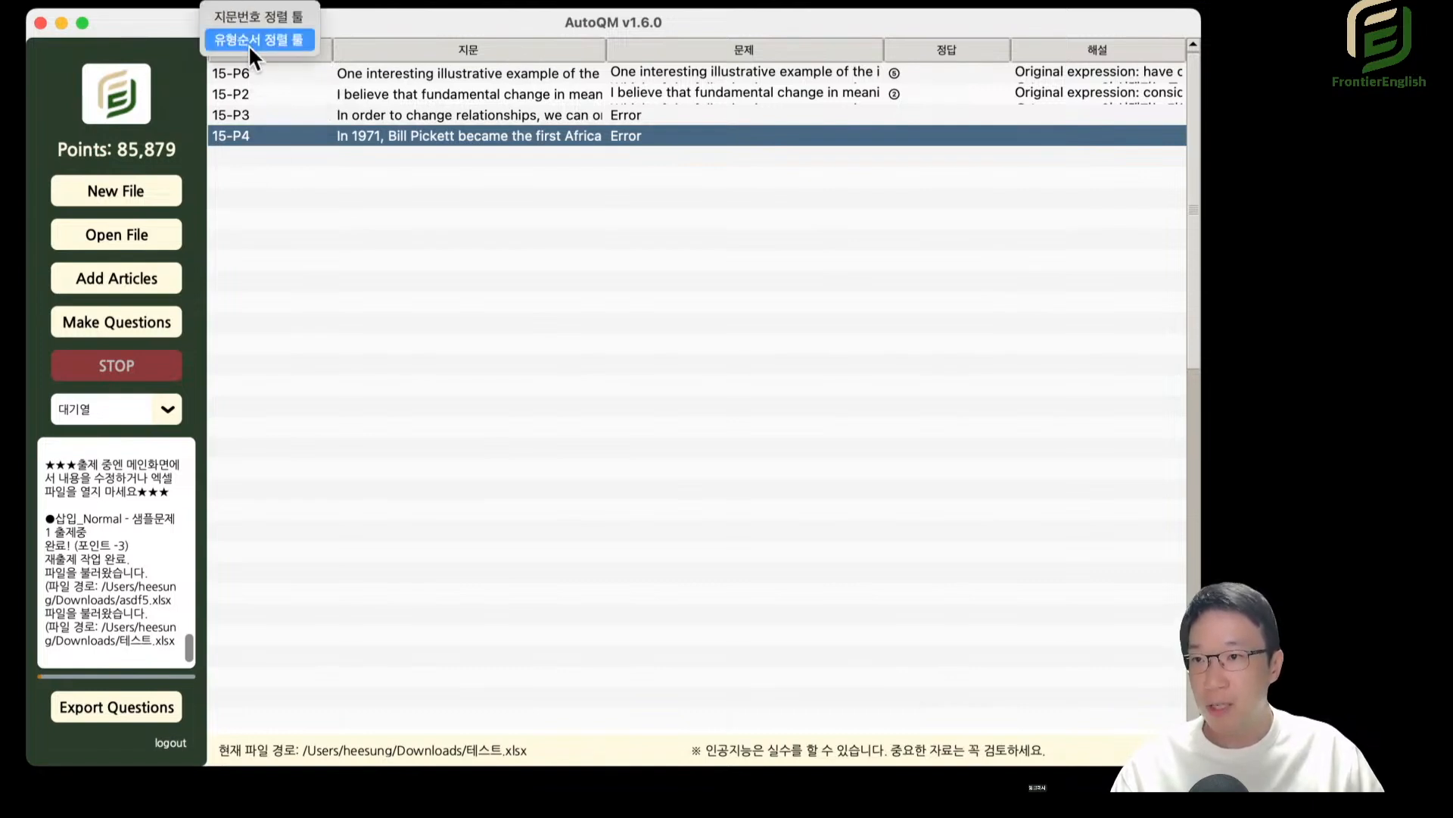
left_click(274, 18)
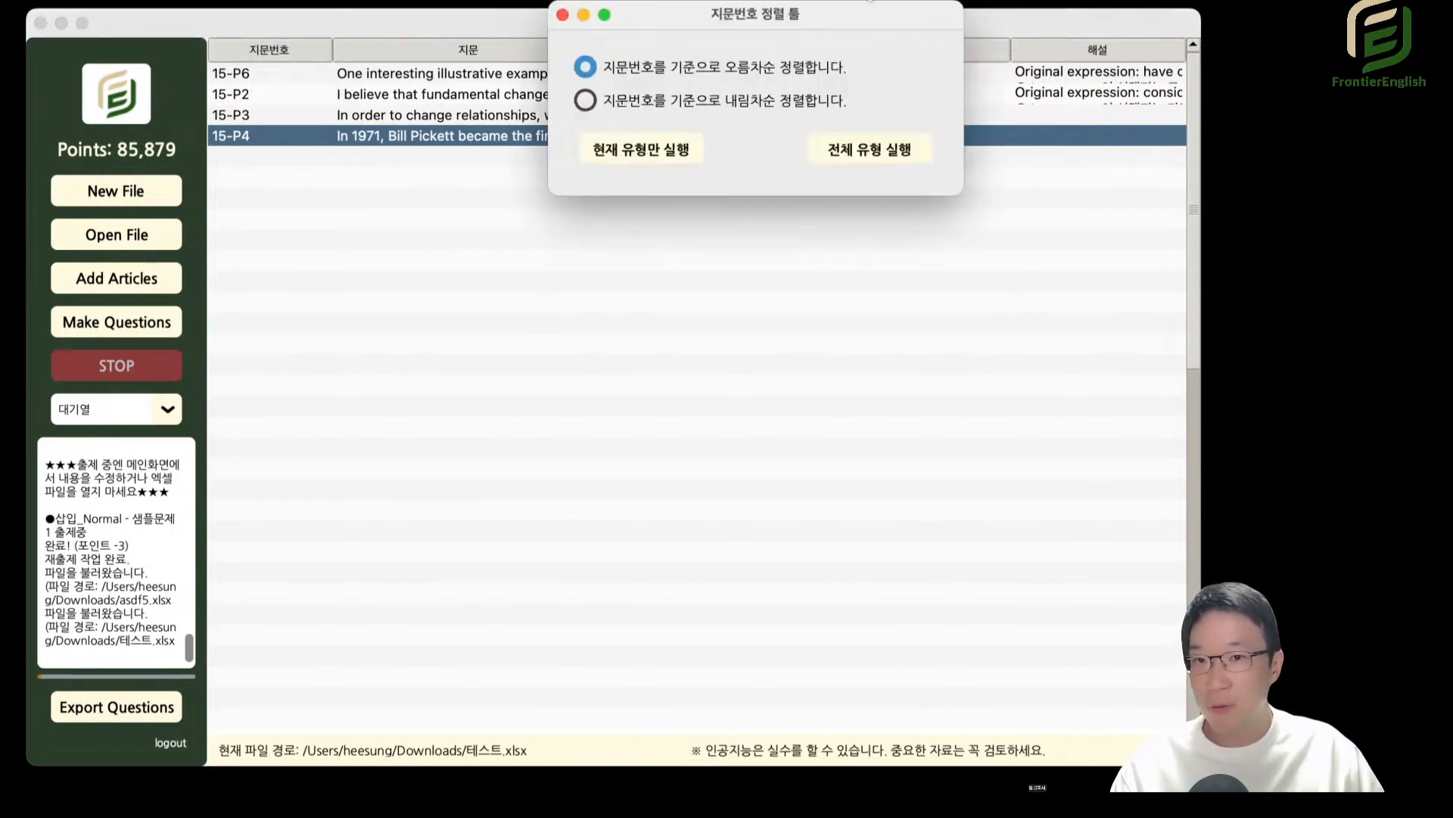
left_click(356, 301)
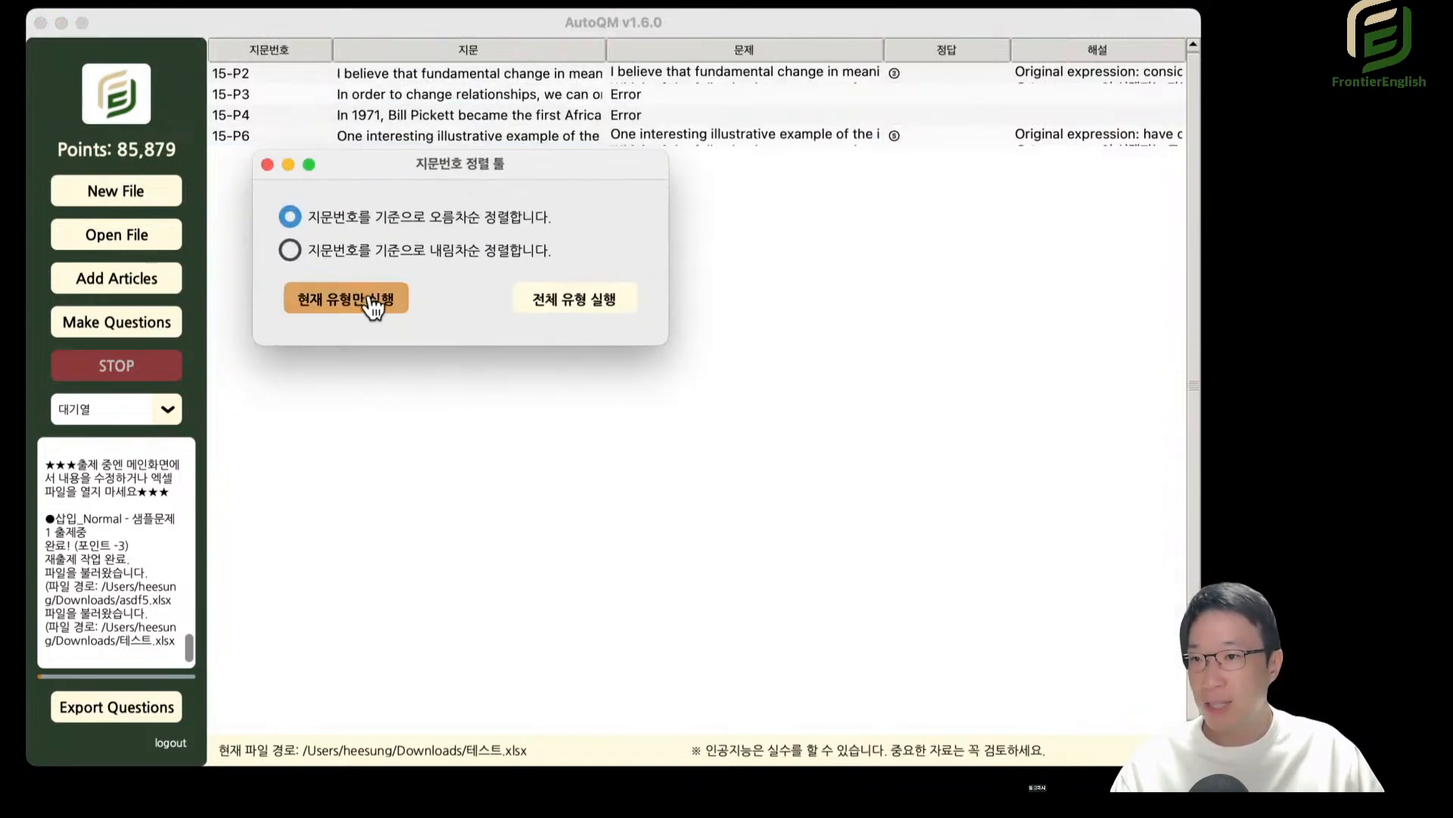
left_click(268, 164)
Move the 15-P4 row up one position and back down again.
left_click(266, 112)
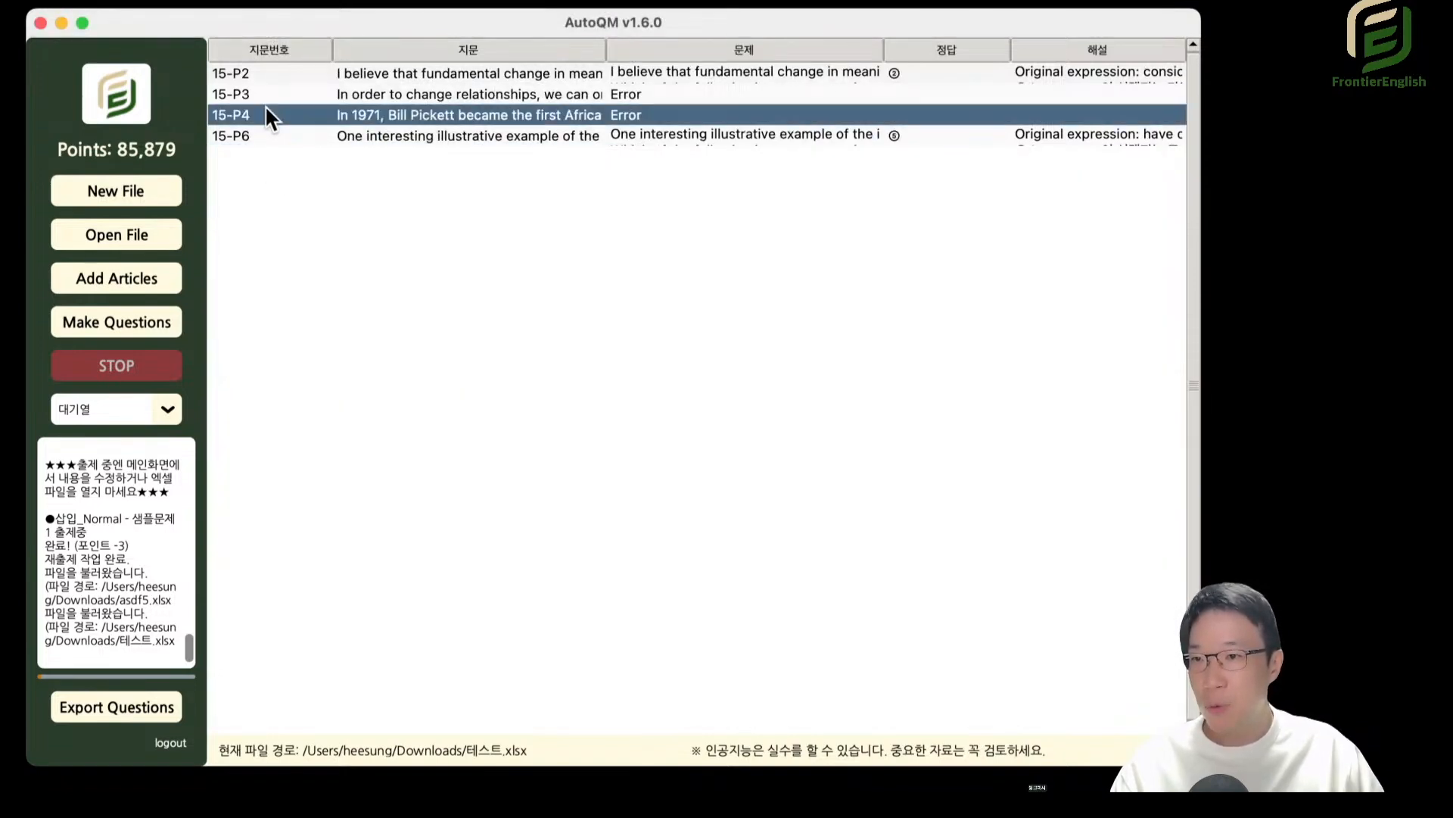
right_click(260, 114)
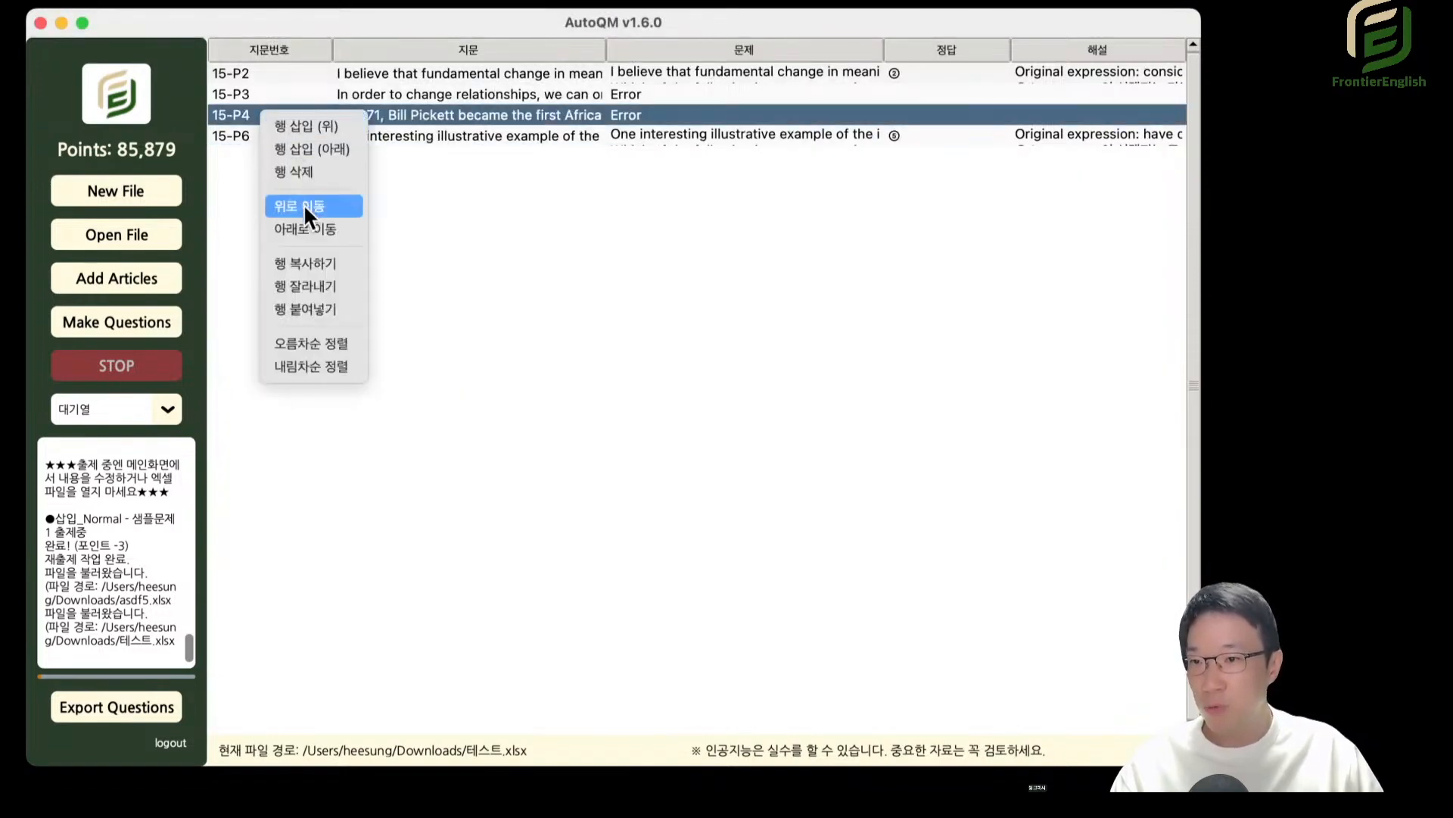
left_click(303, 204)
right_click(280, 91)
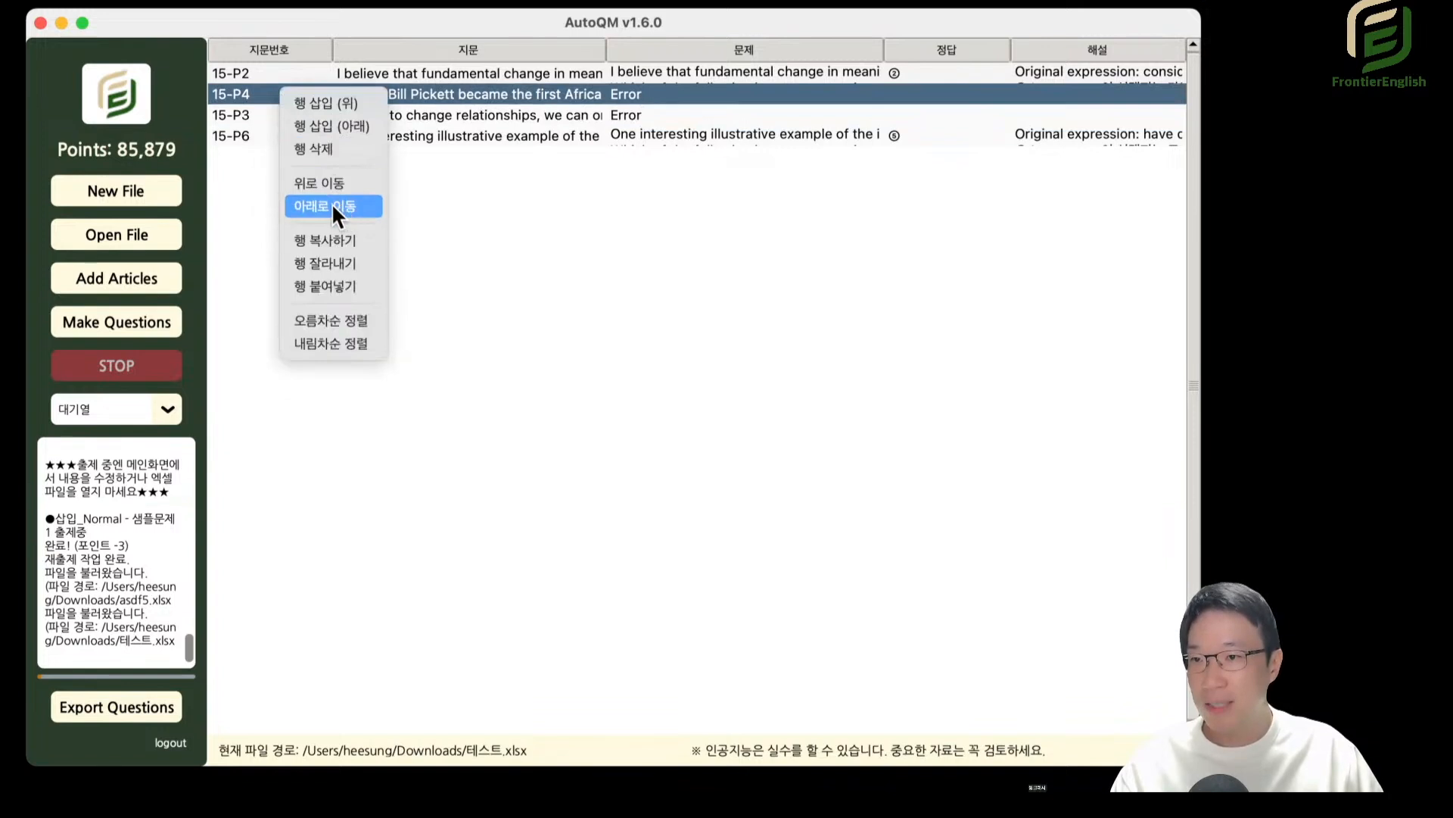
left_click(332, 205)
right_click(285, 113)
Select the 15-P4 and 15-P6 rows together and move them up one position.
left_click(248, 115)
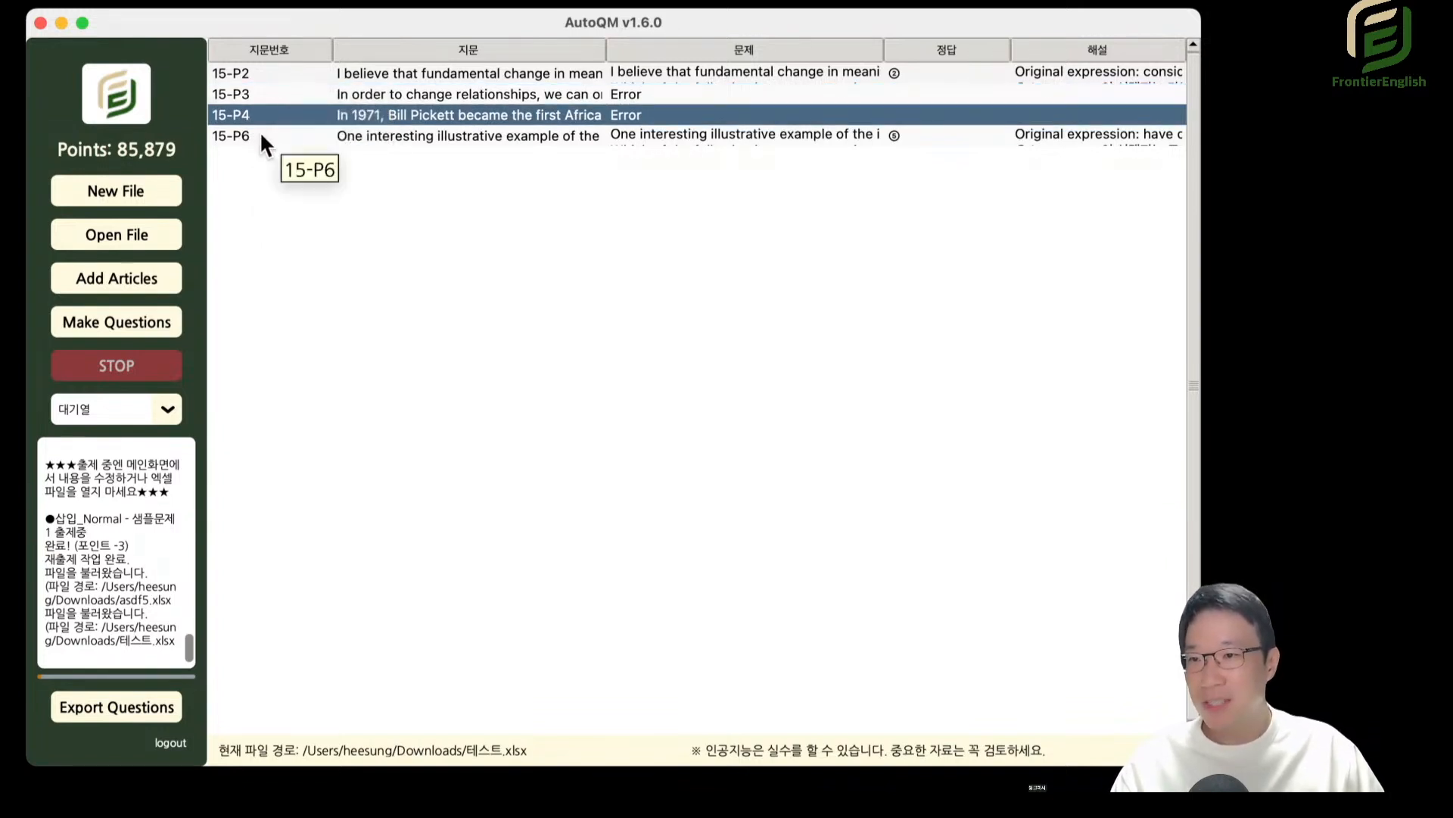
left_click(258, 133, "shift")
right_click(279, 127)
left_click(321, 207)
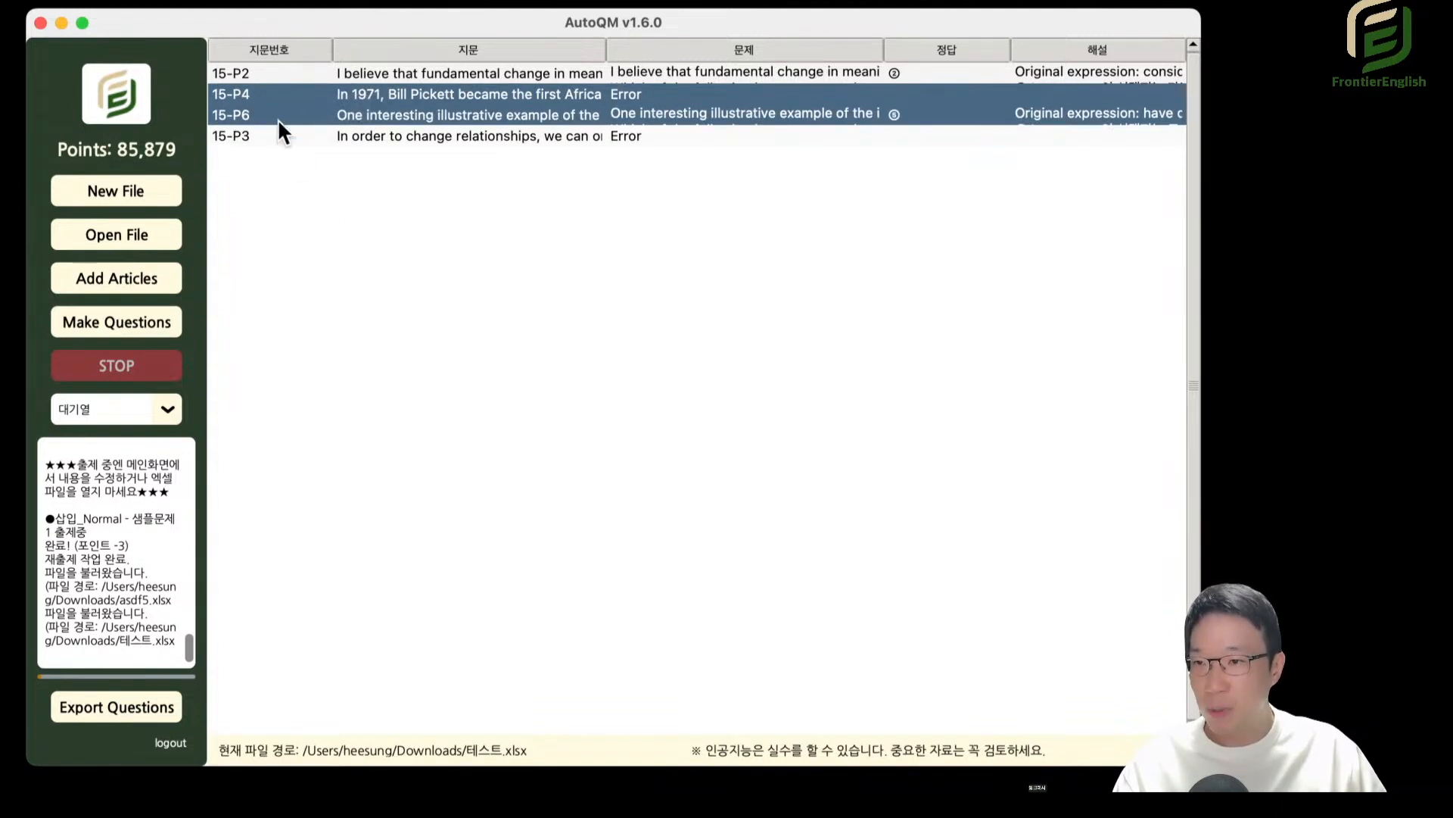
Load the 대기열 passage numbers into the question export list and close the export dialog without extracting.
left_click(154, 702)
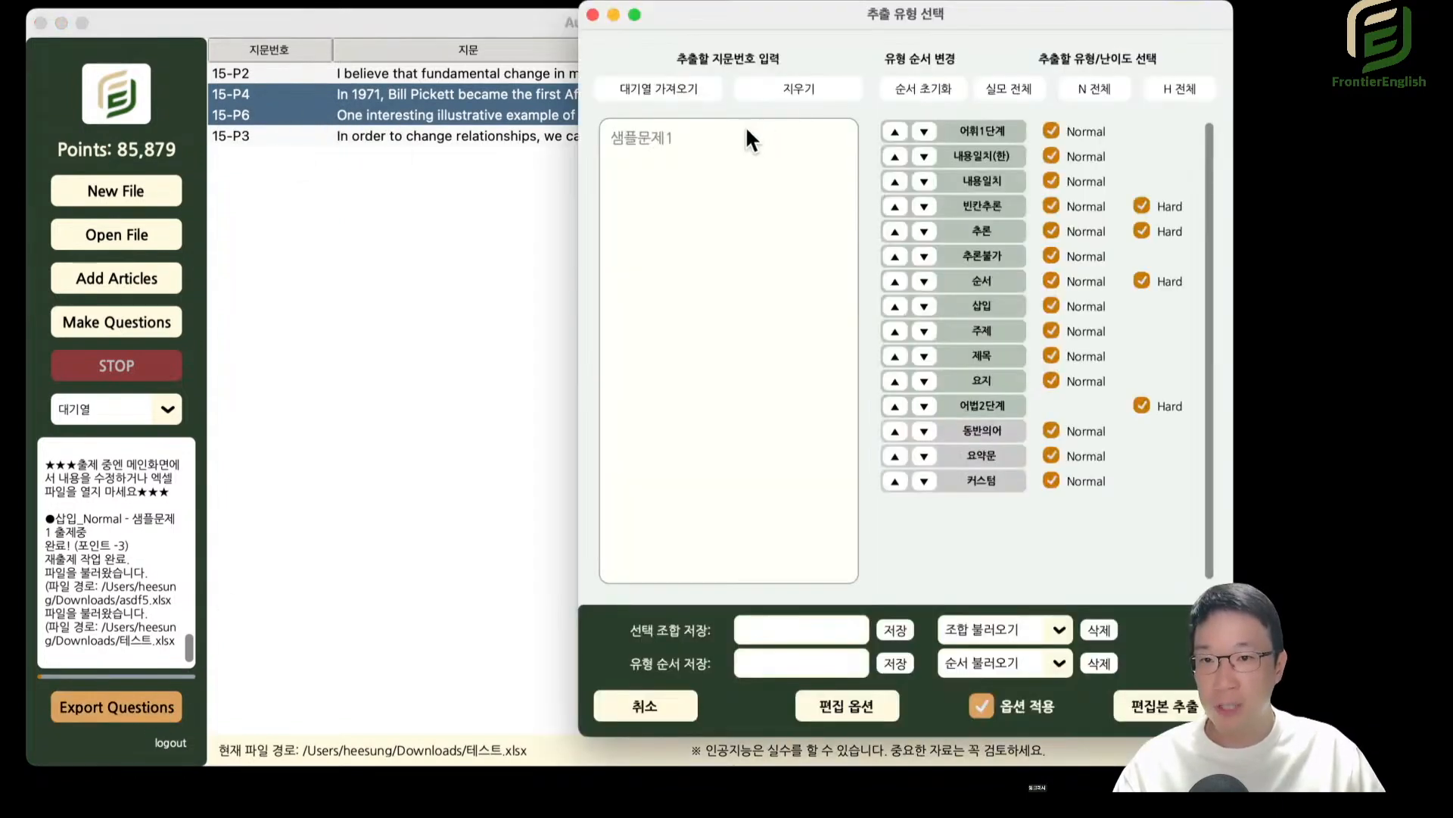
left_click(701, 92)
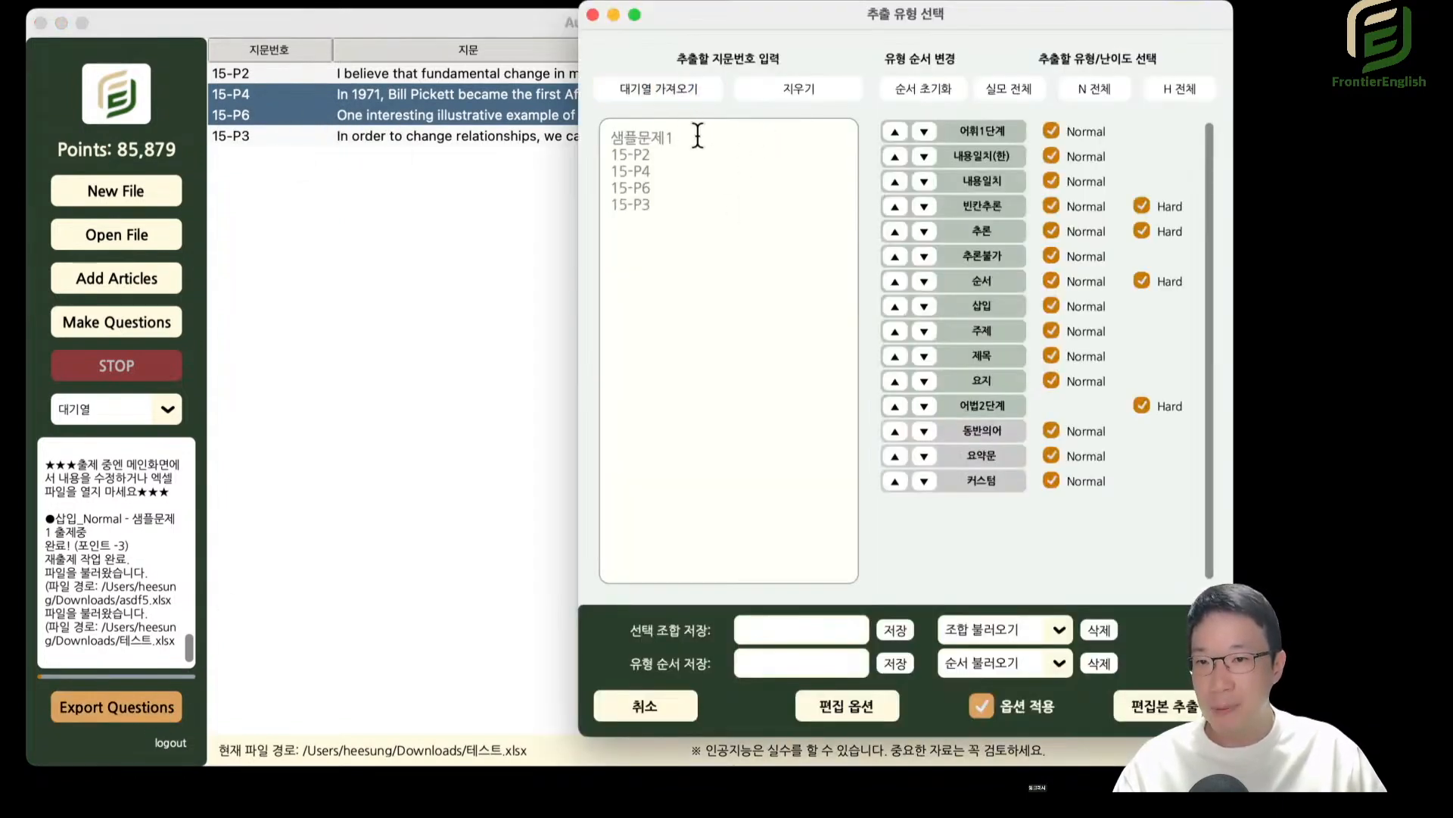
mouse_move(668, 137)
left_mouse_down()
mouse_move(626, 204)
mouse_move(641, 140)
left_mouse_up()
left_click(592, 15)
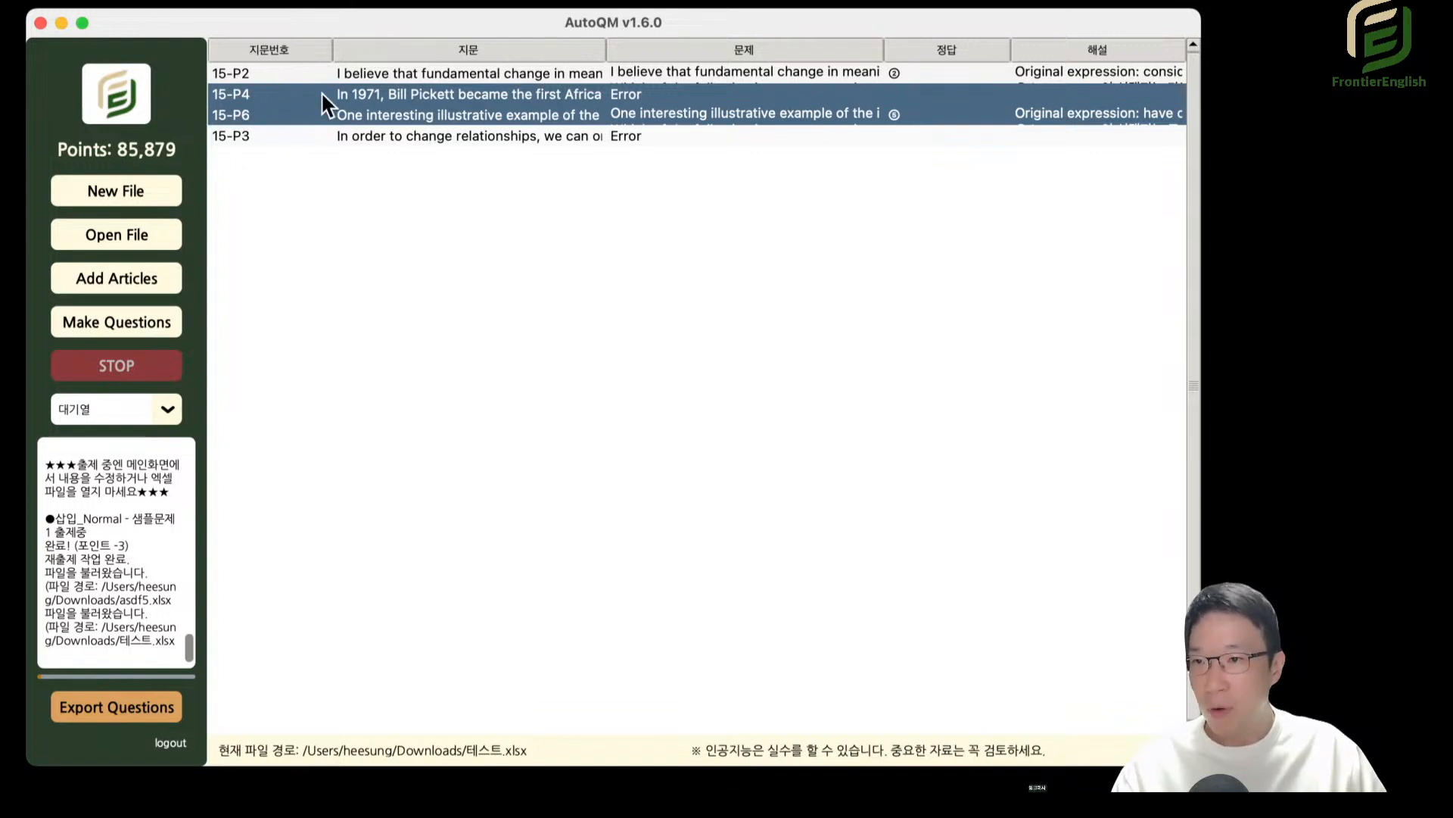
Reopen 샘플.xlsx from the recently used files.
left_click(167, 409)
left_click(243, 114)
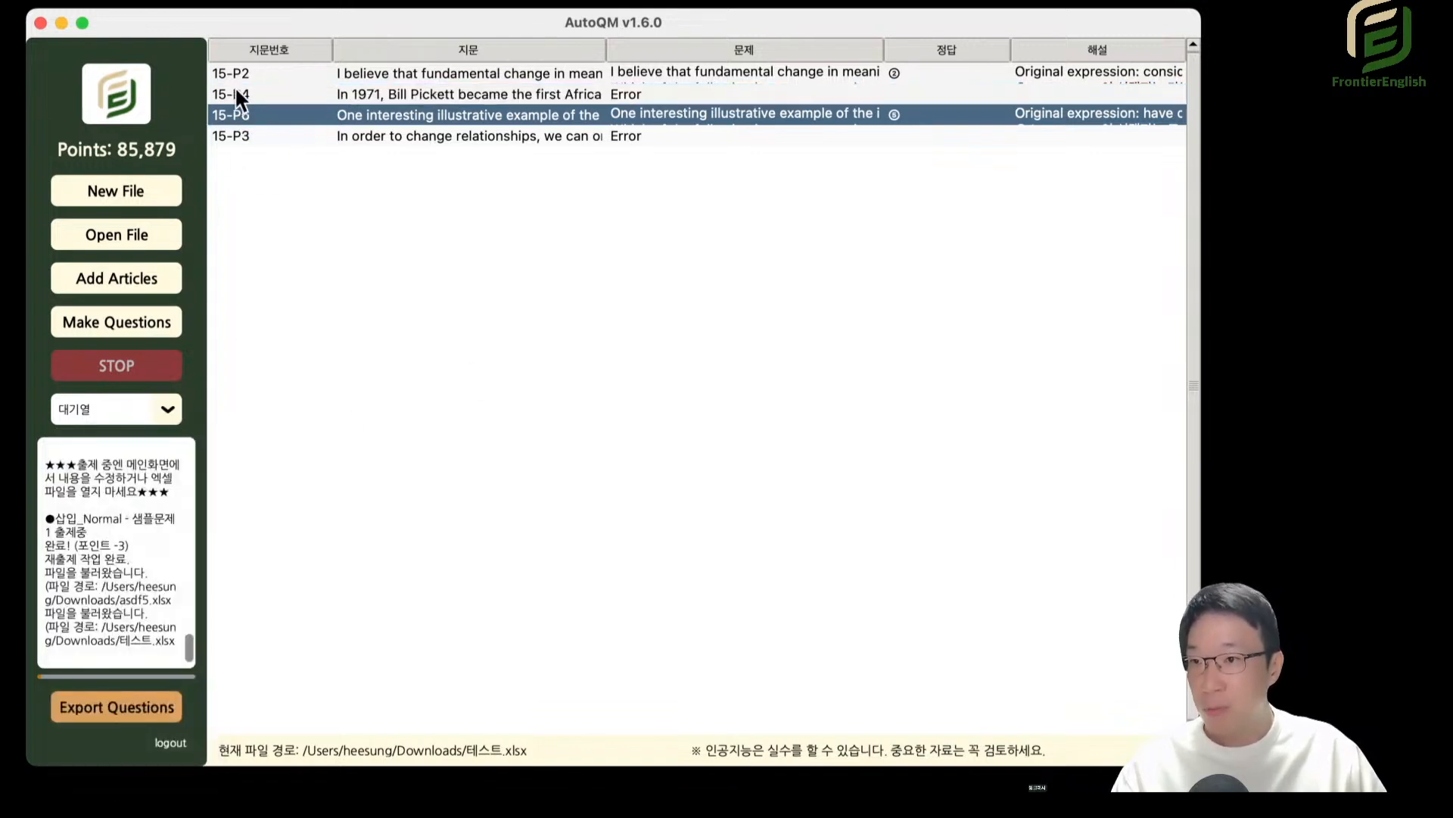
left_click(153, 2)
mouse_move(157, 65)
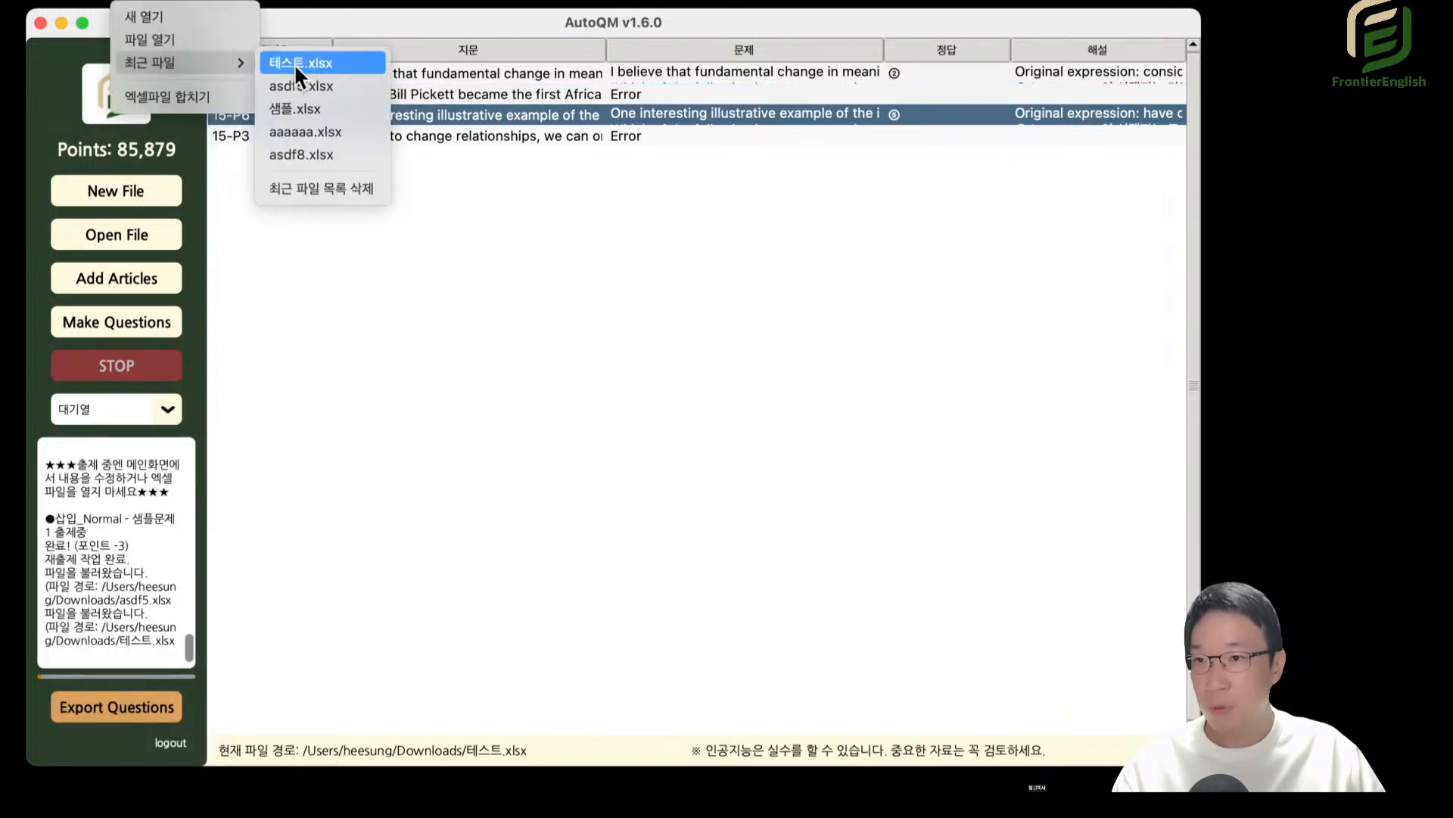
left_click(324, 107)
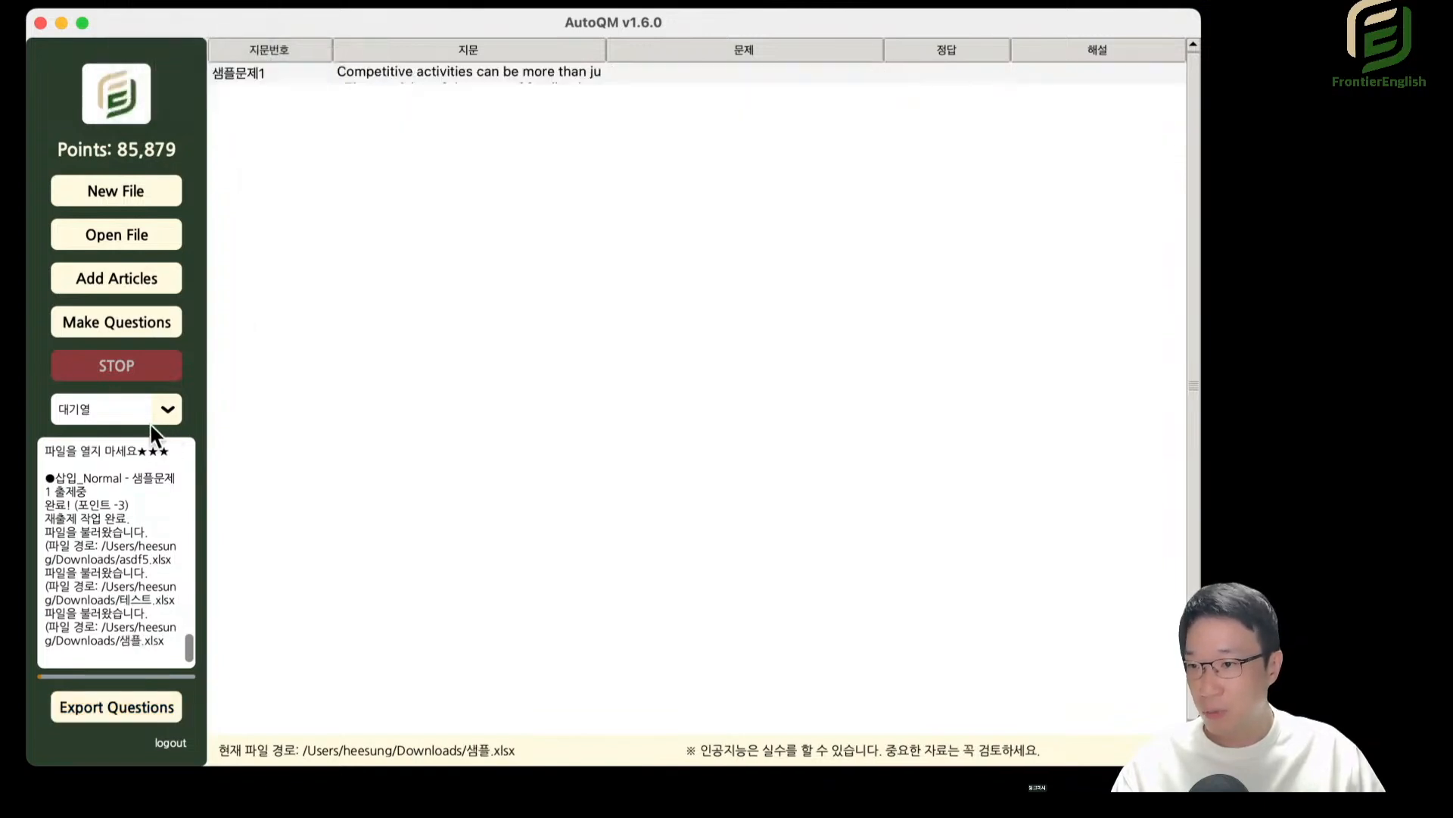
Switch to the 실전모의고사 1회 type and select its 샘플문제1 row.
left_click(176, 409)
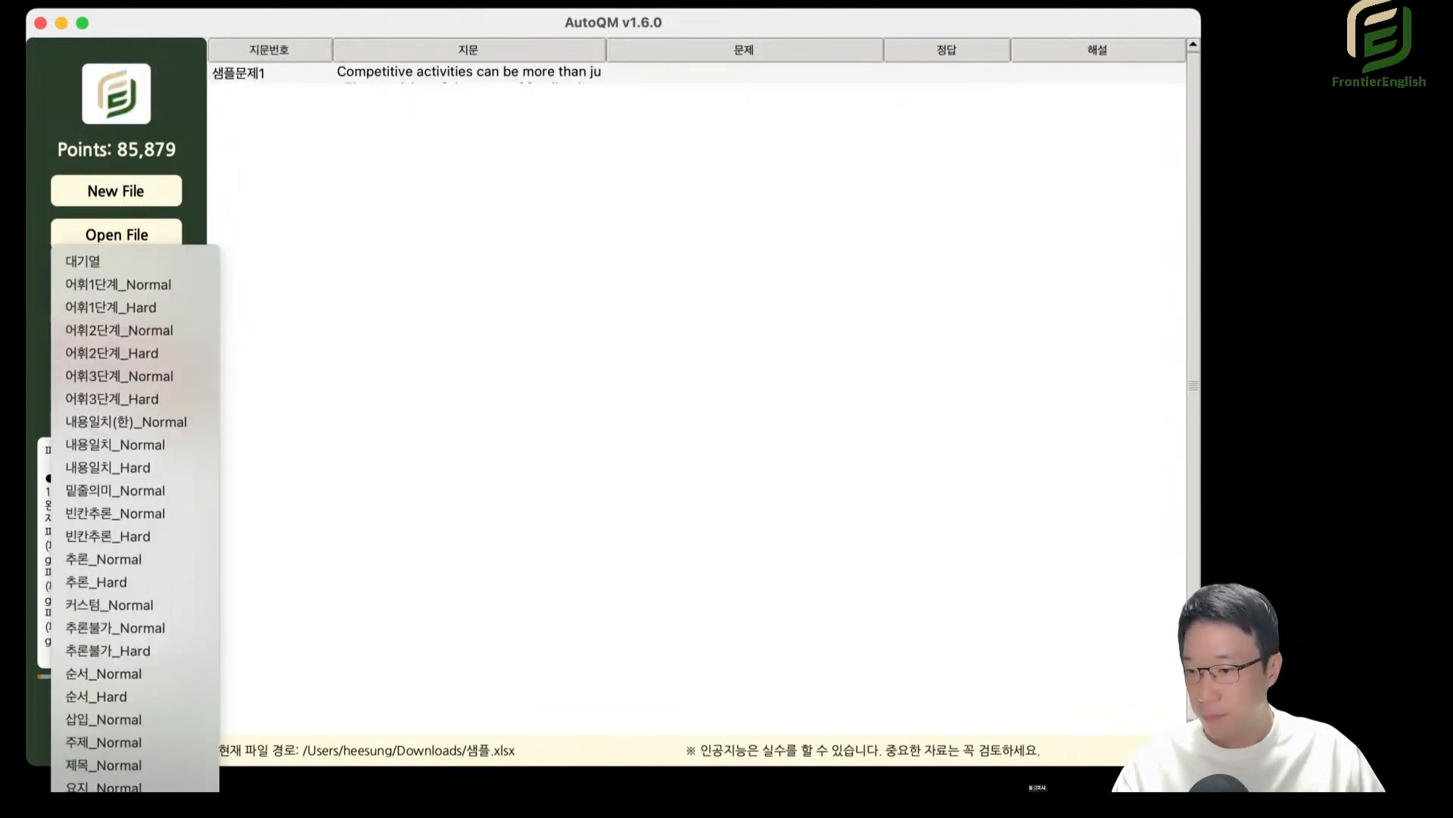
left_click(277, 404)
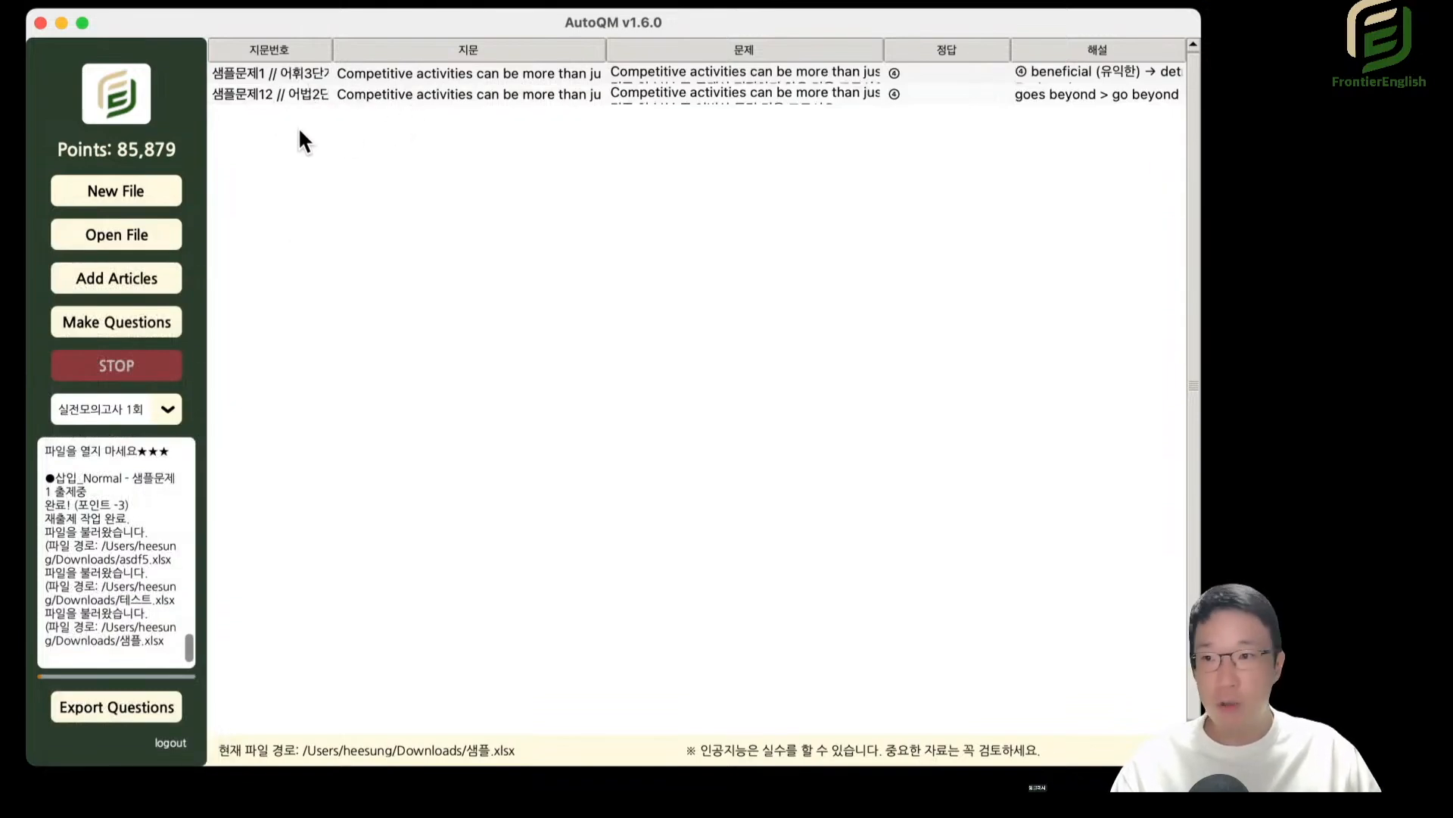
left_click(285, 75)
Move the 샘플문제12 // 어법2단계_Normal row up one position, and re-sort the 실전모의고사 1회 rows in ascending order.
left_click(279, 92)
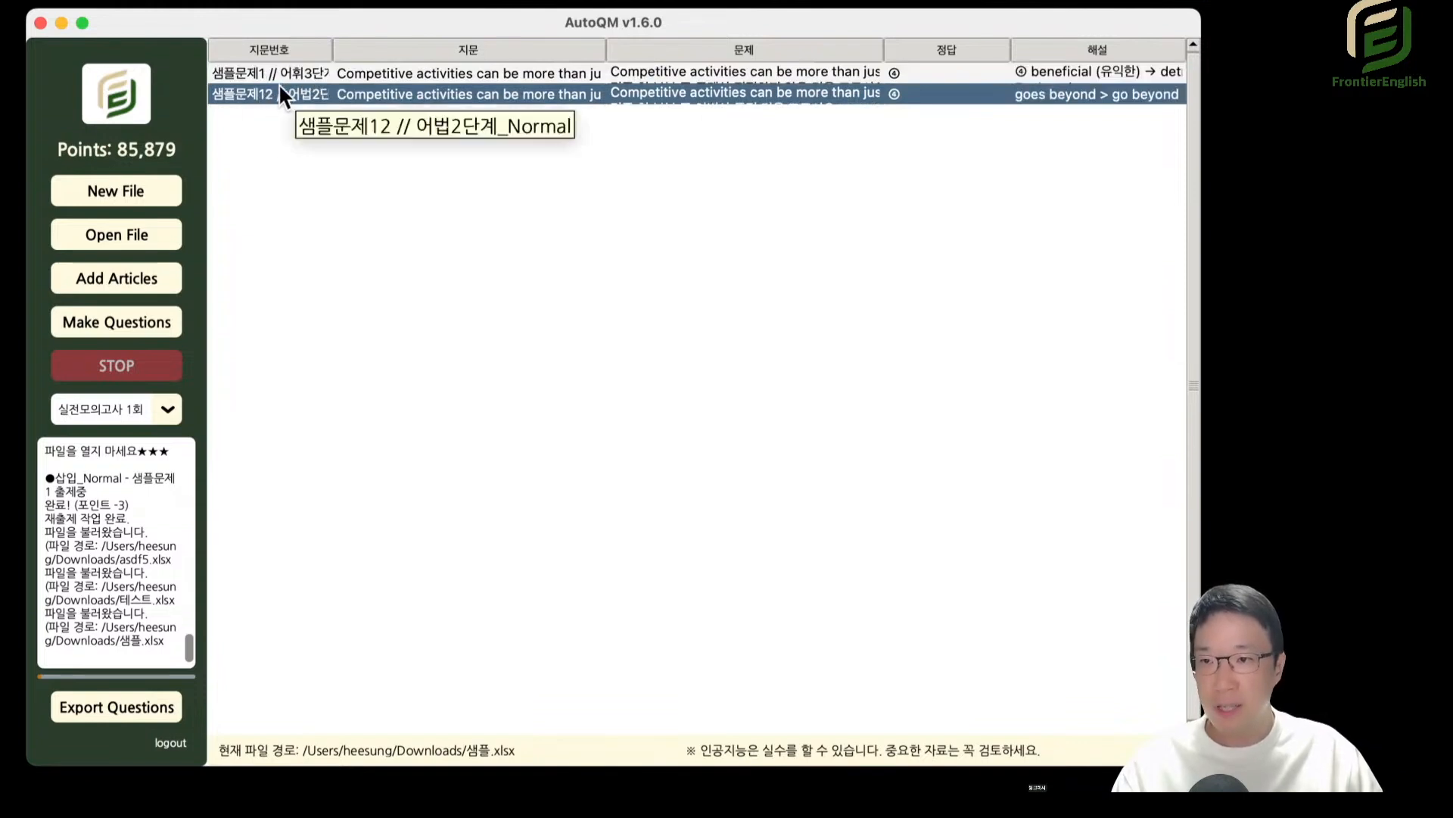
right_click(283, 93)
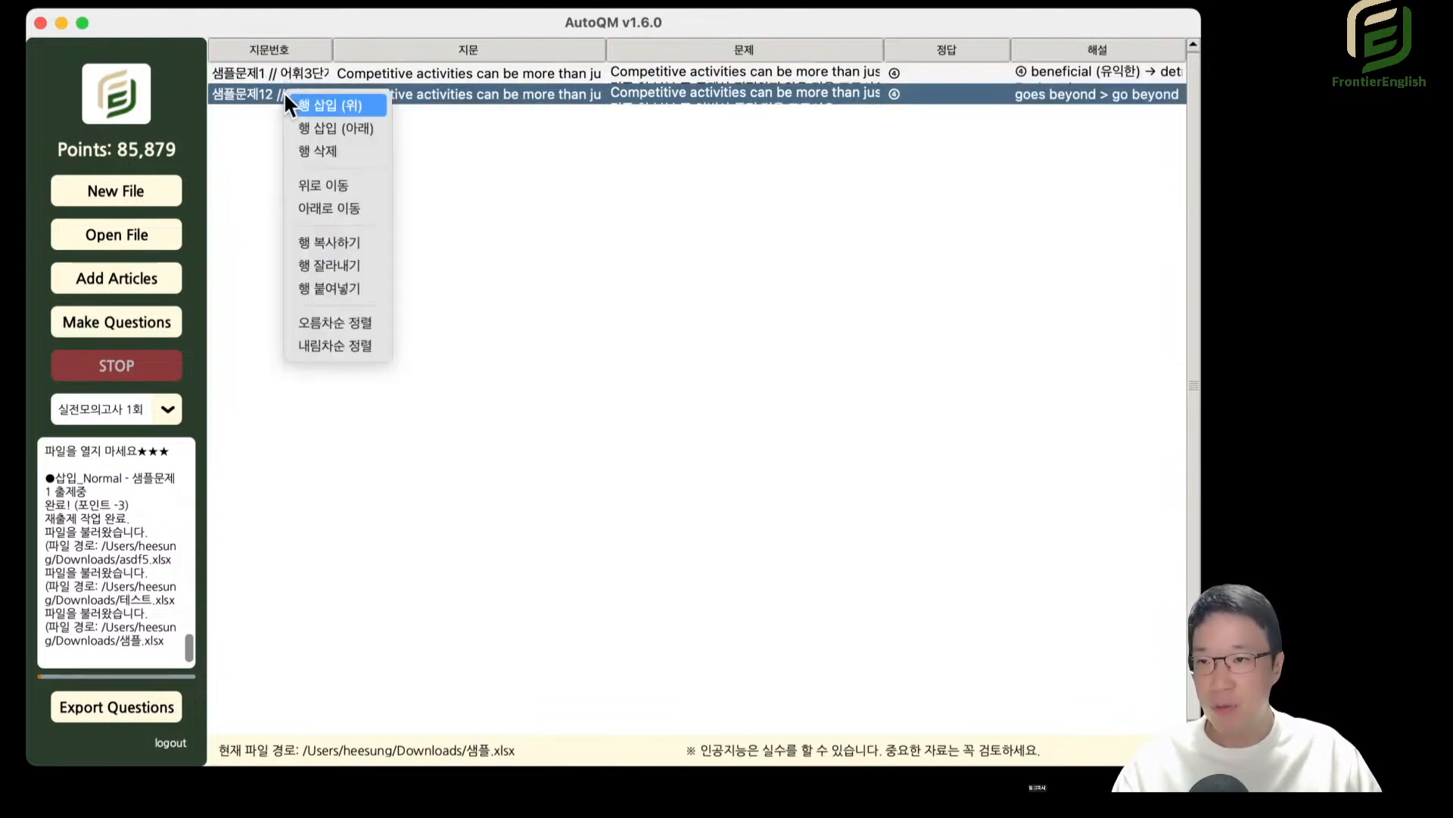
left_click(337, 179)
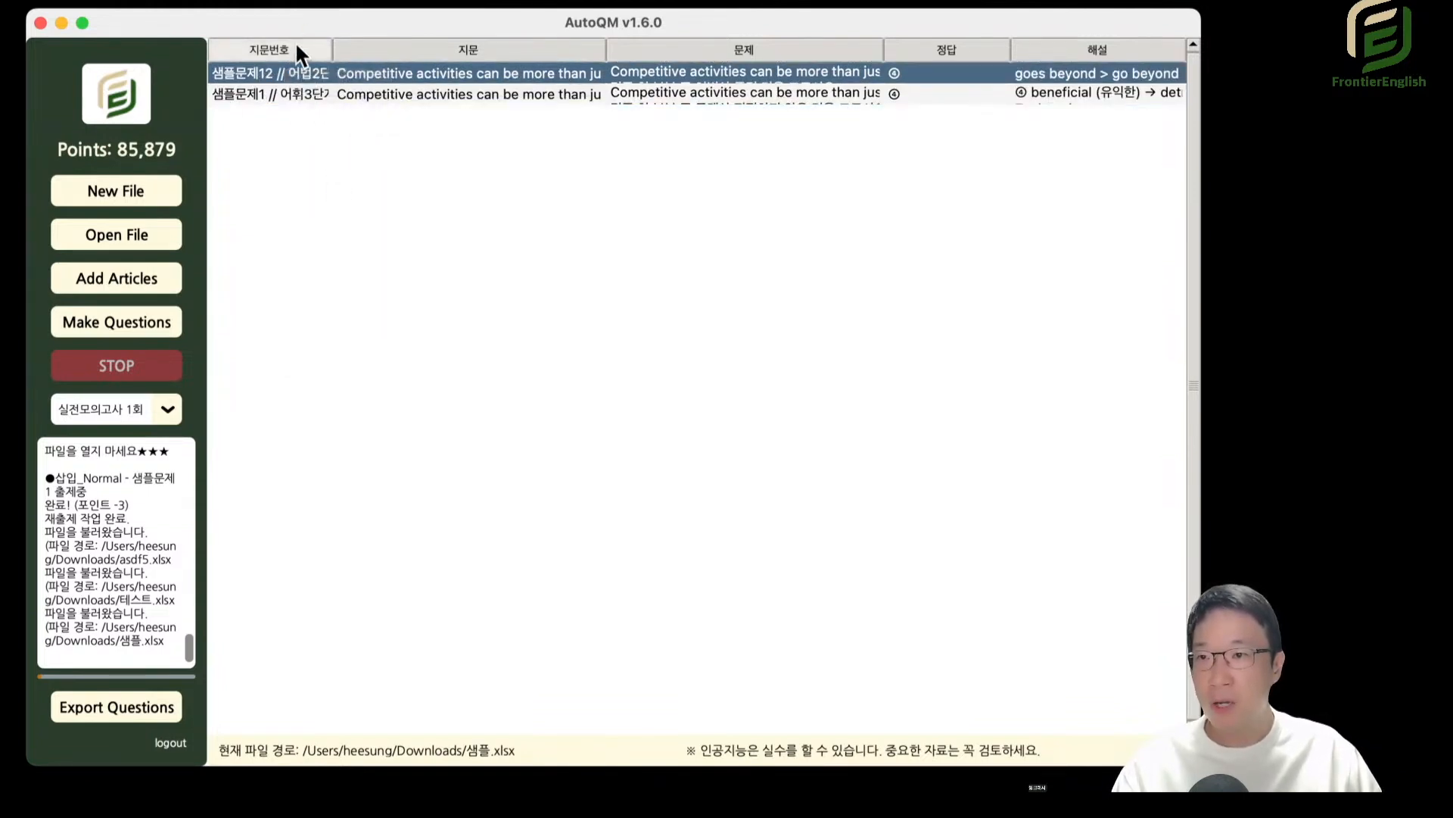
right_click(284, 75)
left_click(353, 305)
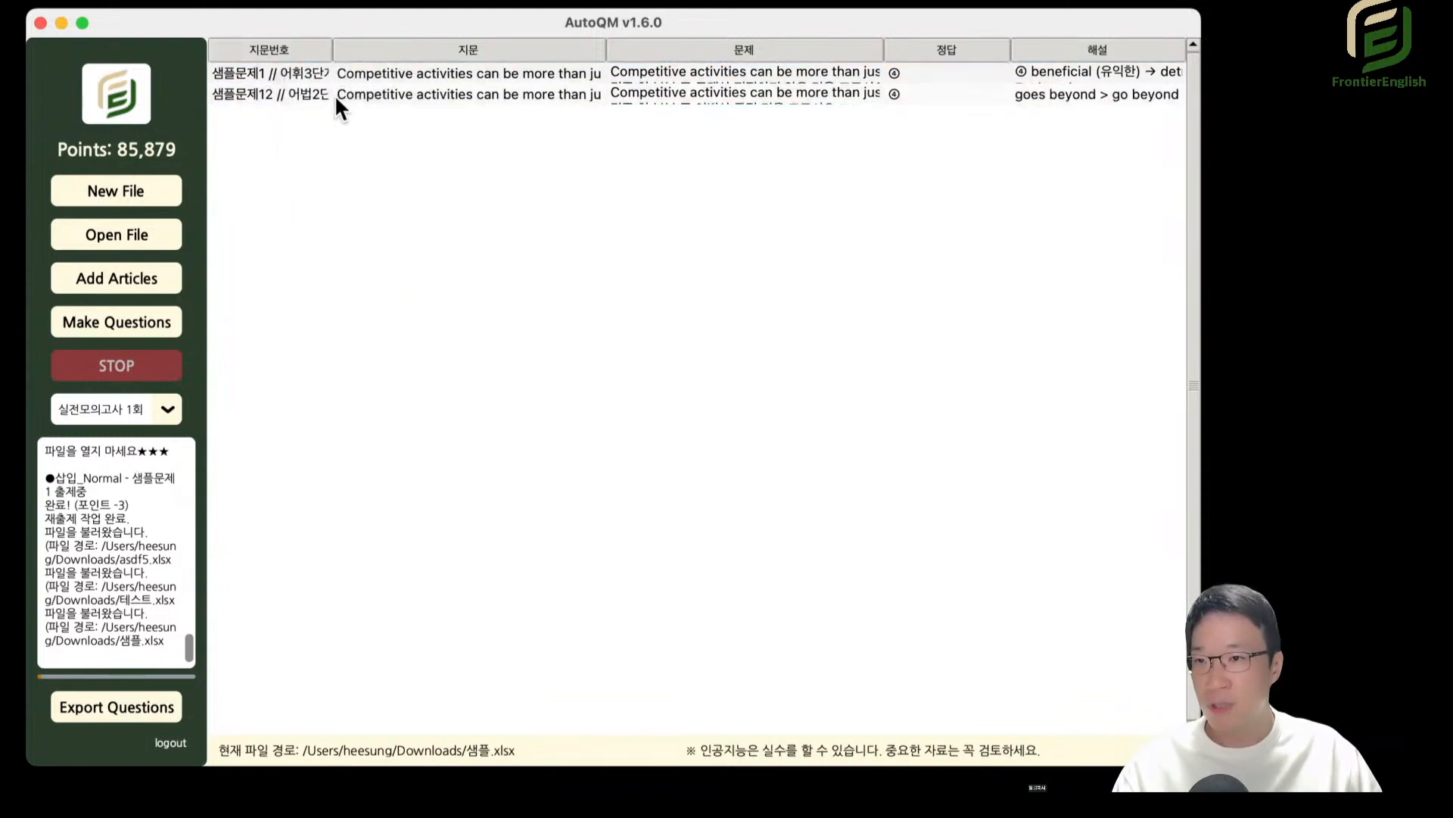
Move the 샘플문제12 // 어법2단계_Normal row up one position in the 실전모의고사 1회 list.
right_click(312, 74)
left_click(280, 81)
left_click(289, 90)
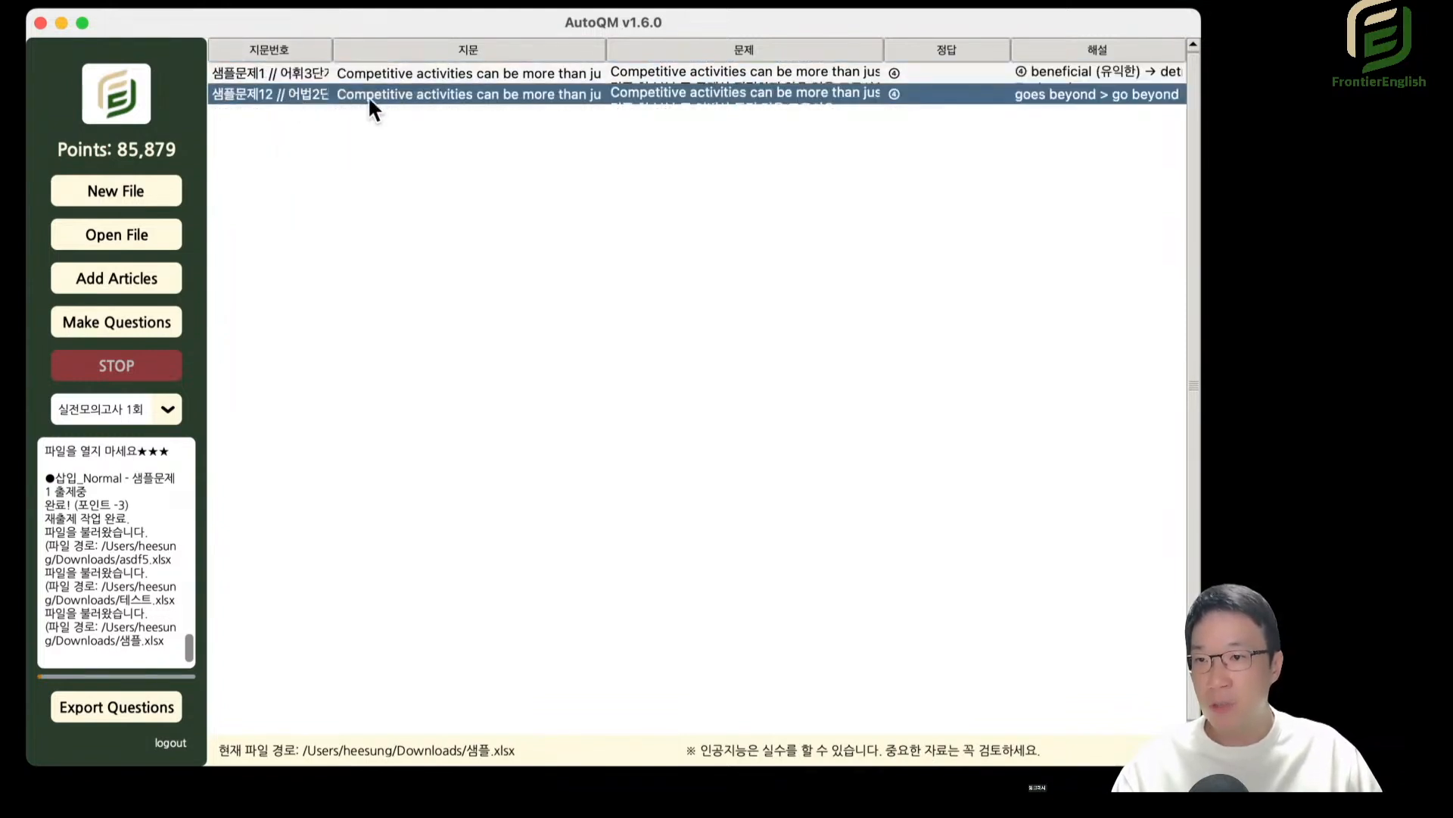
right_click(288, 95)
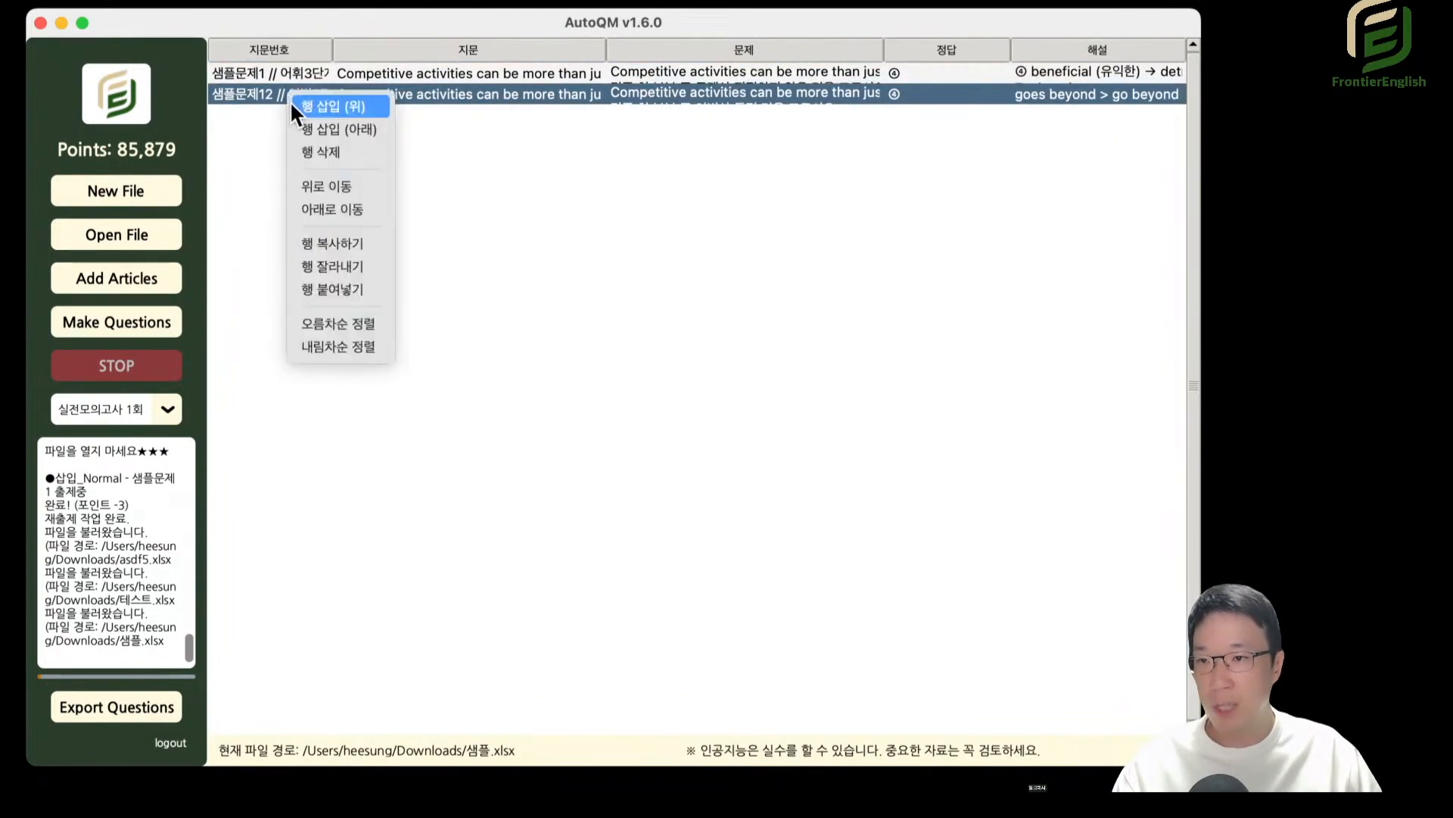
left_click(347, 189)
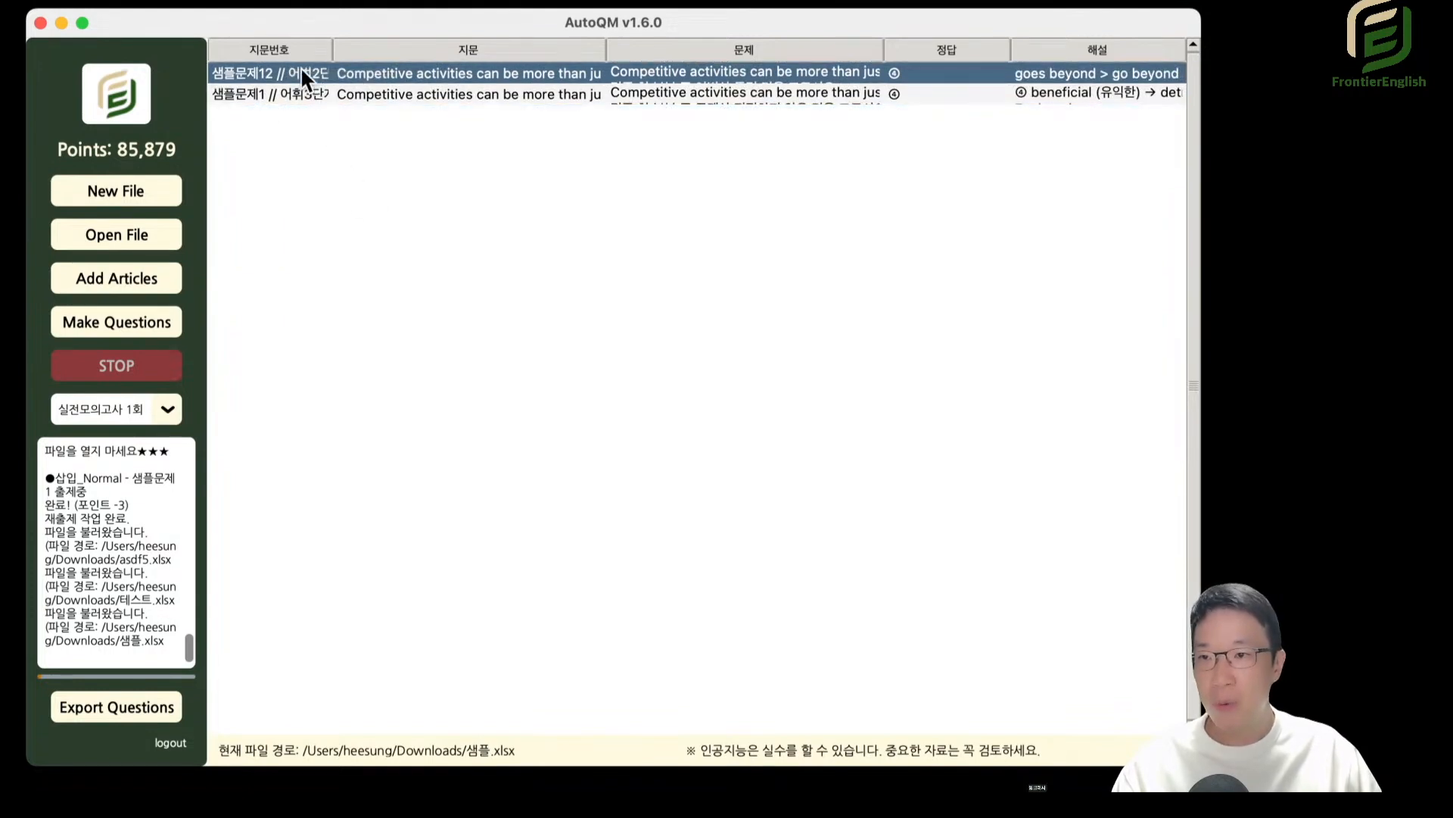
Switch to the 어휘2단계_Hard question type and look through the list of available types.
left_click(139, 395)
left_click(160, 528)
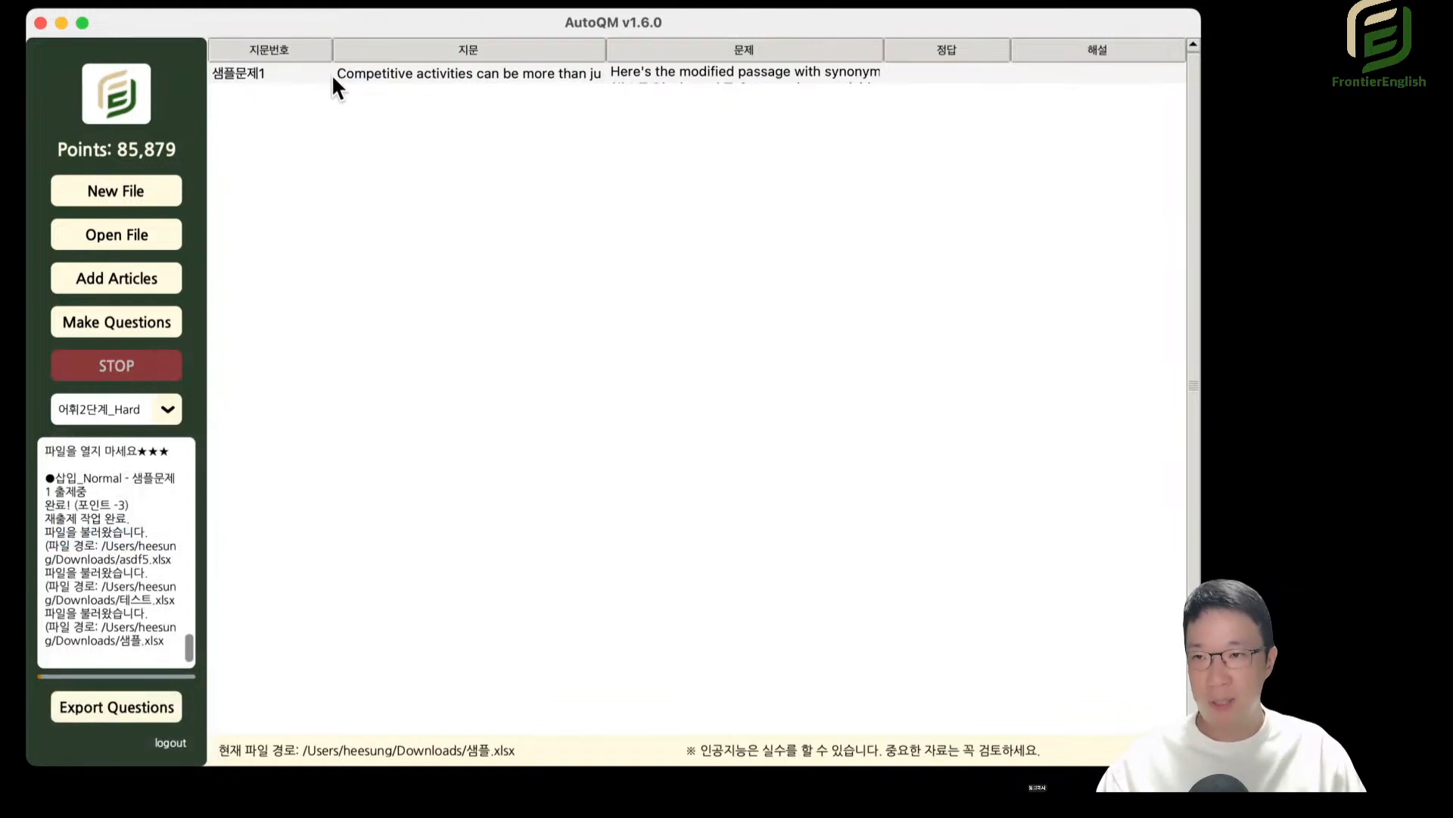
left_click(165, 410)
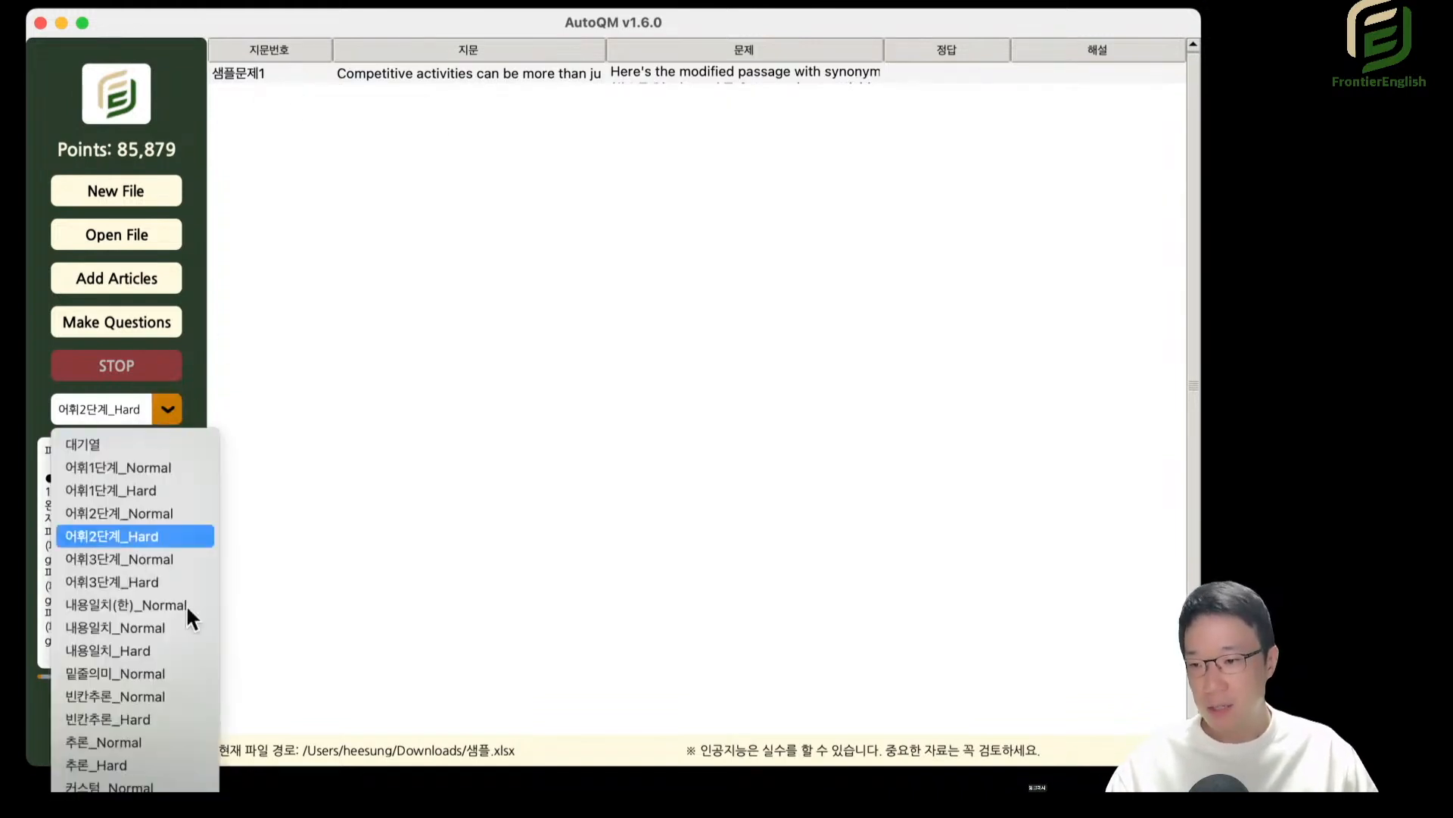
left_click(523, 312)
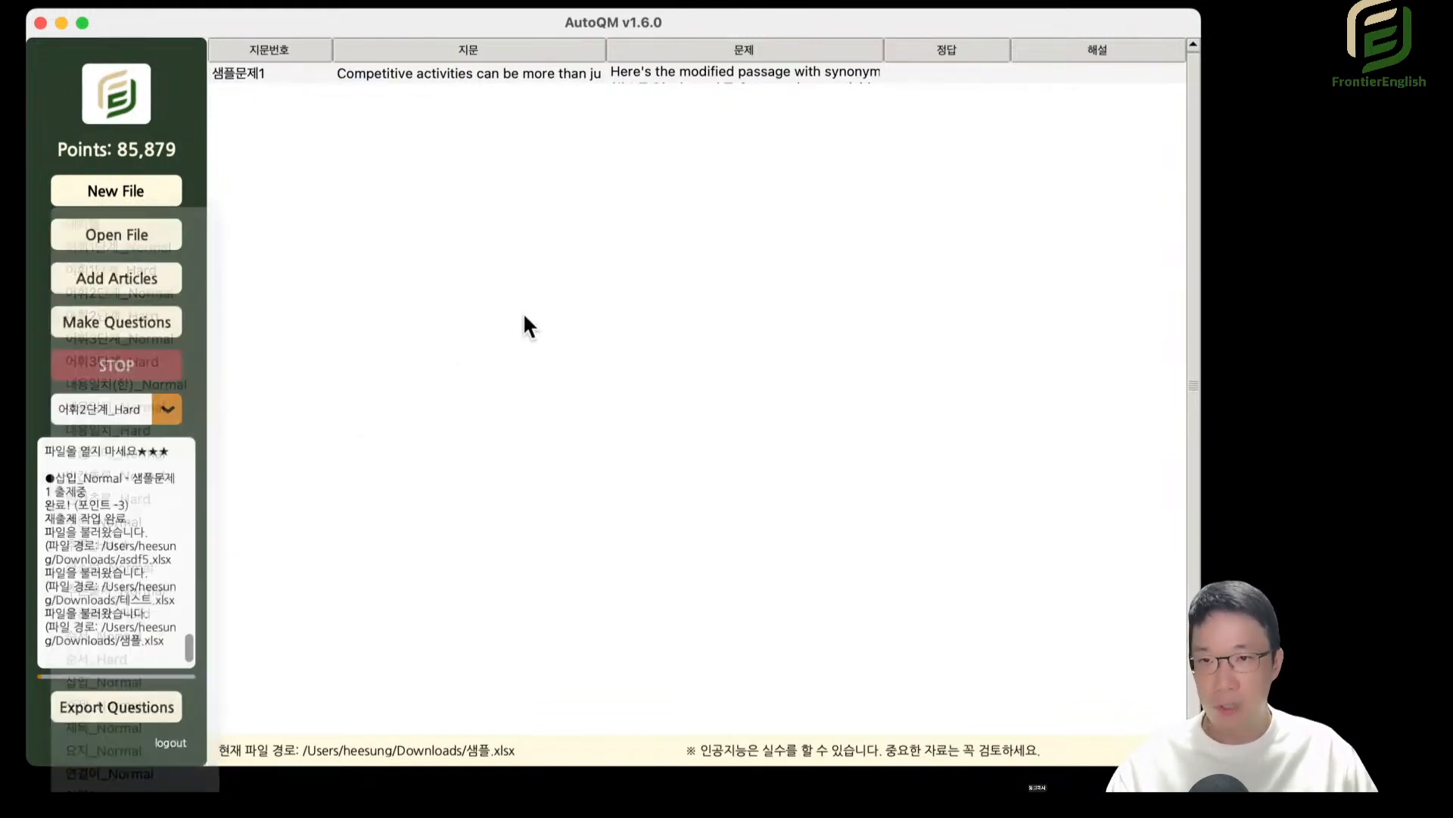
Open 테스트.xlsx from the recently used files.
left_click(148, 6)
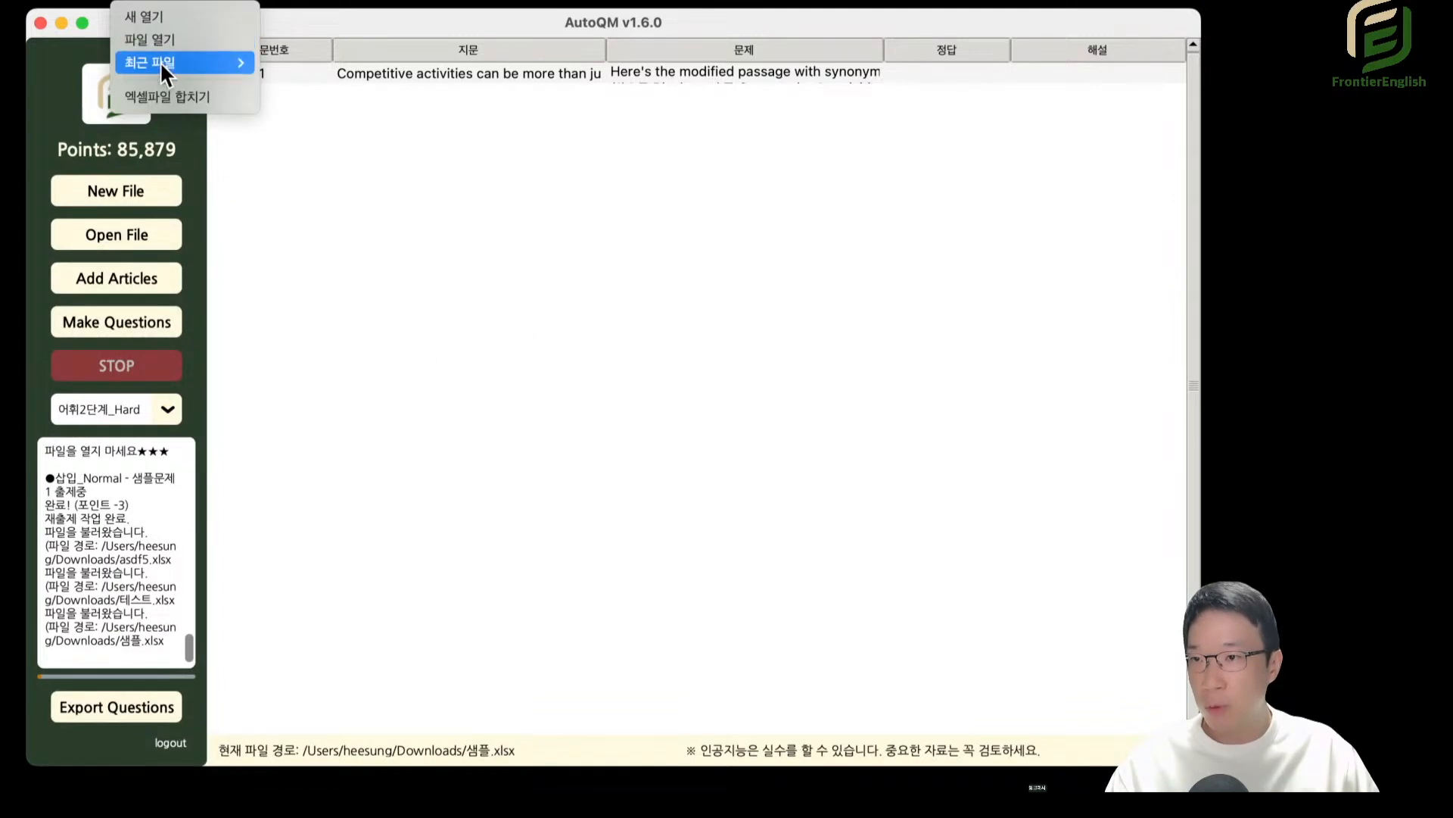
mouse_move(161, 61)
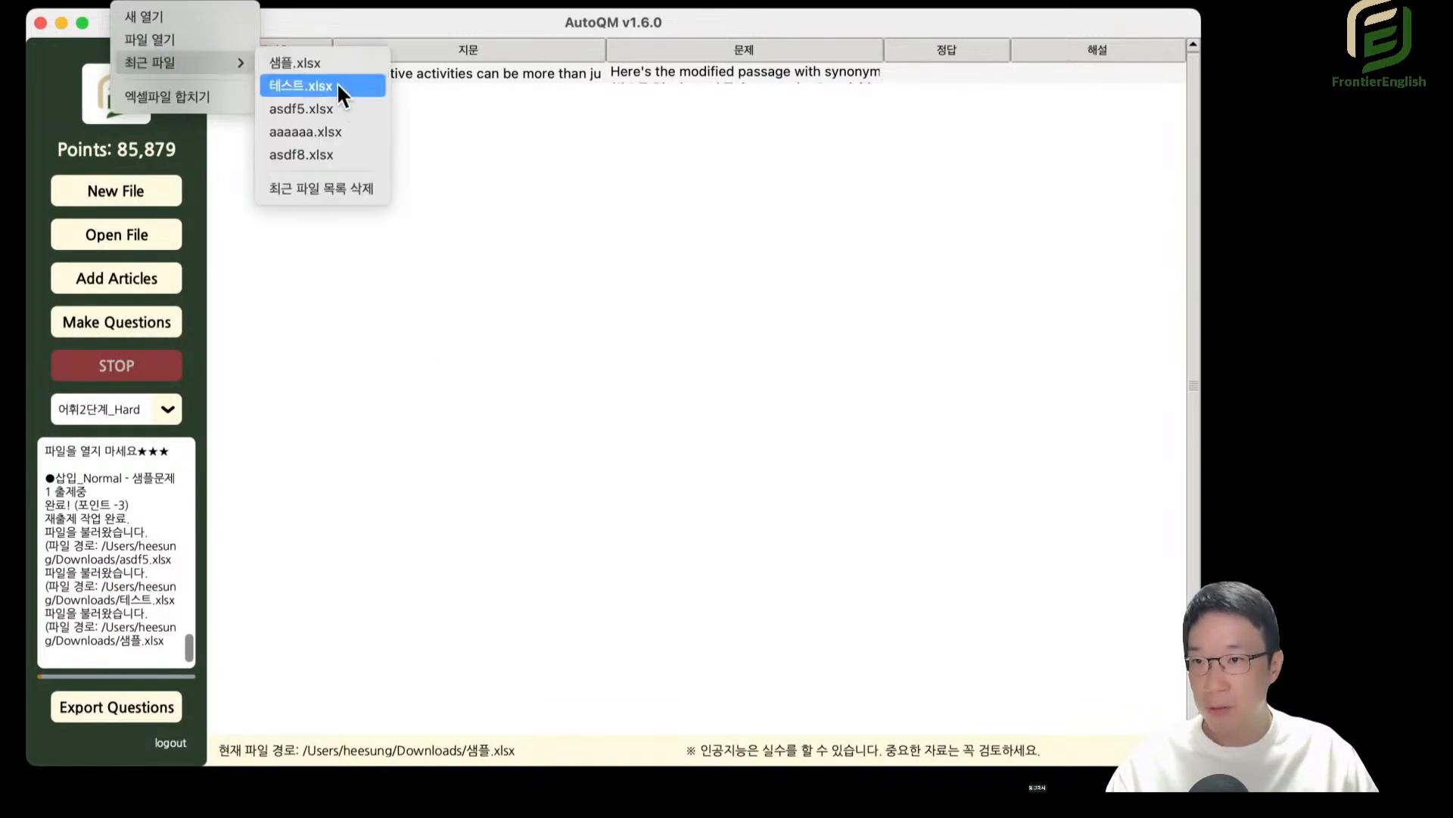
left_click(333, 84)
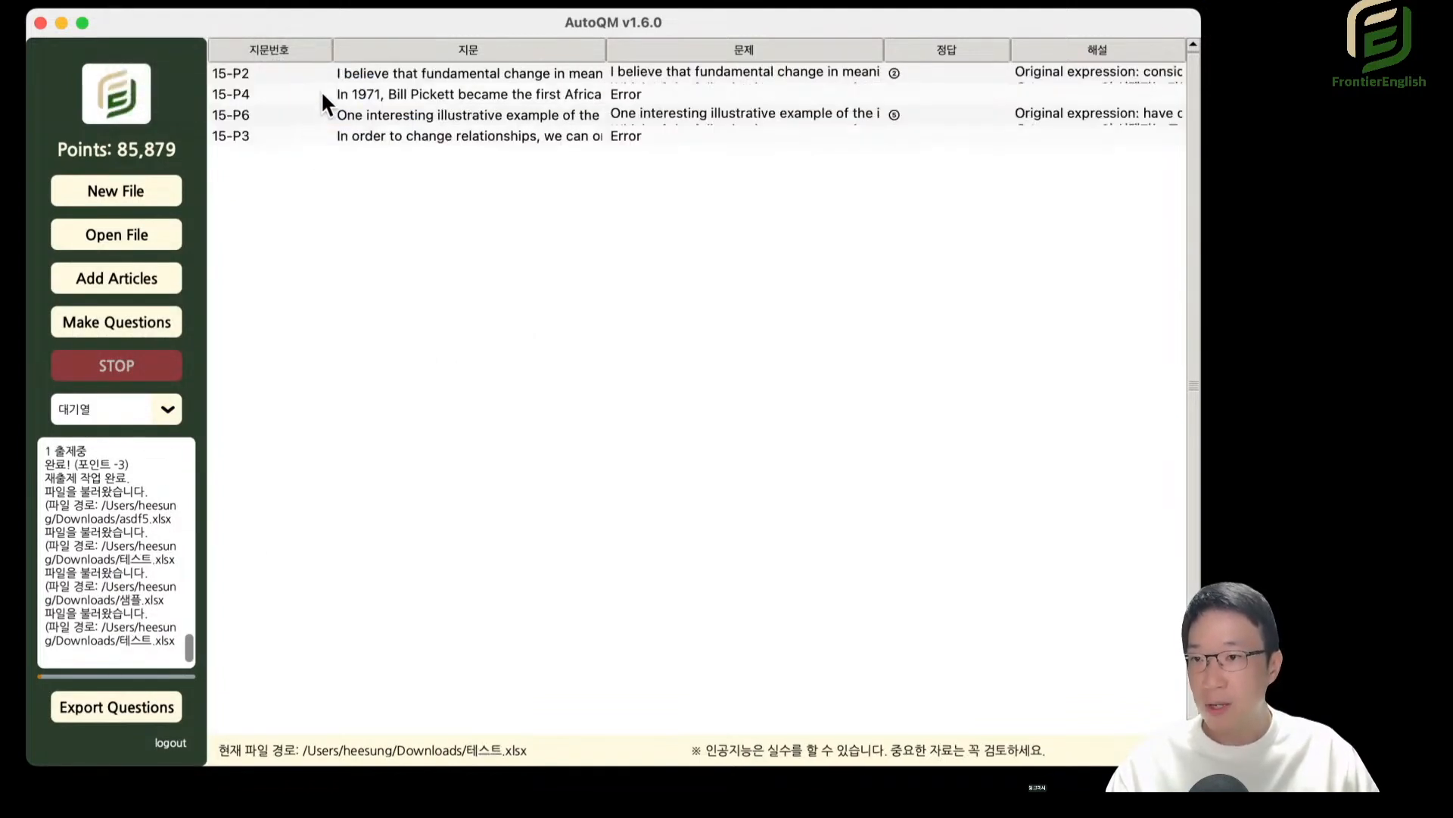
Move the three consecutive rows 15-P4, 15-P6 and 15-P3 up one position together.
left_click(406, 94)
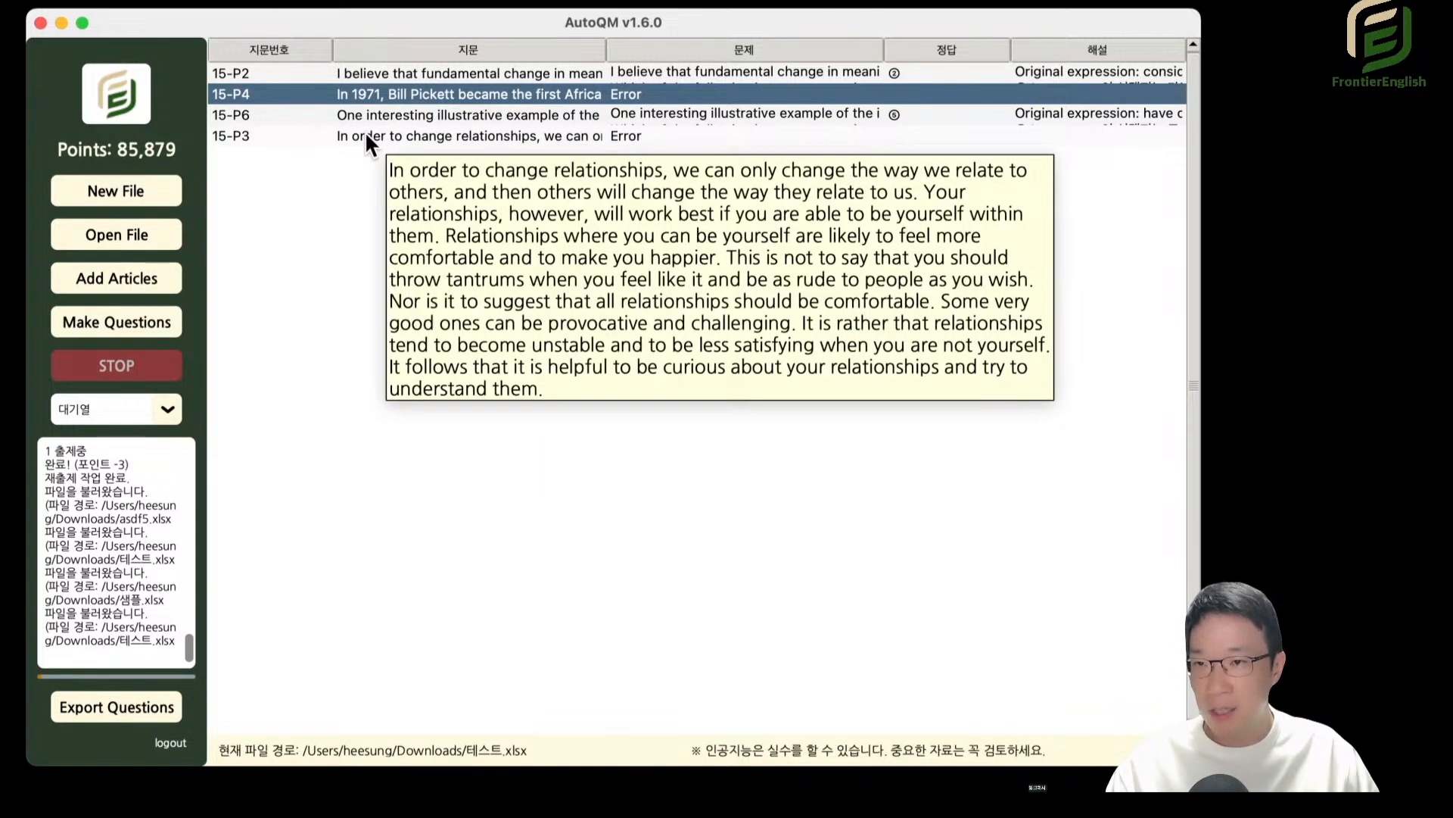
left_click(367, 134, "shift")
right_click(307, 108)
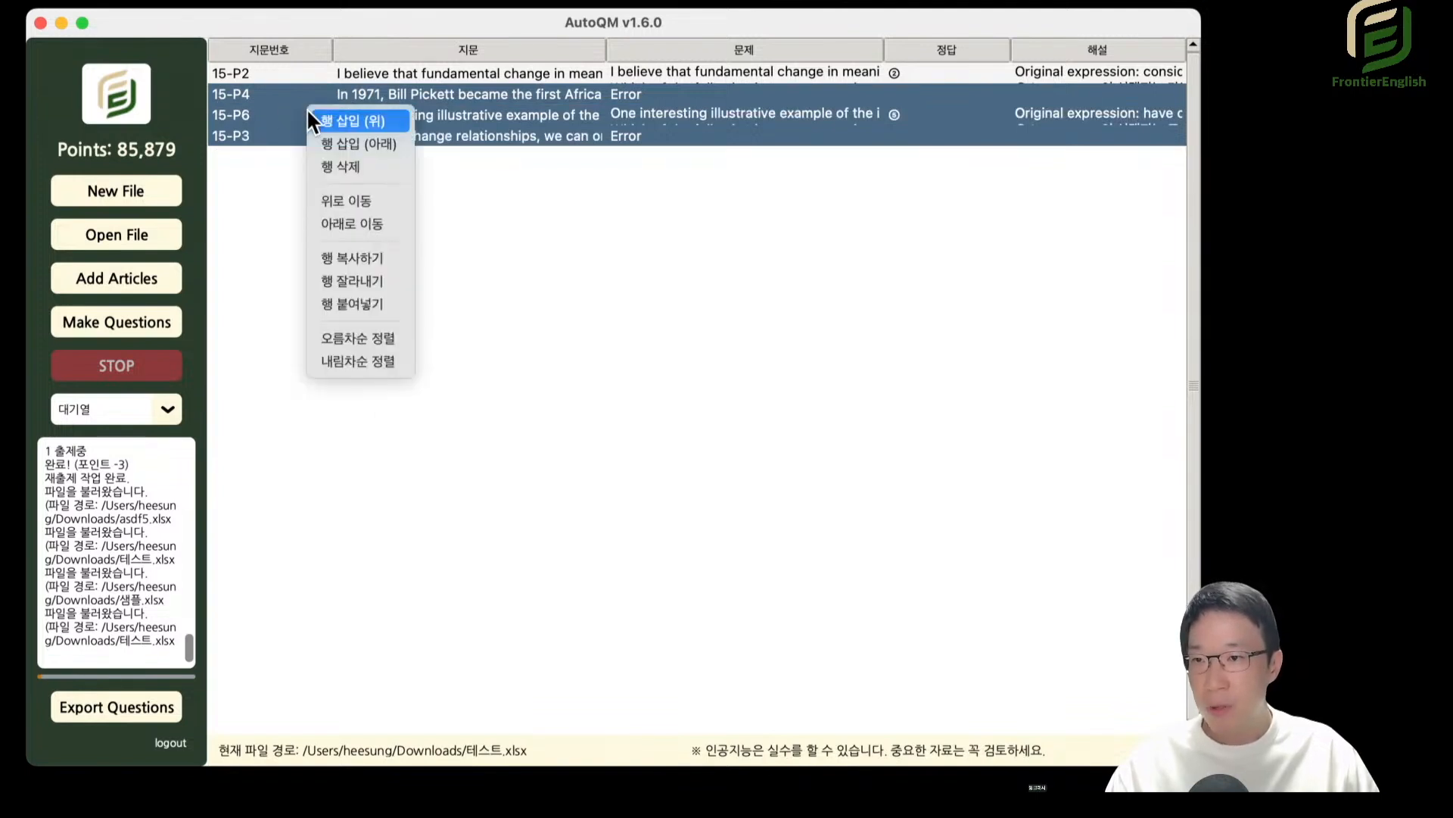
left_click(331, 198)
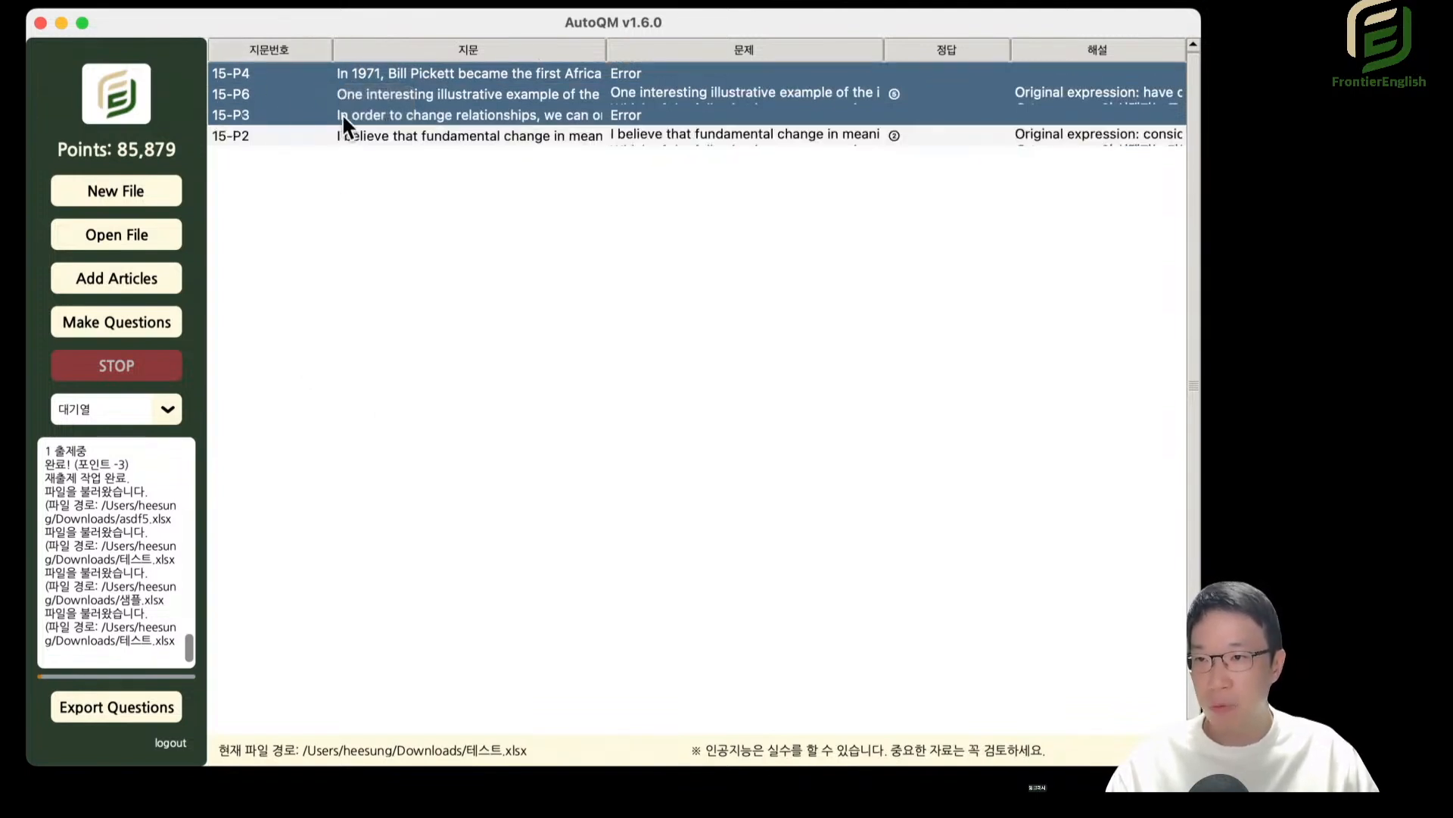
Add a blank row at the end of the 대기열 list, below the 15-P2 row.
left_click(474, 136)
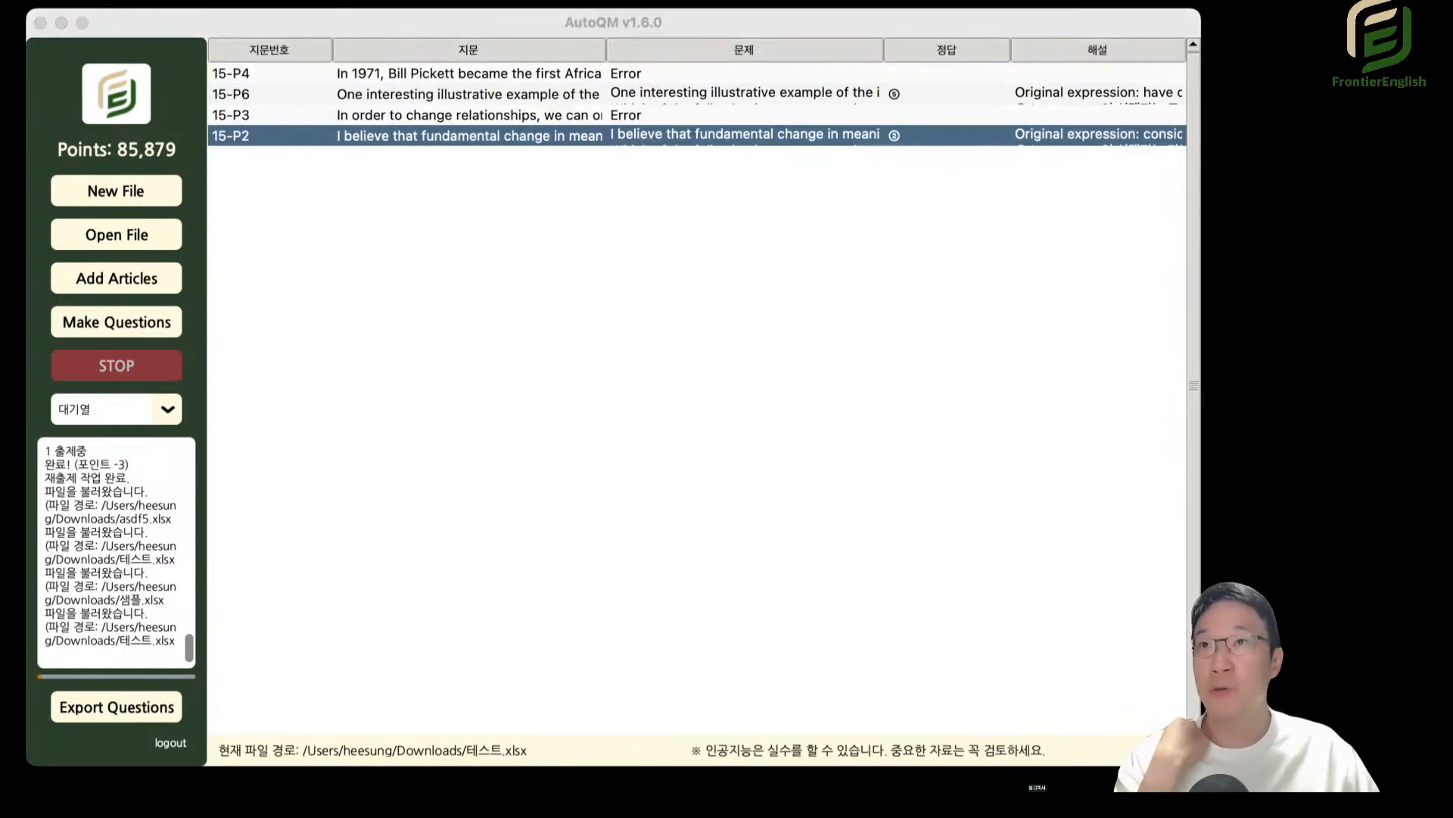
left_click(477, 109)
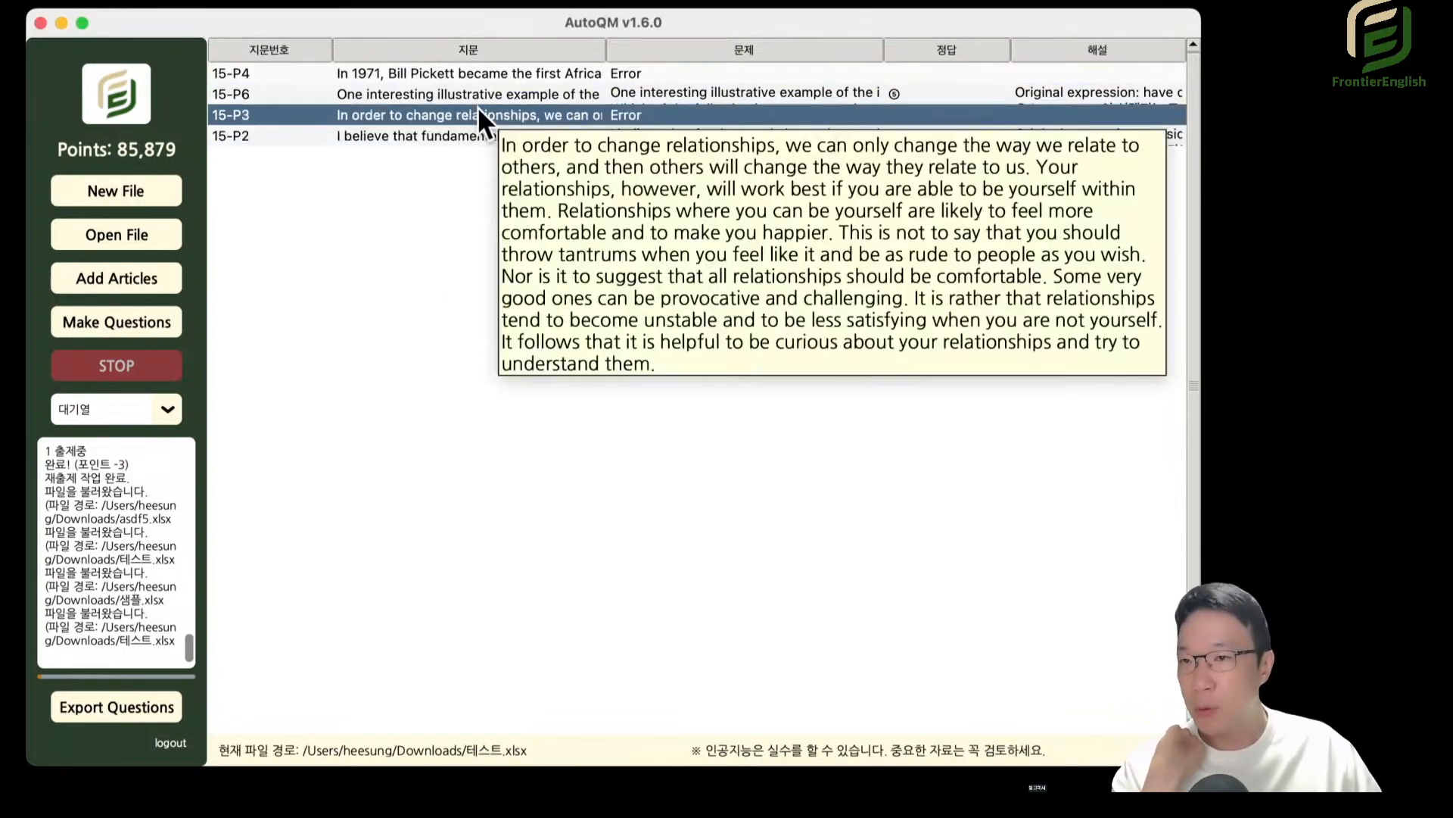
left_click(318, 140)
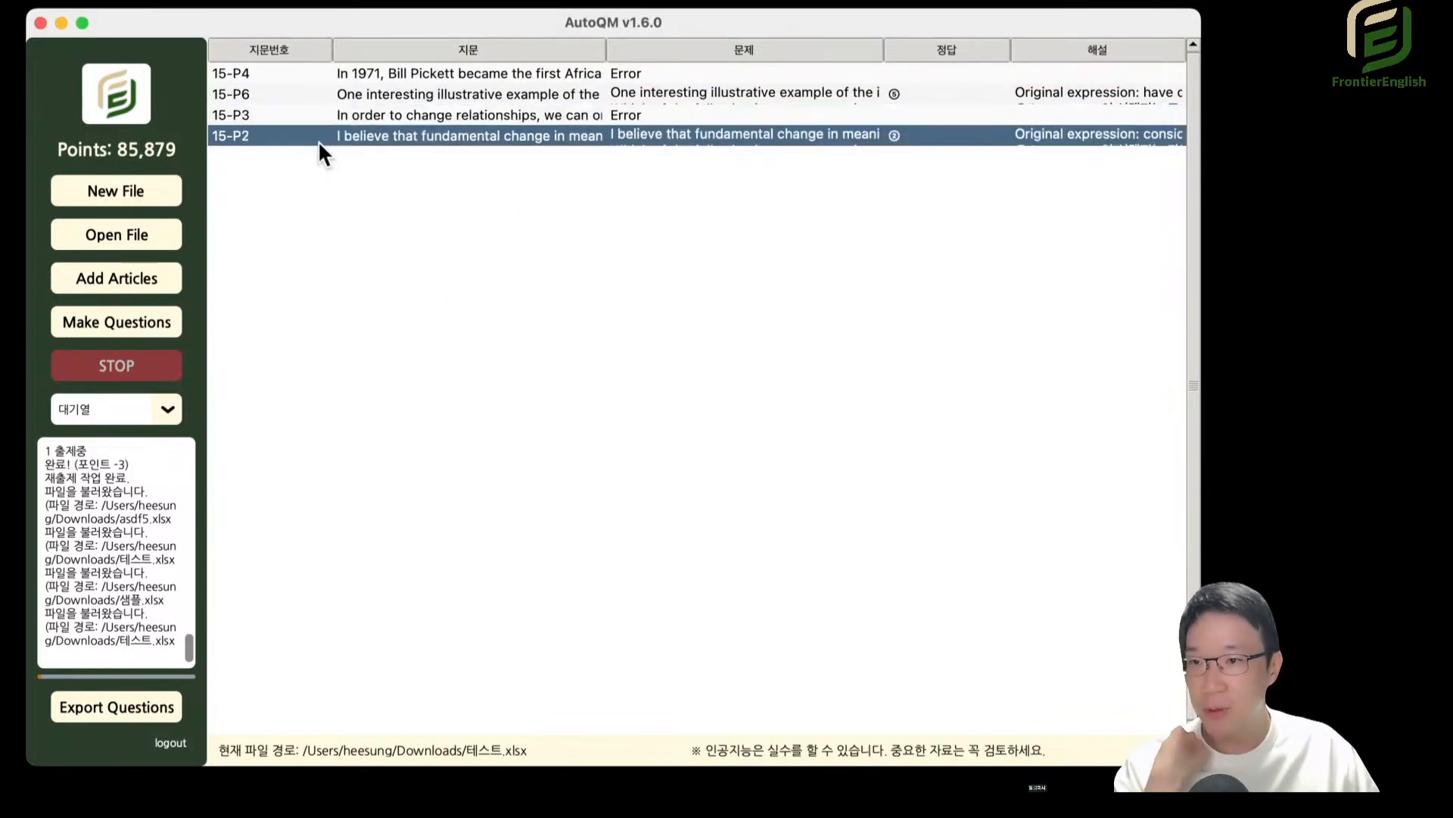
left_click(280, 148)
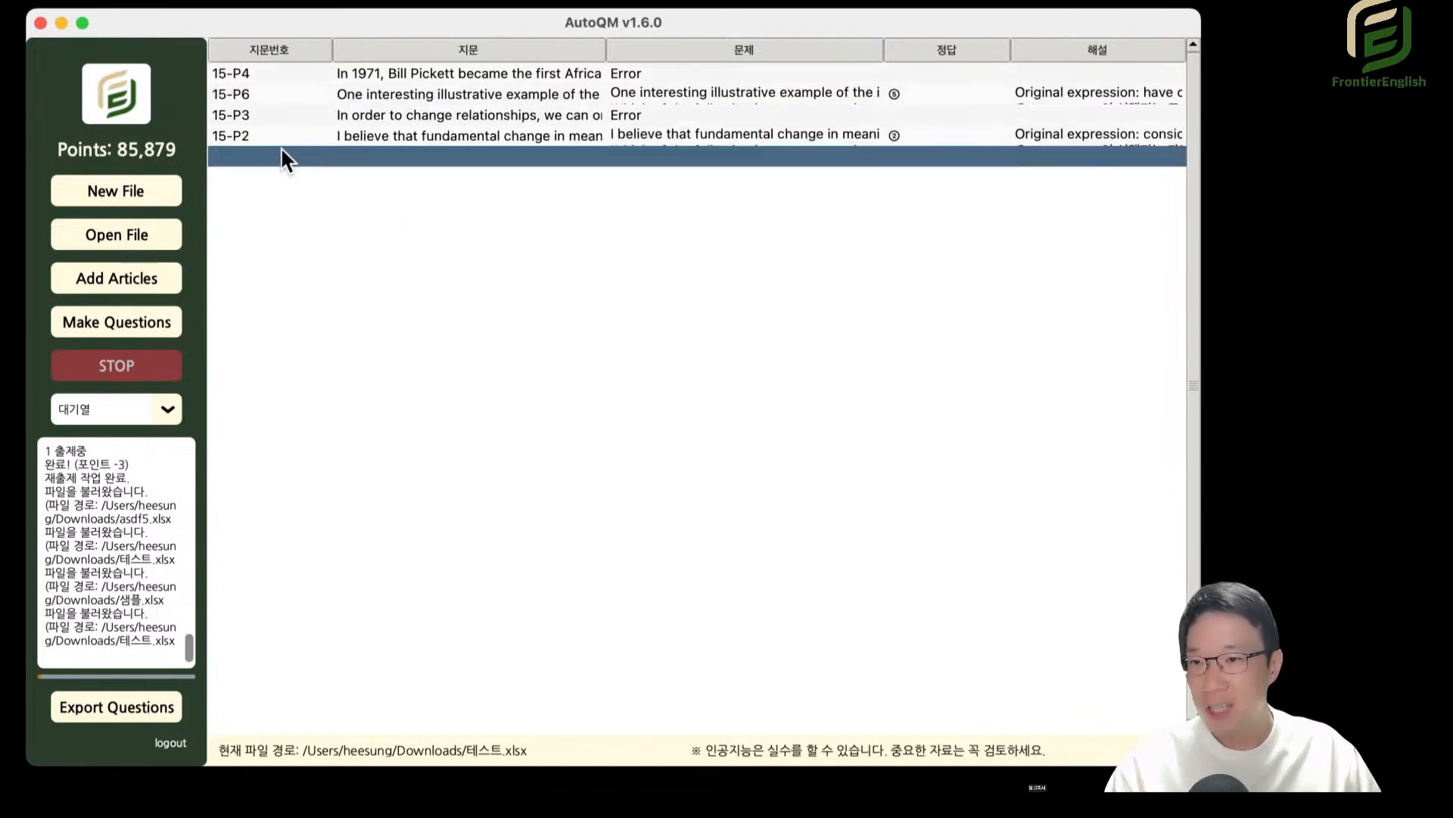
right_click(365, 221)
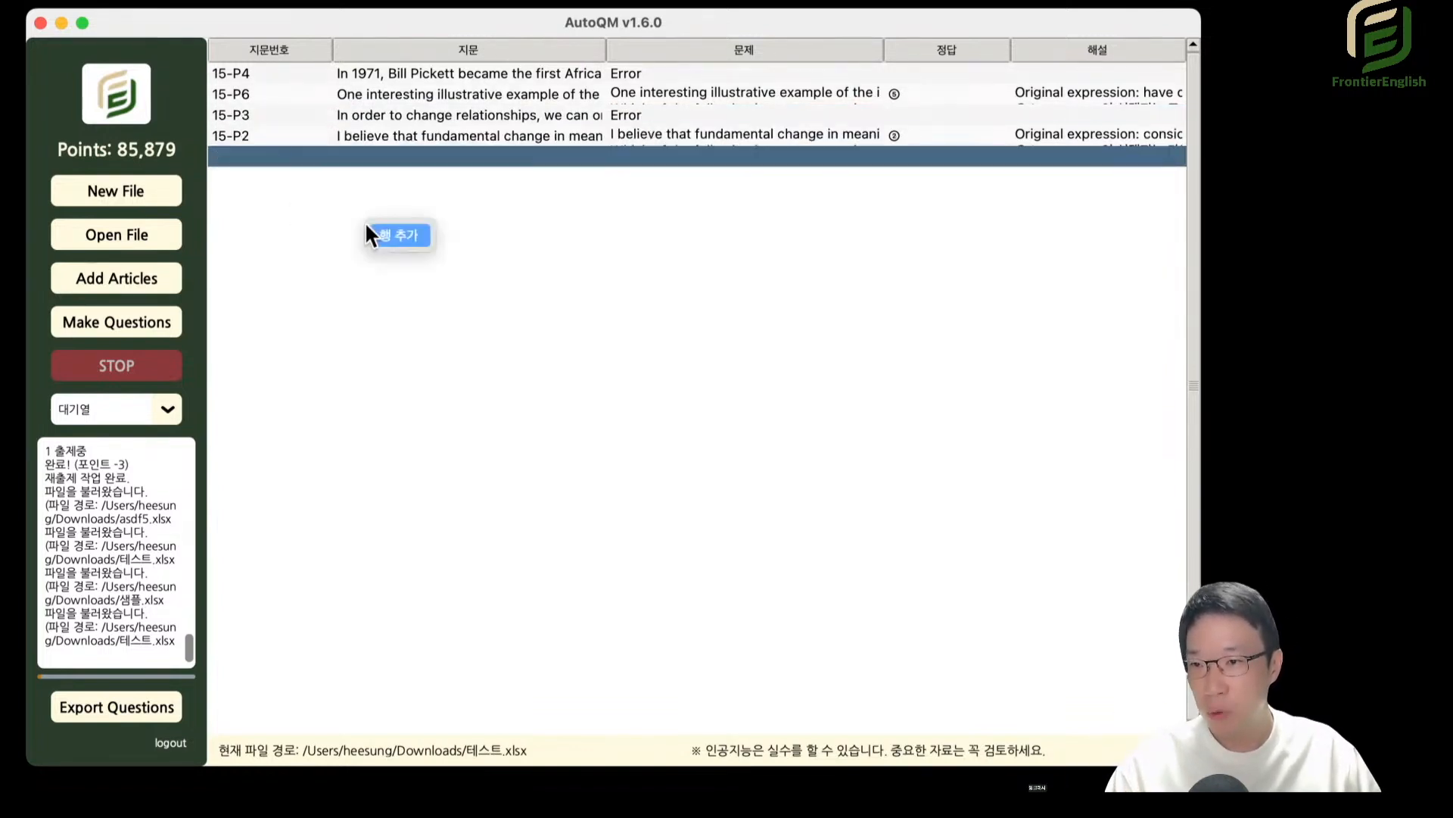
left_click(385, 232)
Insert a blank row directly below the 15-P6 row.
left_click(262, 91)
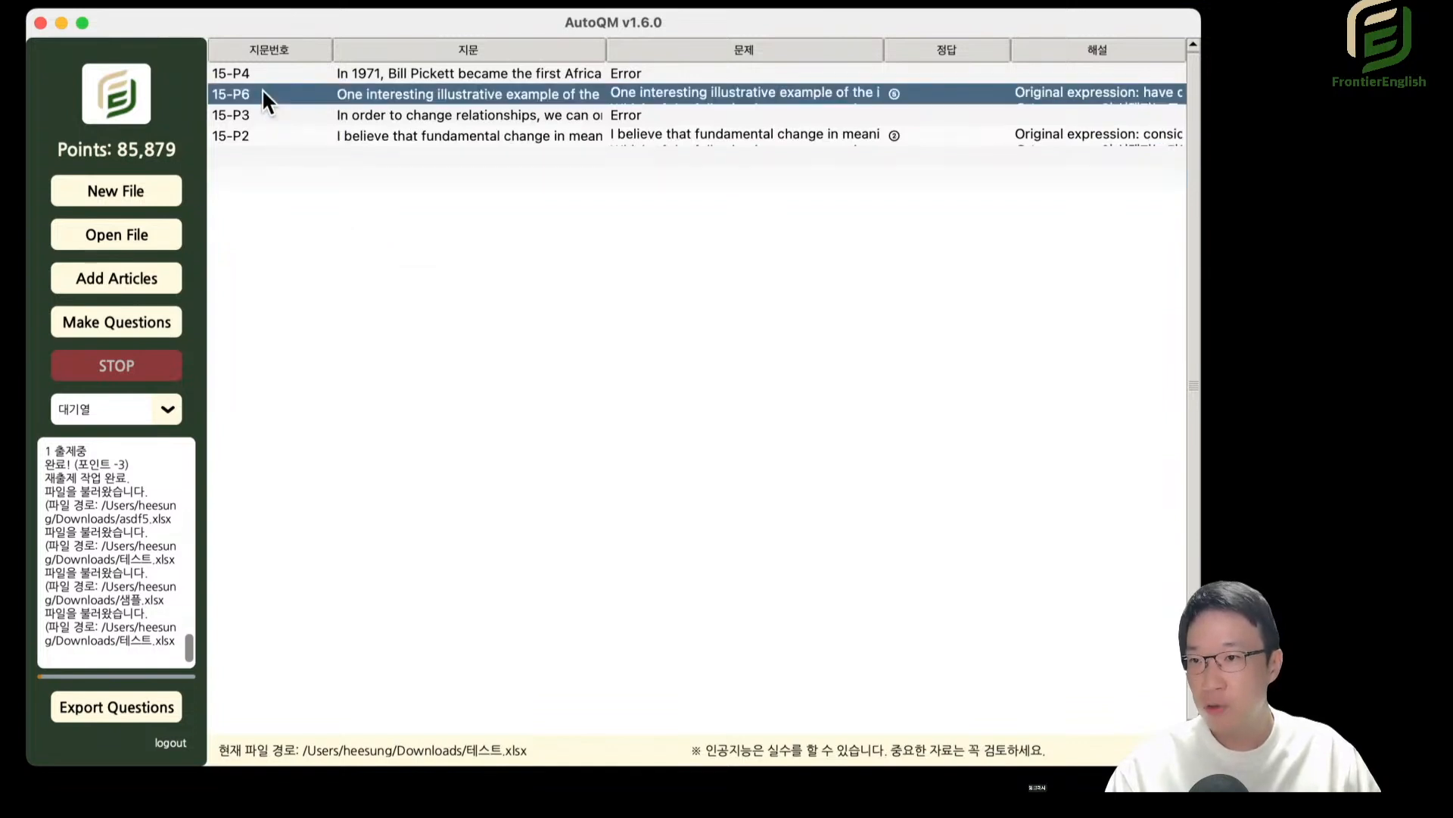
right_click(259, 94)
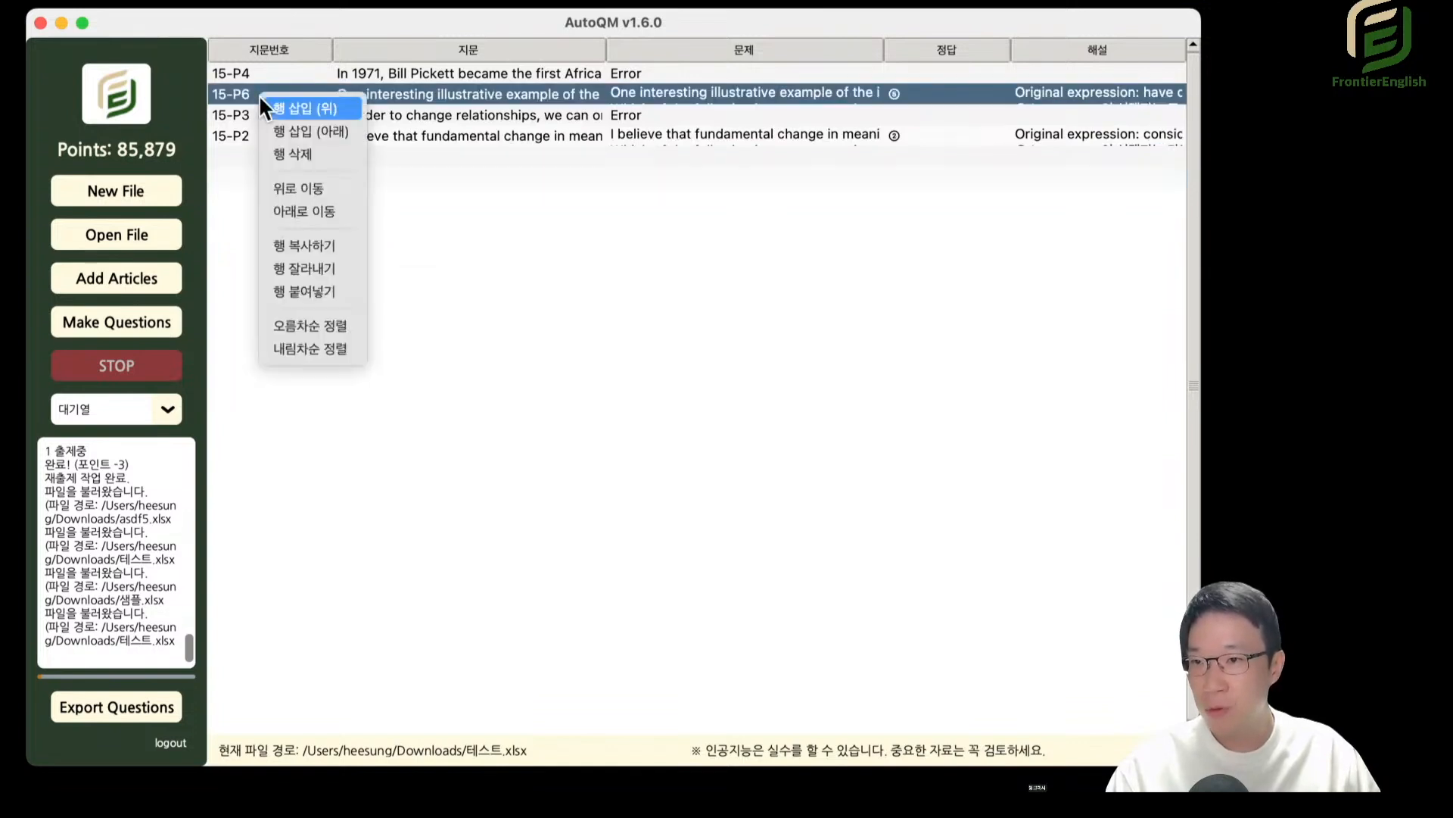
left_click(306, 130)
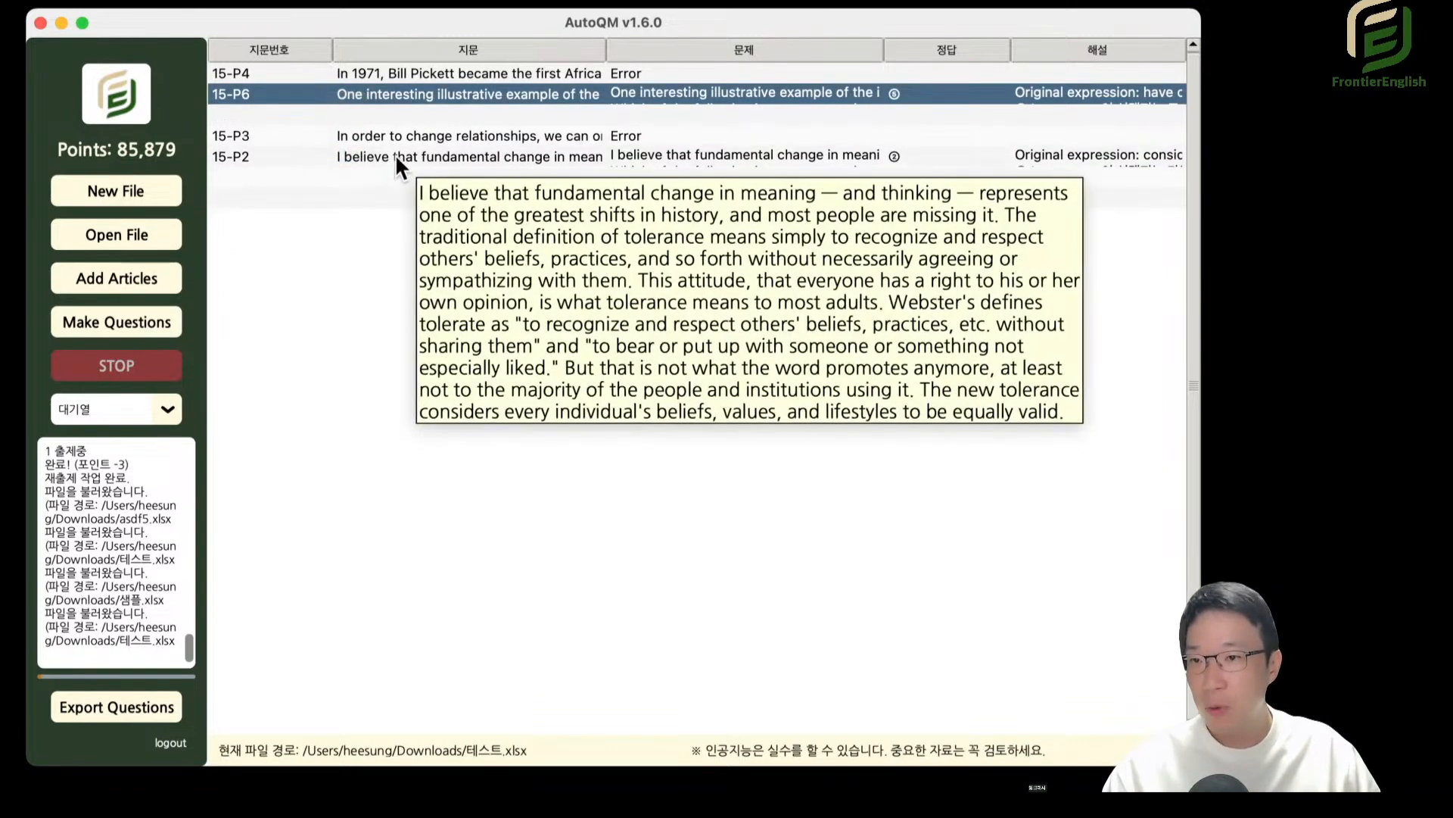
Try to copy the 15-P2 row into the blank row below 15-P6 using the row copy and row paste commands.
left_click(396, 153)
right_click(395, 153)
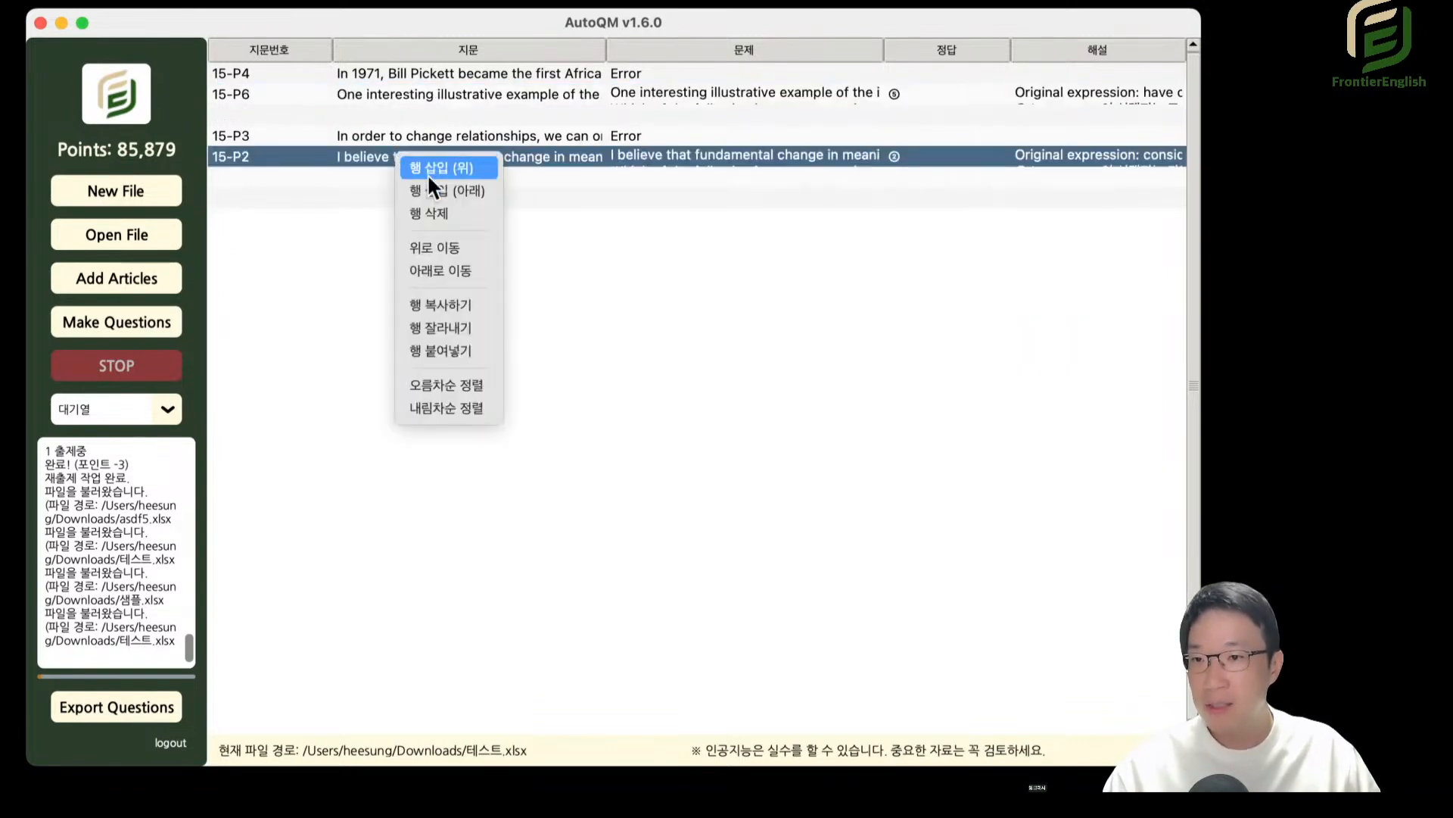
left_click(457, 305)
left_click(294, 111)
right_click(294, 110)
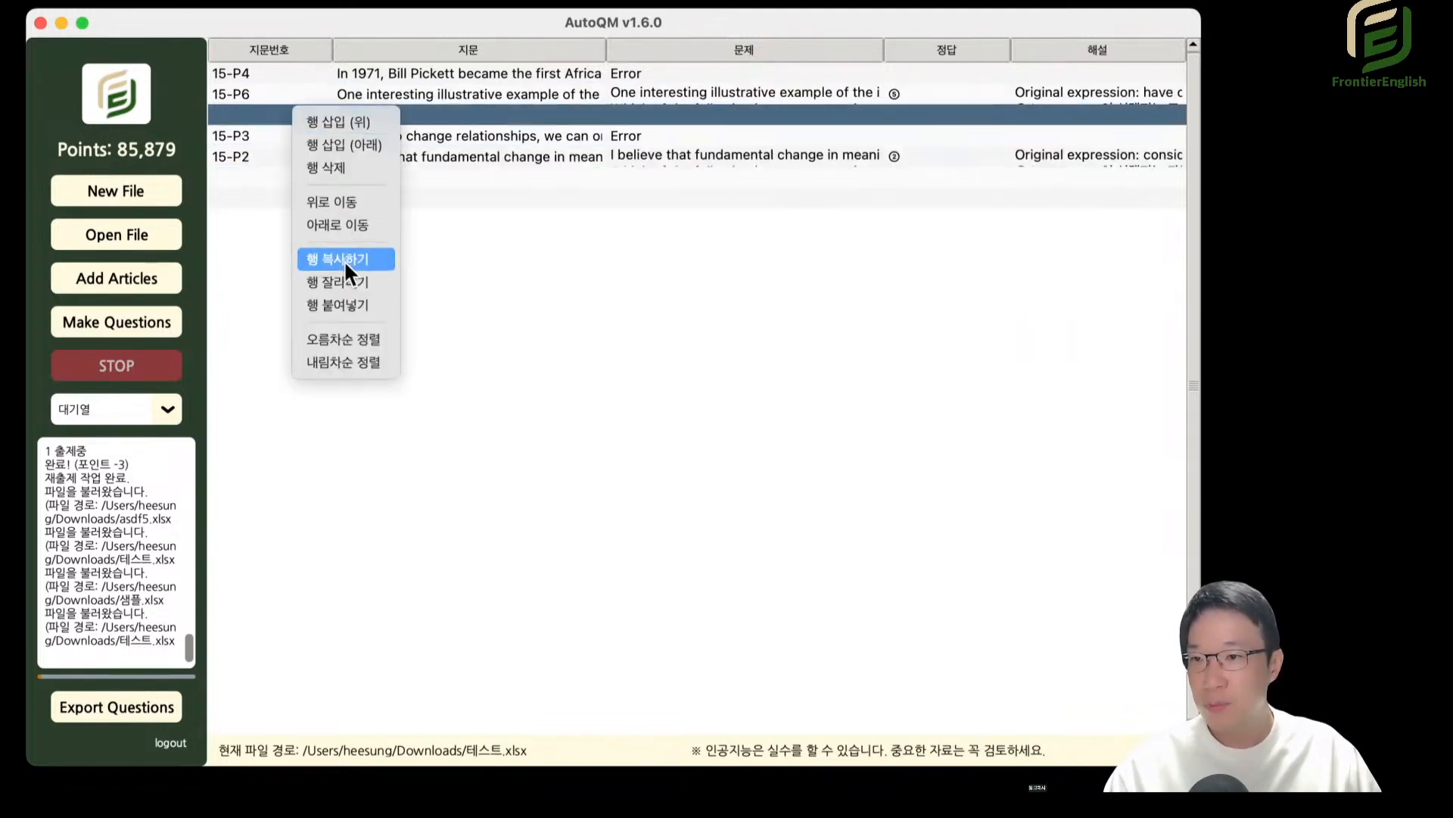
left_click(345, 304)
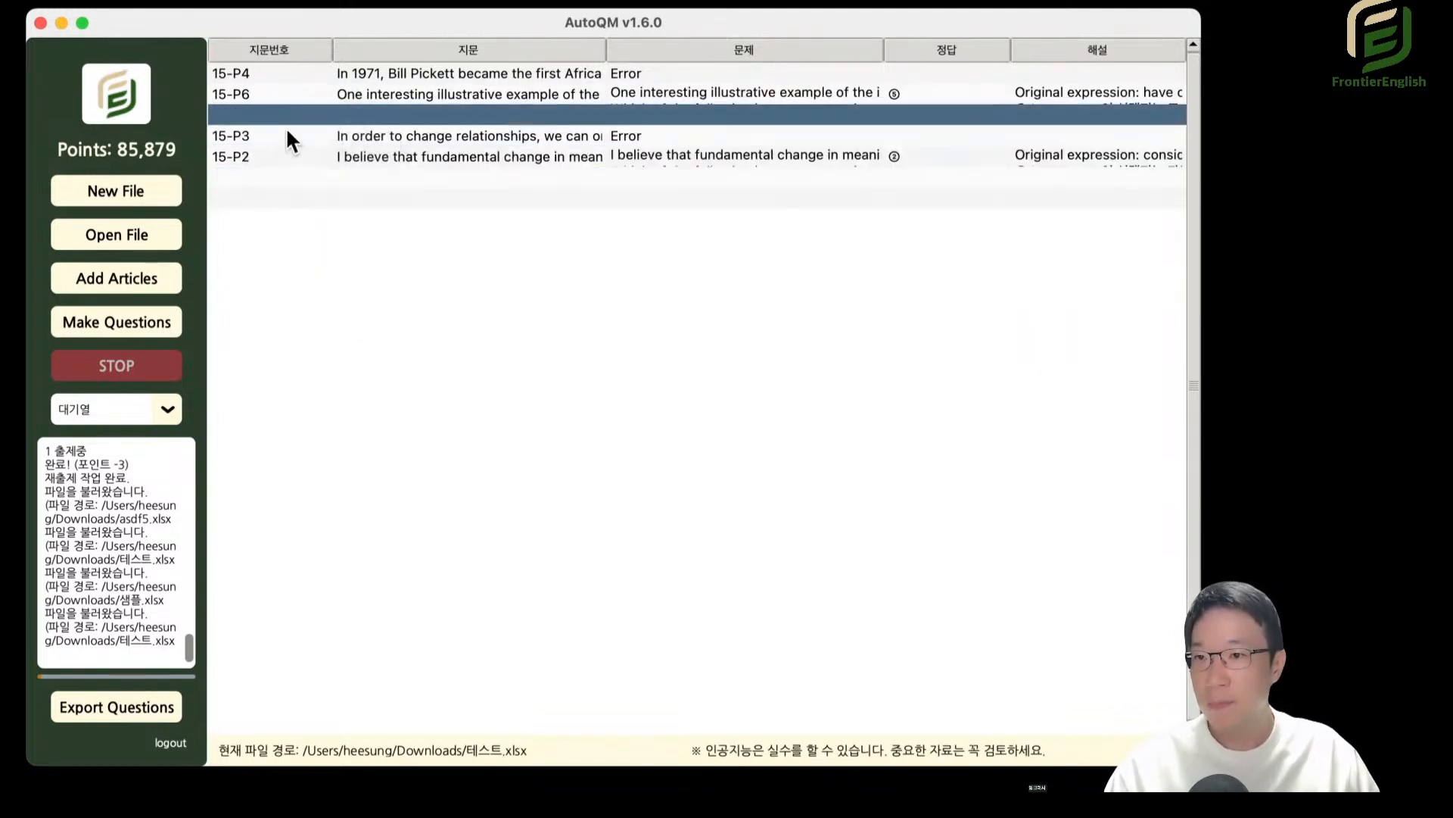
Copy the 15-P2 row again and paste it over the row directly below 15-P6.
left_click(289, 155)
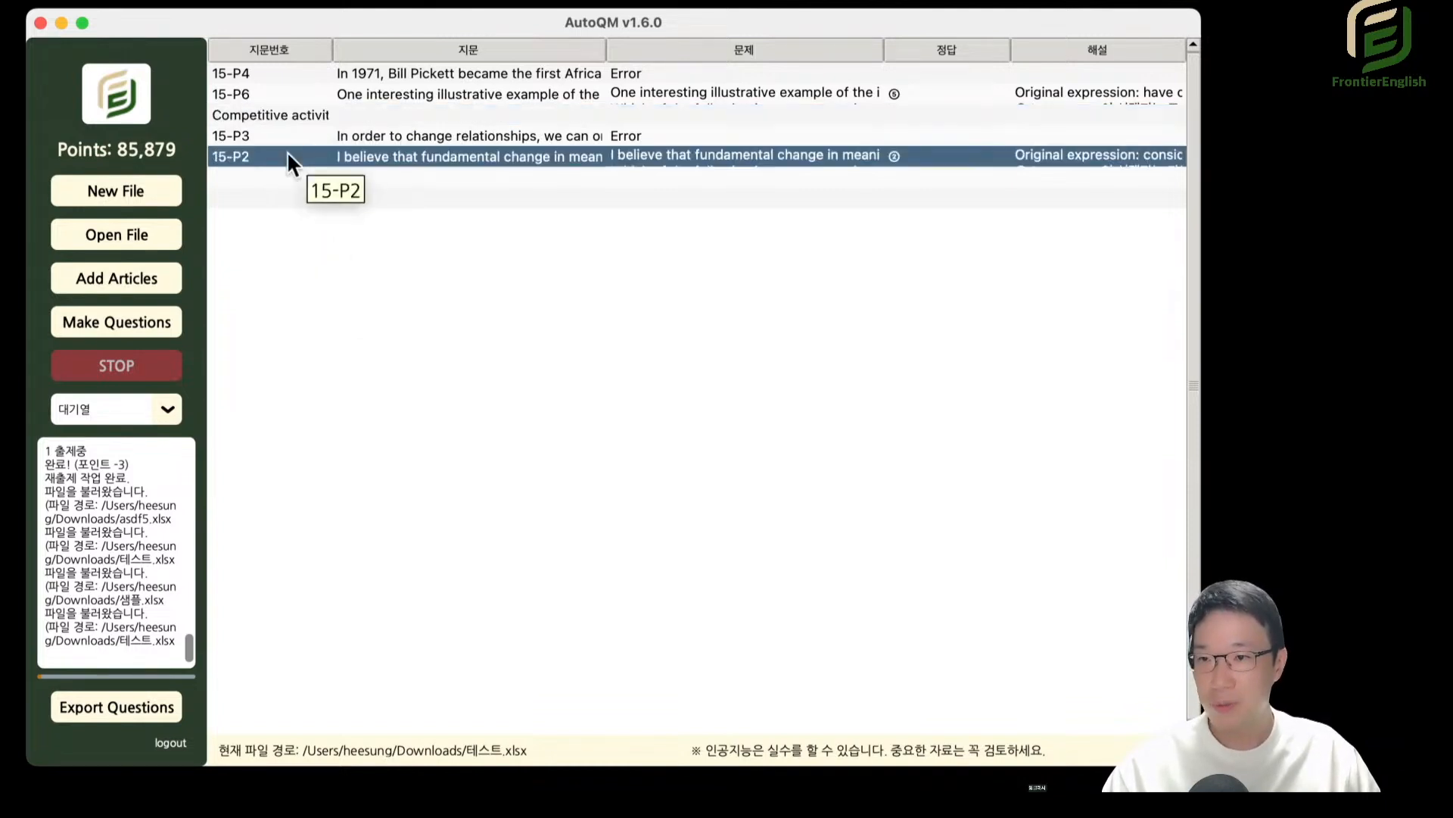
key("super+c")
left_click(295, 116)
key("super+v")
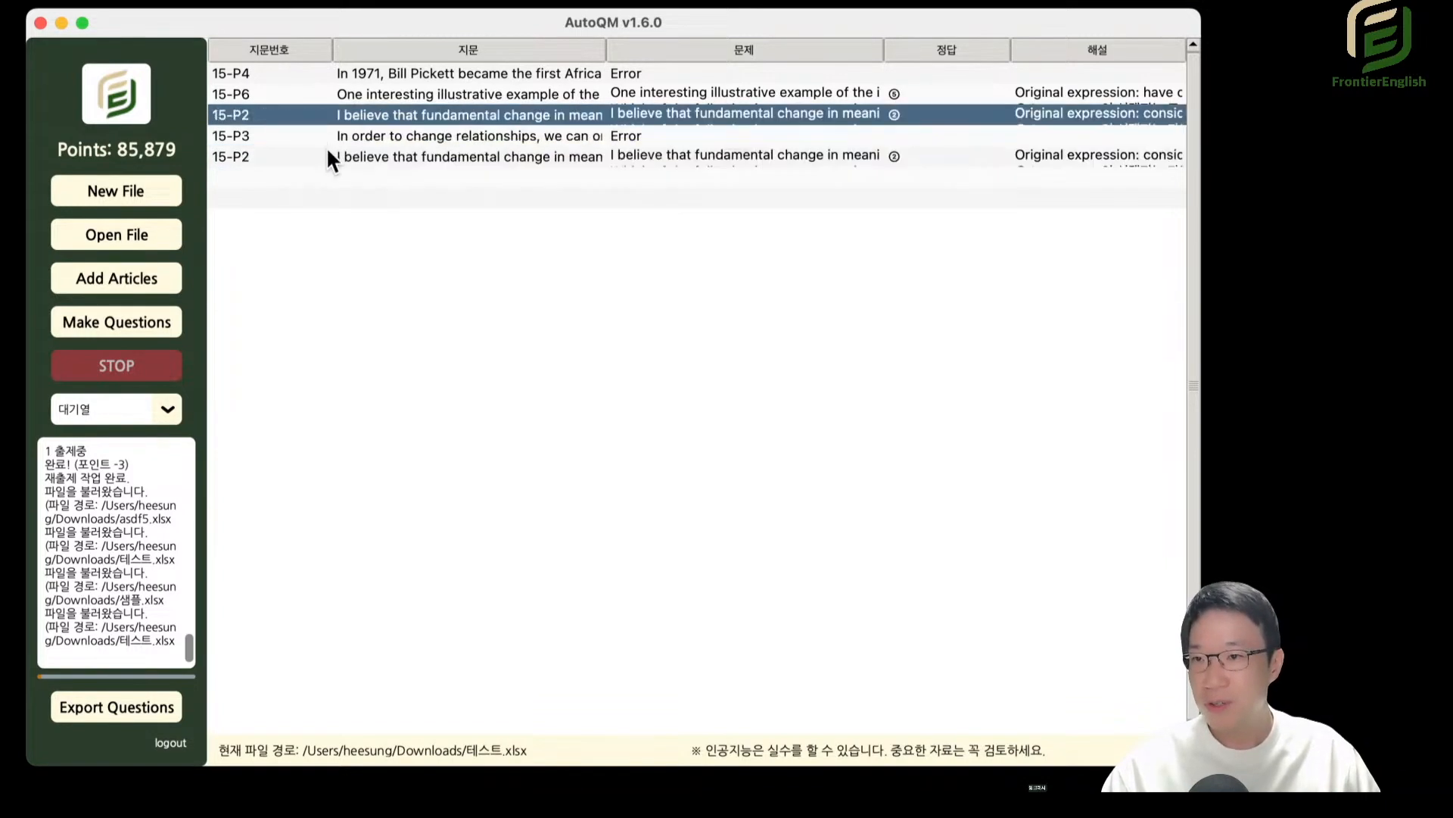
Copy the lower 15-P2 row and paste the duplicate into the blank row beneath it.
right_click(402, 156)
left_click(432, 307)
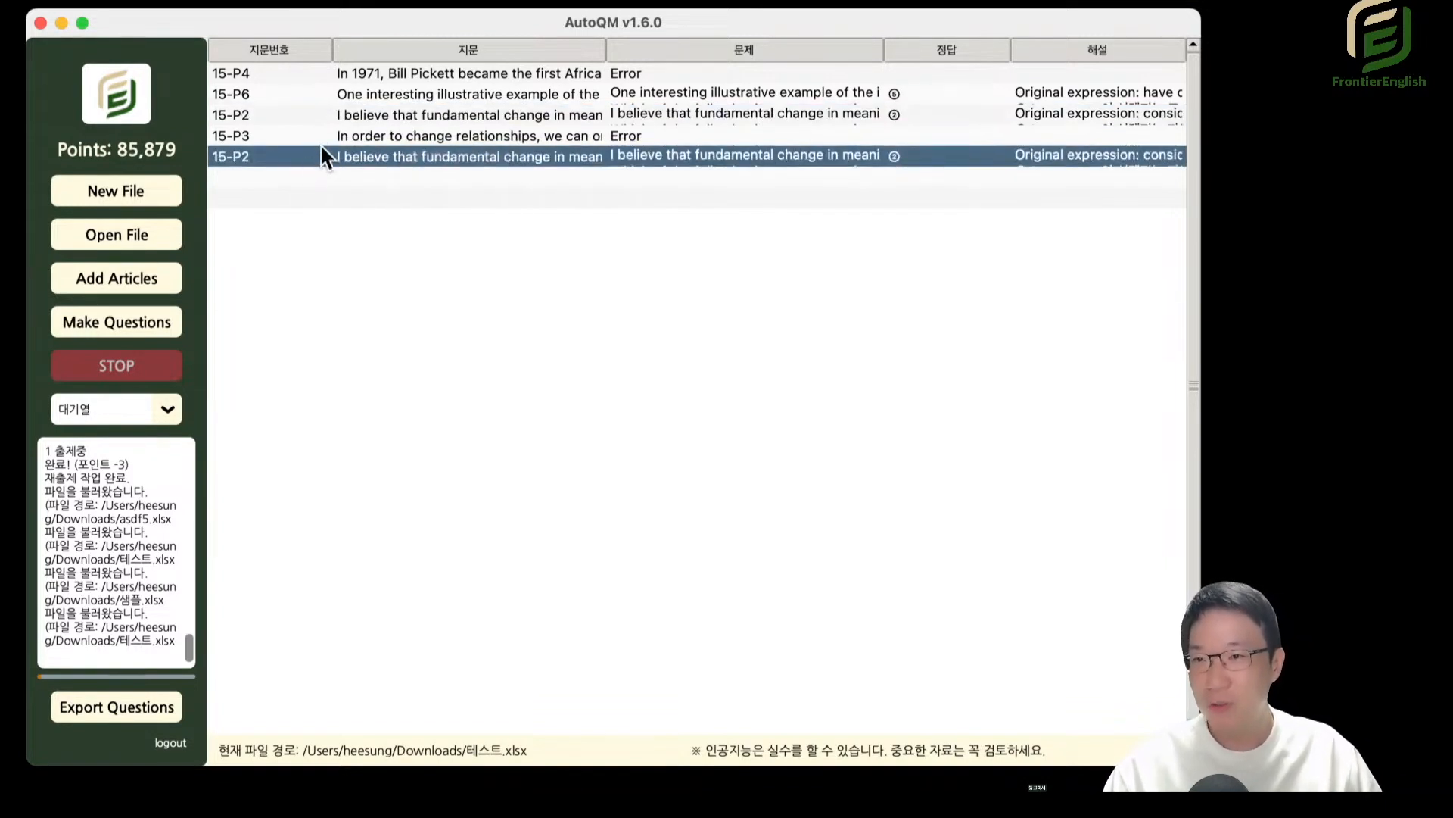
key("super+v")
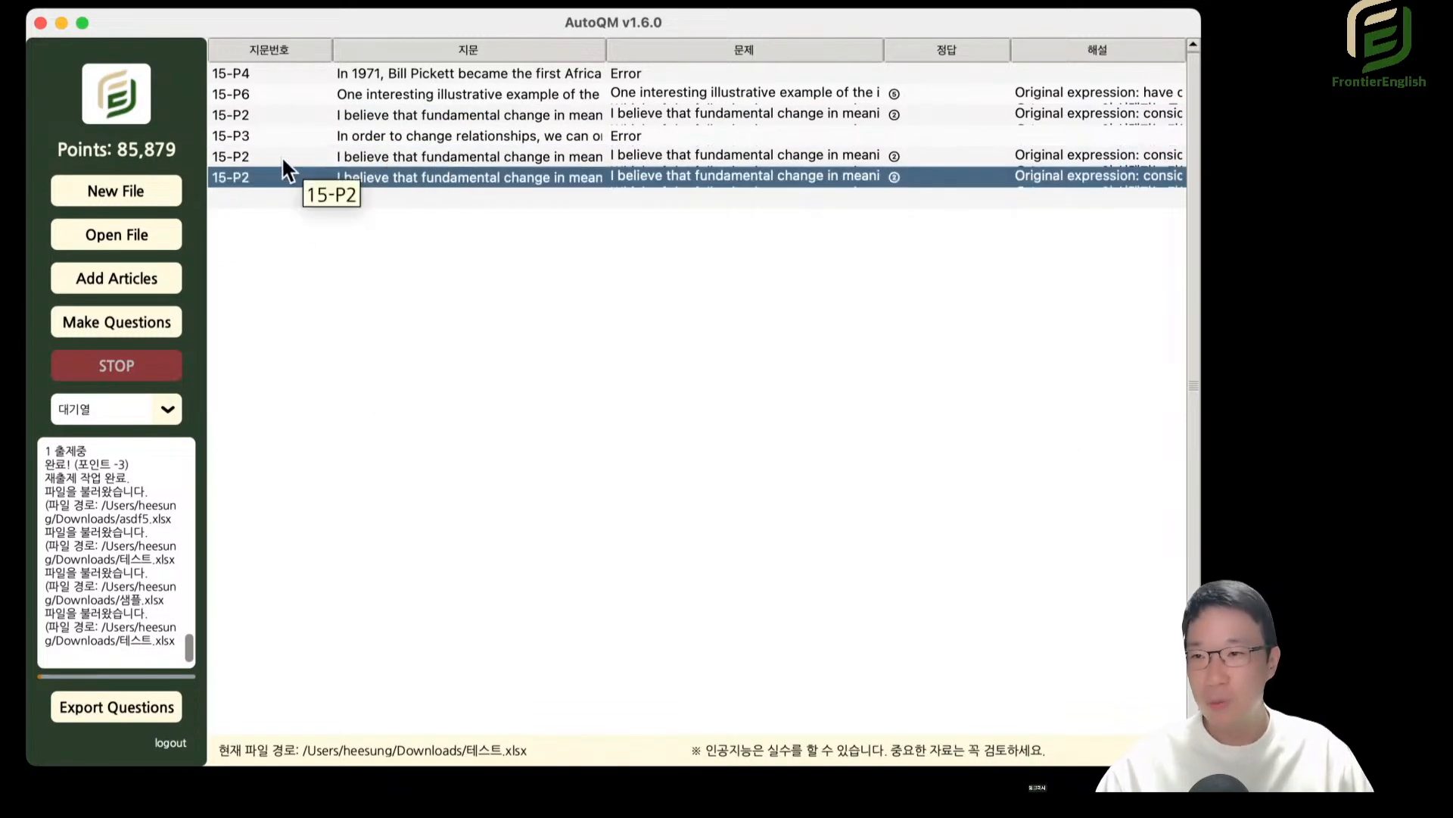
Copy the block of rows 15-P2, 15-P3 and 15-P2 and paste it from the blank row at the list's end.
left_click(428, 157)
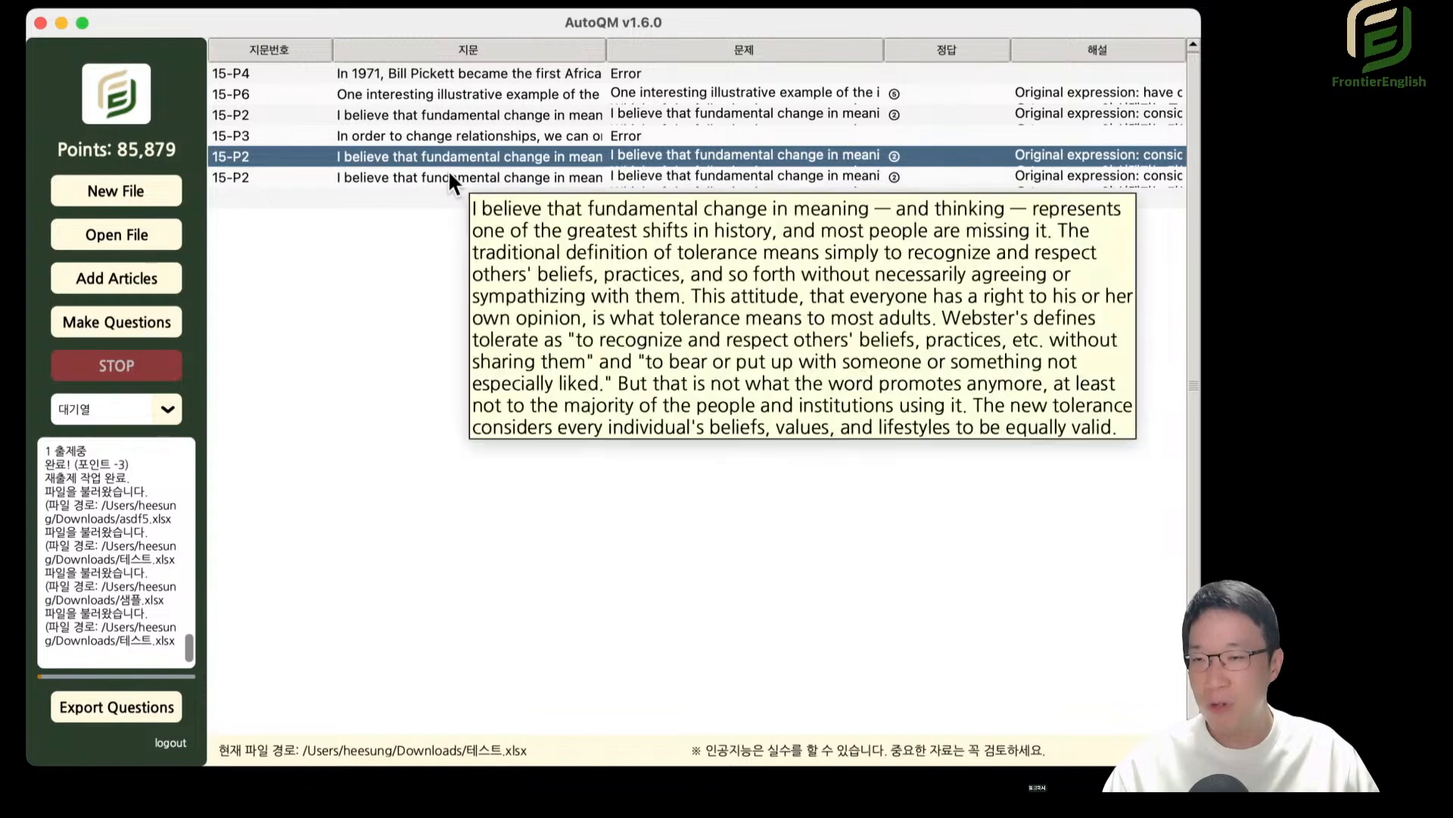
left_click(314, 118)
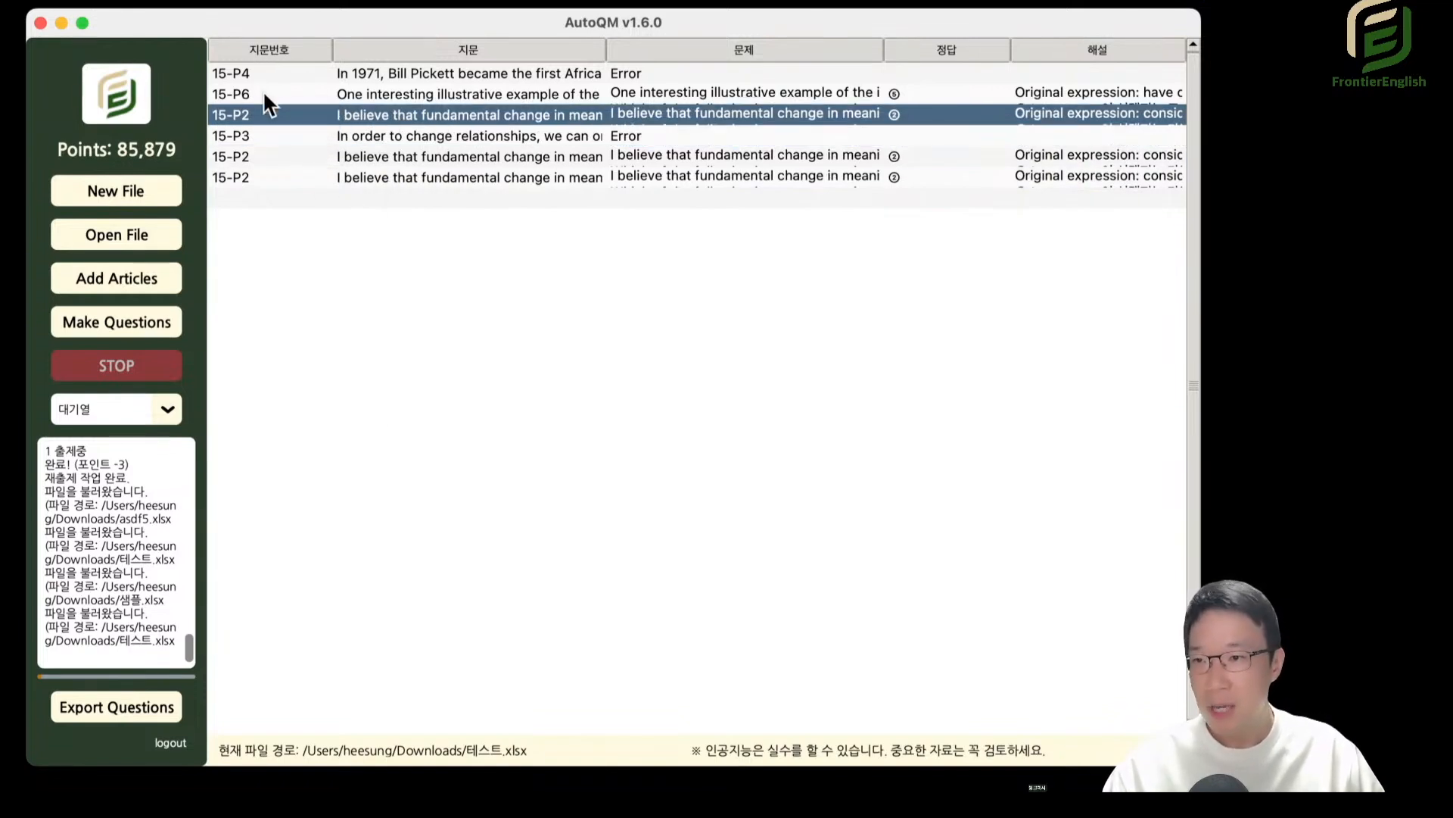
left_click(258, 155, "shift")
left_click(277, 175)
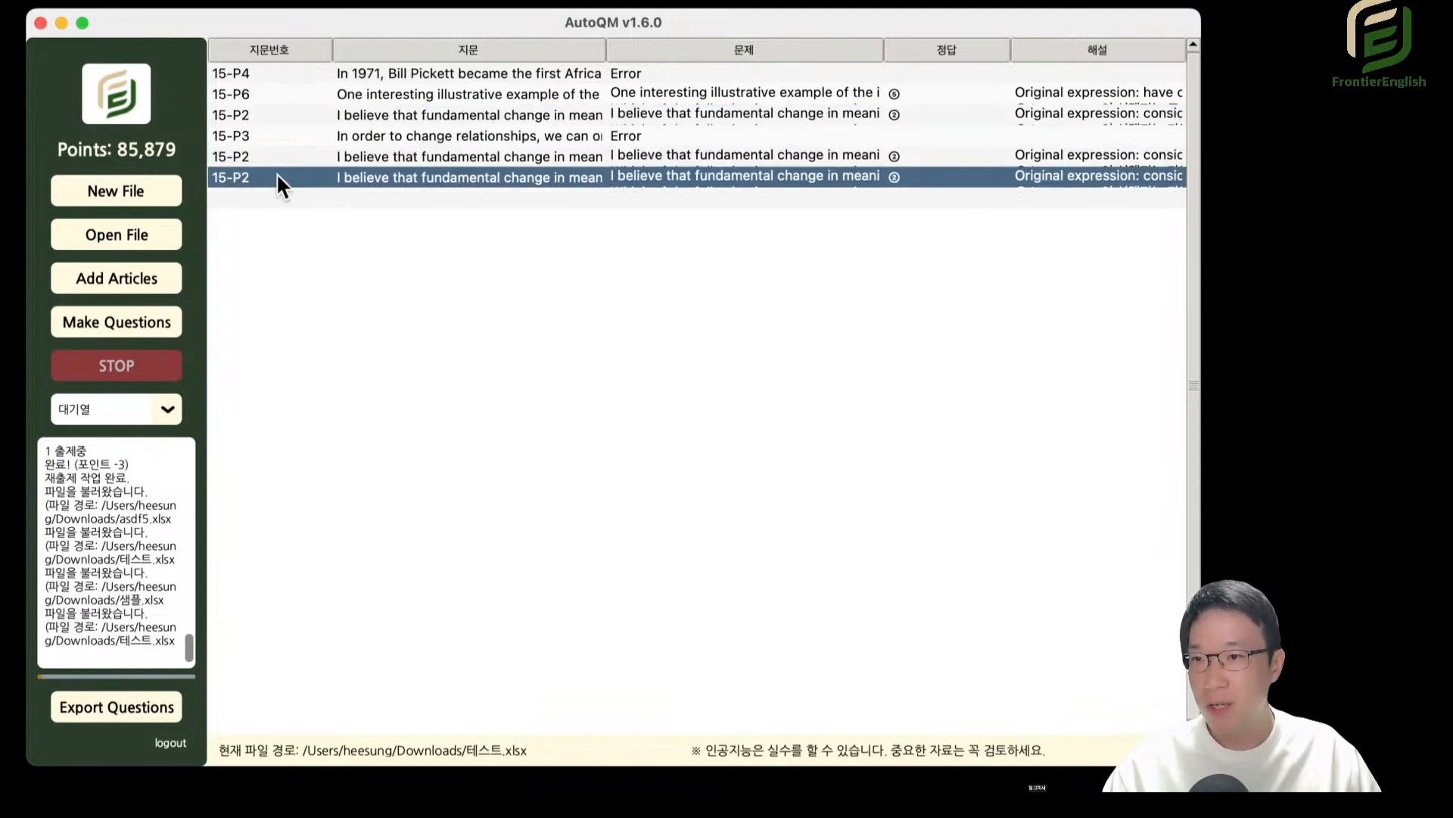
left_click(264, 200)
key("super+v")
Paste the copied rows at the 15-P4 row, and undo the last three row pastes.
left_click(289, 74)
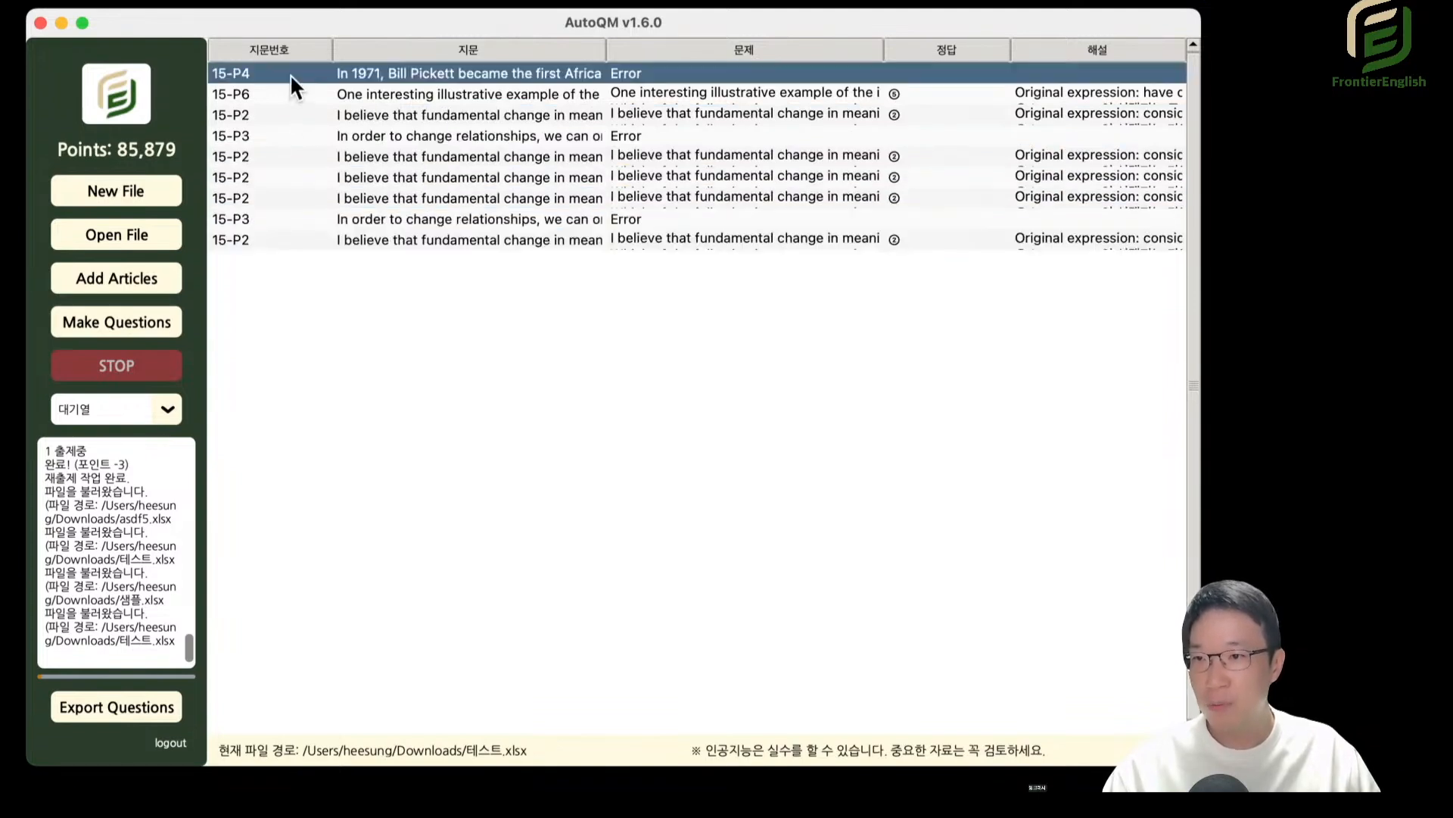
key("super+v")
key("super+z")
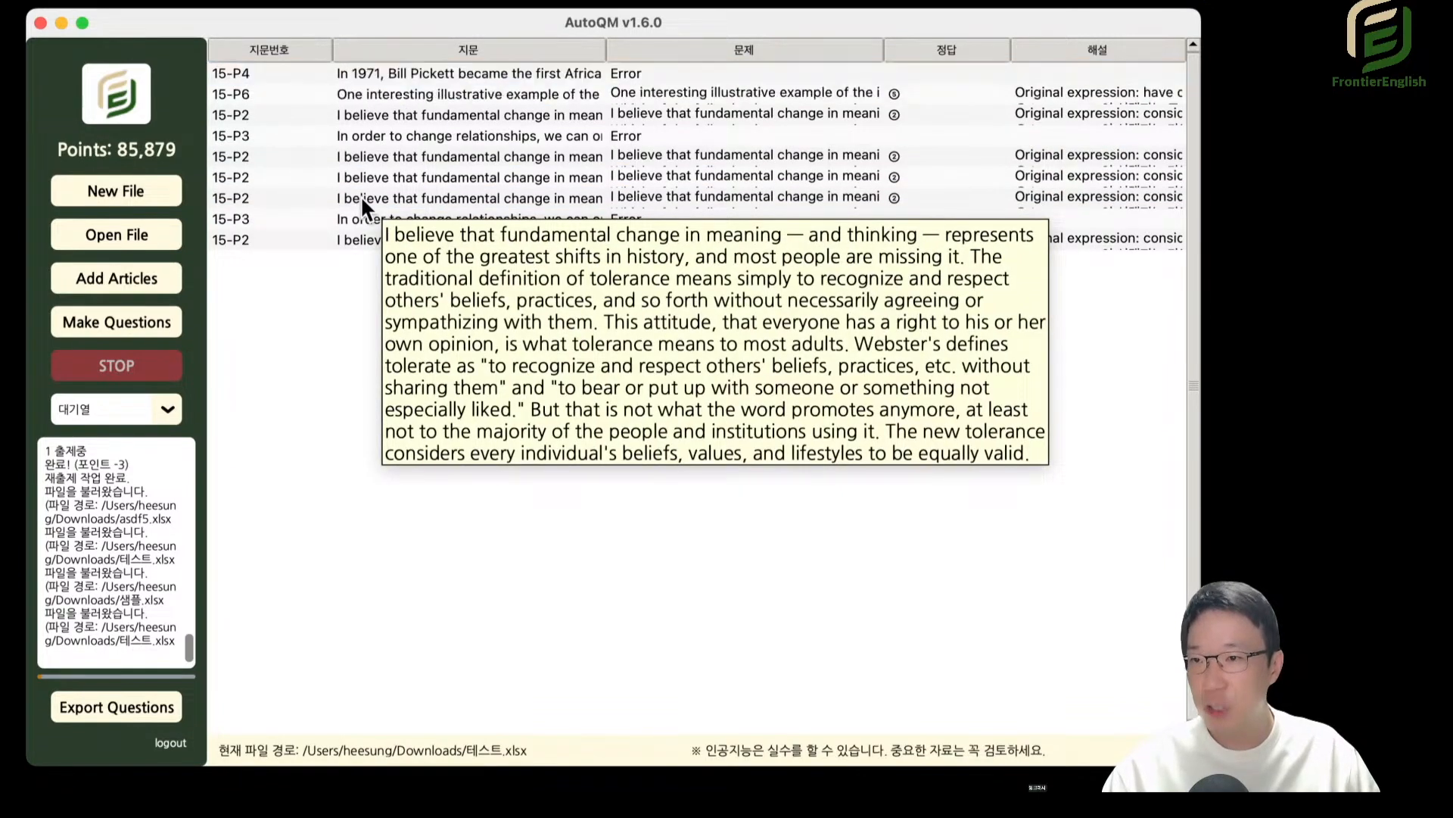
key("super+z")
key("super+z")
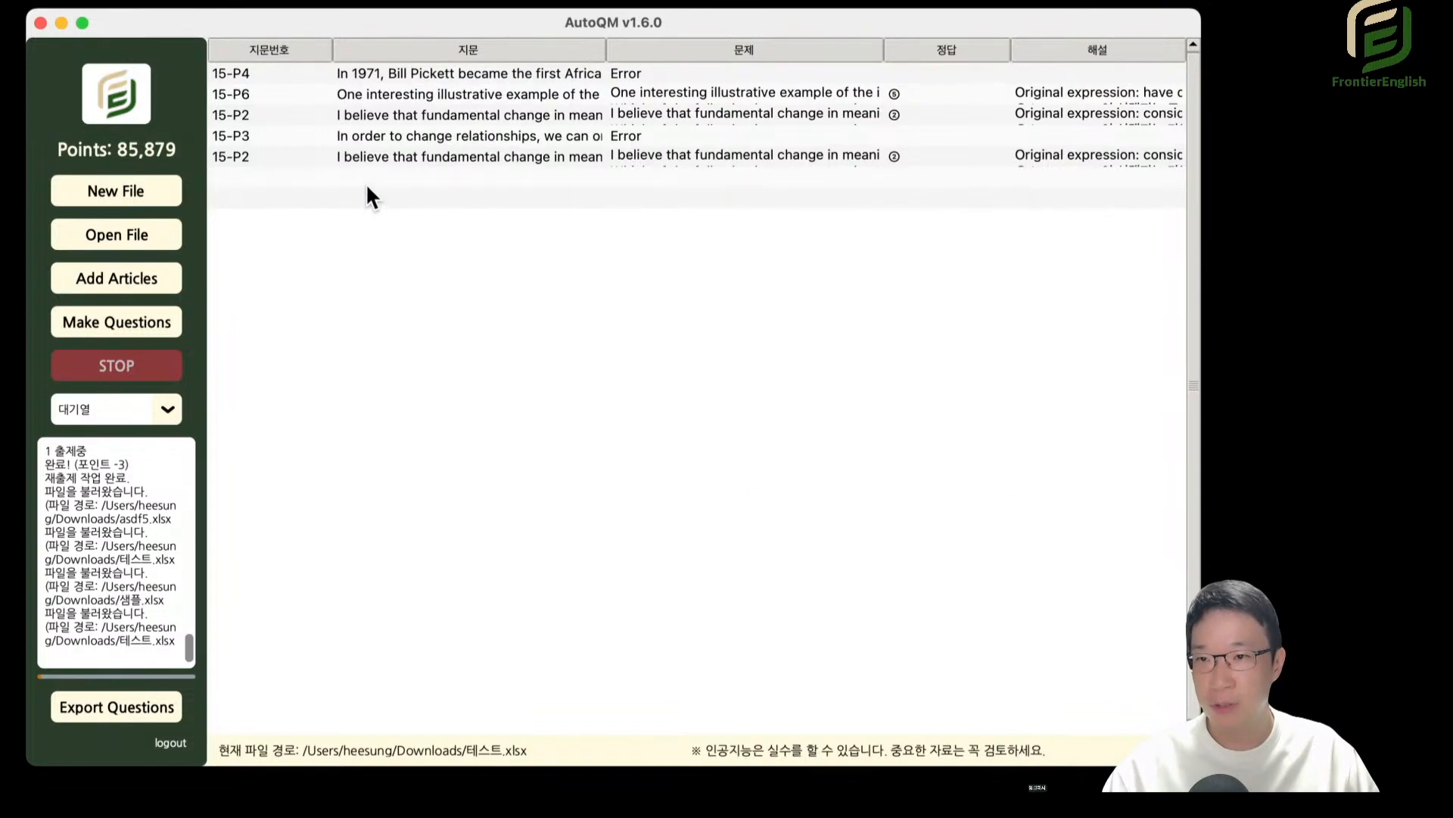
Copy the consecutive rows 15-P2, 15-P3 and 15-P2, and paste them from the first blank row below them.
left_click(413, 119)
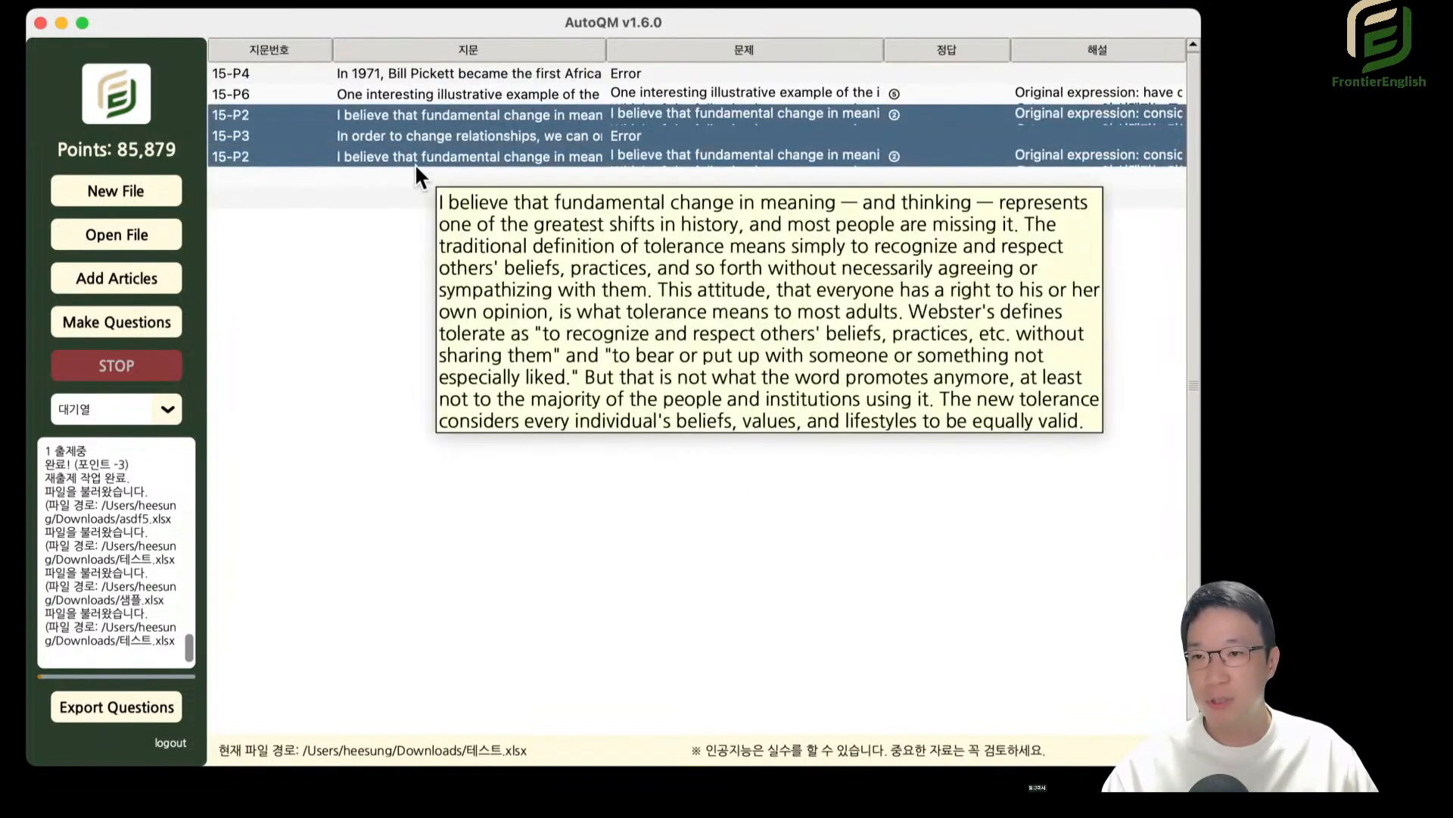
left_click(321, 175)
key("super+v")
left_click(454, 200)
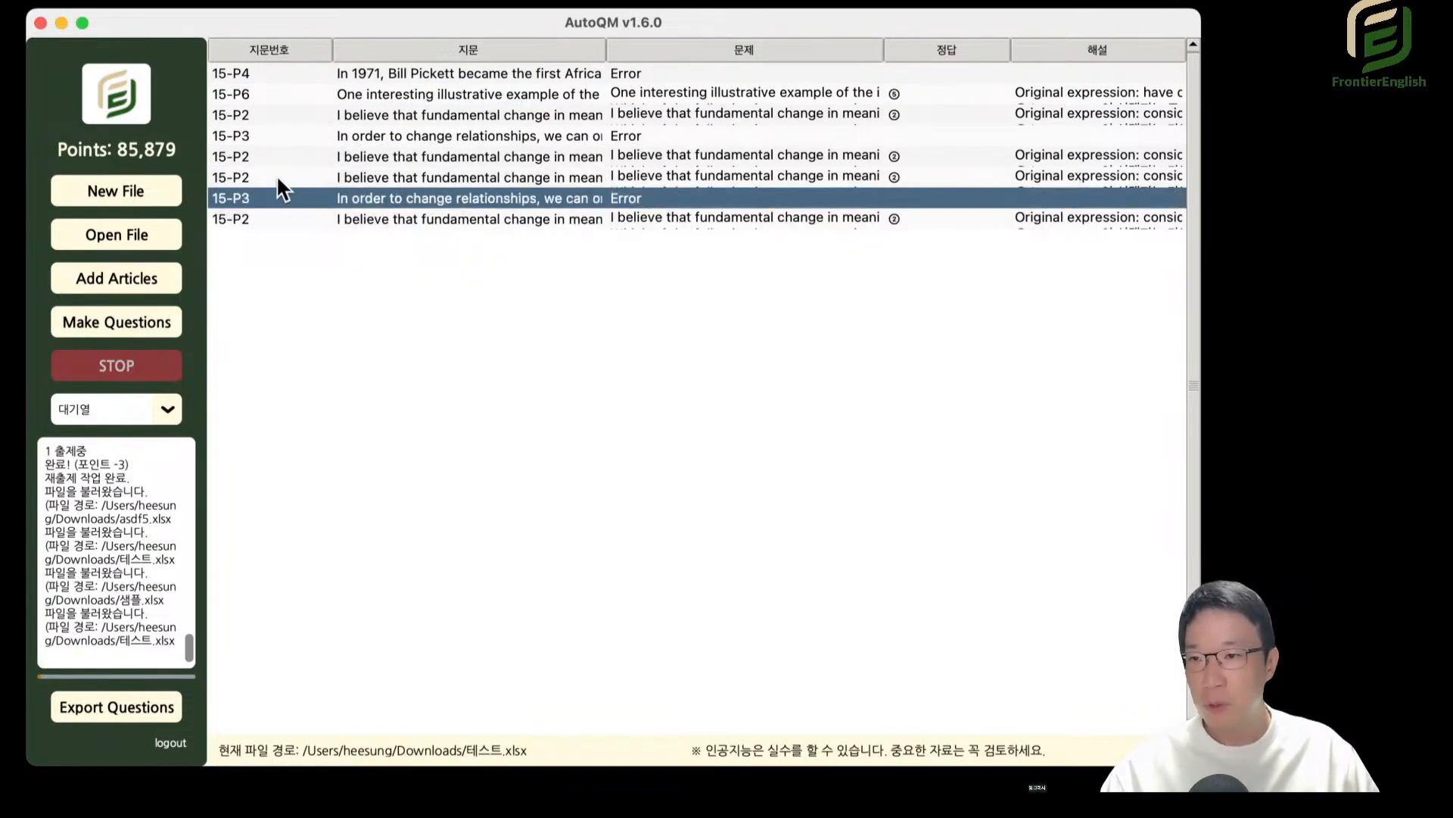
Copy the last three rows 15-P2, 15-P3 and 15-P2 from 대기열, and paste them below the first row of 어휘1단계_Normal.
left_click(277, 177)
left_click(296, 218, "shift")
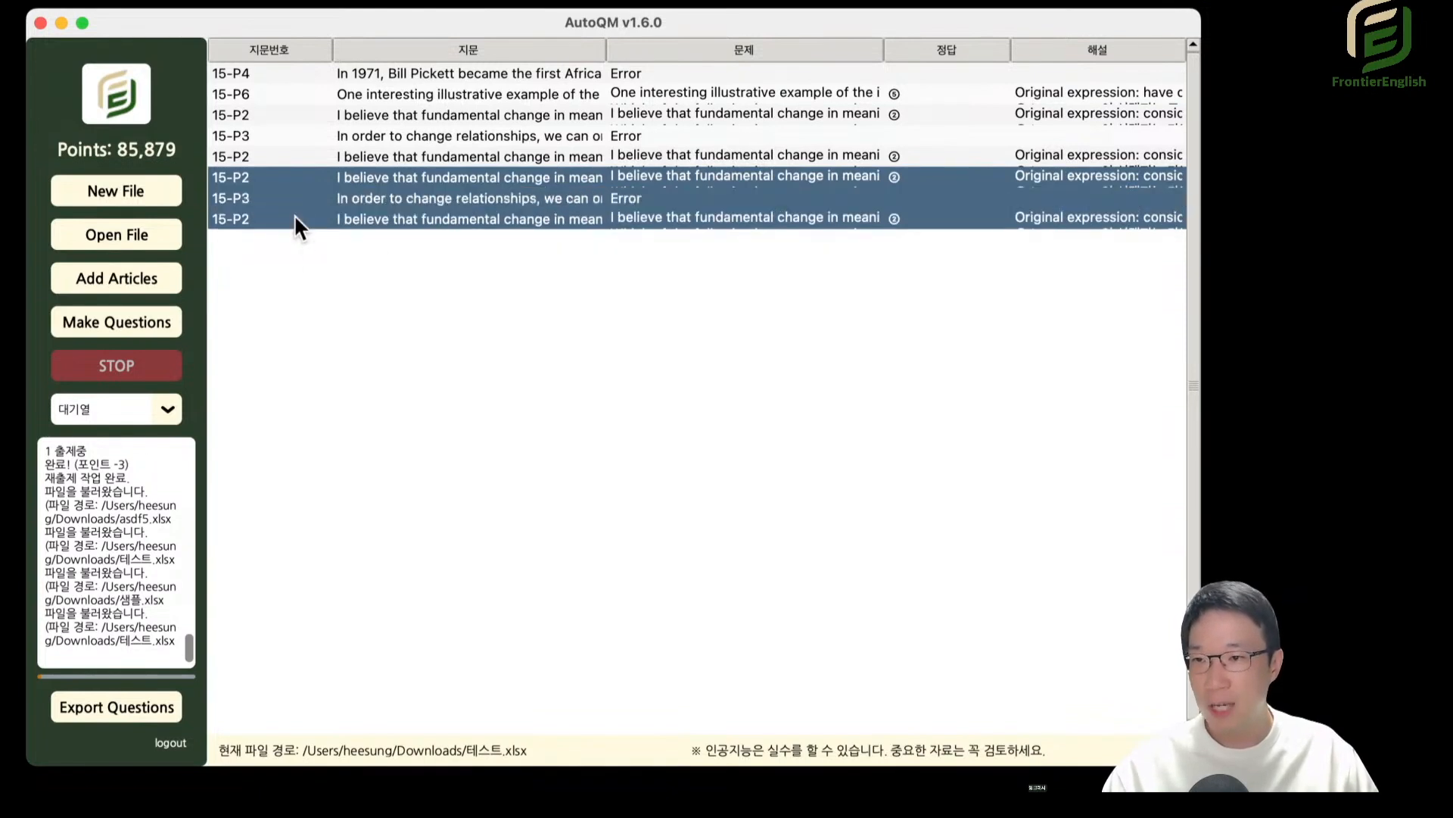
left_click(167, 409)
left_click(129, 465)
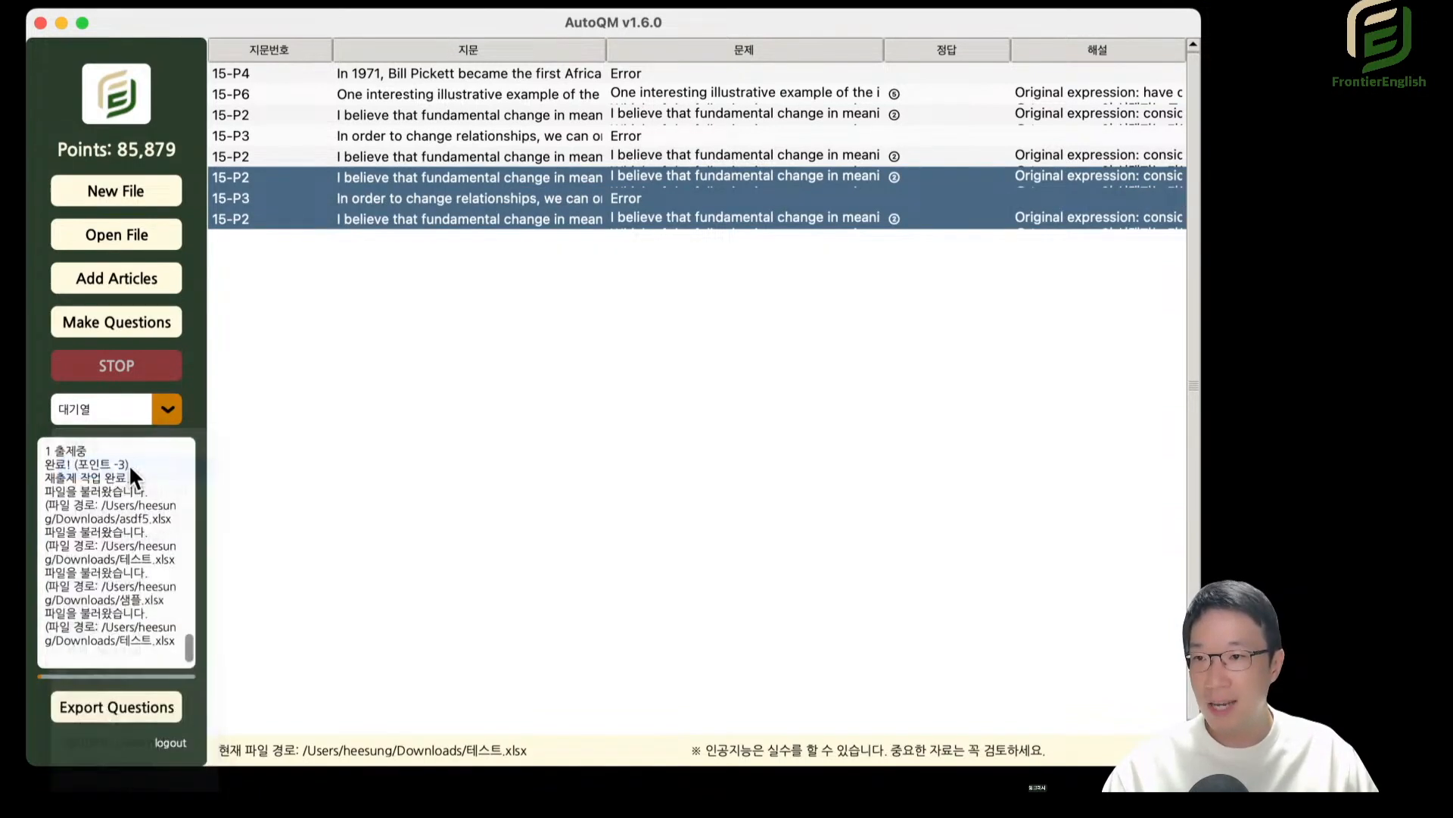
left_click(286, 92)
key("super+v")
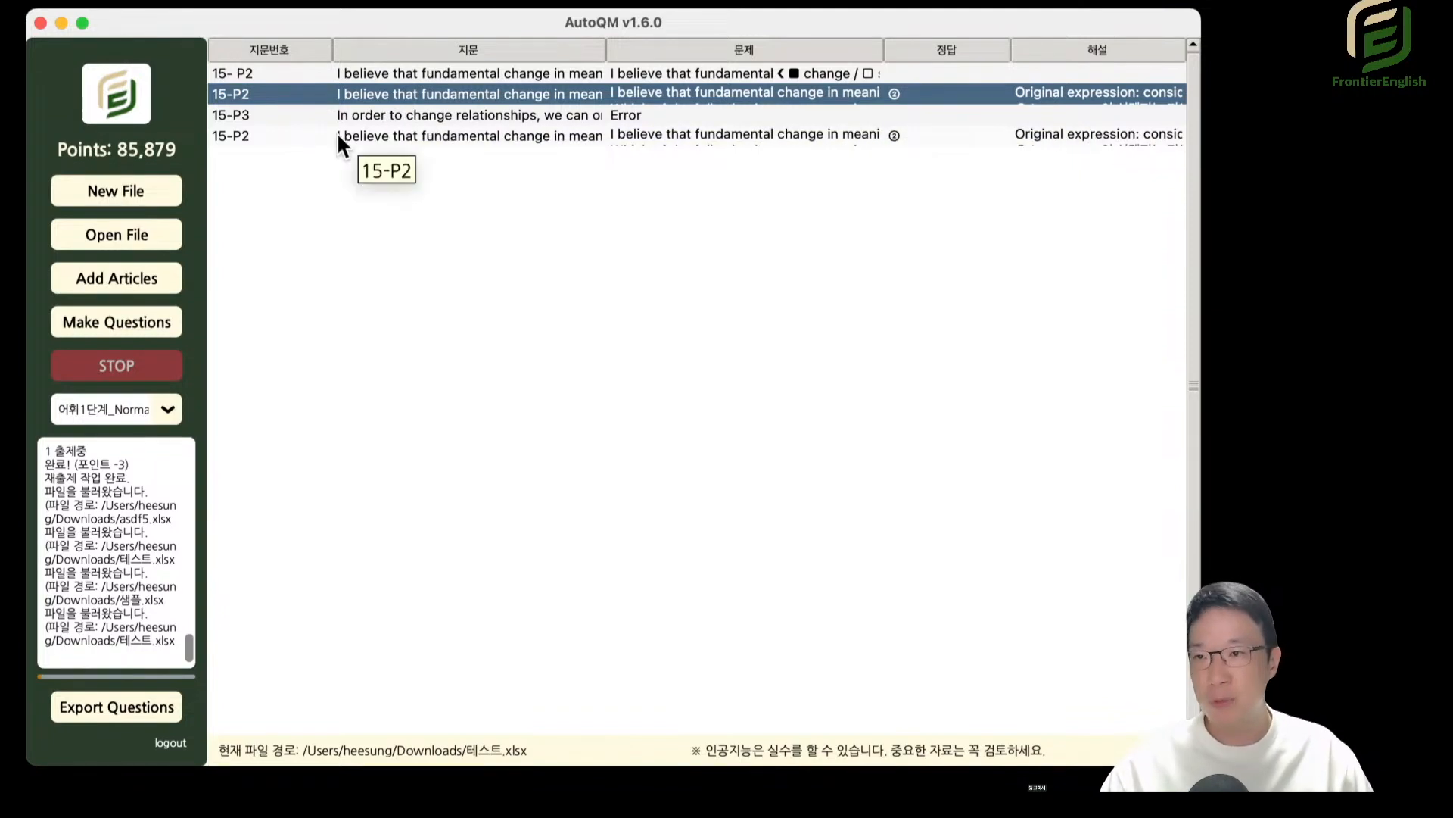
Clear the whole question text of the first pasted 15-P2 row in 어휘1단계_Normal, and remove that row from the list.
double_click(792, 89)
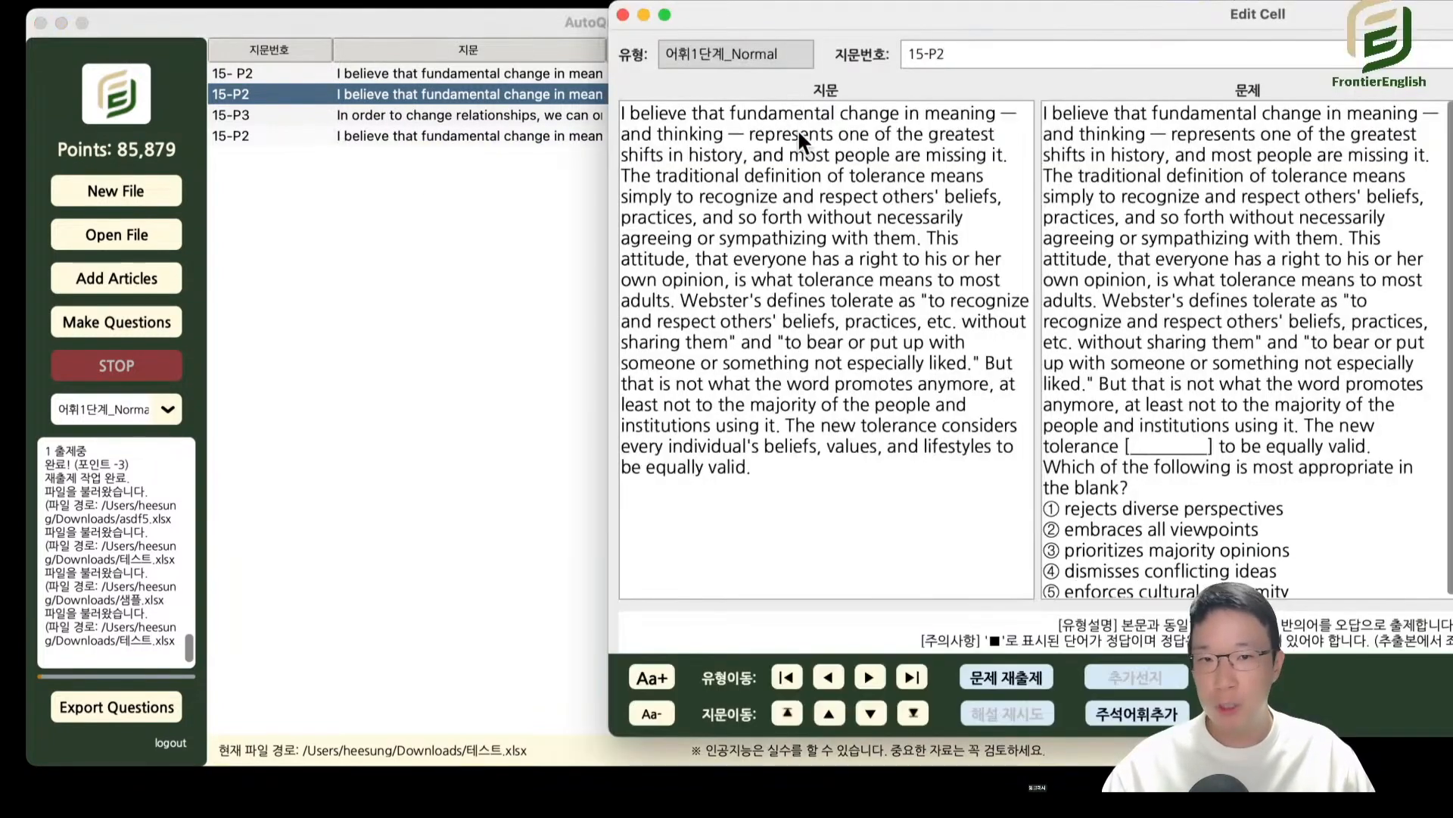
triple_click(1218, 438)
double_click(1099, 21)
left_click(607, 270)
key("super+a")
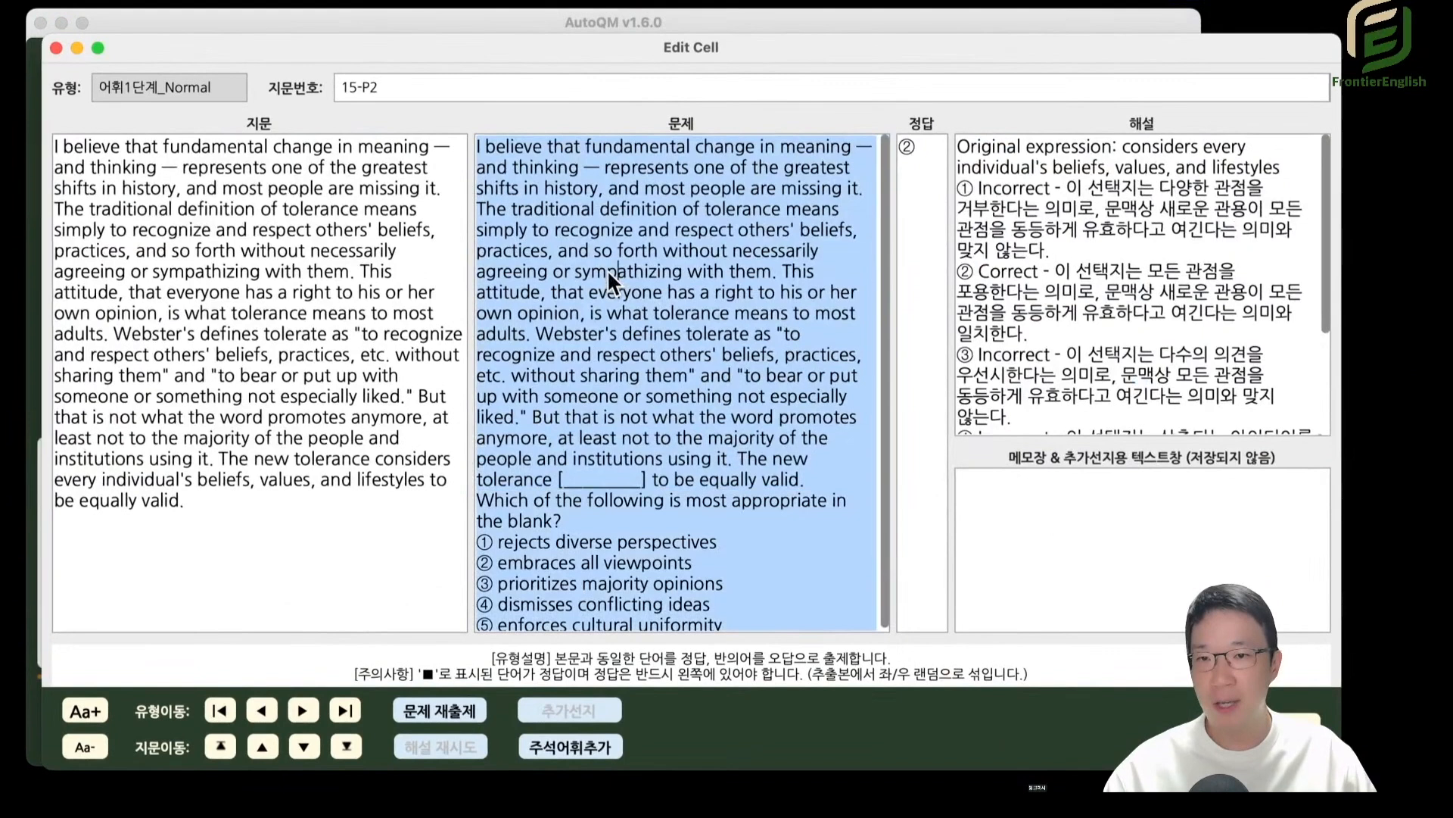
key("BackSpace")
key("Escape")
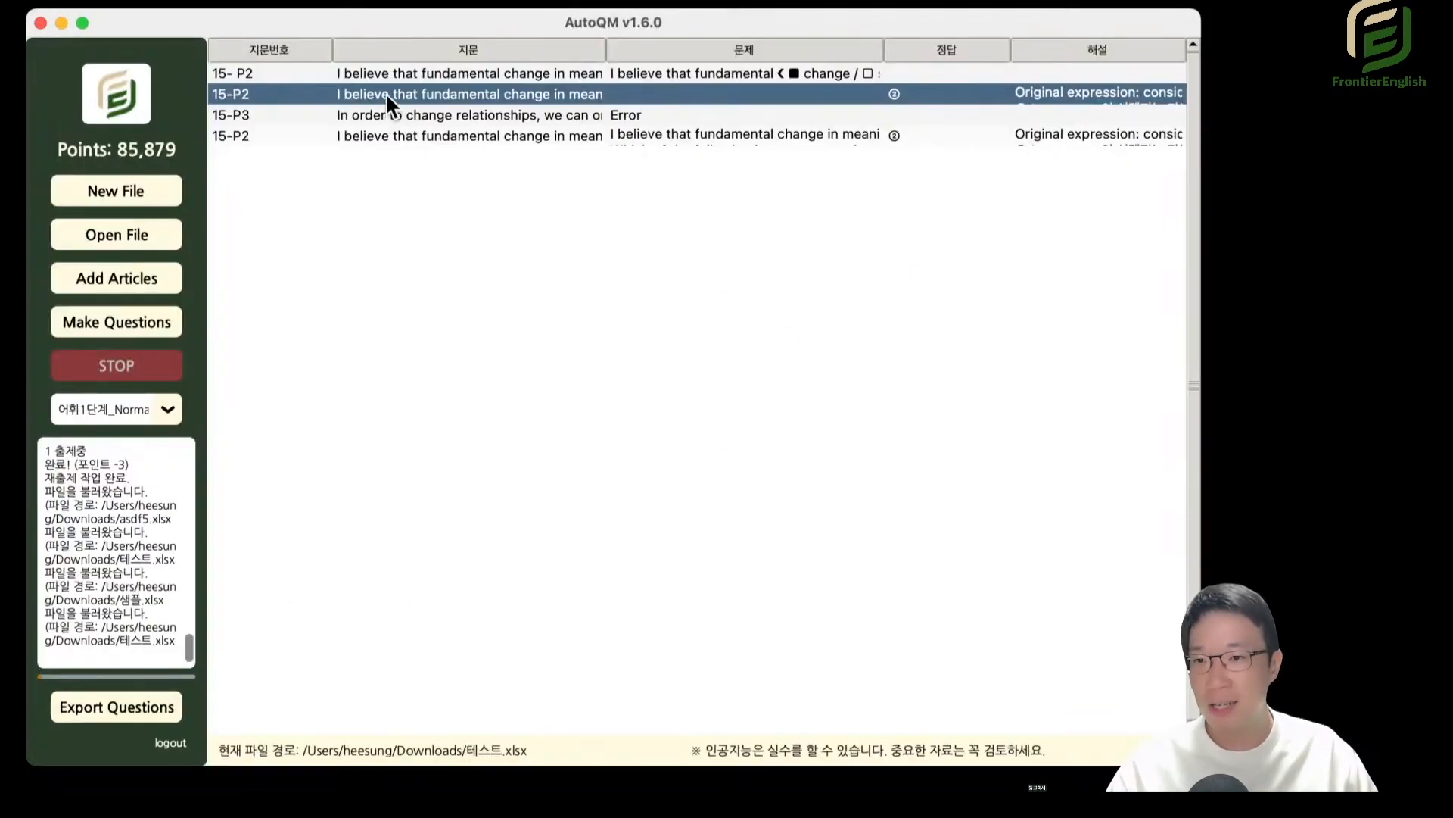
key("BackSpace")
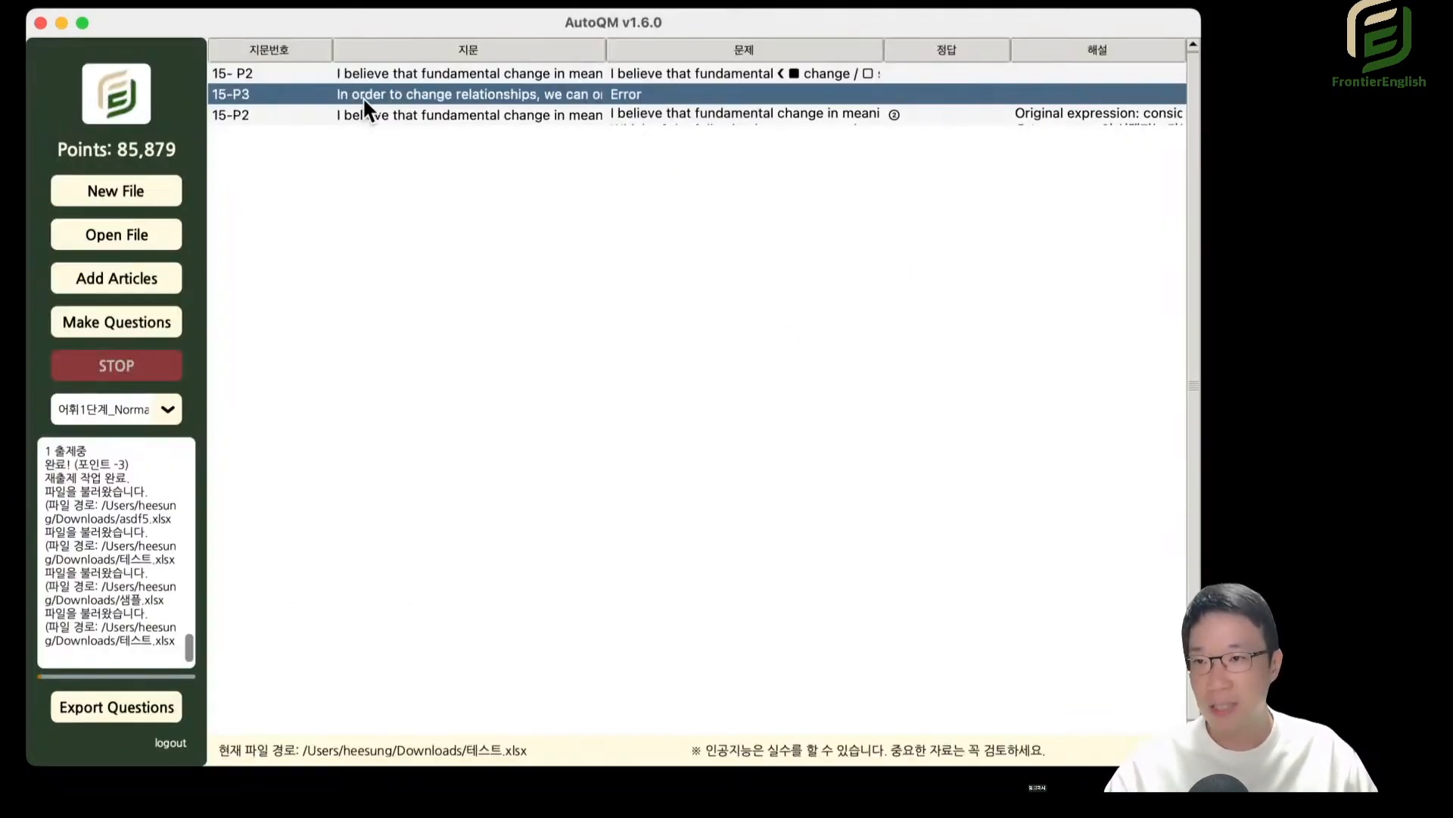
left_click(306, 114)
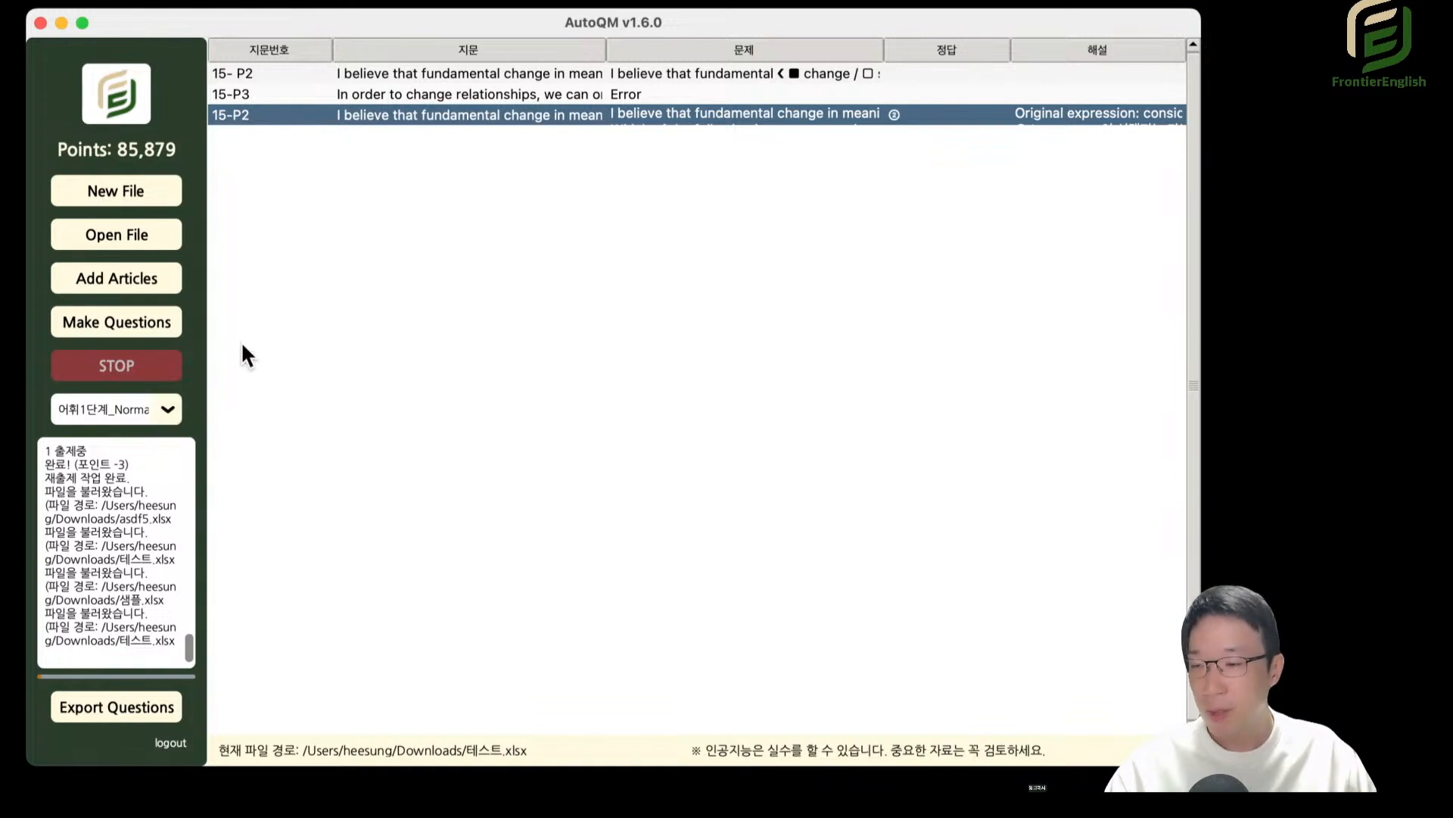
Start a new file, and open the 지문 편집기 window briefly before closing it.
left_click(135, 200)
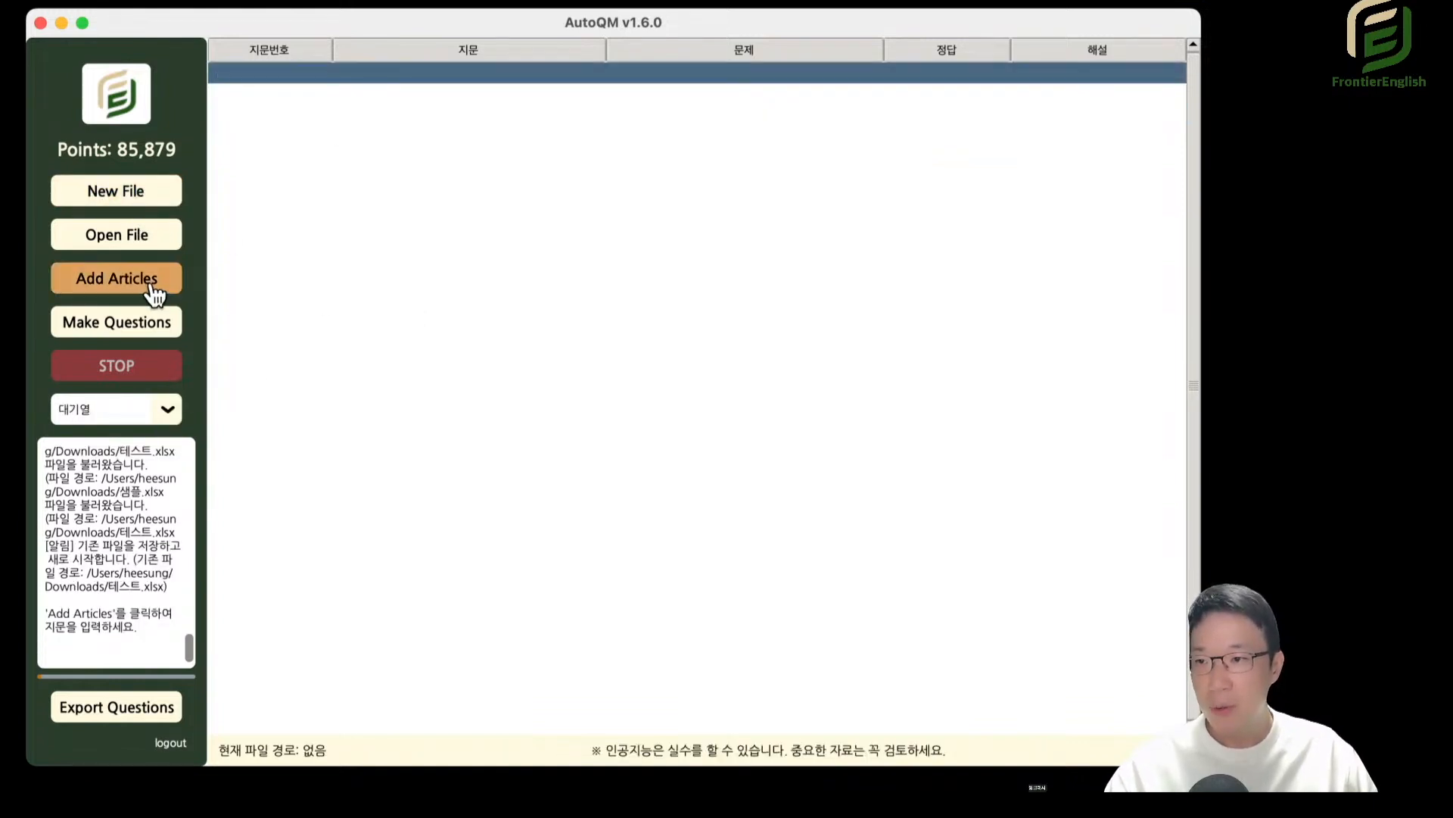
left_click(106, 283)
left_click_drag(883, 18, 333, 61)
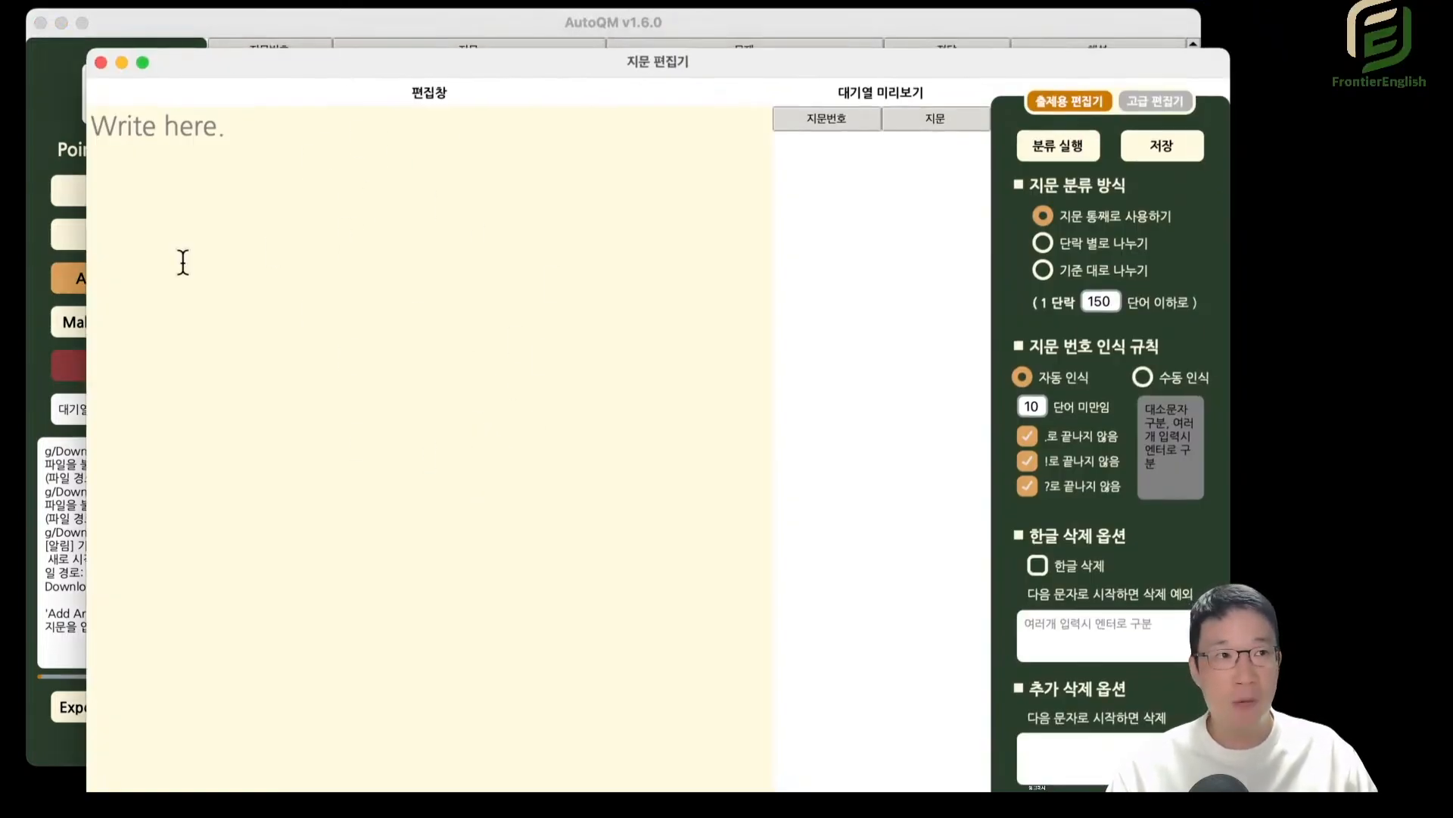
left_click(100, 63)
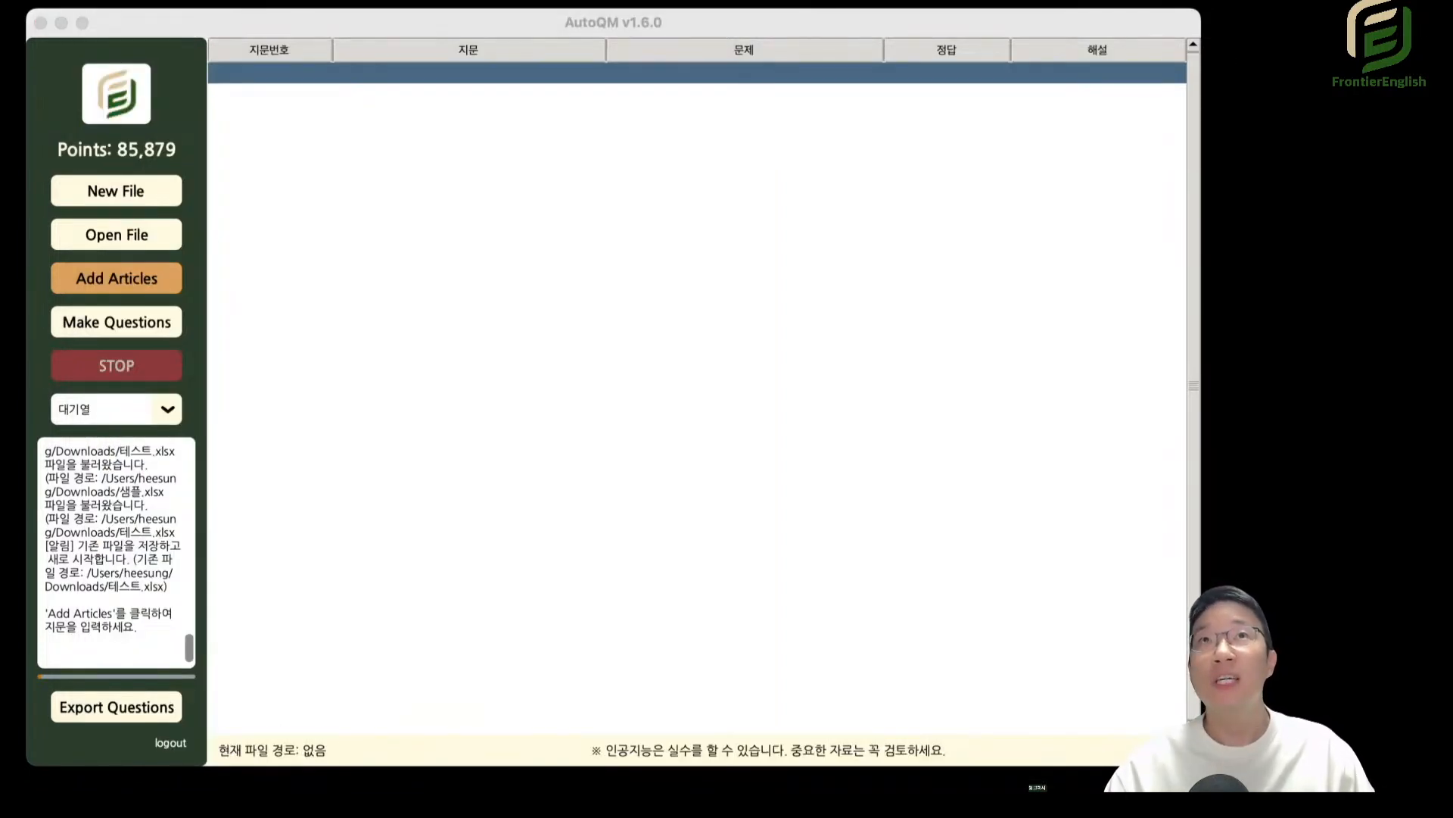
Switch to the Excel workbook, select the passage numbers and texts in A1:B4, and reopen AutoQM's 지문 편집기.
left_click_drag(929, 787, 732, 8)
left_click(604, 487)
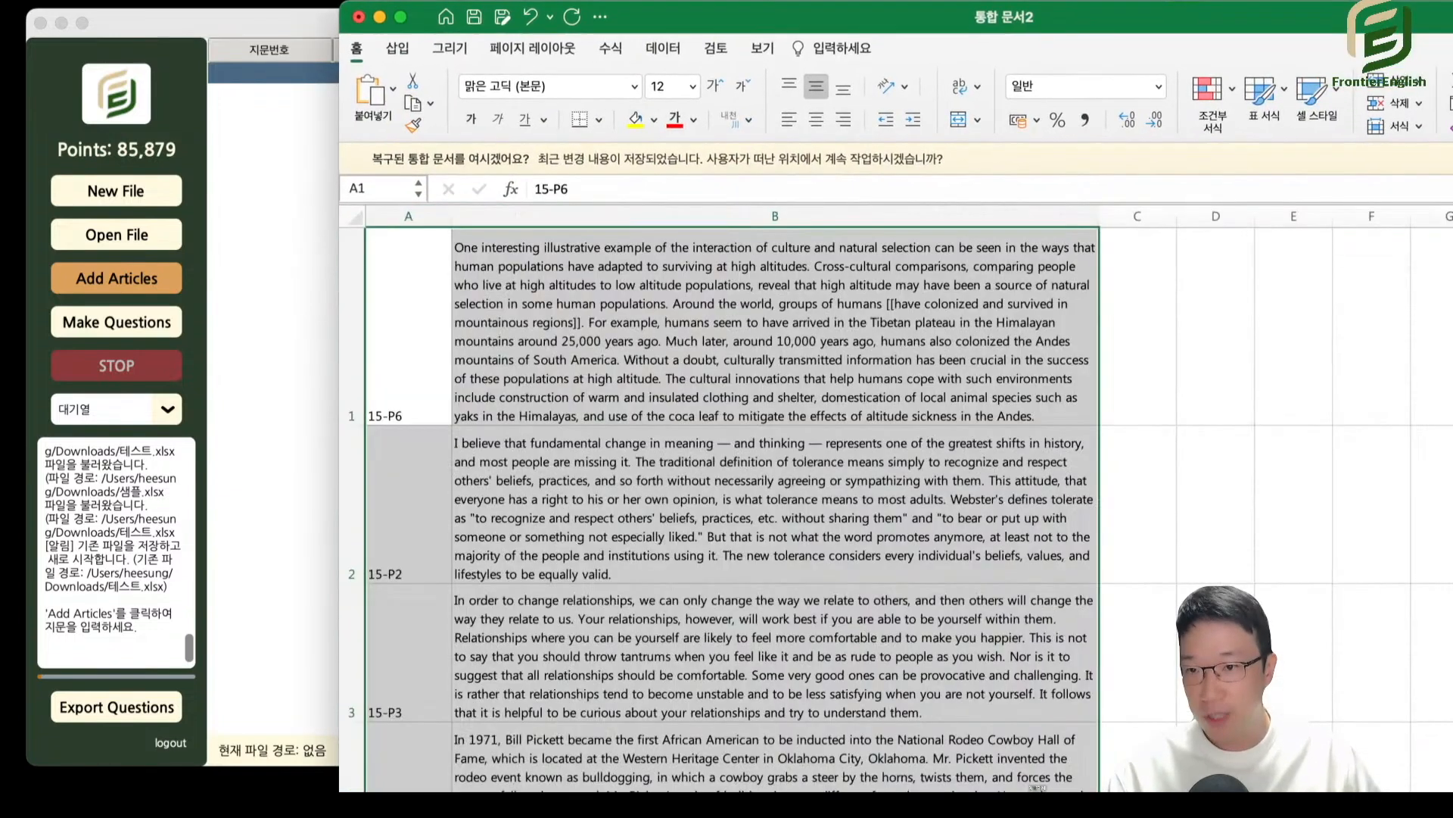
left_click_drag(877, 14, 822, 17)
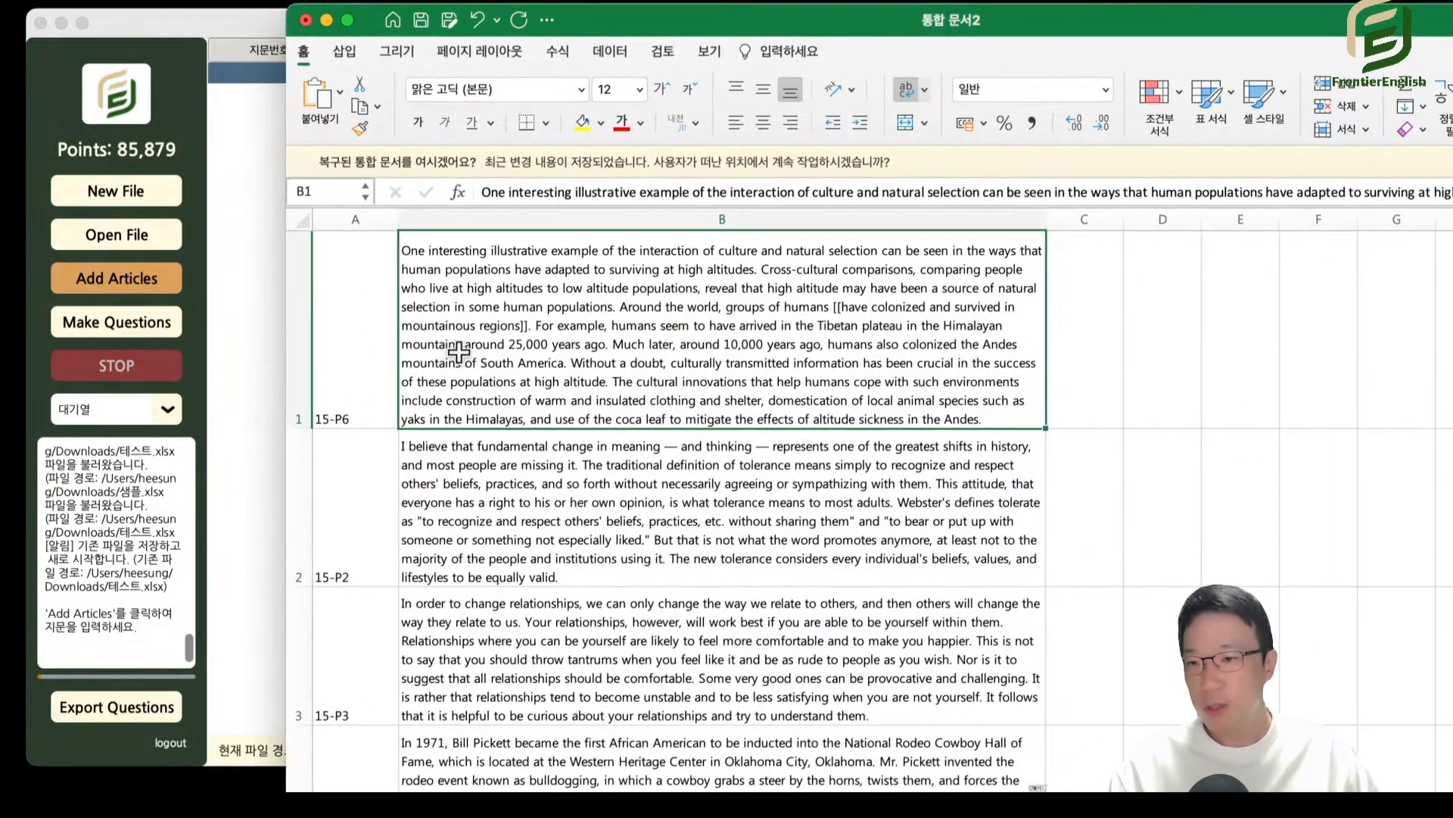
left_click_drag(363, 337, 566, 766)
left_click(211, 227)
left_click(149, 287)
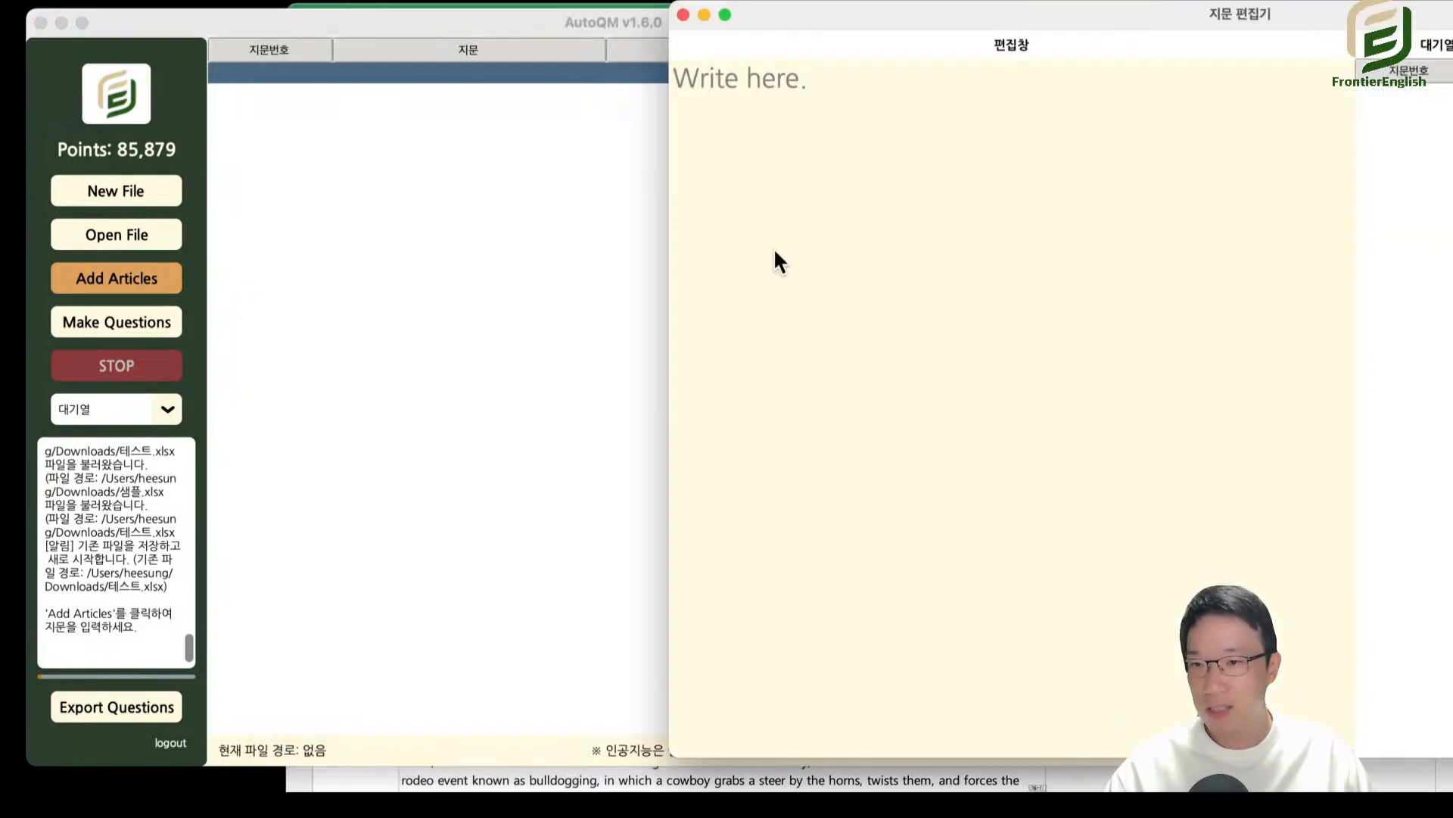
left_click_drag(892, 42, 636, 84)
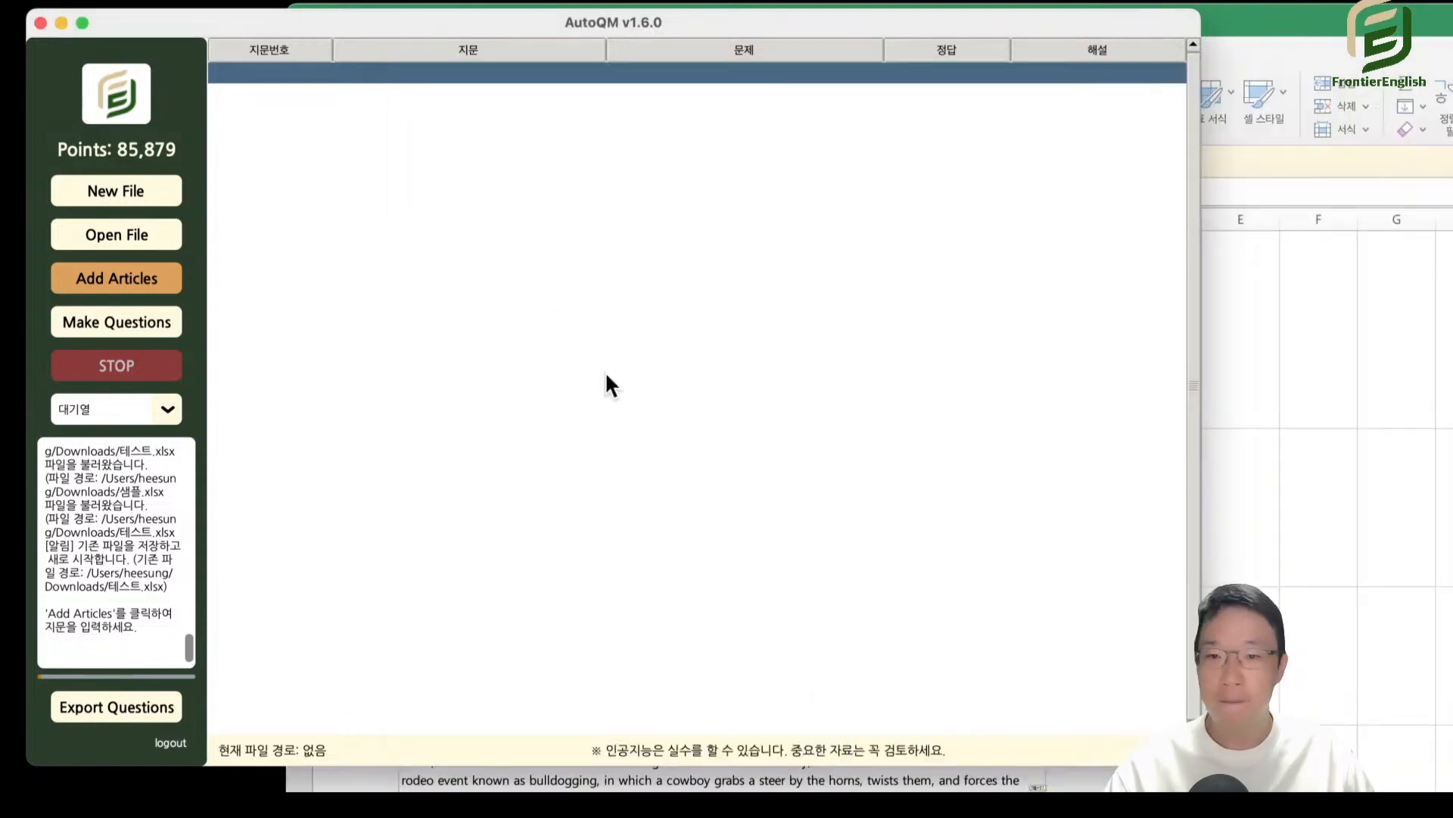
Copy the Excel cells A1:B4 and try to paste them into the blank row of AutoQM's 대기열 list.
left_click(591, 780)
left_click_drag(338, 335, 639, 756)
key("super+c")
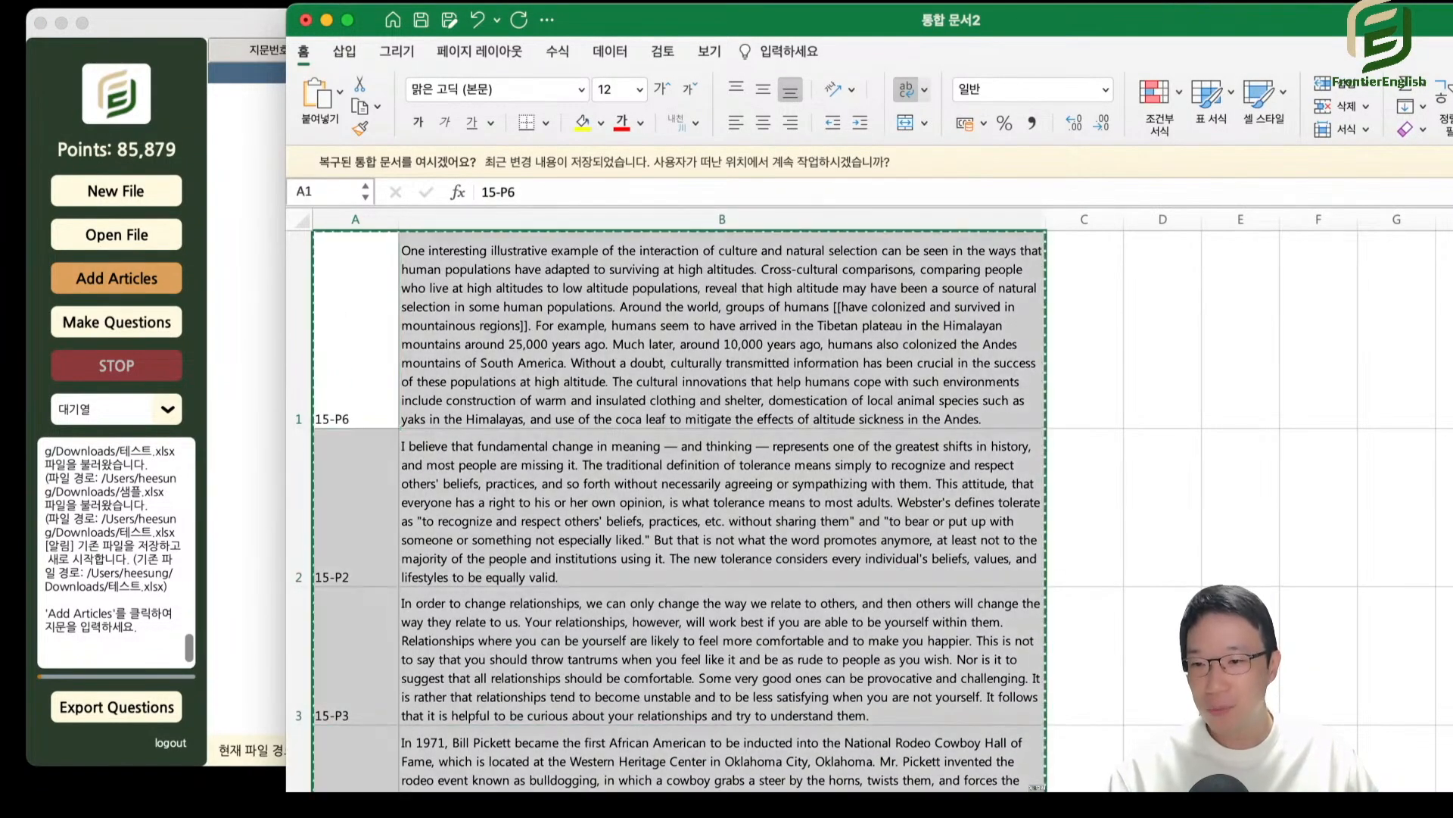
left_click(282, 269)
key("super+v")
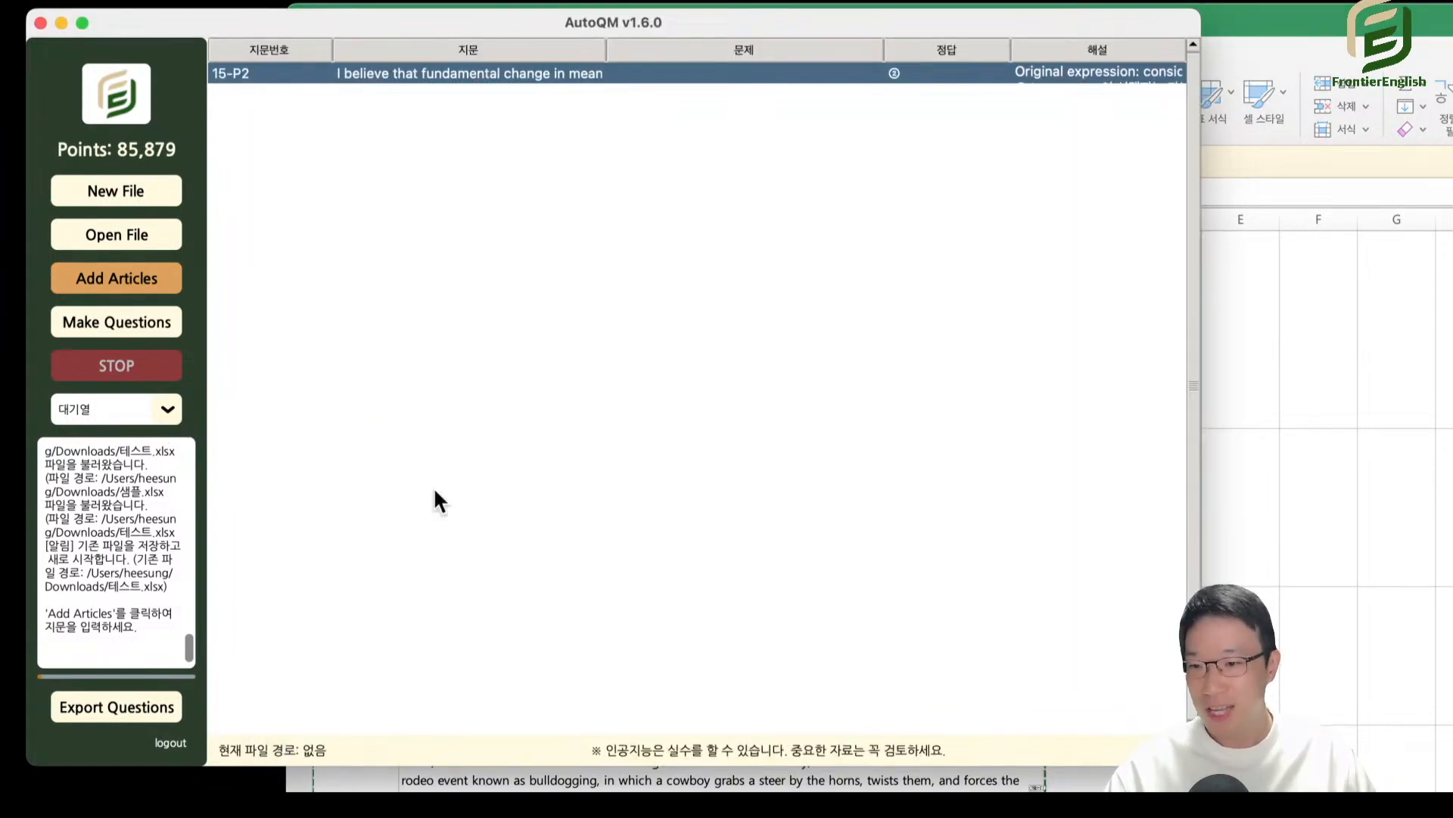
Copy the Excel cells A1:B3 and try to paste them into a new row inserted below AutoQM's first 15-P2 row.
left_click(760, 785)
left_click(759, 784)
left_click_drag(387, 353, 581, 653)
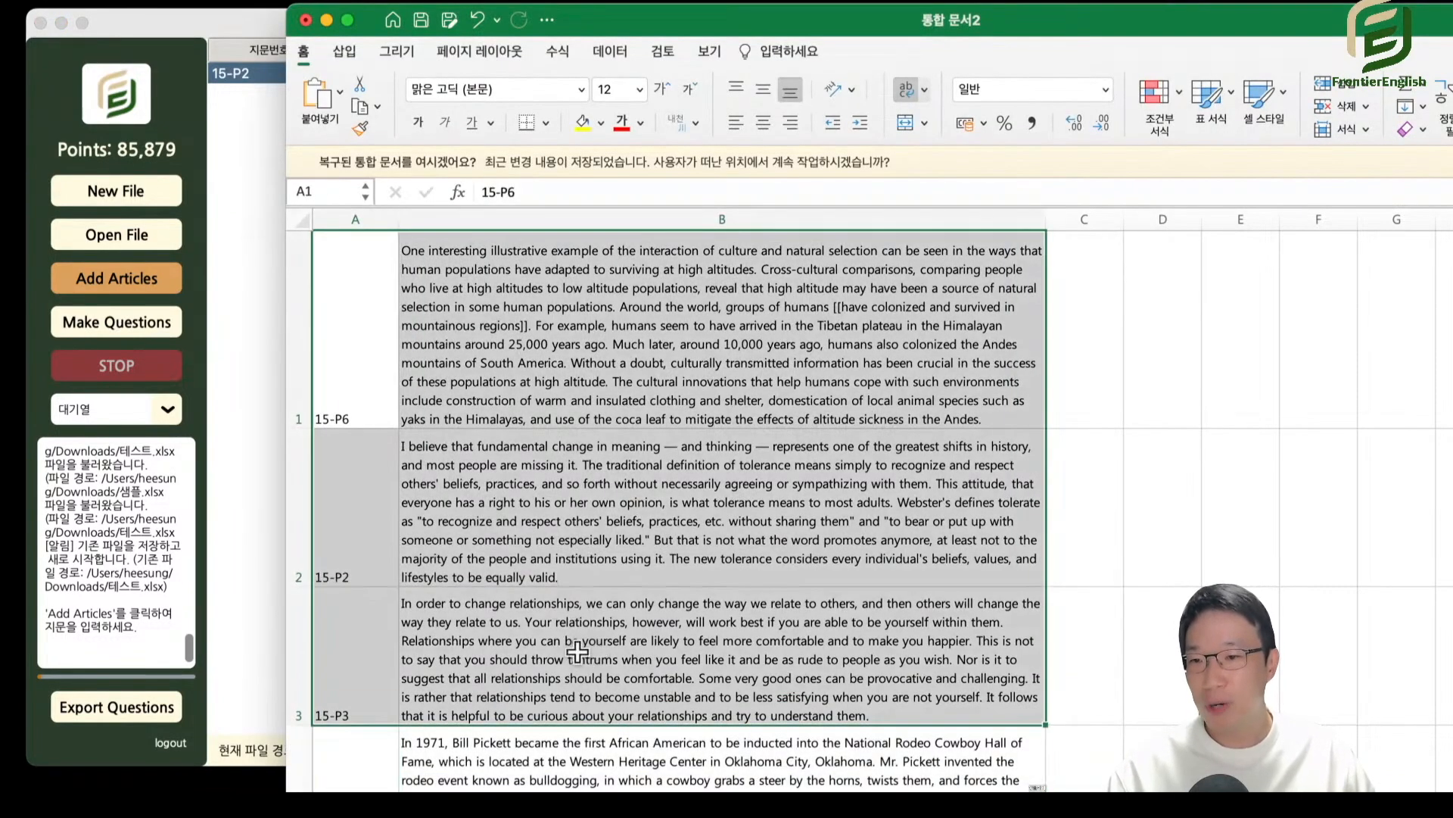
key("super+c")
left_click(209, 75)
right_click(266, 103)
left_click(286, 117)
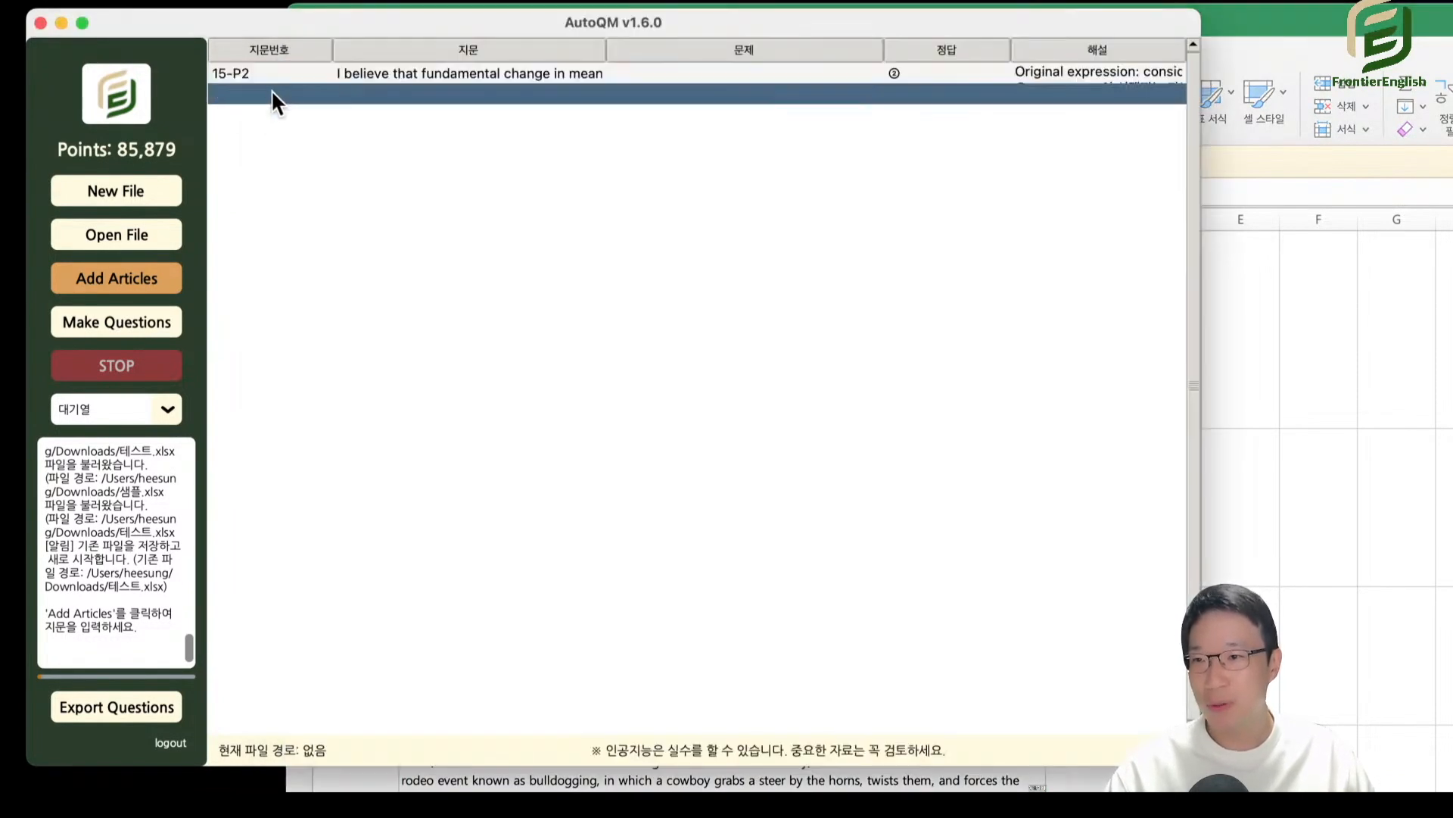
key("super+v")
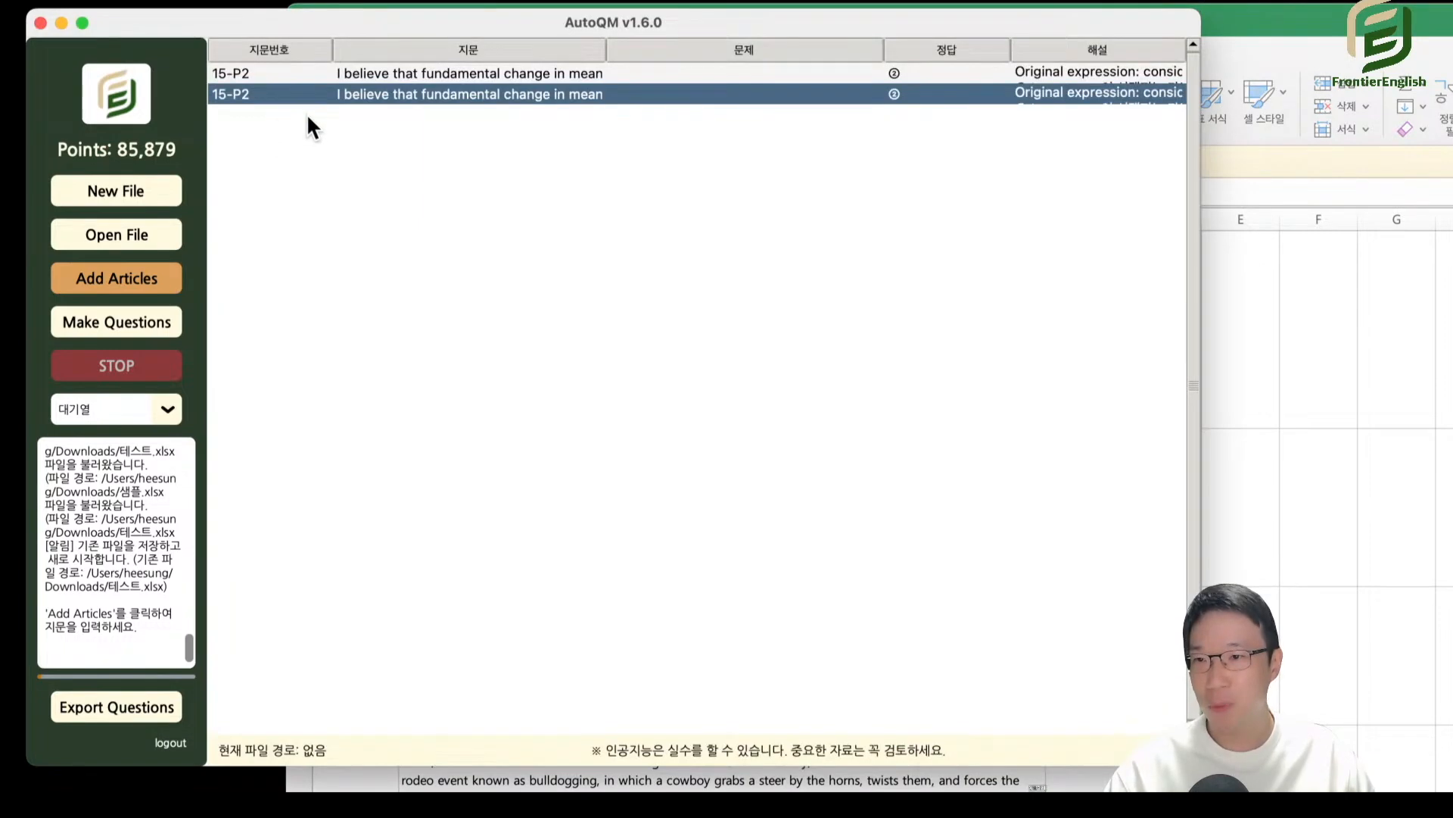
Copy the Excel cells A2:B4, and return to AutoQM to select the second 15-P2 row.
left_click(280, 72)
left_click(353, 776)
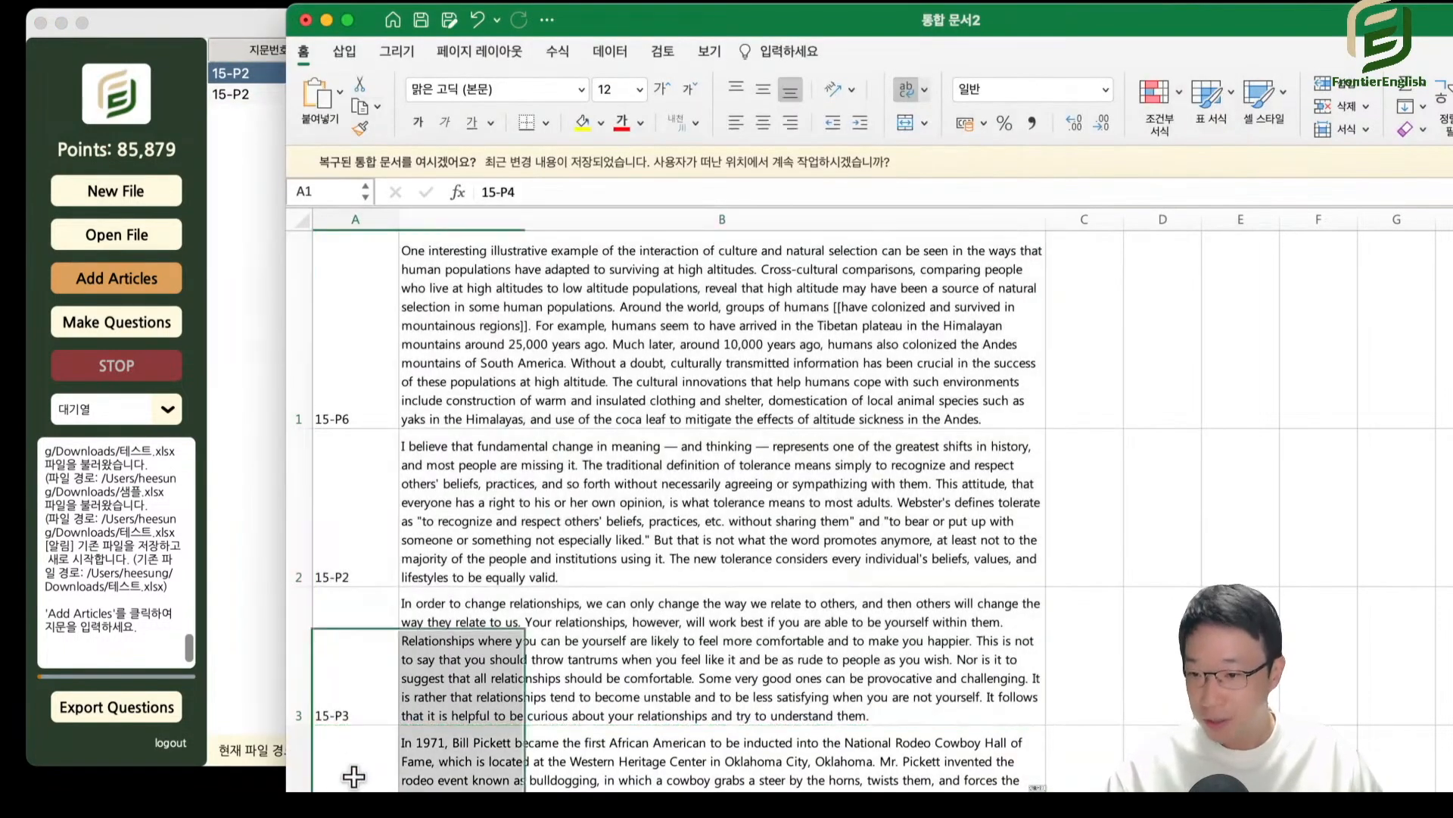
left_click_drag(354, 776, 390, 526)
key("super+c")
left_click(254, 221)
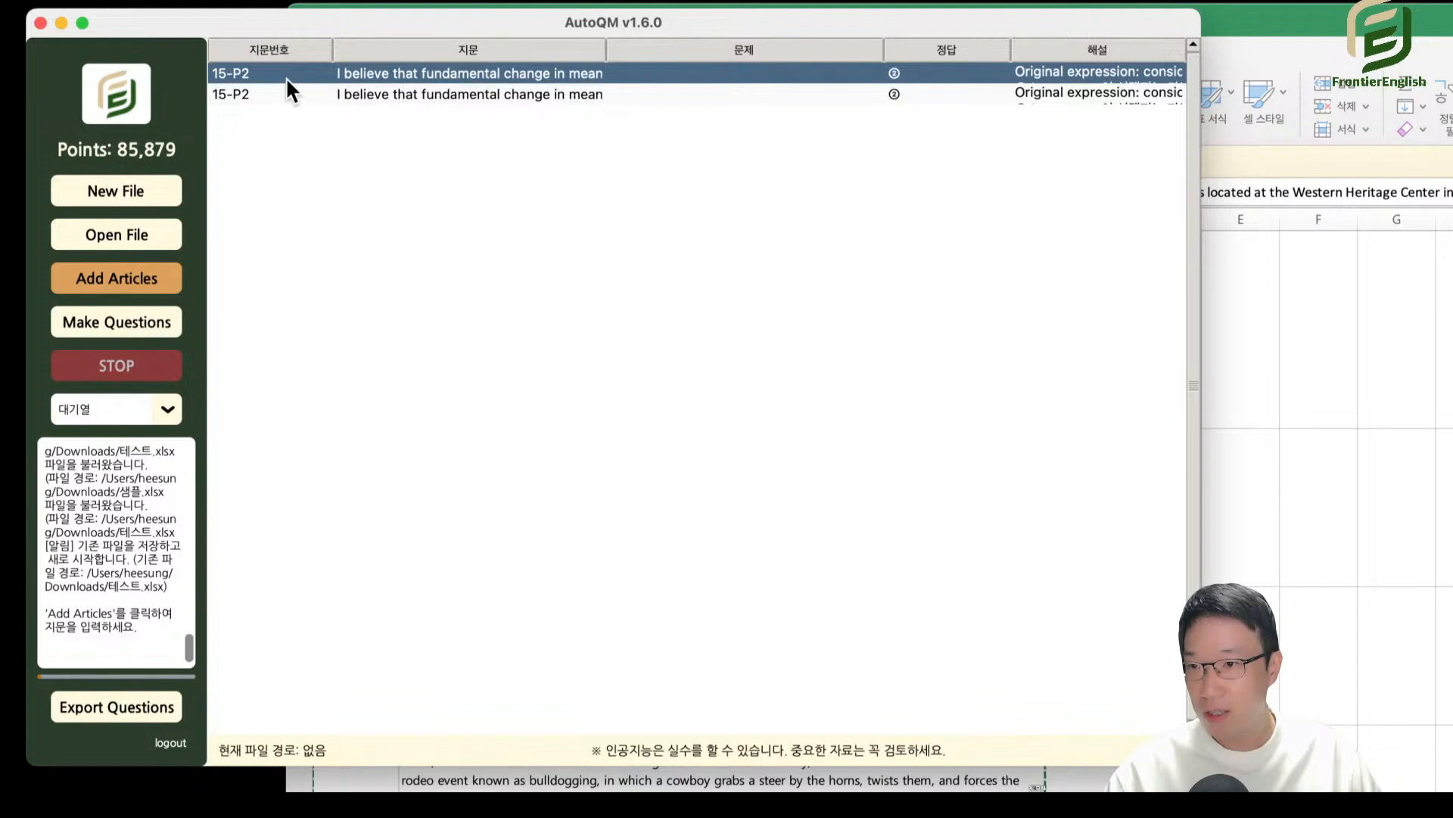
left_click(289, 89)
left_click(288, 77)
left_click(290, 92)
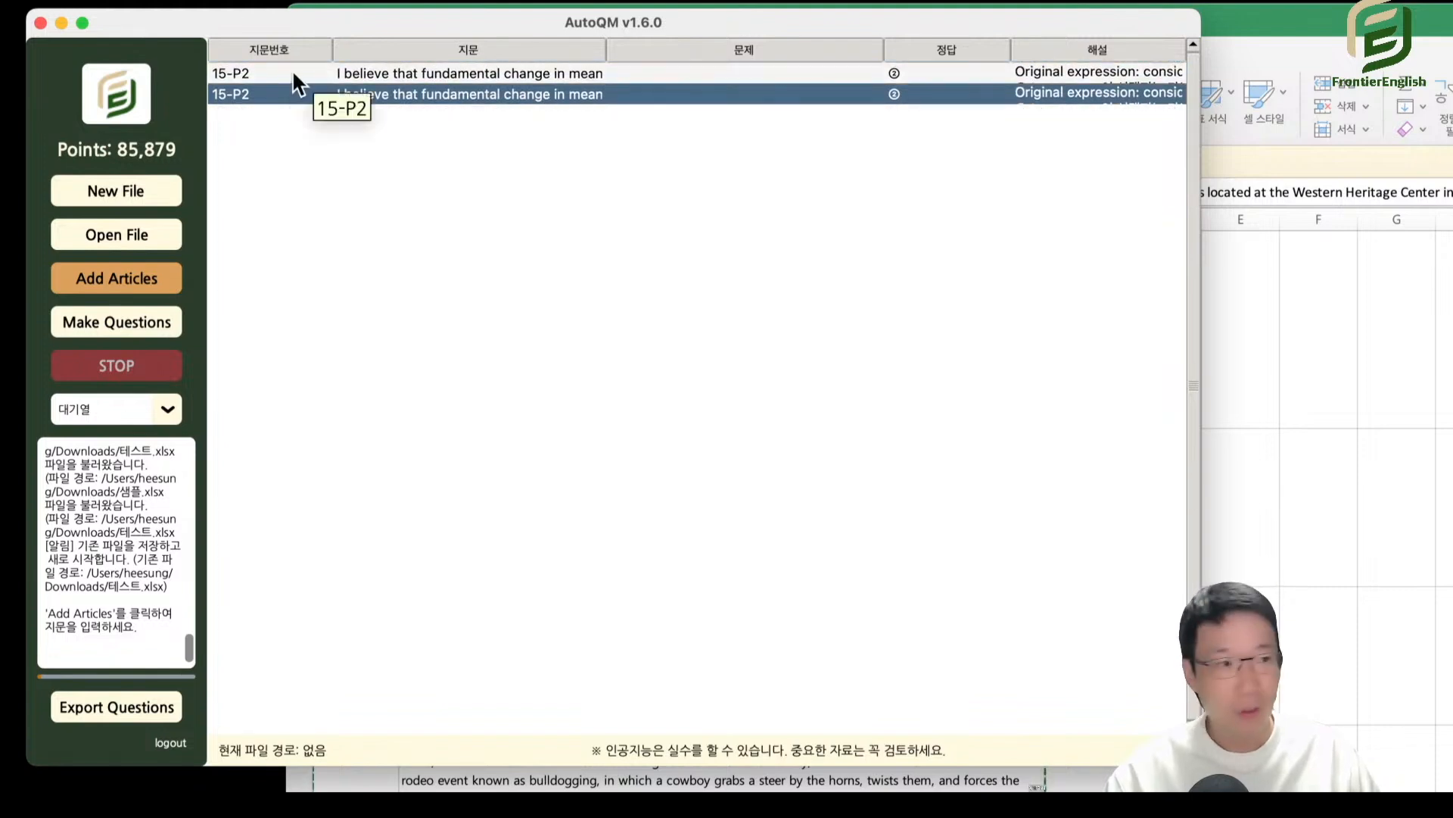
left_click(292, 69)
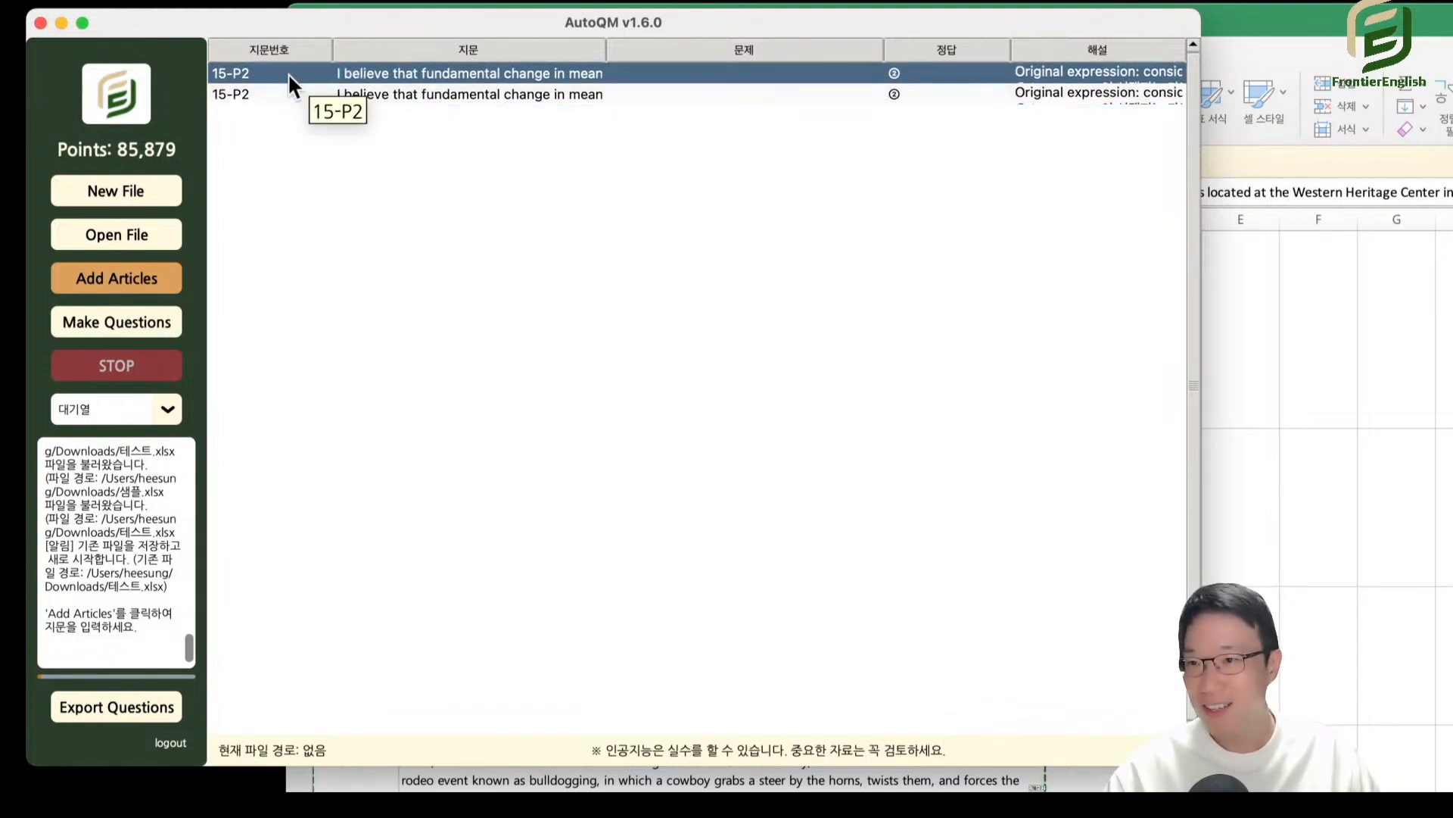
left_click(293, 96)
Copy the Excel cells A1:B4, and return to AutoQM to select the first 15-P2 row.
left_click(493, 776)
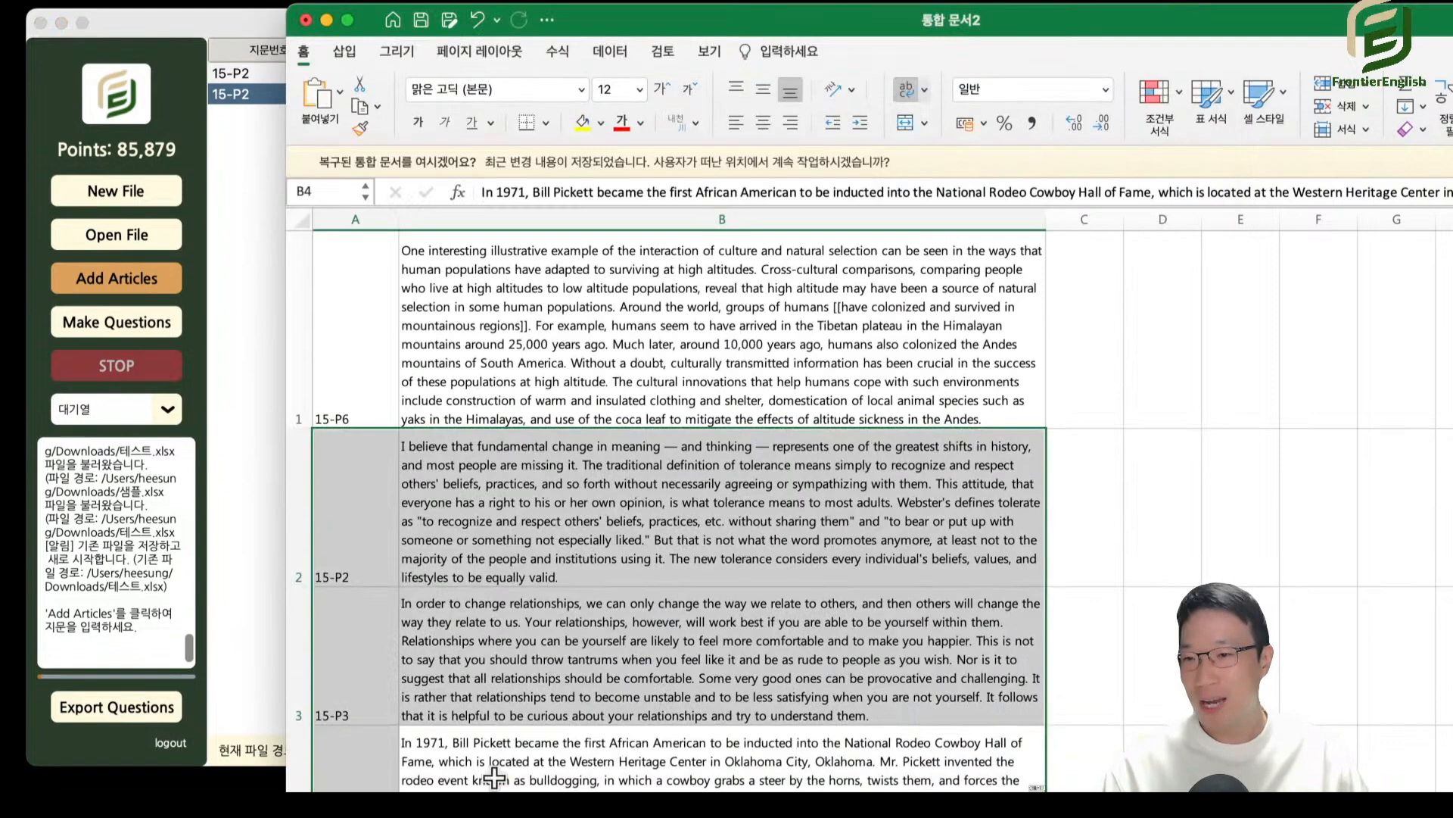
left_click_drag(349, 319, 716, 776)
key("super+c")
left_click(235, 141)
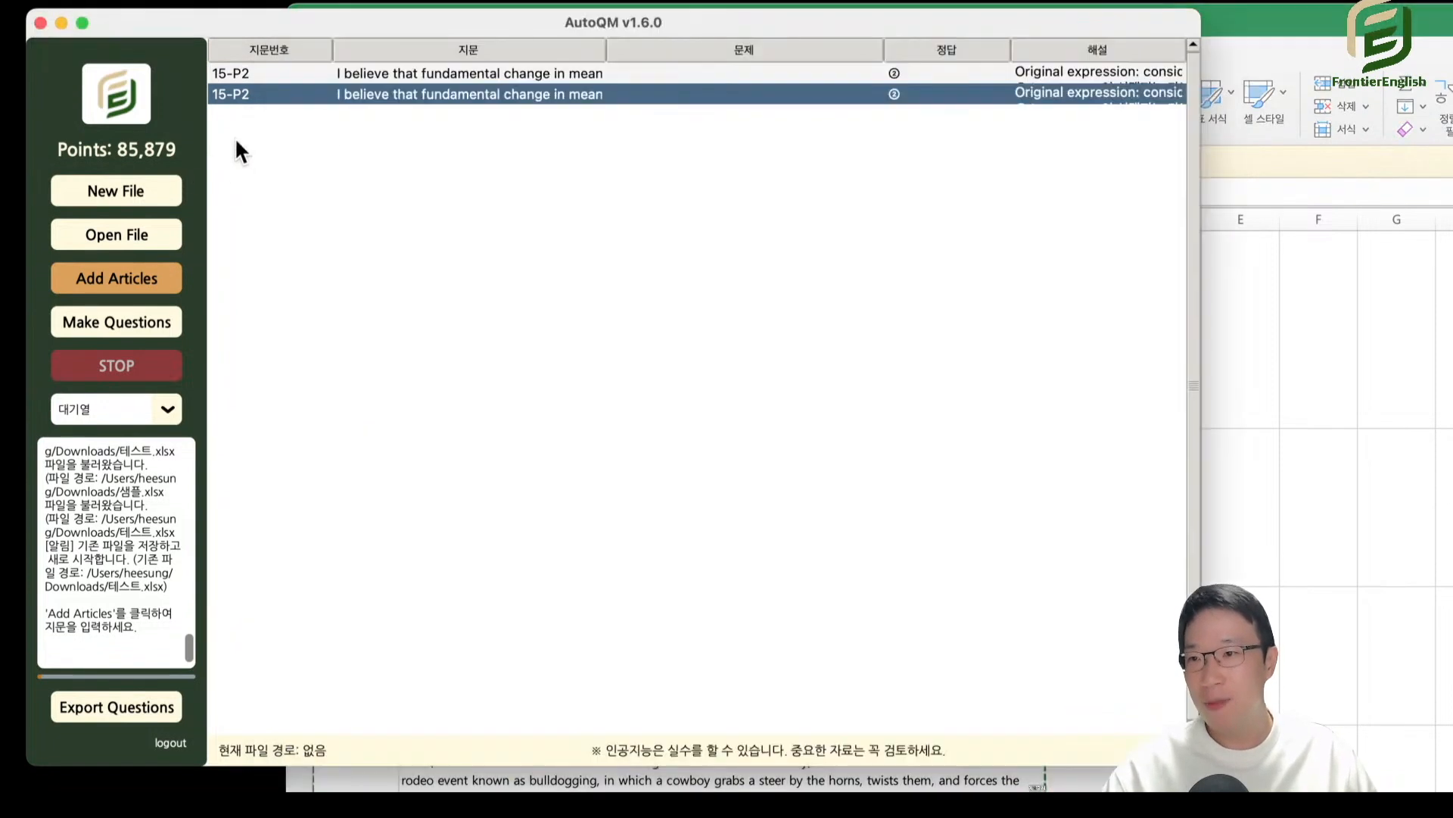
left_click(260, 70)
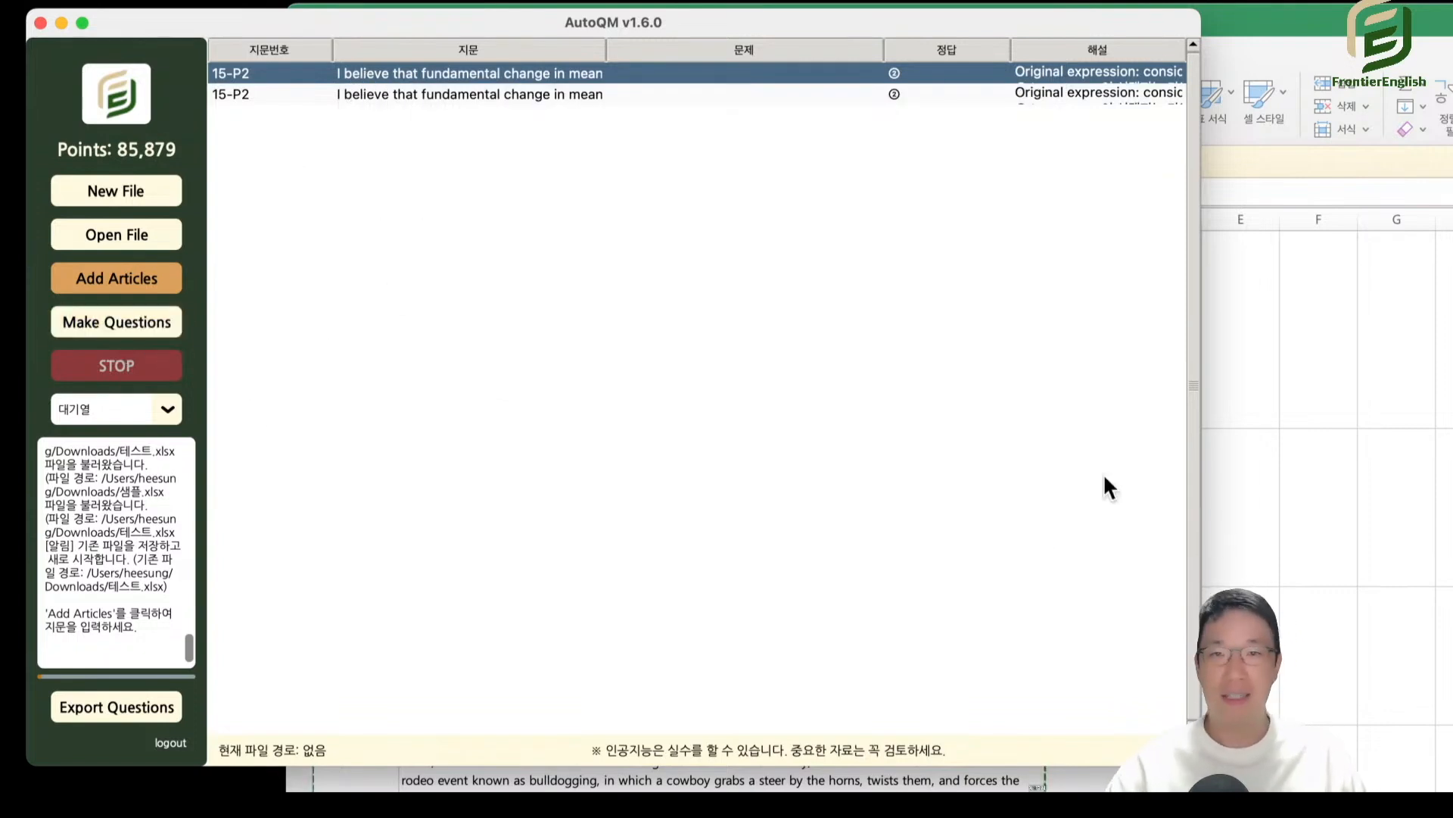
Examine the Excel layout by selecting the passage numbers in column A and the passage texts in column B, and return to AutoQM.
left_click(143, 282)
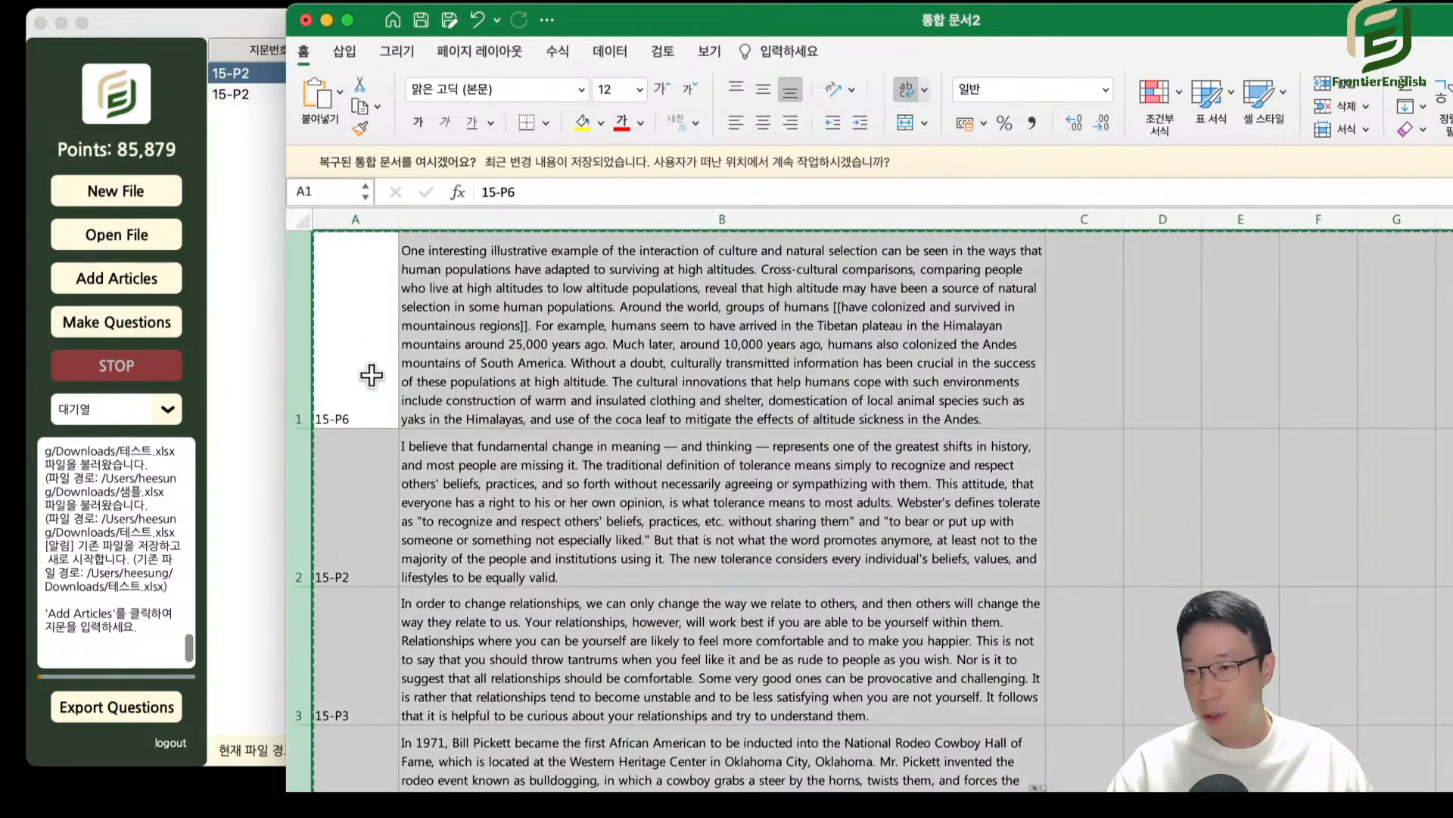
left_click(353, 781)
left_click(358, 370)
left_click_drag(358, 376, 357, 786)
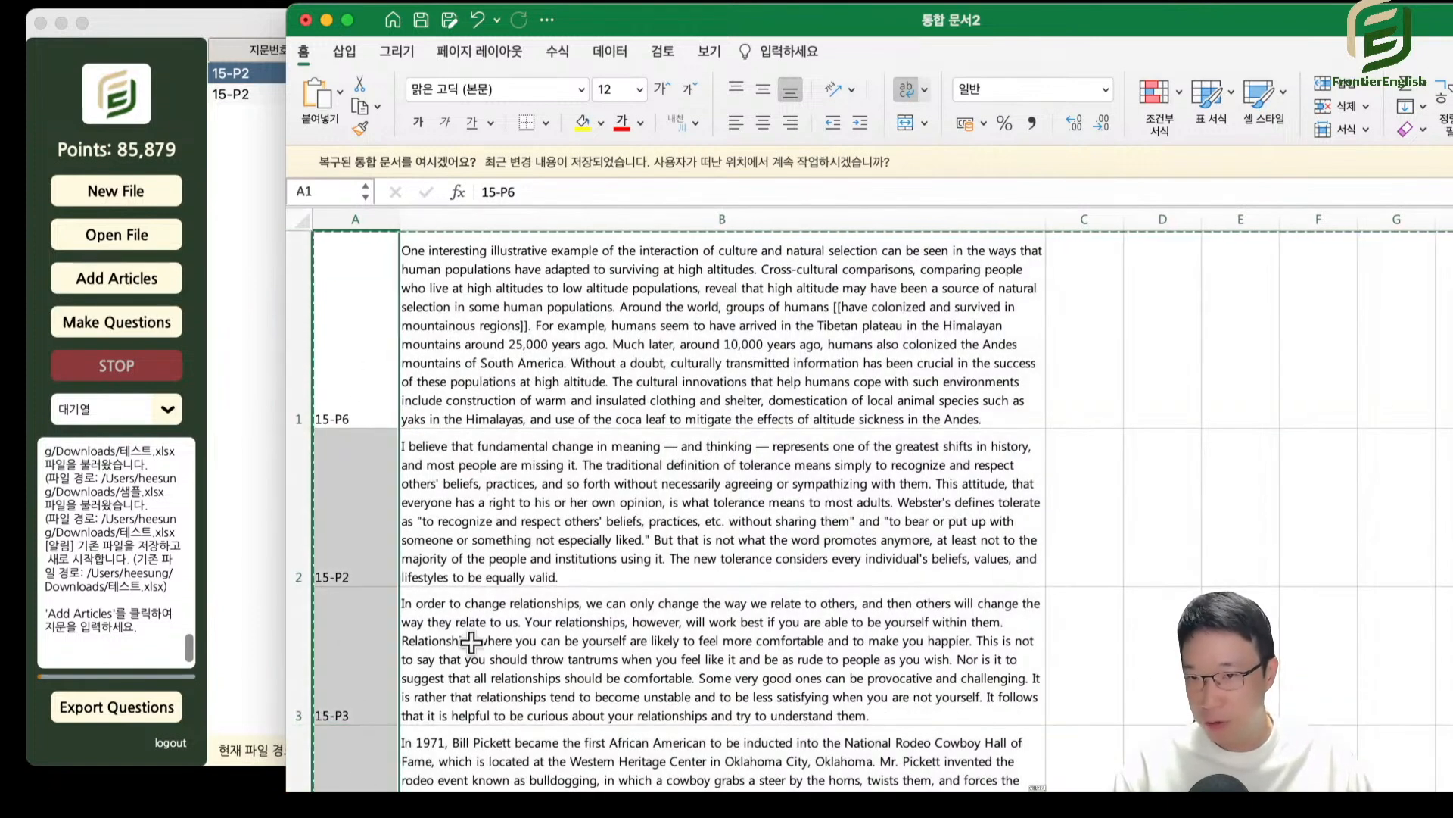
left_click_drag(709, 280, 681, 774)
left_click(238, 180)
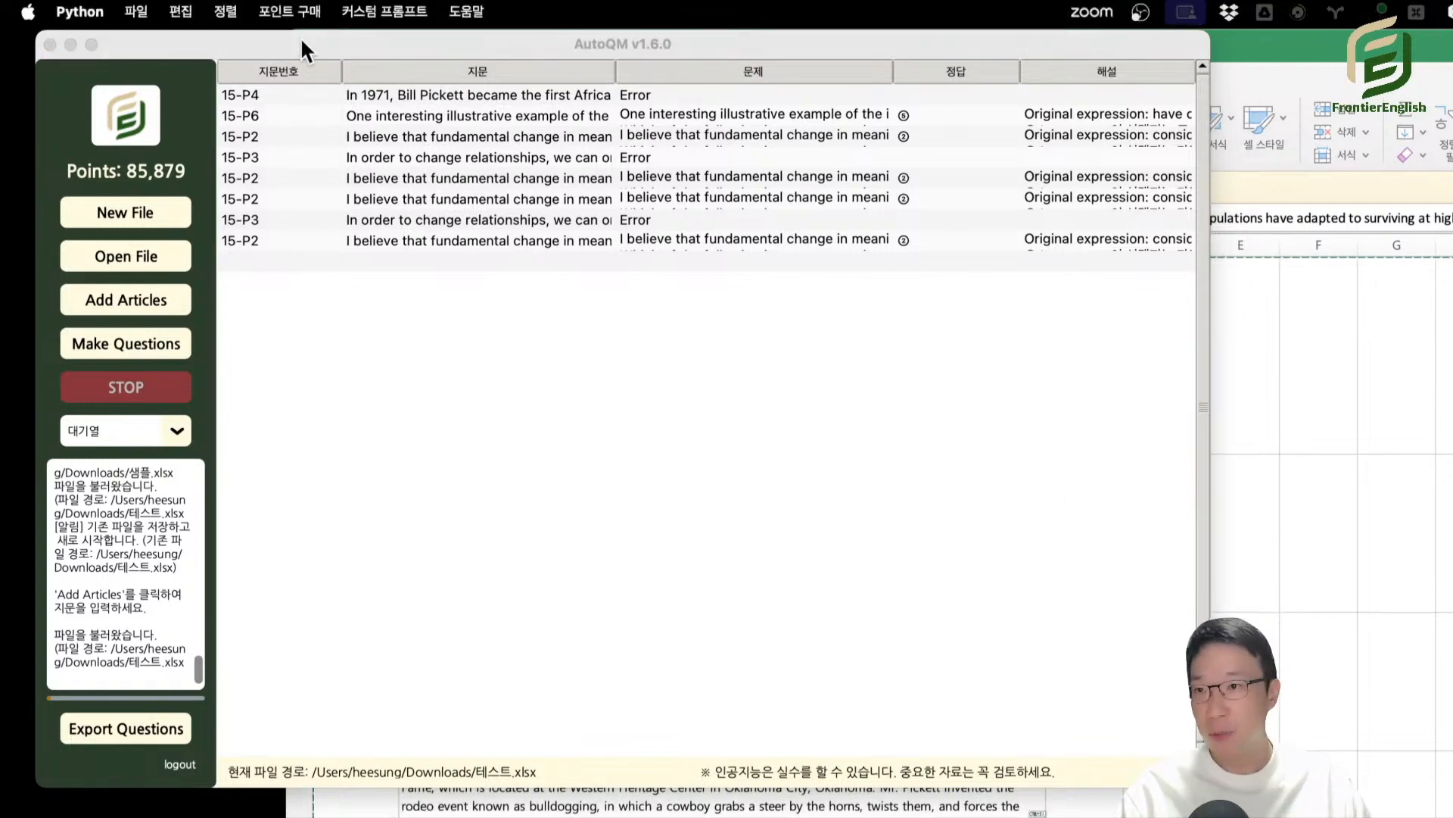
Add the prefix 수능 before all passage numbers in all question types (전체유형) with the passage-number bulk-edit tool.
left_click(188, 11)
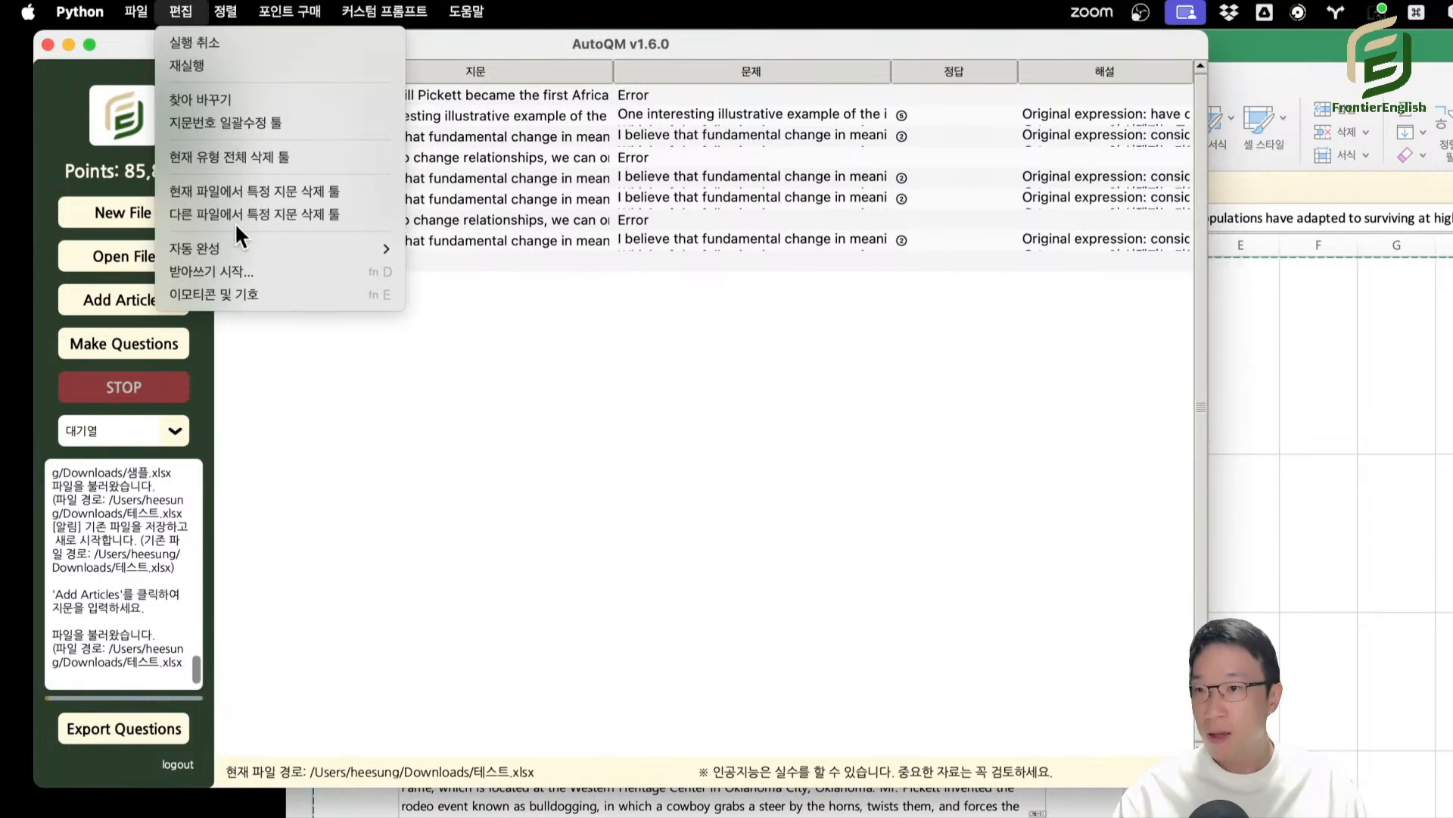
left_click(224, 125)
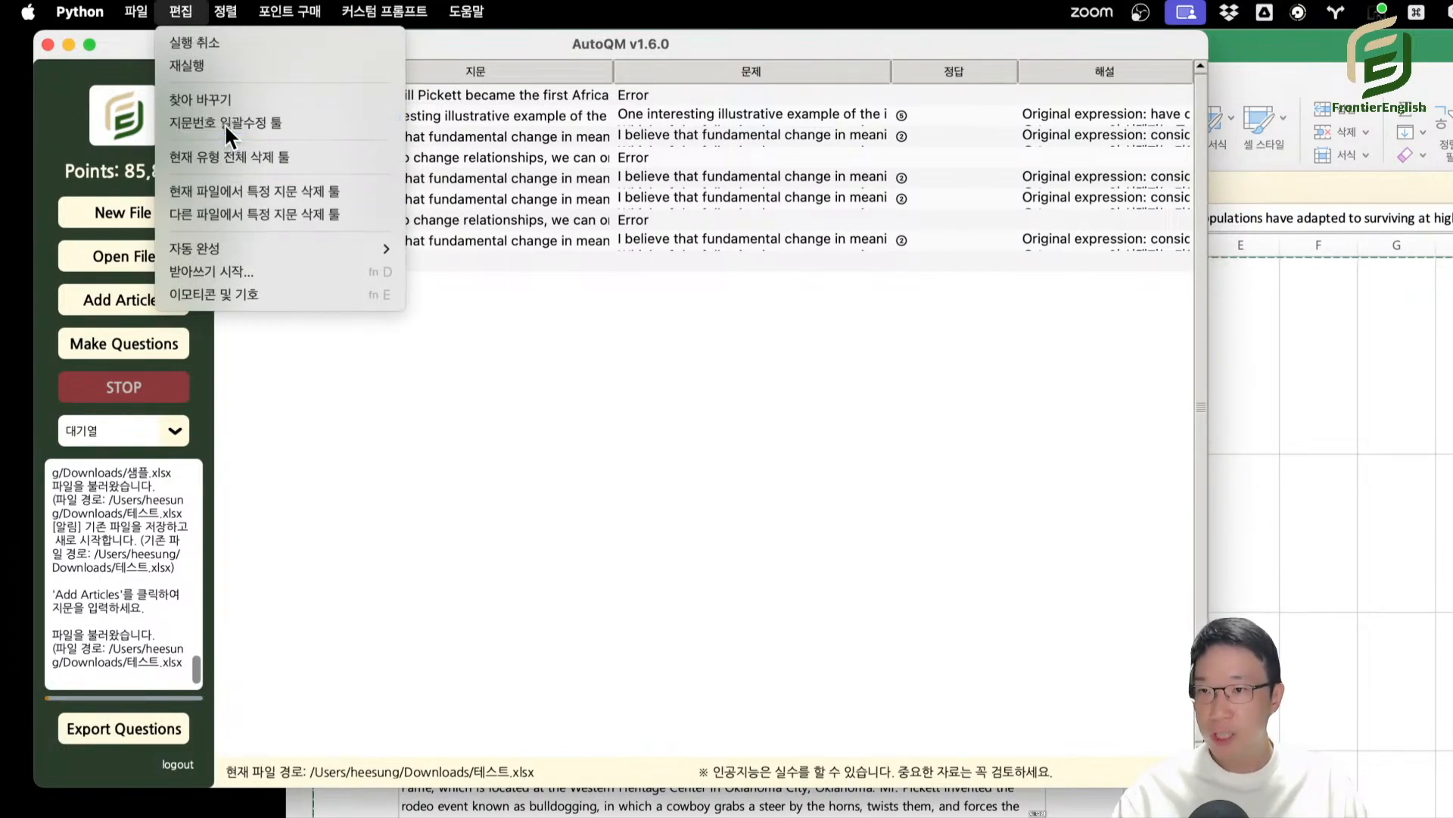
left_click_drag(870, 25, 557, 115)
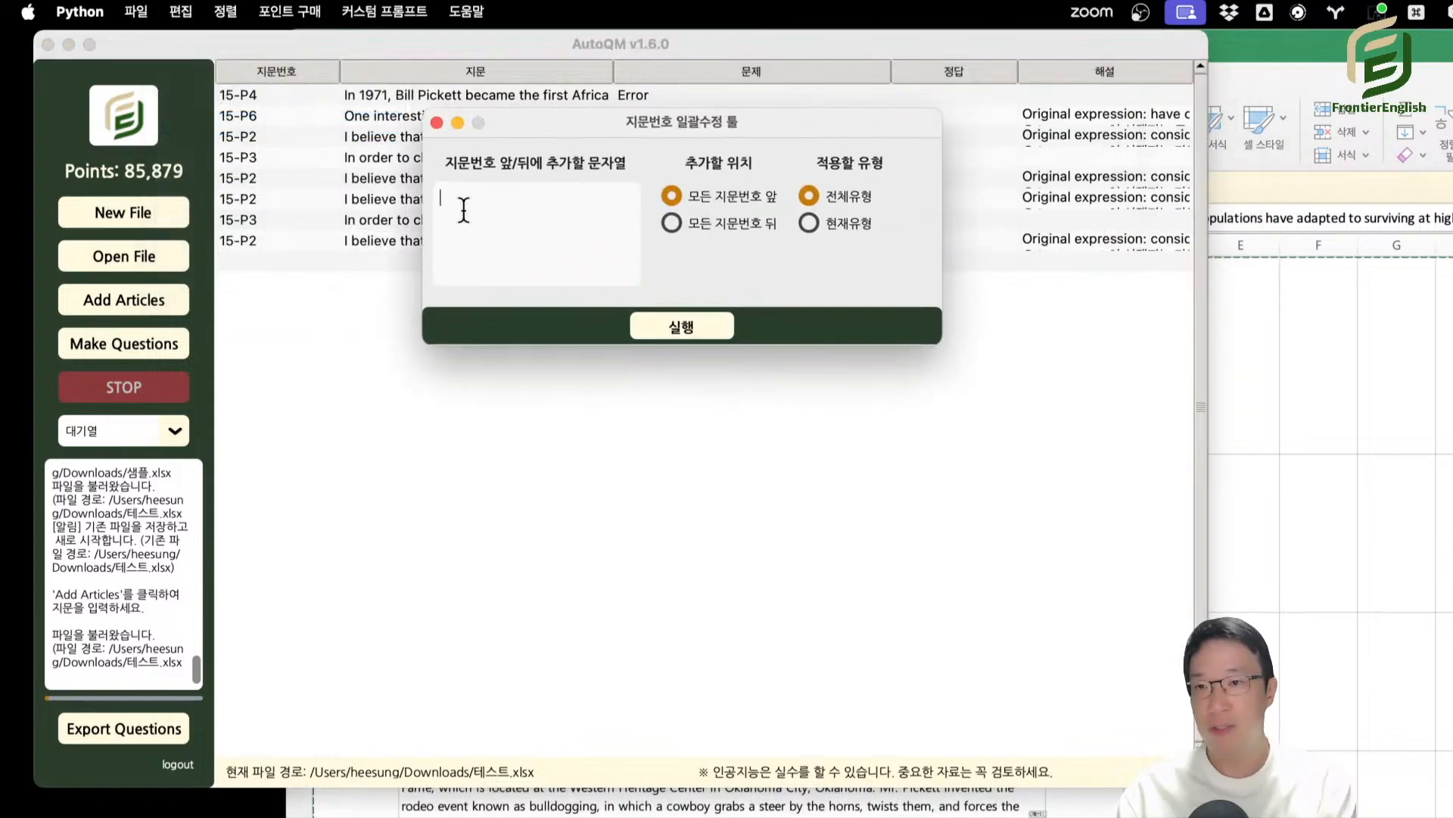
type("능")
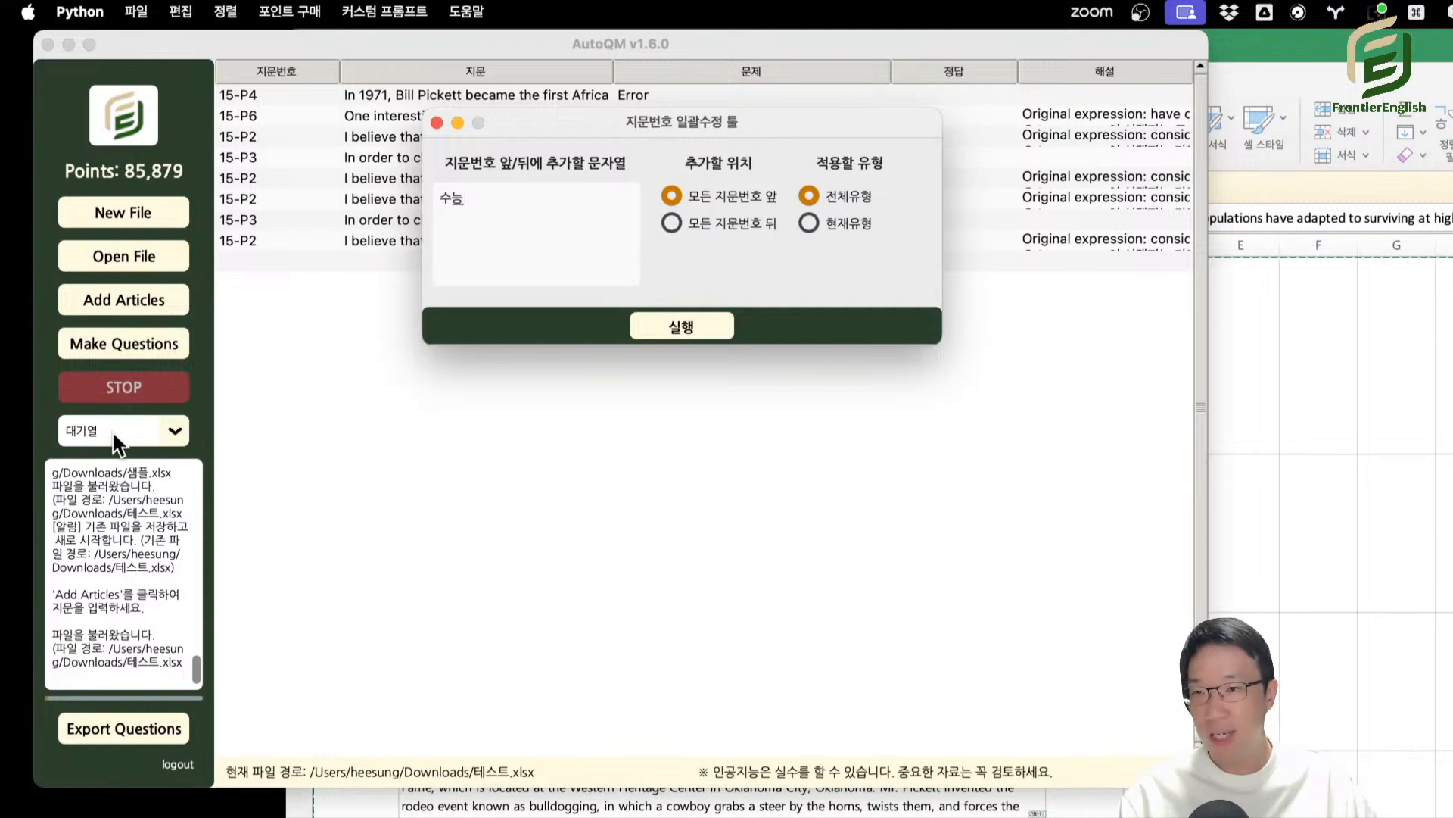
left_click(803, 225)
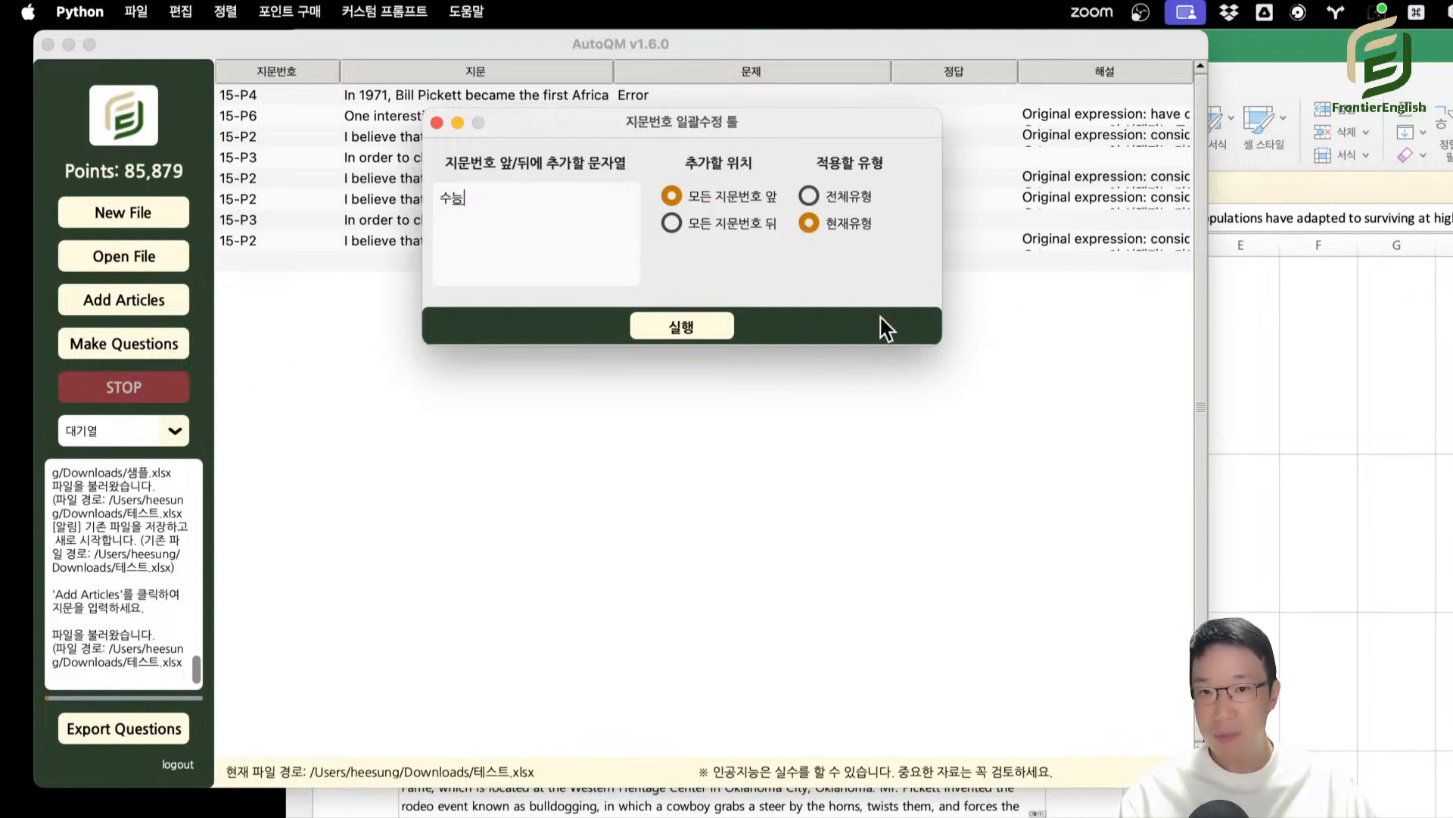
left_click(838, 203)
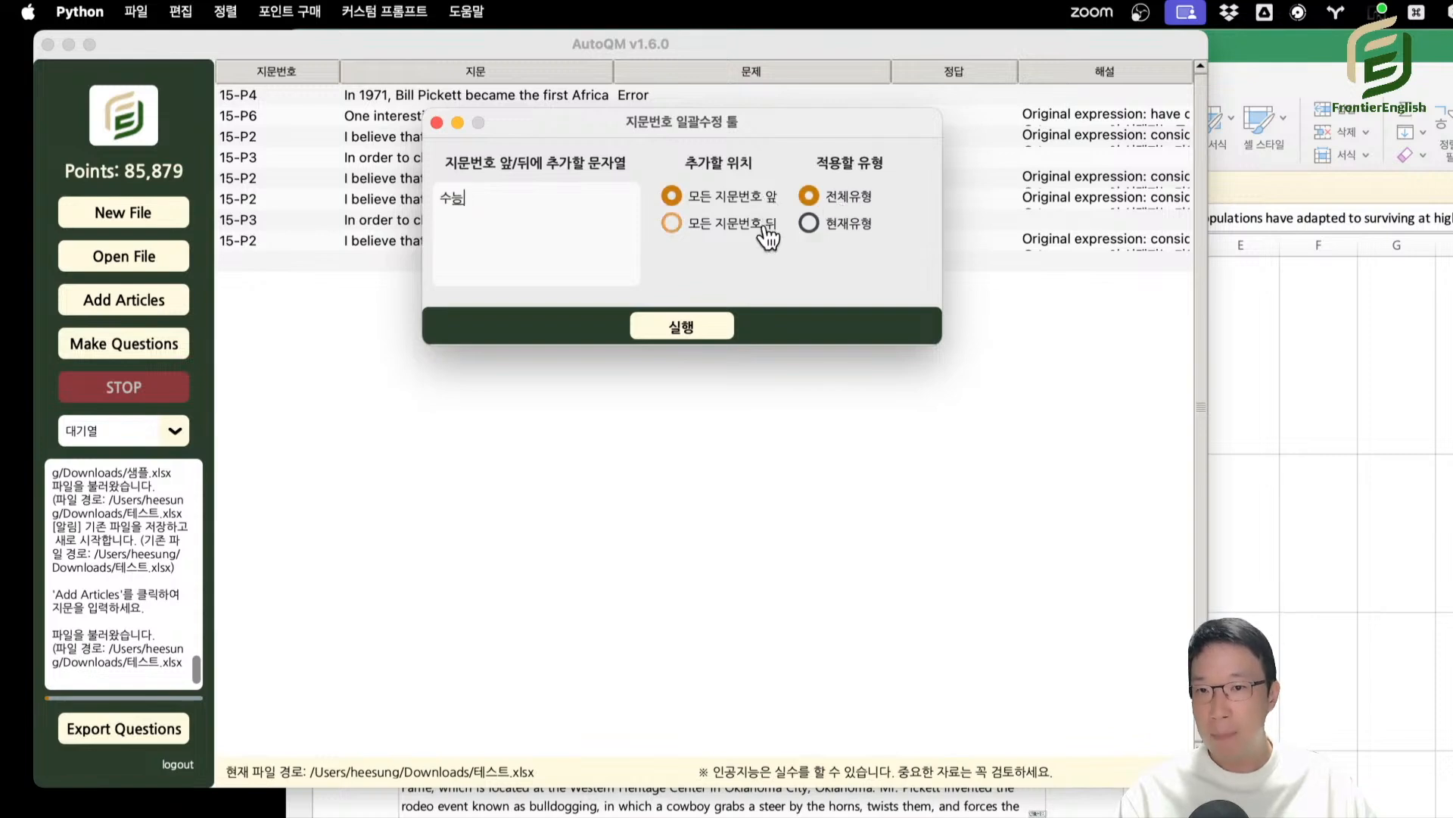
left_click(711, 326)
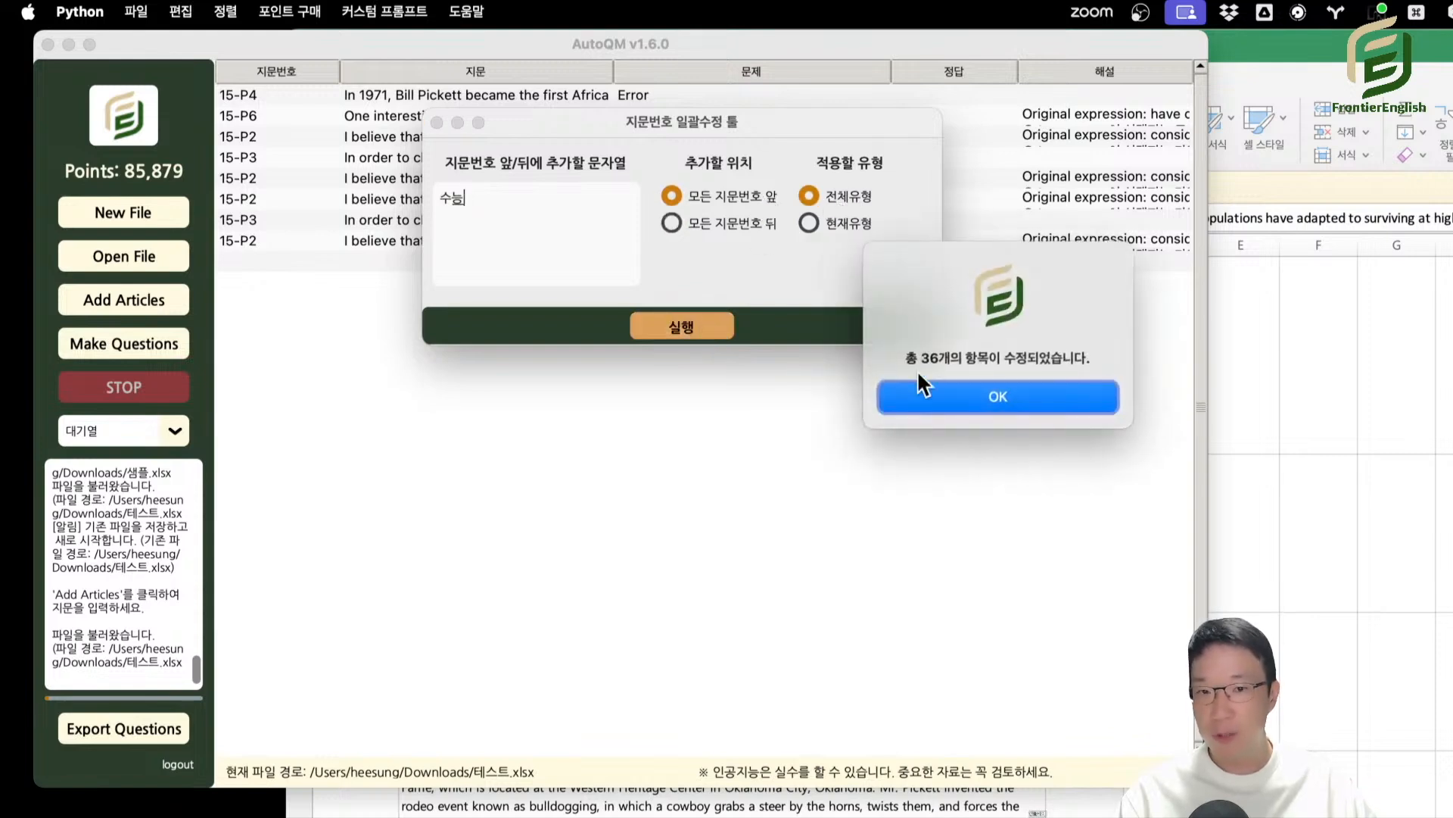
left_click(994, 395)
left_click(238, 177)
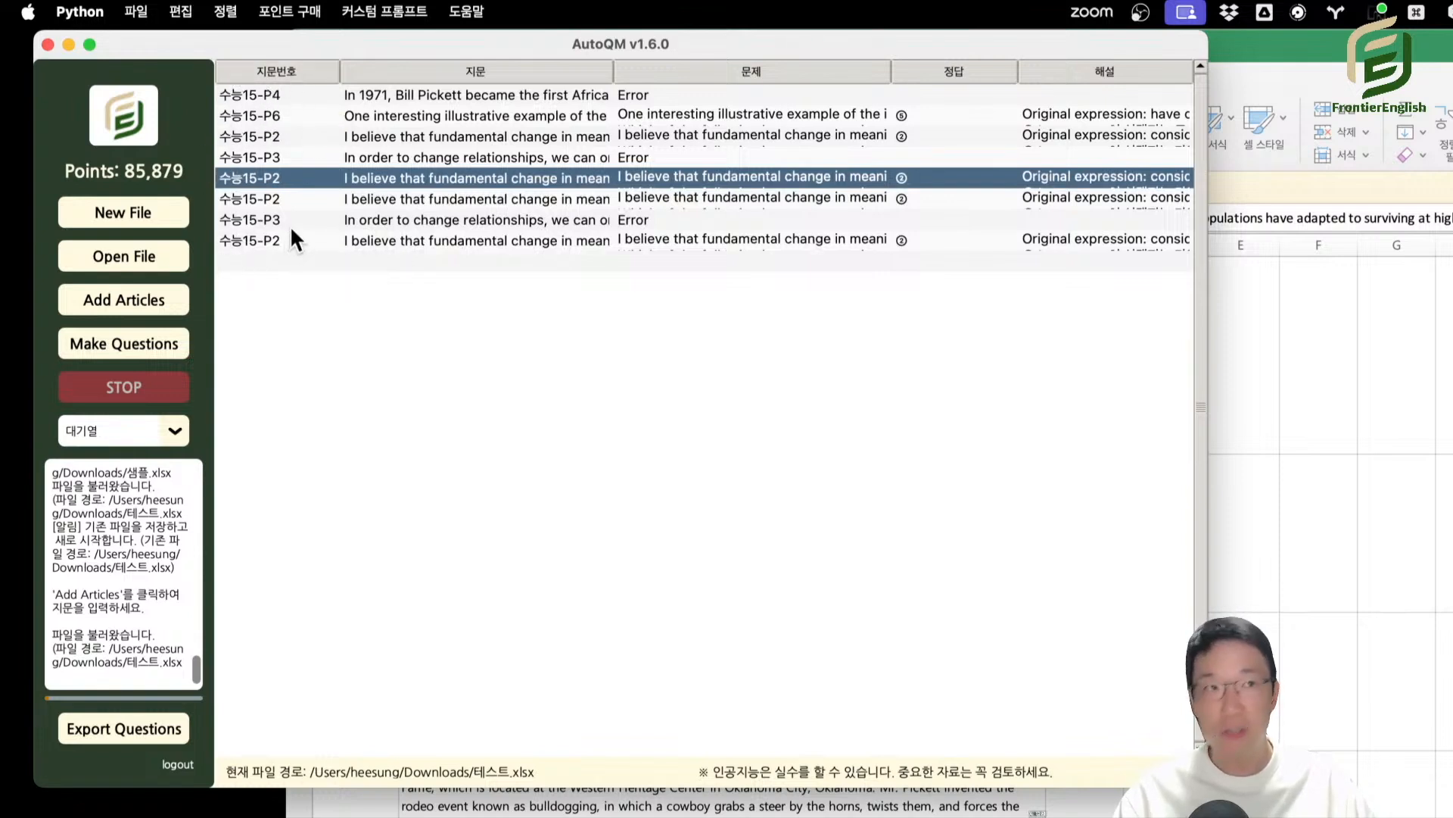
Set up a find-and-replace with 수능 as the search text and 예제 as its replacement.
left_click(181, 12)
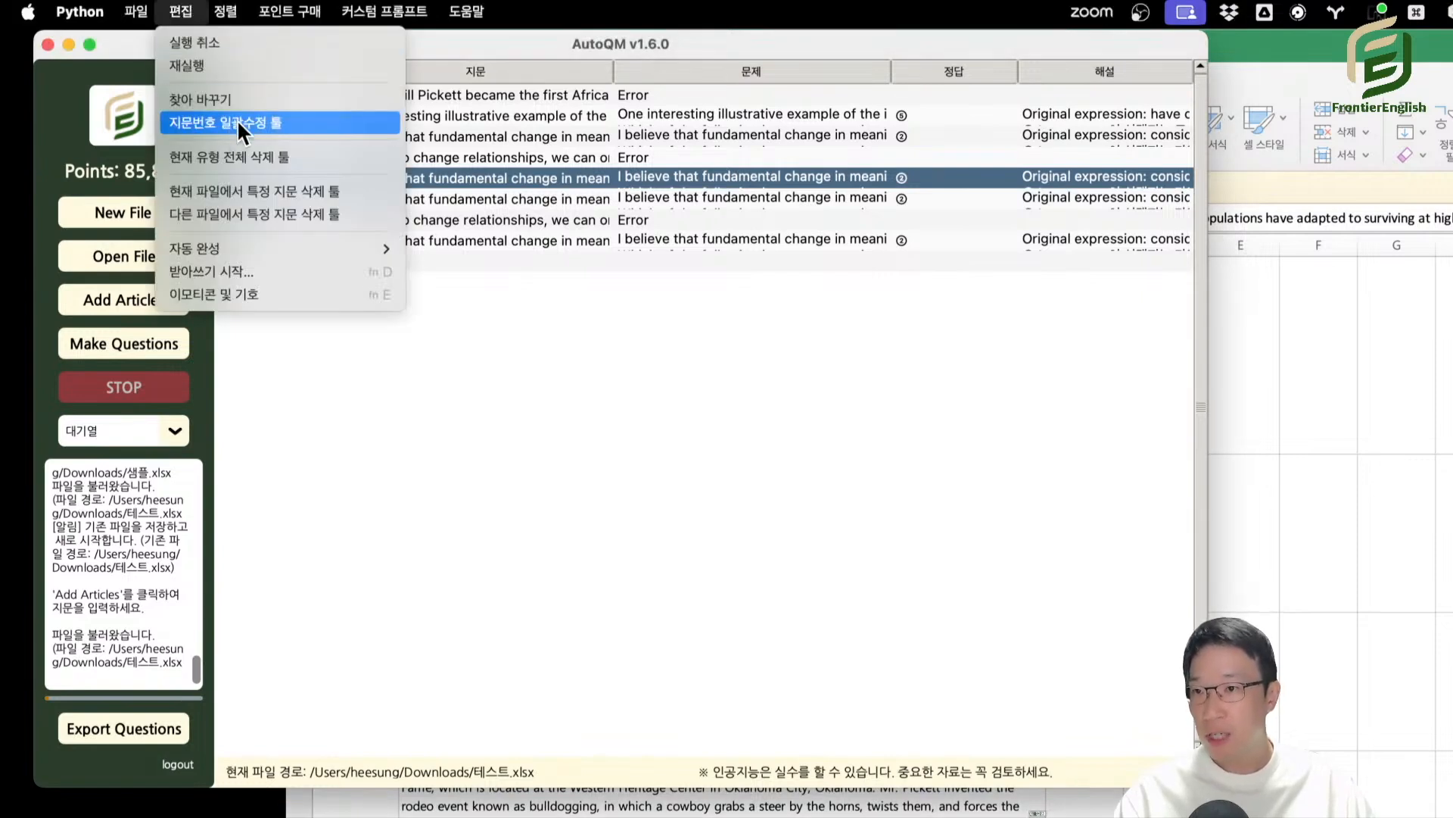
left_click(220, 106)
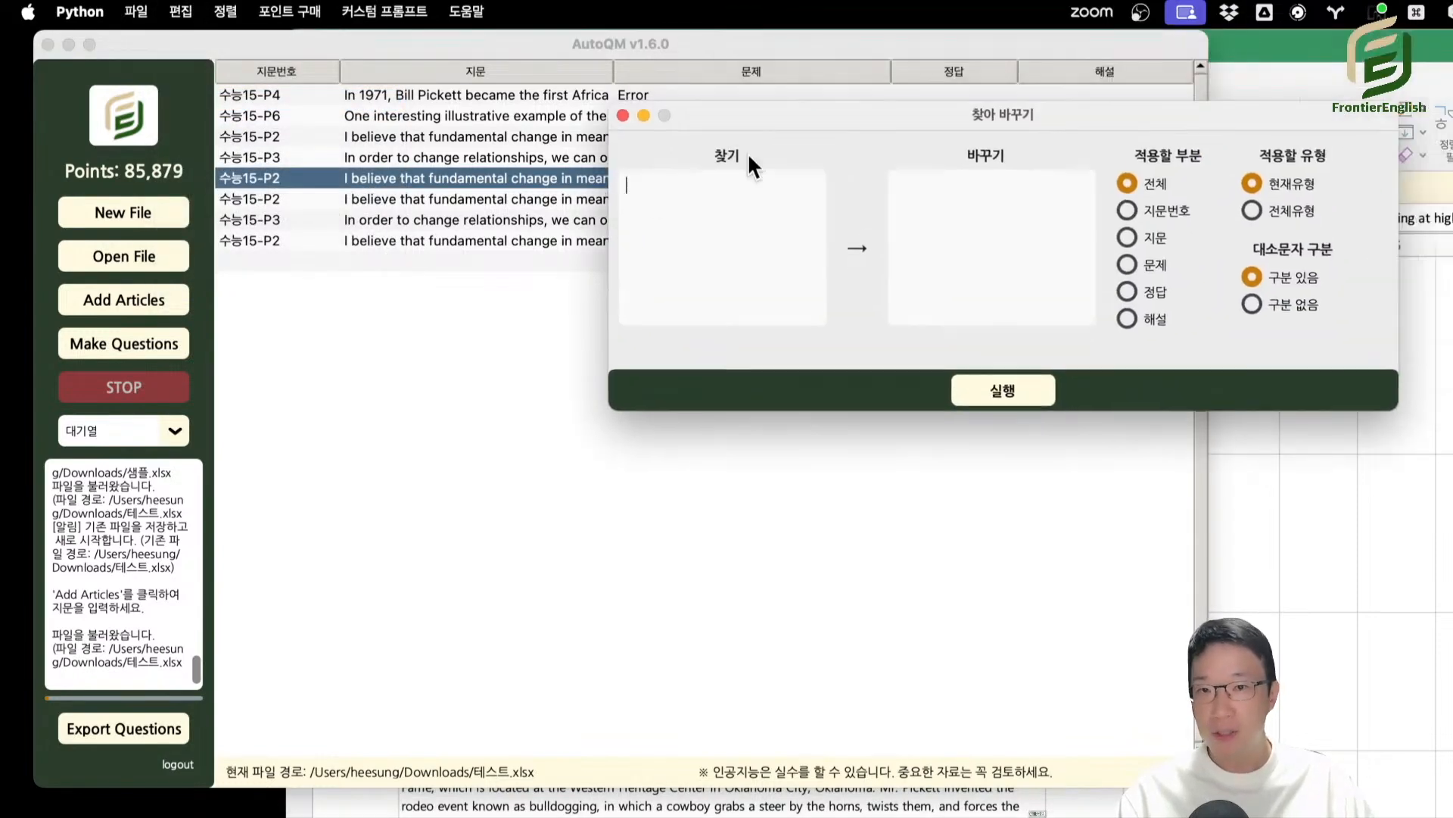
type("ㅅㅜ능")
left_click(1018, 252)
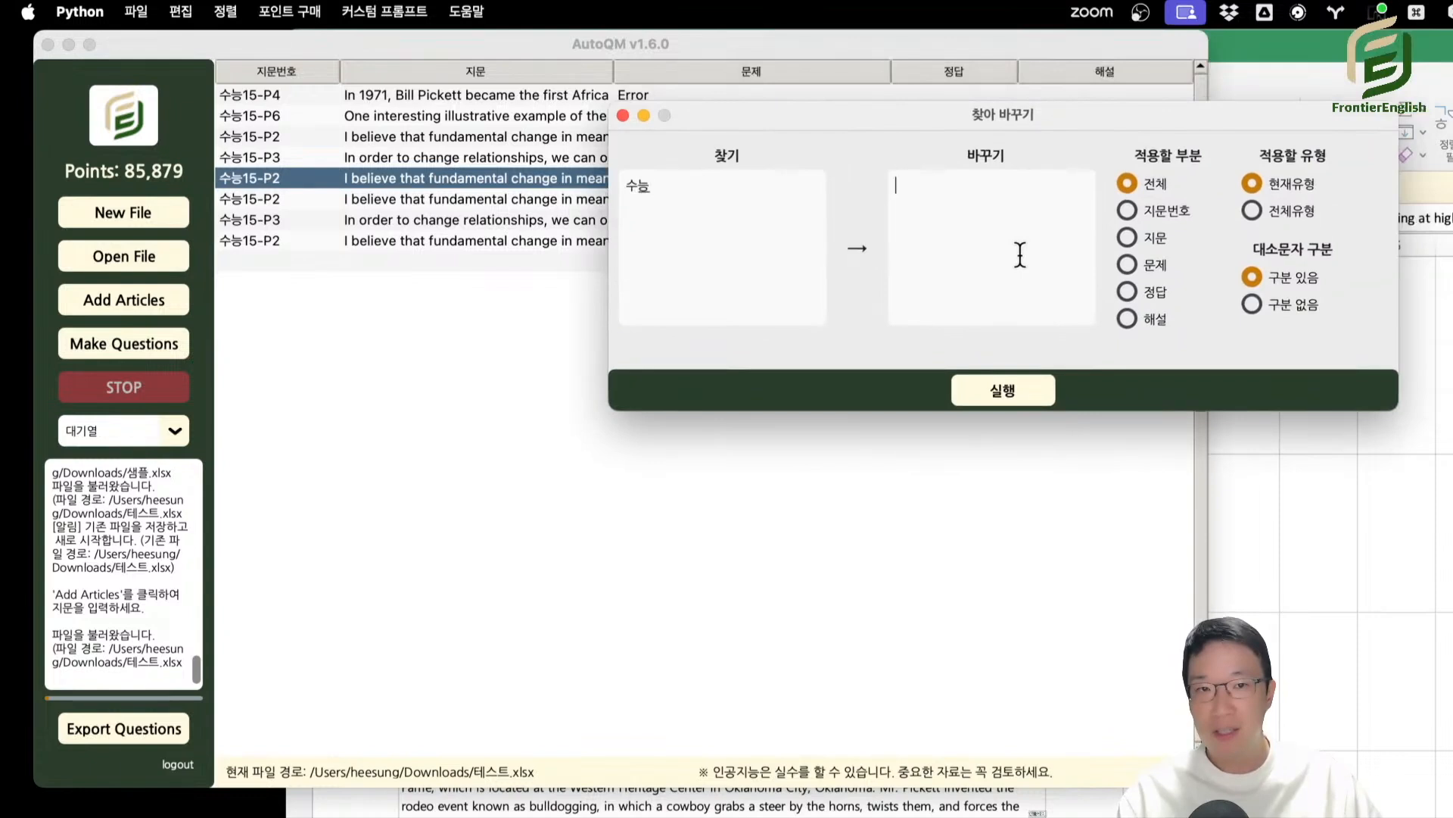
type("능의")
key("BackSpace")
key("BackSpace")
type("예제")
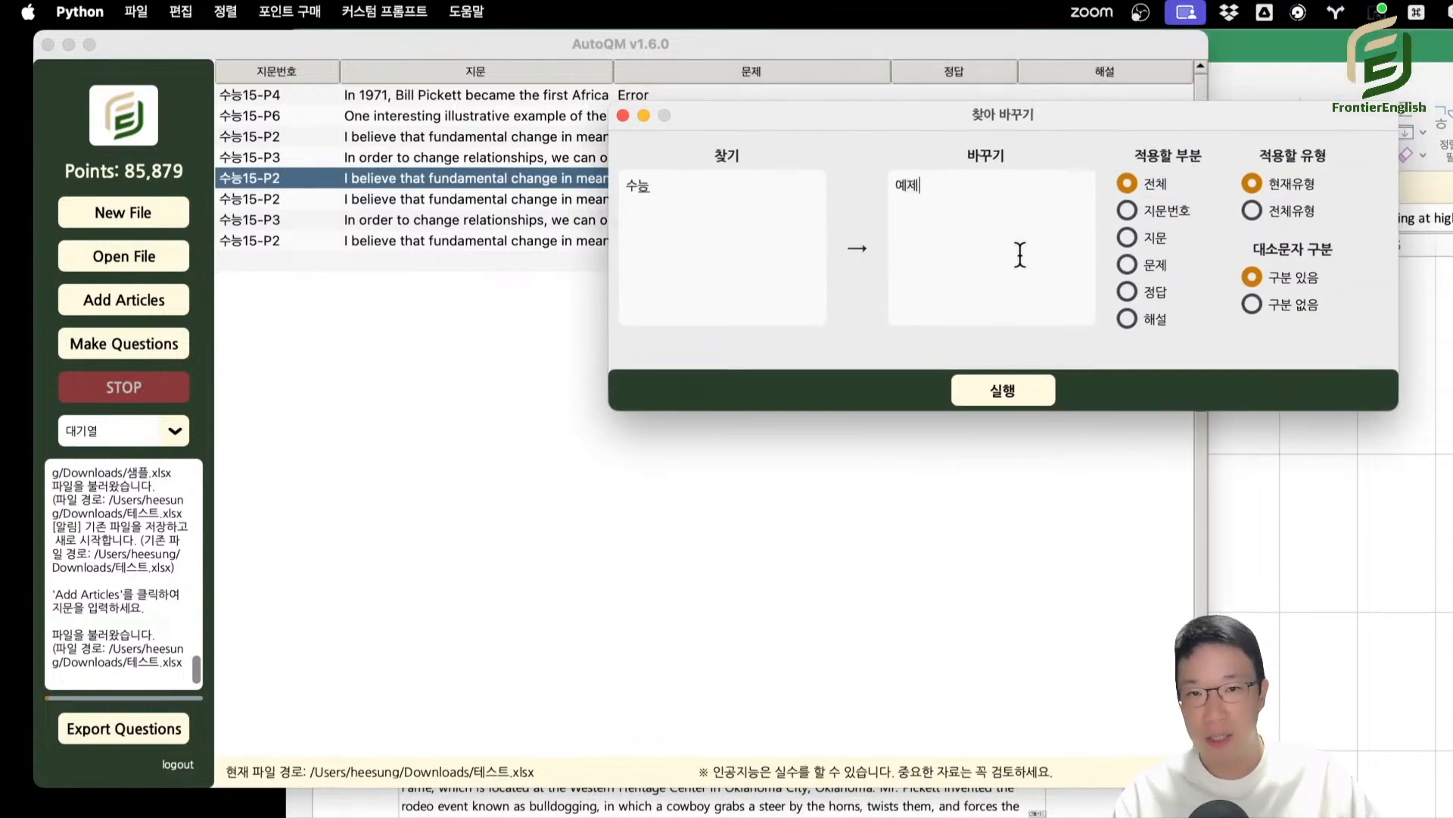
triple_click(767, 227)
key("BackSpace")
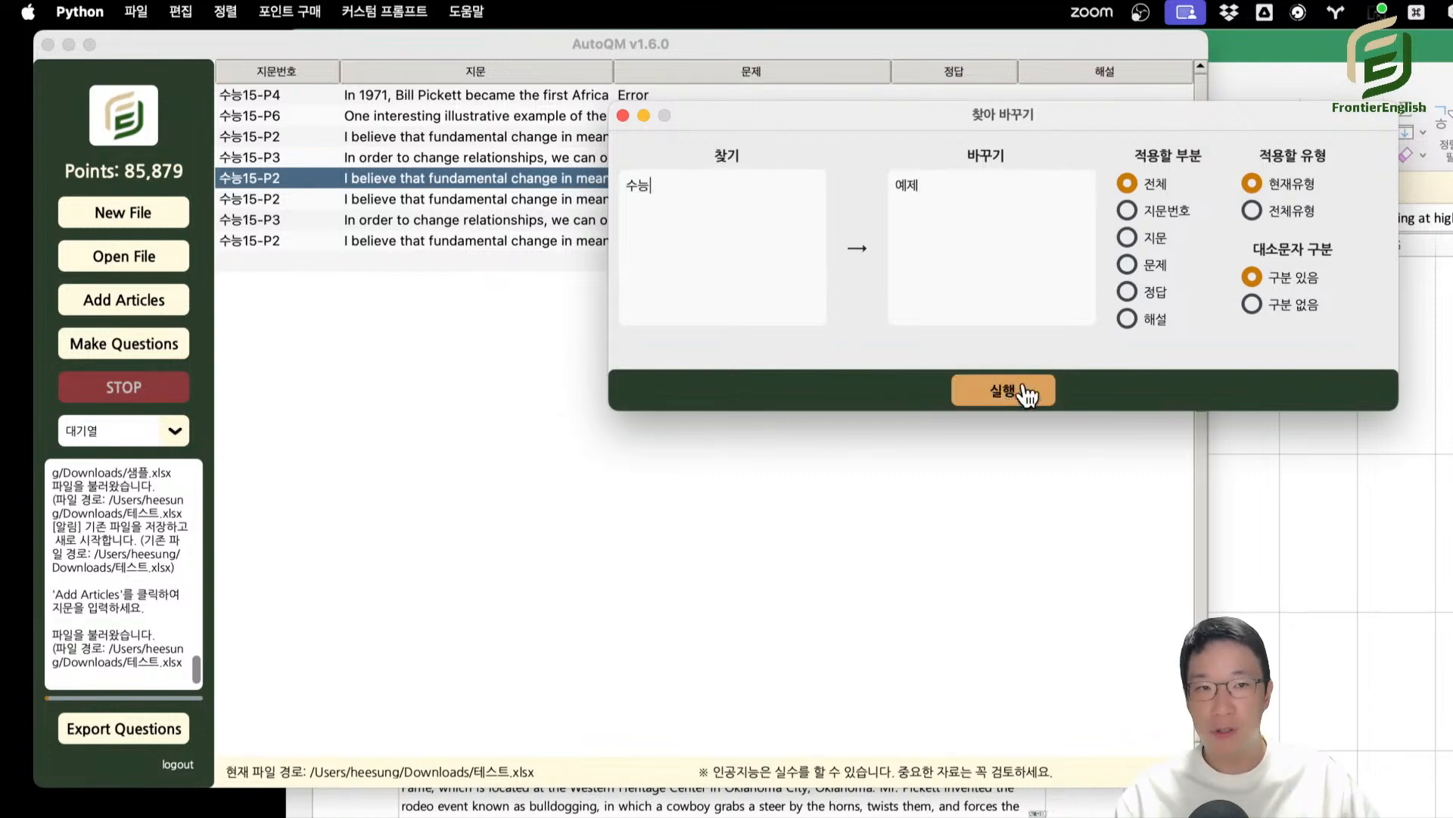
Apply the replacement to all question types (전체유형) and return to the question table.
left_click(1315, 216)
left_click(998, 392)
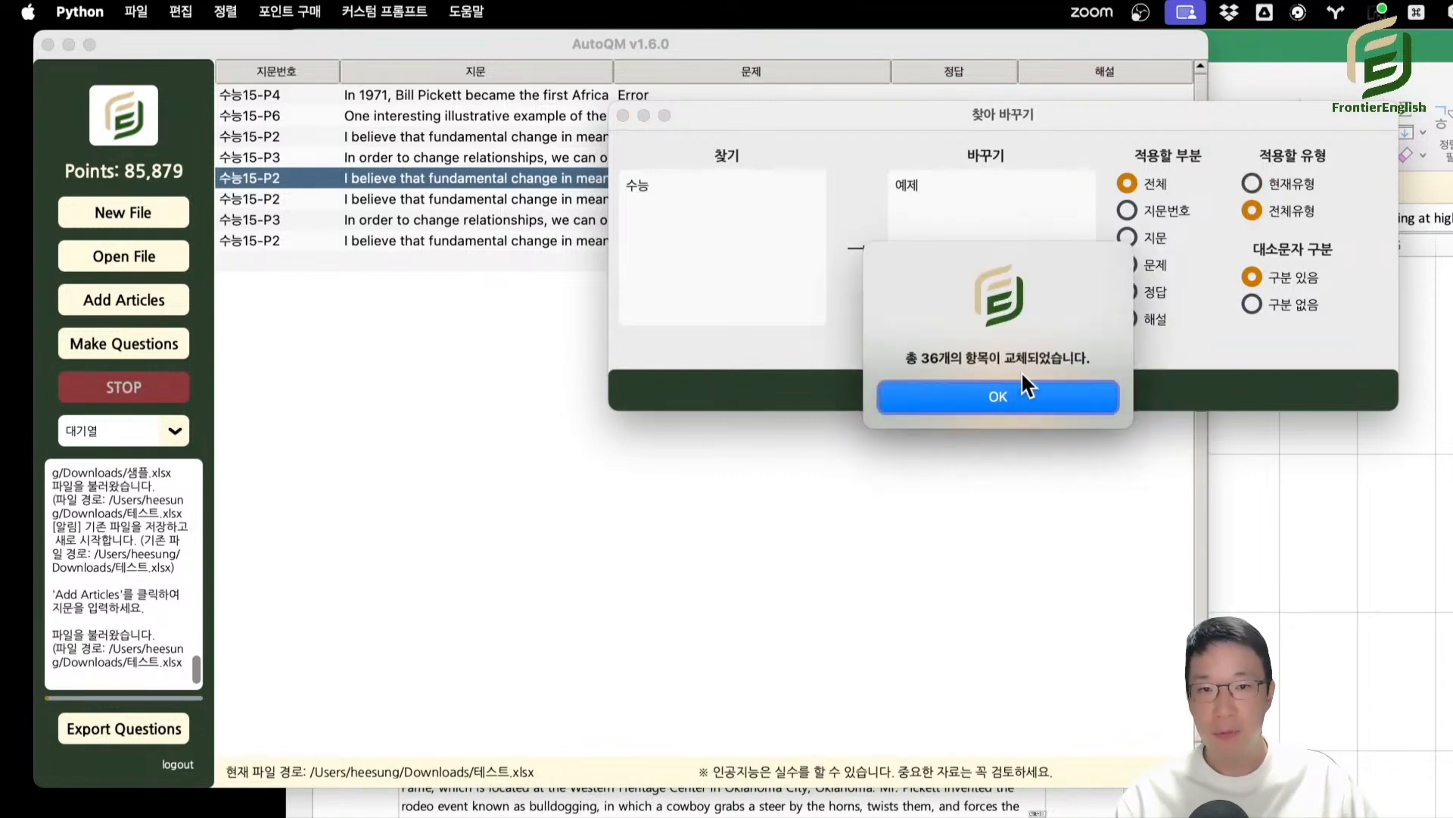
left_click(947, 388)
left_click(421, 172)
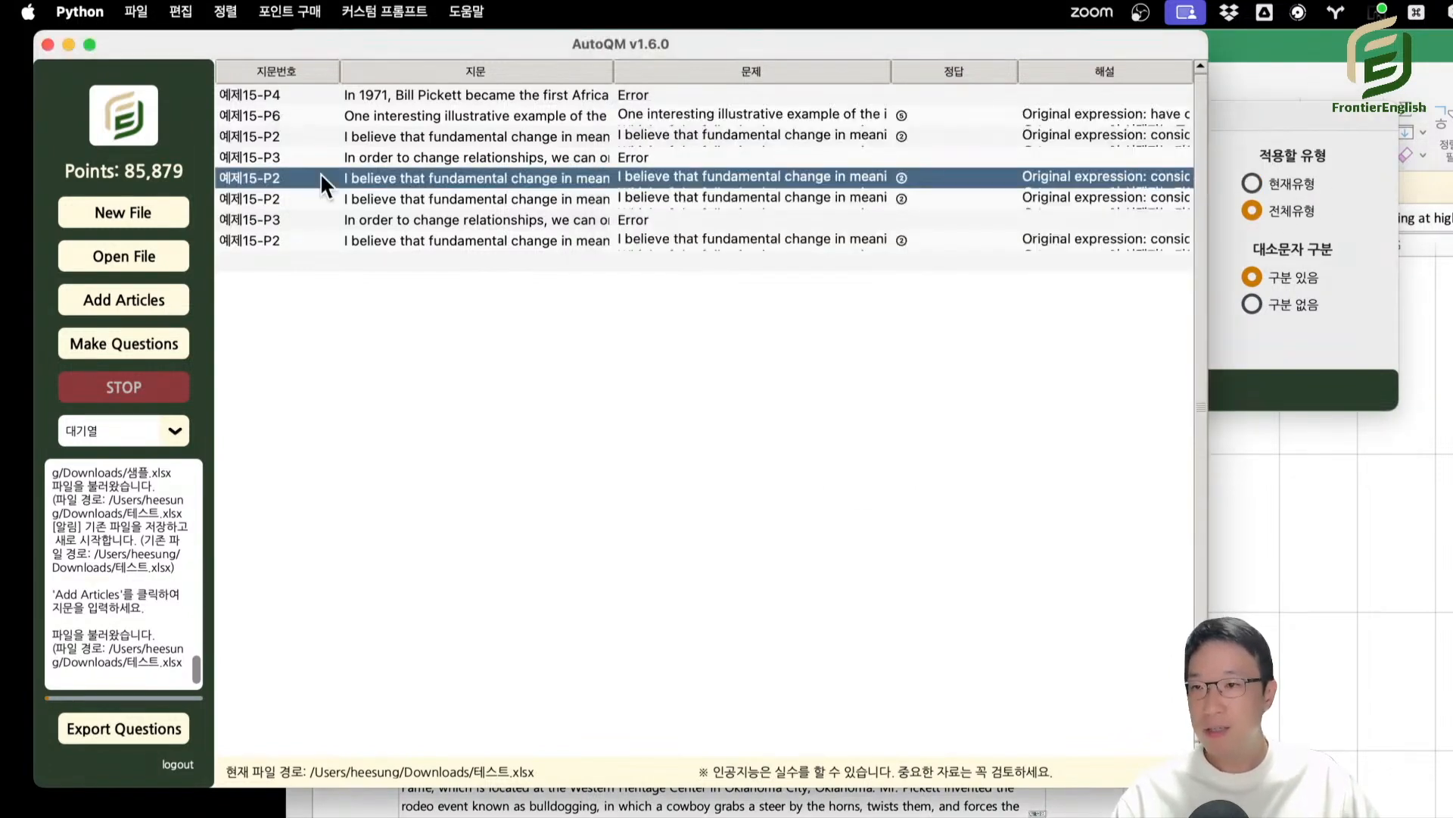
left_click(1309, 345)
left_click_drag(689, 110, 342, 297)
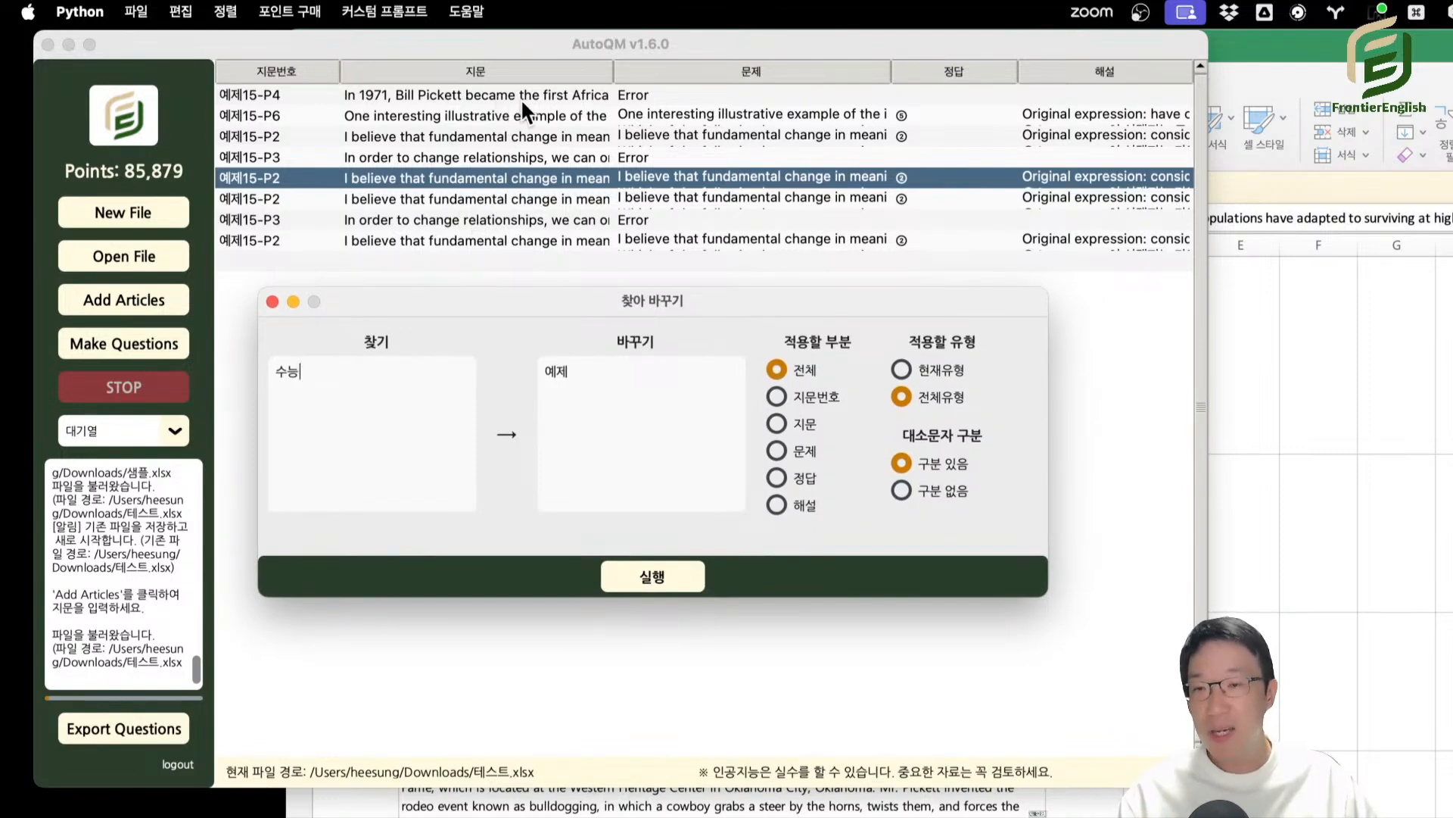
left_click(1302, 701)
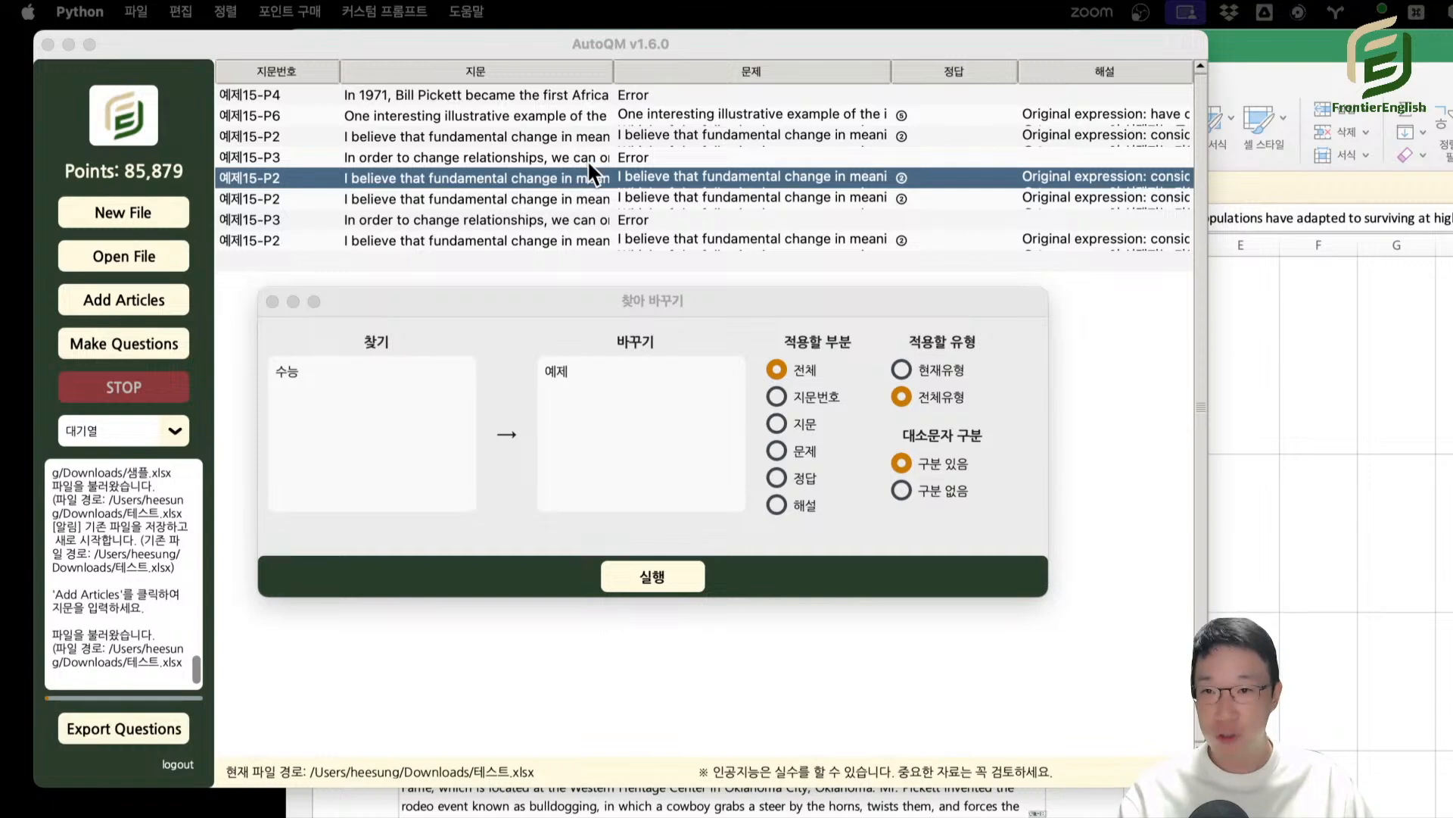
left_click_drag(580, 297, 553, 267)
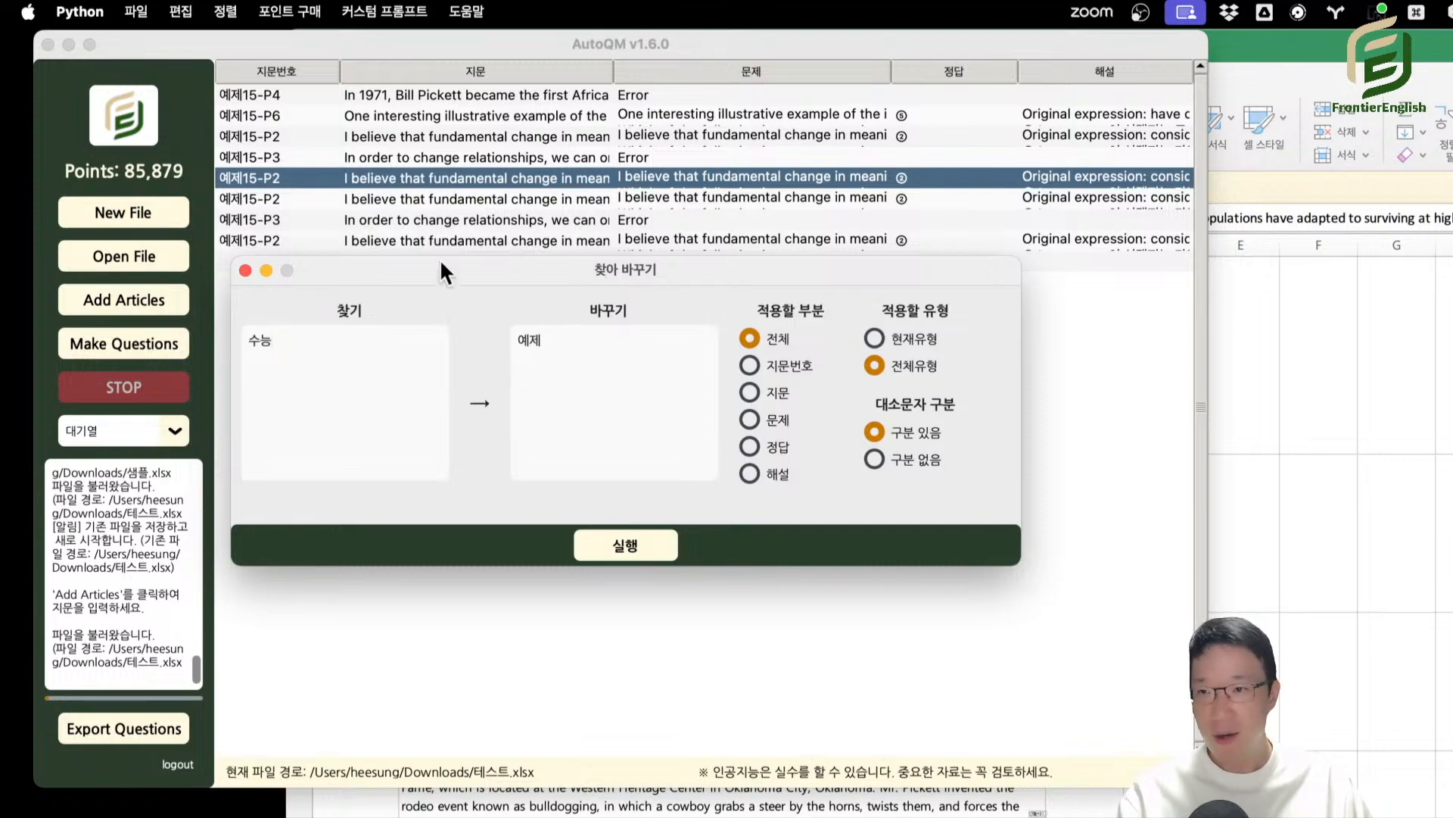
left_click(446, 215)
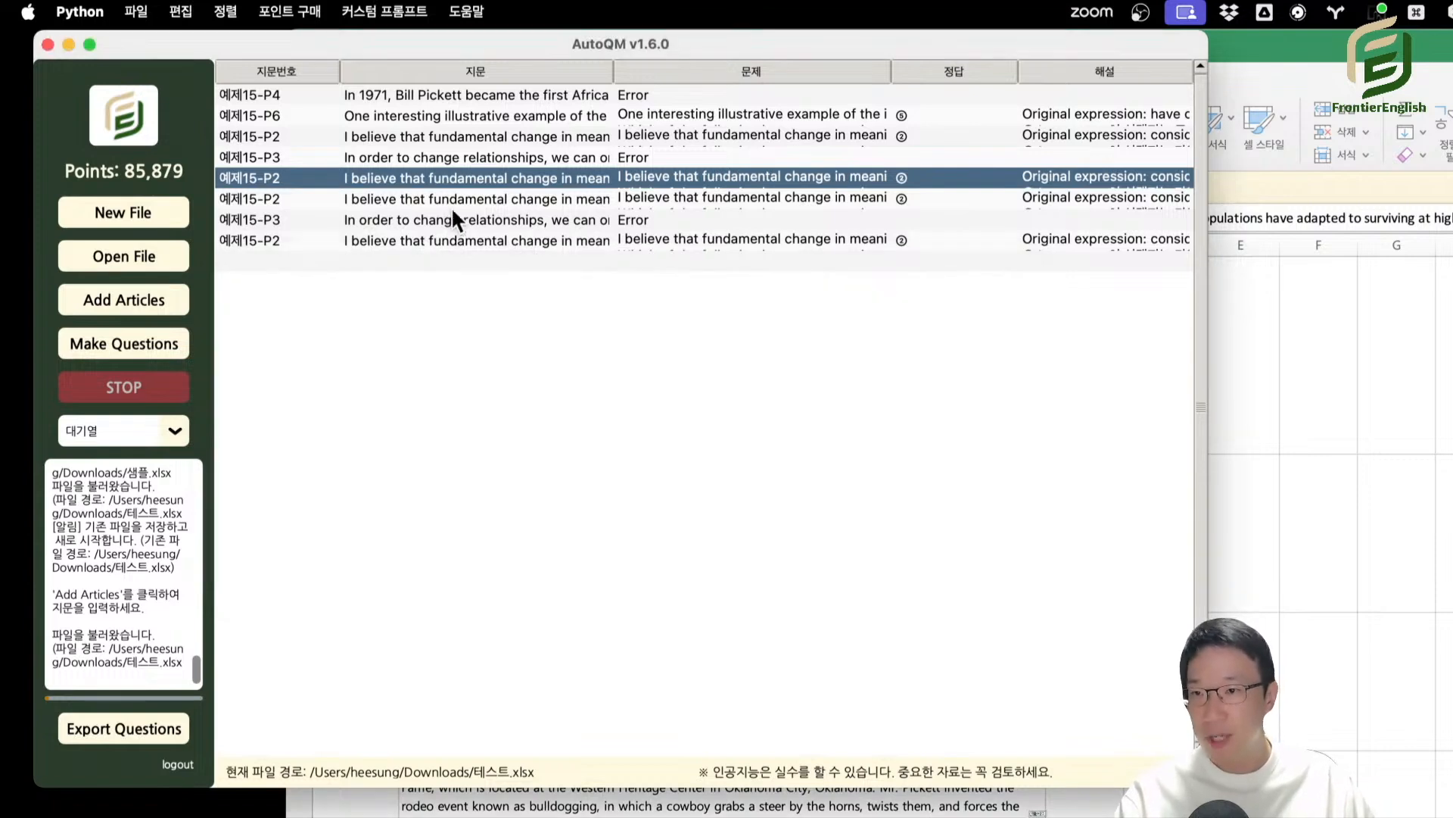
Open the first 예제15-P3 passage, highlight "relationships, however" in its text, and close the cell editor.
double_click(520, 157)
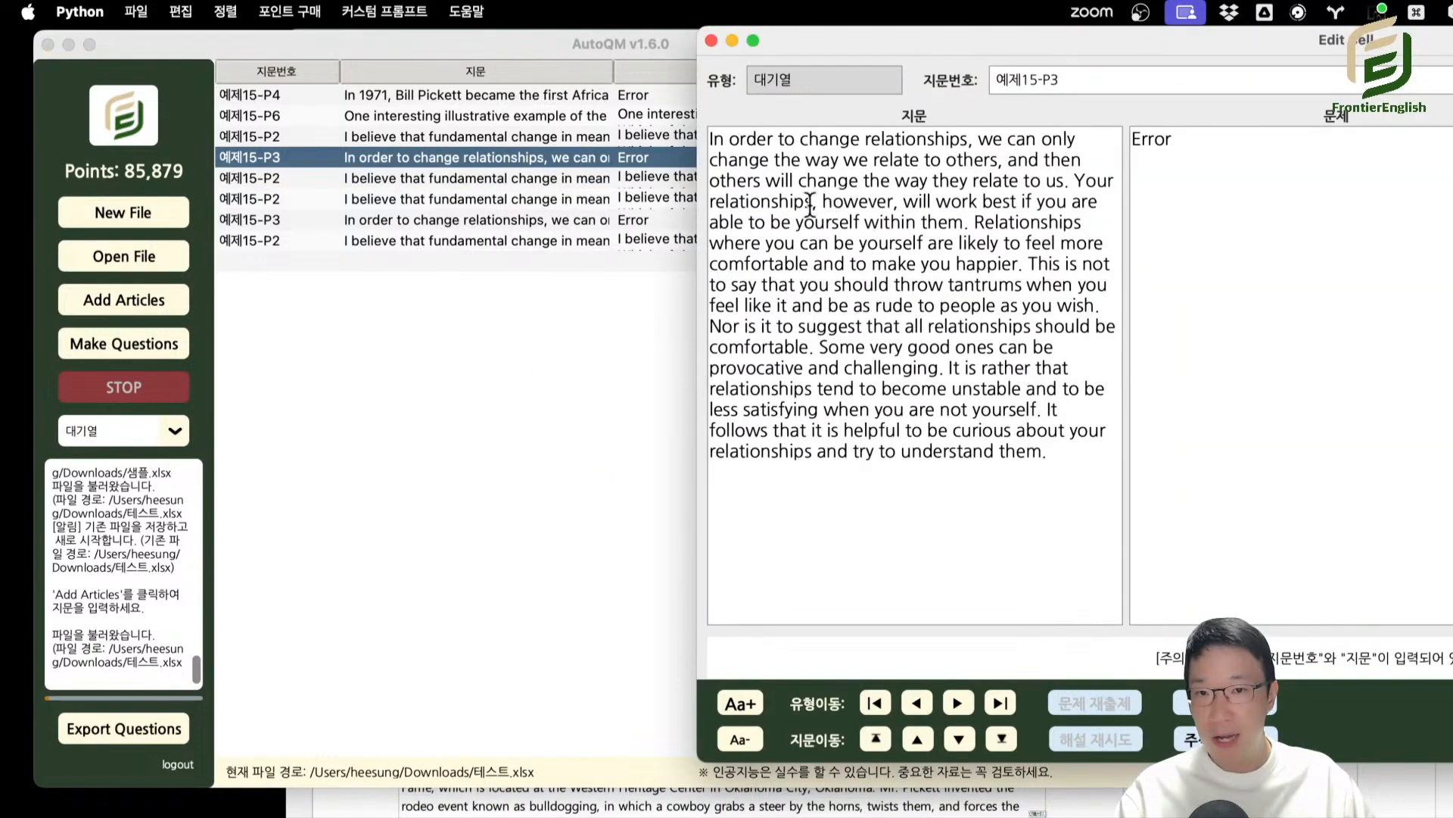
left_click_drag(891, 200, 731, 201)
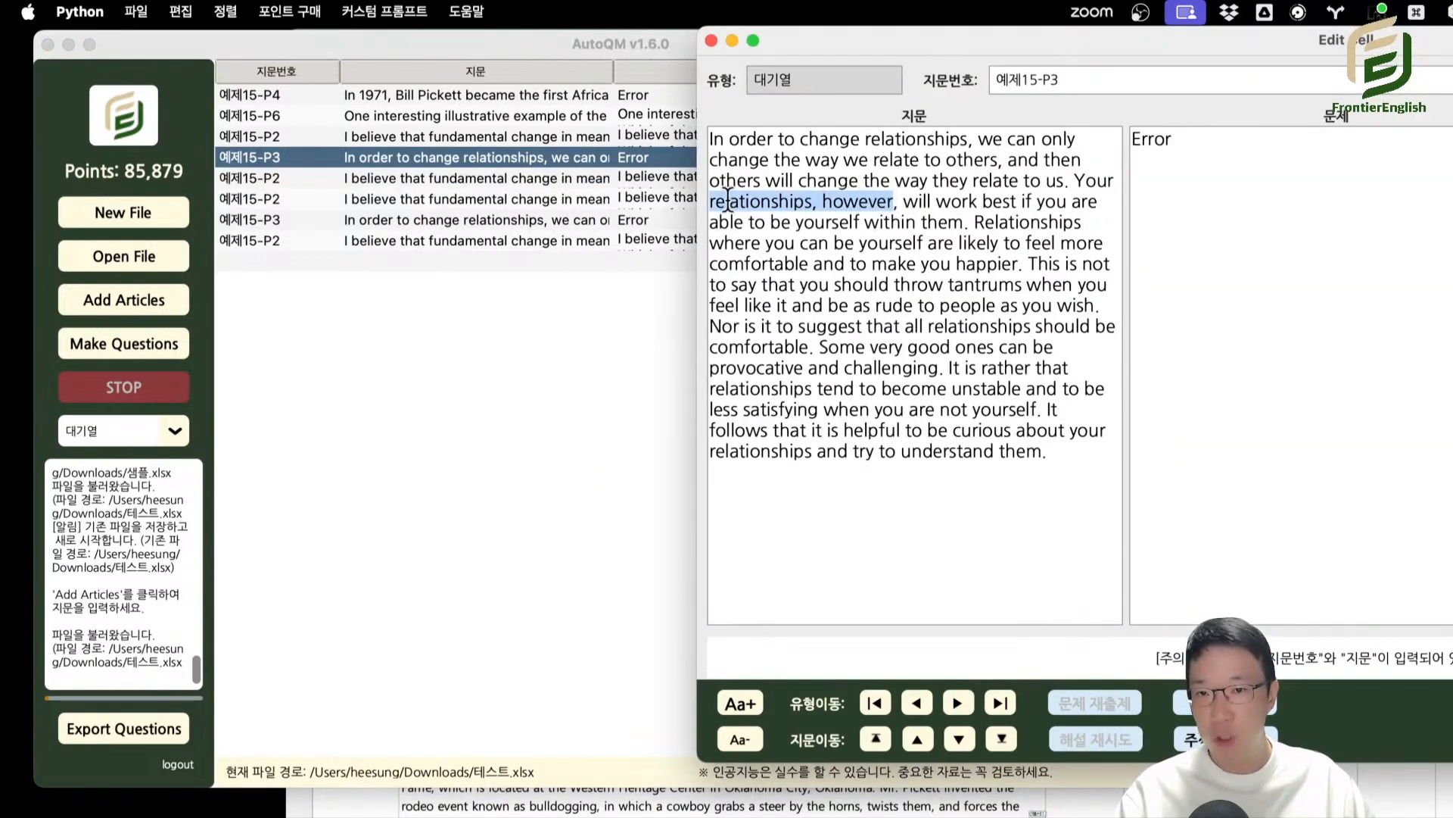
key("Escape")
Try to replace "relationship, we" with "relationship, asdfasdf we" using find and replace.
left_click(182, 11)
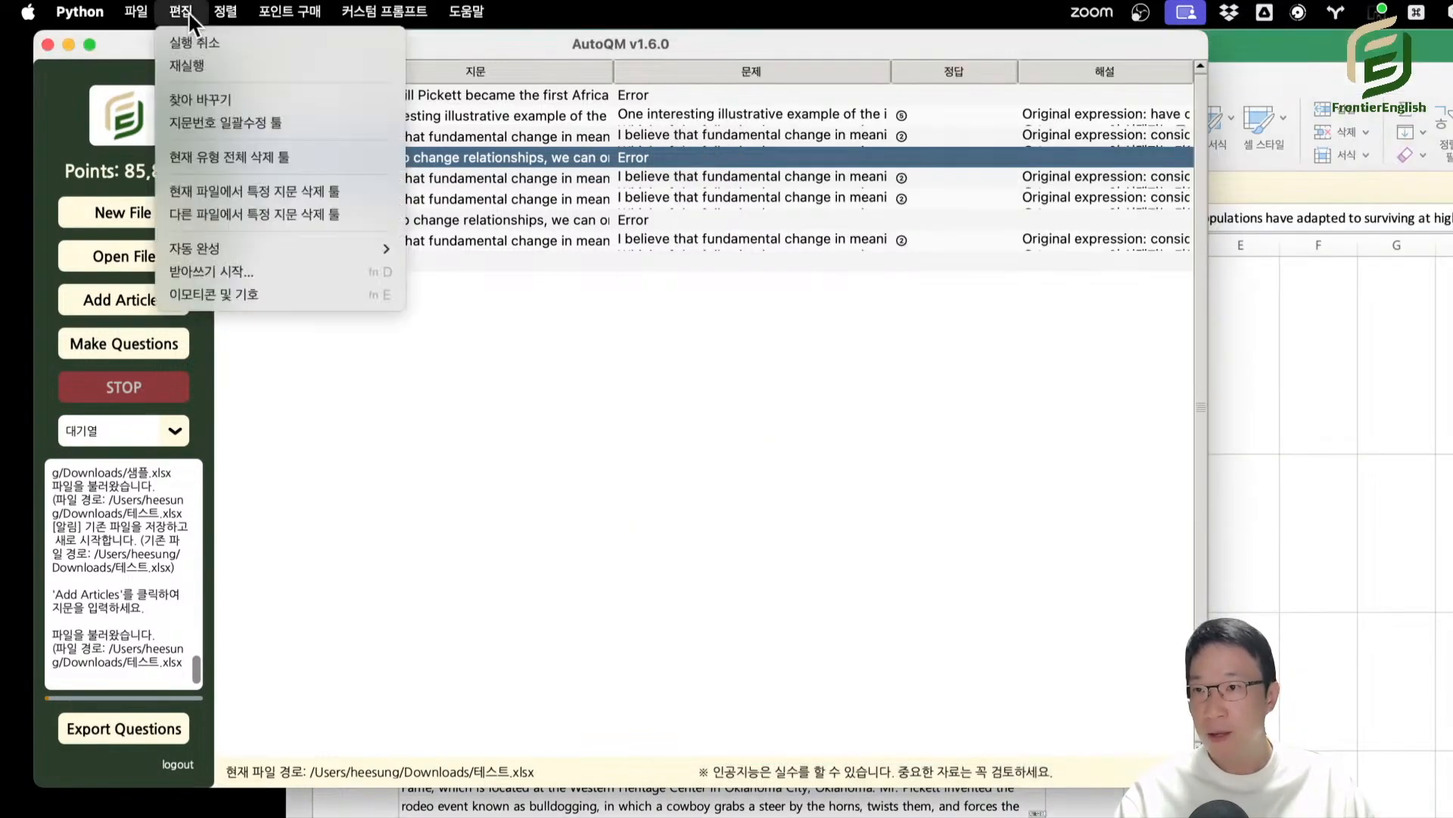
left_click(259, 120)
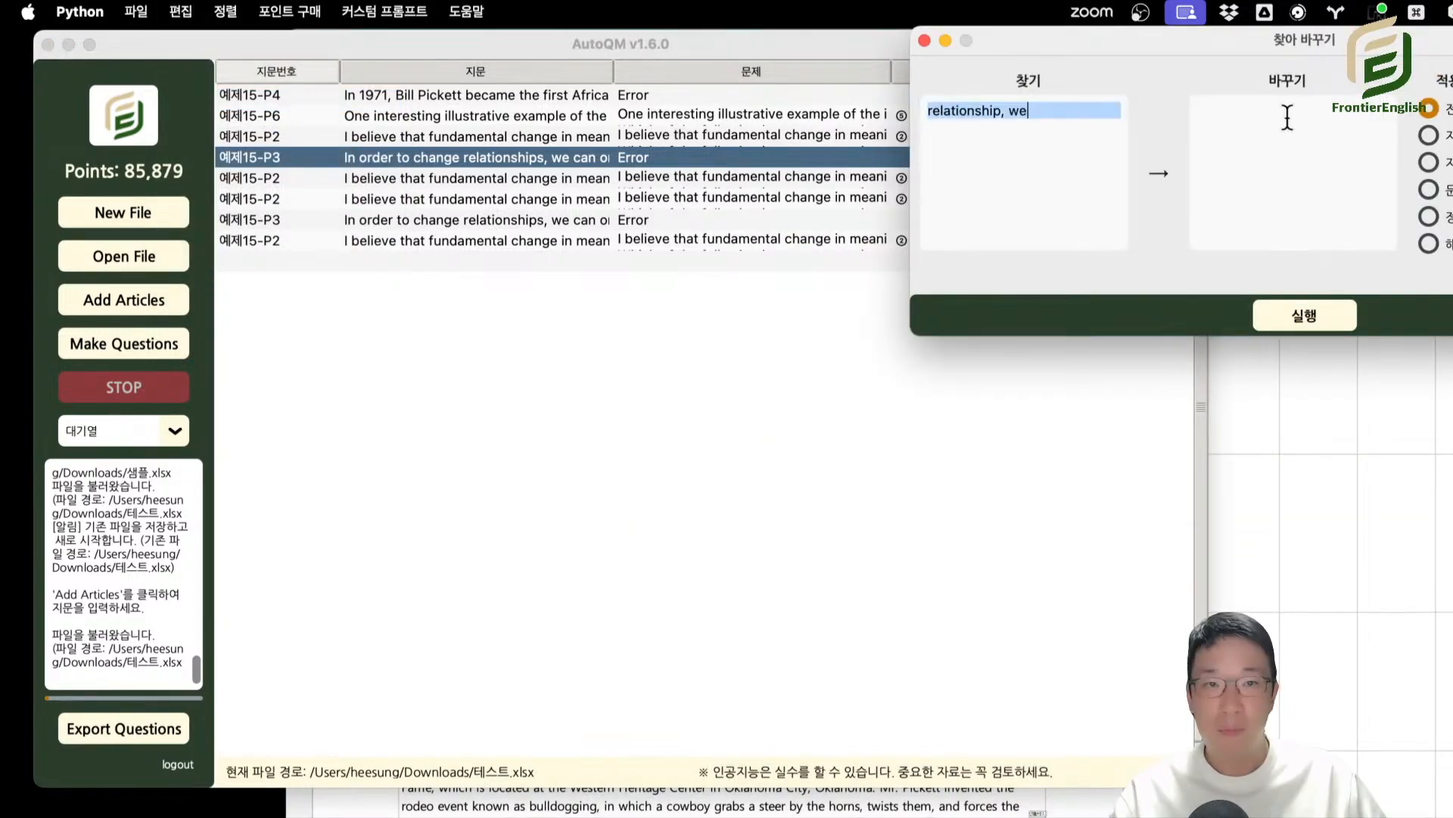
left_click(1304, 117)
type("relationship, we")
key("Left")
key("Left")
key("Left")
type("asdfasdf")
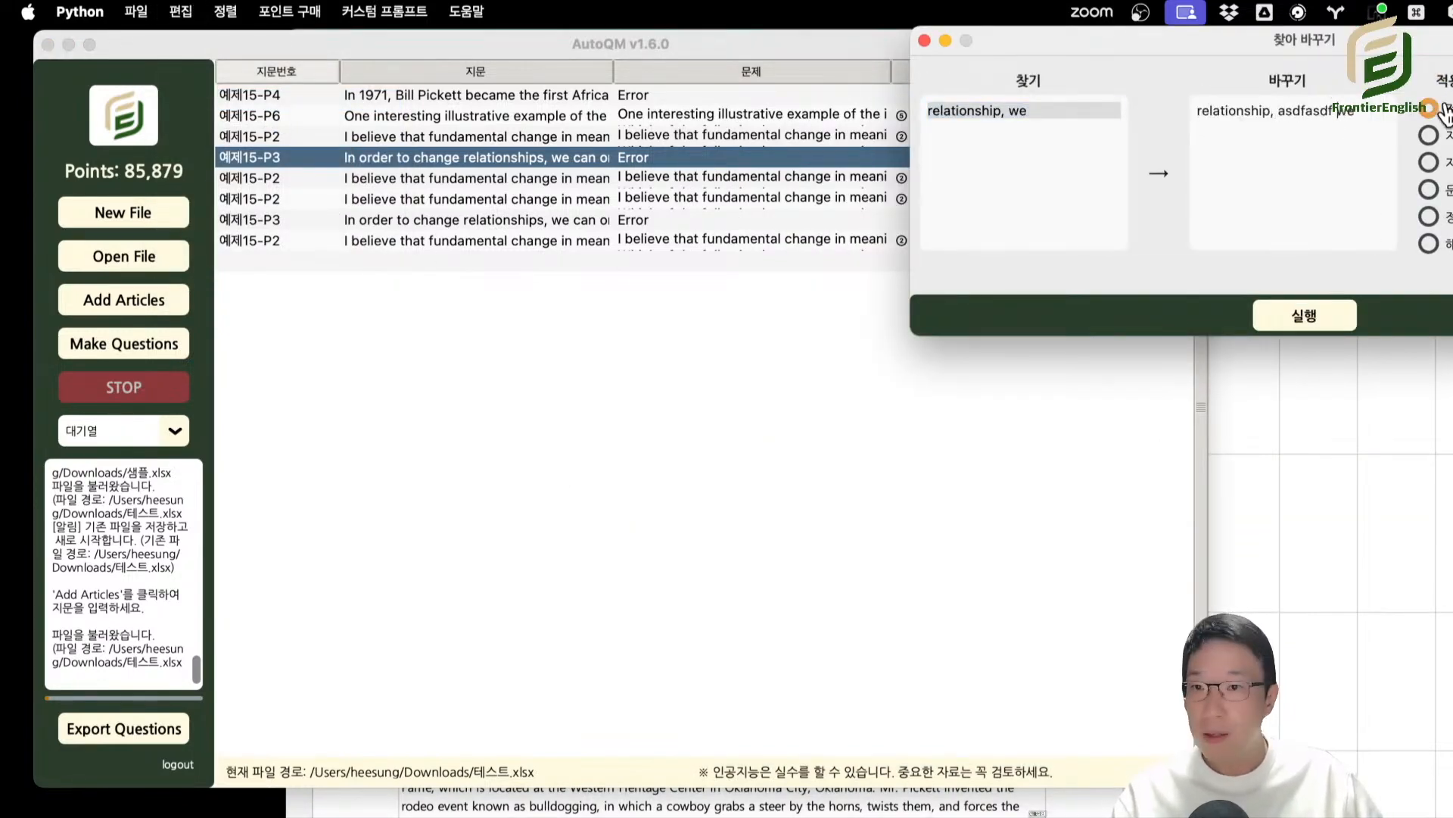
left_click(1304, 315)
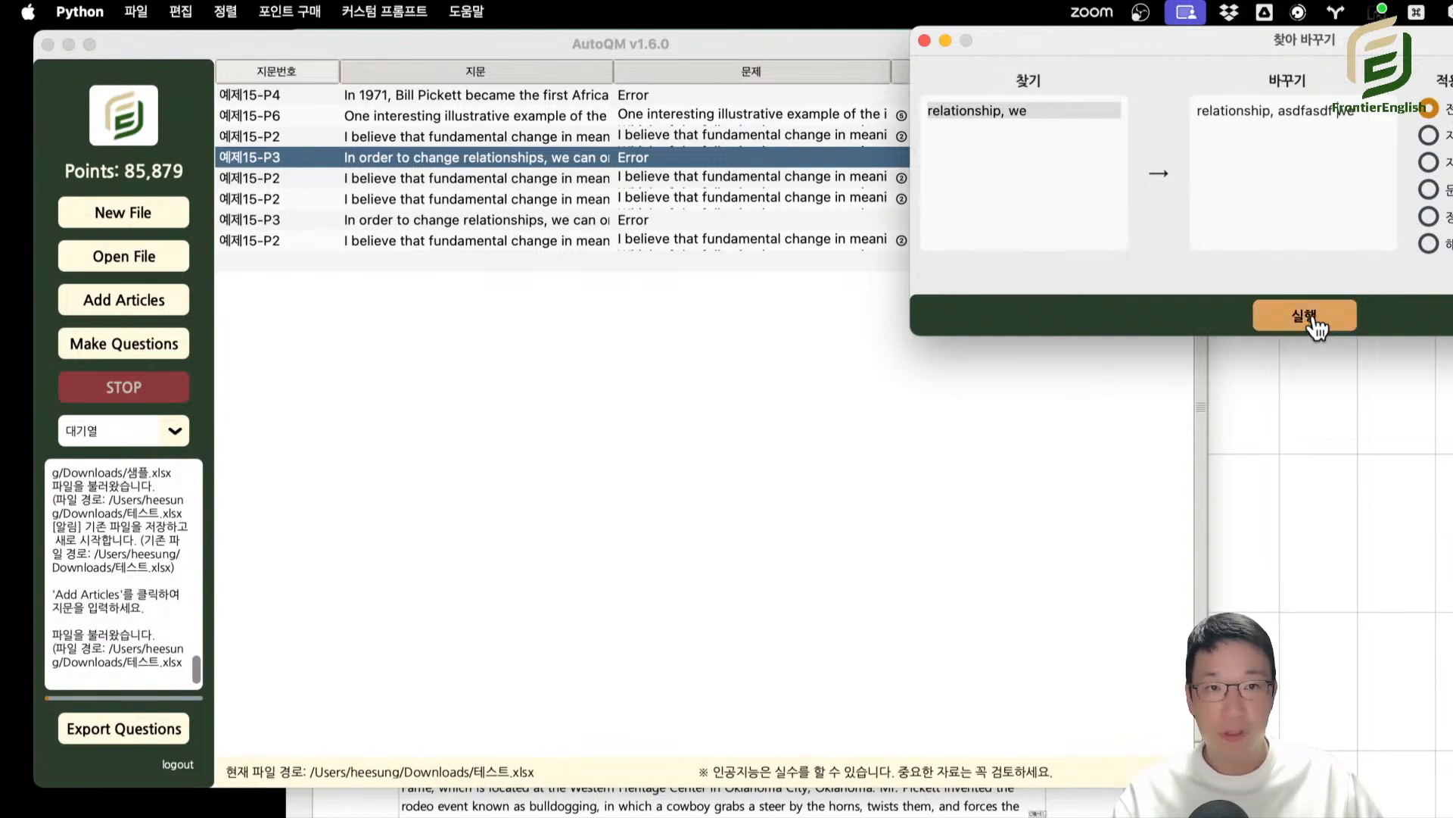
left_click(1035, 401)
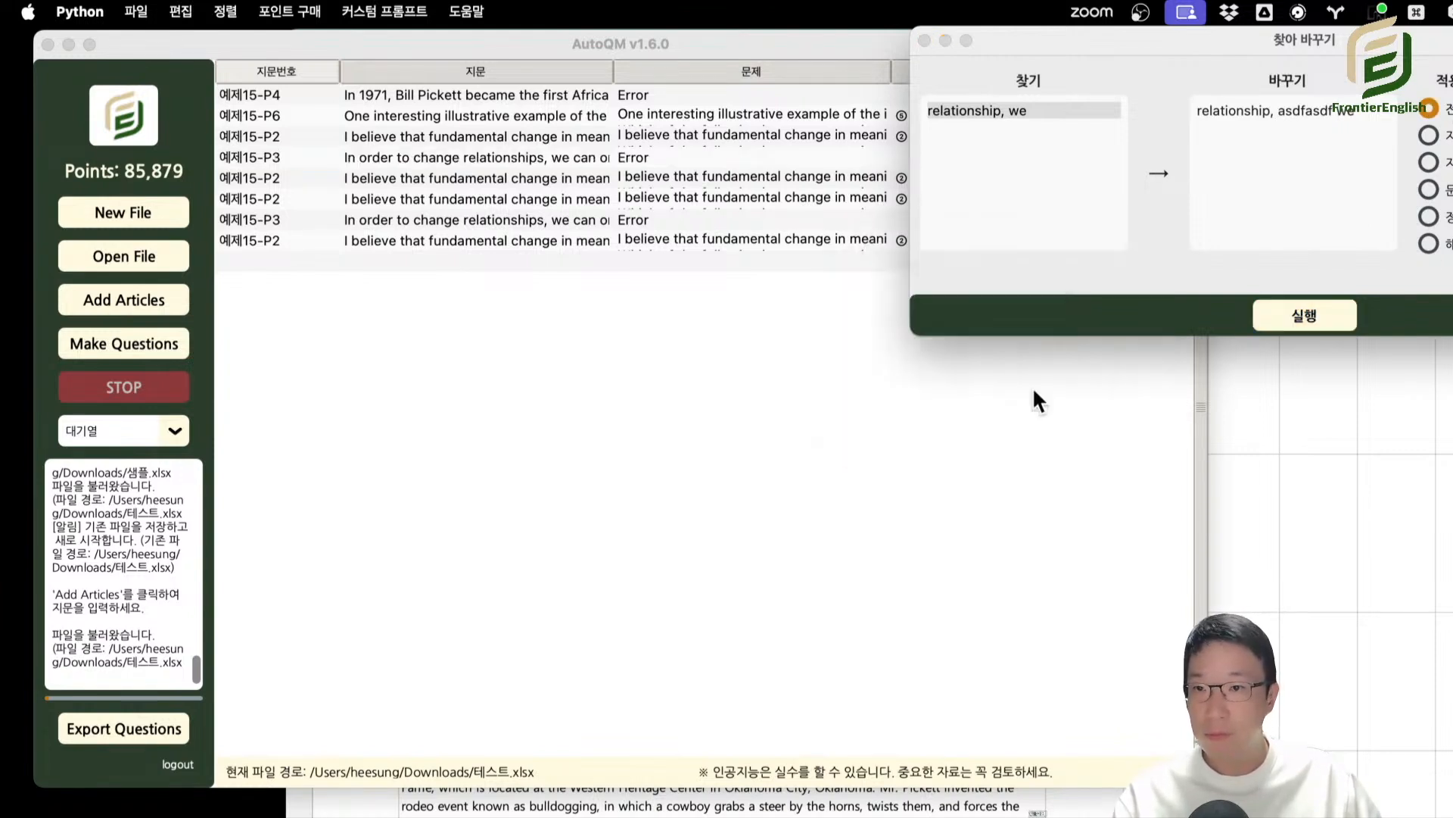
Correct the search text to "relationships, we", run the replacement again, and select the first 예제15-P3 row.
left_click(997, 109)
left_click(1001, 108)
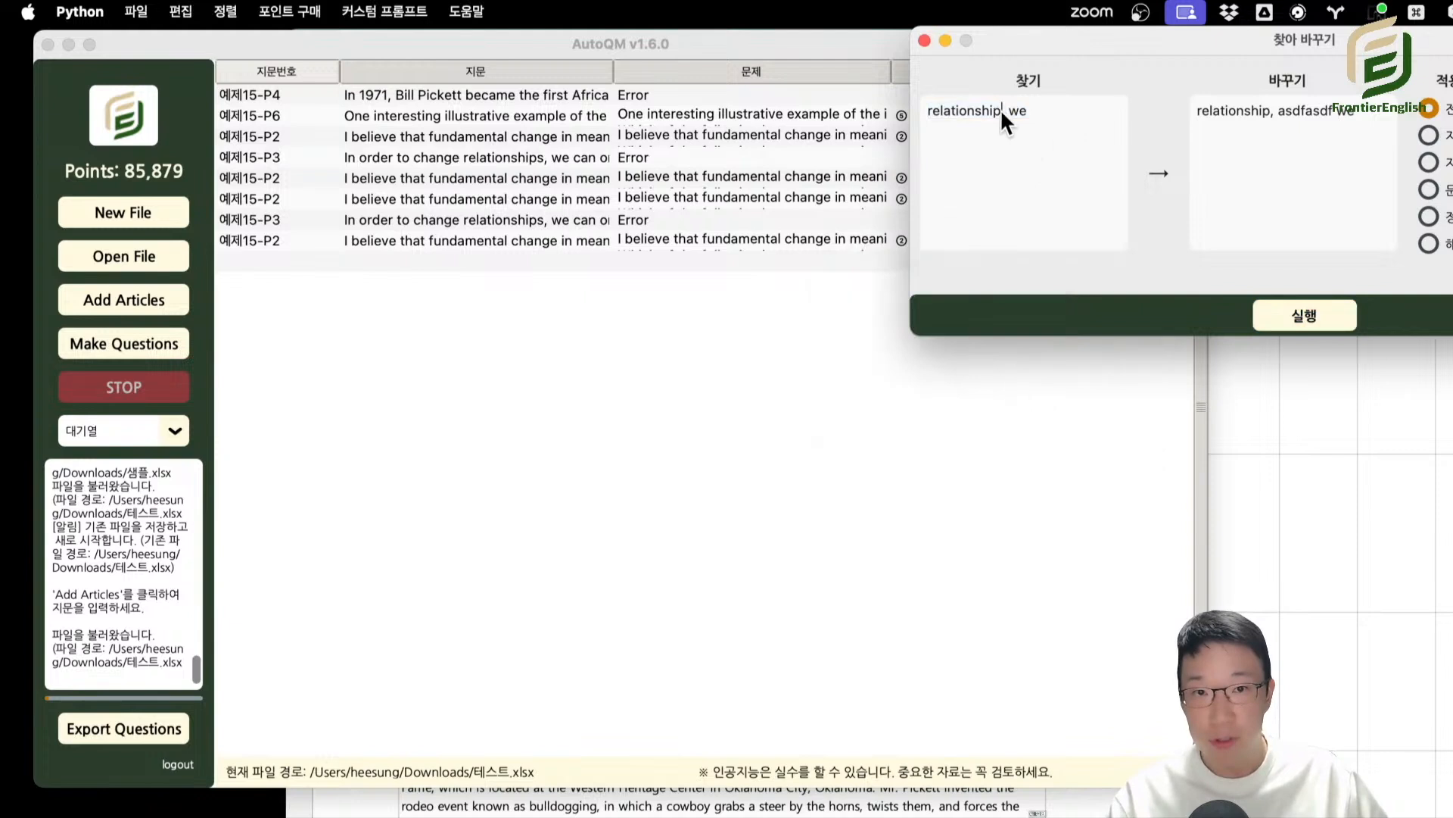
type("s")
left_click(1319, 306)
left_click(1012, 395)
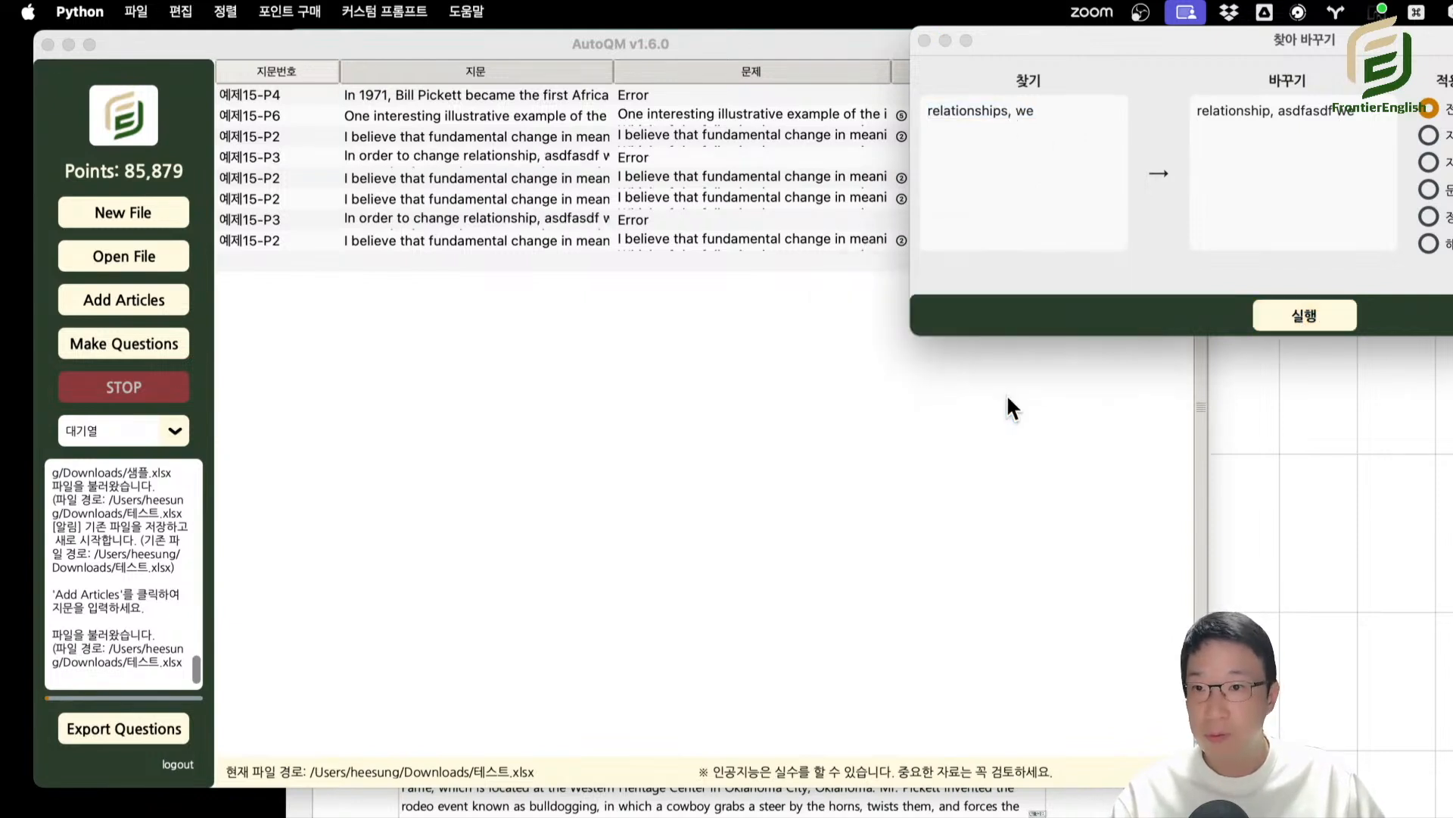
left_click(941, 41)
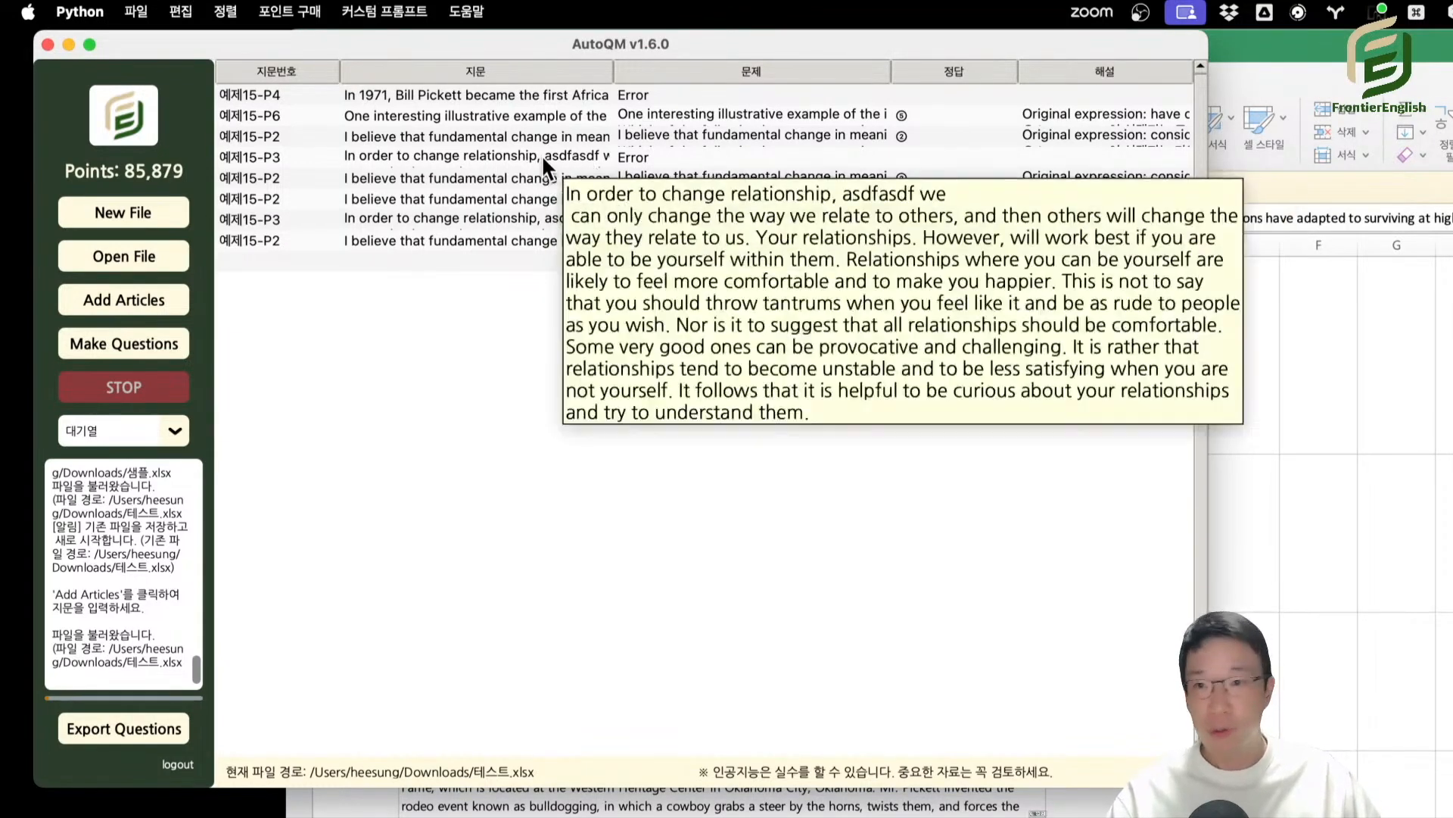
left_click(542, 156)
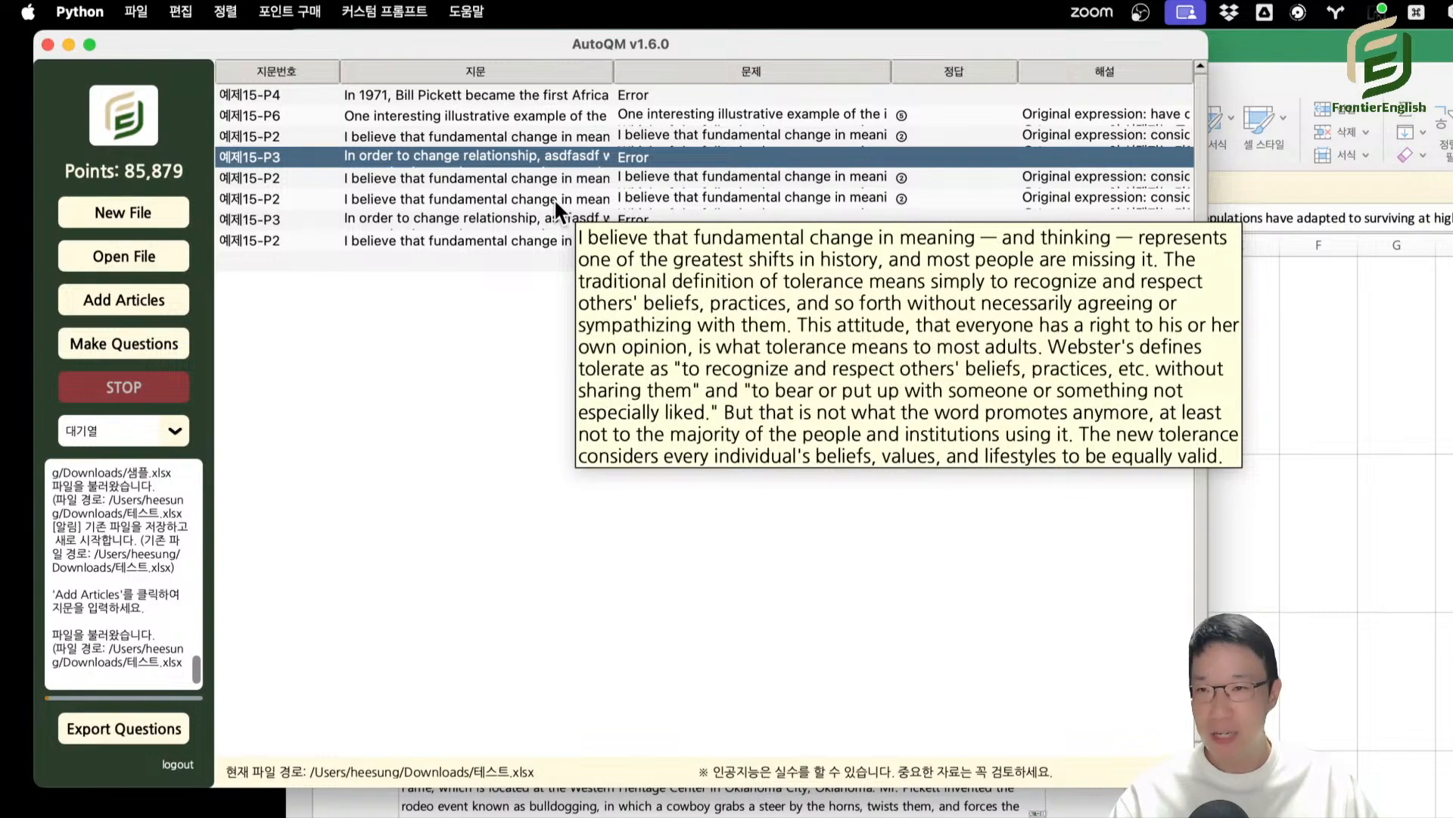
Reopen find and replace and limit its scope to passage text (지문) across all question types (전체유형).
left_click(180, 12)
left_click(229, 97)
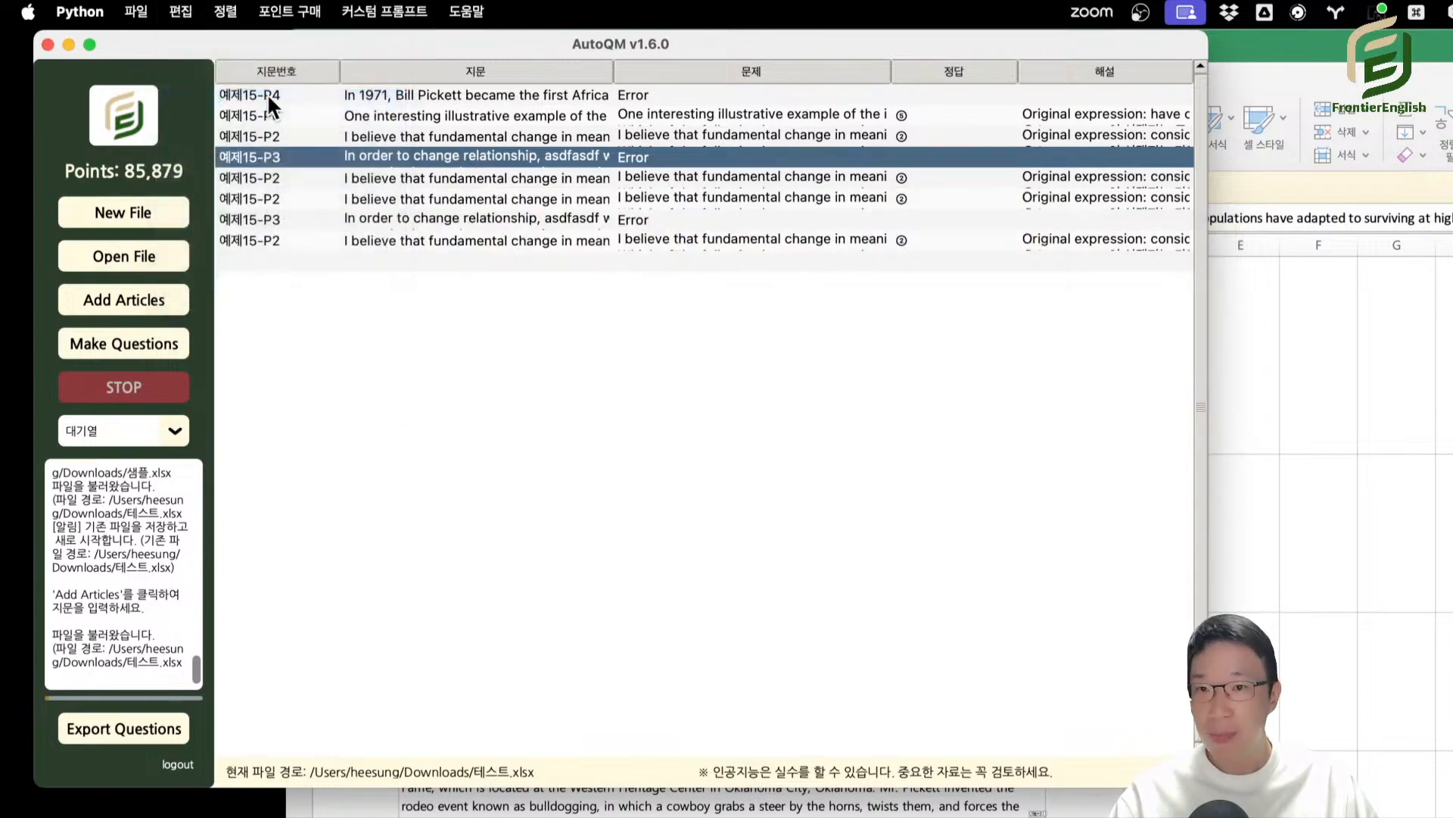
left_click_drag(1187, 61, 446, 297)
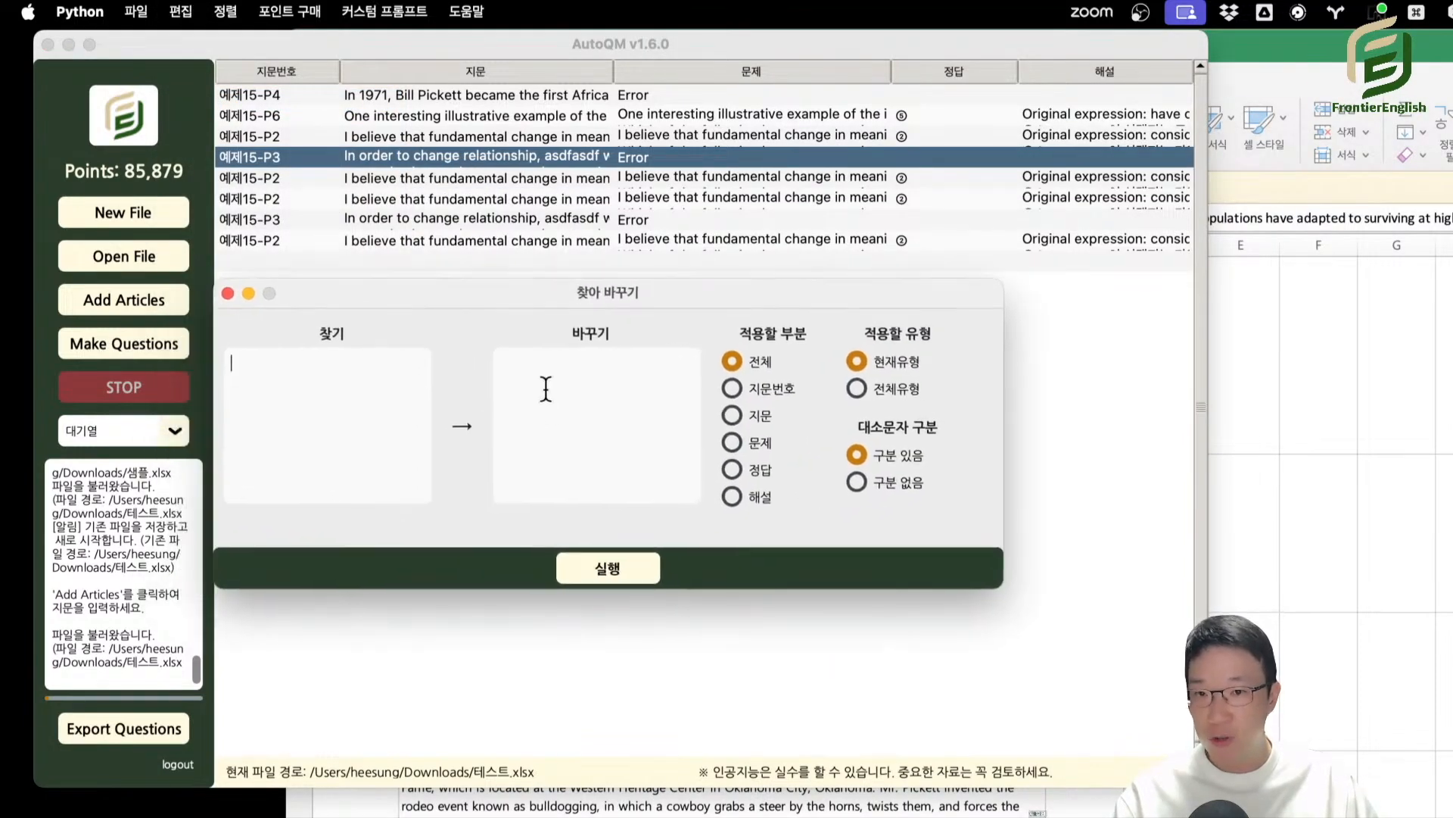
left_click(734, 388)
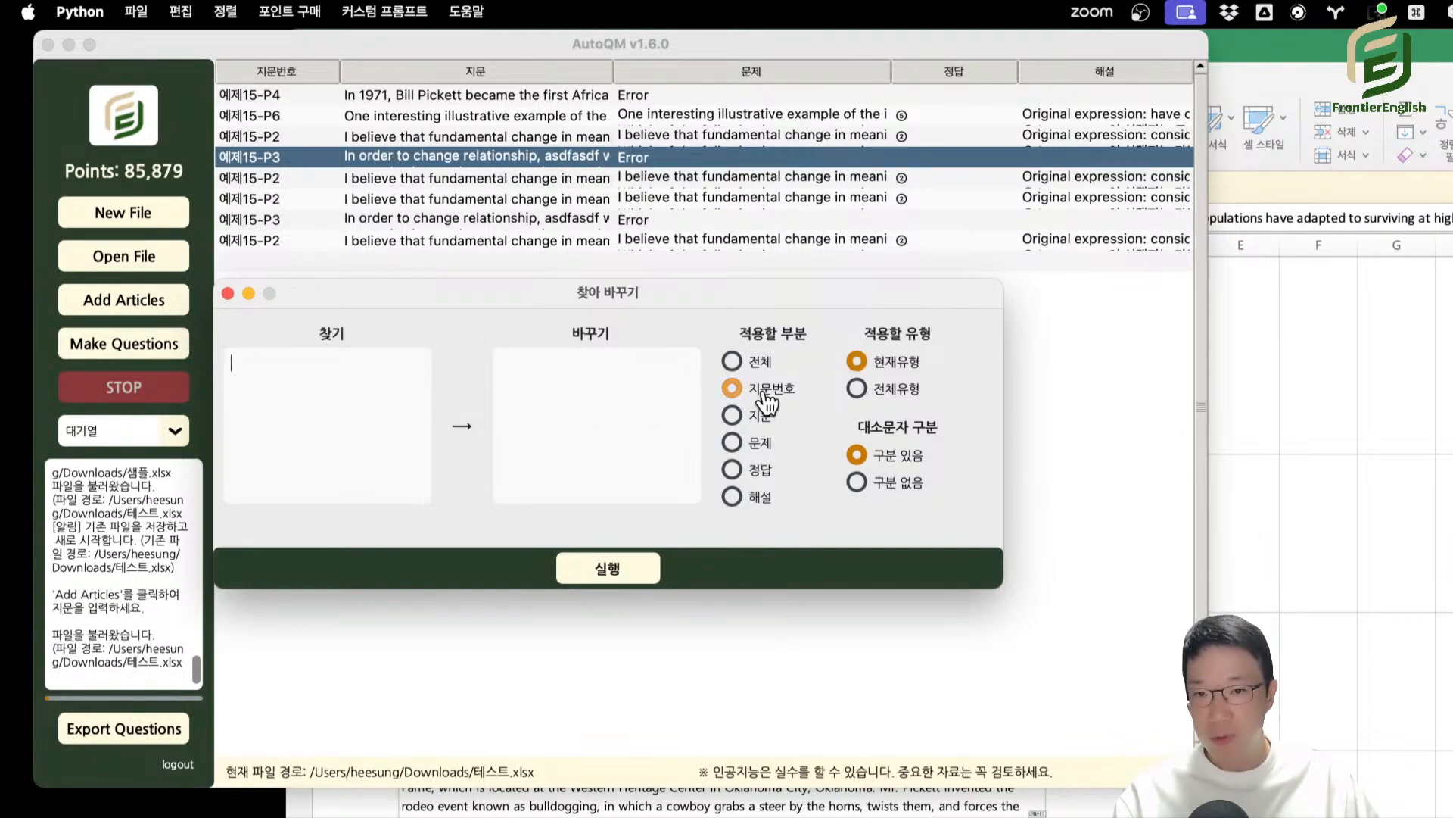
left_click(856, 389)
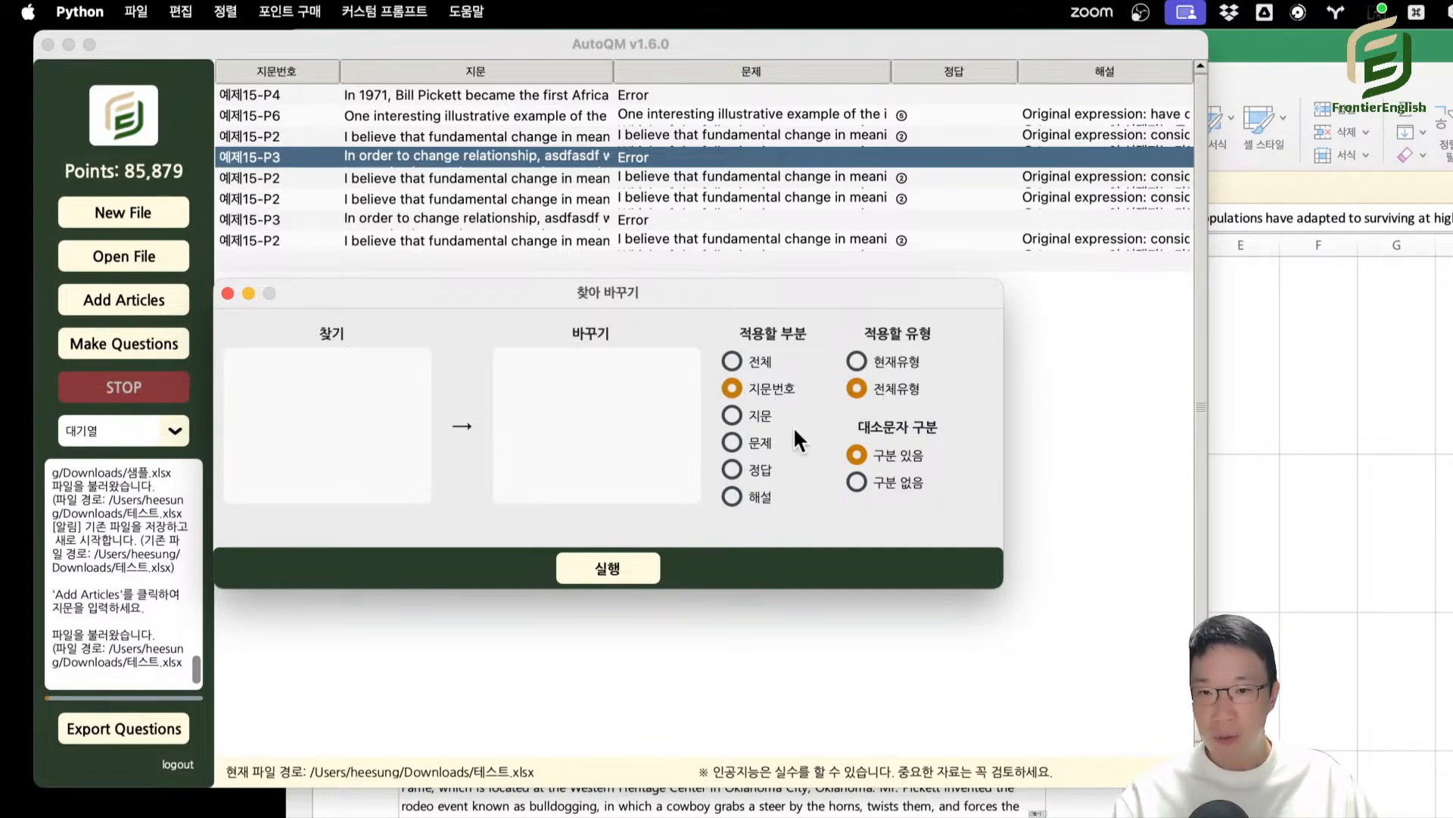
left_click(732, 414)
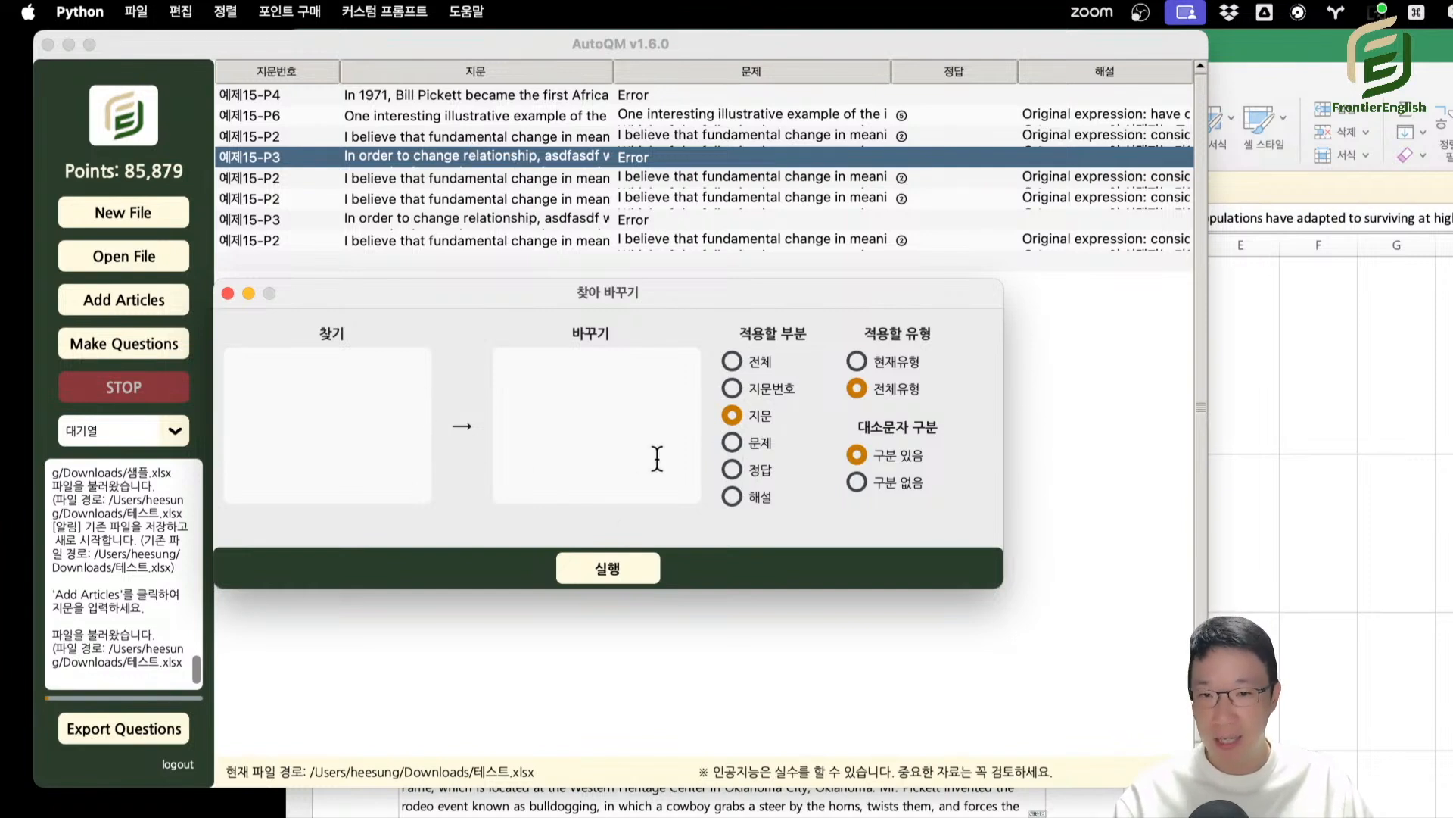
Enter "In order to" as the search text in the find and replace dialog.
left_click(891, 484)
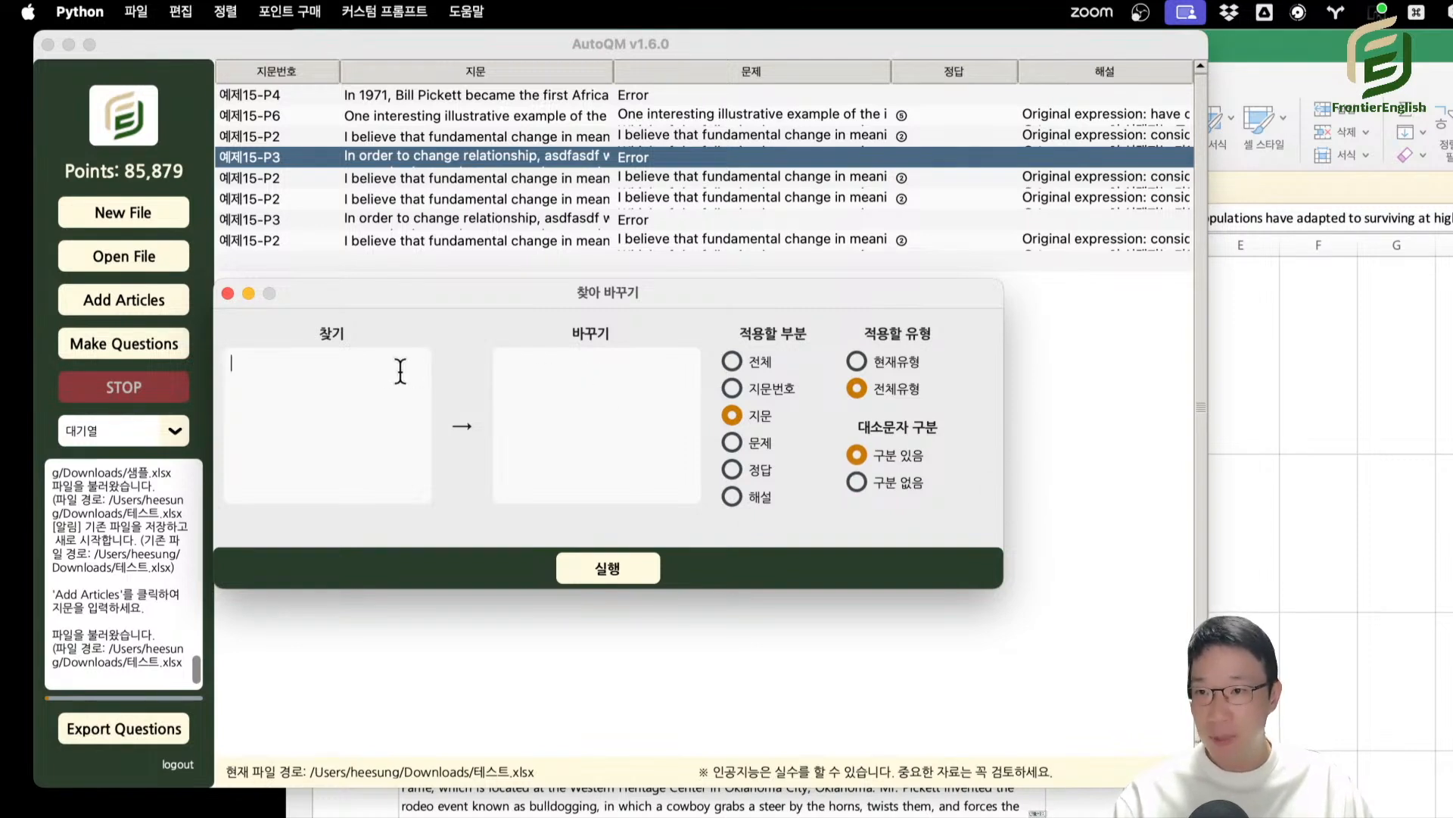
type("ㅑㅜ")
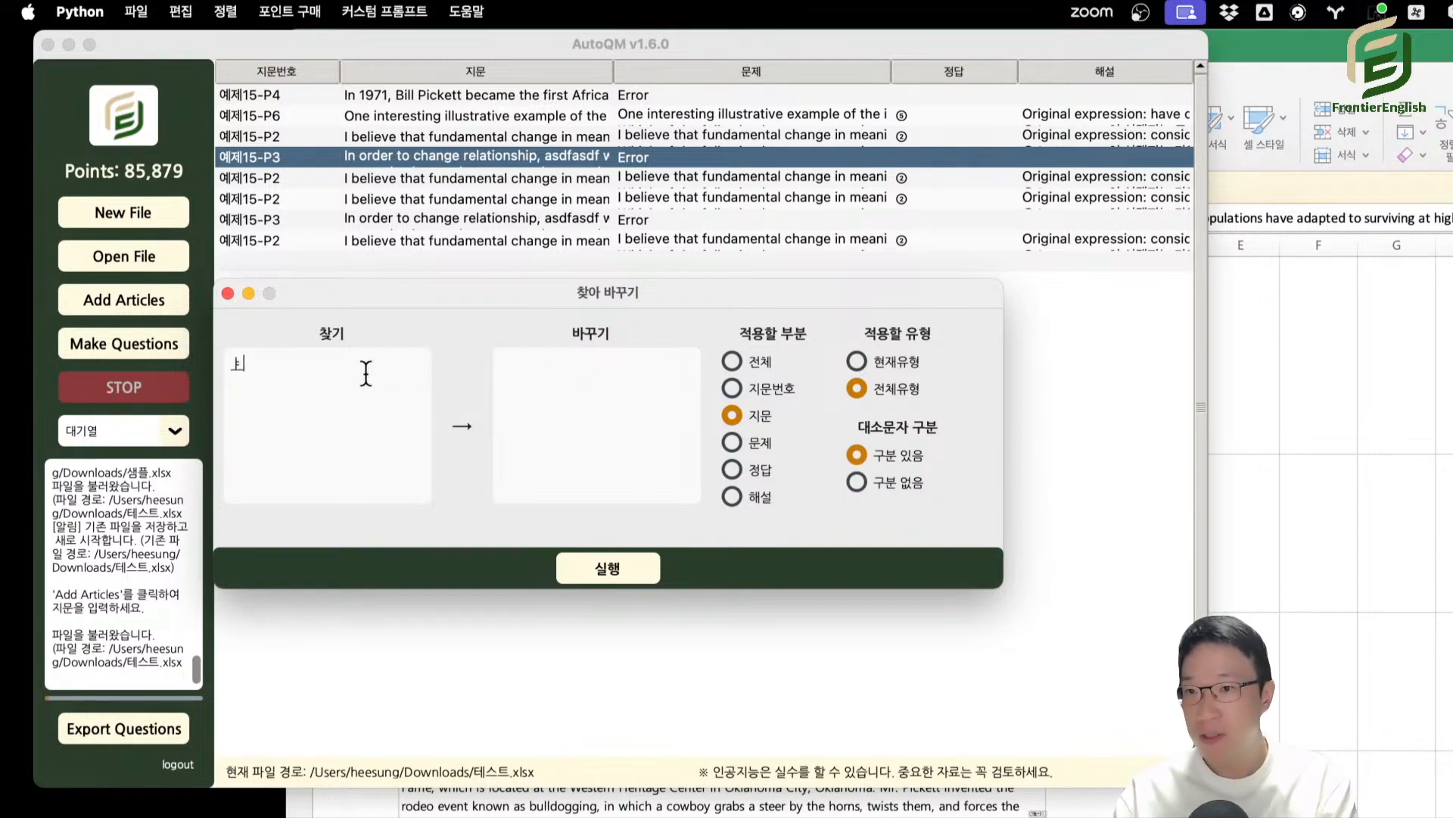
key("BackSpace")
key("BackSpace")
type("In order to")
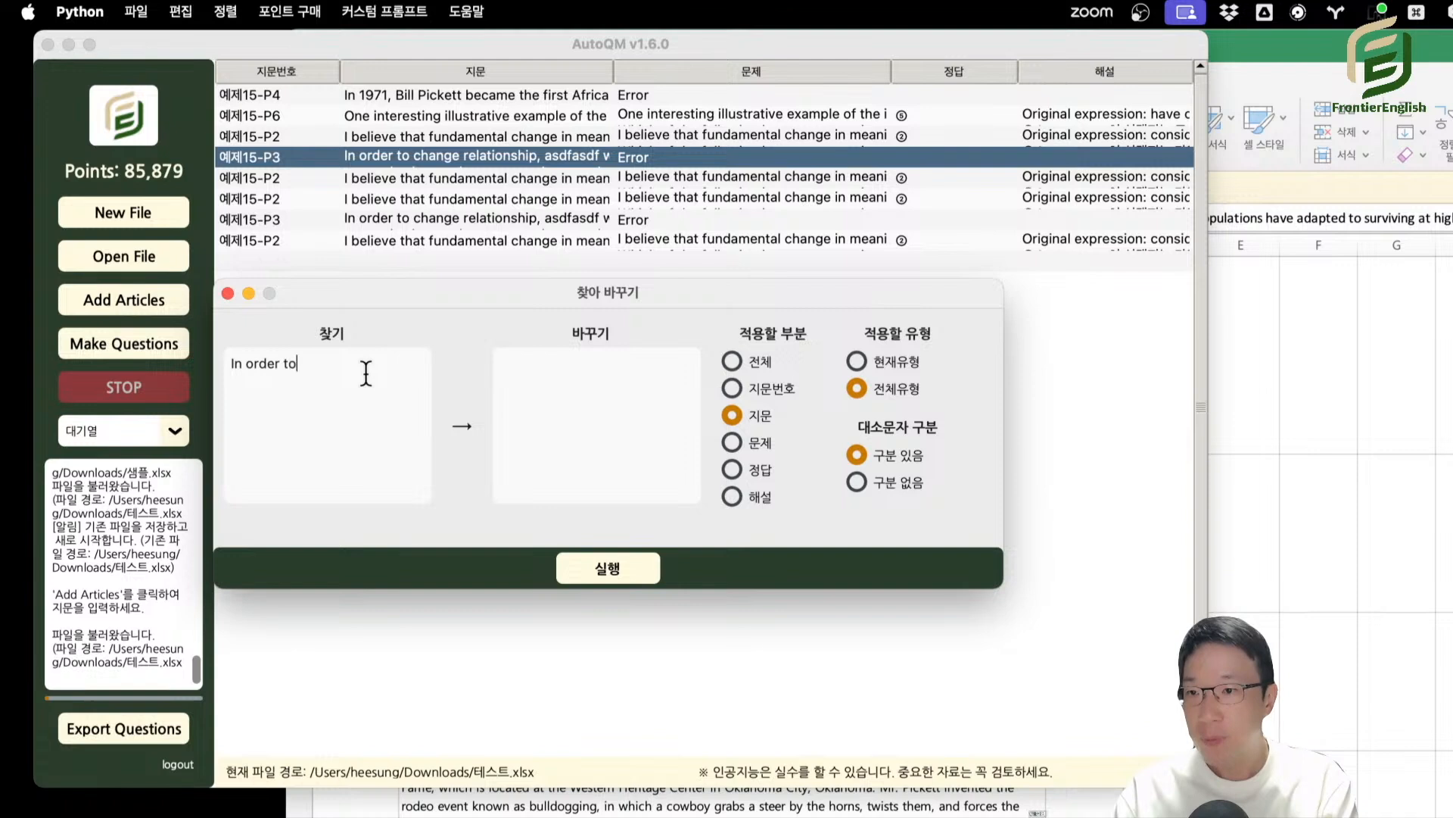
Set the replacement to "In order" and "to" split by a line break, limit the scope to the current type (현재유형), and run it.
key("super+a")
key("super+c")
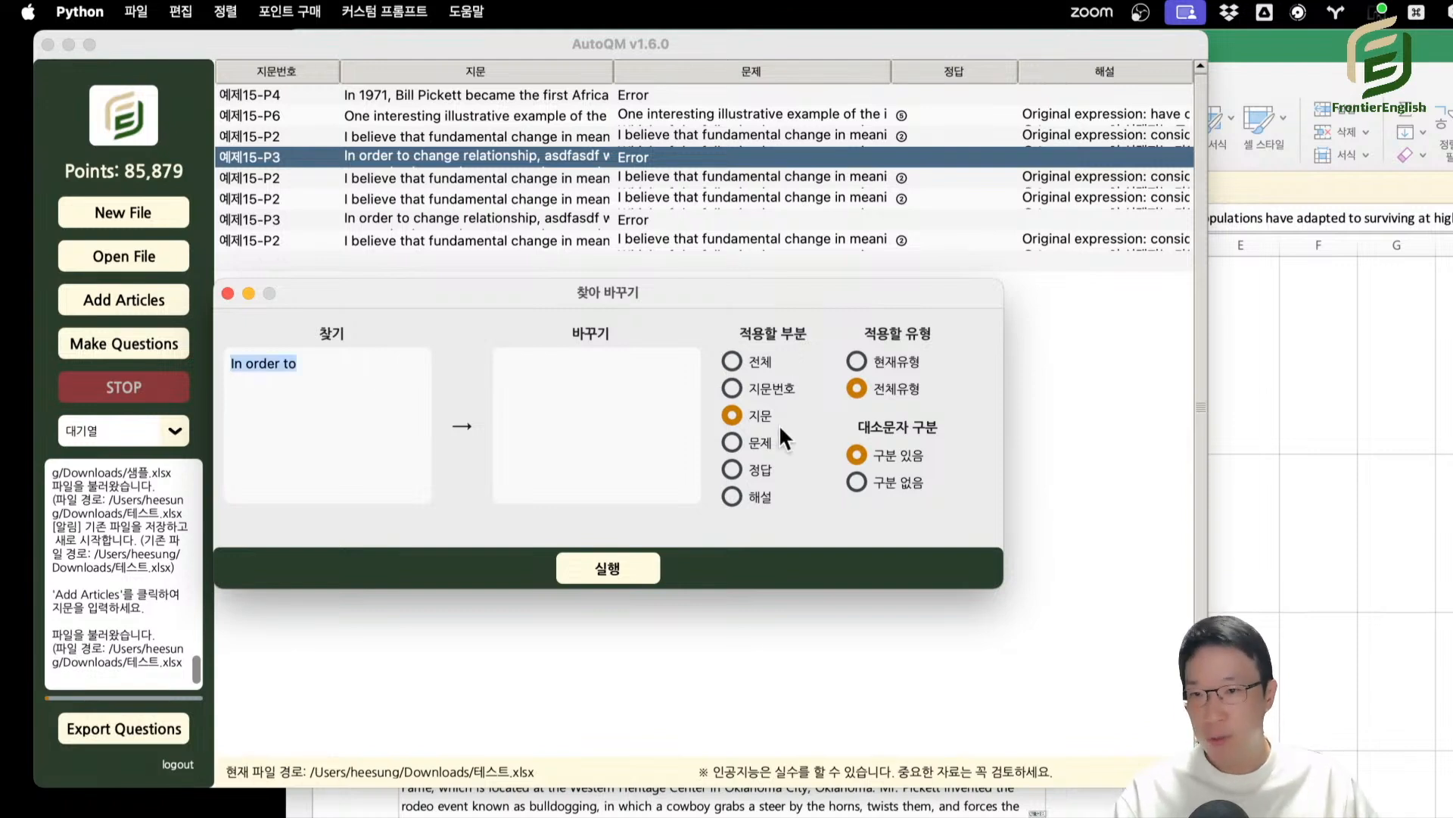
left_click(626, 368)
key("super+v")
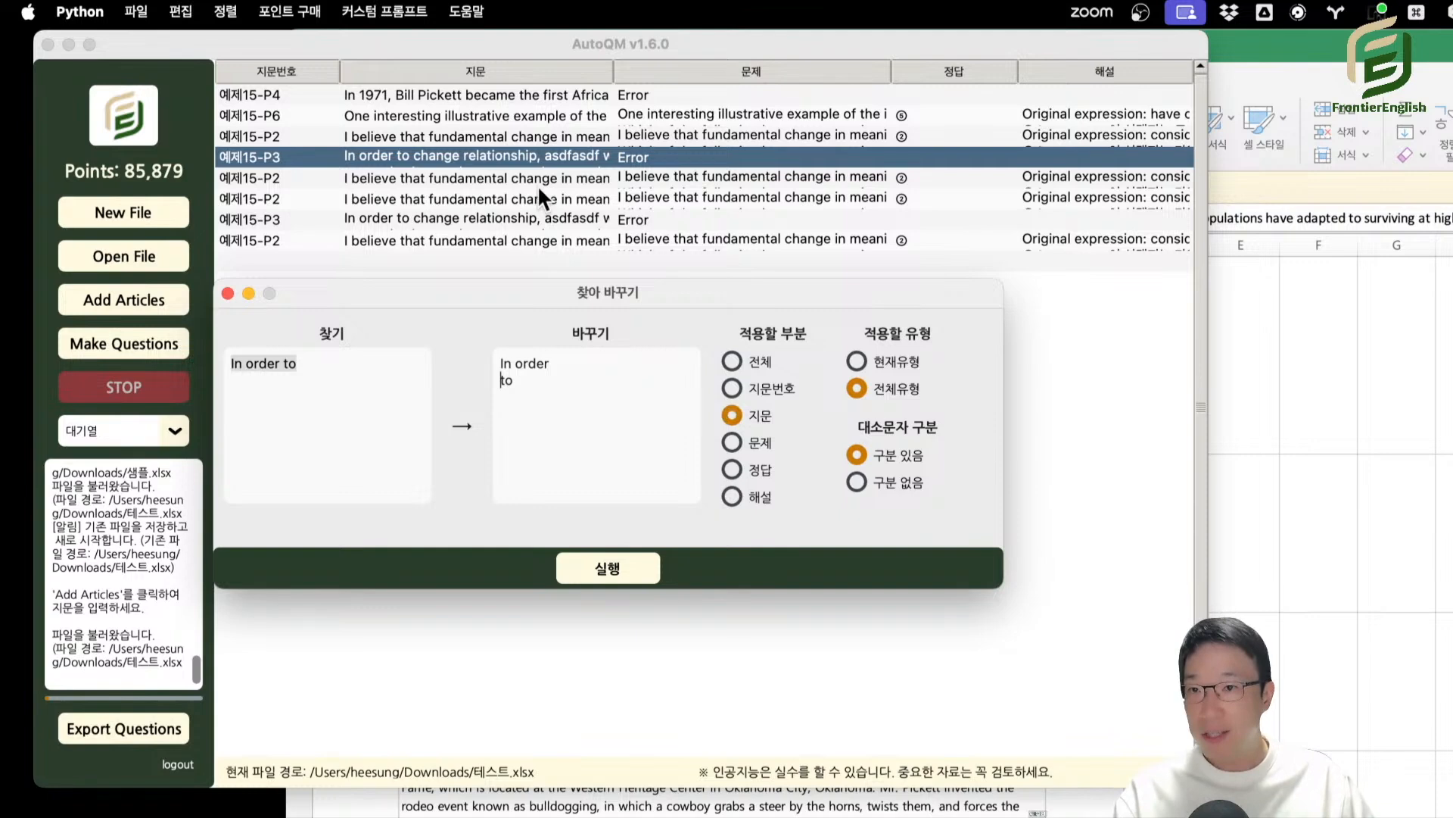
left_click(857, 362)
left_click(627, 569)
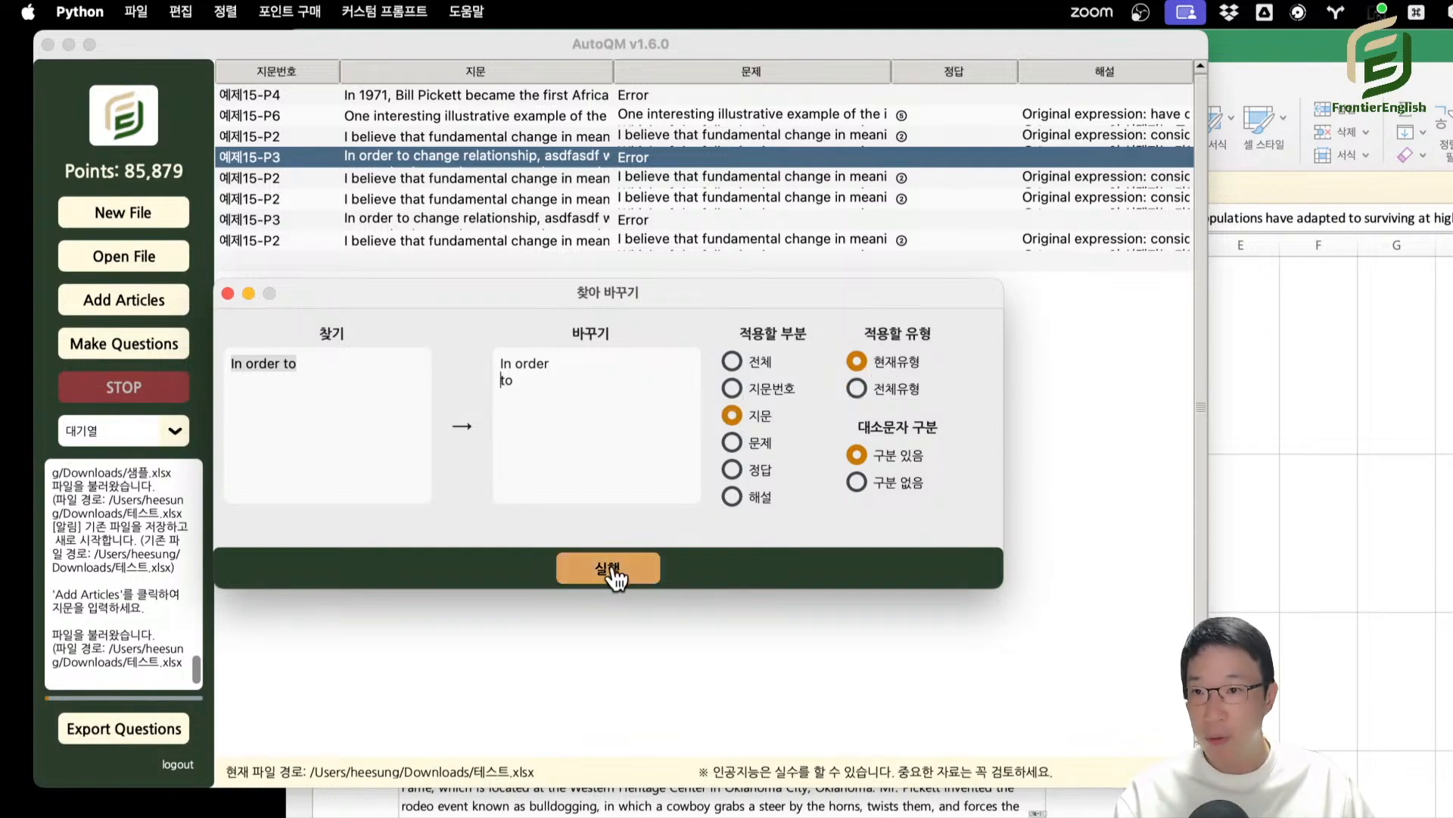
left_click(964, 388)
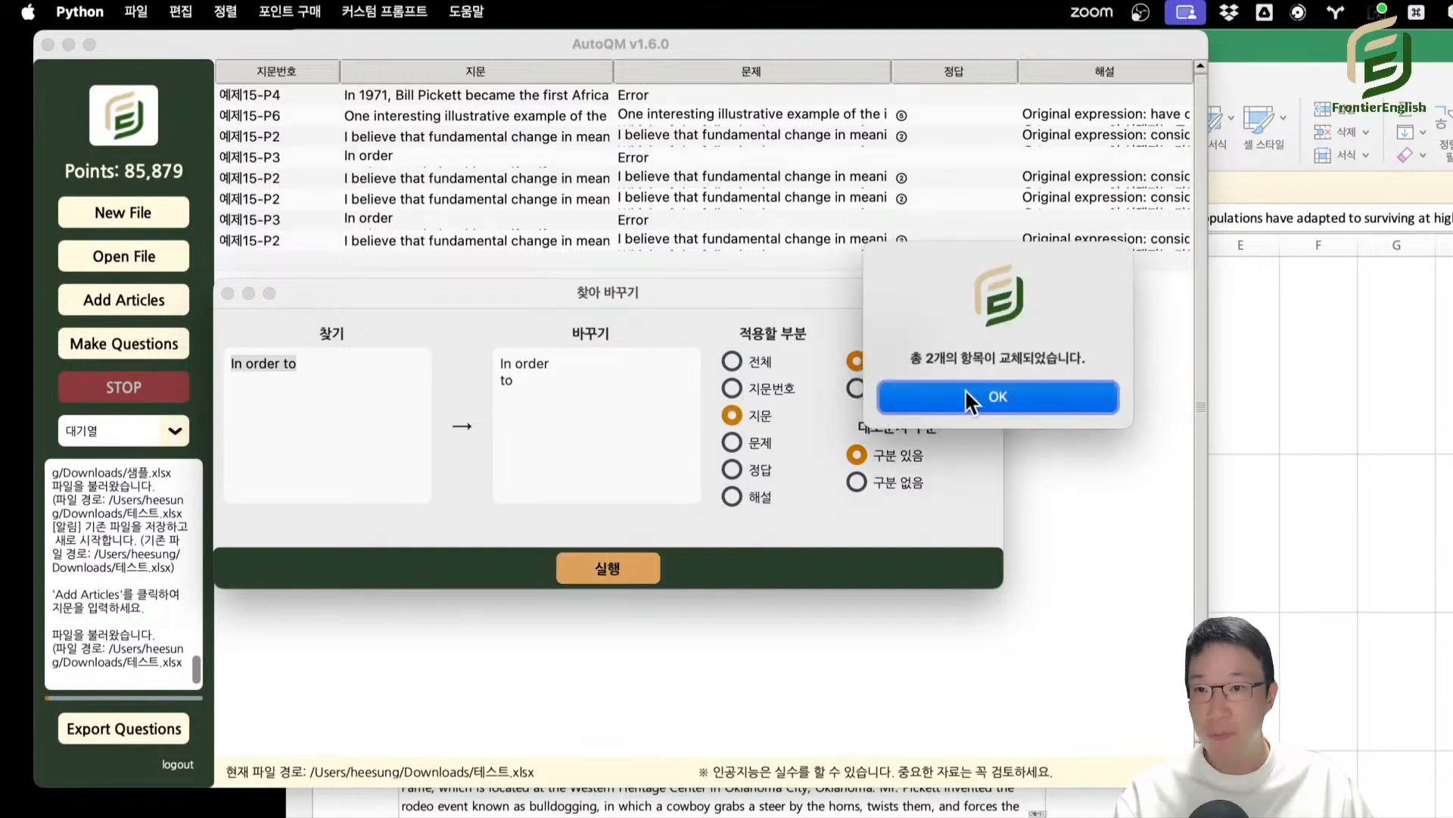
Close find and replace, highlight the opening lines of the first 예제15-P3 passage in the cell editor, and close the editor.
left_click(227, 292)
double_click(392, 155)
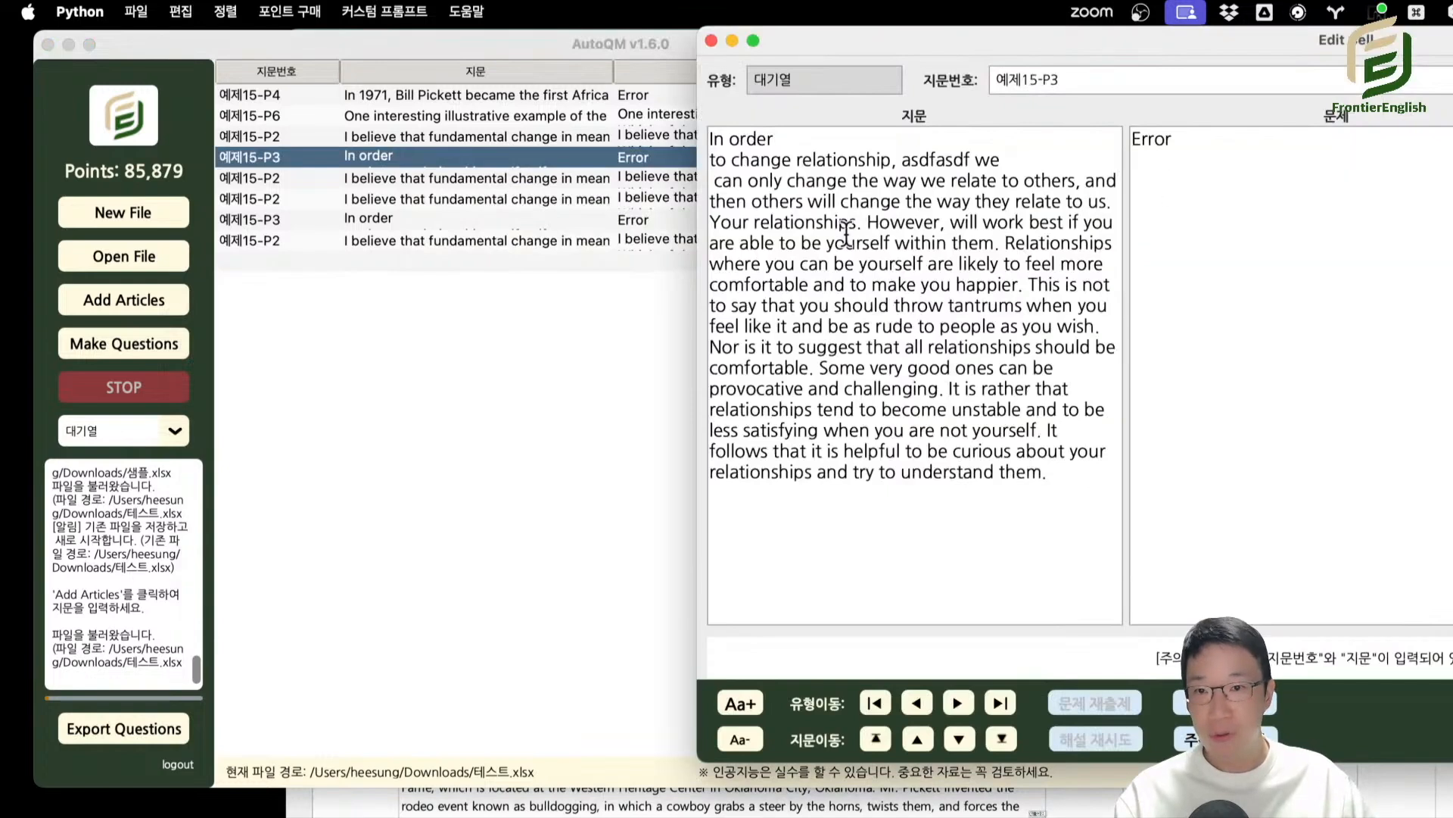
left_click_drag(789, 146, 766, 208)
left_click(780, 143)
left_click_drag(757, 141, 798, 205)
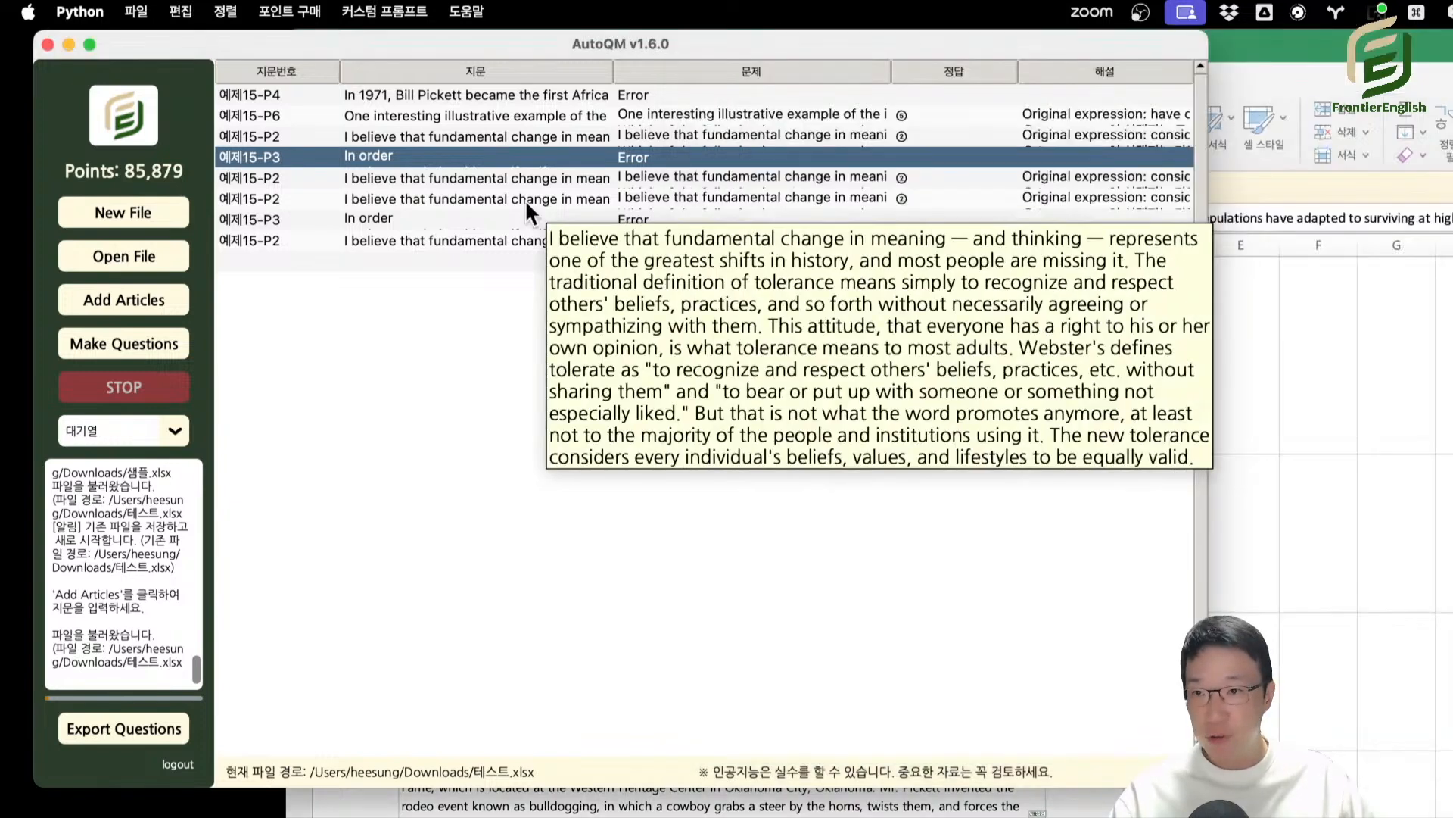
left_click(711, 40)
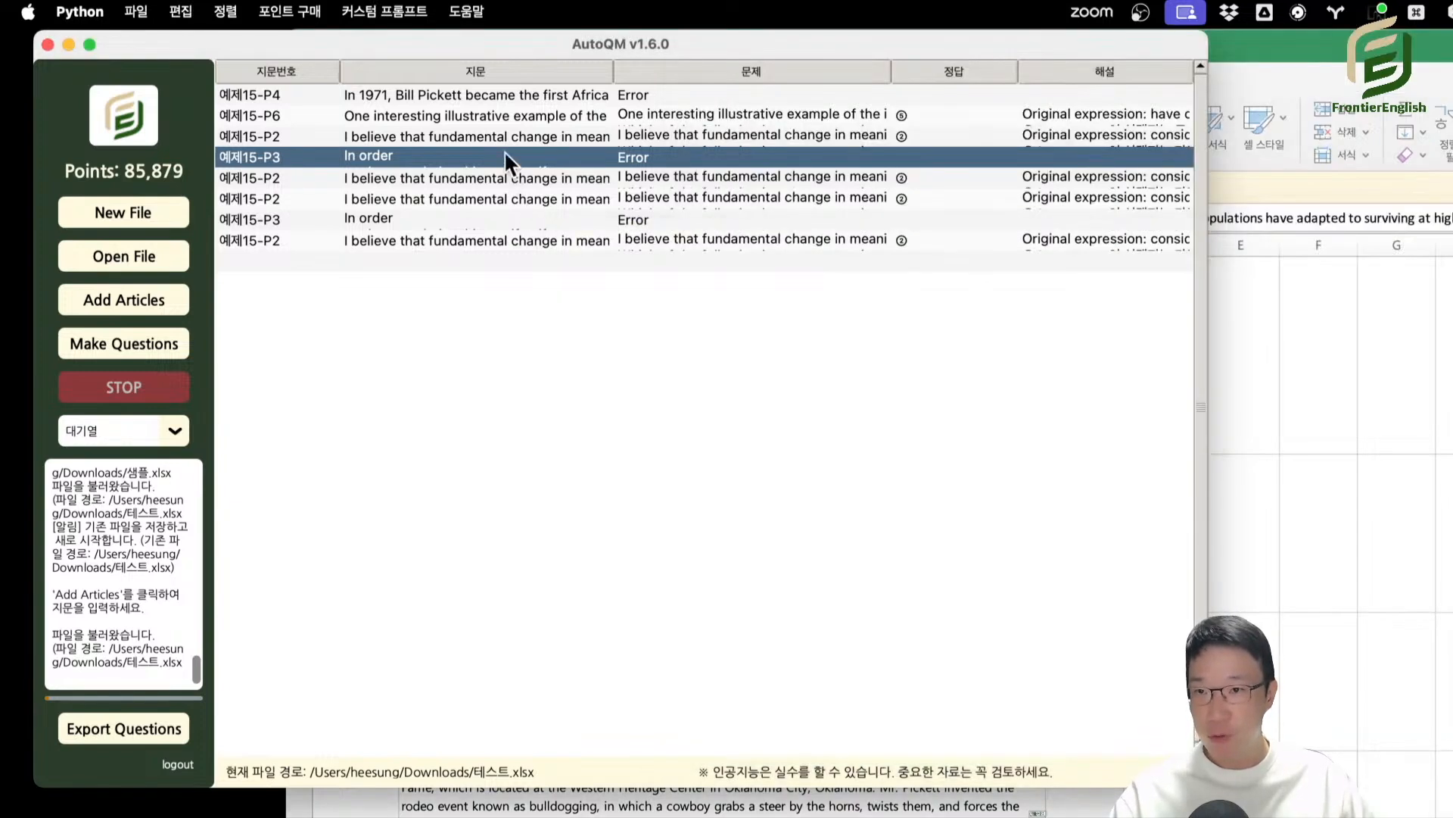
Try to replace "In order" plus a line break with "In order" in all parts (전체) of the current type, and close the dialog.
left_click(180, 12)
left_click(272, 98)
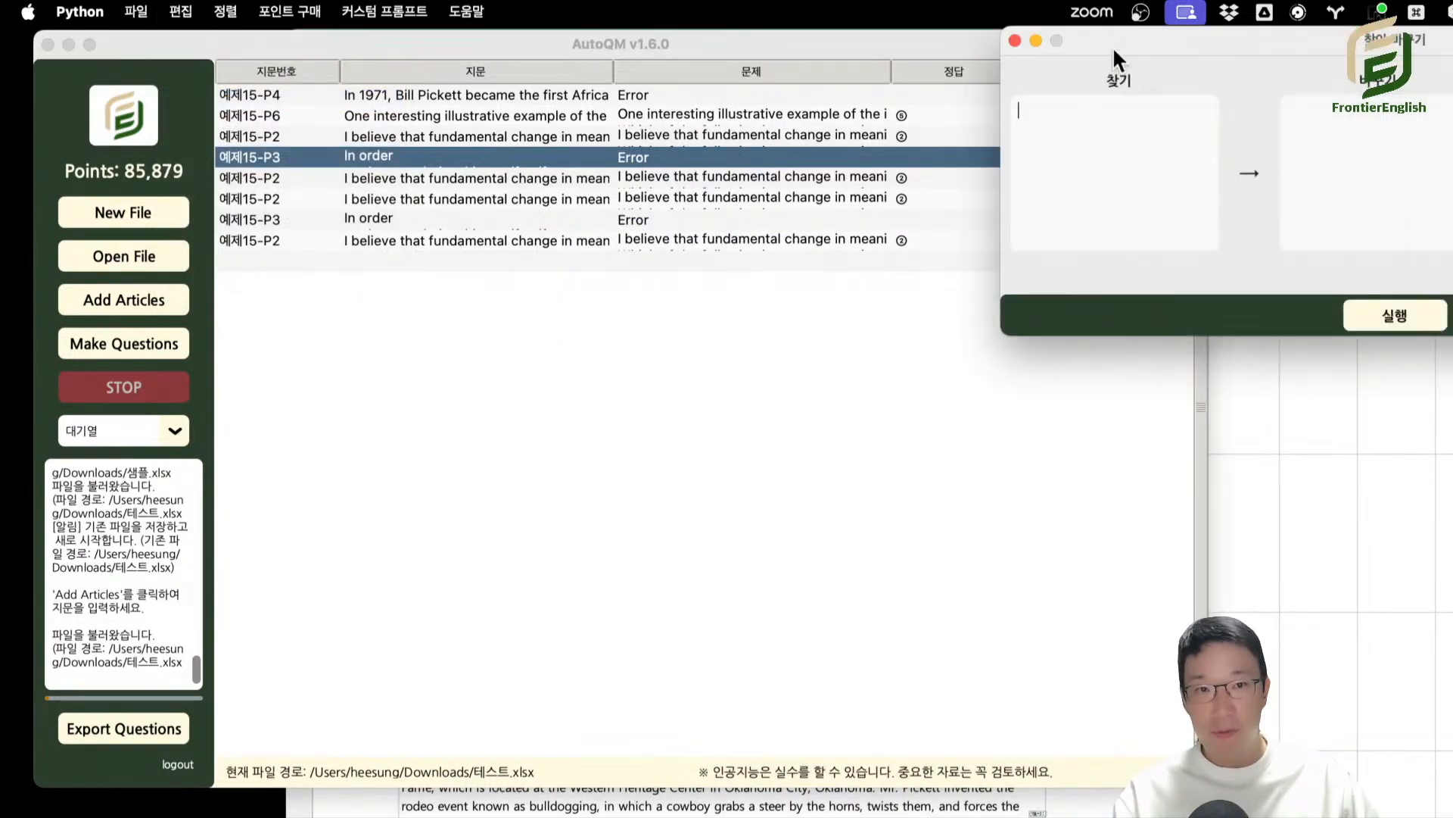
type("In or")
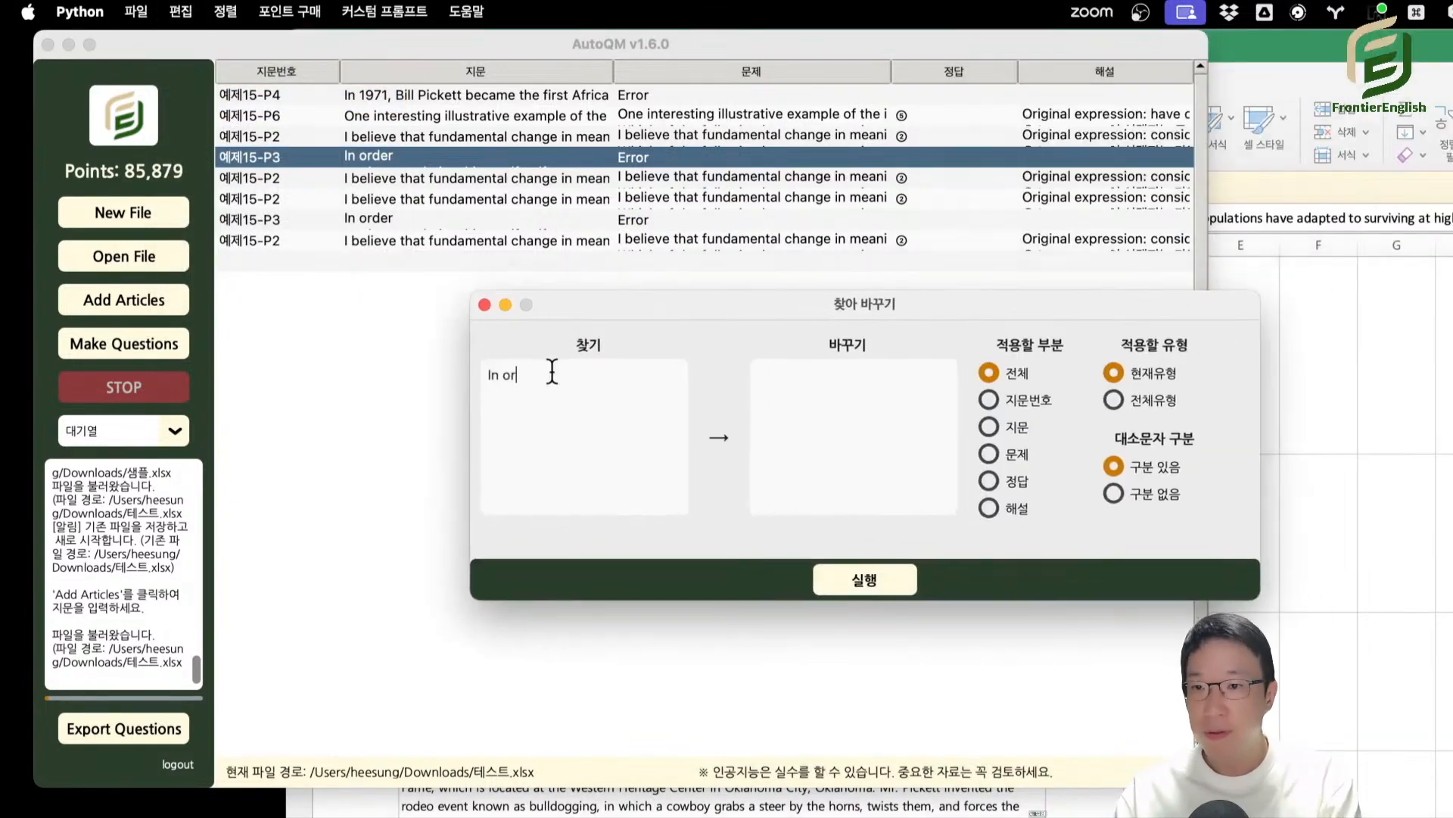
type("der")
key("Return")
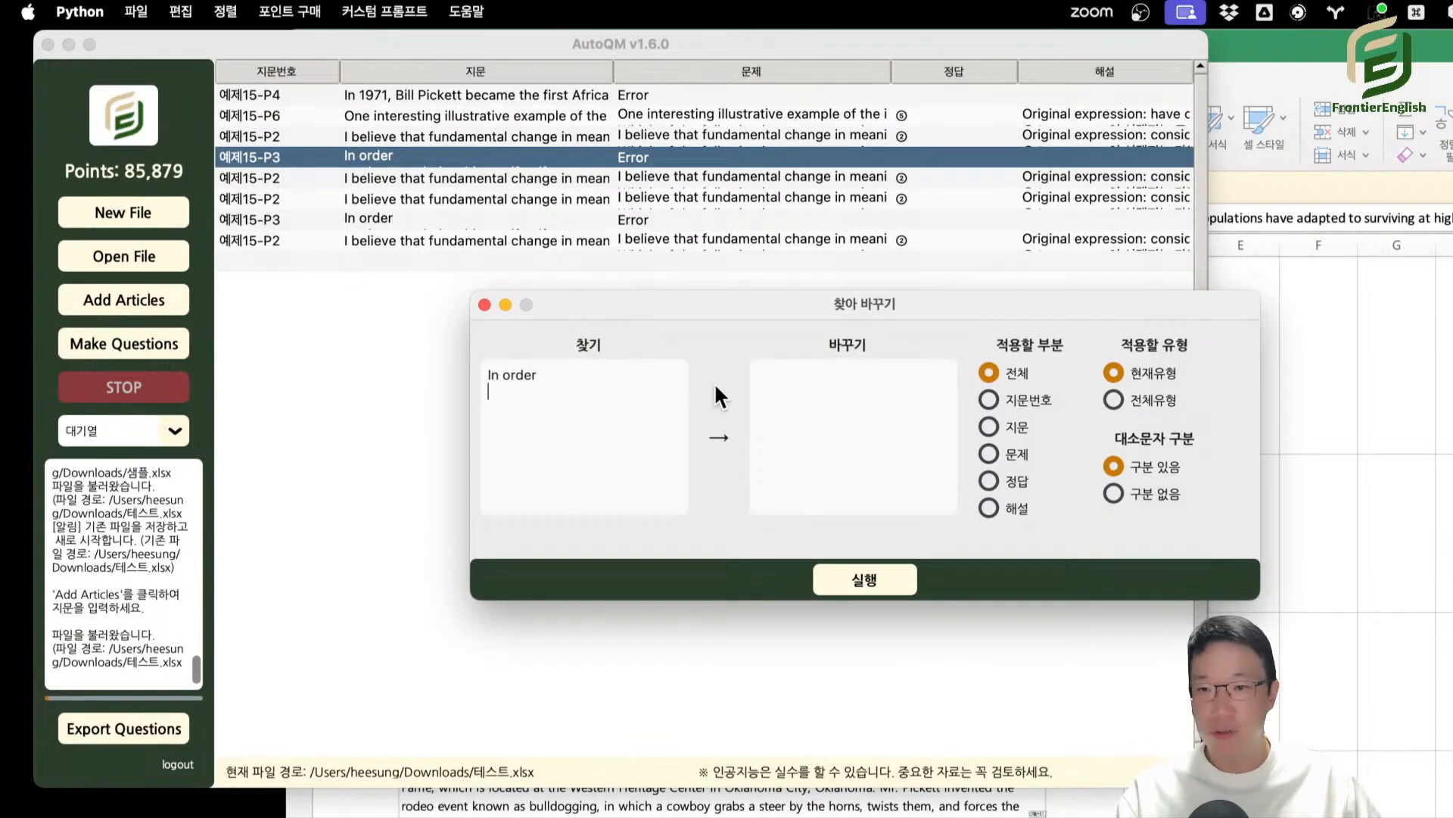
left_click(766, 394)
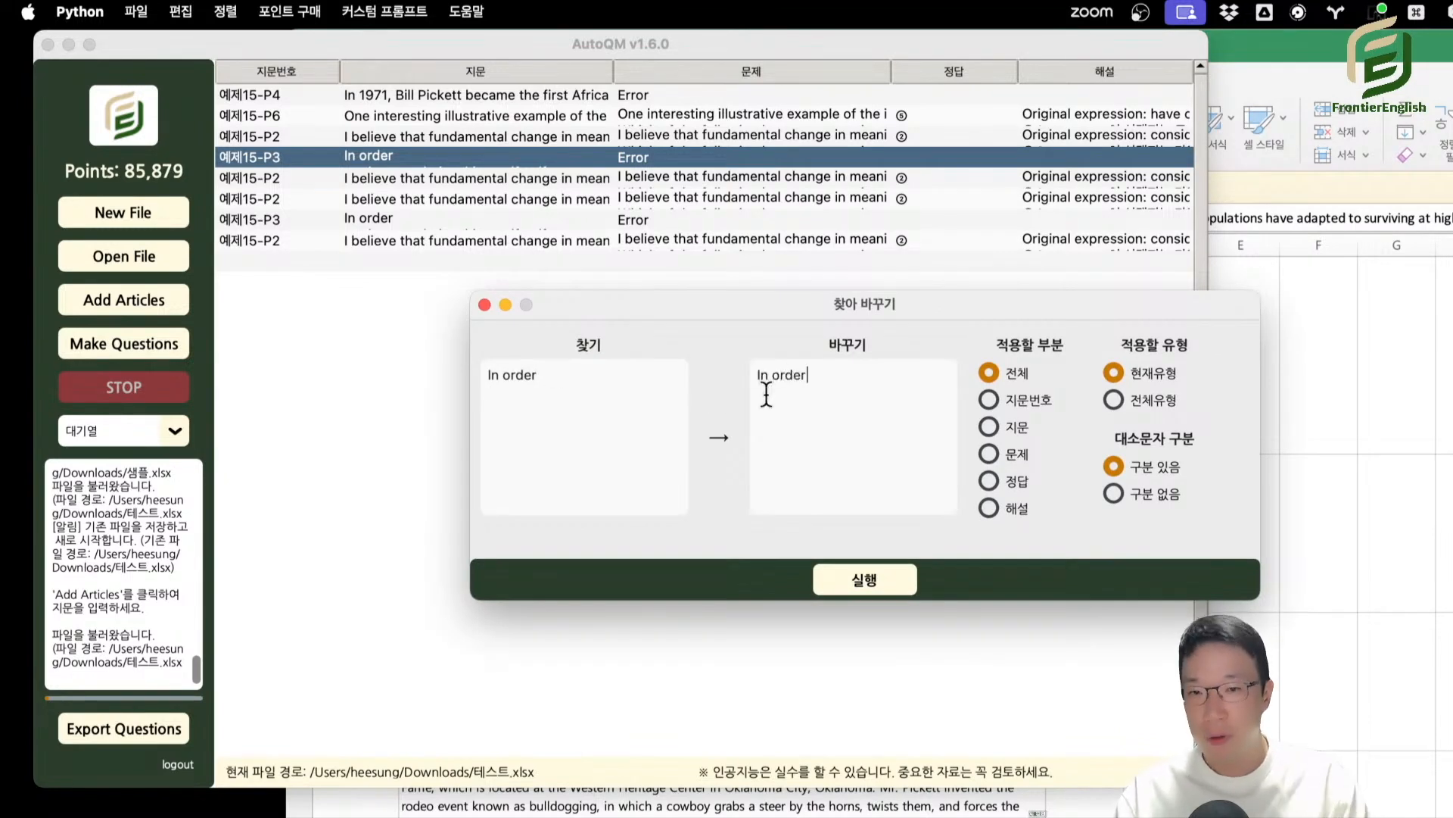
left_click(869, 579)
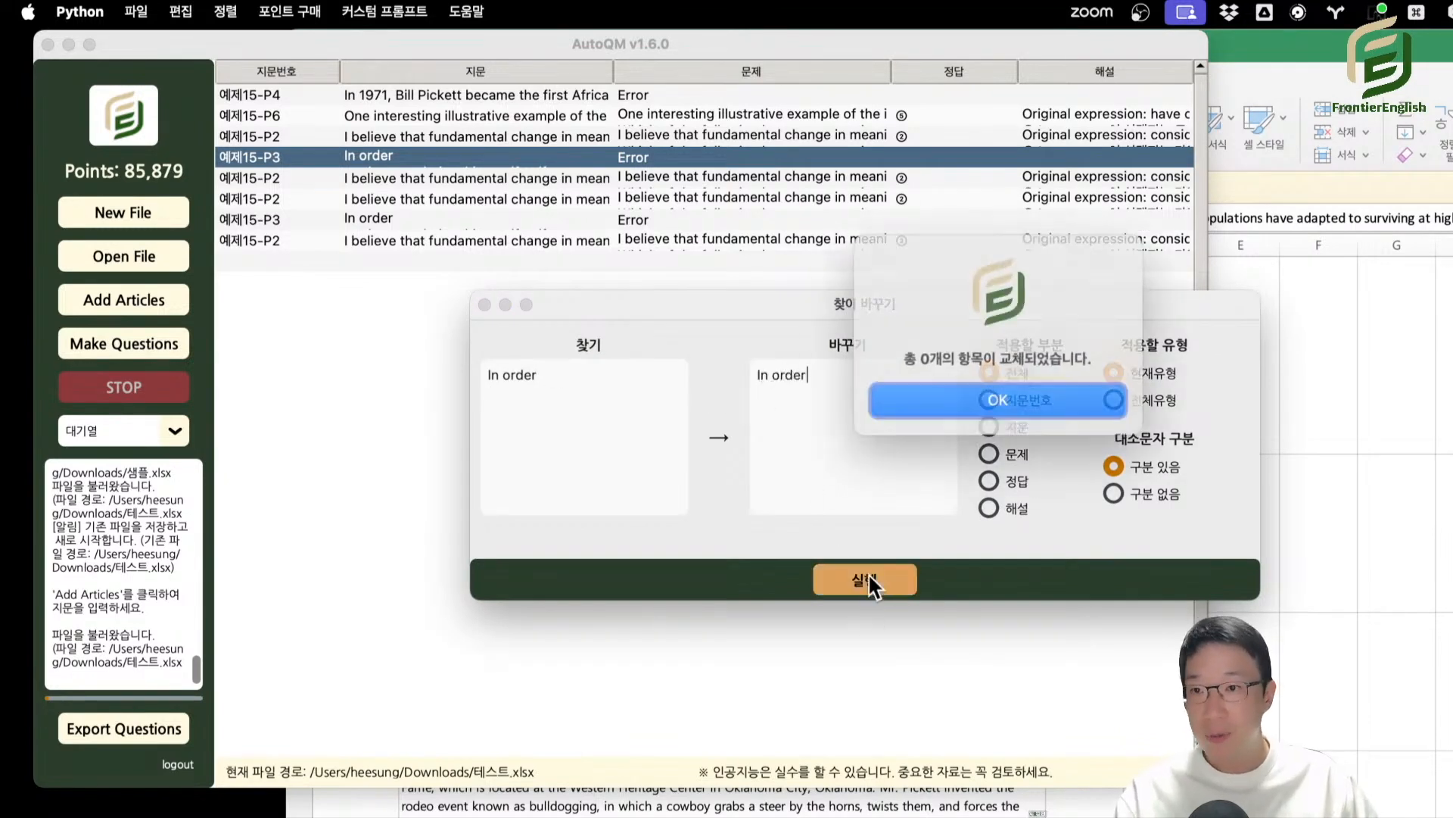
left_click(1010, 410)
left_click(597, 393)
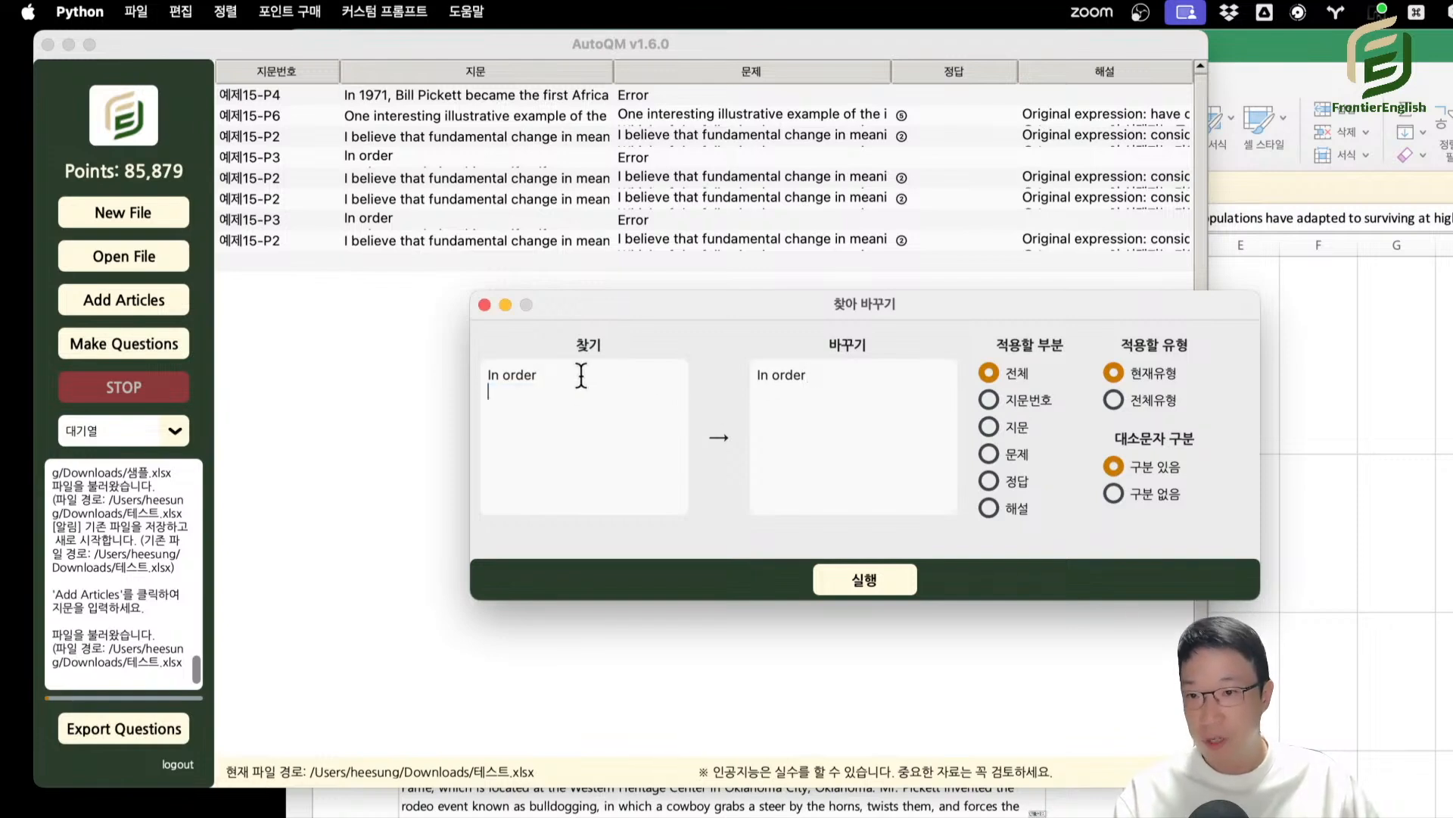
key("BackSpace")
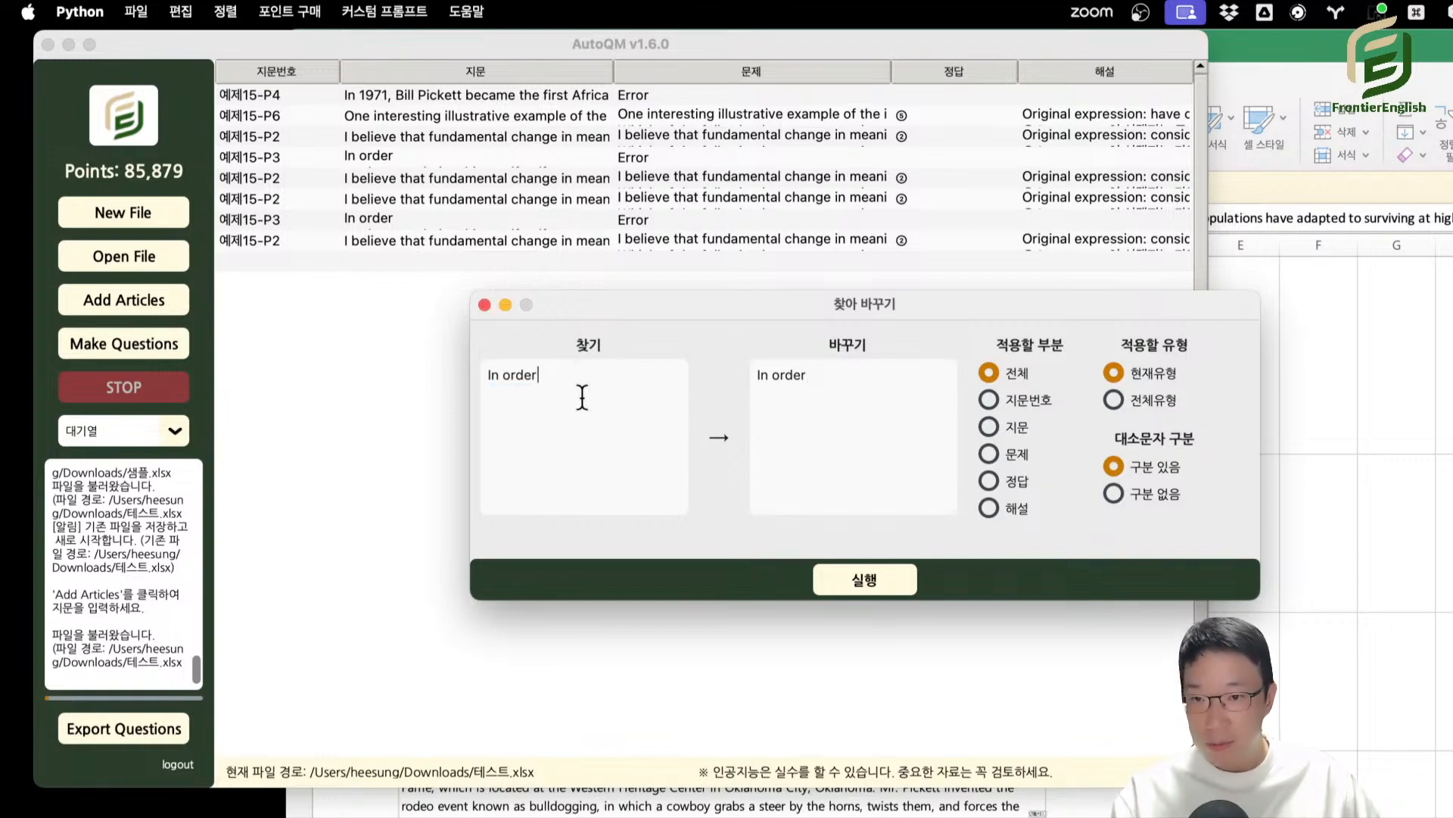
key("Escape")
Examine the end of the first line in the first 예제15-P3 passage for a trailing space after "In order", and close the editor.
double_click(428, 154)
left_click(849, 142)
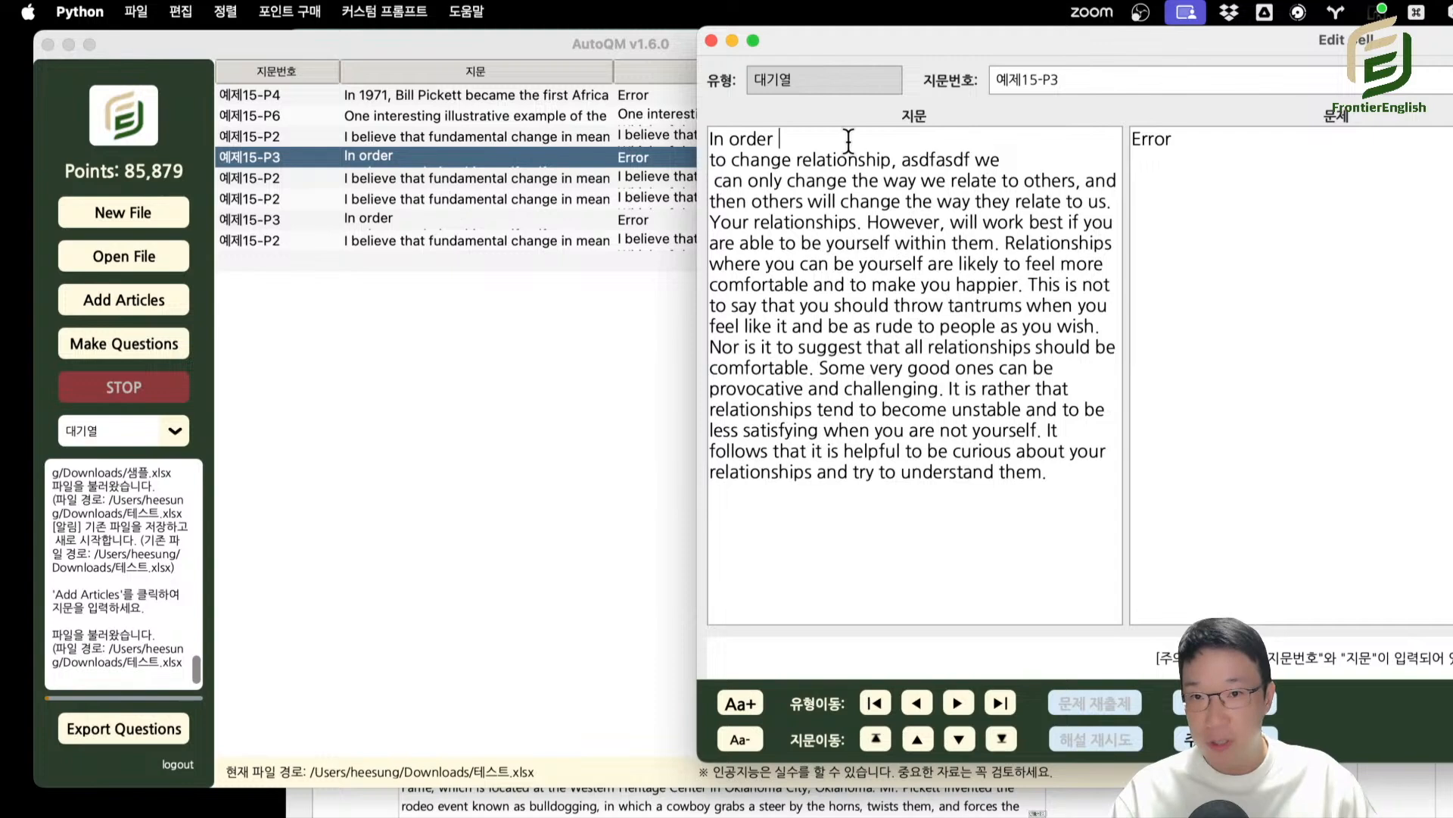
key("shift+Left")
key("shift+Right")
key("shift+Left")
key("Left")
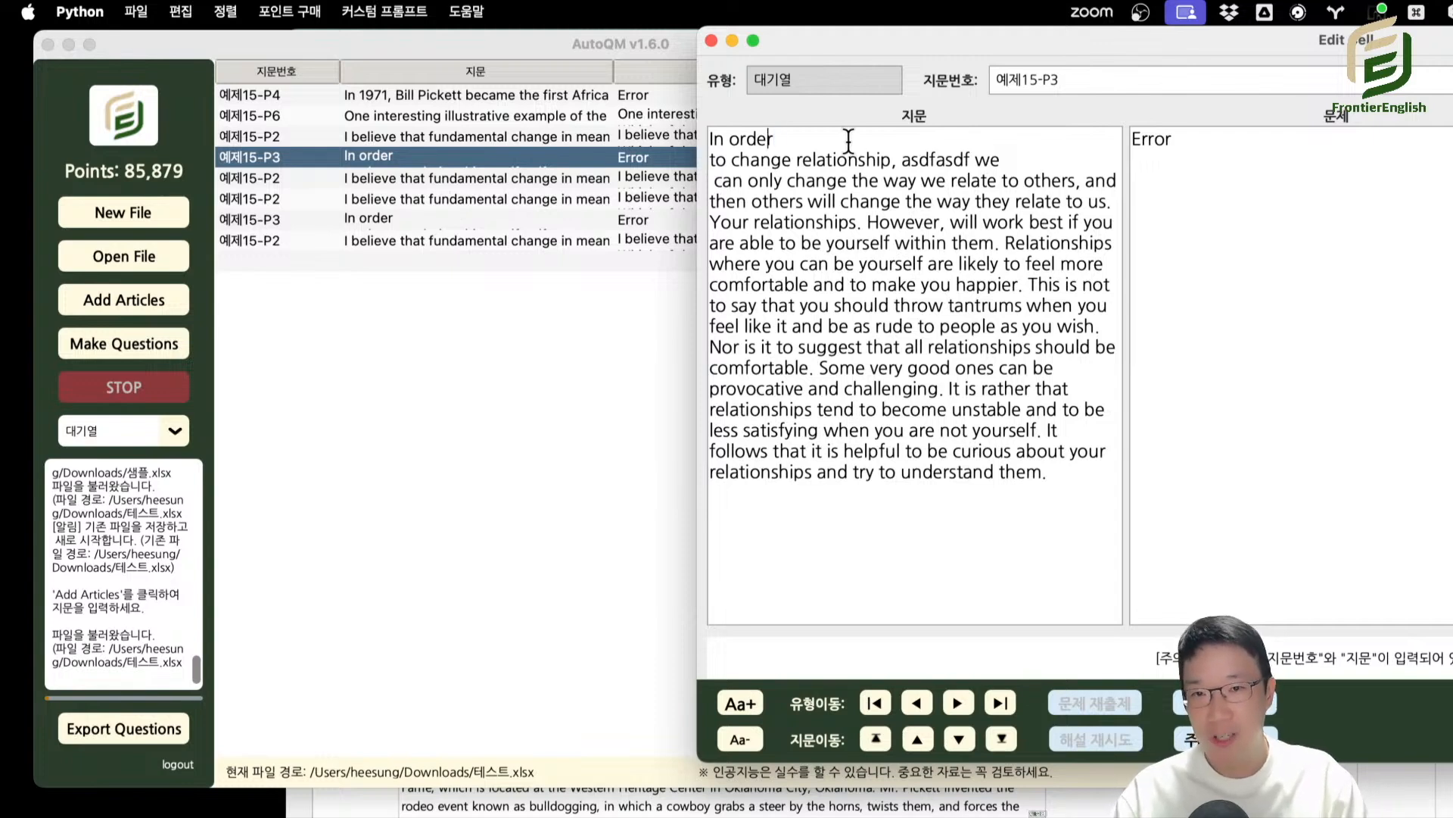
key("shift+Right")
left_click(899, 181)
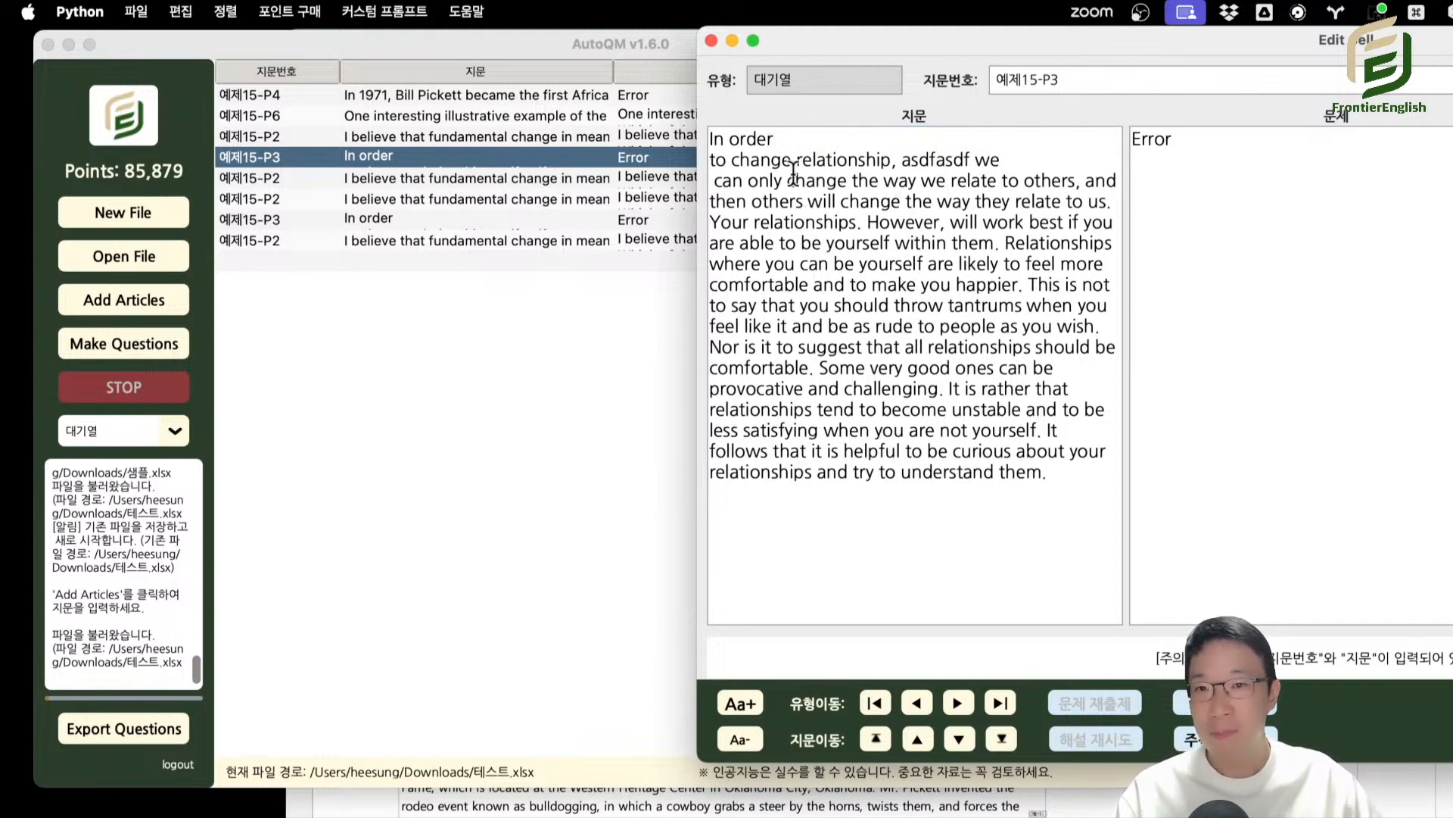
left_click_drag(777, 139, 690, 134)
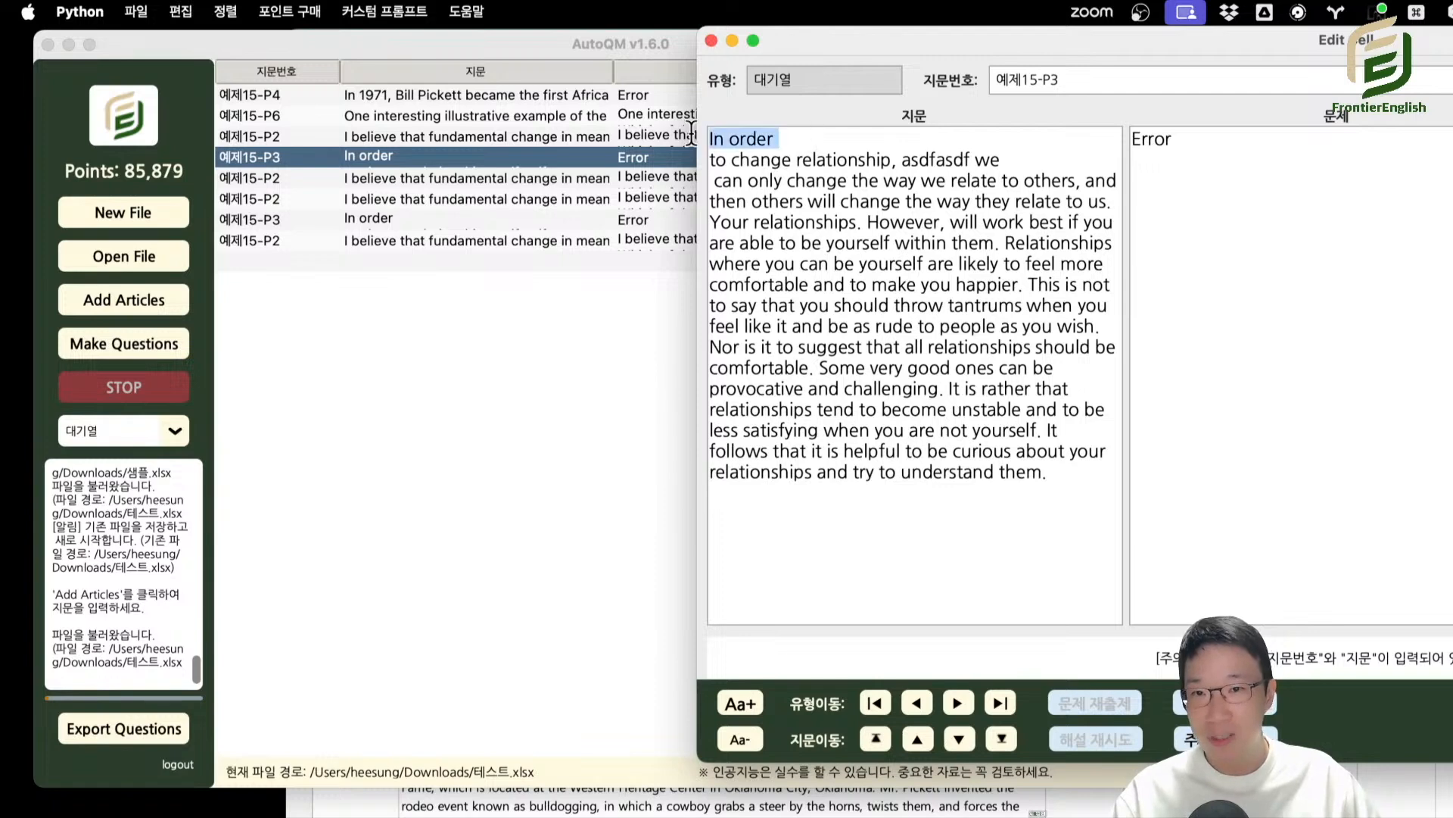
key("Escape")
Replace "In order " plus its line break with "In order " in all parts (전체) of the current type (현재유형).
left_click(180, 10)
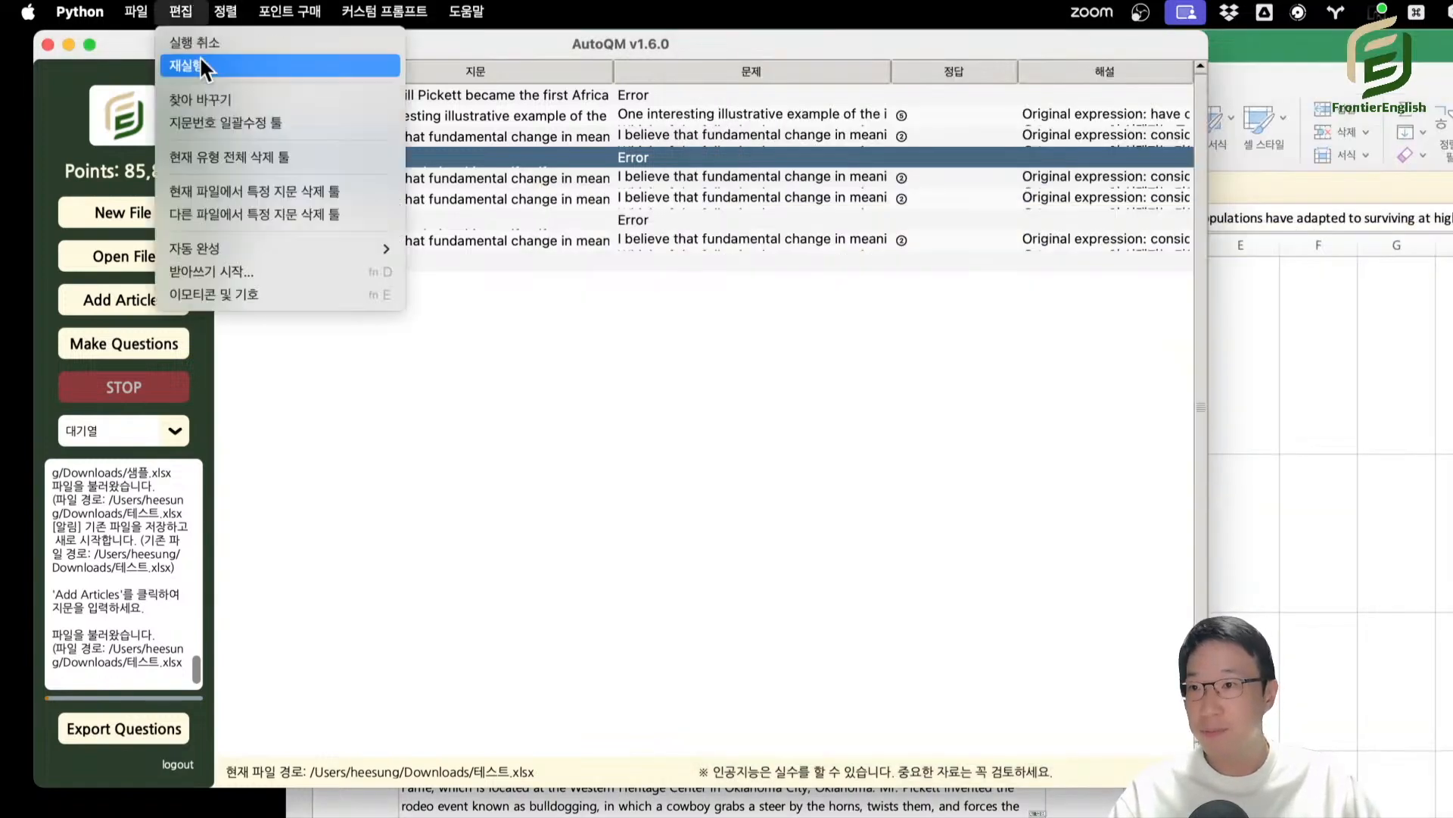
left_click(220, 92)
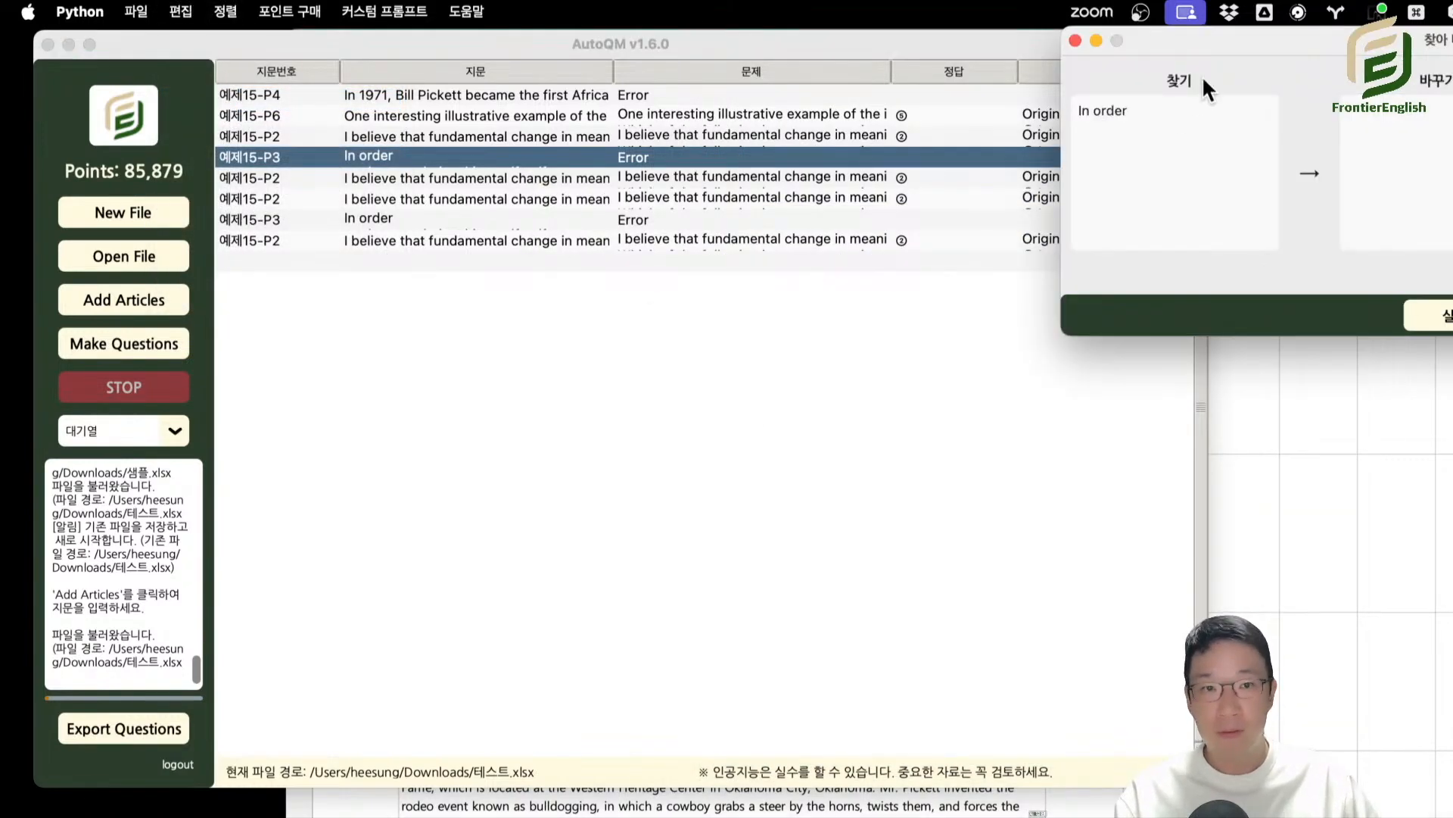
left_click_drag(1220, 32, 667, 205)
left_click(587, 293)
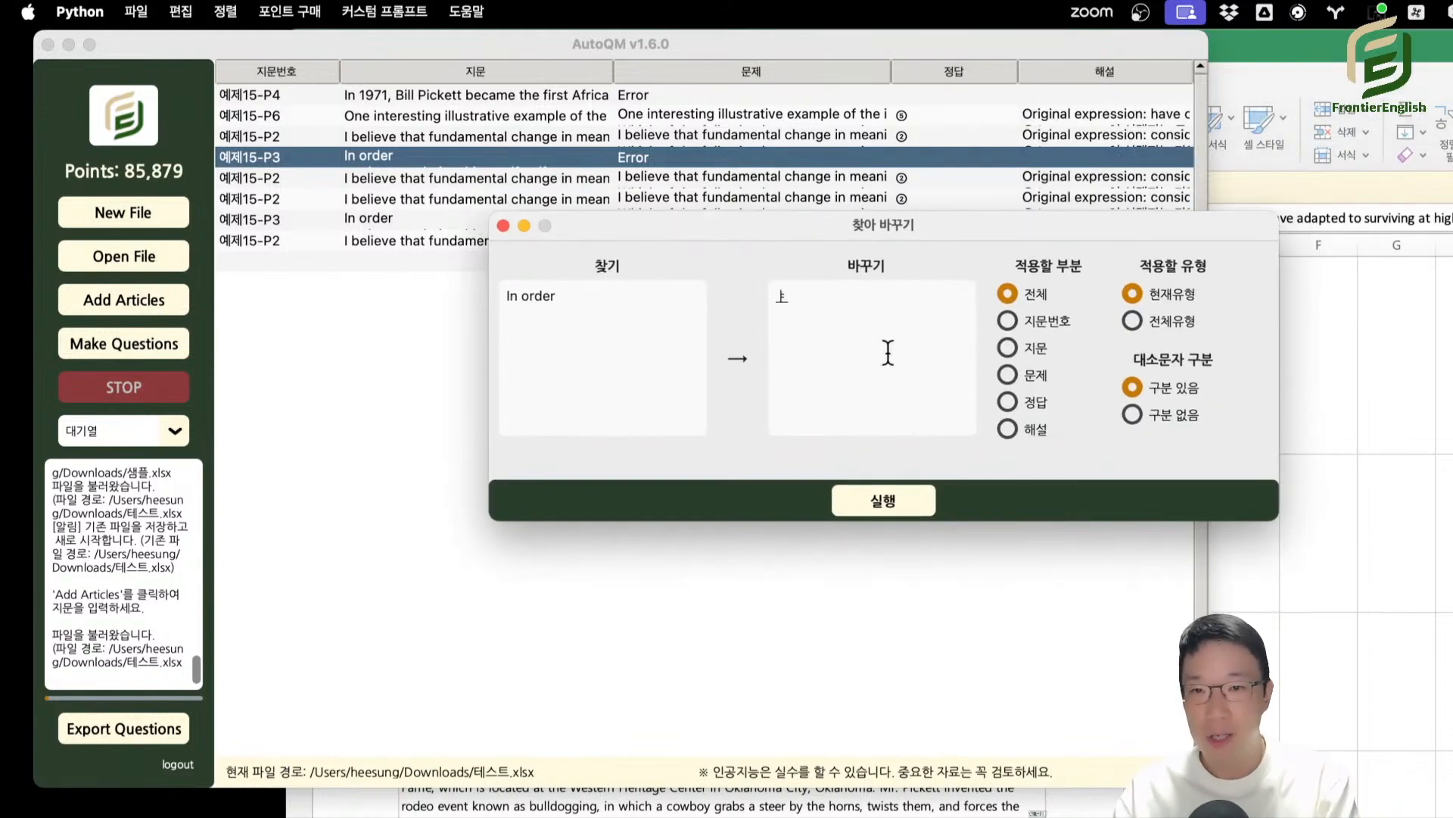
key("BackSpace")
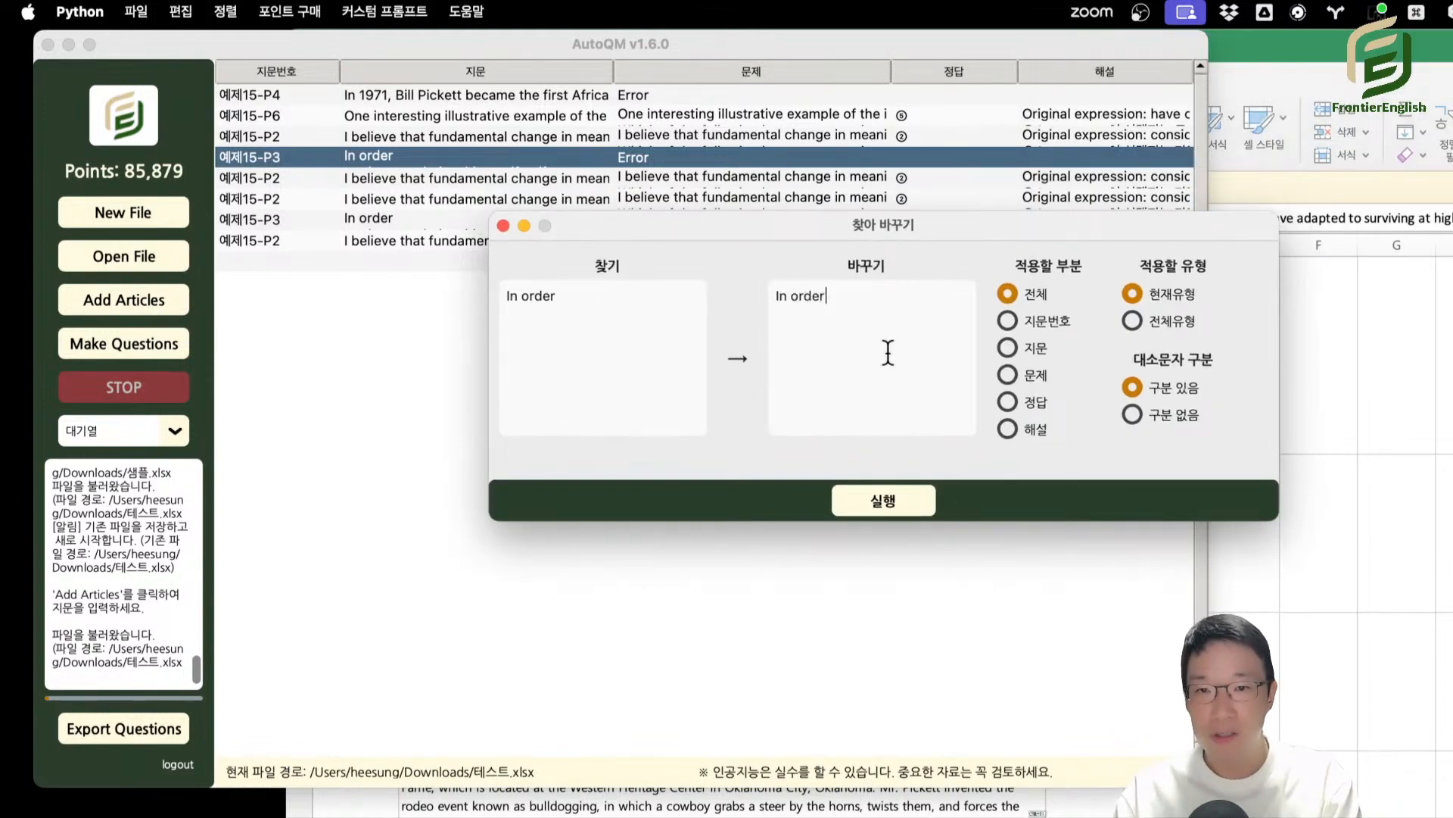
left_click(884, 498)
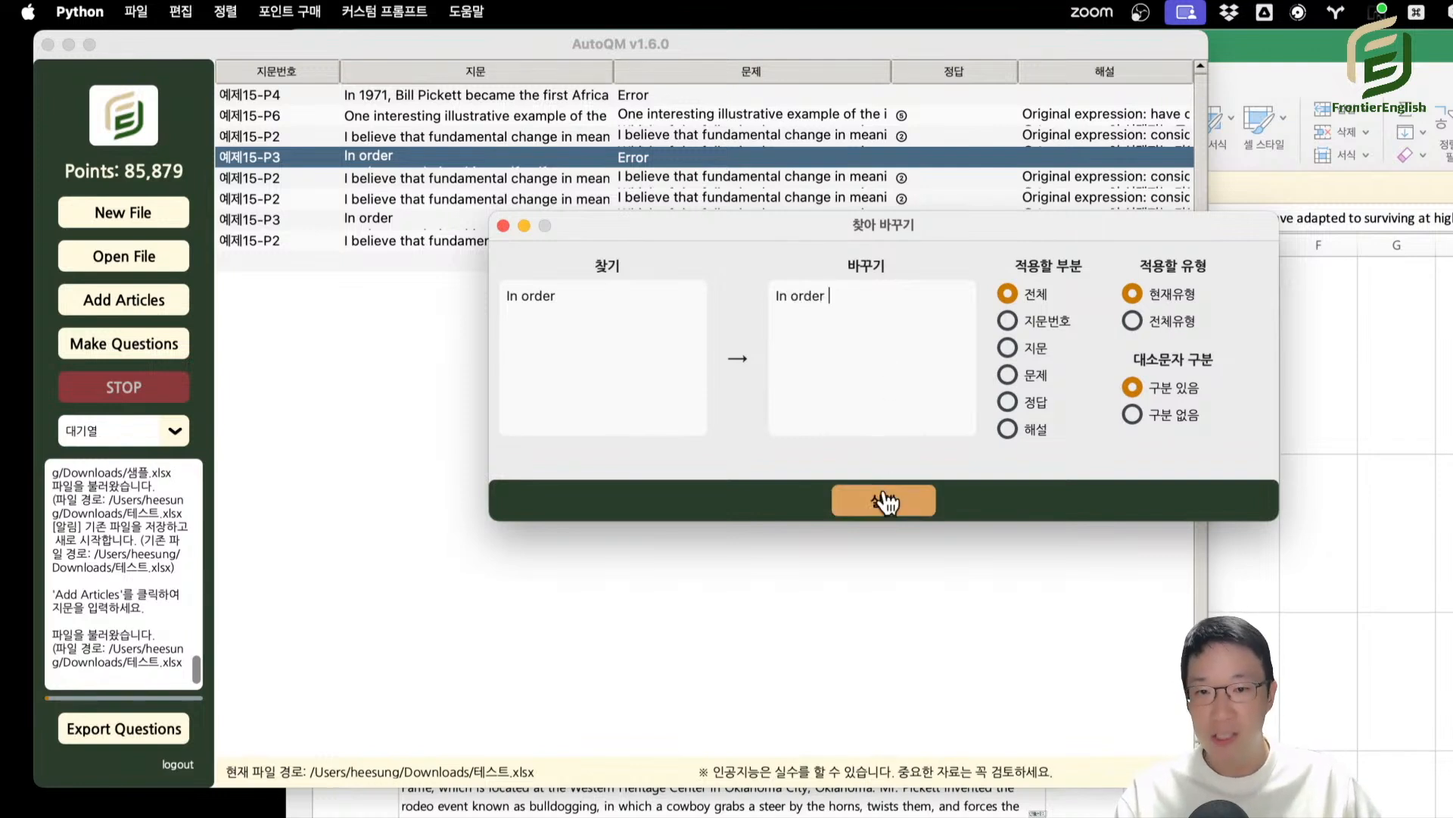
left_click(980, 400)
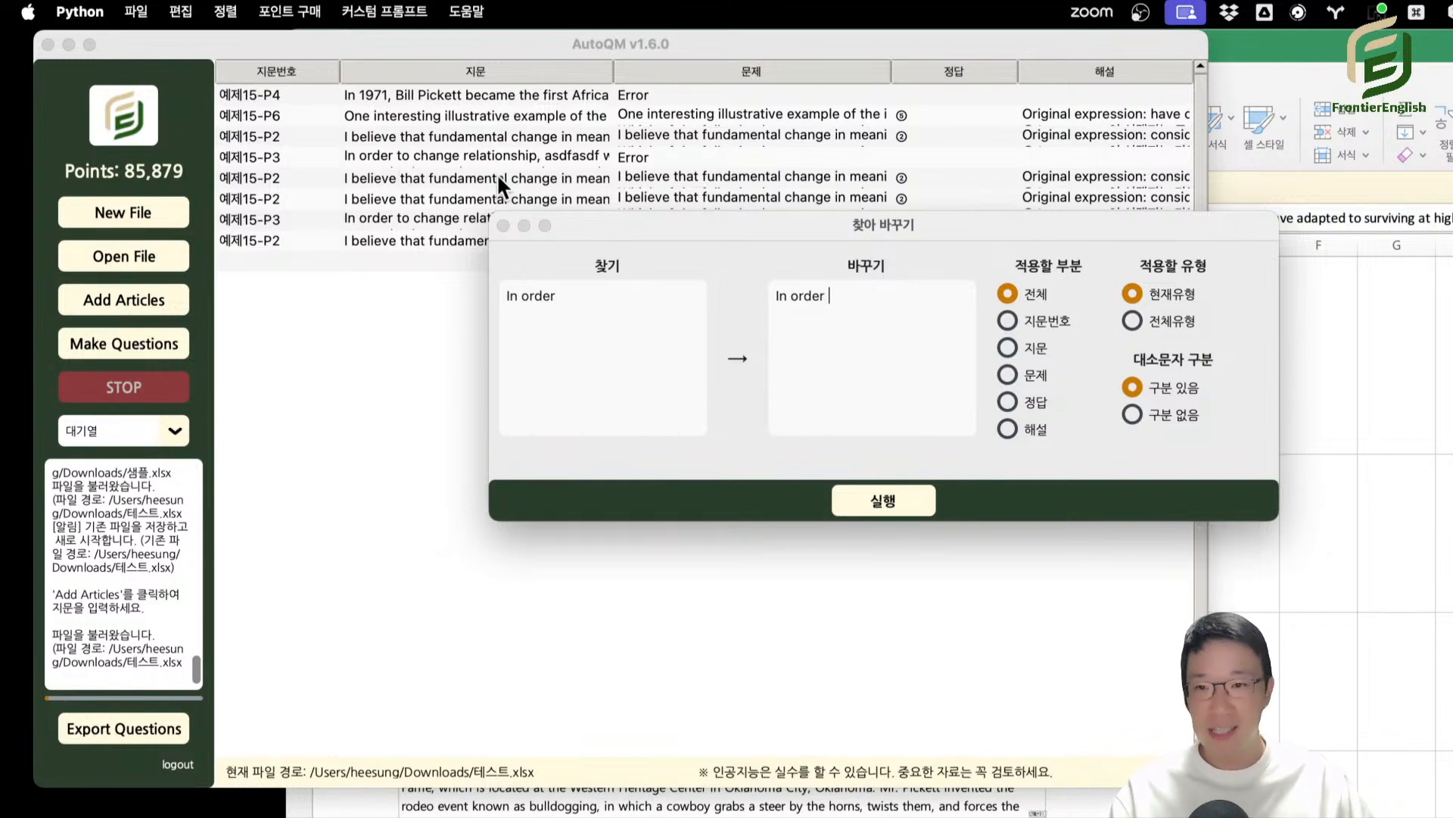
double_click(580, 295)
left_click(573, 301)
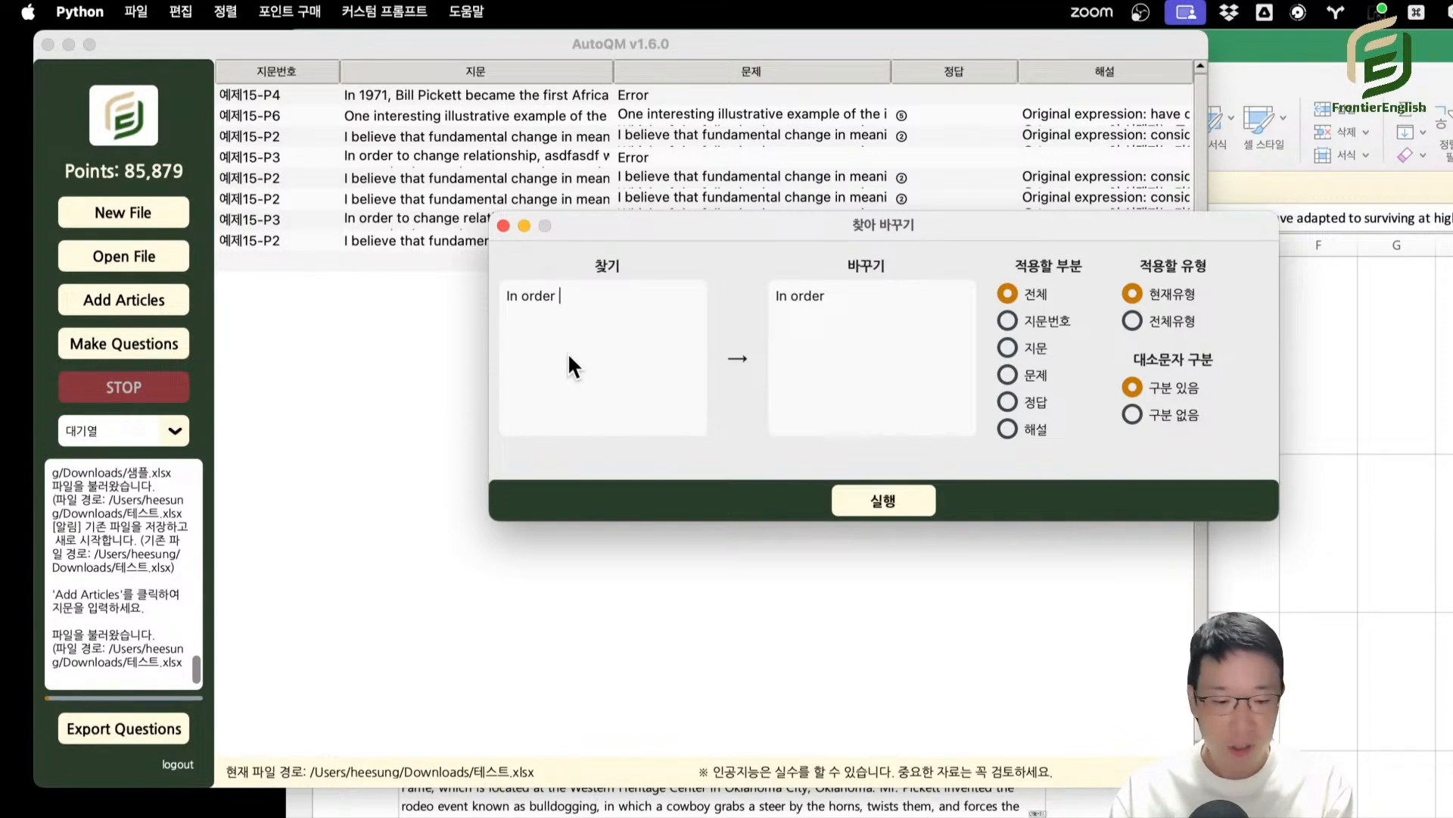
type("///")
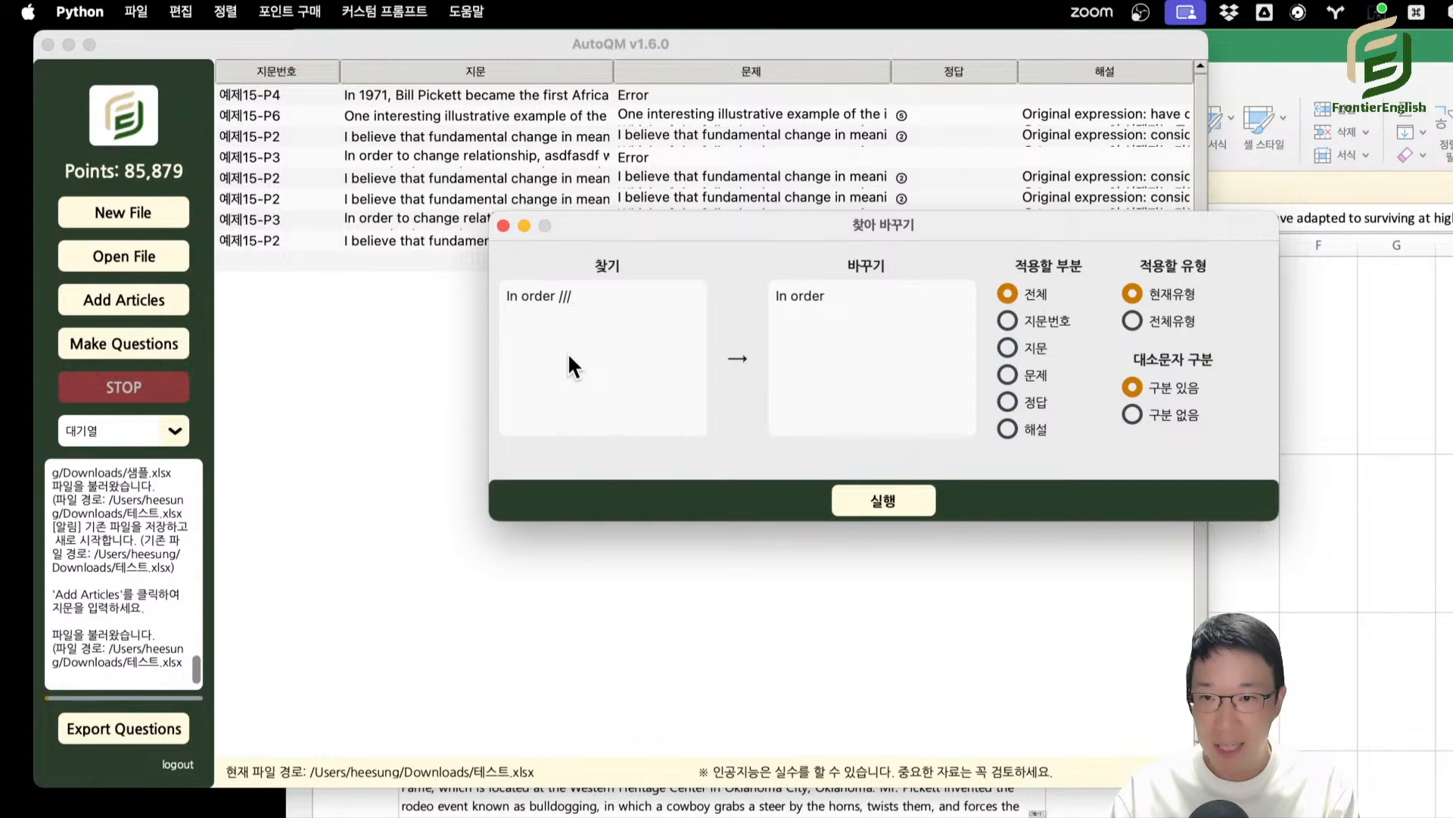
type("\\\\\\\\")
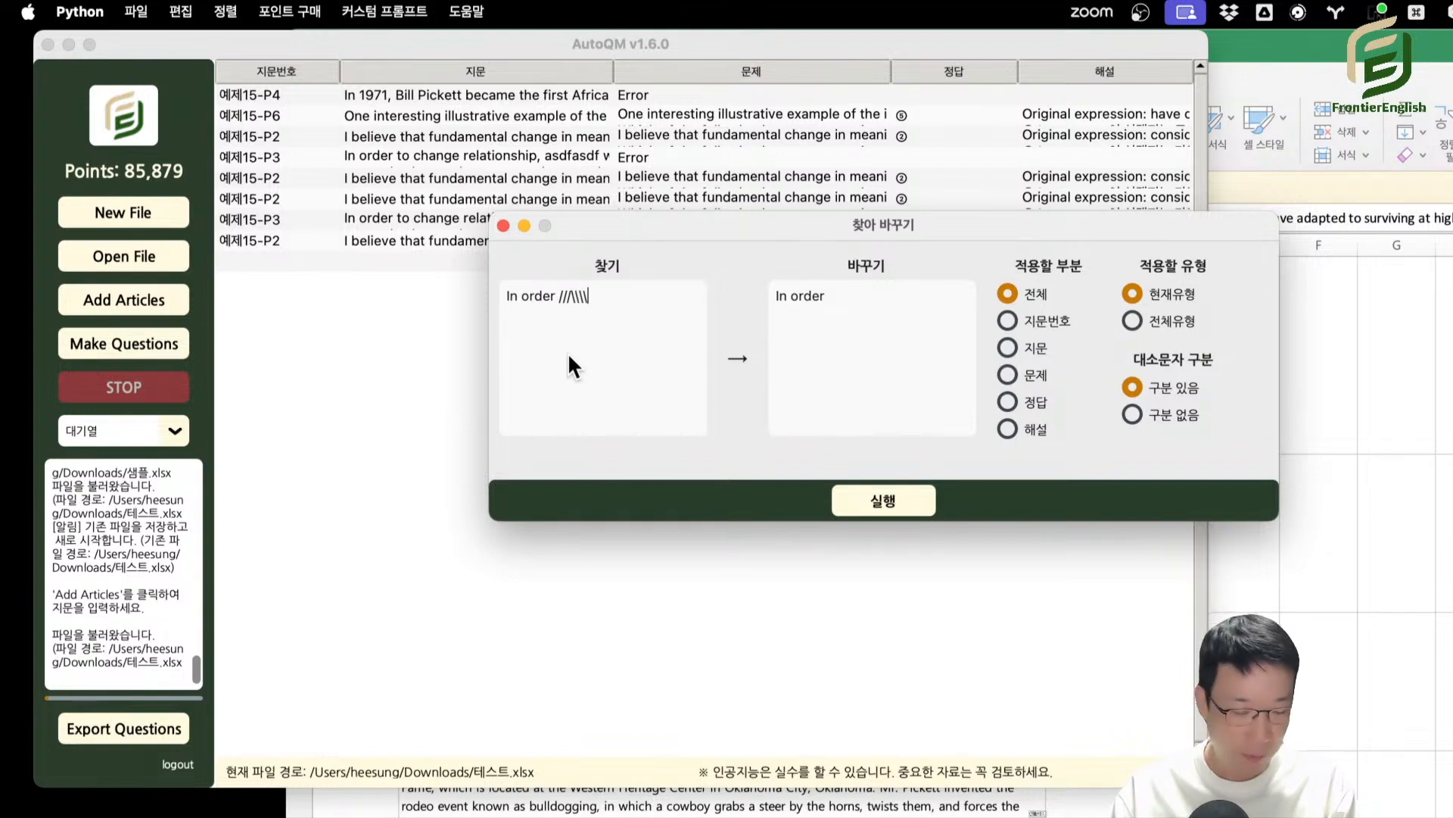
type("\\\\")
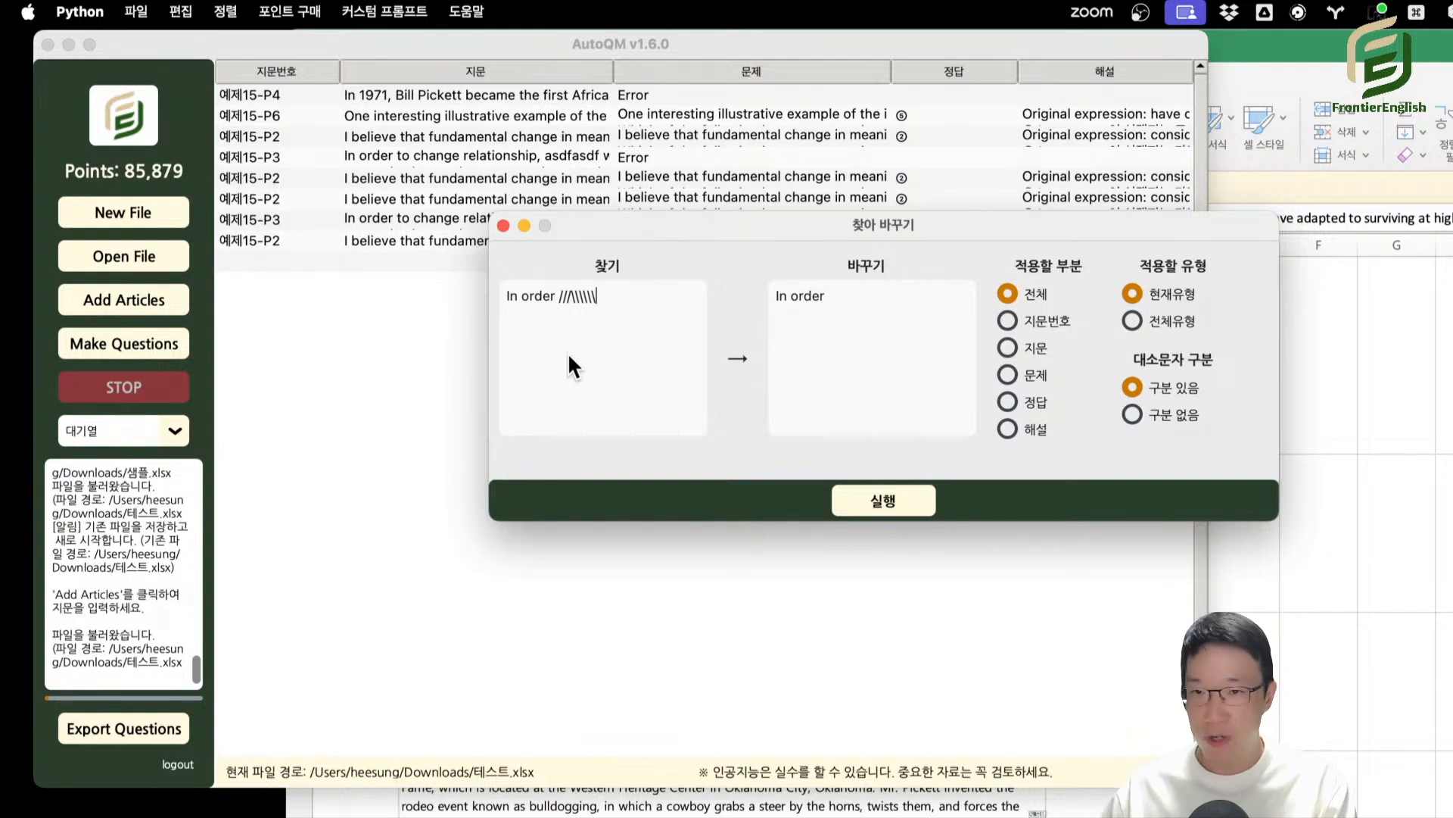
key("BackSpace")
key("BackSpace")
key("BackSpace")
key("BackSpace")
key("BackSpace")
key("BackSpace")
key("BackSpace")
key("BackSpace")
key("BackSpace")
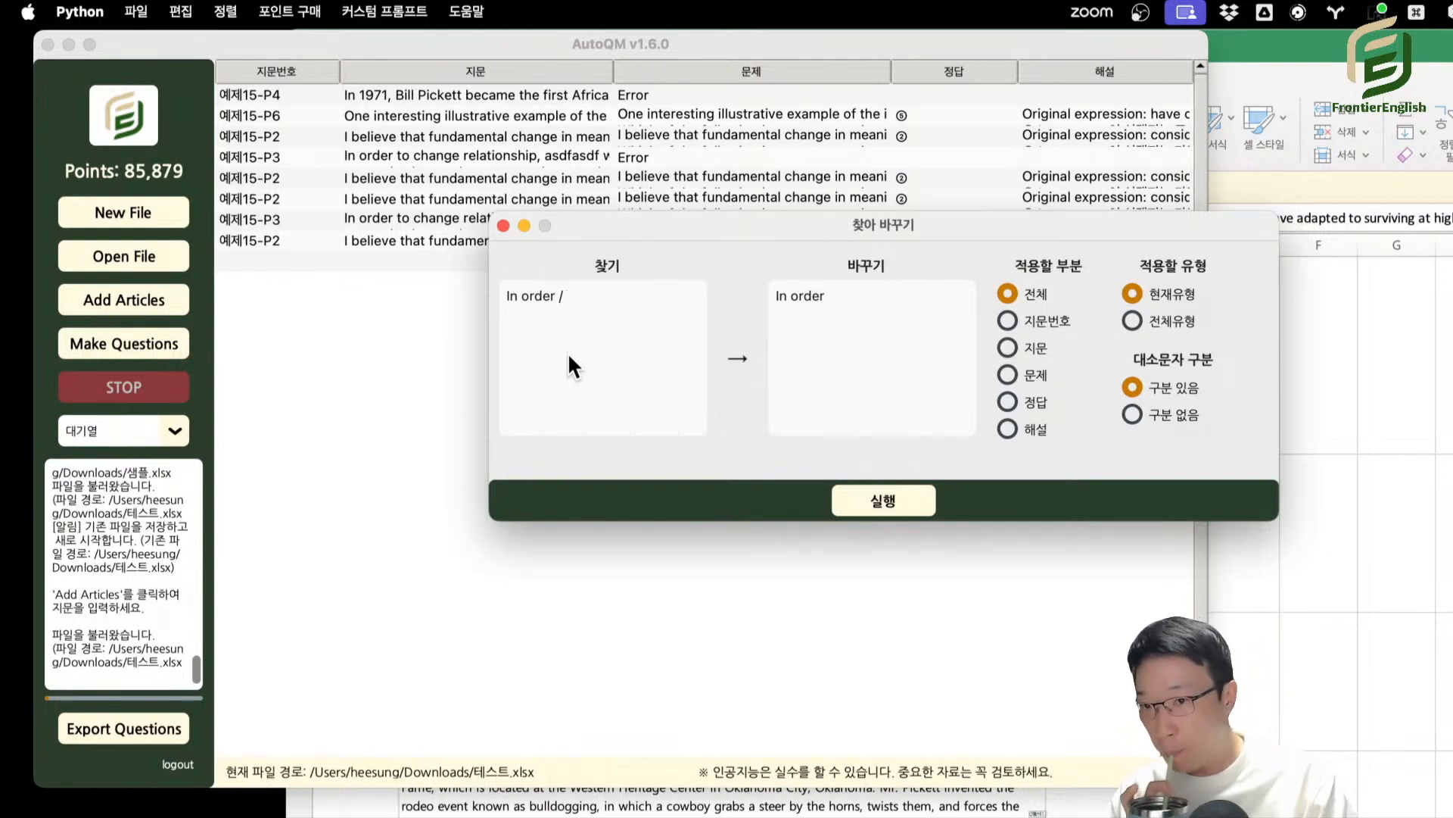
Enter the line-break code \n after "In order" in the search text, remove it, and return to the replacement text.
type("\\")
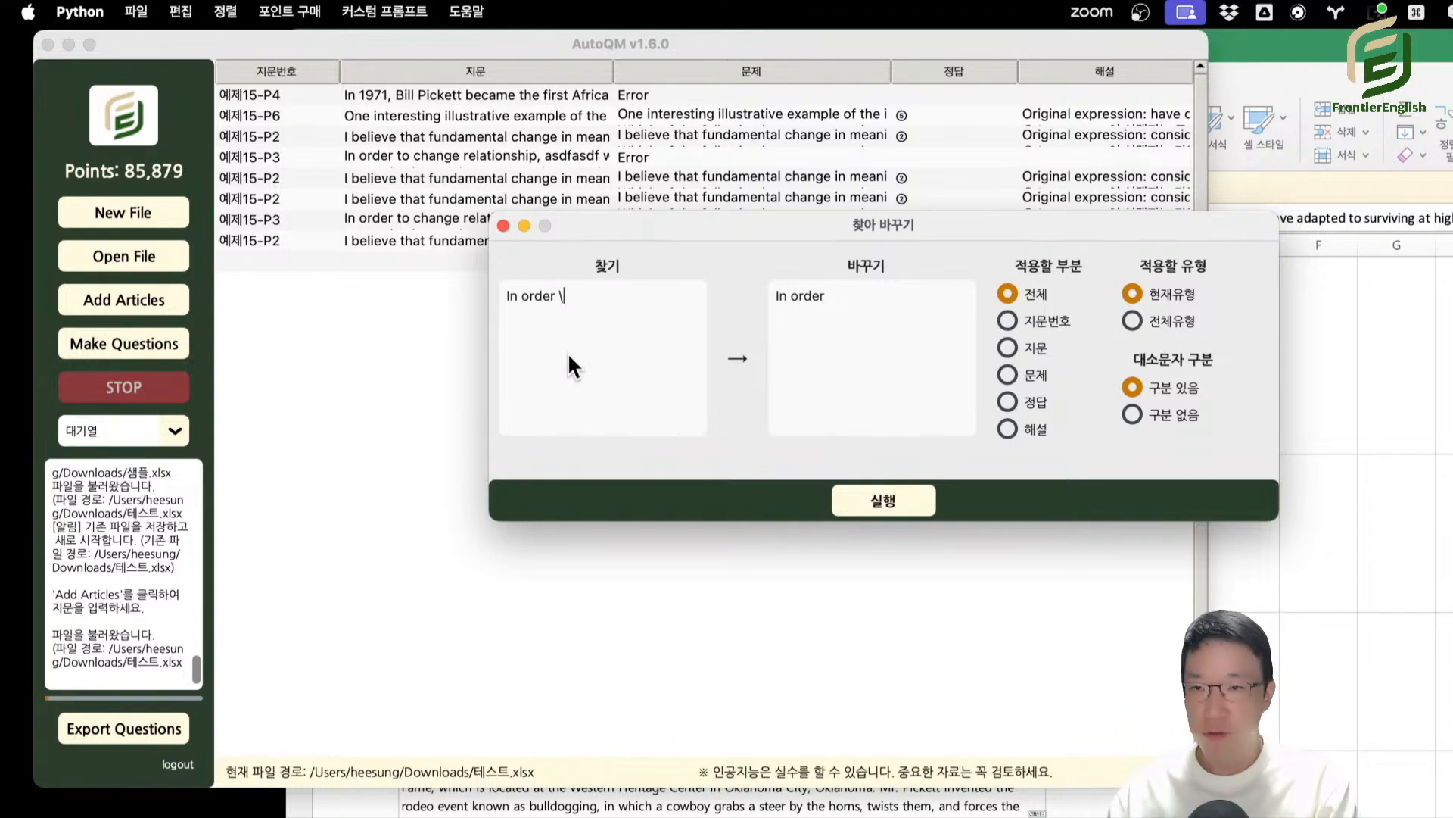
type("n")
key("shift+Left")
key("shift+Left")
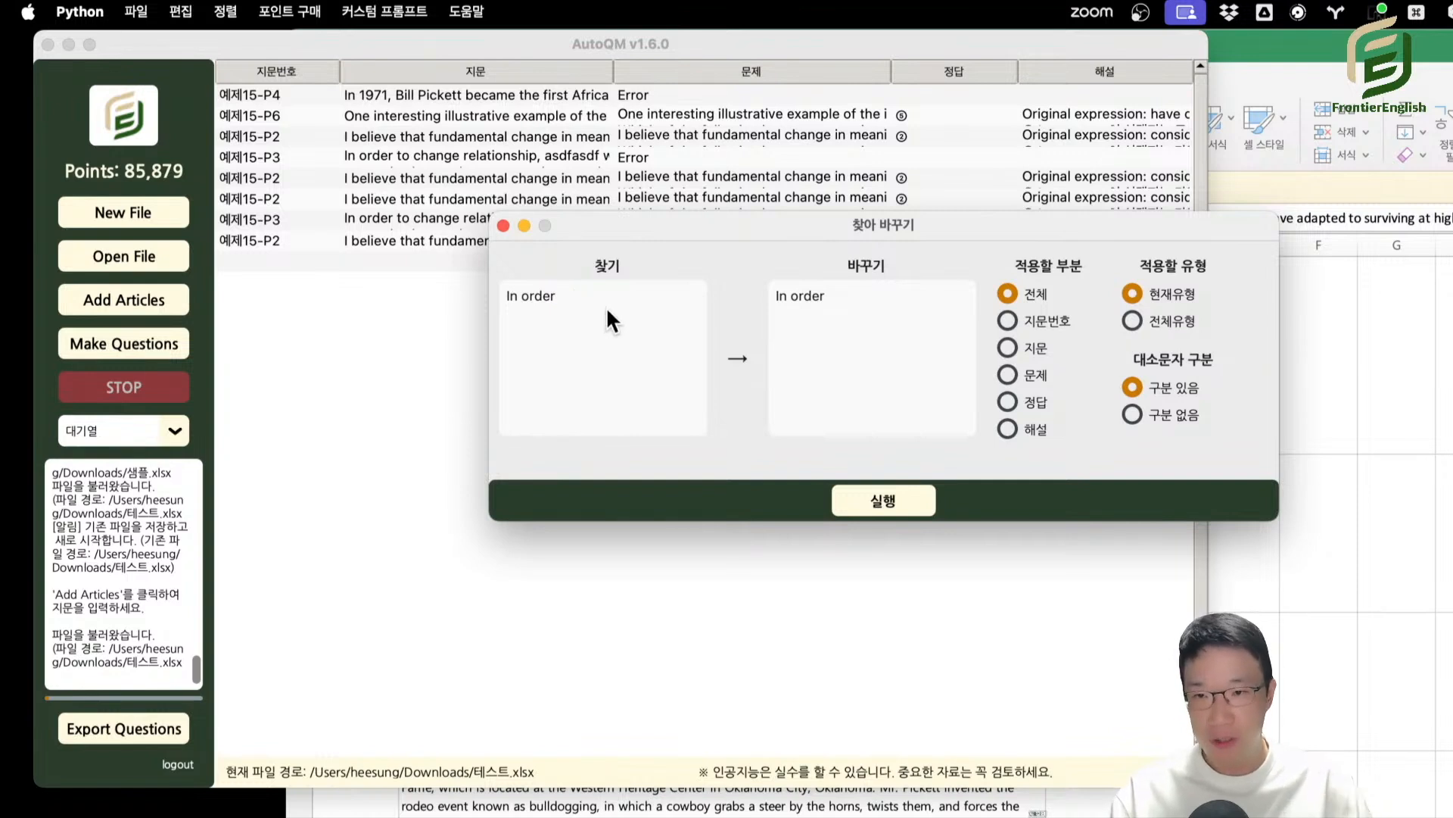
left_click(835, 301)
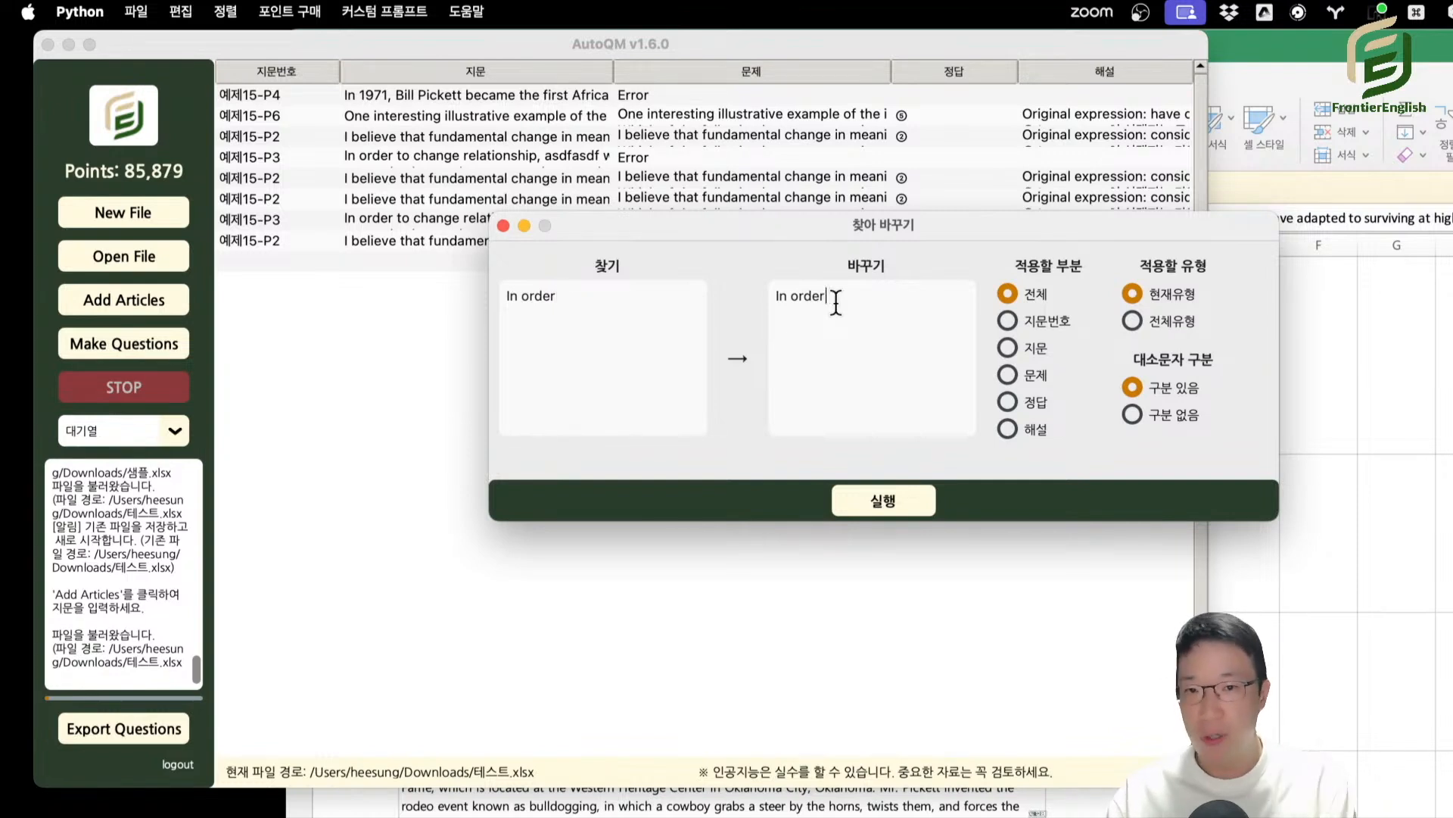
Replace "In order" with "In order\n" in all parts (전체) of the current type (현재유형), and replace "In order\n" back with "In order".
left_click(884, 500)
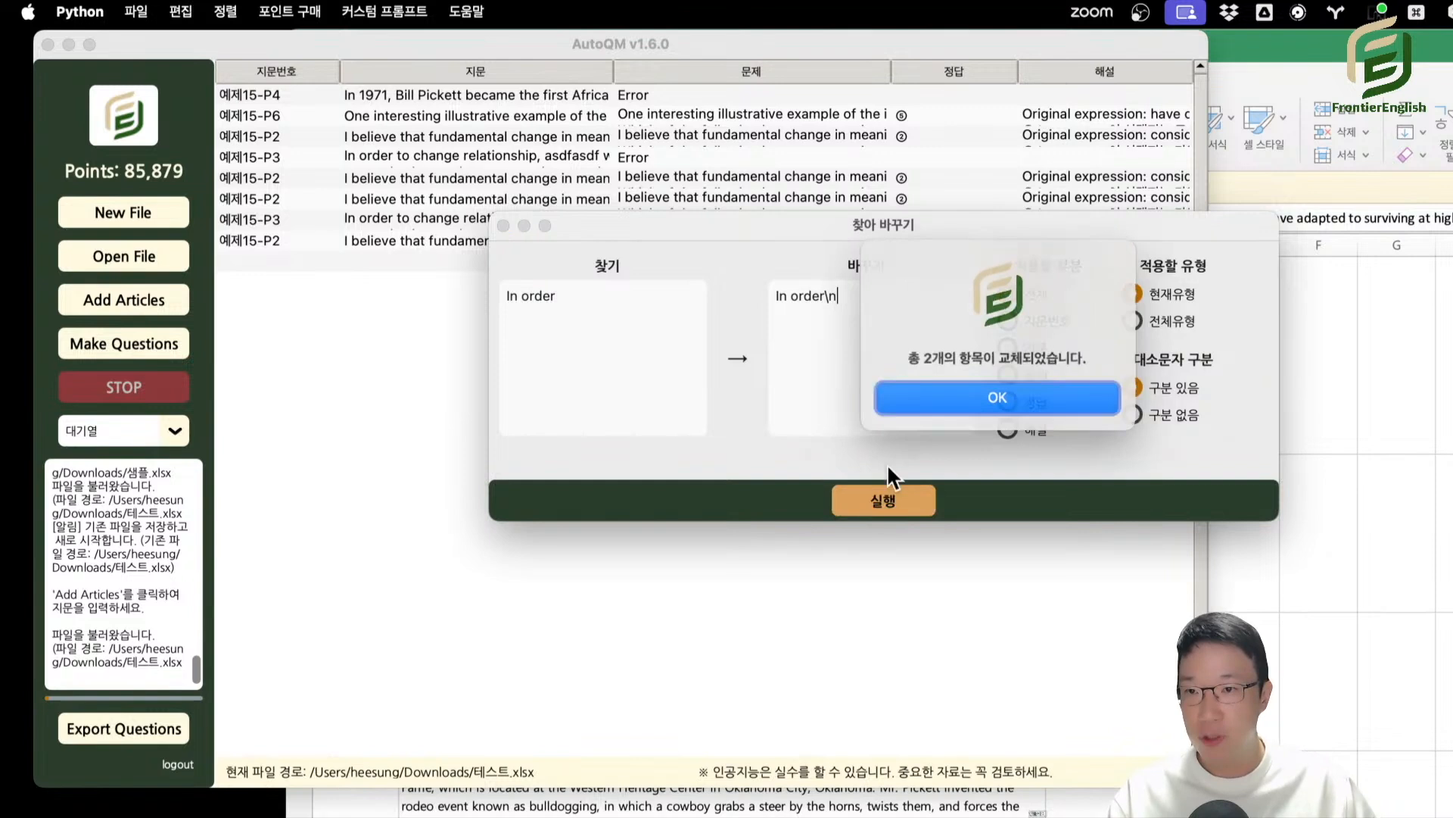
left_click(969, 398)
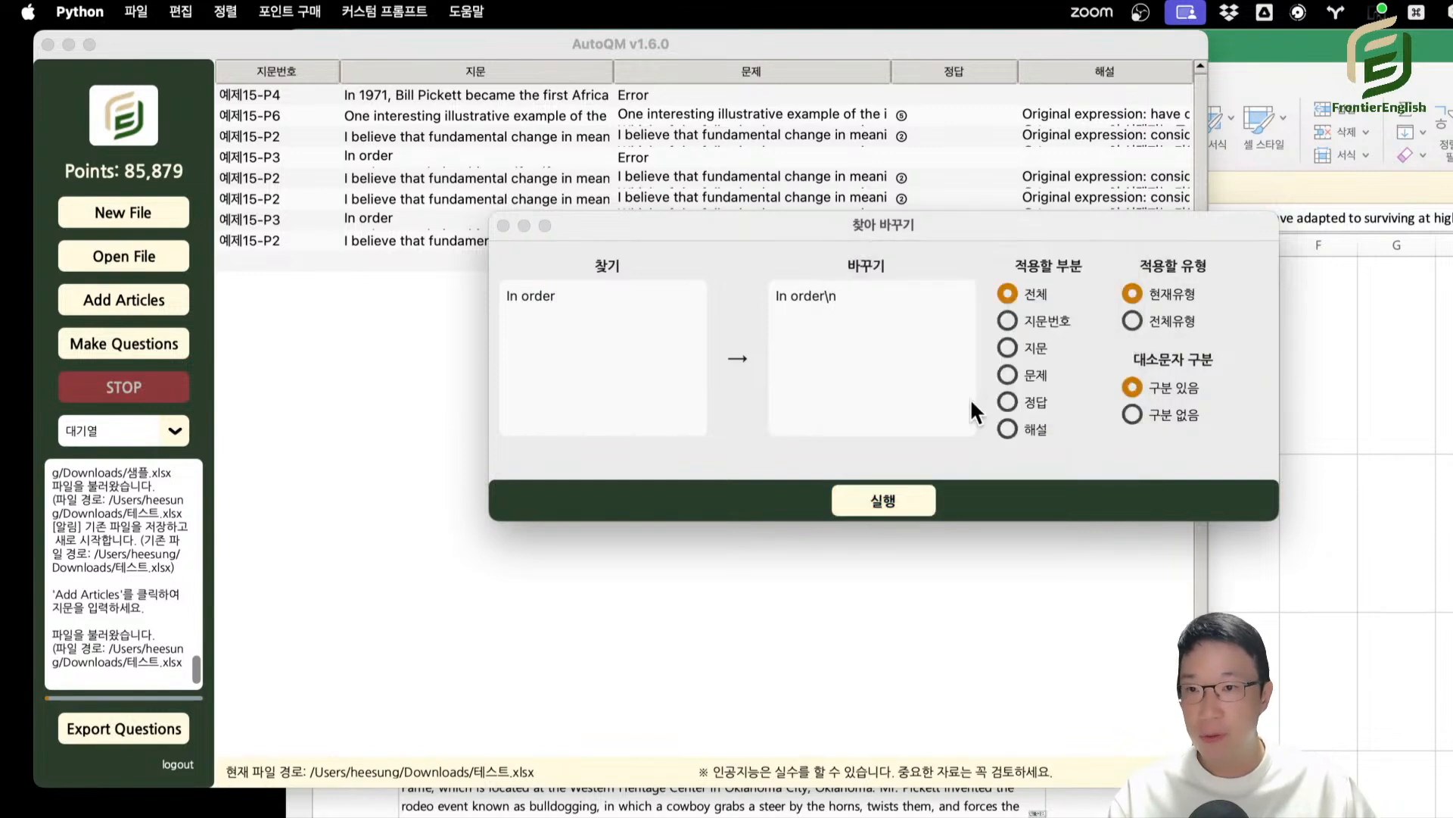
left_click(614, 304)
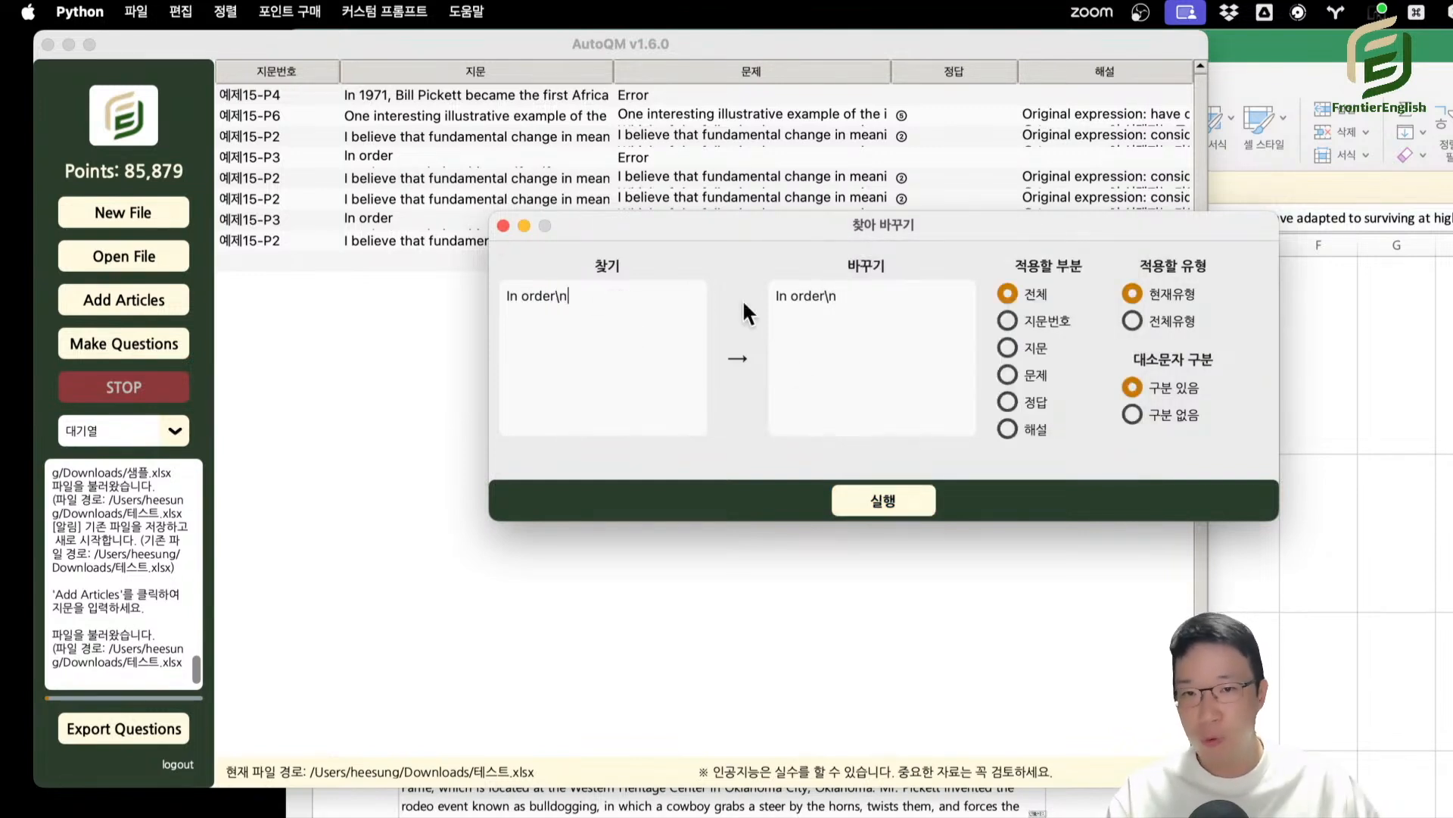
left_click(869, 304)
key("BackSpace")
key("BackSpace")
left_click(869, 496)
left_click(972, 388)
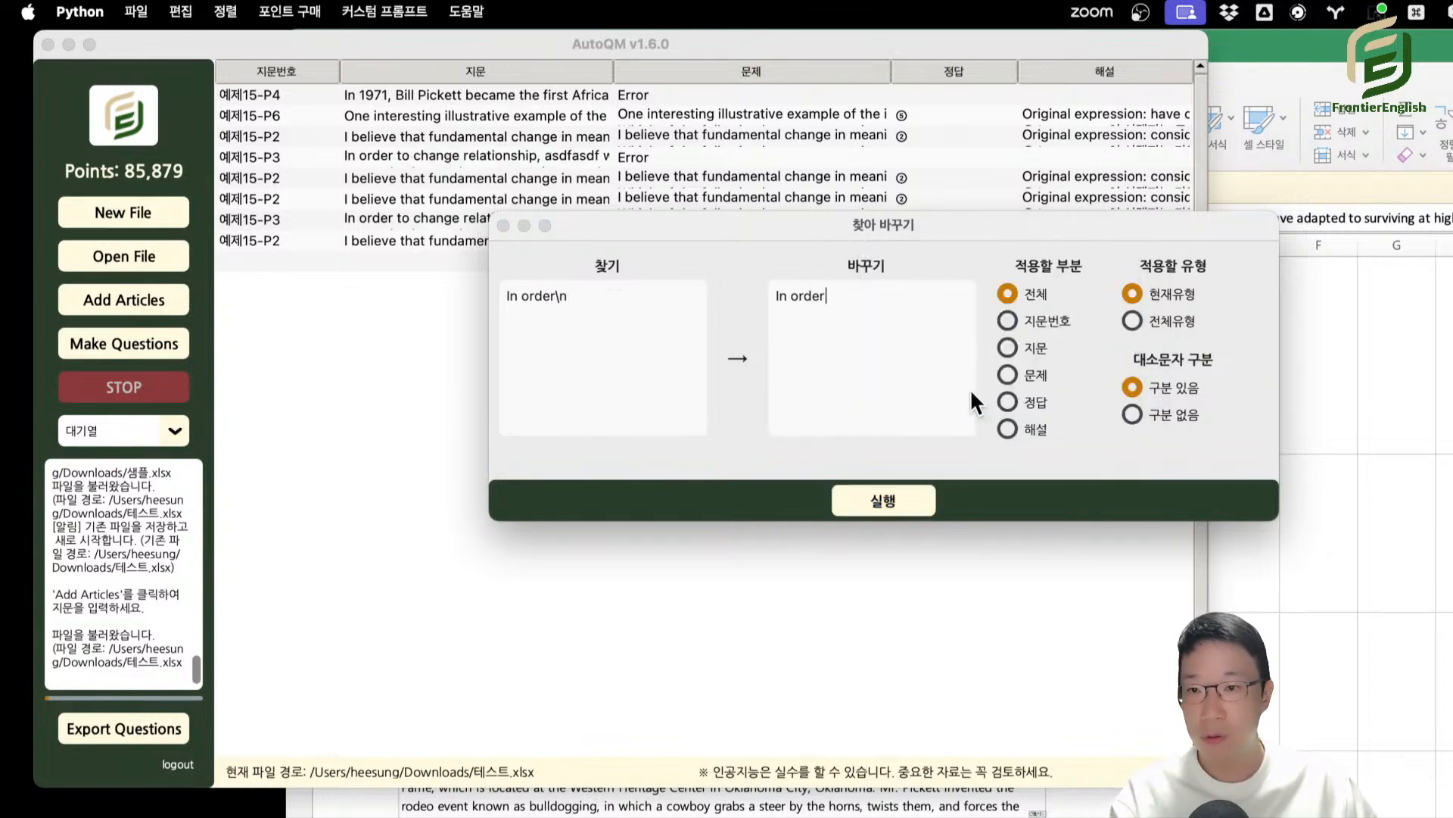
Put the \n code on its own line in the search text, and close the find-and-replace dialog.
left_click_drag(571, 296, 556, 297)
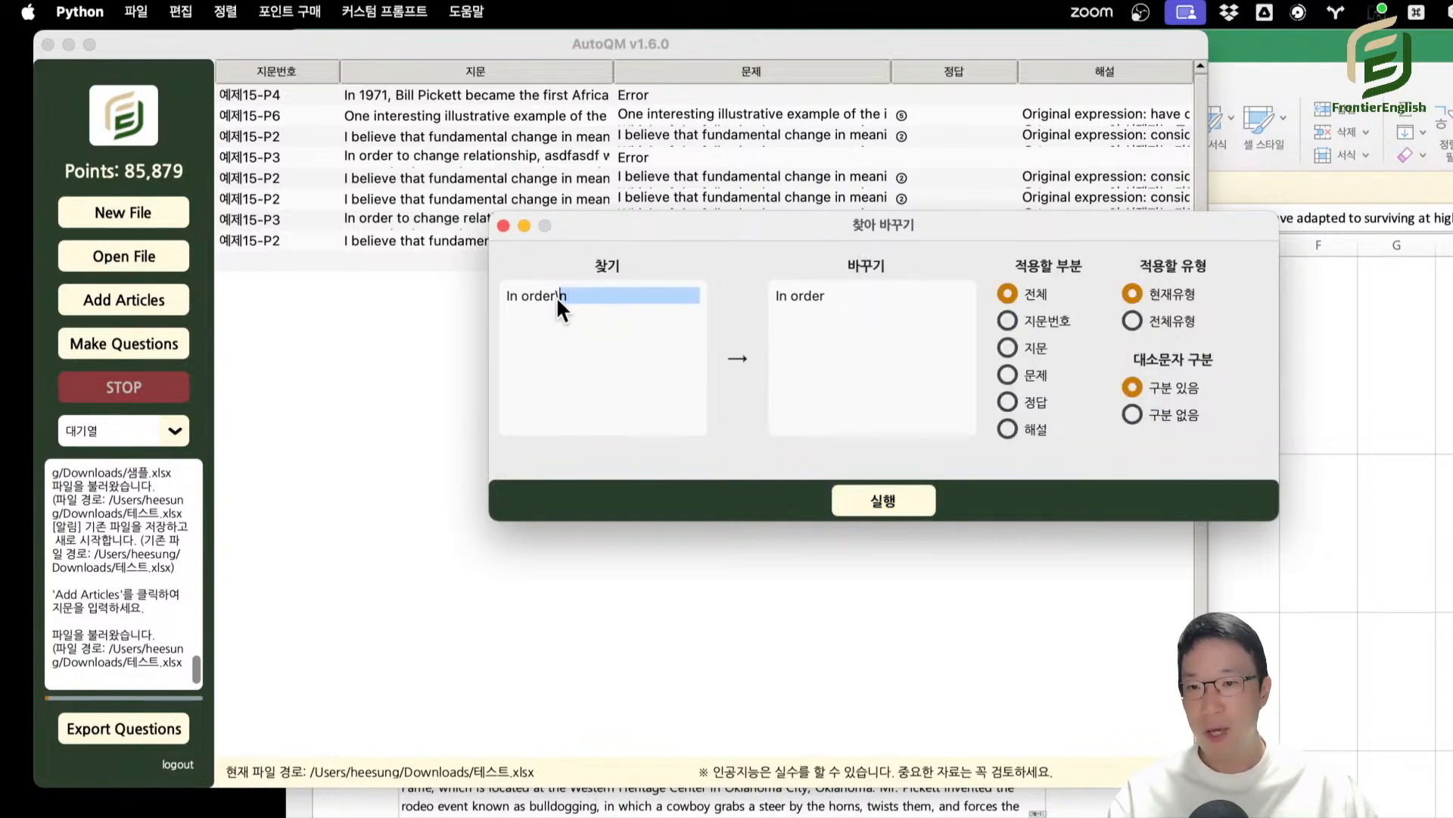
left_click(597, 303)
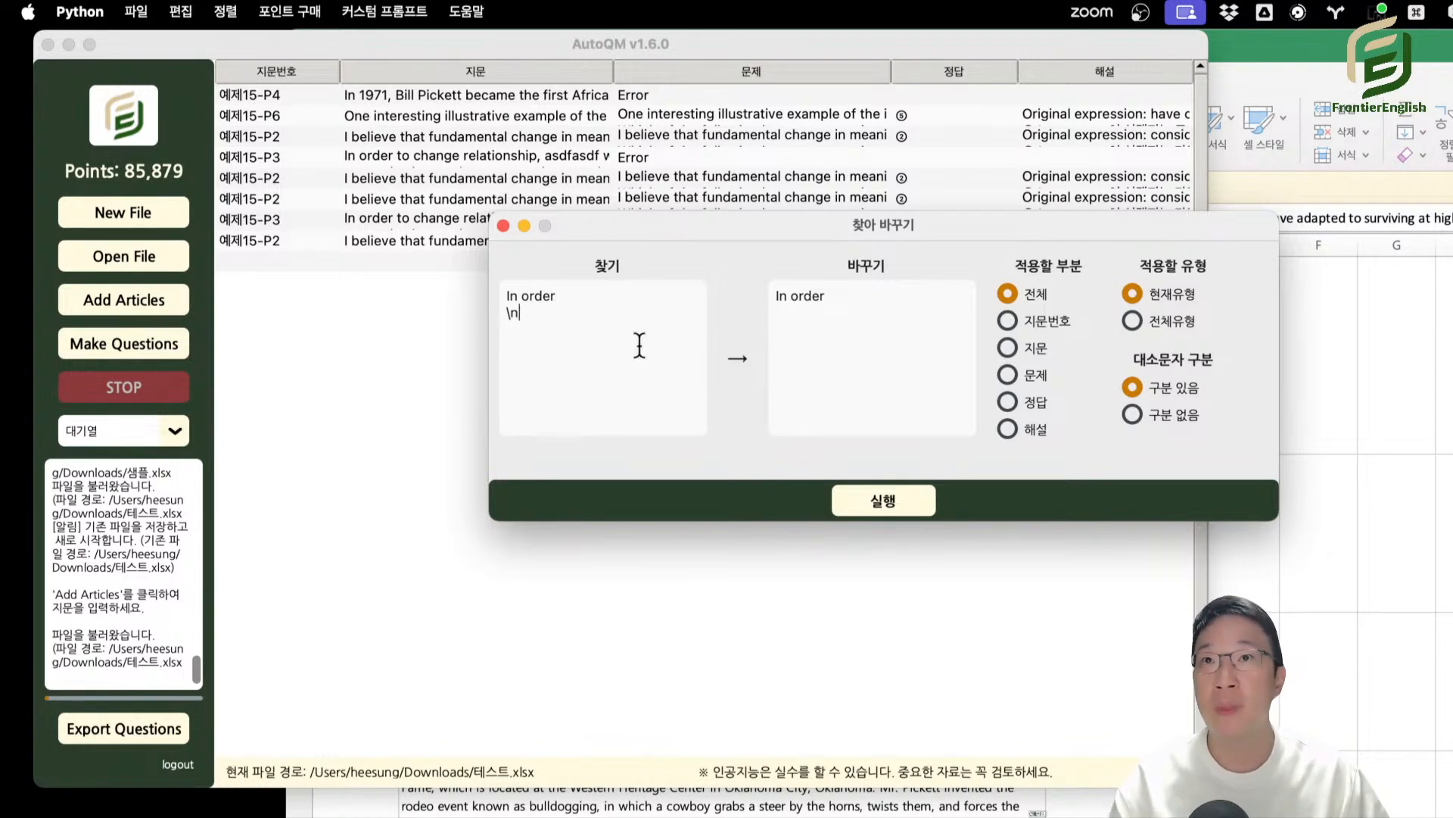
key("Escape")
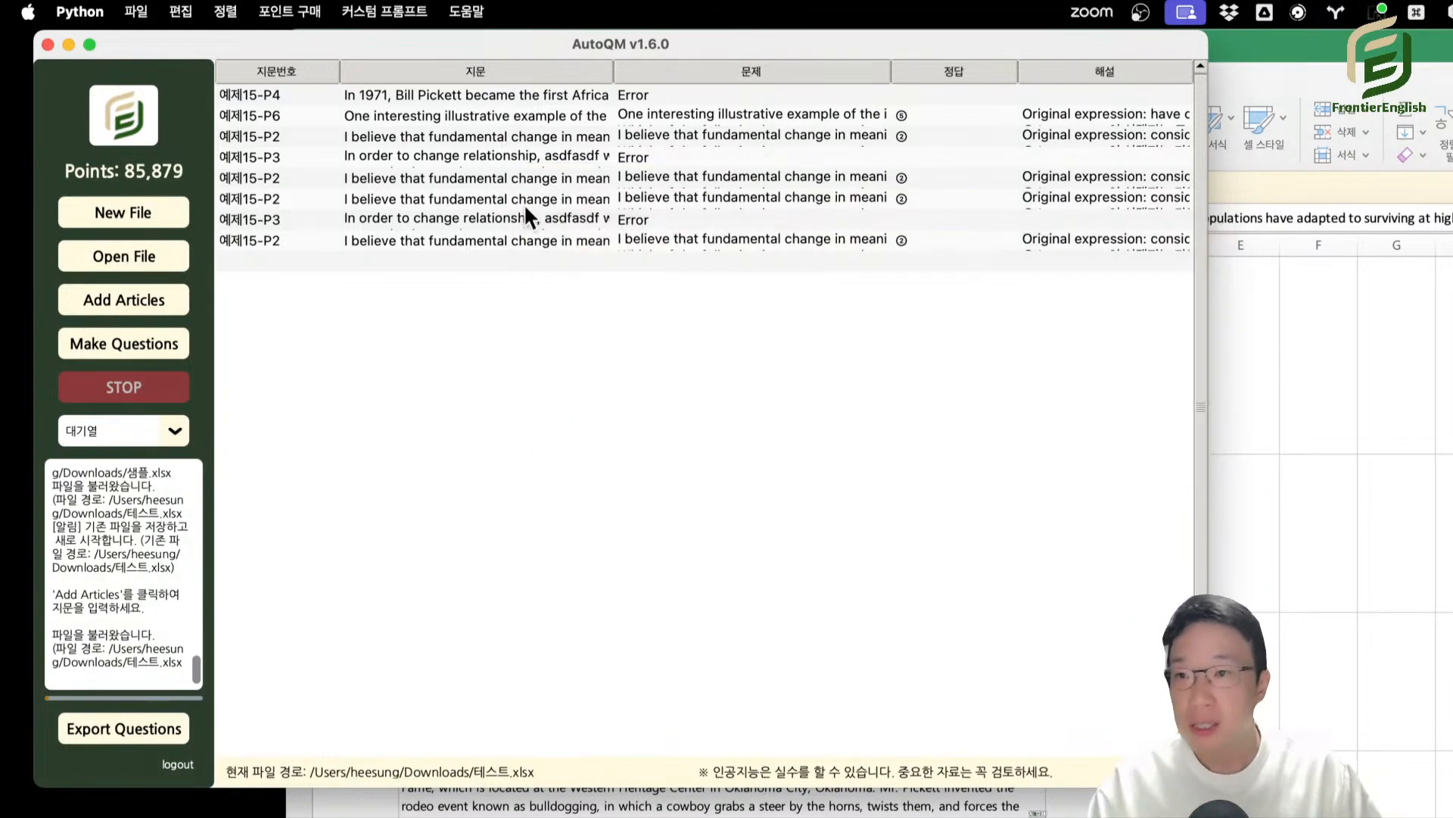
Open the recent file 샘플.xlsx, show the 내용일치_Hard question type, and open 샘플문제1 in the cell editor.
left_click(143, 11)
mouse_move(151, 80)
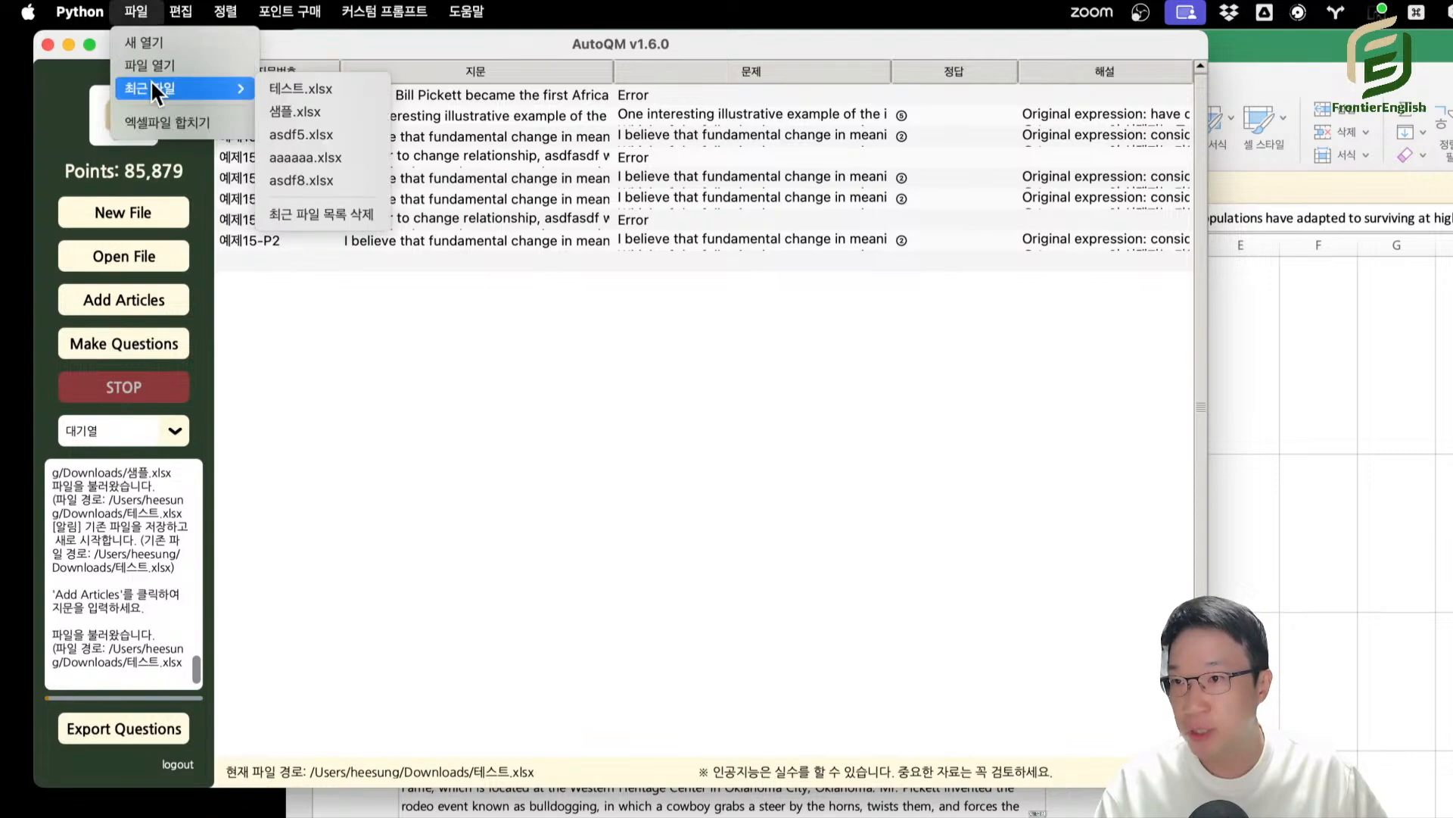
left_click(332, 113)
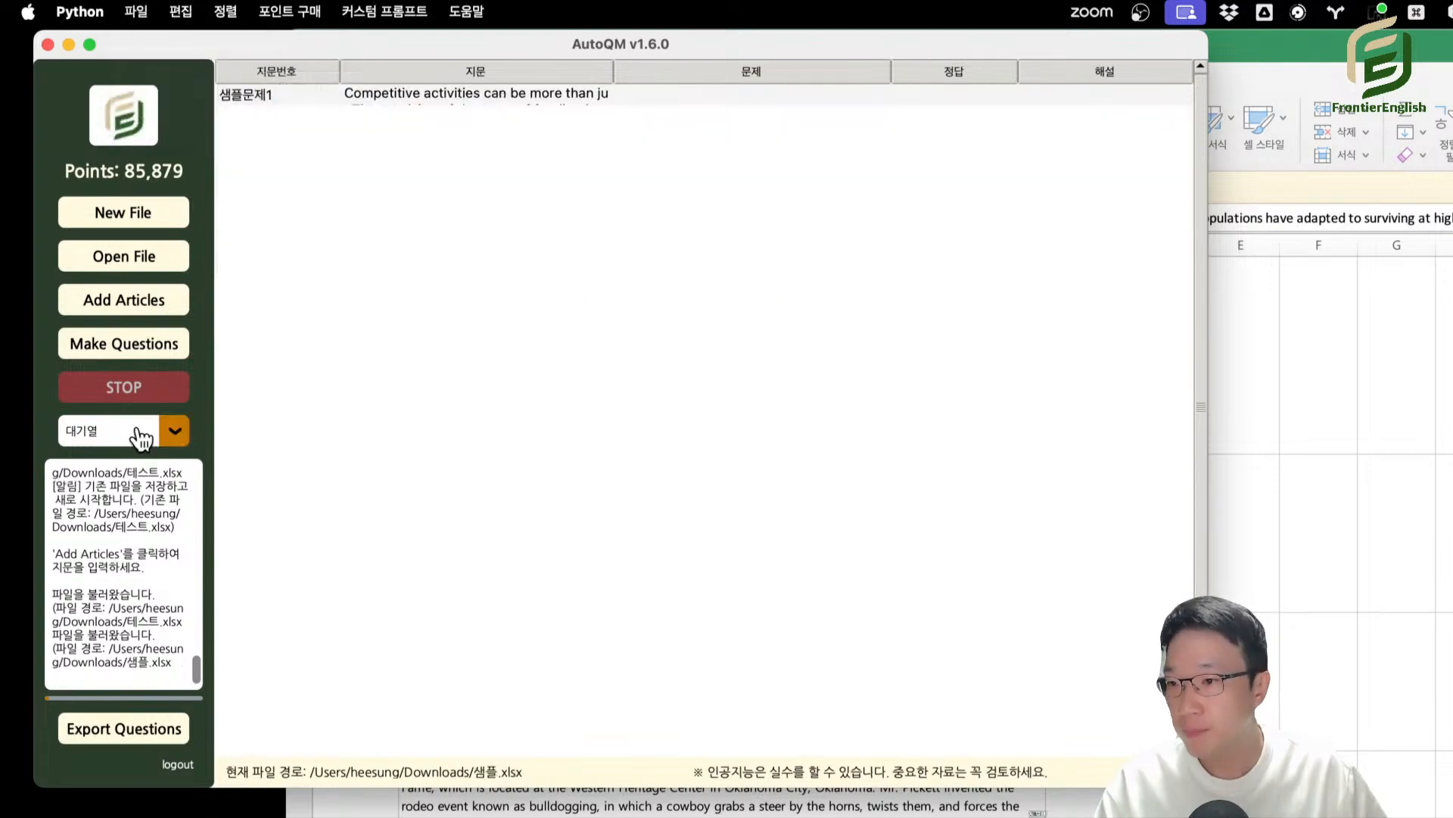
left_click(142, 431)
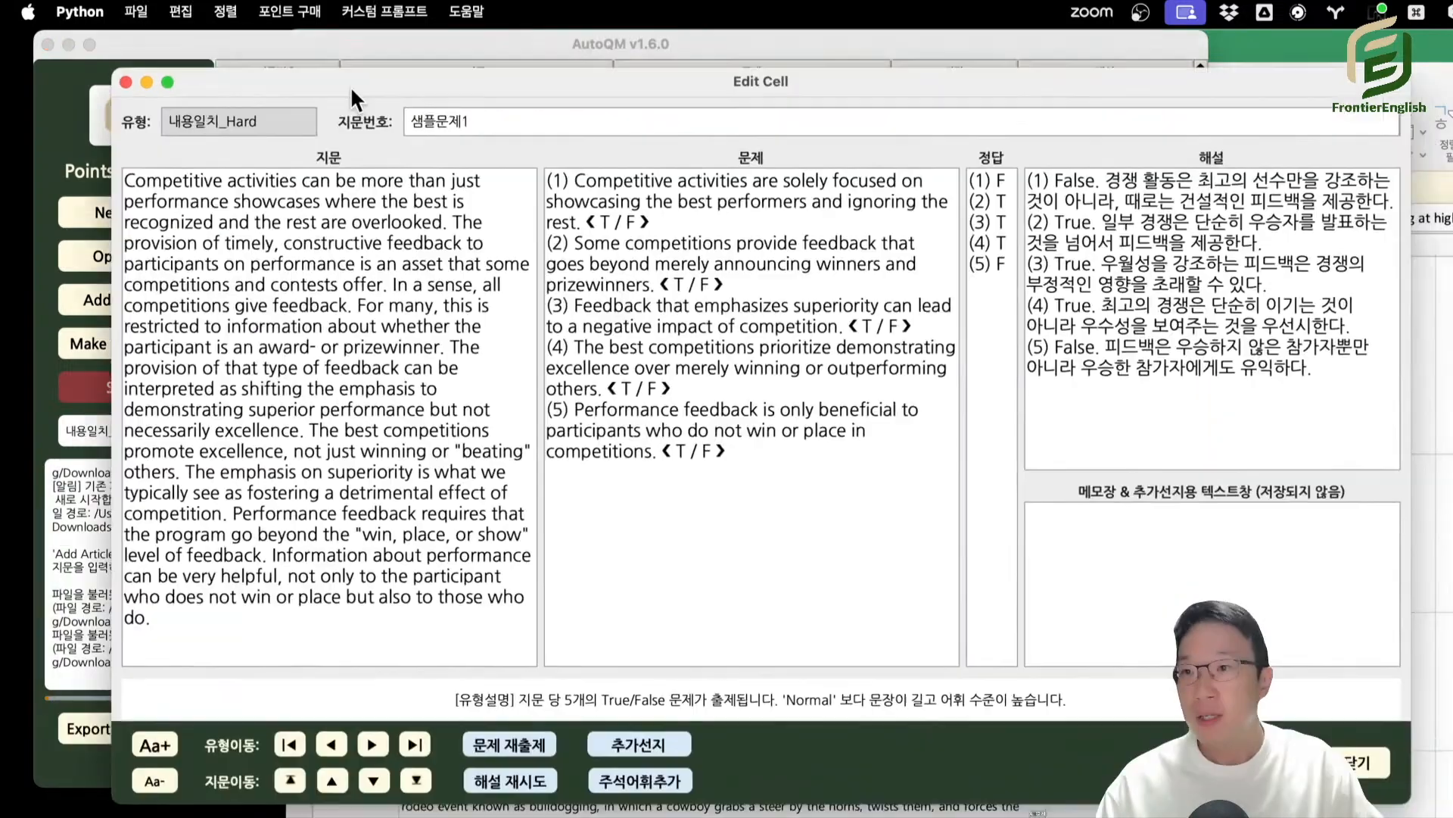
left_click_drag(350, 88, 298, 56)
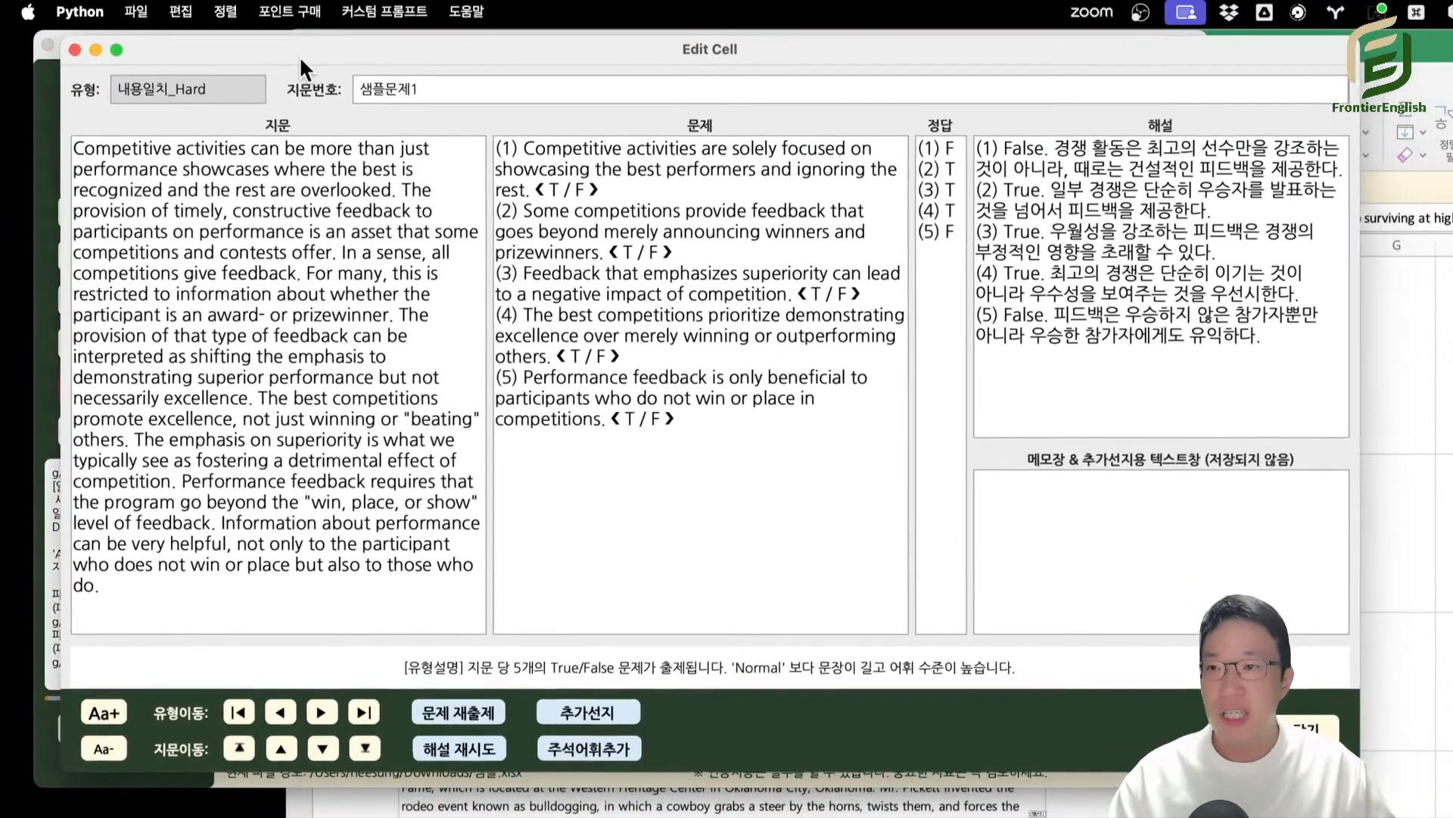
Decrease and increase the cell editor's font size, and close the editor.
left_click(93, 750)
left_click(94, 749)
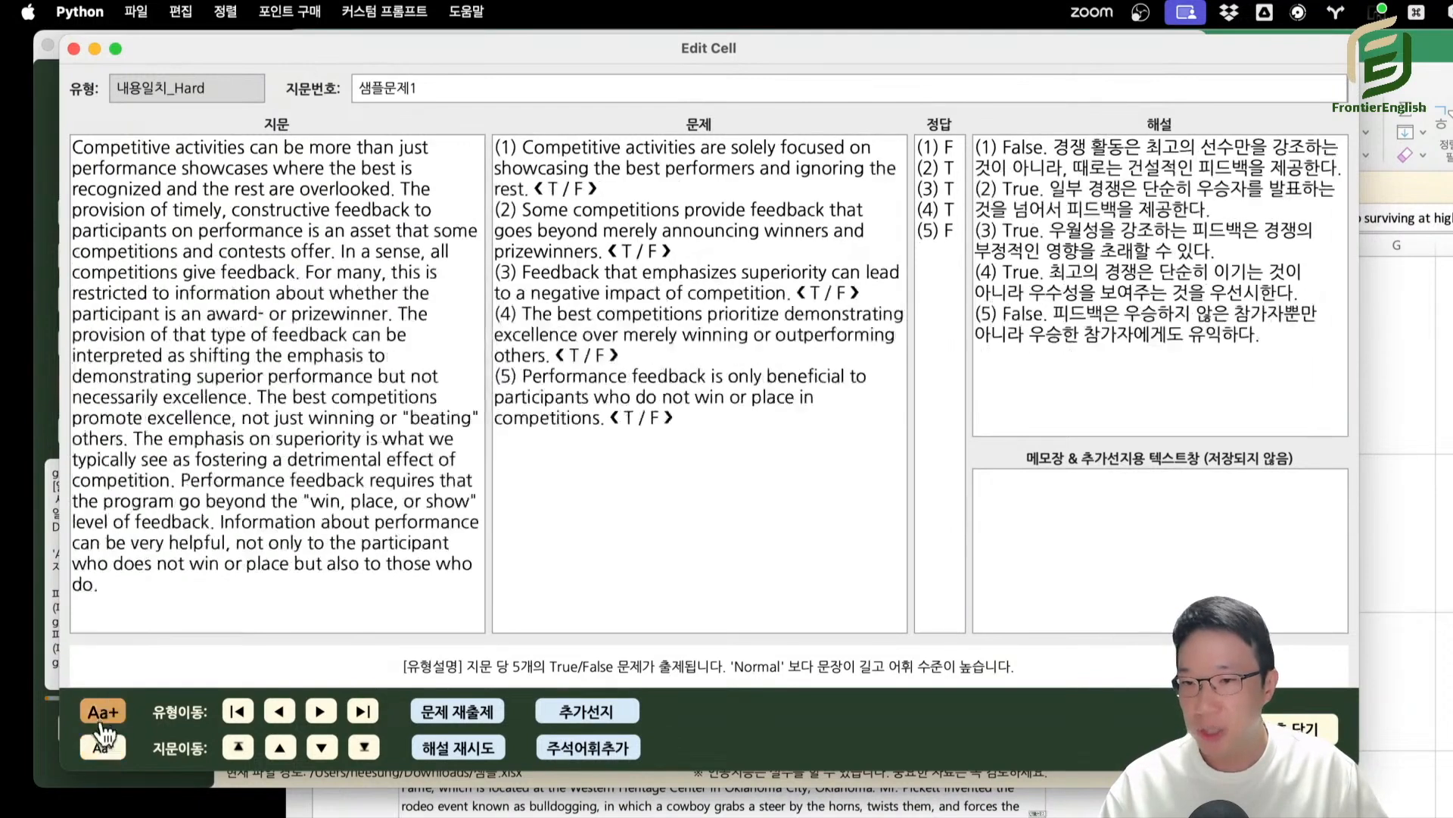
left_click(104, 713)
left_click(103, 713)
left_click(106, 716)
left_click(100, 749)
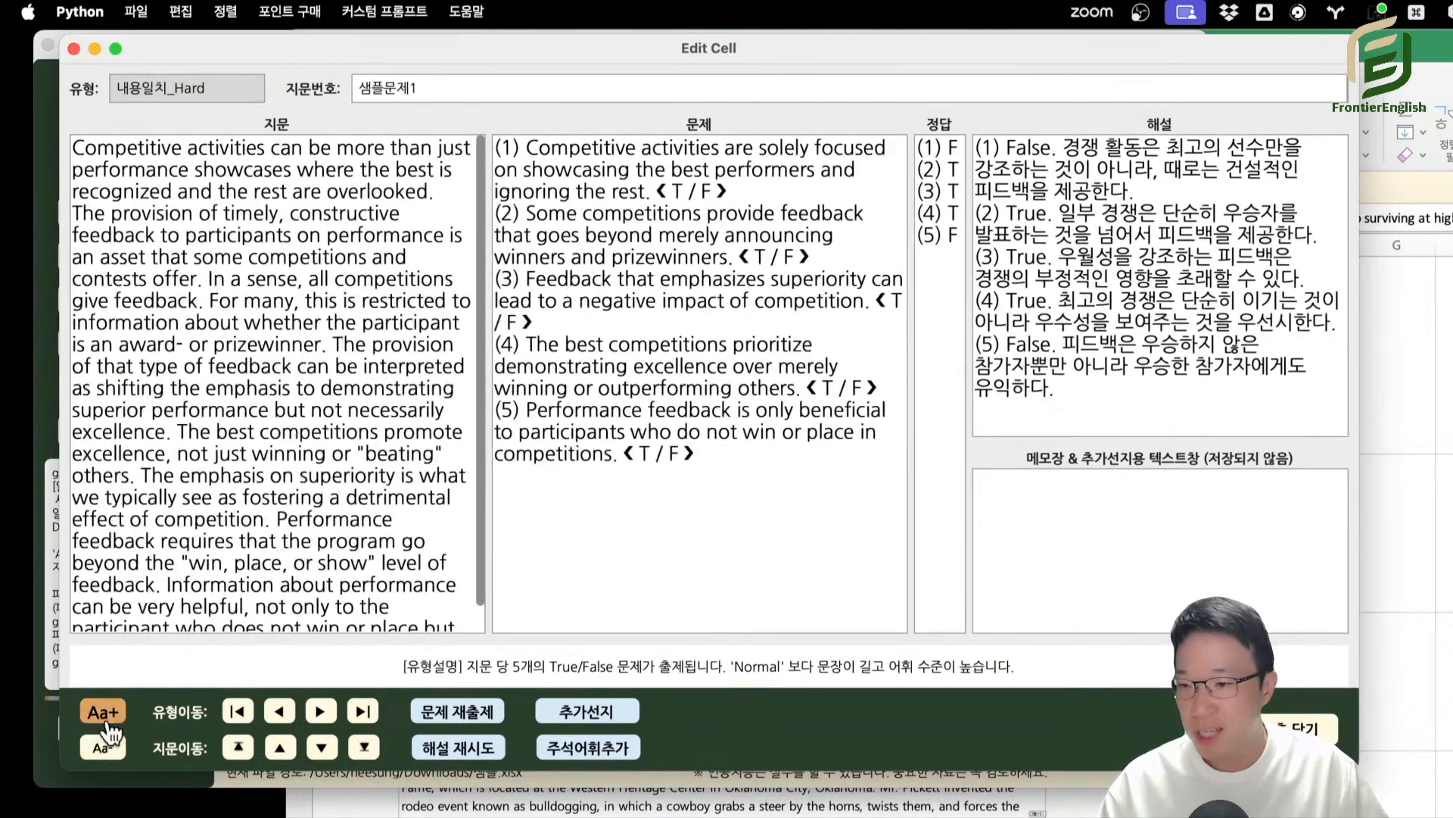
left_click(103, 713)
key("Escape")
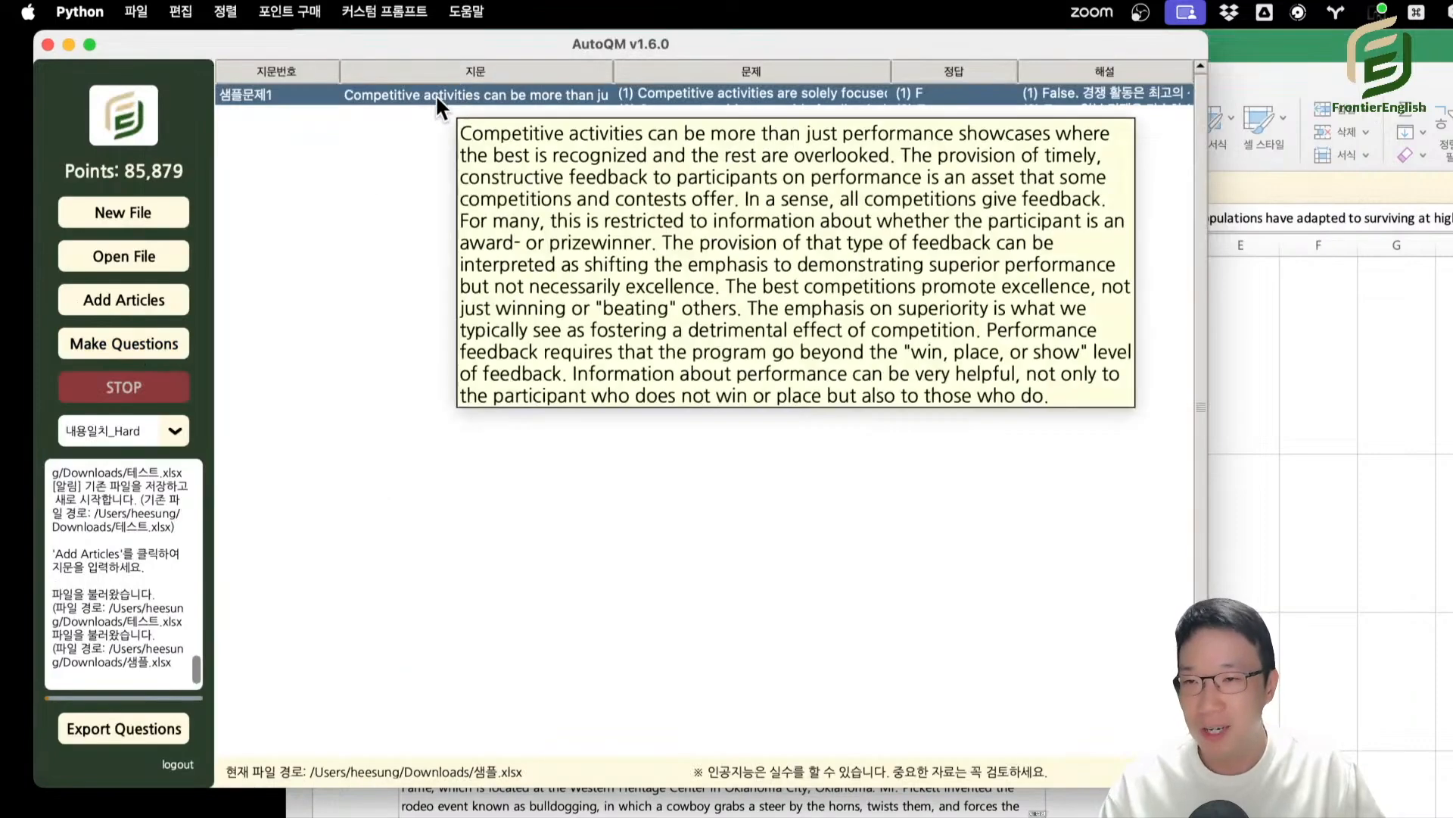
Reopen 샘플문제1 in the cell editor, enlarge the text by several more sizes, and close the editor.
double_click(436, 96)
left_click_drag(1136, 42, 533, 63)
left_click(133, 725)
left_click(133, 727)
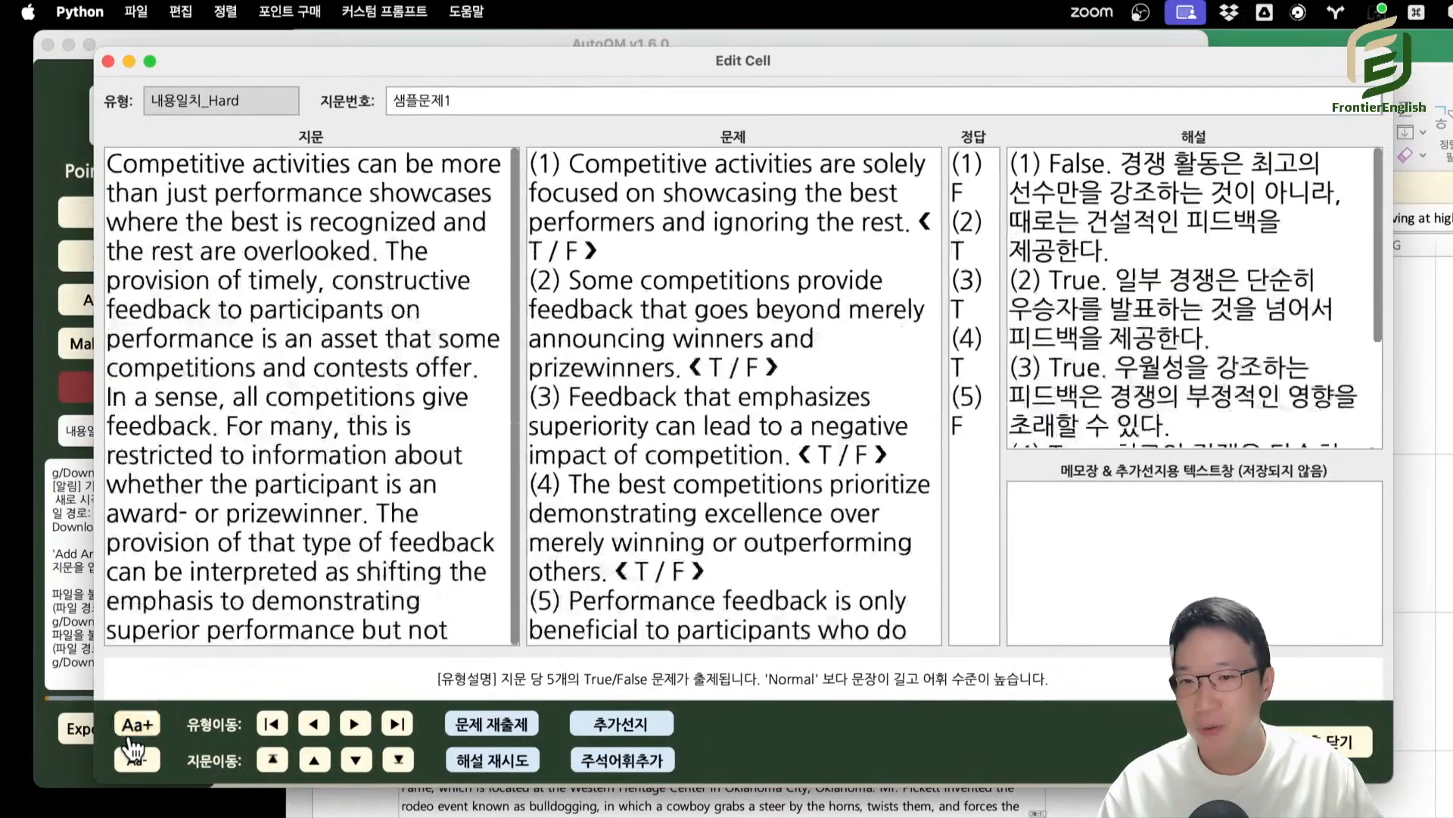
left_click(133, 726)
key("Escape")
left_click(125, 348)
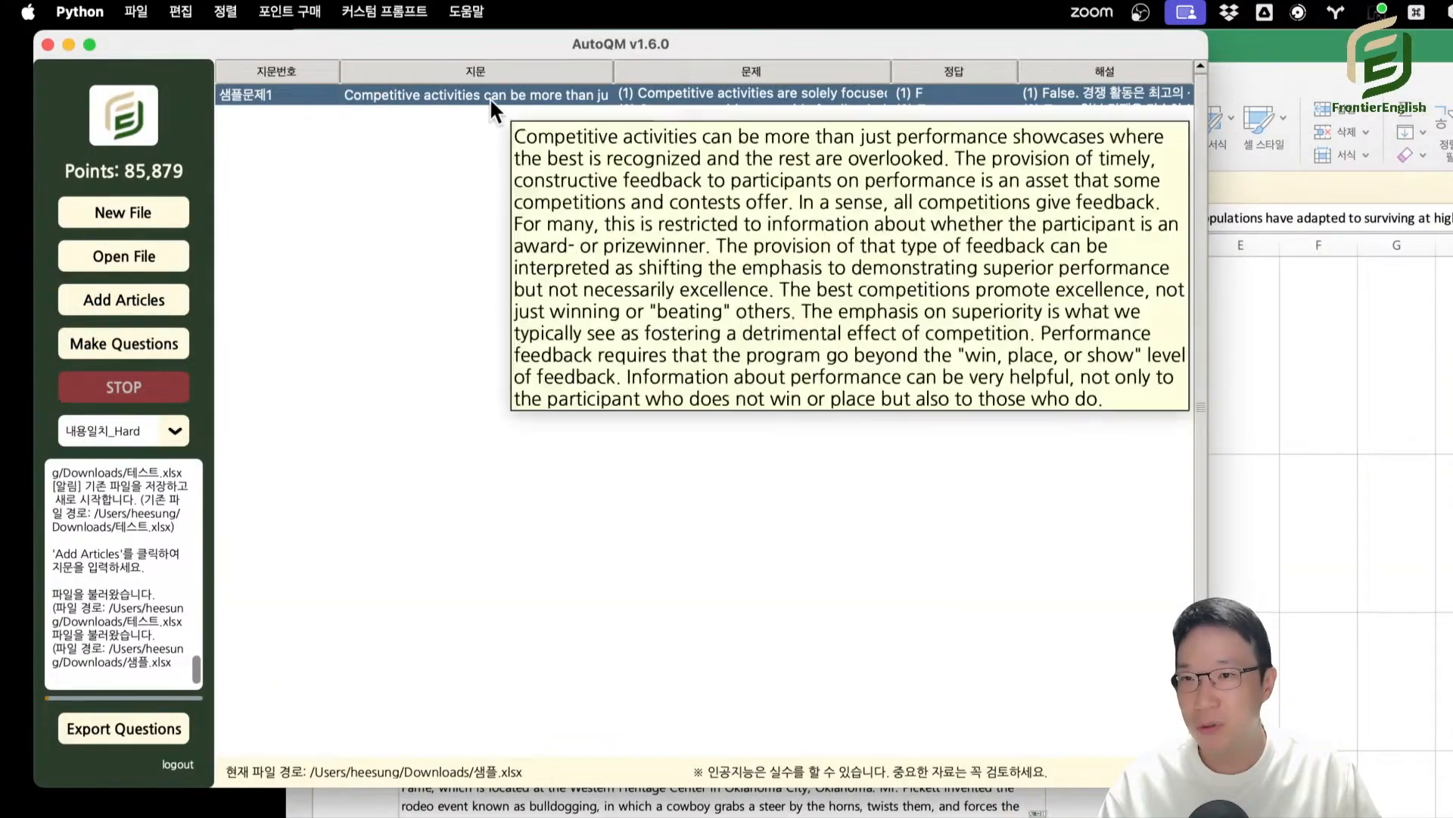
Reopen 샘플문제1 and adjust the editor's text size down and up several times, ending on a smaller size.
double_click(489, 97)
left_click_drag(1047, 43, 415, 58)
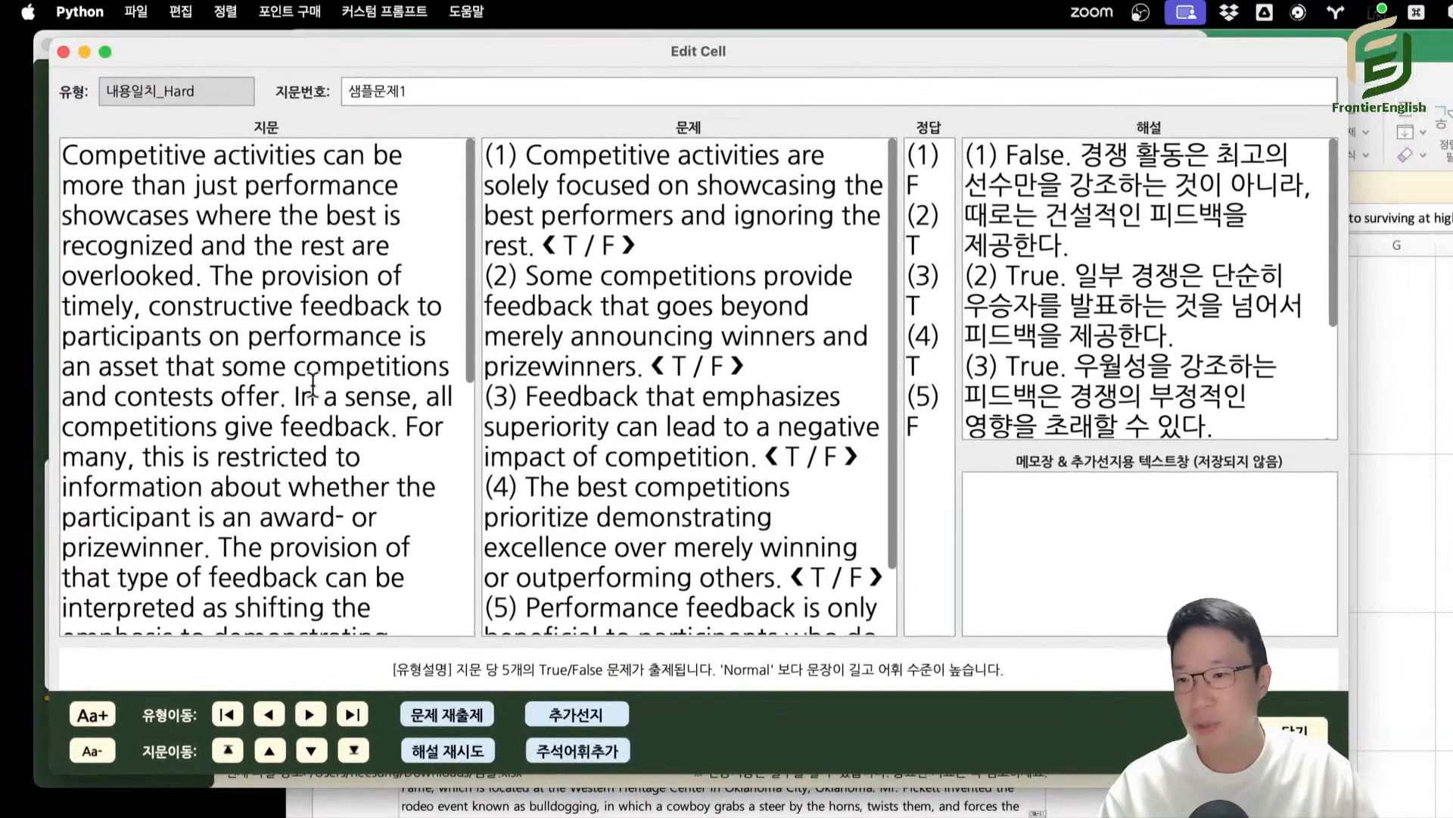
key("super+minus")
key("super+minus")
key("super+minus")
key("super+minus")
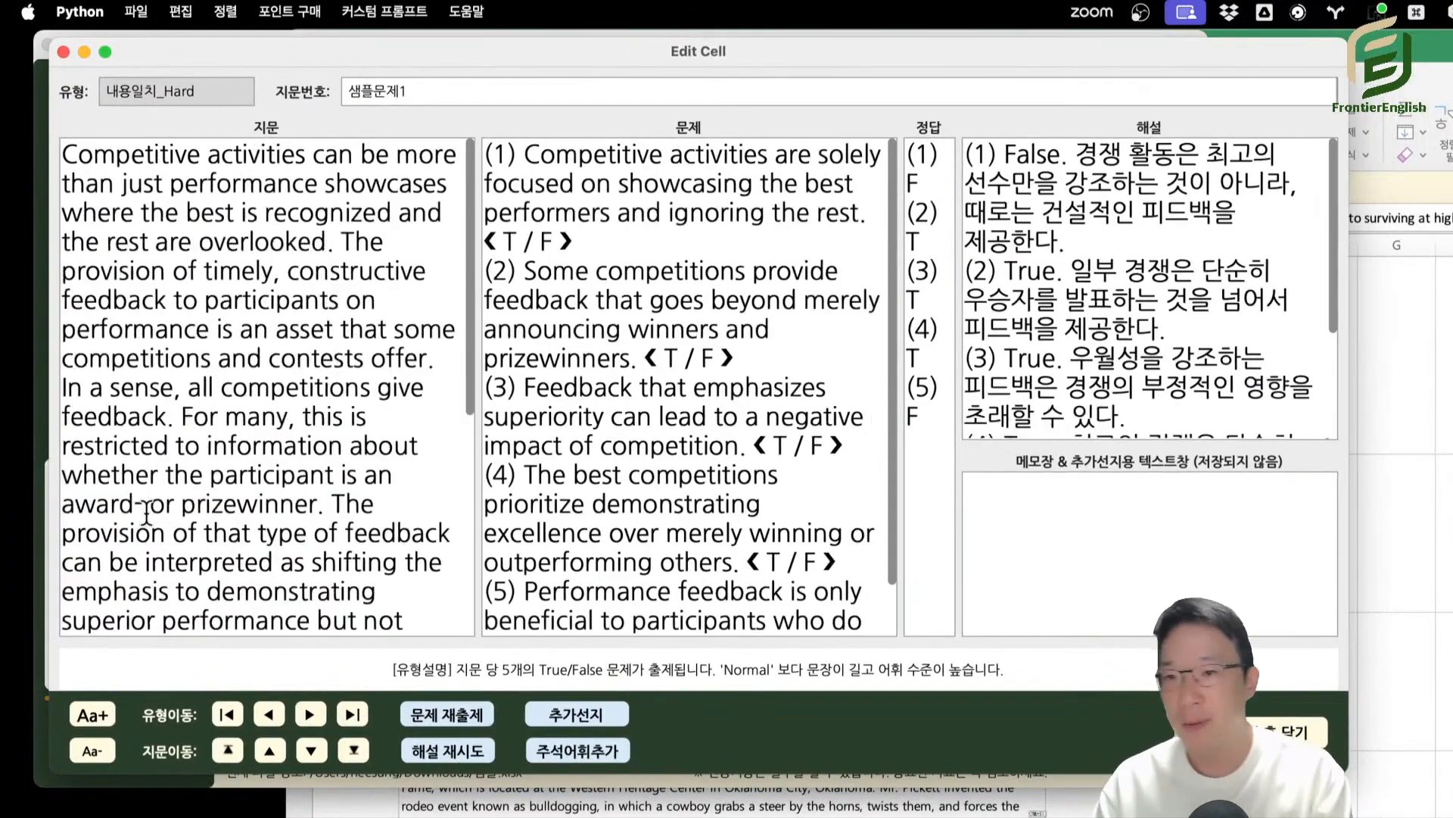
key("super+minus")
key("super+equal")
key("super+equal")
key("super+equal")
key("super+equal")
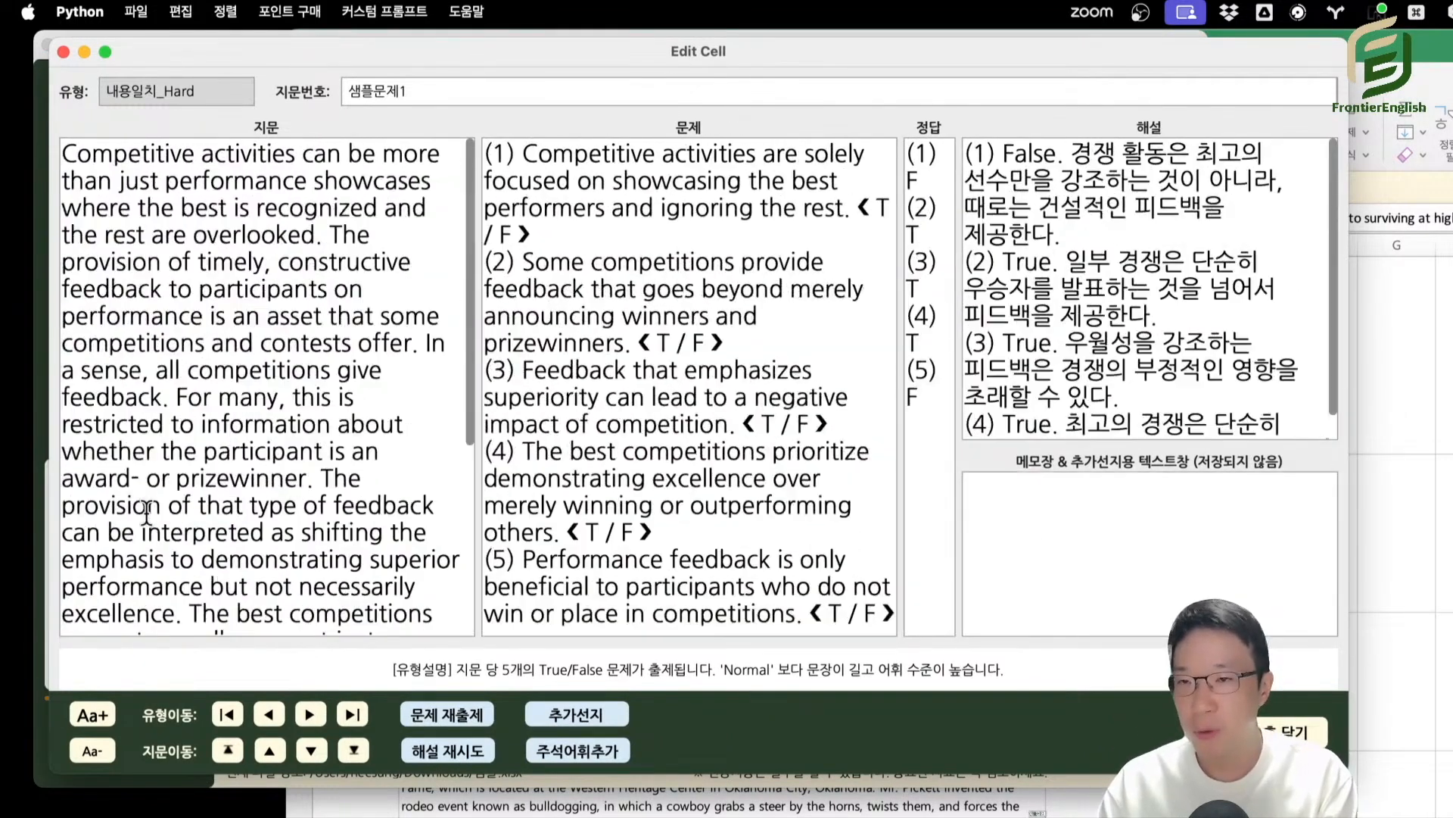
key("super+minus")
key("super+minus")
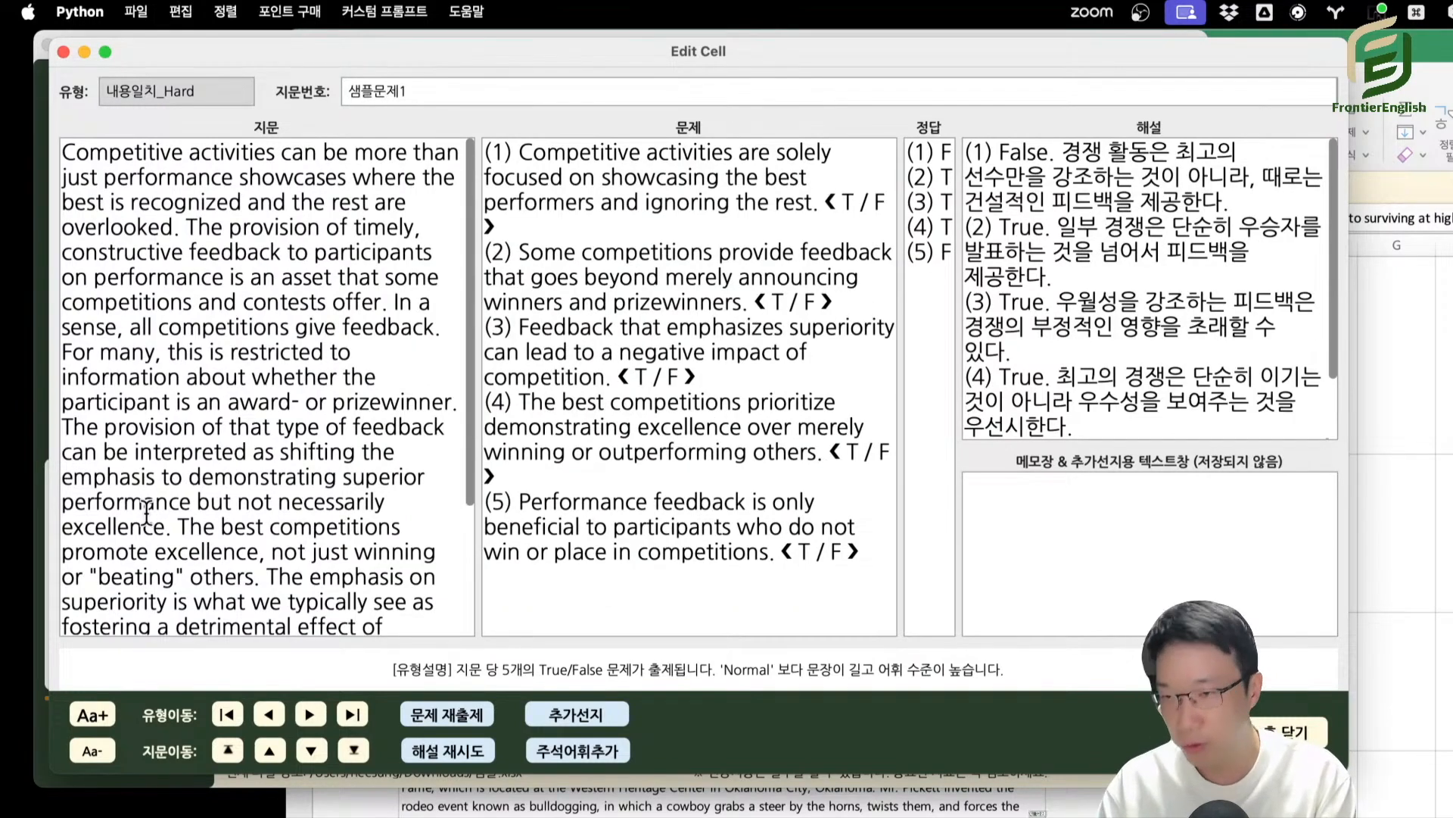
key("super+minus")
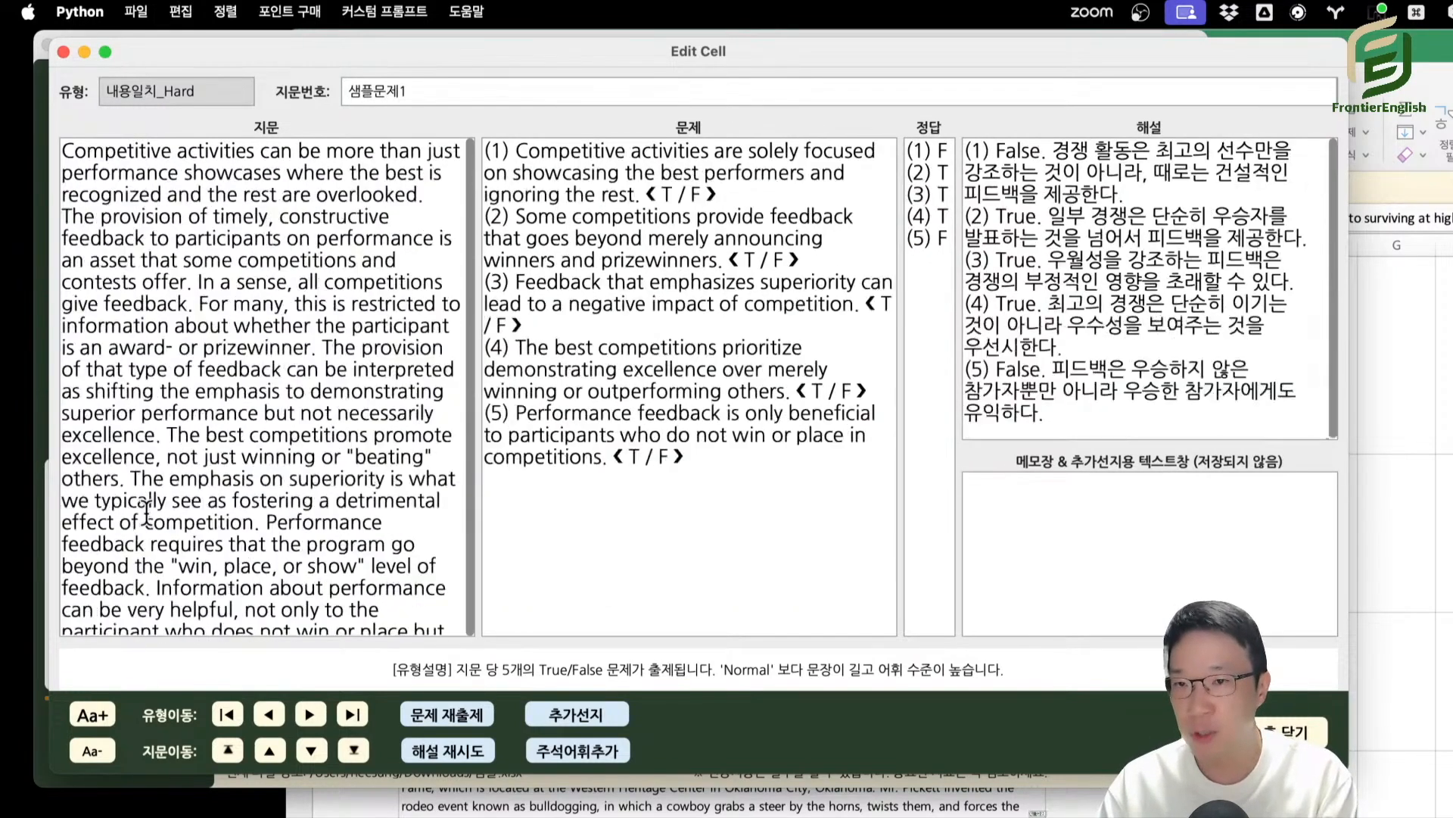
key("super+equal")
key("super+equal")
key("super+minus")
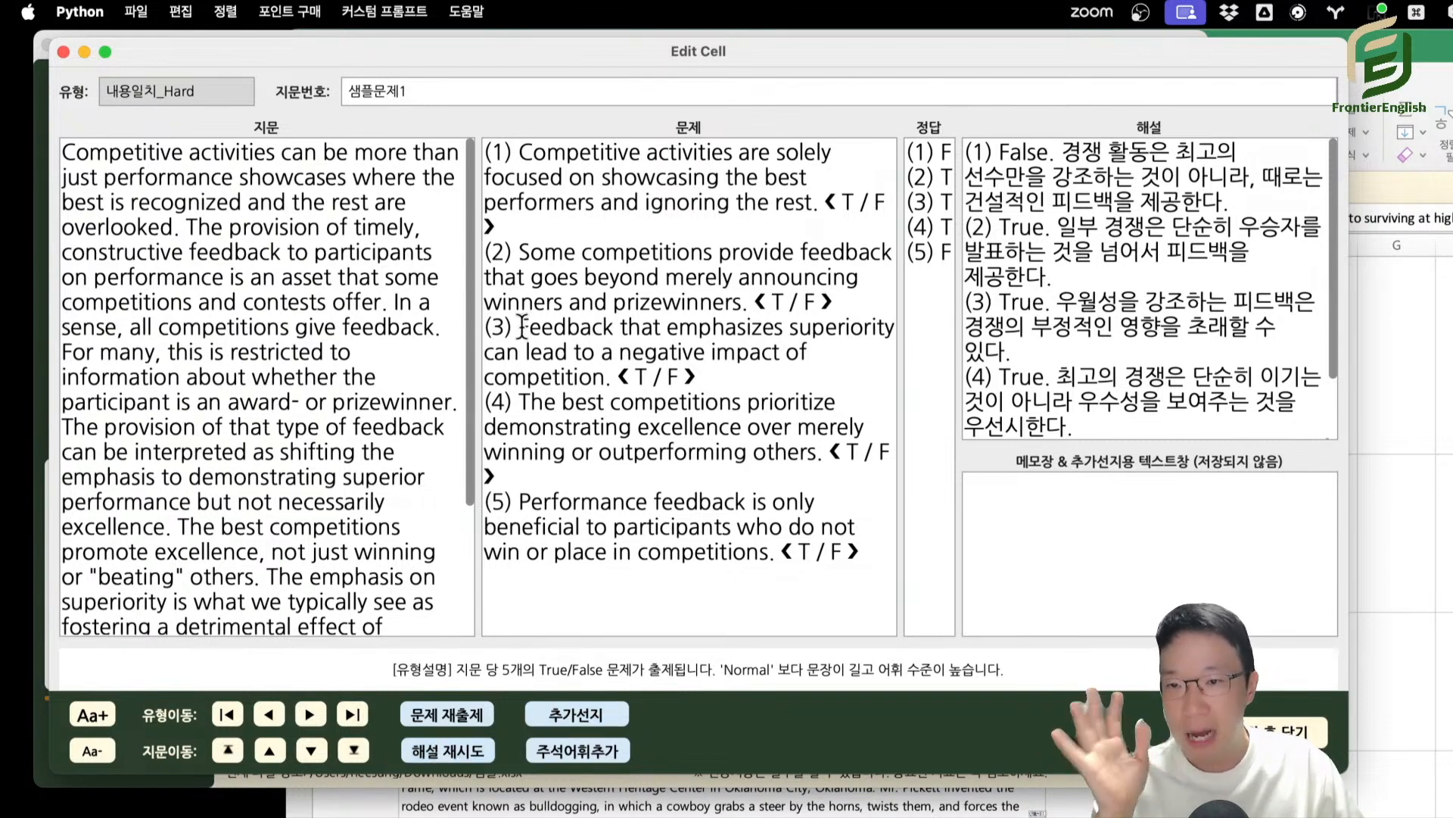
Highlight statement (3) in the question text of 샘플문제1, including its T / F marker.
left_click_drag(518, 327, 722, 382)
left_click_drag(519, 326, 612, 377)
left_click(561, 351)
left_click_drag(523, 327, 617, 380)
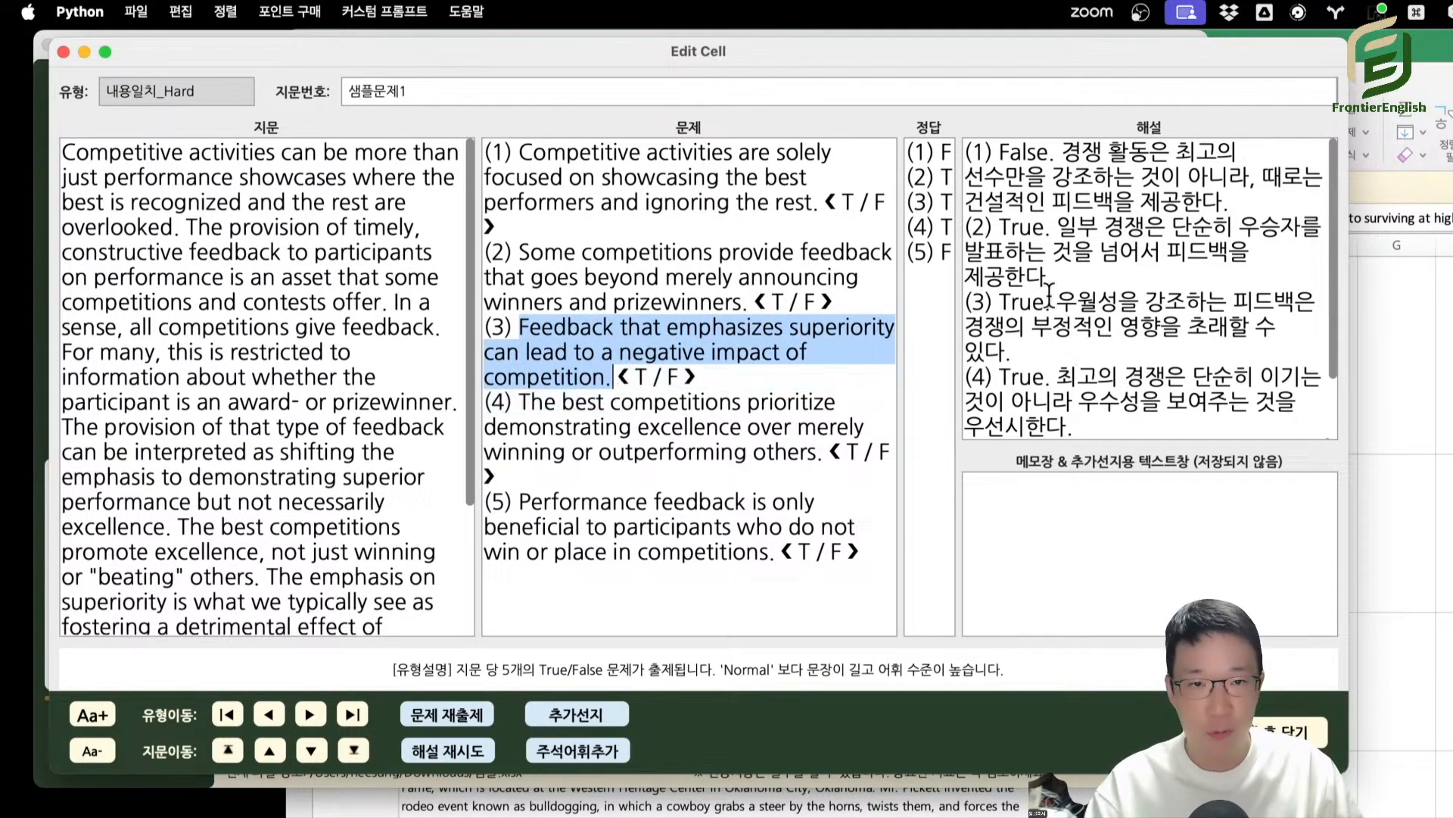
left_click_drag(523, 326, 729, 387)
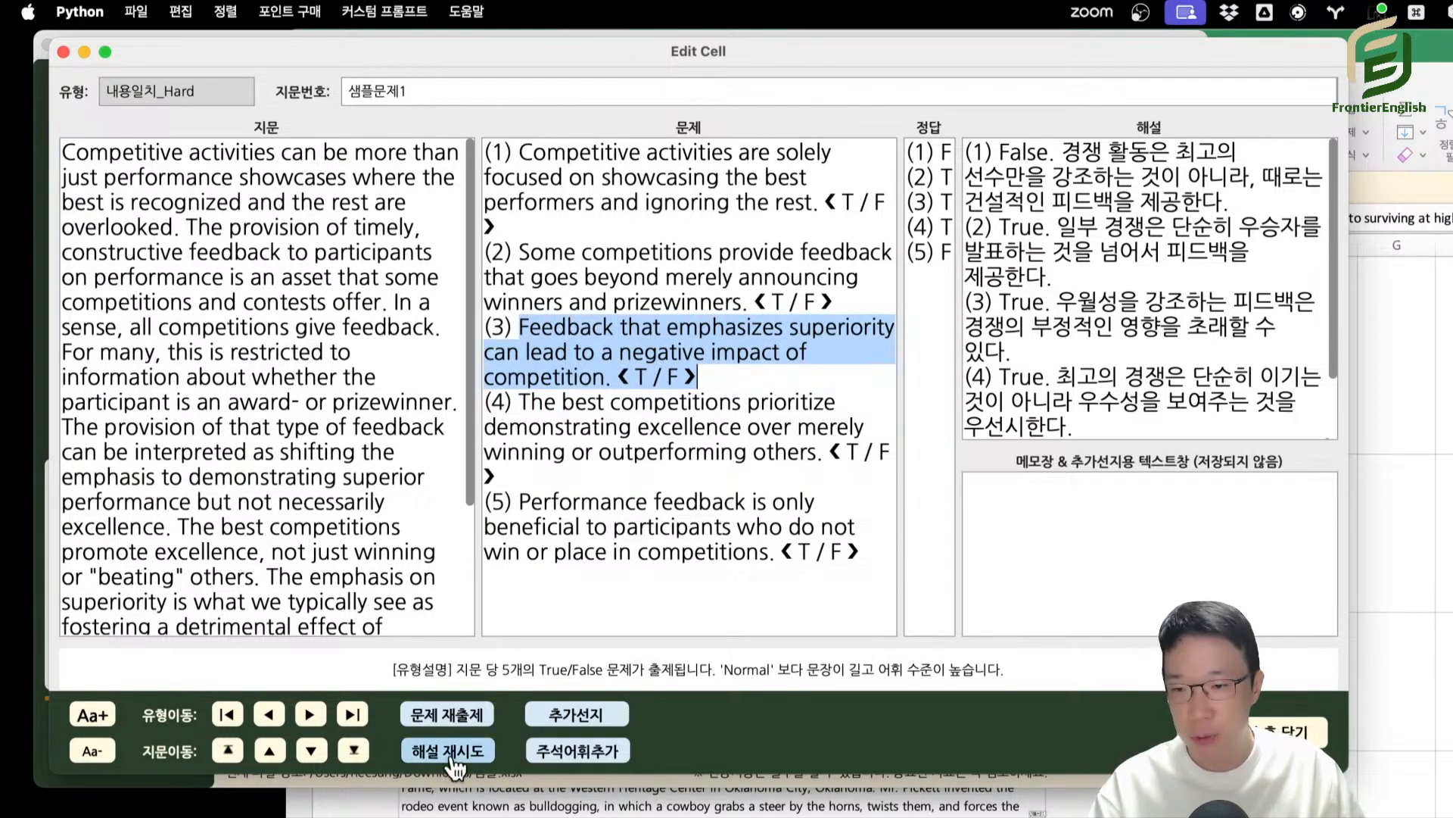
Highlight the question statements (1) to (5) and the explanations (1) to (4), and clear the highlight on the questions.
left_click_drag(547, 154, 680, 528)
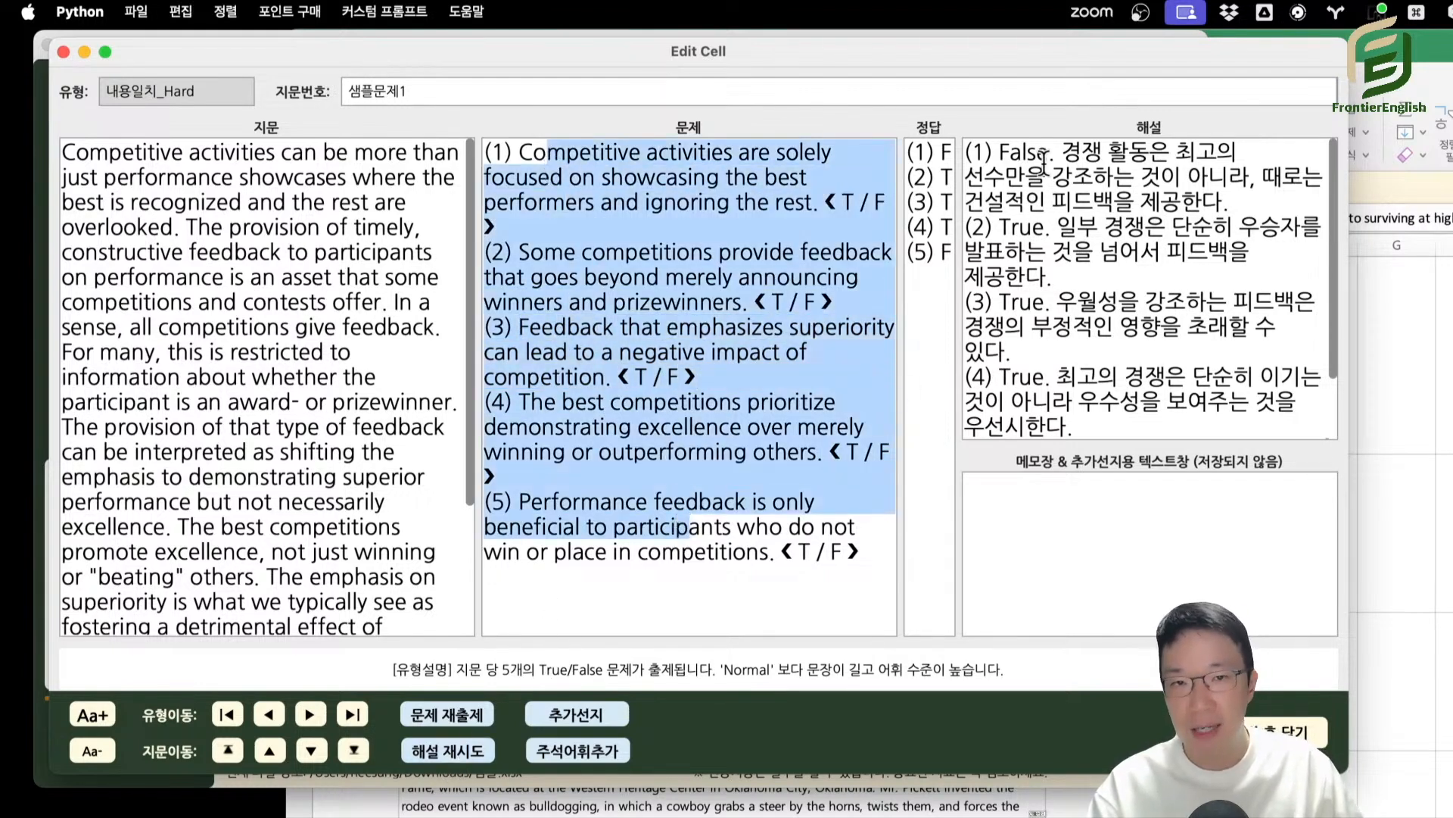
left_click_drag(997, 152, 1192, 427)
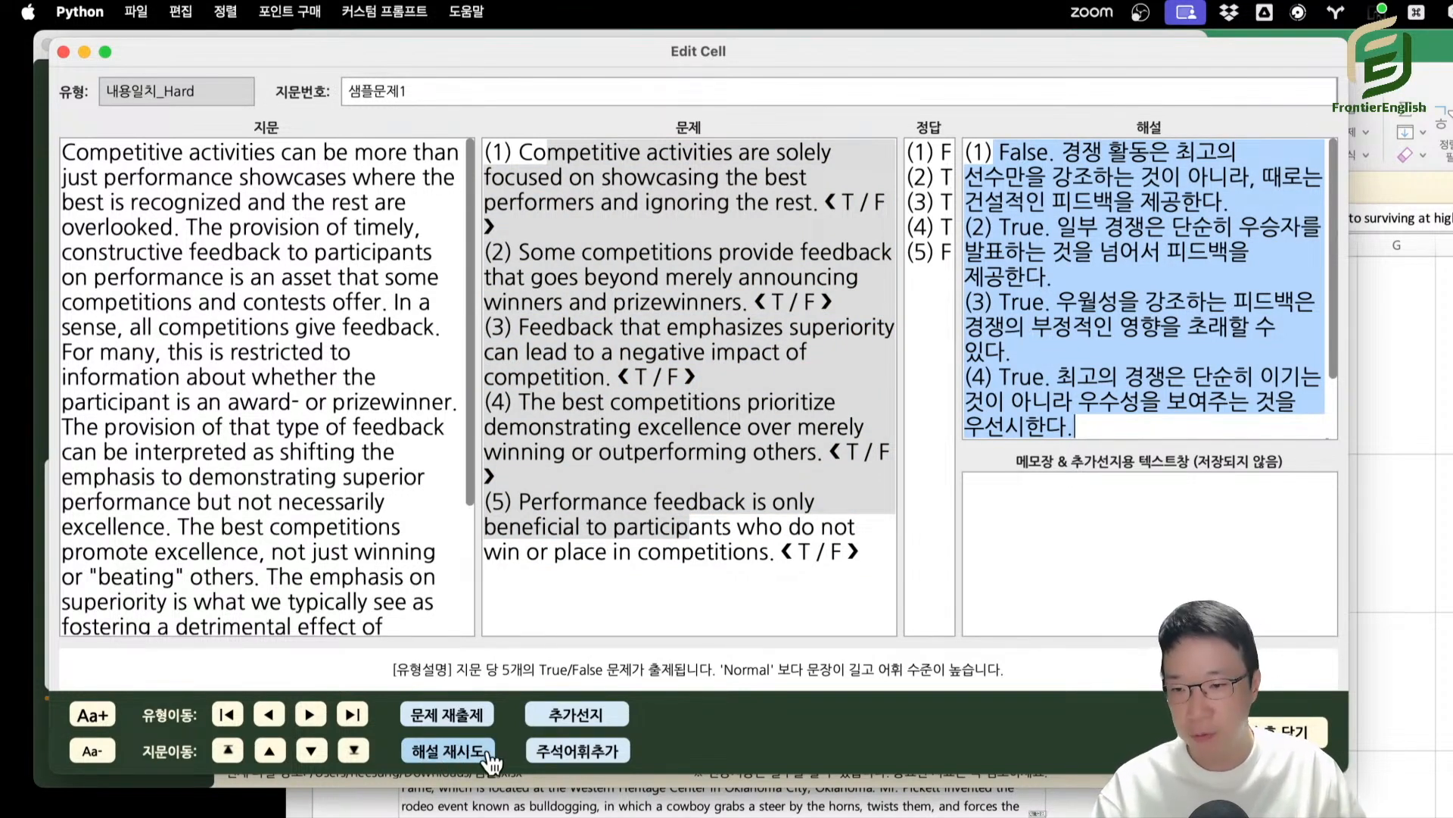
left_click(702, 502)
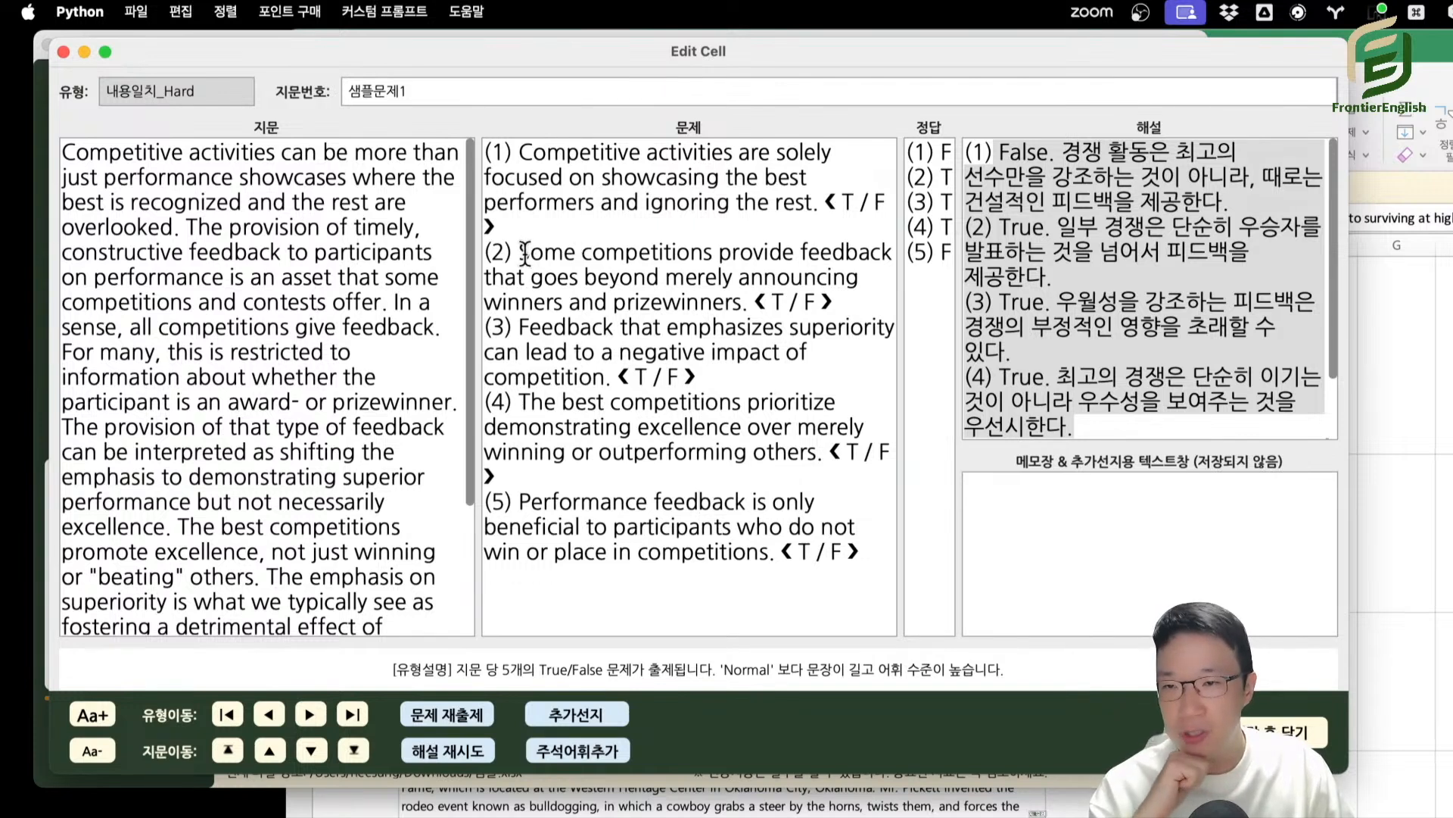
Highlight statement (2) in the question text, including its T / F marker.
left_click_drag(519, 251, 846, 302)
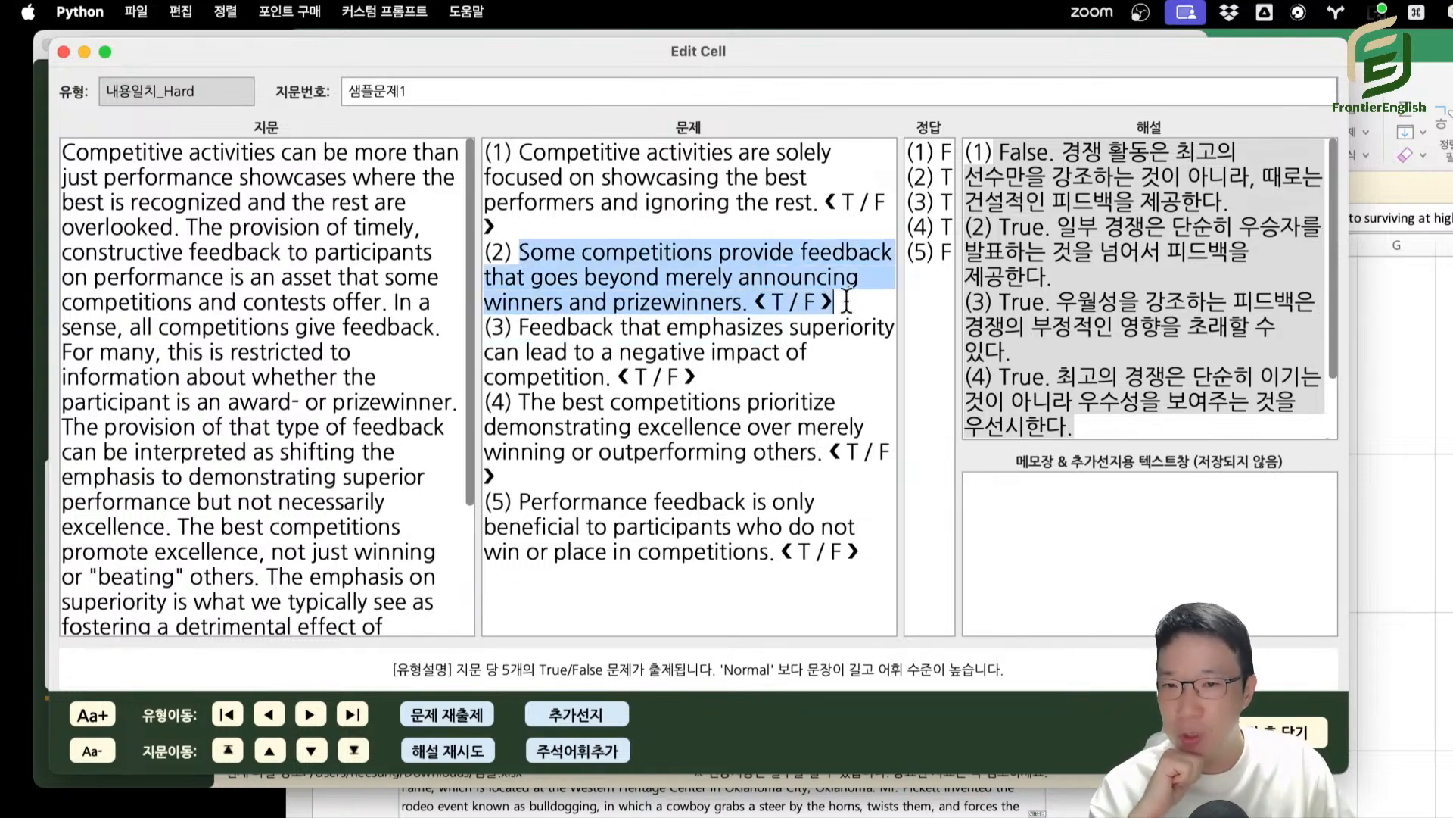
left_click(688, 255)
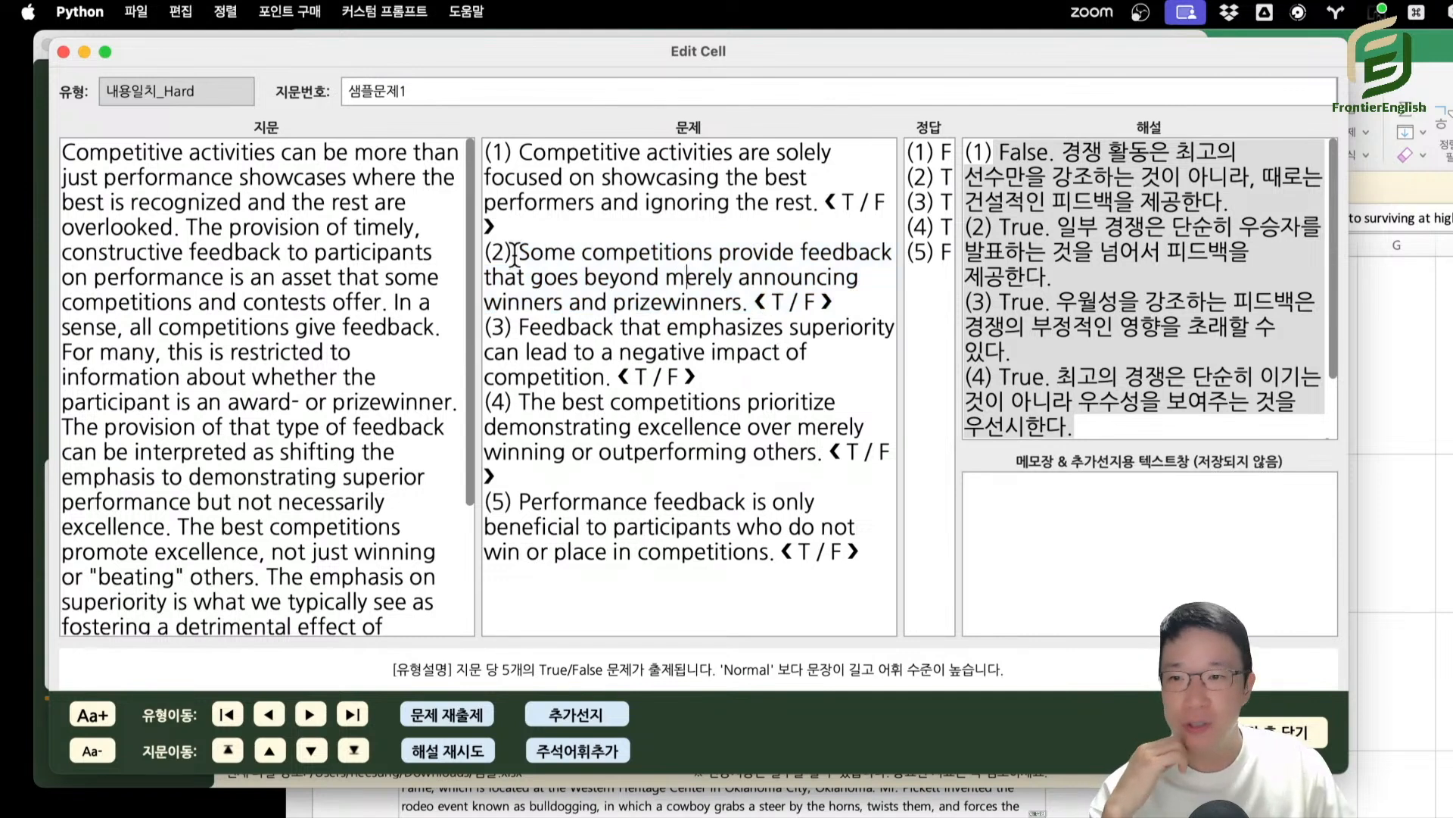
left_click_drag(519, 252, 853, 300)
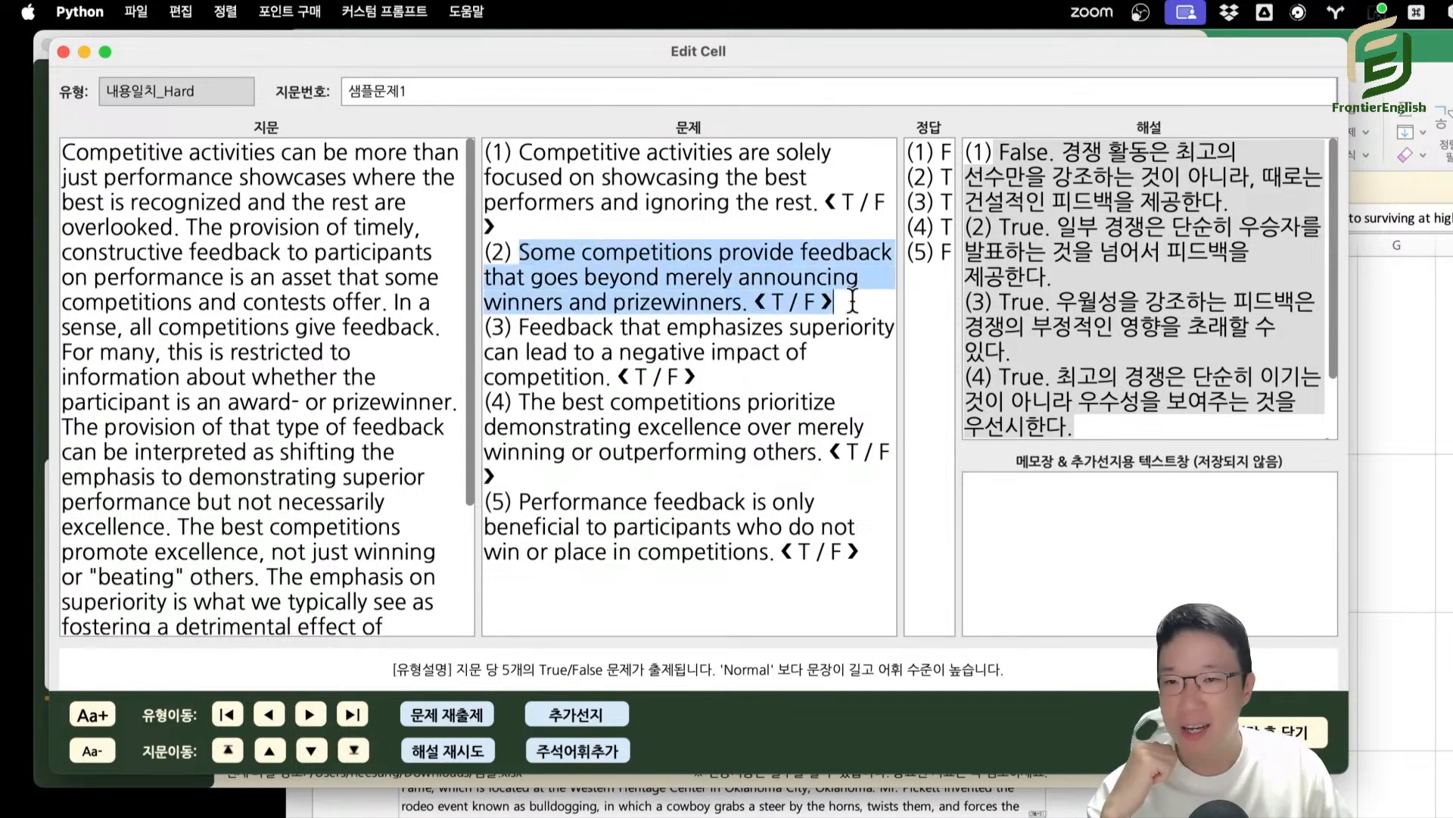
Generate additional choices (추가선지) for 샘플문제1, reduce the editor's text size, and review the generated statements in the memo box.
left_click(1092, 507)
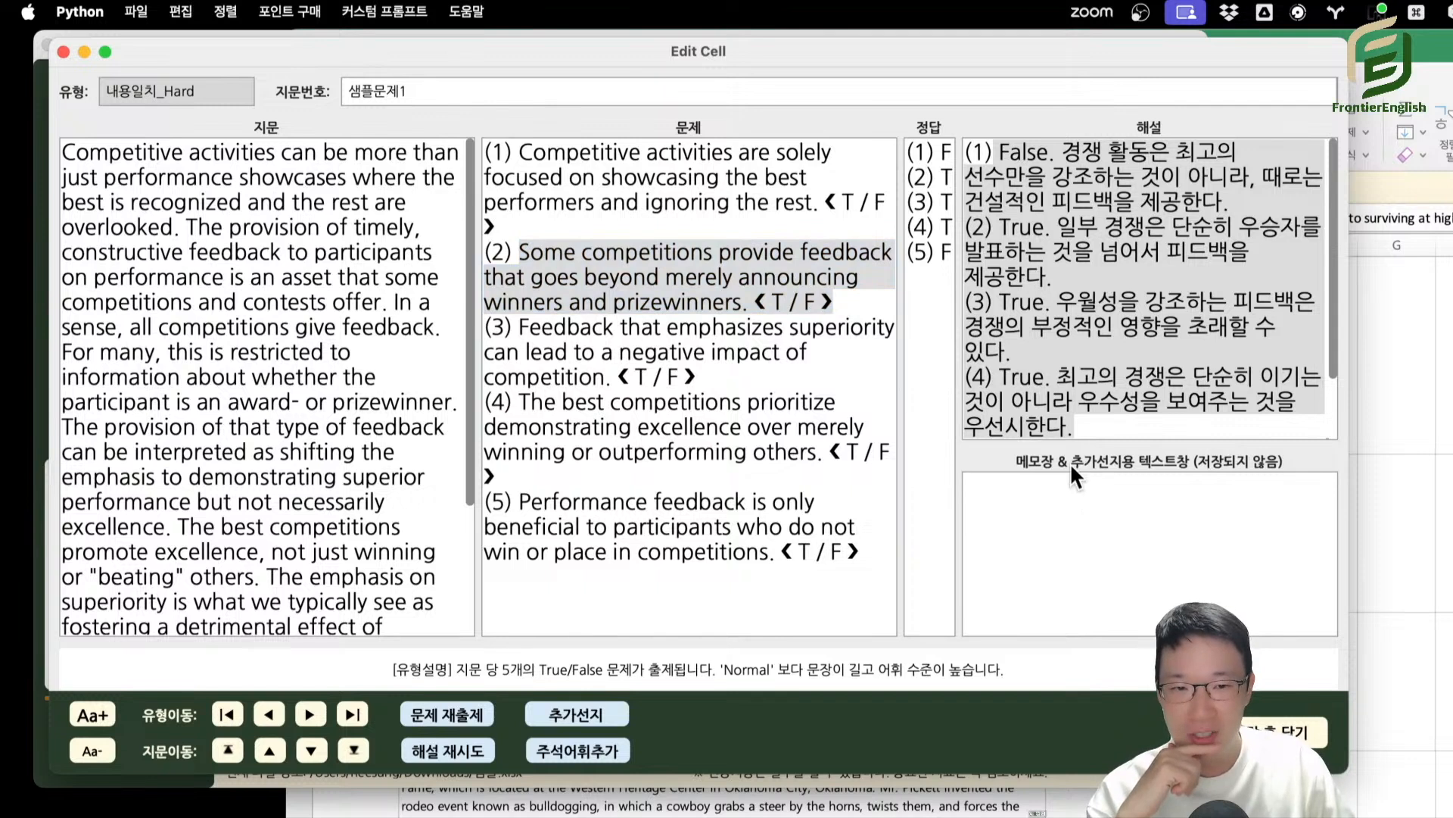
left_click(566, 723)
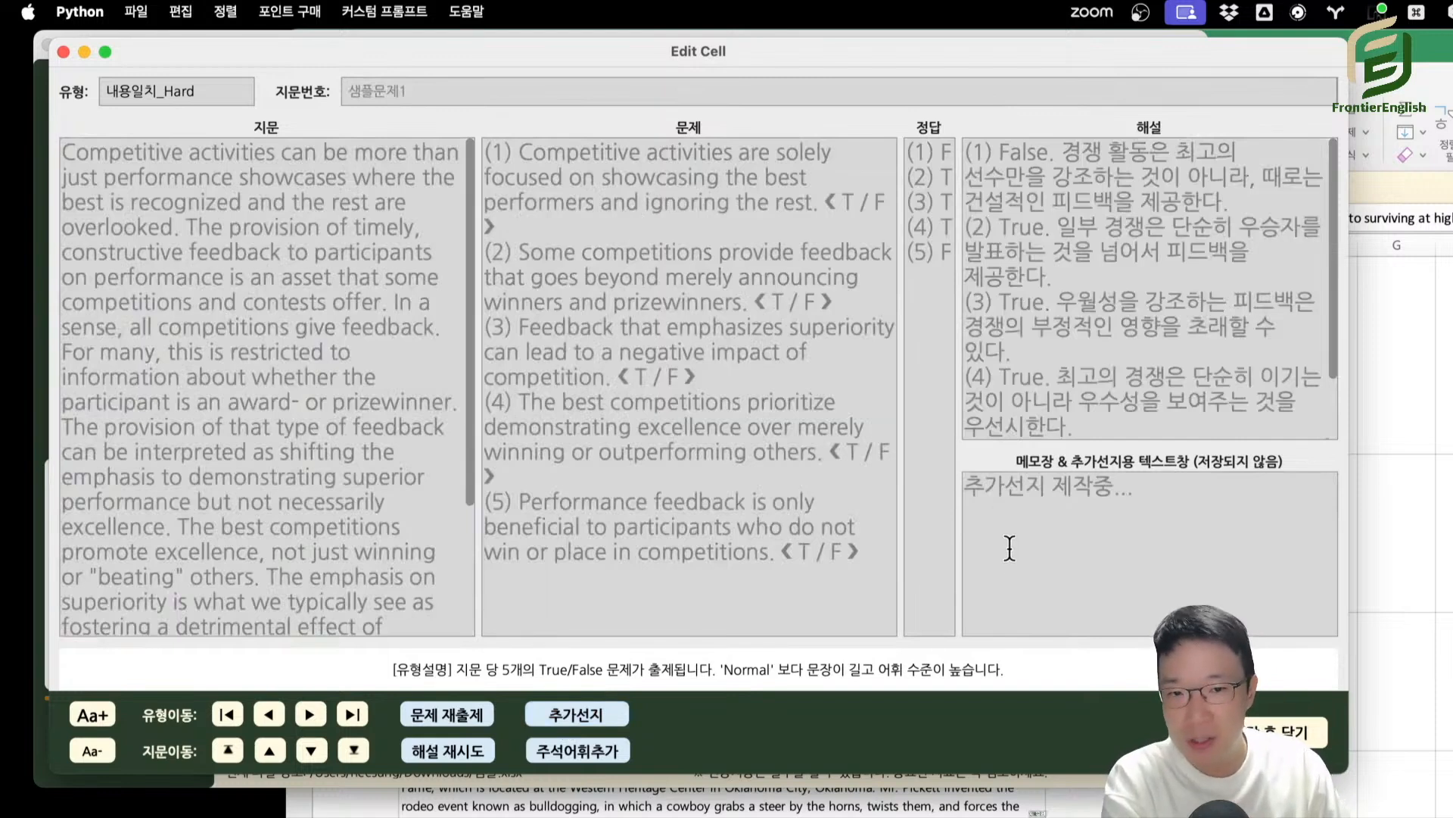
scroll(1029, 523, "down", 3)
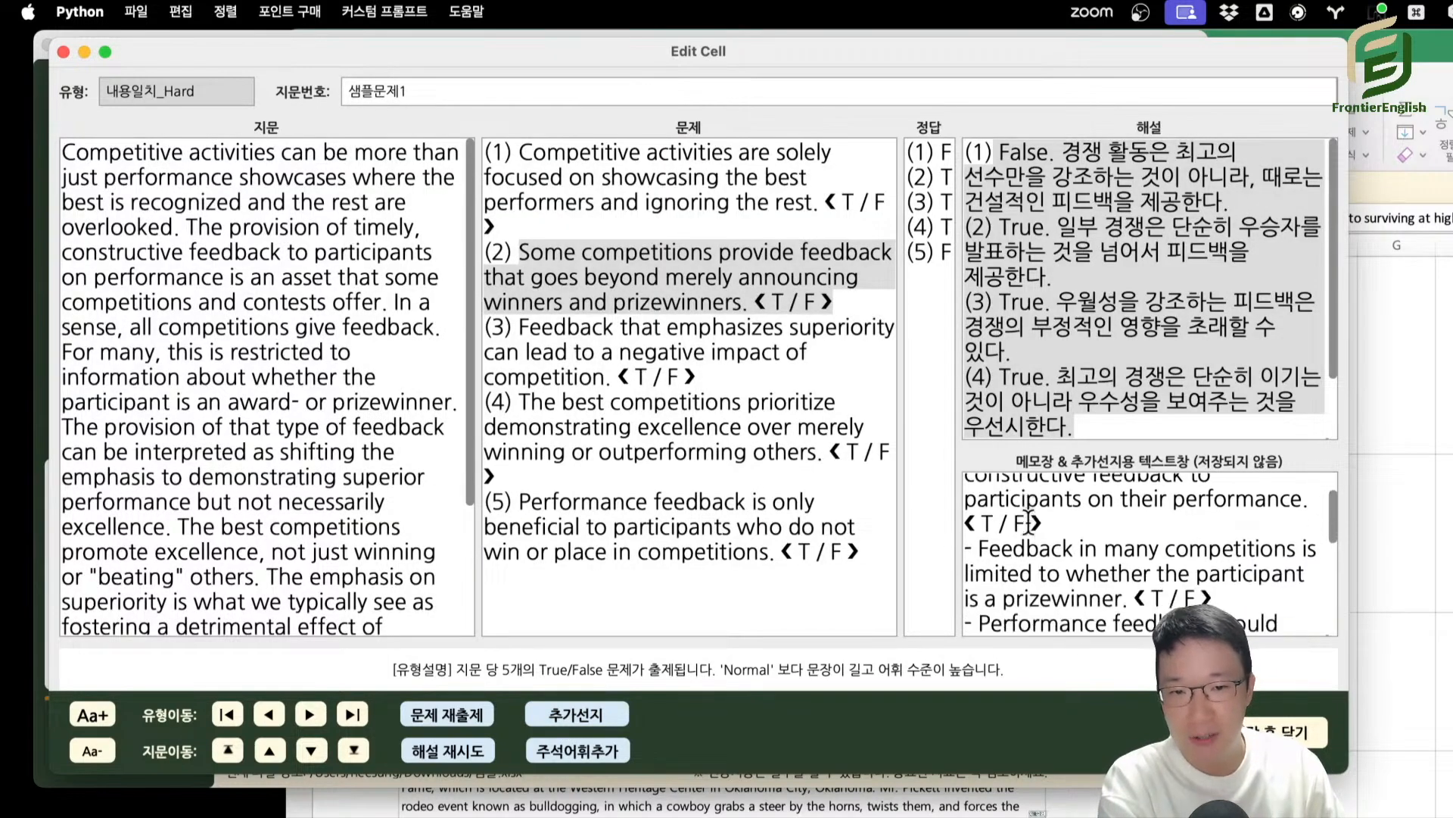
left_click(92, 750)
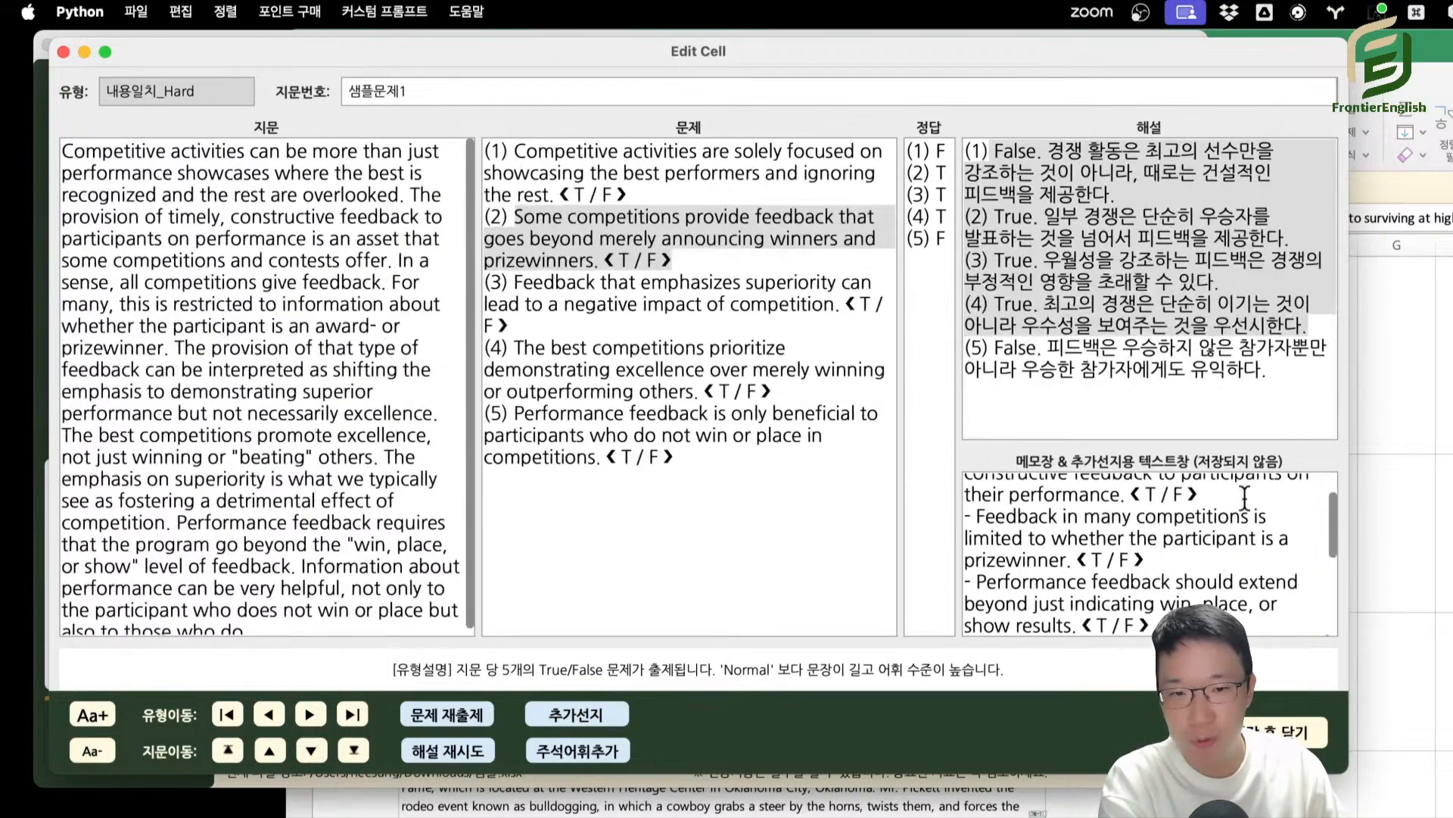
scroll(1244, 497, "down", 5)
scroll(1020, 517, "up", 8)
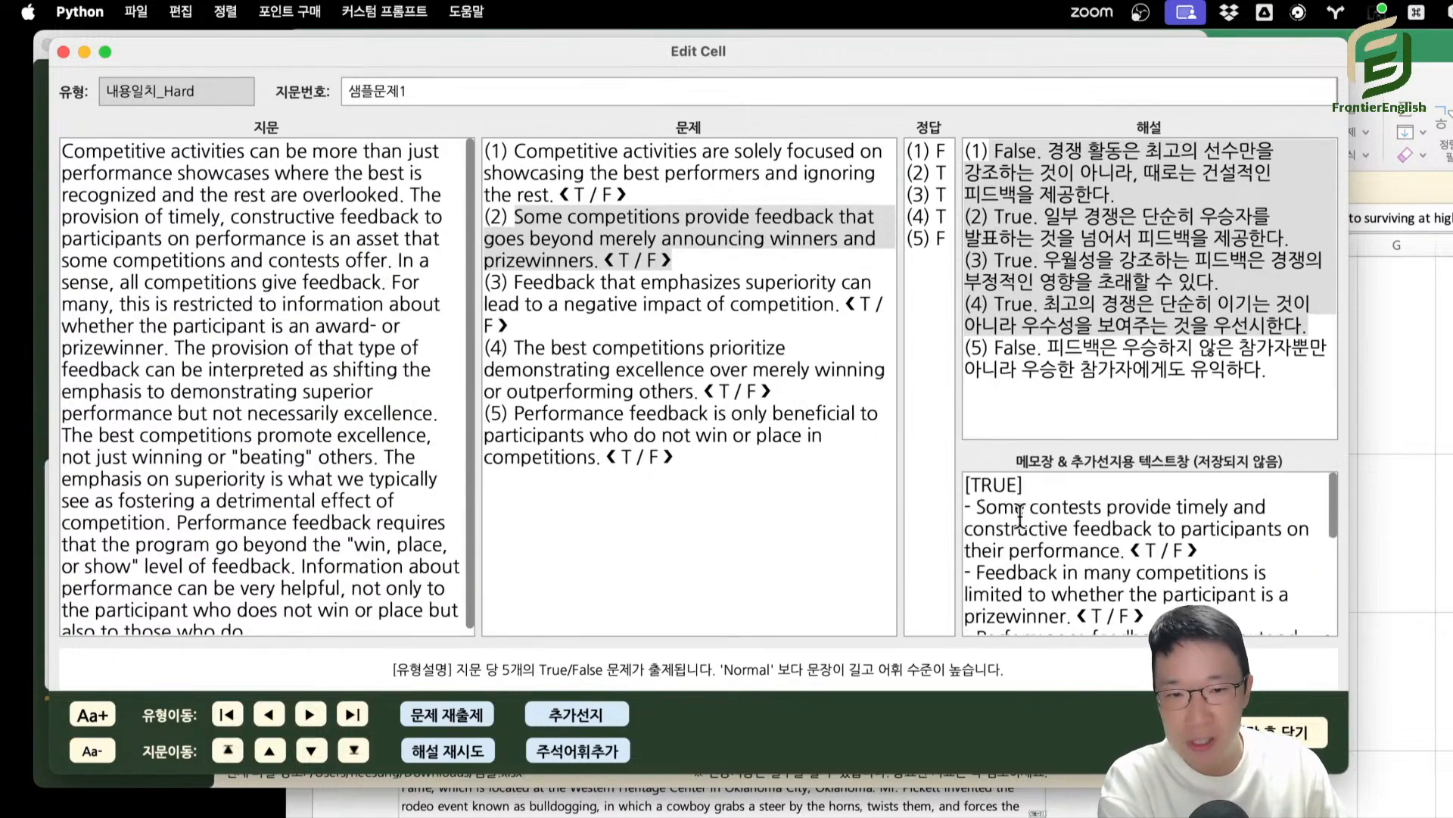
scroll(982, 511, "down", 3)
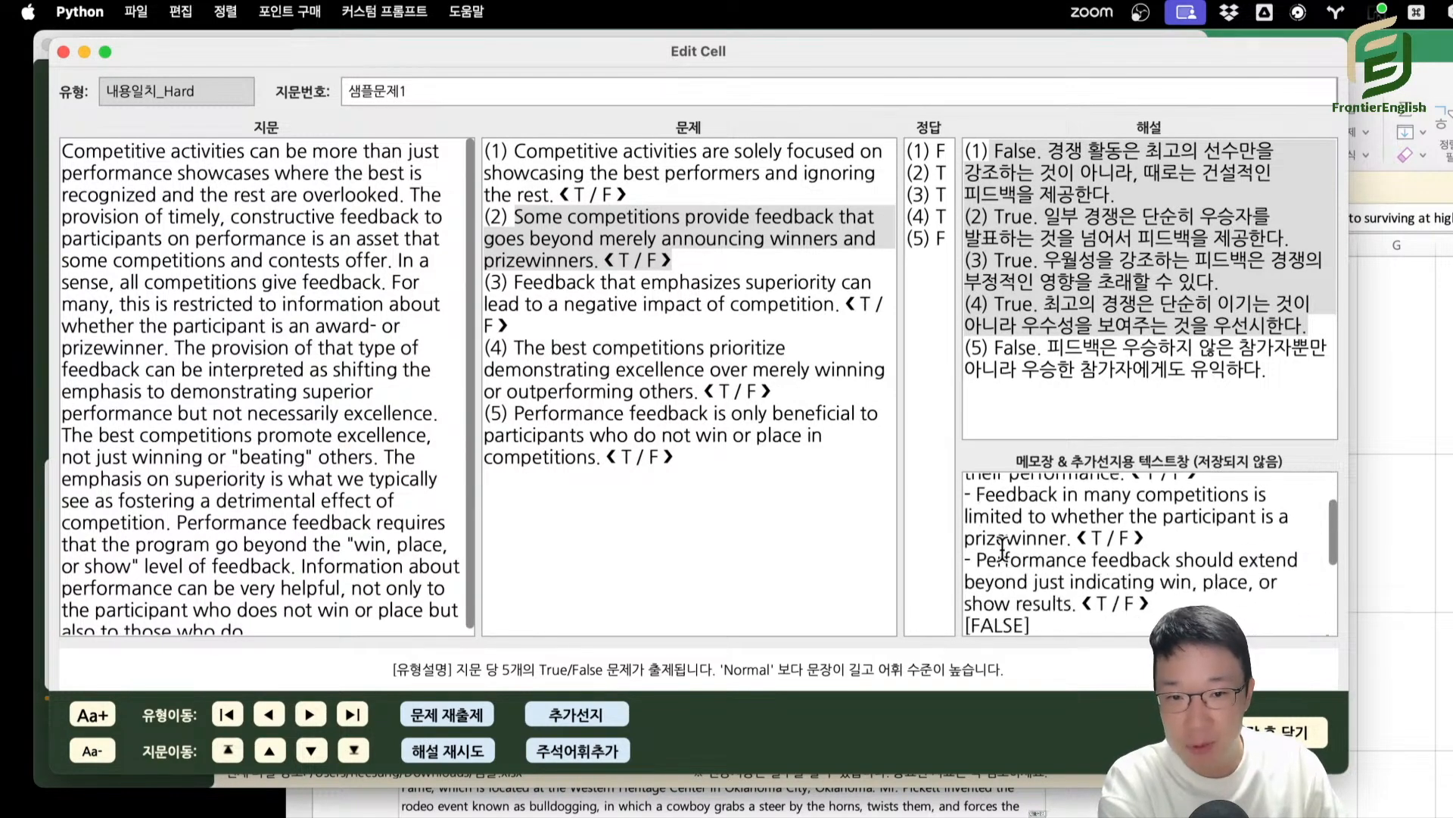
Replace statement (2) in the question with the generated statement "Feedback in many competitions is limited to whether the participant is a prizewinner.".
left_click_drag(977, 496, 1257, 561)
left_click(1165, 537)
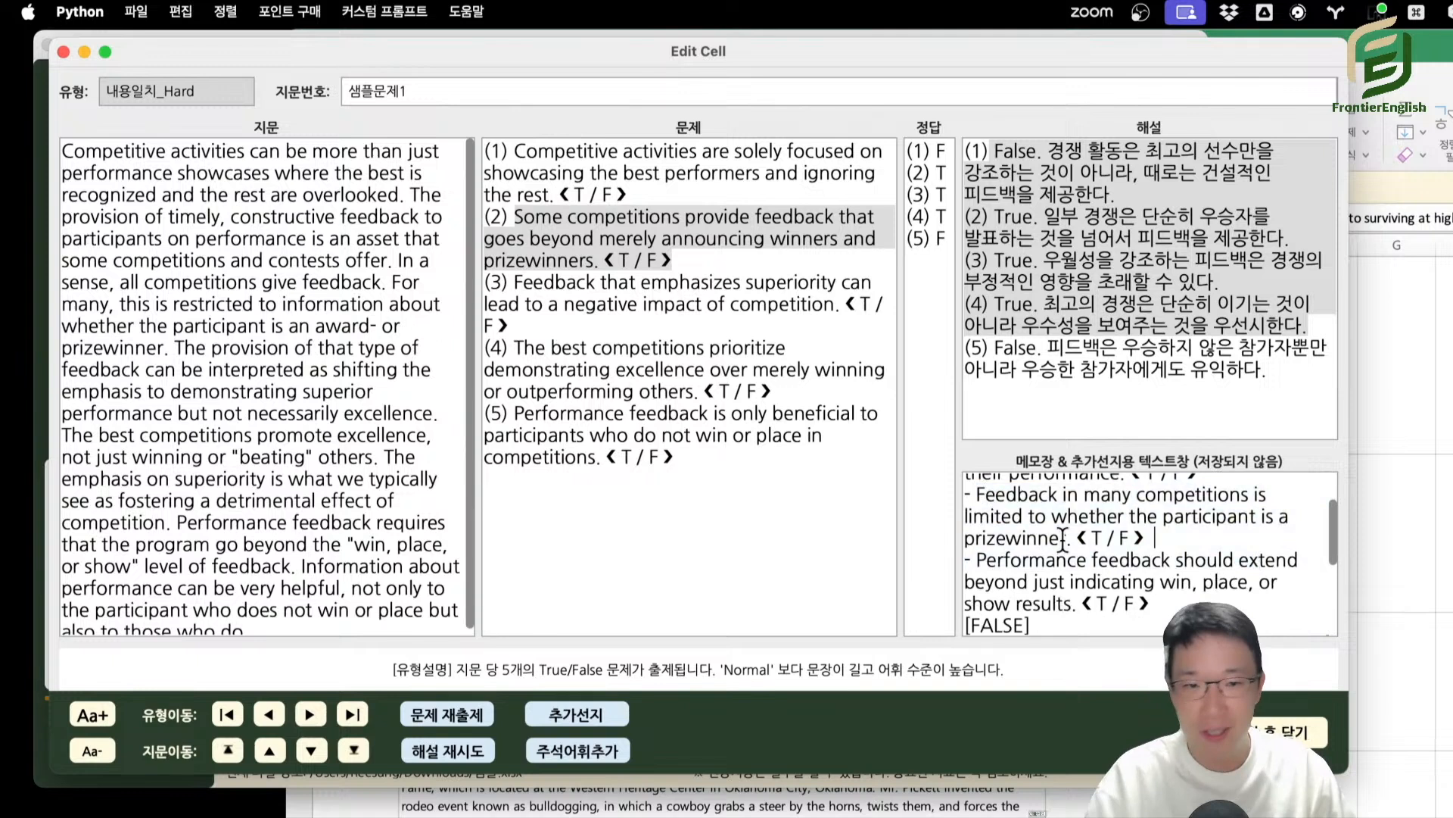
left_click_drag(976, 496, 1170, 542)
key("super+c")
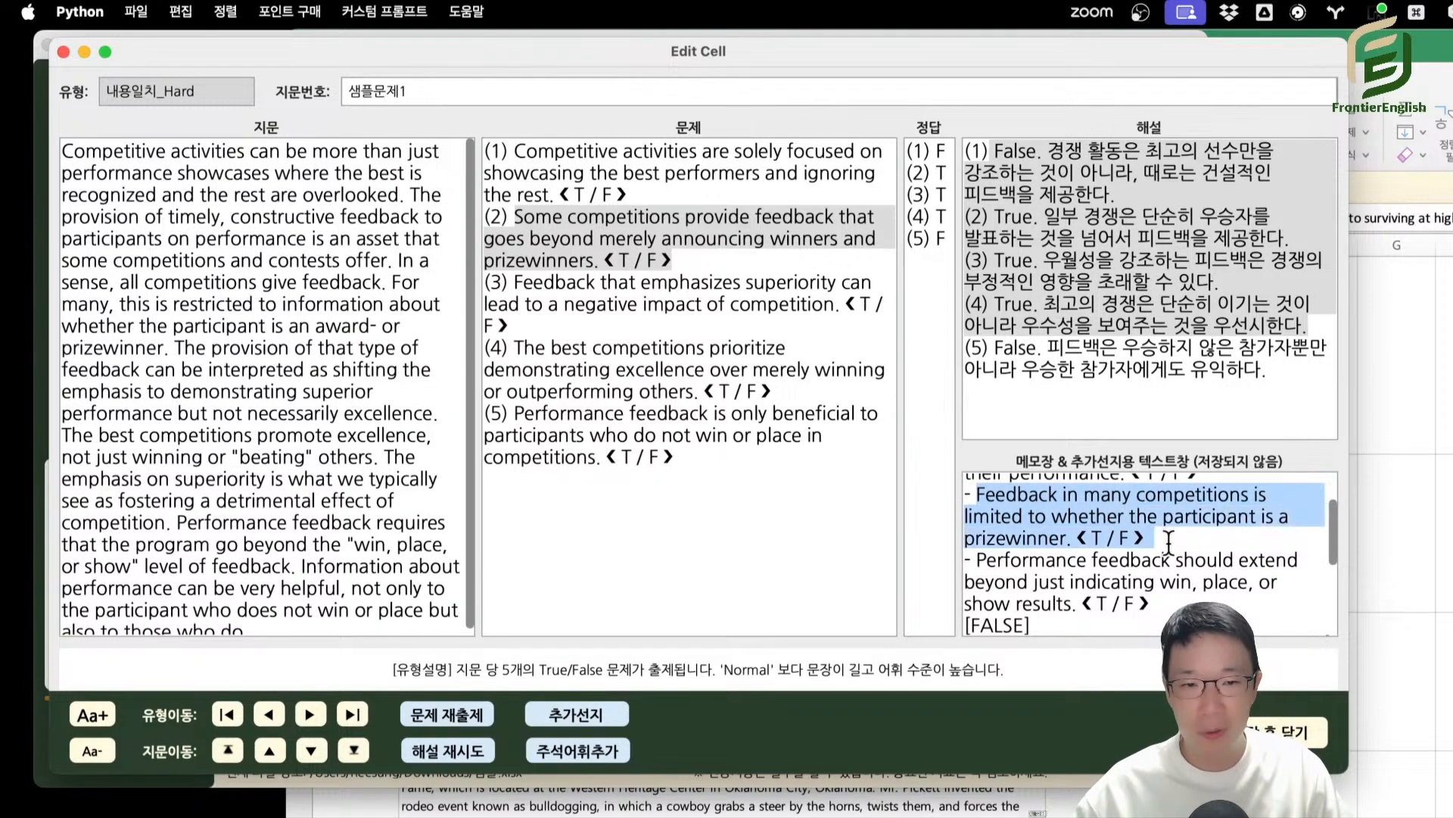
left_click(810, 408)
left_click_drag(515, 217, 672, 261)
key("super+v")
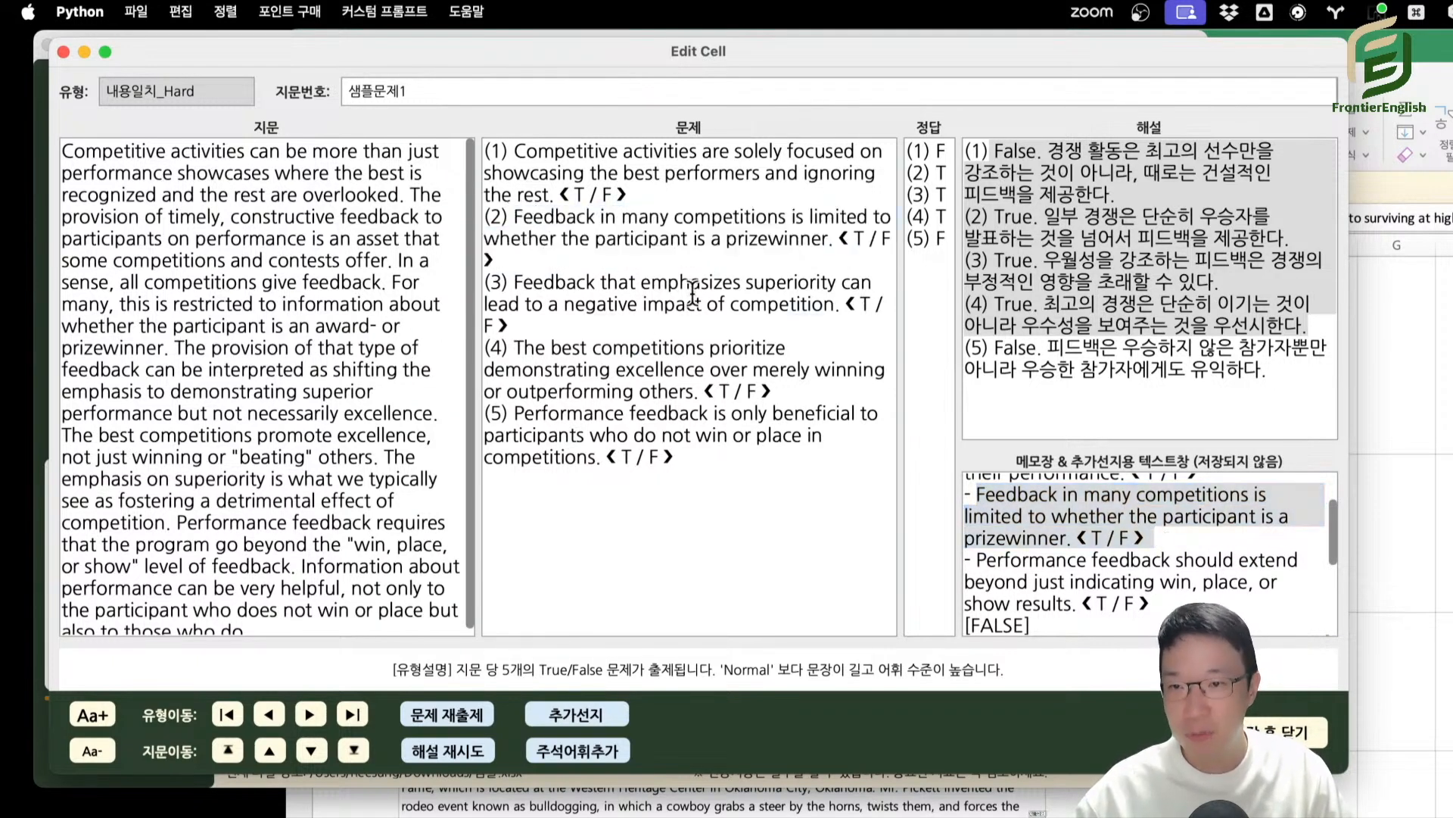
Regenerate the explanations (해설) for the edited statements and check answer (2) and the remaining additional statements in the memo box.
left_click(446, 751)
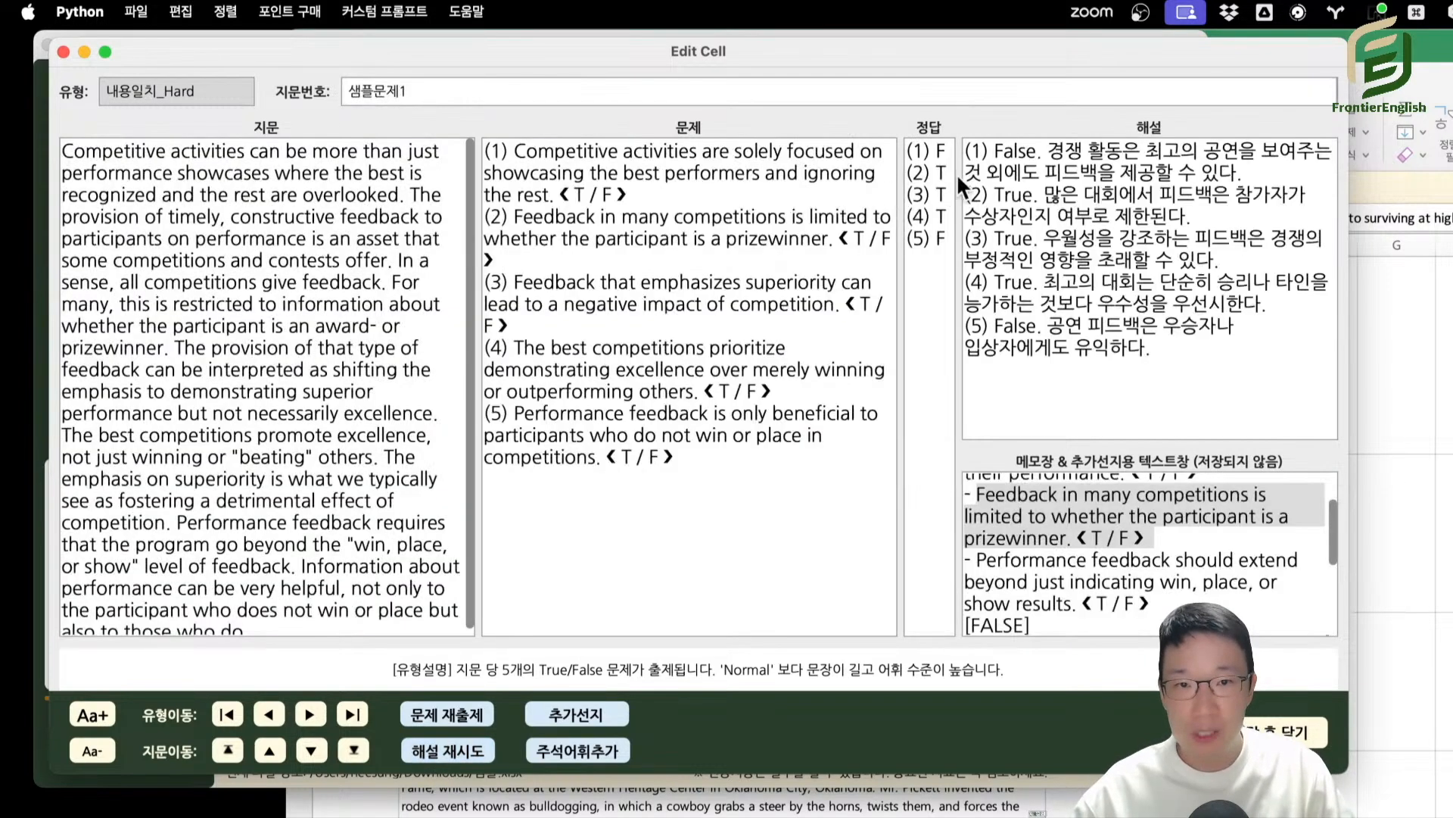
left_click_drag(937, 174, 1148, 367)
left_click(1140, 325)
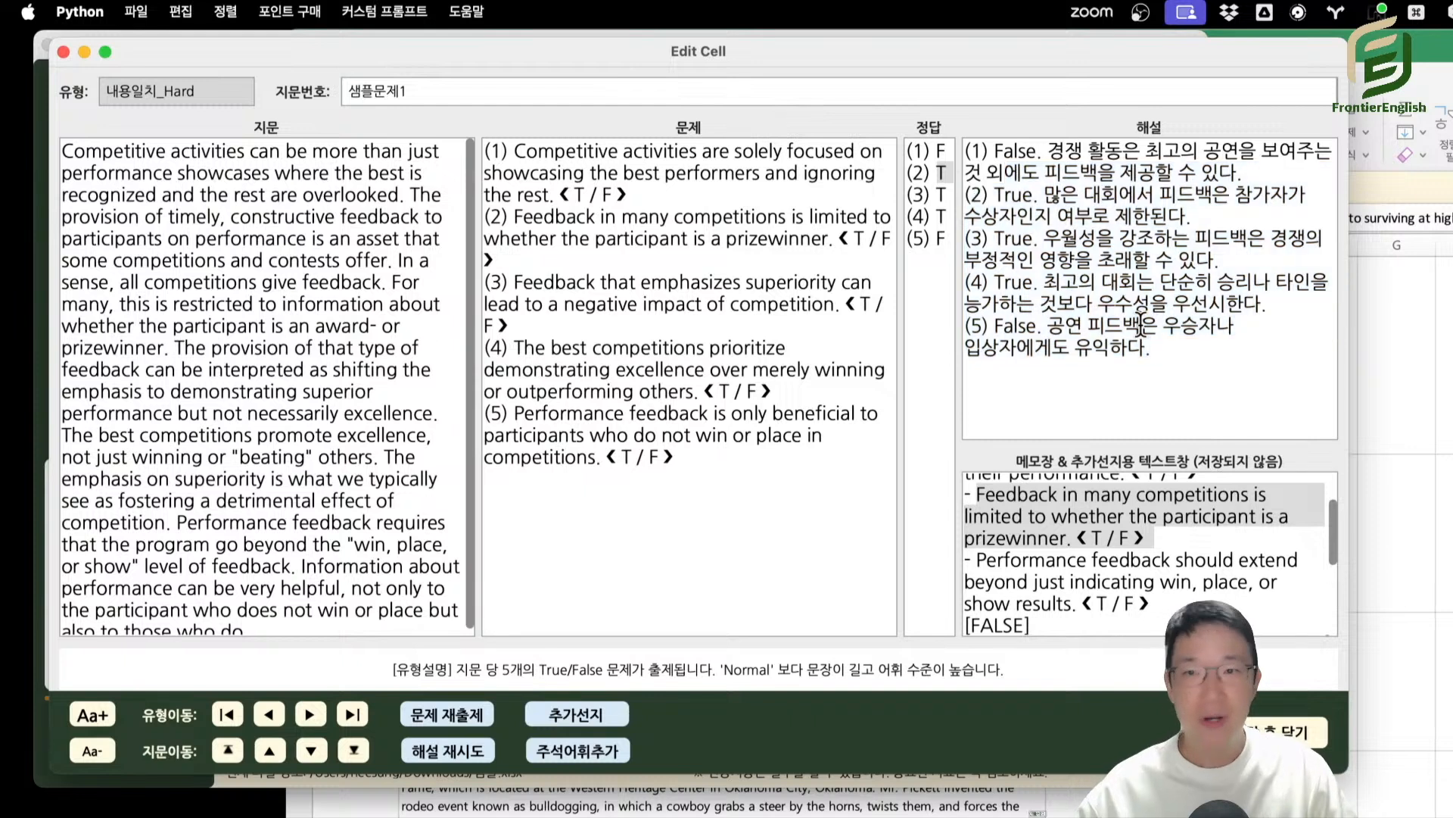
scroll(1090, 538, "down", 3)
scroll(1101, 547, "up", 5)
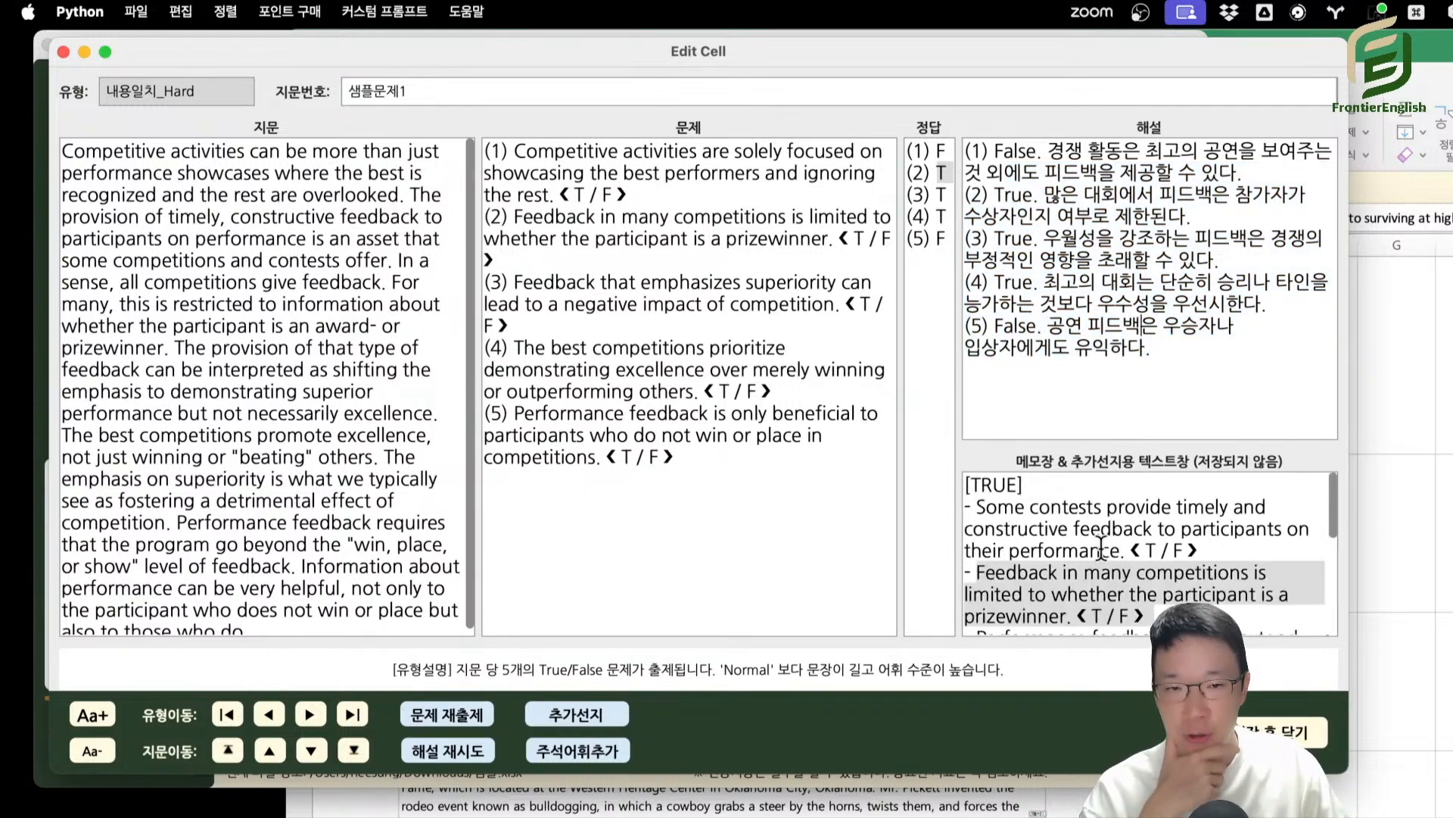
scroll(1102, 545, "down", 5)
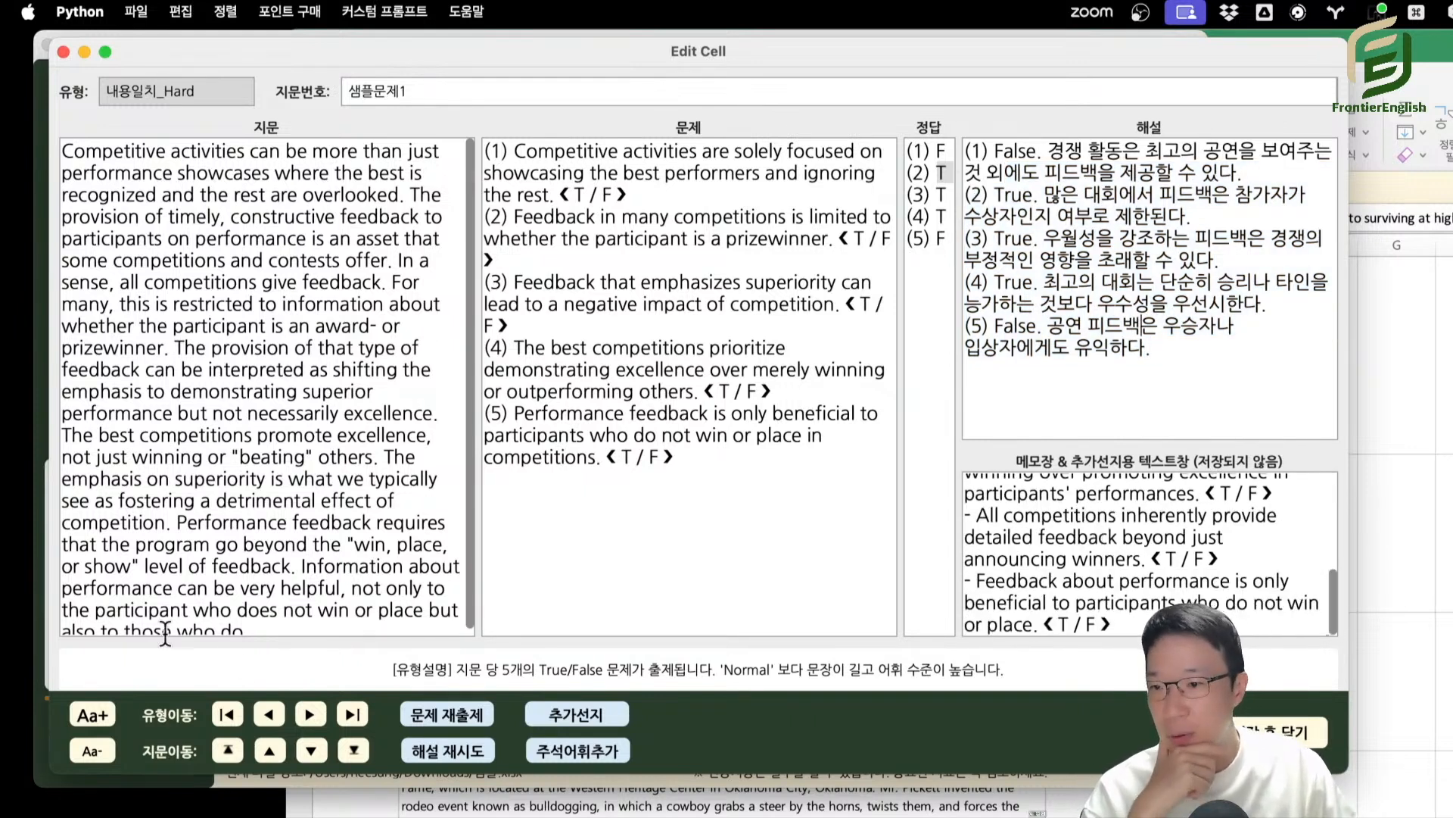
Open the 빈칸추론_Normal question of 샘플문제1 and highlight the original expression "superior performance" and choice ⑤ "outstanding achievement".
left_click(310, 715)
left_click(312, 720)
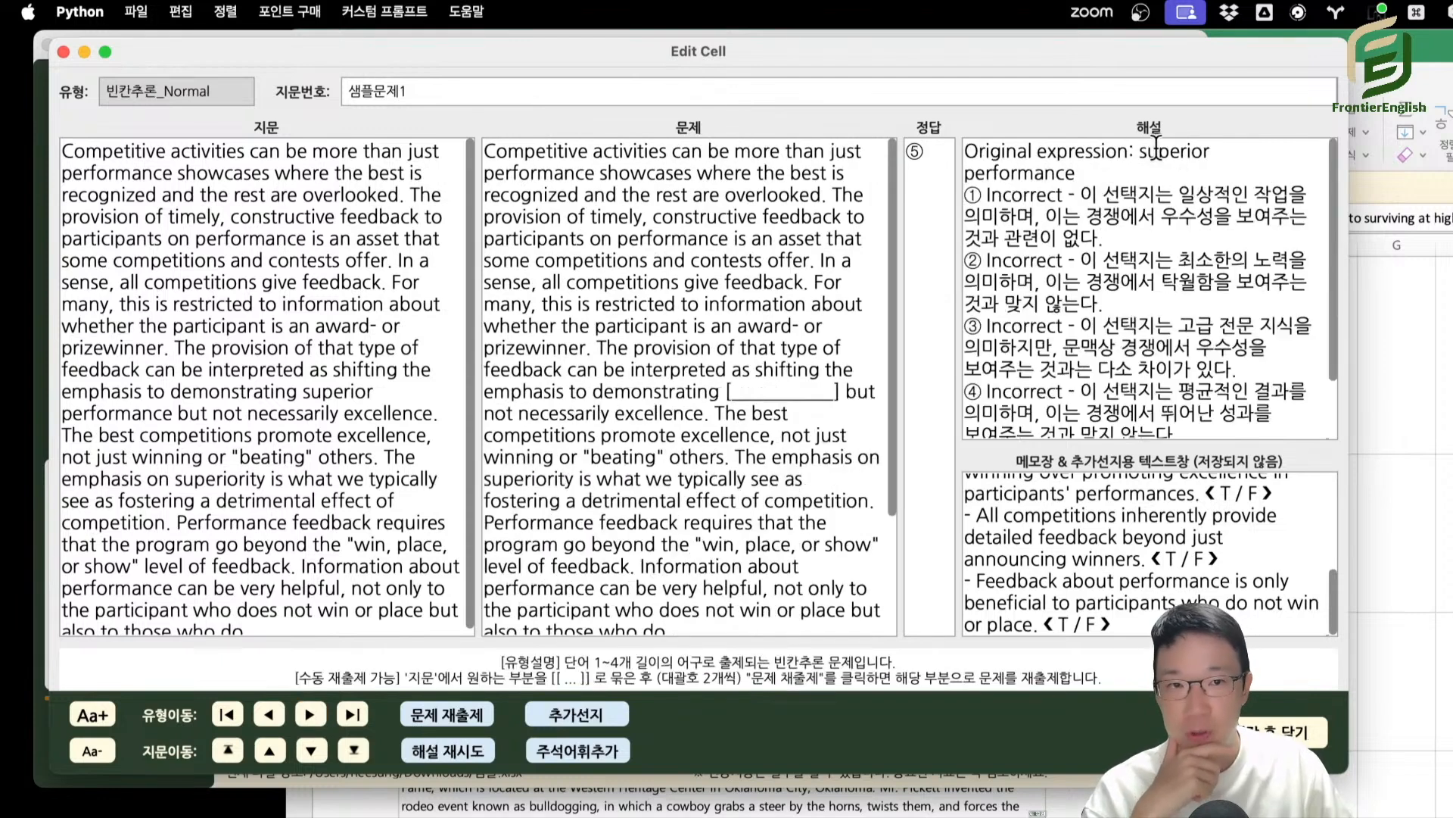
left_click_drag(1142, 156, 1076, 173)
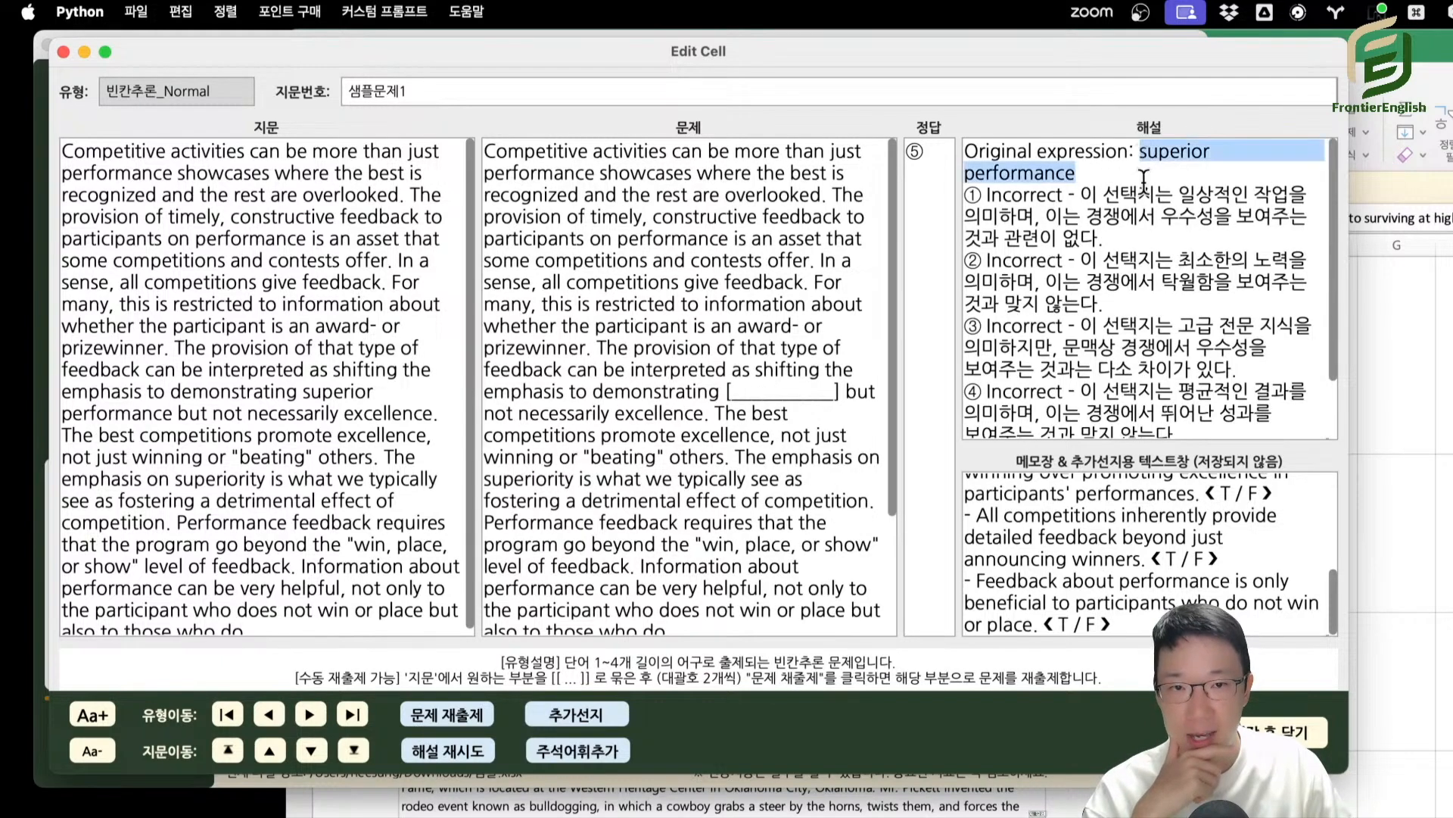
scroll(550, 625, "down", 5)
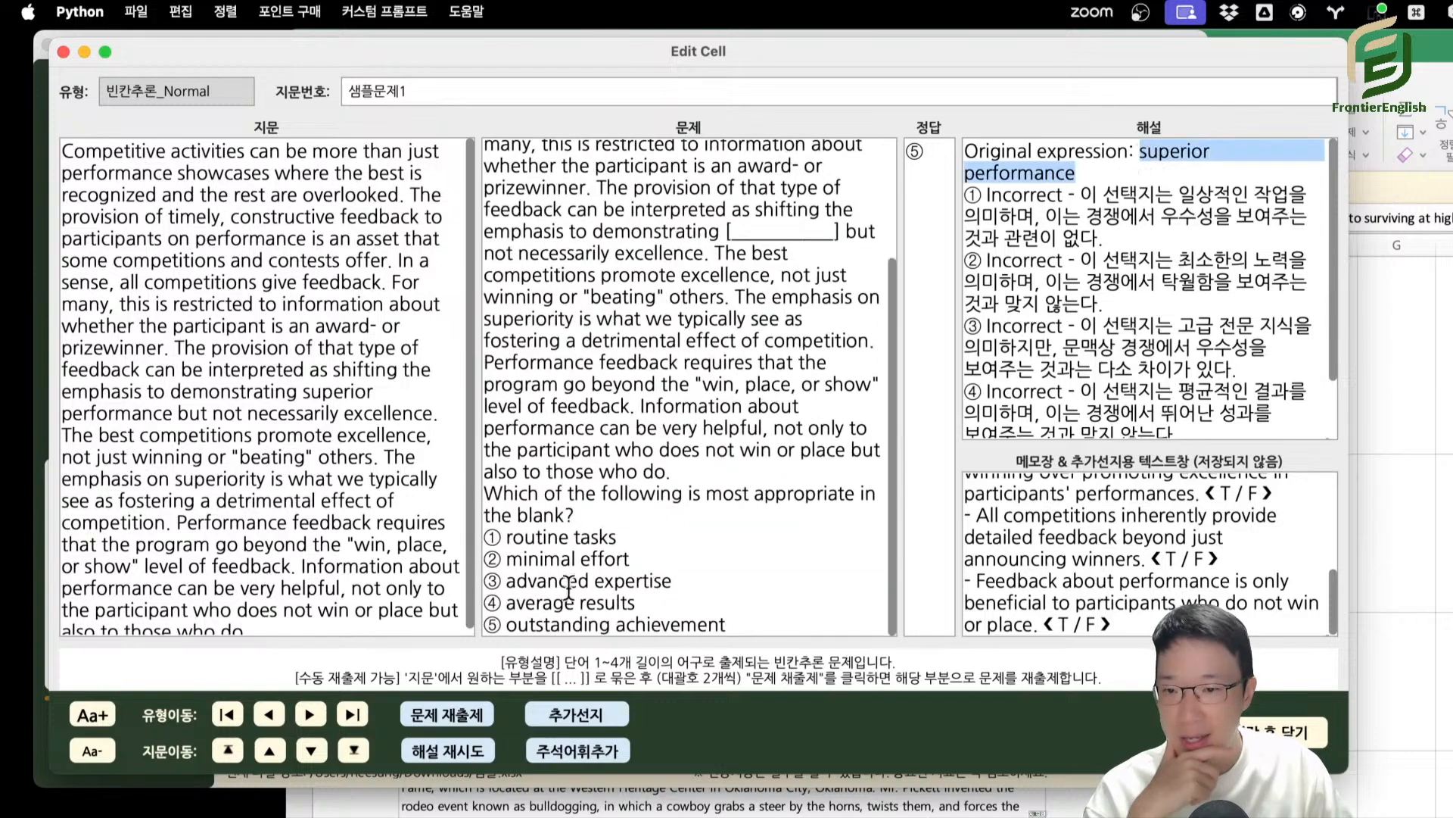
left_click(504, 625)
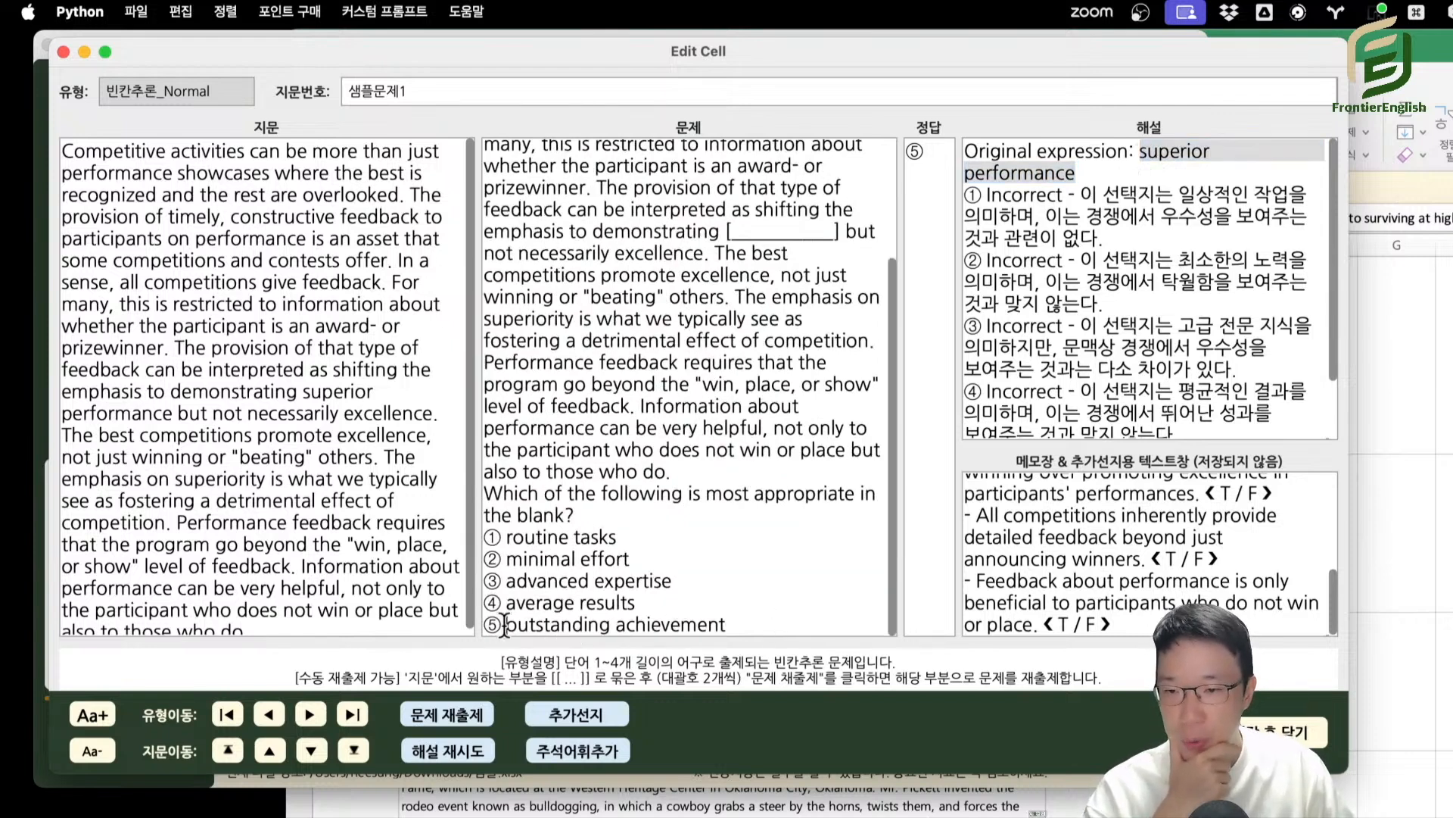
left_click_drag(504, 626, 766, 617)
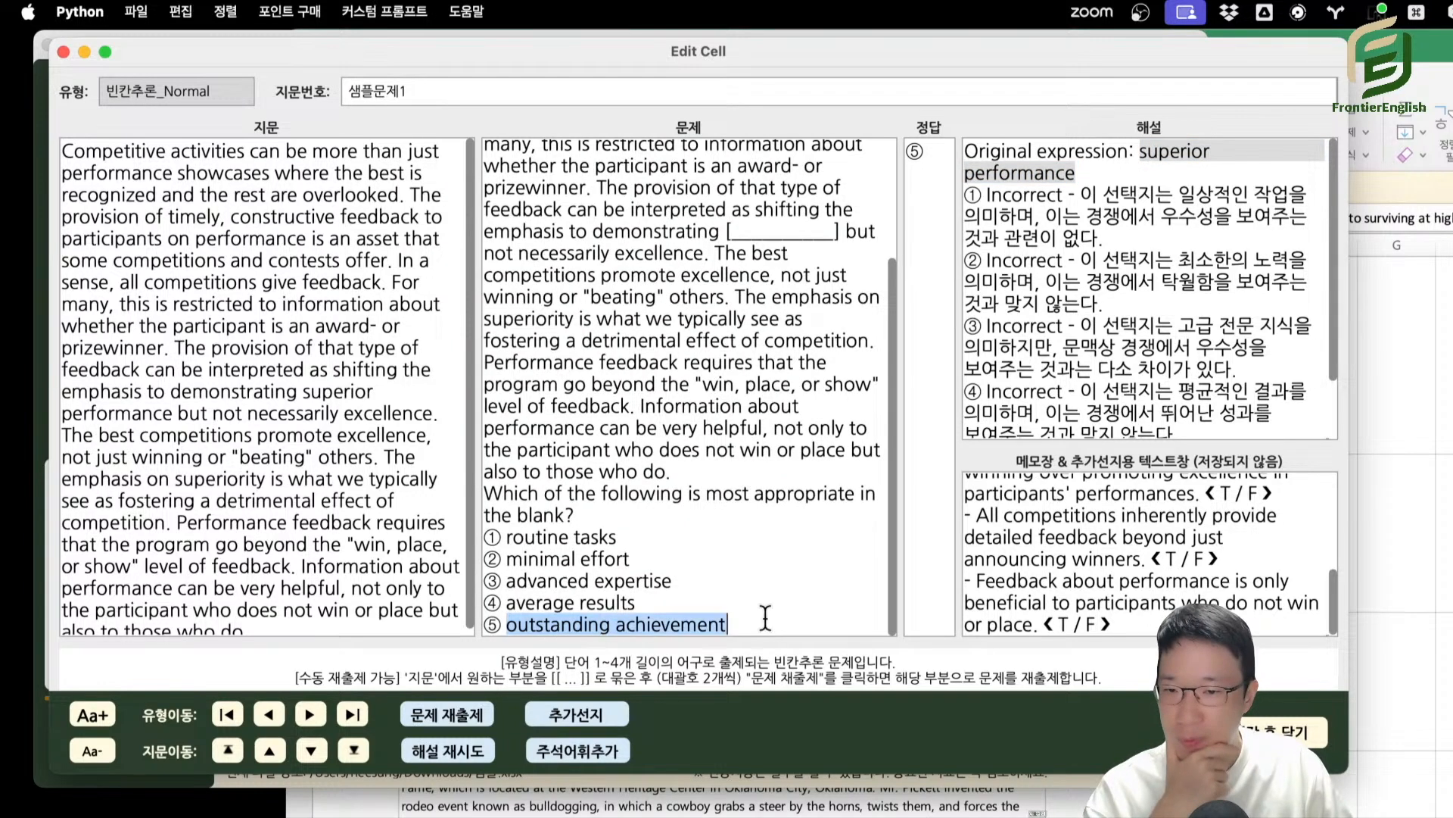
Generate additional choices (추가선지) for the 빈칸추론_Normal question and compare the memo box's correct and incorrect options with the existing choices.
left_click(580, 714)
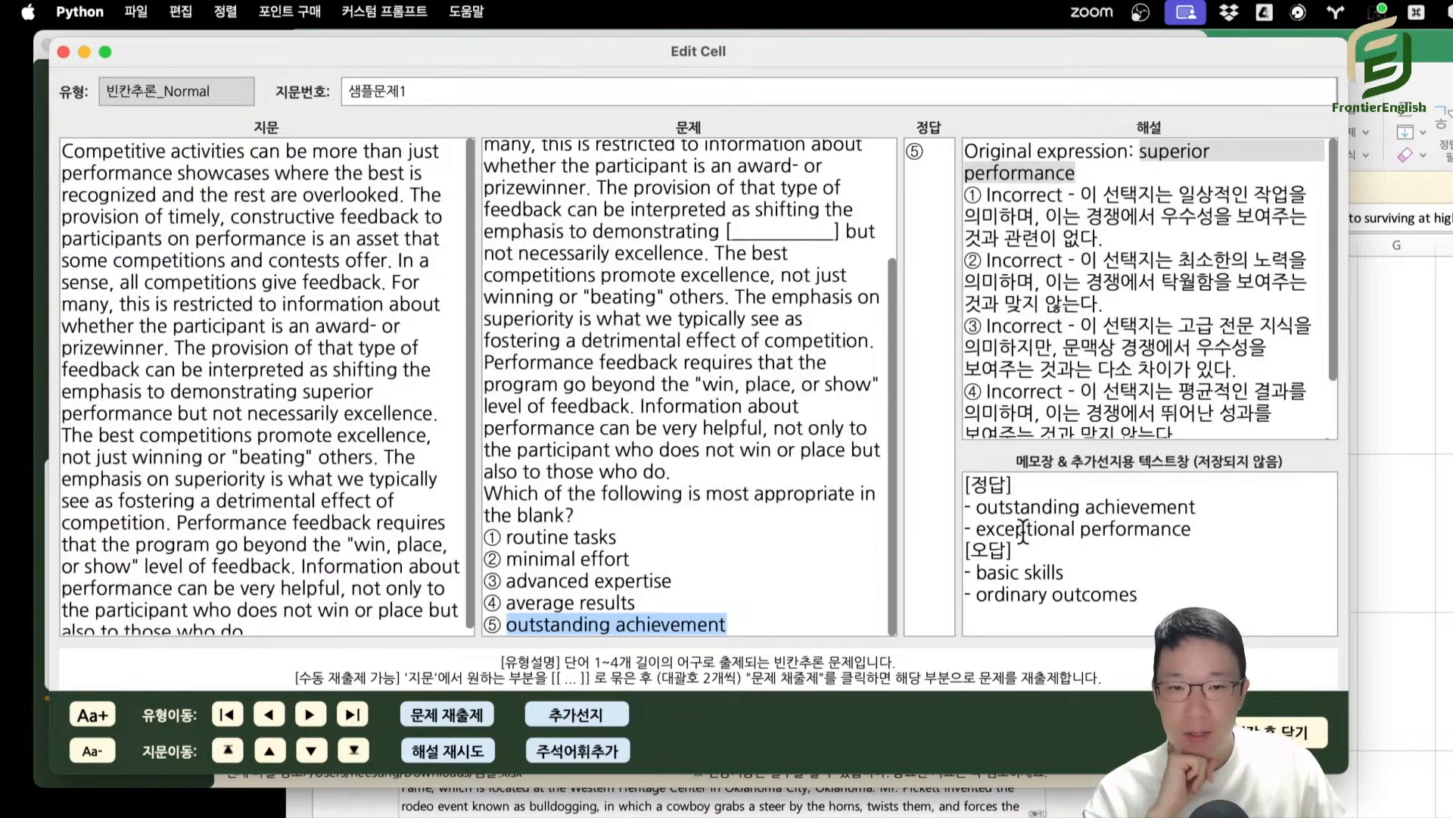
left_click_drag(990, 529, 1116, 530)
left_click_drag(1015, 509, 1129, 509)
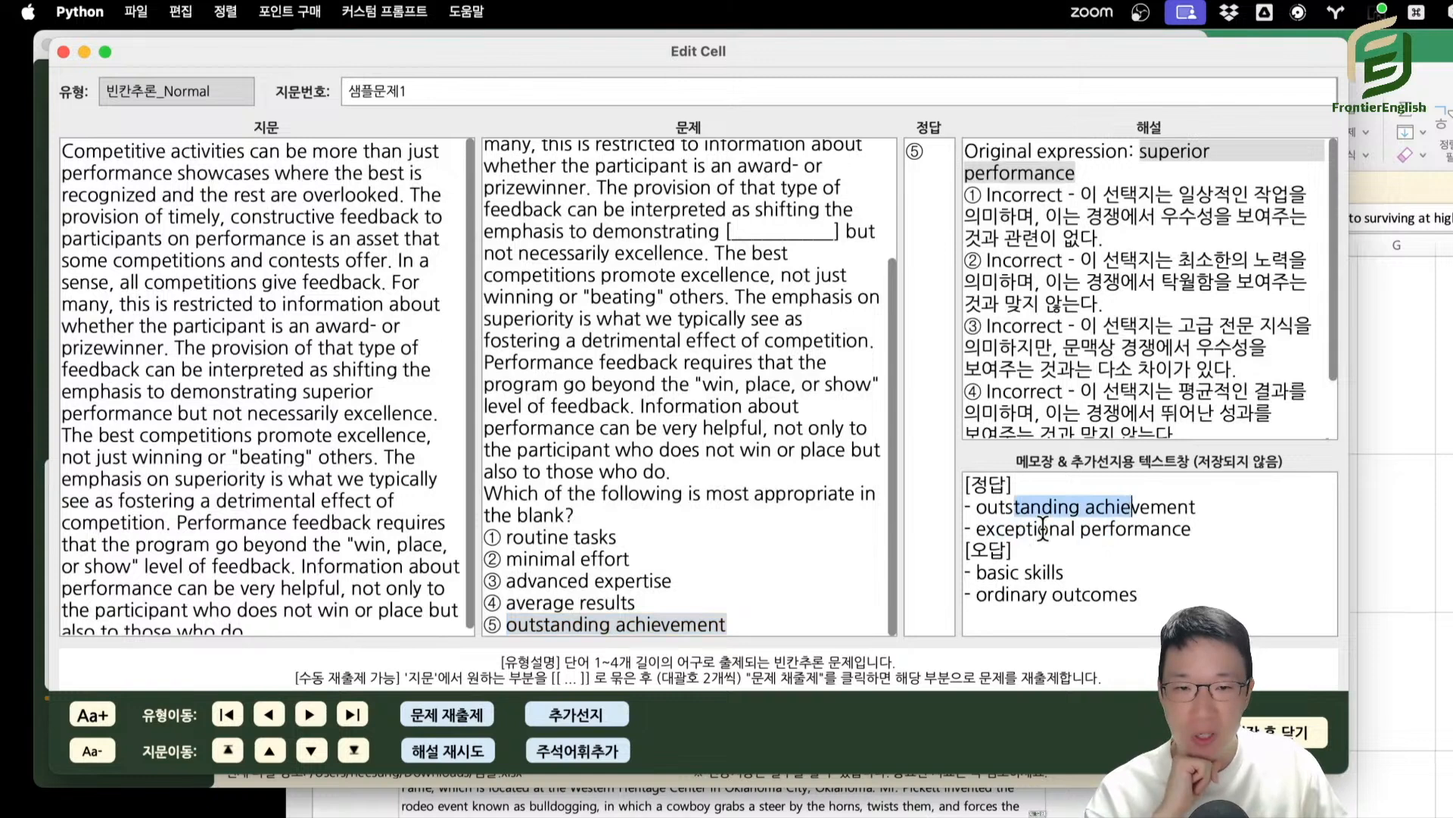
left_click_drag(1040, 529, 1148, 533)
left_click_drag(506, 538, 650, 547)
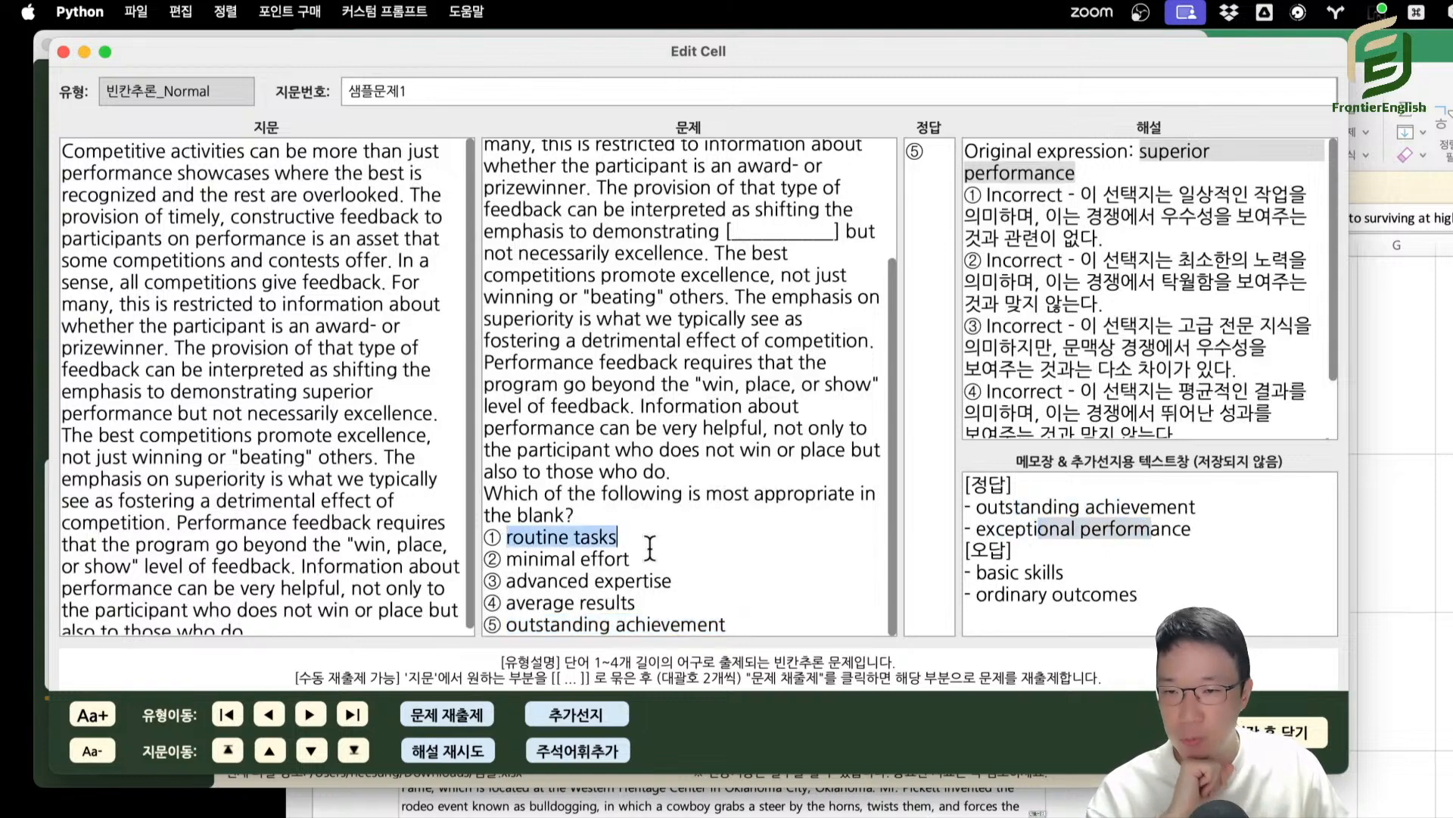
left_click(543, 542)
left_click_drag(506, 542, 639, 542)
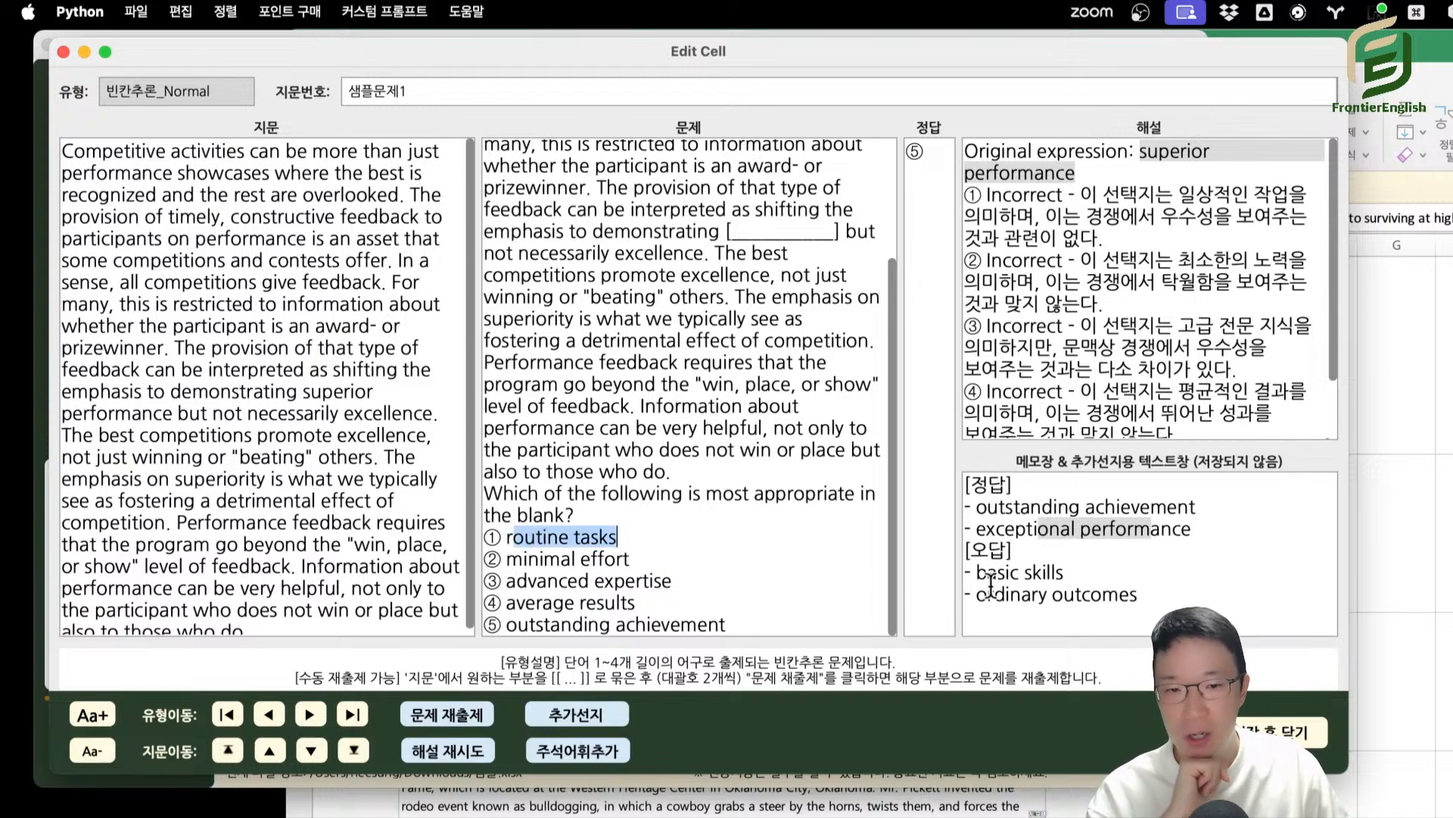
left_click_drag(976, 573, 1128, 574)
left_click_drag(993, 603, 1158, 610)
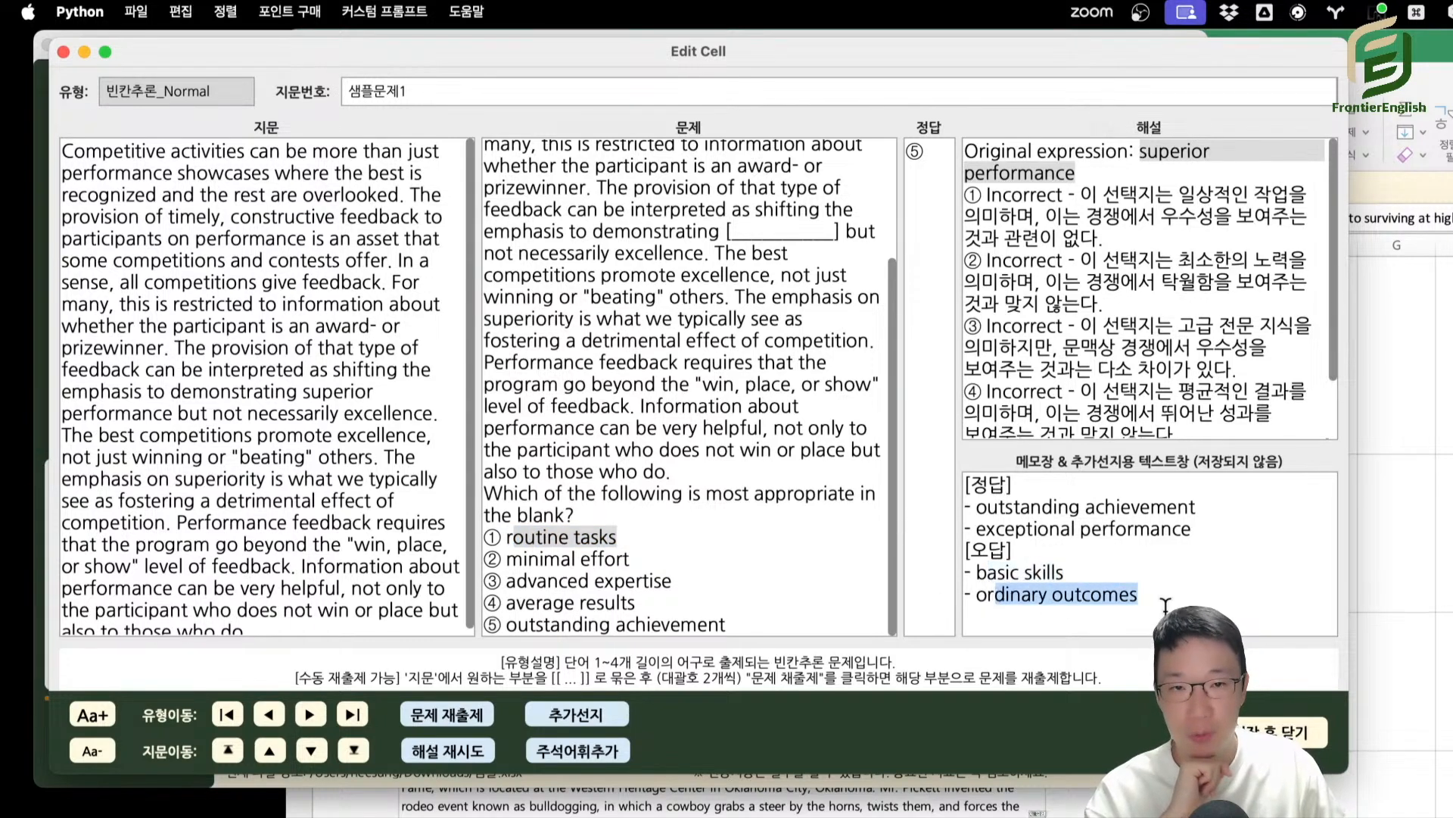
left_click(1166, 606)
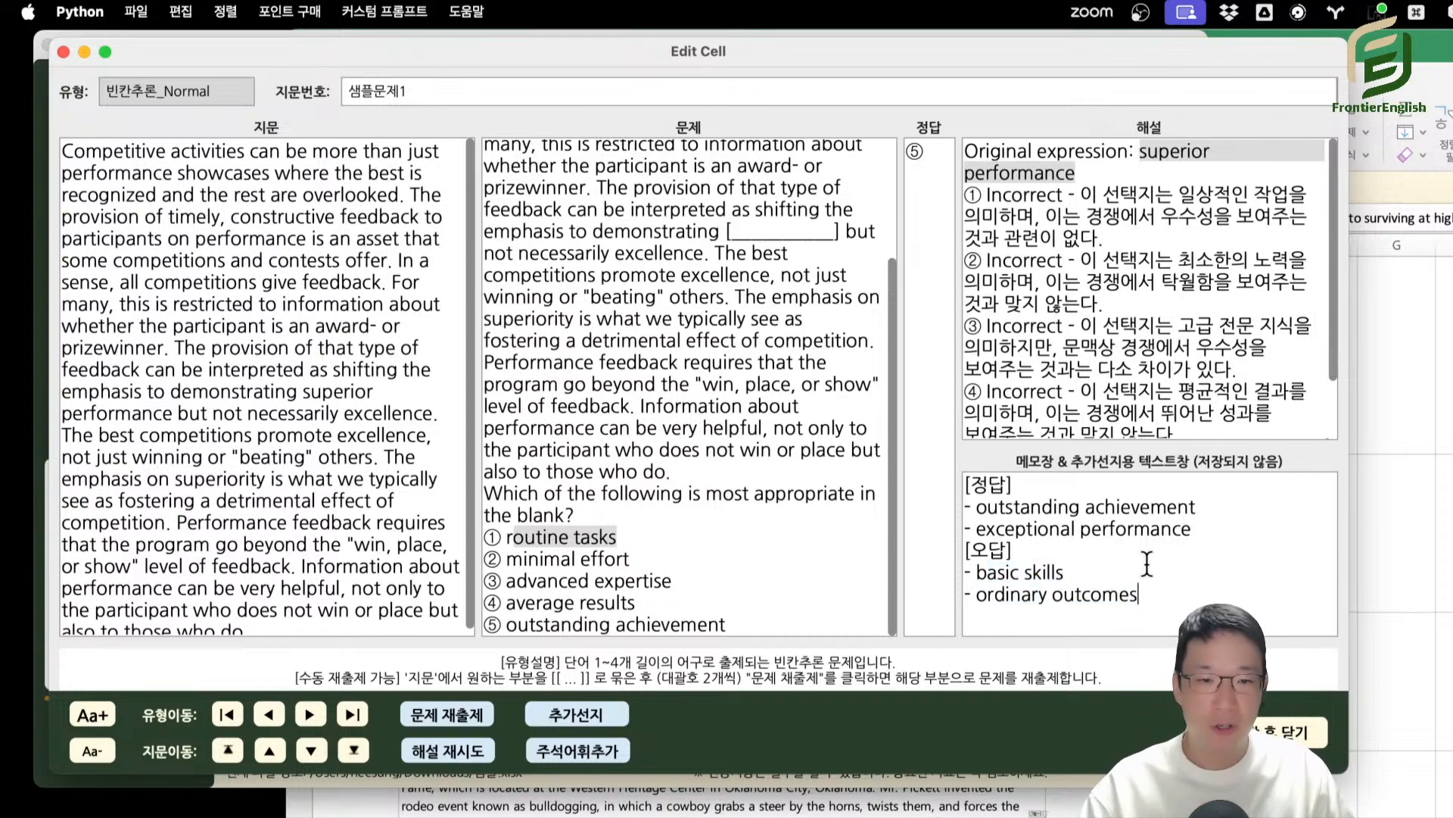
left_click_drag(1142, 595, 1289, 479)
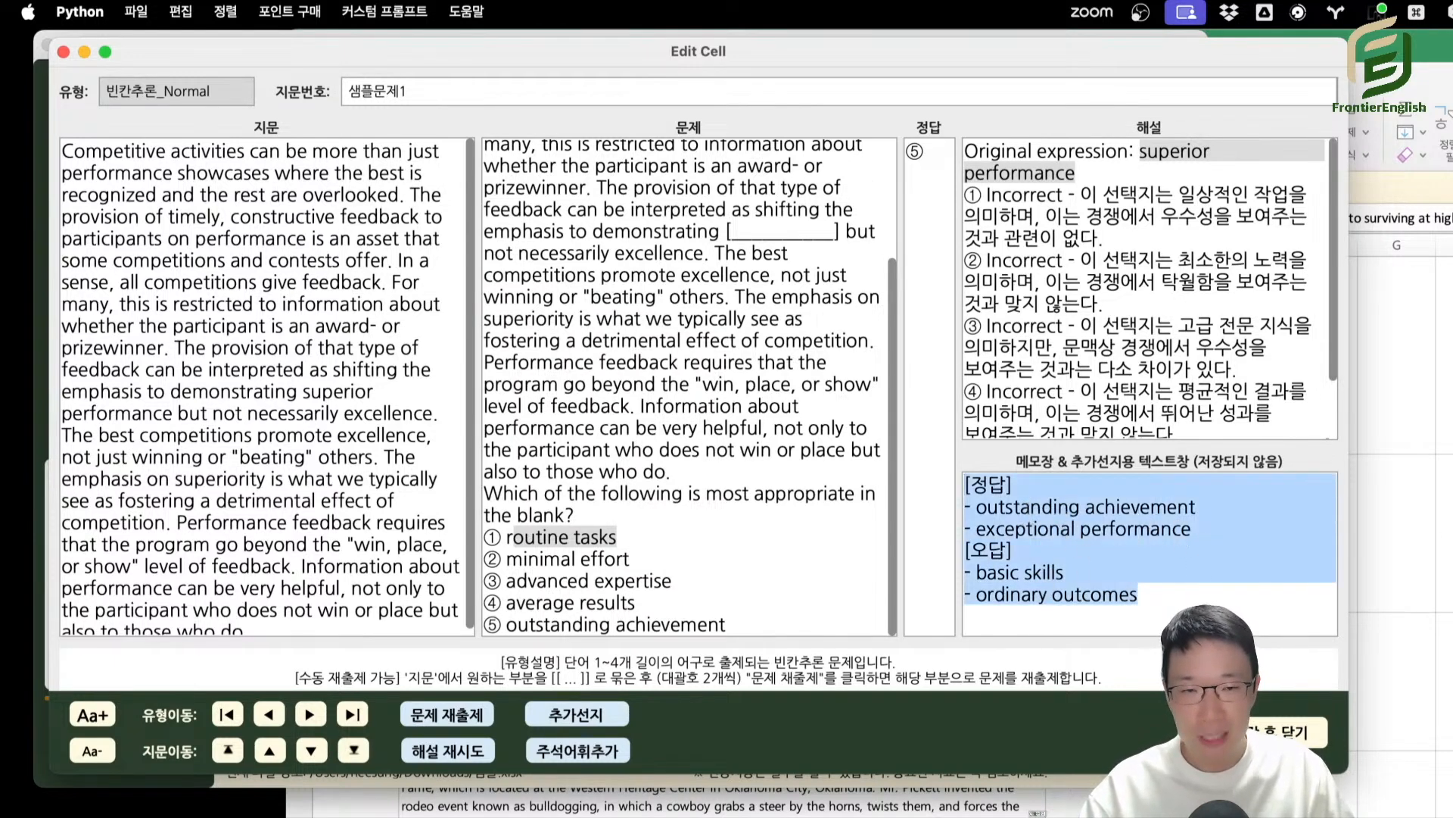
Switch to the 빈칸추론_Hard question of 샘플문제1 and select all the text in the memo box.
left_click(312, 724)
left_click(272, 721)
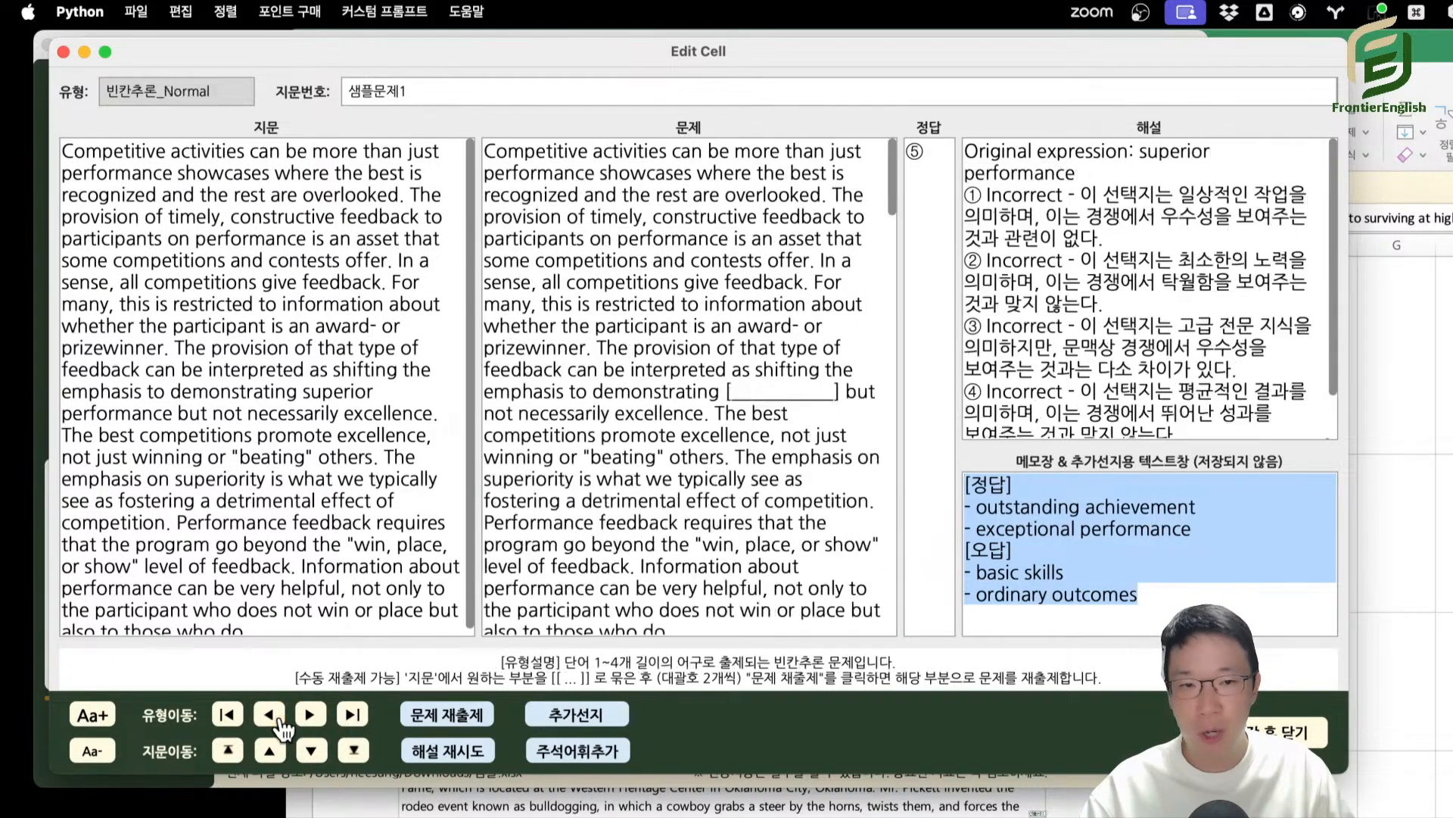
left_click(310, 719)
left_click(1064, 525)
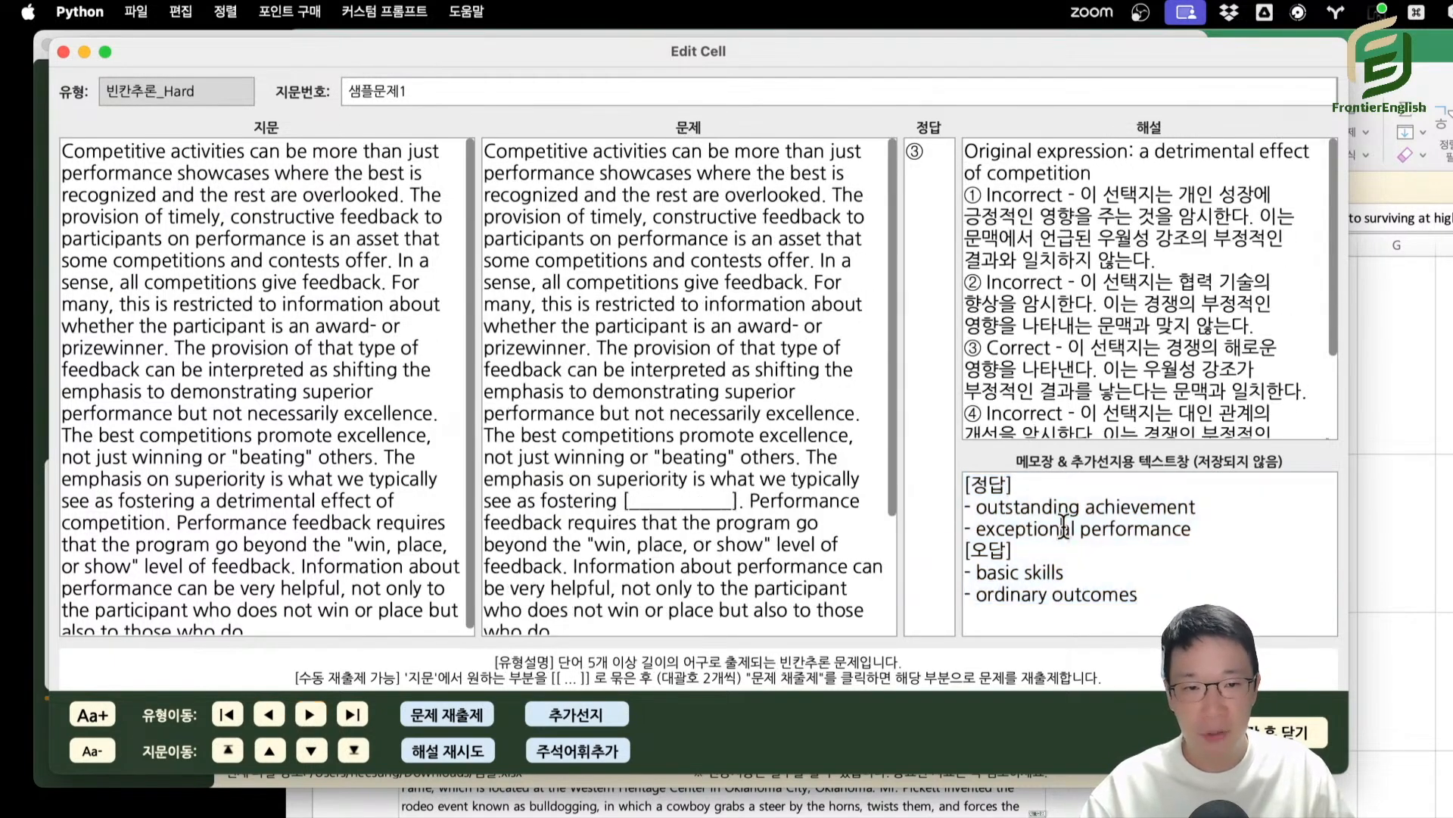
left_click_drag(1178, 573, 1212, 463)
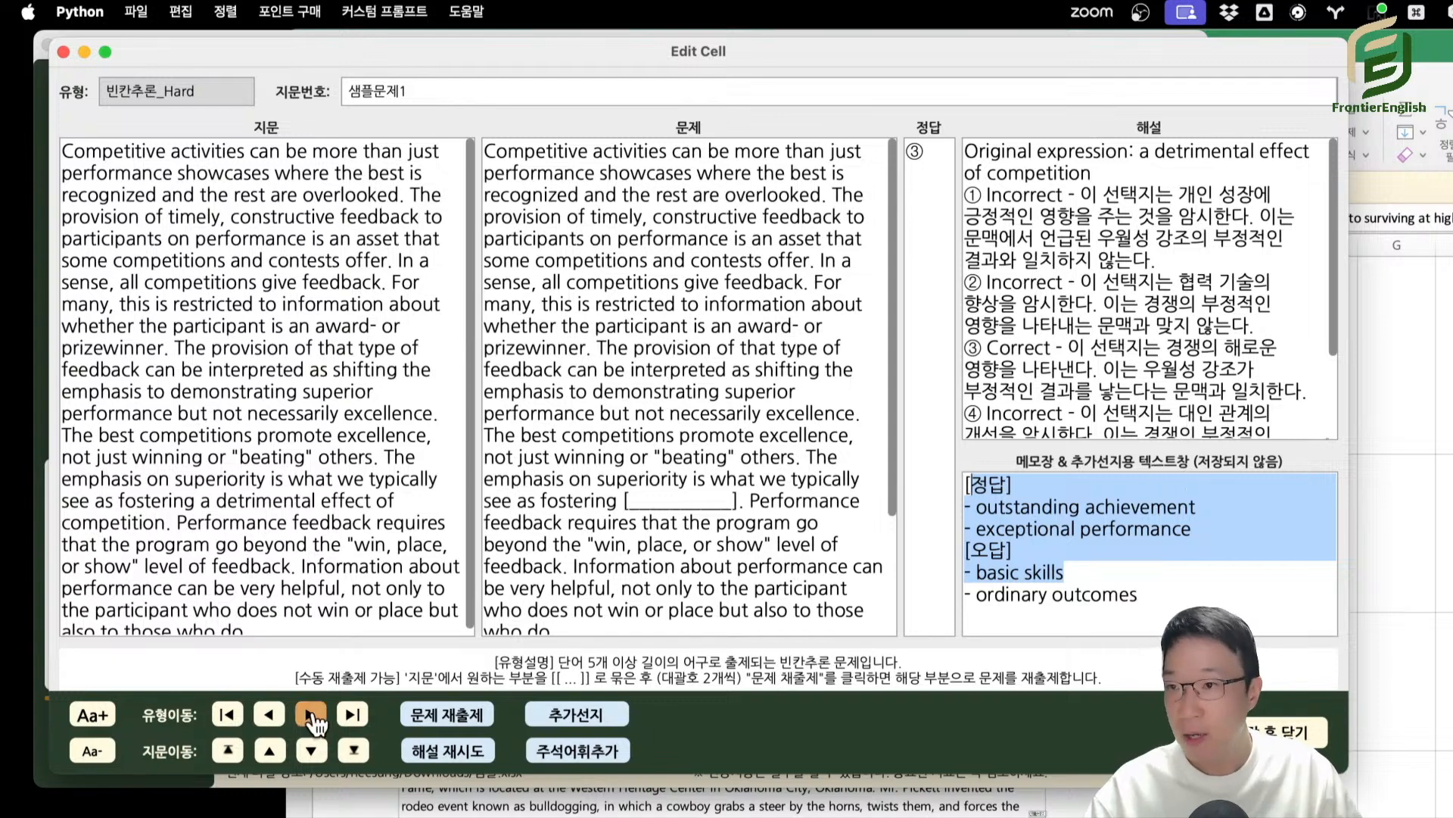
left_click(1219, 494)
key("super+a")
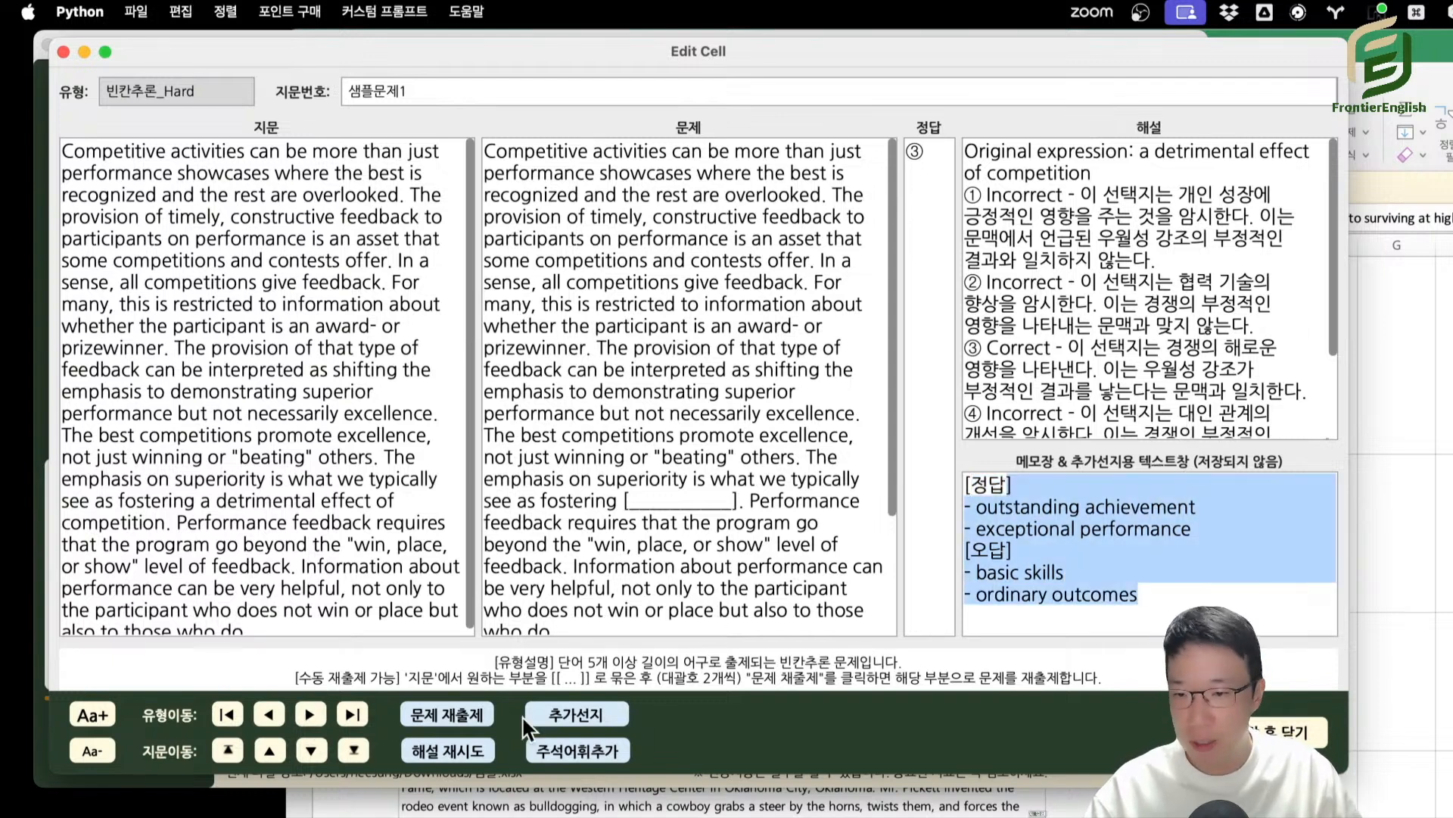
Advance through the question types of 샘플문제1 to 주제_Normal and generate additional choices (추가선지) for it.
left_click(311, 718)
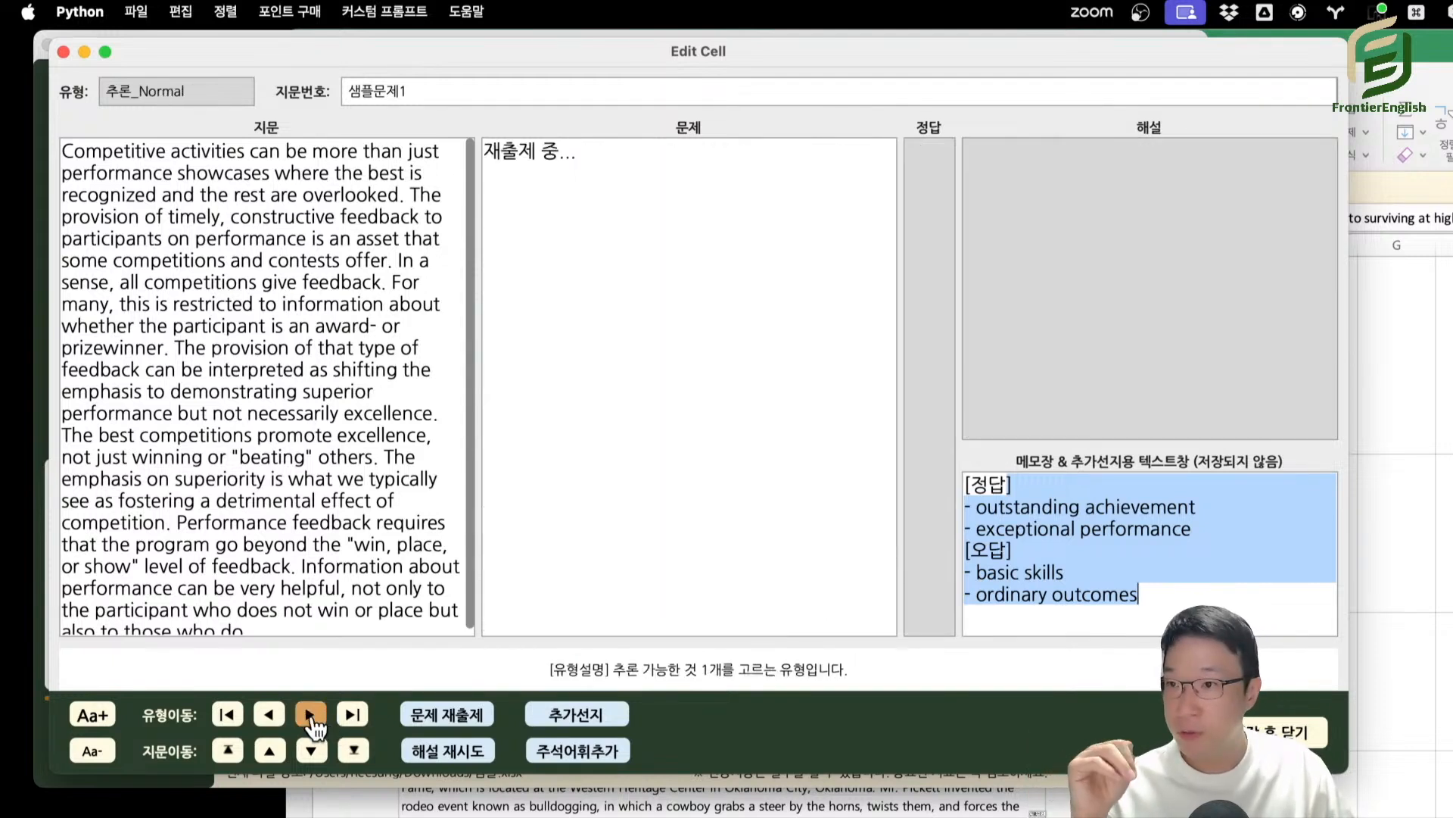
left_click(311, 717)
left_click(311, 717)
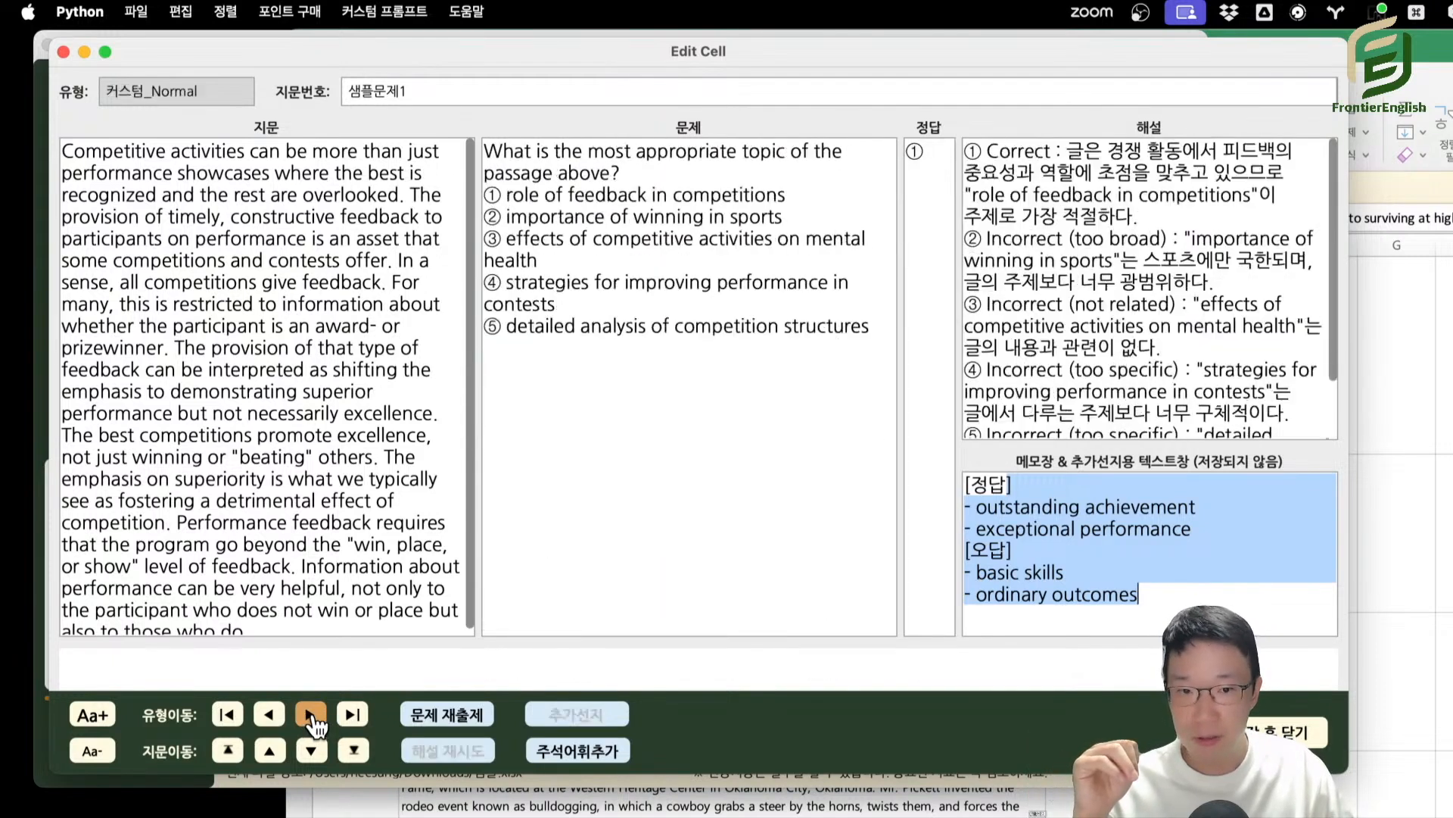
left_click(312, 718)
left_click(312, 718)
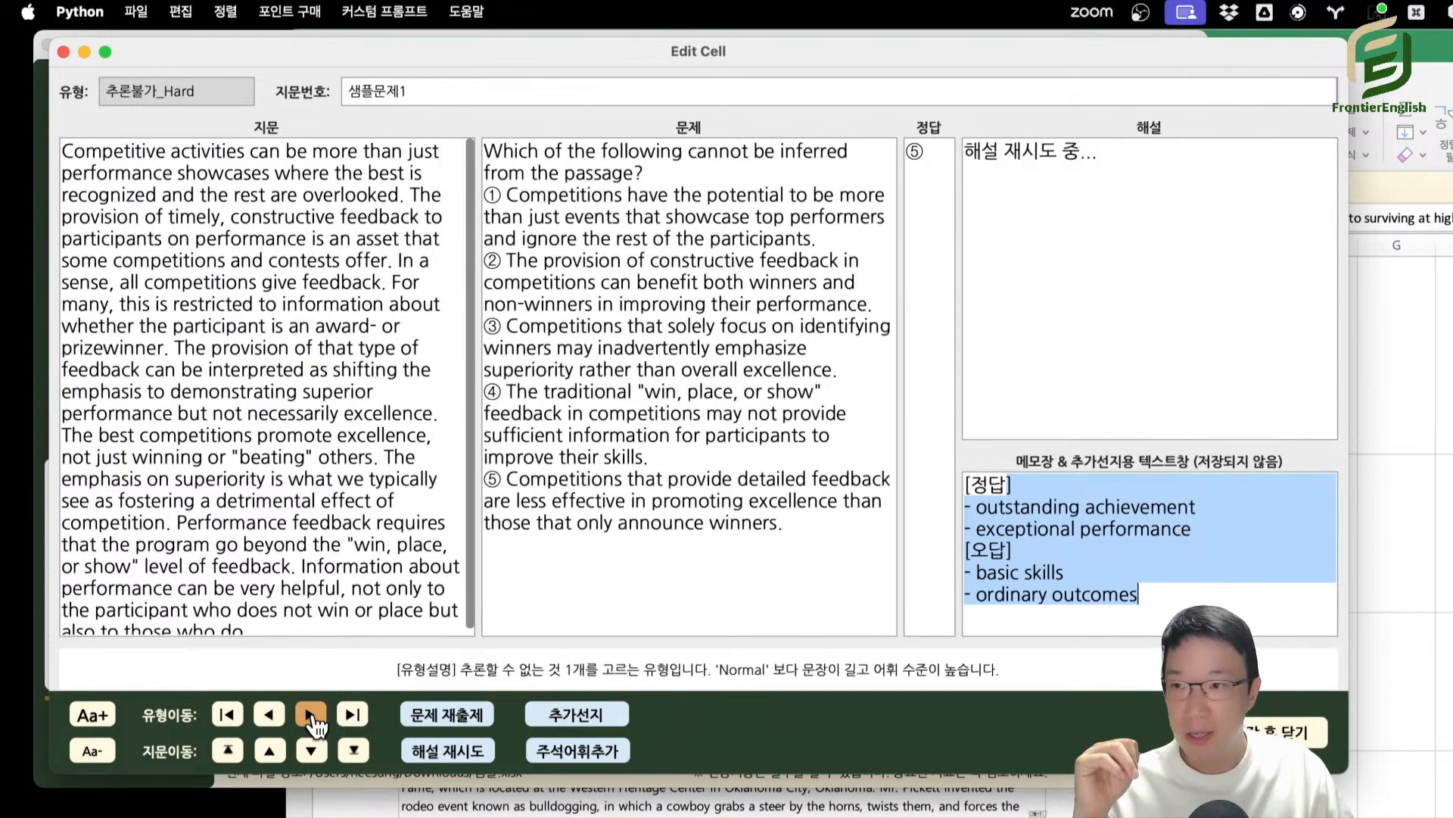
left_click(311, 717)
left_click(311, 715)
left_click(311, 715)
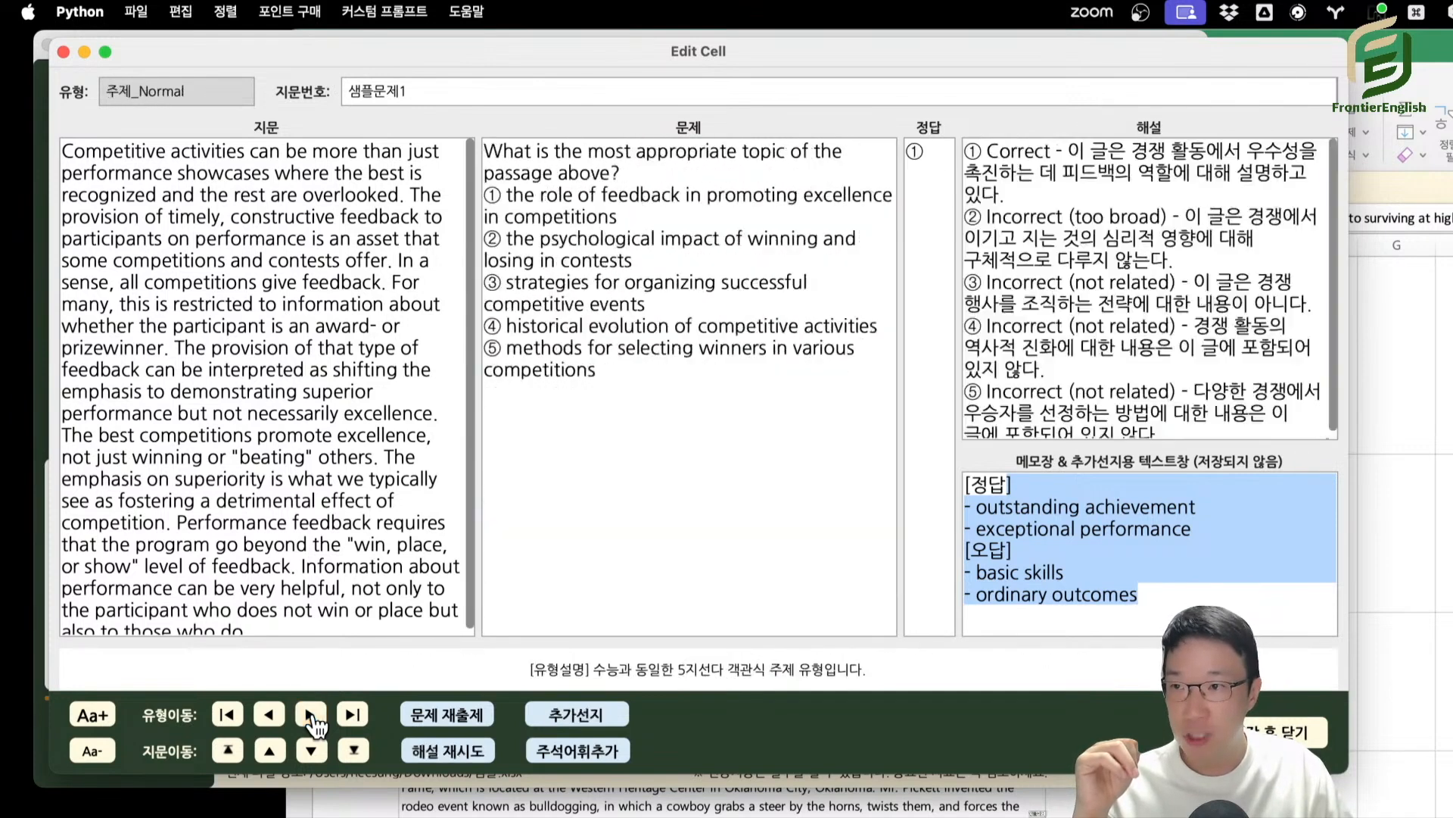
left_click(539, 723)
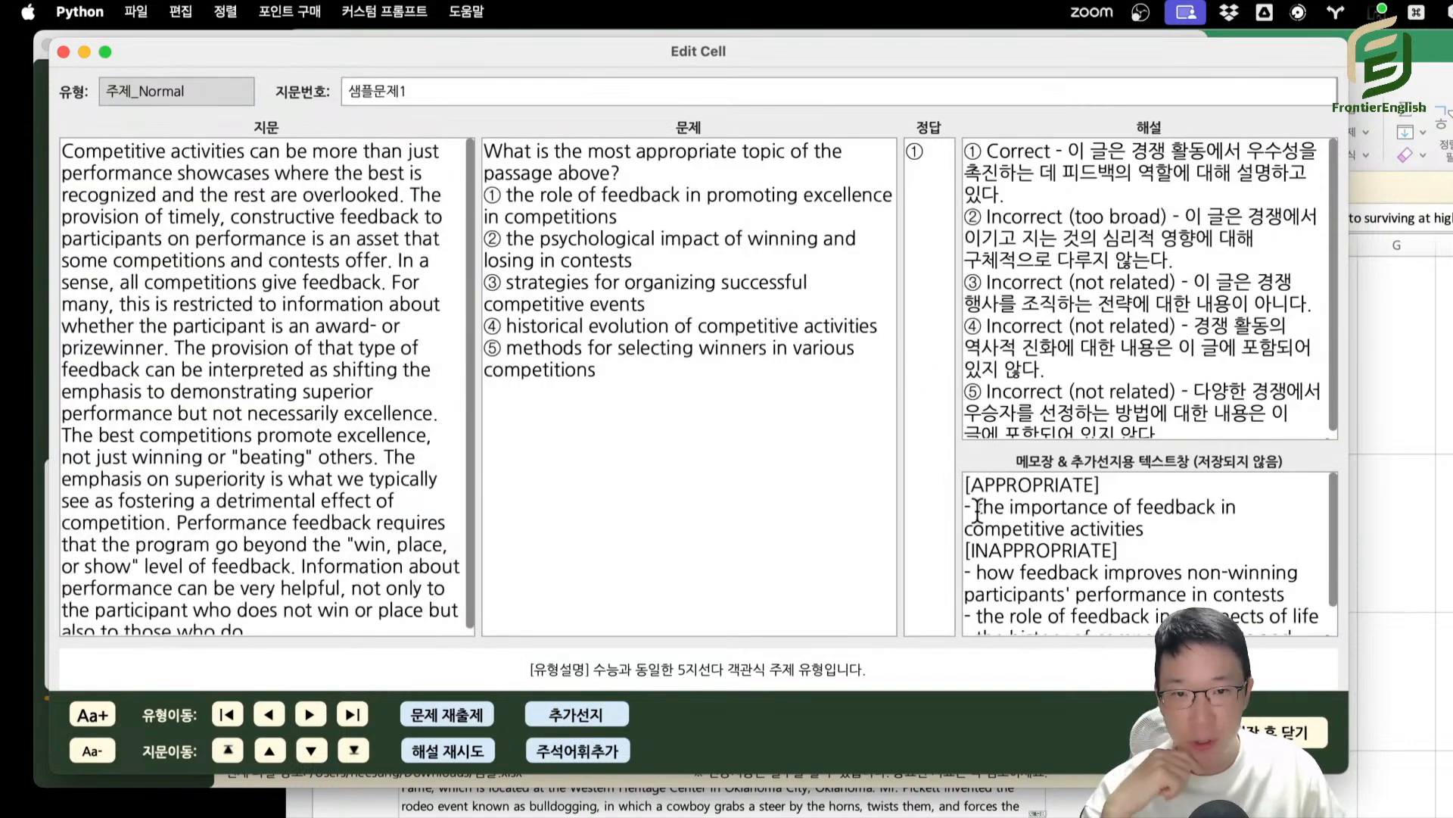
Compare the generated APPROPRIATE and INAPPROPRIATE topics in the memo box with the question's choices and explanations.
left_click_drag(976, 508, 1114, 522)
scroll(1114, 499, "down", 2)
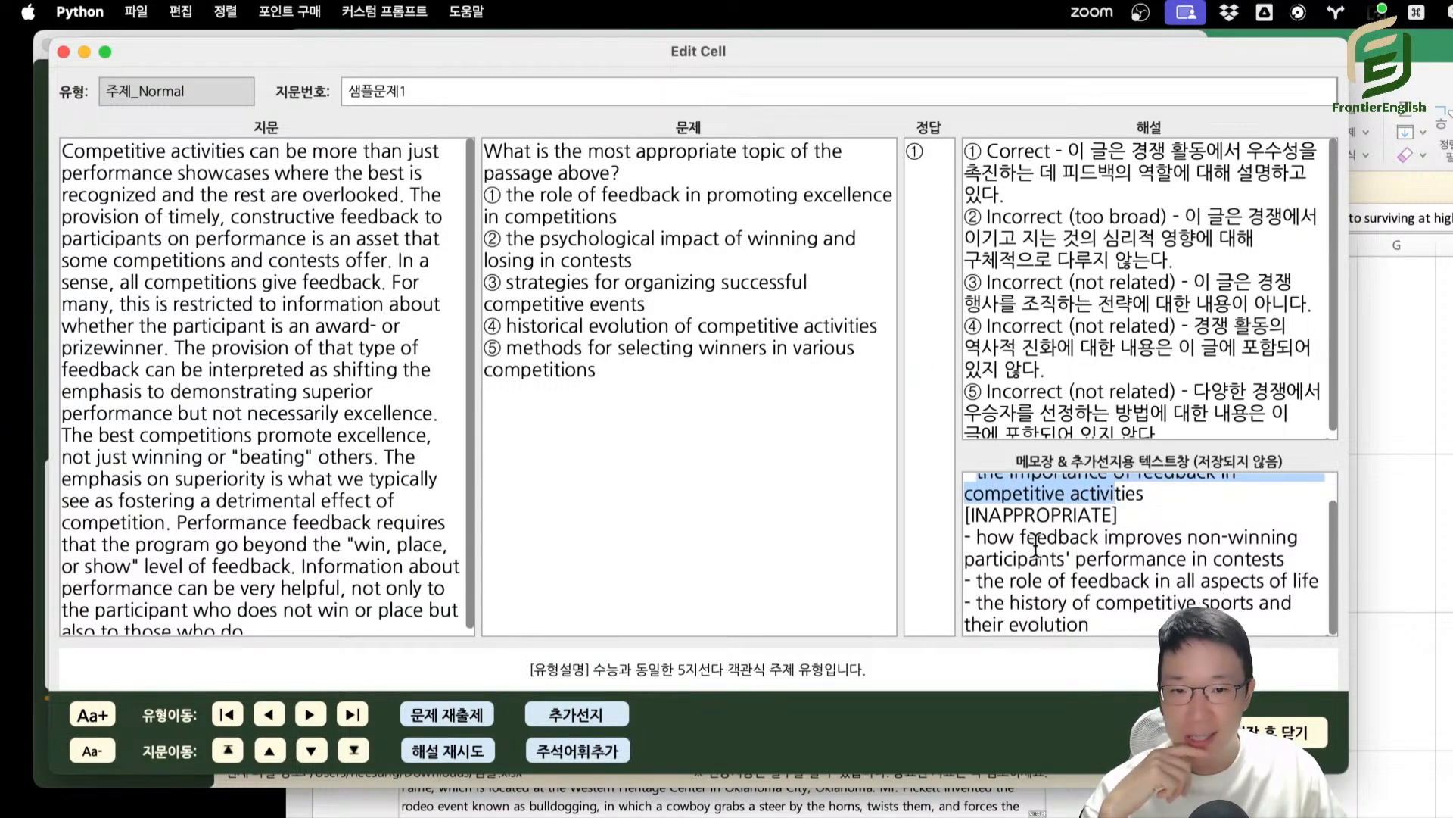
left_click_drag(1053, 558, 1090, 603)
scroll(1092, 537, "up", 2)
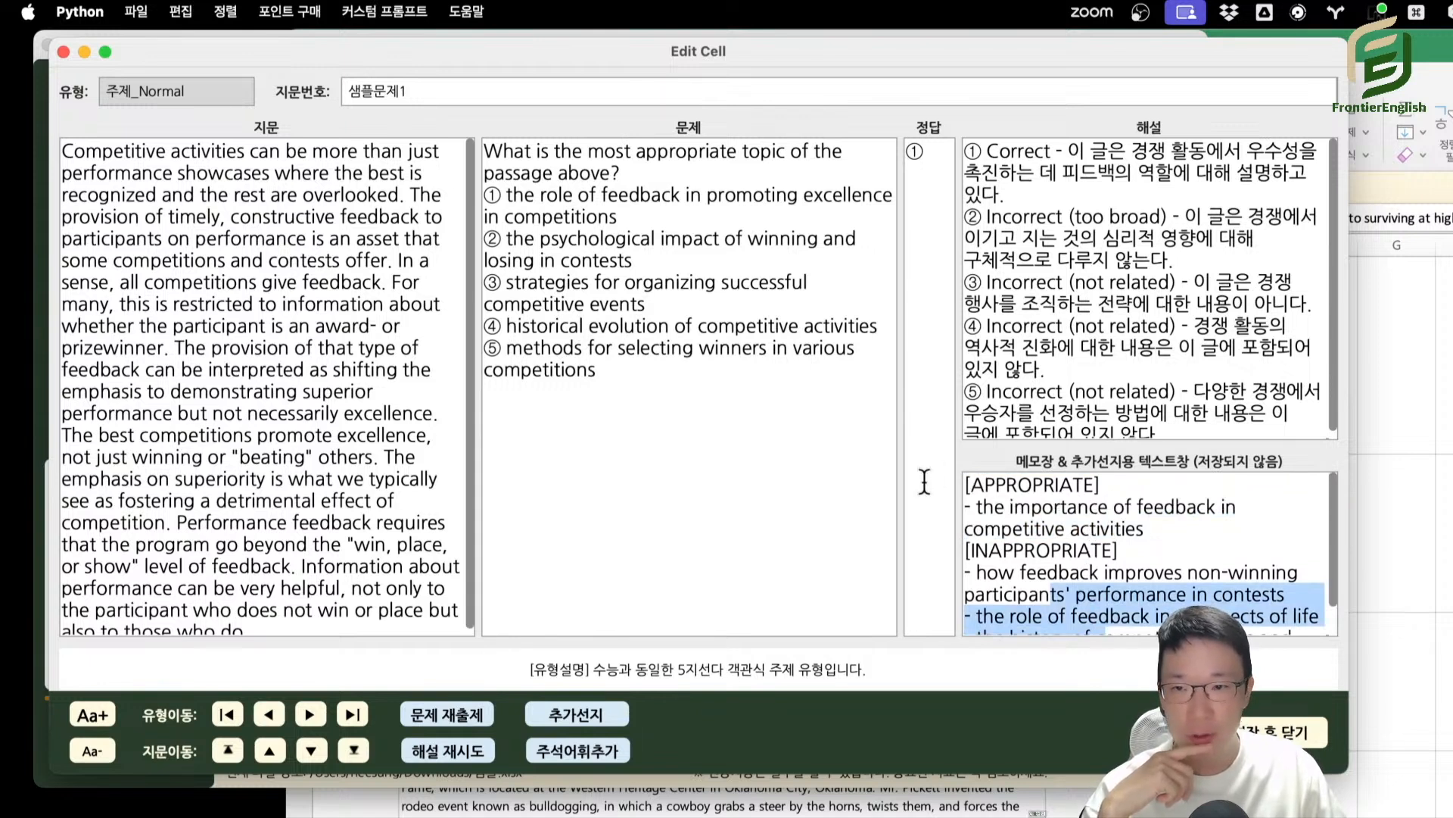
triple_click(500, 195)
left_click(523, 279)
left_click_drag(590, 326, 702, 400)
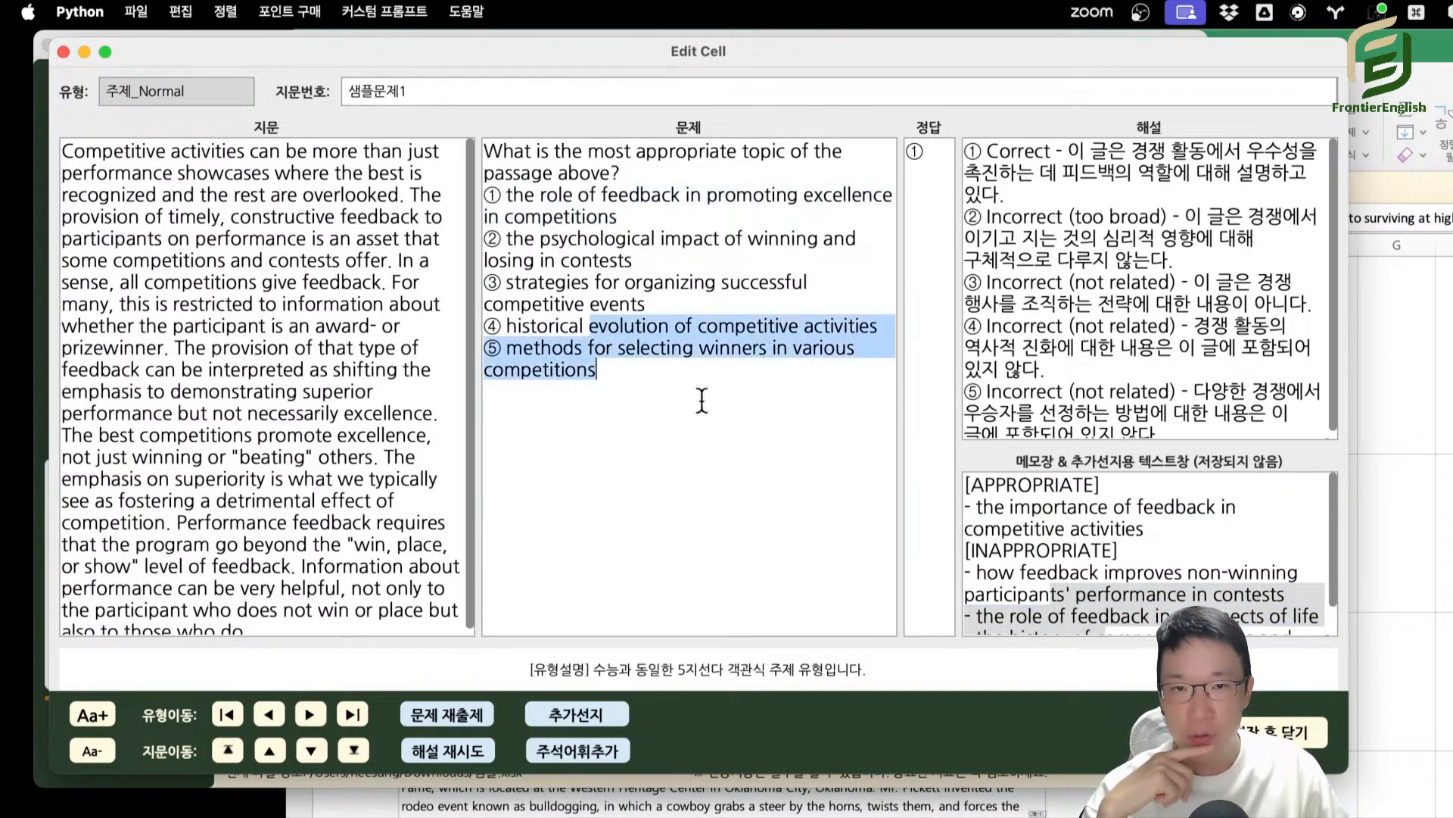
left_click_drag(1005, 194, 1075, 303)
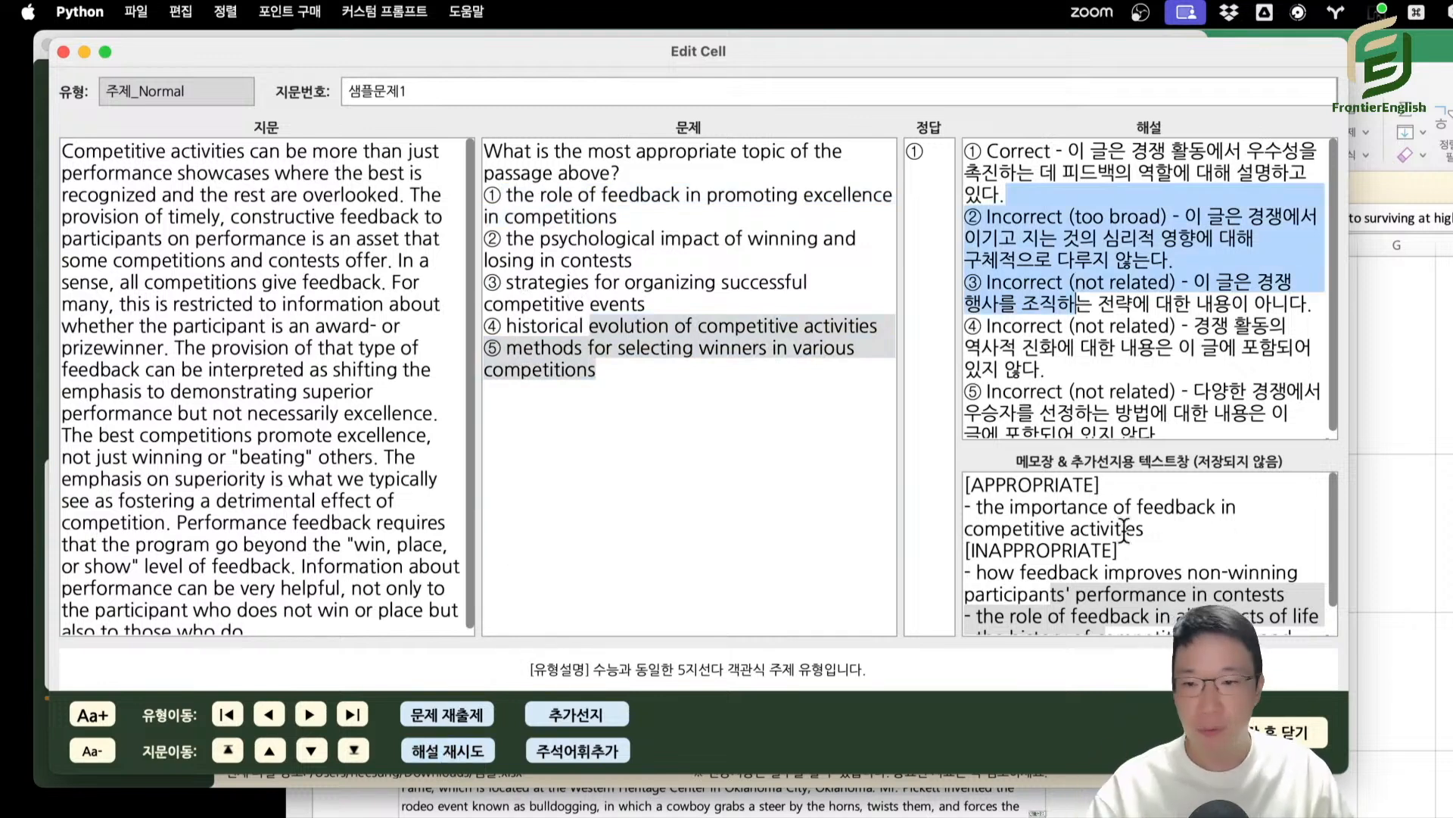
Move the Edit Cell window aside to uncover the main window's log, and highlight parts of the memo text and choice ③.
left_click_drag(371, 49, 469, 63)
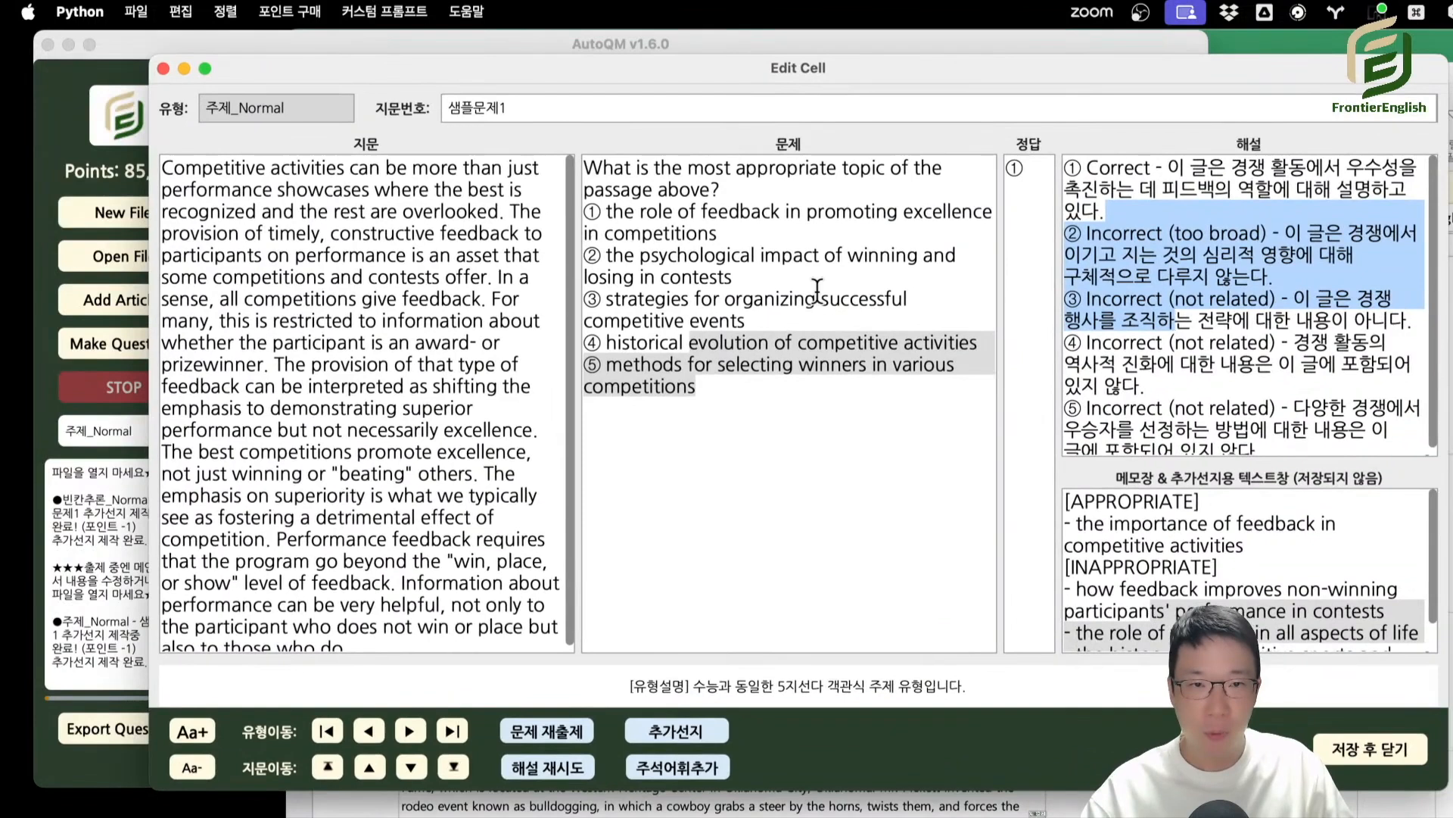
left_click_drag(1292, 633, 1275, 589)
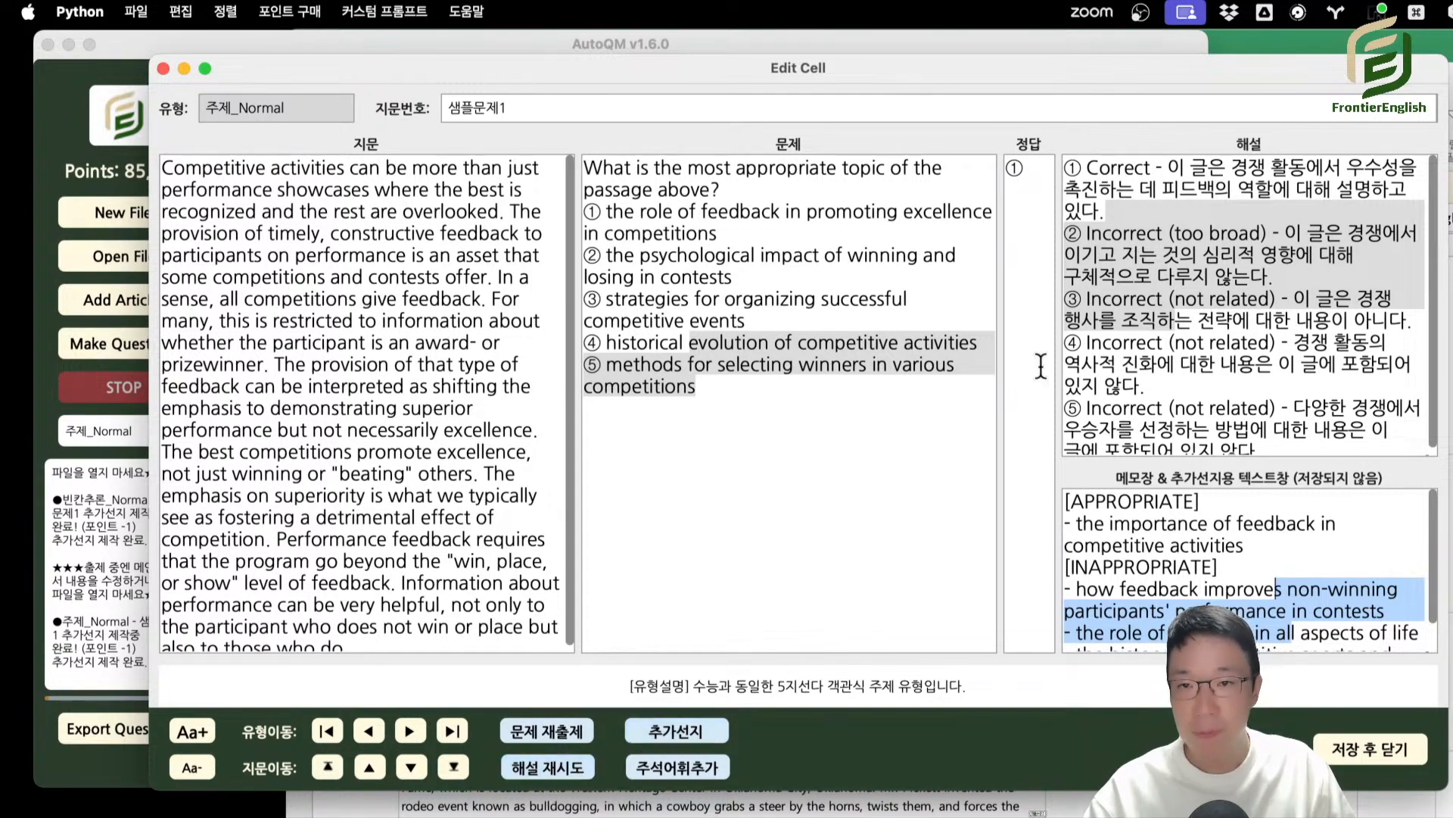
left_click_drag(893, 322, 870, 316)
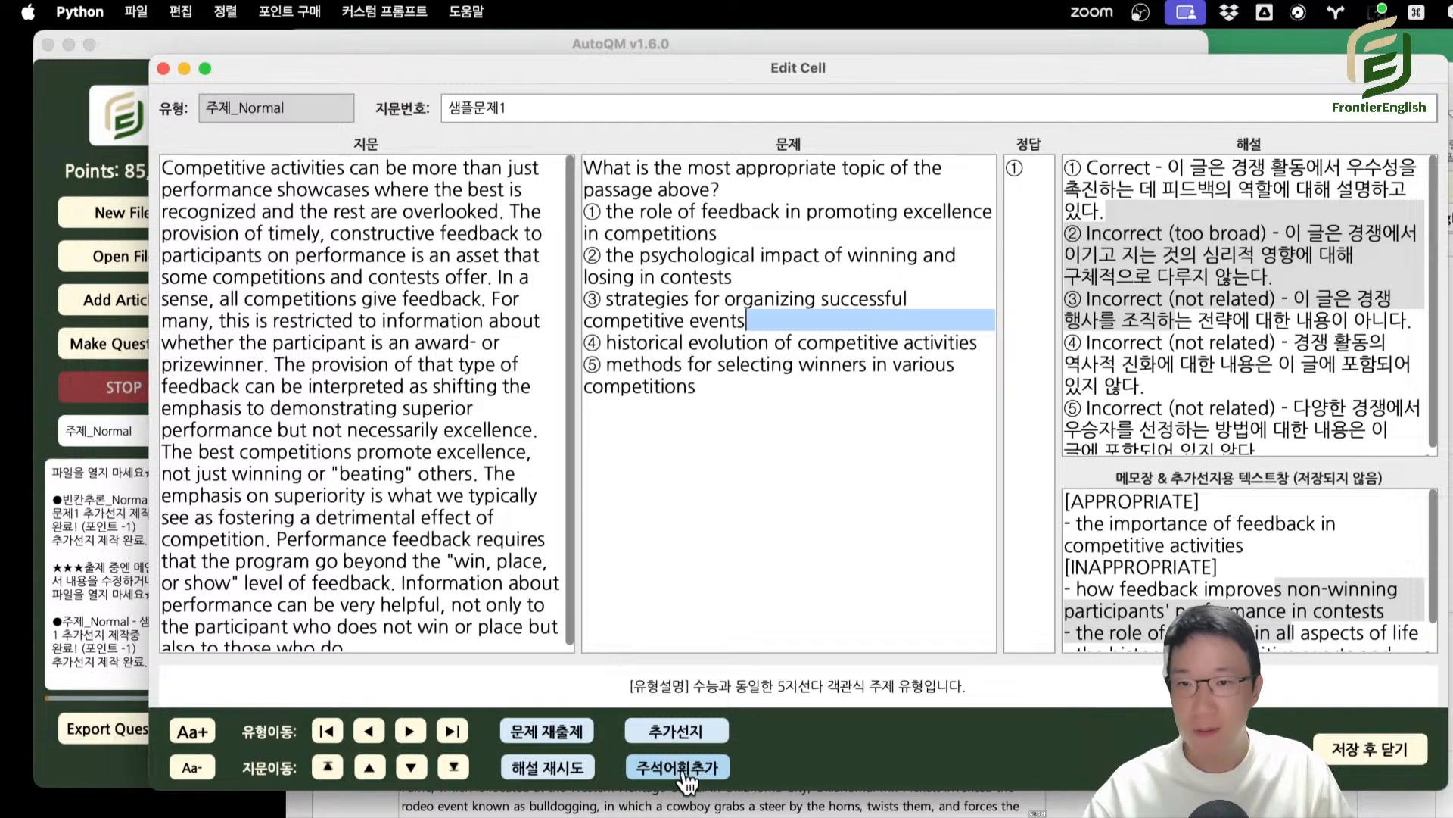
Close the 주제_Normal question without saving, switch the question type to 추론_Hard, and open 샘플문제1 for editing.
left_click(766, 529)
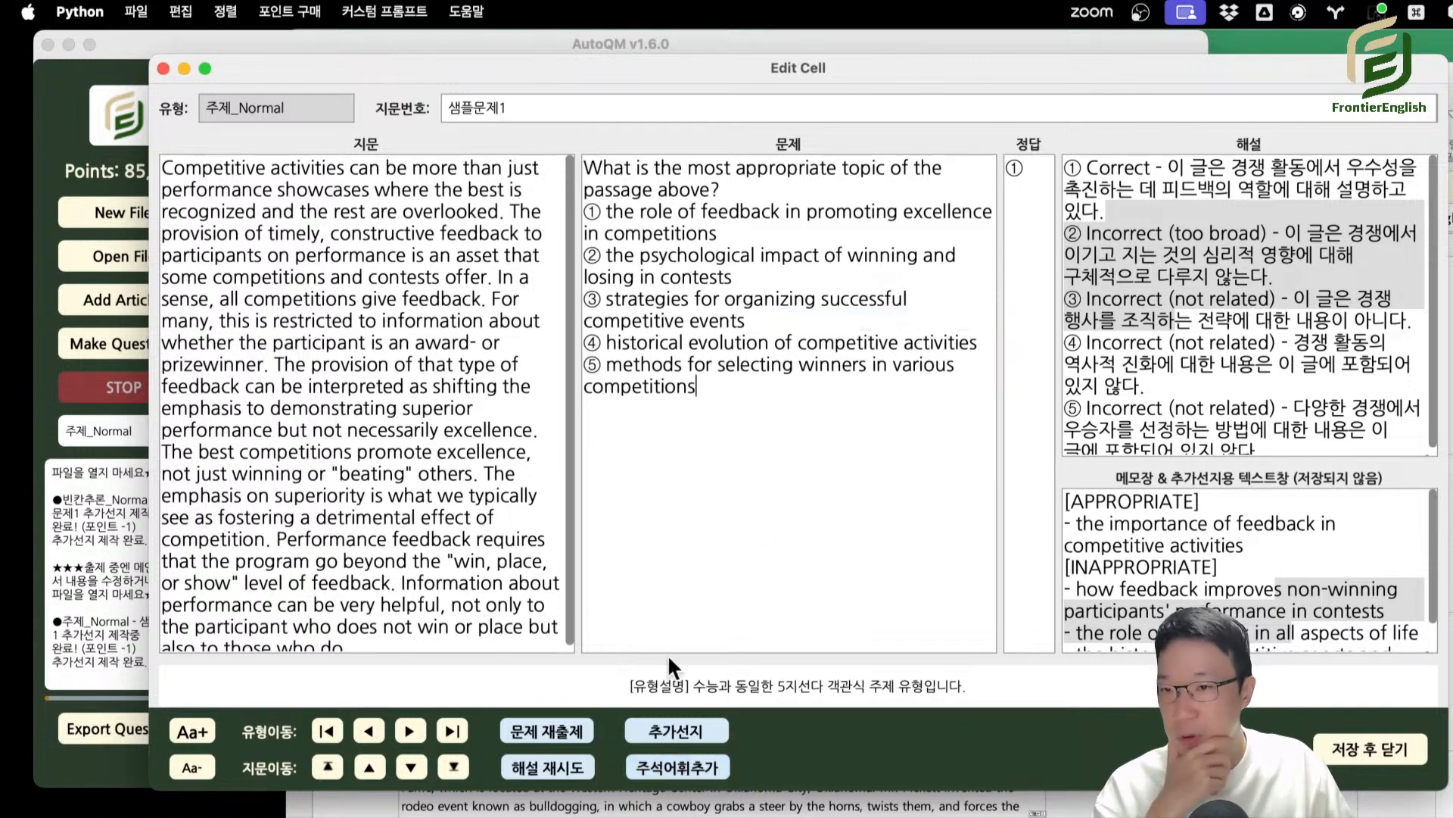
left_click(163, 69)
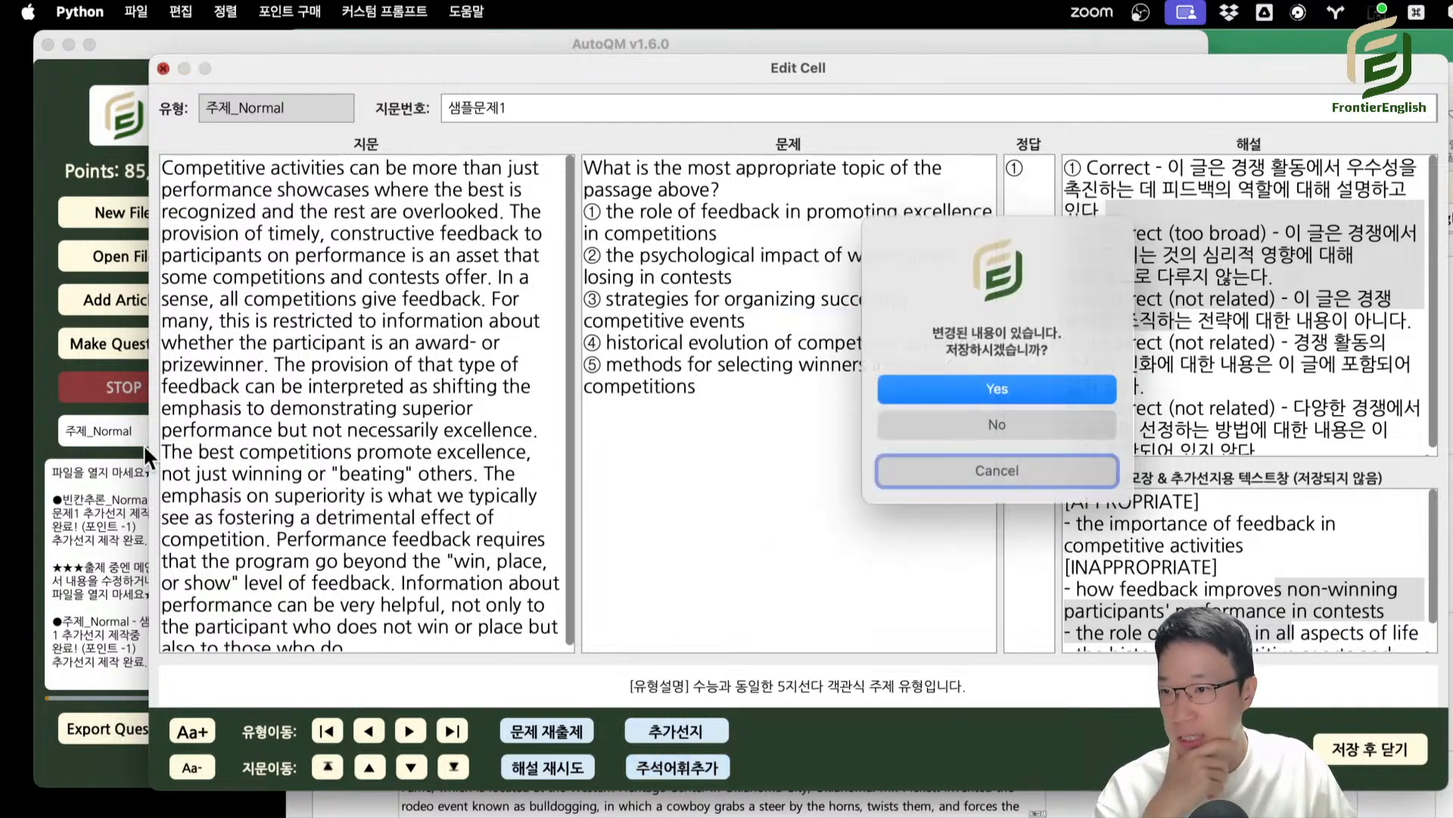
left_click(926, 429)
left_click(173, 432)
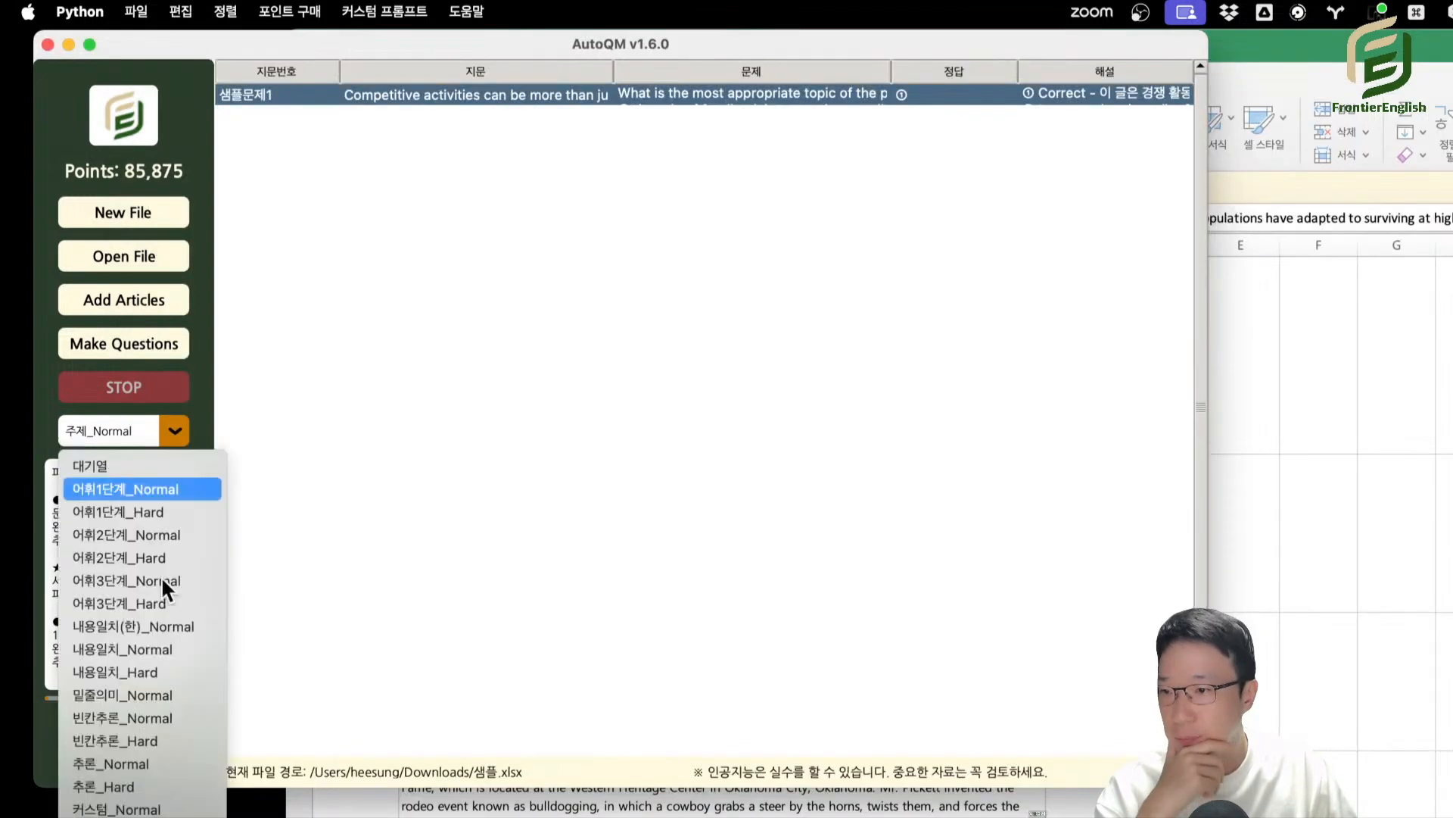
left_click(176, 788)
double_click(542, 97)
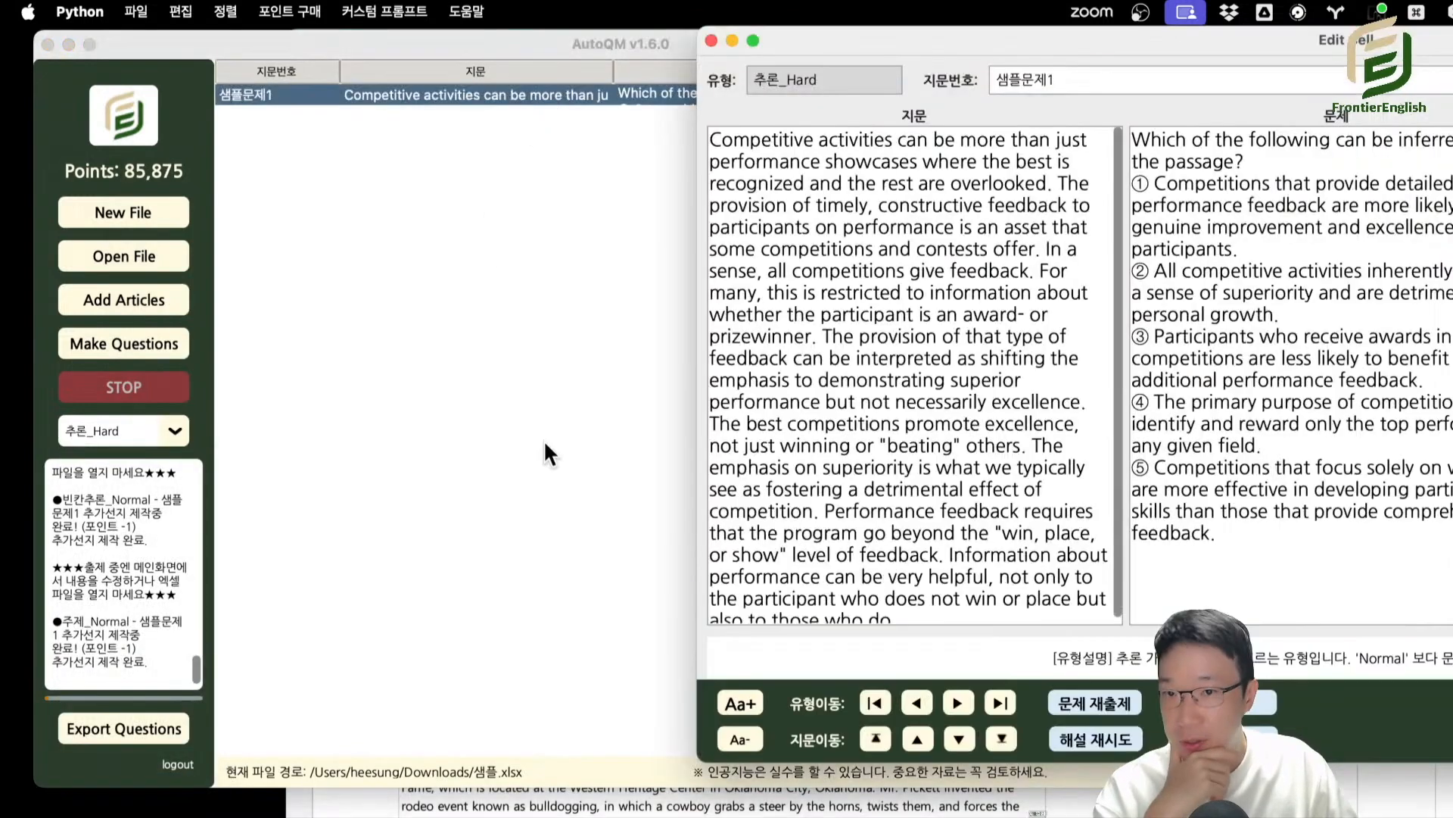
Bring the Edit Cell window fully into view, highlight the five choices, and add annotated vocabulary (주석어휘추가) to the 추론_Hard question.
left_click_drag(1211, 39, 509, 38)
left_click_drag(437, 182, 405, 174)
left_click(596, 542)
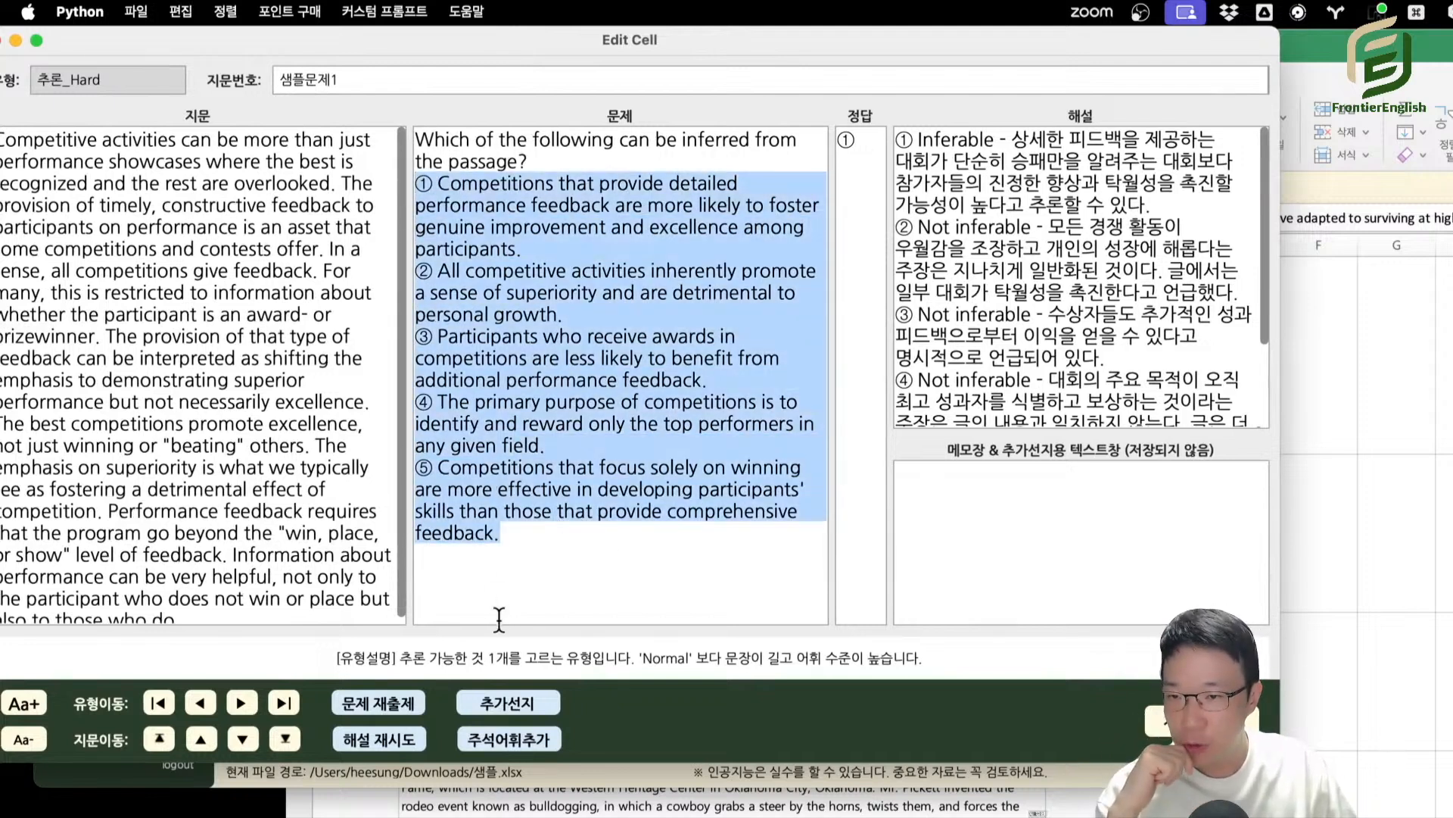
left_click(469, 564)
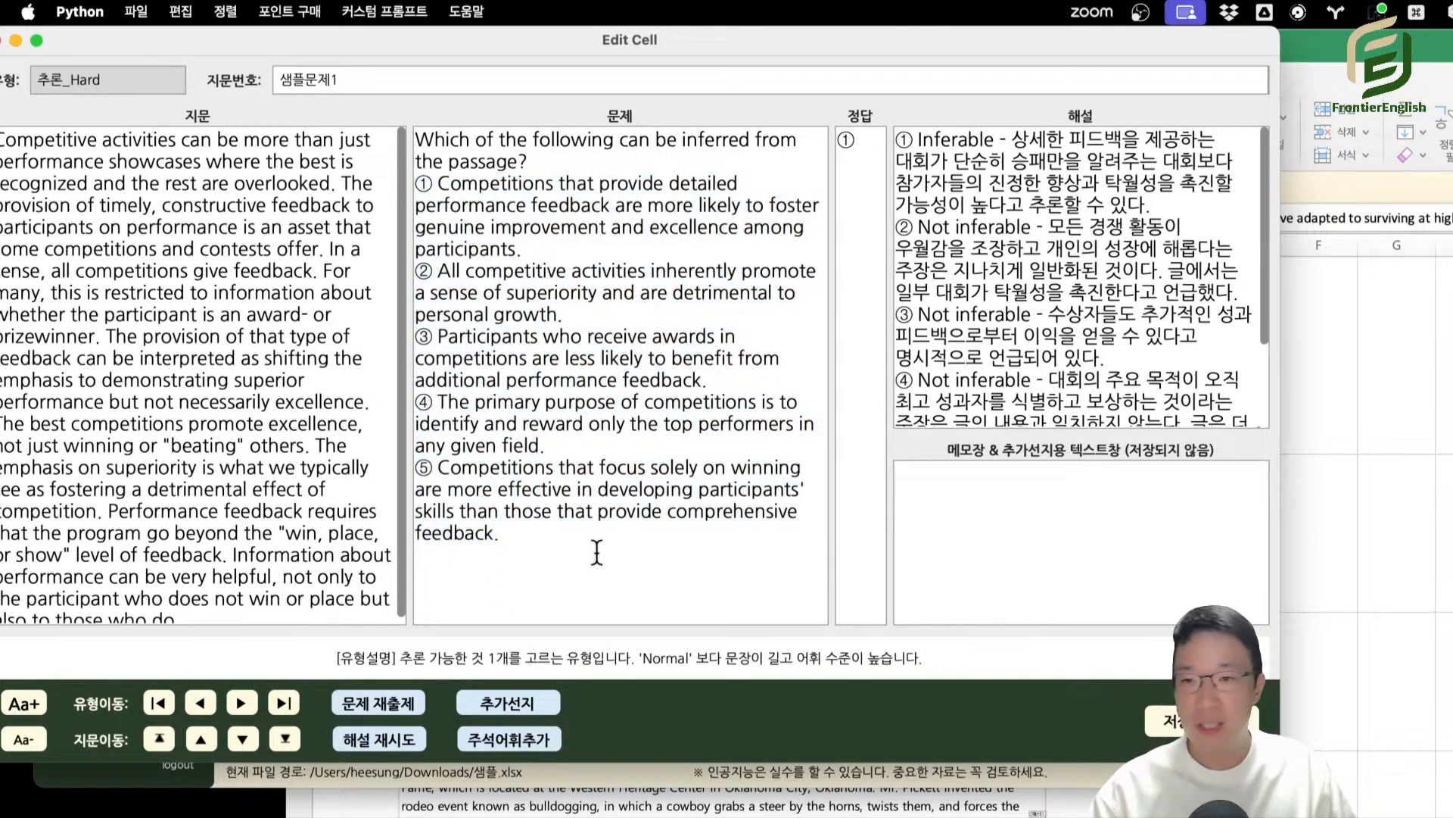
left_click_drag(483, 38, 550, 73)
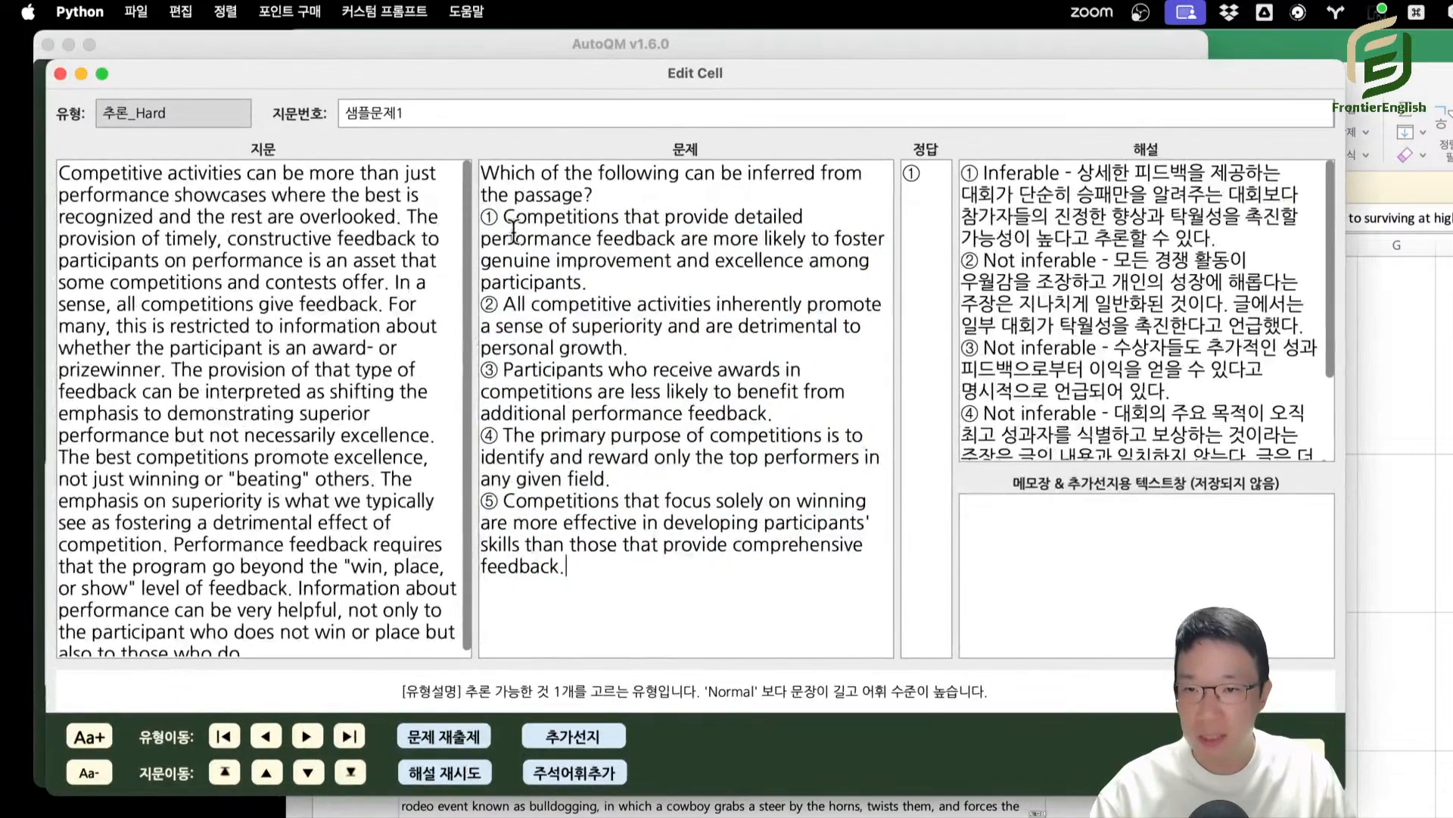
left_click_drag(502, 212, 629, 568)
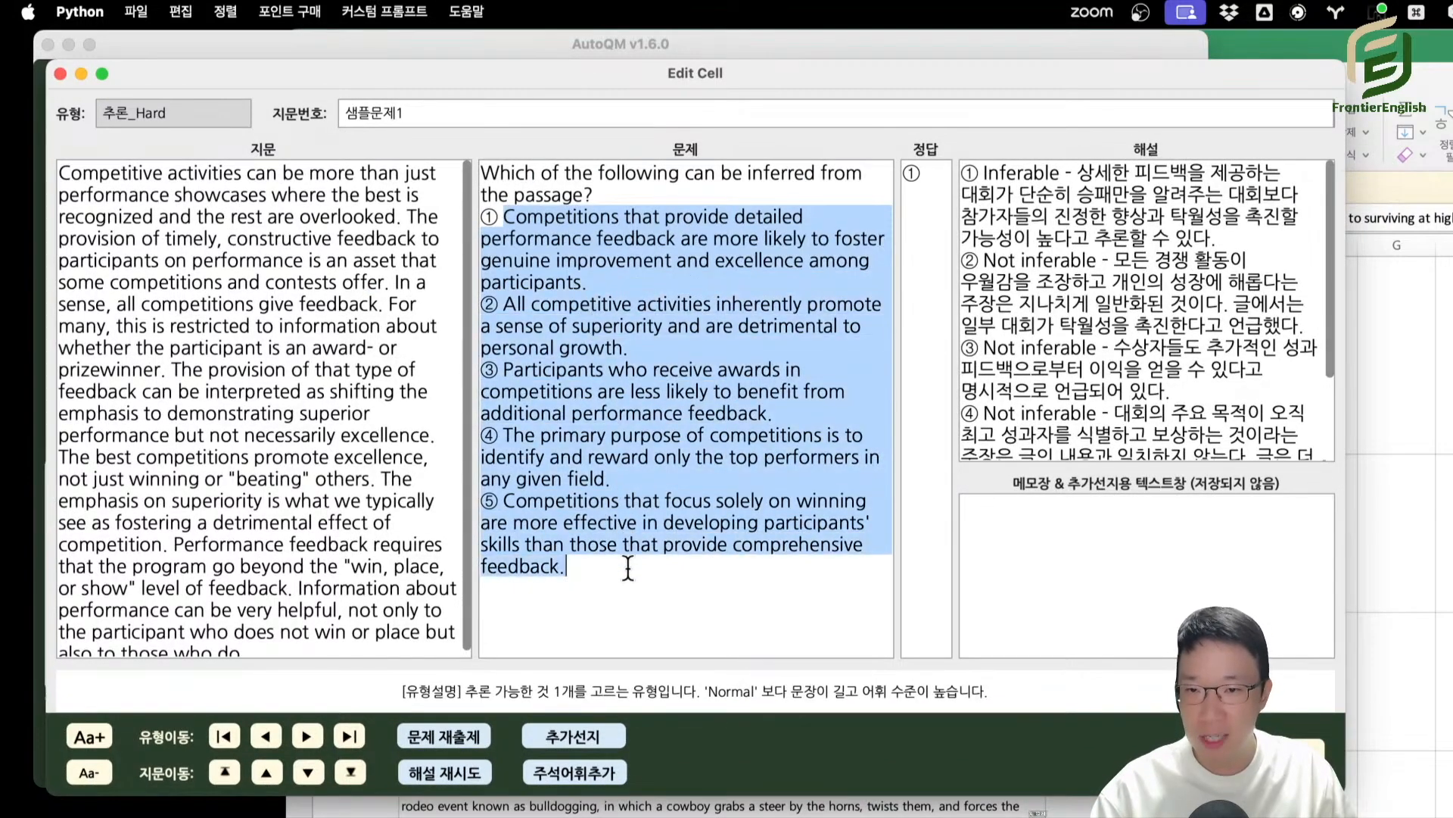
left_click(643, 565)
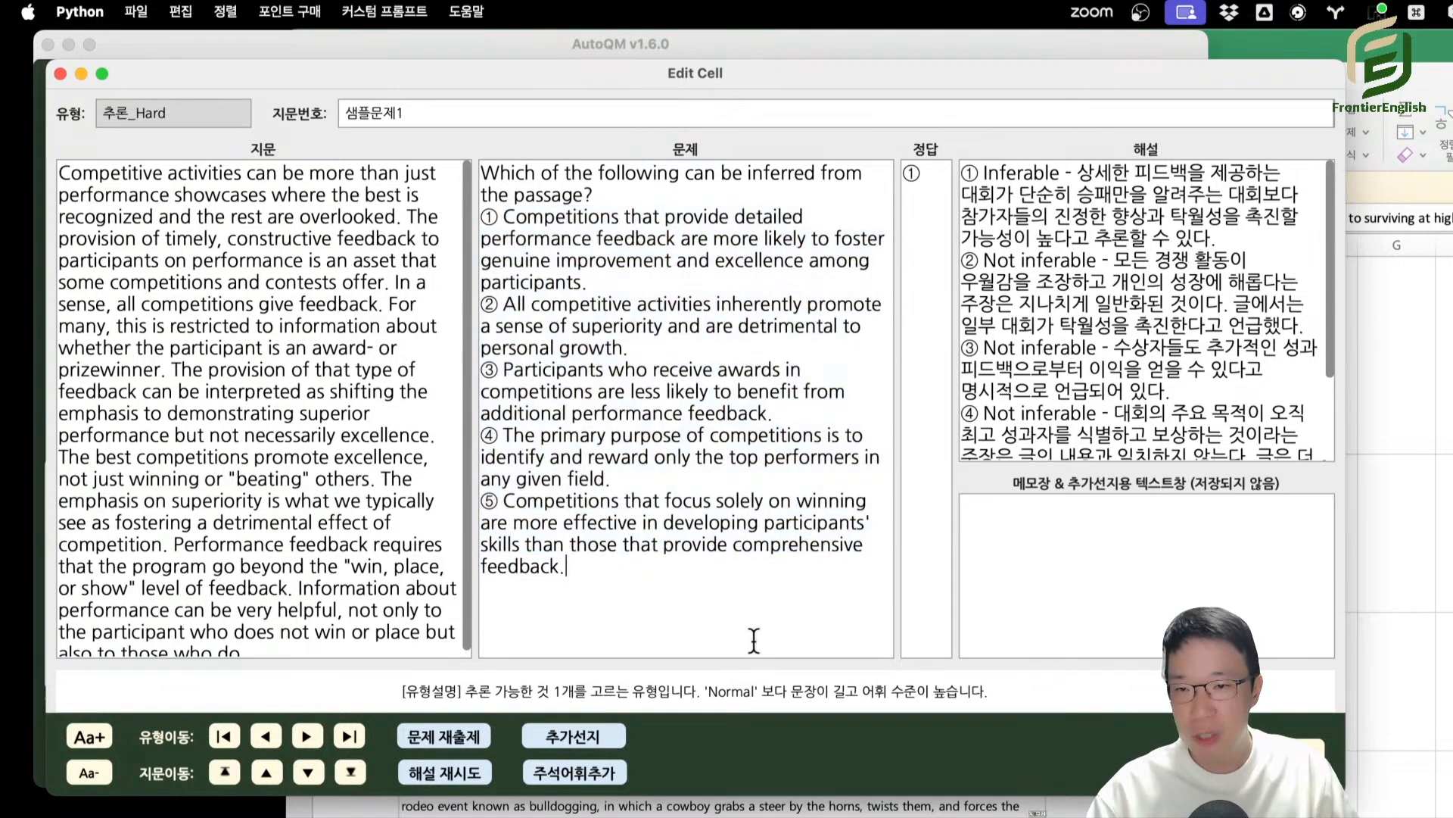
left_click(605, 779)
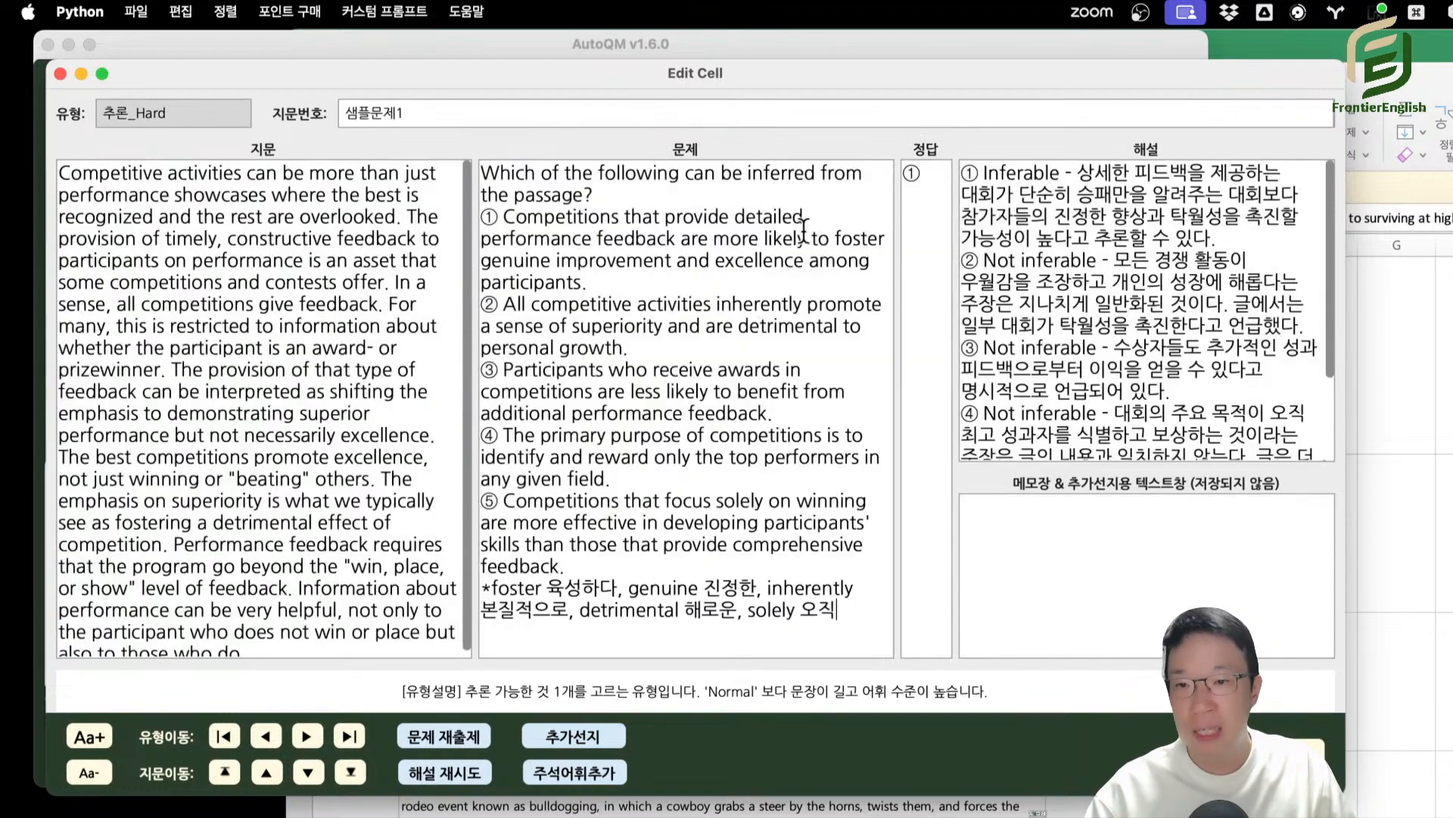
Delete the "genuine 진정한" entry from the vocabulary notes below the 추론_Hard choices.
left_click_drag(857, 623, 416, 589)
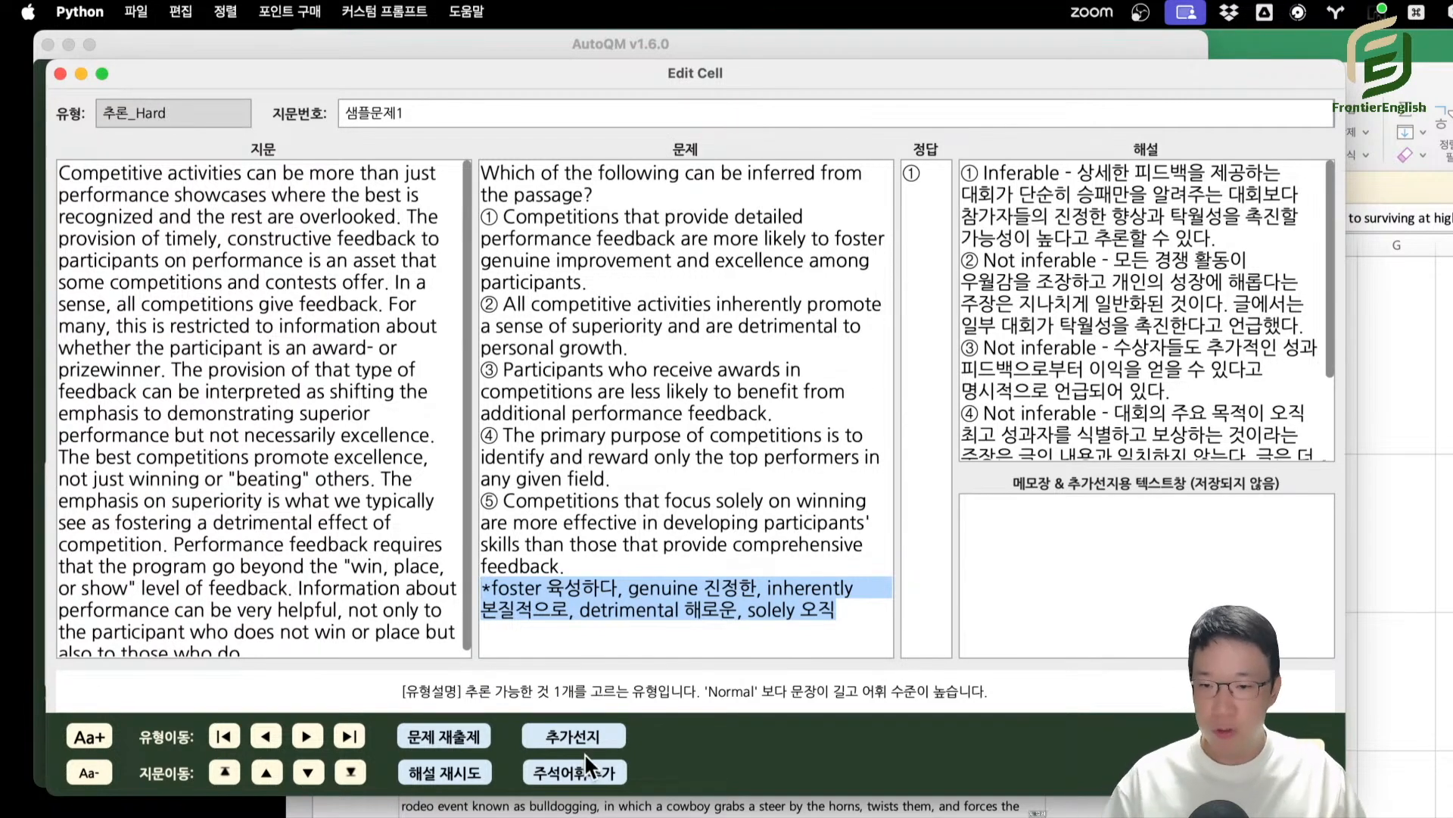
double_click(641, 590)
left_click(762, 592, "shift")
key("BackSpace")
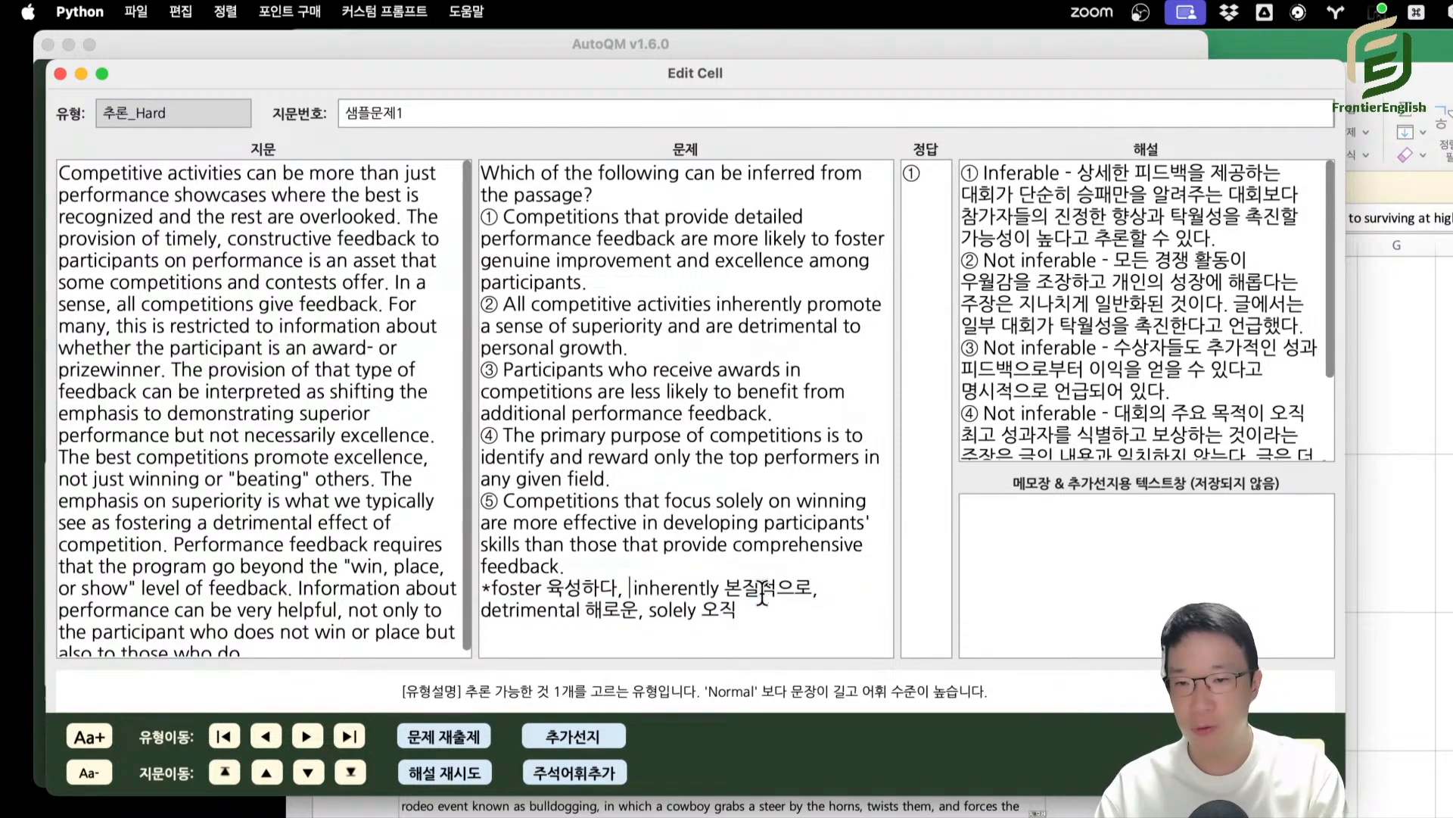
Compare the choices with the remaining vocabulary notes, and briefly uncover the main window's log to check the annotation entry.
left_click_drag(541, 172, 543, 313)
left_click(721, 515)
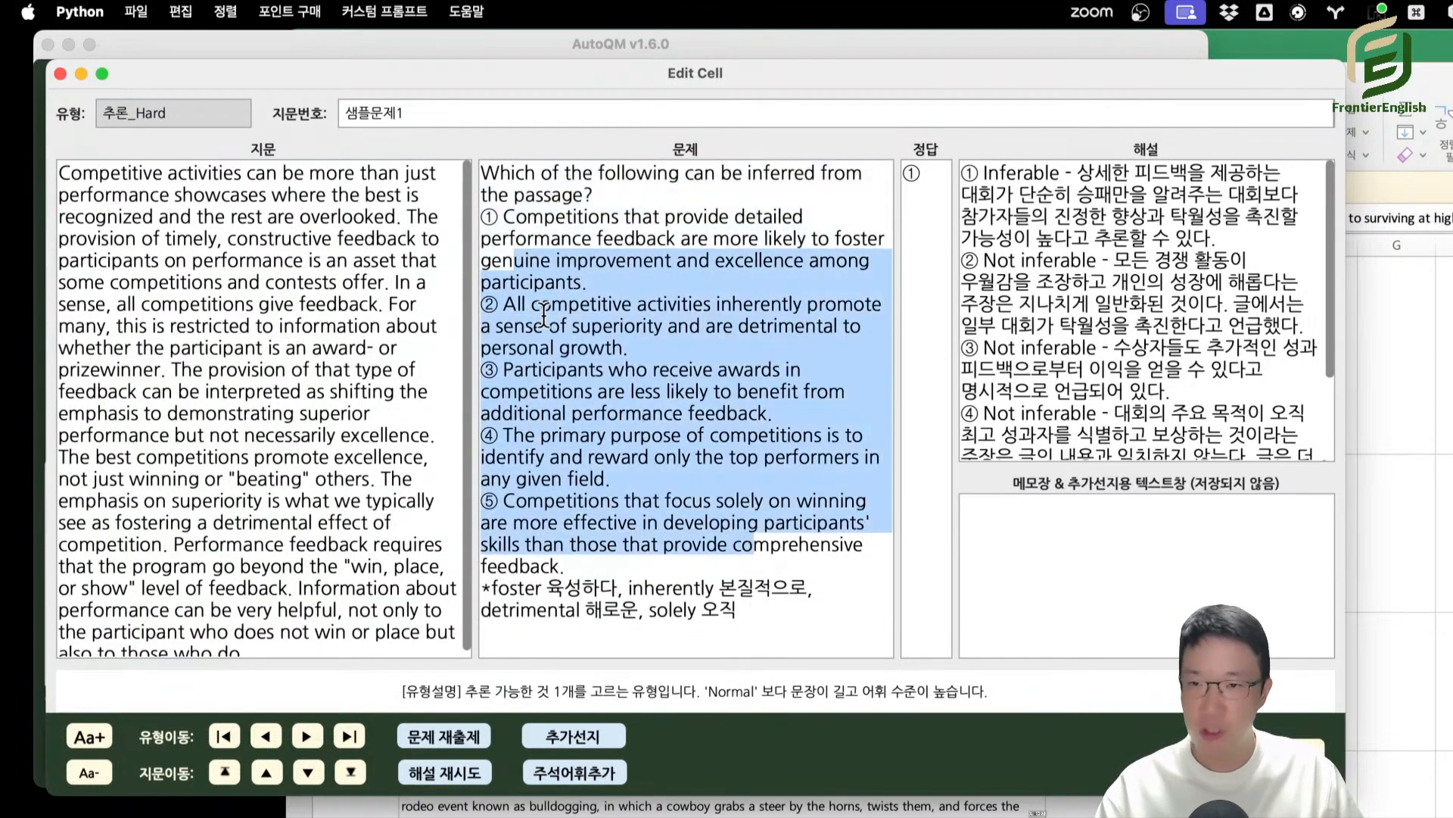
left_click(555, 282)
left_click_drag(501, 216, 683, 522)
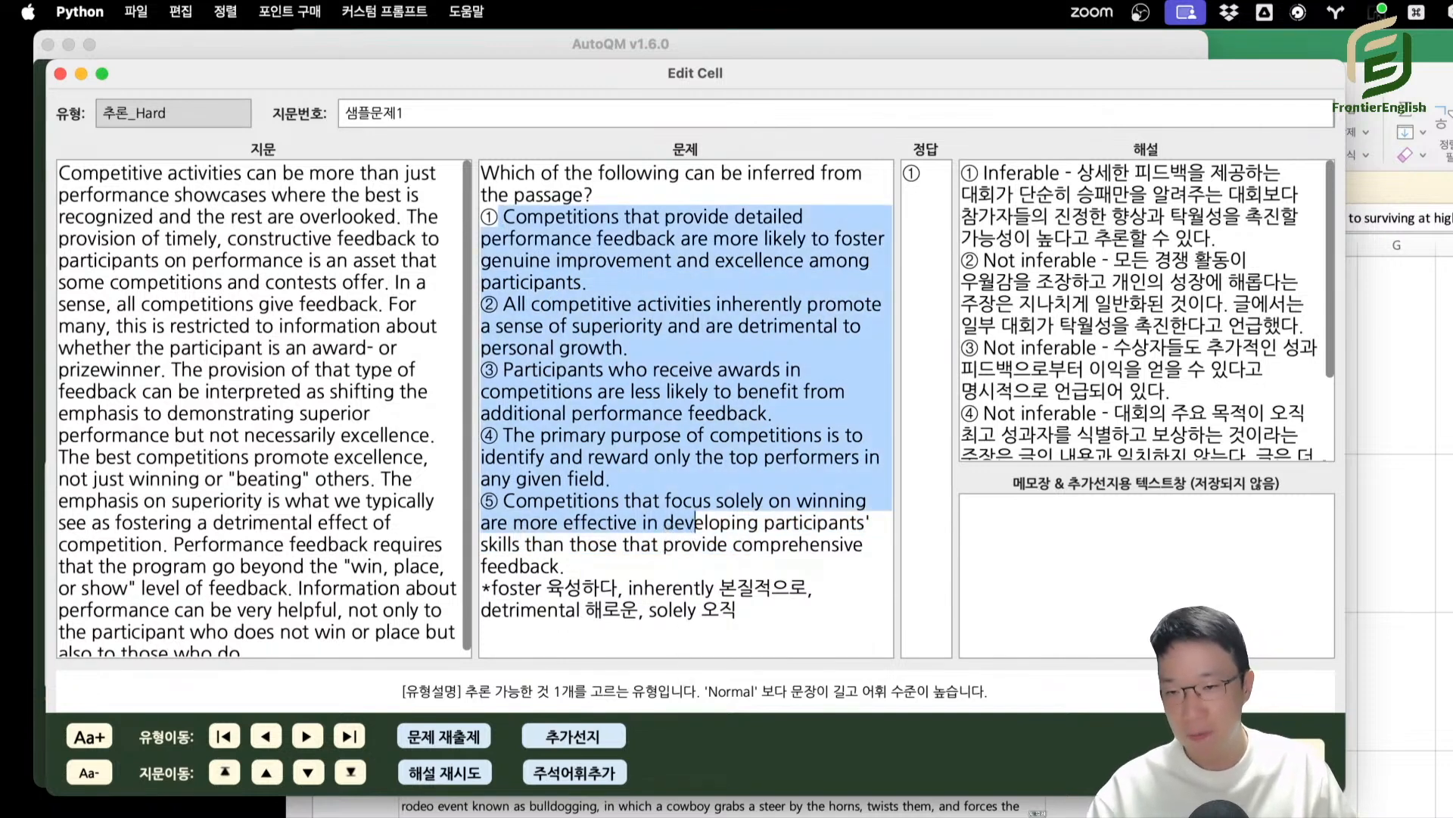
left_click_drag(749, 610, 464, 584)
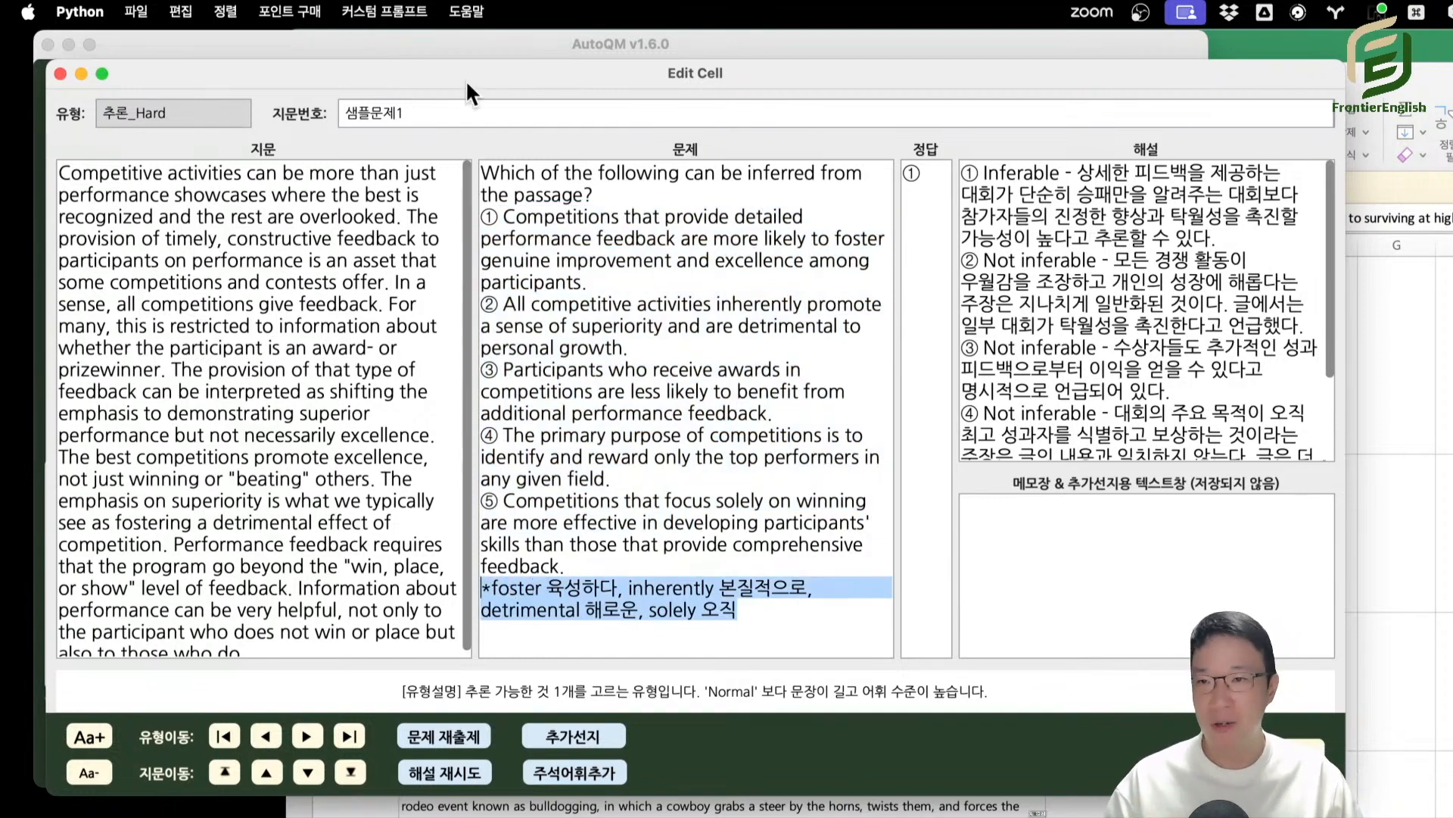
left_click_drag(466, 79, 882, 122)
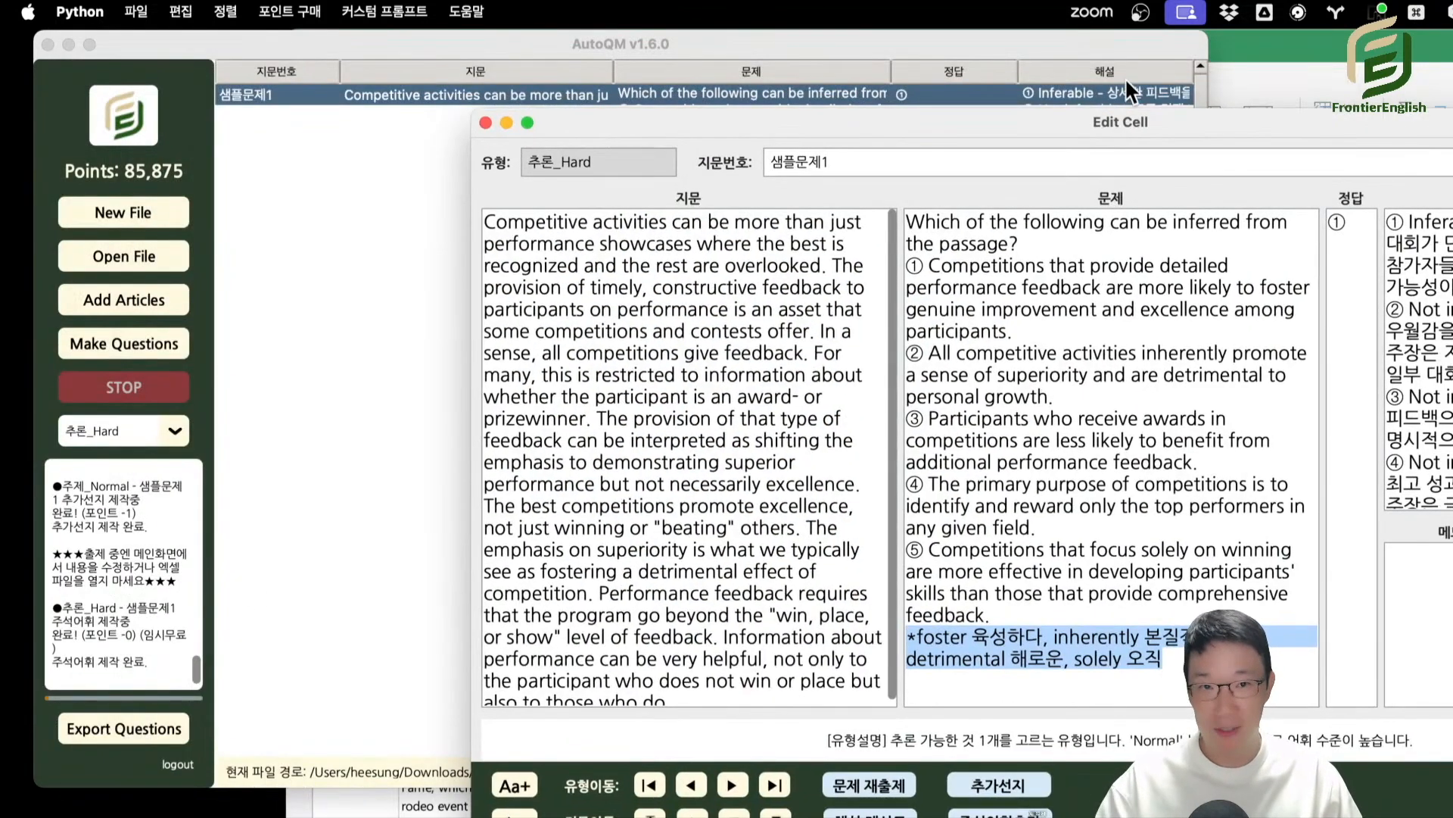
left_click_drag(1122, 122, 748, 39)
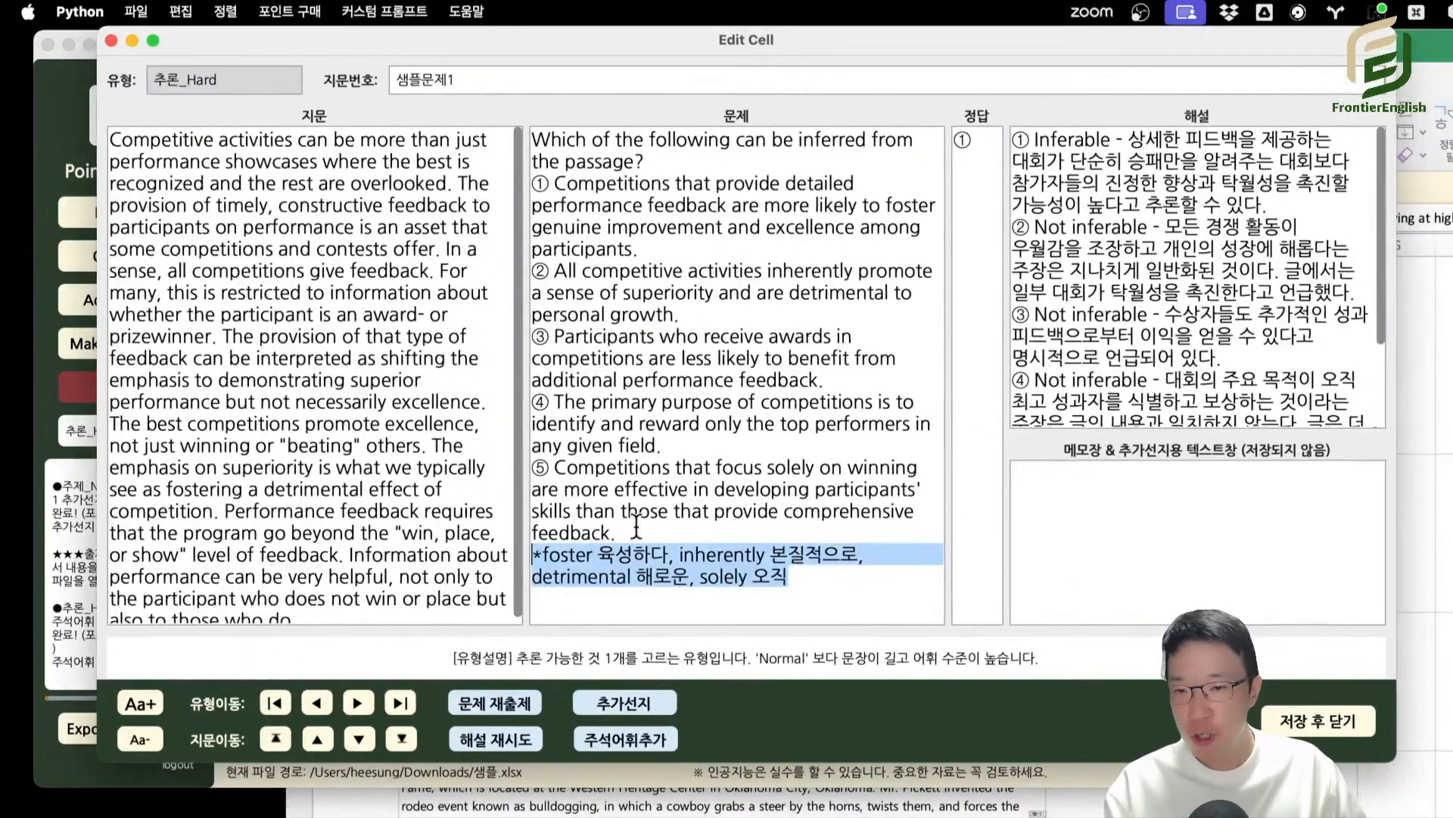
Go back through the question types of 샘플문제1 to 빈칸추론_Normal and add annotated vocabulary (주석어휘추가) to its question.
left_click(332, 704)
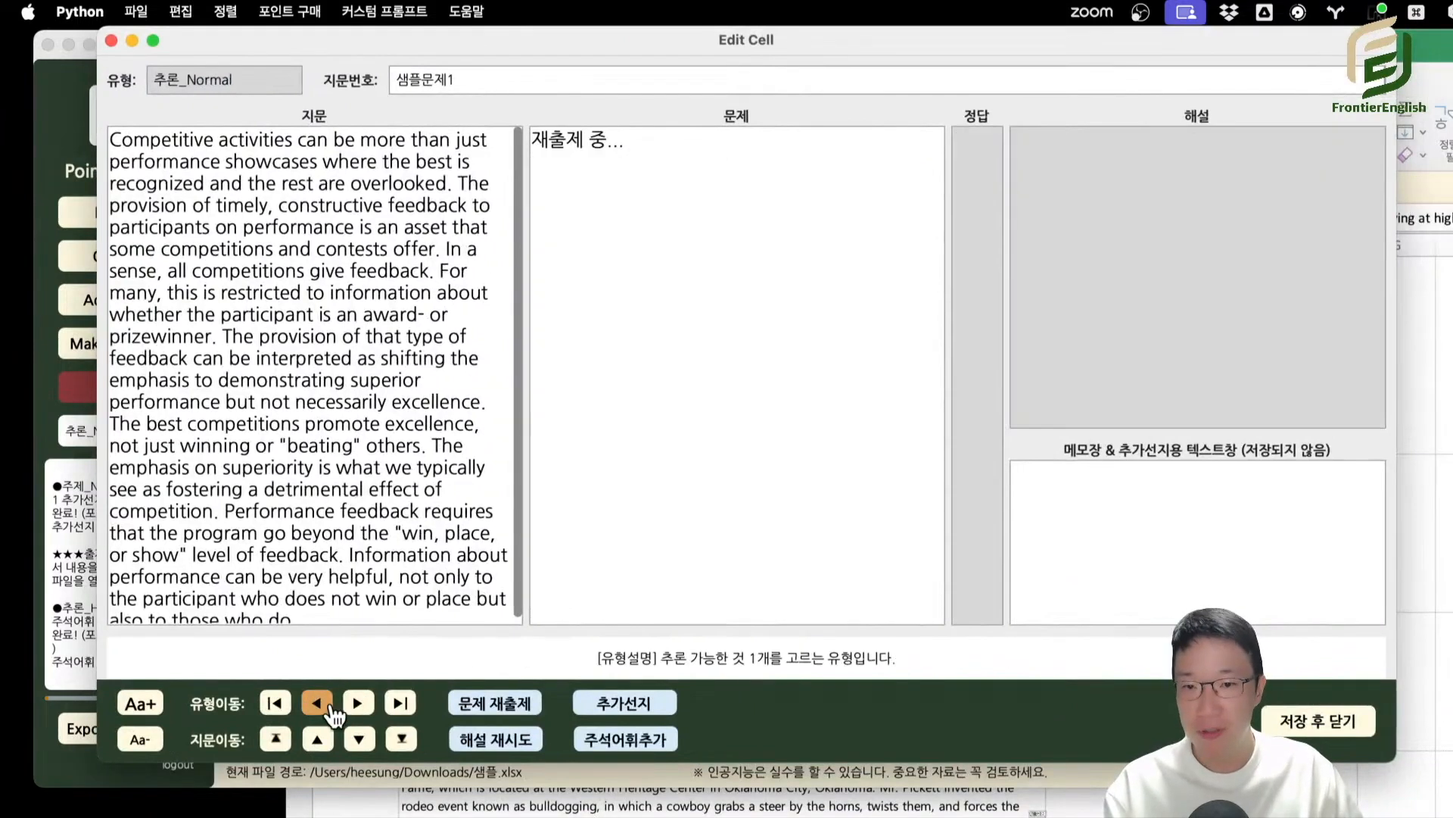
left_click(331, 704)
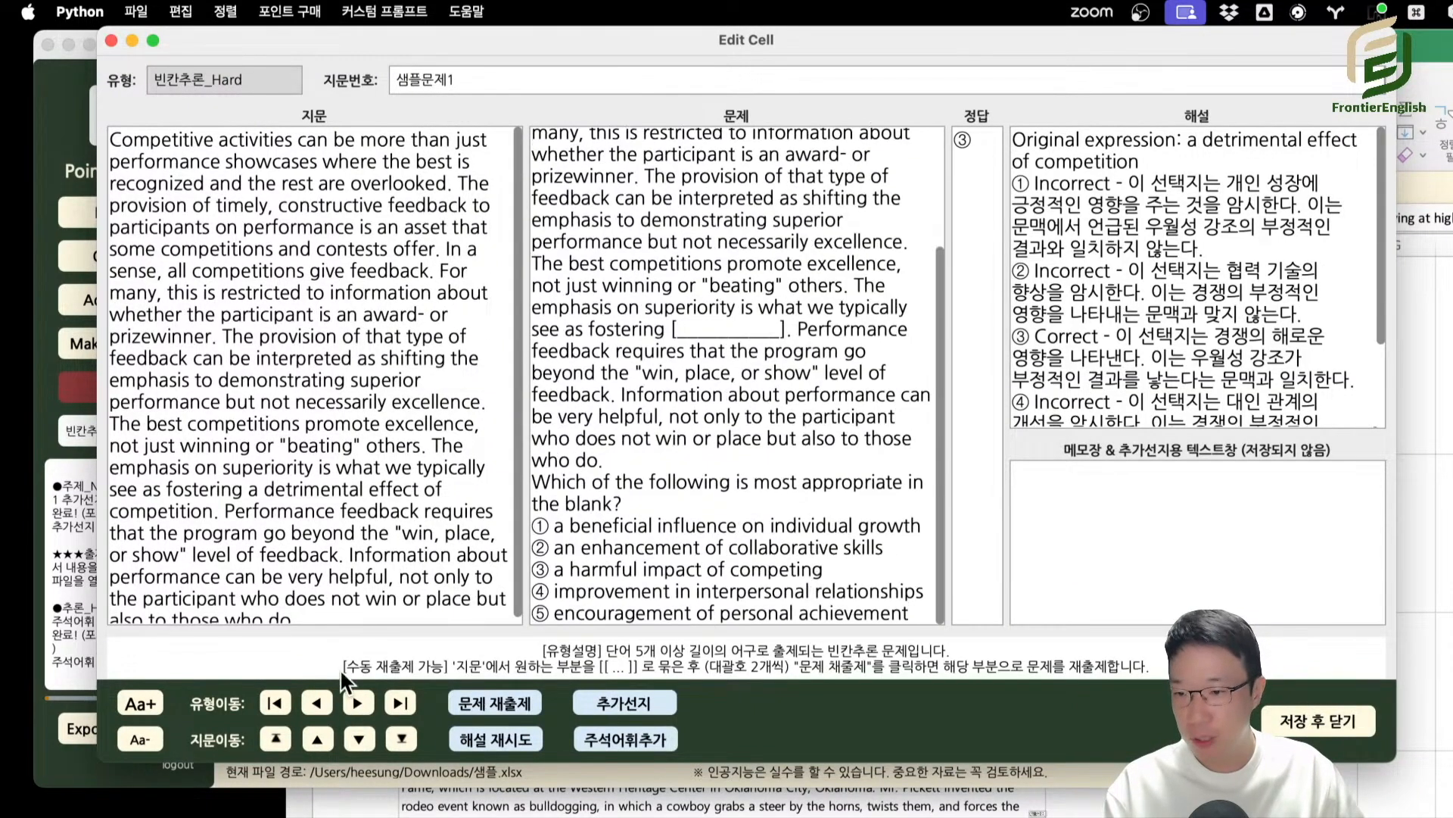
left_click(317, 702)
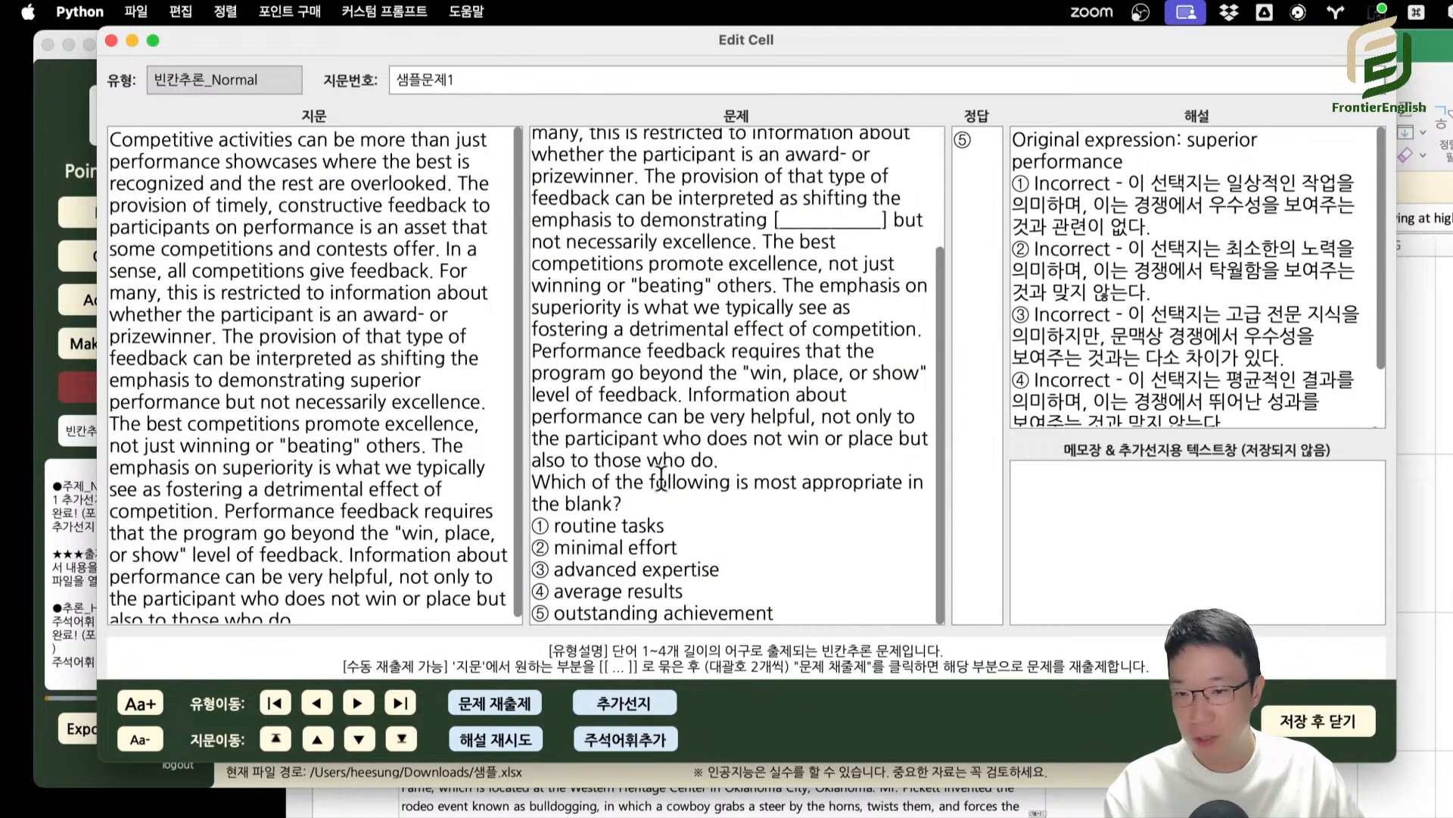
left_click(317, 702)
left_click(357, 703)
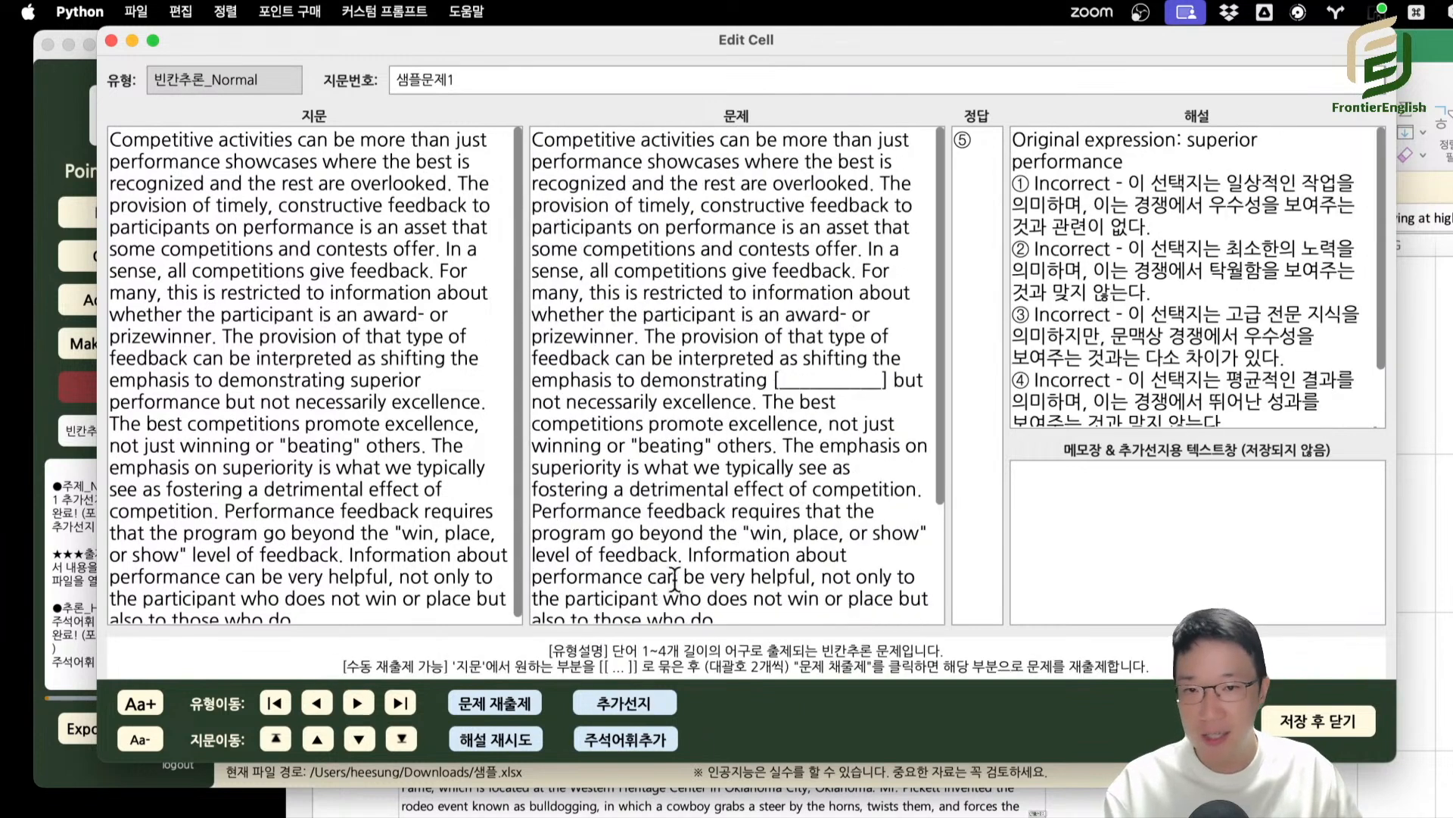
scroll(674, 579, "down", 5)
left_click(658, 744)
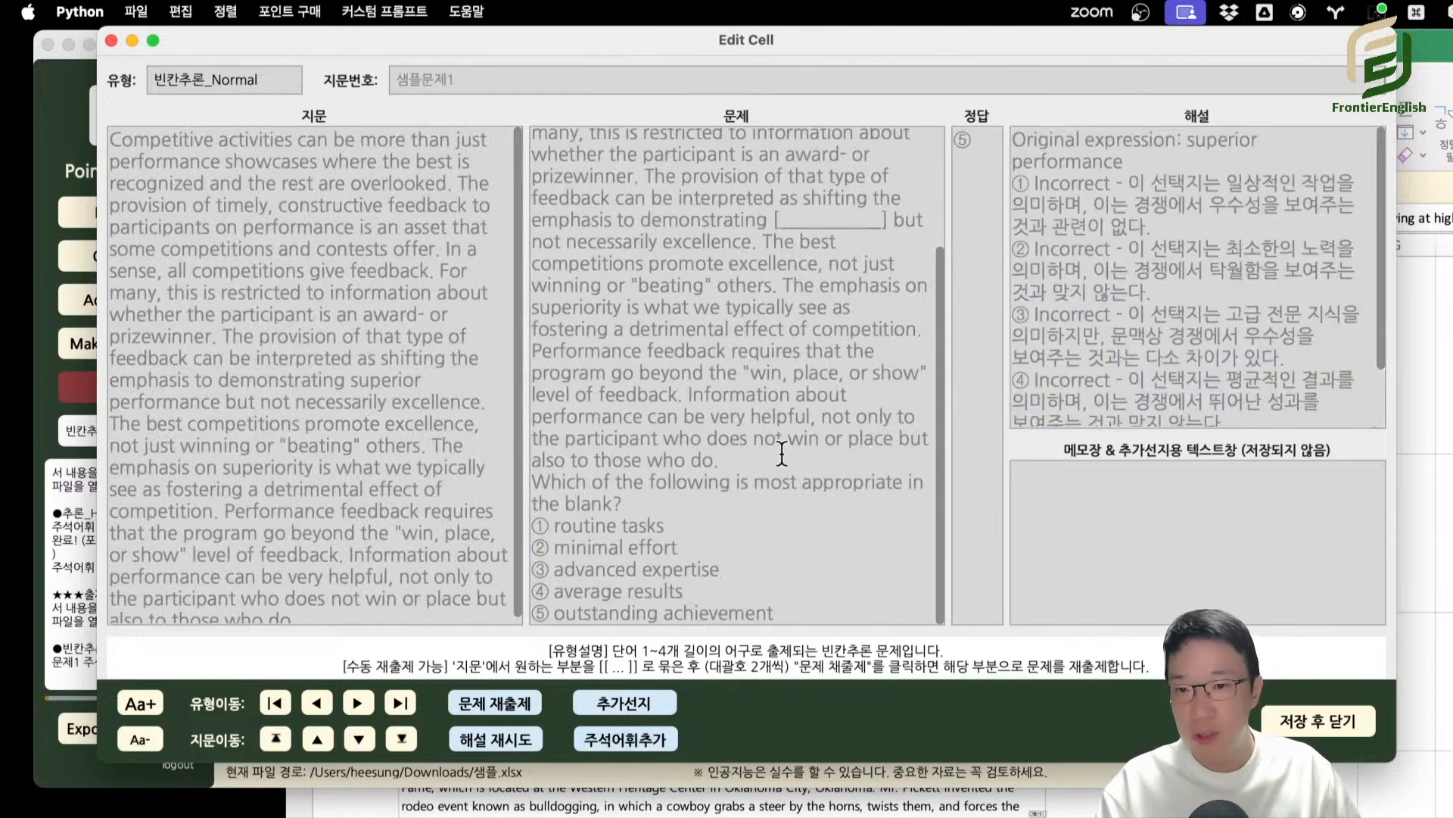
Highlight the generated vocabulary notes at the end of the 빈칸추론_Normal question.
mouse_move(782, 454)
left_mouse_down()
mouse_move(684, 343)
mouse_move(682, 295)
left_mouse_up()
scroll(804, 503, "down", 5)
left_click(722, 617)
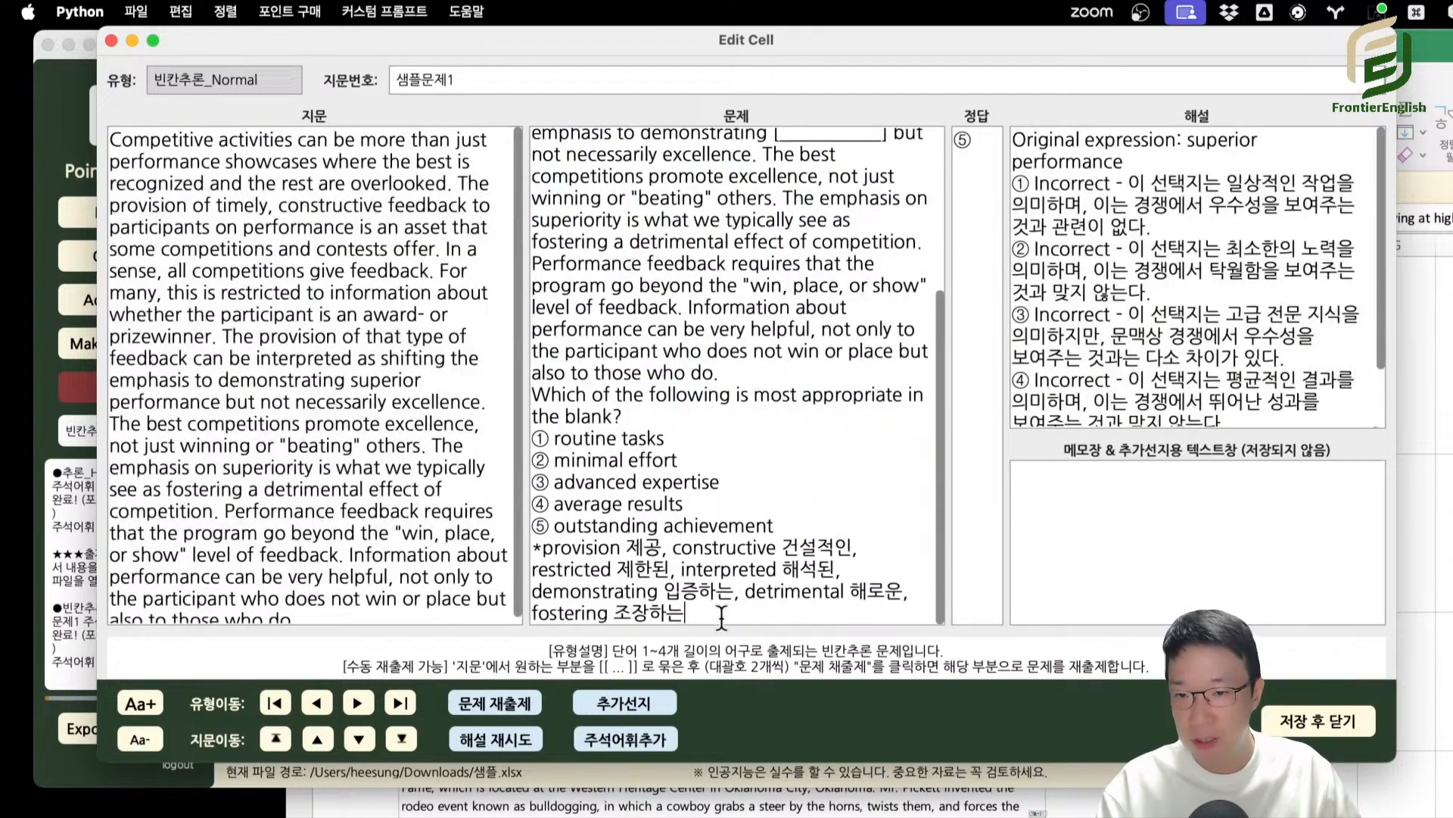
left_click_drag(721, 617, 573, 570)
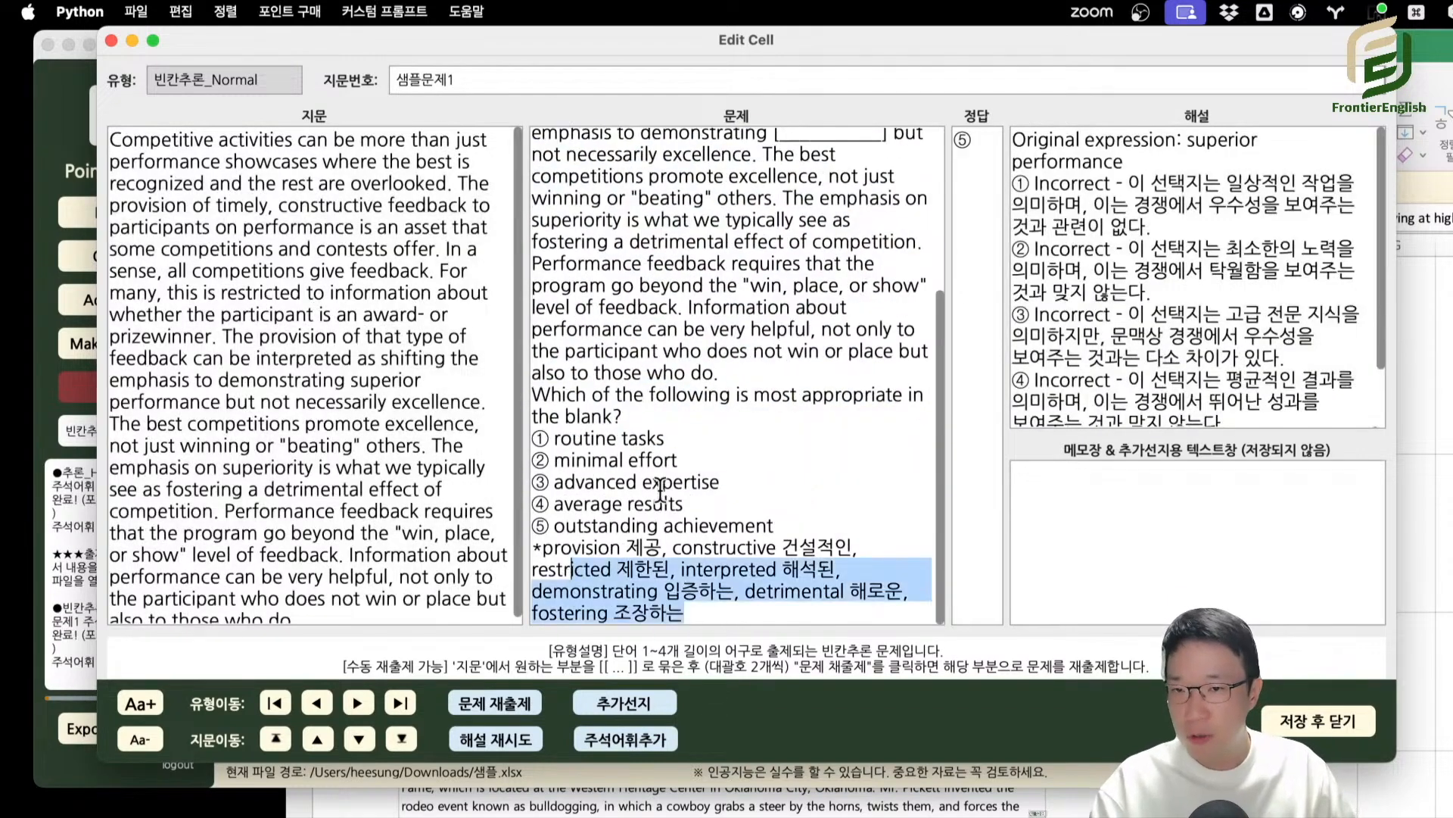
Compare the passage text and answer choices of the 빈칸추론_Normal question with its vocabulary notes, highlighting each part.
scroll(634, 516, "up", 5)
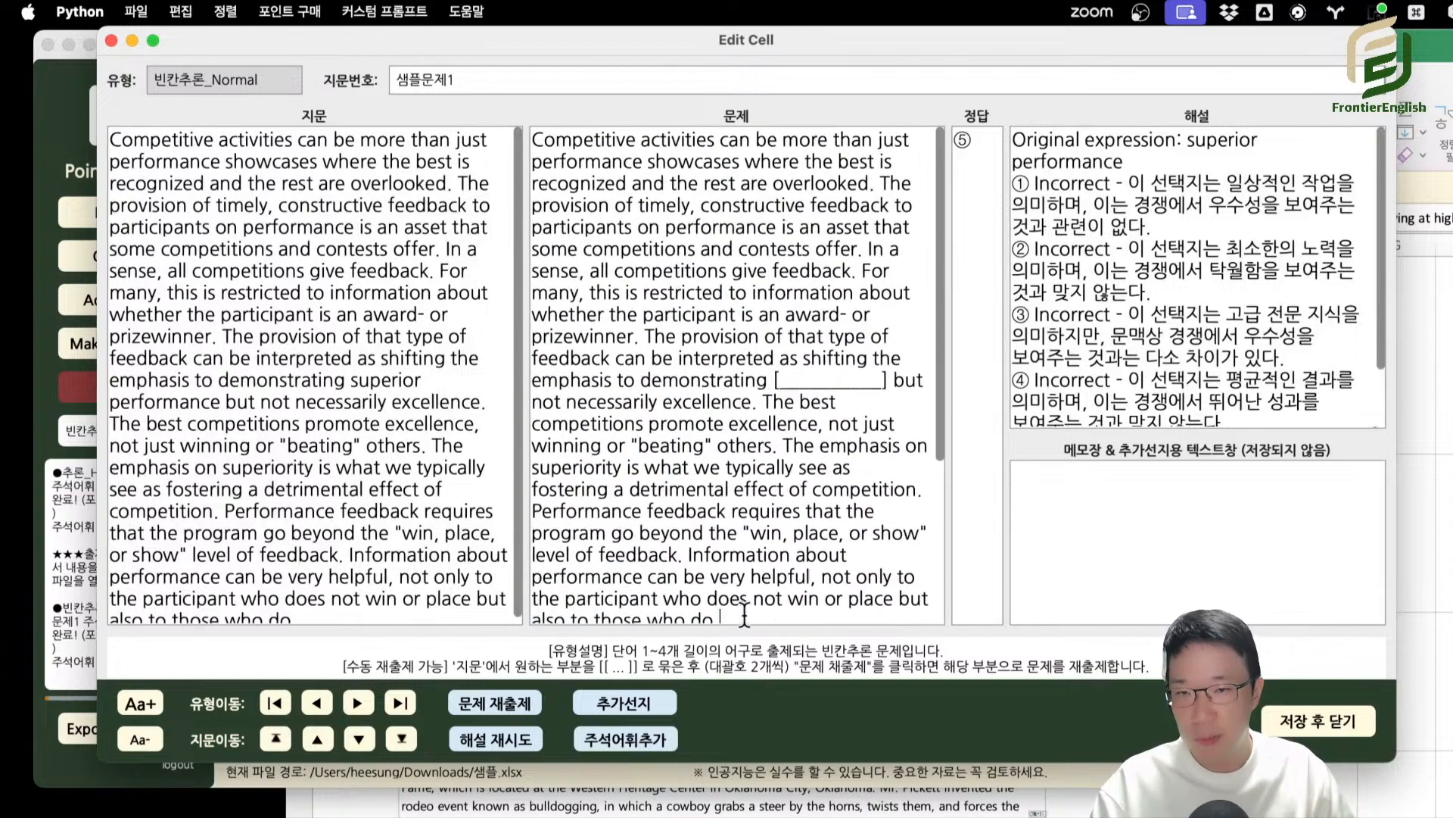
left_click_drag(745, 615, 555, 179)
scroll(642, 327, "down", 3)
left_click(738, 371)
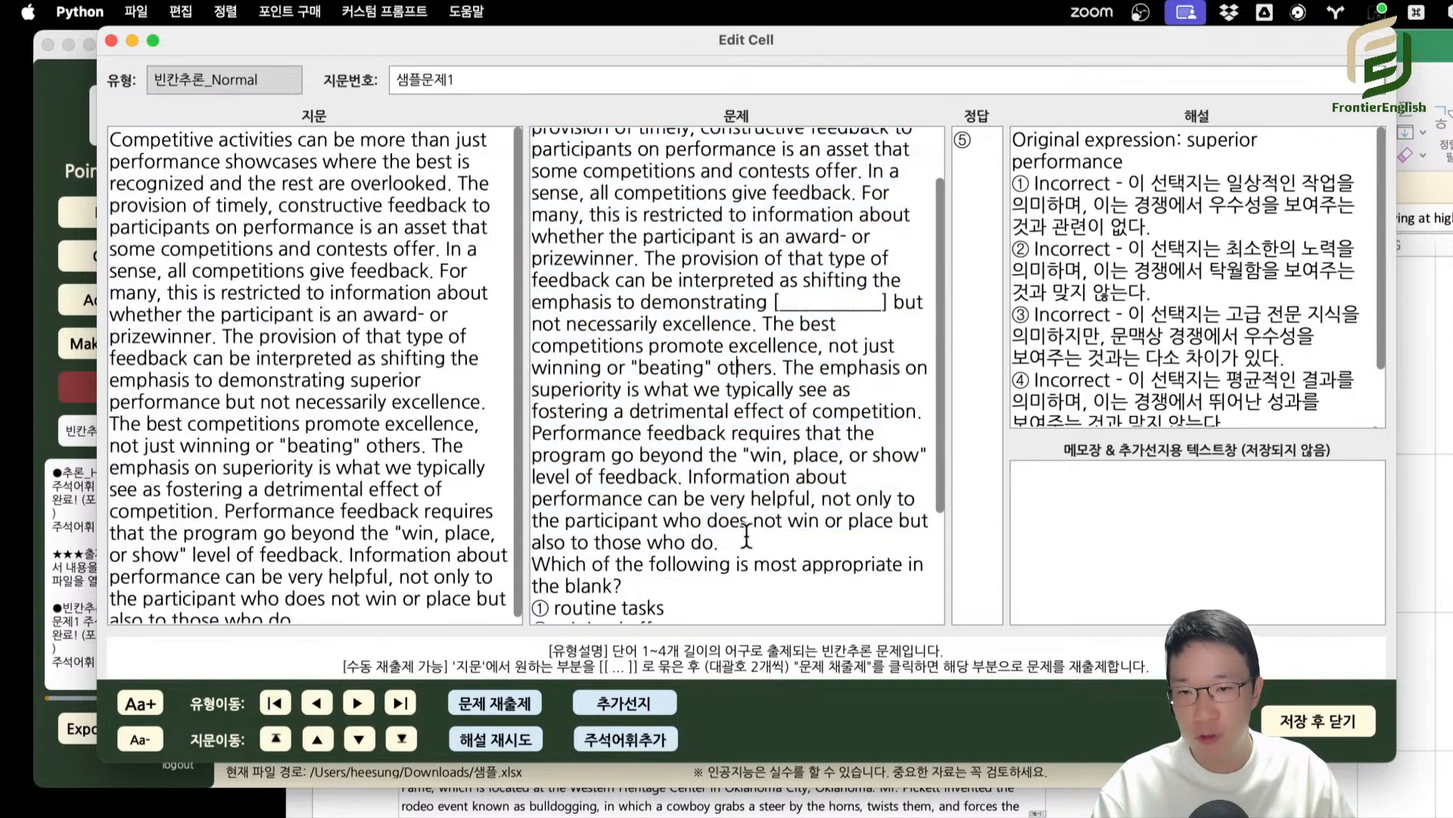
left_click_drag(746, 536, 598, 106)
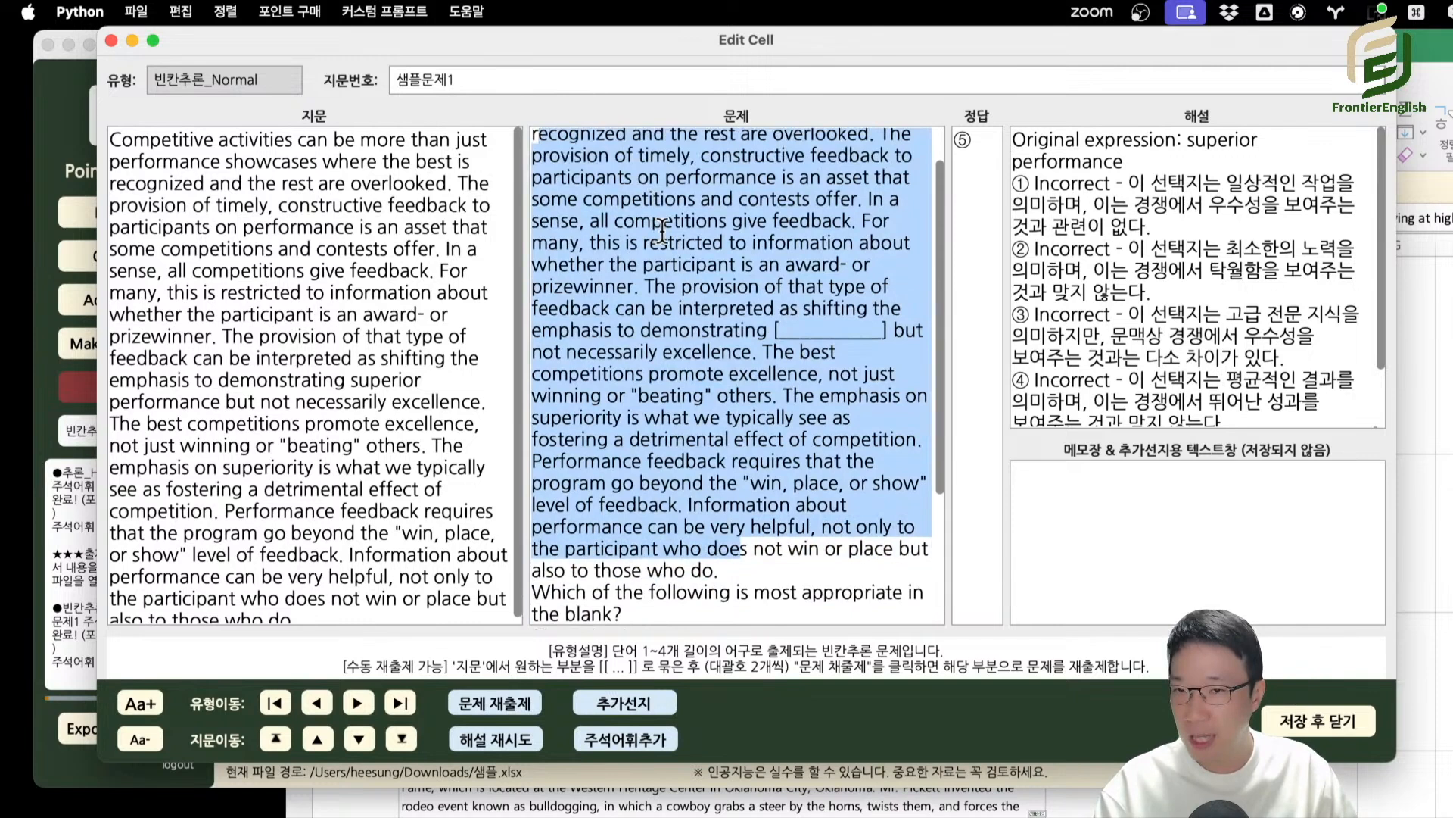
left_click(753, 247)
scroll(751, 254, "down", 5)
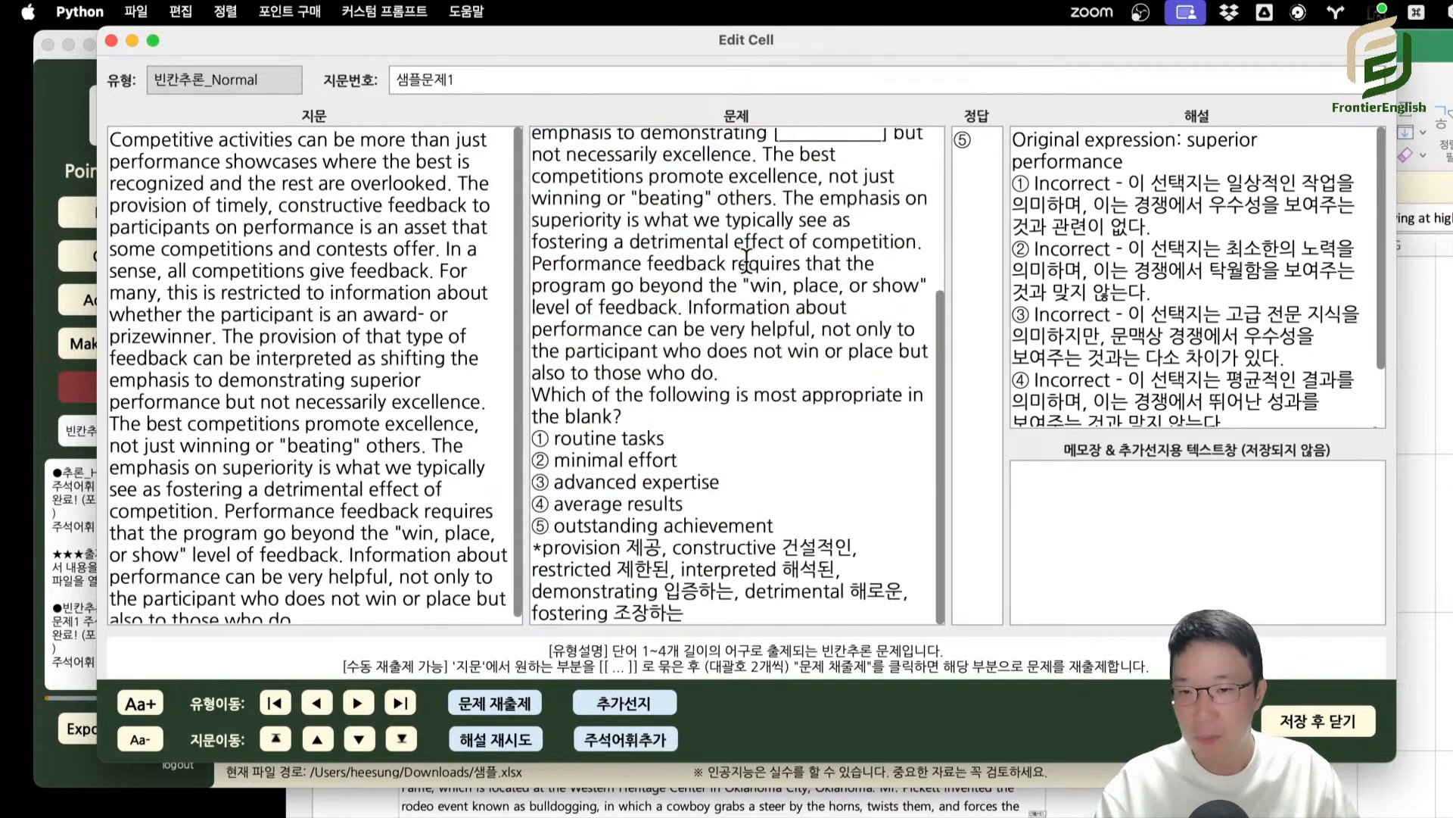
triple_click(598, 545)
left_click_drag(535, 395, 516, 433)
left_click(825, 530)
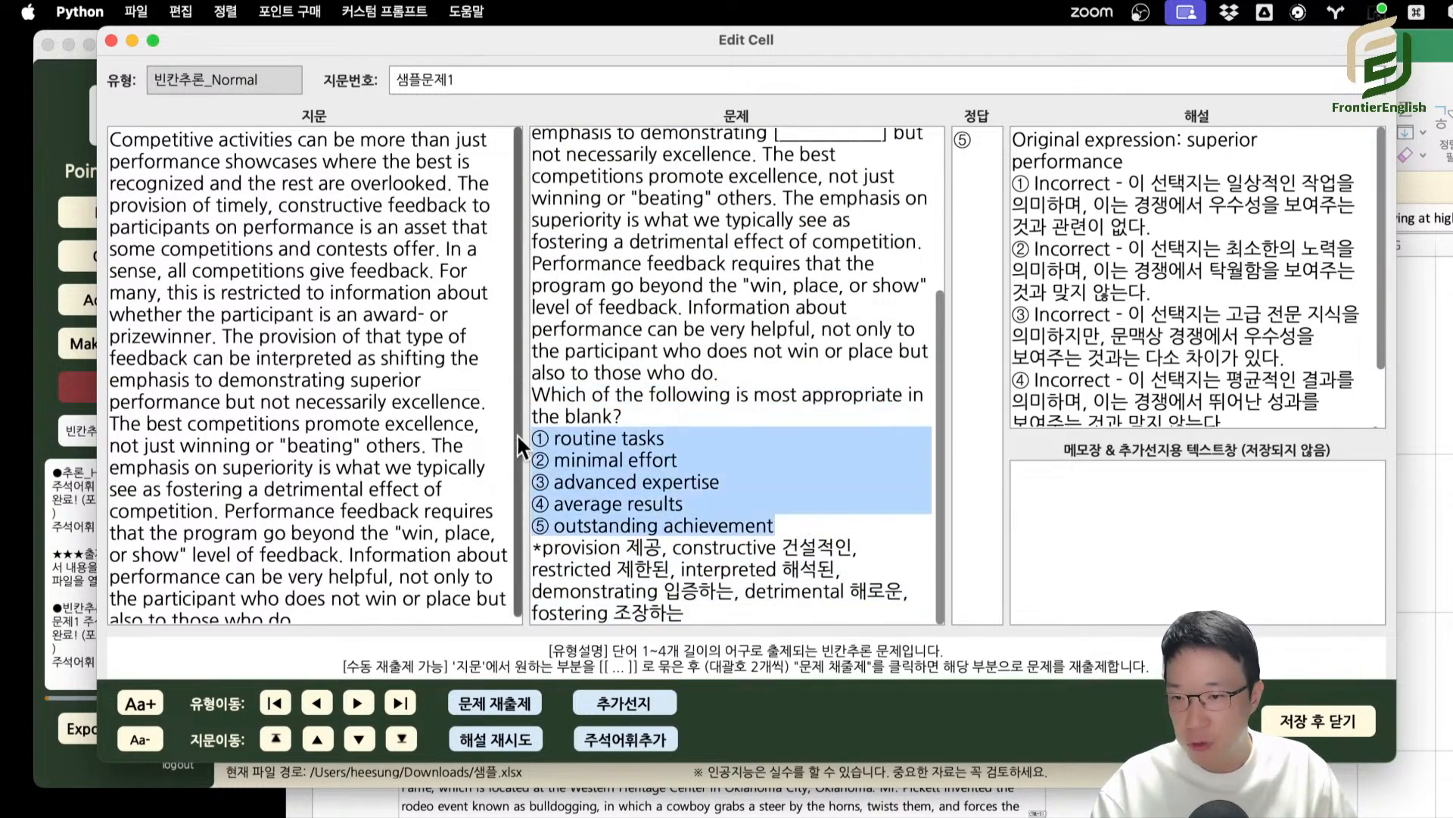
Advance to the 추론_Hard question of 샘플문제1 and highlight its choices together with the vocabulary notes.
left_click(356, 704)
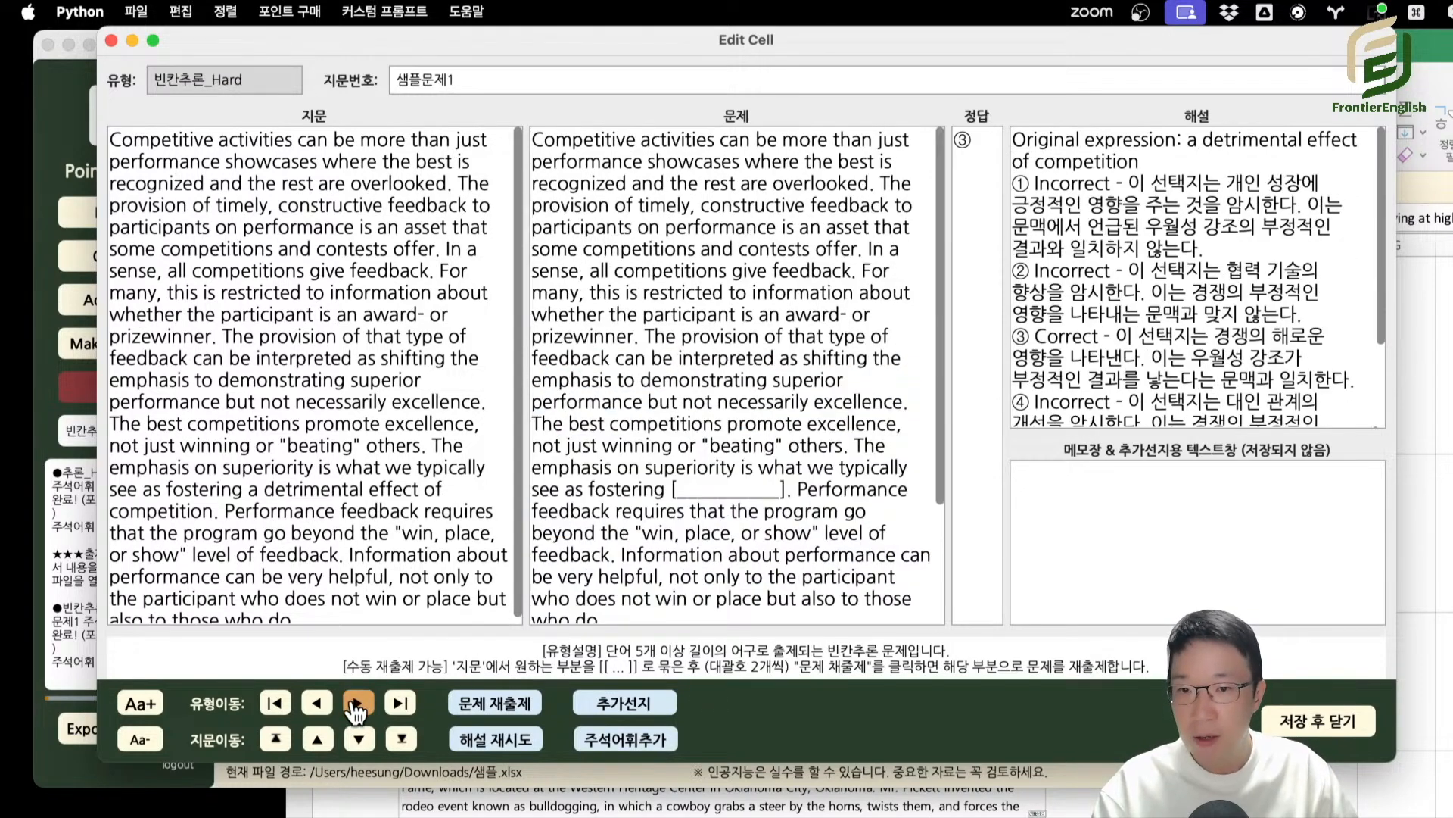
left_click(355, 704)
left_click(356, 704)
left_click_drag(566, 161, 799, 568)
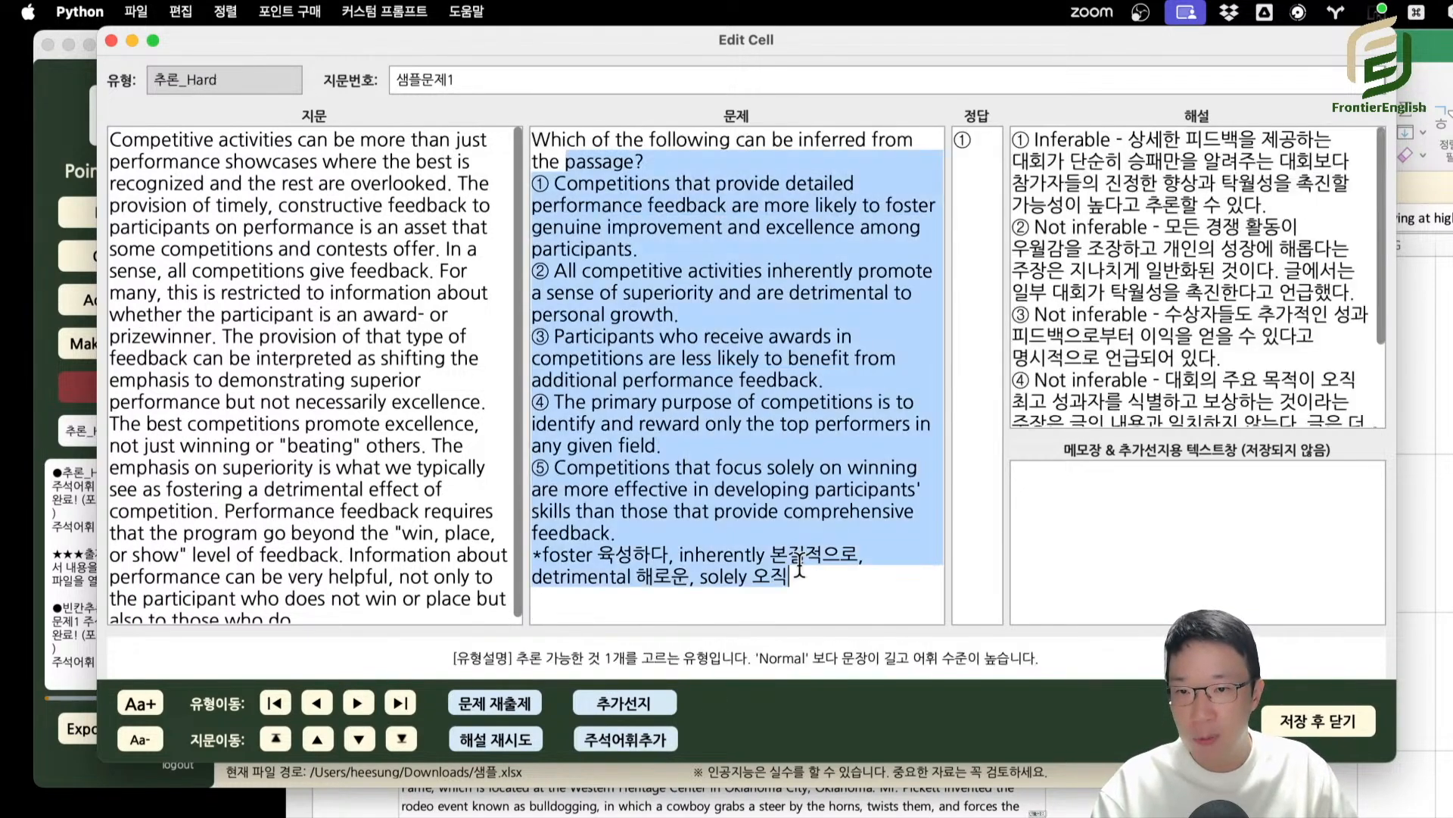
Return to 빈칸추론_Normal, highlight its choices and vocabulary notes, and move the Edit Cell window down to uncover the main window.
left_click(318, 703)
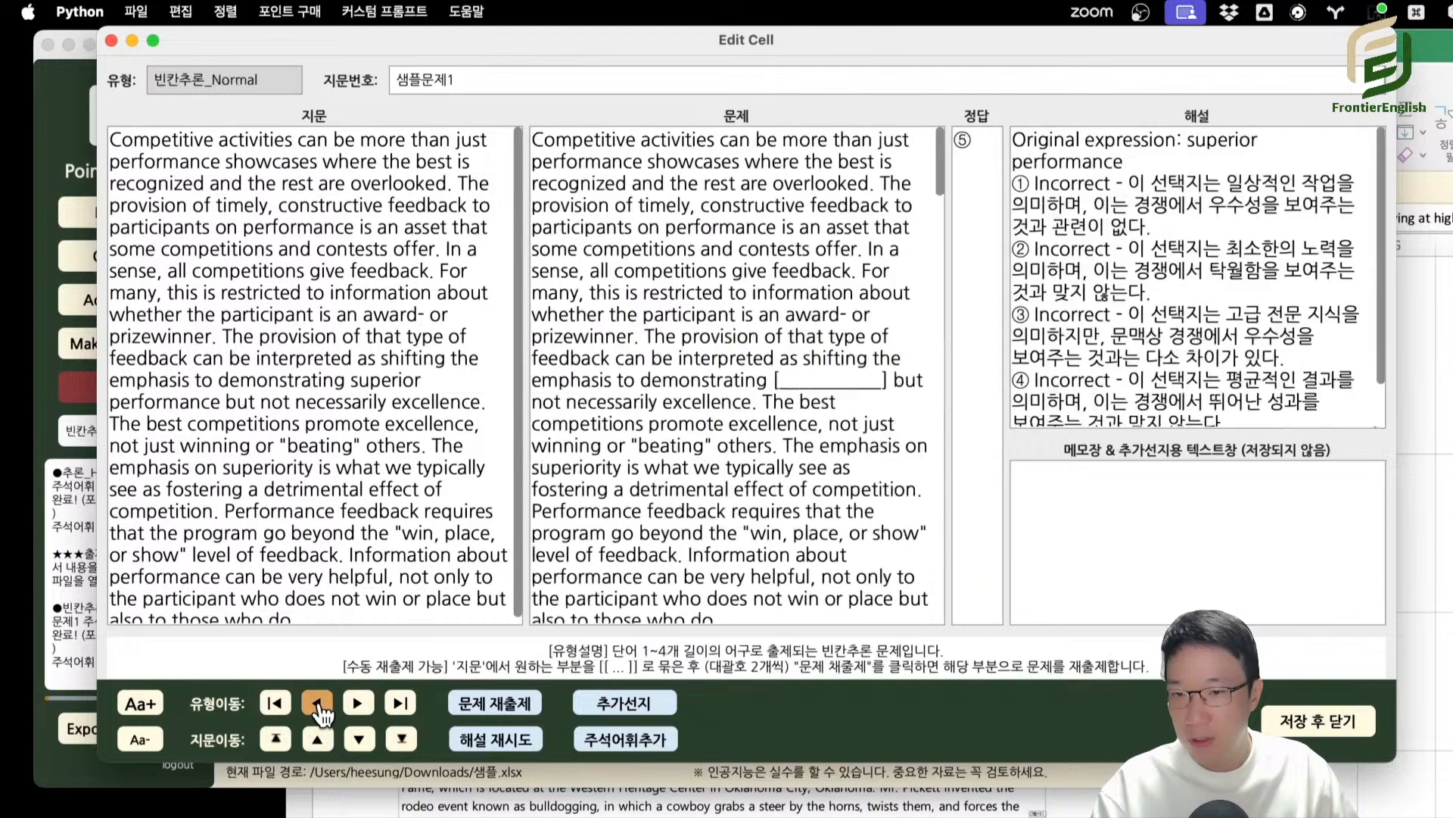
scroll(641, 576, "down", 5)
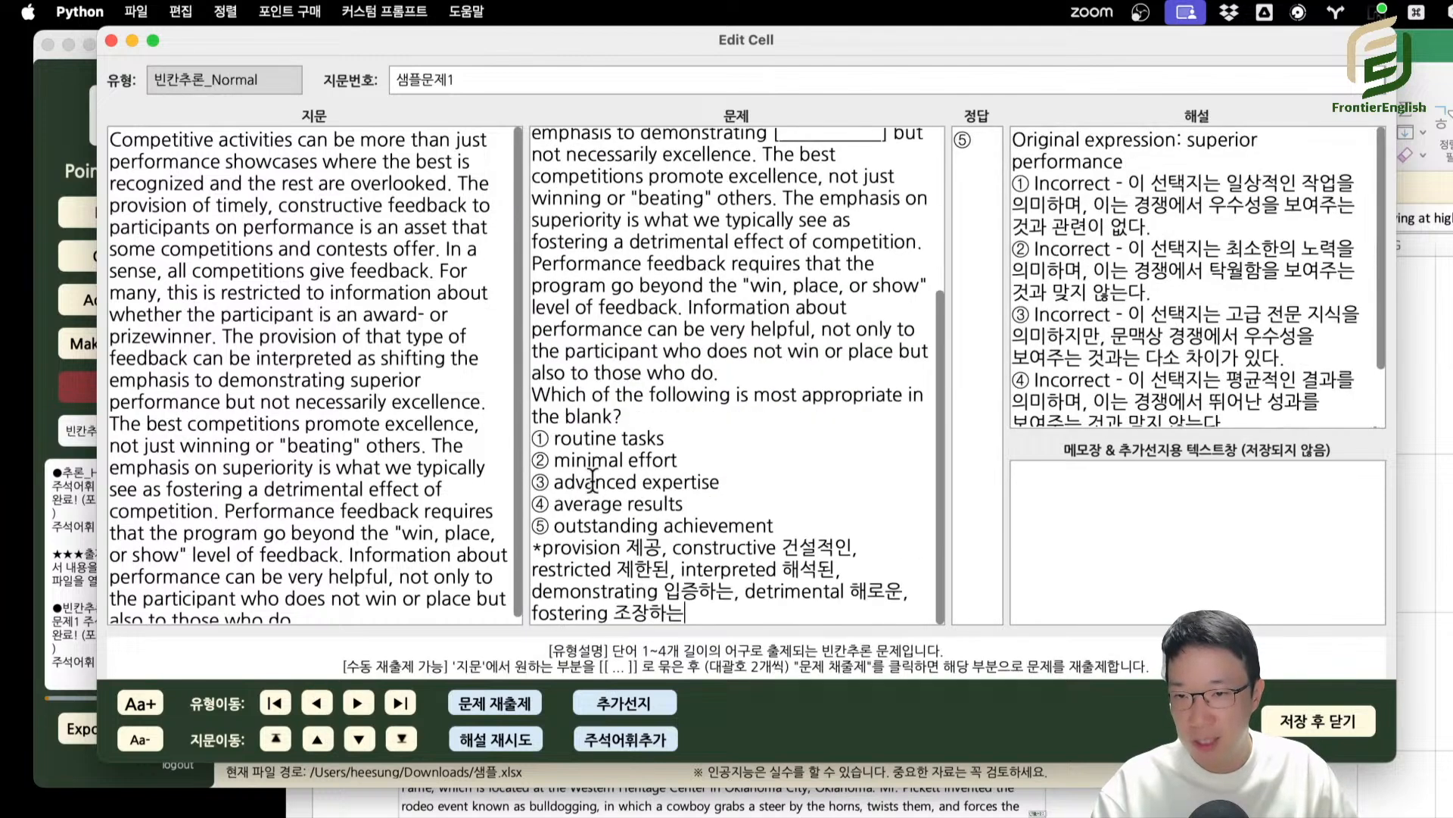
left_click_drag(567, 458, 646, 508)
left_click(666, 524)
left_click_drag(756, 605, 534, 566)
left_click(695, 560)
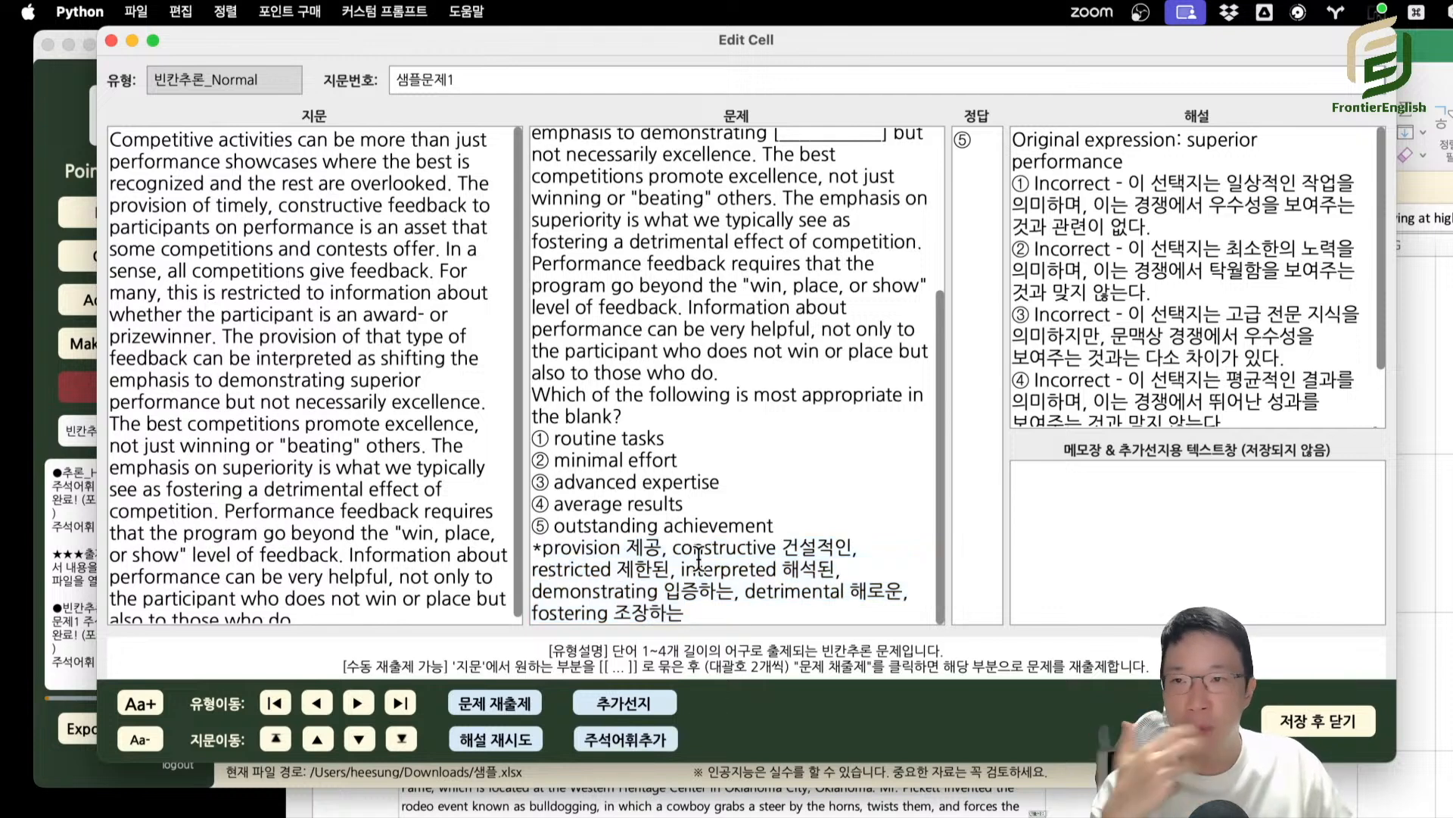
left_click_drag(331, 34, 374, 184)
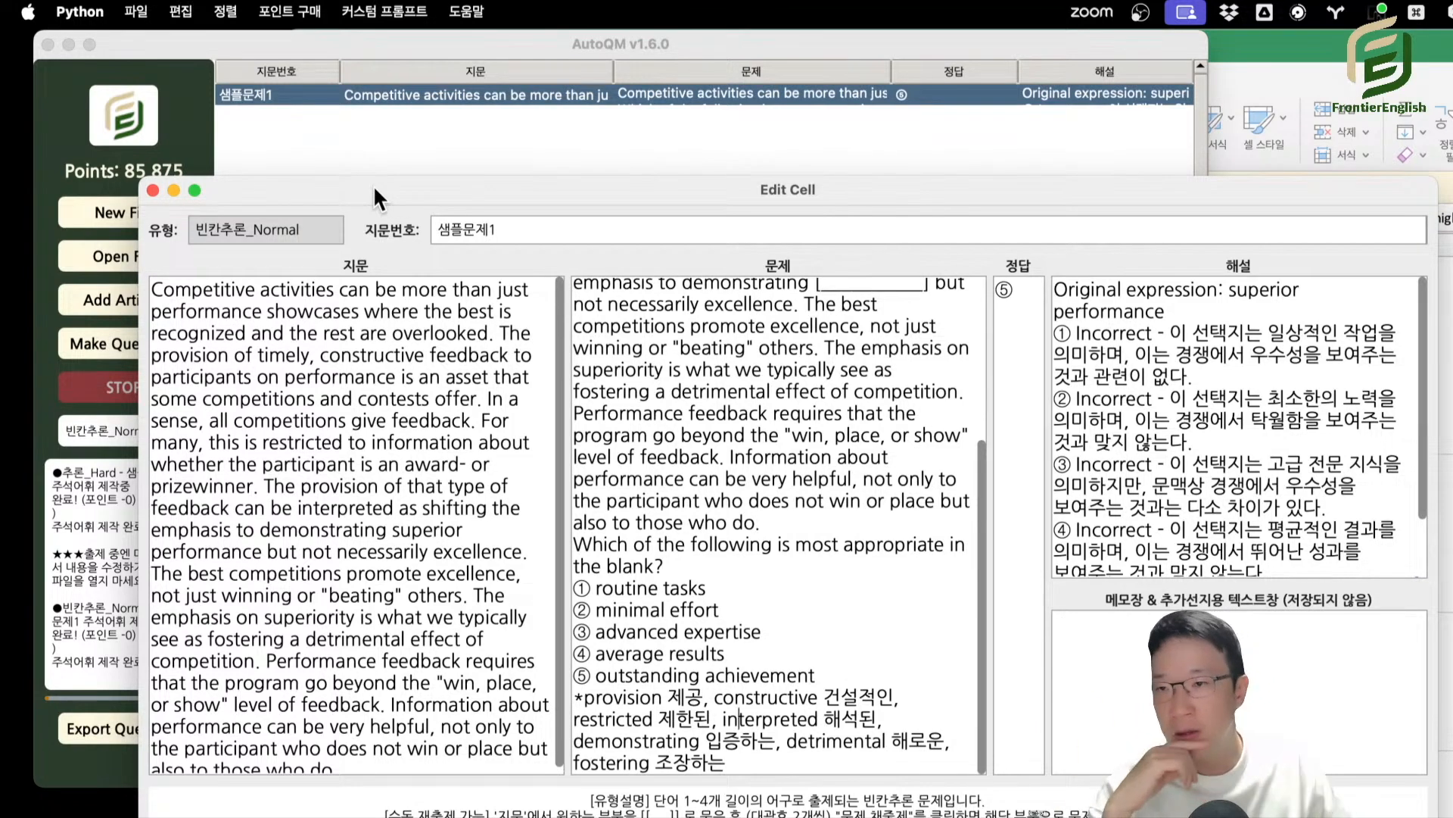
Move the Edit Cell window up, highlight the vocabulary notes below the 빈칸추론_Normal choices again, and close the window.
left_click_drag(374, 184, 381, 135)
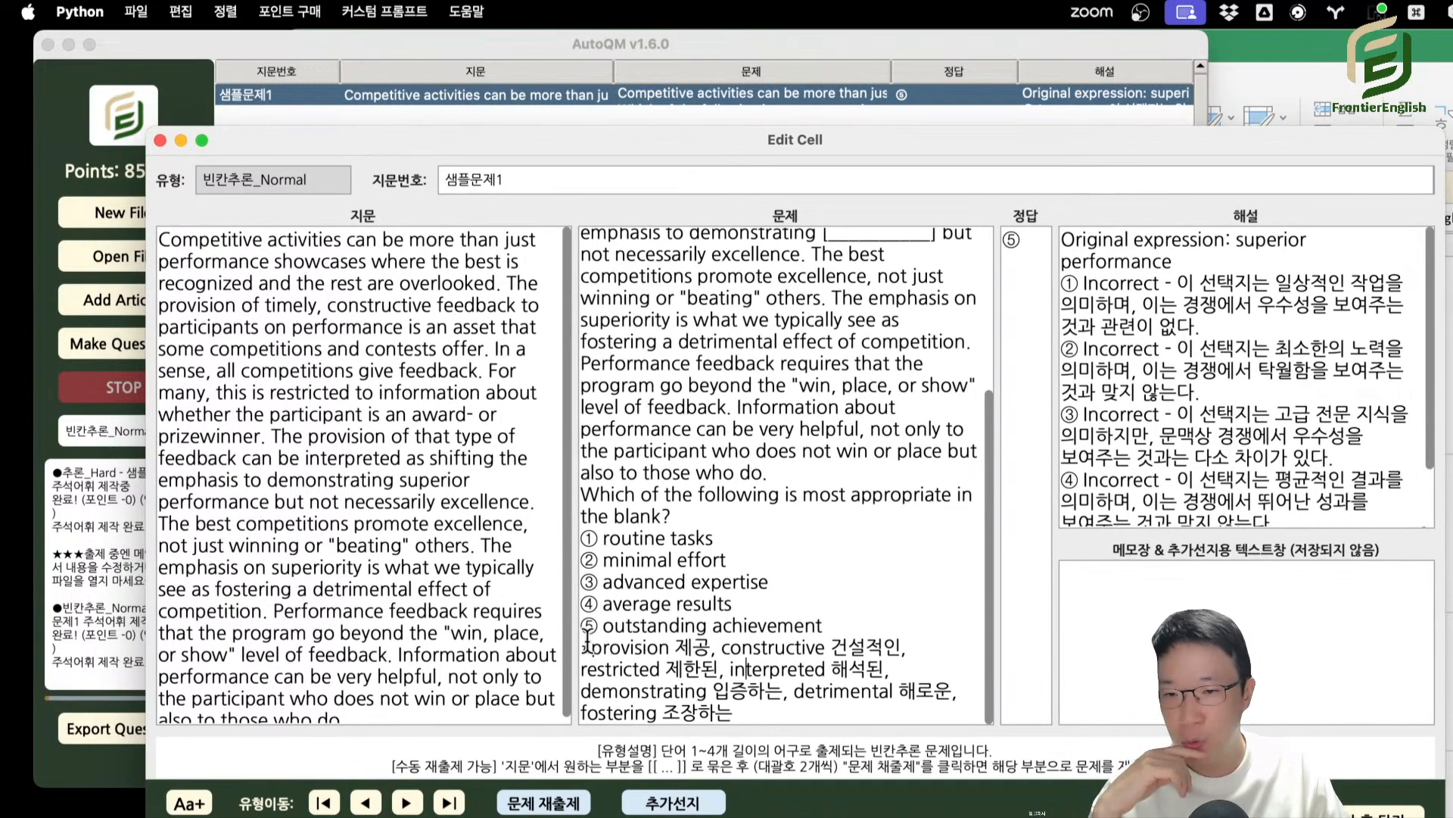
left_click_drag(588, 645, 790, 710)
left_click(787, 707)
left_click_drag(593, 642, 826, 726)
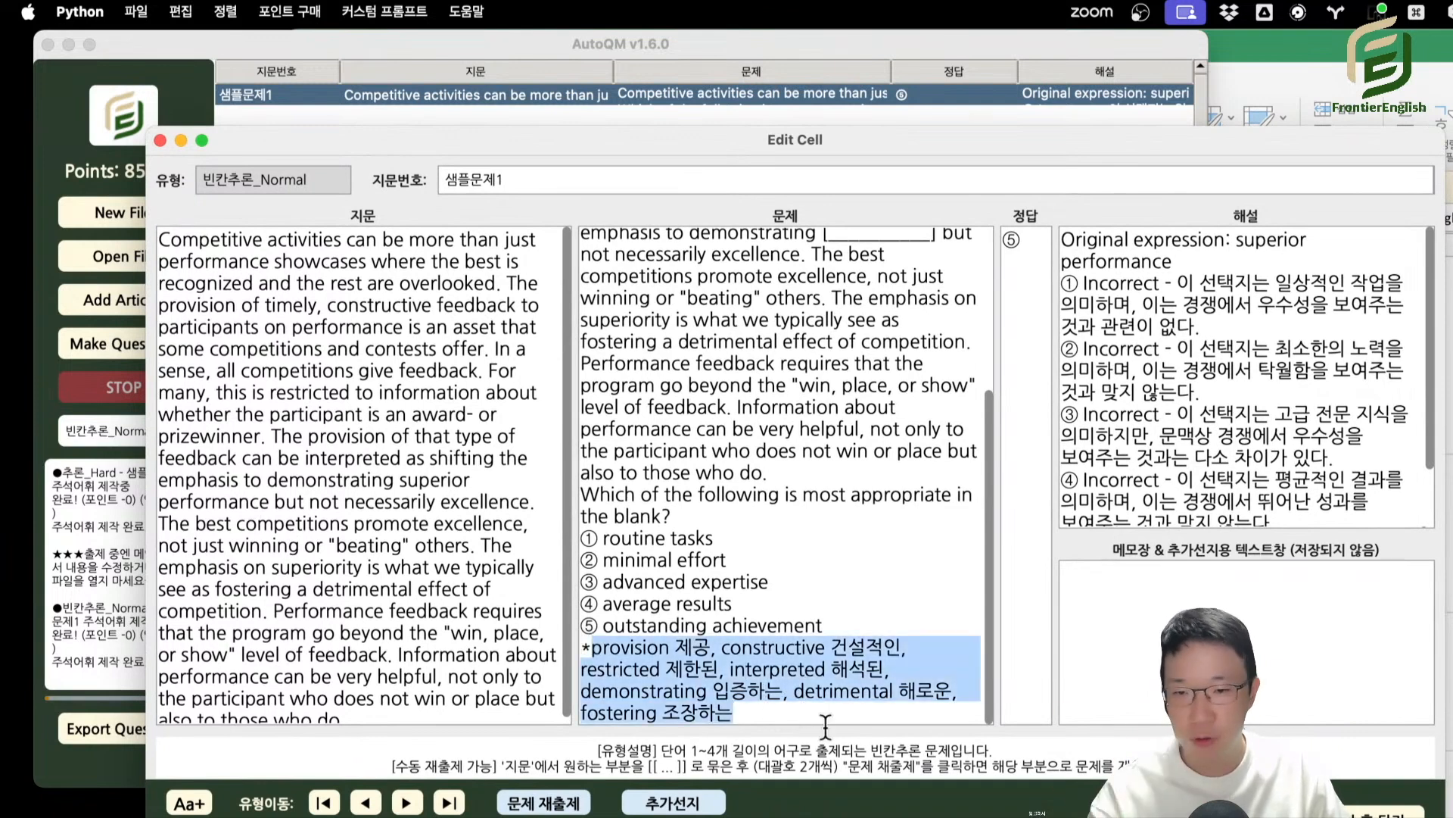
left_click(822, 725)
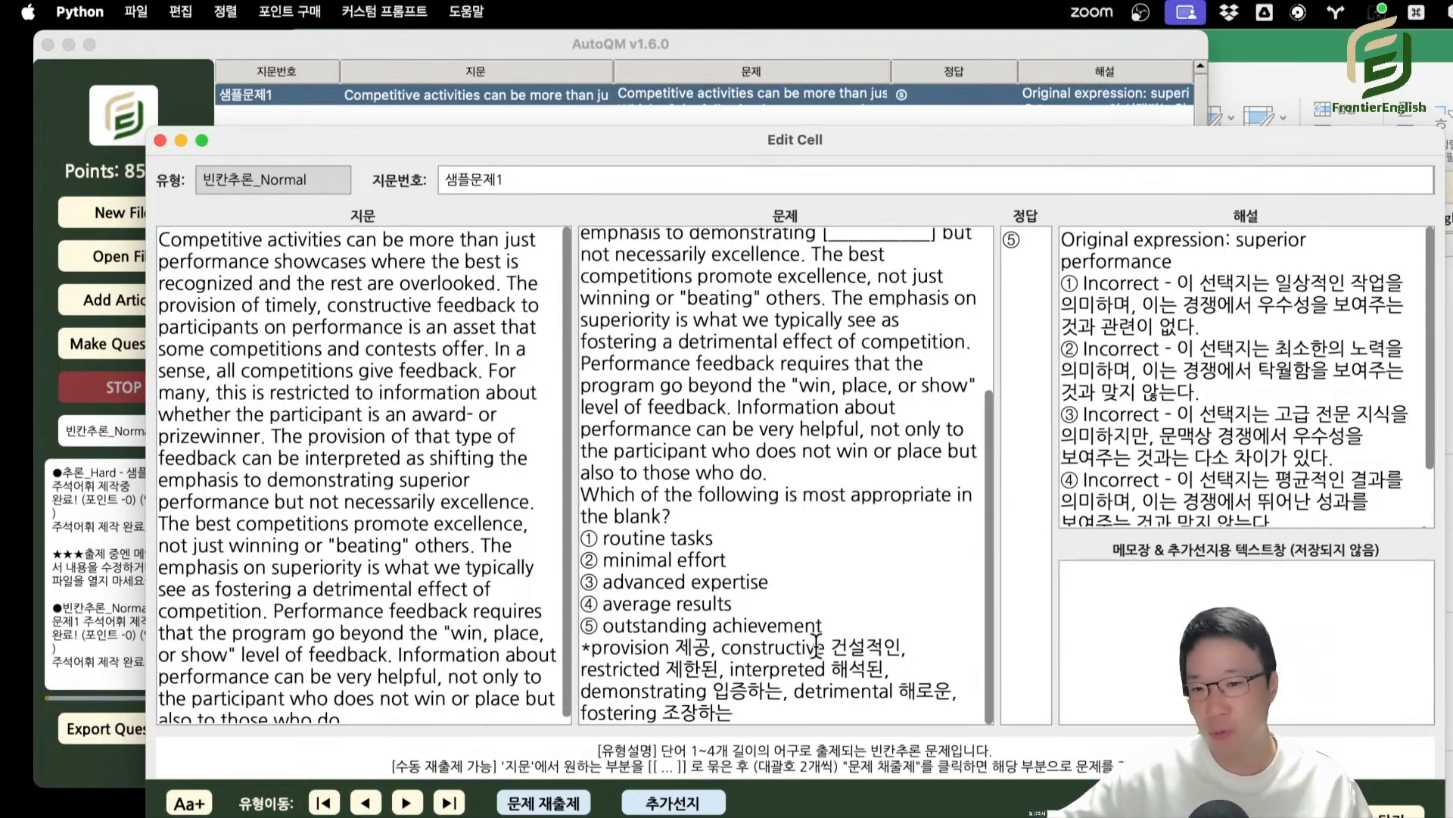
left_click_drag(772, 716, 581, 647)
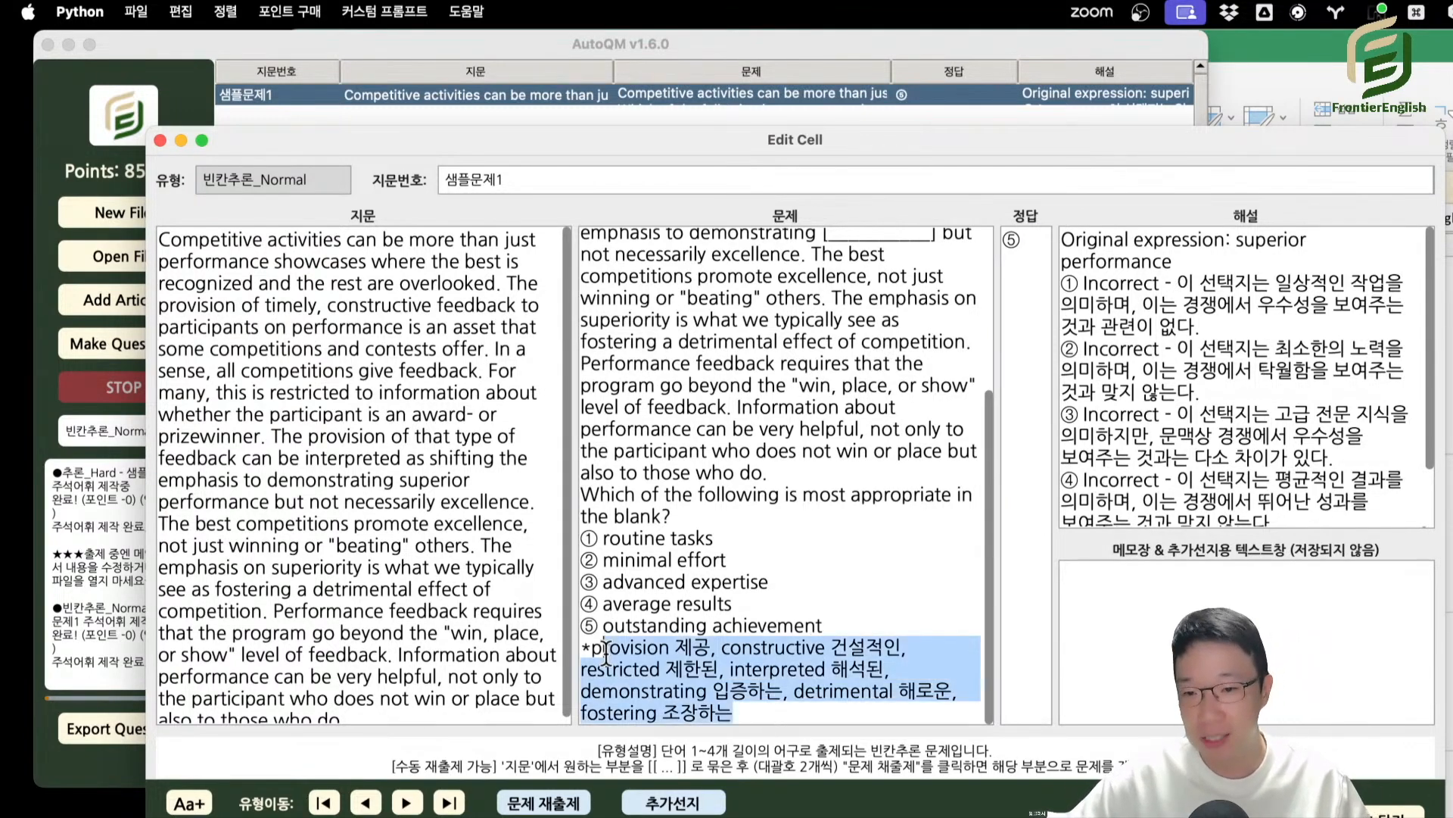
left_click(622, 640)
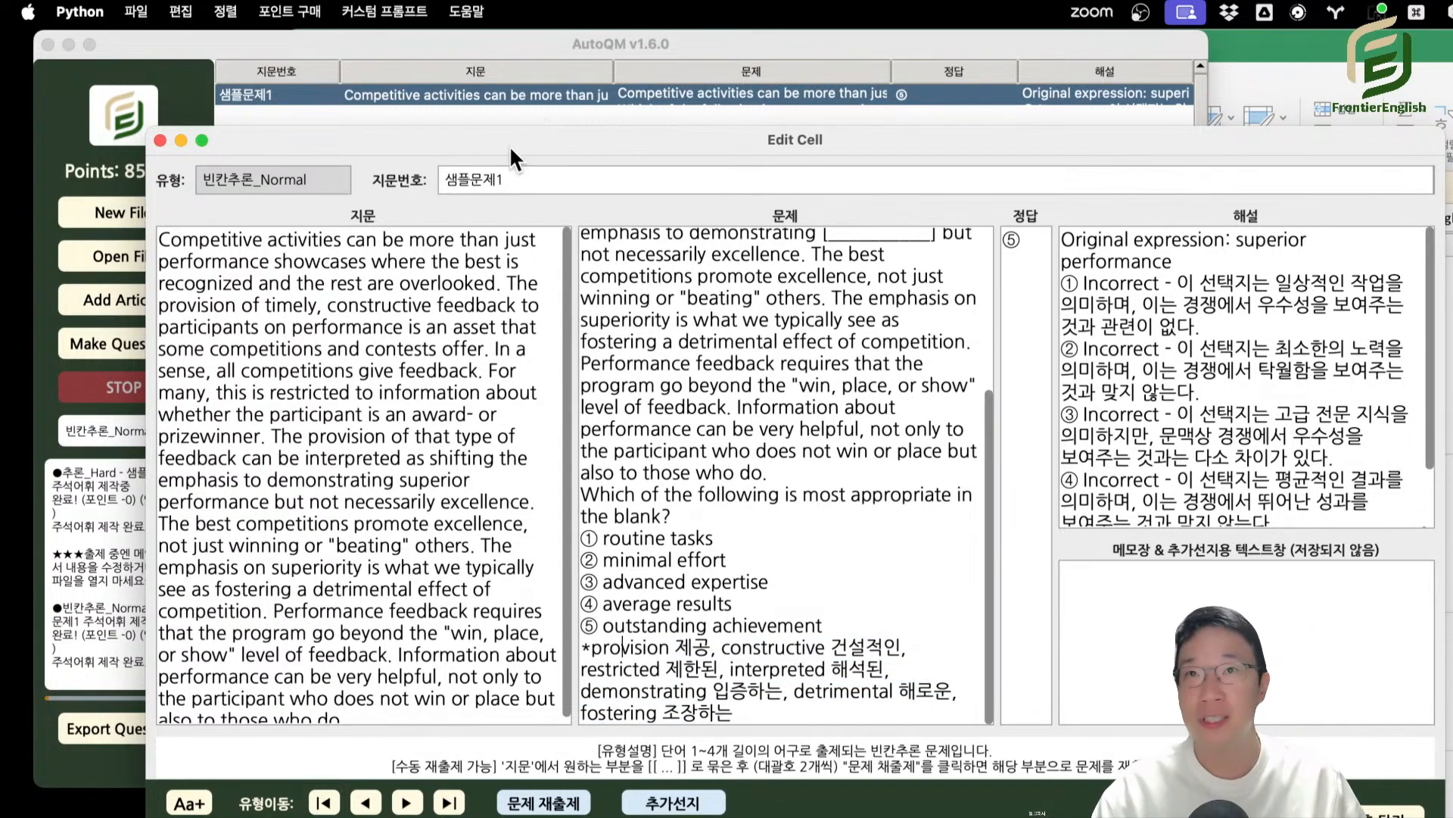
left_click(697, 365)
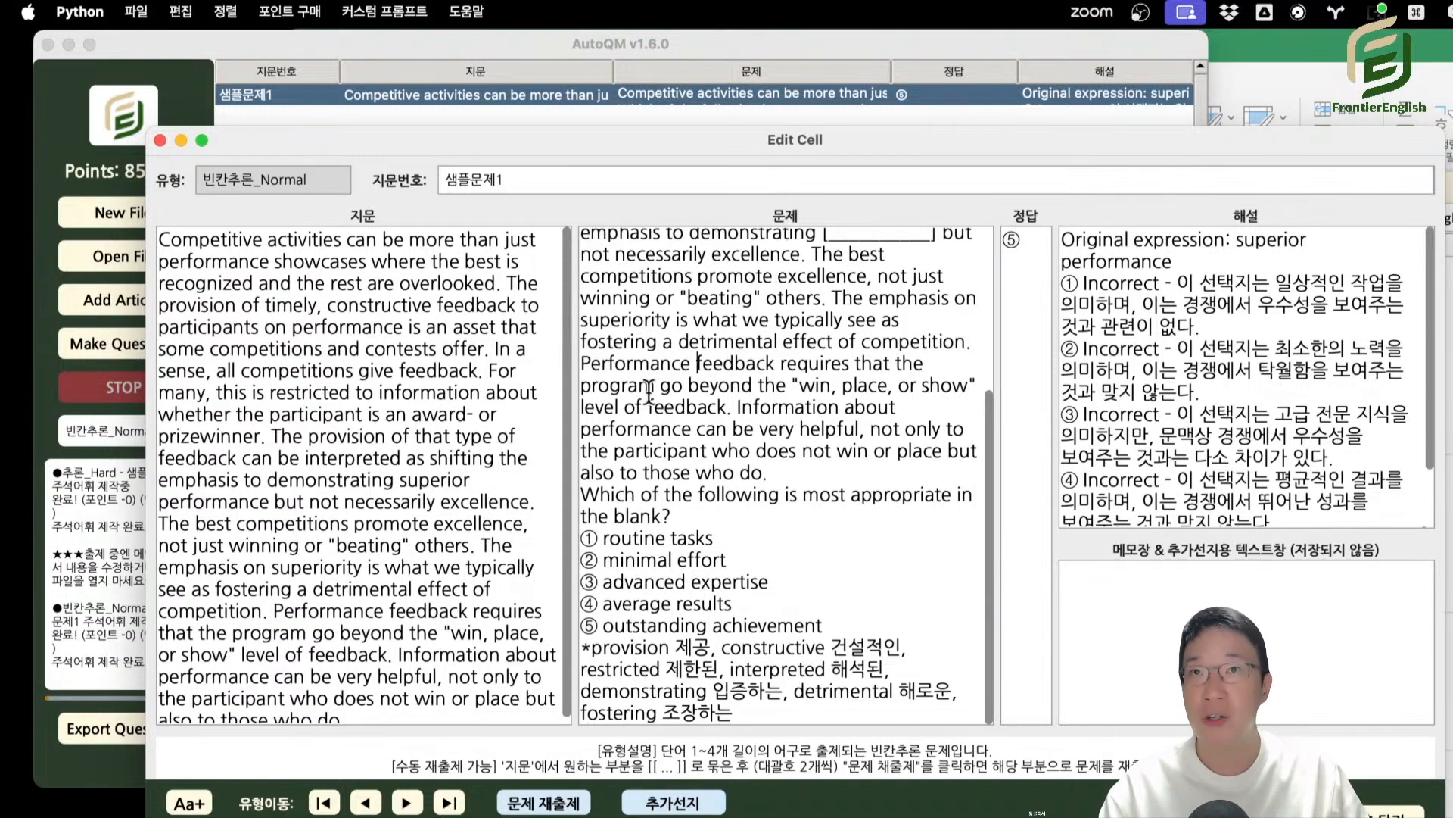
key("Escape")
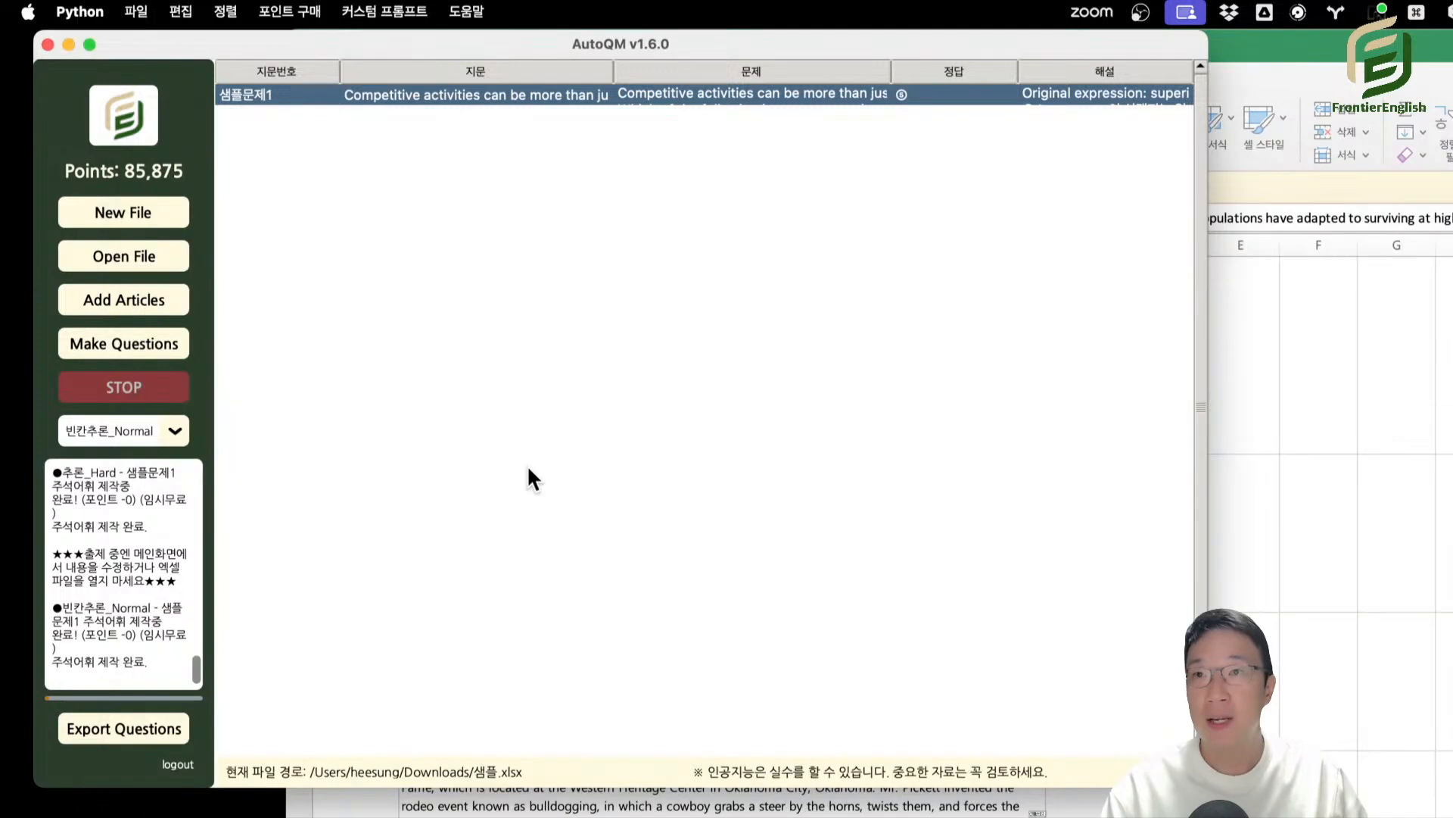
Open the article editor for adding passages, switch it to 고급 편집기, and select the 정답 채우기 editing function.
left_click(125, 300)
left_click_drag(1346, 39, 557, 58)
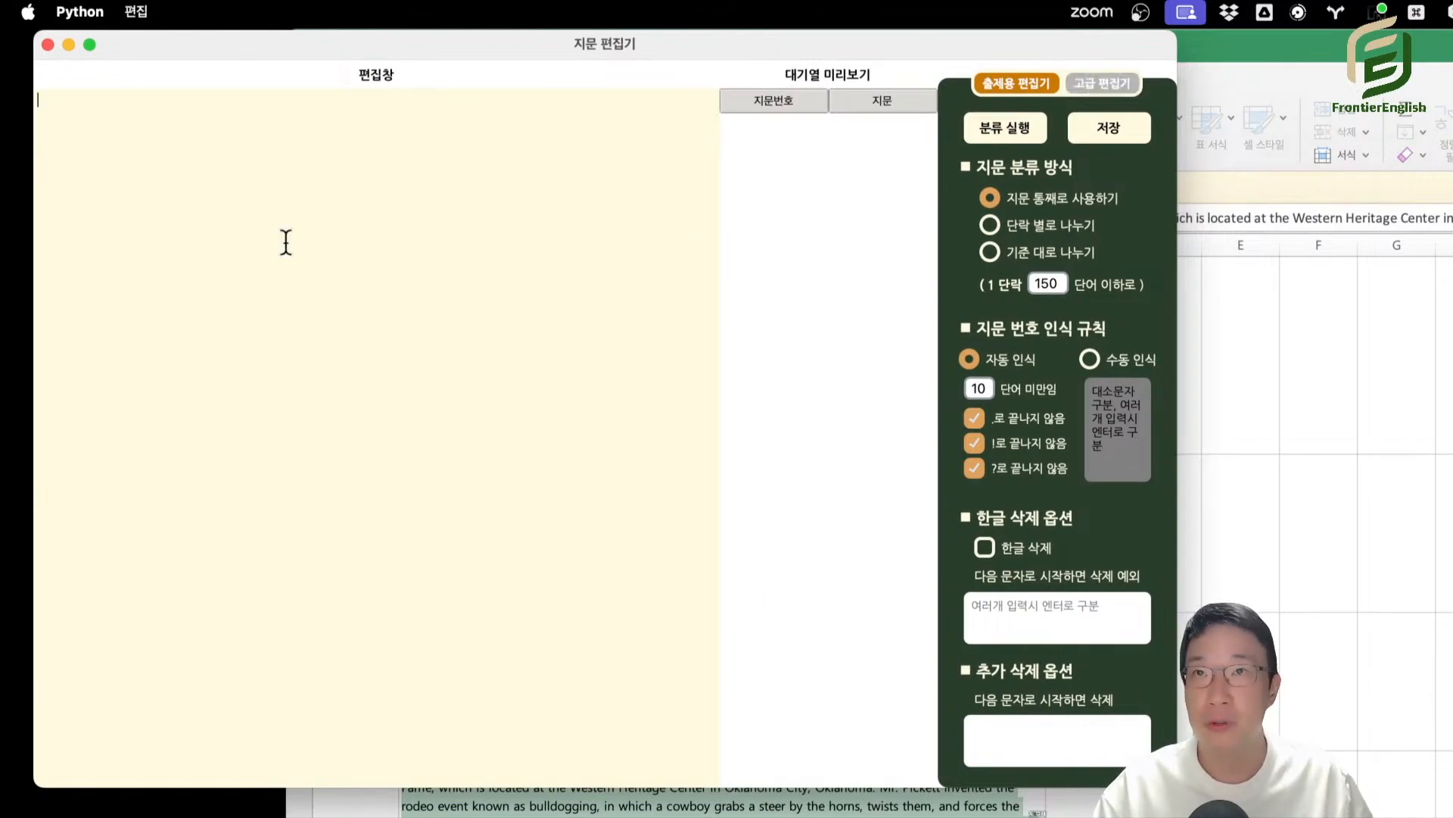
left_click(1104, 84)
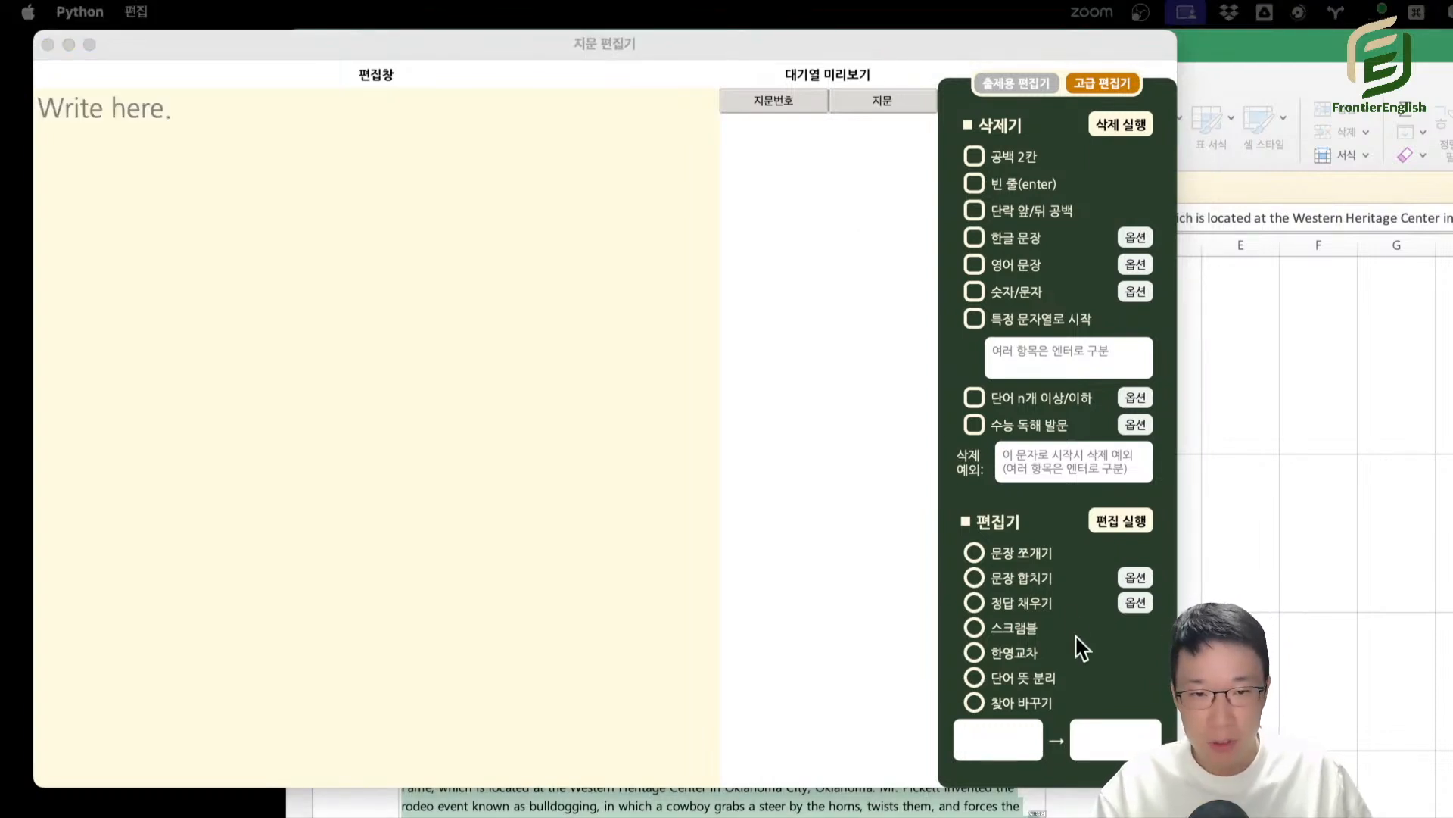
left_click(1019, 601)
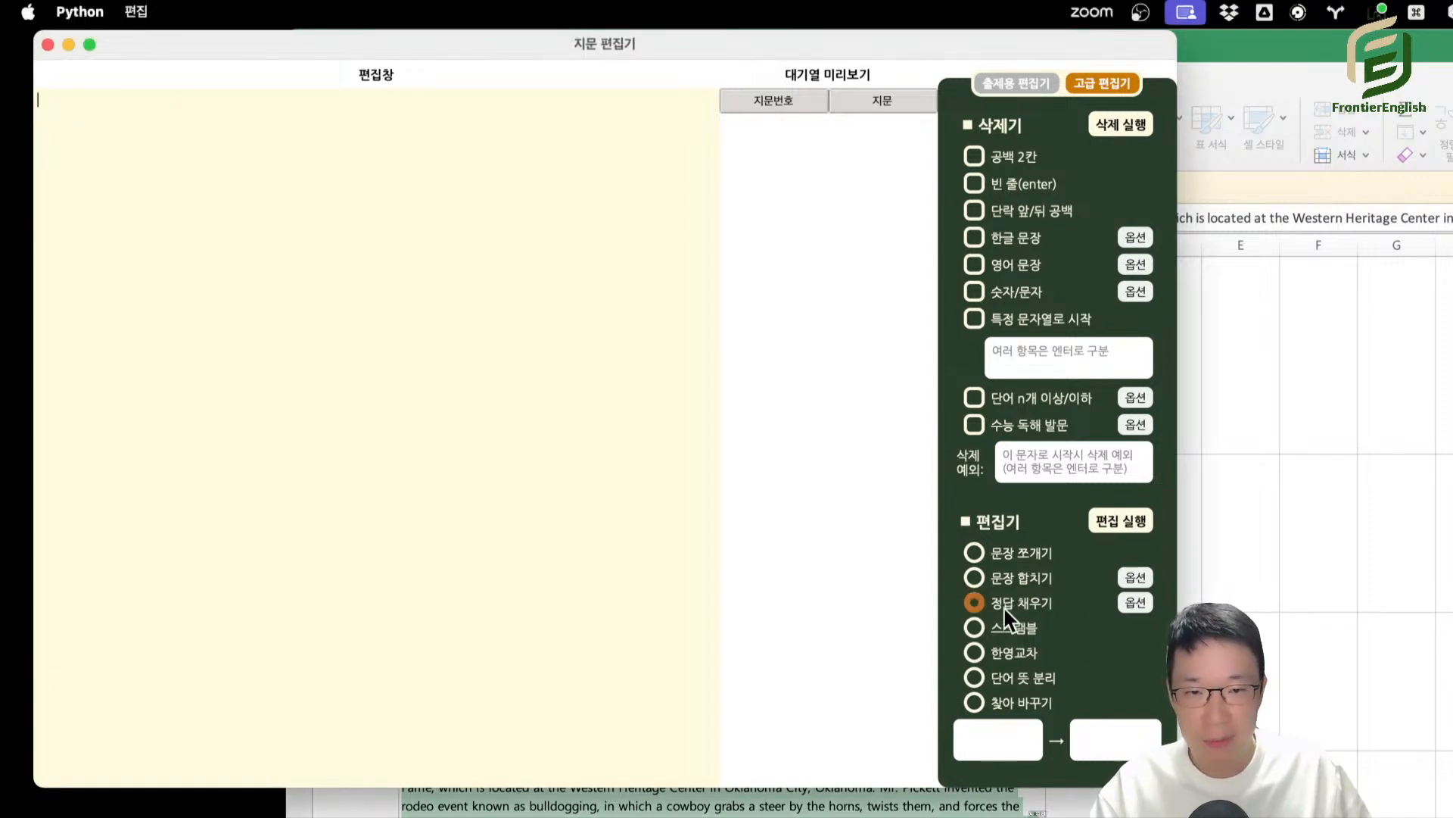
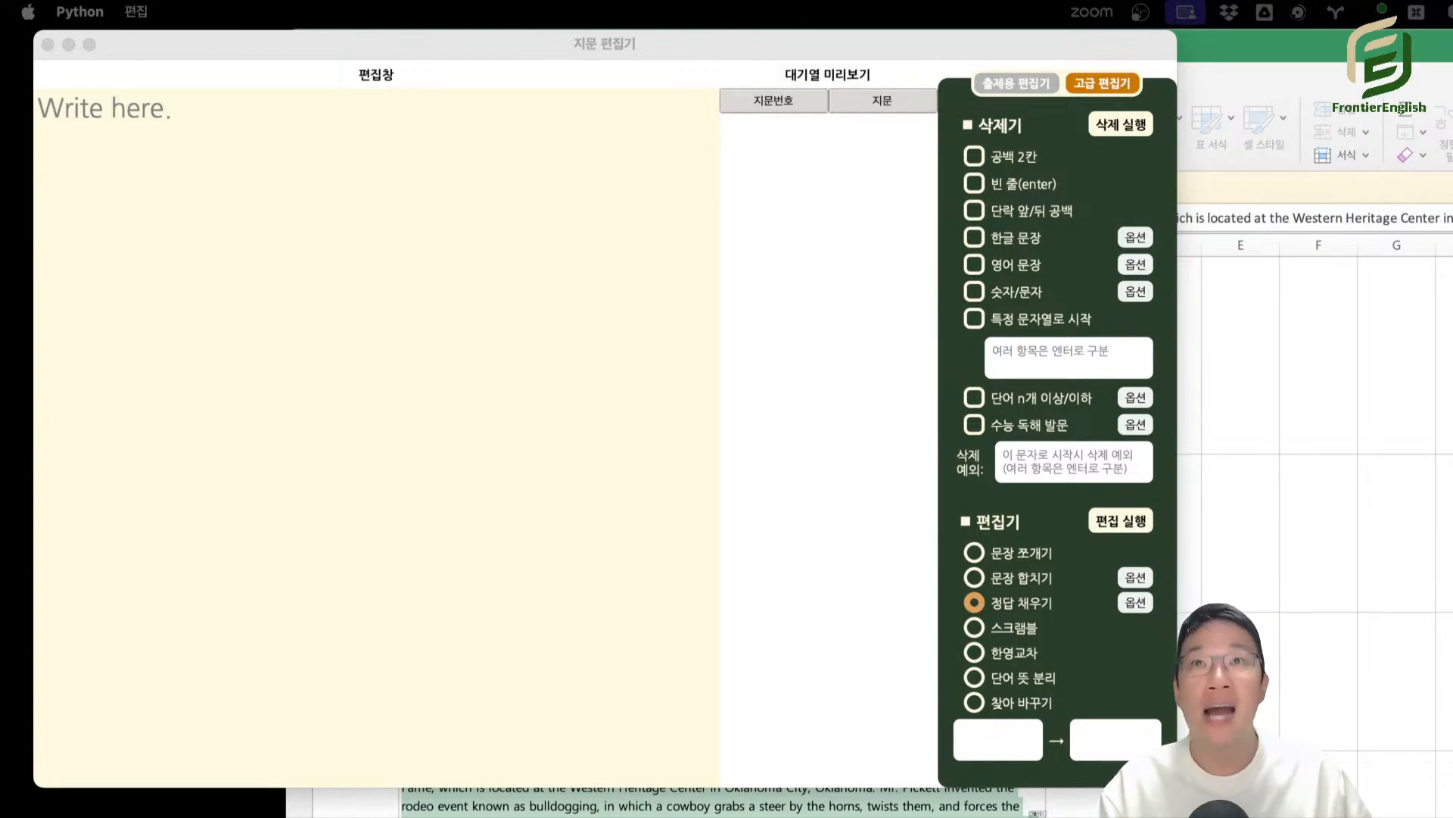
Bring up 샘플.hwp in Hangul, fit its page into a narrowed window, and place a blank Pages document beside it.
left_click_drag(1120, 0, 3, 248)
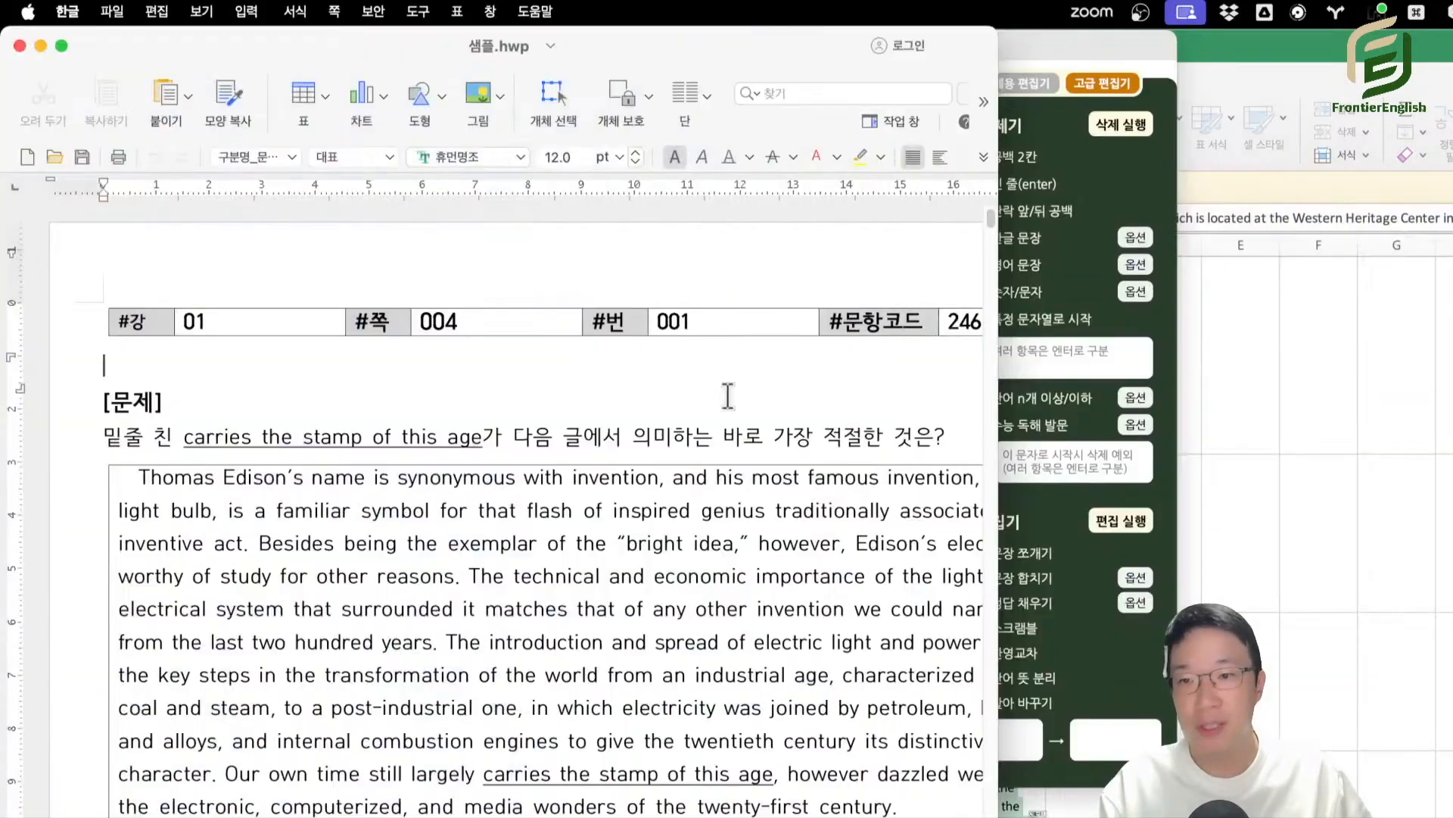
scroll(630, 648, "down", 4)
scroll(515, 499, "down", 5)
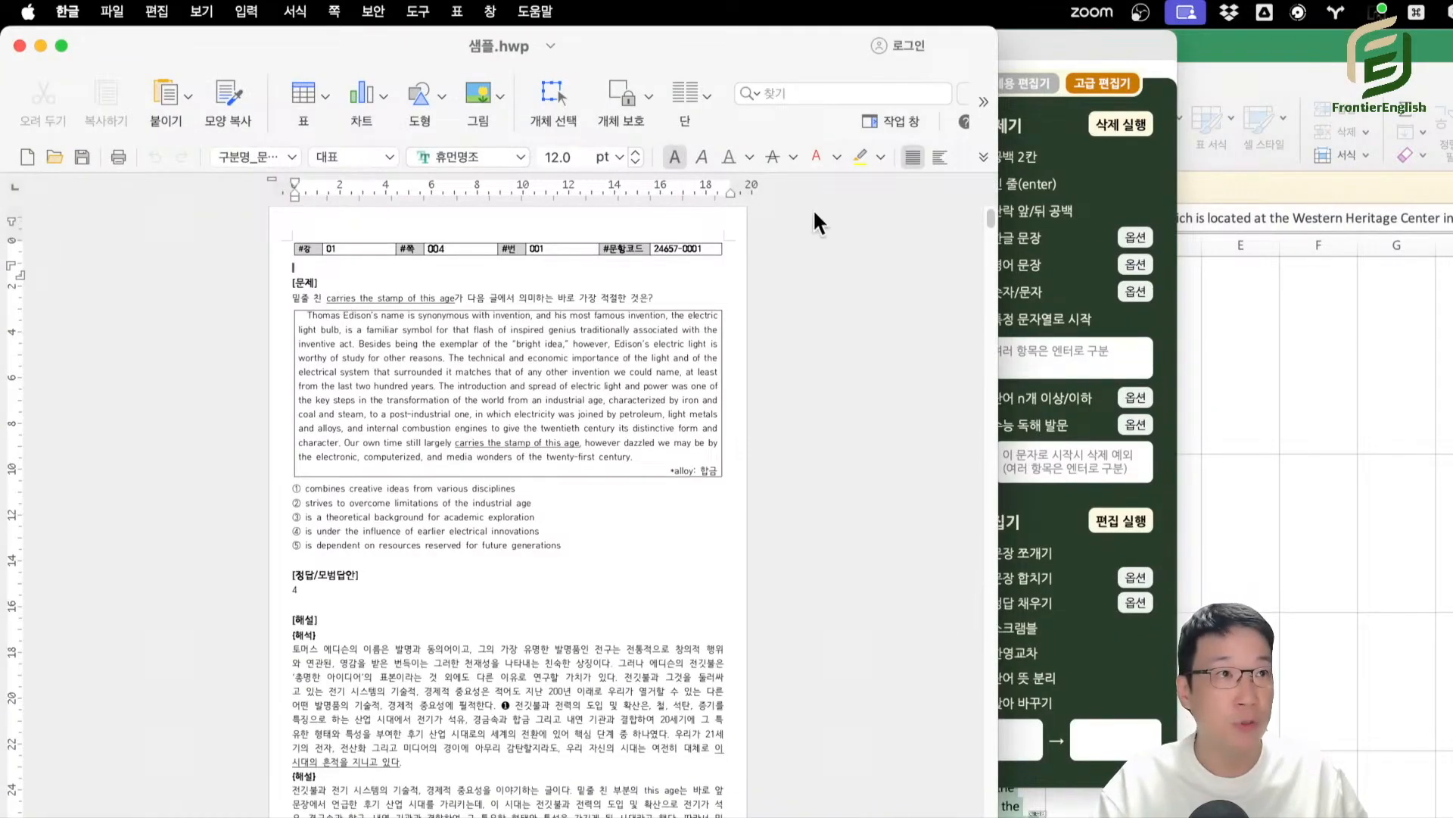
left_click_drag(998, 454, 619, 457)
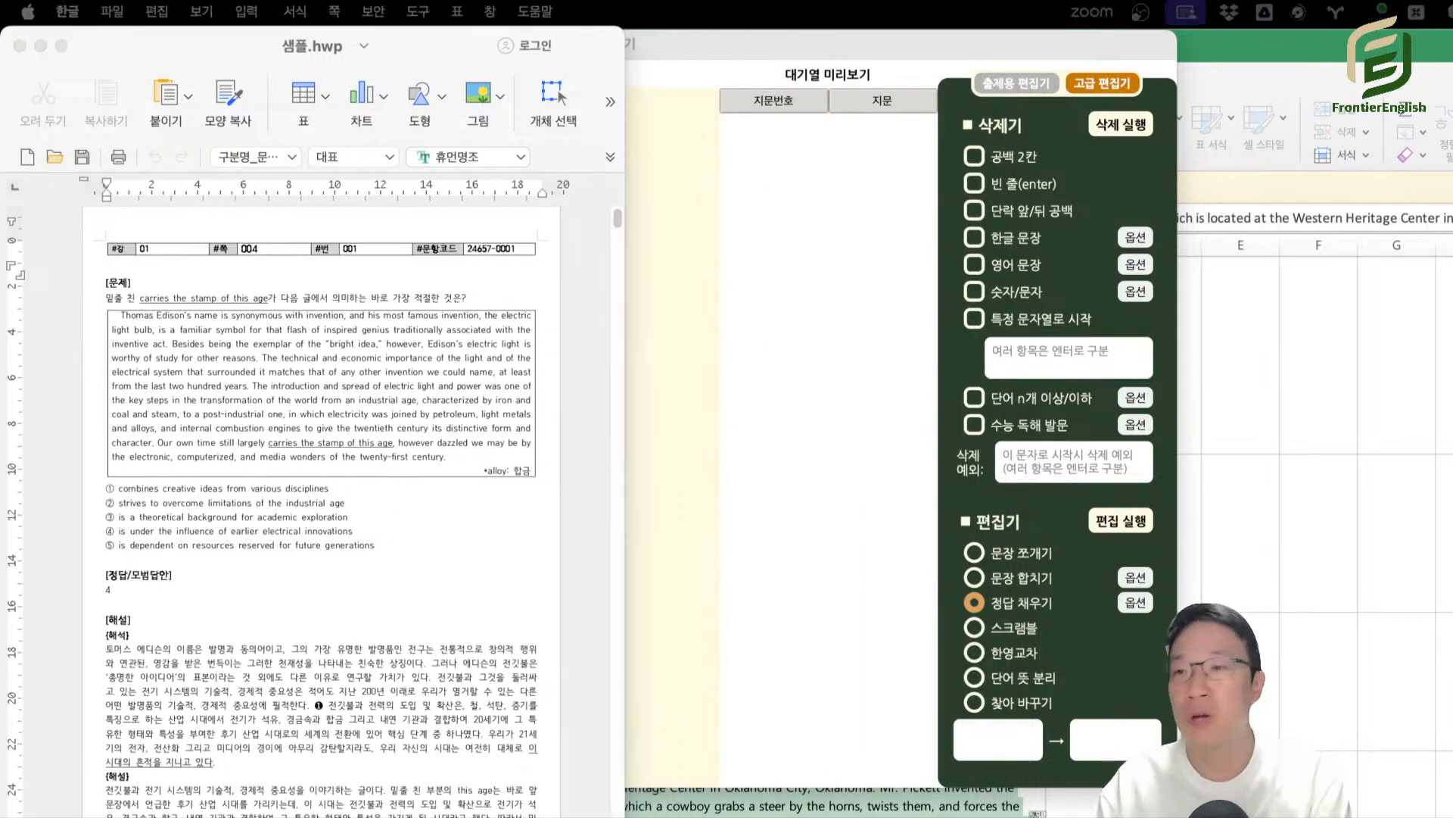
double_click(941, 337)
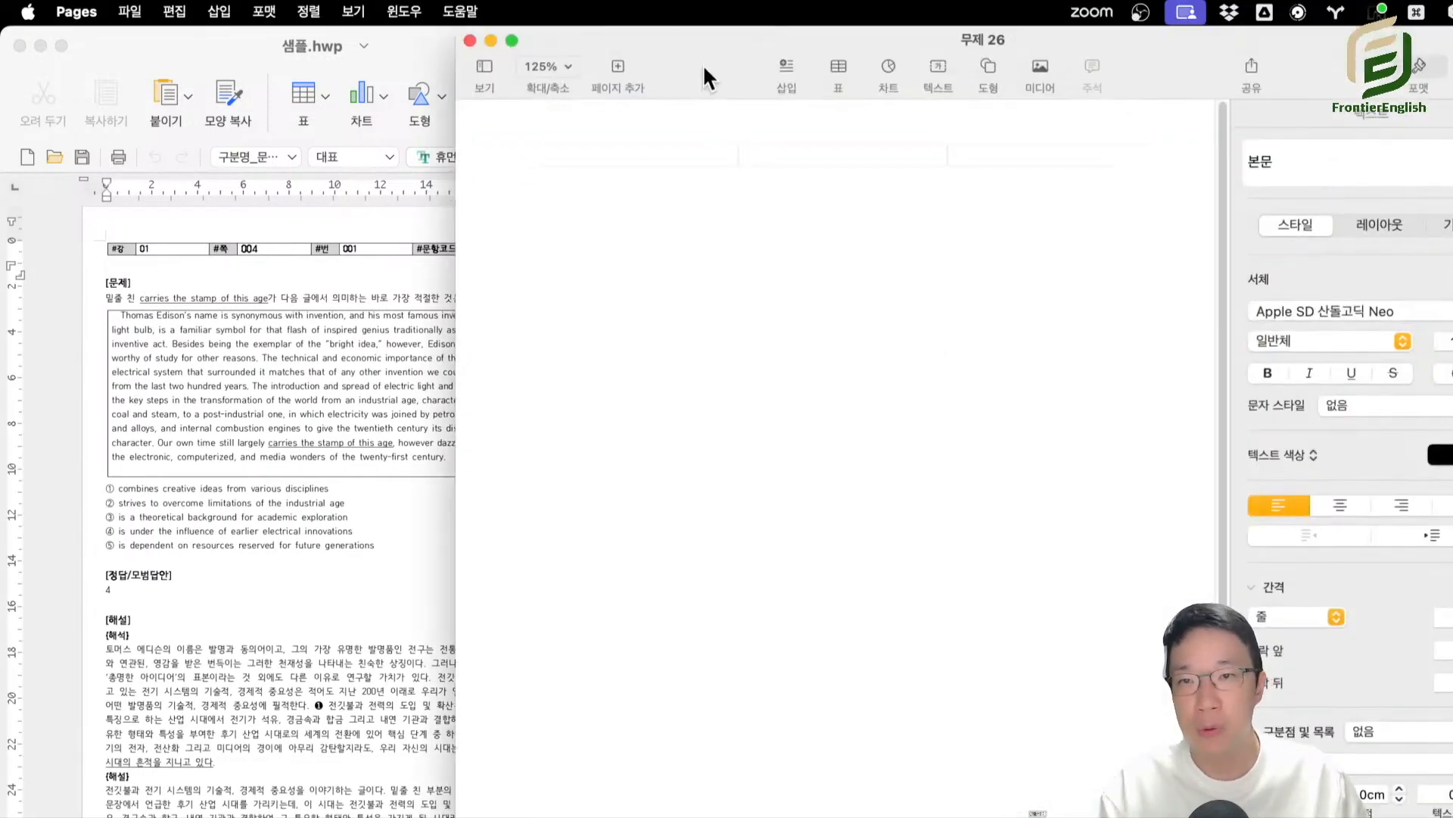
left_click_drag(704, 75, 867, 76)
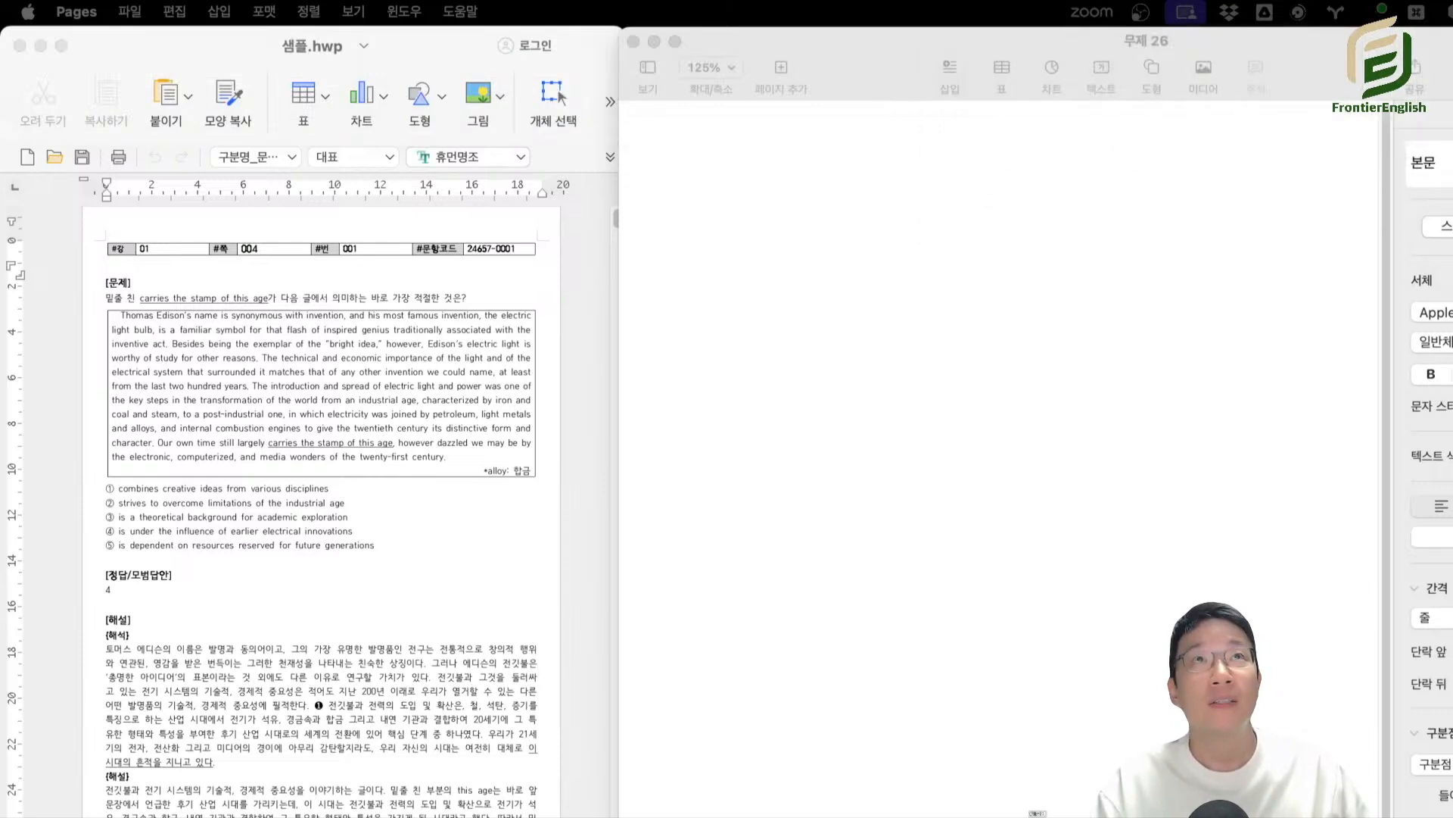
left_click(315, 535)
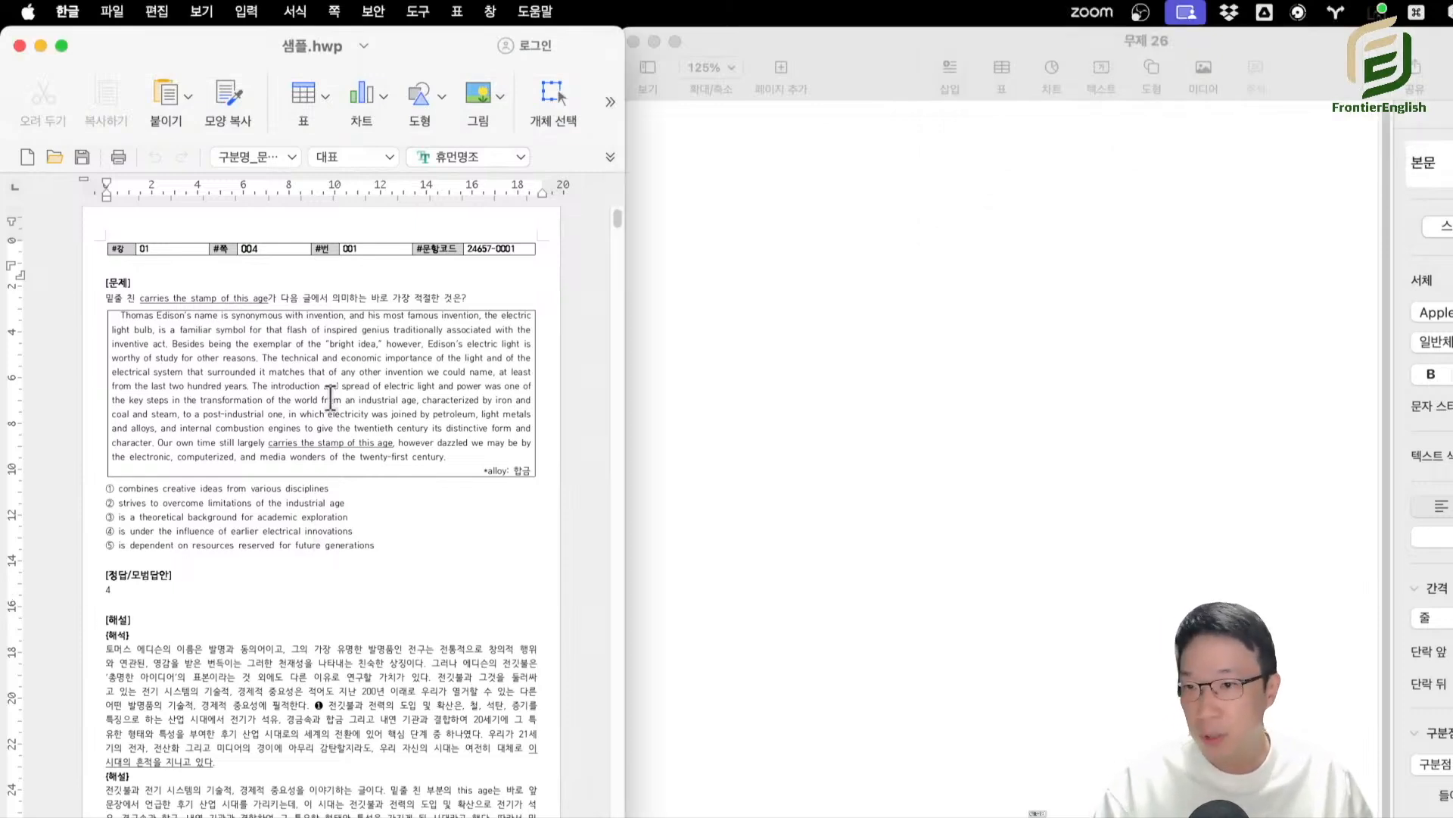
triple_click(325, 412)
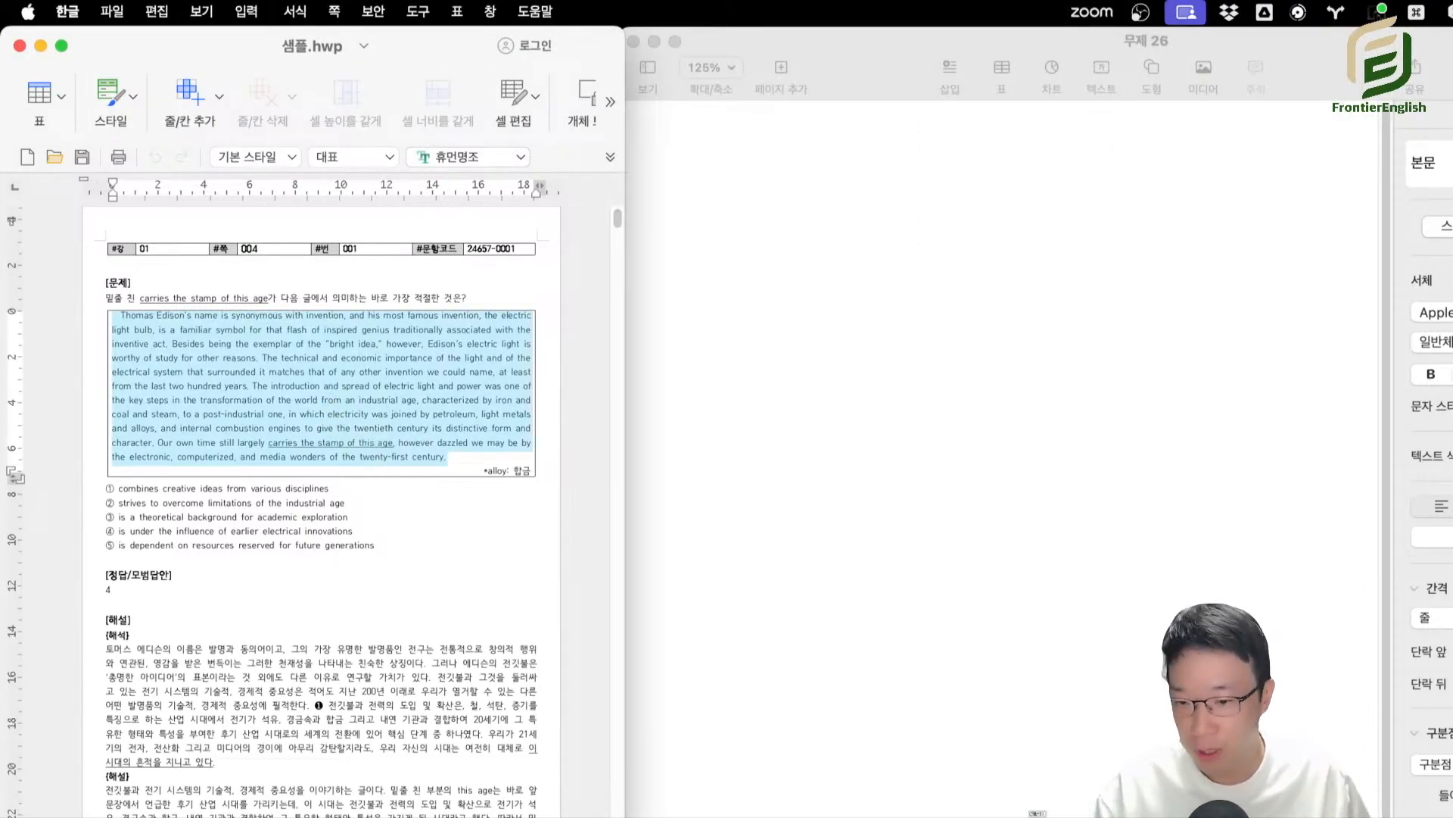
left_click(349, 376)
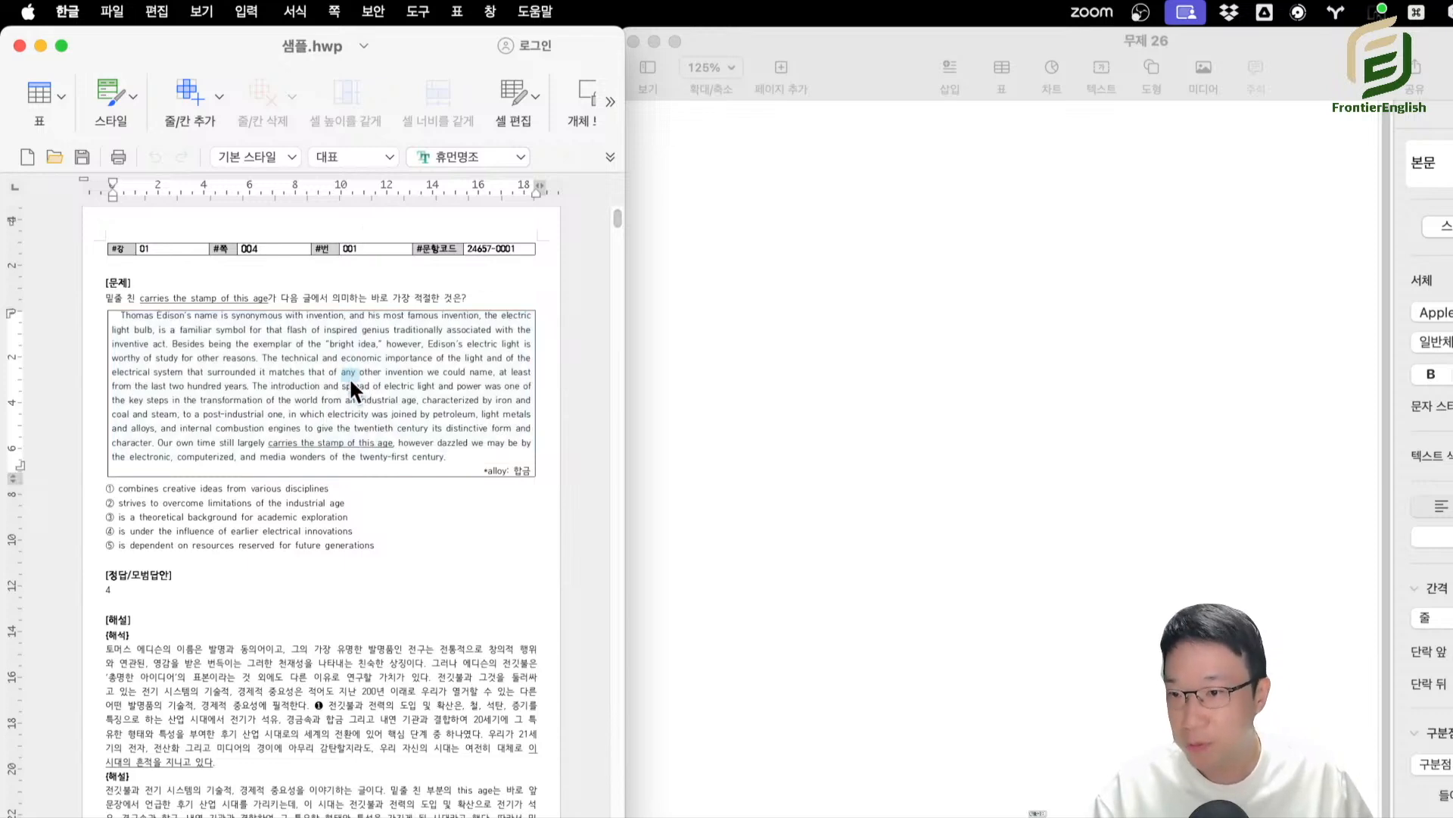
Copy question 002 of 샘플.hwp, from [문제] through its [정답/모범답안], into the blank Pages document.
scroll(355, 401, "down", 15)
scroll(362, 431, "down", 5)
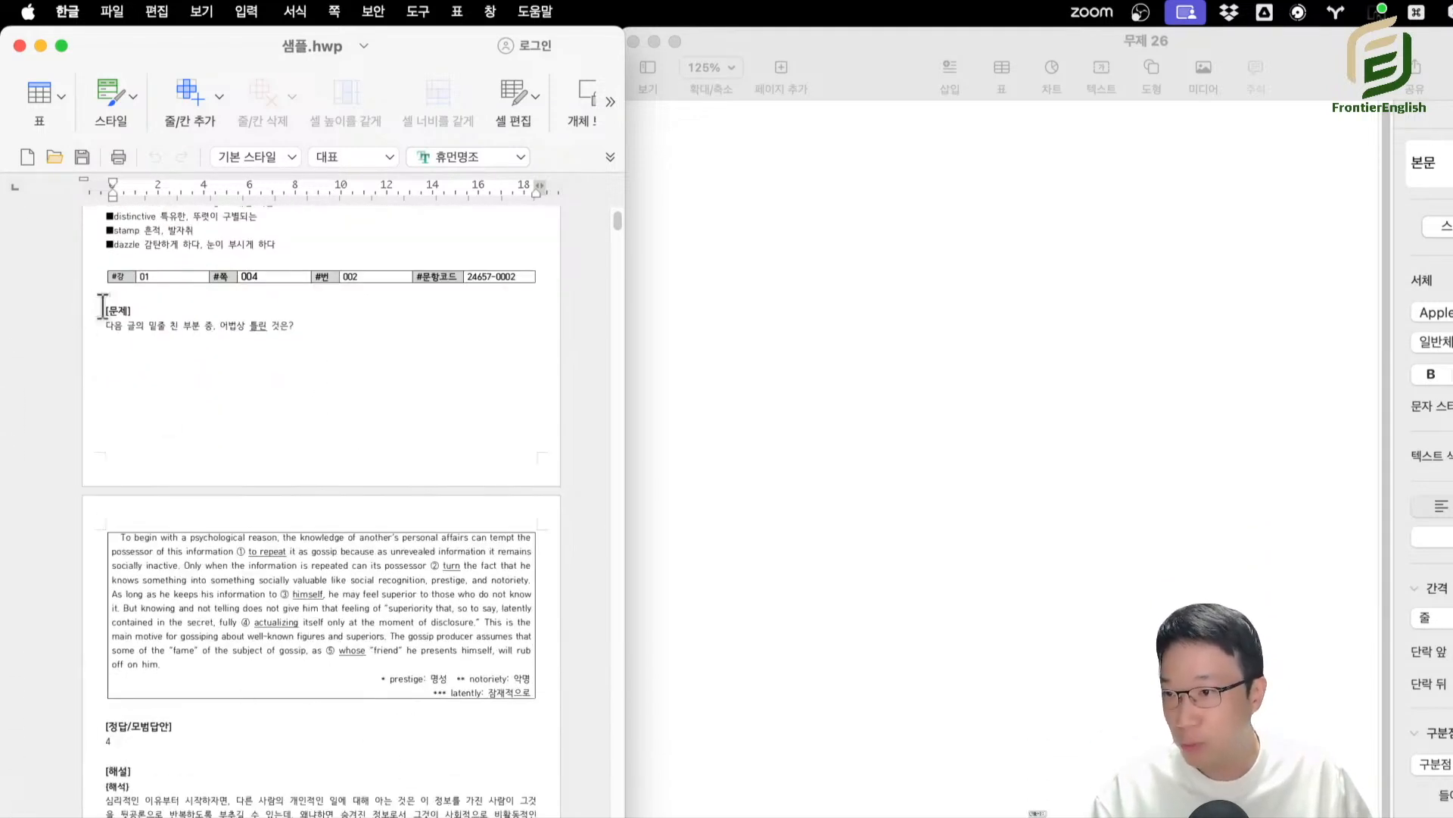
left_click_drag(102, 306, 259, 746)
left_click(901, 475)
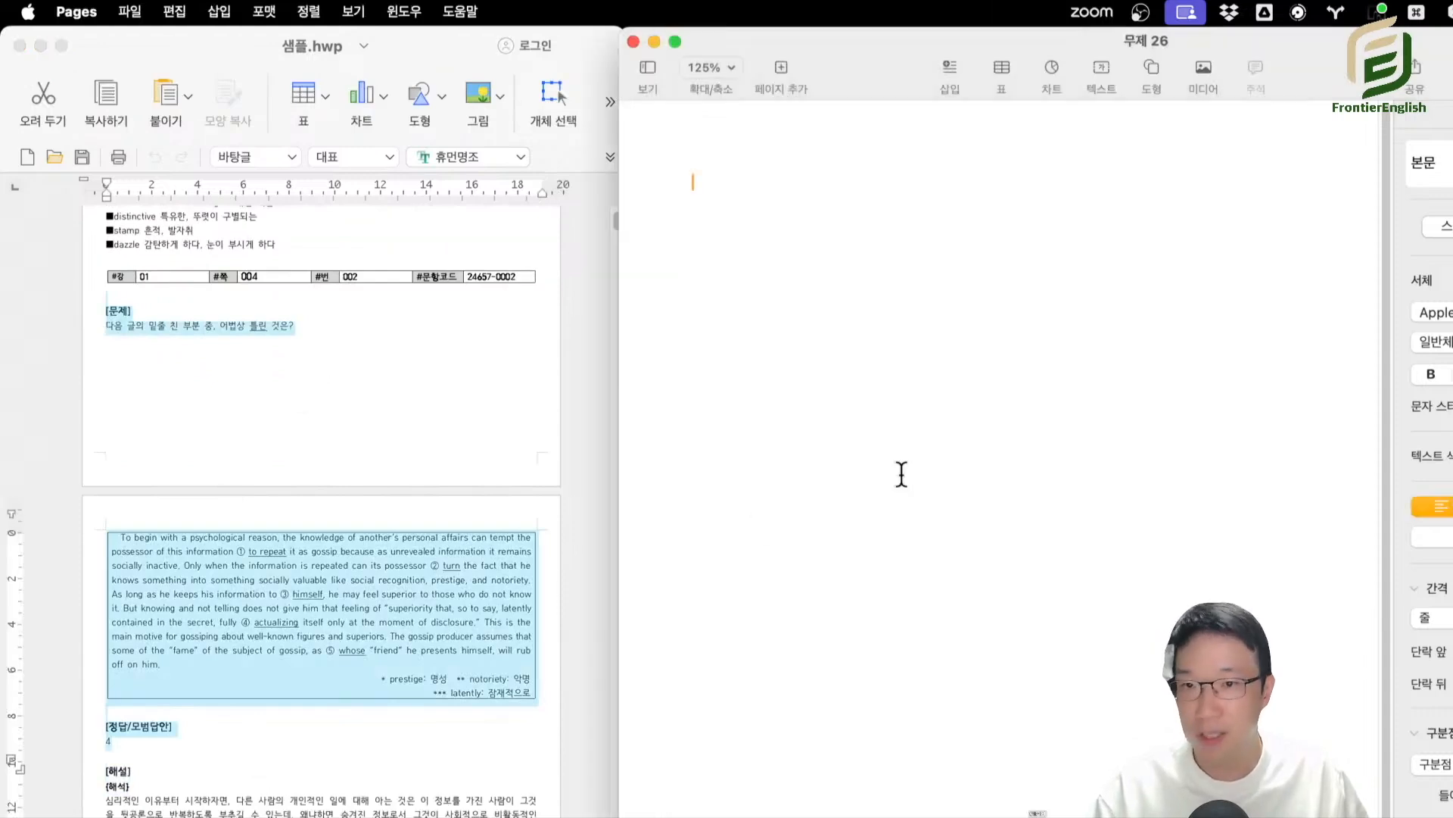
type("[문제] 다음 글의 밑줄 친 부분 중, 어법상 틀린 것은?  To begin with a psychological reason, the knowledge of another's personal affairs can tempt the possessor of this information ① to repeat it as gossip because as unrevealed information it remains socially inactive. Only when the information is repeated can its possessor ② turn the fact that he knows something into something socially valuable like social recognition, prestige, and notoriety. As long as he keeps his information to ③ himself, he may feel superior to those who do not know it. But knowing and not telling does not give him that feeling of \"superiority that, so to say, latently contained in the secret, fully ④ actualizing itself only at the moment of disclosure.\" This is the main motive for gossiping about well-known figures and superiors. The gossip producer assumes that some of the \"fame\" of the subject of gossip, as ⑤ whose \"friend\" he presents himself, will rub off on him. * prestige: 명성 ** notoriety: 악명 *** latently: 잠재적으로   [정답/모범답안] 4")
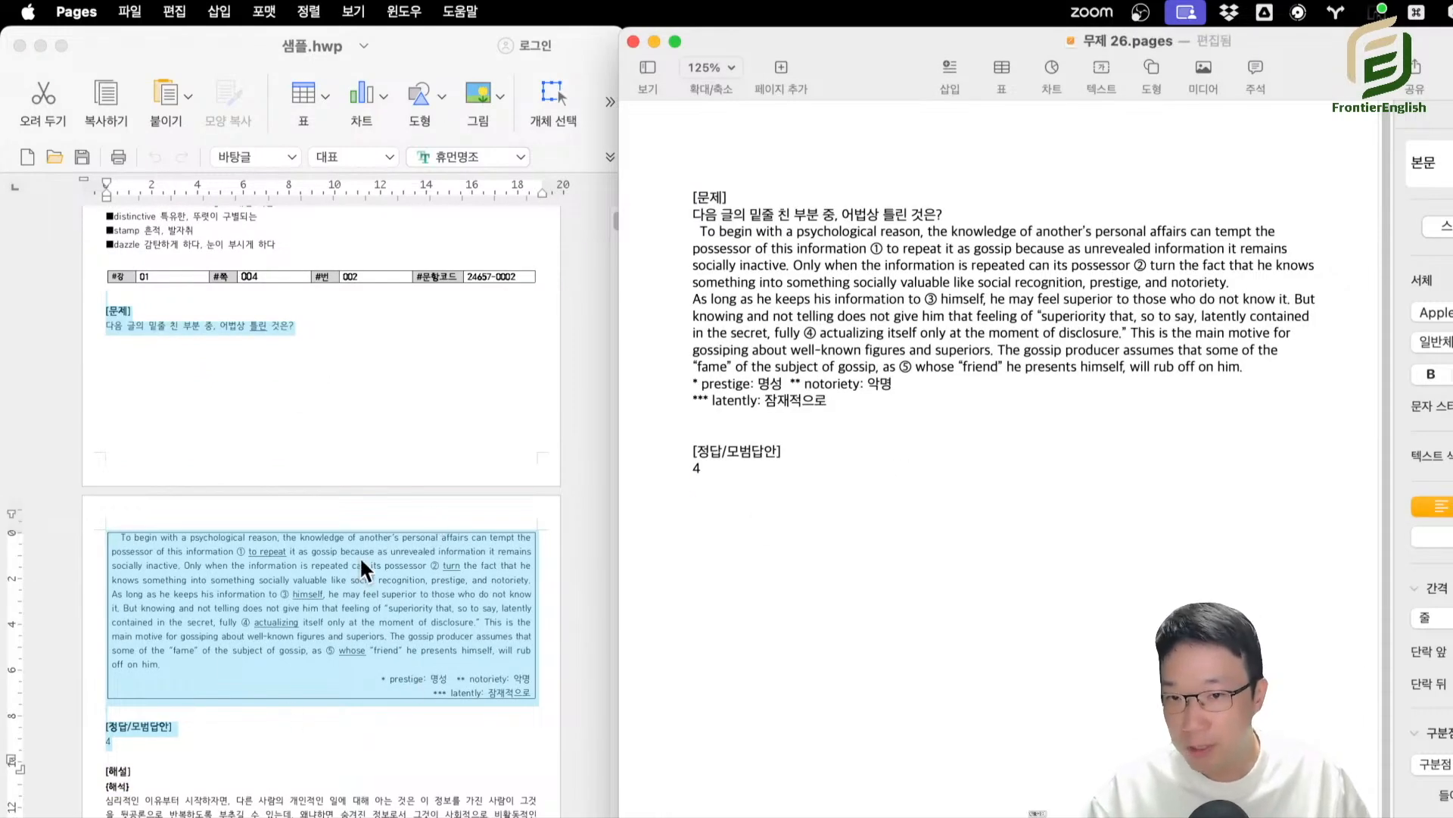
Copy the correction from question 002's explanation below its answer in Pages and rewrite it as "actualizing > actualizes".
scroll(432, 617, "down", 1)
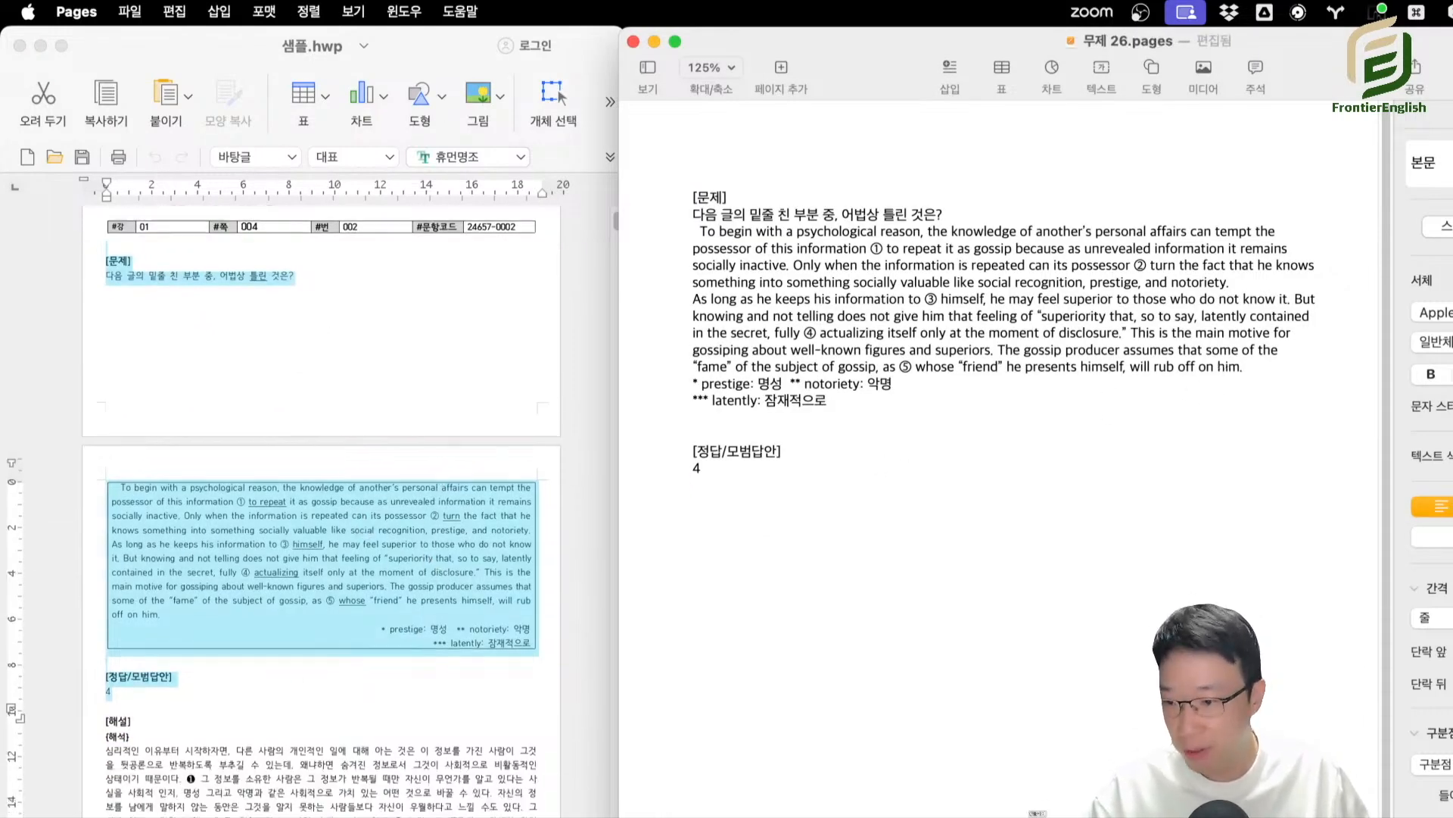
scroll(376, 808, "down", 2)
left_click(377, 810)
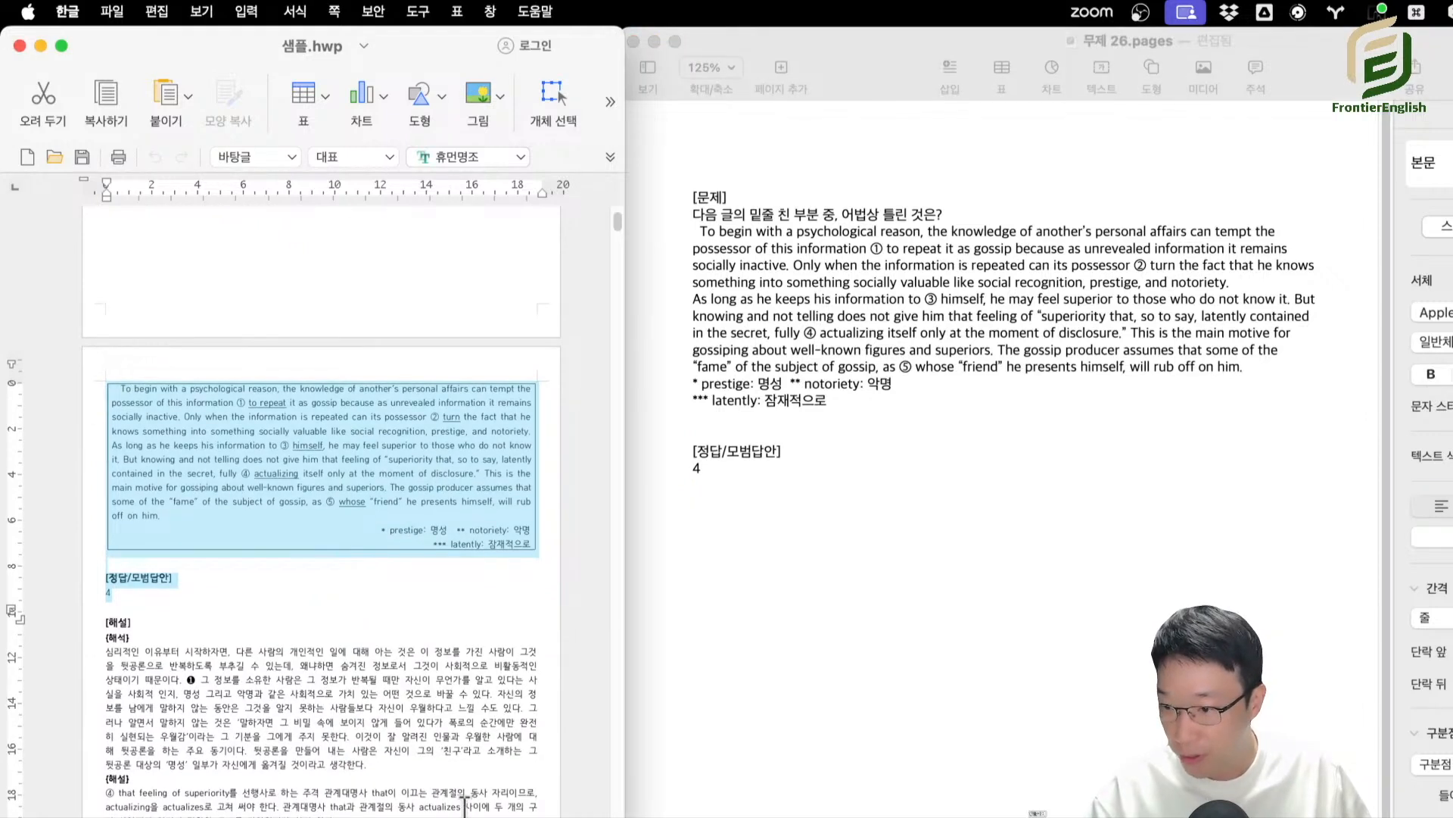
left_click_drag(215, 806, 95, 809)
key("super+c")
left_click(879, 486)
key("super+v")
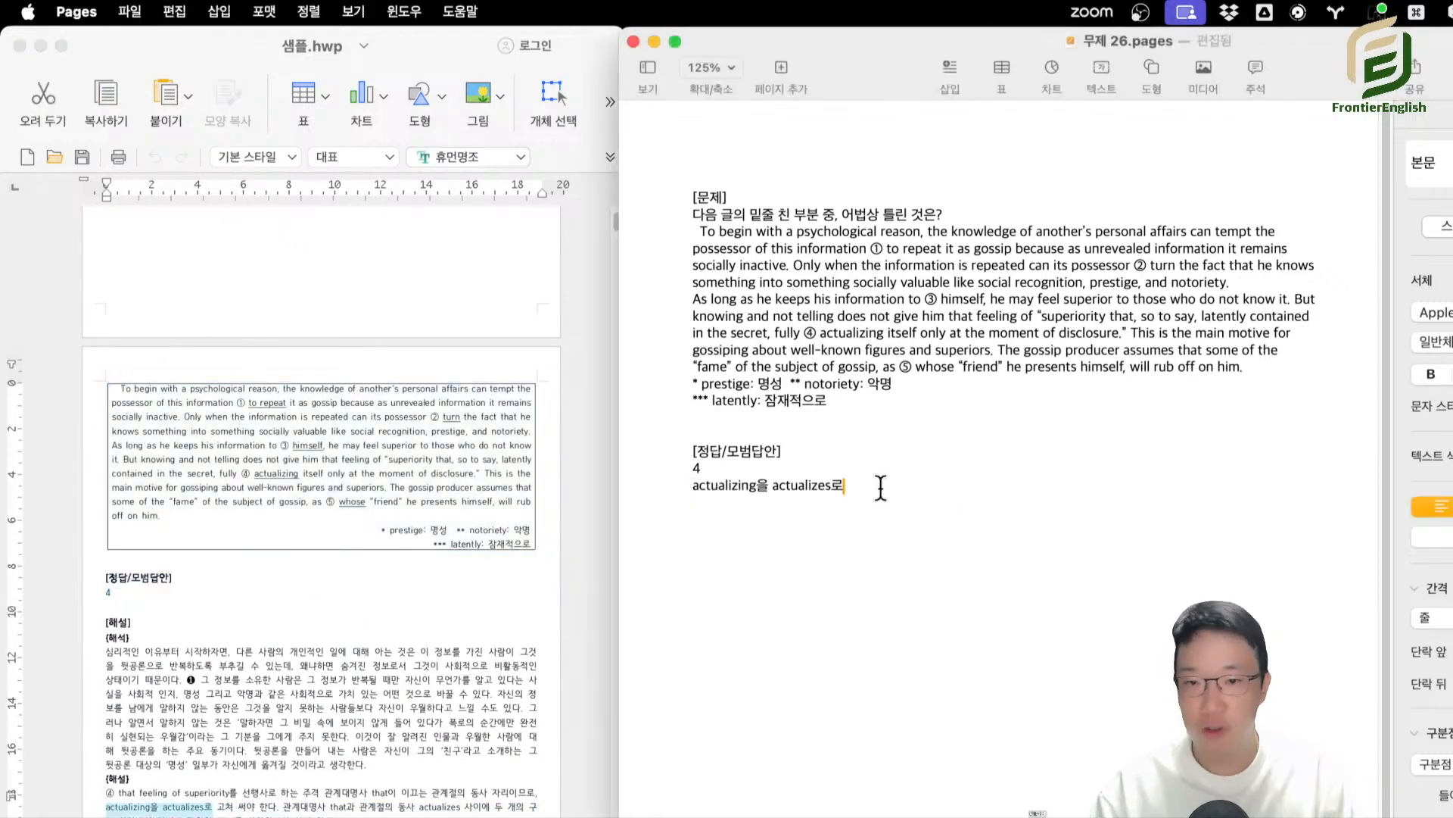
key("BackSpace")
type(">")
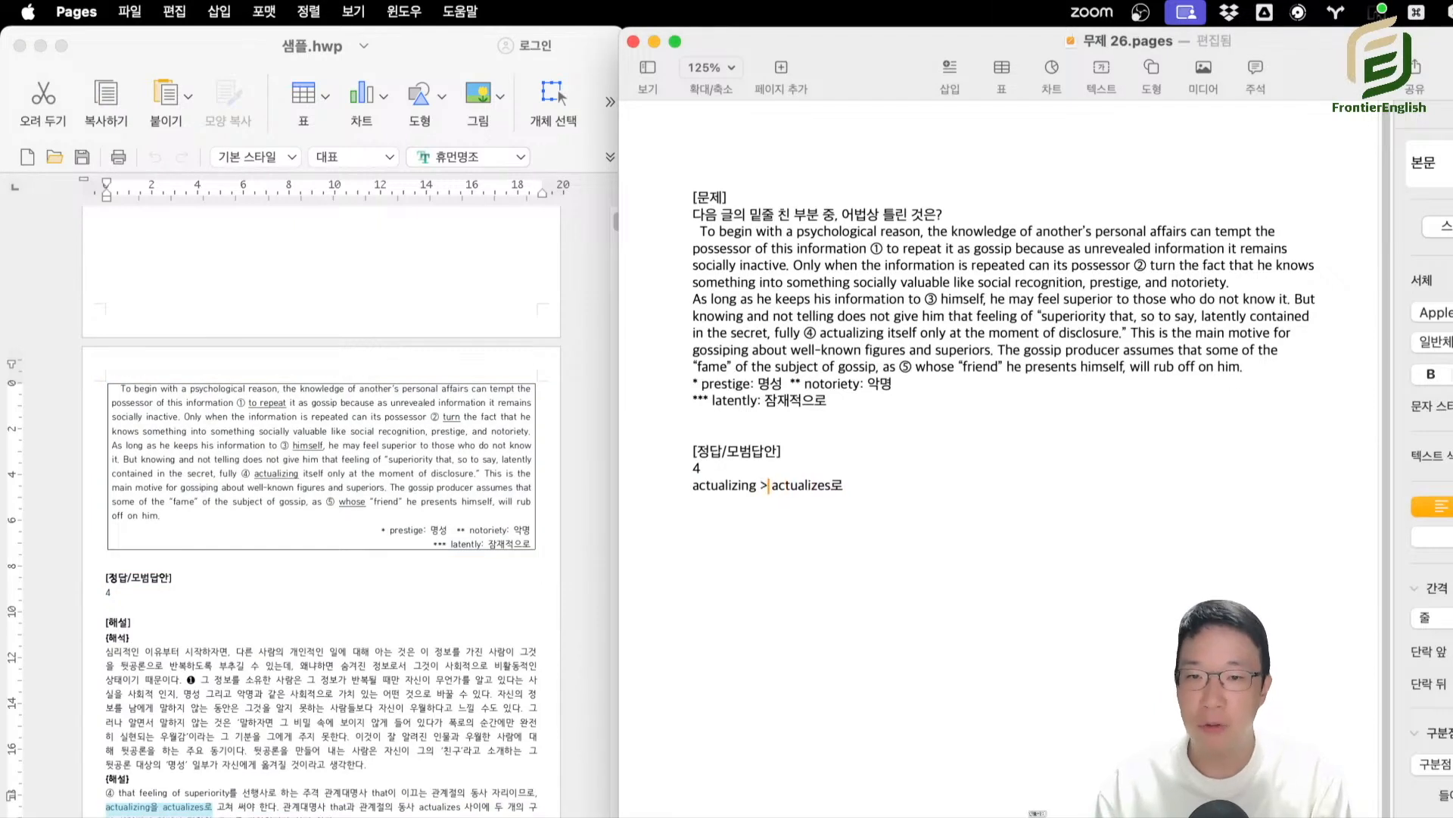
Copy question 003 of 샘플.hwp, from [문제] through its answer, and add it below the first question in Pages.
key("Return")
scroll(201, 651, "down", 10)
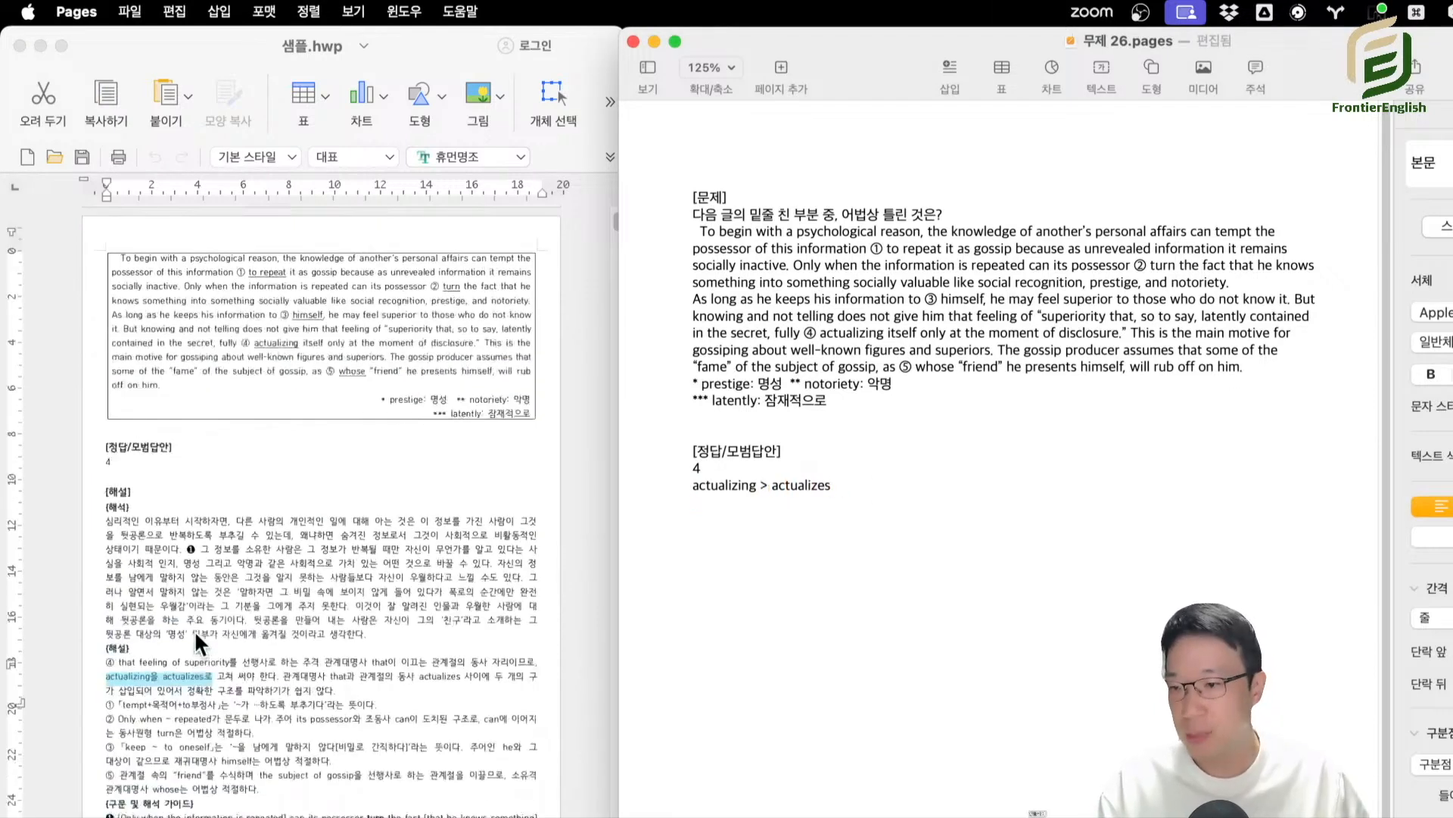
scroll(203, 666, "down", 3)
left_click(253, 552)
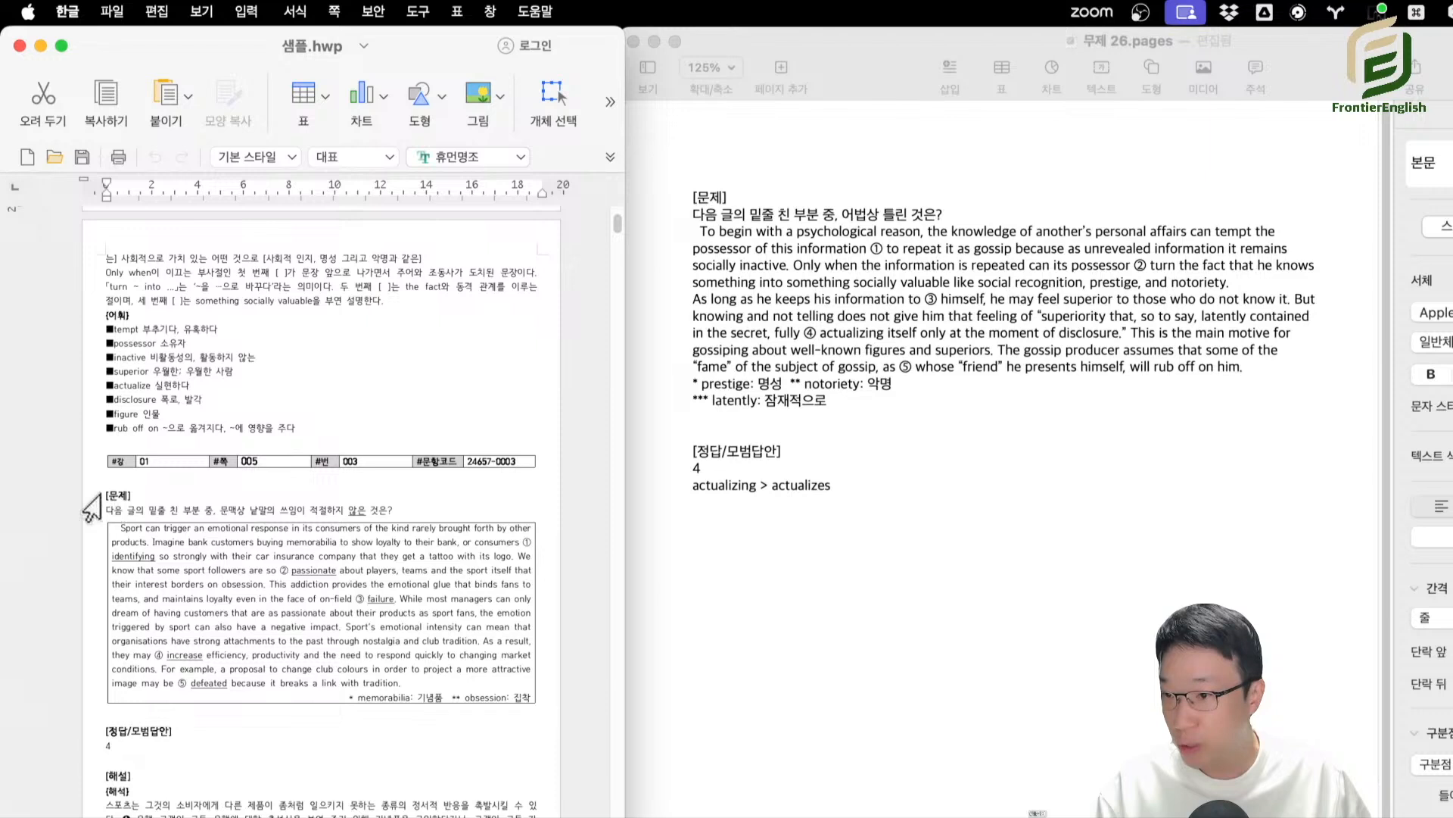
left_click_drag(103, 496, 259, 759)
key("super+c")
left_click(972, 515)
key("super+v")
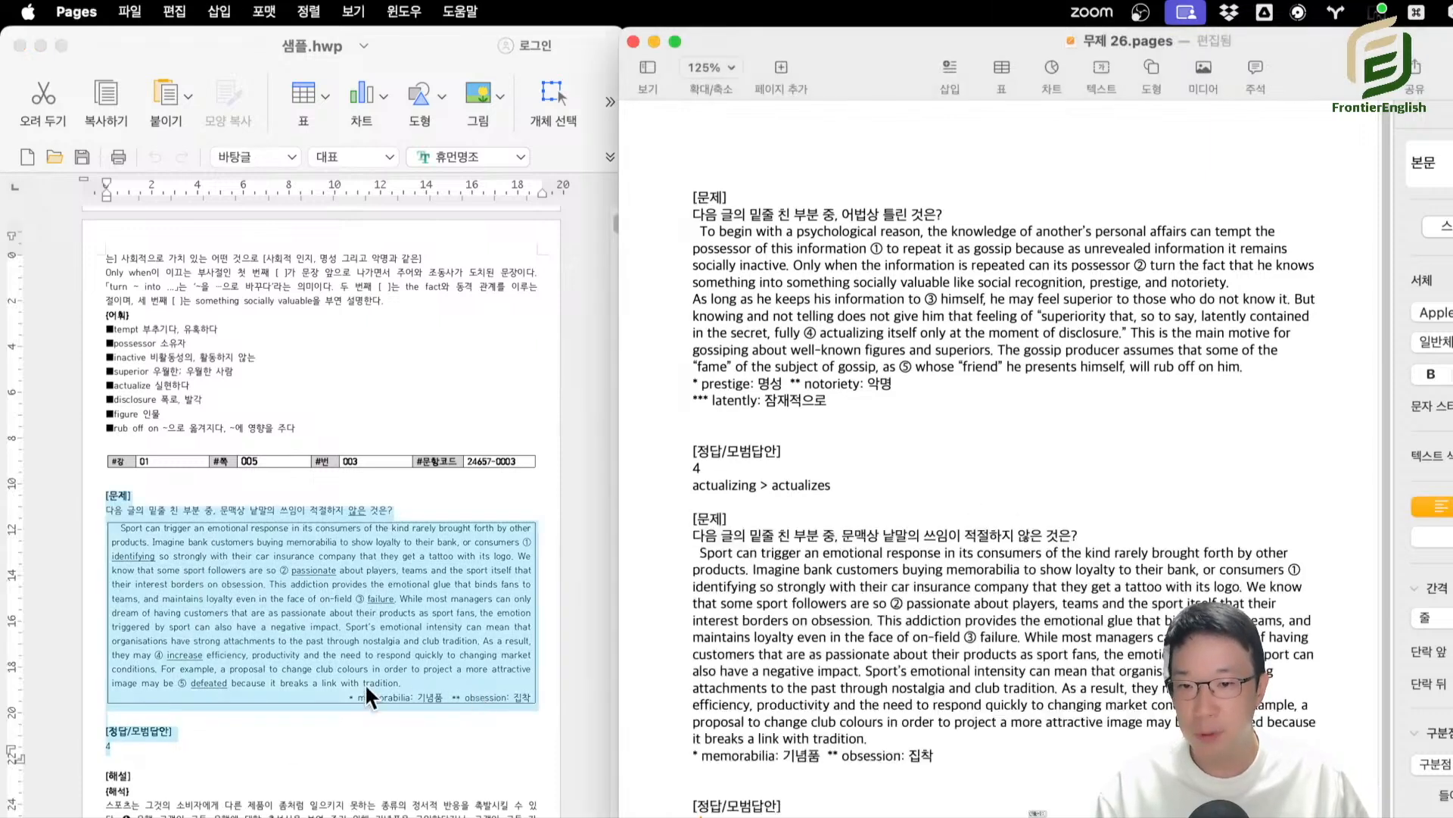
Find the correction in question 003's explanation and add "increase > ignore" below its answer in Pages.
scroll(318, 757, "down", 2)
scroll(316, 747, "down", 3)
left_click(285, 791)
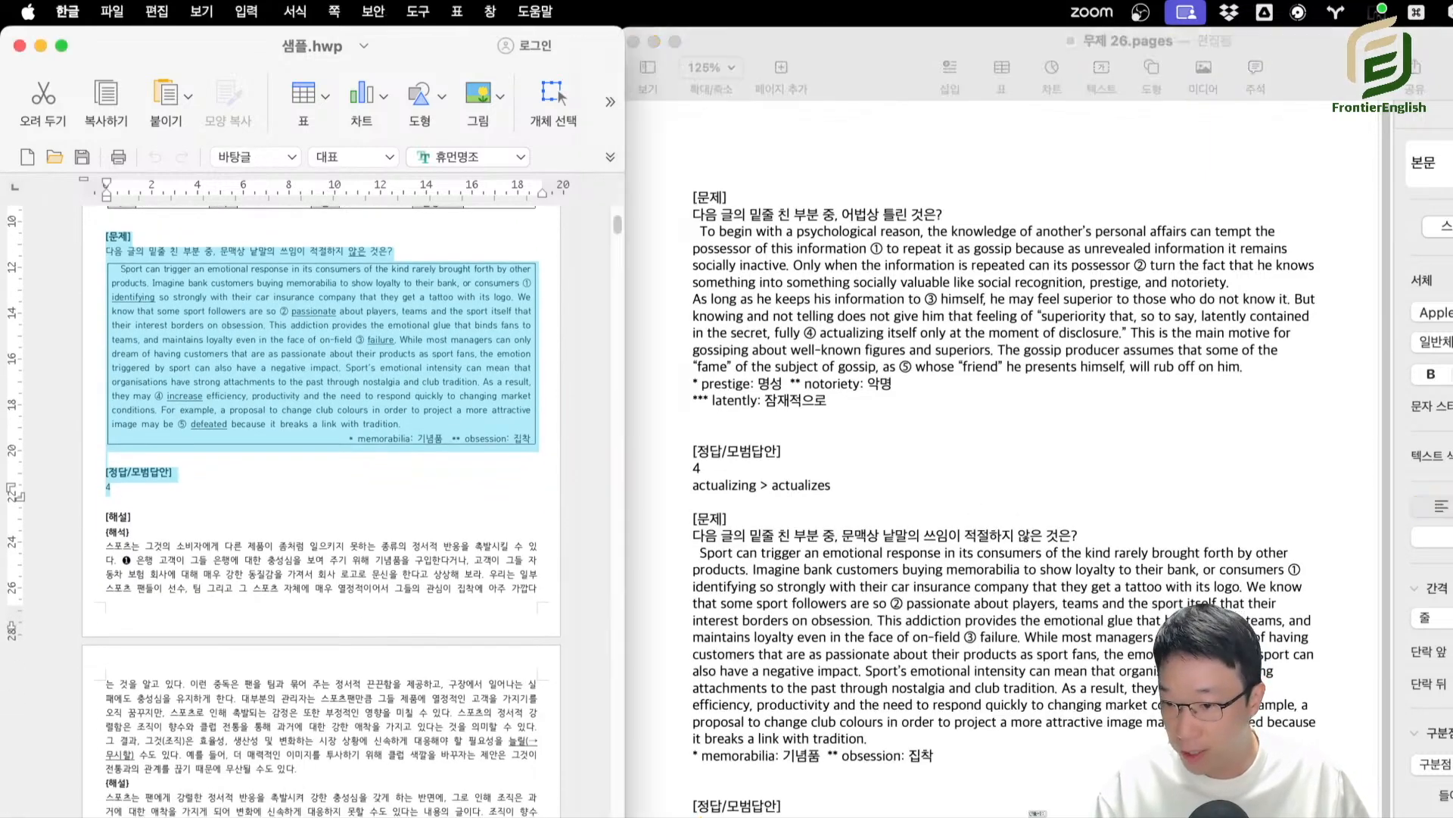
left_click(285, 793)
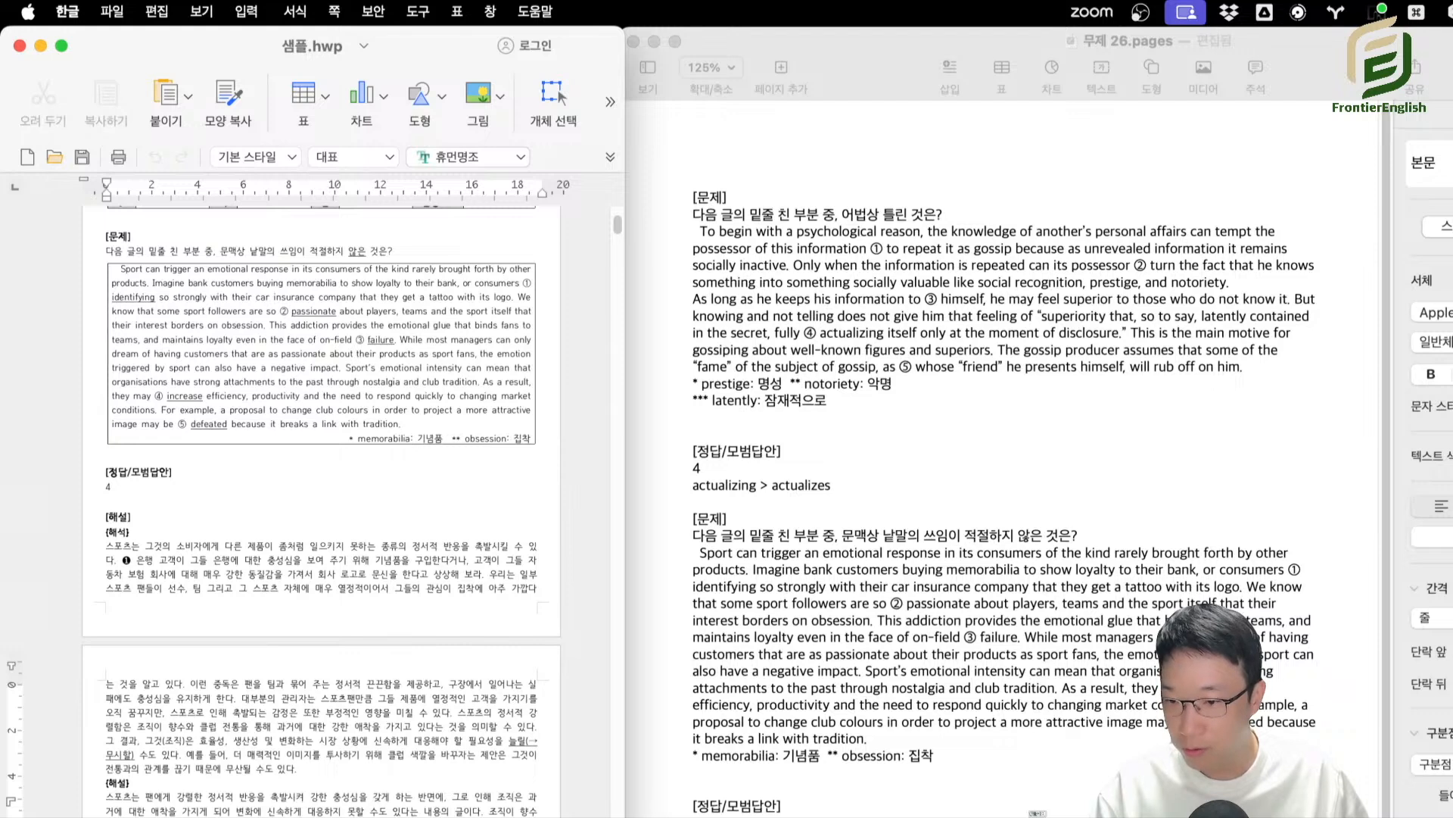
key("super+Tab")
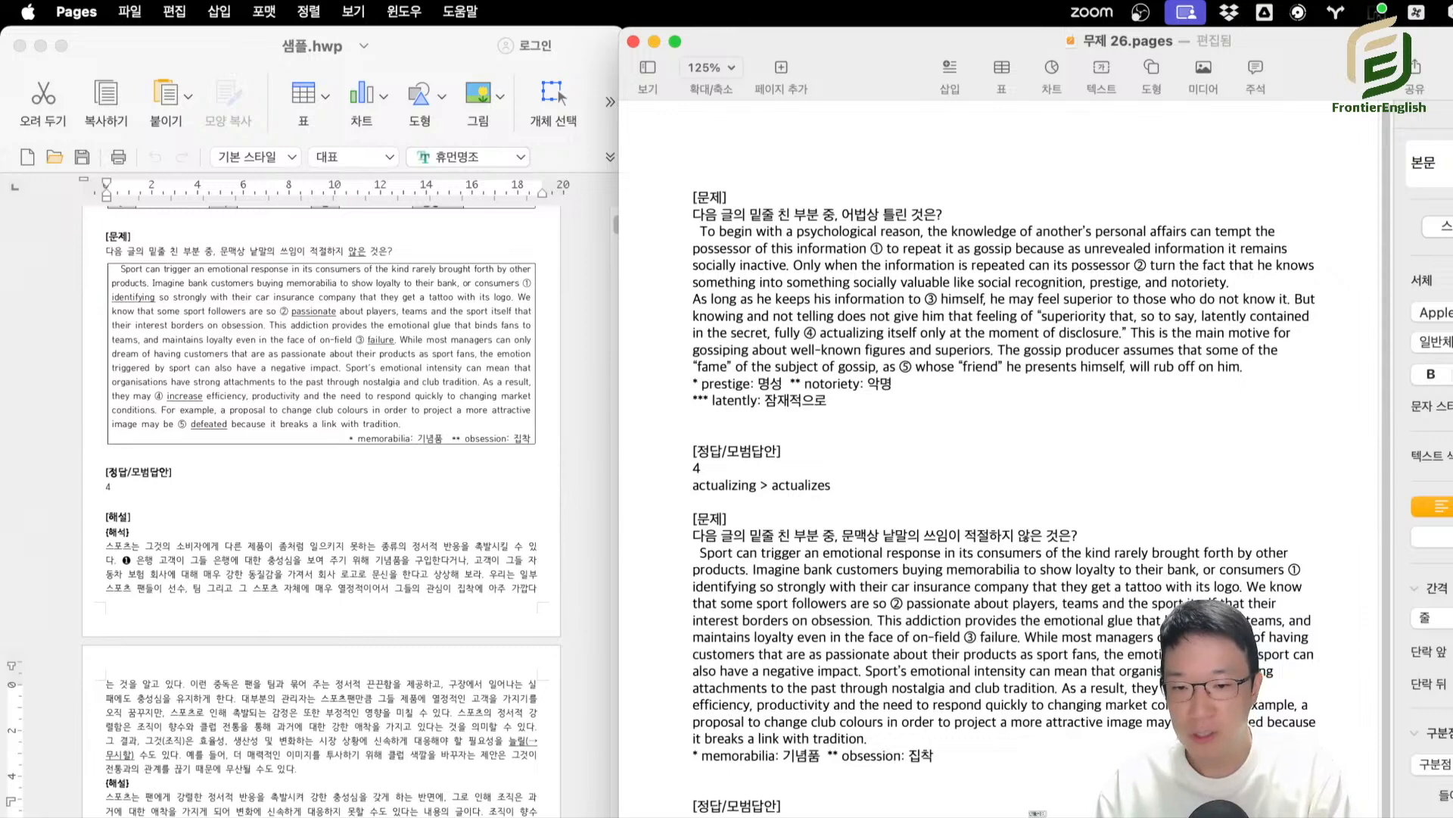
Copy question 004 of 샘플.hwp with its passage, choices and answer, and append it to the Pages document.
scroll(241, 783, "down", 10)
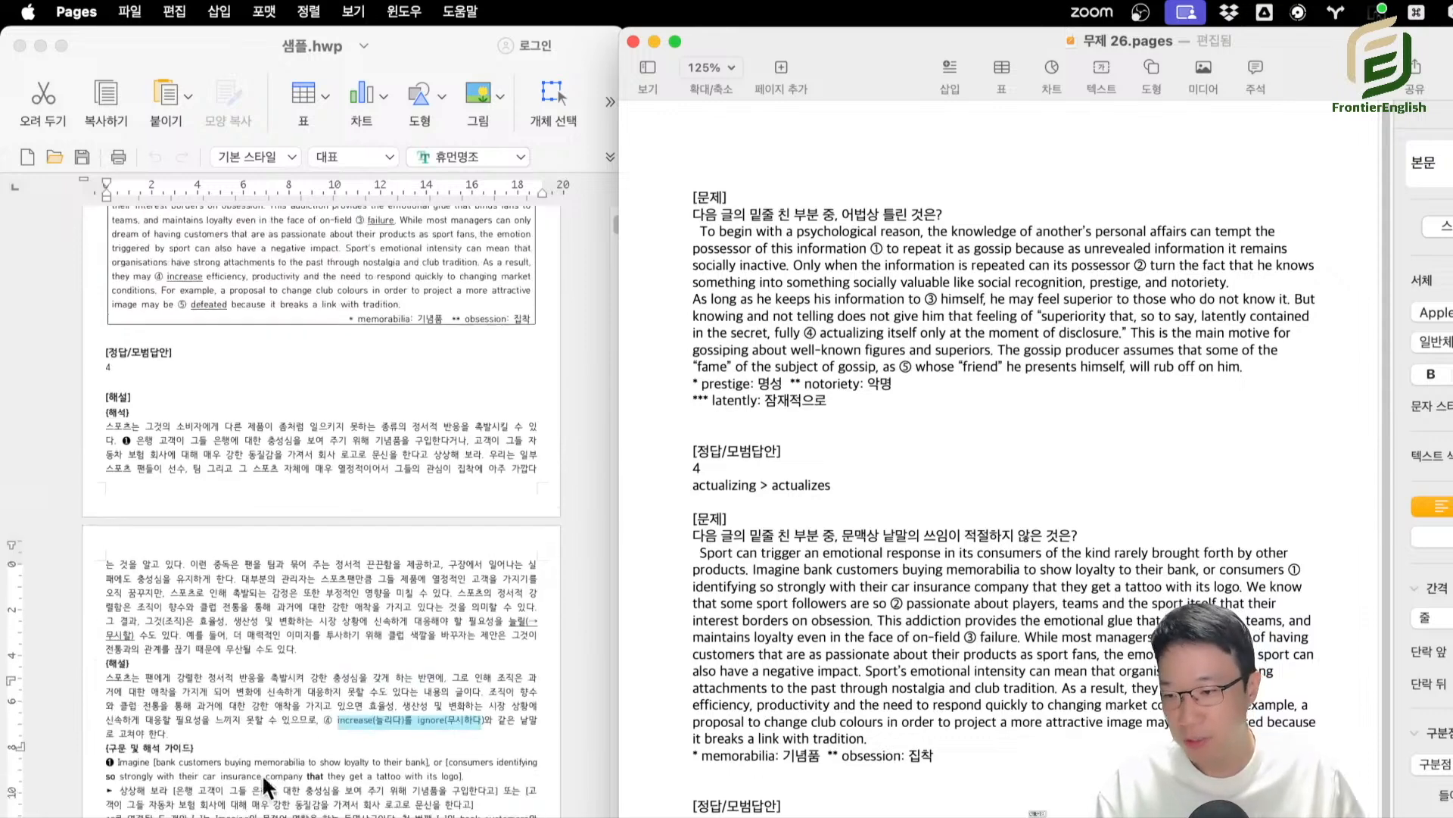
left_click_drag(110, 489, 190, 817)
key("super+c")
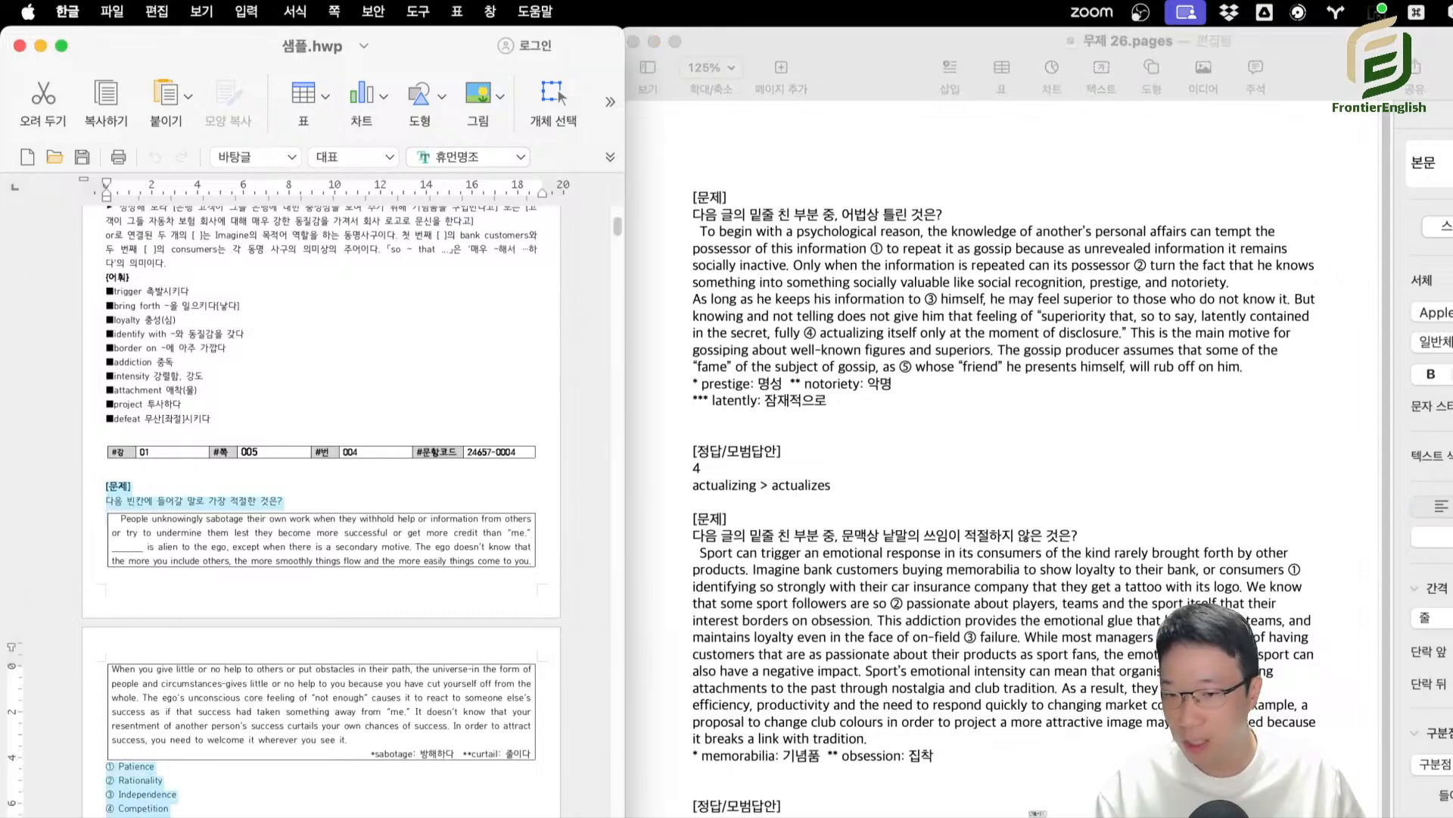
key("super+Tab")
key("super+v")
Copy question 005 of 샘플.hwp with its passage, choices and answer, and append it to the Pages document.
scroll(346, 663, "down", 10)
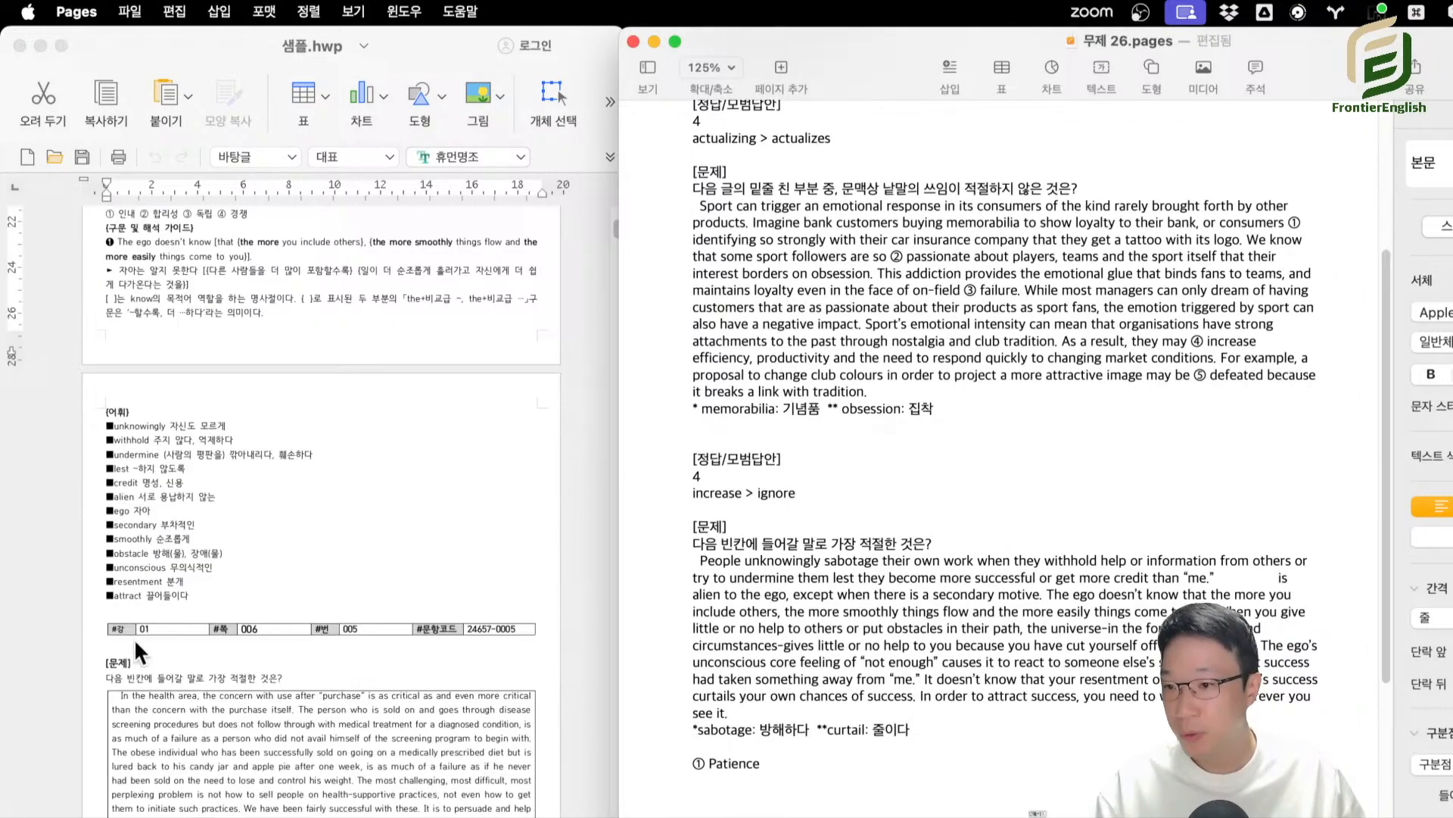
left_click_drag(105, 643, 160, 738)
key("super+c")
key("super+Tab")
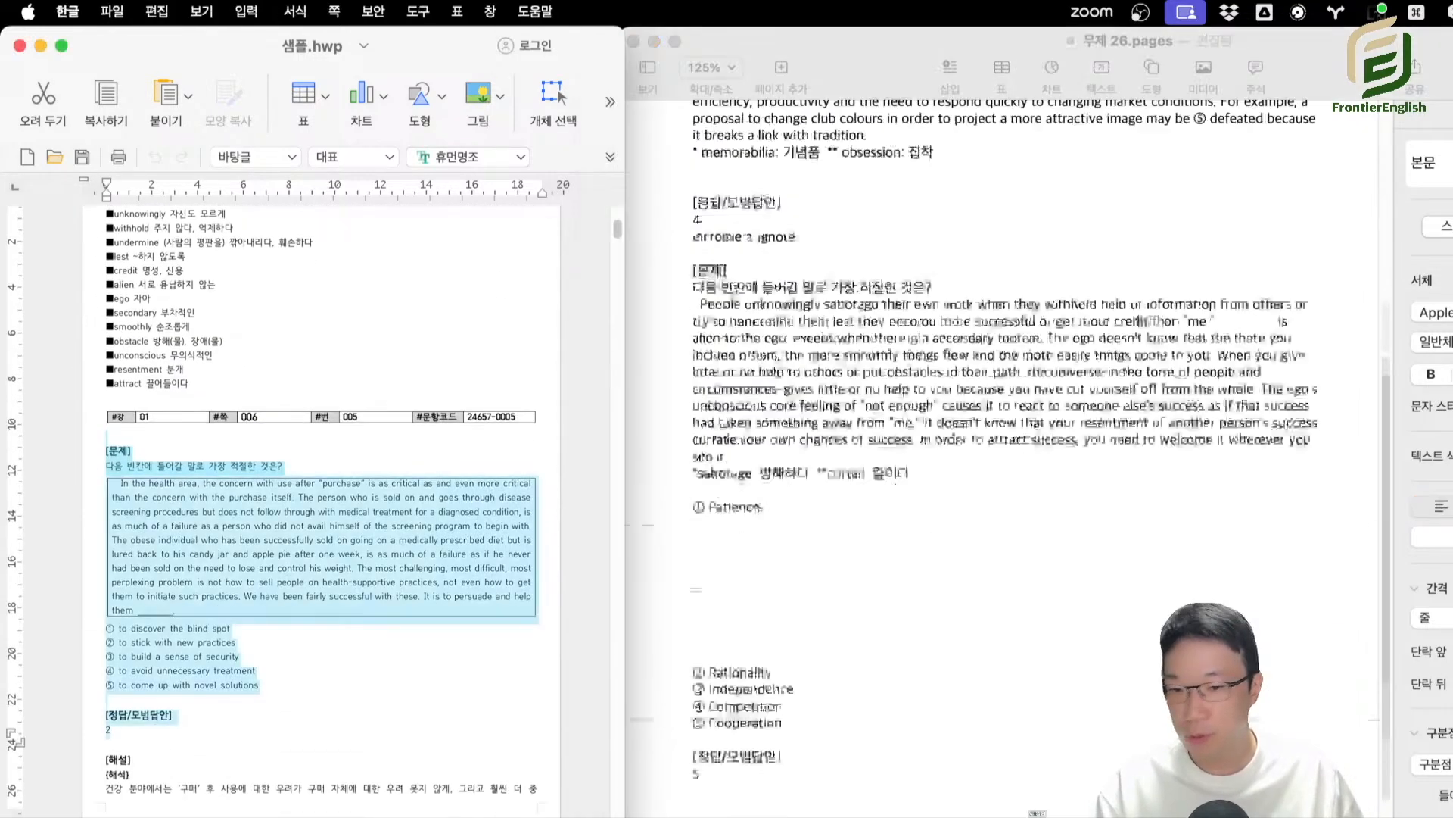
key("super+v")
Copy paragraph-ordering question 008 of 샘플.hwp, including its choices and answer, and append it to the Pages document.
scroll(394, 644, "down", 15)
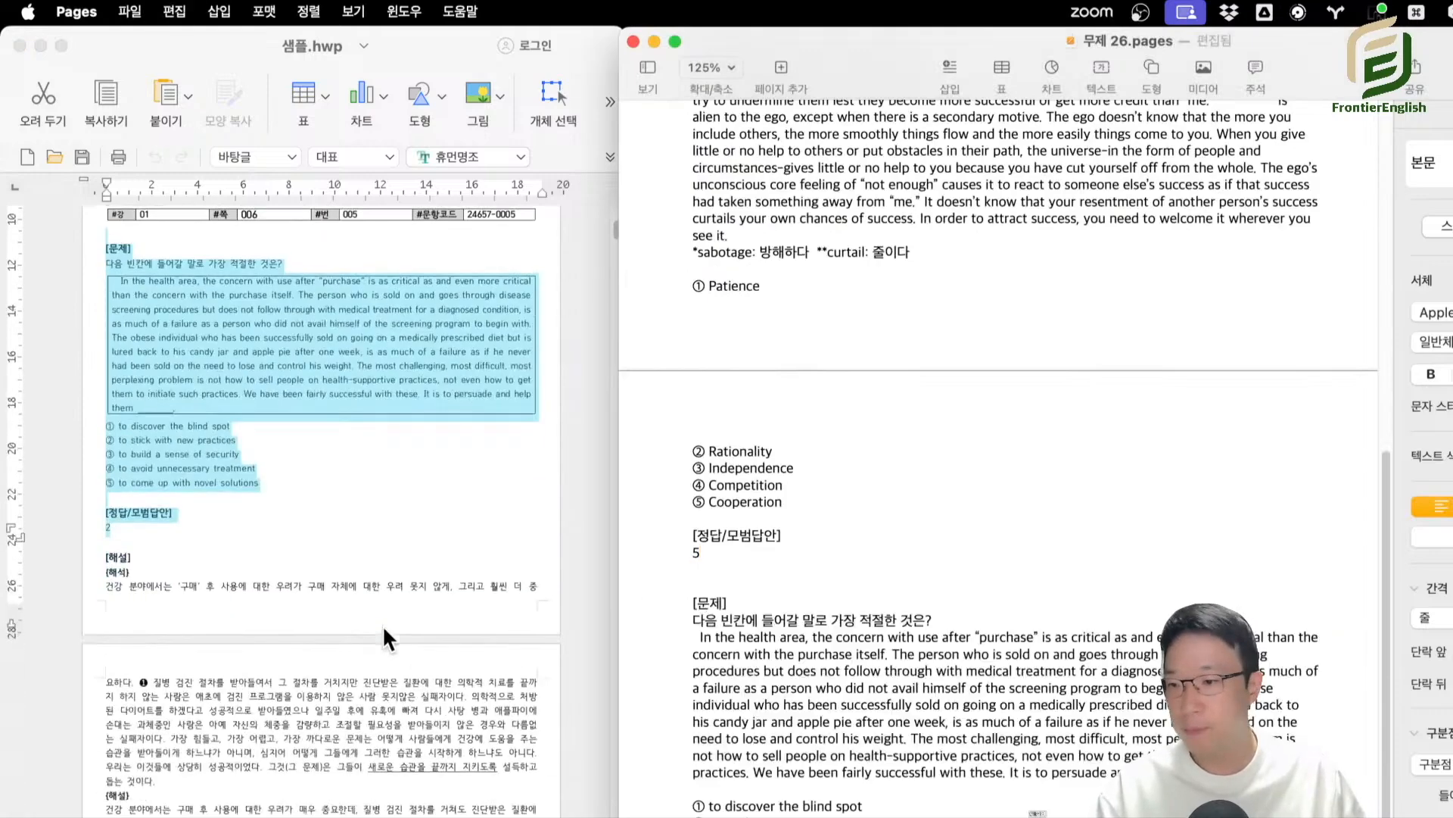
scroll(231, 541, "down", 20)
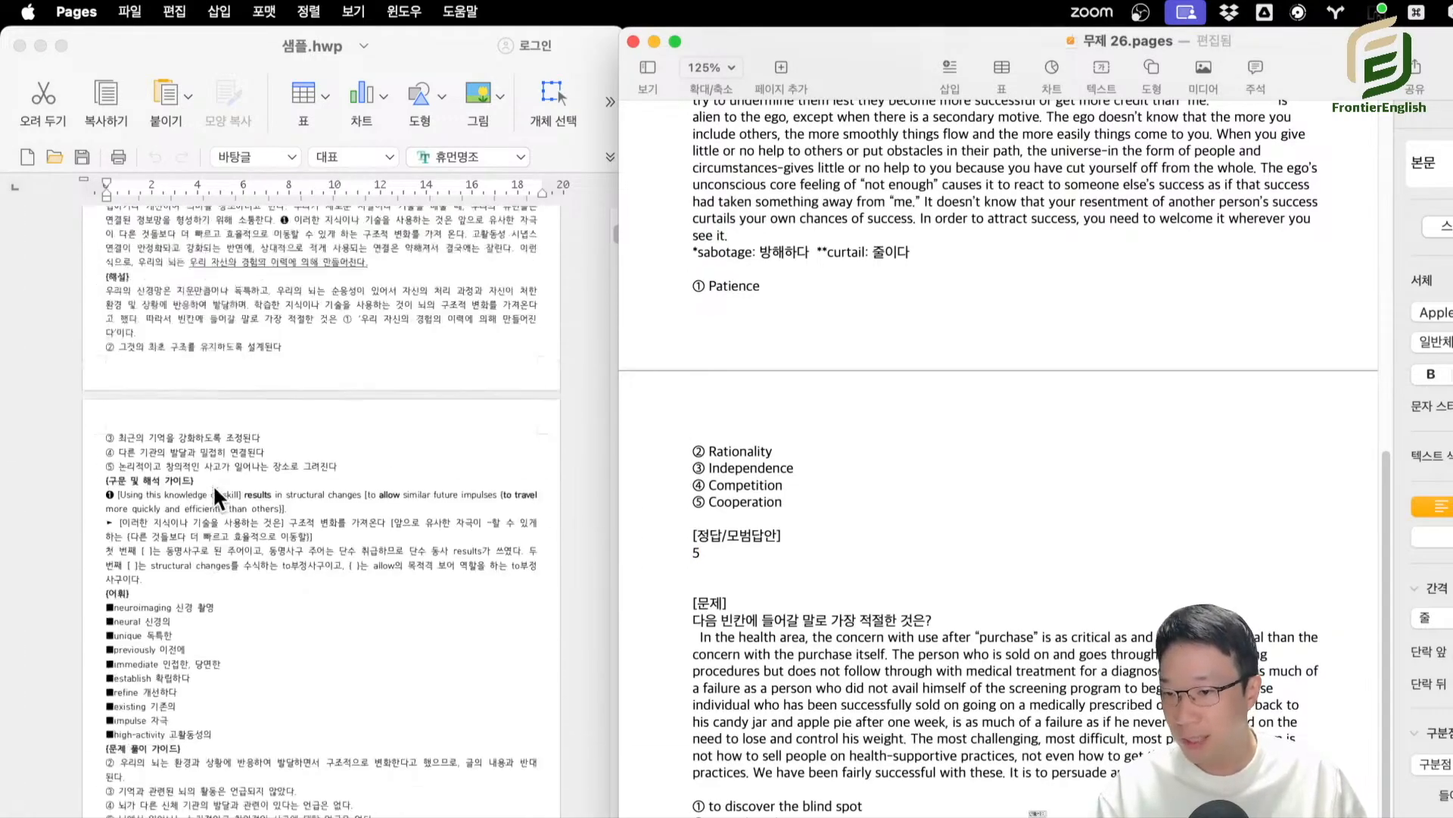
scroll(220, 500, "down", 5)
left_click(110, 477)
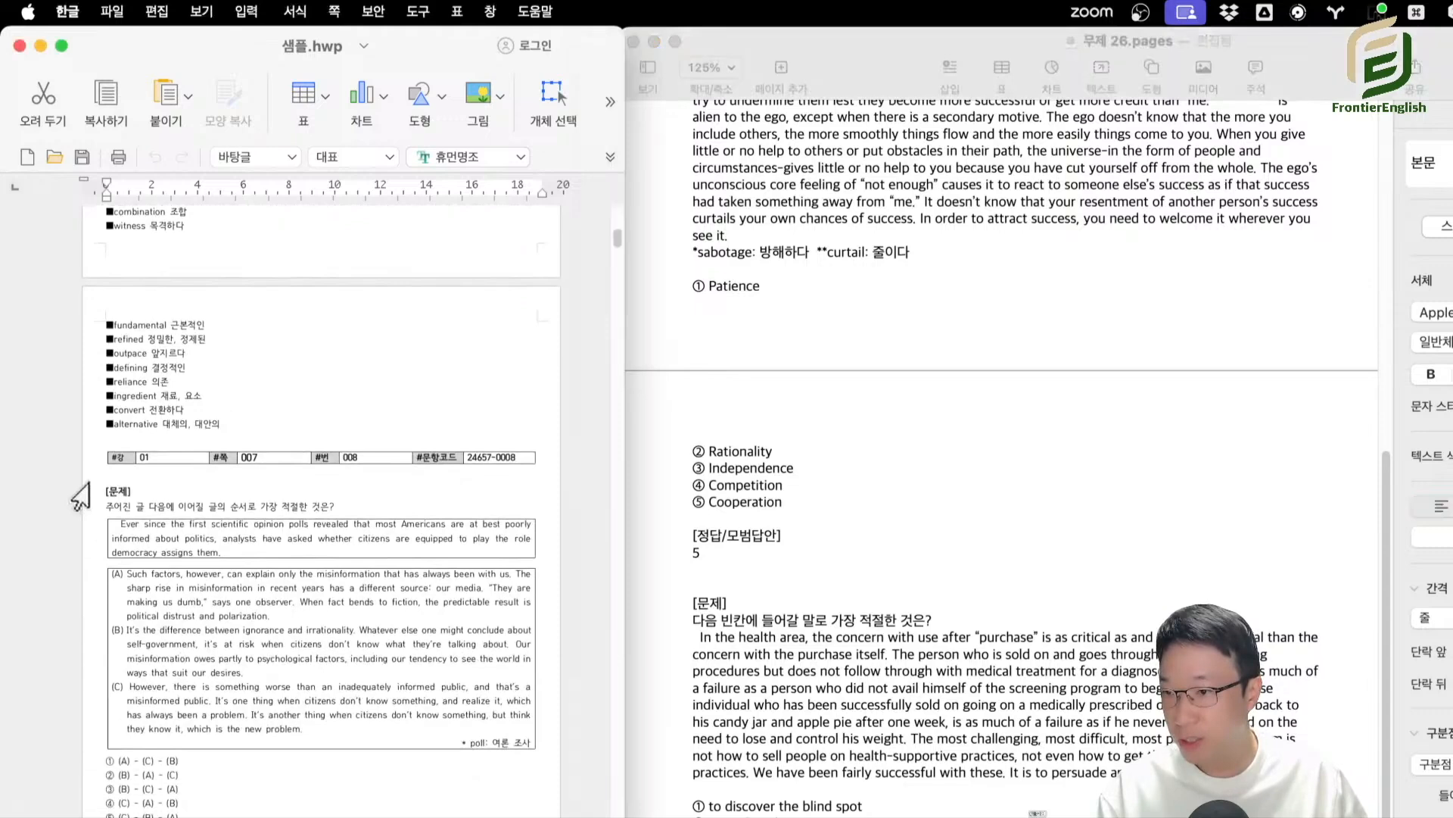
left_click_drag(110, 476, 182, 815)
key("super+c")
key("super+Tab")
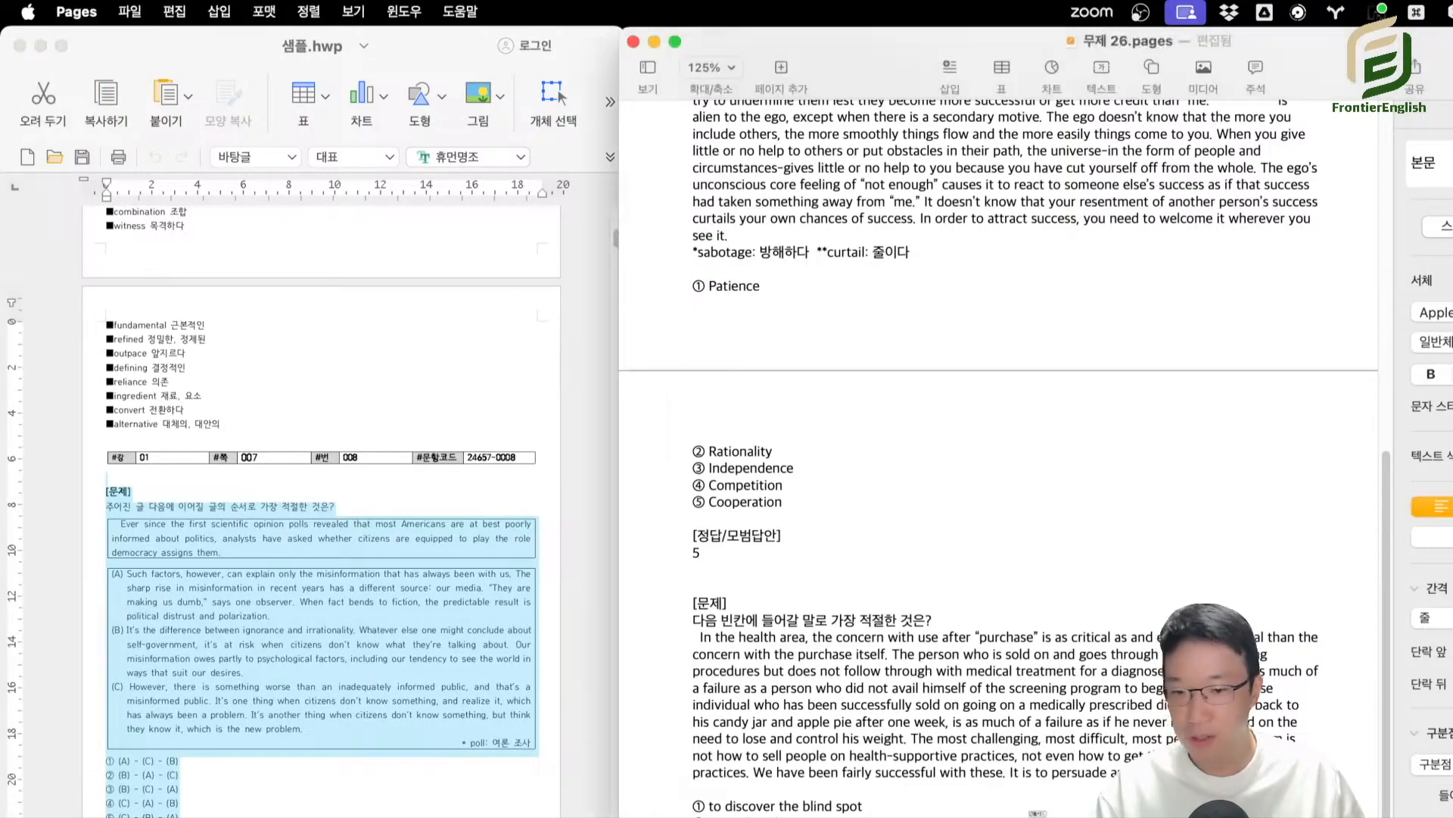
key("super+v")
Copy paragraph-ordering question 009 of 샘플.hwp with its choices and answer, and add it below question 008's answer in Pages.
scroll(360, 647, "down", 12)
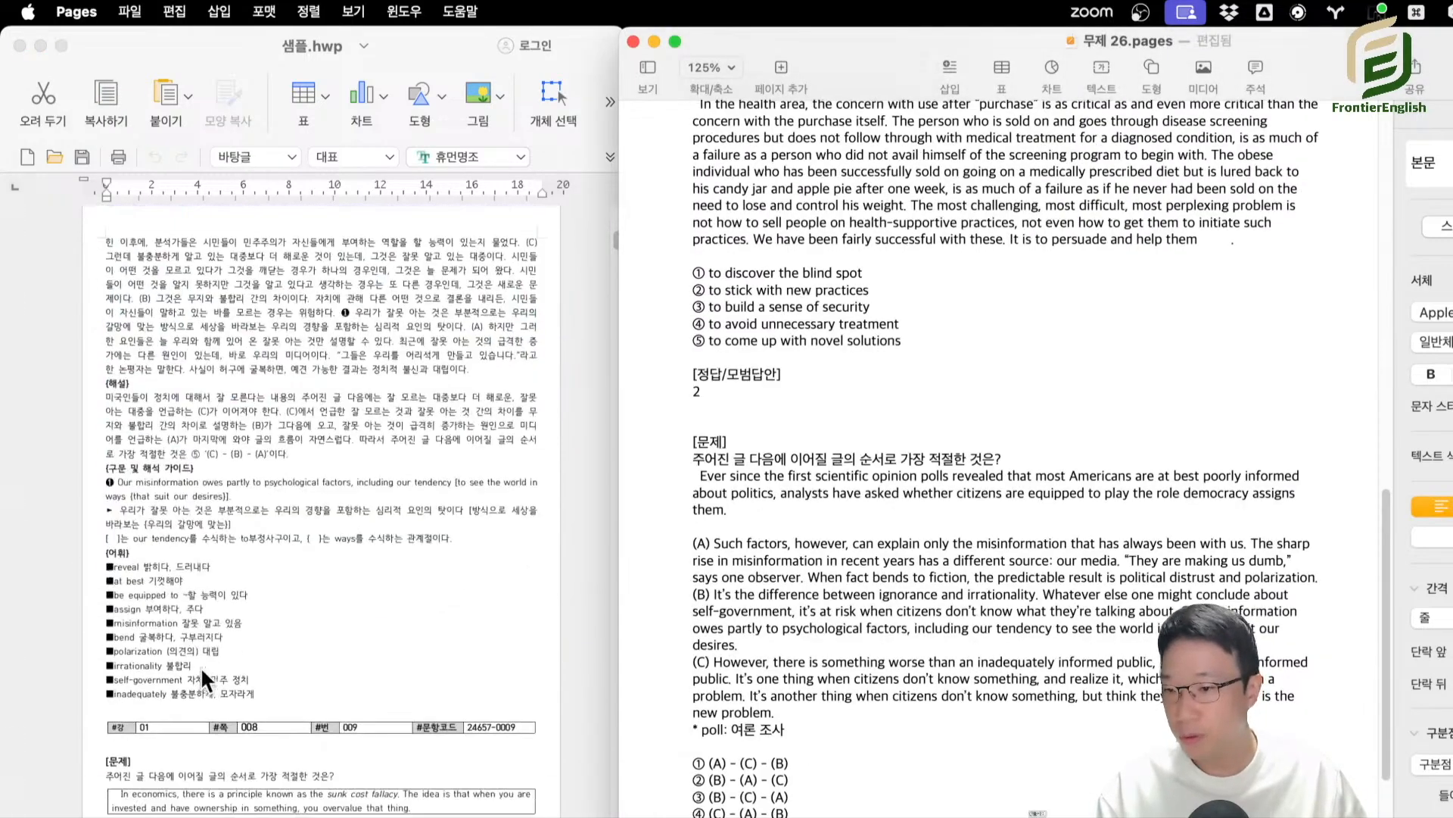
left_click(125, 569)
left_click_drag(107, 539, 182, 815)
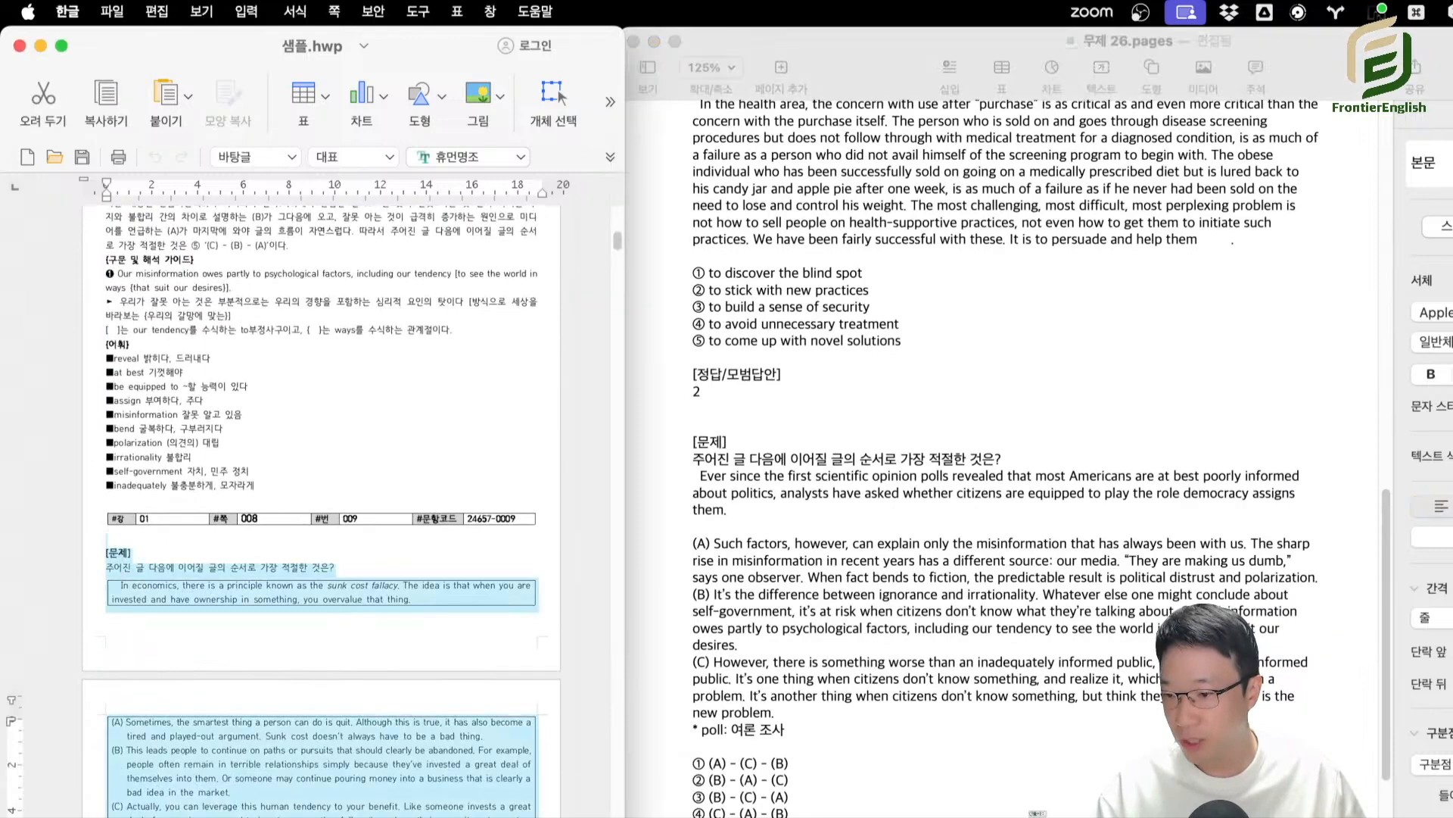
scroll(909, 515, "down", 8)
left_click(746, 515)
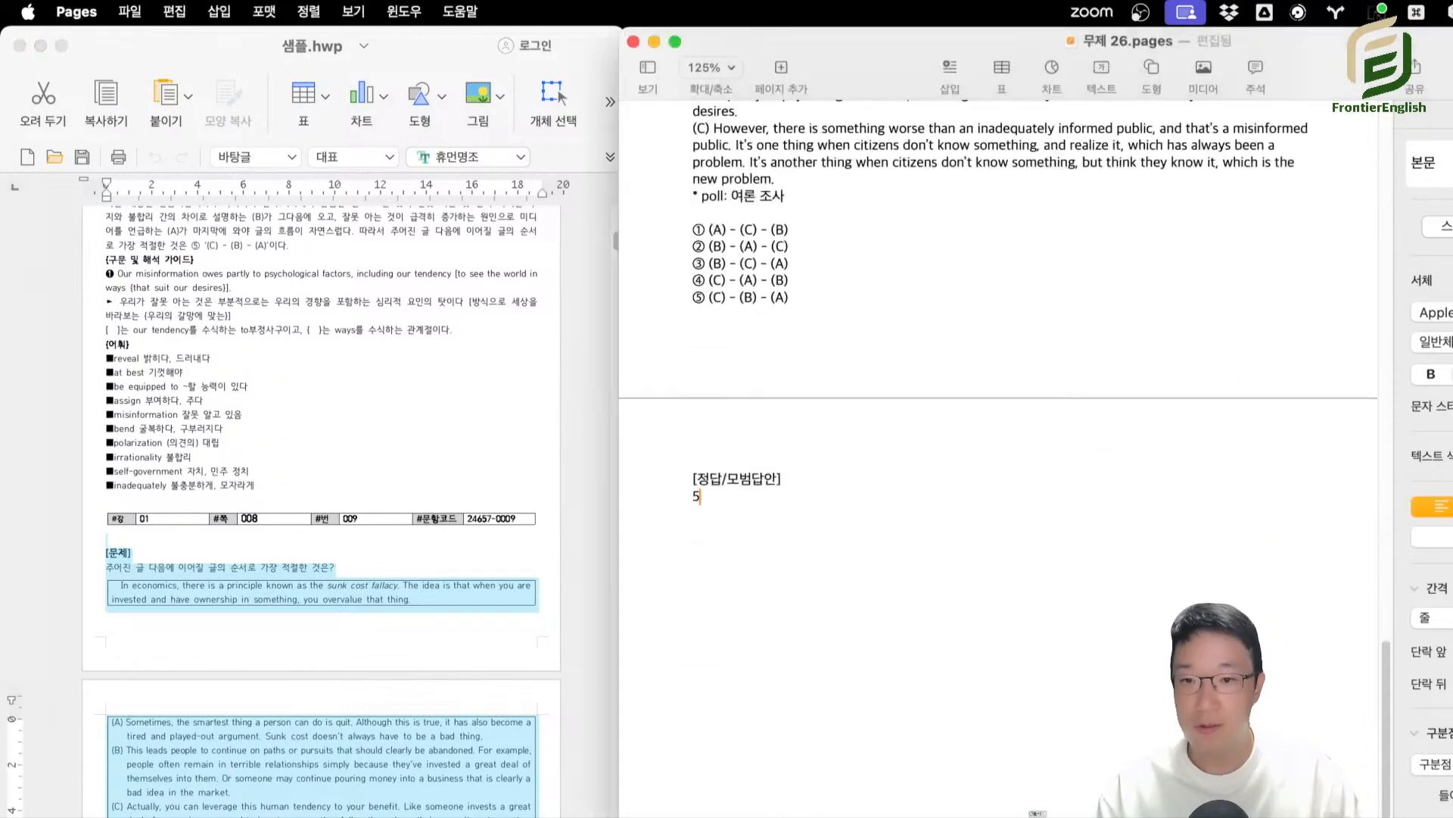
key("Return")
key("super+v")
Copy sentence-insertion question 010 of 샘플.hwp, from [문제] through its answer, and append it to the Pages document.
scroll(399, 574, "down", 15)
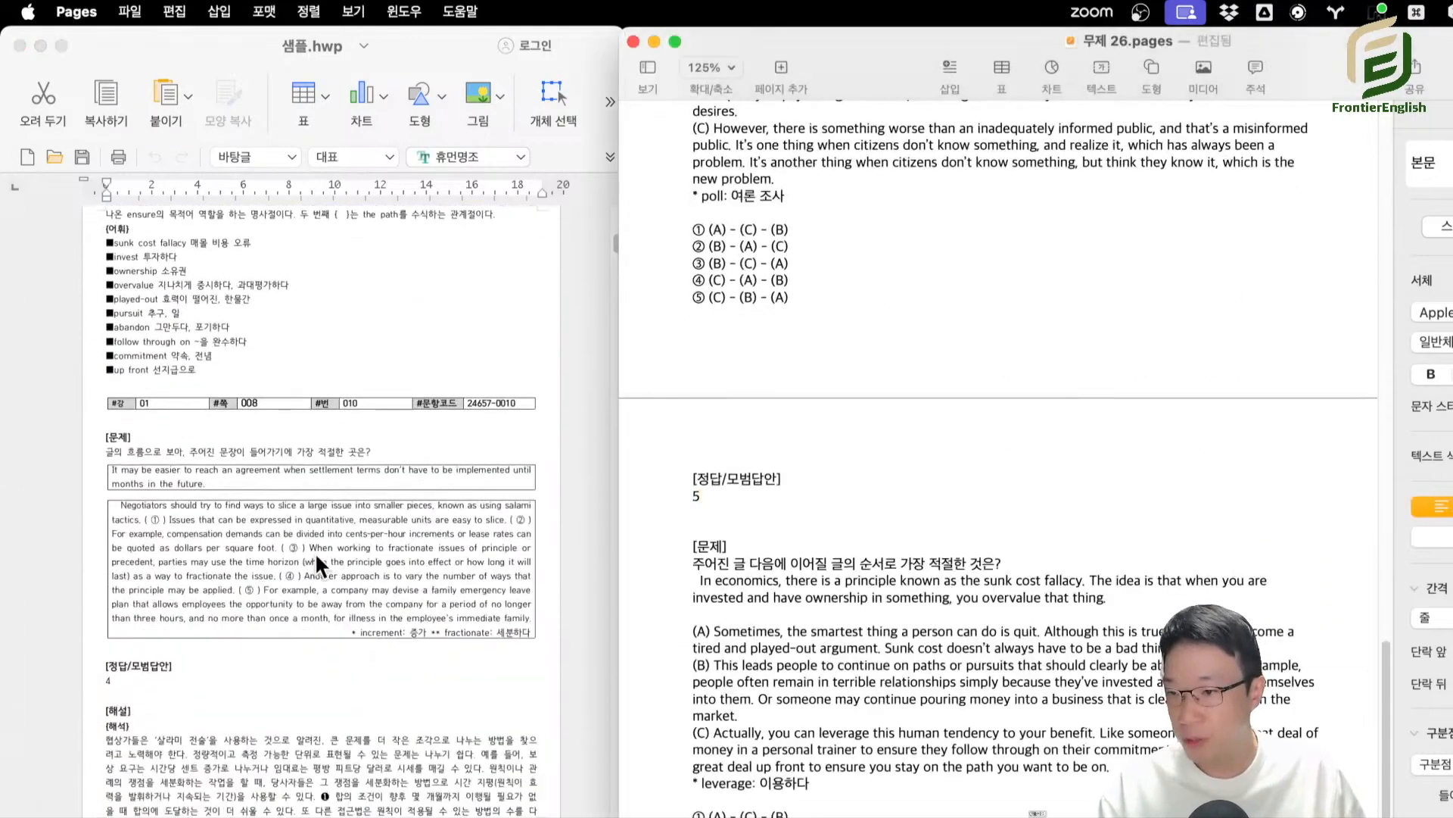
left_click(110, 435)
left_click_drag(109, 435, 252, 689)
key("super+c")
left_click(746, 731)
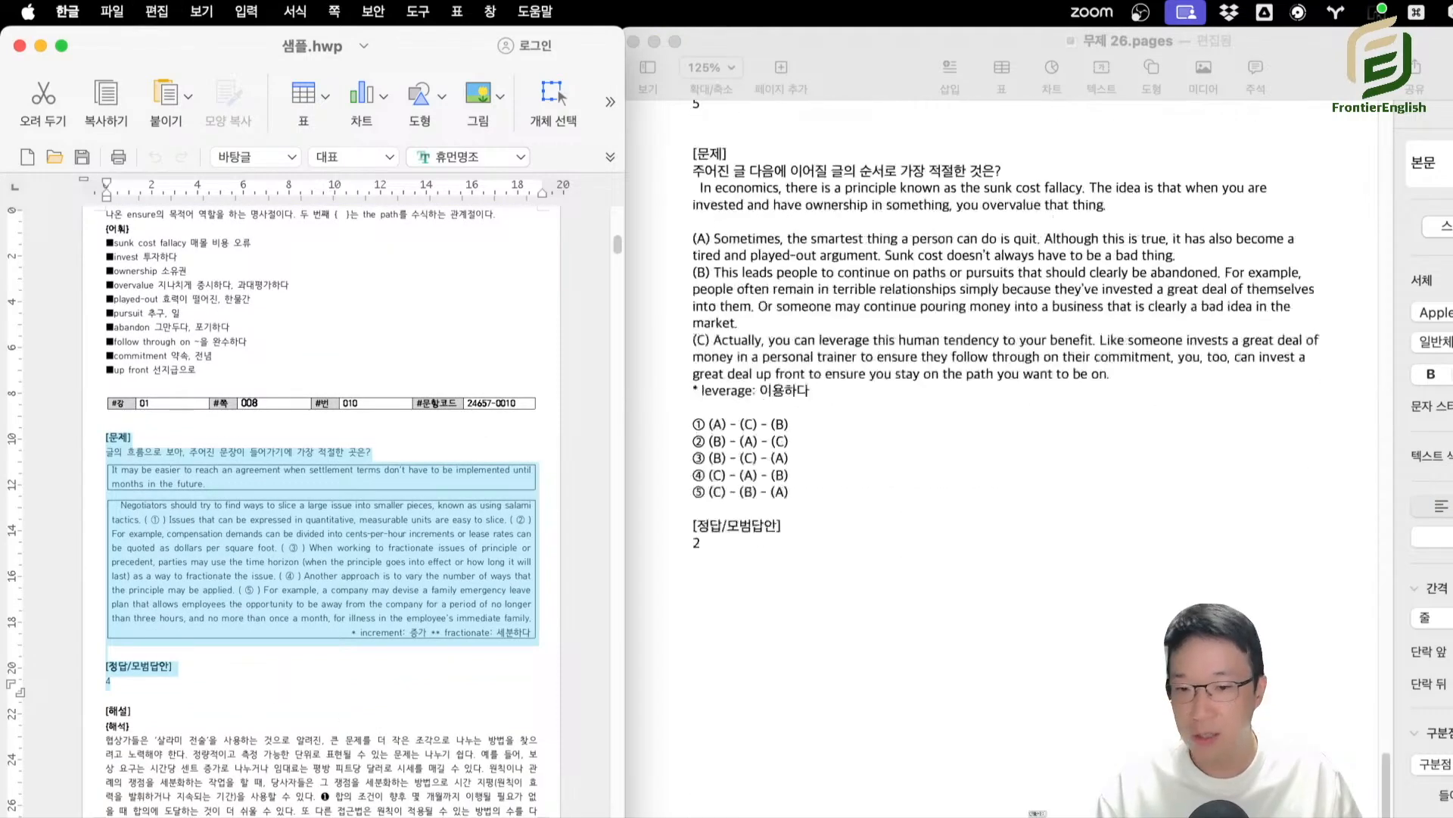
key("super+v")
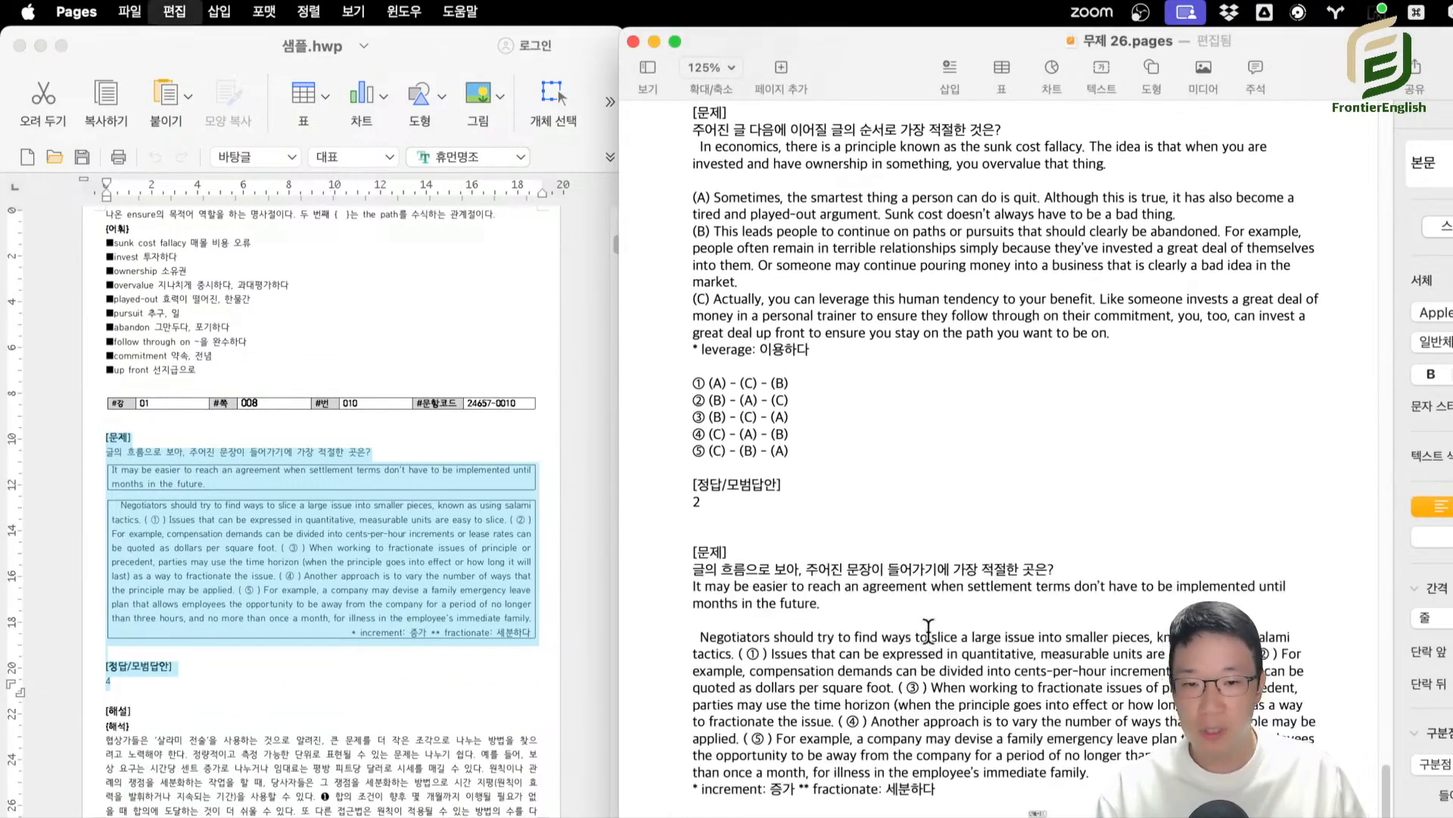
Copy the whole Pages document of collected questions and paste it into the empty article editor.
key("super+a")
scroll(912, 513, "up", 20)
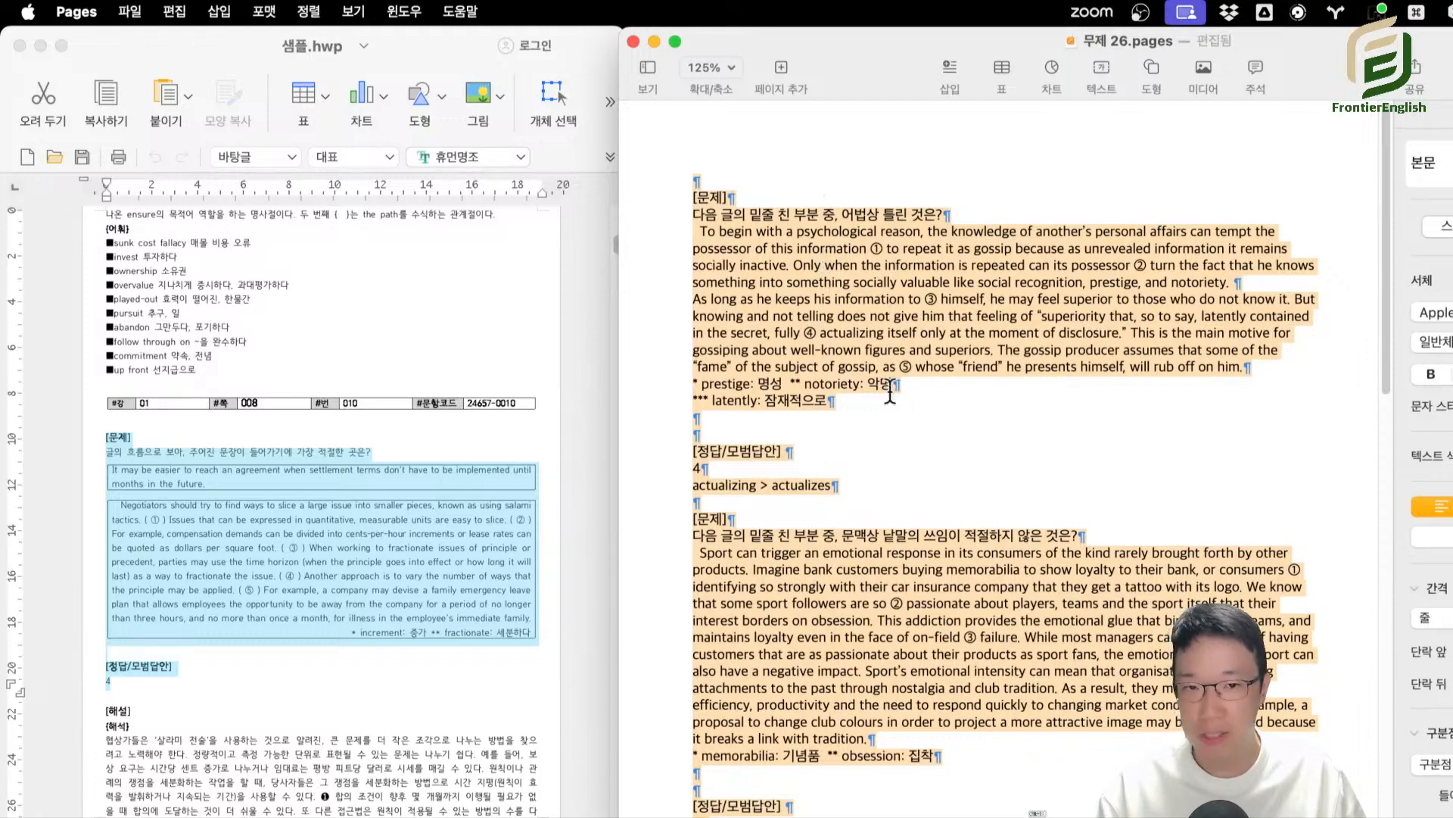
left_click_drag(185, 42, 501, 118)
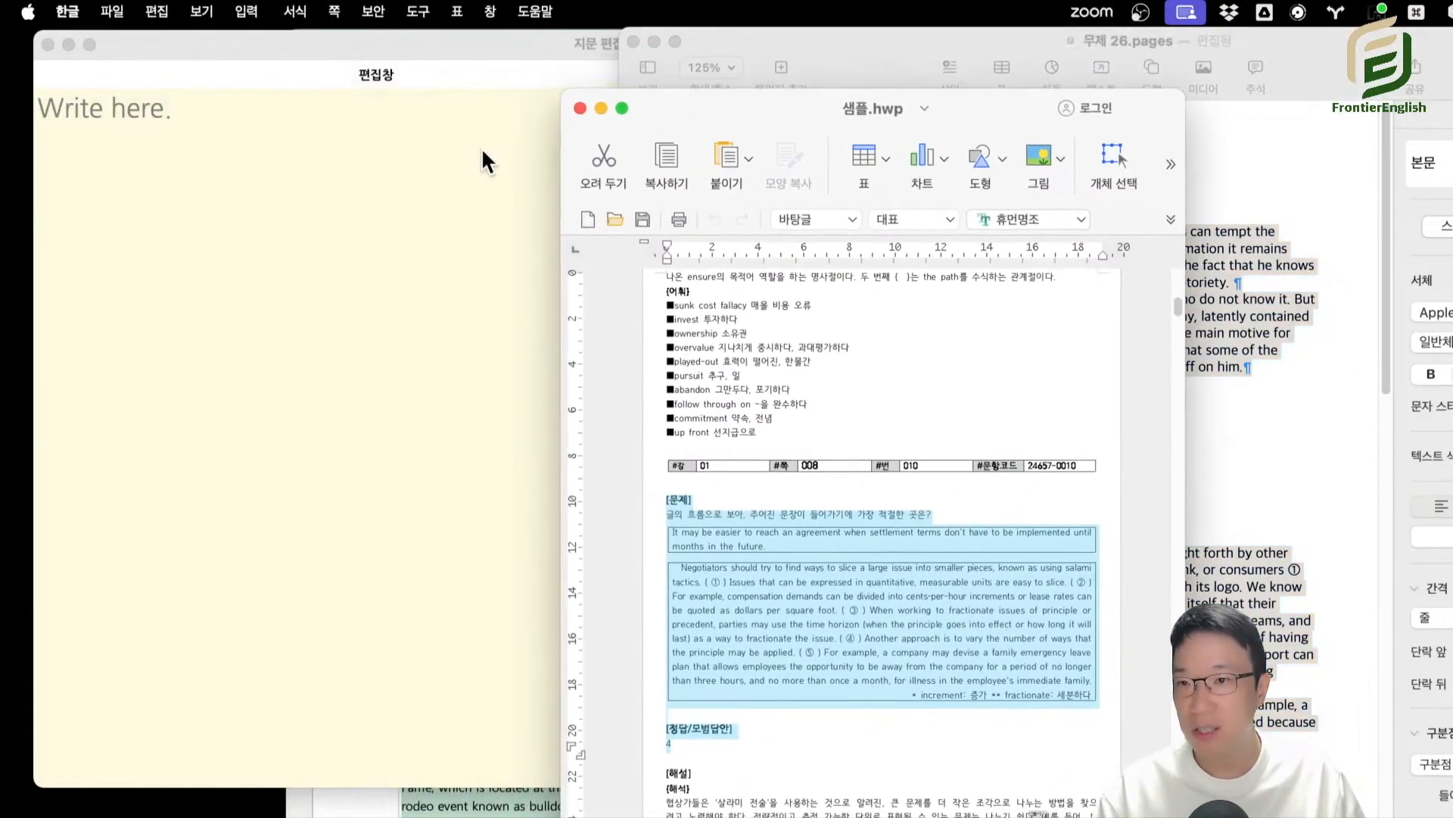
left_click(424, 106)
key("super+v")
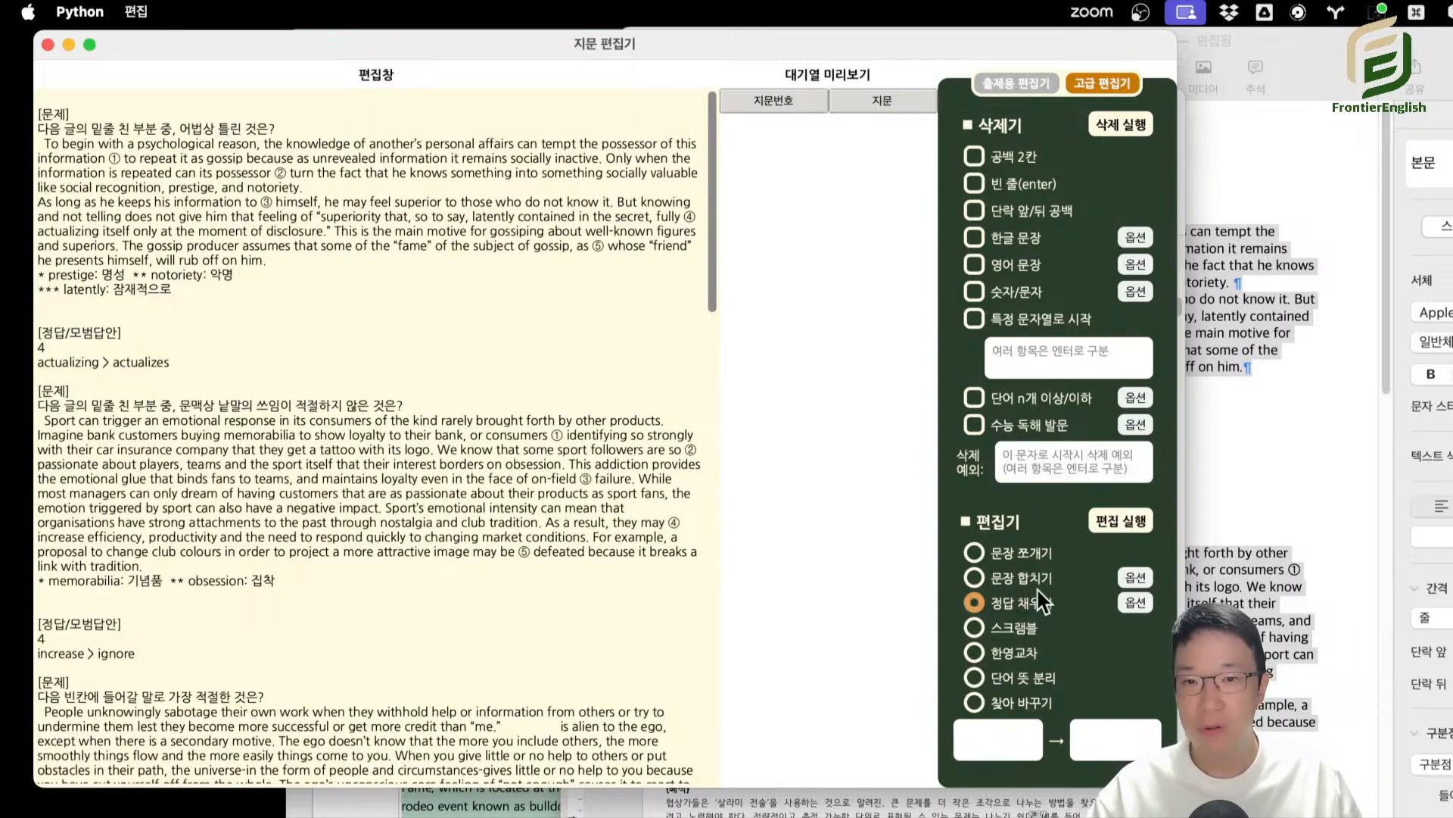
Run 정답 채우기 on all the pasted questions and look over the filled-in passages.
left_click(1118, 532)
left_click_drag(113, 129, 528, 782)
scroll(409, 507, "down", 10)
scroll(265, 621, "up", 10)
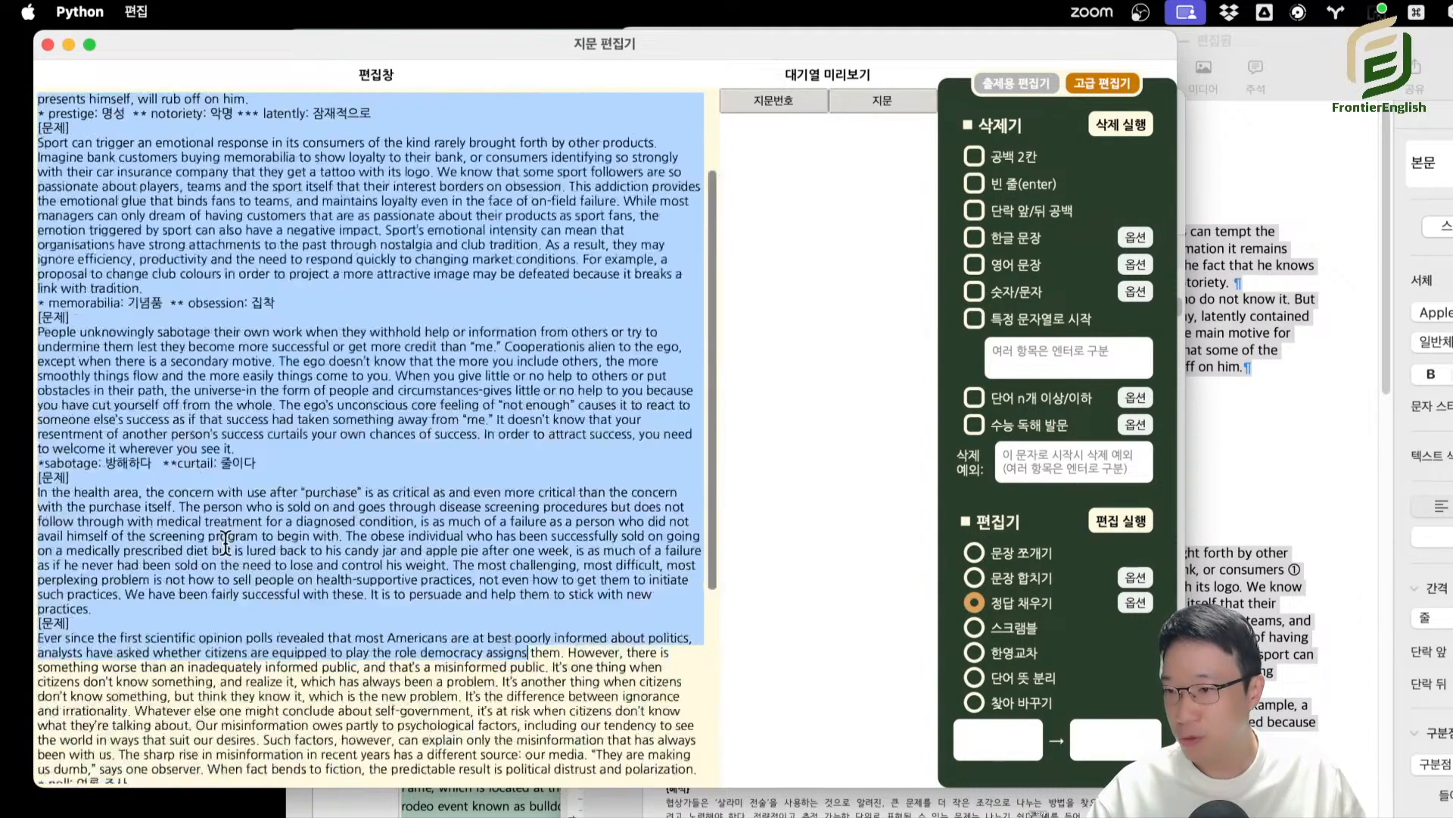
Join the first passage's two paragraphs and delete all lines starting with "*" using the 특정 문자열로 시작 deletion option.
left_click(335, 163)
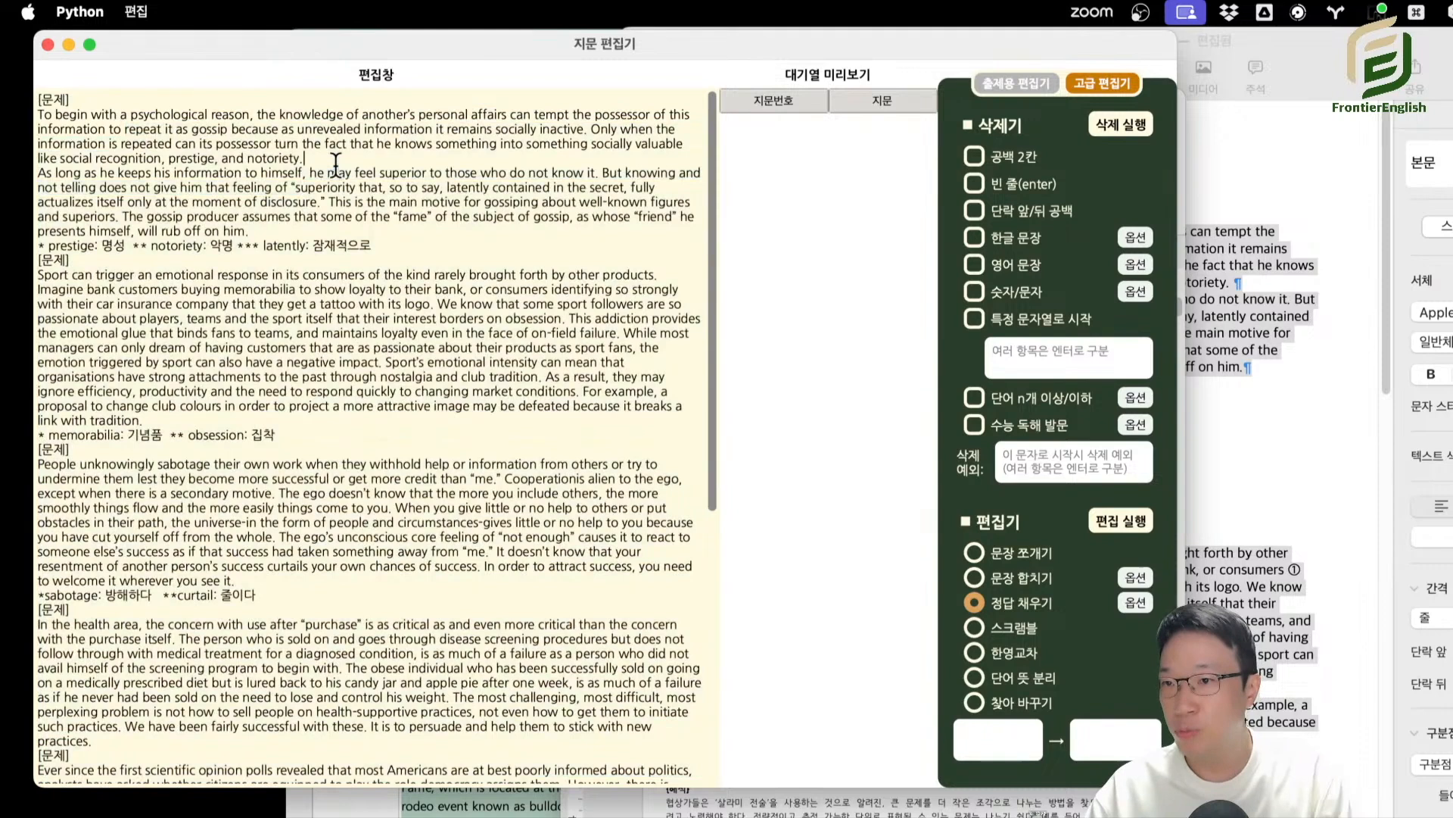
key("Delete")
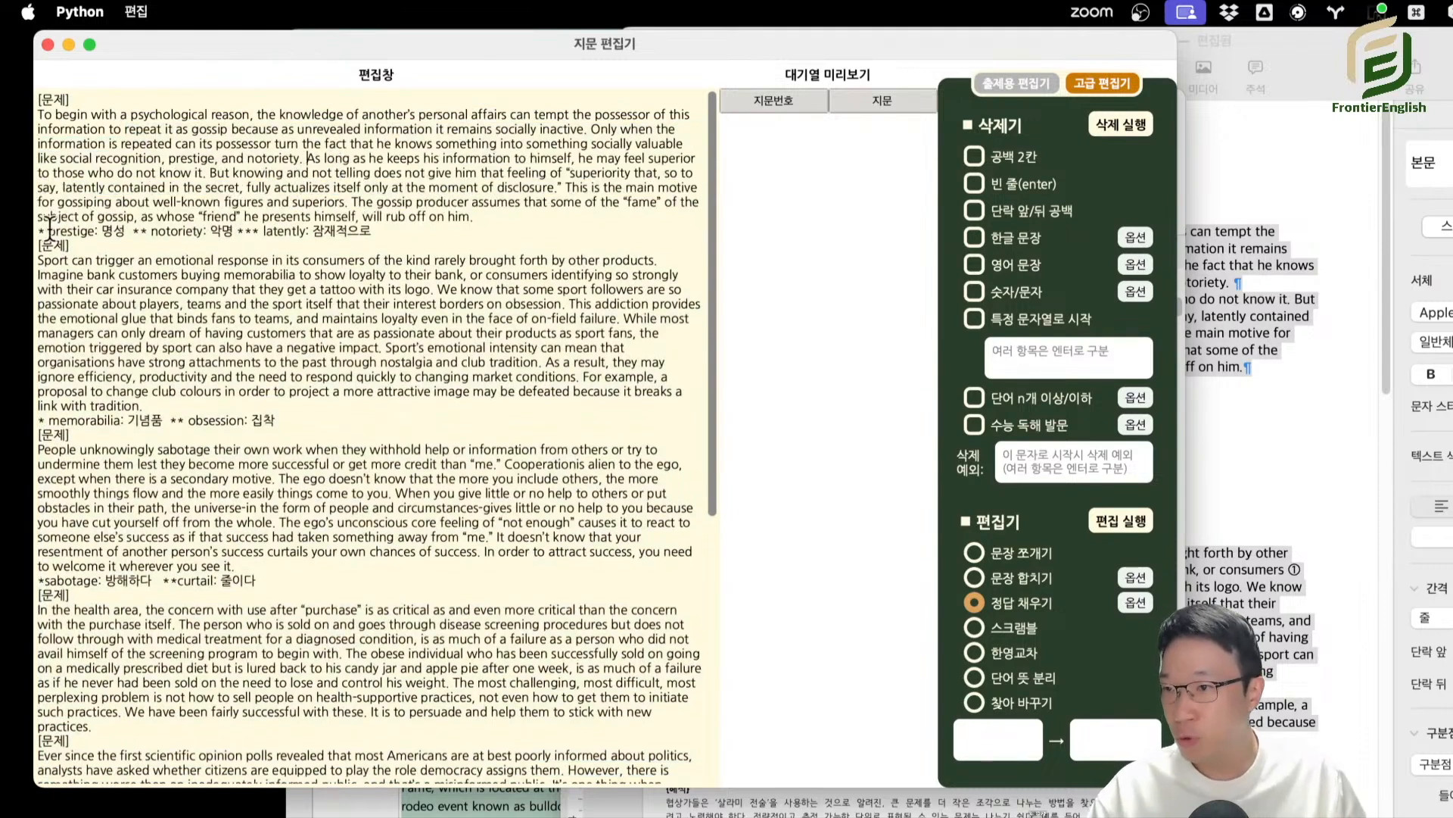
left_click_drag(48, 230, 217, 233)
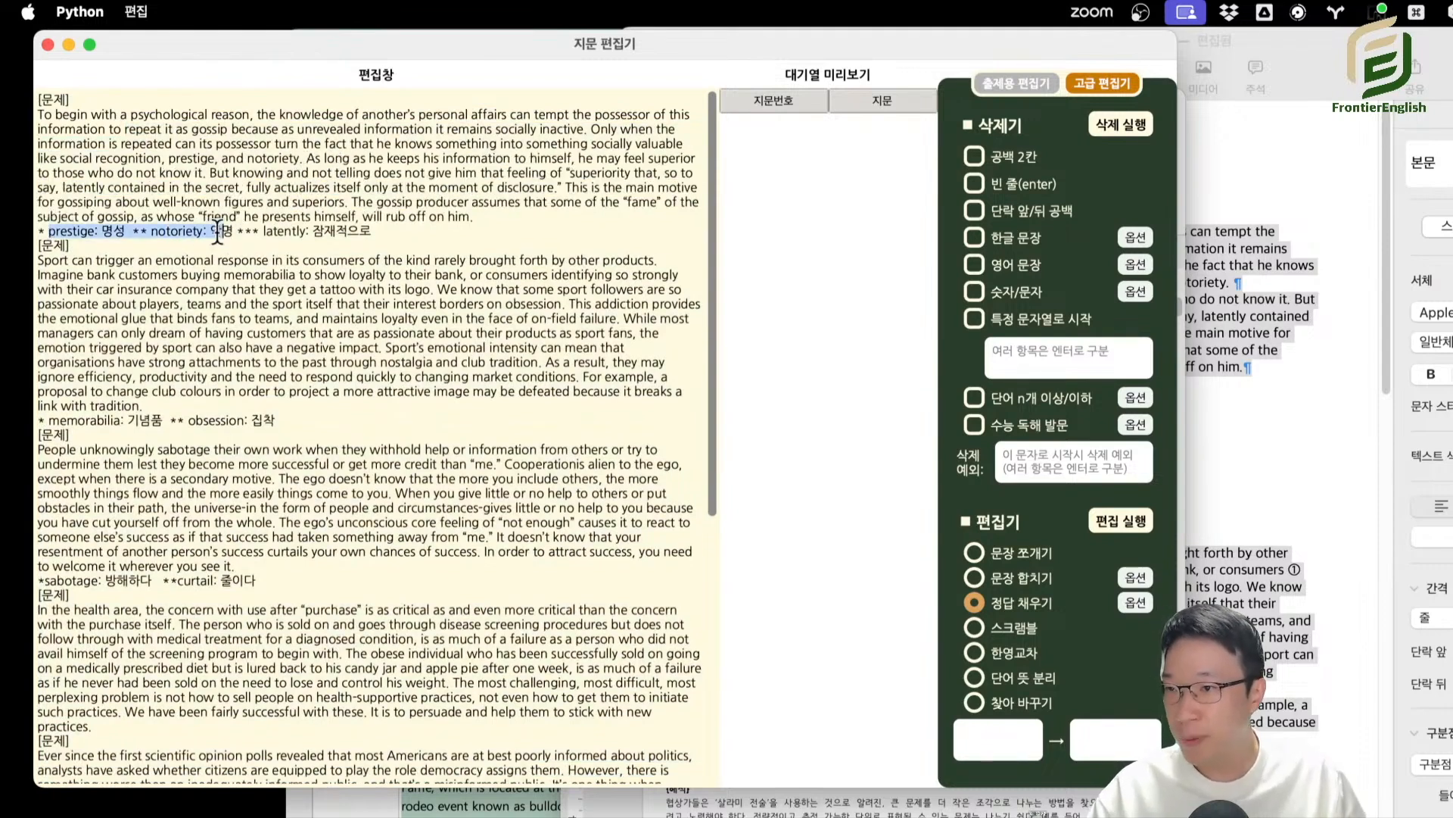
left_click(1059, 358)
type("*")
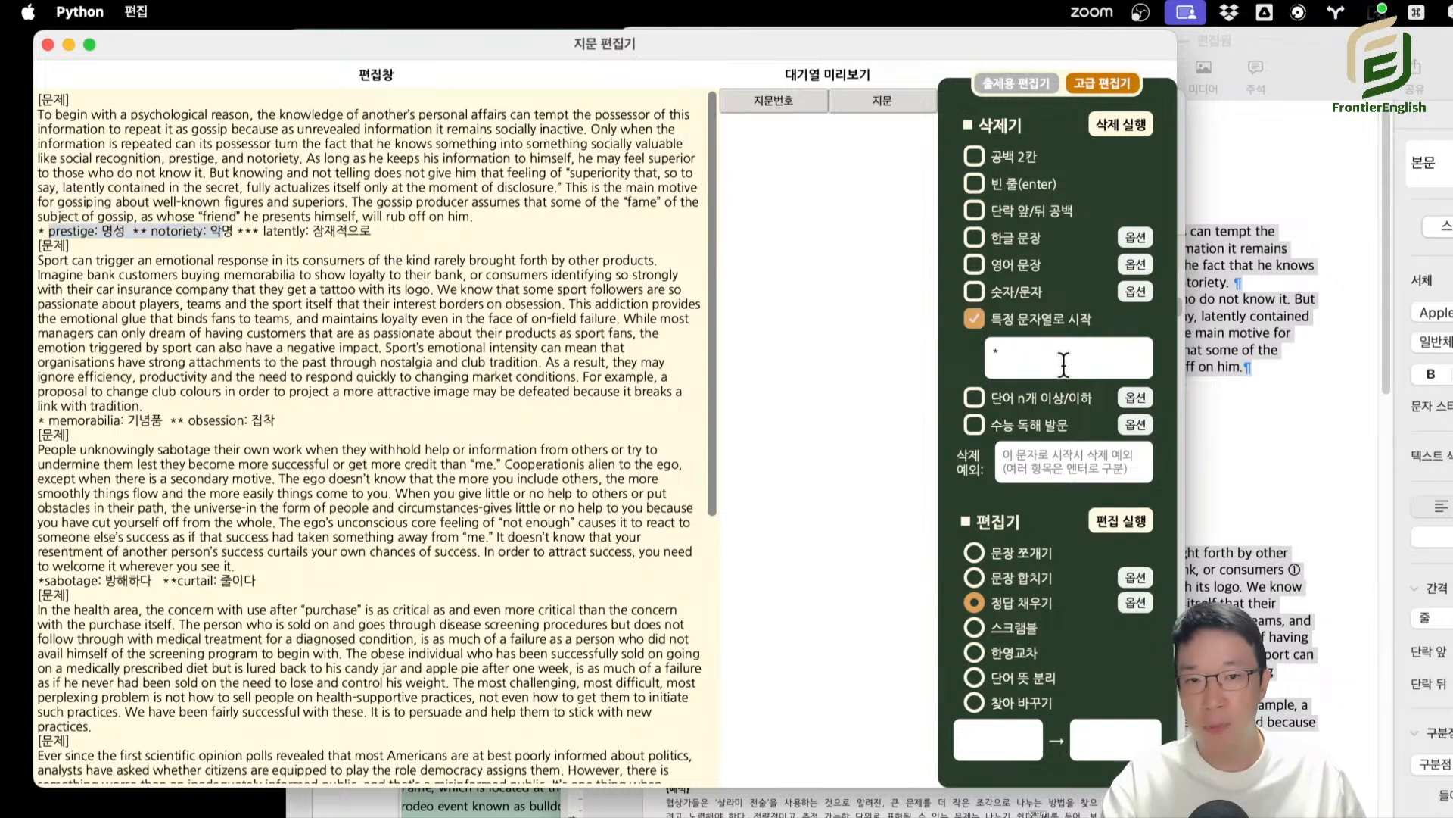
left_click(1120, 124)
Review the cleaned passages from beginning to end, checking the filled-in answers and the removal of the vocabulary lines.
mouse_move(281, 145)
left_mouse_down()
mouse_move(417, 654)
mouse_move(274, 162)
left_mouse_up()
scroll(417, 630, "down", 10)
scroll(286, 322, "up", 10)
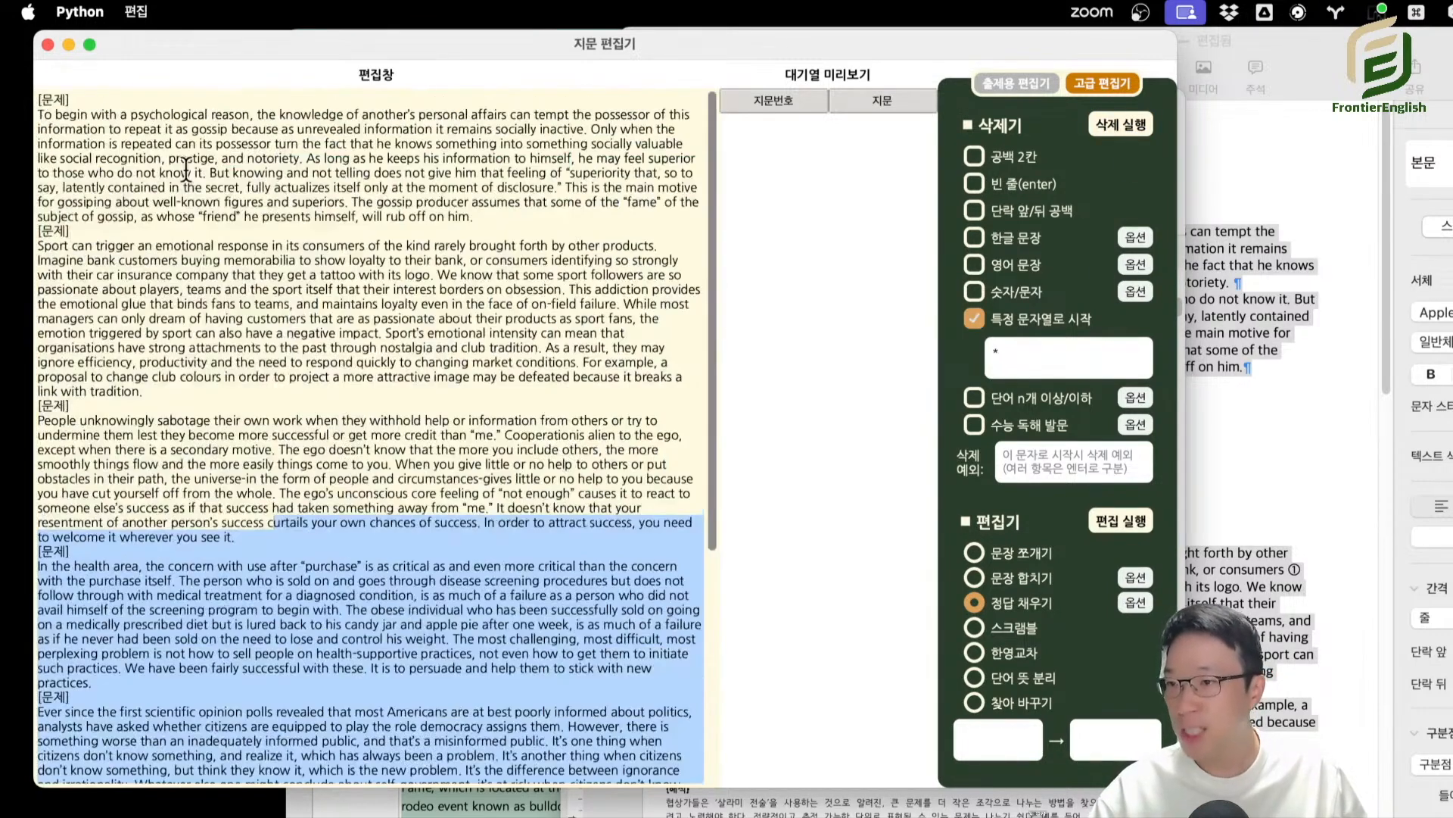
scroll(277, 339, "down", 10)
left_click_drag(275, 296, 326, 355)
scroll(379, 372, "up", 5)
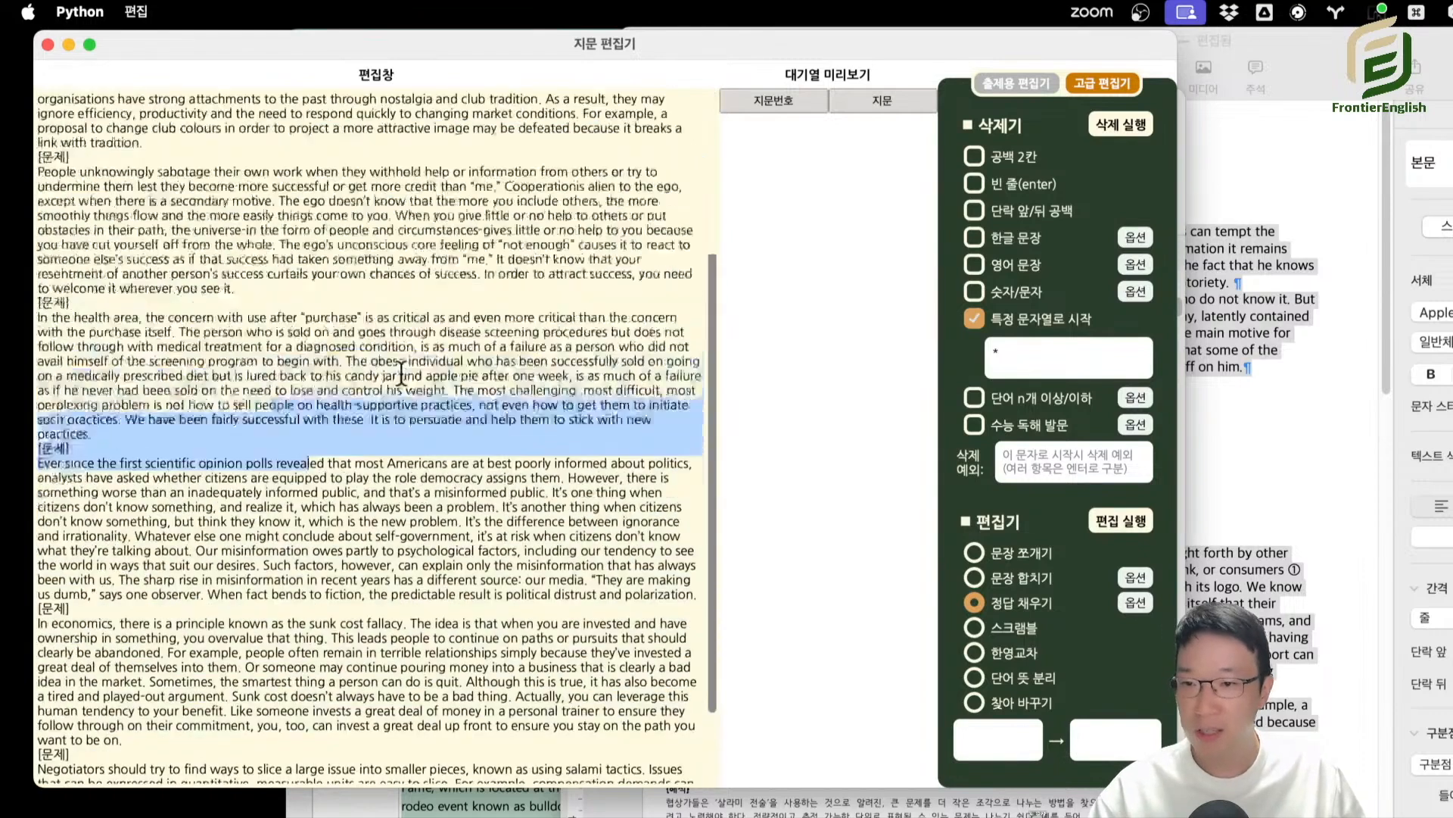
left_click(411, 372)
scroll(412, 372, "up", 3)
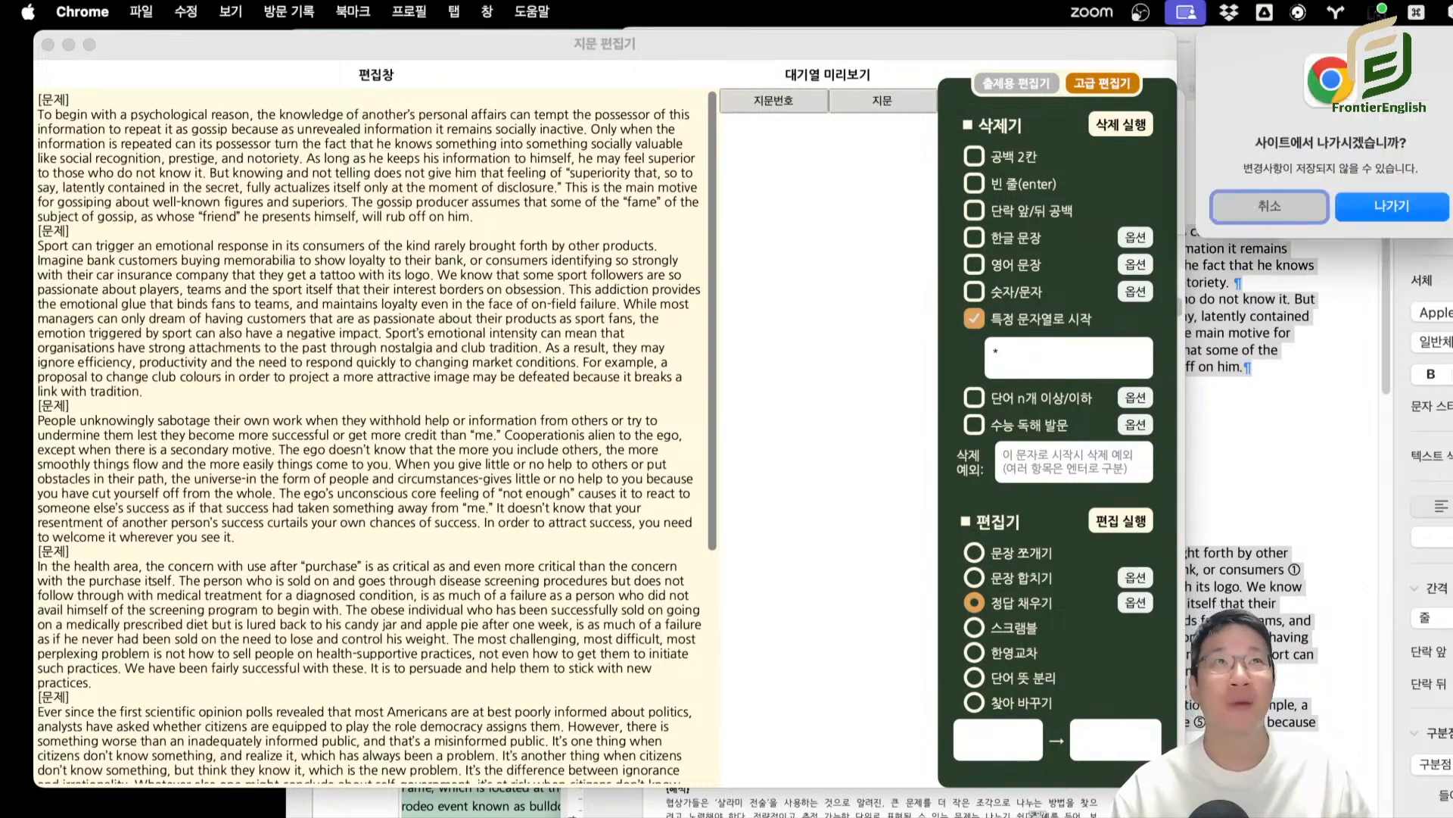
Dismiss Chrome's leave-site prompt and open the 정답 채우기 options to read its answer-format instructions.
key("Return")
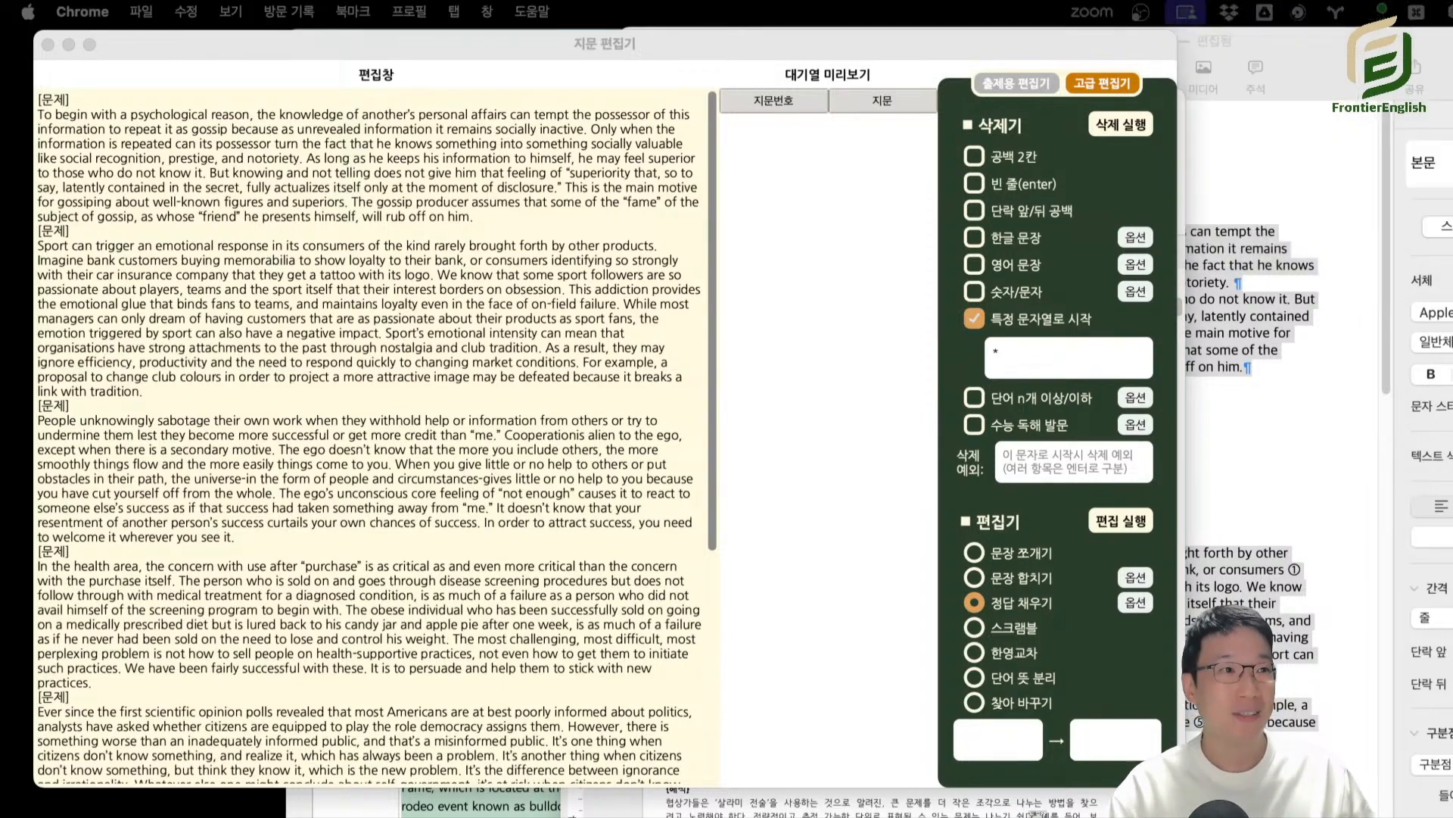
left_click(457, 366)
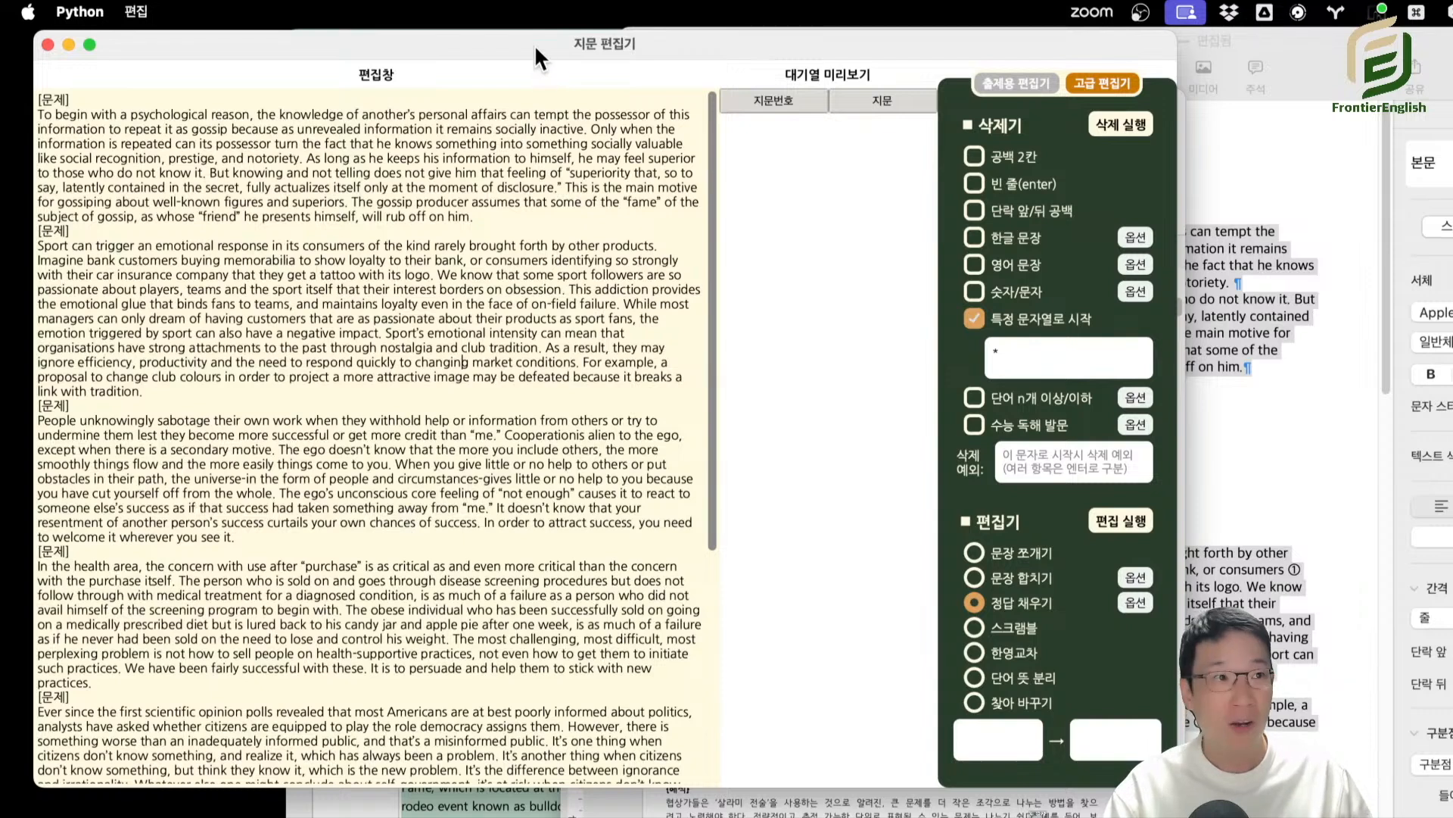
left_click_drag(535, 44, 534, 53)
scroll(622, 489, "down", 4)
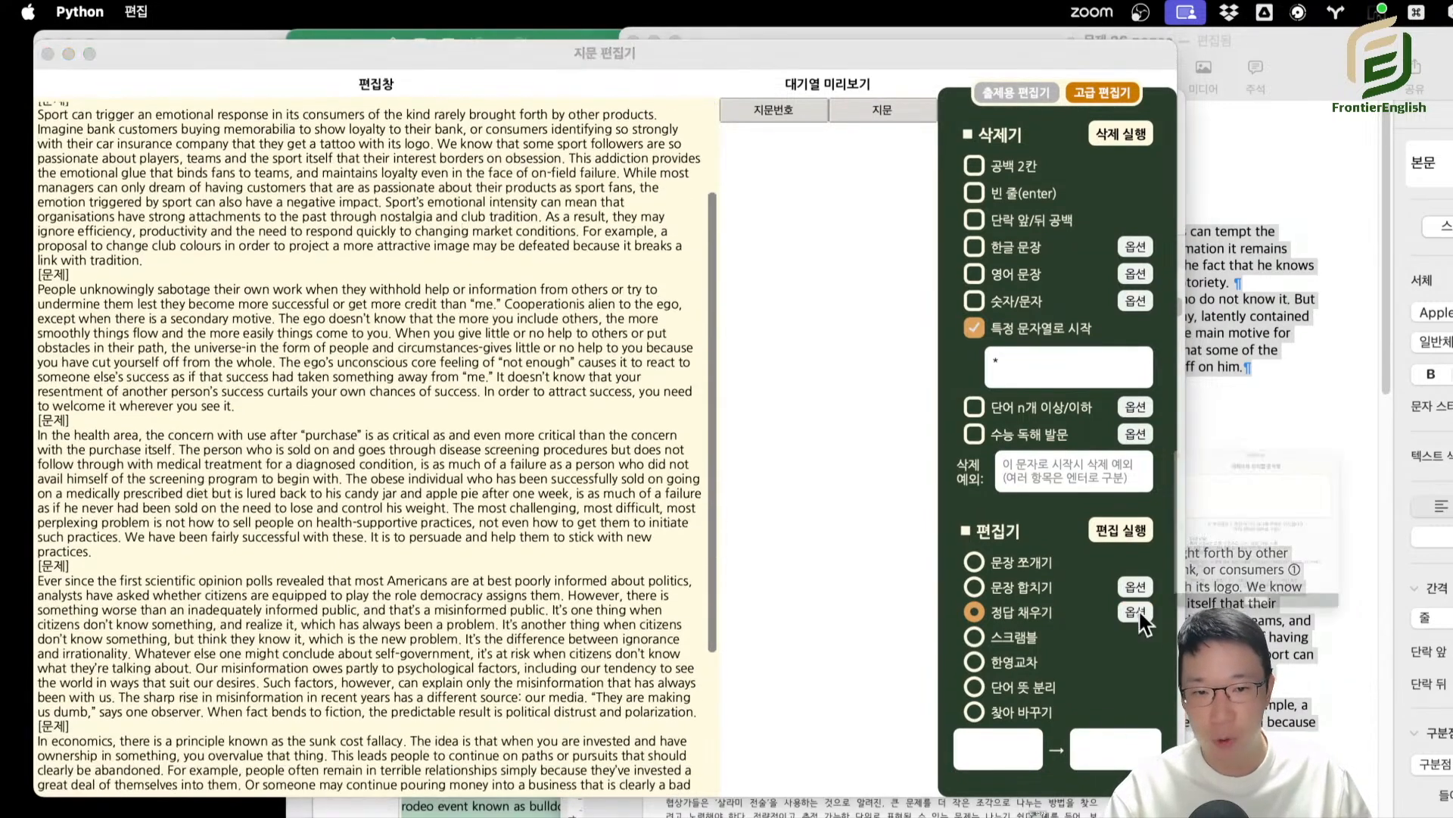
left_click(1135, 612)
left_click_drag(1269, 294, 848, 128)
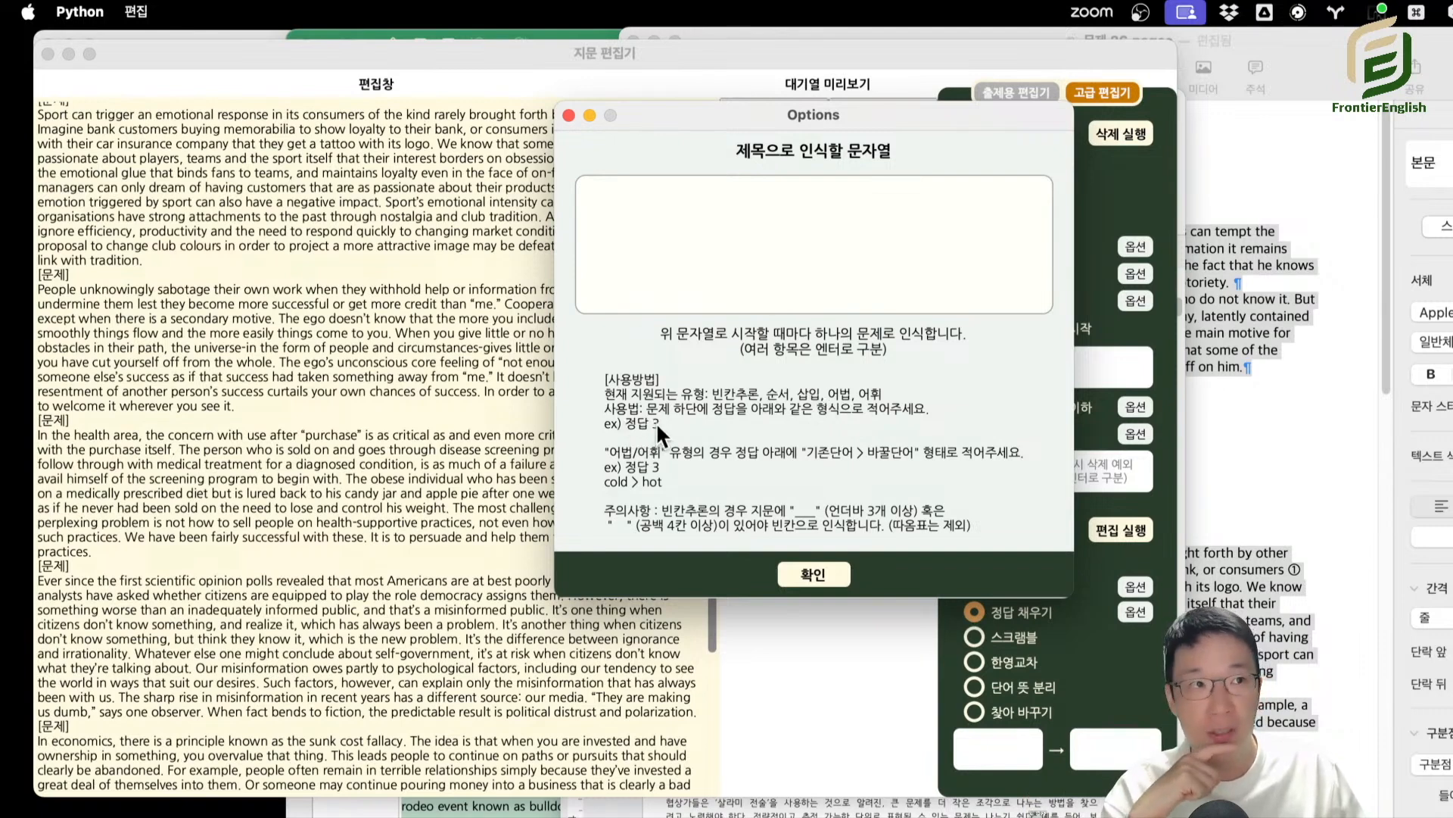
left_click(1207, 371)
left_click(972, 431)
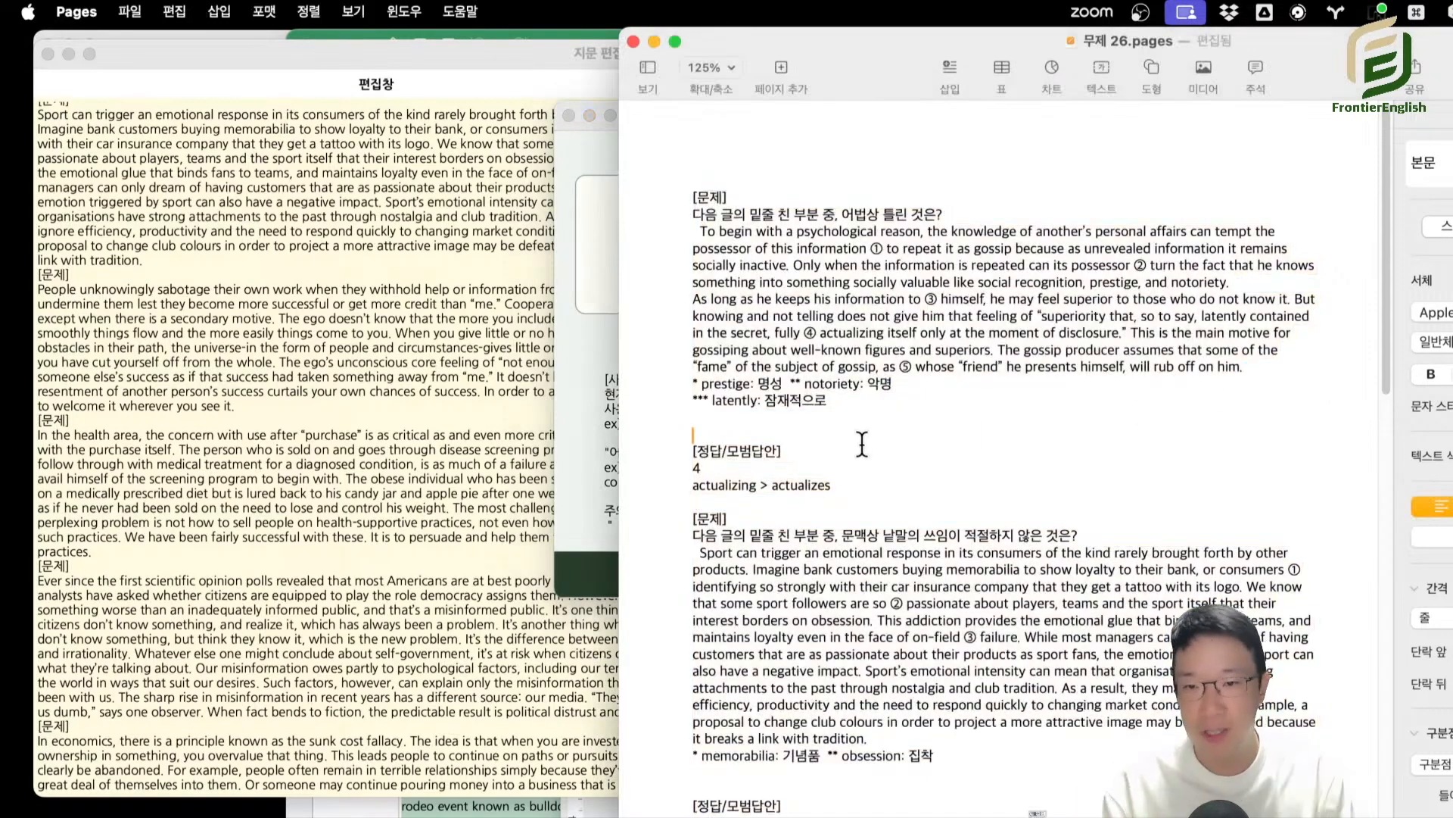
left_click_drag(868, 503, 639, 203)
left_click(327, 227)
left_click(496, 244)
key("super+a")
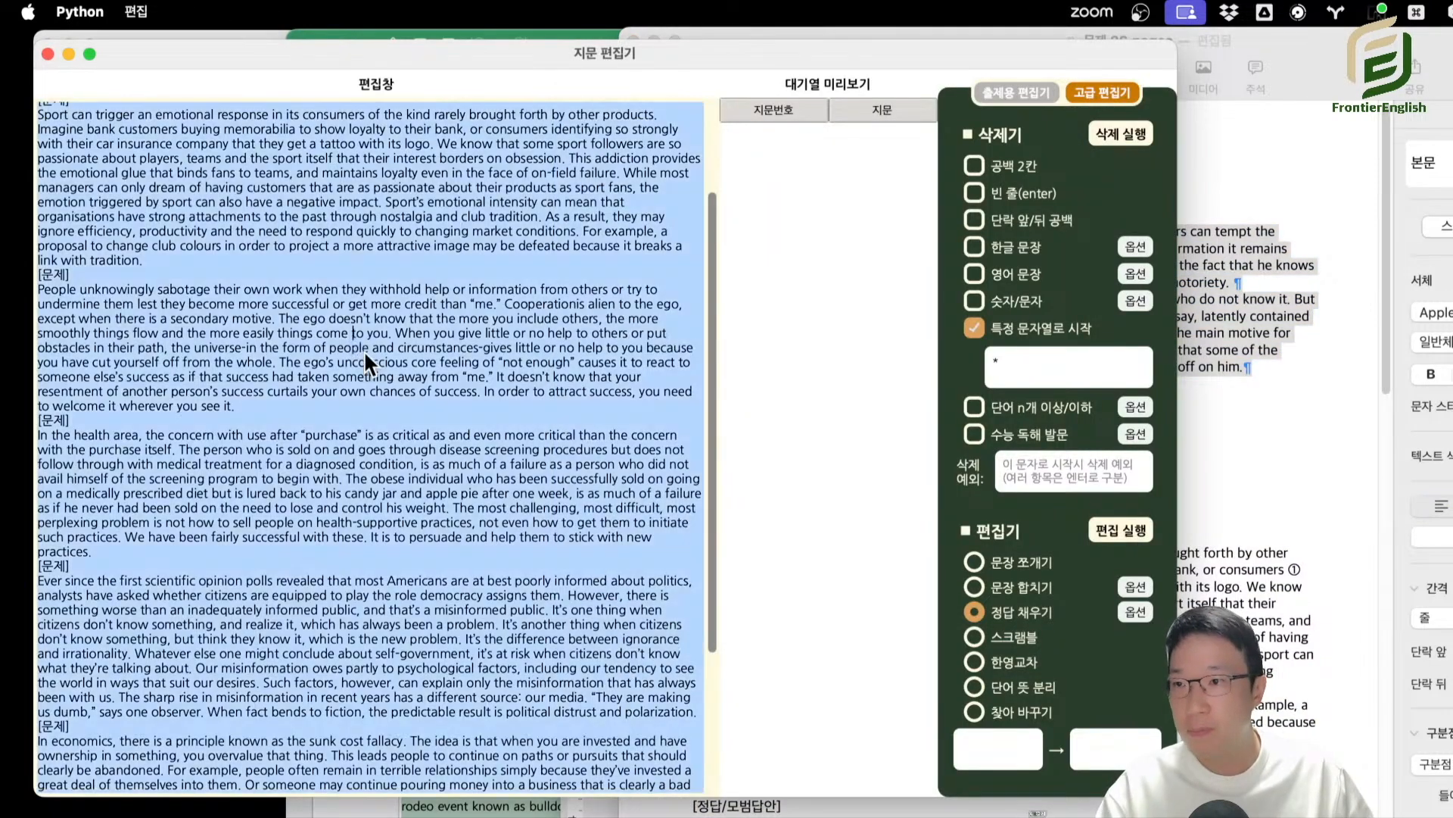
key("super+v")
Copy the first question with its answer from Pages and replace the article editor's entire content with it.
left_click(1243, 371)
left_click(1033, 470)
left_click_drag(906, 508, 639, 195)
key("super+c")
left_click_drag(390, 255, 321, 244)
key("super+a")
key("super+v")
Delete the leftover [문제] heading below the "actualizing > actualizes" answer line.
left_click(131, 326)
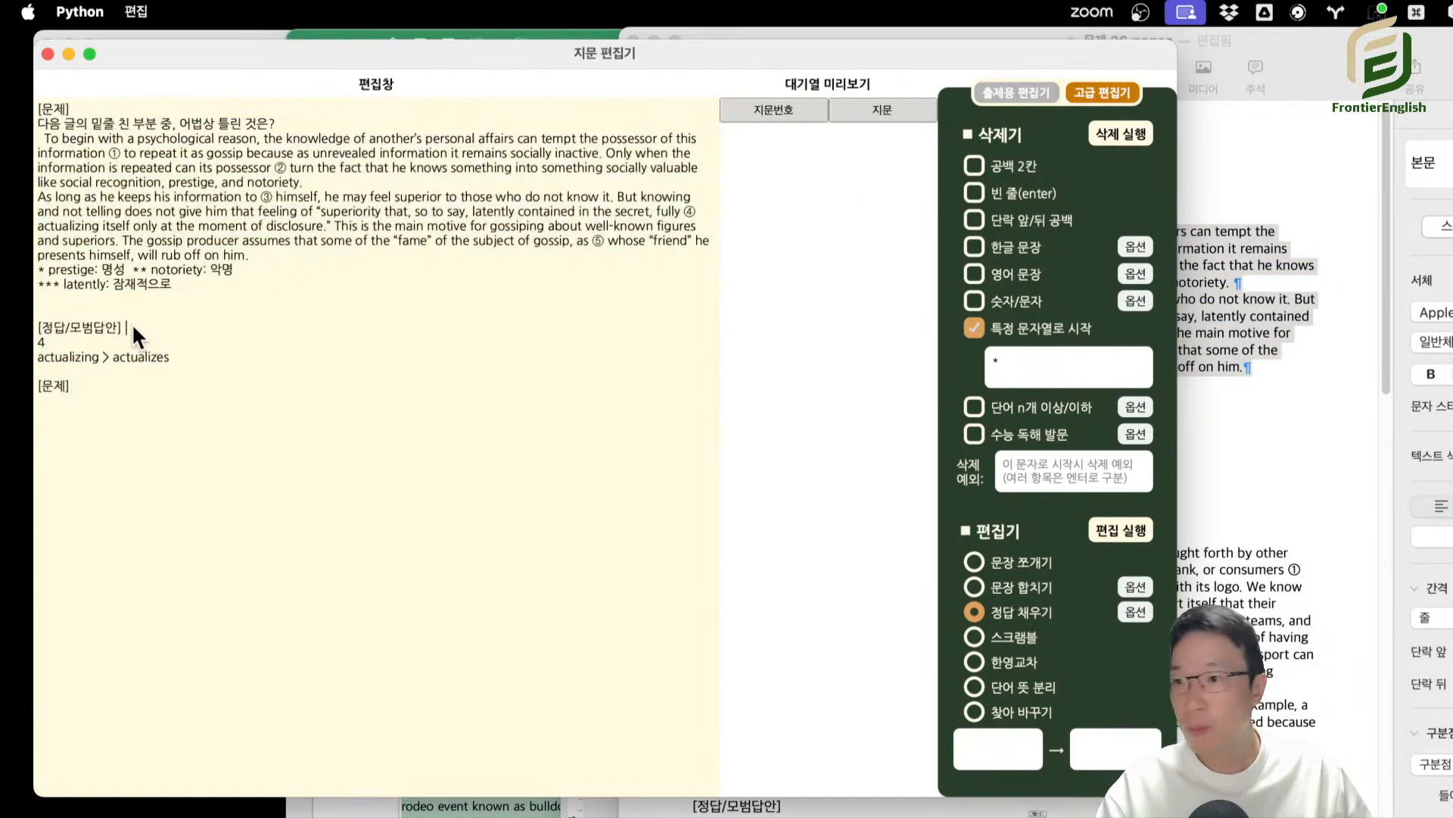
key("Down")
key("Down")
key("shift+super+Down")
key("BackSpace")
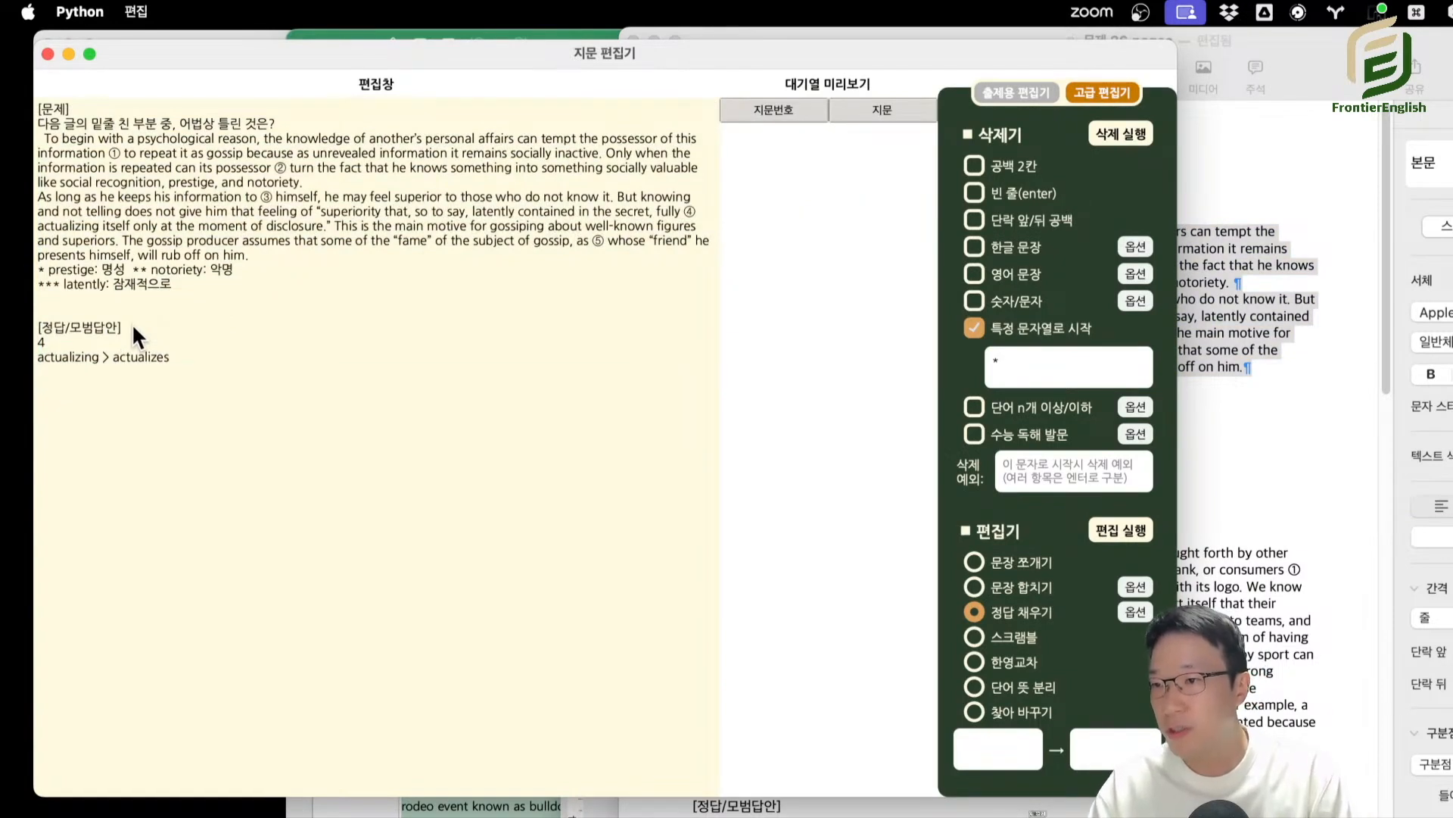
Replace the [정답/모범답안] heading with 정답 and join it with the answer number below as "정답 4".
key("Up")
key("Up")
key("Up")
key("shift+End")
type("정답")
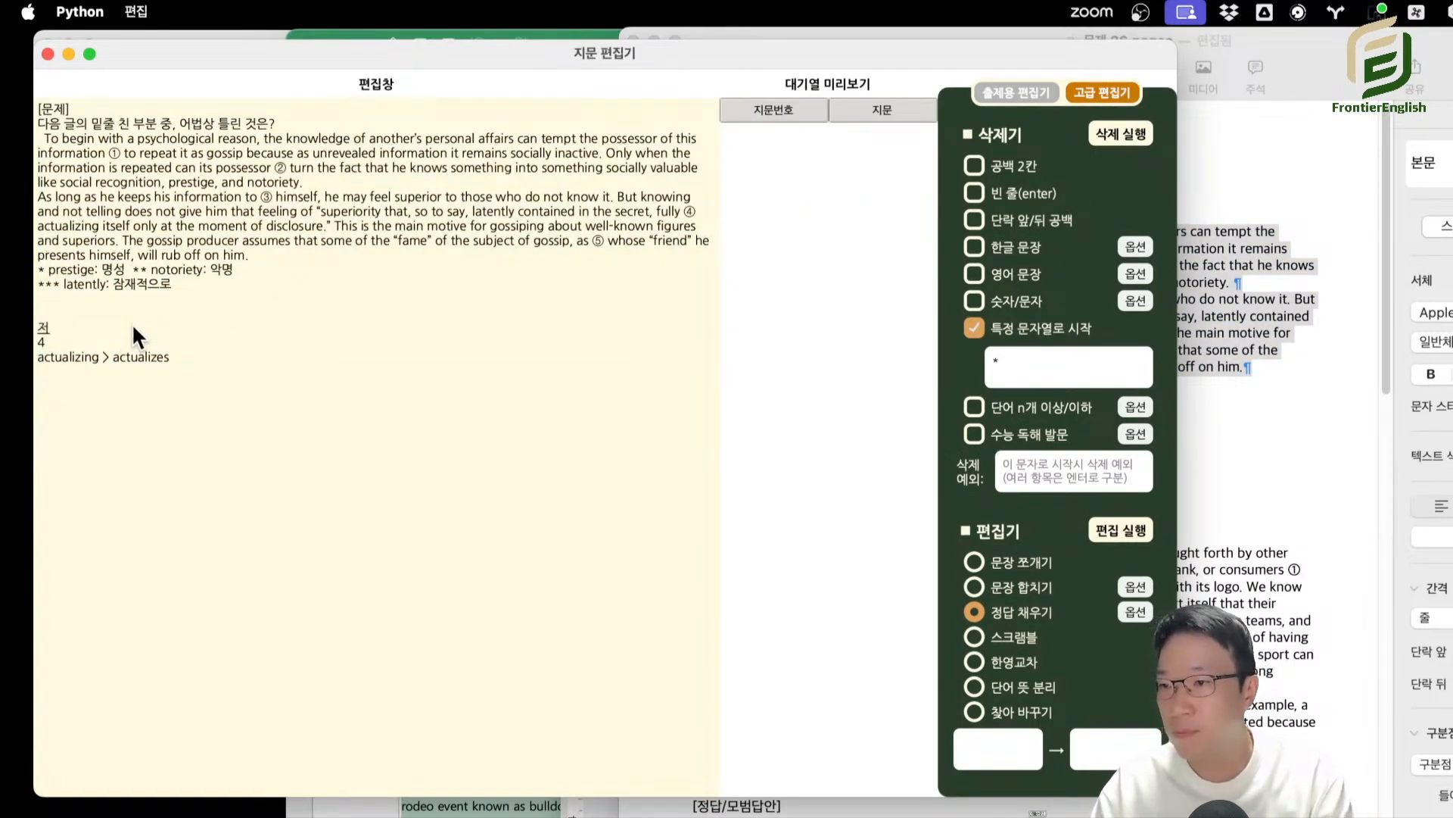
key("Delete")
key("shift+Home")
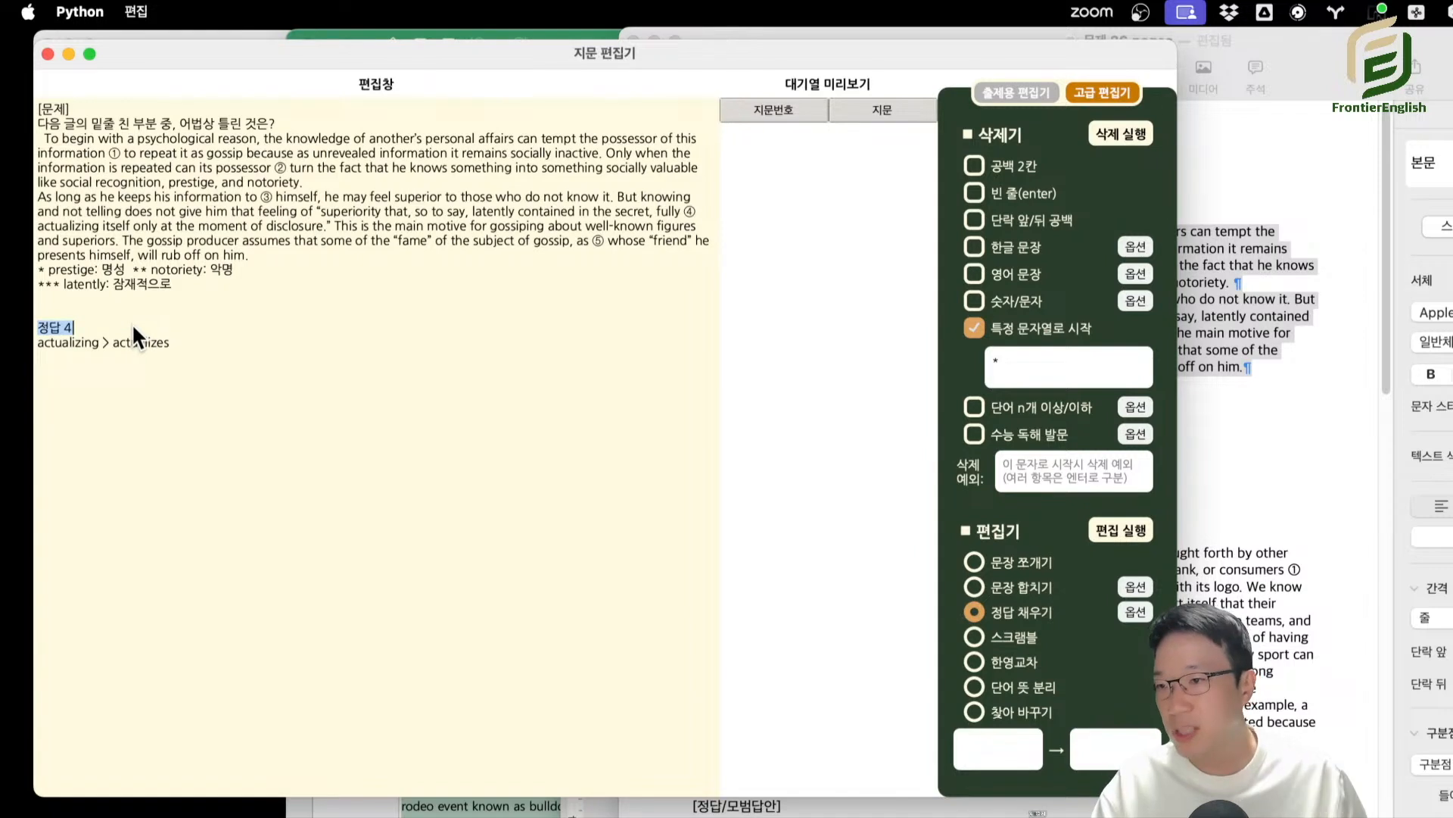
key("shift+Up")
key("shift+Up")
left_click(137, 361)
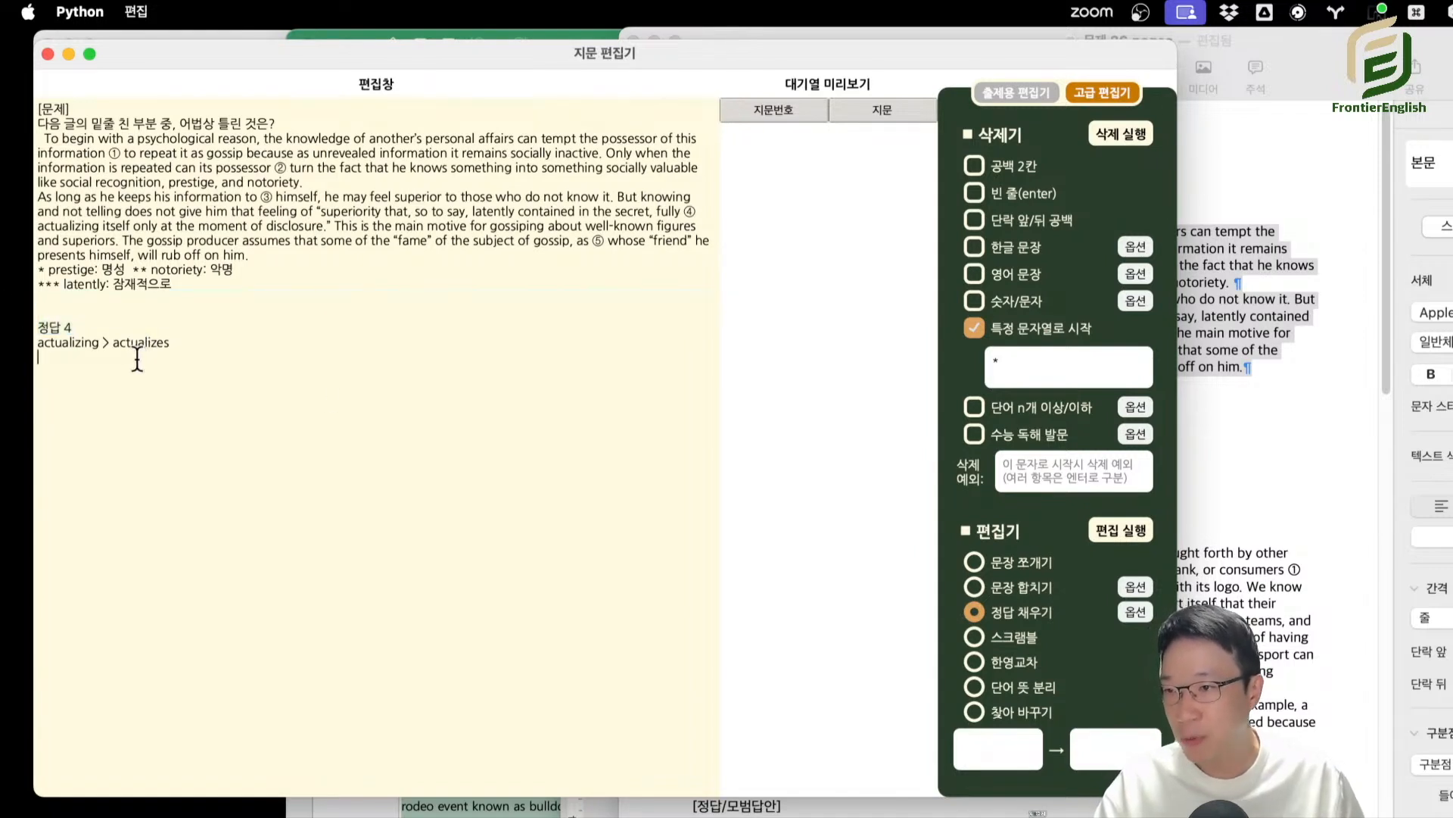
Run 정답 채우기 on the single grammar question and check the resulting passage.
left_click(1121, 530)
key("super+a")
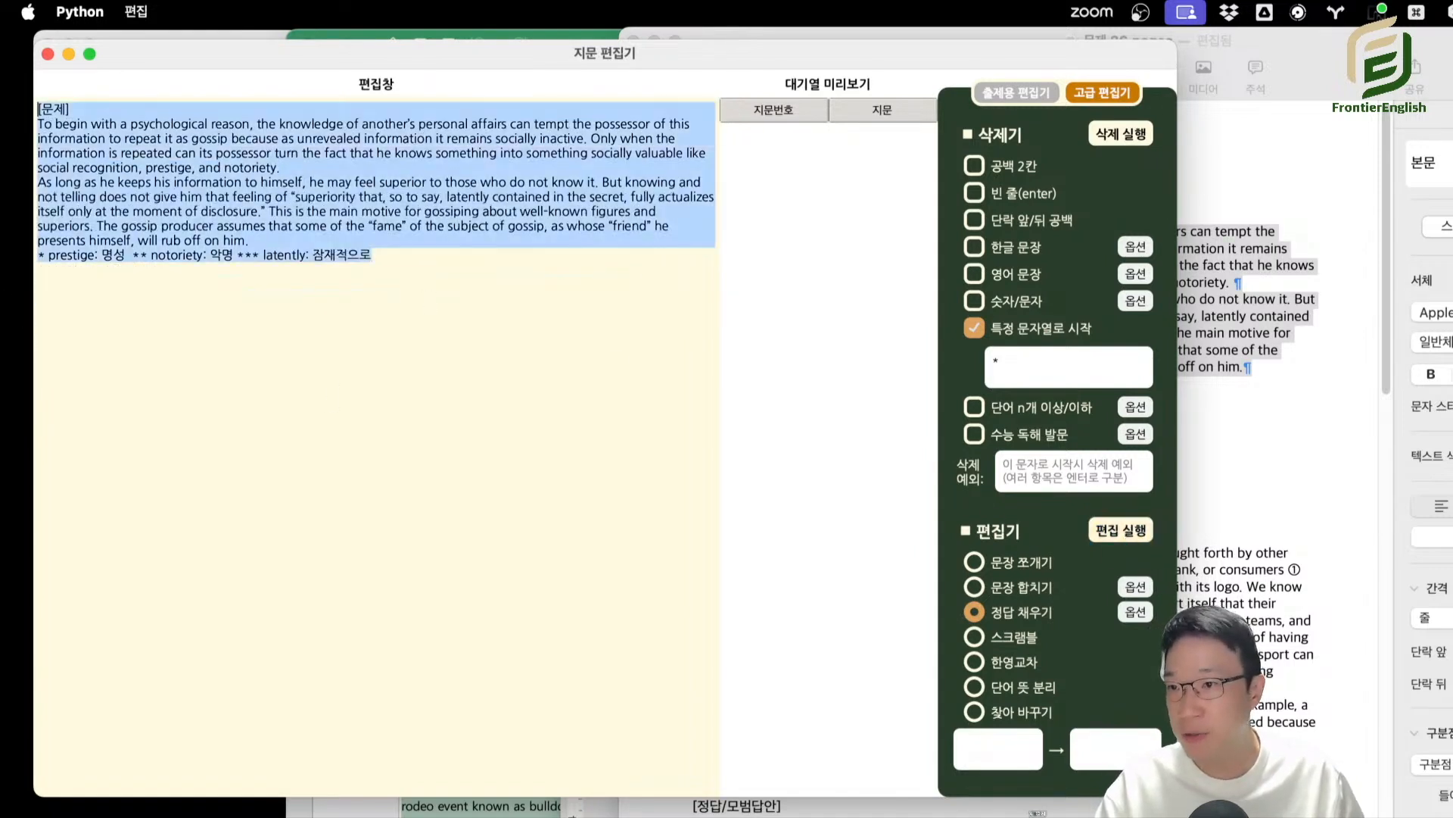
left_click(157, 143)
Switch to Pages, move its window, and examine the answer heading and number under the first question.
left_click(1187, 464)
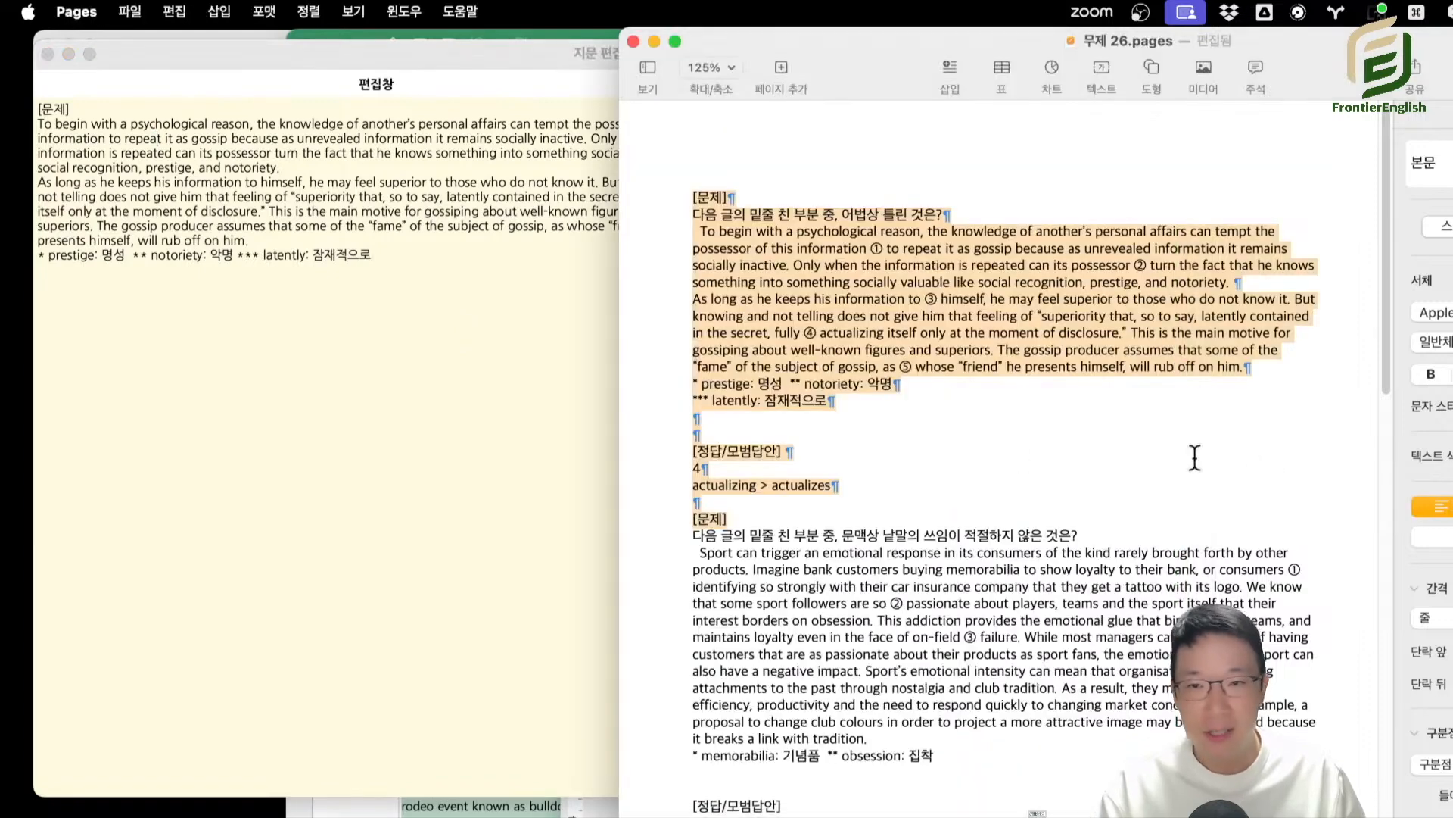
left_click(829, 489)
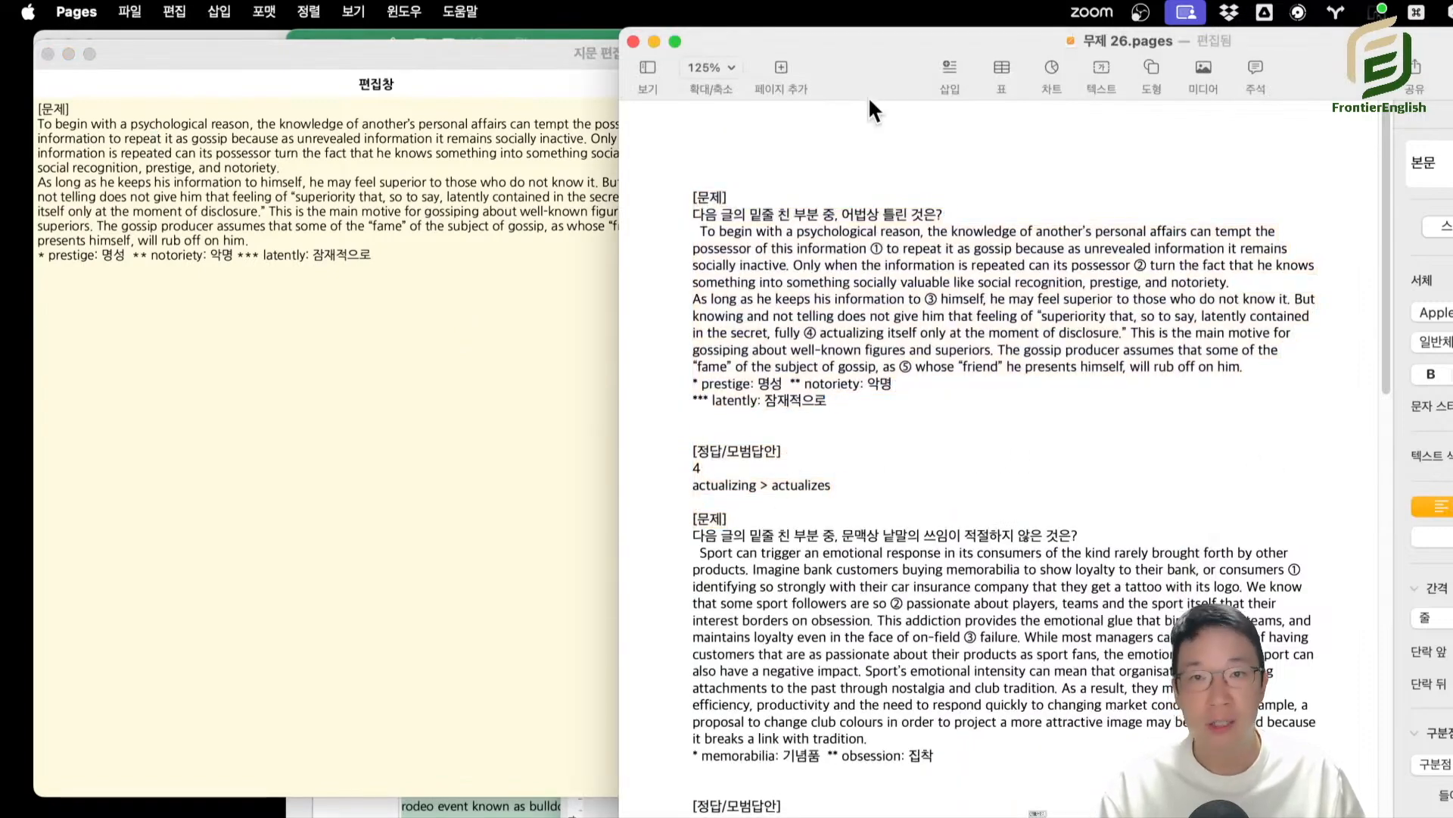
left_click_drag(869, 96, 592, 95)
left_click(417, 464)
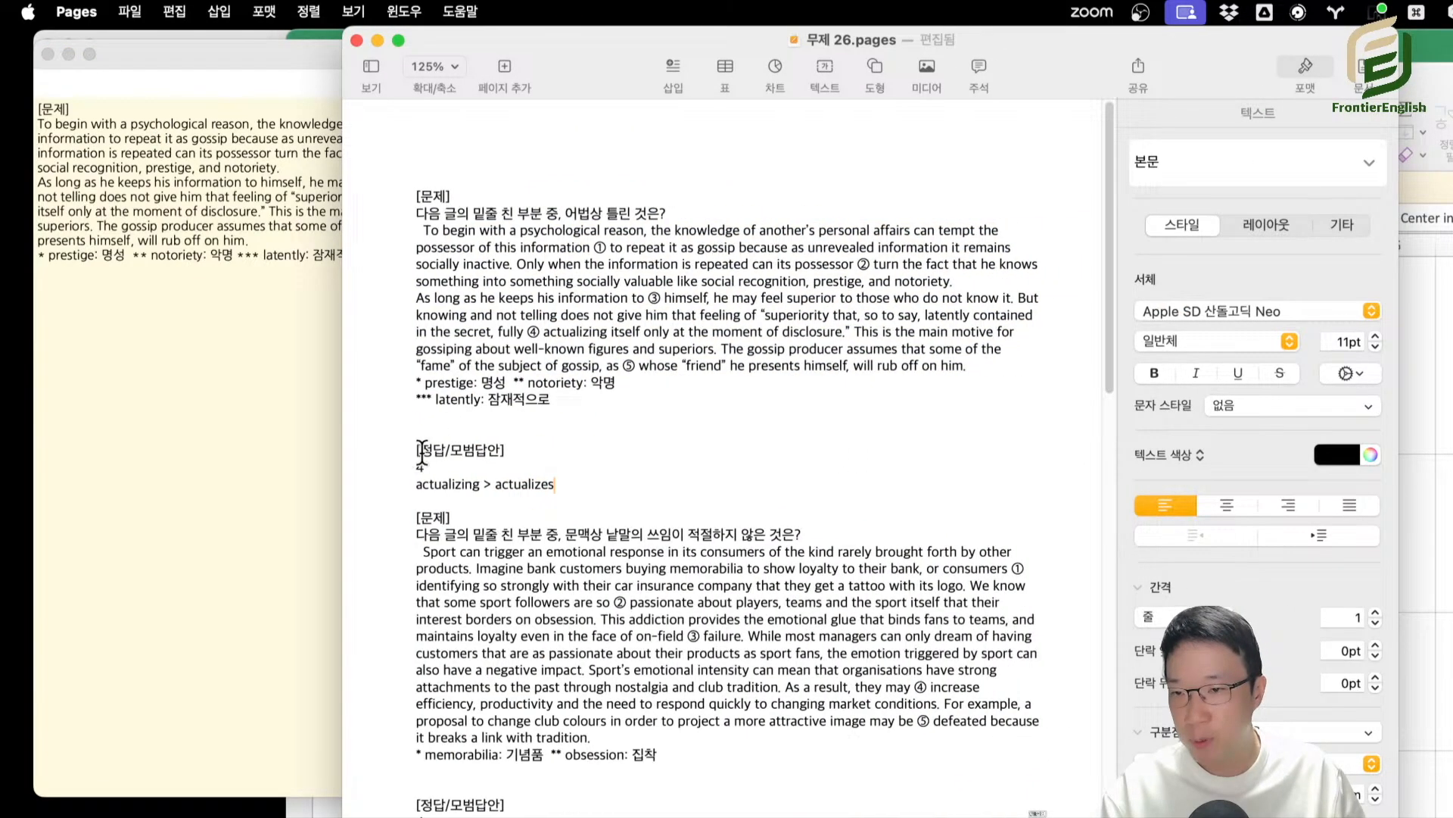
type("4")
triple_click(410, 452)
left_click(473, 467)
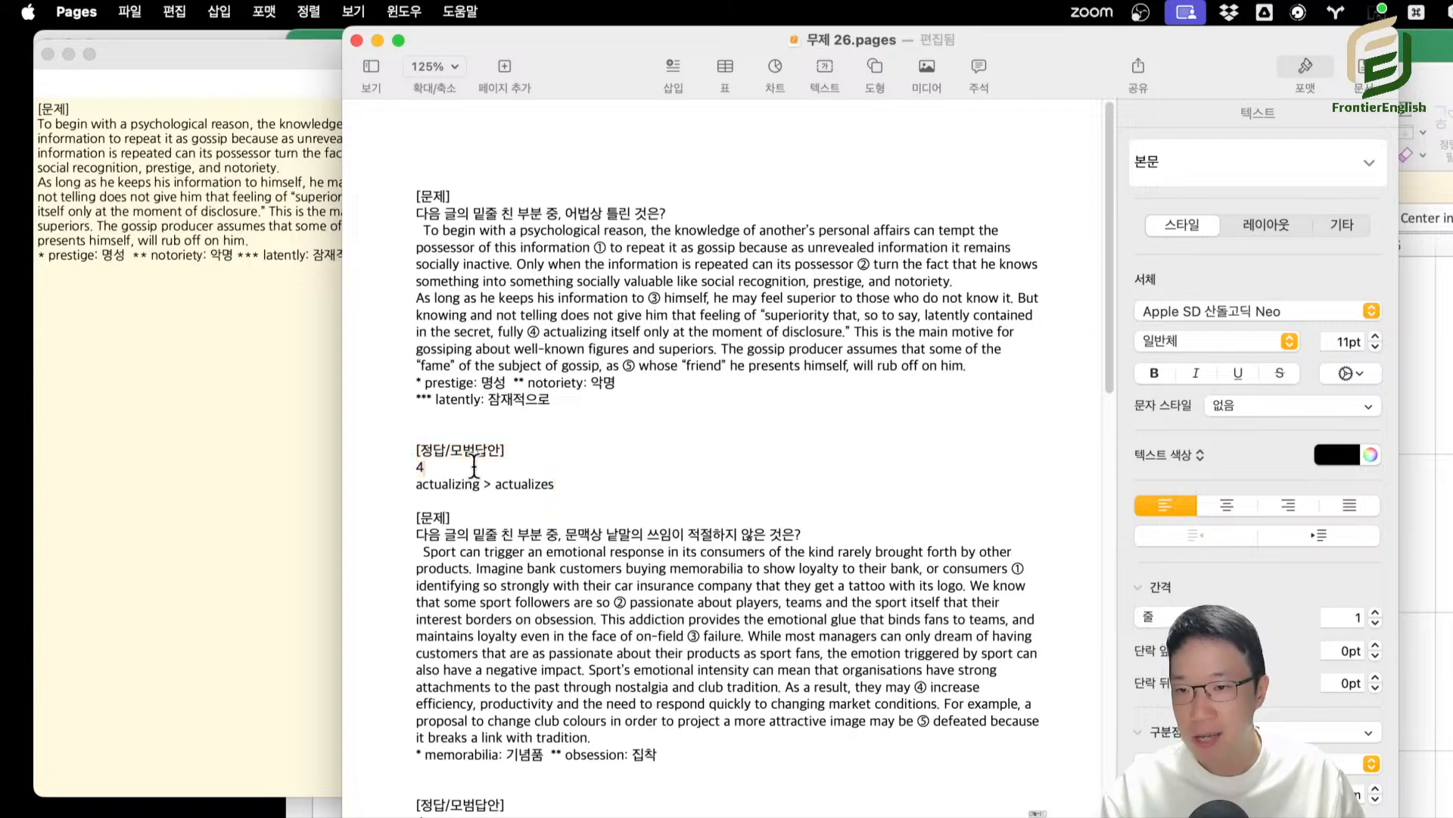
left_click_drag(448, 468, 399, 447)
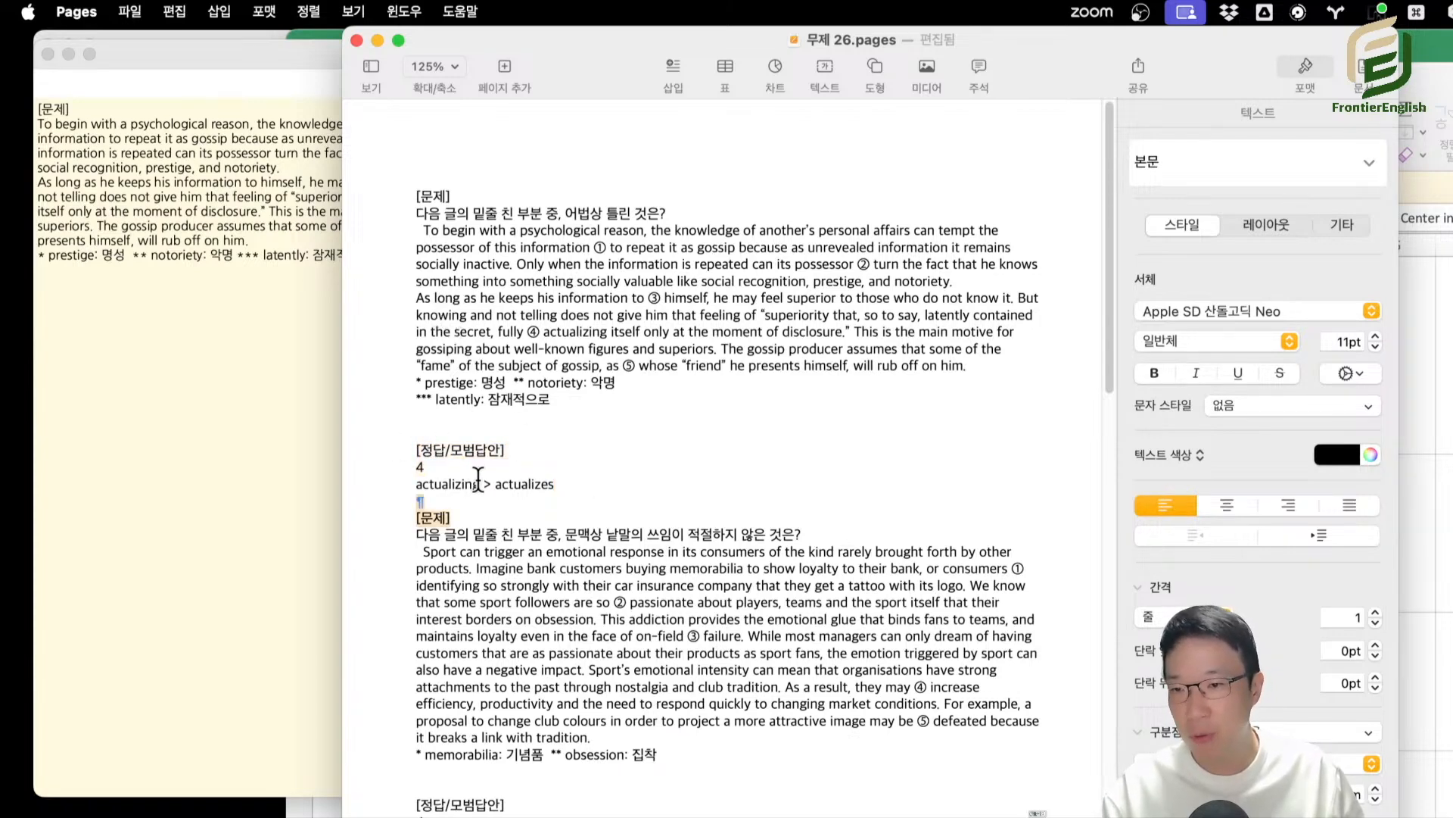
Add the sample answer line "정답 3" below the vocabulary notes in the article editor.
left_click(234, 378)
type("정답 3")
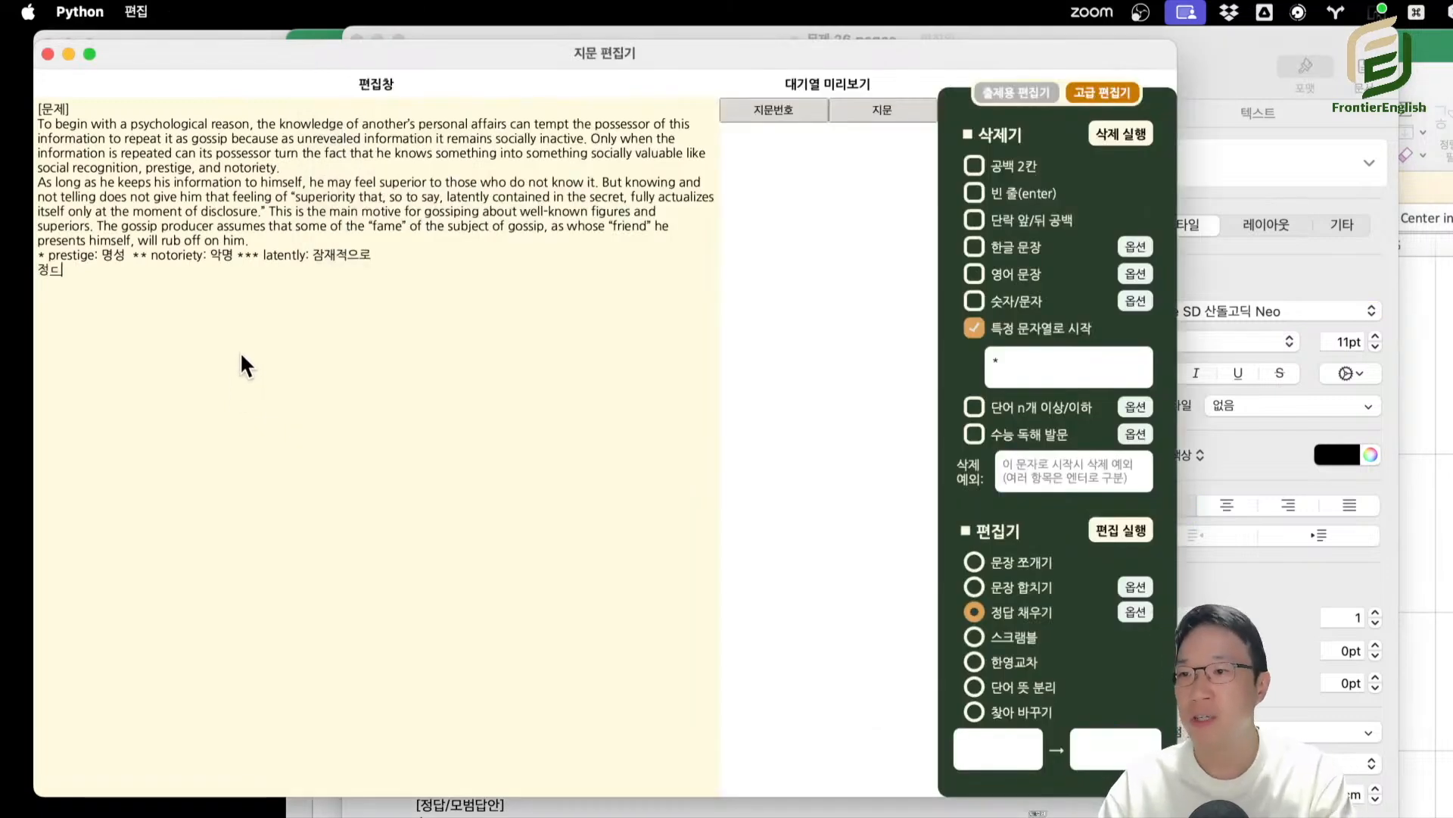
key("Return")
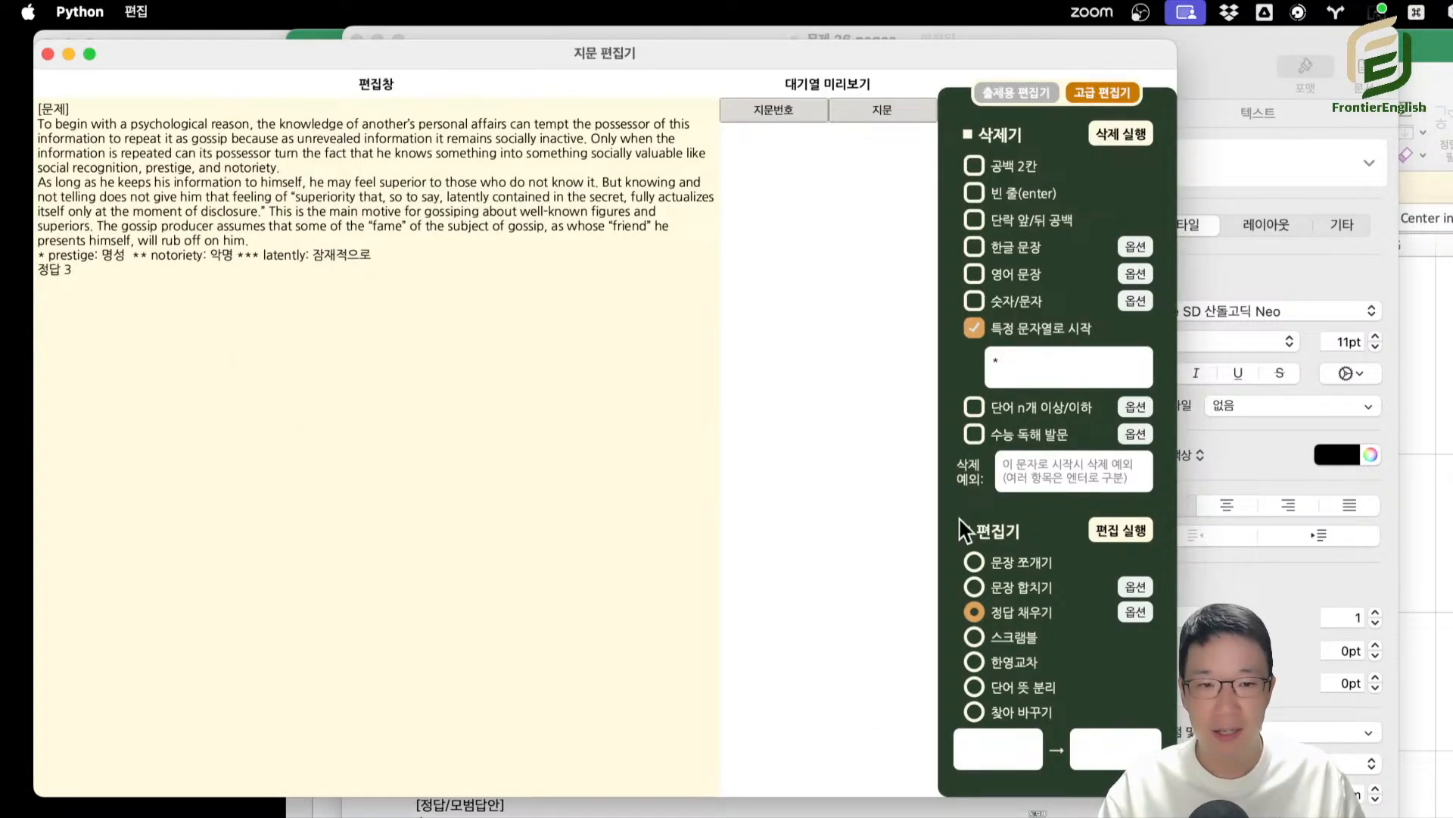
Compare the 정답 채우기 option instructions with the following questions and answers in the Pages document.
left_click(1135, 611)
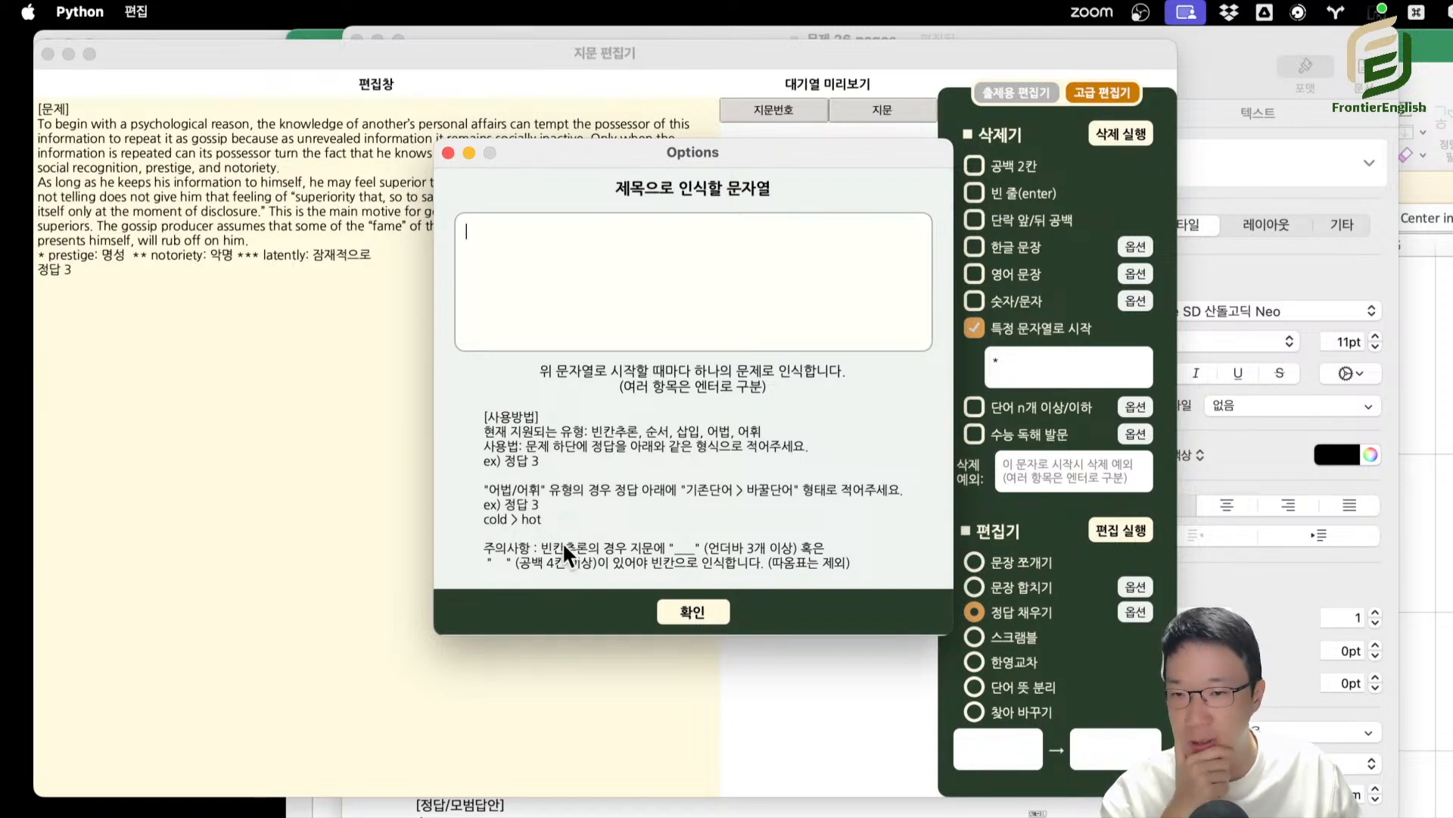
left_click(780, 807)
scroll(731, 454, "down", 6)
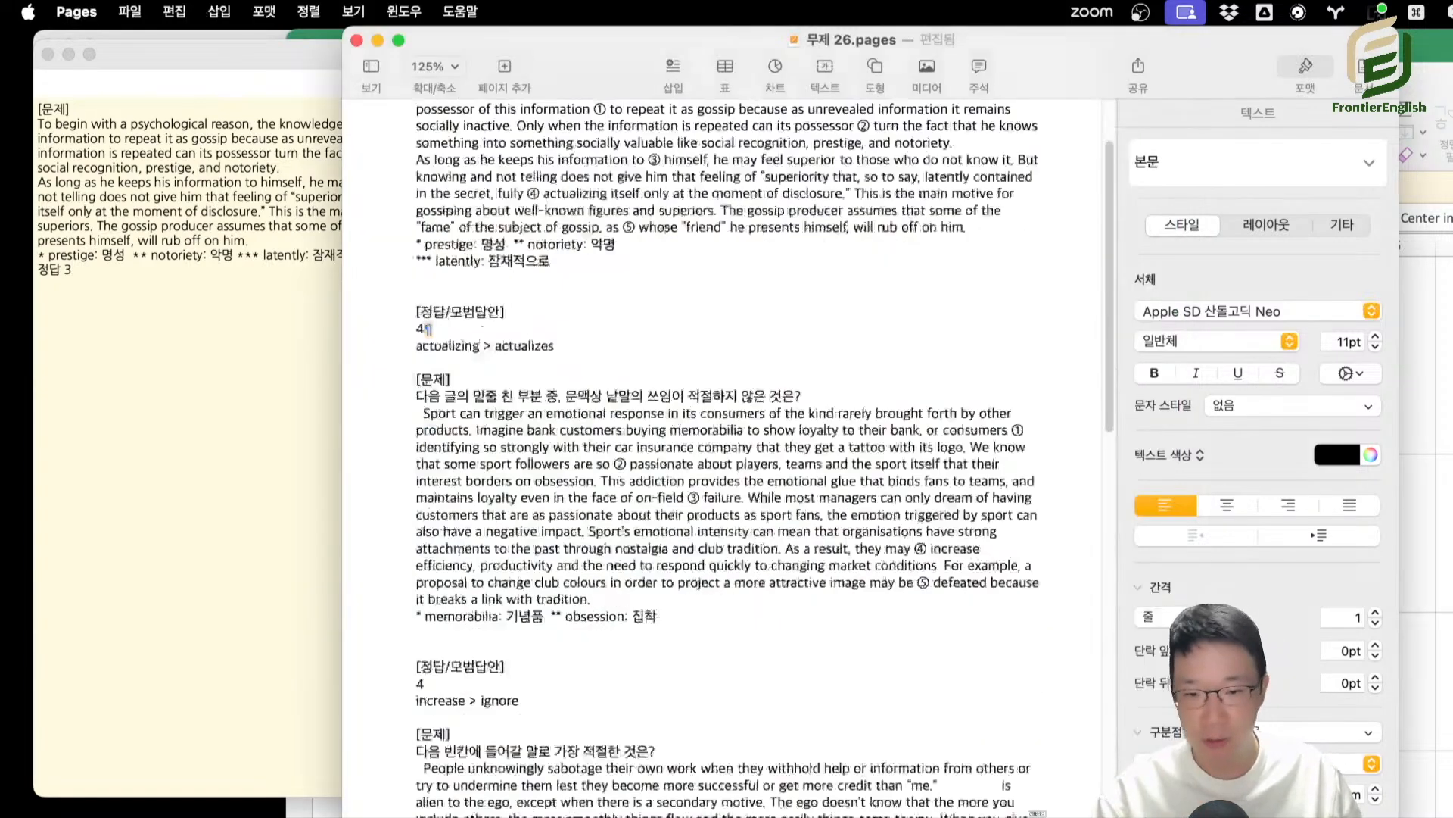
left_click_drag(401, 647, 513, 816)
scroll(522, 715, "down", 9)
Return to the article editor and move its window to uncover part of AutoQM's main window.
left_click(239, 345)
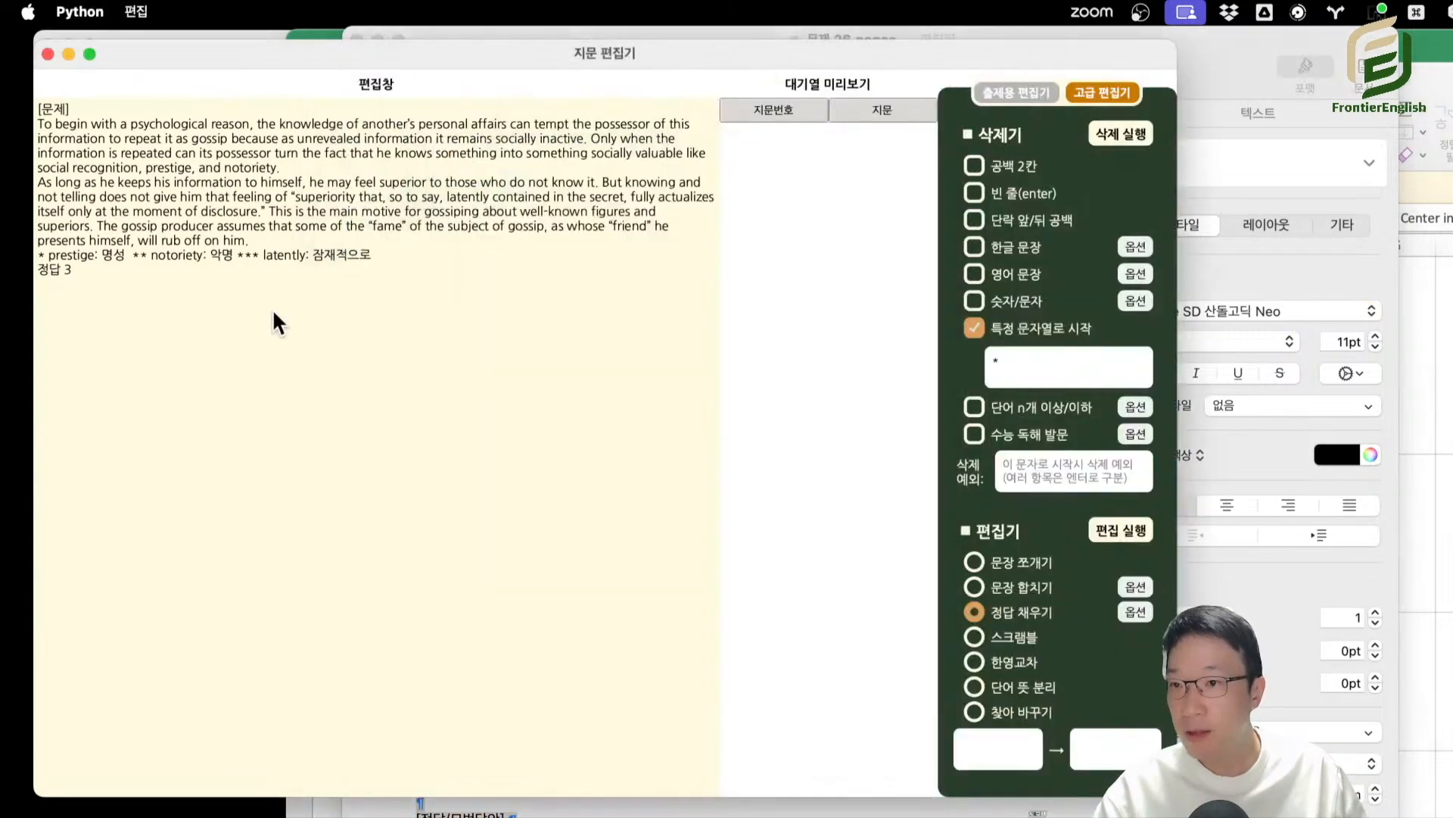
left_click_drag(323, 56, 425, 43)
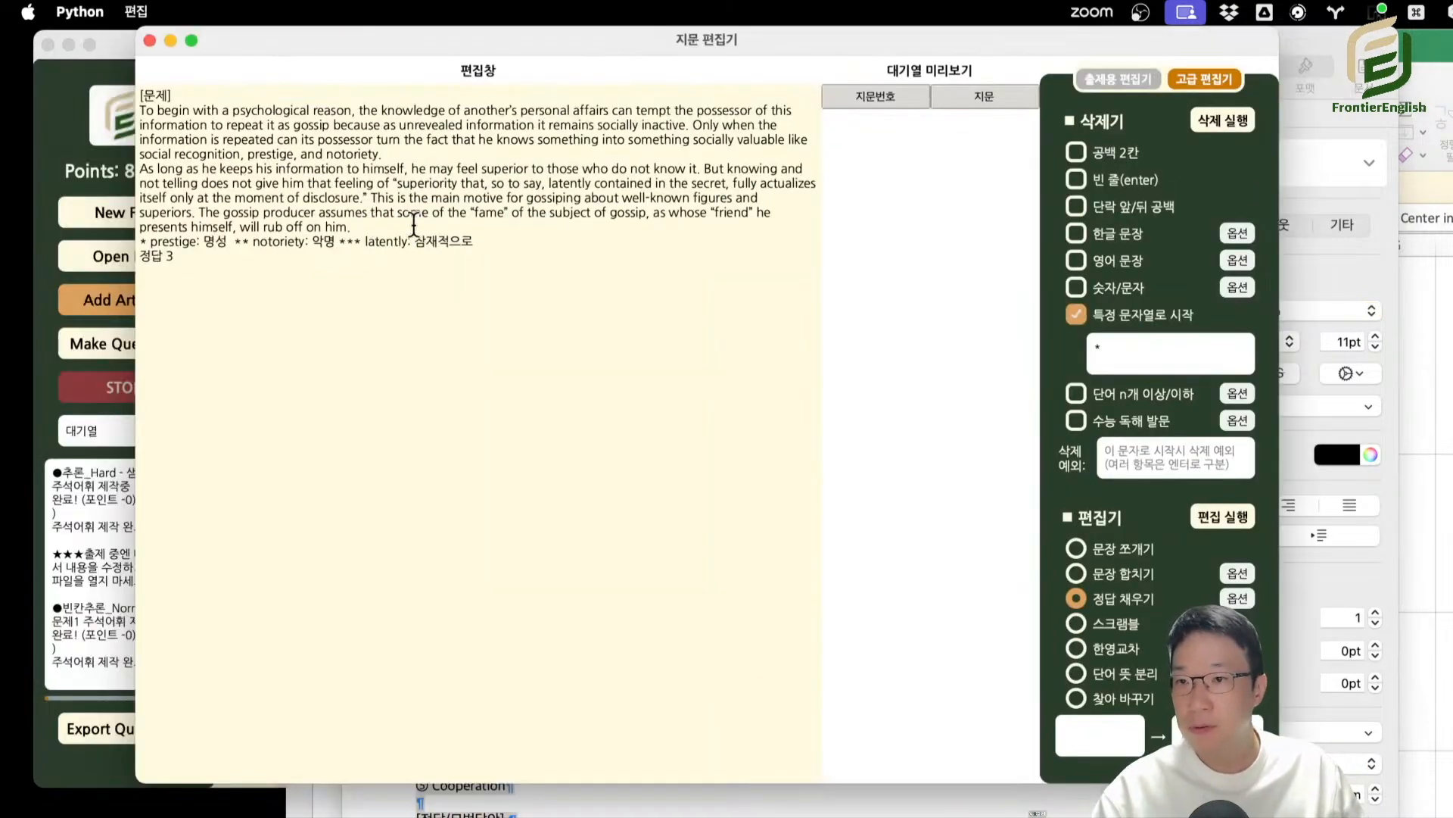
left_click_drag(324, 183, 378, 279)
left_click(251, 340)
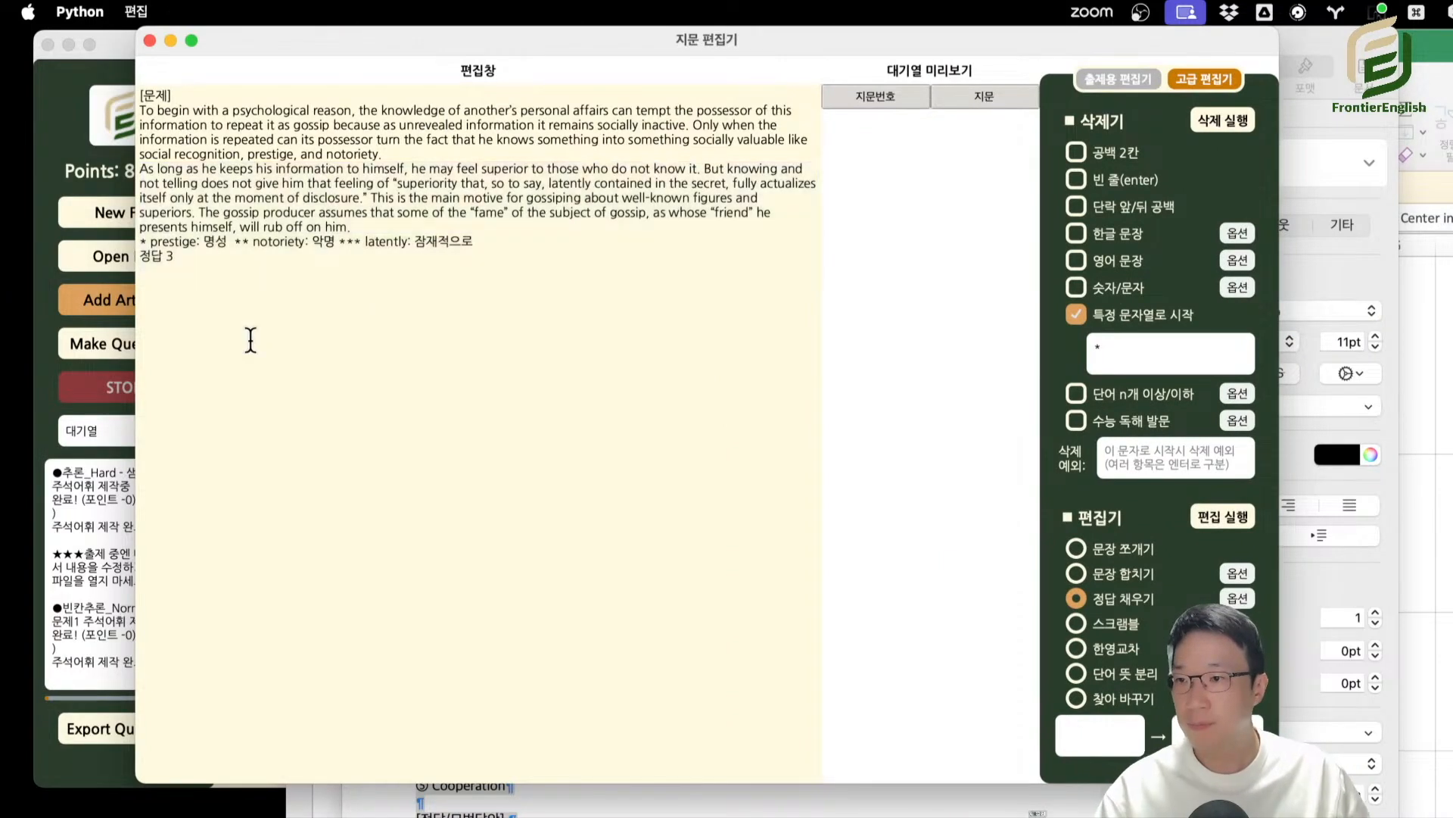
Reopen a blank article editor, add the fill-in-the-blank sabotage question with its choices and answer, and reposition the window.
left_click(149, 39)
left_click(128, 300)
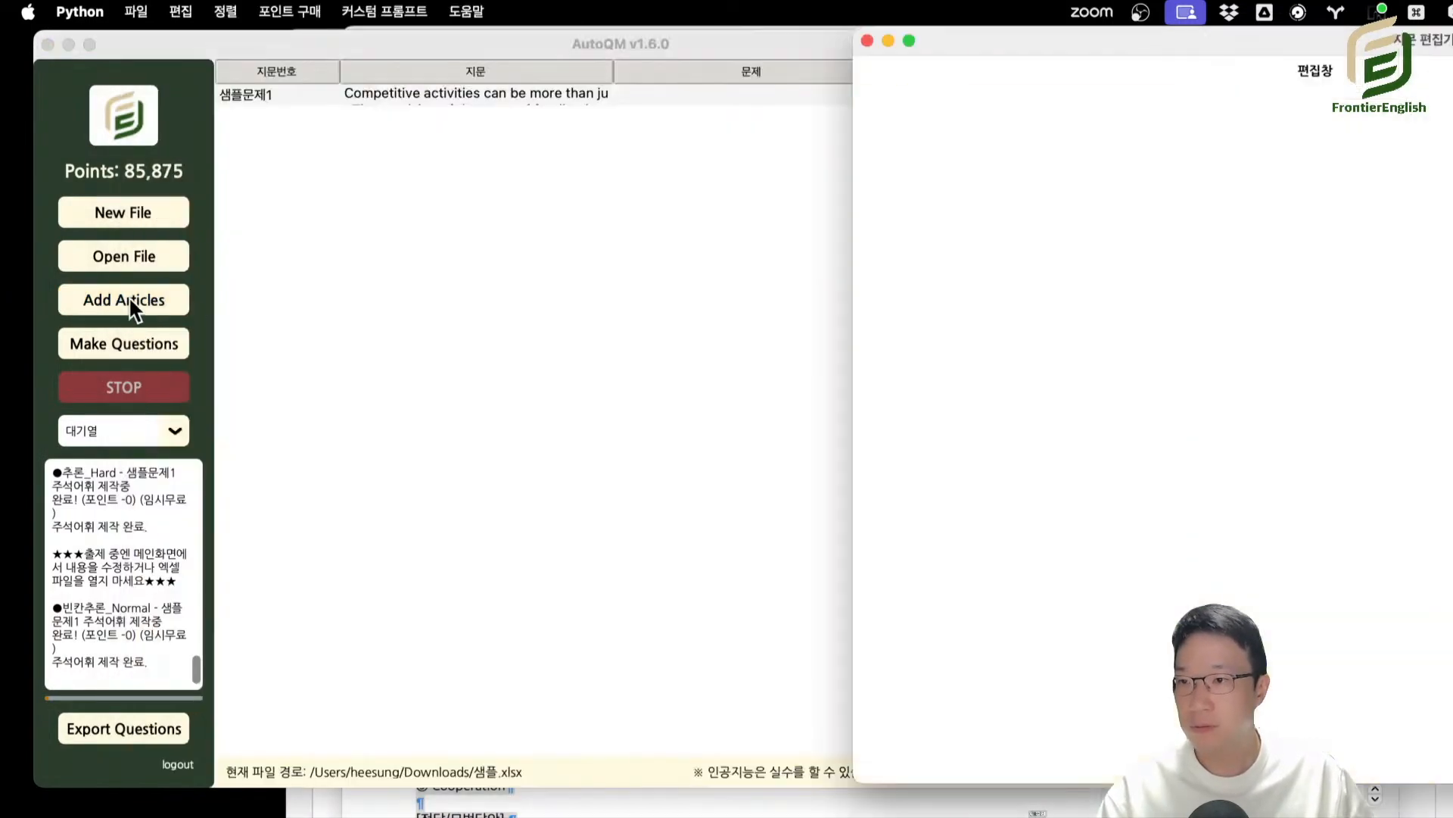
left_click_drag(1096, 52, 307, 22)
double_click(307, 21)
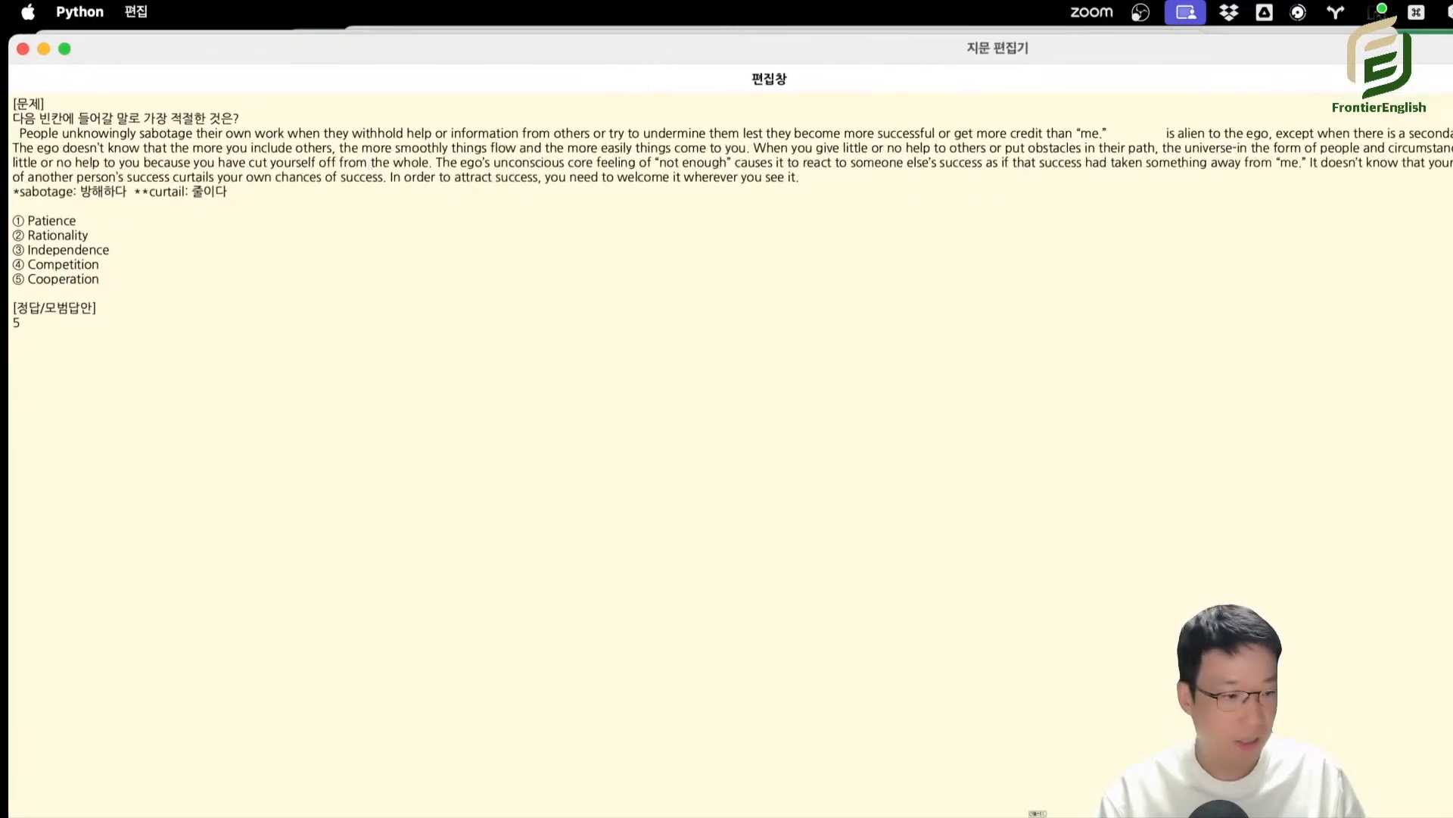
left_click_drag(1452, 34, 1333, 96)
Replace the empty gap after “me.” in the passage with the underscore blank "______".
triple_click(281, 206)
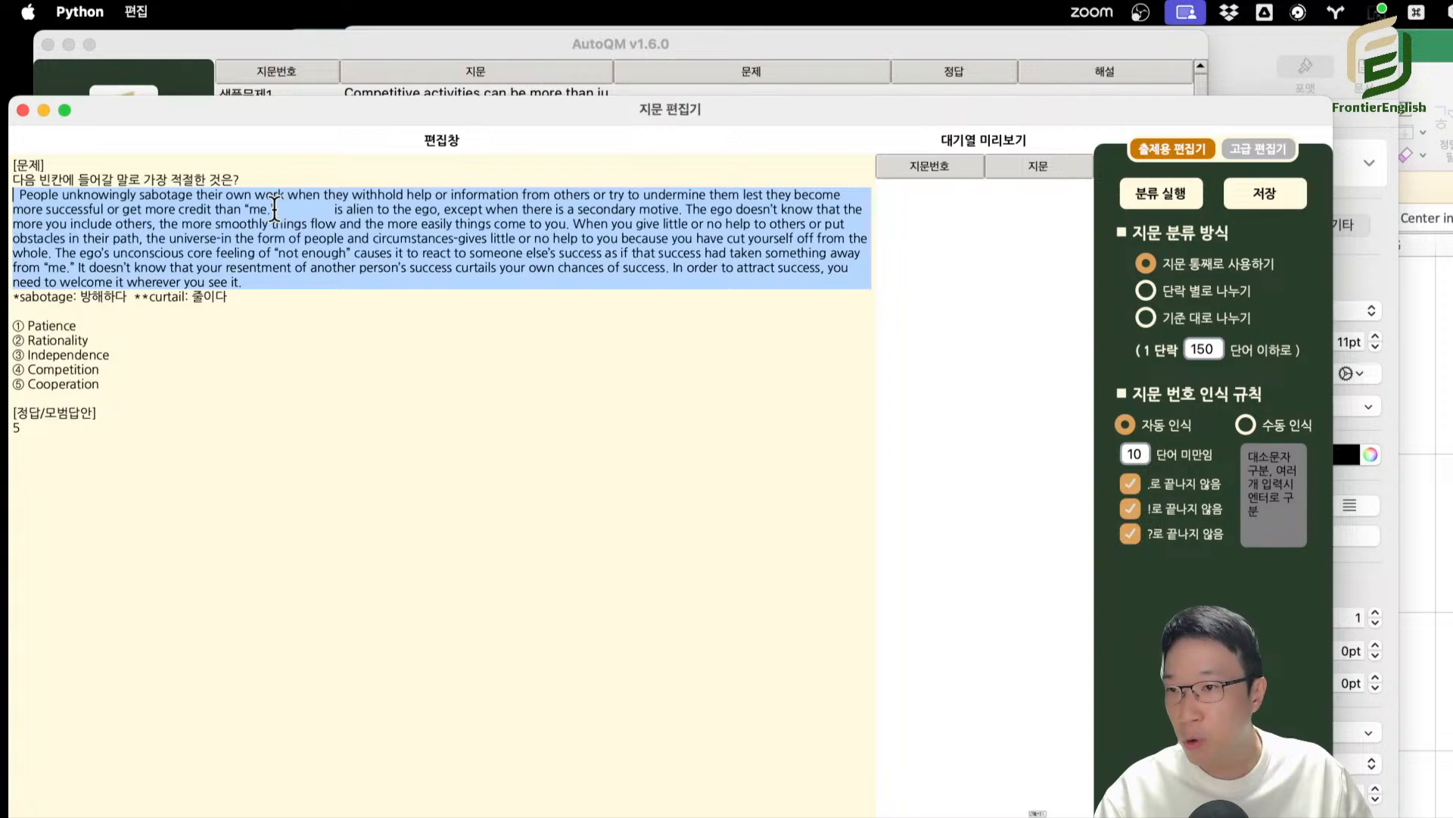
left_click_drag(294, 206, 359, 215)
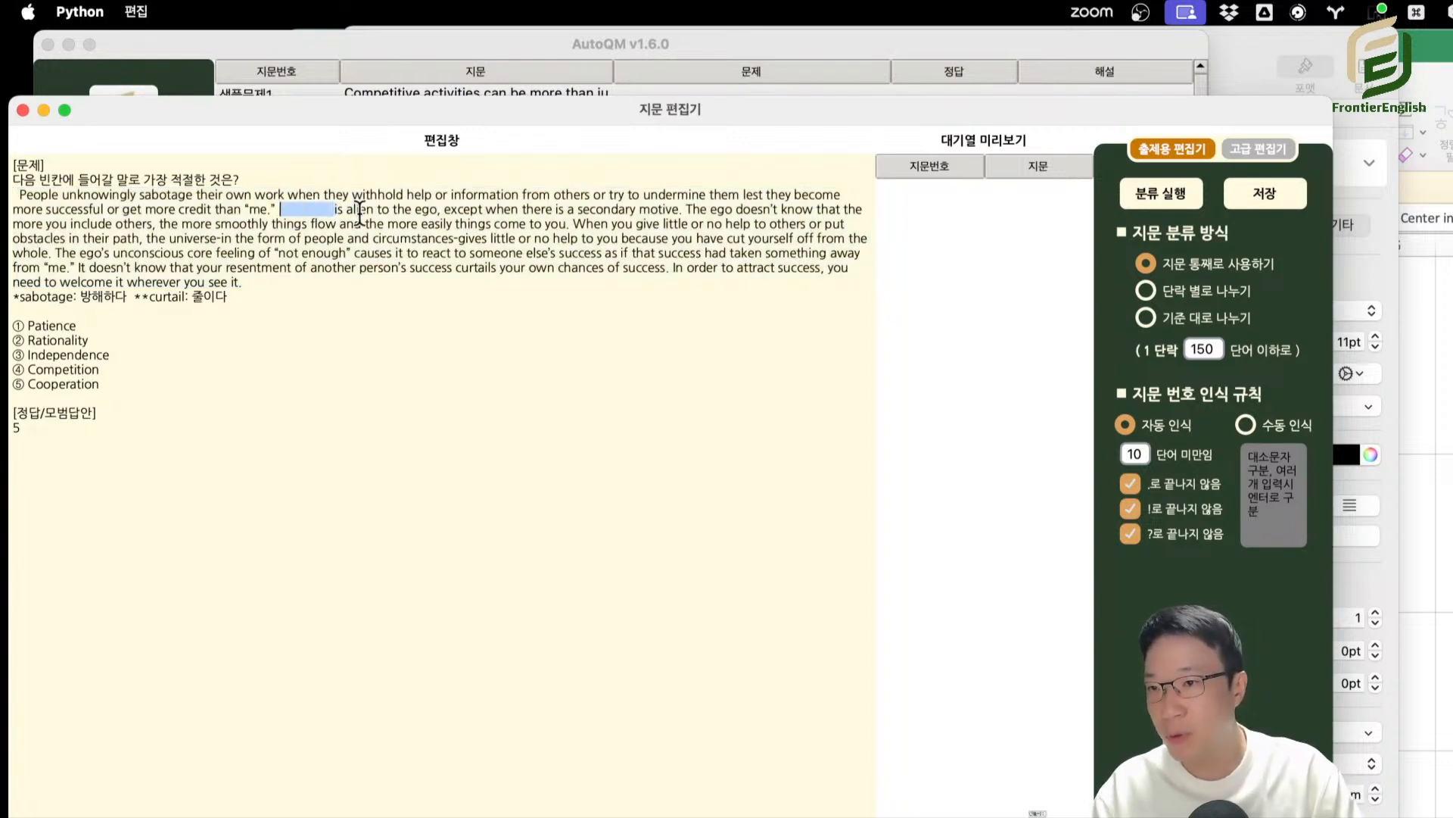
type("______")
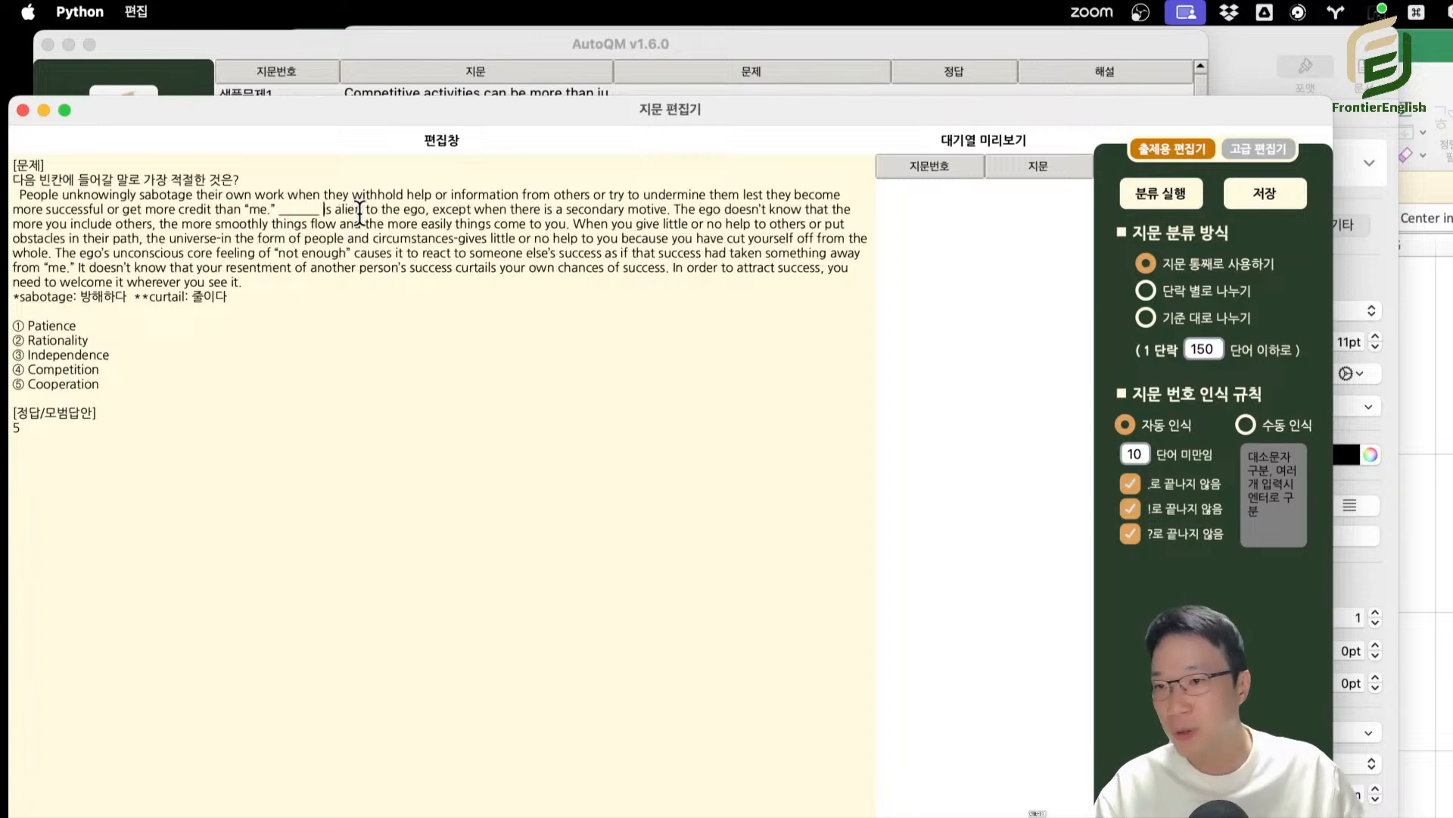
Run 정답 채우기 from the 고급 편집기 on the question whose correct choice is Cooperation.
double_click(50, 384)
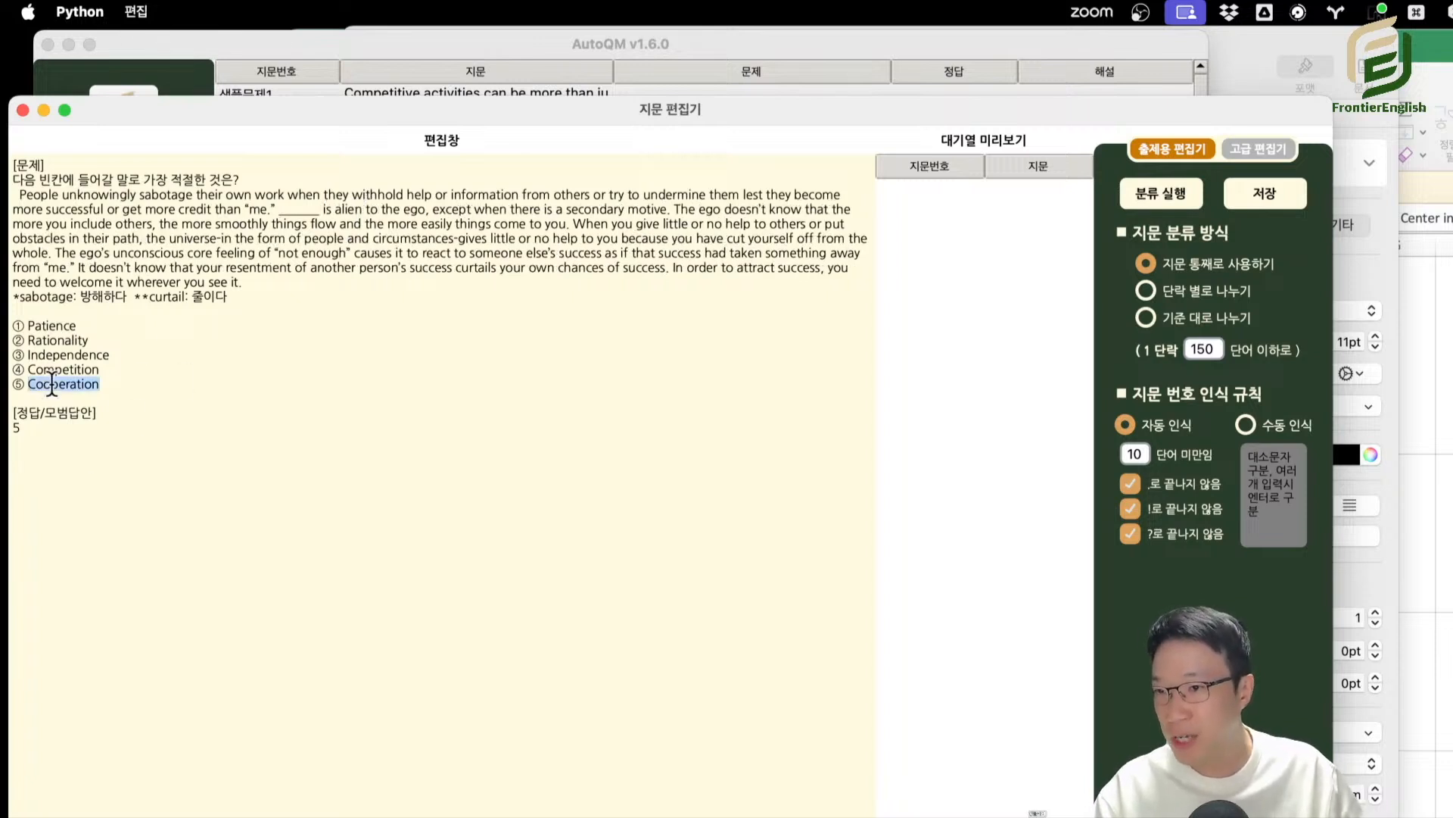
left_click(1257, 149)
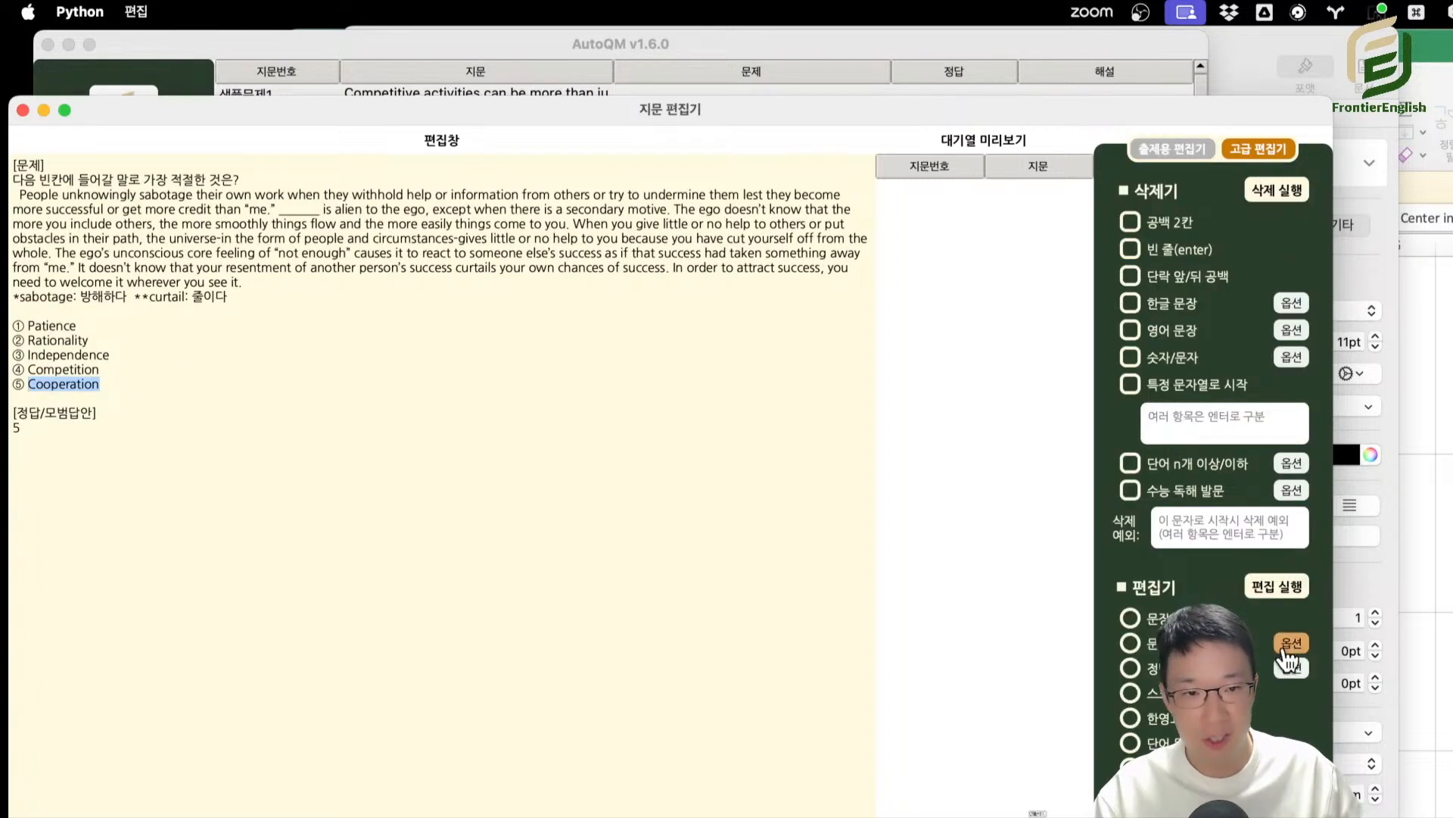
left_click(1284, 587)
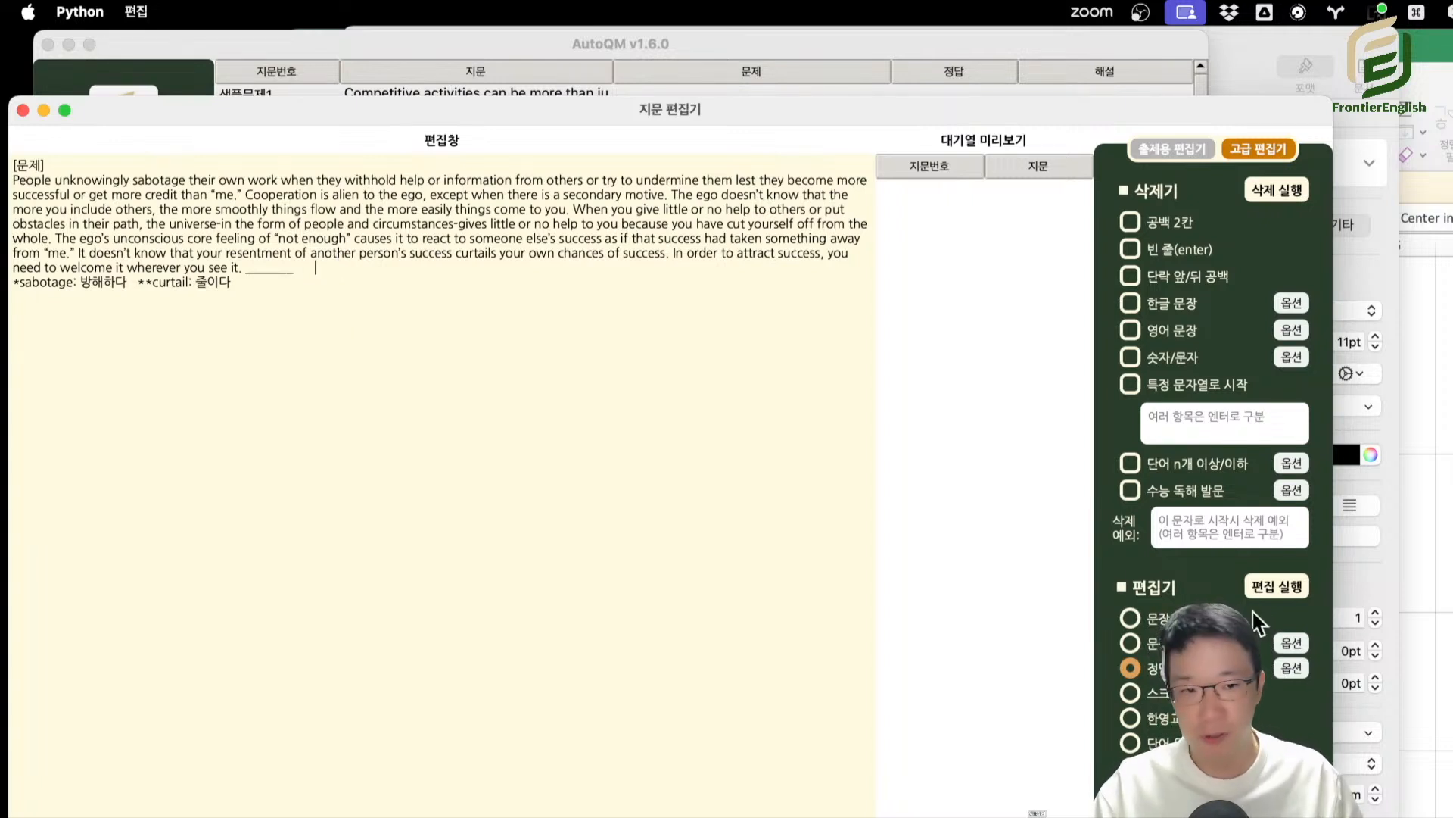
Examine the blank-recognition notes in the 정답 채우기 options, close them, and move the article editor.
left_click(1292, 668)
left_click_drag(1350, 293, 548, 150)
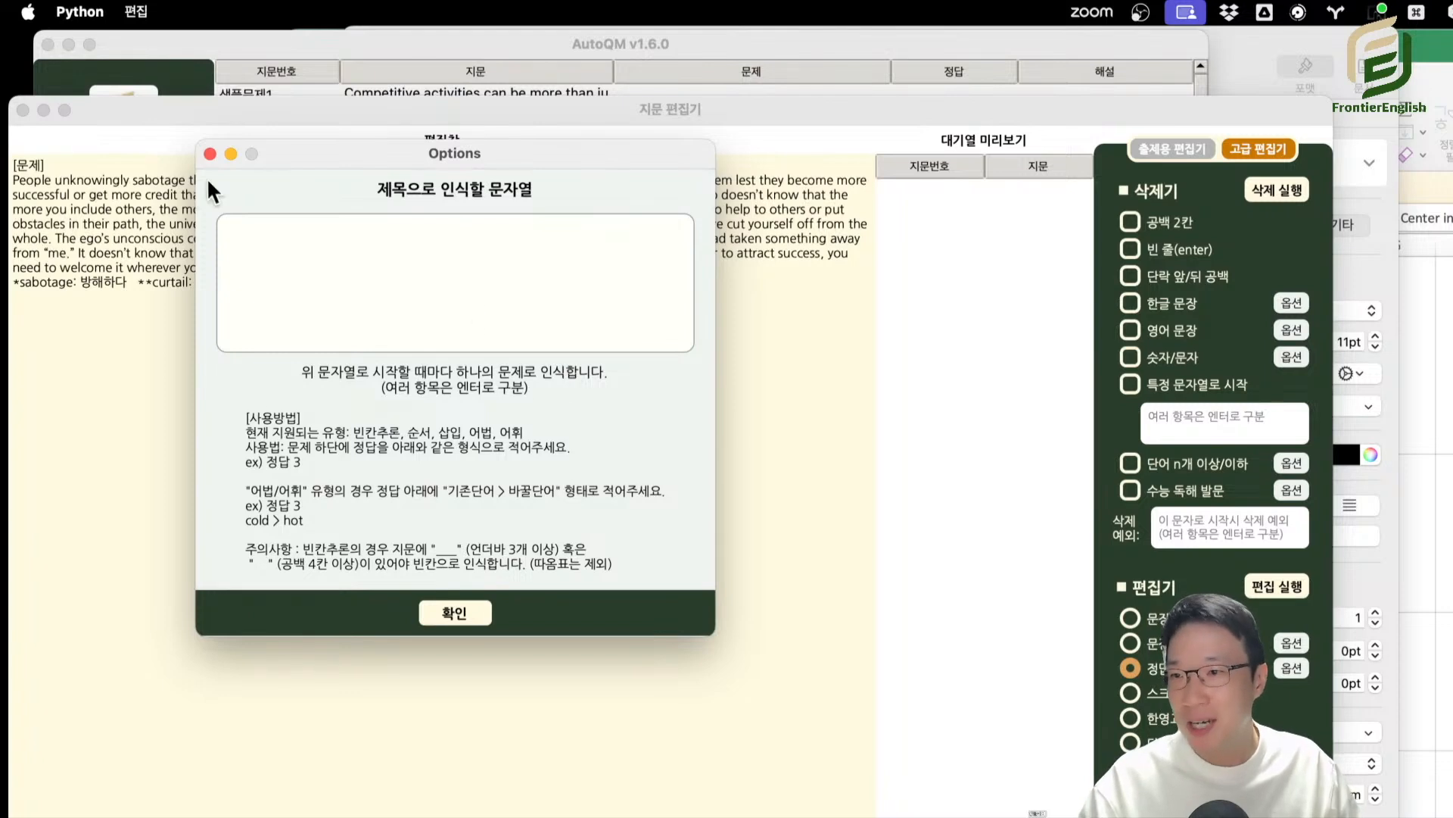
left_click(210, 153)
left_click_drag(271, 112, 327, 62)
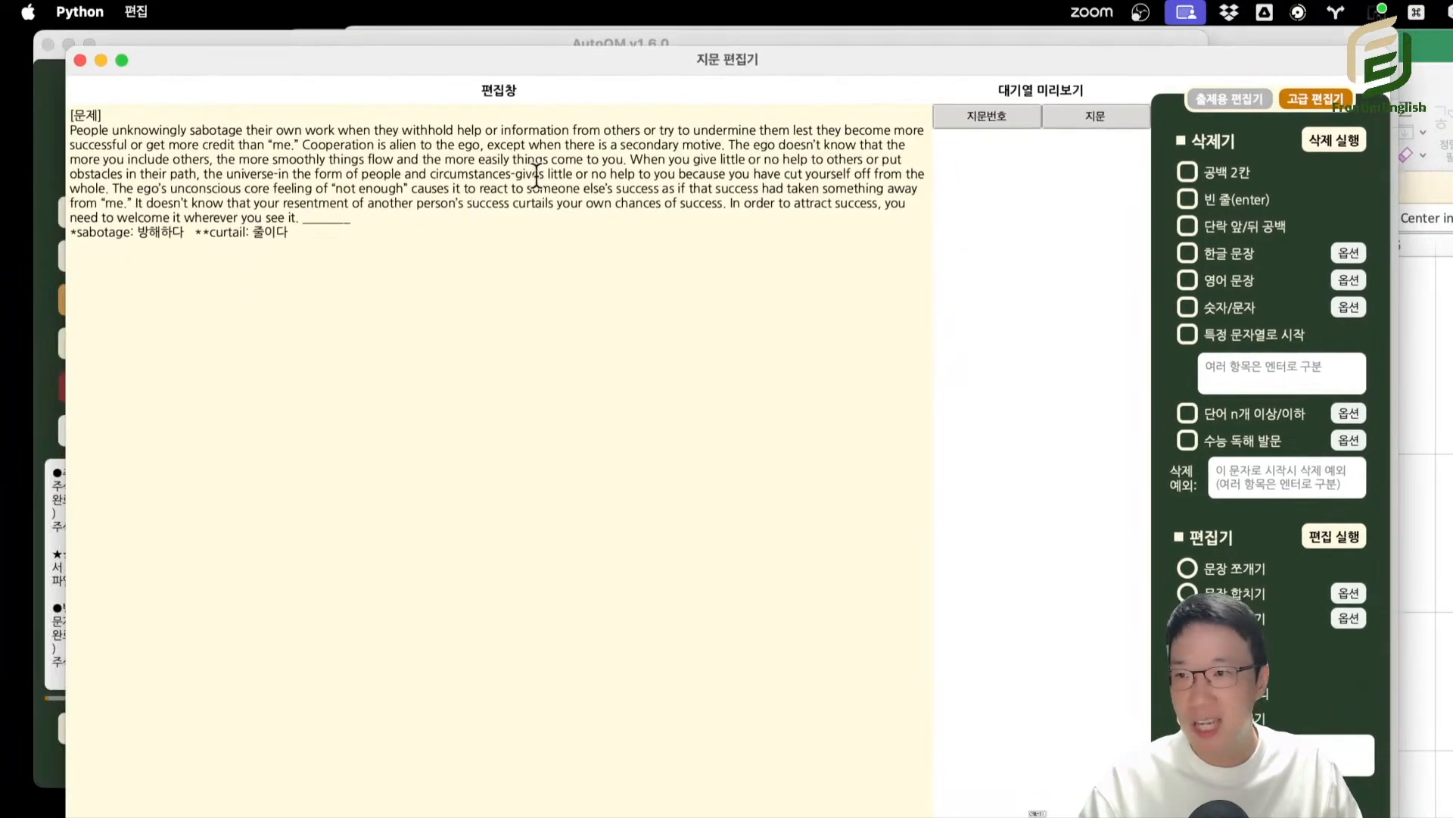
Run 정답 채우기 again on the already filled passage, reopen and close its options, and shift the editor window.
left_click_drag(72, 115, 957, 455)
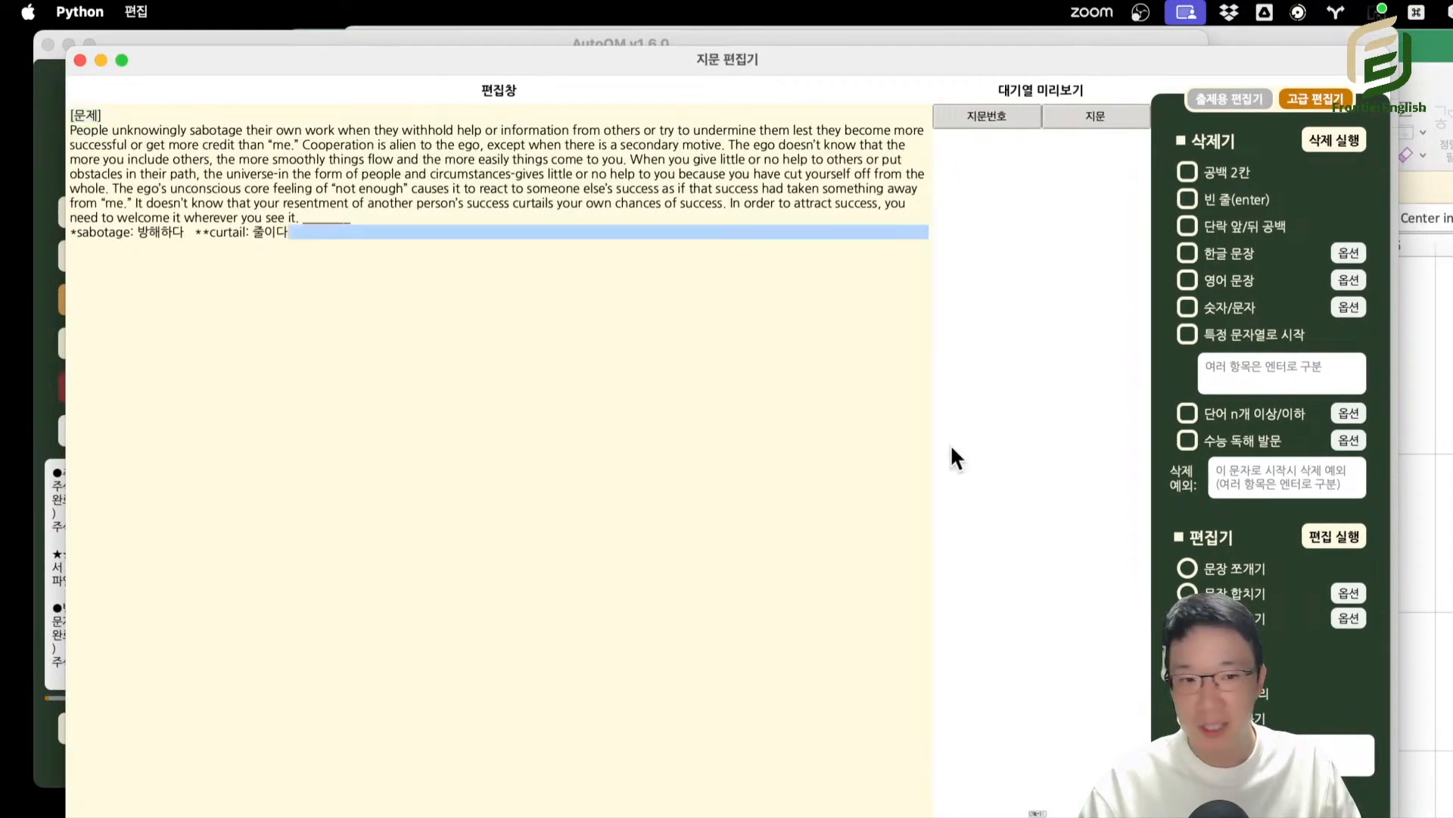
left_click(1332, 536)
left_click(1347, 618)
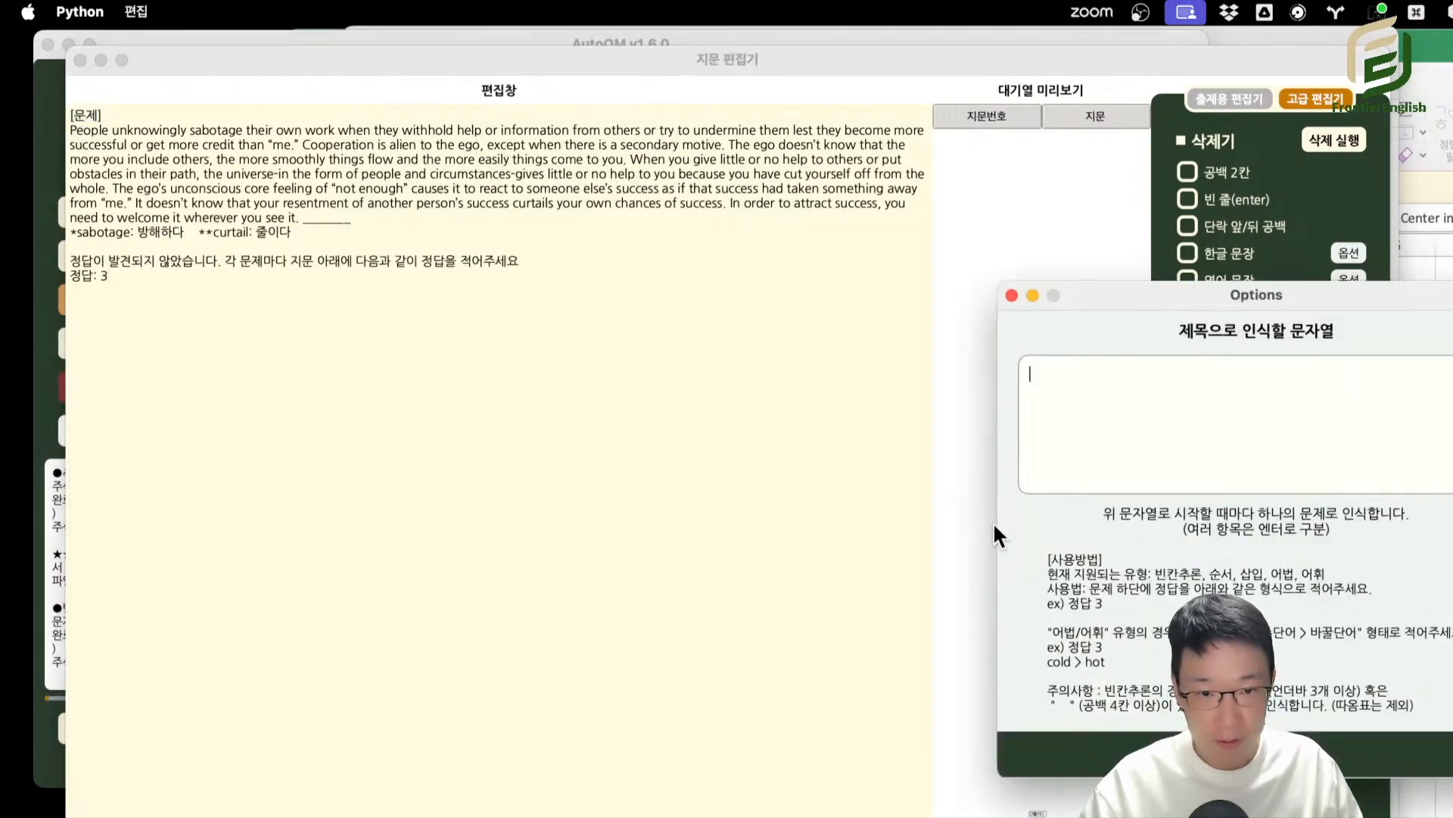
left_click(1305, 742)
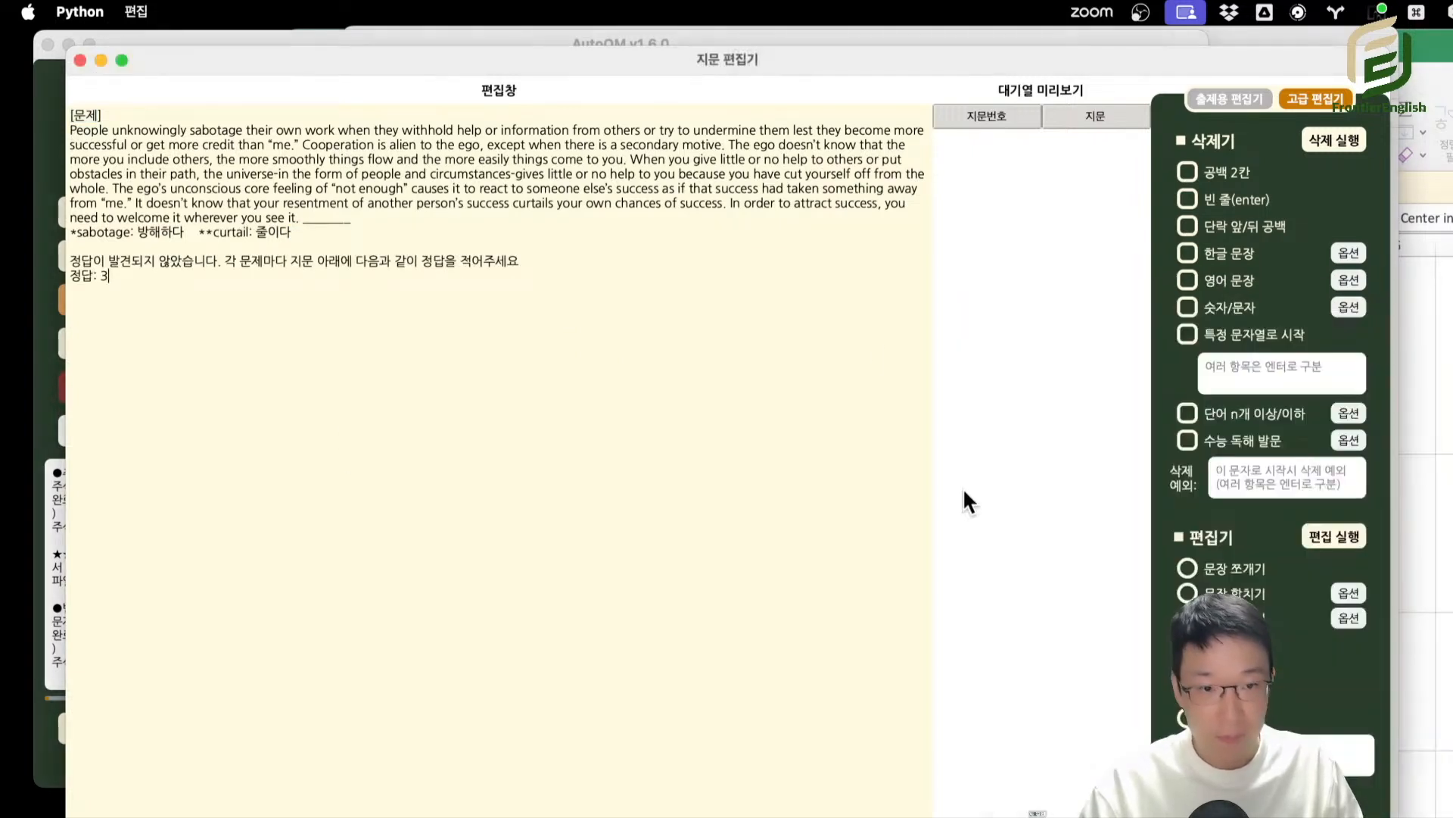
left_click_drag(678, 55, 719, 52)
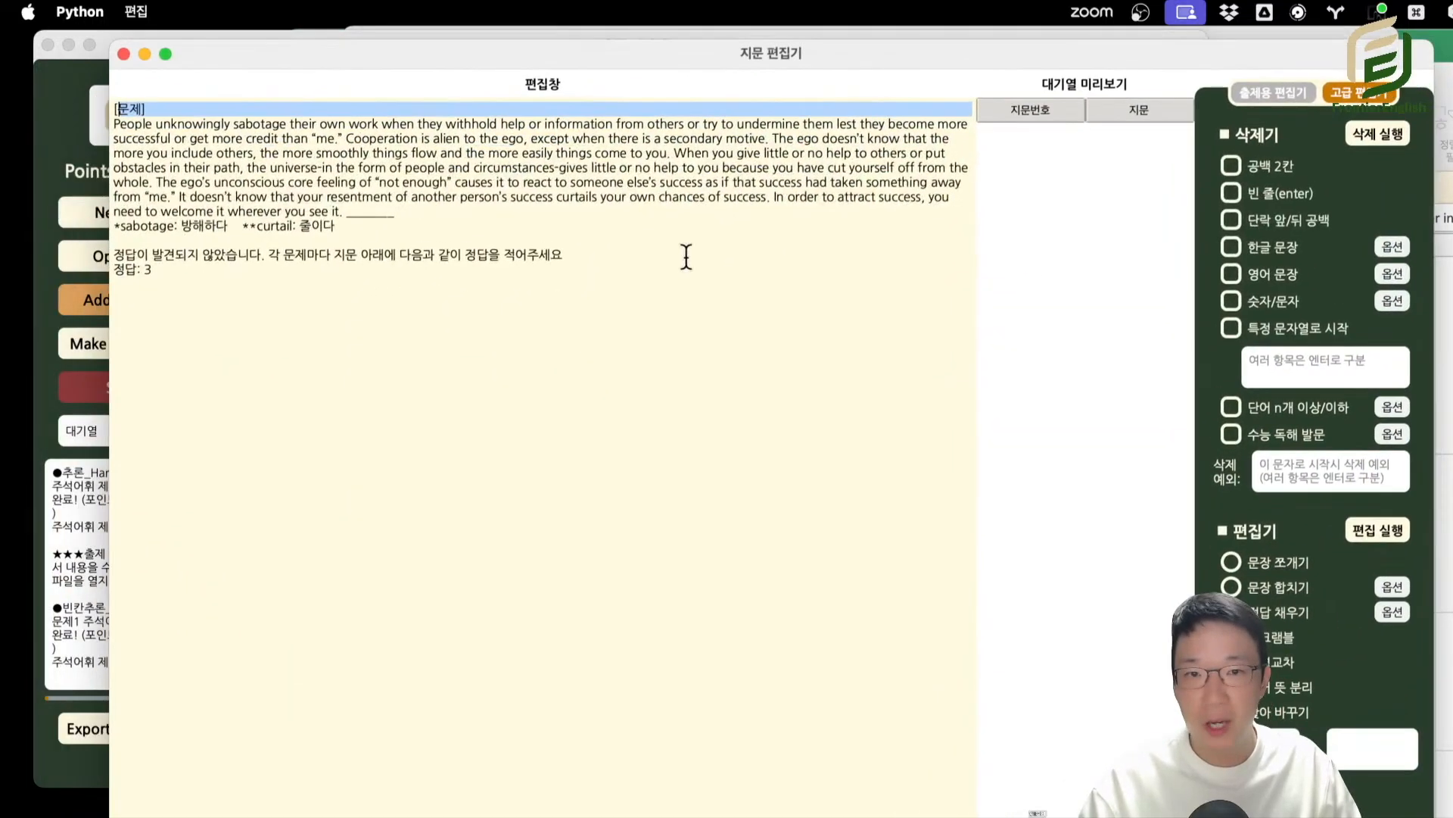
Copy all three questions with their answers from the Pages document and paste them over the article editor's text.
key("super+Tab")
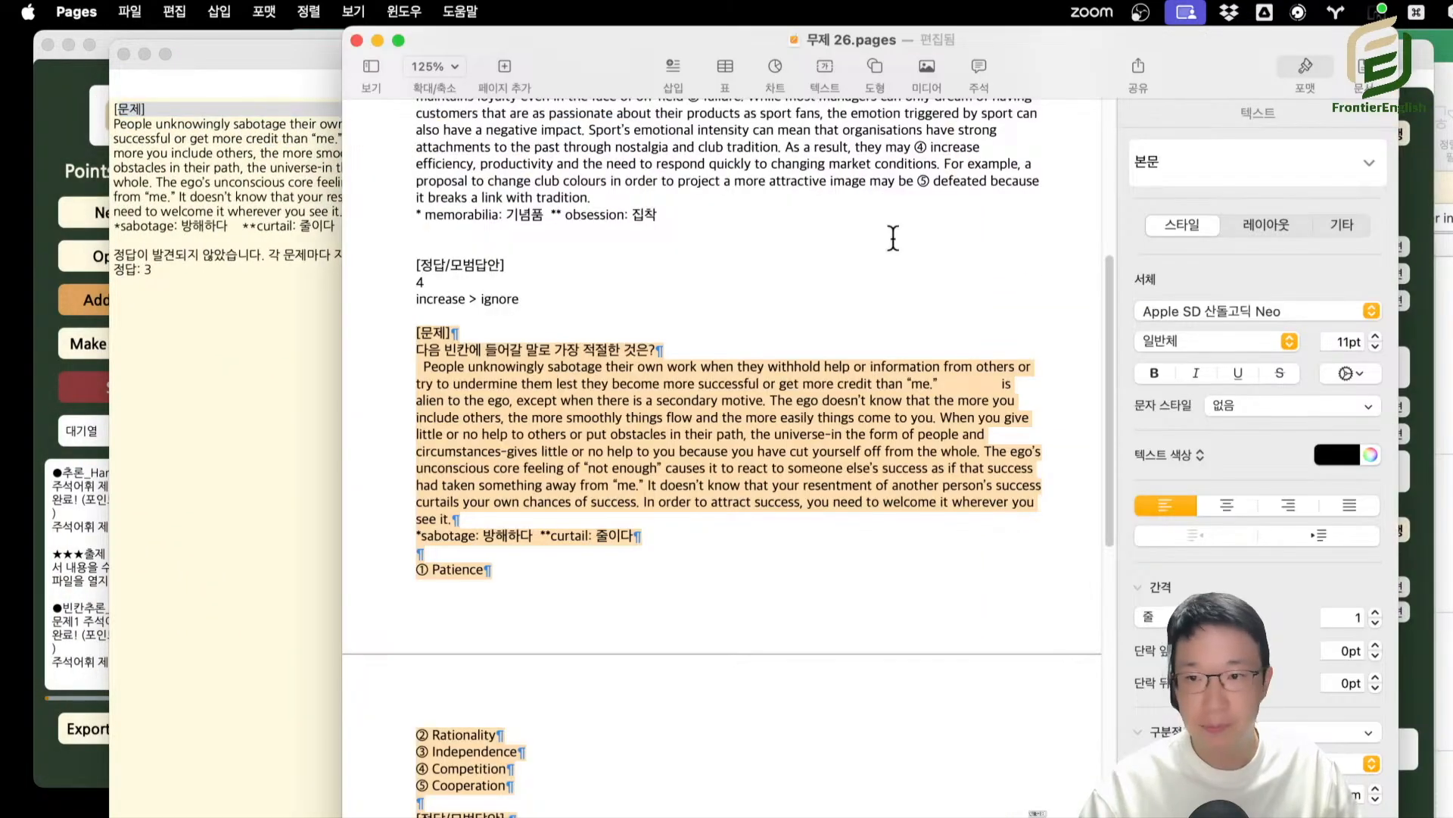
left_click_drag(596, 318, 594, 323)
left_click_drag(562, 812, 402, 198)
key("super+c")
key("super+Tab")
key("super+v")
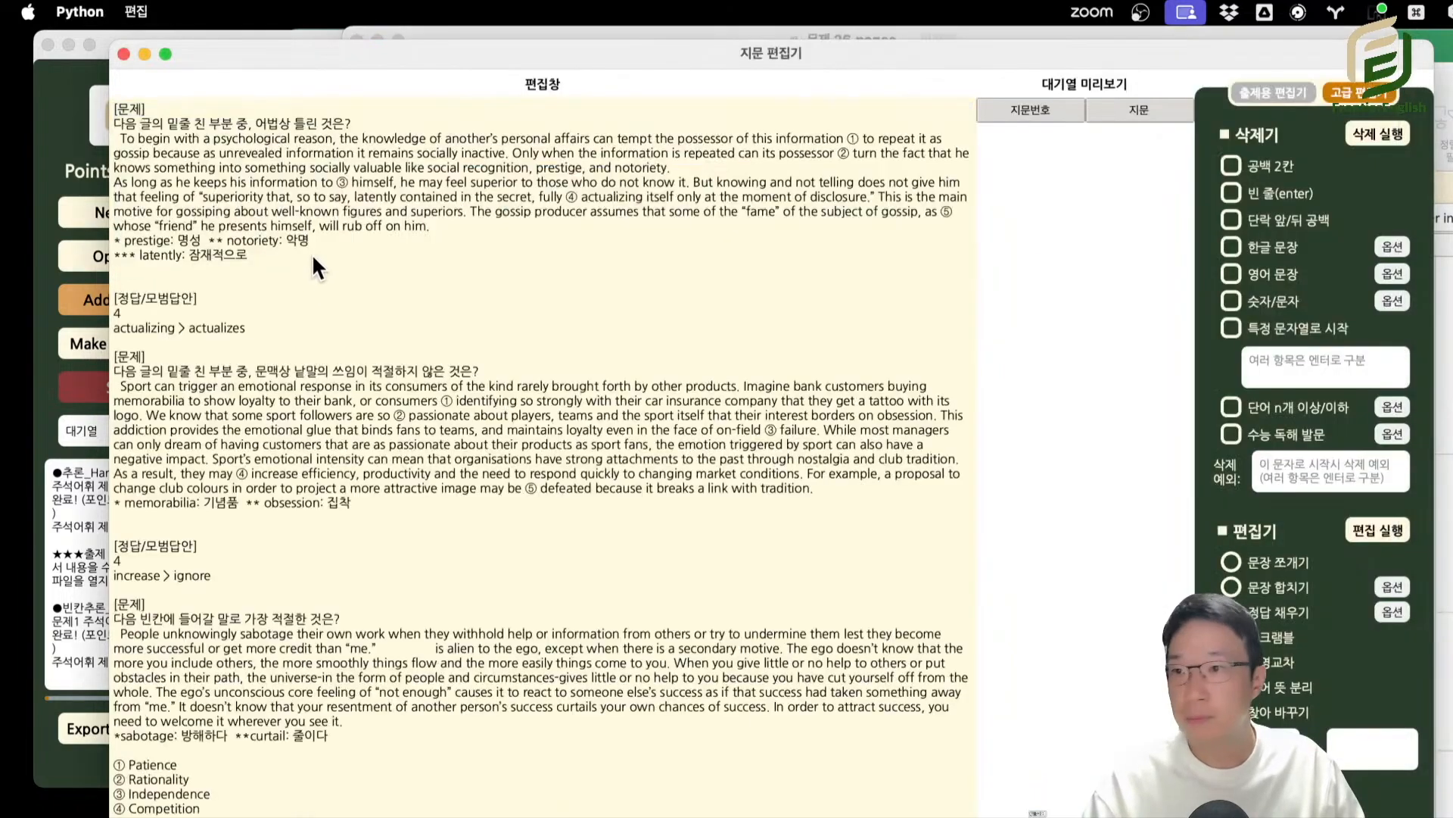
Replace the three [문제] headings with the question numbers 15-1, 15-2 and 15-3.
left_click(173, 101)
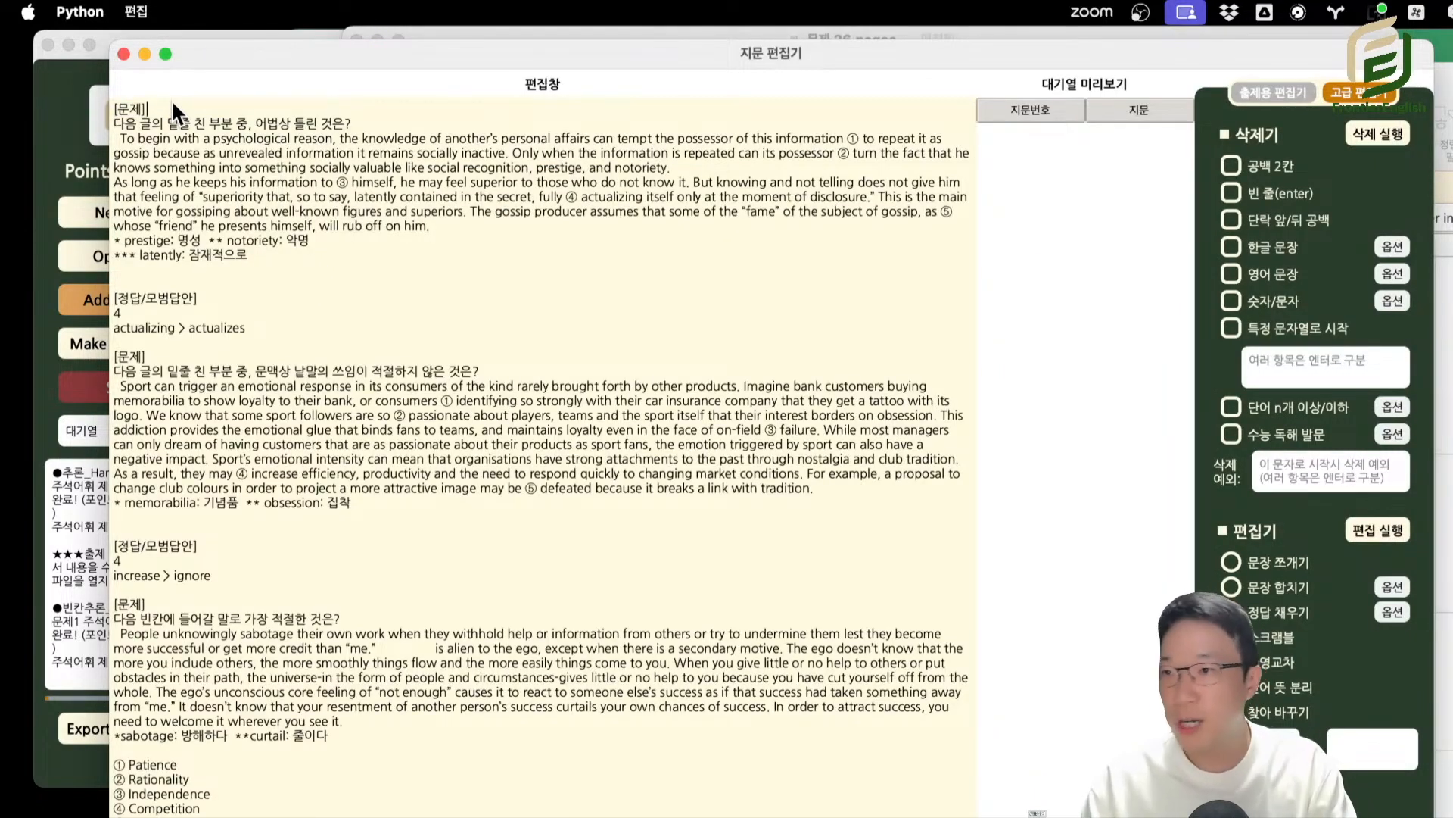
key("BackSpace")
key("BackSpace")
key("BackSpace")
key("BackSpace")
type("15-2")
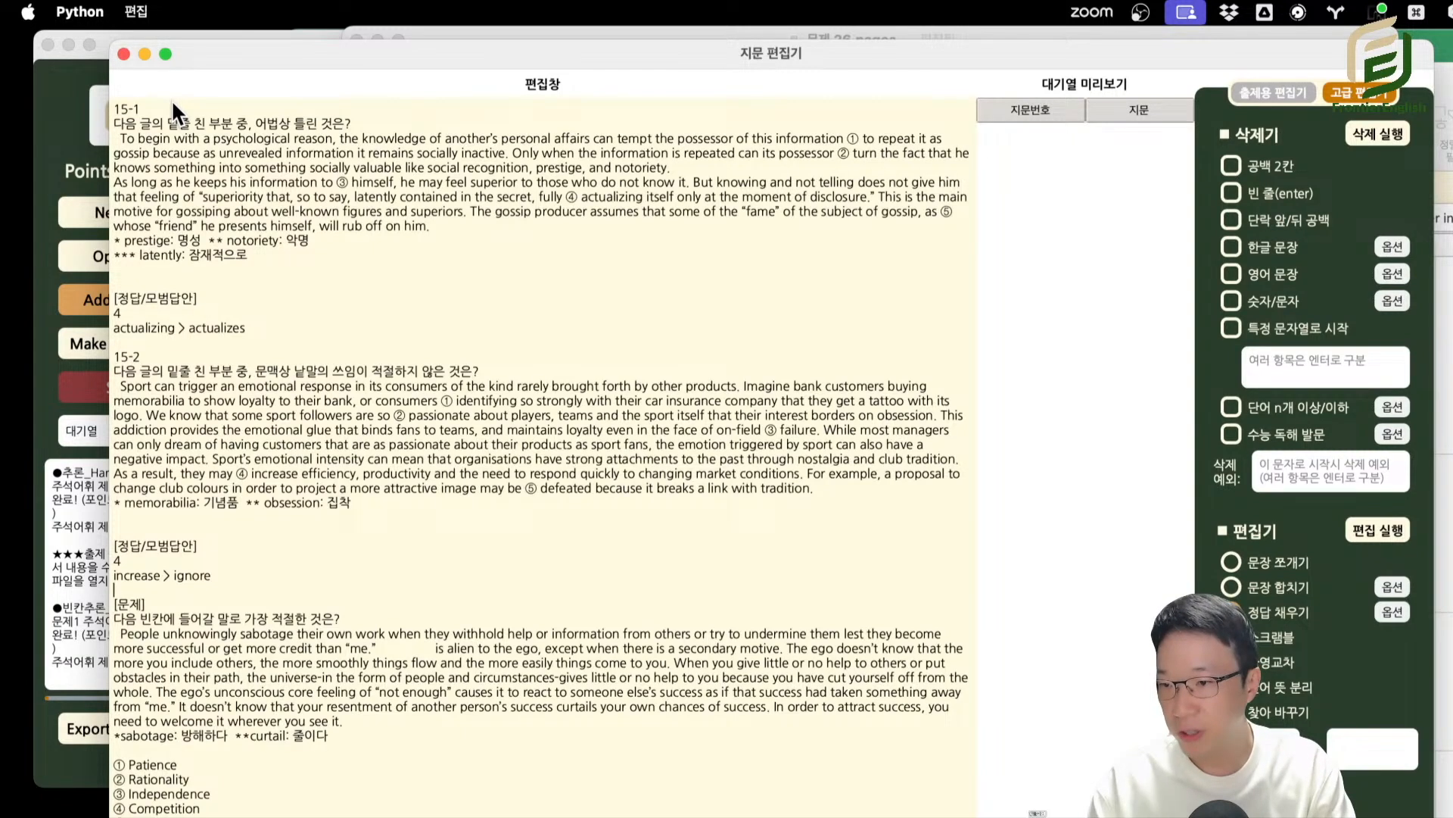
key("shift+End")
type("1-")
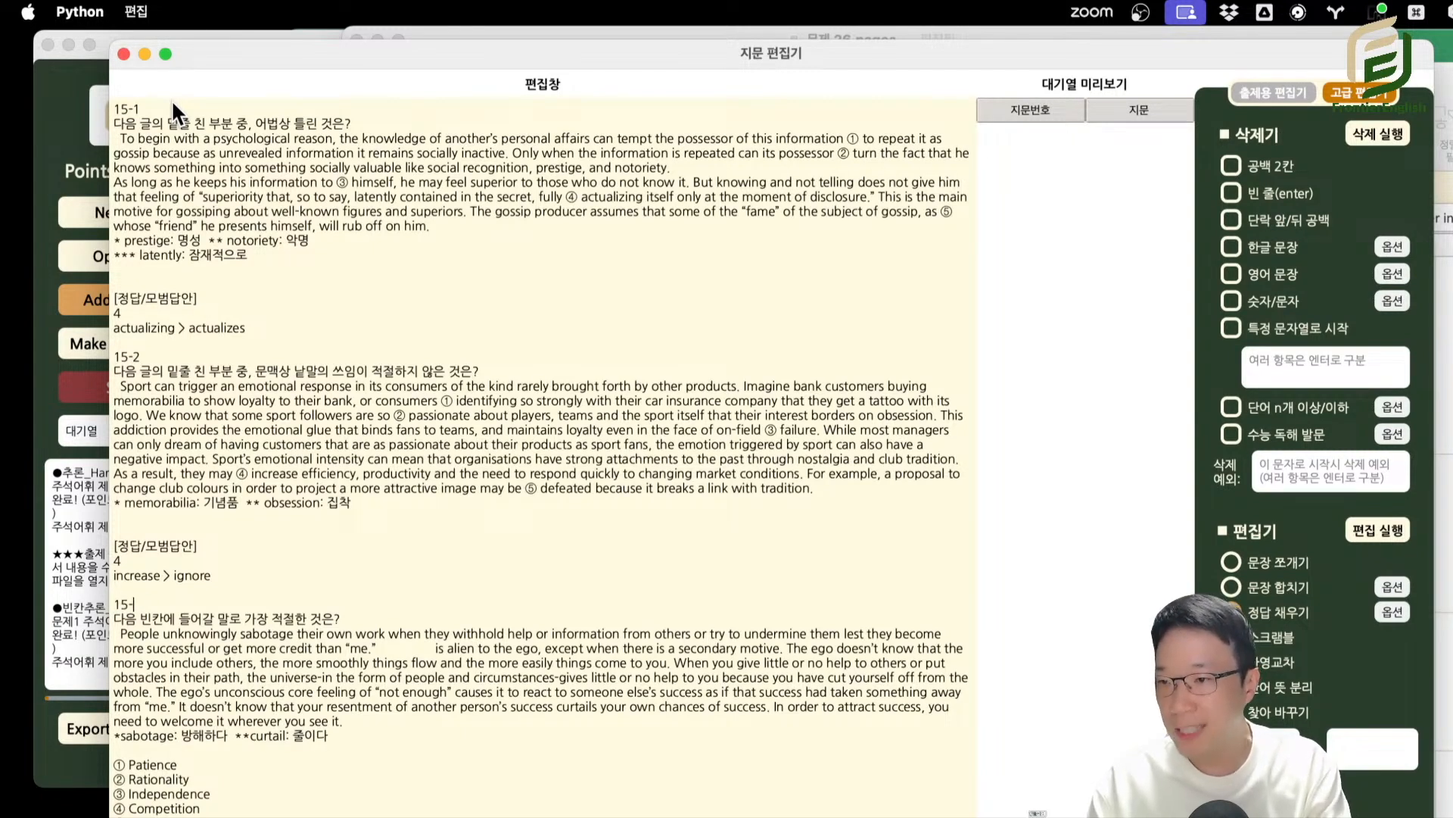
left_click_drag(229, 690, 222, 677)
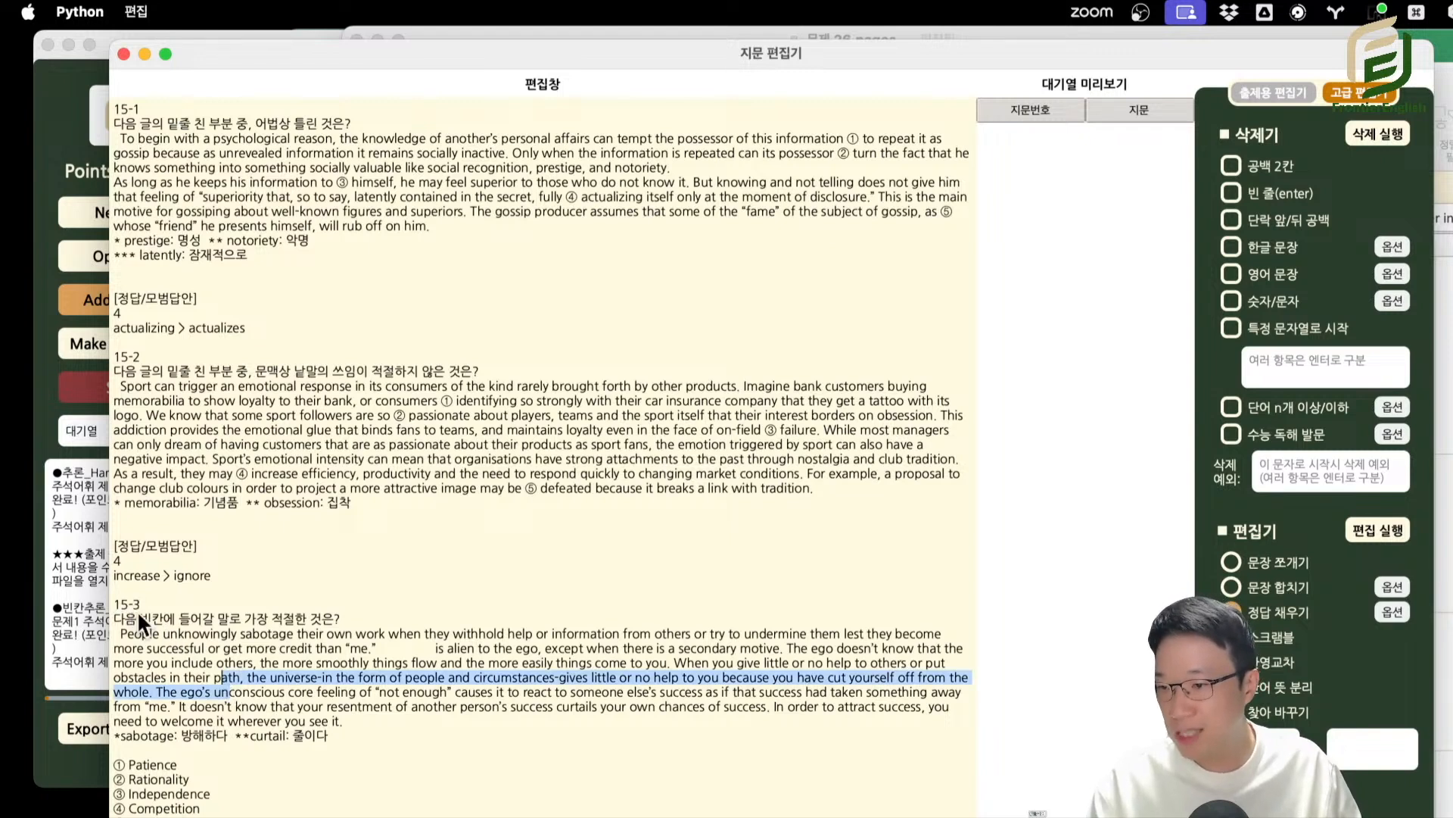
Set the 정답 채우기 title-recognition string to "15-" and run the edit on all three questions.
left_click(1392, 612)
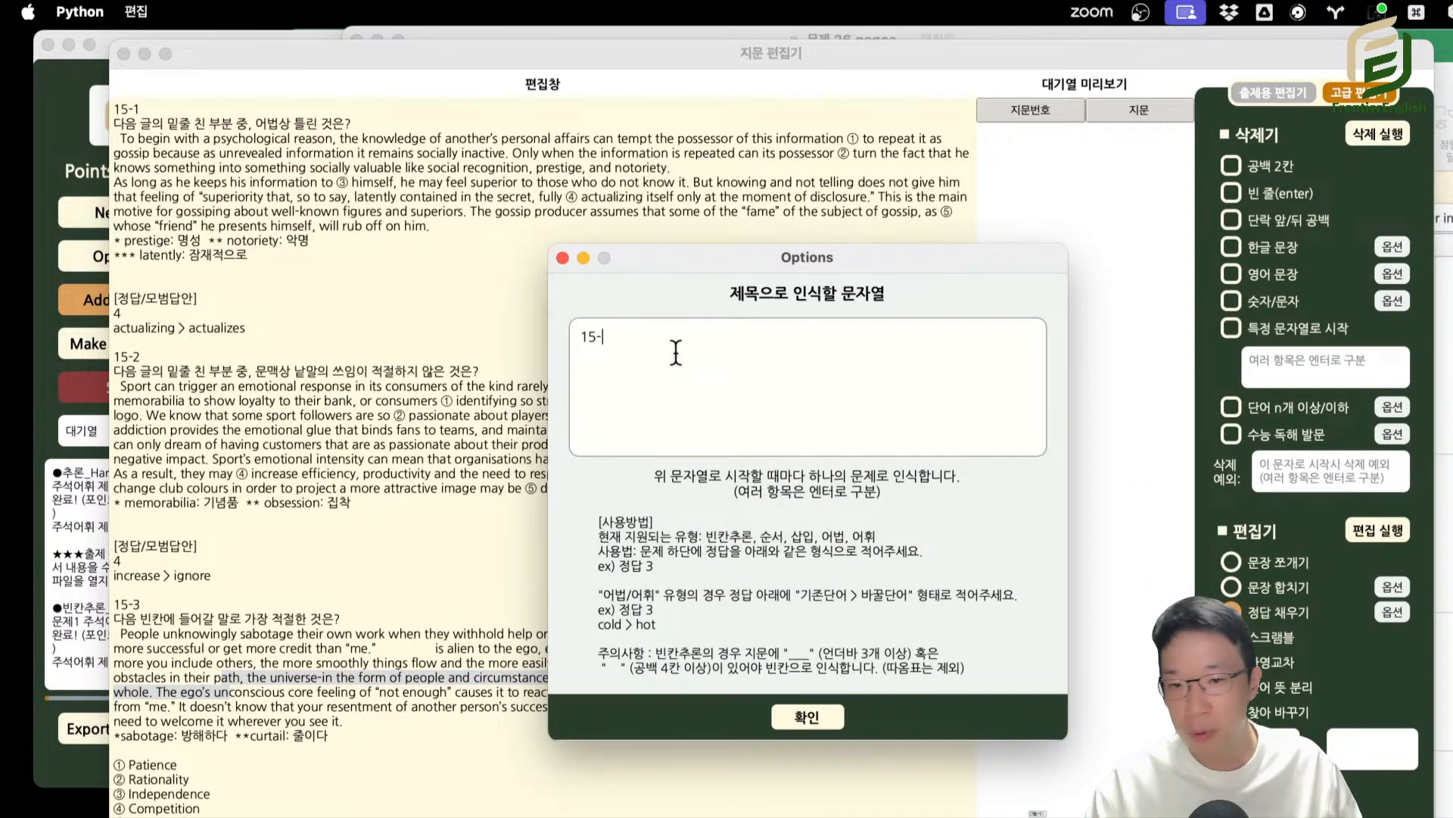
left_click(810, 718)
left_click_drag(812, 718, 657, 582)
double_click(652, 678)
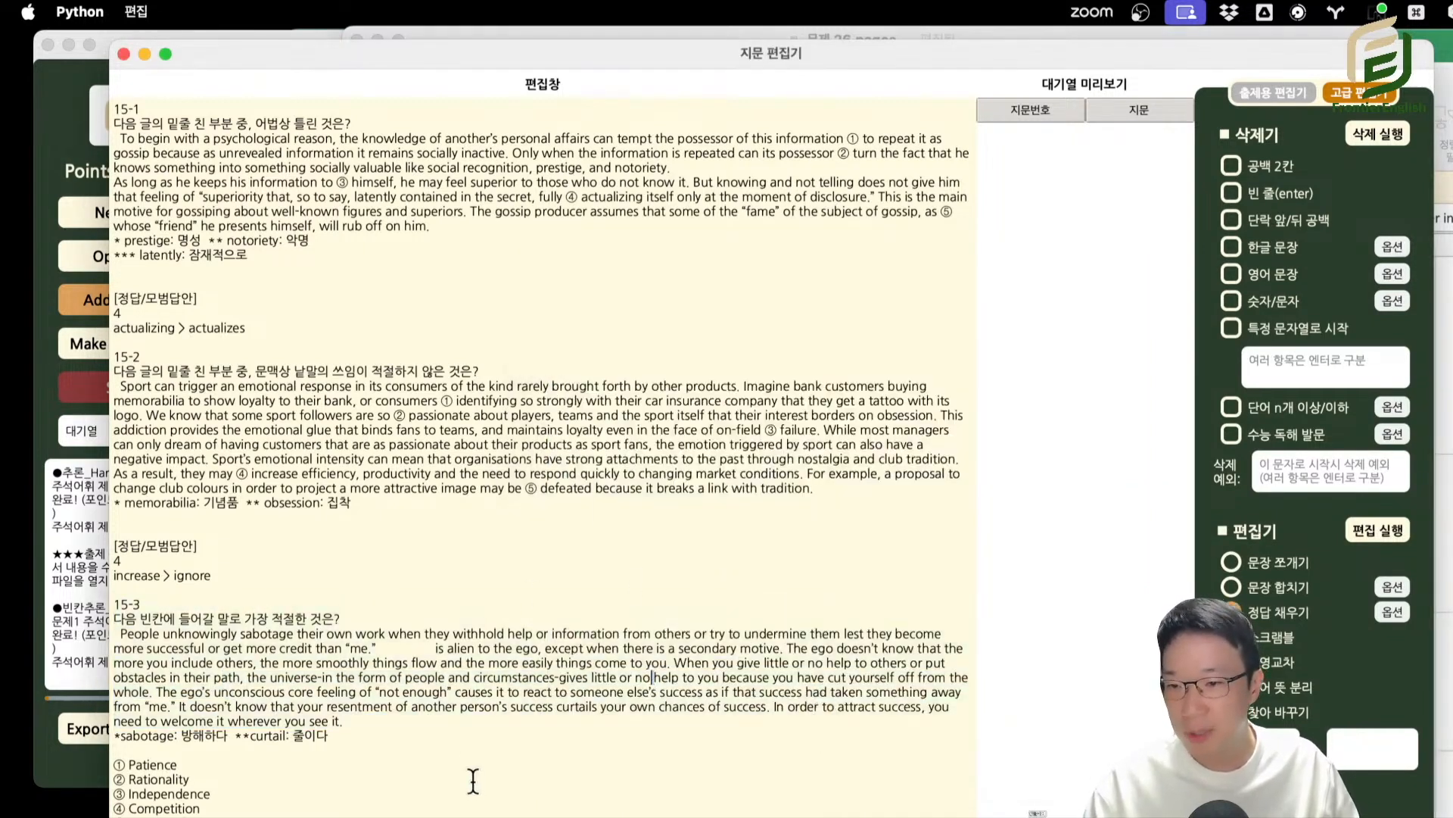
left_click(1377, 530)
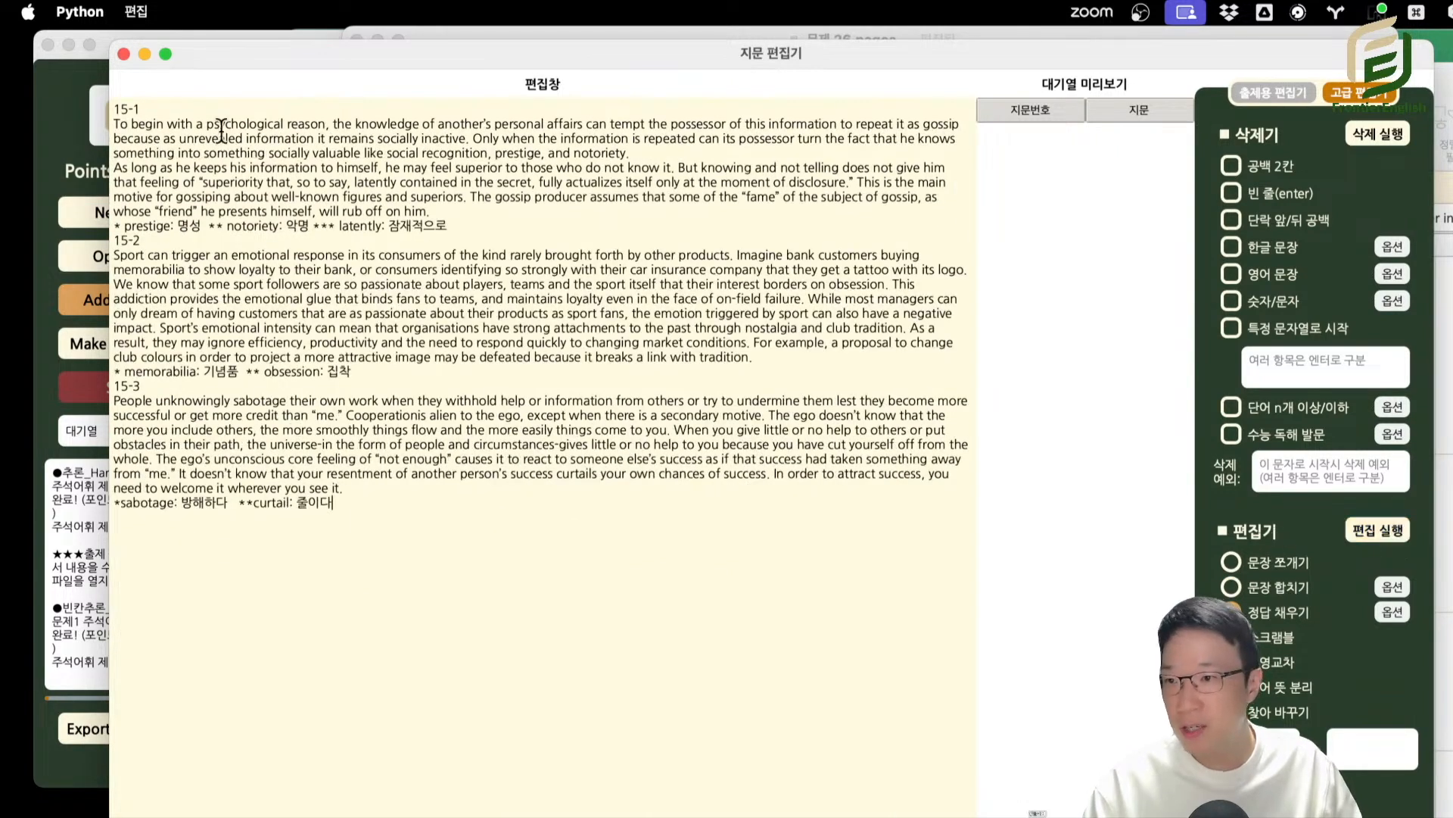
Review the three filled passages, rerun the edit, and check the title-recognition string in the 정답 채우기 options.
left_click_drag(178, 152, 572, 615)
left_click(576, 613)
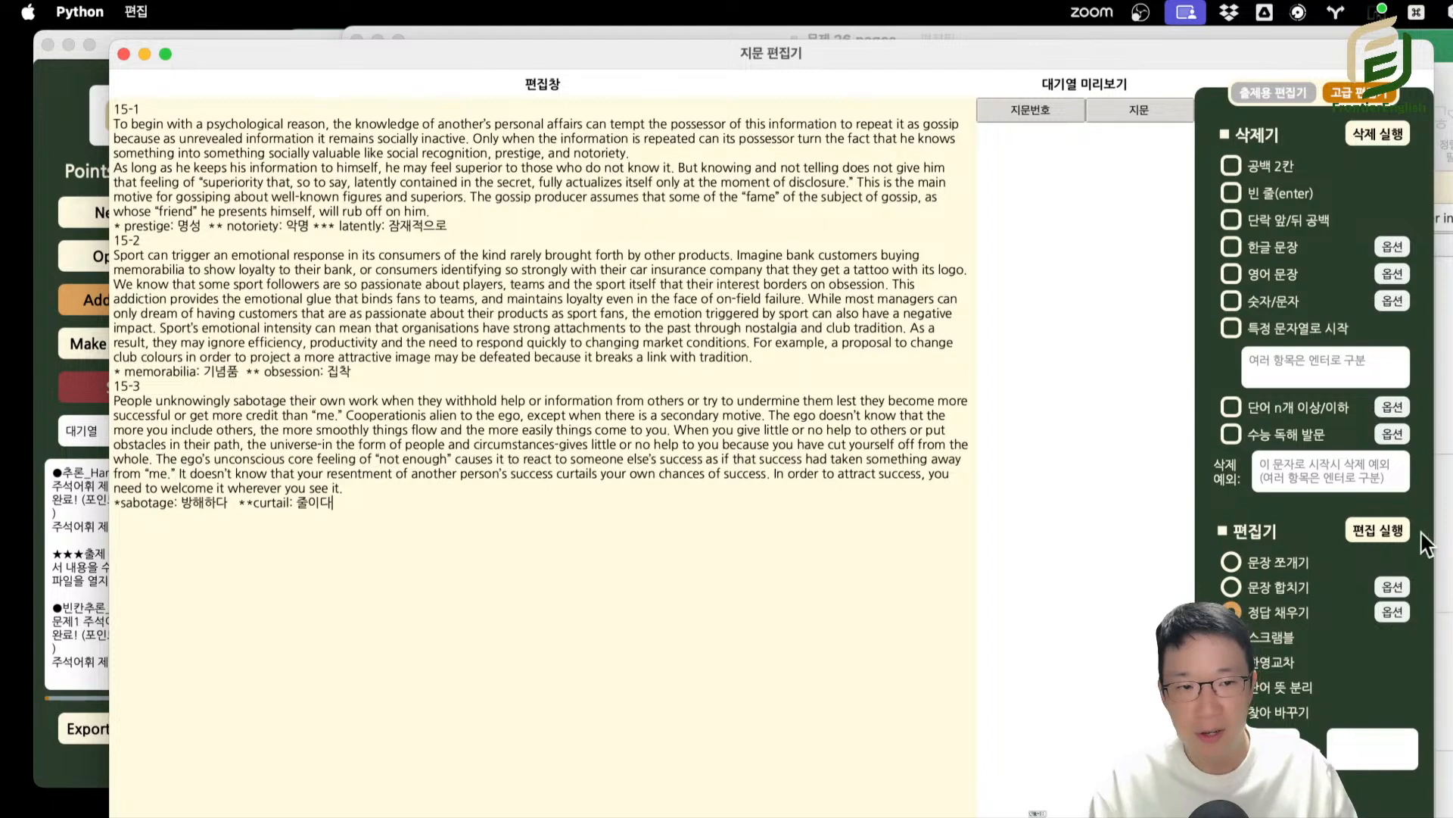
left_click(1377, 530)
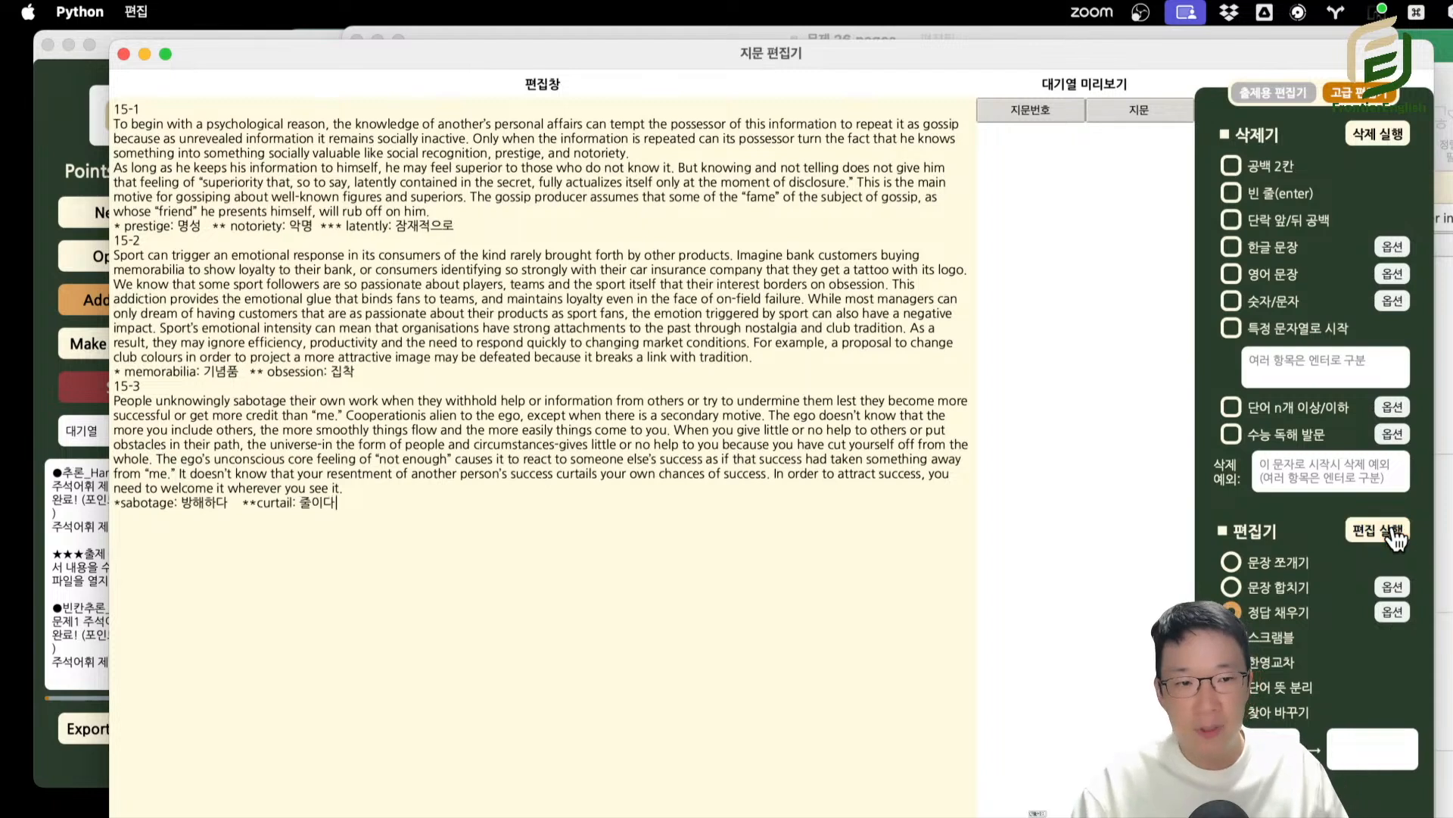
left_click(1393, 611)
left_click_drag(1186, 288, 854, 252)
left_click_drag(742, 341, 605, 328)
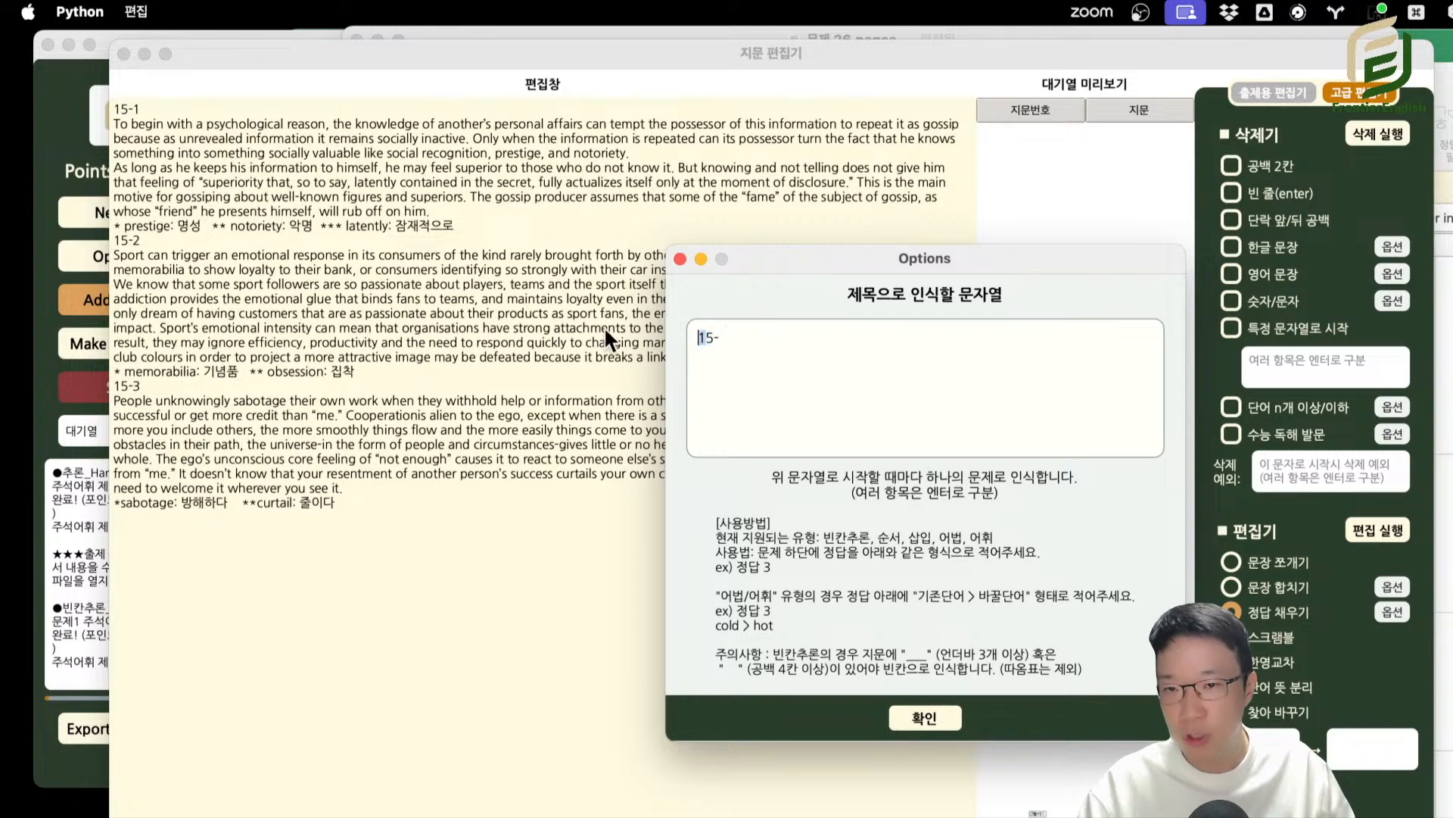
left_click(700, 259)
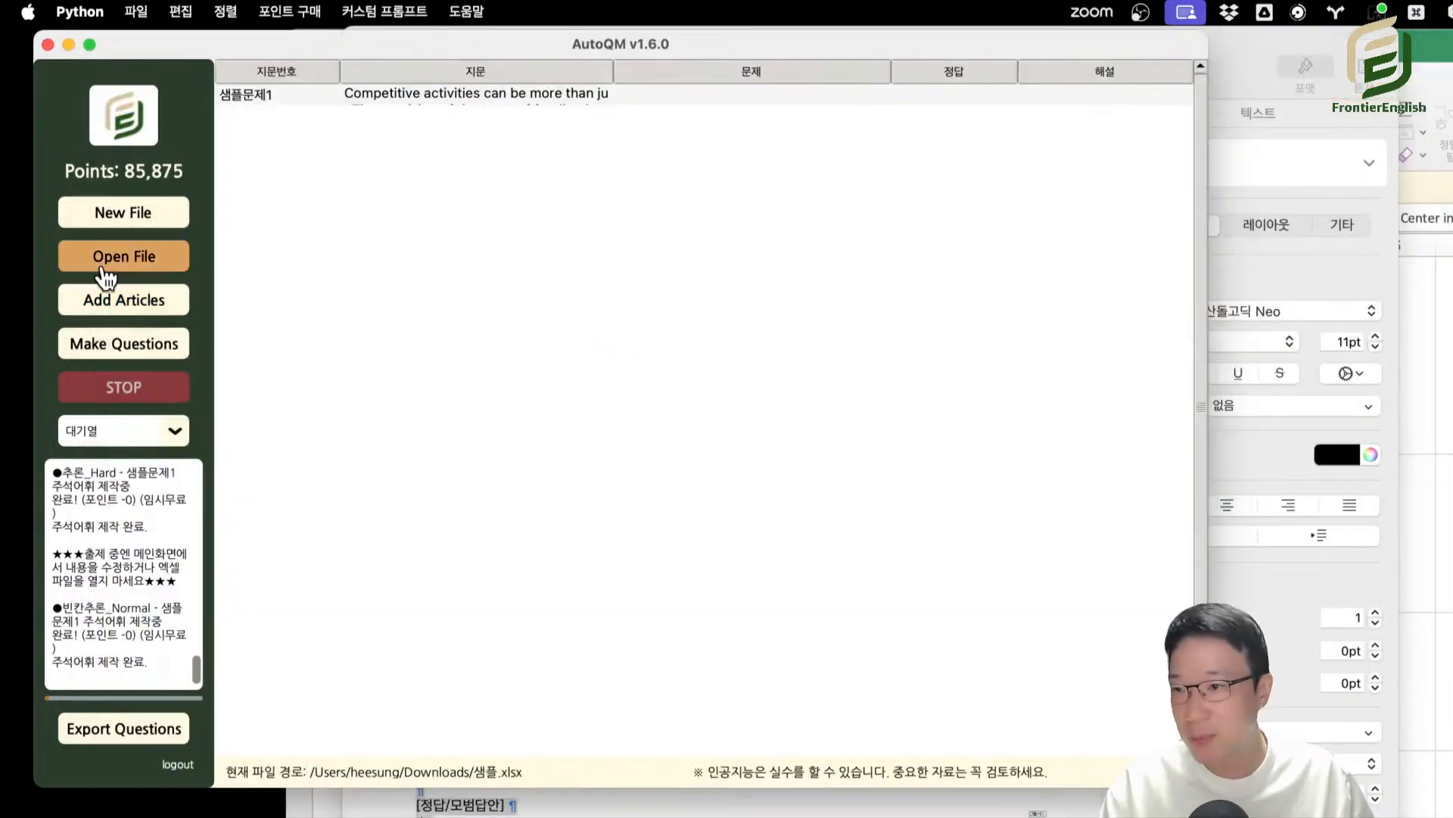
Open a new article editor, move it over the main window, and show its 고급 편집기 tools.
left_click(146, 303)
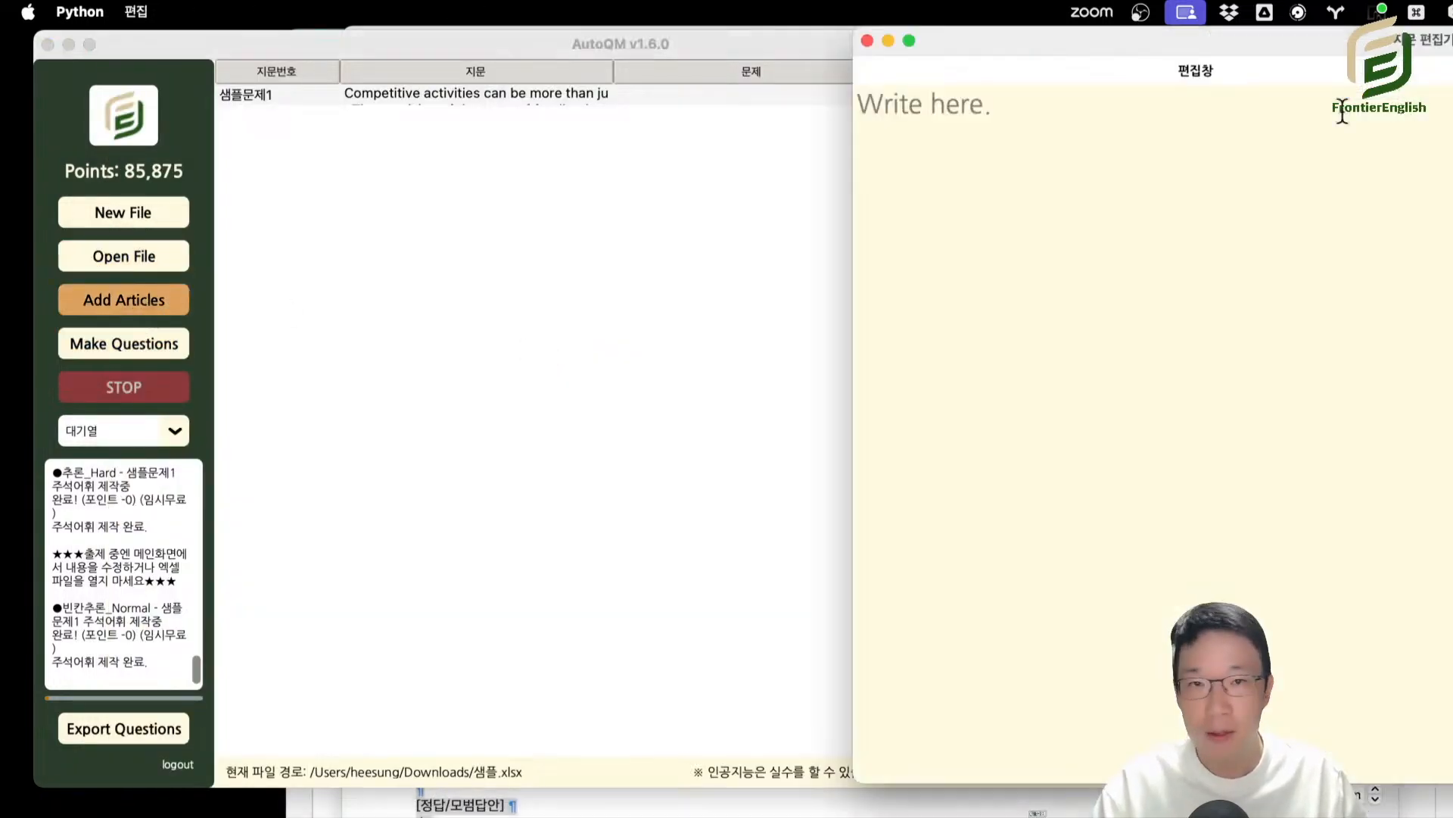
left_click_drag(1339, 45, 558, 47)
left_click(1120, 79)
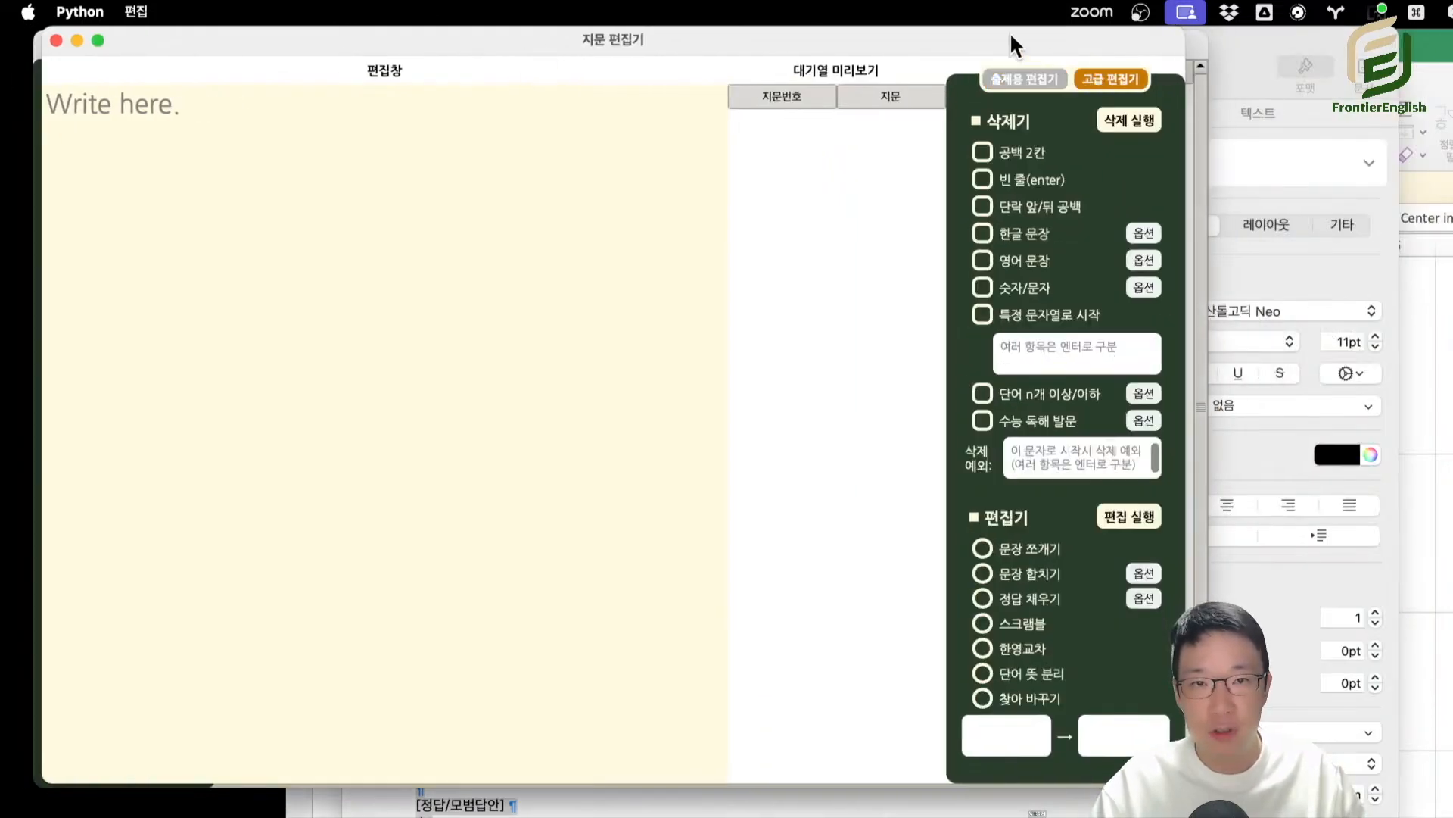
left_click_drag(1010, 32, 1044, 35)
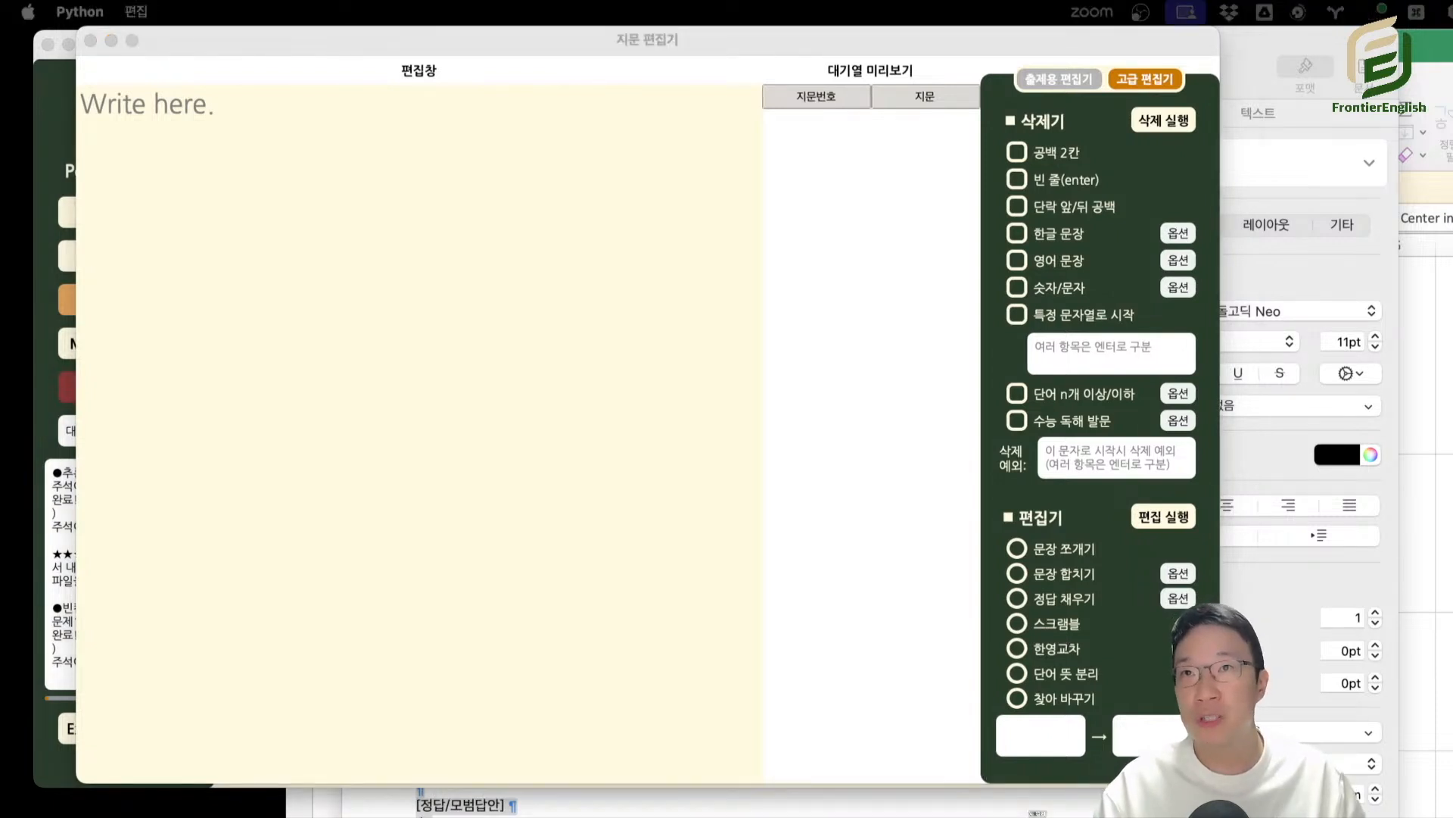
Paste the sentence "however dazzled we may be by the electronic, computerized, and media wonders of the twenty-first century" and scramble it with 스크램블.
left_click(424, 202)
key("super+v")
left_click_drag(337, 47, 296, 46)
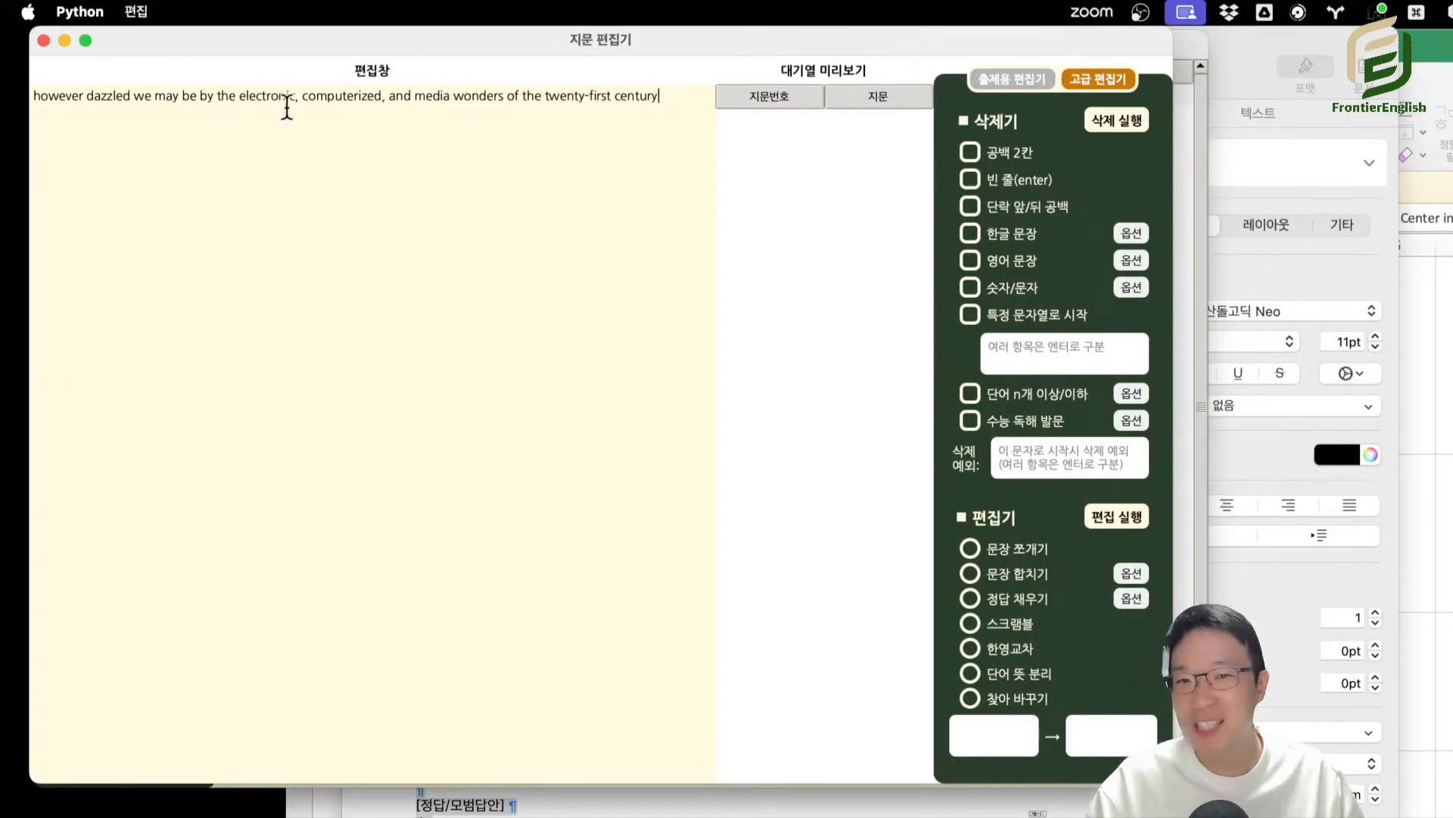
left_click(1014, 628)
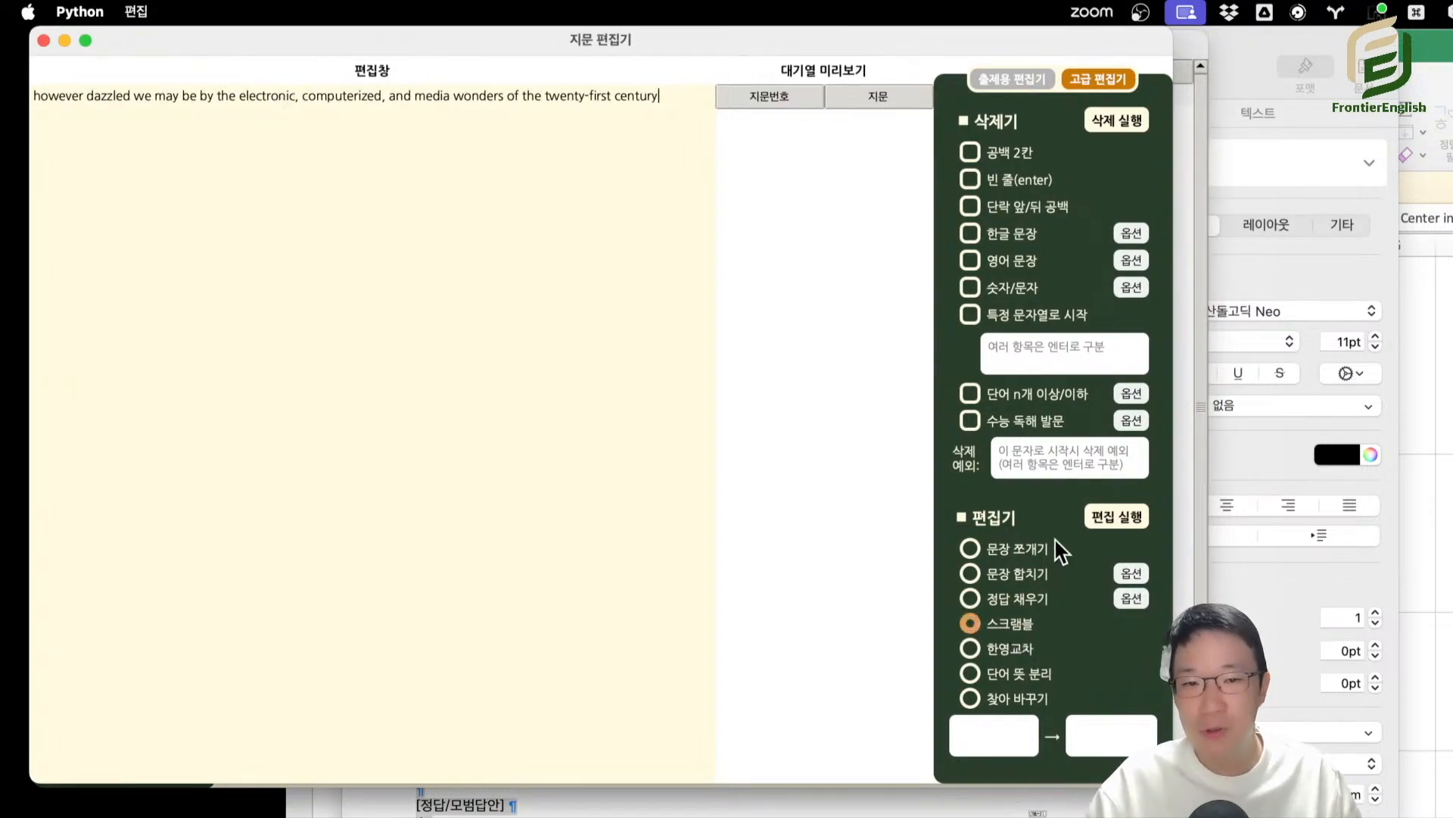
left_click(1113, 516)
Replace the scrambled text with three lines of the original sentence and run 스크램블 on all of them.
key("super+a")
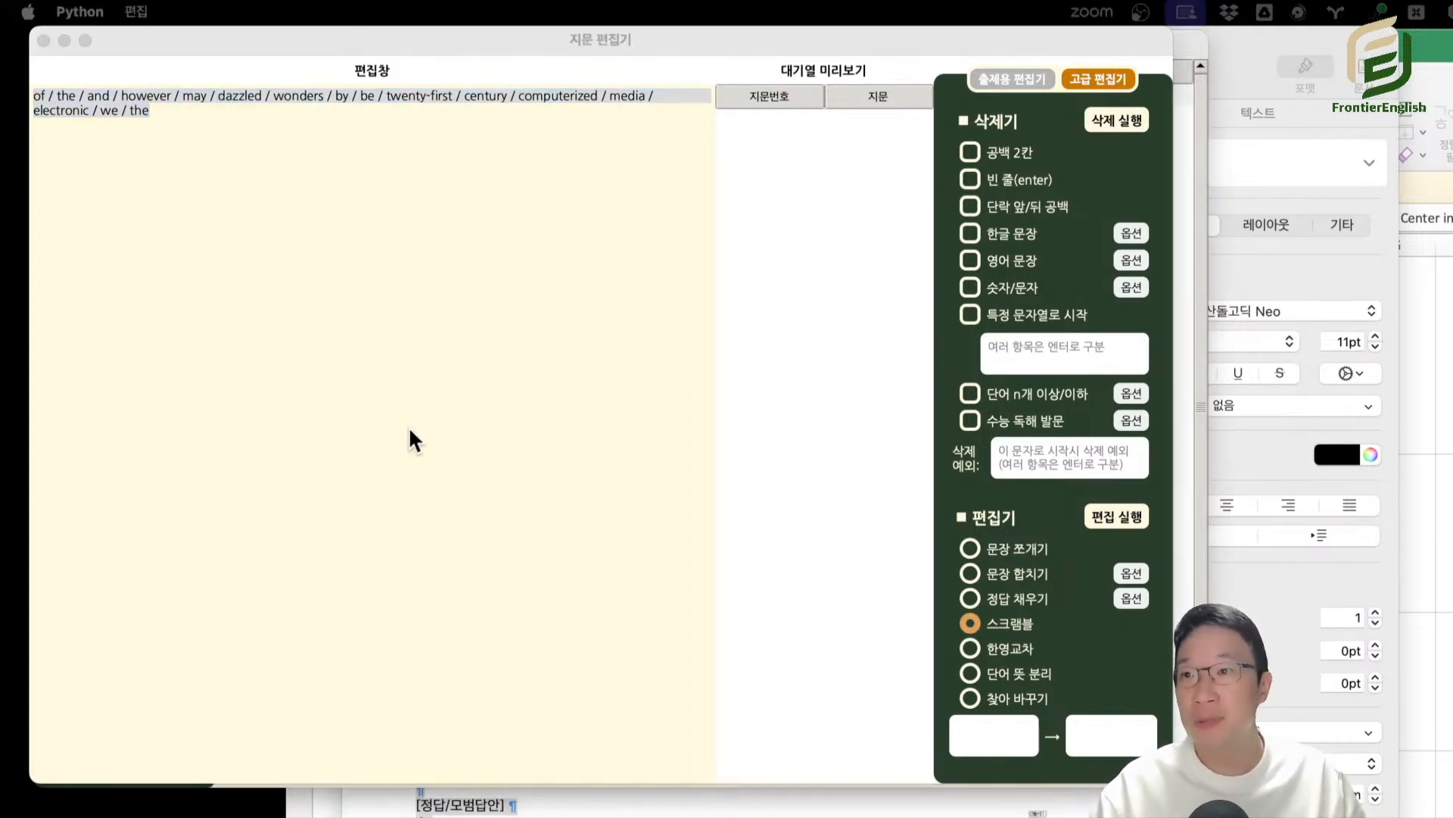
left_click(401, 275)
key("super+v")
key("super+v")
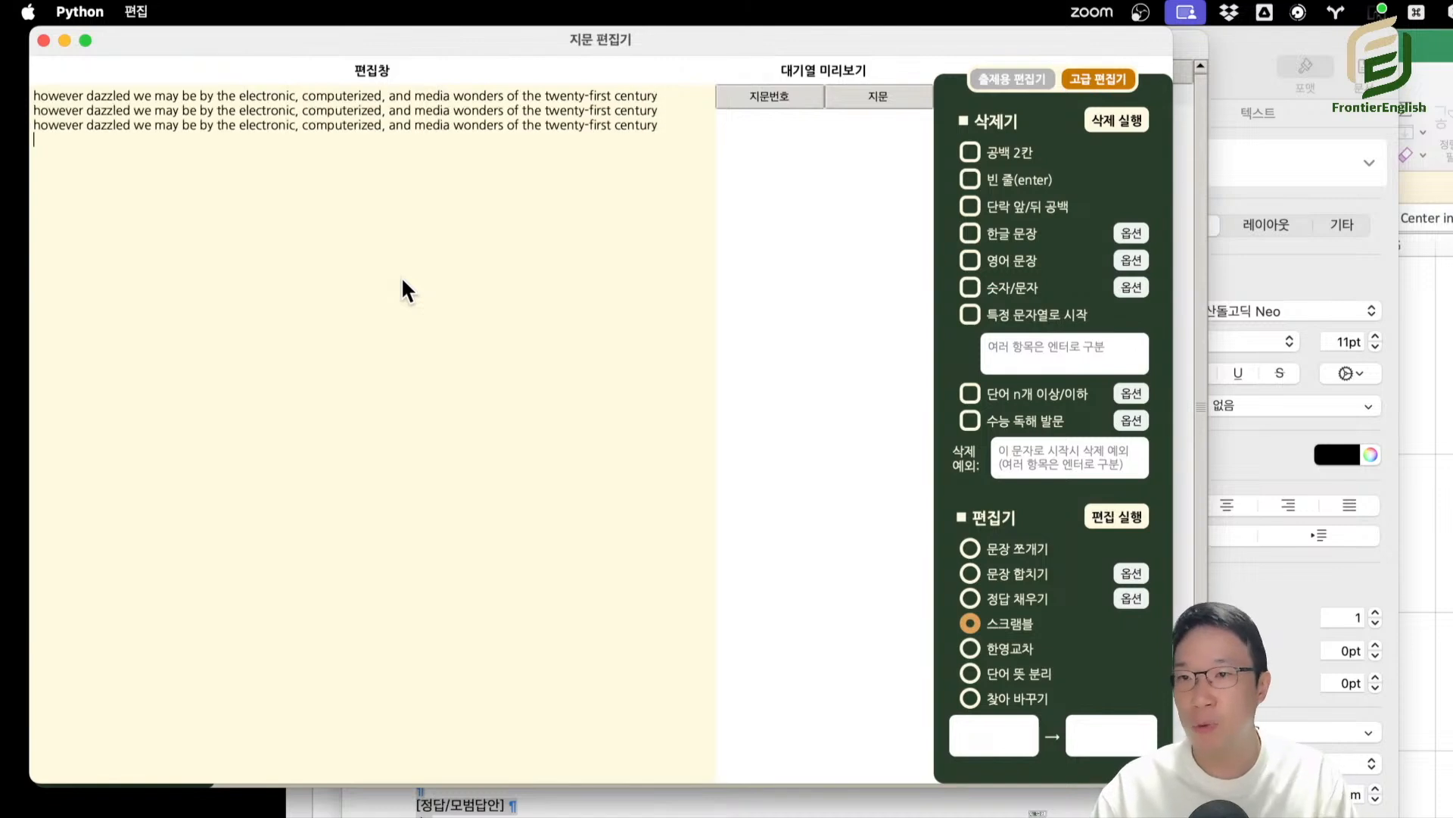
left_click(1128, 515)
left_click_drag(345, 246, 9, 69)
left_click(514, 267)
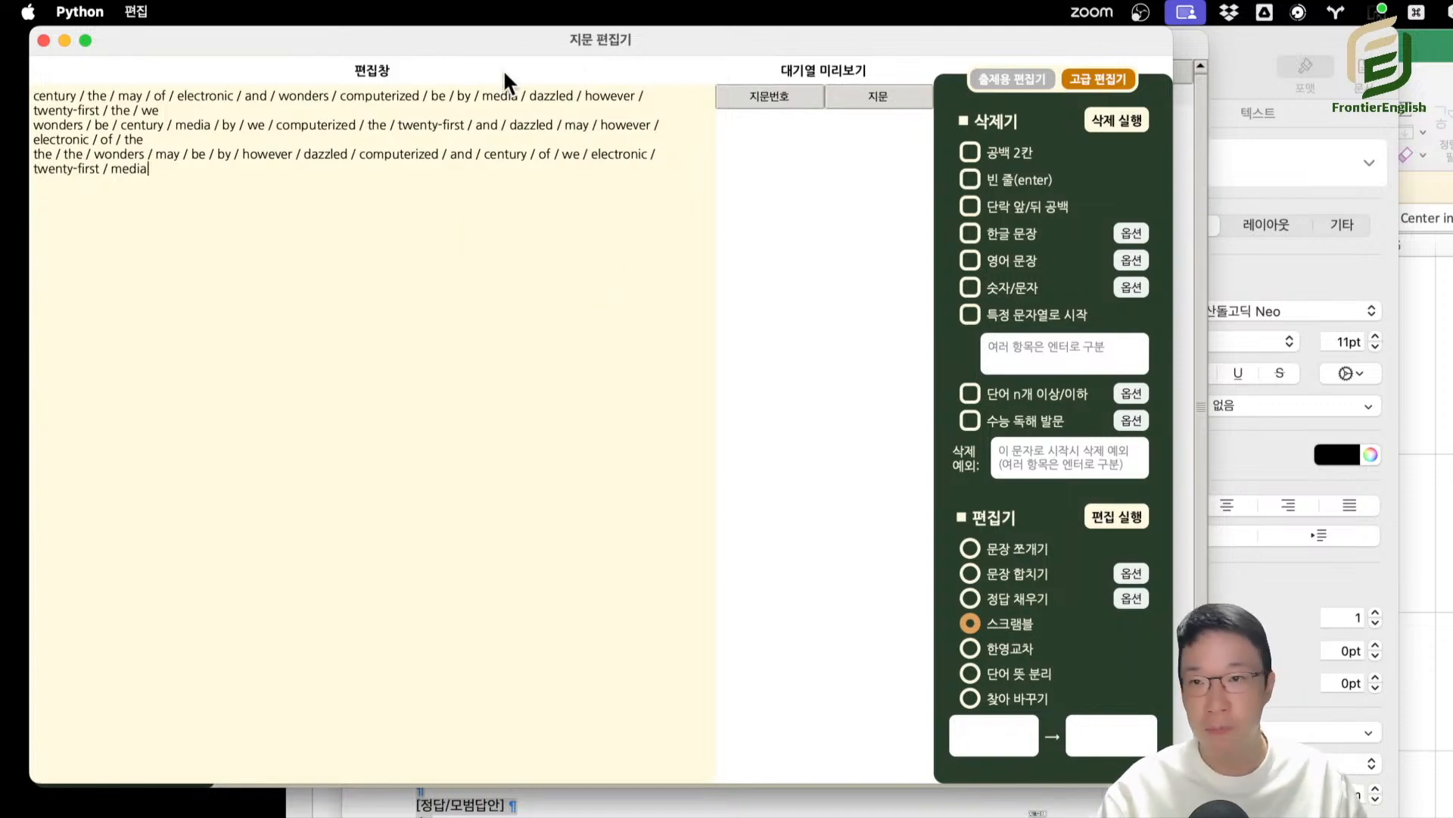
left_click_drag(507, 42, 621, 42)
left_click_drag(529, 37, 416, 44)
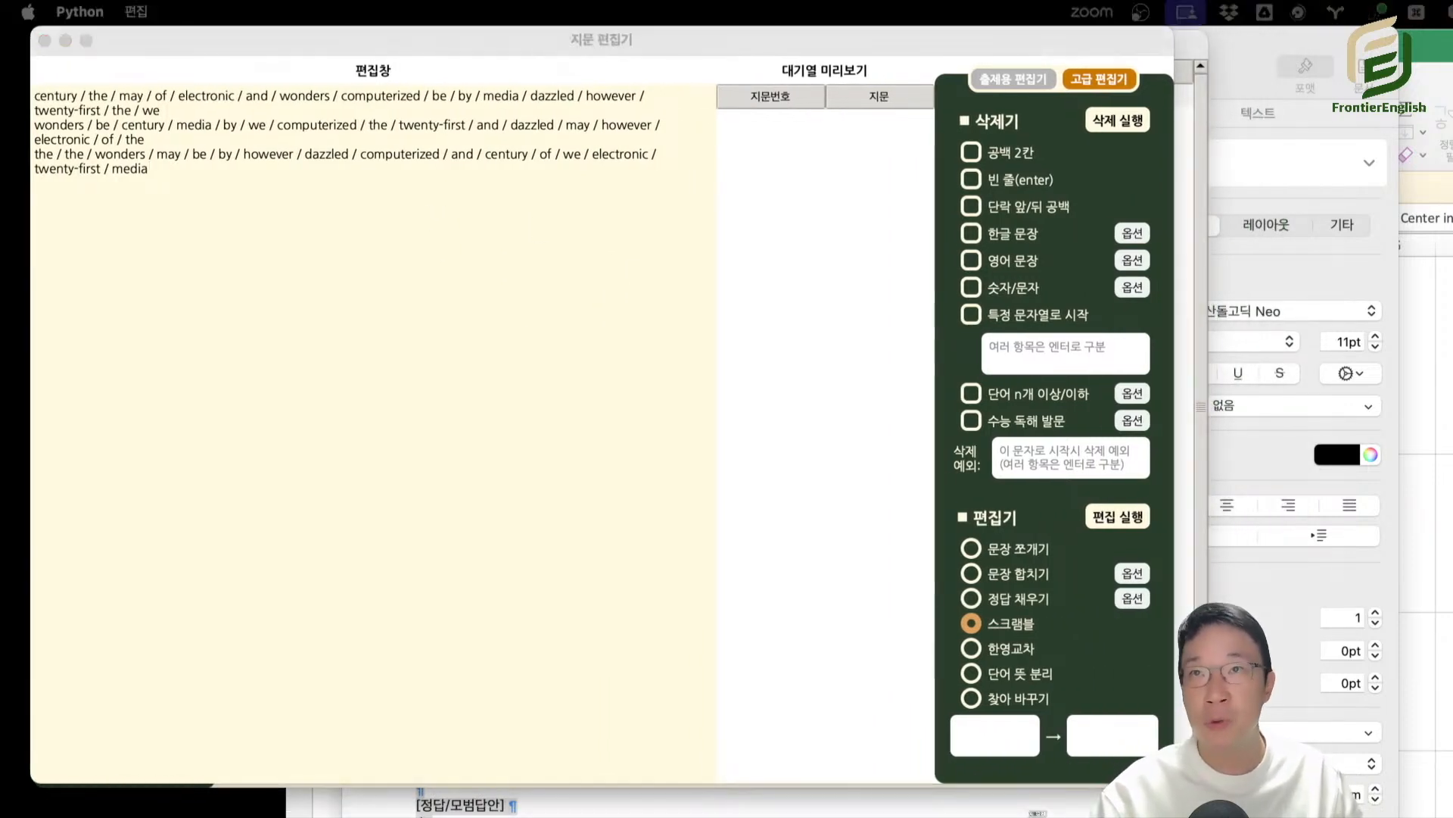
Replace the scrambled lines with the Thomas Edison passage and its Korean translation, and split both into single-sentence lines with 문장 쪼개기.
left_click(390, 330)
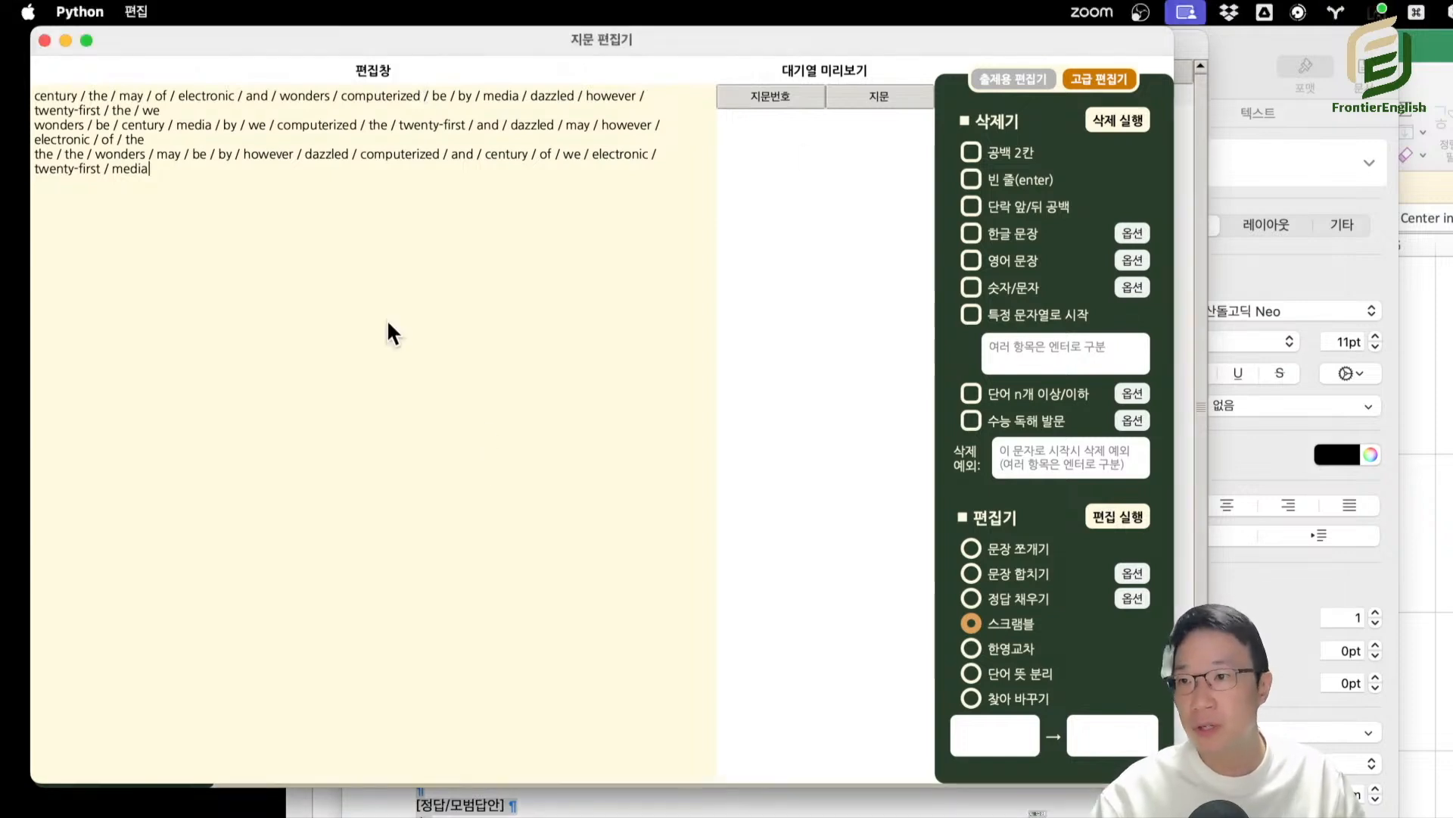
key("super+a")
key("super+v")
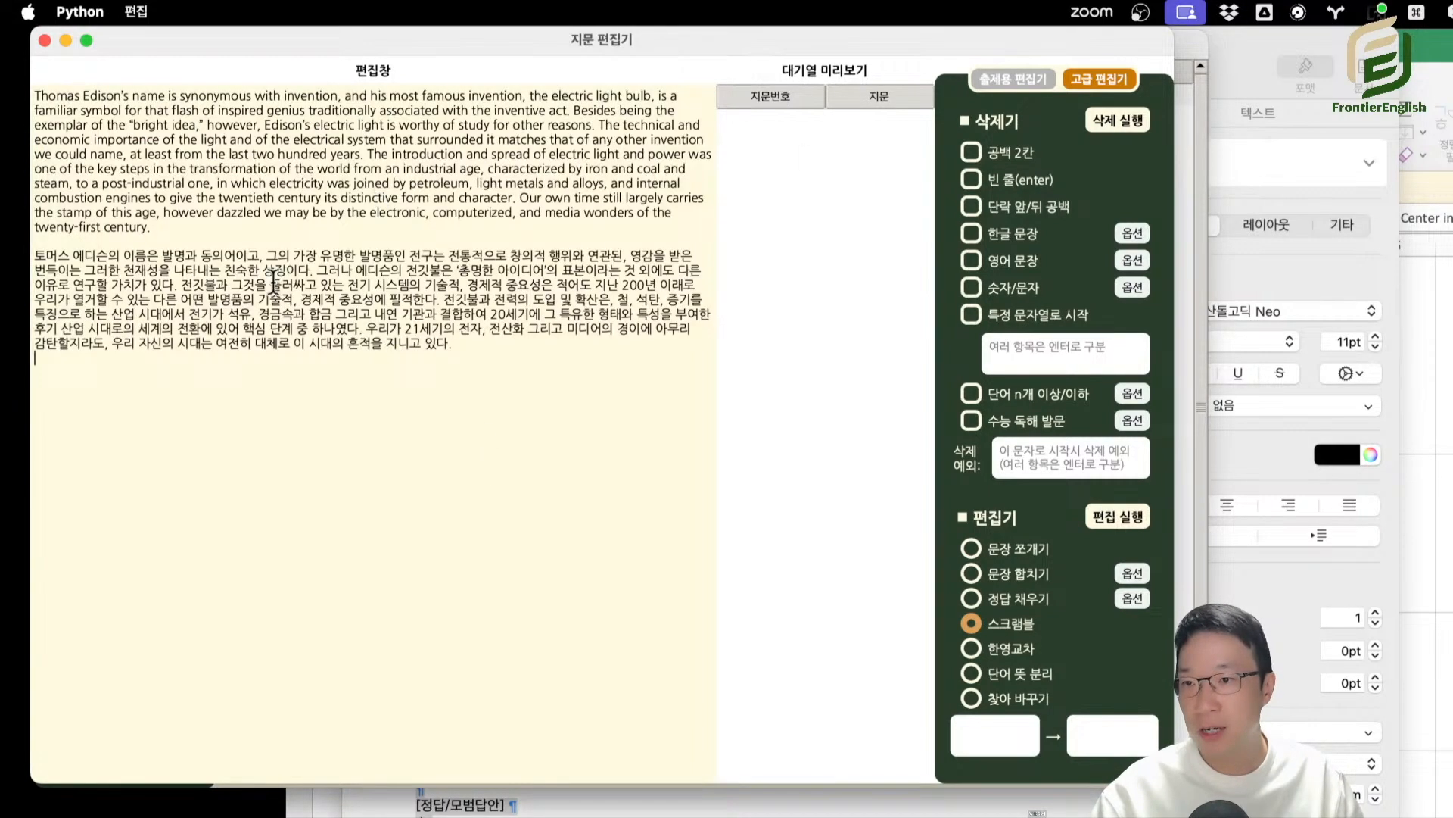
left_click_drag(318, 258, 277, 155)
left_click(392, 304)
left_click(1019, 550)
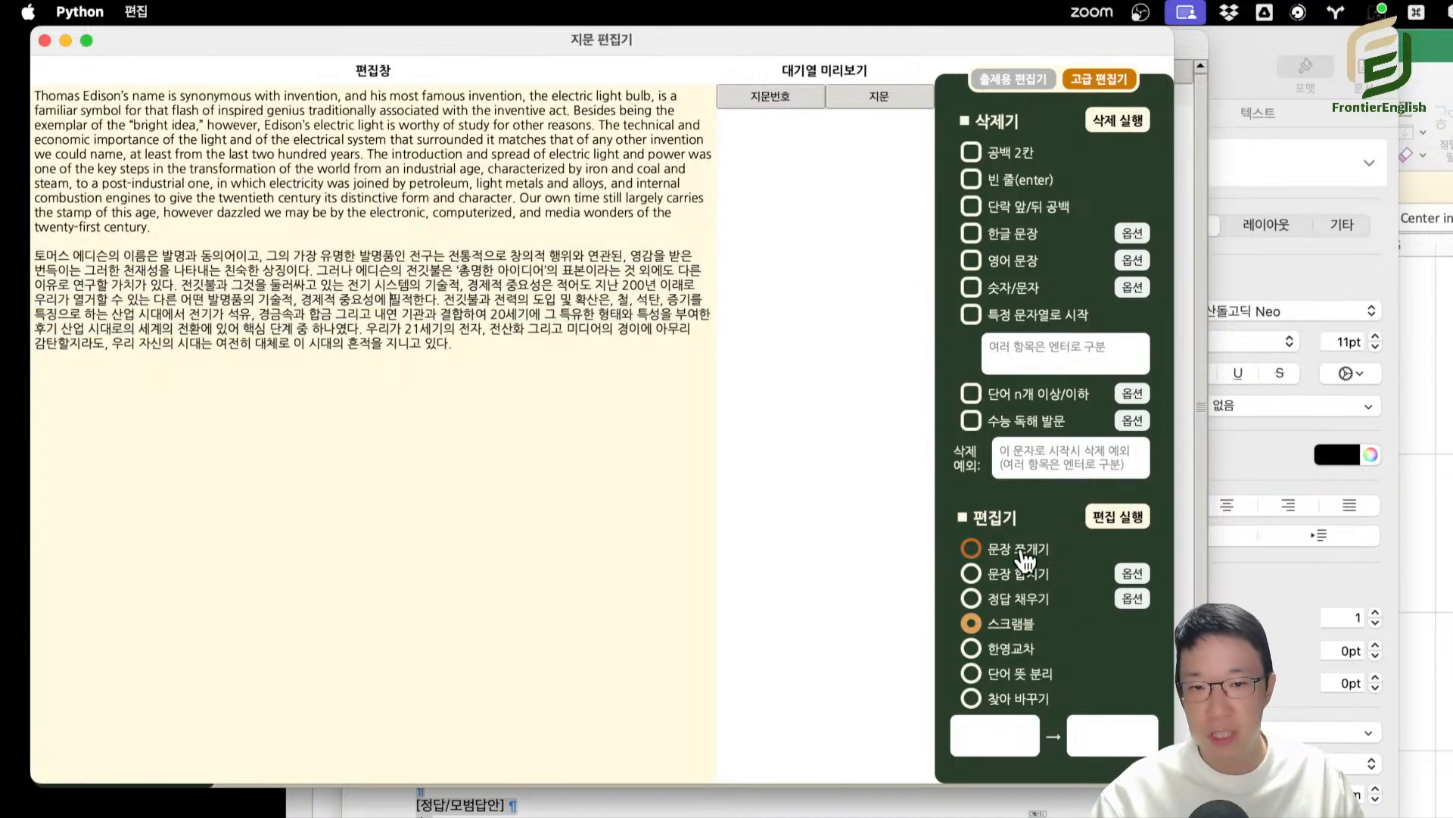
left_click(1118, 516)
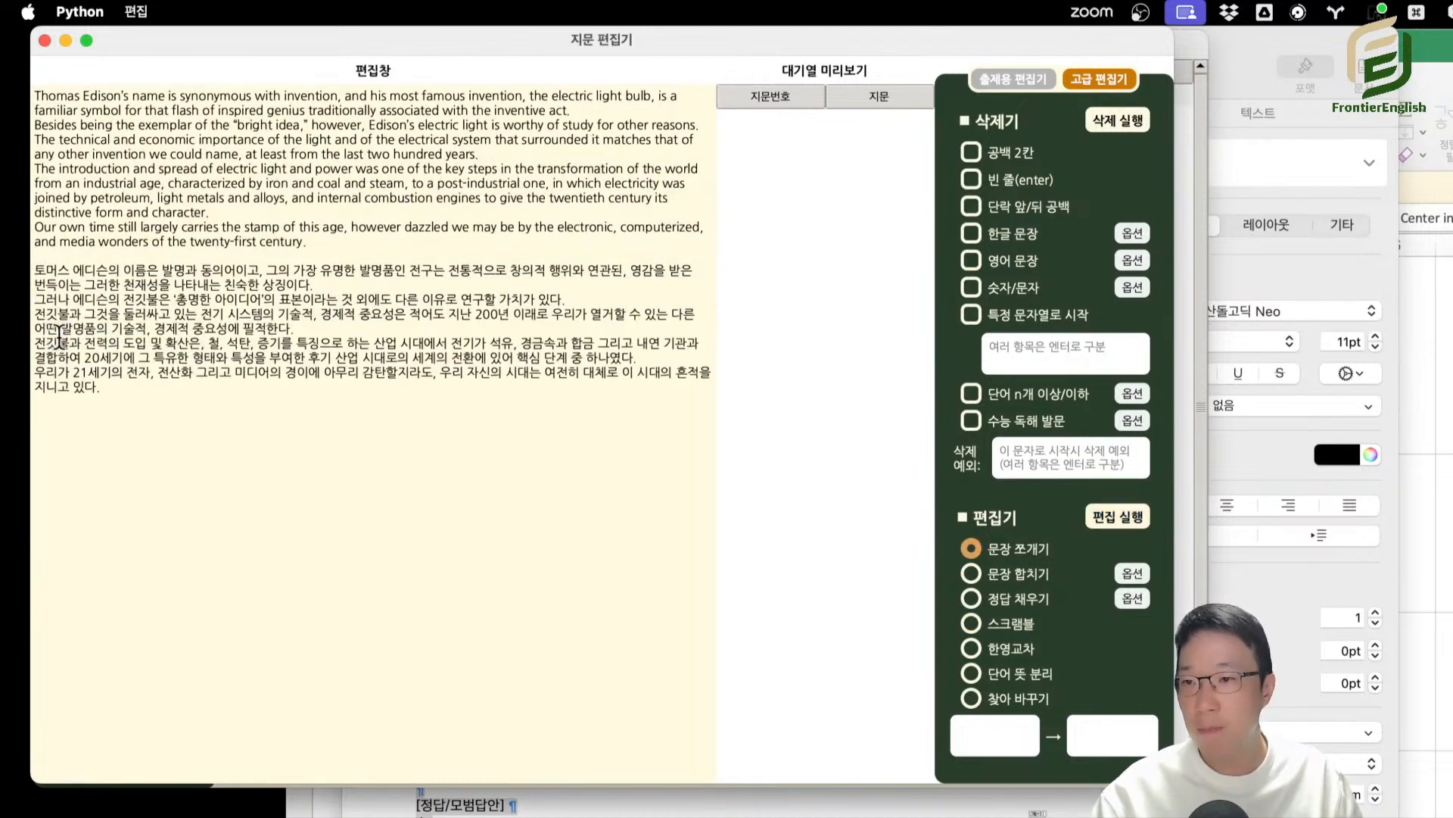
Cut the Korean translation out of the text and scramble the remaining English sentences with 스크램블.
left_click_drag(345, 426, 4, 41)
left_click_drag(250, 301, 232, 328)
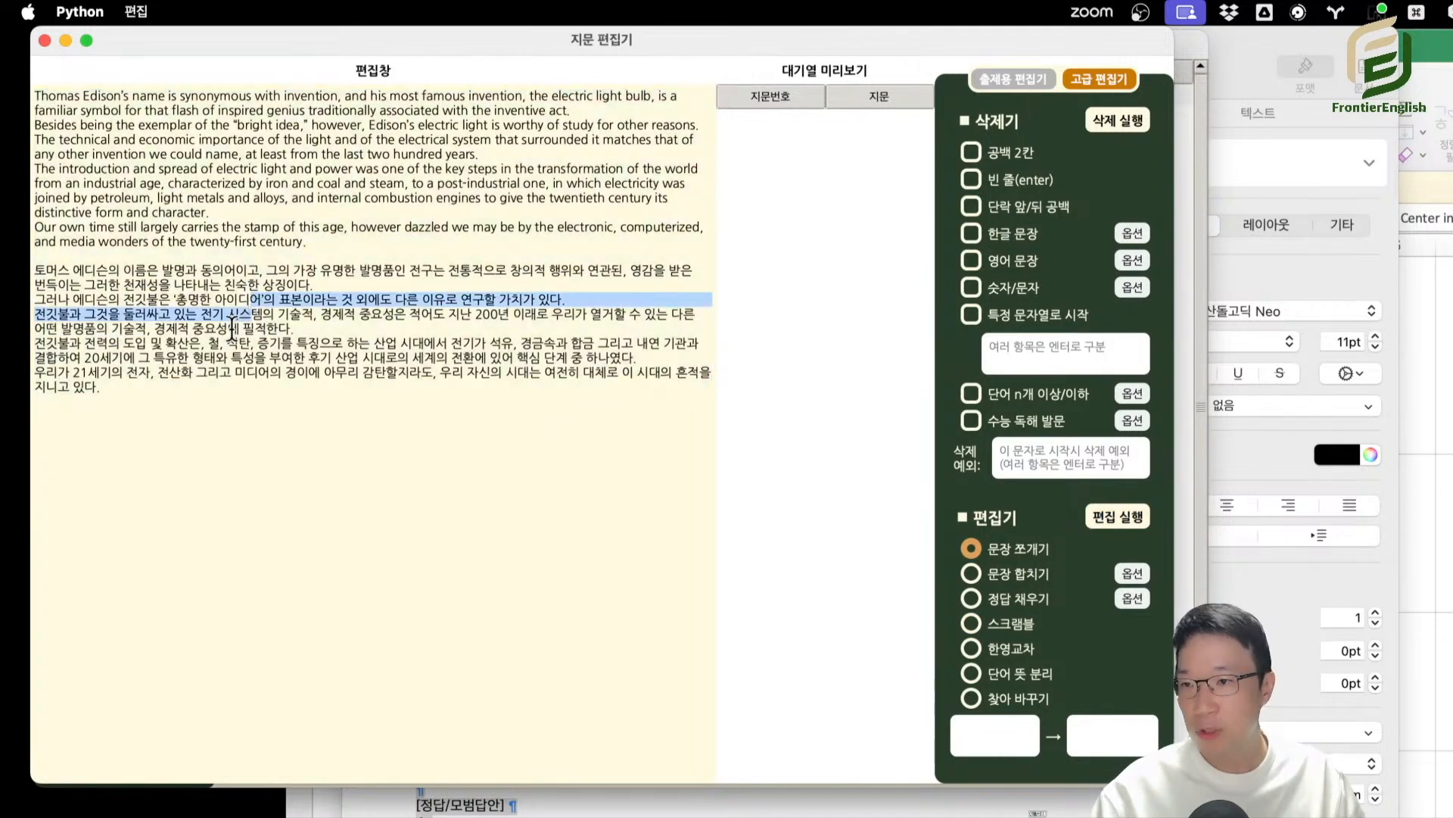
left_click_drag(136, 413, 4, 85)
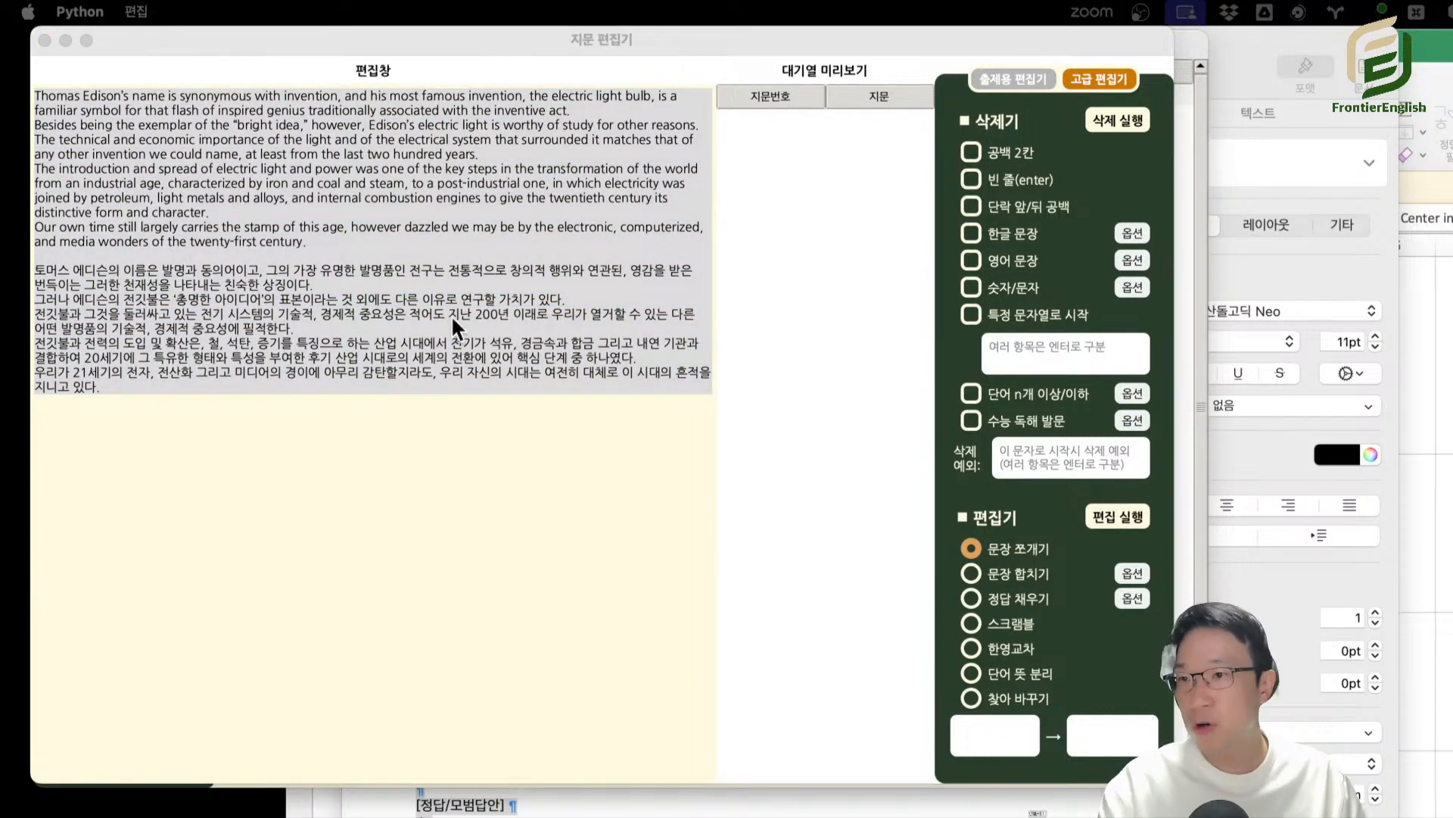
left_click_drag(451, 315, 297, 333)
left_click_drag(195, 386, 23, 261)
key("BackSpace")
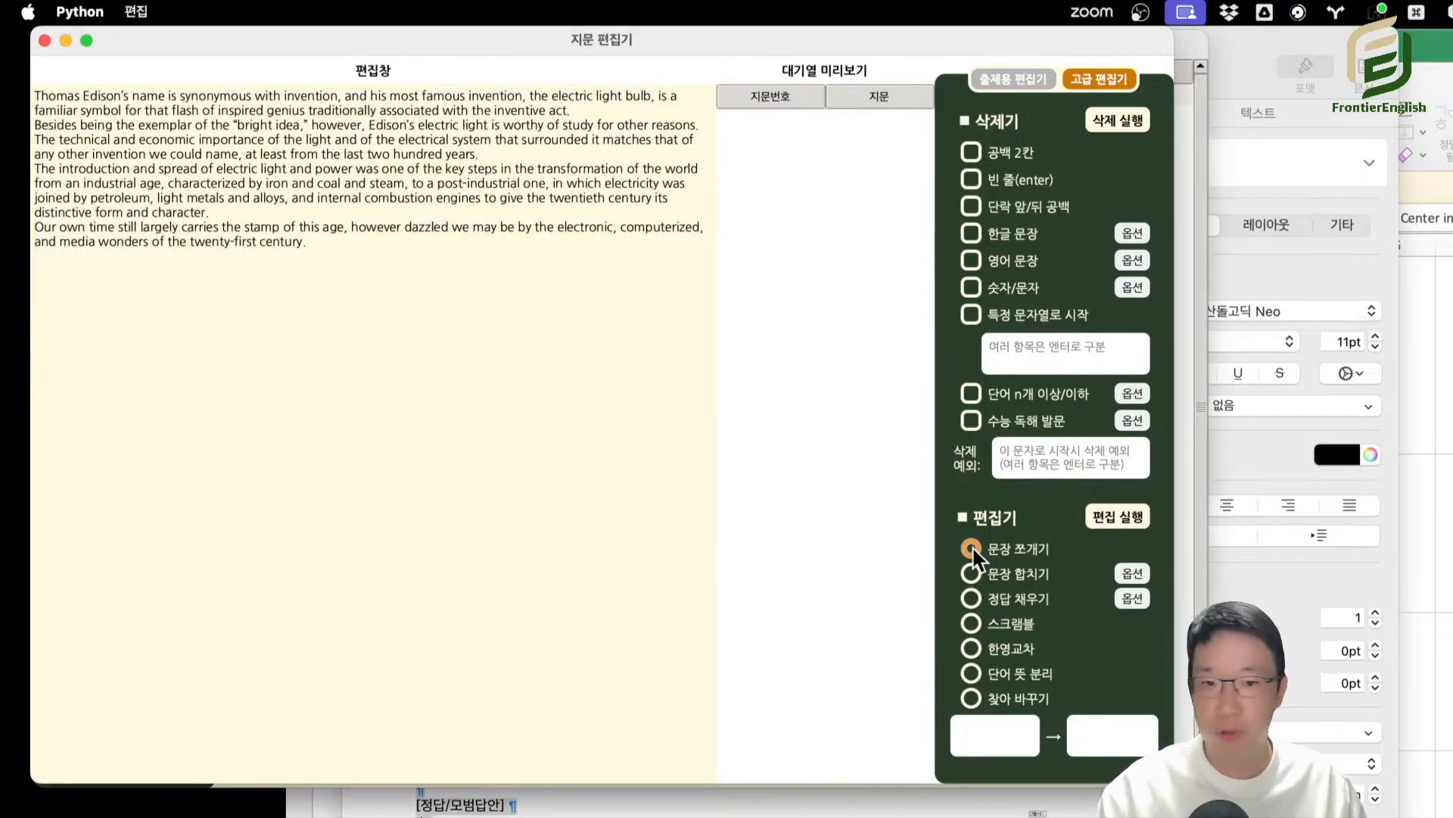
left_click(980, 625)
left_click(1117, 517)
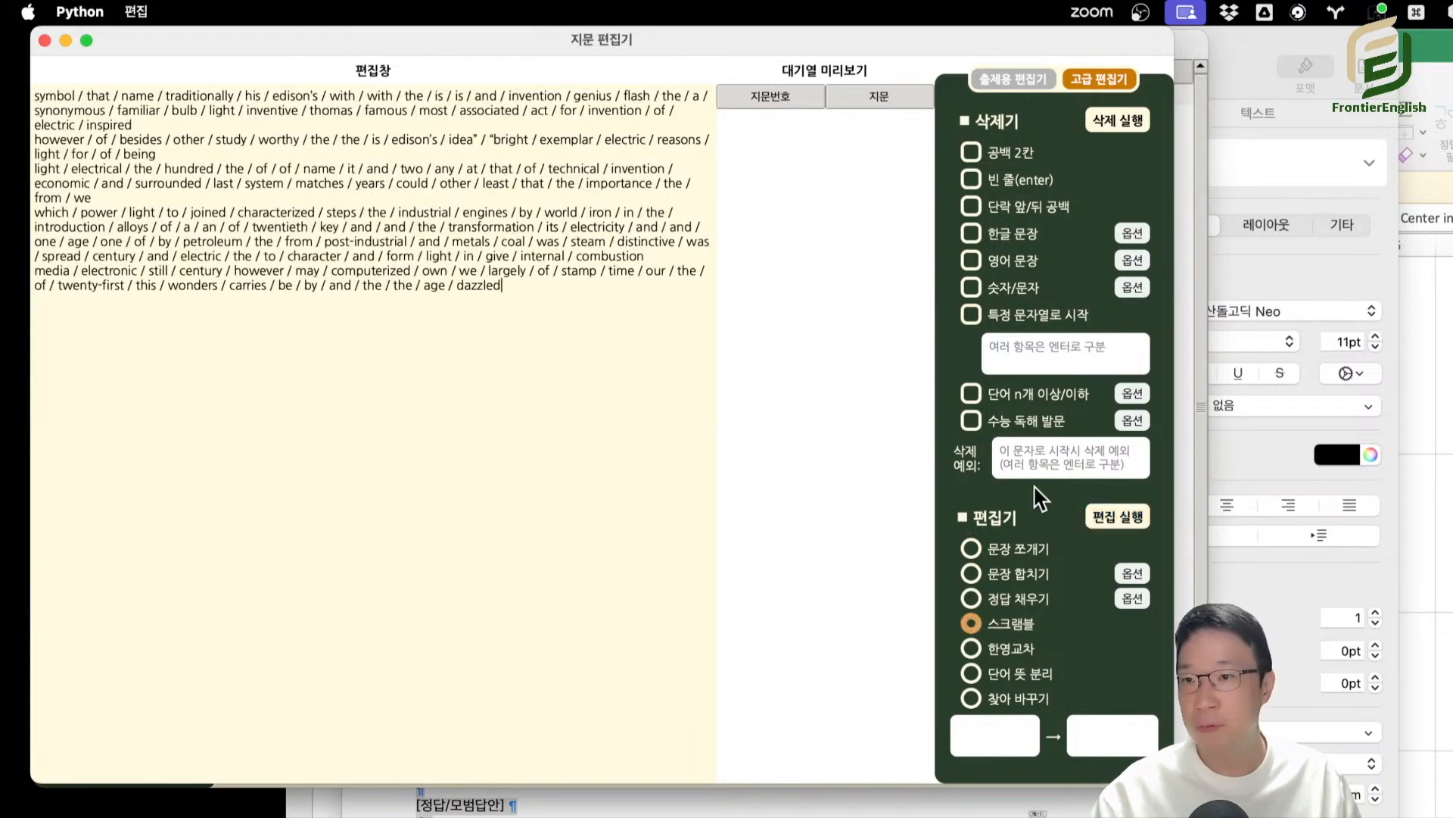
Place the scrambled English lines under (A) and the Korean sentences under (B), and interleave them with 한영교차.
key("super+a")
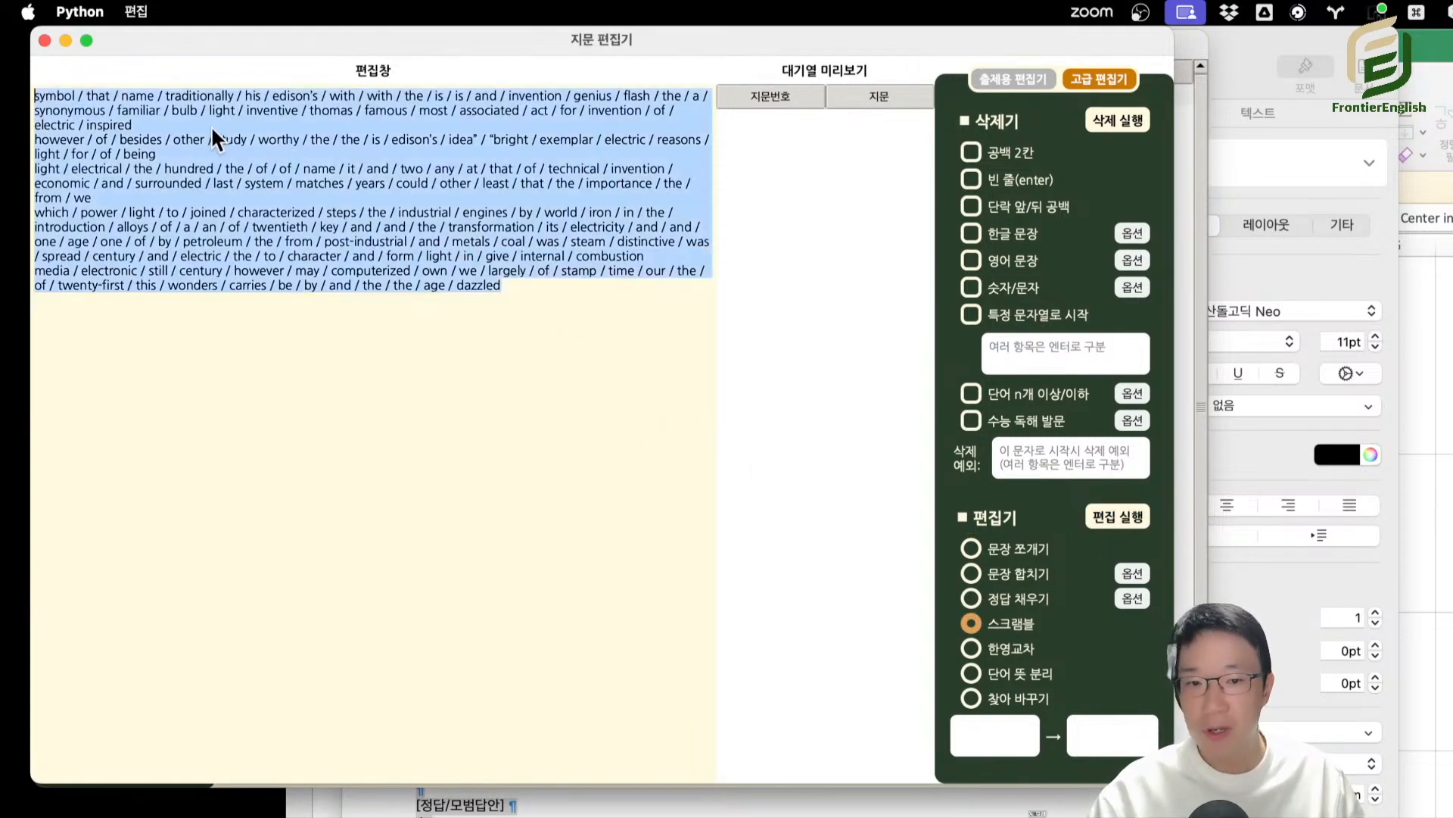
left_click(996, 645)
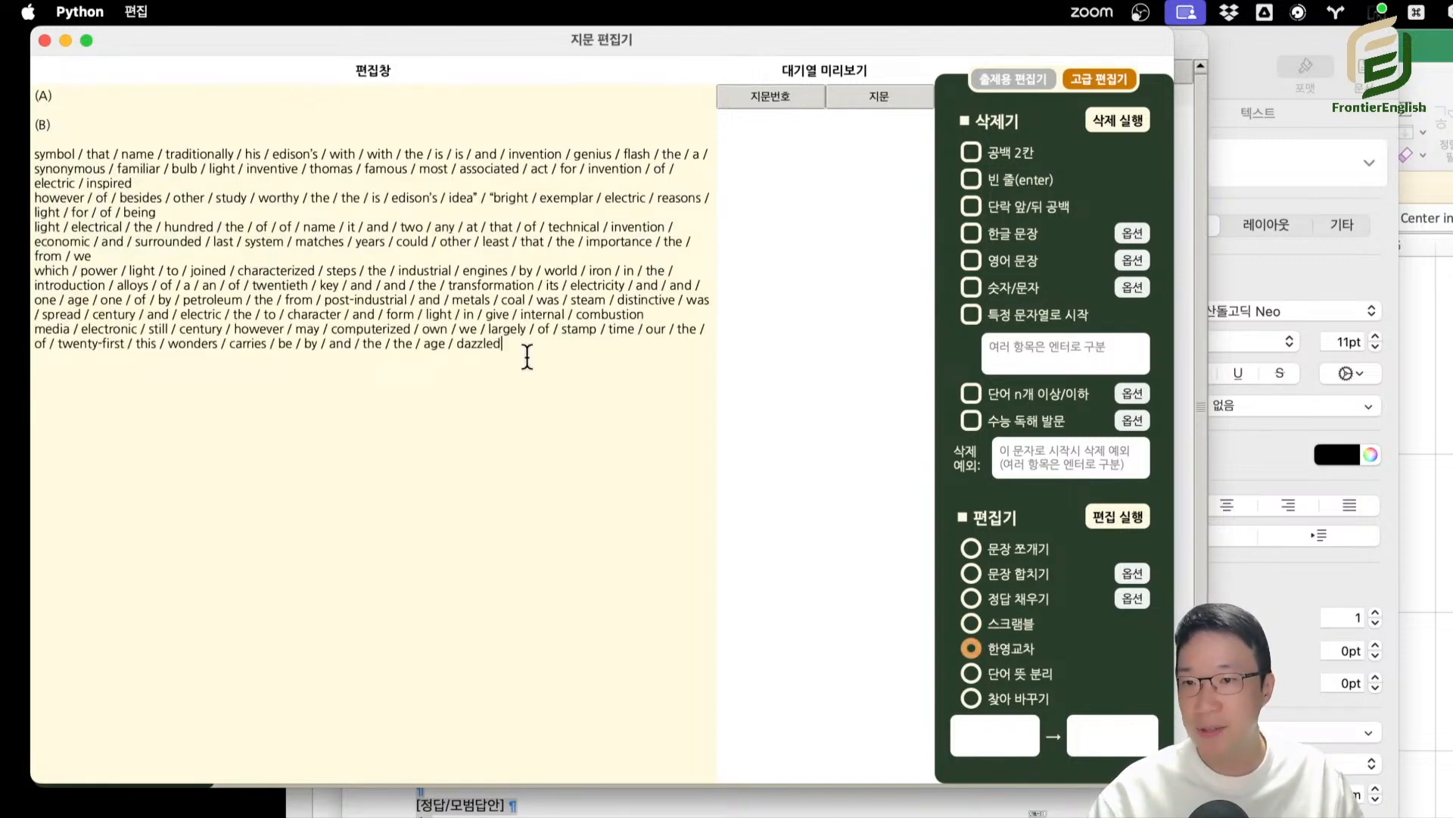
left_click_drag(528, 355, 4, 147)
key("super+x")
left_click(72, 109)
key("super+v")
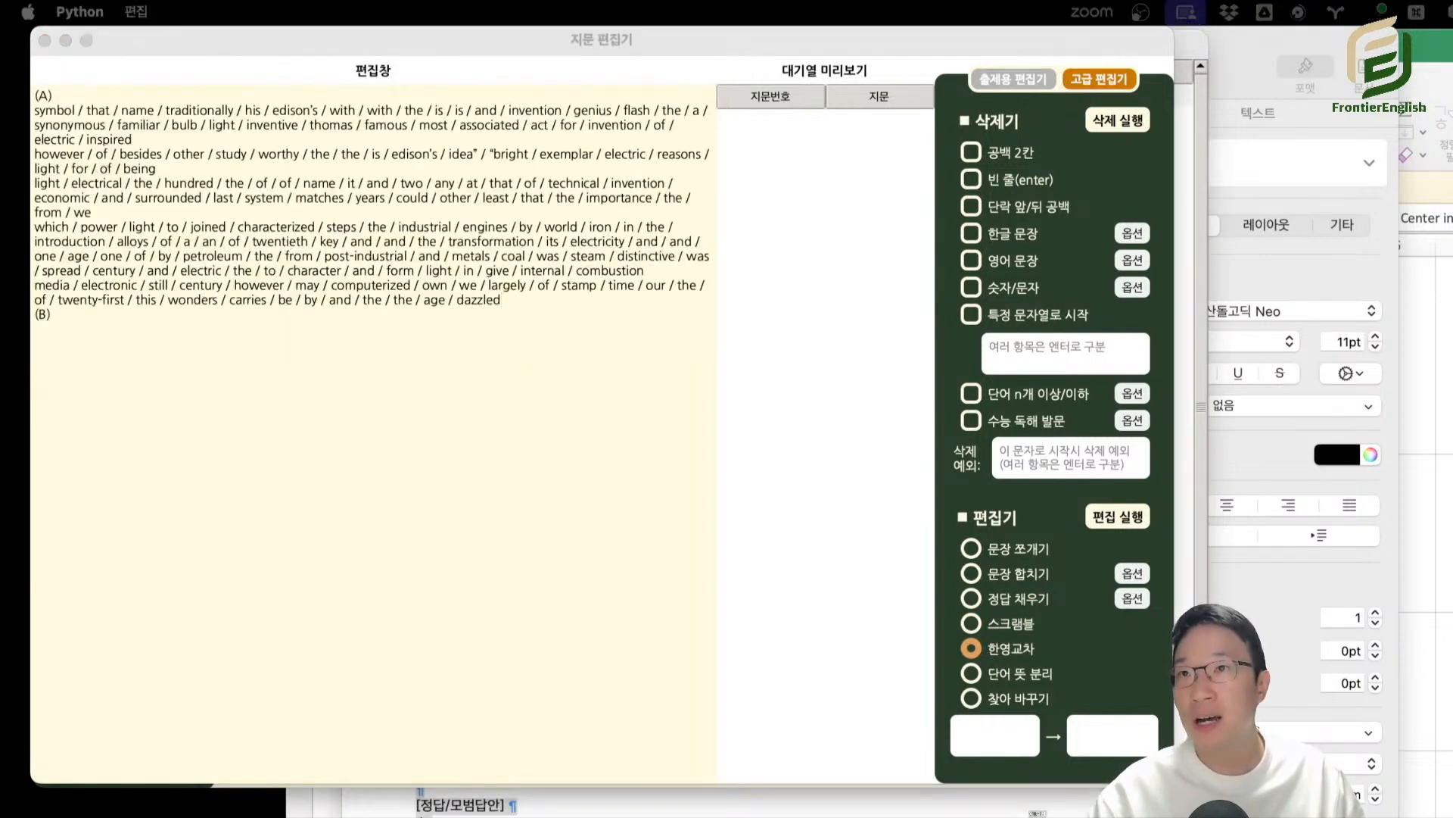
left_click(242, 341)
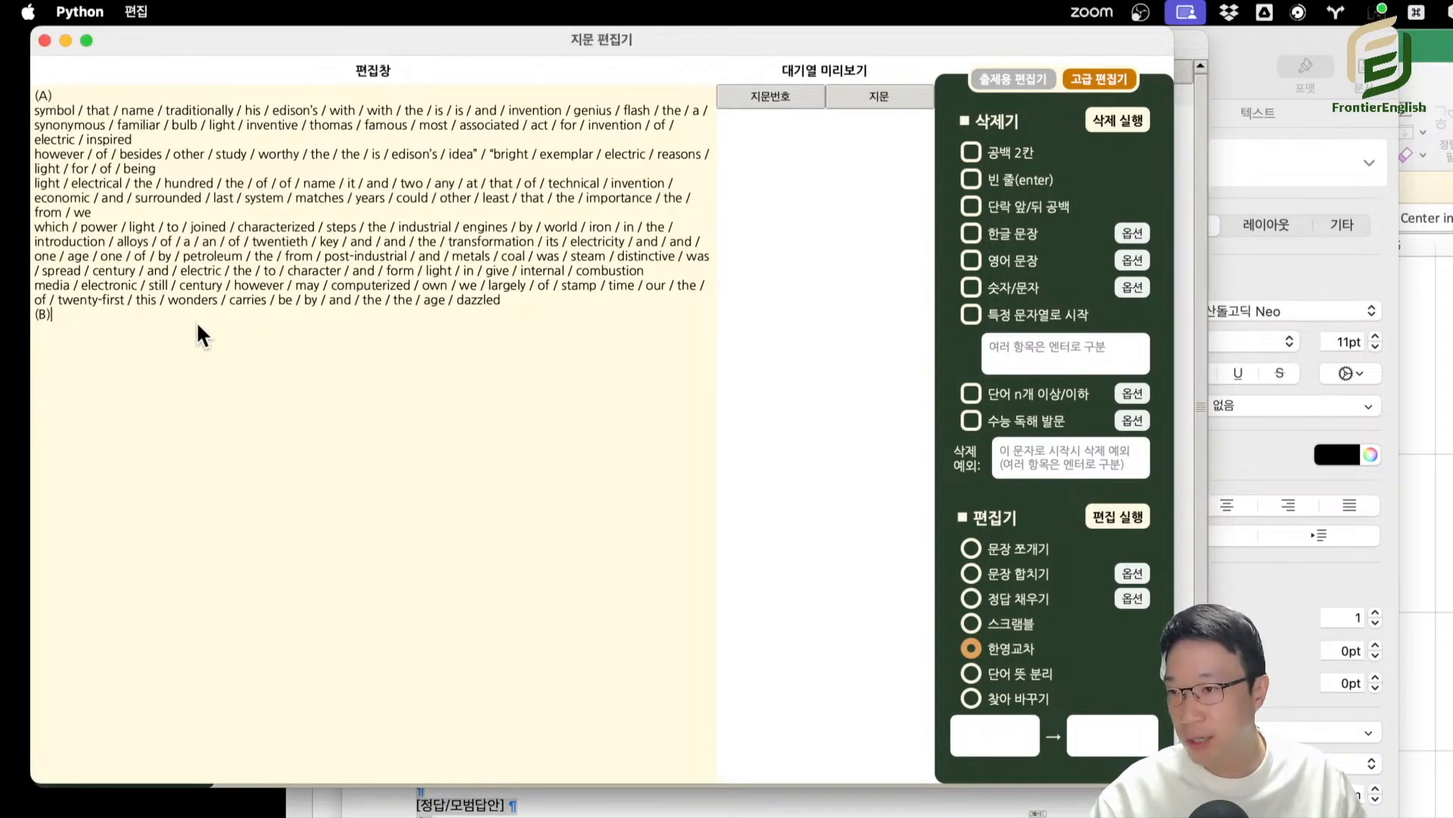
key("super+v")
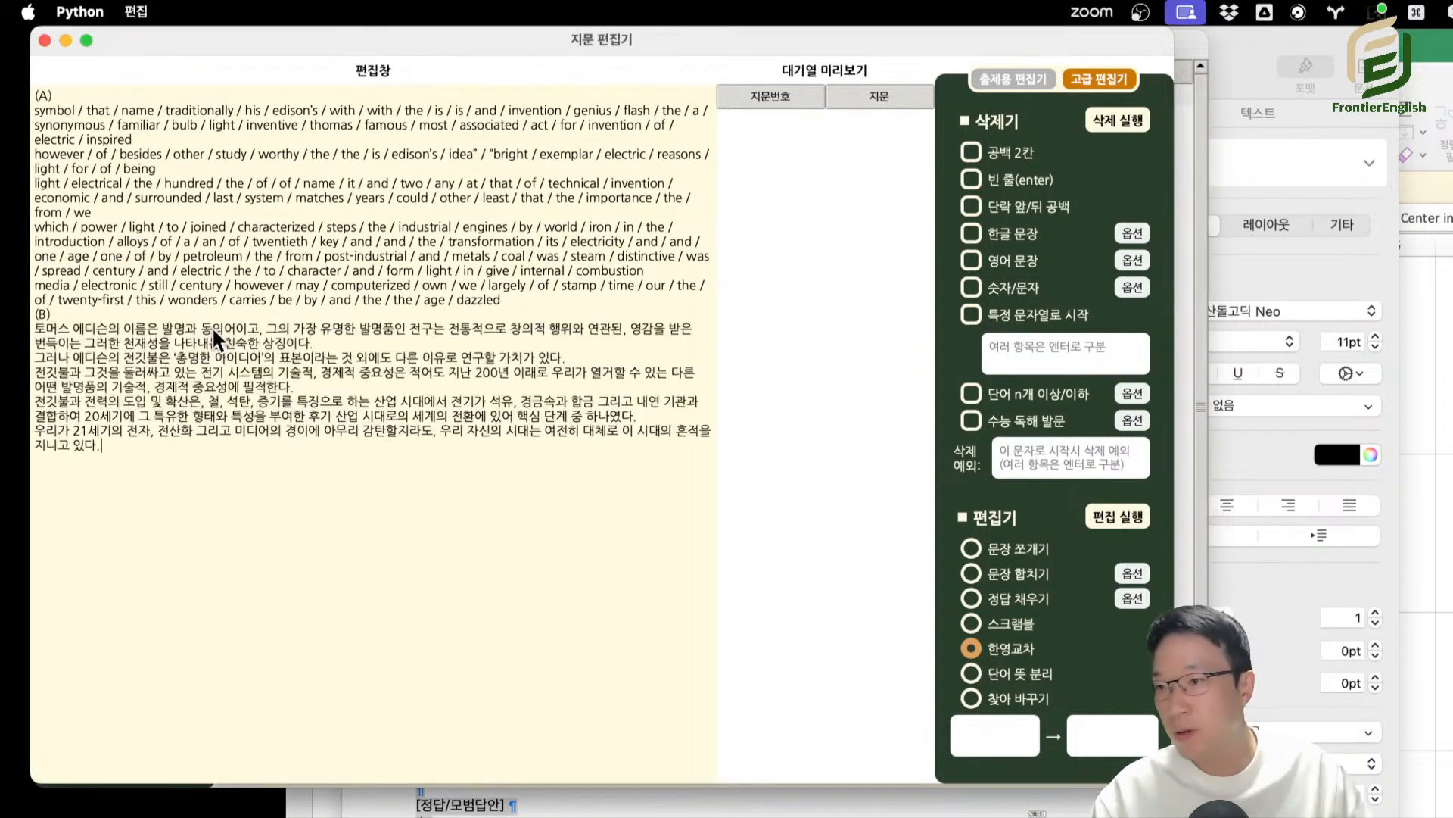
left_click(1110, 525)
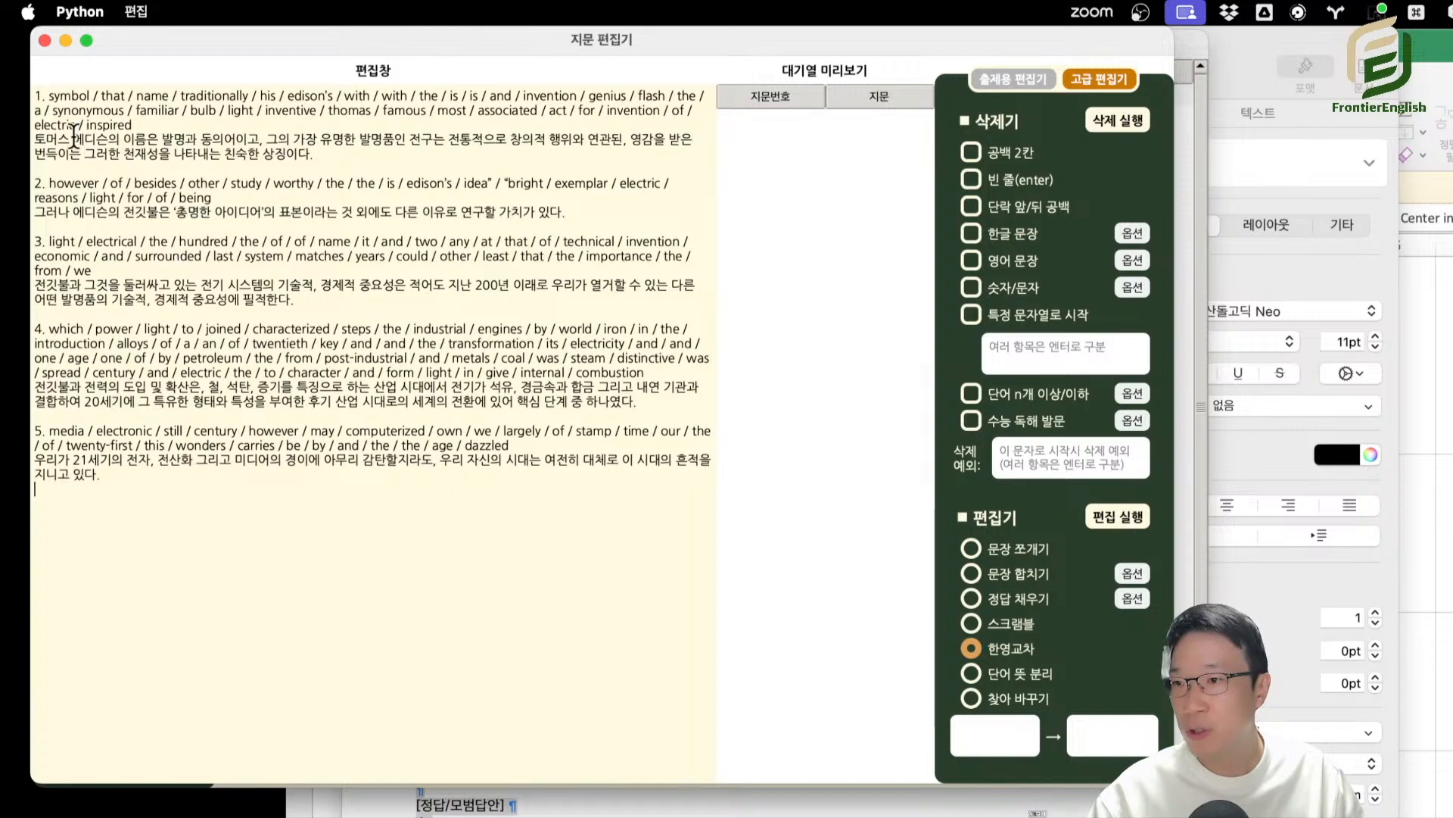
Examine the numbered pairs of scrambled English sentences and Korean translations.
key("super+a")
left_click(448, 577)
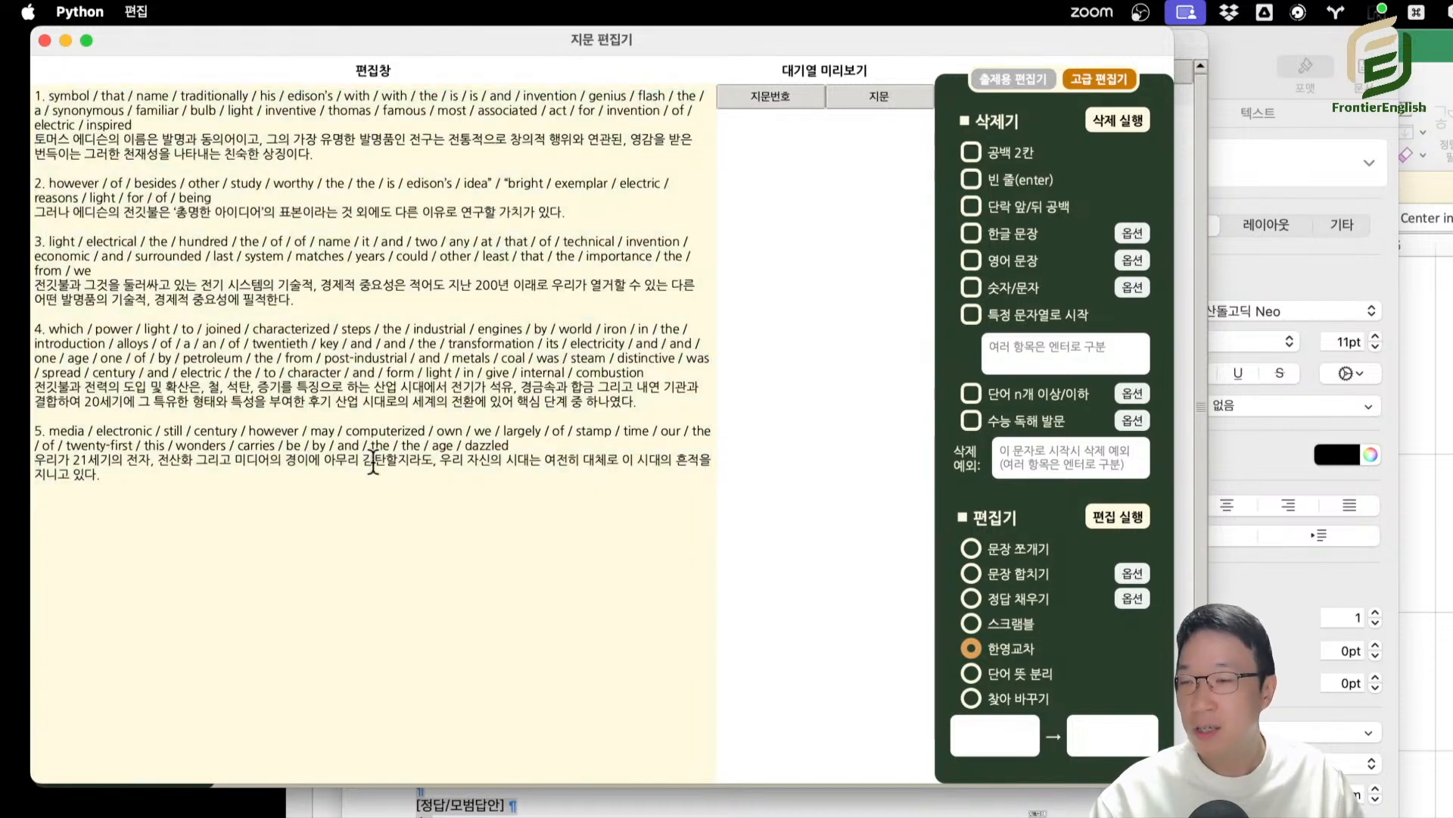
left_click_drag(36, 140, 345, 168)
left_click(132, 145)
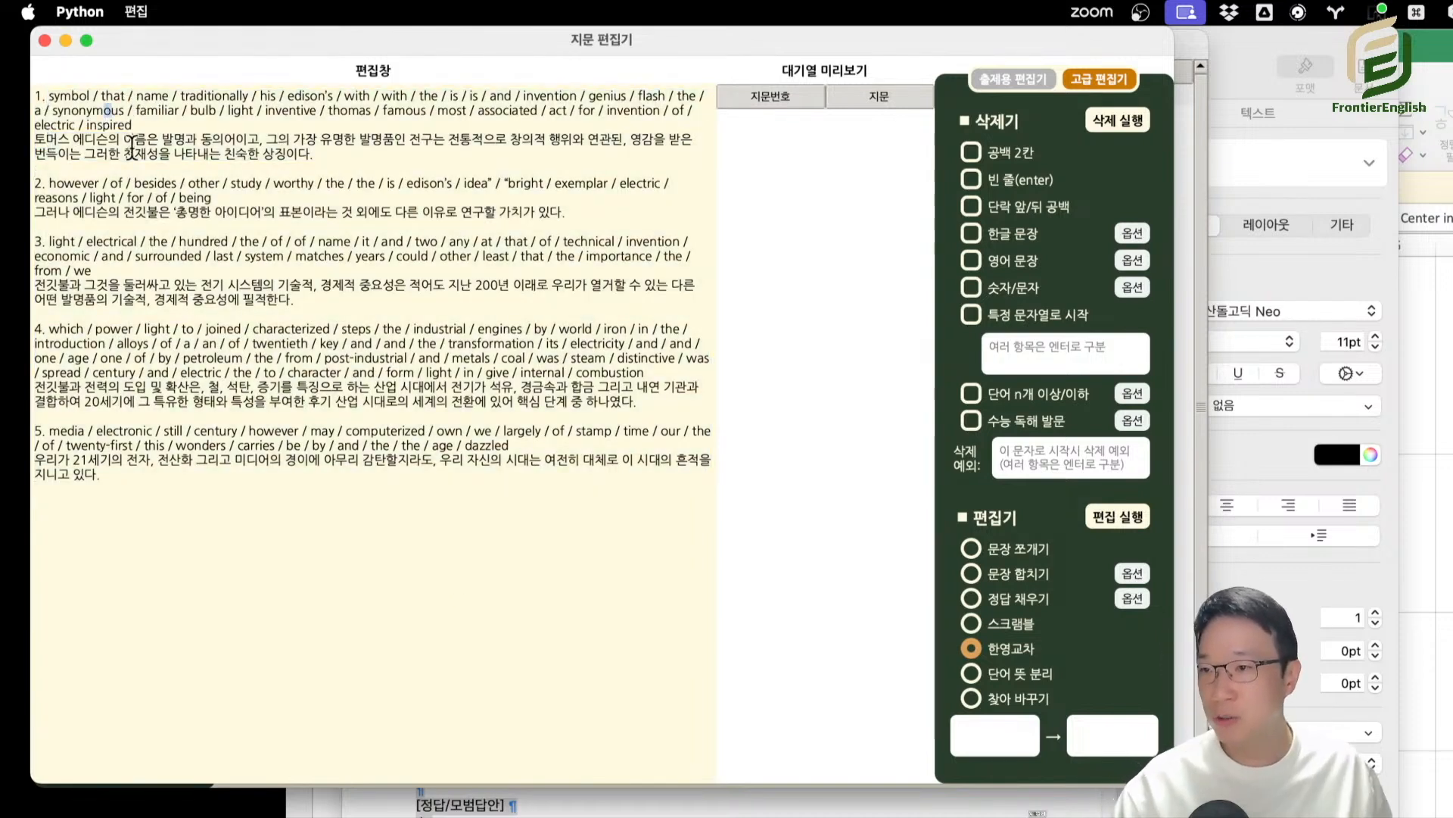
left_click_drag(173, 256, 185, 278)
left_click(208, 356)
left_click_drag(226, 475, 231, 496)
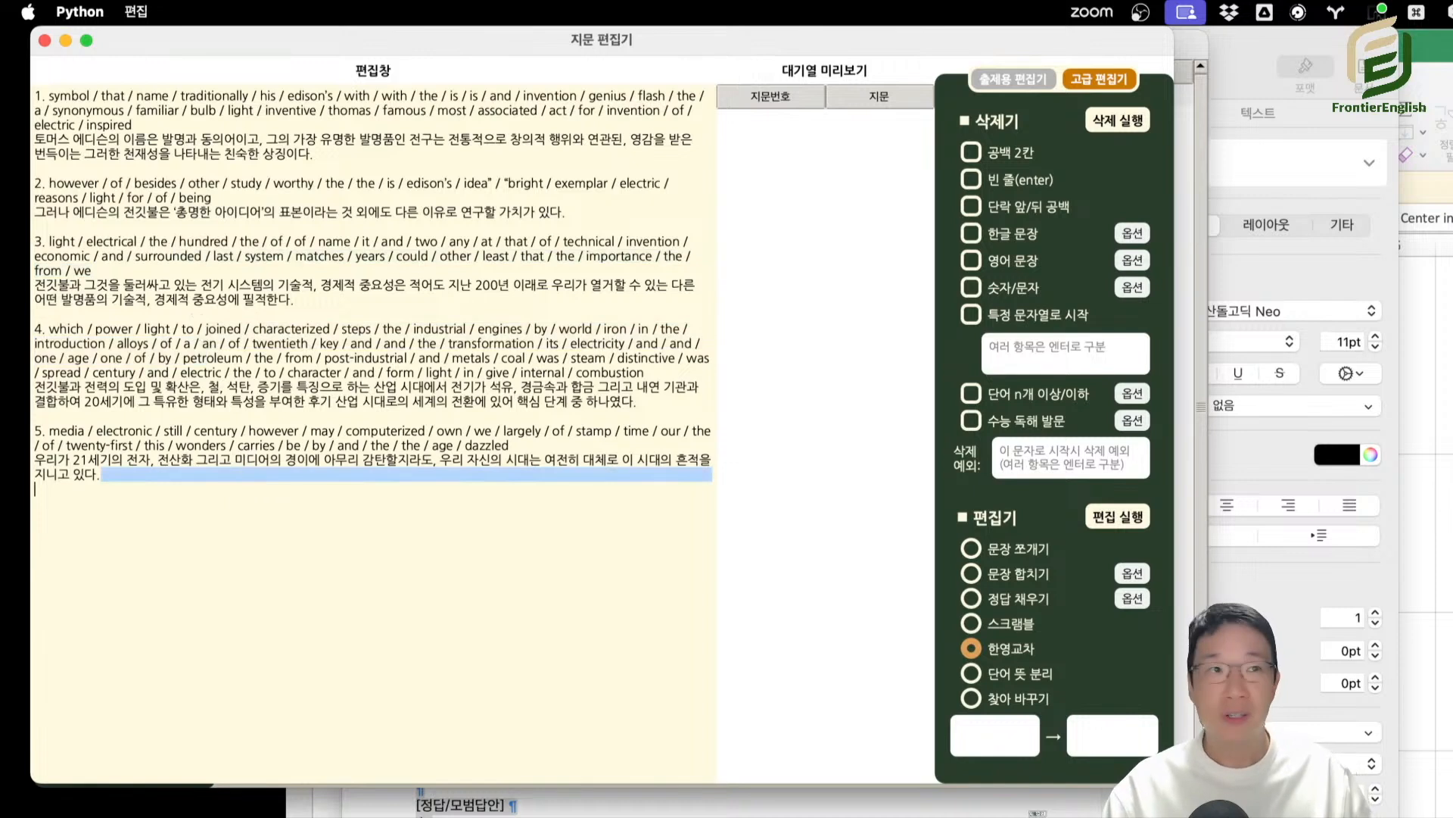
left_click_drag(155, 96, 237, 130)
left_click(231, 96)
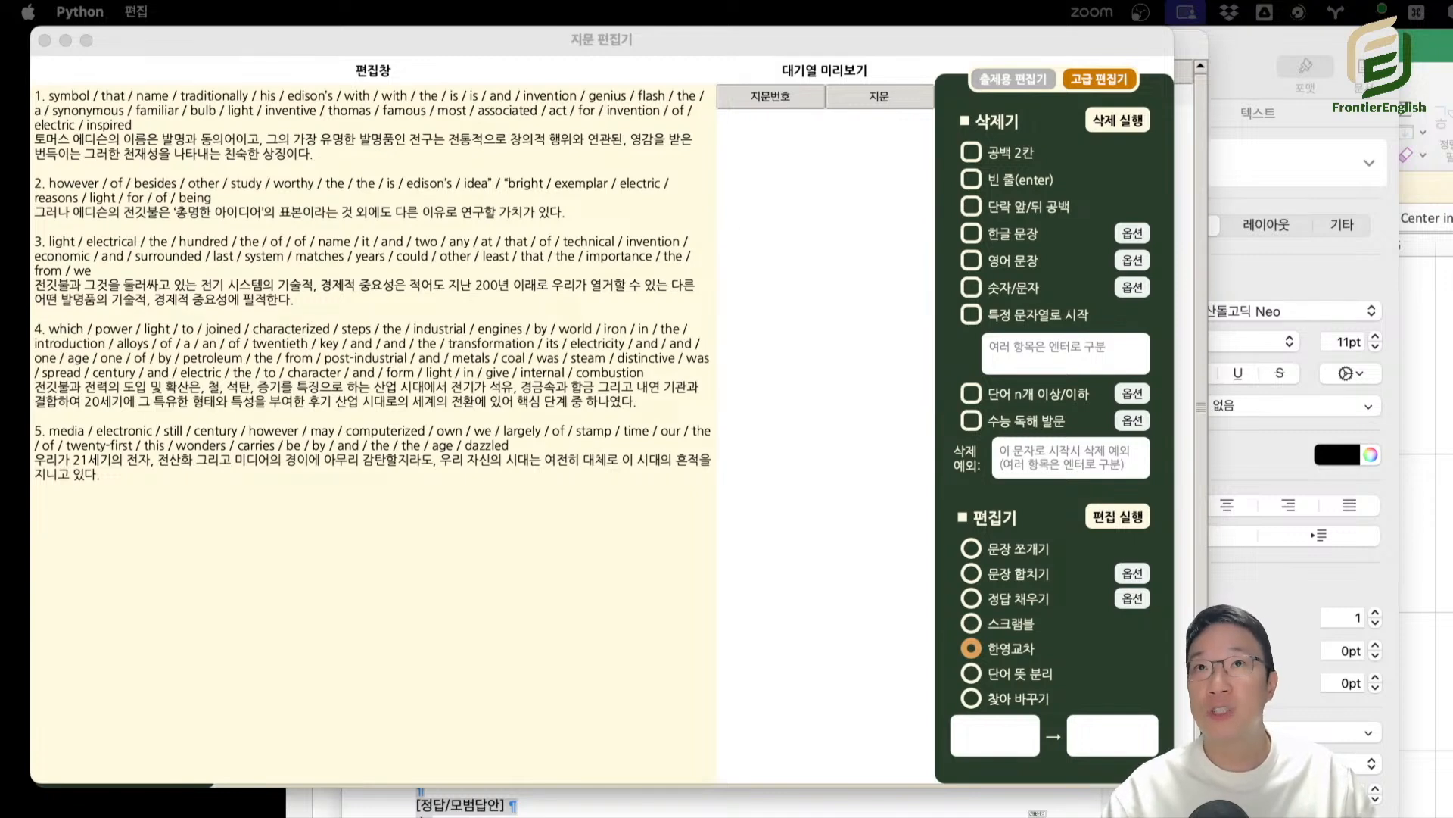
Replace the pairs with the original English and Korean Edison passage and split it by sentence with 문장 쪼개기.
left_click(506, 280)
key("super+a")
key("super+v")
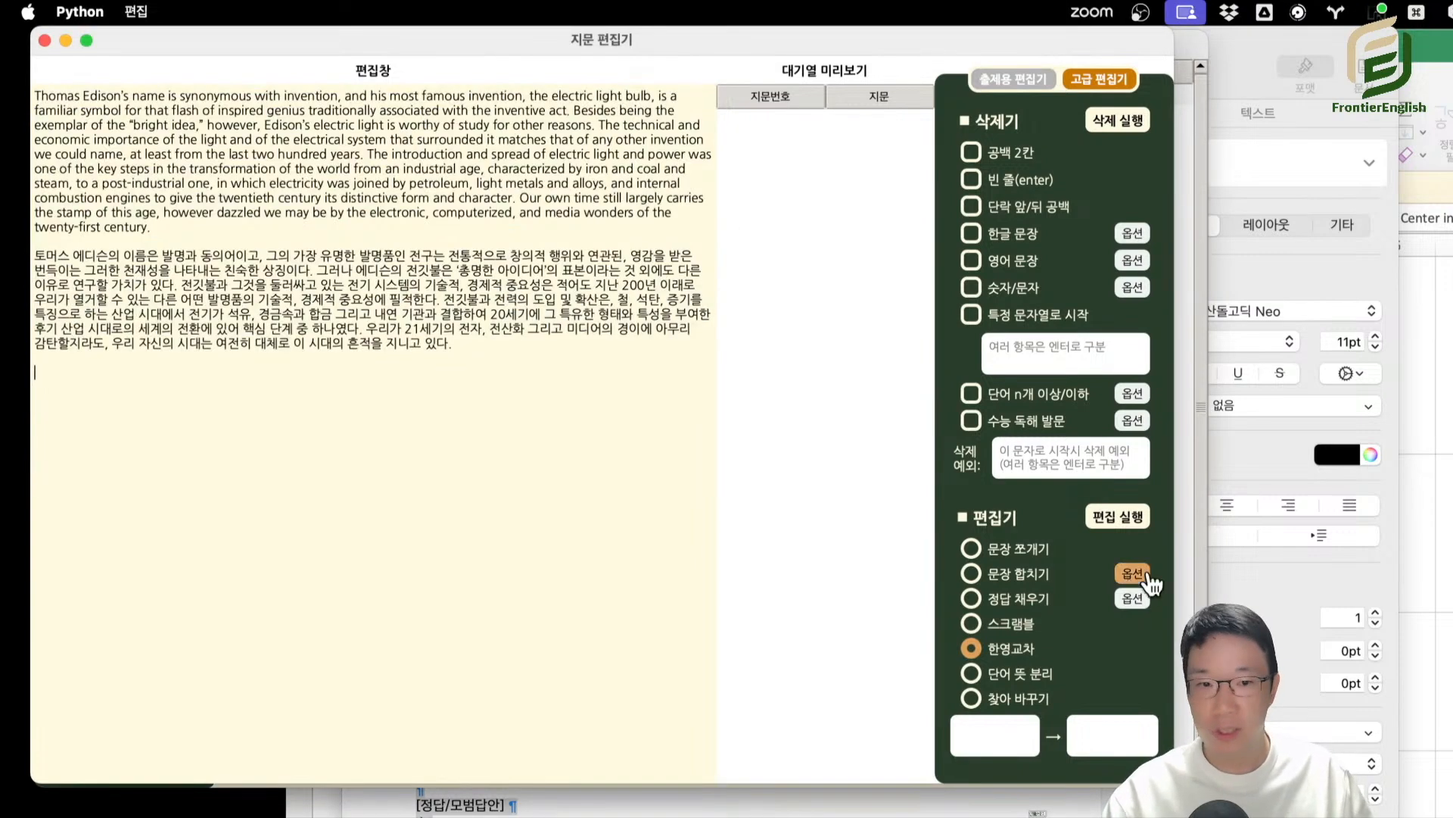
left_click(1014, 549)
left_click(1118, 517)
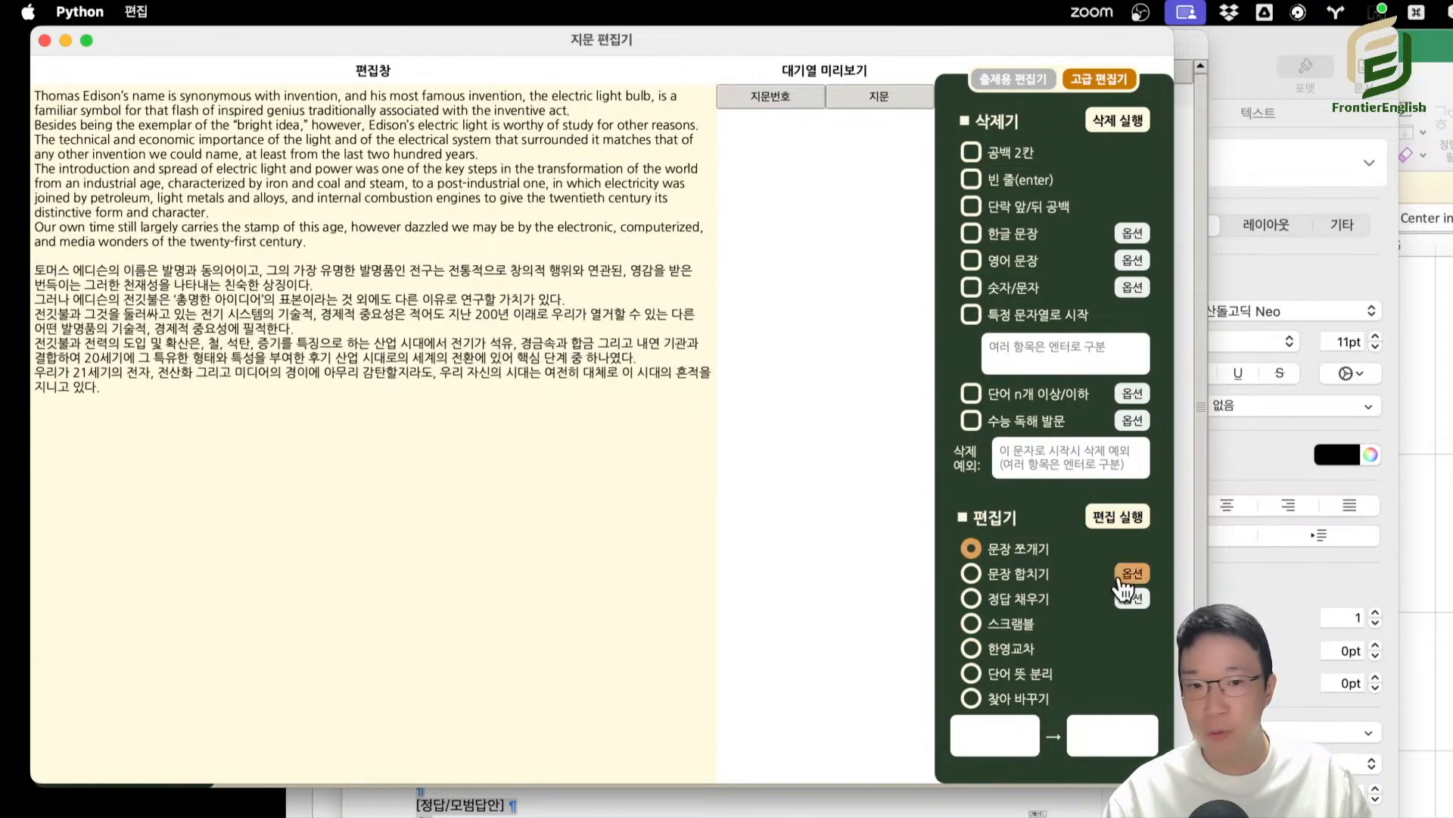
Interleave the unscrambled English sentences with their Korean translations using 한영교차, and review the numbered pairs.
left_click(1011, 649)
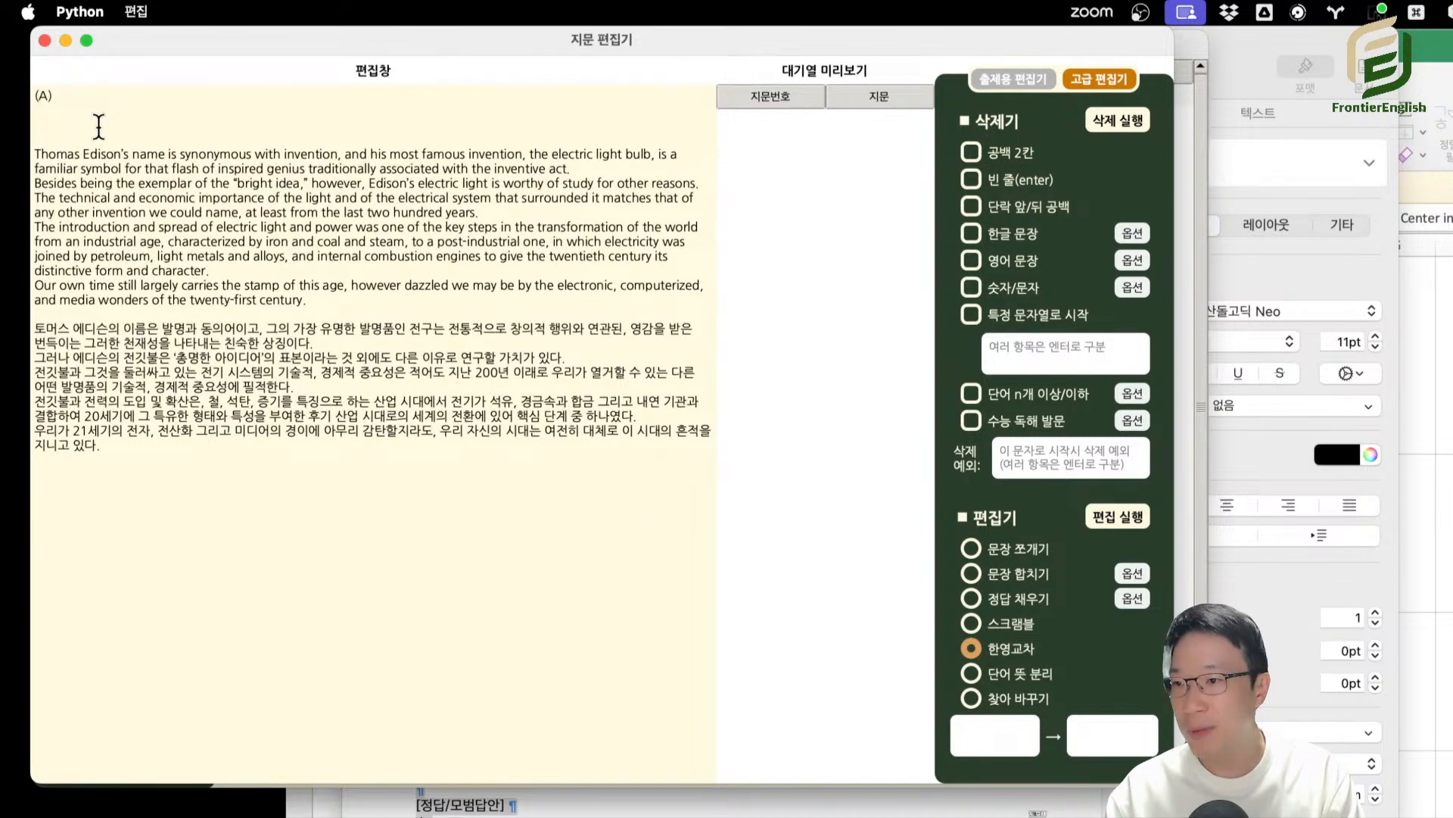
left_click(1136, 520)
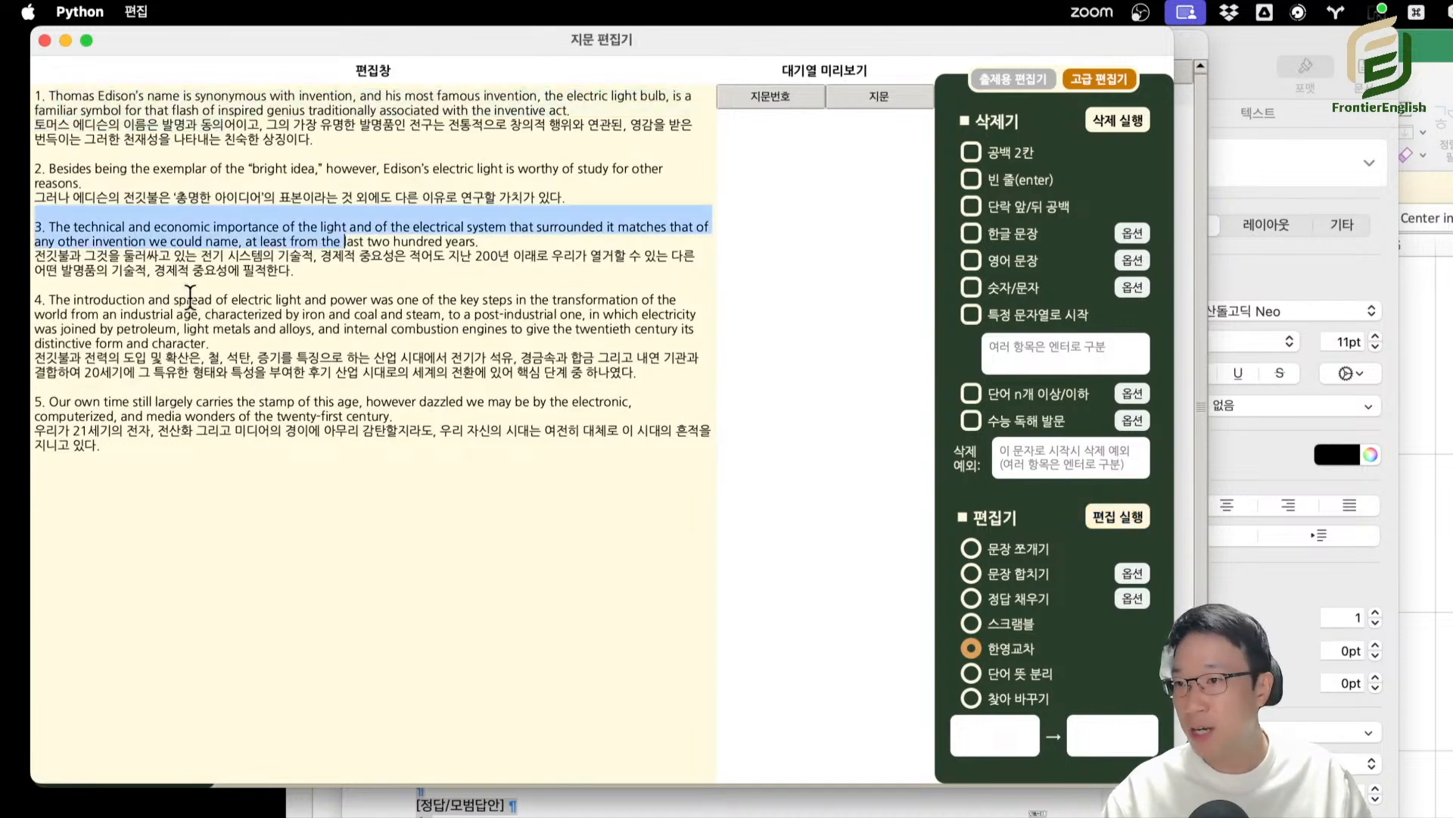
left_click_drag(380, 409, 392, 420)
double_click(382, 454)
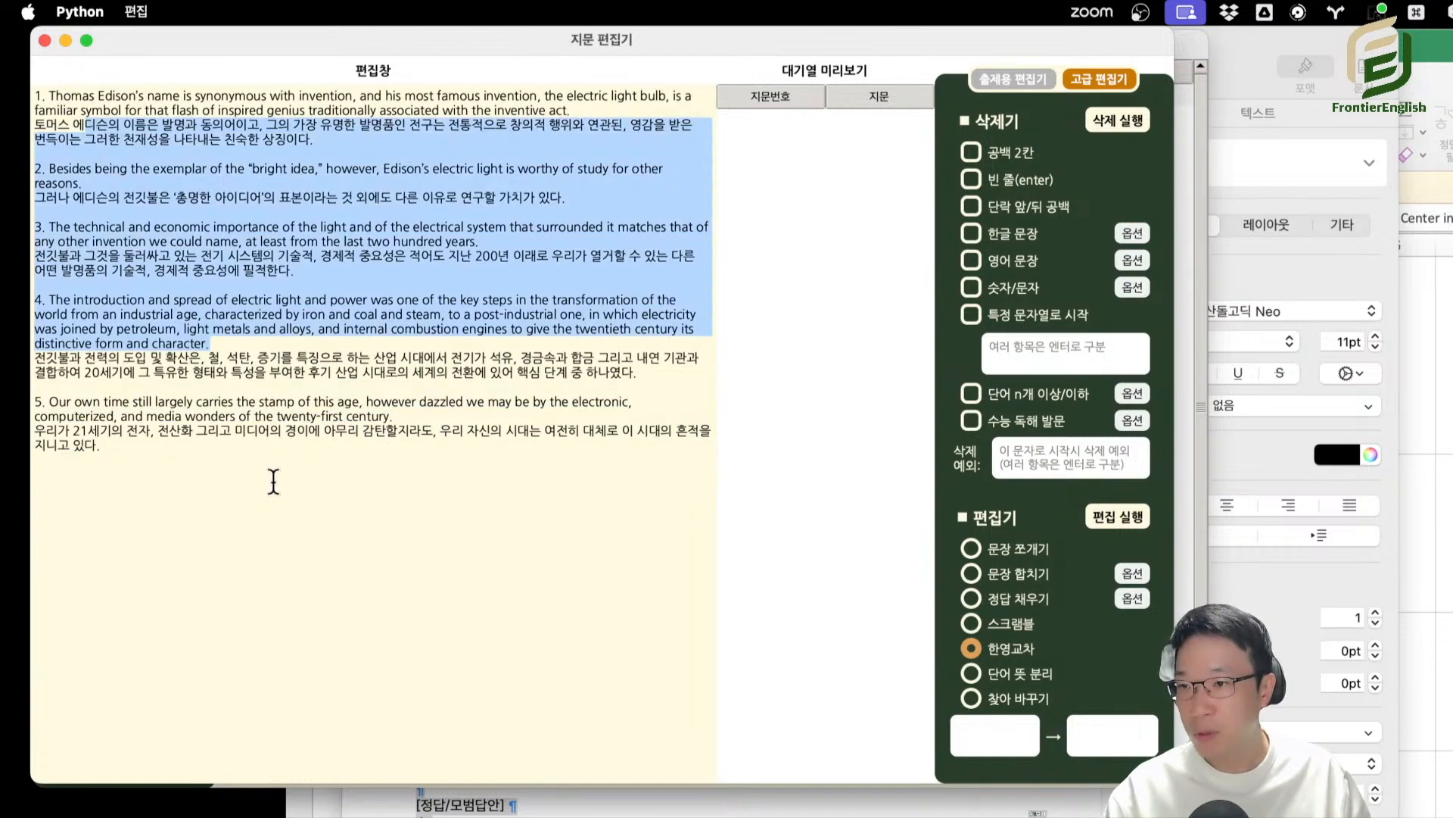
left_click_drag(275, 454, 255, 417)
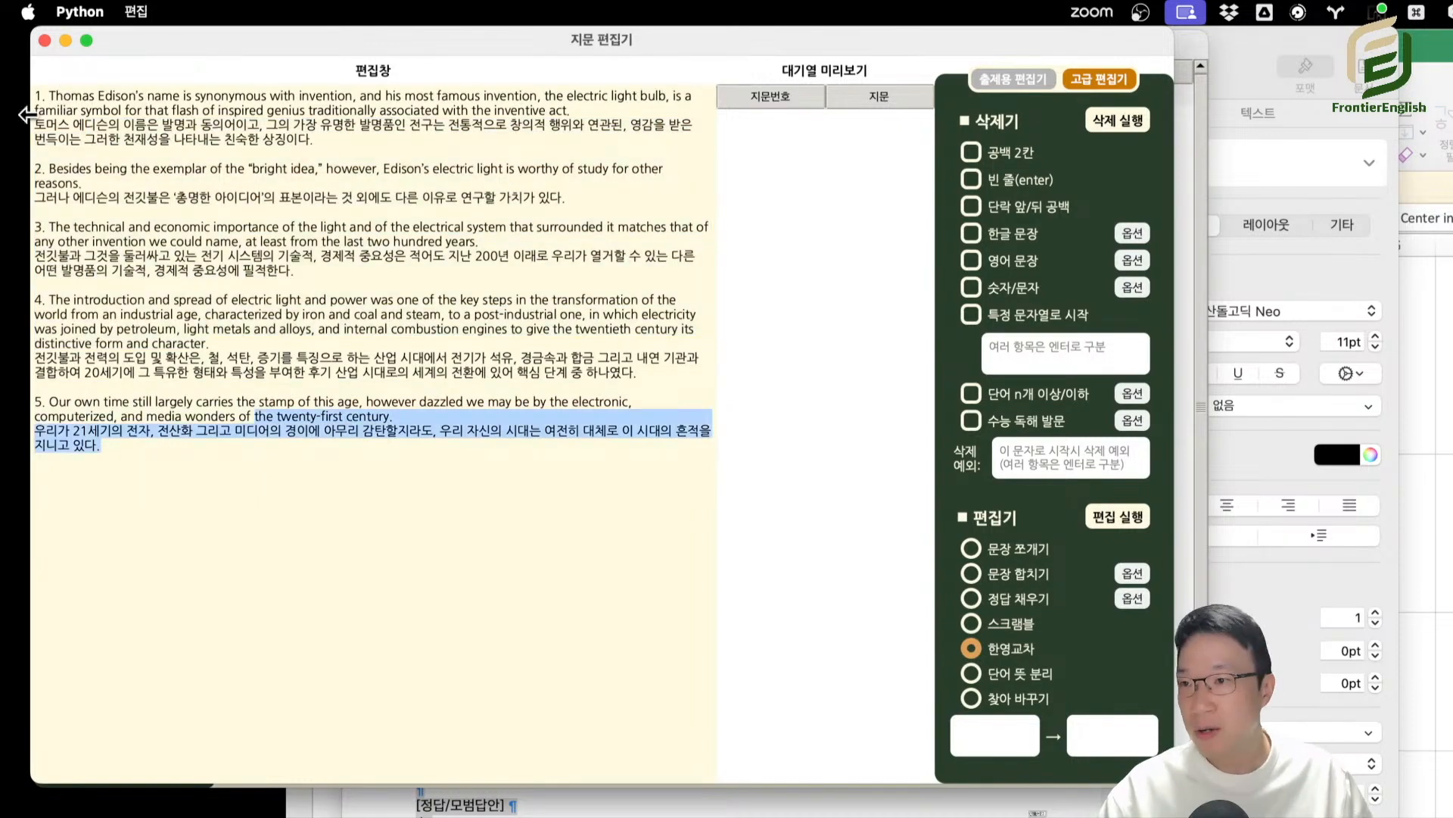
left_click_drag(35, 96, 213, 445)
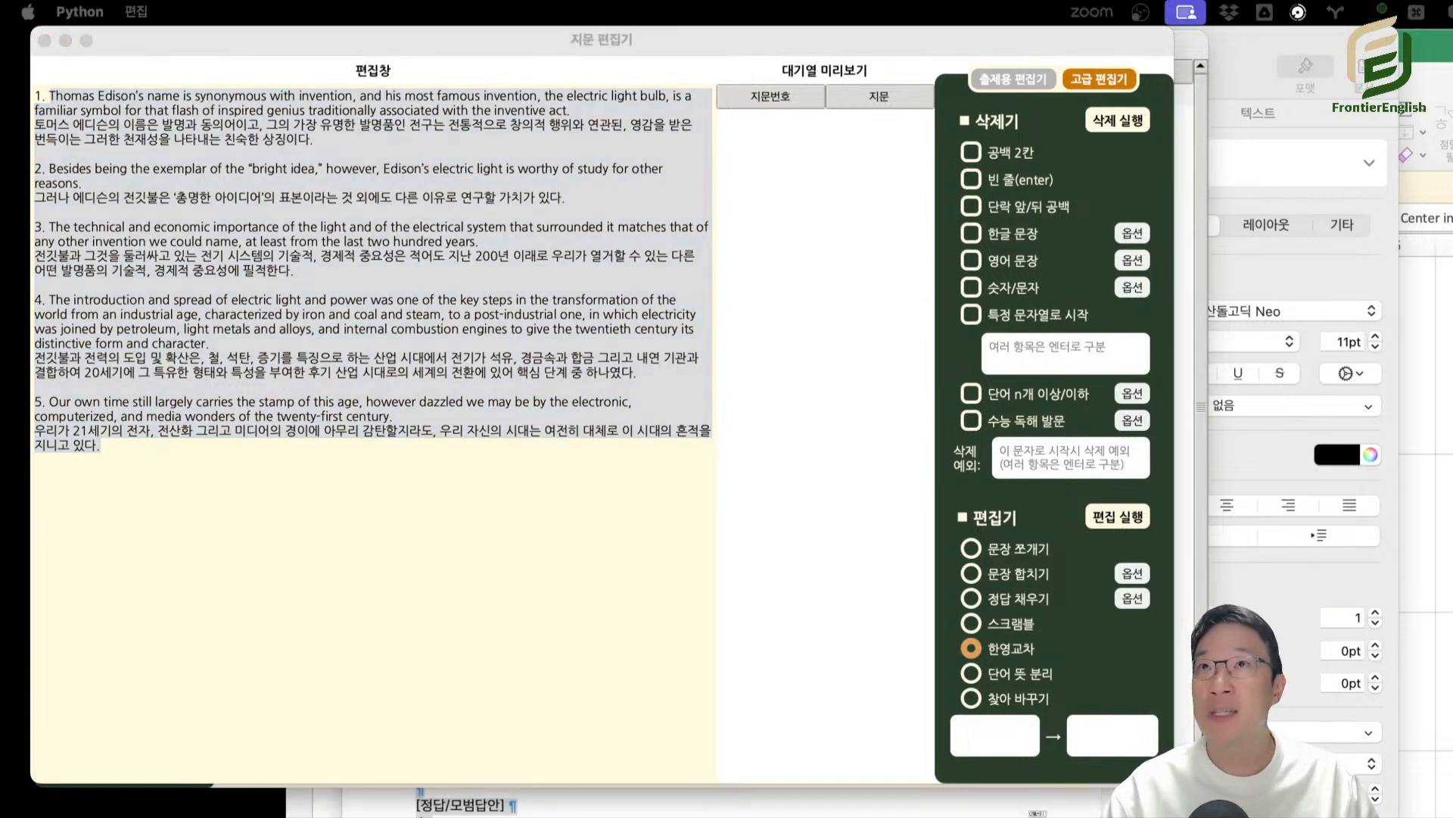
Replace the text with the English Edison passage, broken into single-sentence lines with 문장 쪼개기 and scrambled with 스크램블.
left_click(571, 491)
key("super+v")
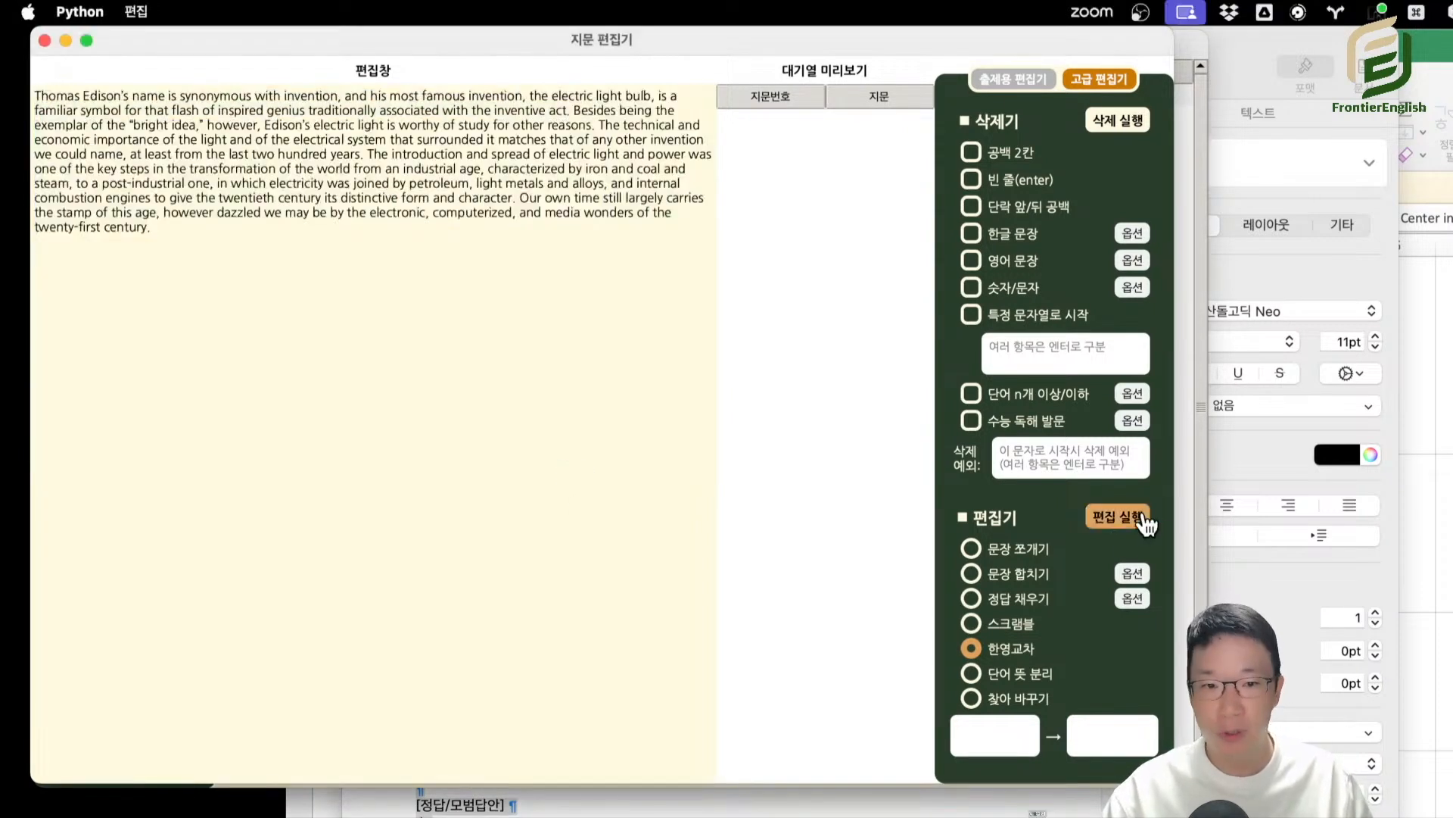
left_click(1036, 556)
left_click(1117, 519)
left_click(1015, 632)
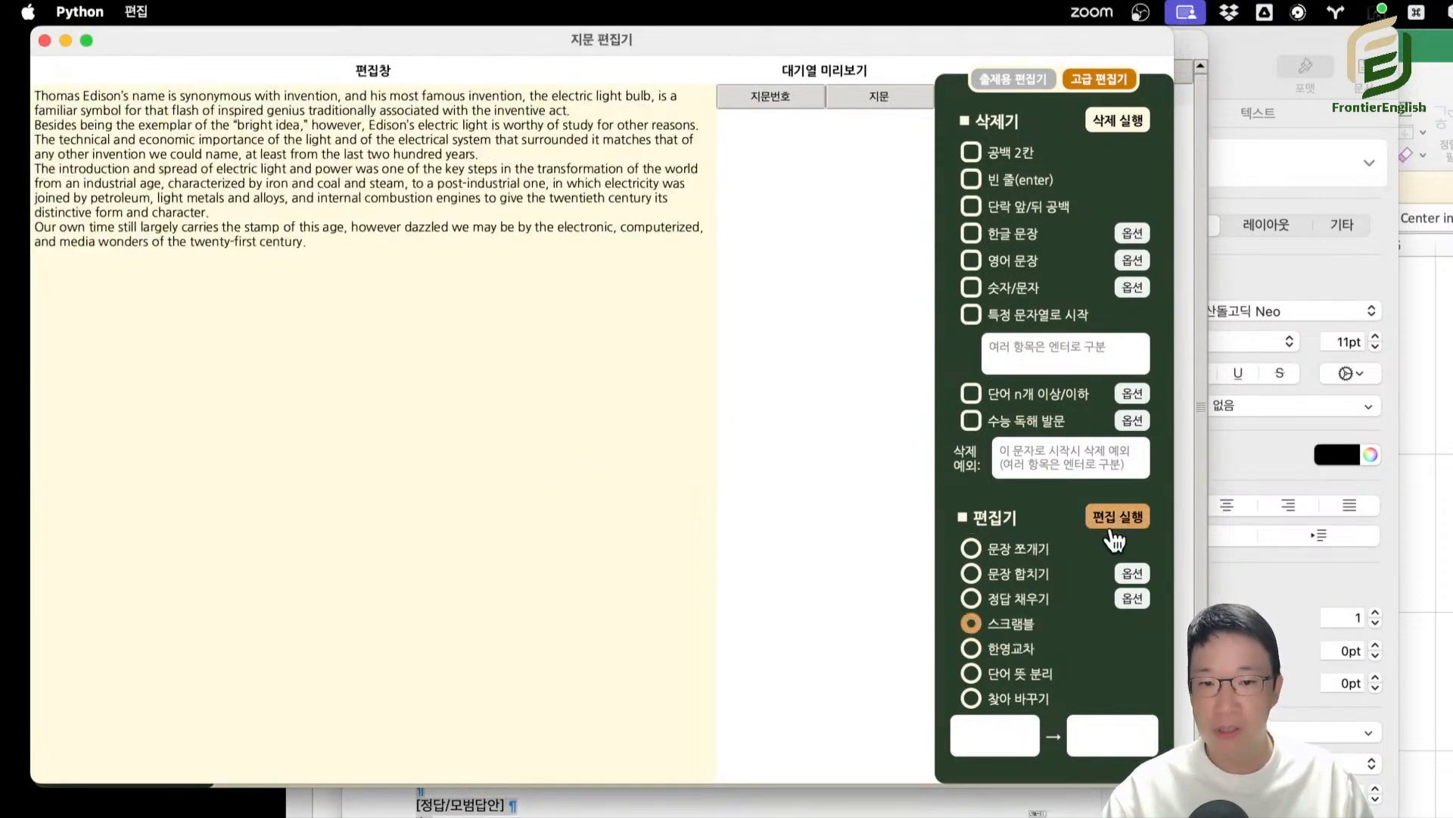
left_click(1117, 519)
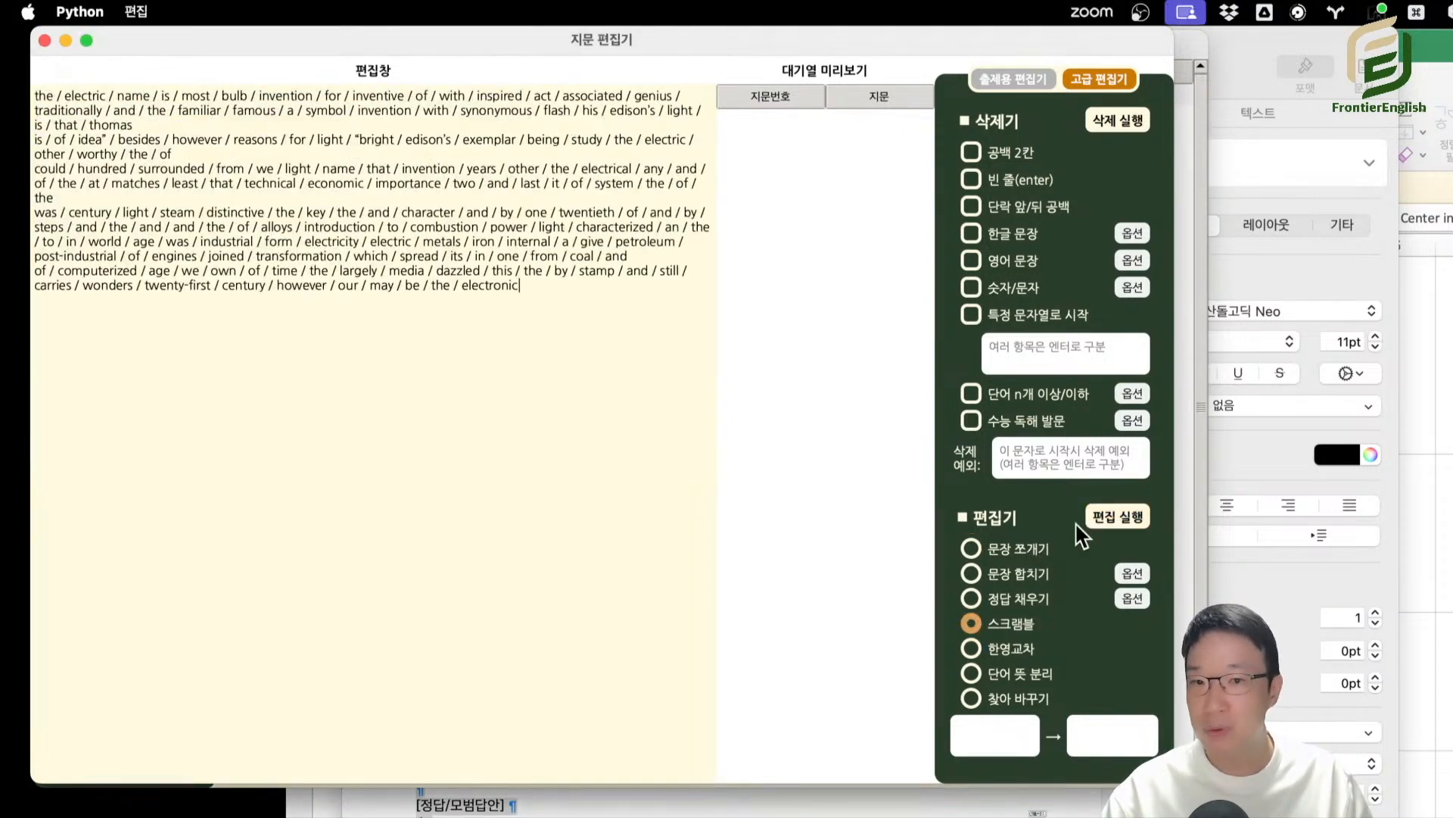
Put the Korean sentences under (A) and the scrambled English lines under (B), and interleave them with 한영교차.
left_click(1010, 652)
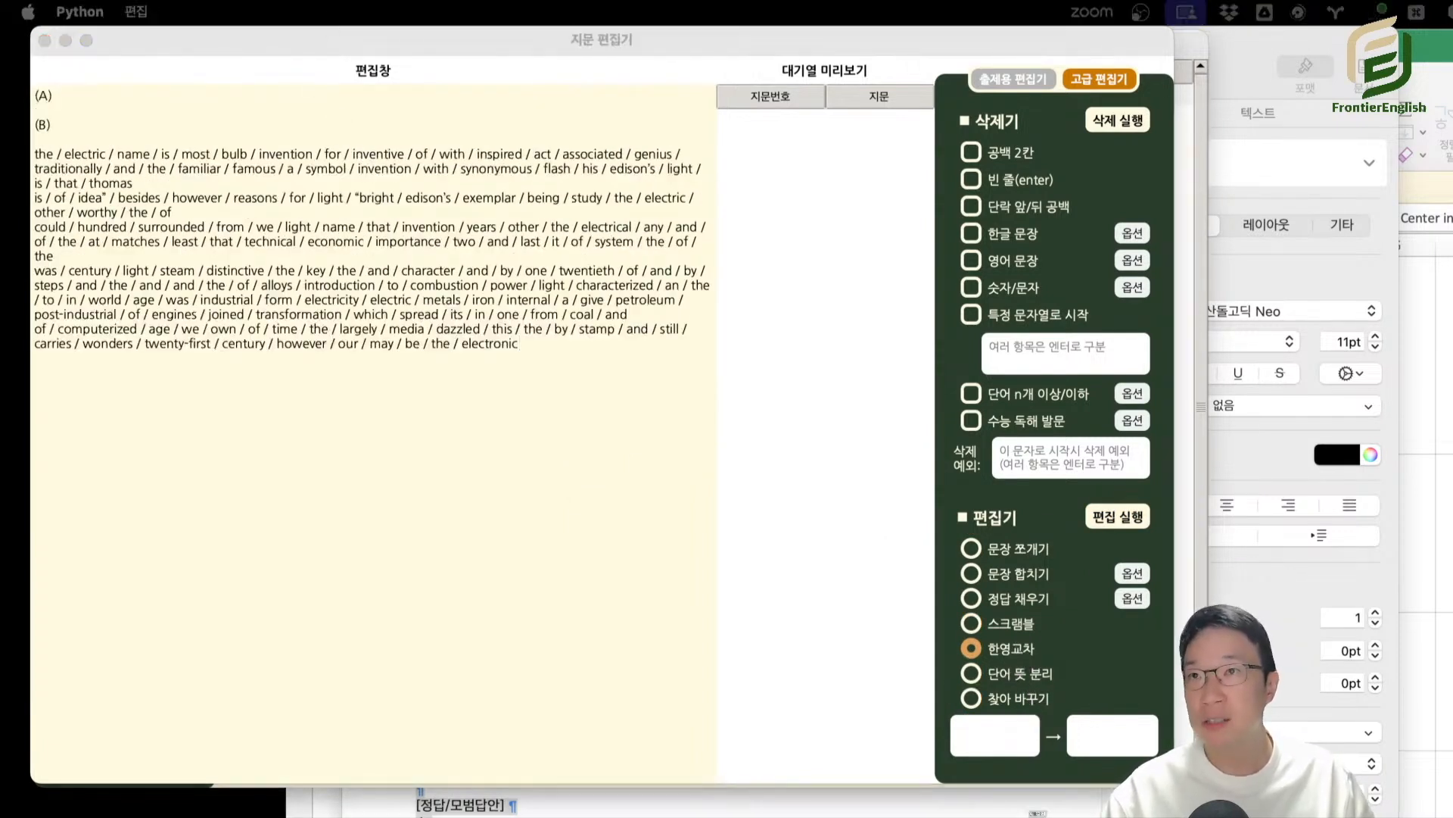
left_click(134, 103)
key("super+v")
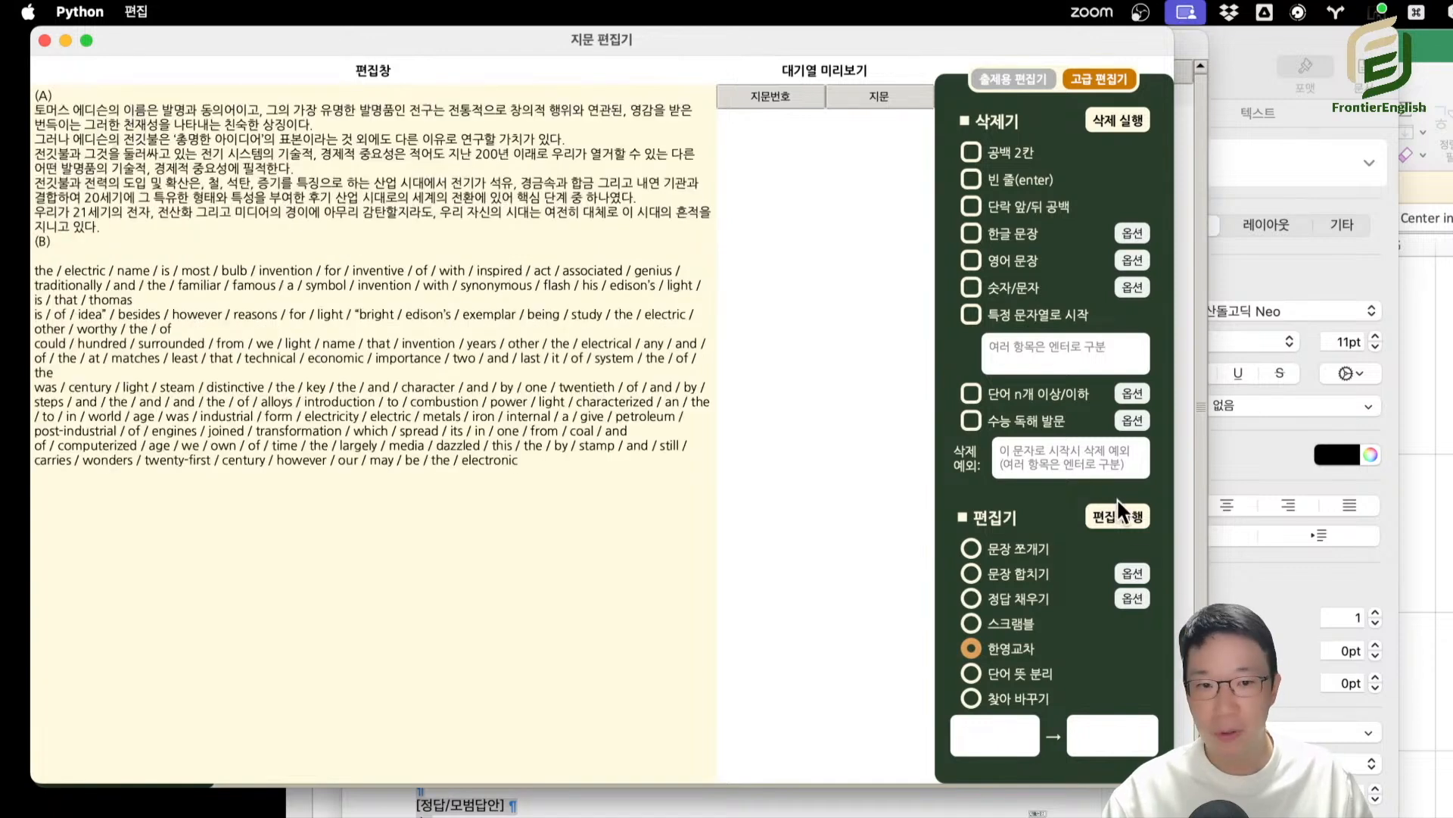
left_click(1117, 519)
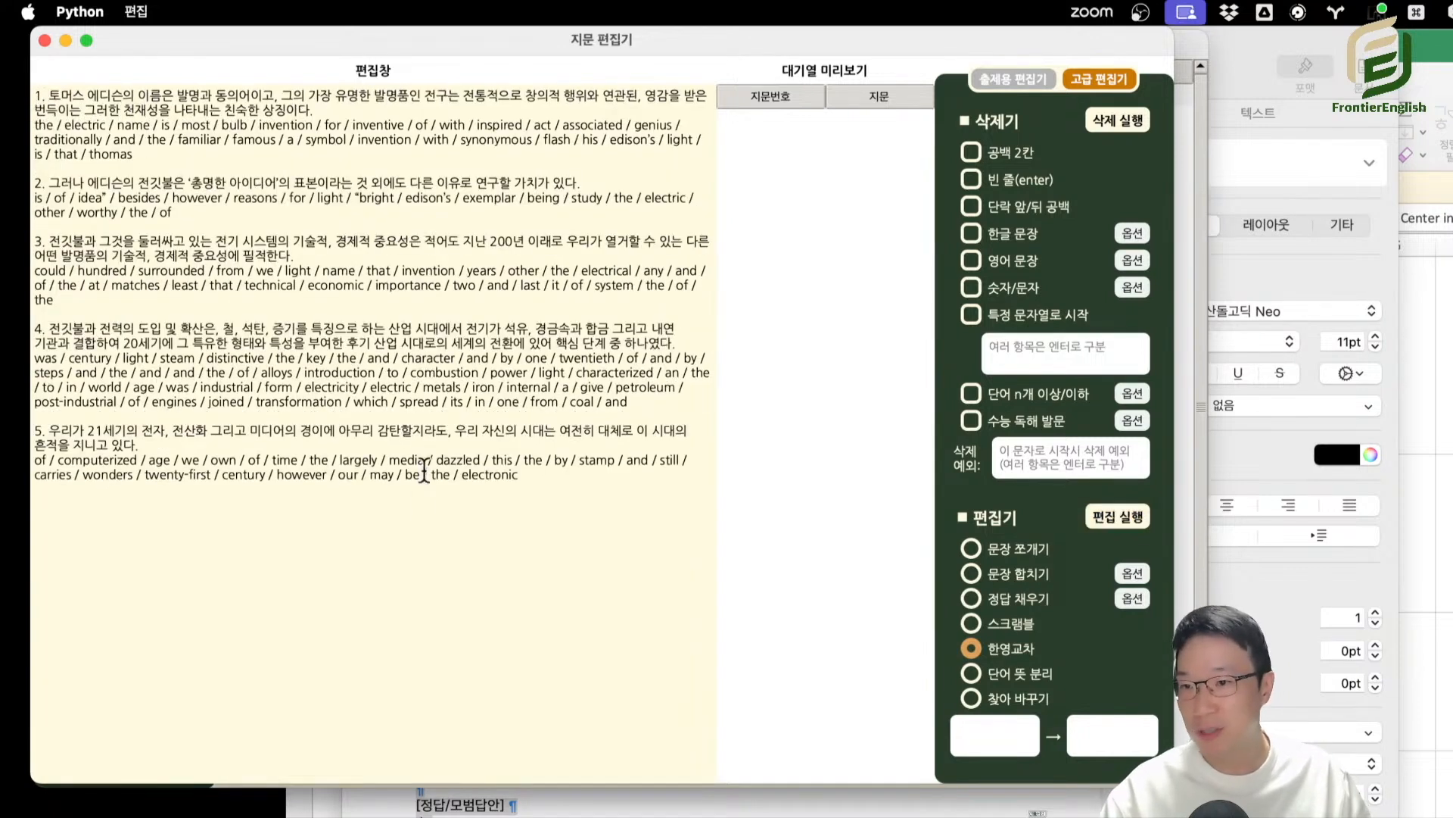
double_click(584, 503)
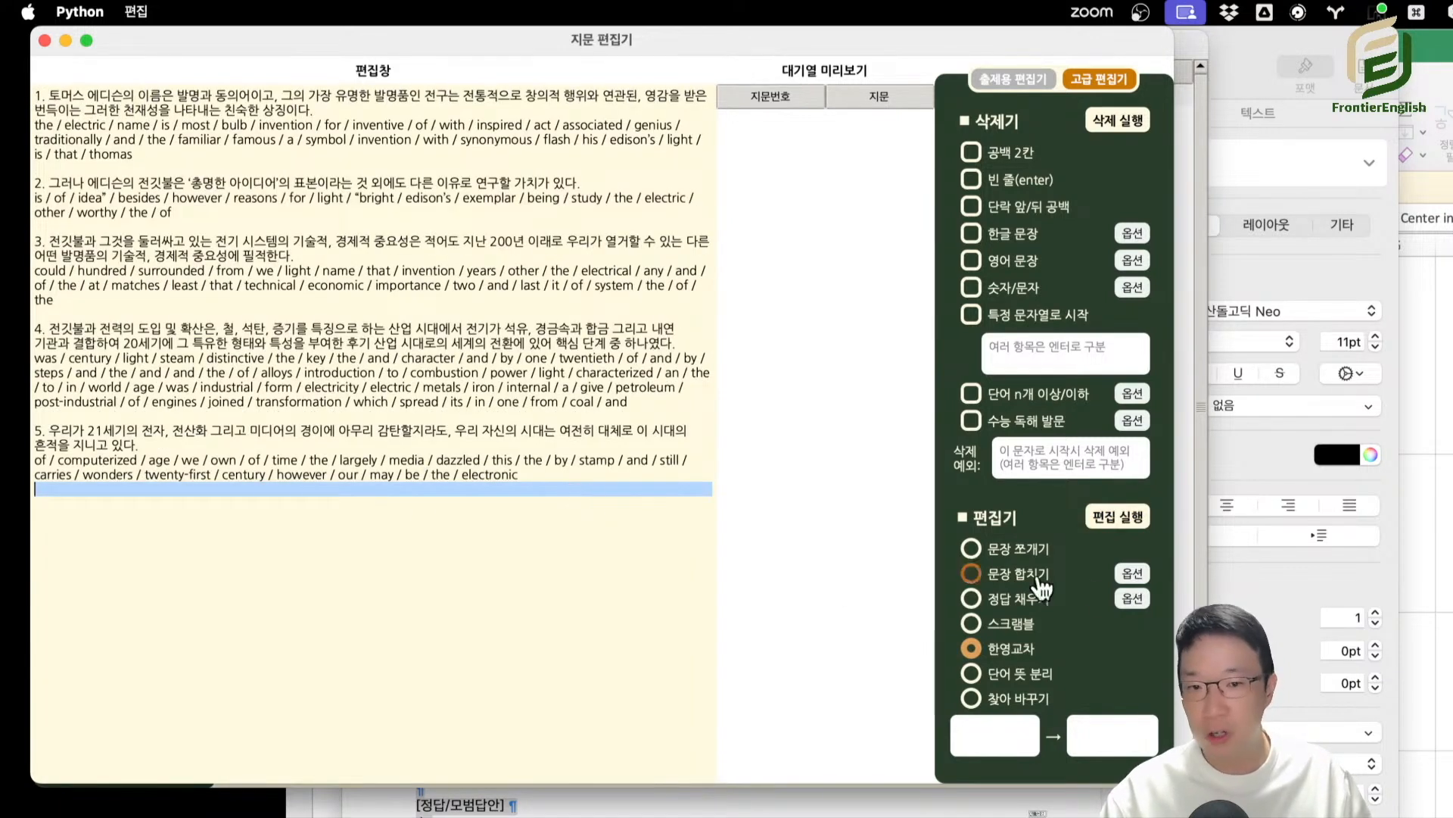
Replace the text with only the Korean Edison sentences under (A), leaving out a (B) section, and try to run 한영교차.
key("super+a")
key("super+v")
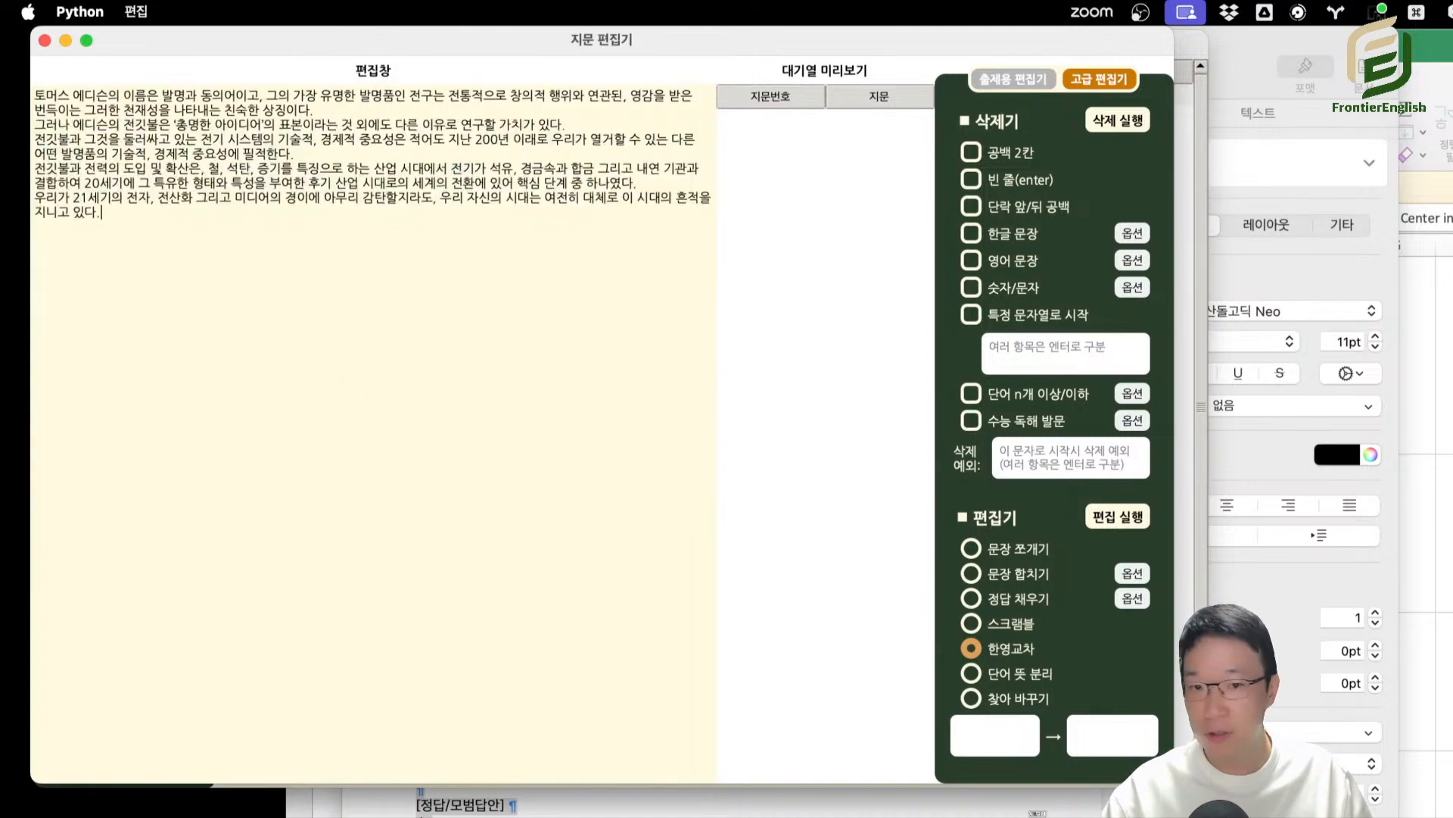
left_click(976, 648)
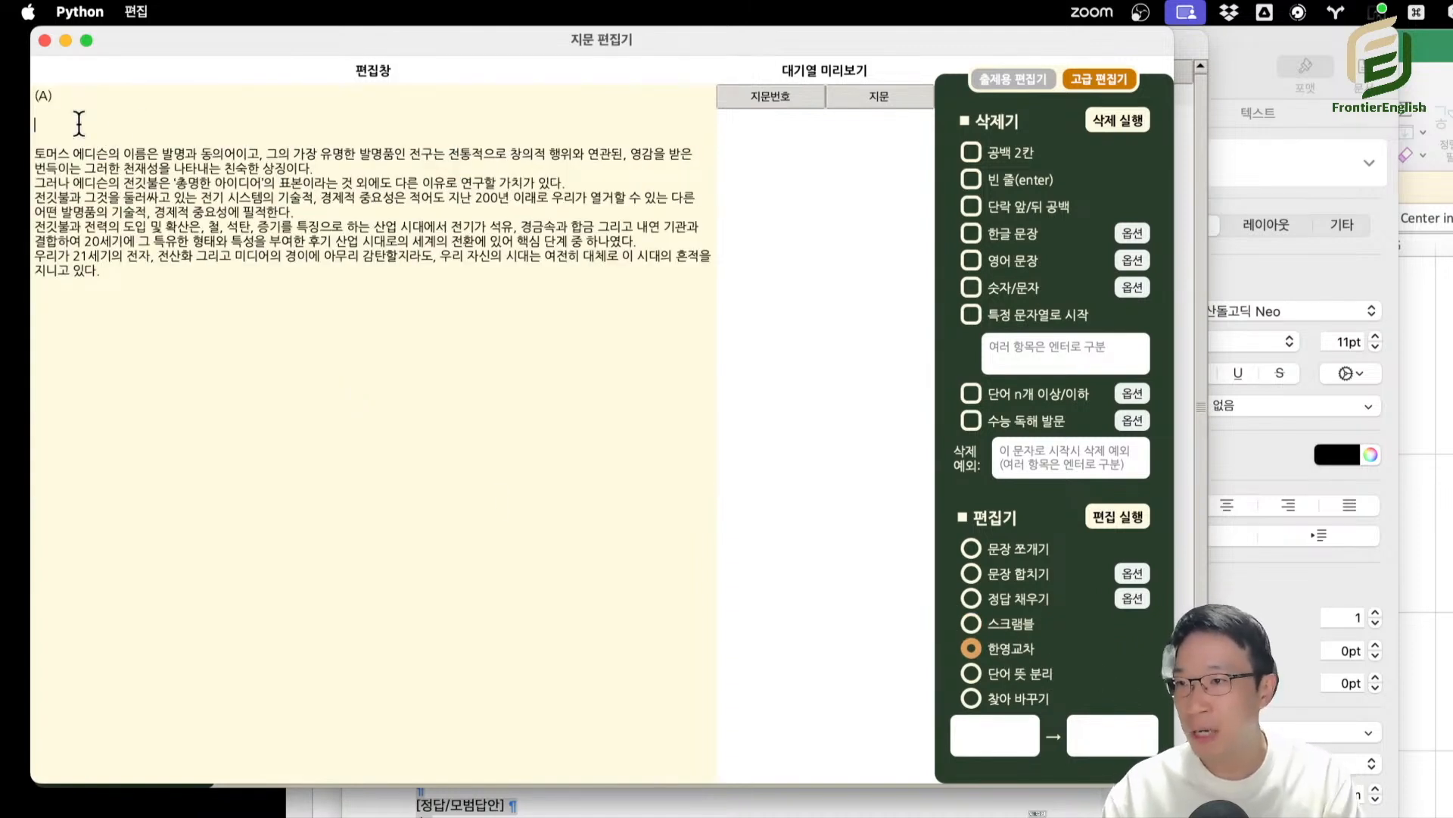
key("Delete")
left_click(1117, 517)
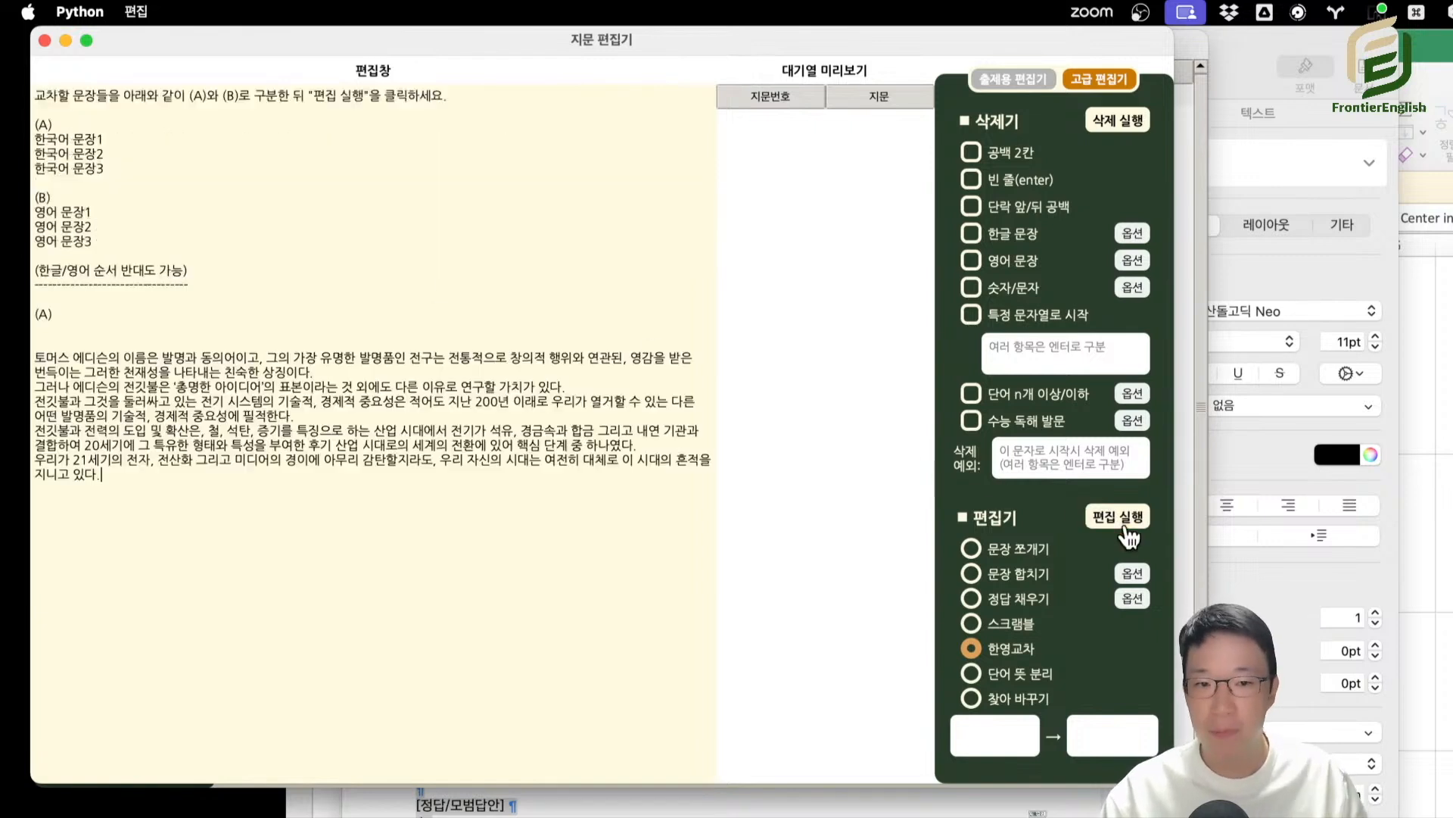
Examine the 한영교차 format instructions and the sample Korean and English lines under (A) and (B).
left_click_drag(268, 291, 48, 71)
left_click(126, 108)
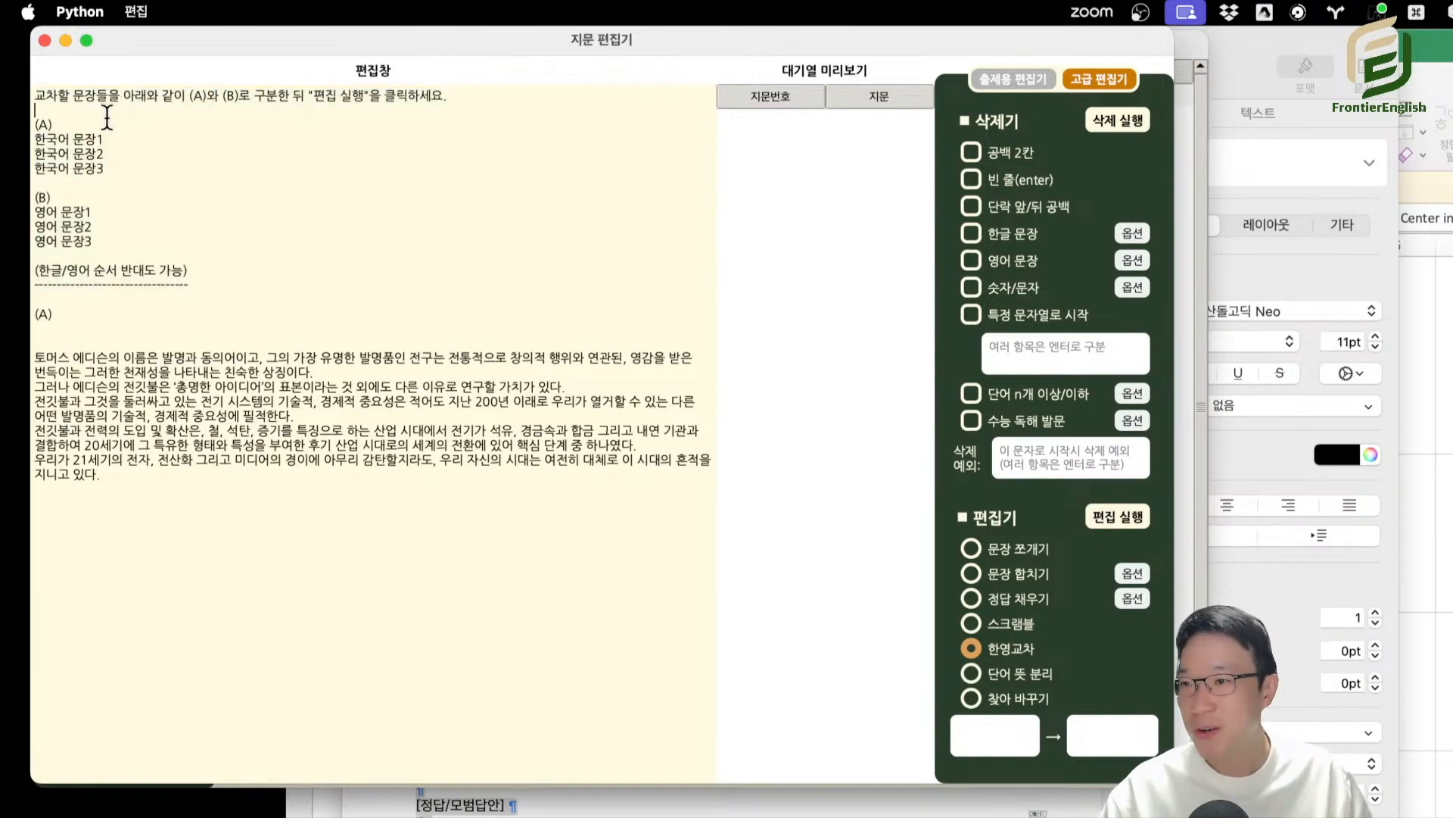
left_click_drag(107, 118, 21, 111)
left_click(67, 199)
left_click_drag(118, 141, 58, 140)
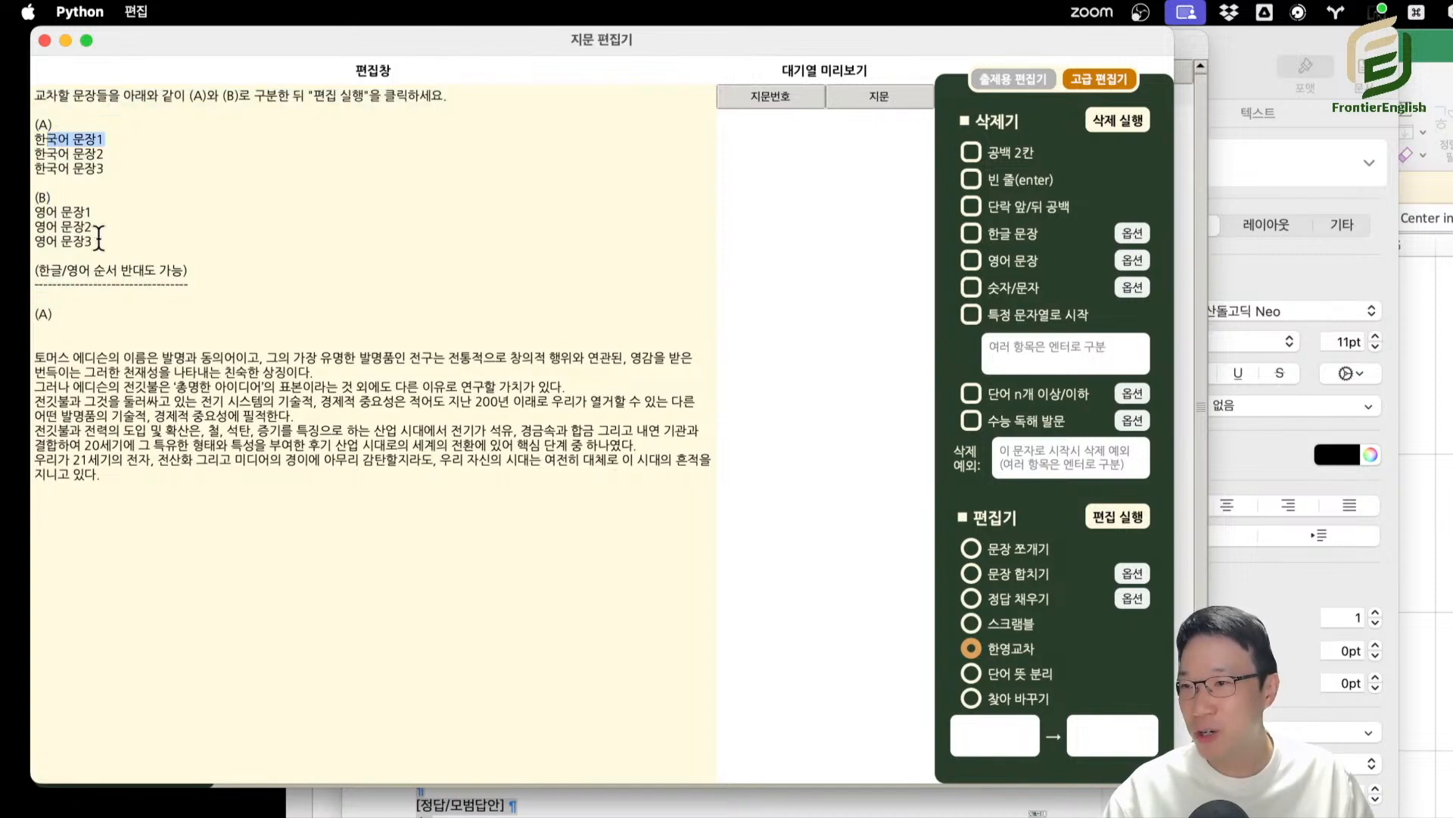
left_click_drag(93, 228, 60, 226)
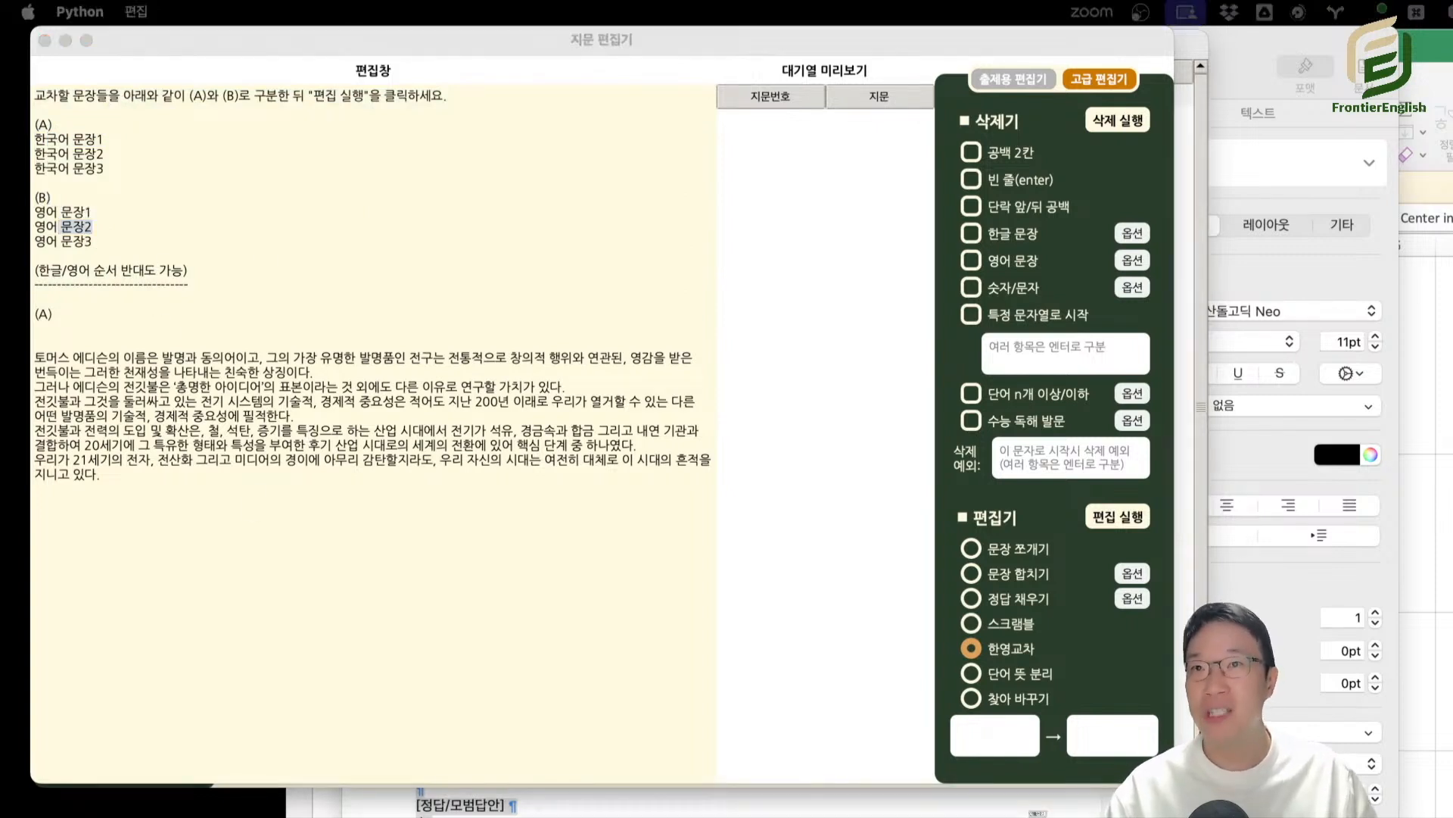
Replace the text with the English Edison sentences under (A) and their Korean translations under (B).
left_click(421, 497)
key("super+a")
key("super+v")
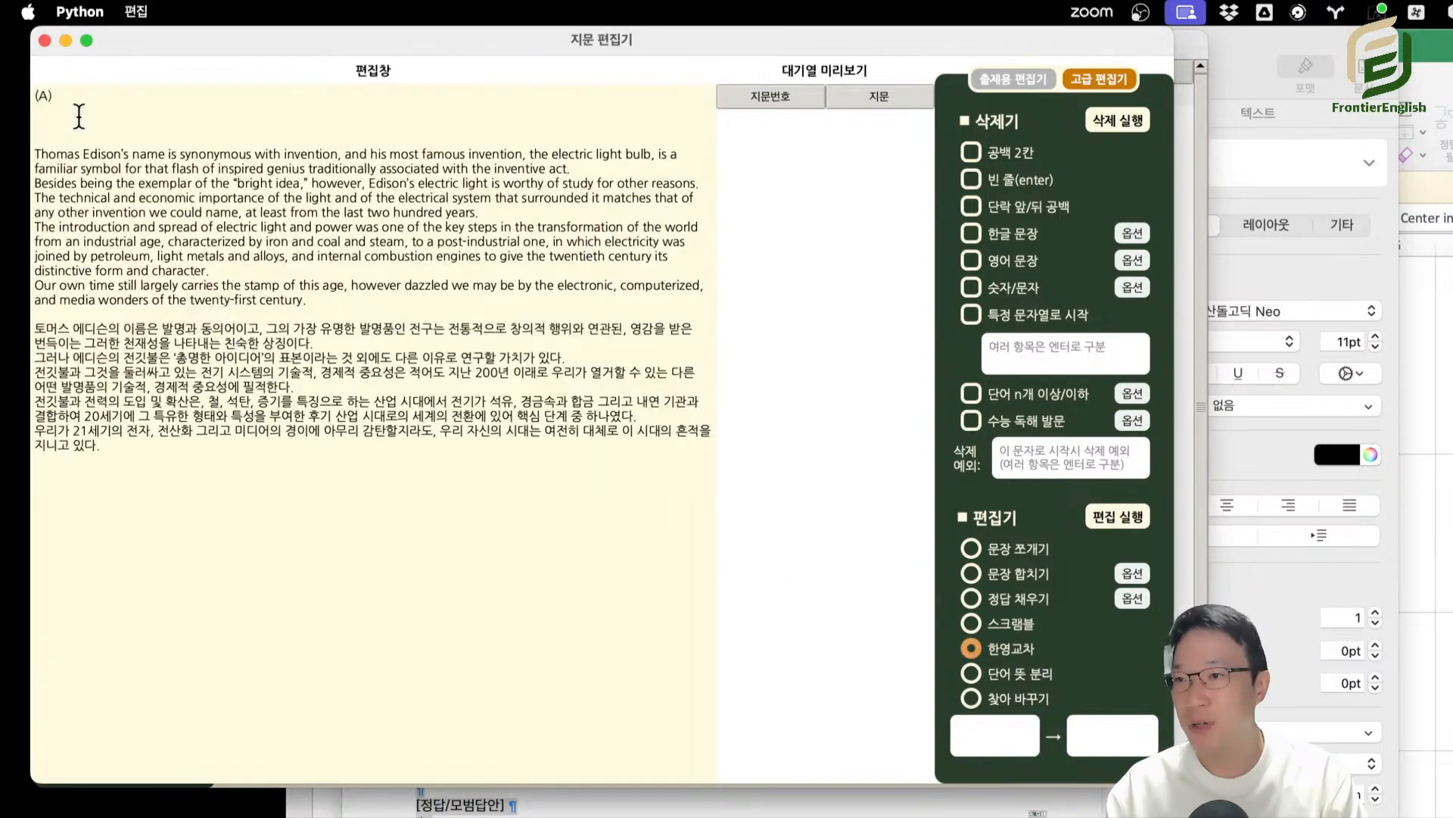
key("BackSpace")
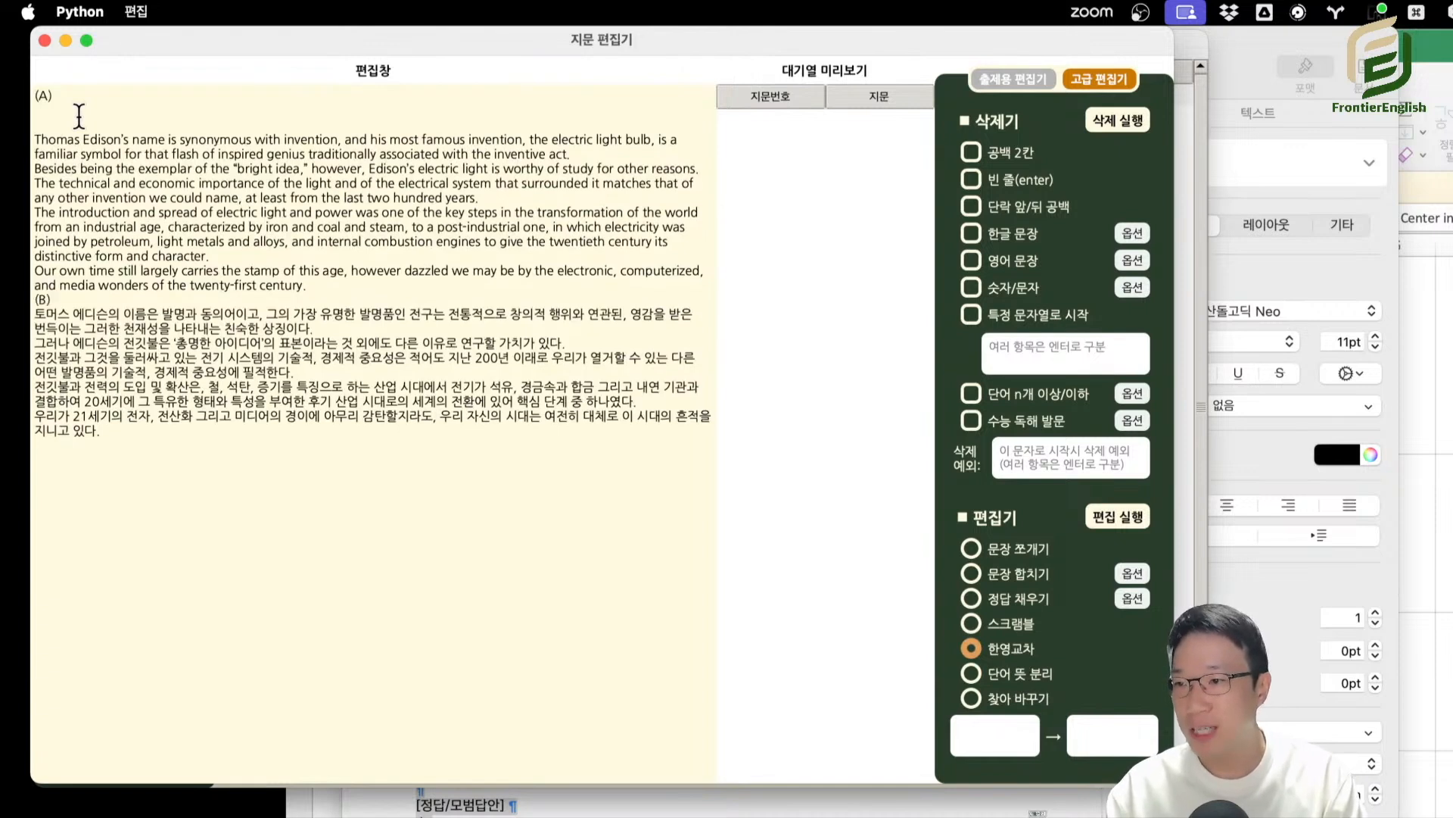
key("Return")
key("super+a")
key("super+c")
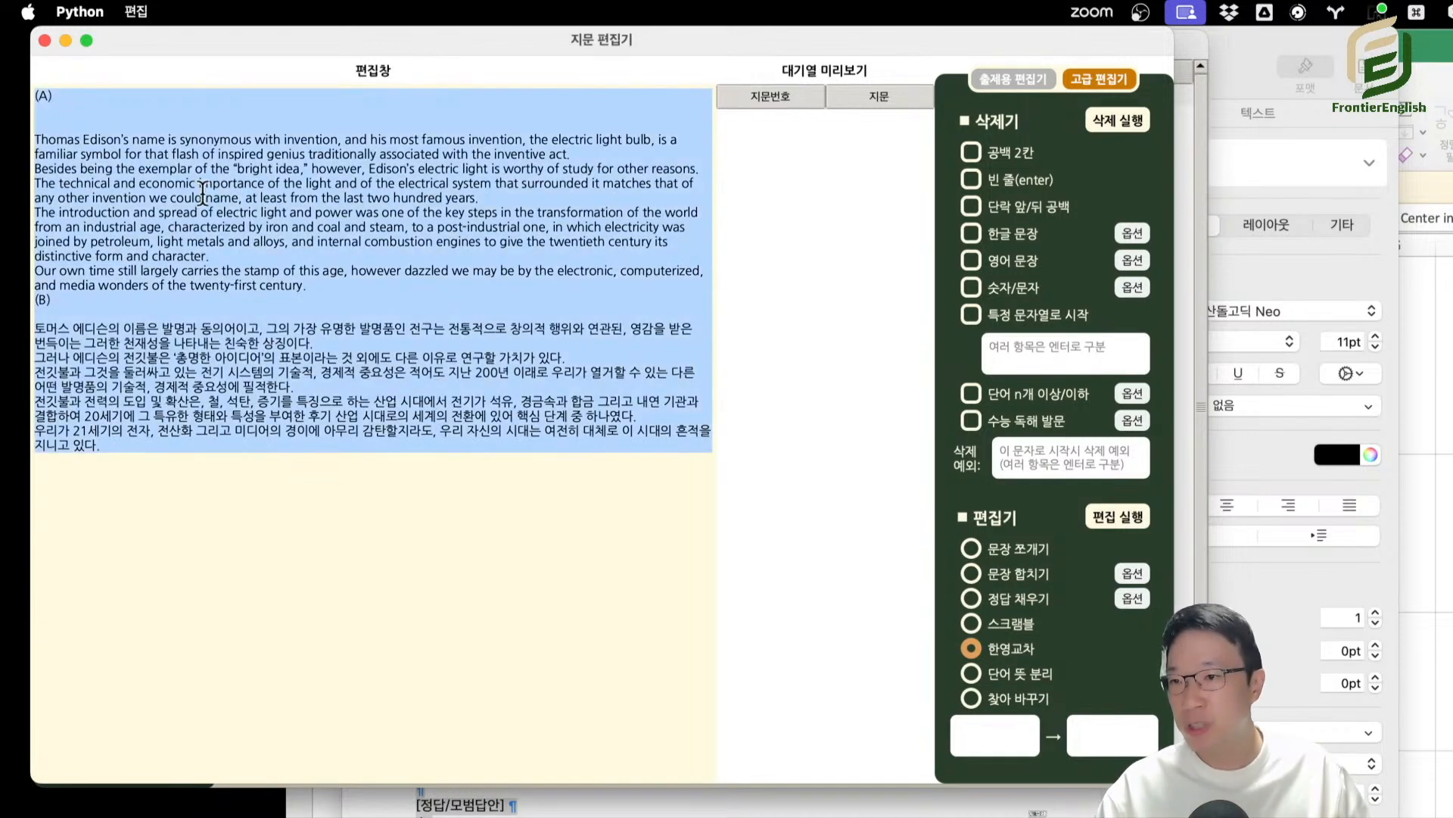
Delete the last Korean sentence under (B) and try to run 한영교차 on the unequal sentence lists.
left_click(236, 439)
triple_click(185, 465)
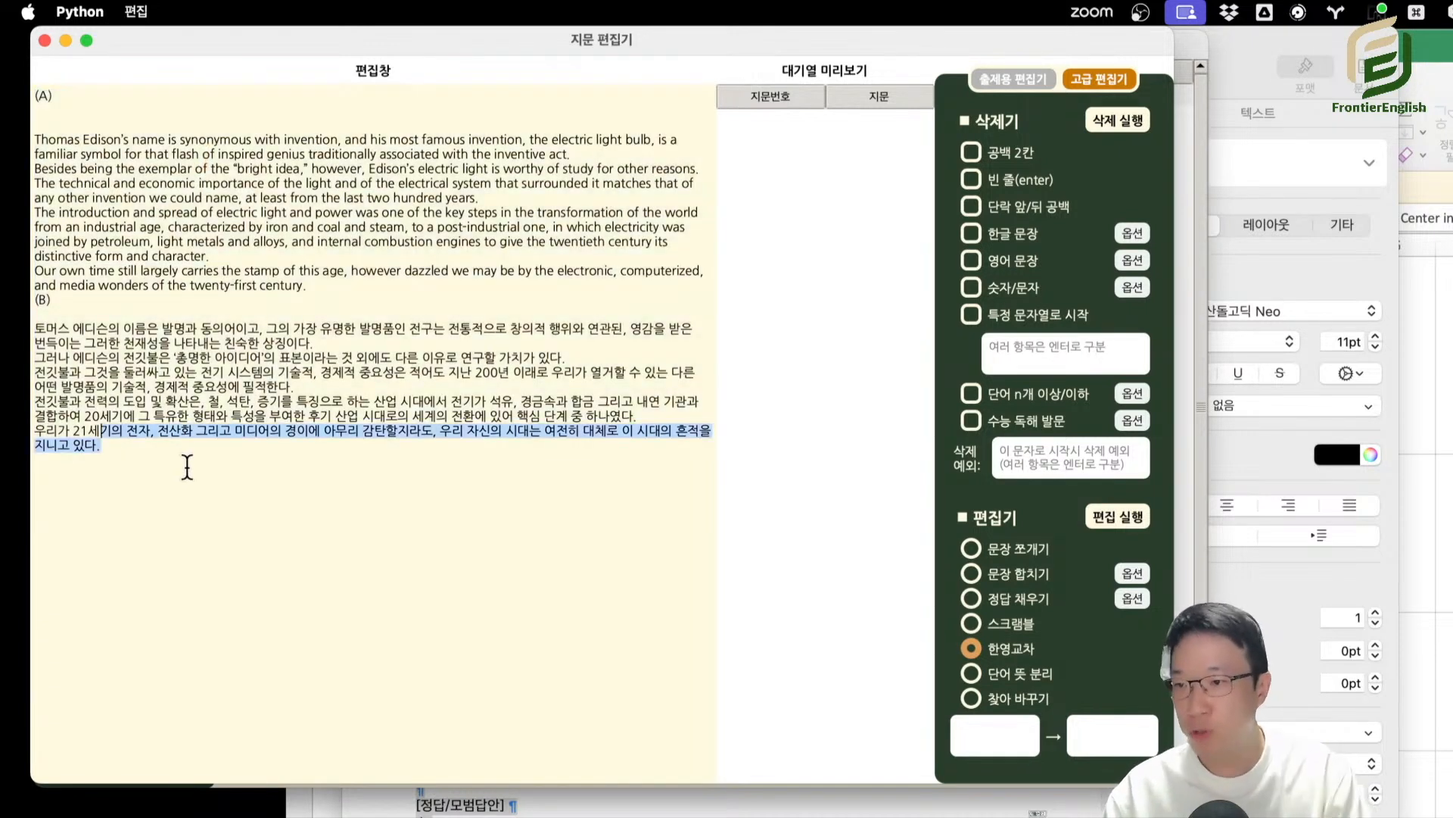
key("BackSpace")
left_click(1118, 517)
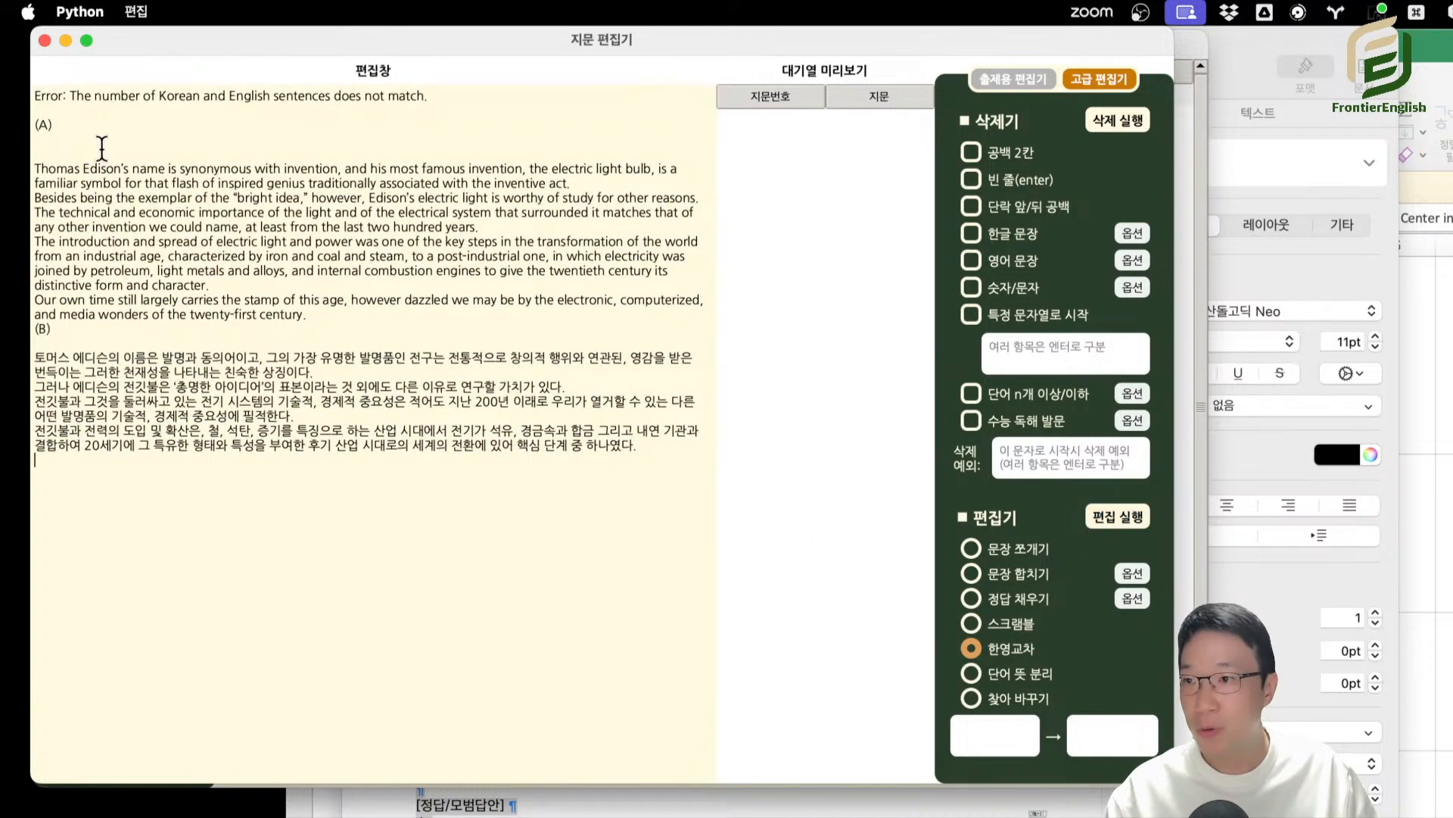
left_click_drag(90, 97, 444, 114)
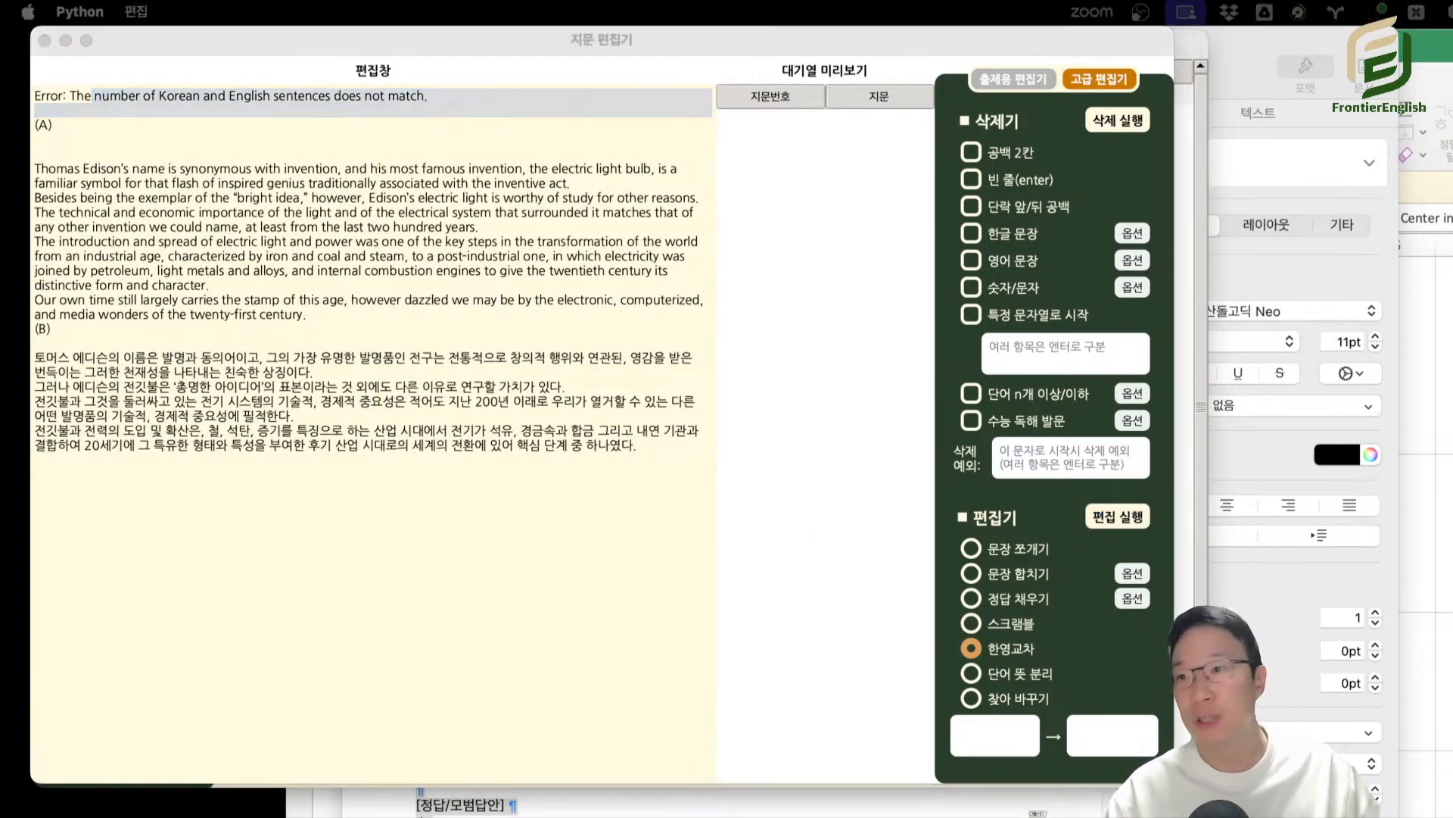
Restore the full English (A) and Korean (B) lists, remove the blank lines under (A), and interleave them with 한영교차.
left_click(507, 563)
key("super+a")
key("BackSpace")
key("super+v")
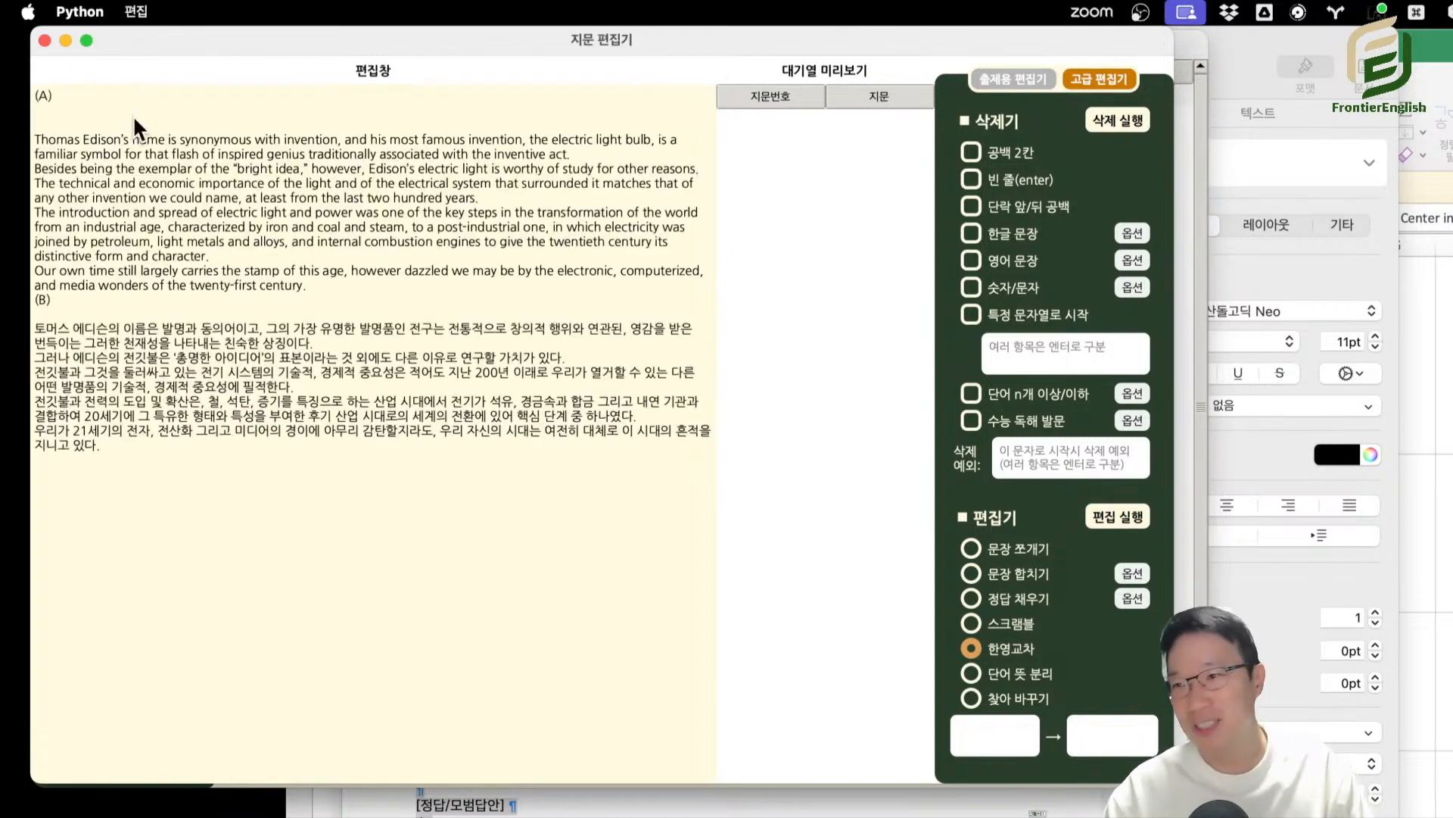
key("BackSpace")
key("BackSpace")
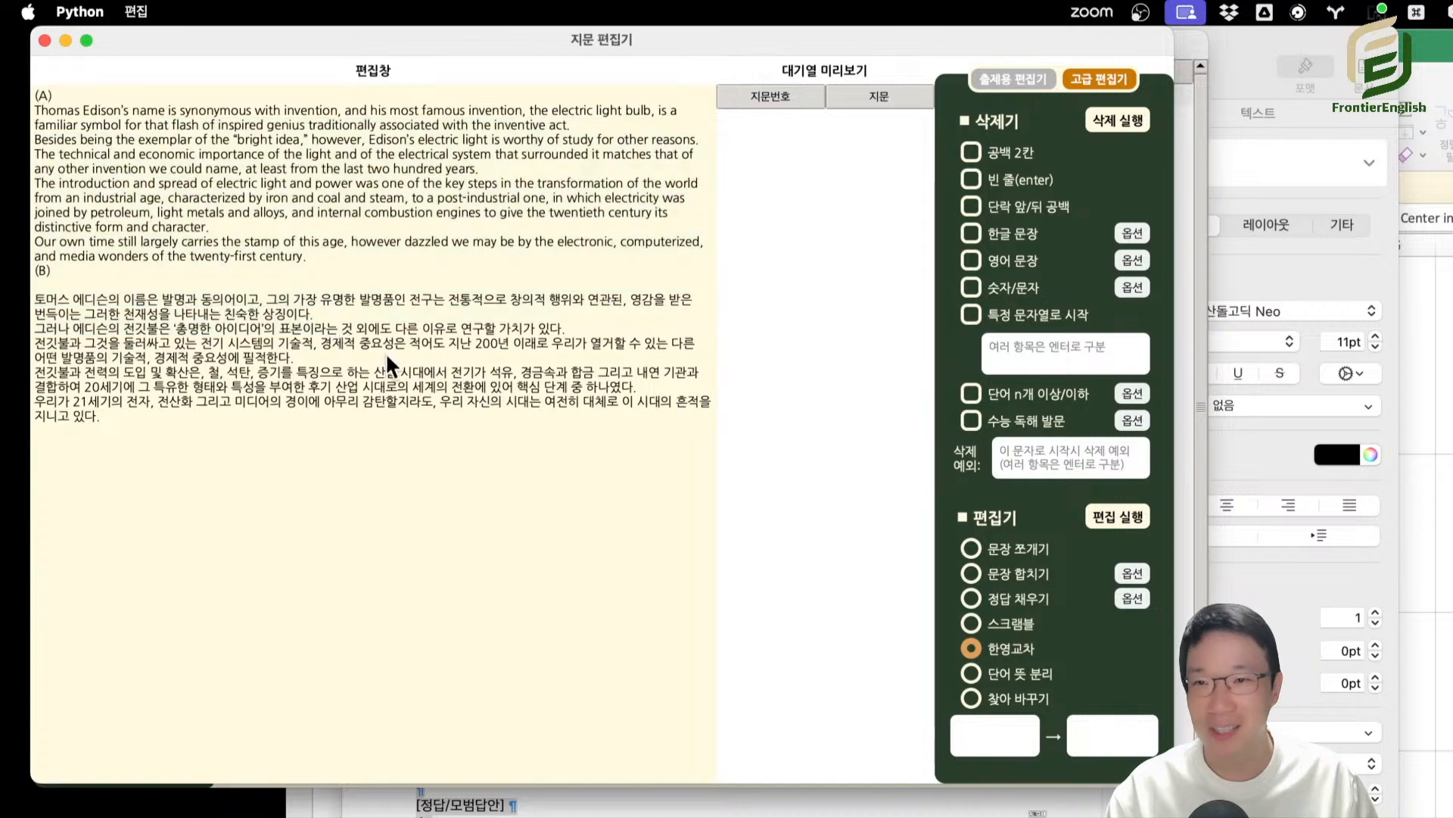
left_click(1109, 519)
left_click_drag(170, 110, 330, 399)
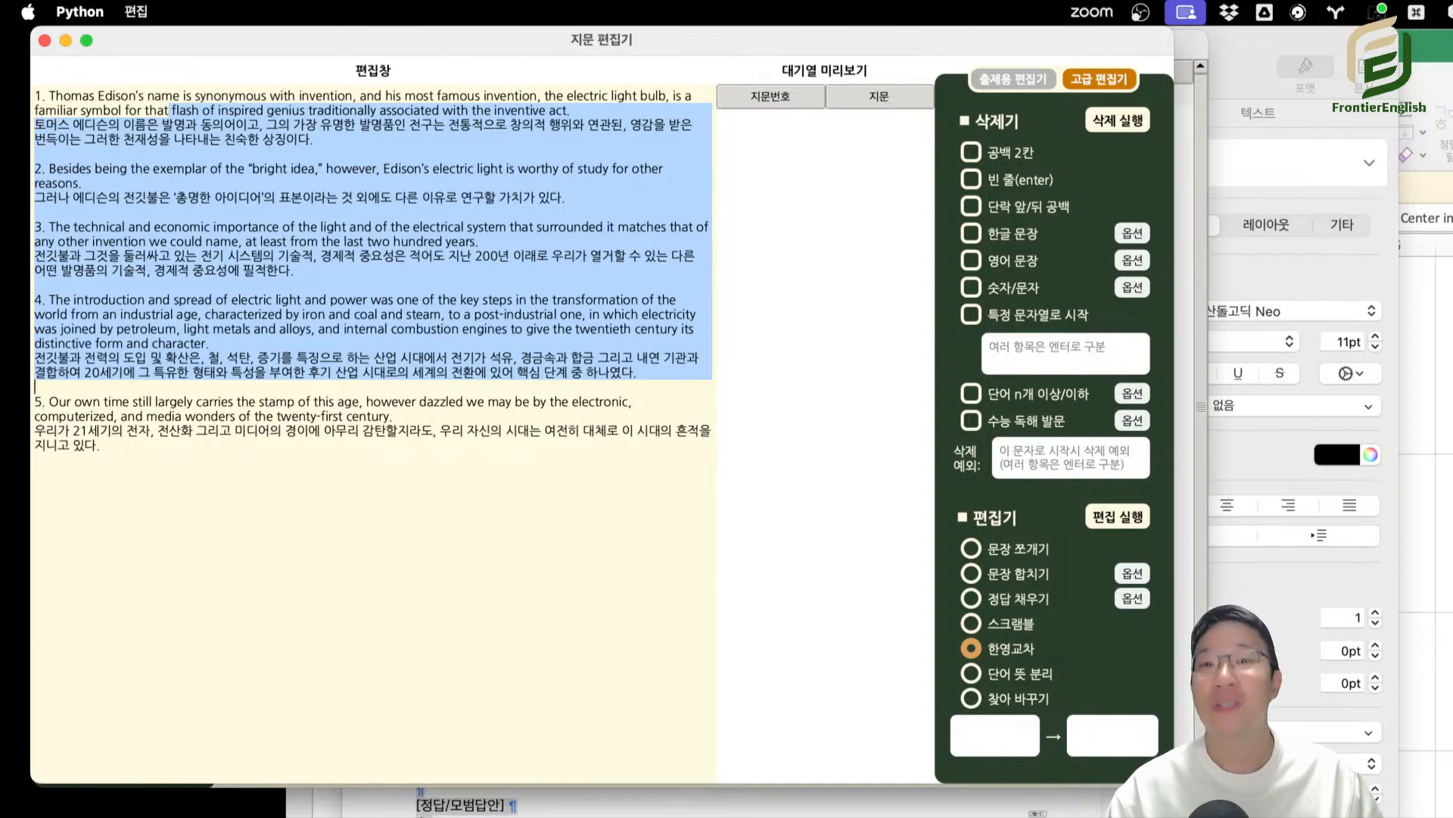
Choose 단어 뜻 분리 and replace the sentence pairs with the English-Korean vocabulary list from tempt to wonder.
left_click(1030, 675)
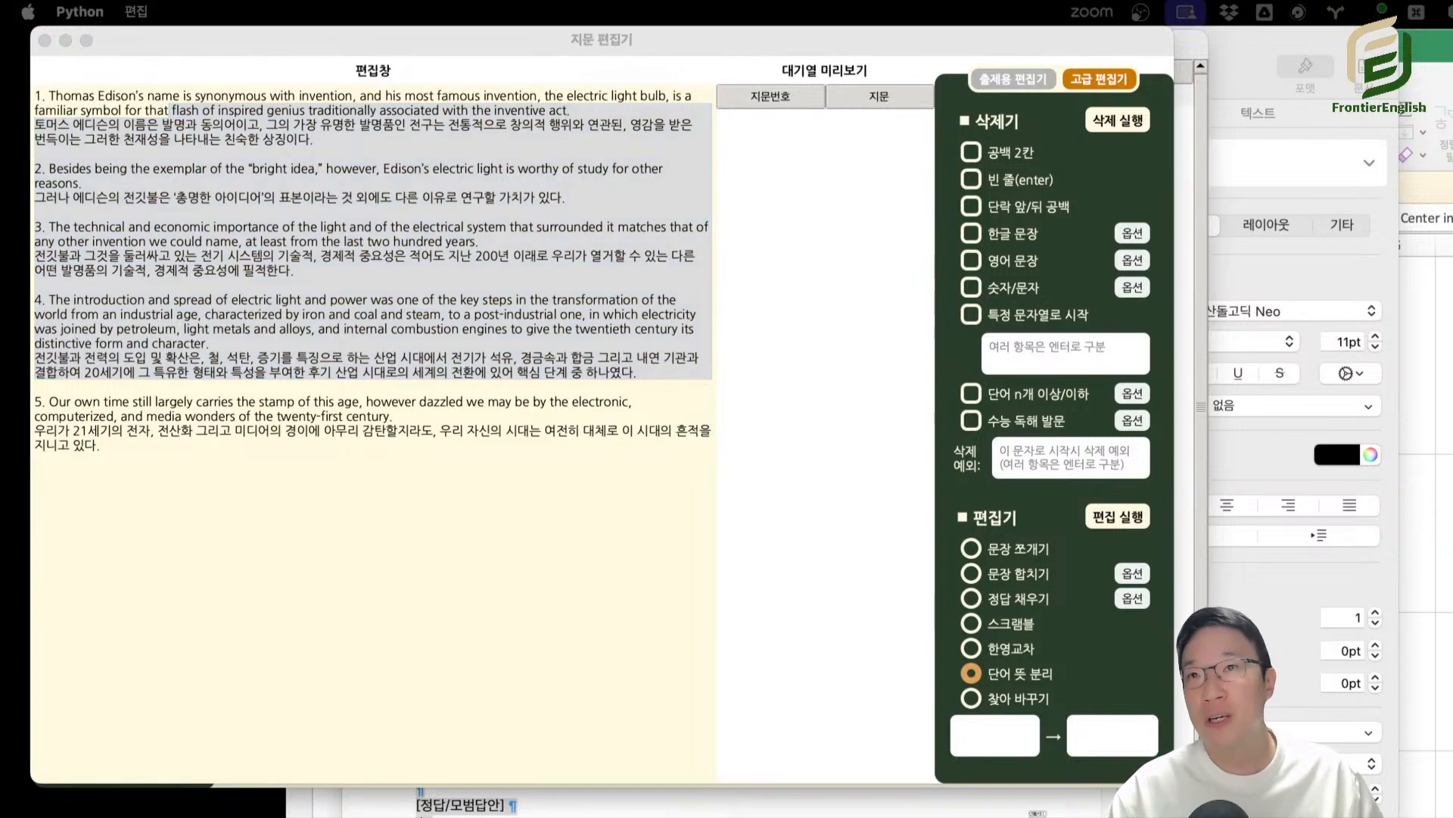
left_click(312, 421)
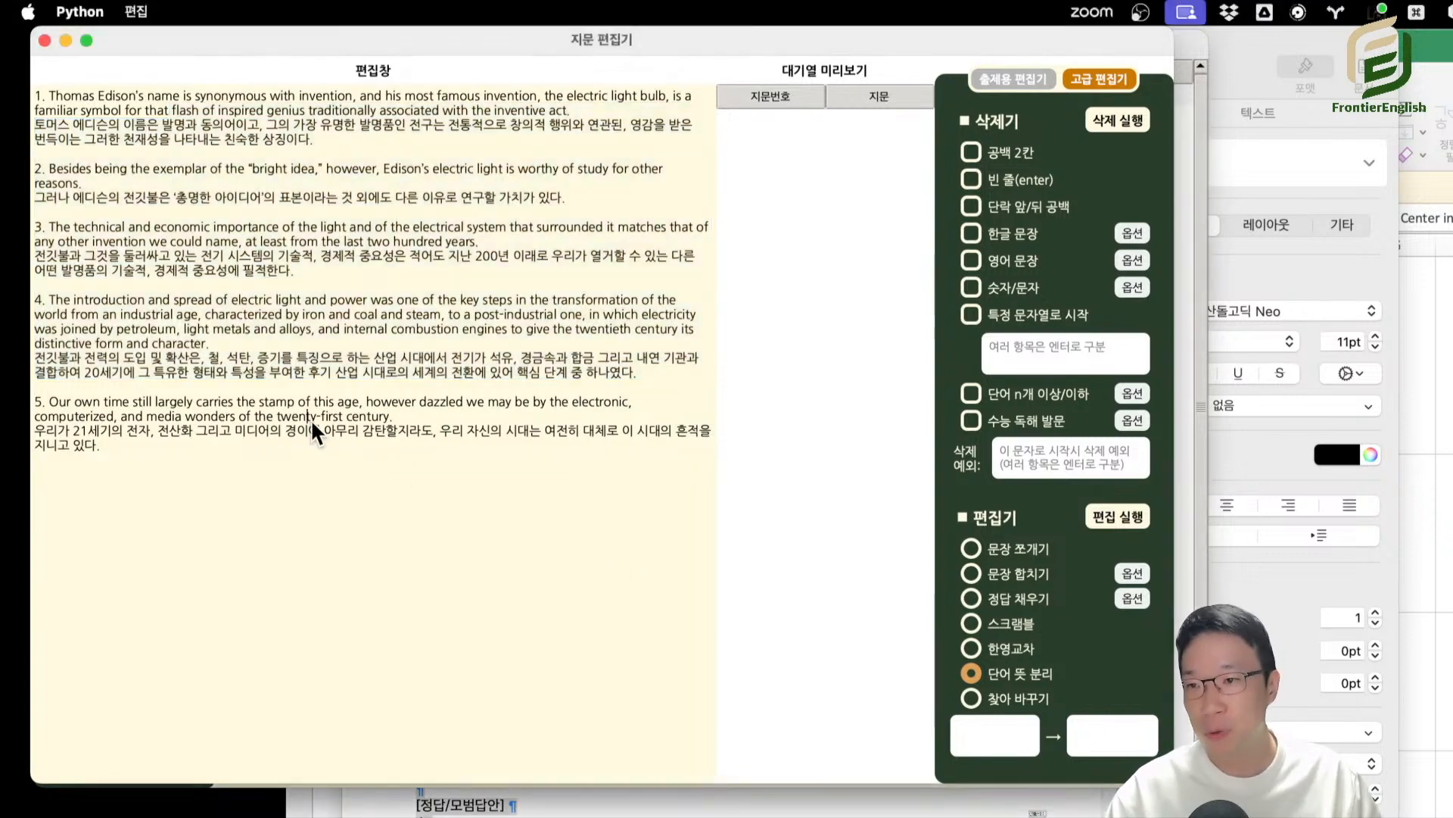
key("super+a")
type("tempt 부추기다, 유혹하다 possessor 소유자 inactive 비활동성의, 활동하지 않는 superior 우월한; 우월한 사람 actualize 실현하다 disclosure 폭로, 발각 figure 인물 rub off on ~으로 옮겨지다, ~에 영향을 주다 synonymous 동의어의 invention 발명(품) light bulb 전구 flash 번득임, 섬광 inspire 영감을 주다 genius 천재성, 천재 associated 연관된 inventive 창의적인 besides ~외에도 exemplar 표본 be worthy of ~의 가치가 있다 technical 기술적인 surround 둘러싸다 match 필적하다, 맞먹다 introduction 도입 spread 확산 transformation 전환, 변화, 탈바꿈 characterize 특징을 이루다, 특징짓다 post-industrial 후기 산업의 petroleum 석유 light metal 경금속 internal combustion engine 내연 기관 distinctive 특유한, 뚜렷이 구별되는 stamp 흔적, 발자취 dazzle 감탄하게 하다, 눈이 부시게 하다 wonder 경이, 기적; 궁금해하다")
left_click_drag(71, 106, 211, 528)
left_click(275, 502)
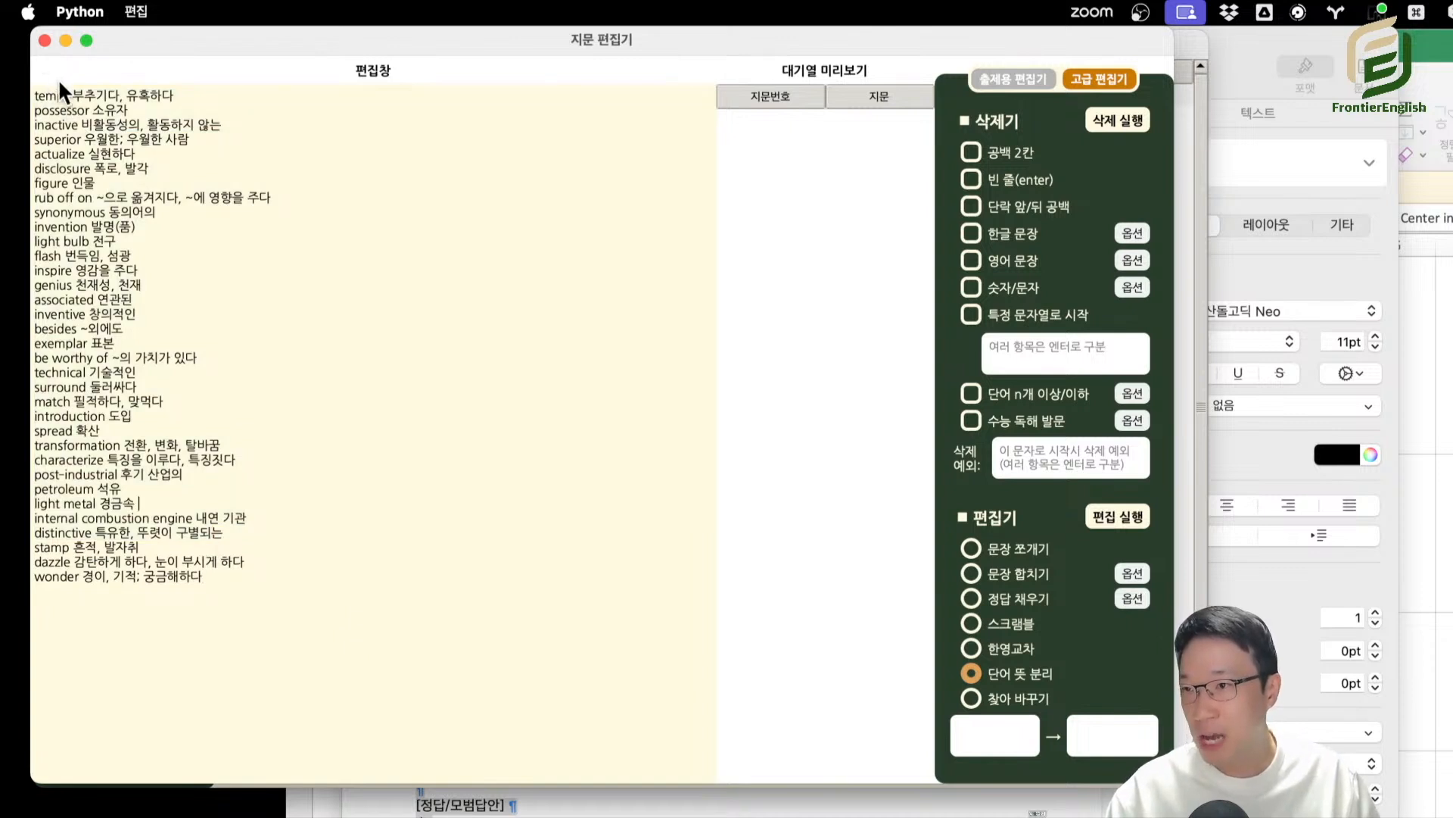
Separate the English words from their Korean meanings with 단어 뜻 분리, and inspect the gaps between words and meanings.
left_click(71, 96)
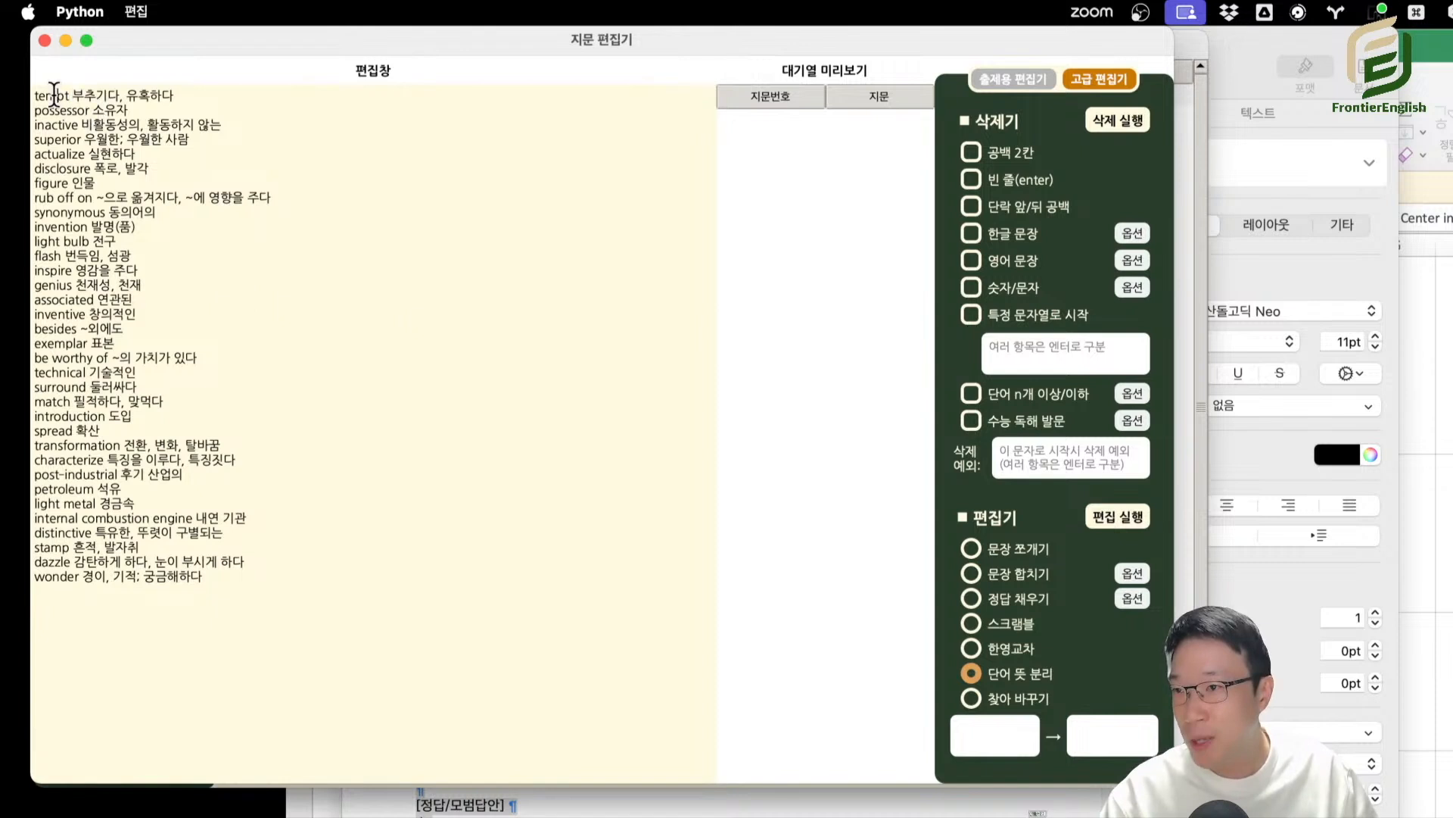
left_click_drag(55, 94, 144, 122)
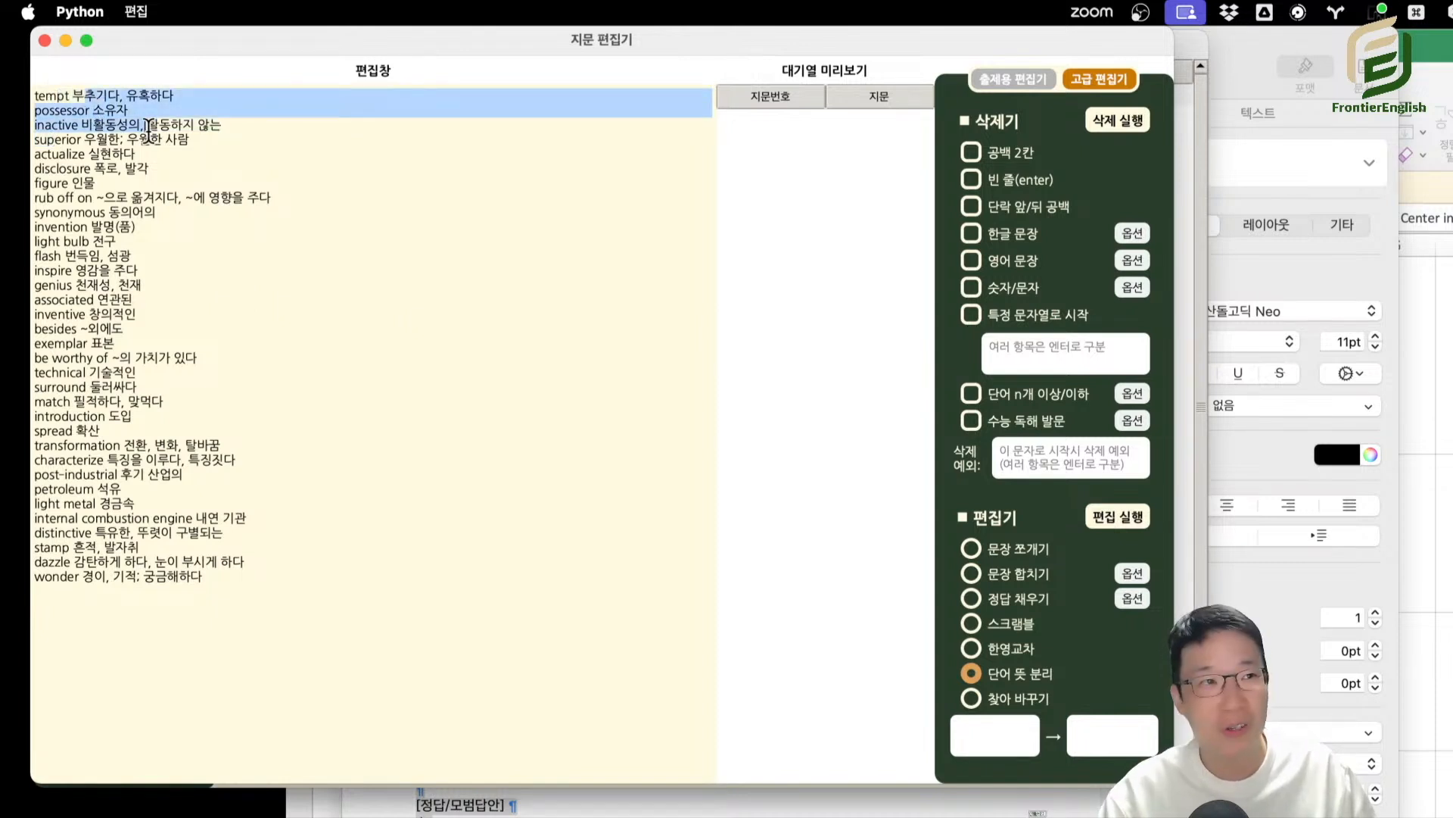
left_click(368, 354)
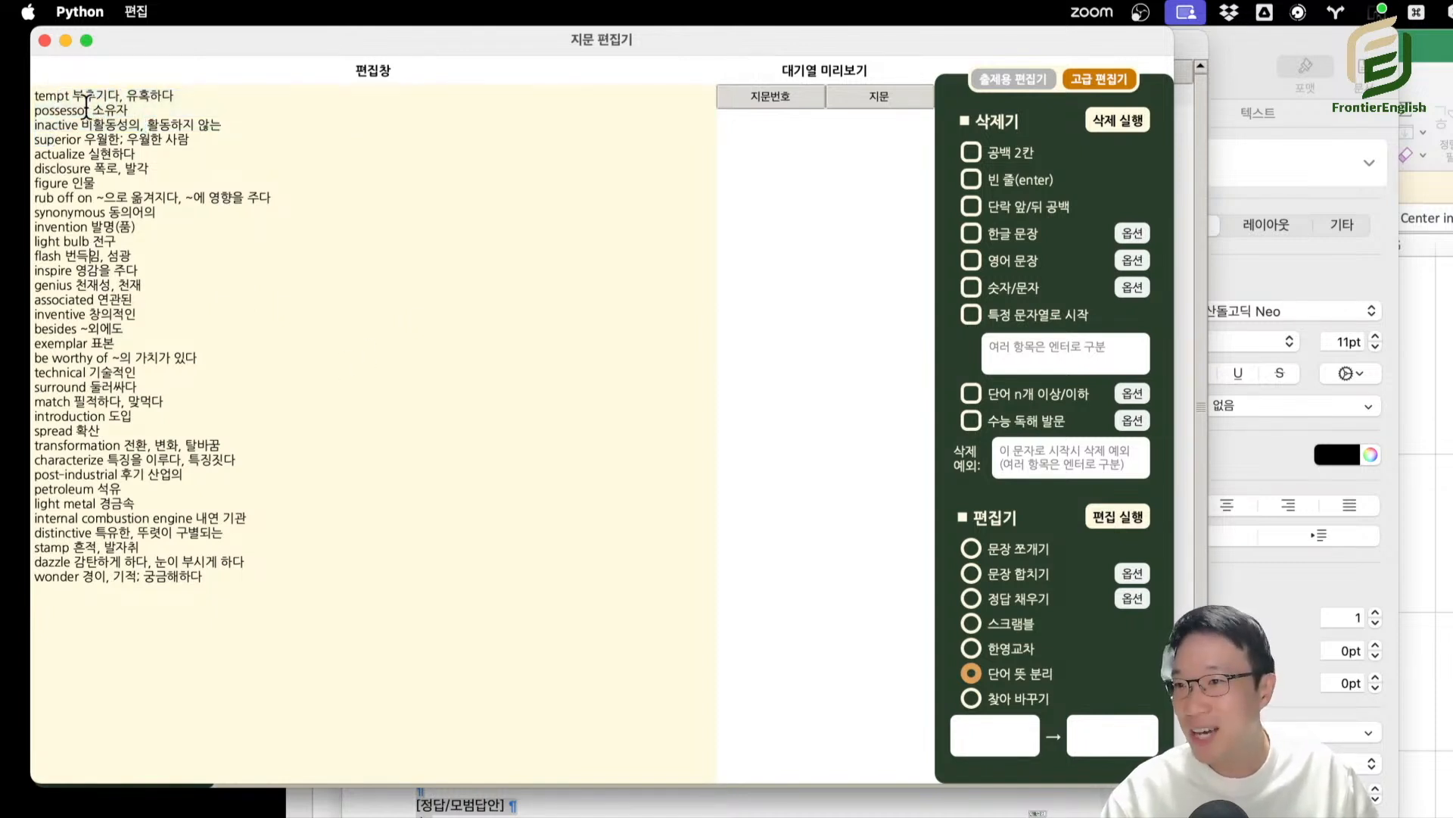
left_click_drag(86, 107, 334, 484)
left_click(259, 247)
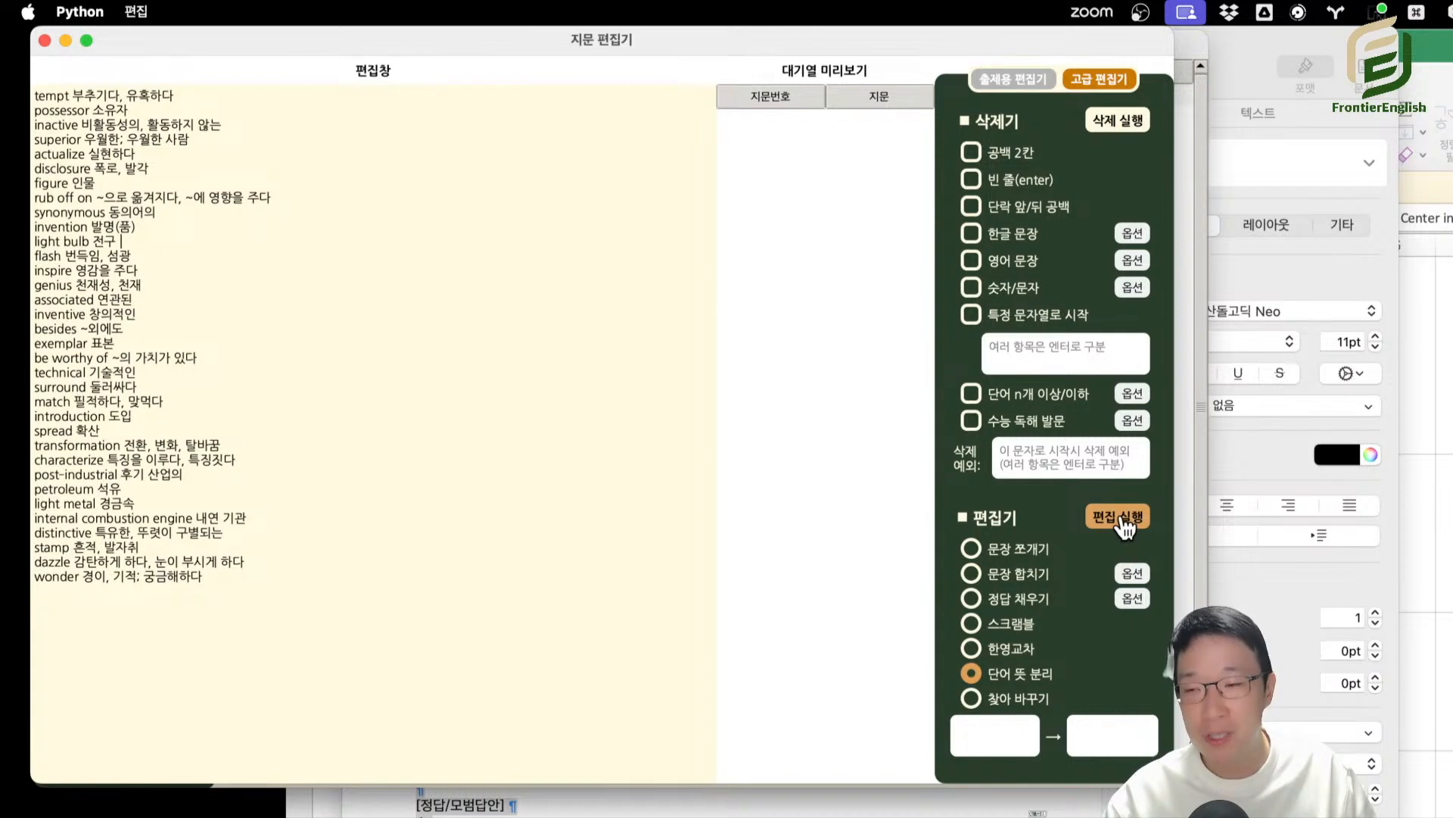
left_click(1126, 518)
left_click_drag(388, 585, 82, 68)
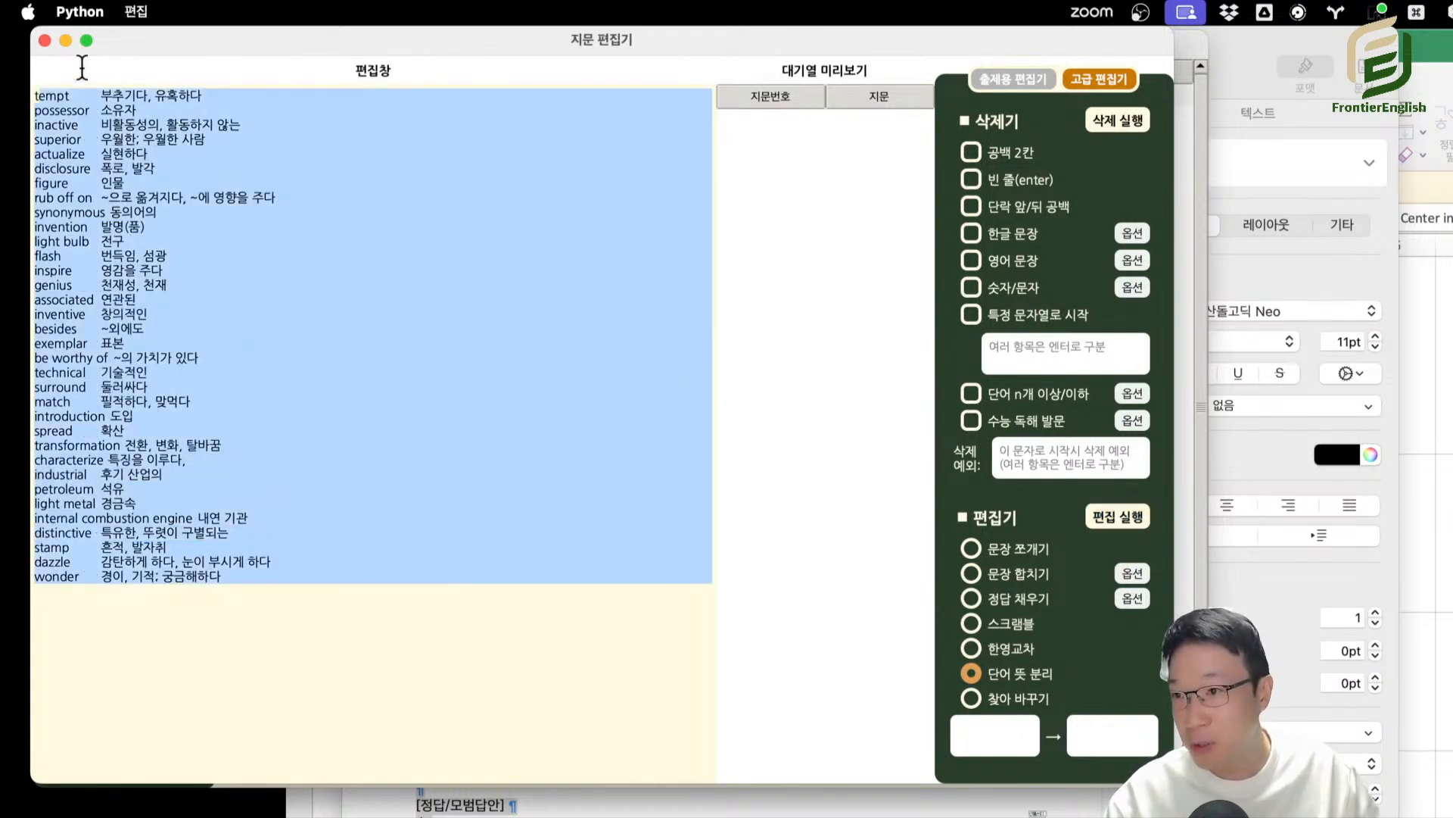
left_click(92, 93)
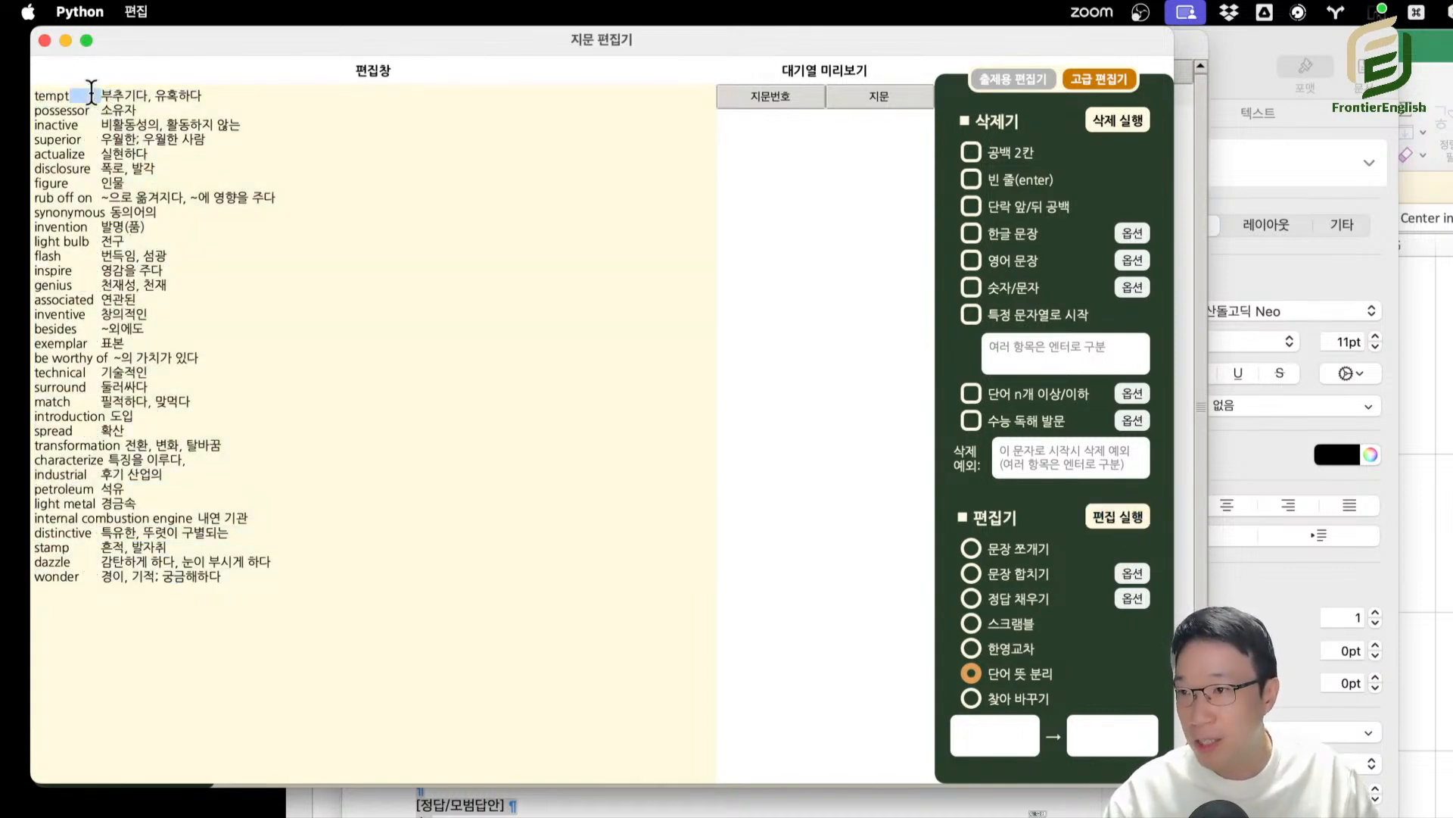
left_click(88, 110)
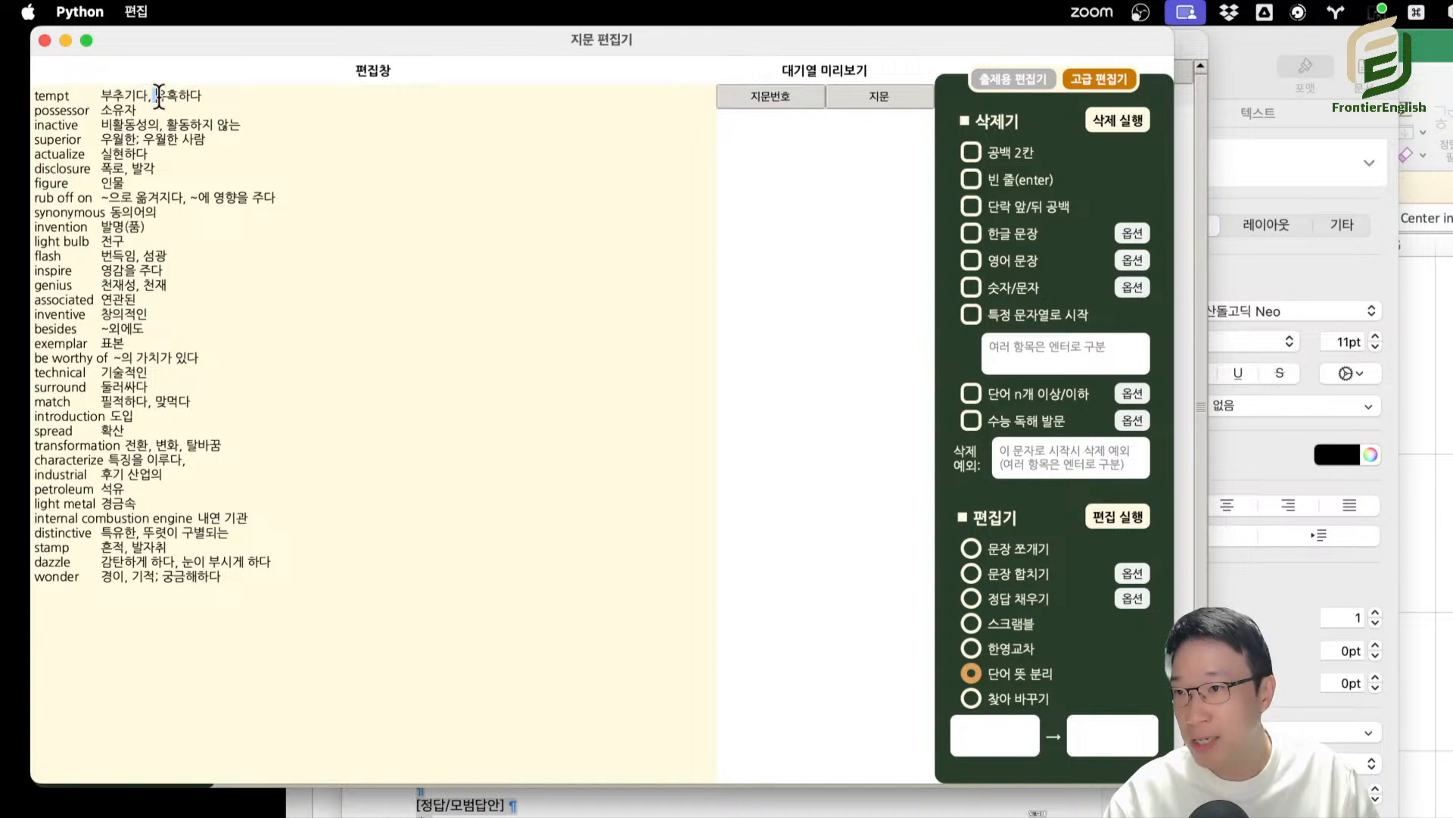
left_click_drag(87, 137, 93, 100)
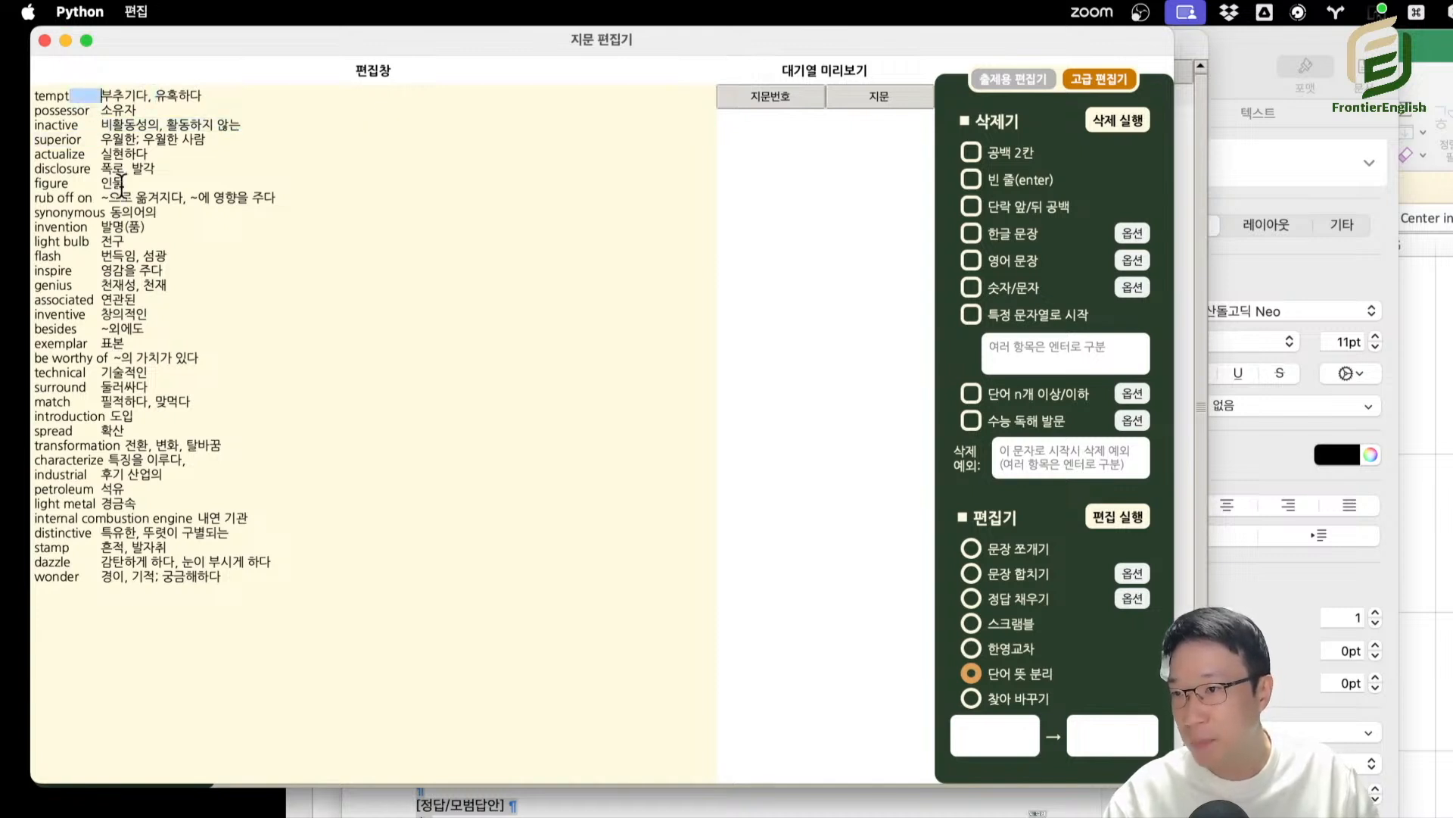
Copy the separated vocabulary list into the blank Excel workbook starting at cell A1, and widen column B to fit the meanings.
left_click_drag(348, 609, 7, 94)
key("super+c")
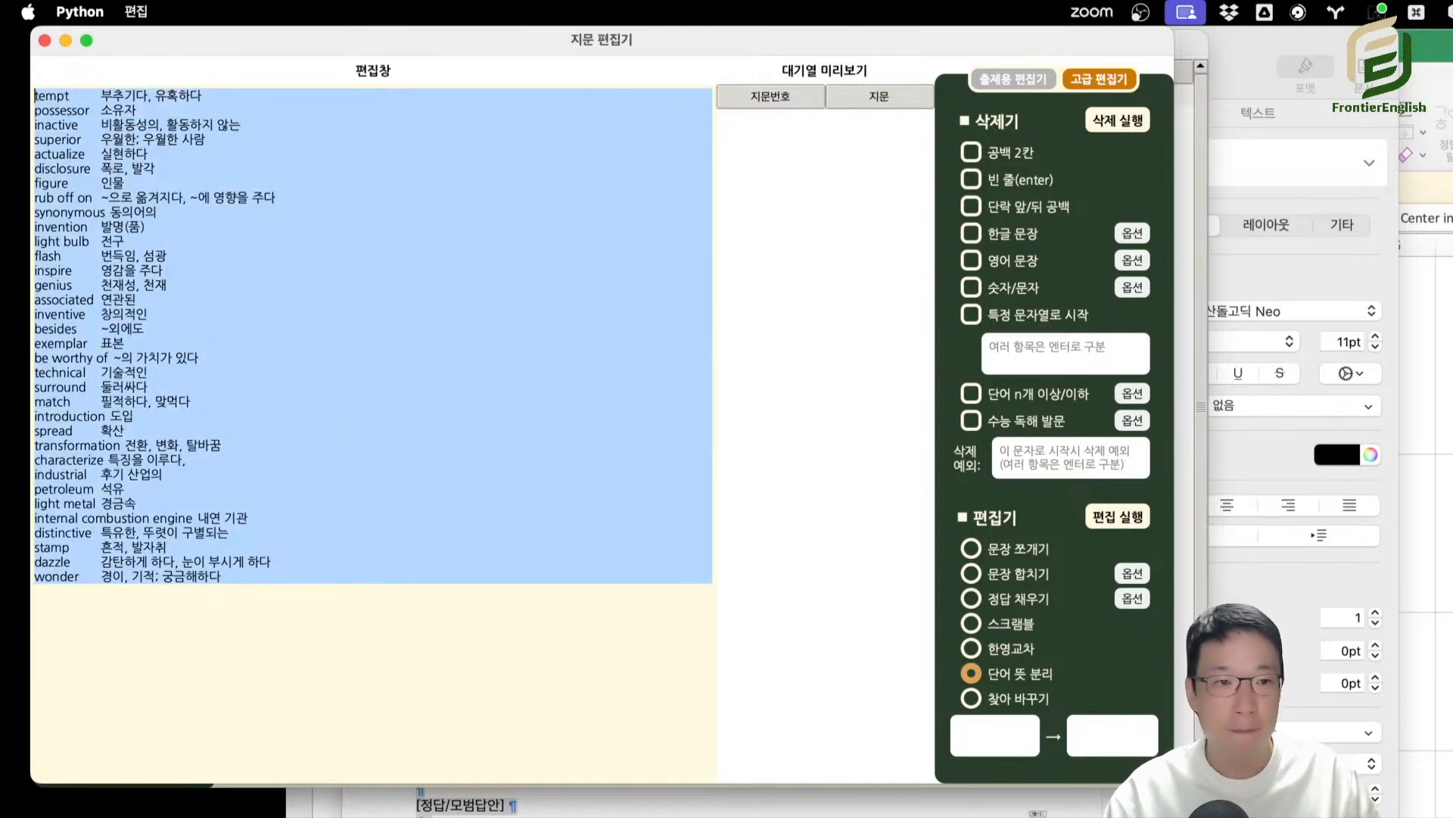
key("super+Tab")
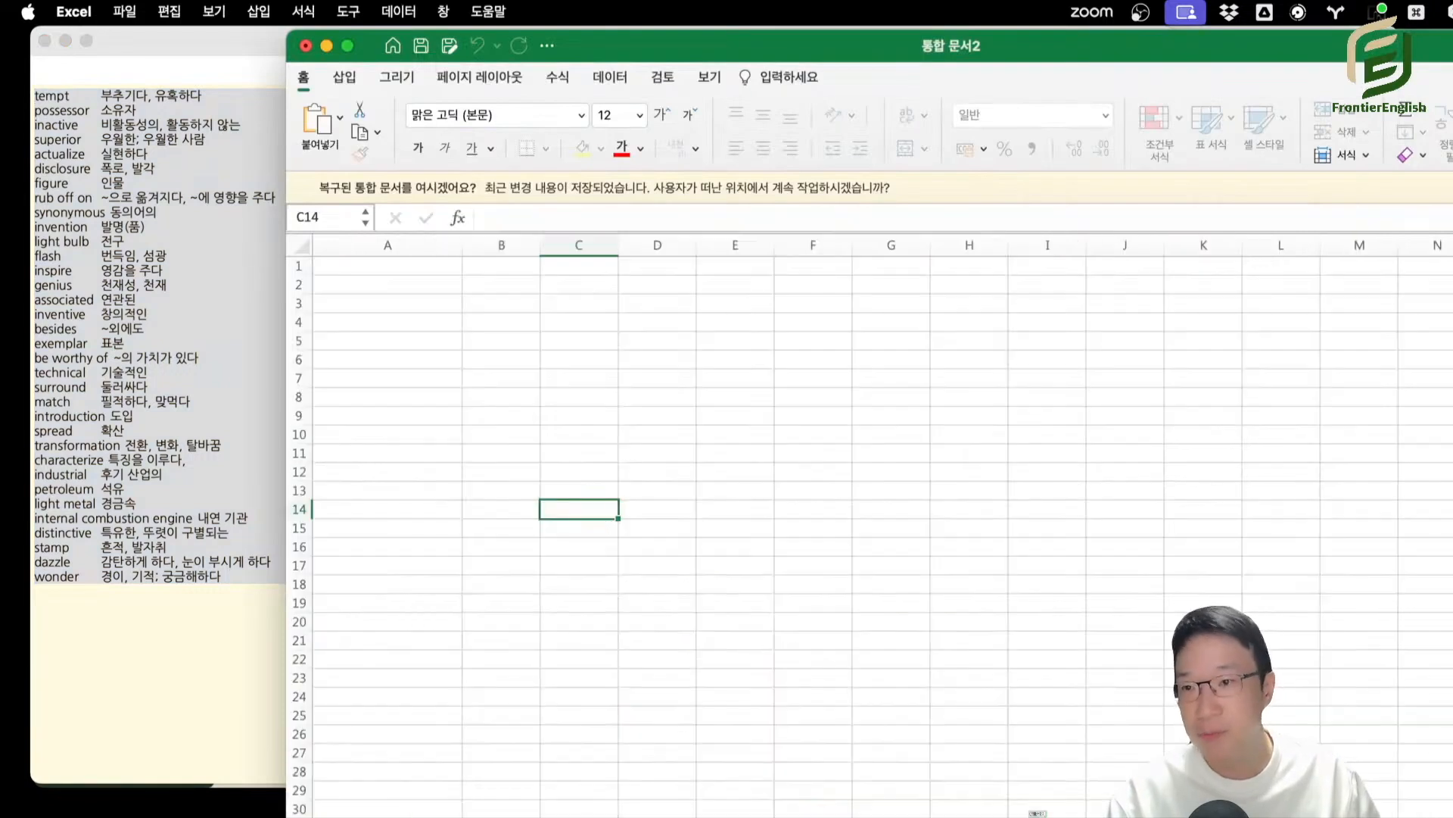
left_click(409, 266)
key("super+v")
left_click_drag(540, 245, 713, 244)
left_click(748, 344)
left_click(841, 397)
left_click(912, 436)
Clear the Korean meanings in column B, and undo the deletion.
left_click(579, 243)
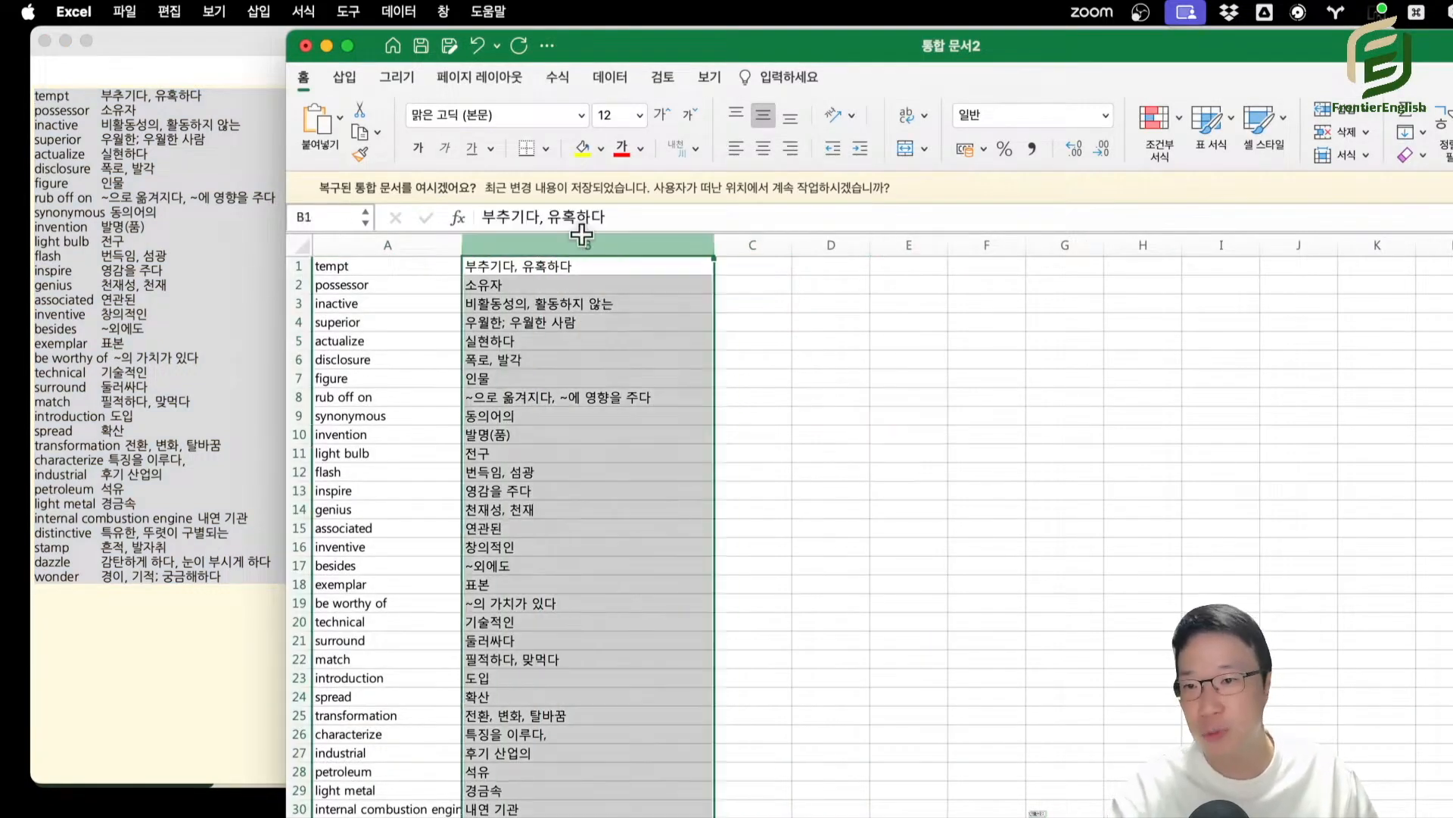
key("Delete")
left_click(872, 421)
key("super+z")
Clear the English words in column A, keeping only the Korean meanings in column B.
left_click(371, 245)
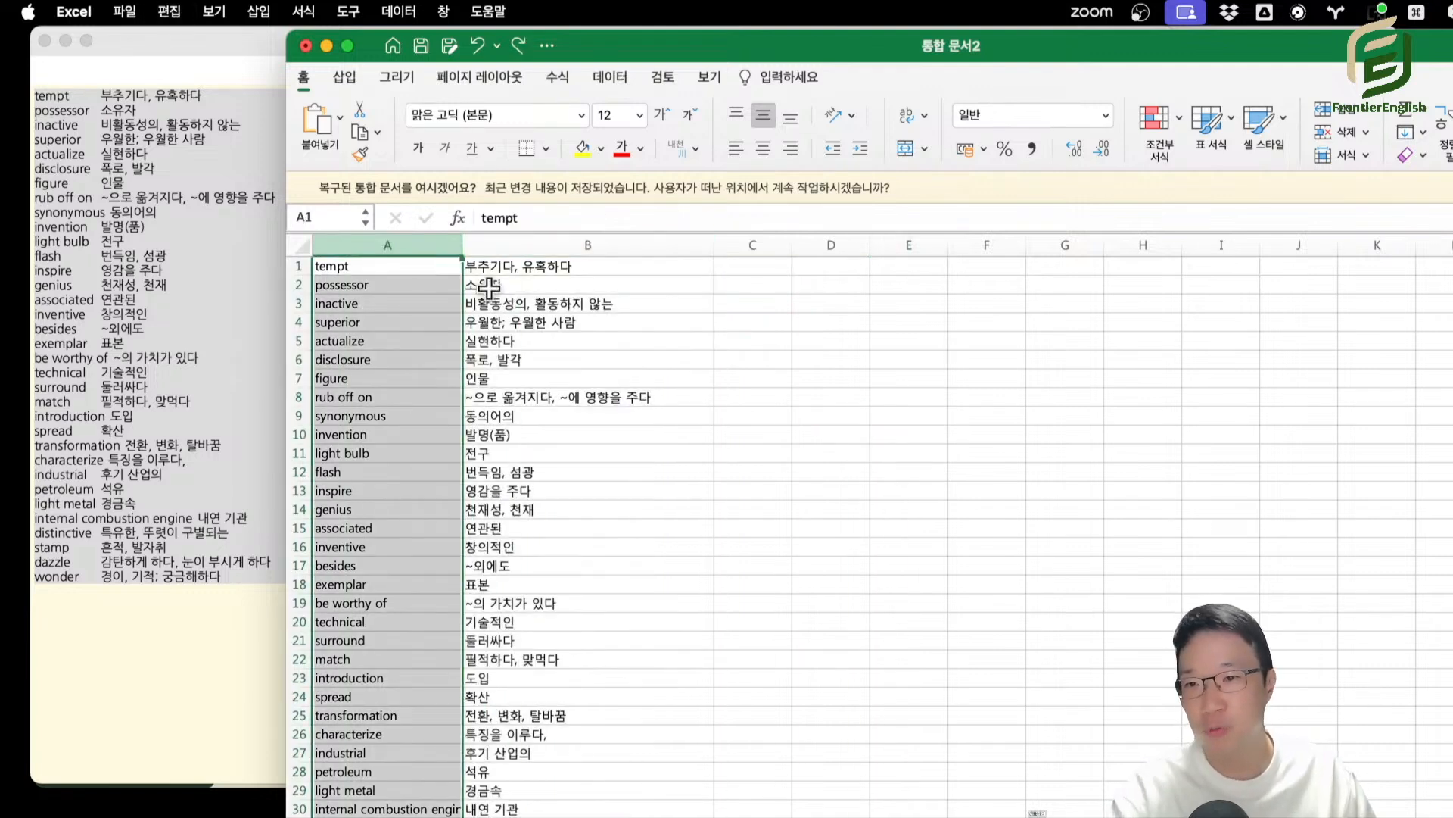
key("Delete")
left_click(734, 393)
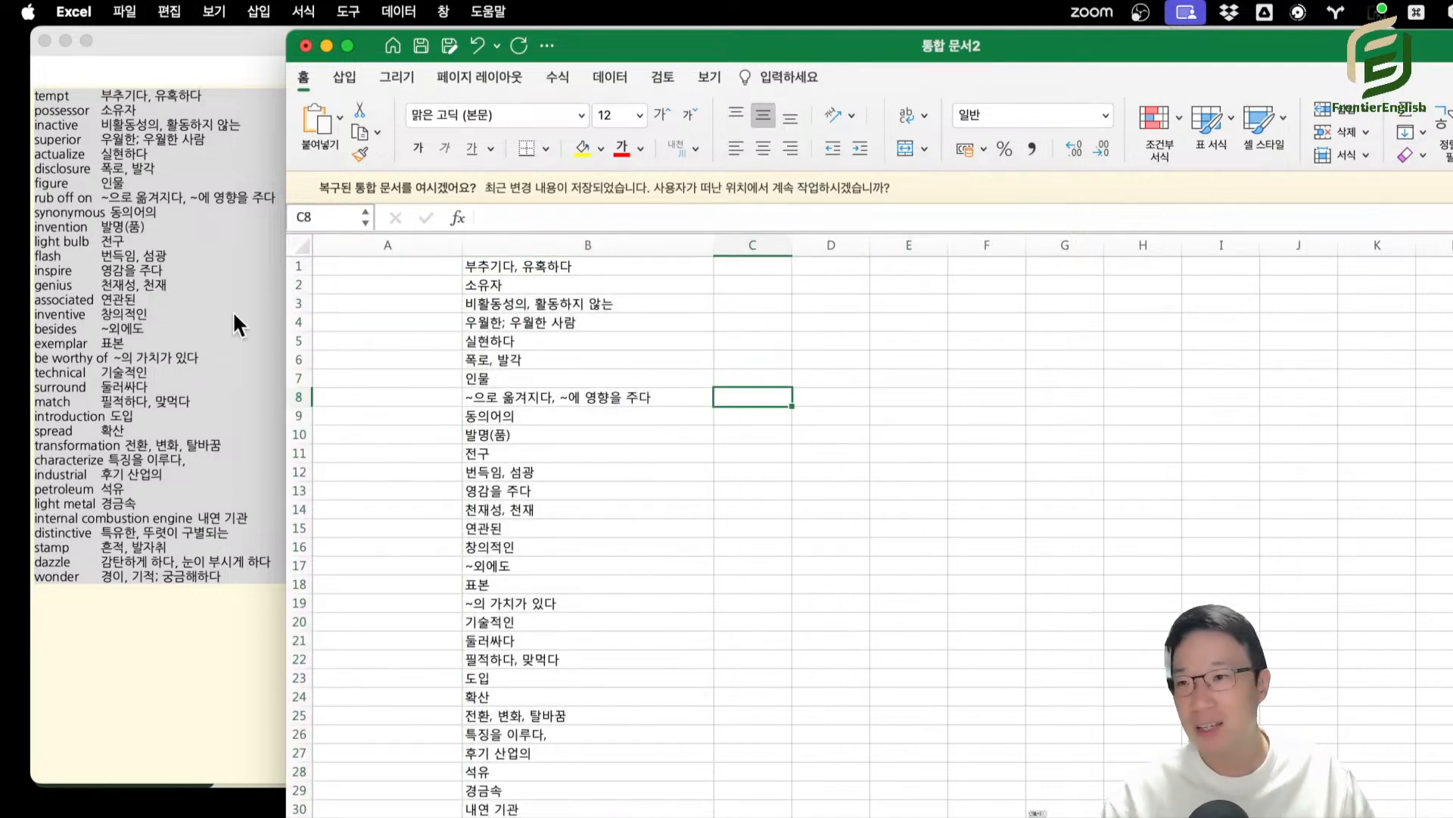
Return to the passage editor and replace the separated list with the same vocabulary run together as one continuous paragraph.
left_click(147, 292)
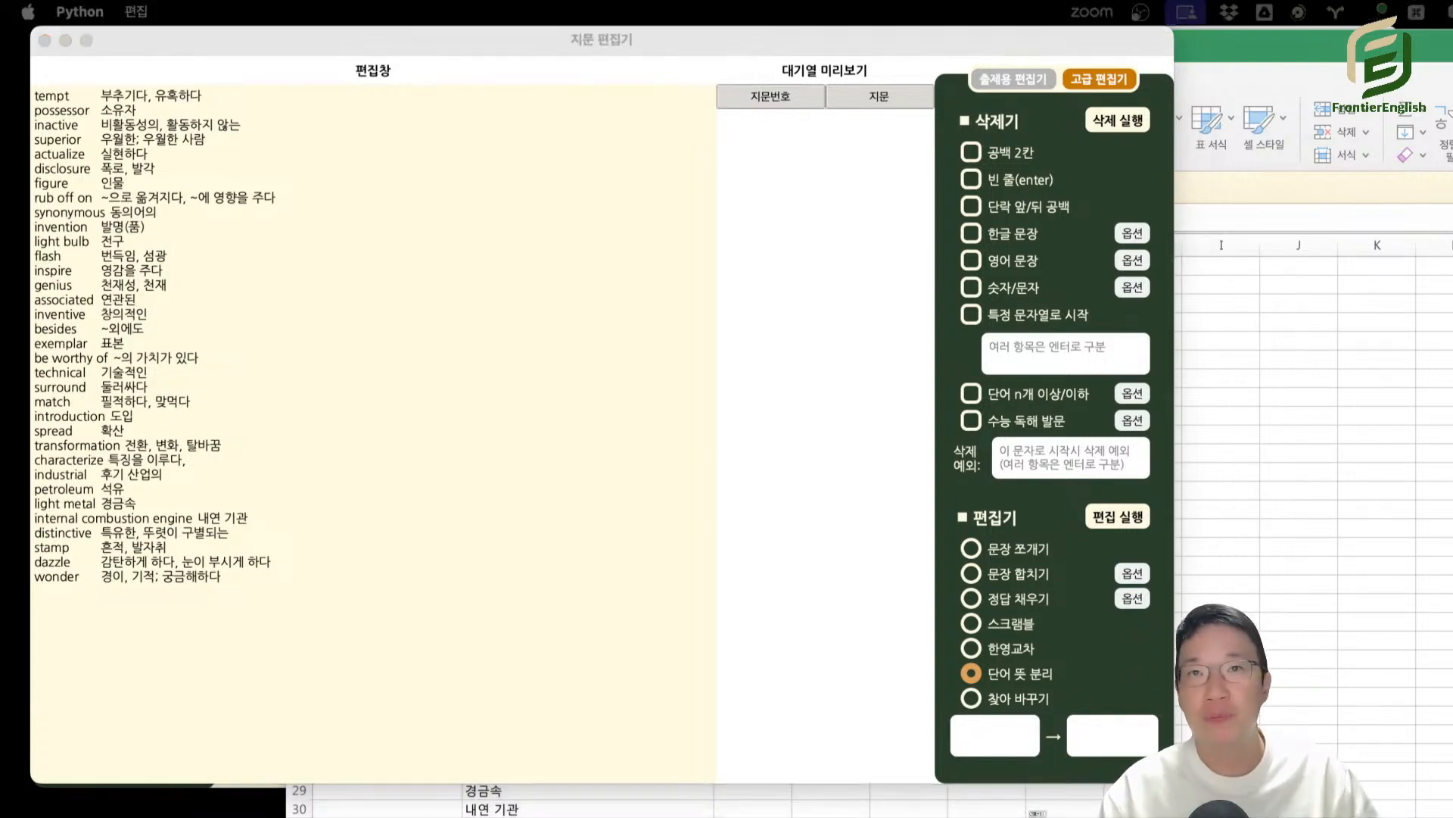
left_click(376, 288)
key("super+a")
key("super+v")
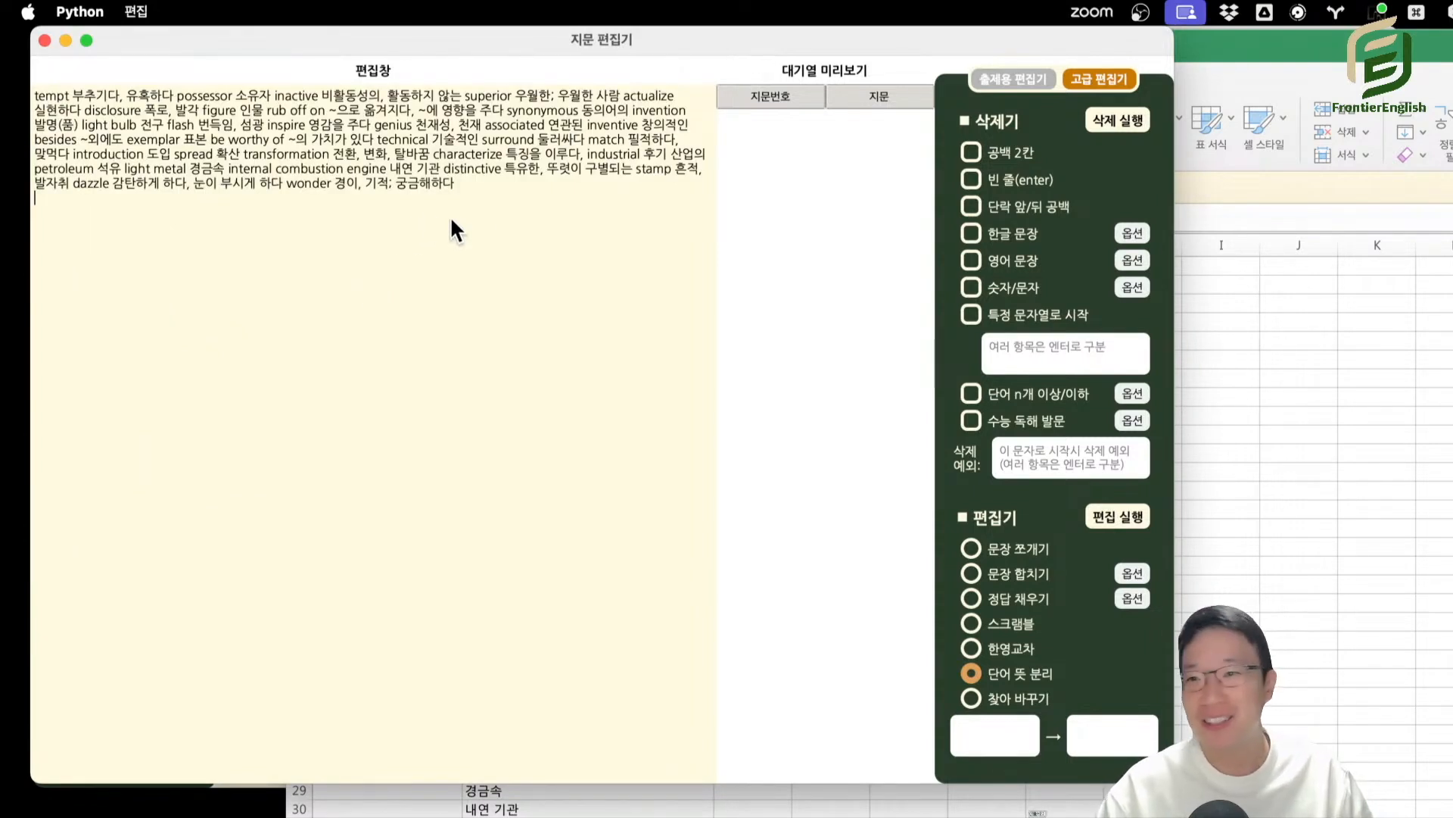
left_click_drag(478, 187, 511, 107)
key("BackSpace")
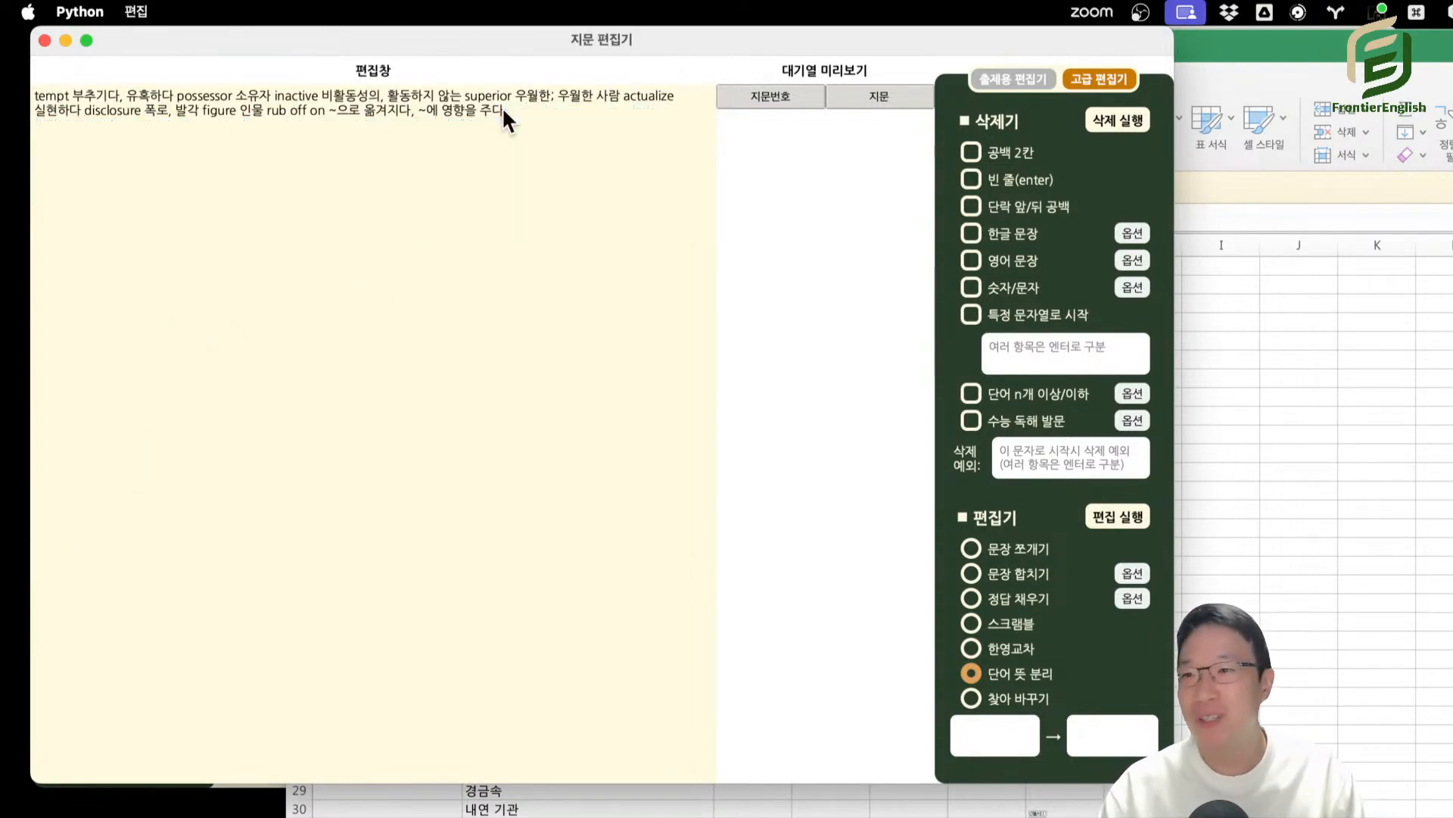
key("super+a")
key("super+v")
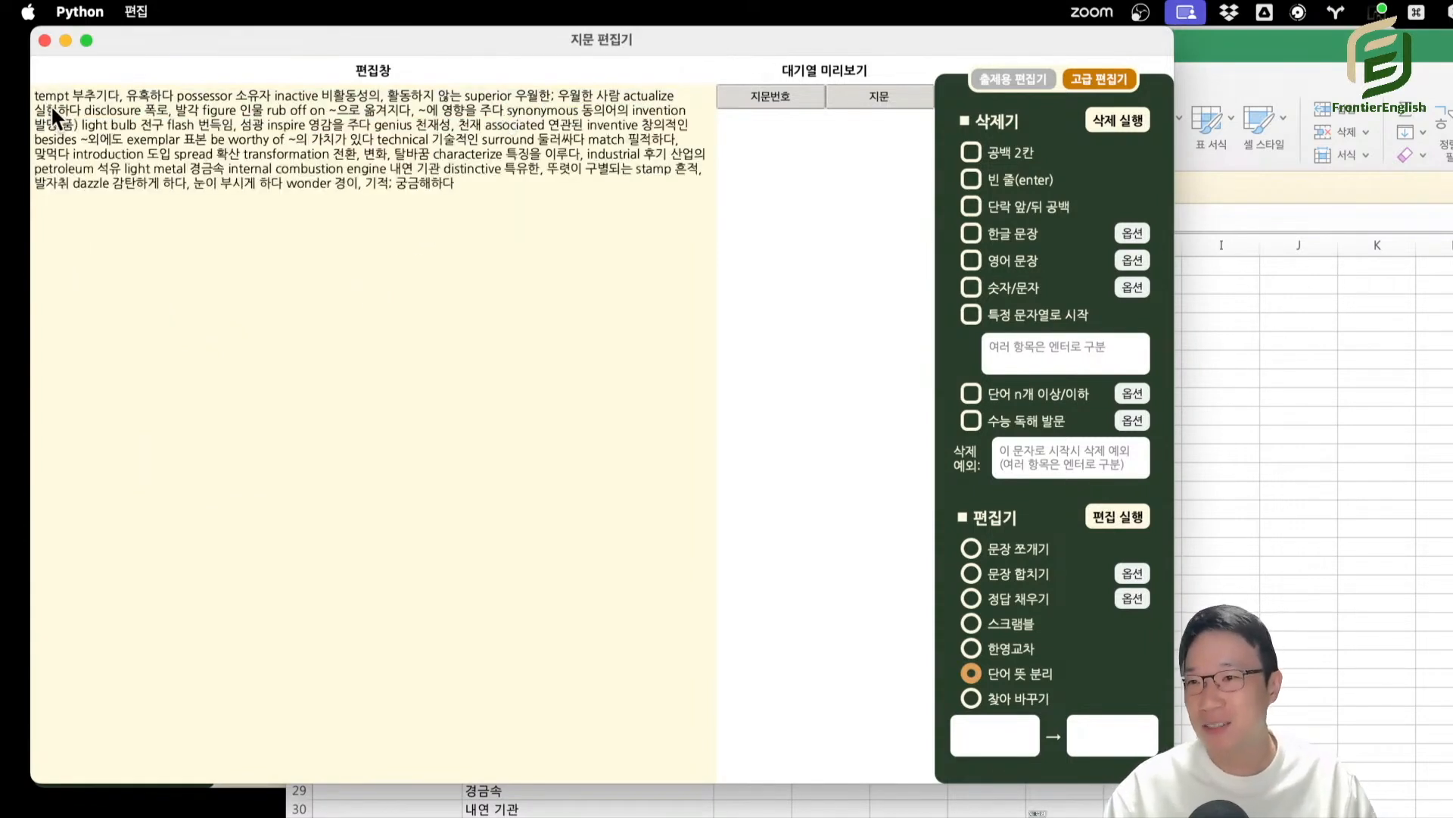
Separate the run-together vocabulary paragraph into one word and meaning per line with 단어 뜻 분리.
left_click_drag(51, 105, 444, 214)
double_click(443, 212)
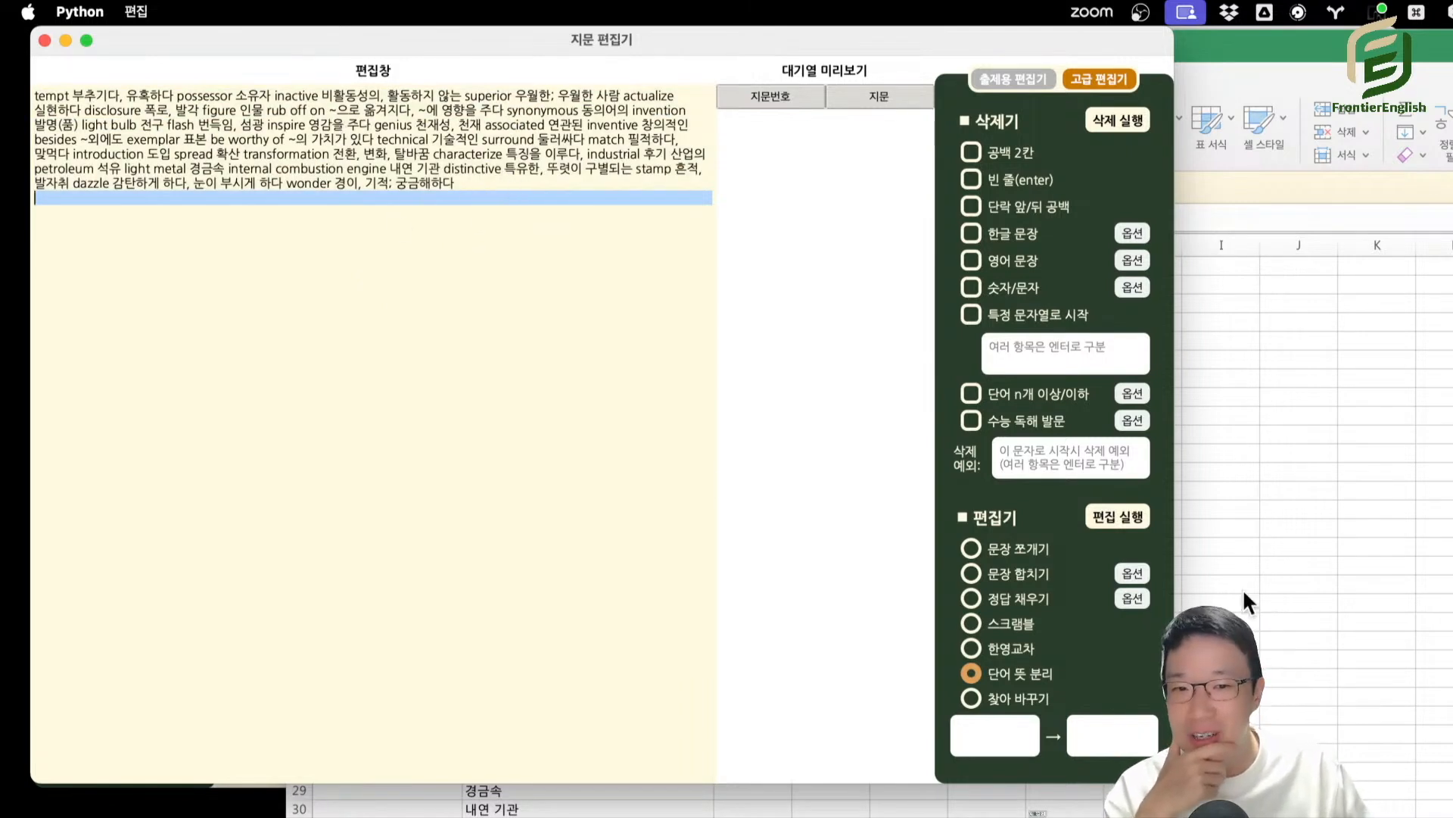
left_click(427, 444)
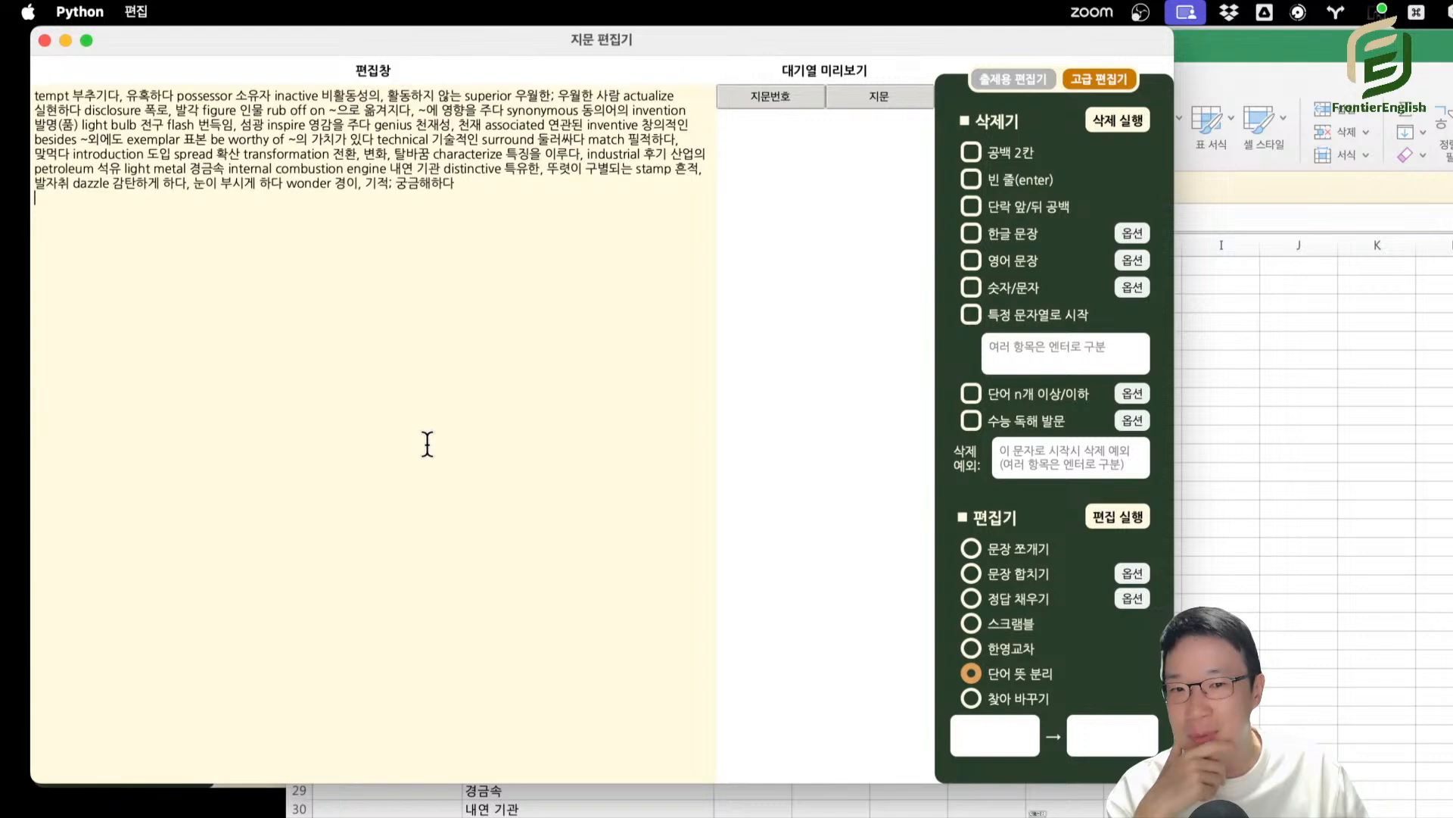
left_click(1106, 516)
left_click_drag(36, 182, 321, 594)
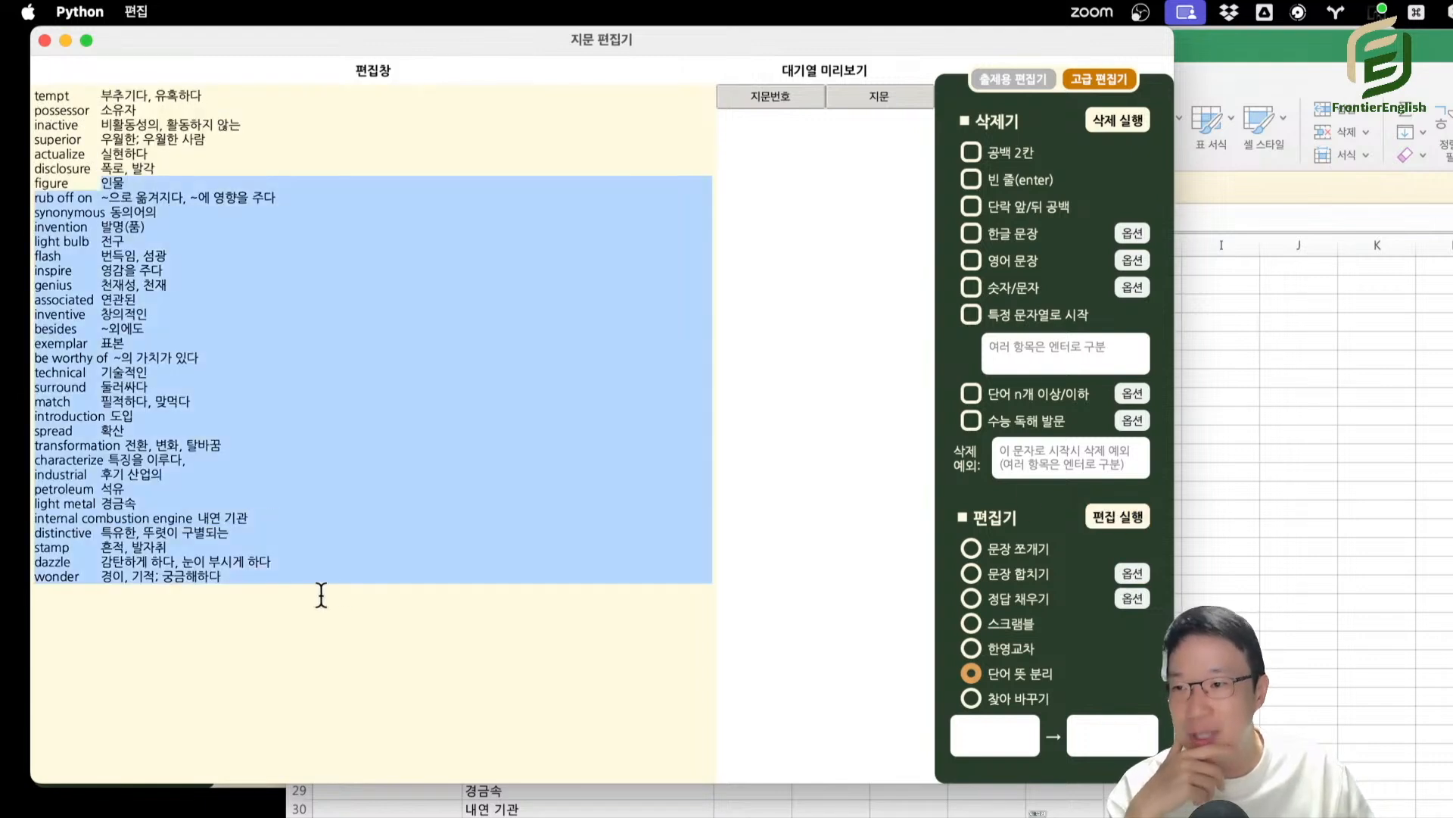
left_click(365, 561)
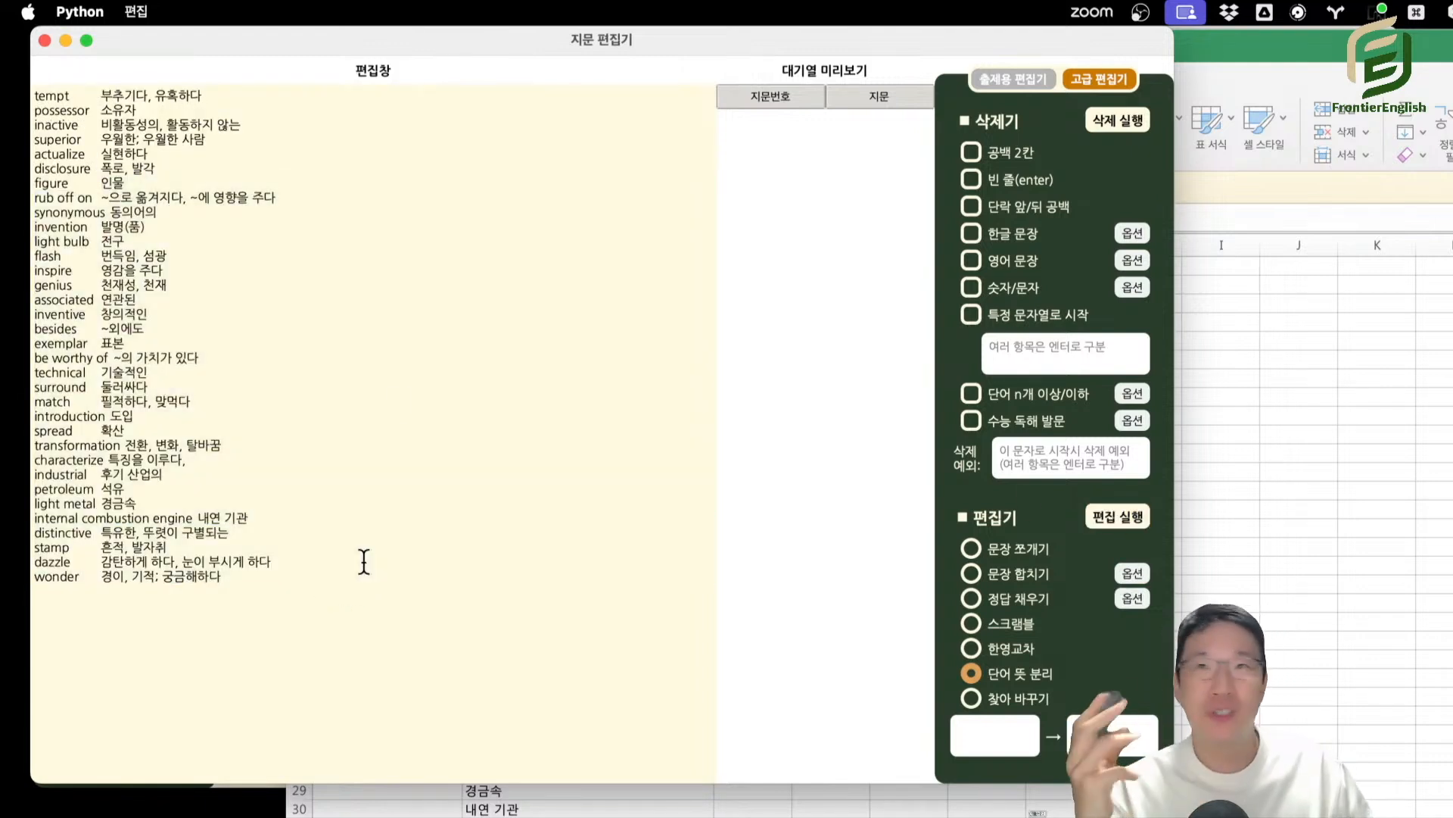
left_click(226, 352)
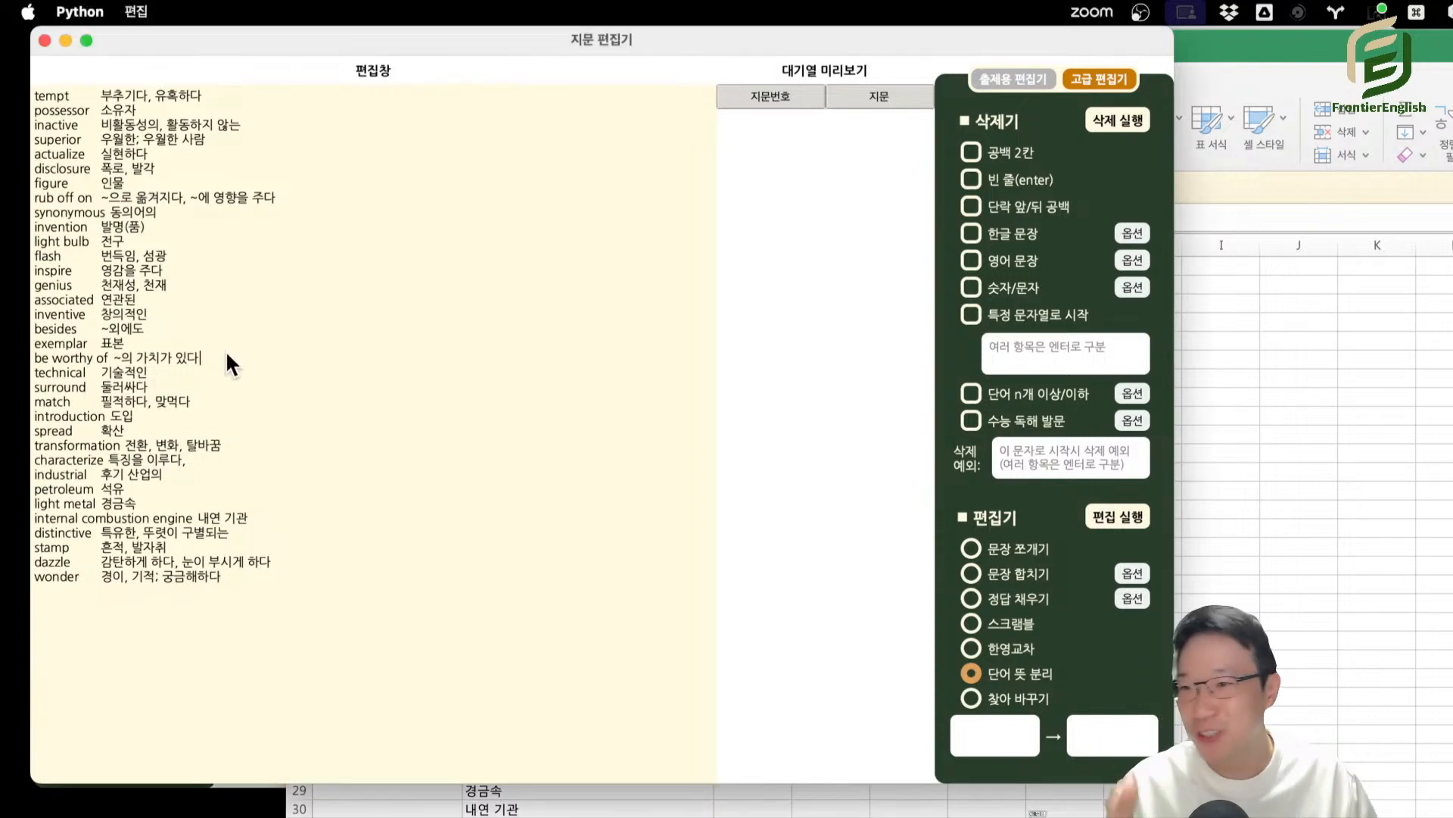
Put the continuous vocabulary paragraph back in place of the list and run 단어 뜻 분리 on it again.
left_click(375, 527)
key("super+a")
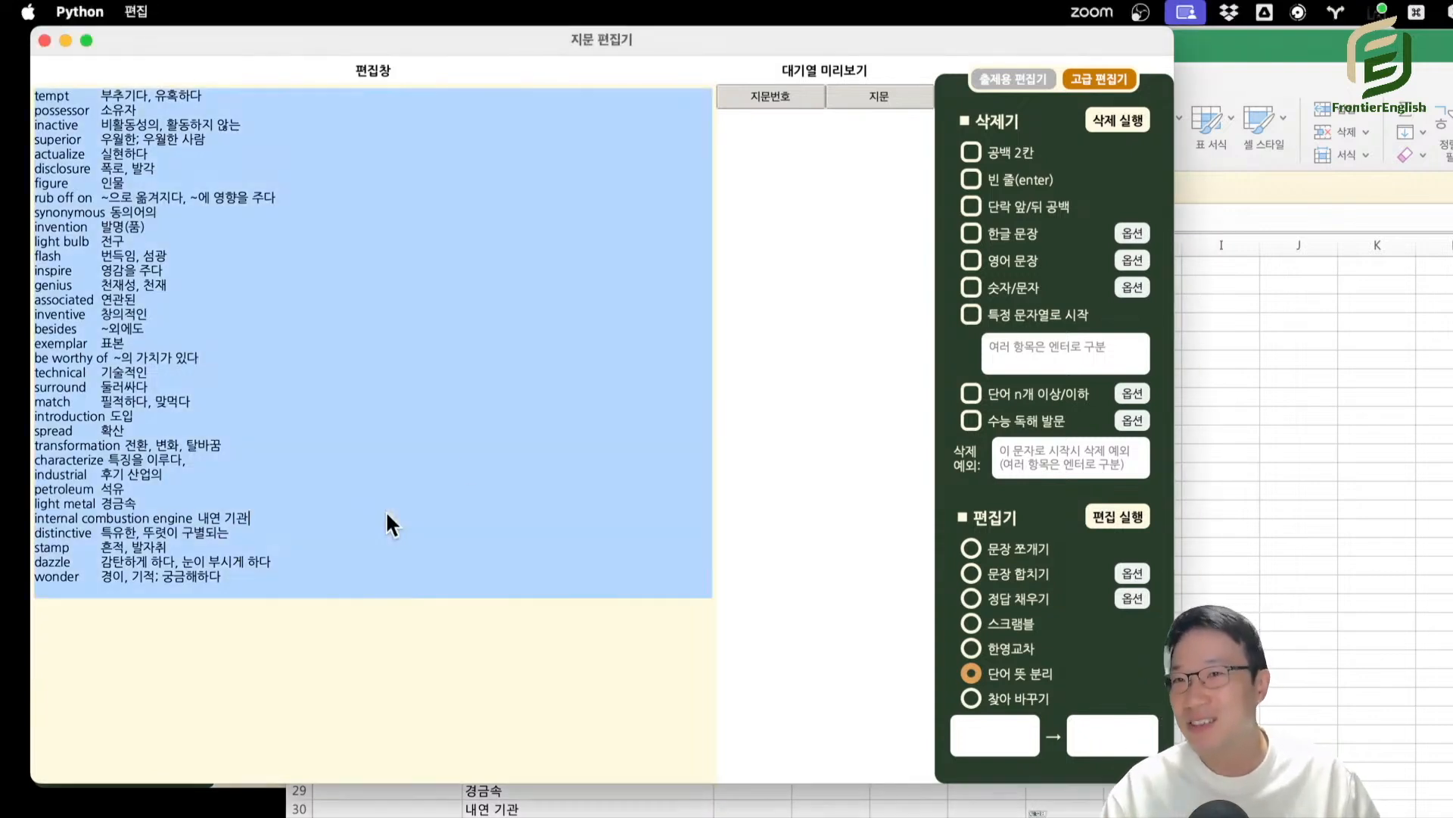
key("super+v")
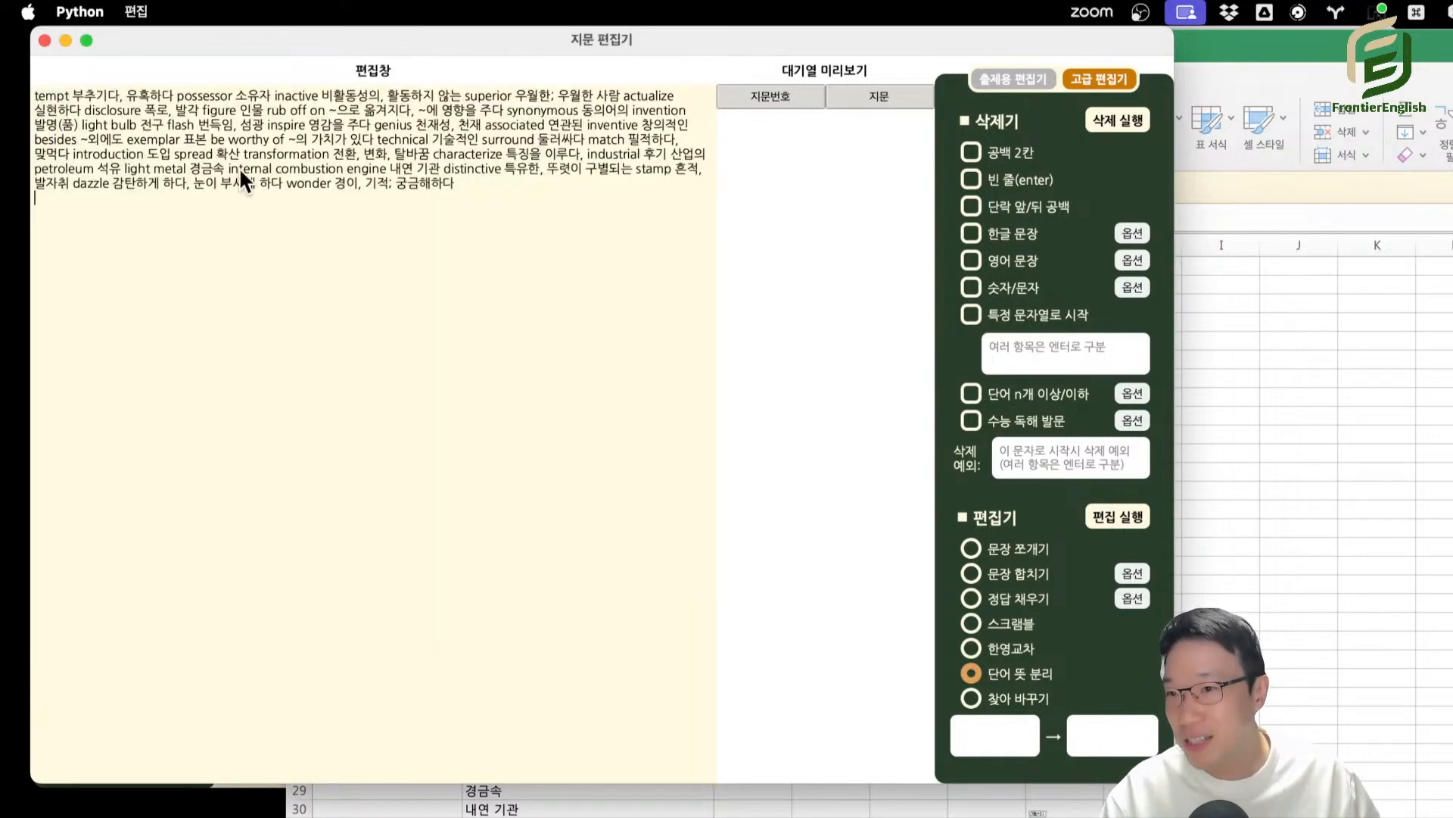
left_click(1110, 519)
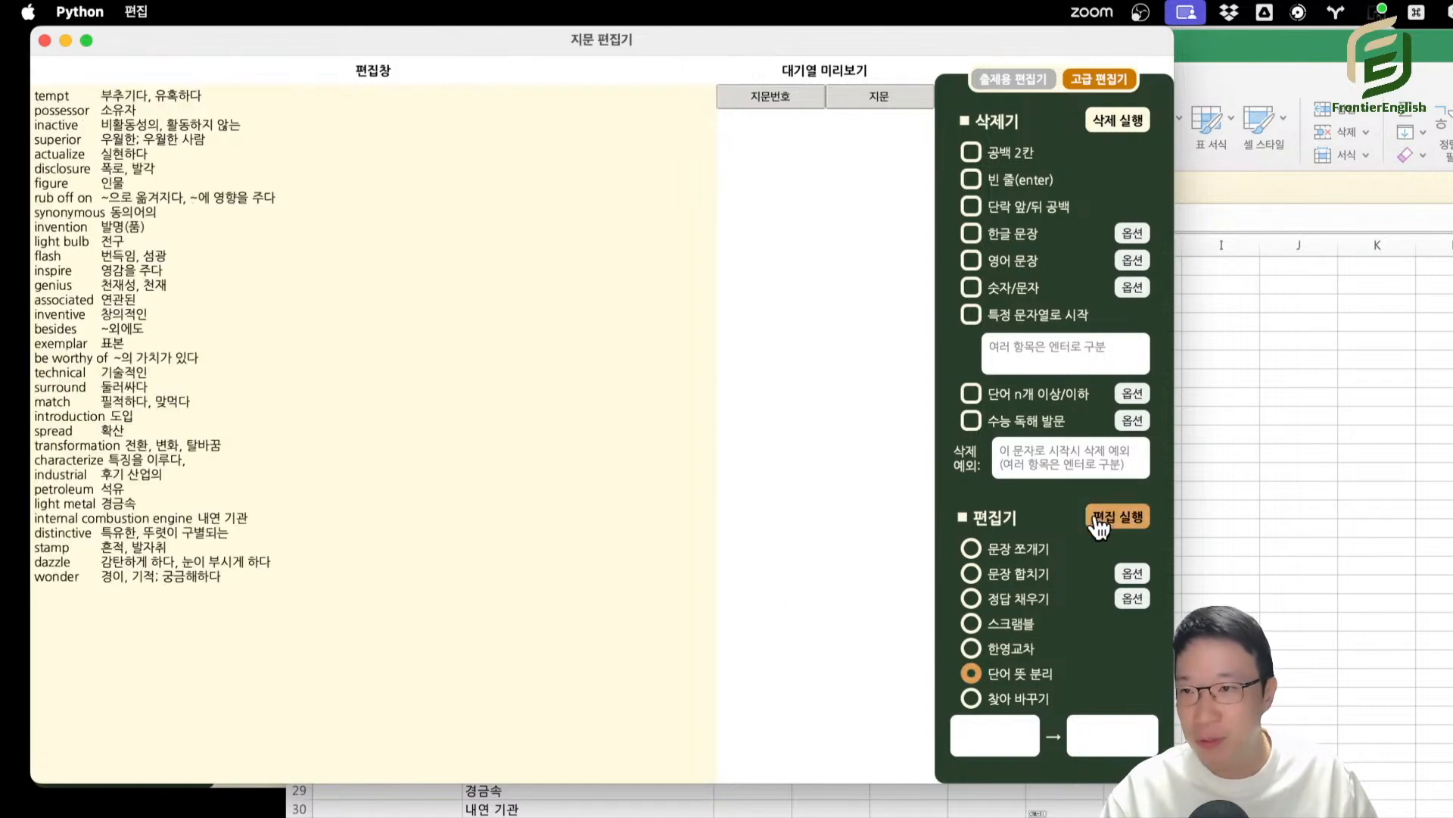
Copy the separated vocabulary list, clear the old contents of the Excel sheet, and paste the list starting at cell A1.
left_click_drag(249, 582, 4, 85)
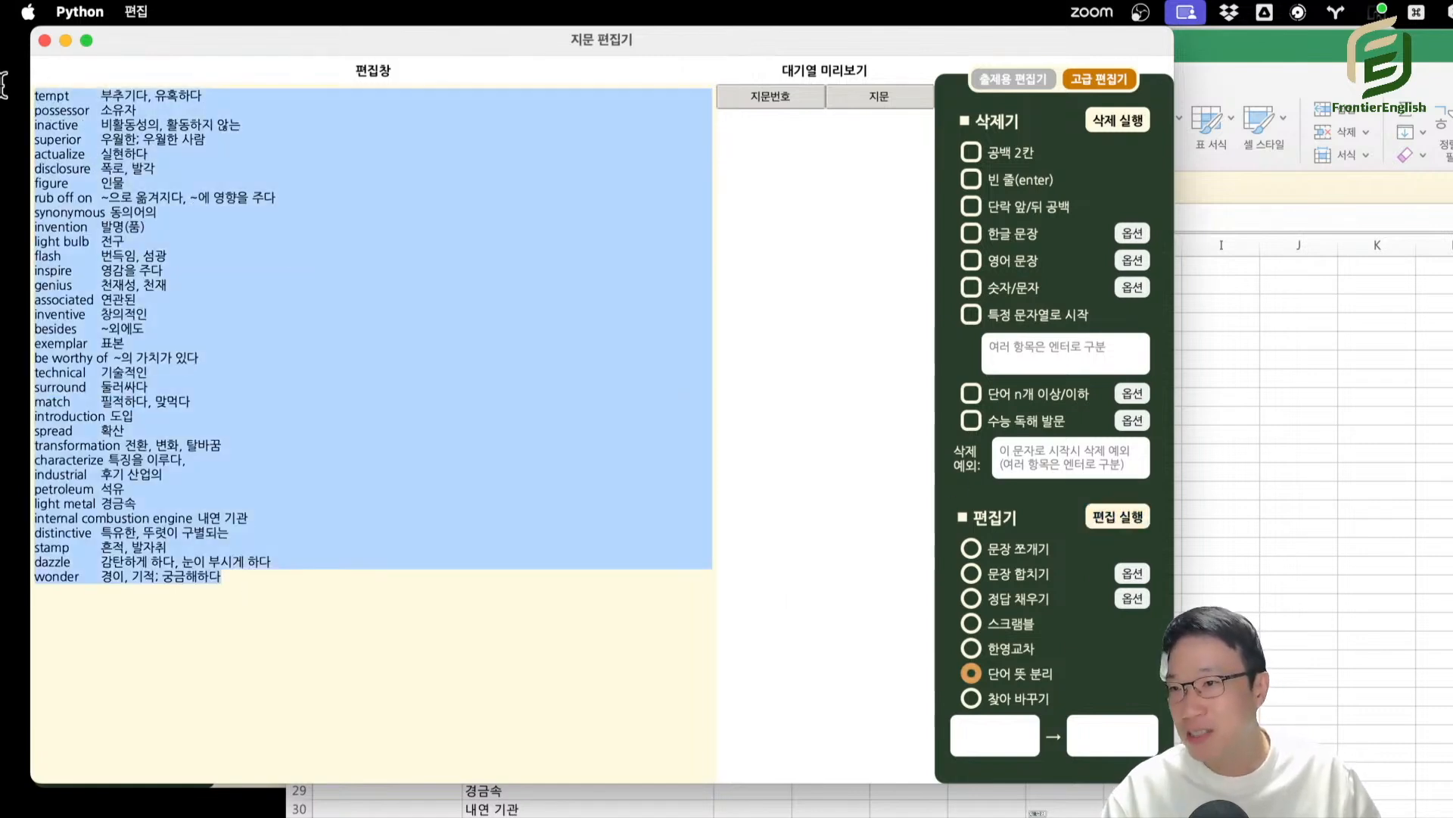
left_click(753, 815)
key("super+a")
key("Delete")
left_click(753, 814)
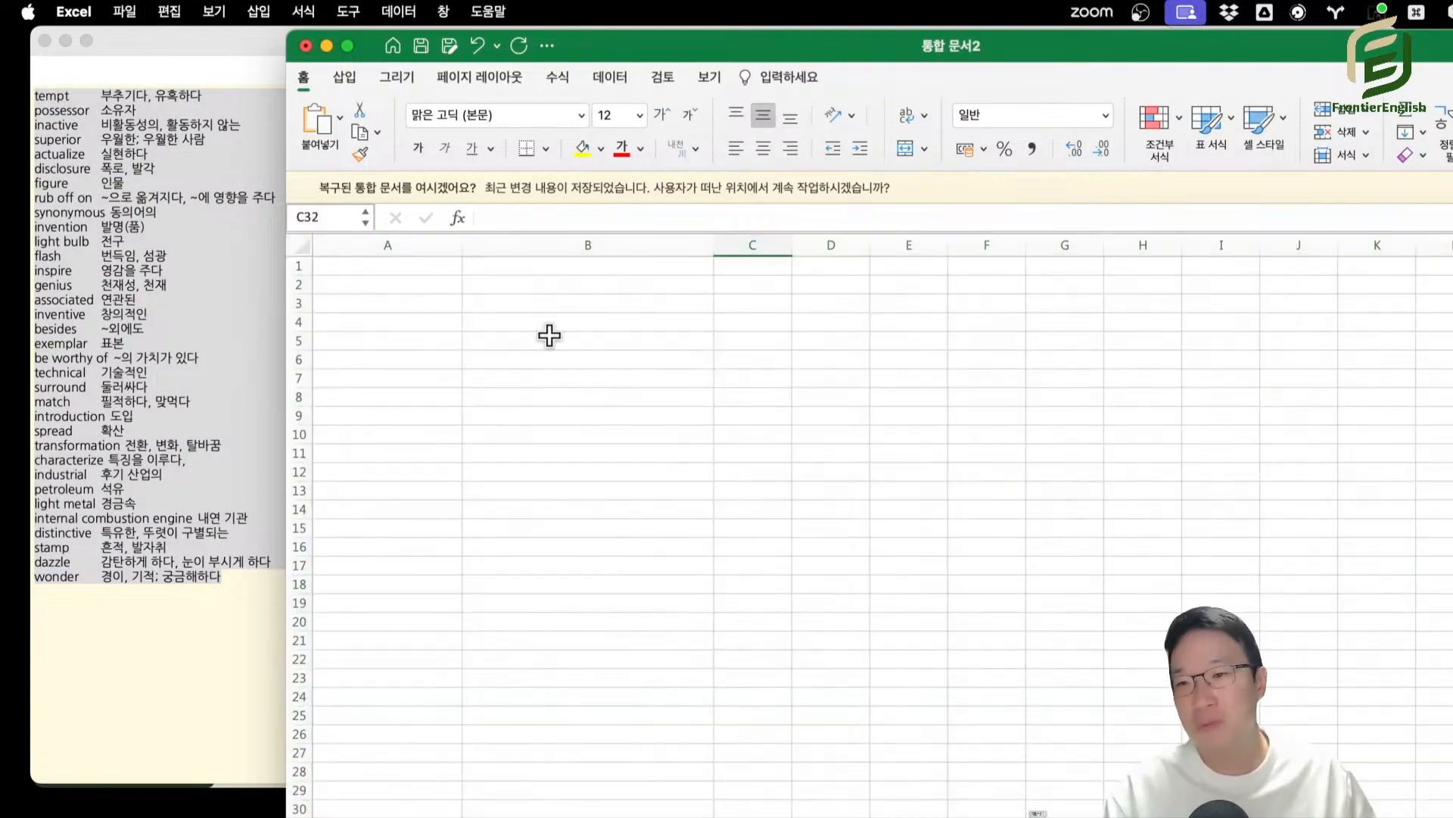
left_click(379, 266)
type("tempt\t부추기다, 유혹하다 possessor\t소유자 inactive\t비활동성의, 활동하지 않는 superior\t우월한; 우월한 사람 actualize\t실현하다 disclosure\t폭로, 발각 figure\t인물 rub off on\t~으로 옮겨지다, ~에 영향을 주다 synonymous\t동의어의 invention\t발명(품) light bulb\t전구 flash\t번득임, 섬광 inspire\t영감을 주다 genius\t천재성, 천재 associated\t연관된 inventive\t창의적인 besides\t~외에도 exemplar\t표본 be worthy of\t~의 가치가 있다 technical\t기술적인 surround\t둘러싸다 match\t필적하다, 맞먹다 introduction\t도입 spread\t확산 transformation\t전환, 변환, 탈바꿈 characterize\t특징을 이루다, industrial\t후기 산업의 petroleum\t석유 light metal\t경금속 internal combustion engine\t내연 기관 distinctive\t특유한, 뚜렷이 구별되는 stamp\t흔적, 발자취 dazzle\t감탄하게 하다, 눈이 부시게 하다 wonder\t경이, 기적; 궁금해하다")
left_click(807, 399)
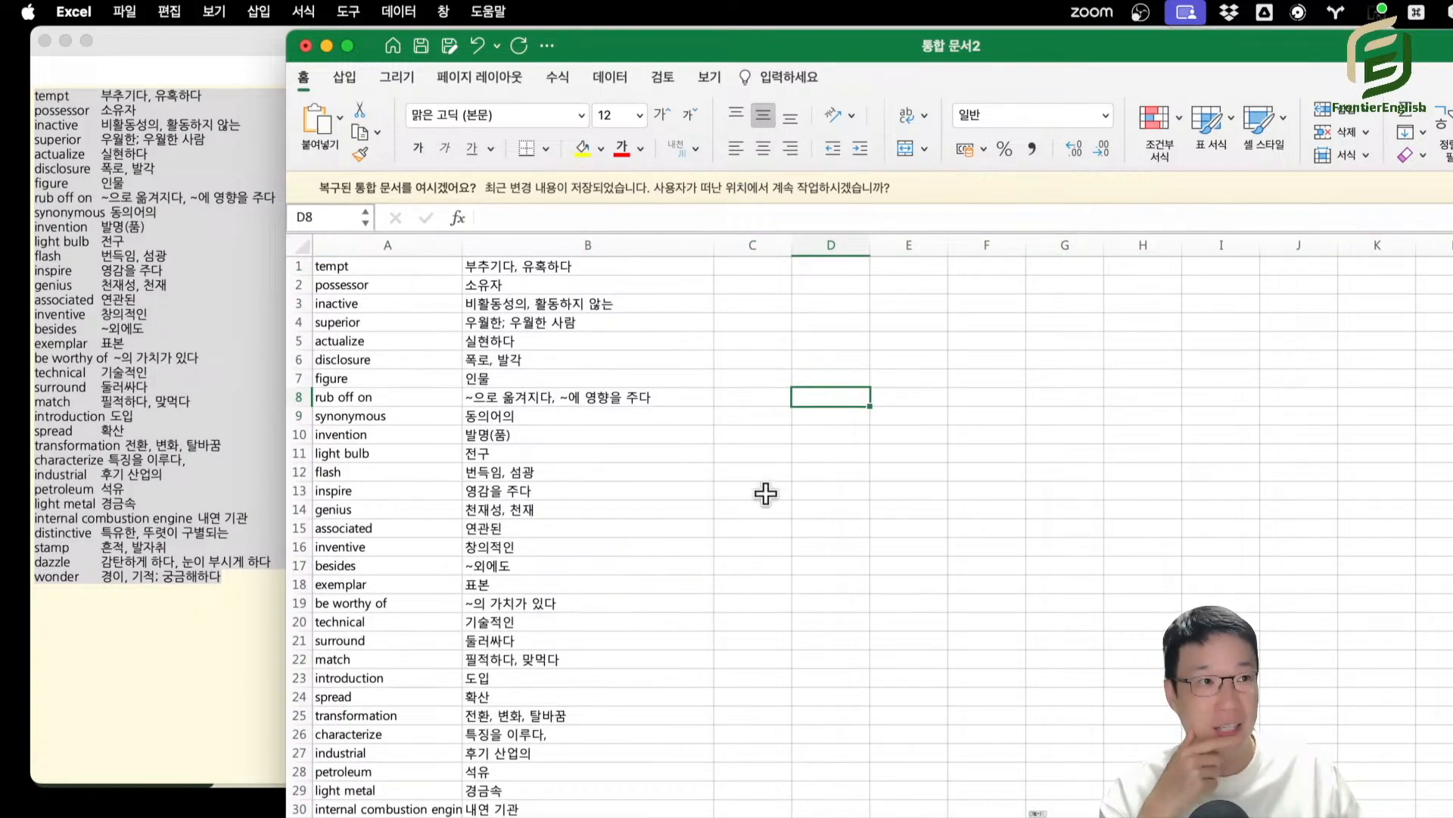
Return to the passage editor and change the tilde before the first meaning of "rub off on" to a hyphen.
left_click(35, 203)
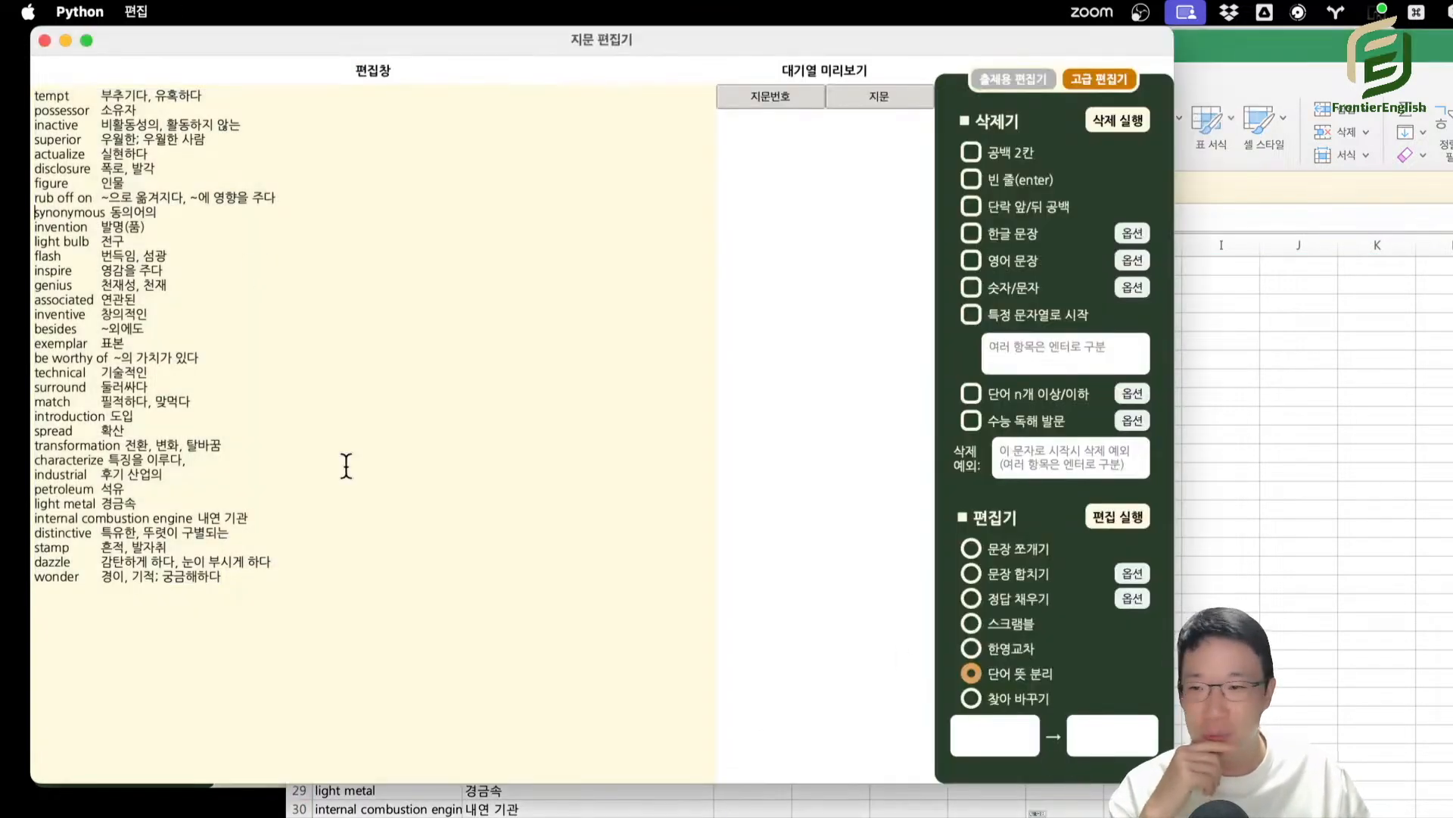
left_click_drag(340, 585, 28, 84)
key("cmd+c")
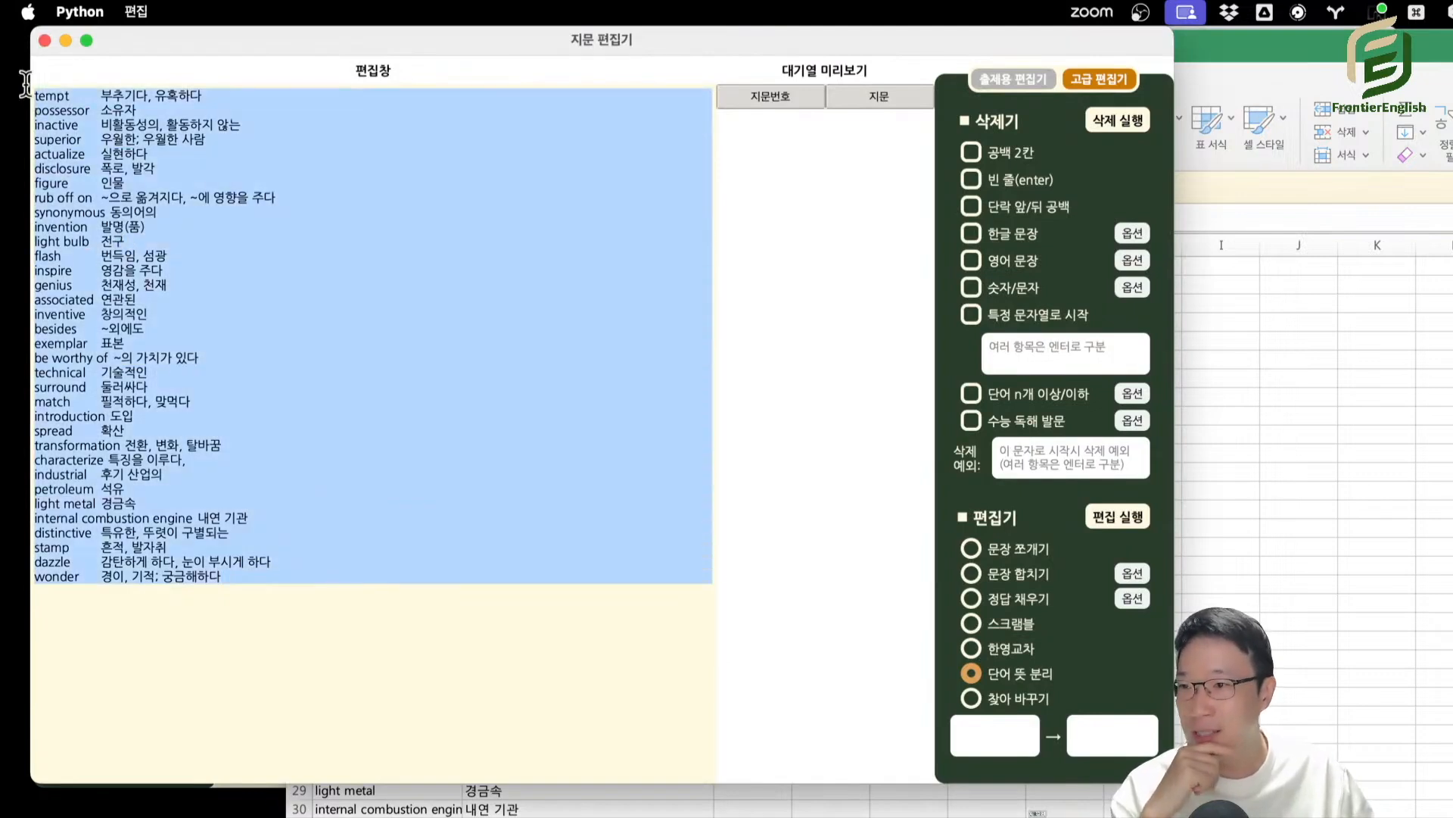
left_click(441, 395)
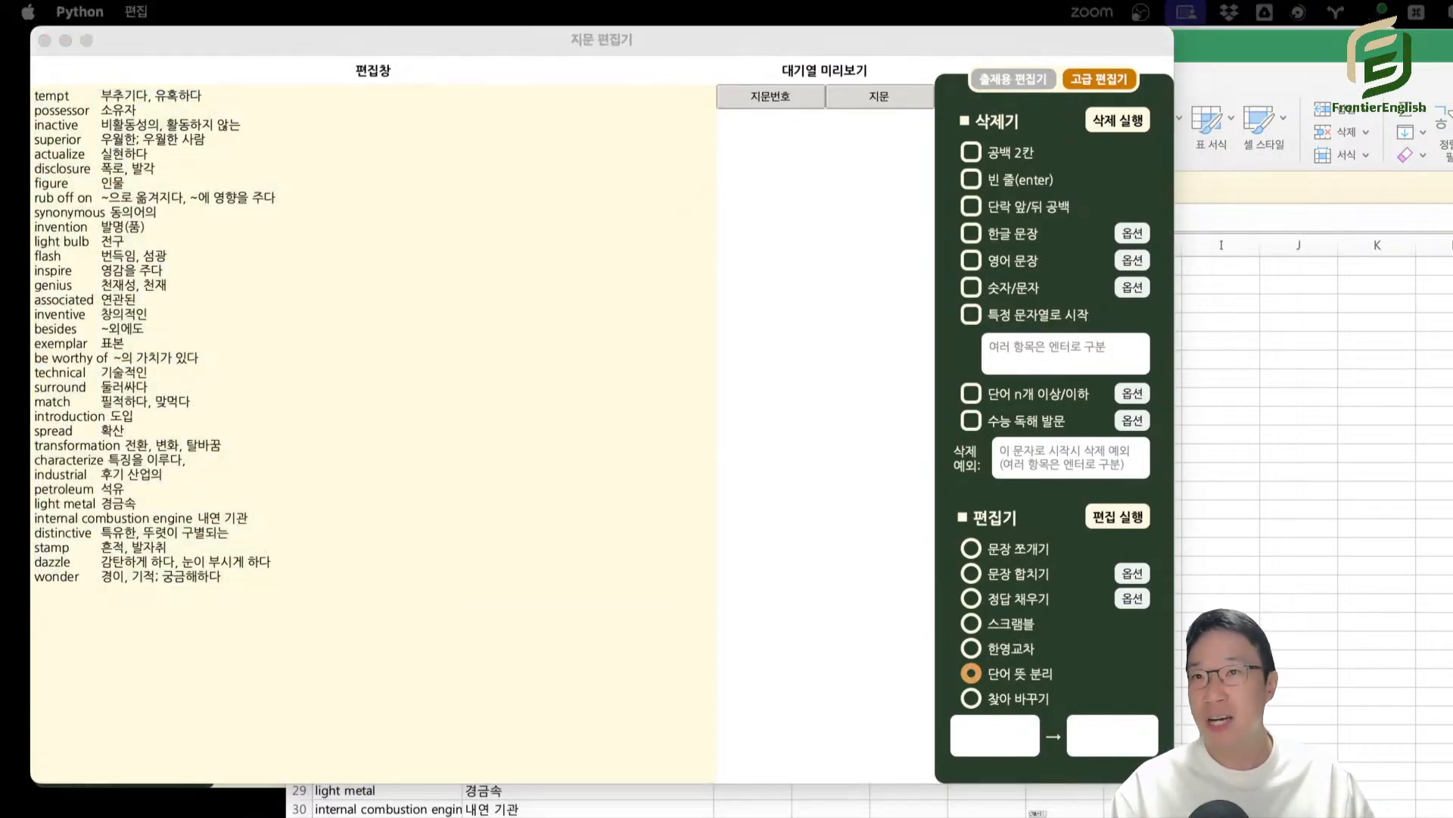
left_click(143, 202)
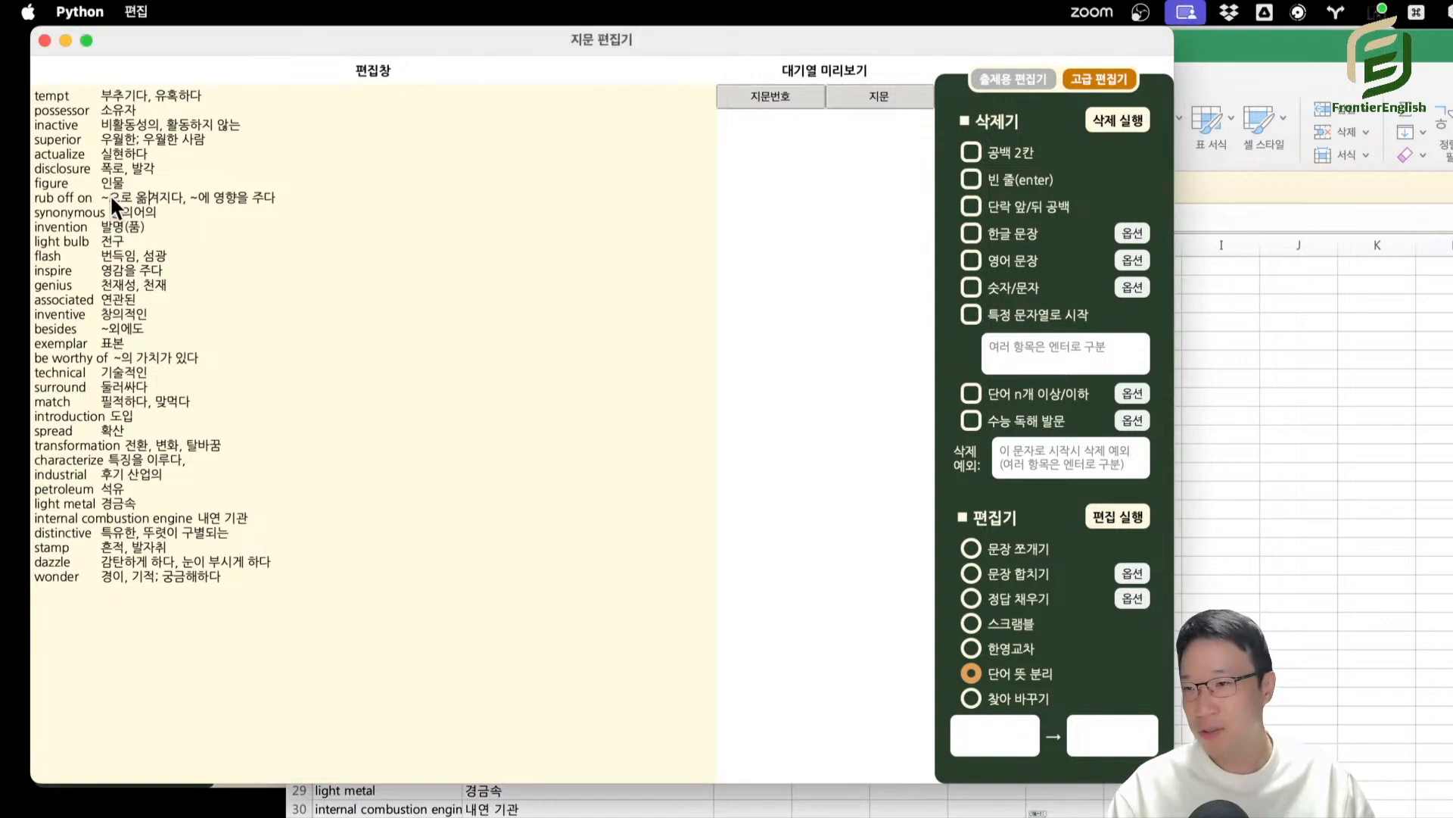
left_click_drag(111, 196, 115, 227)
left_click(115, 227)
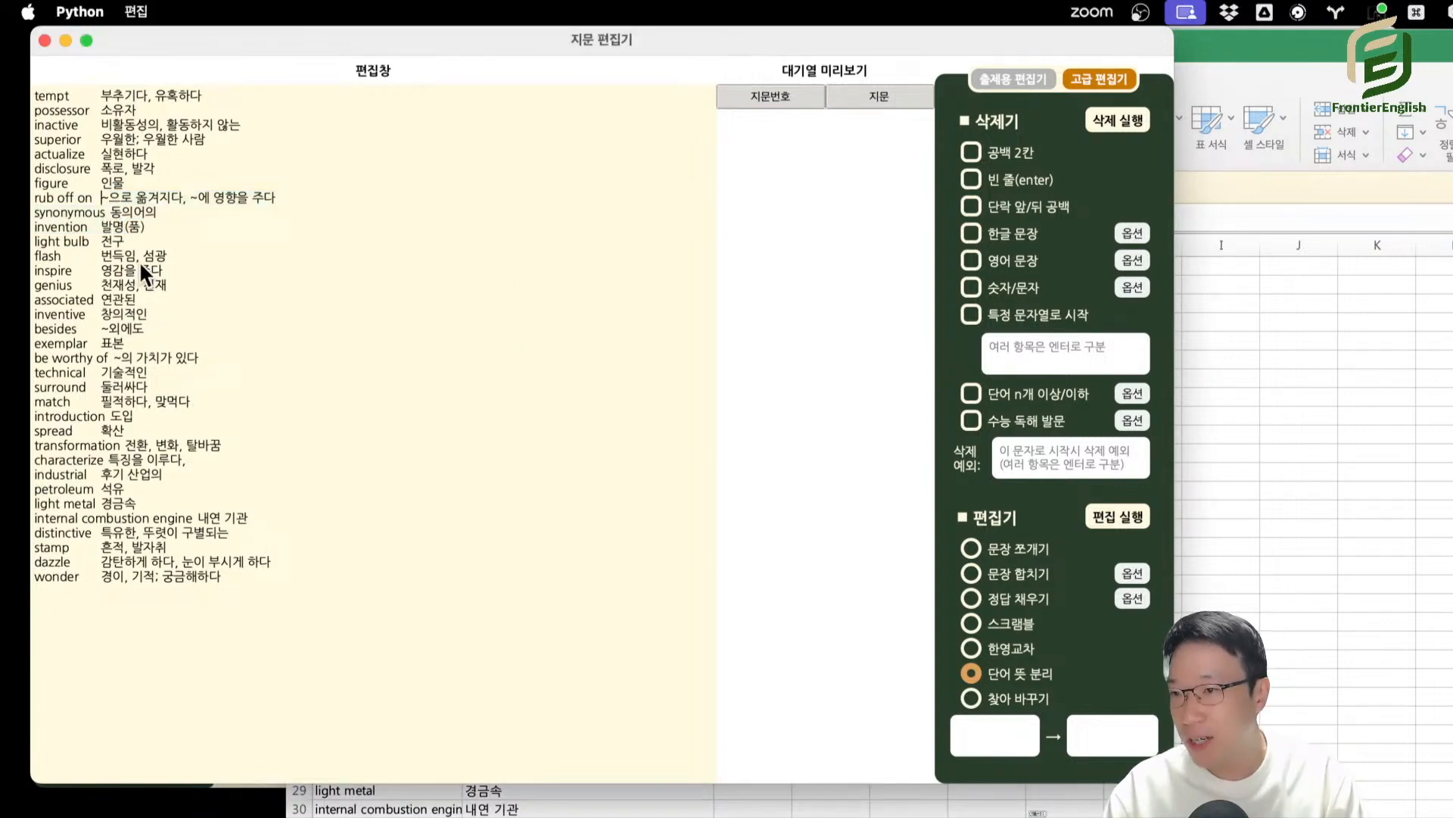
key("Up")
key("Up")
key("BackSpace")
type("-")
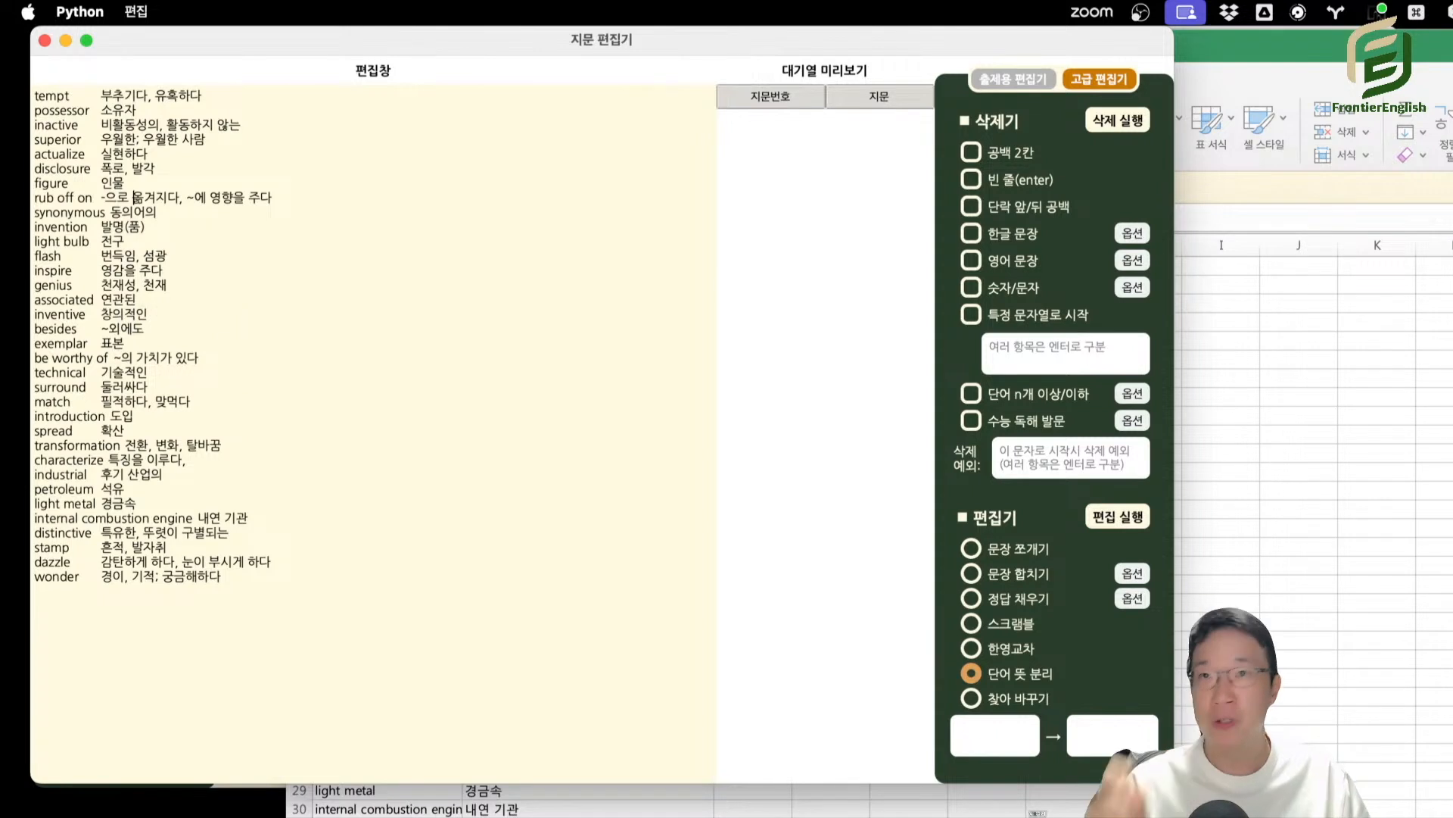
Replace the edited list with the original vocabulary paragraph and split it into words and meanings once more.
left_click(412, 202)
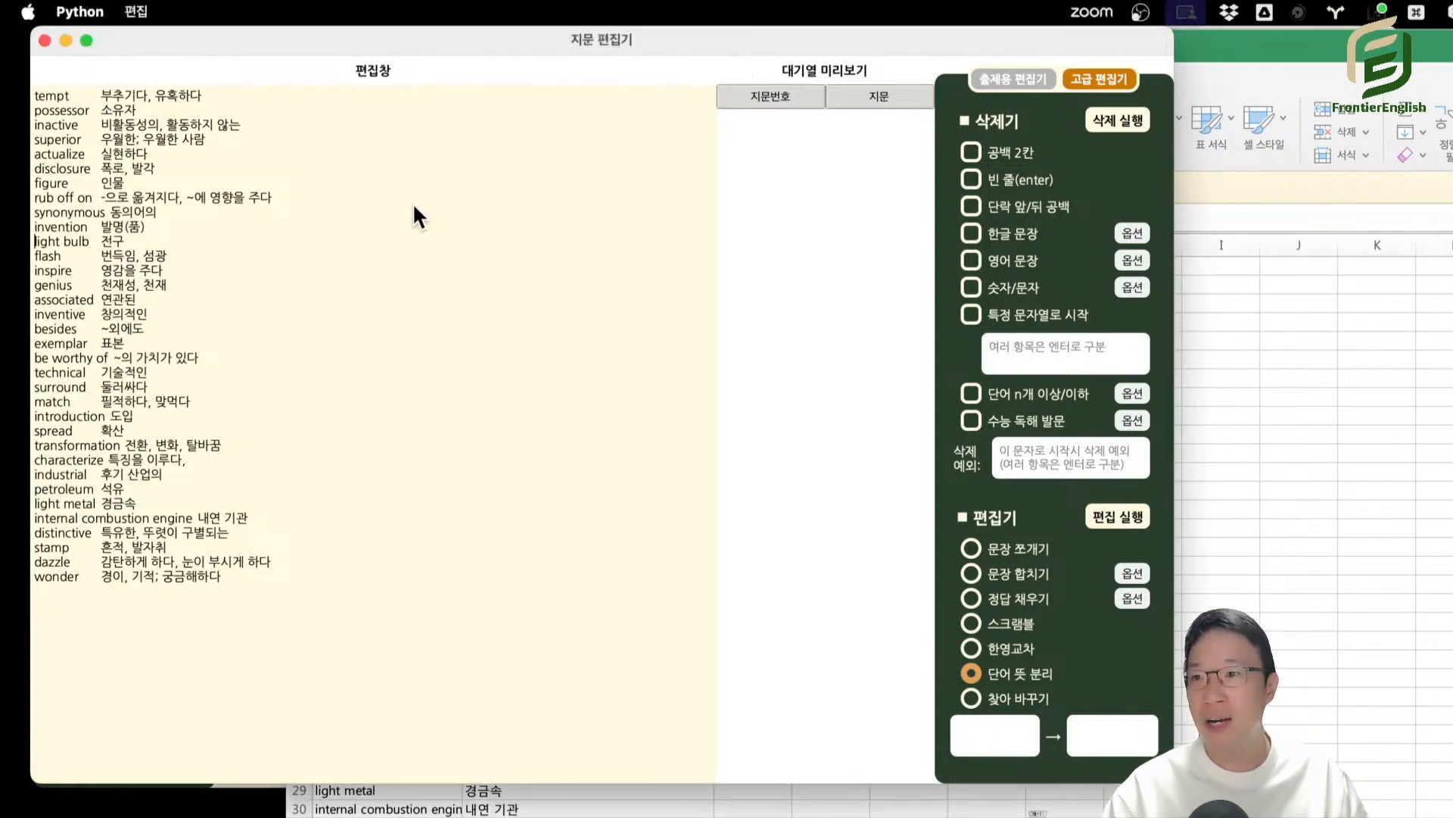
key("cmd+a")
key("cmd+v")
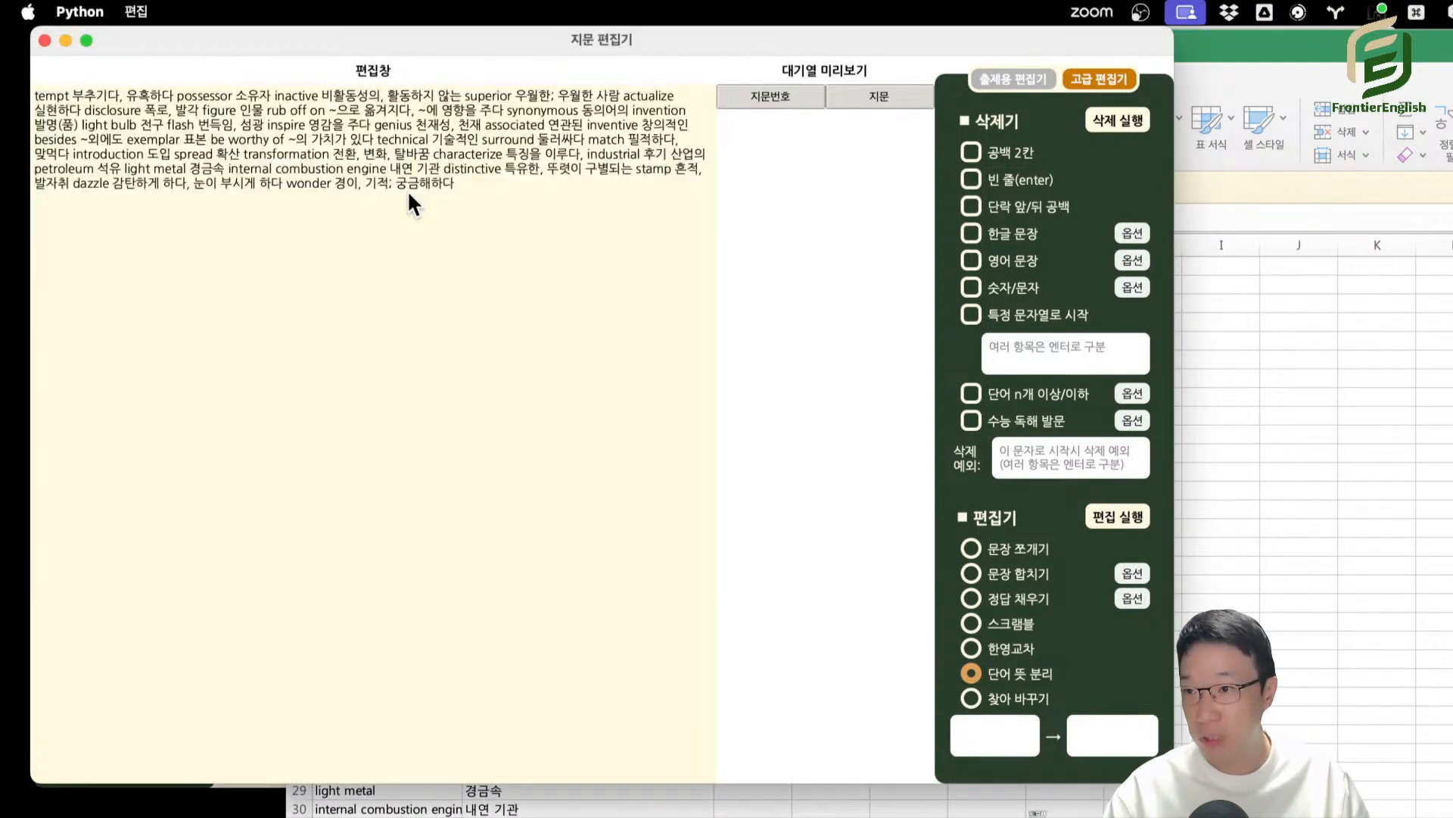
left_click(1117, 516)
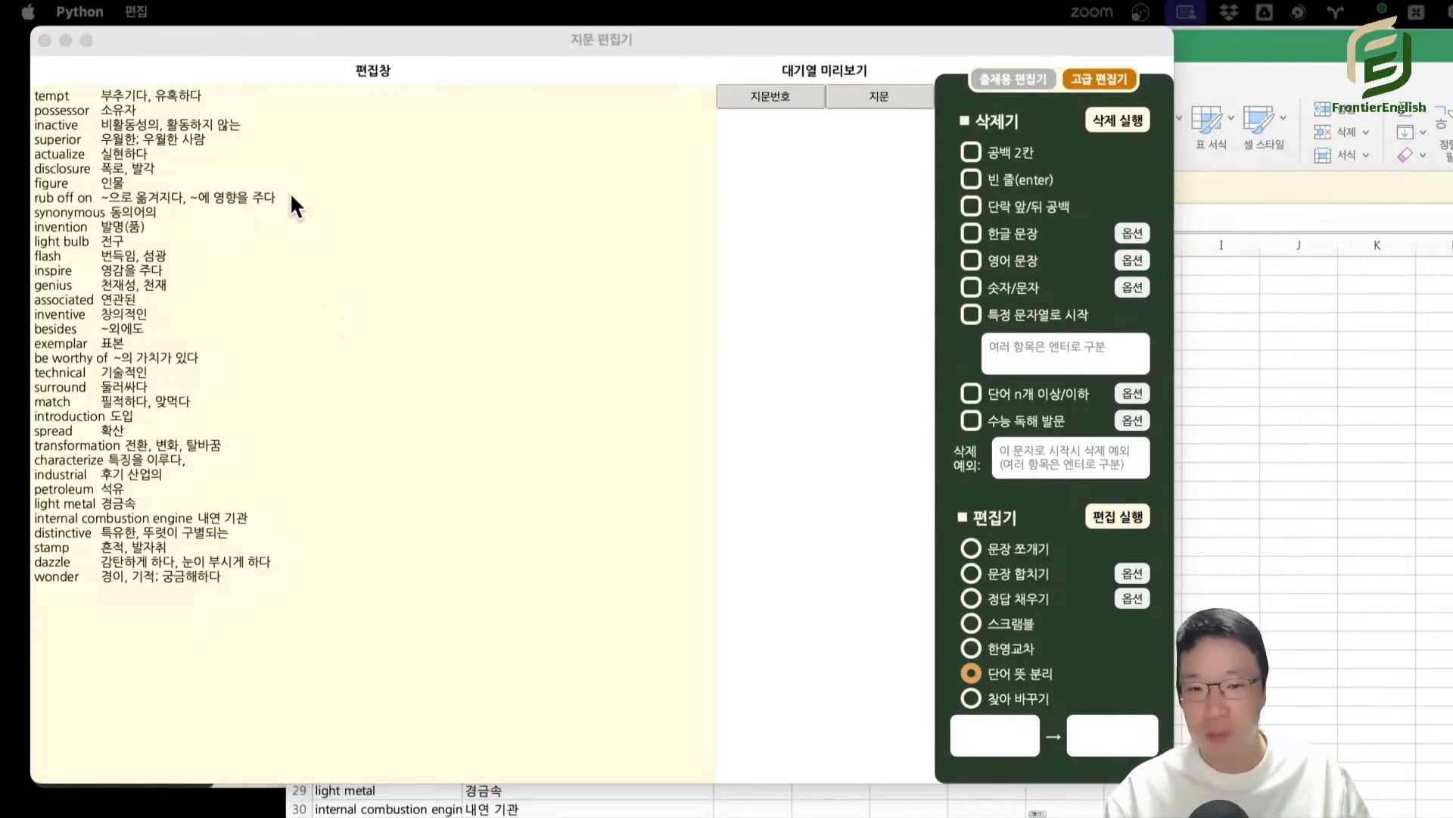
Use 찾아 바꾸기 to replace "possessor" with "possesㅁㅁㅁㅁsor" in the vocabulary list.
left_click(1015, 698)
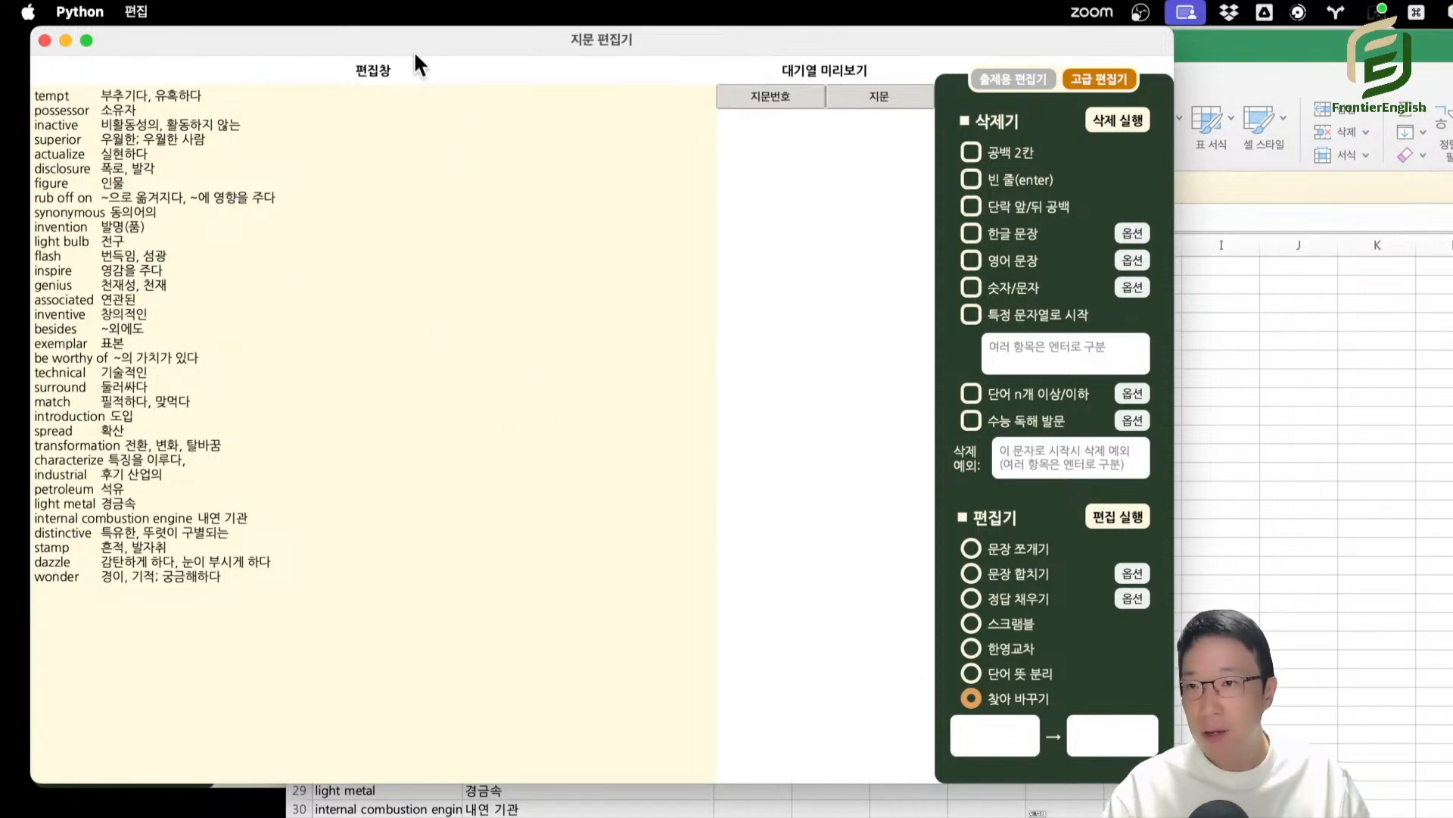
double_click(54, 114)
key("super+c")
left_click(982, 730)
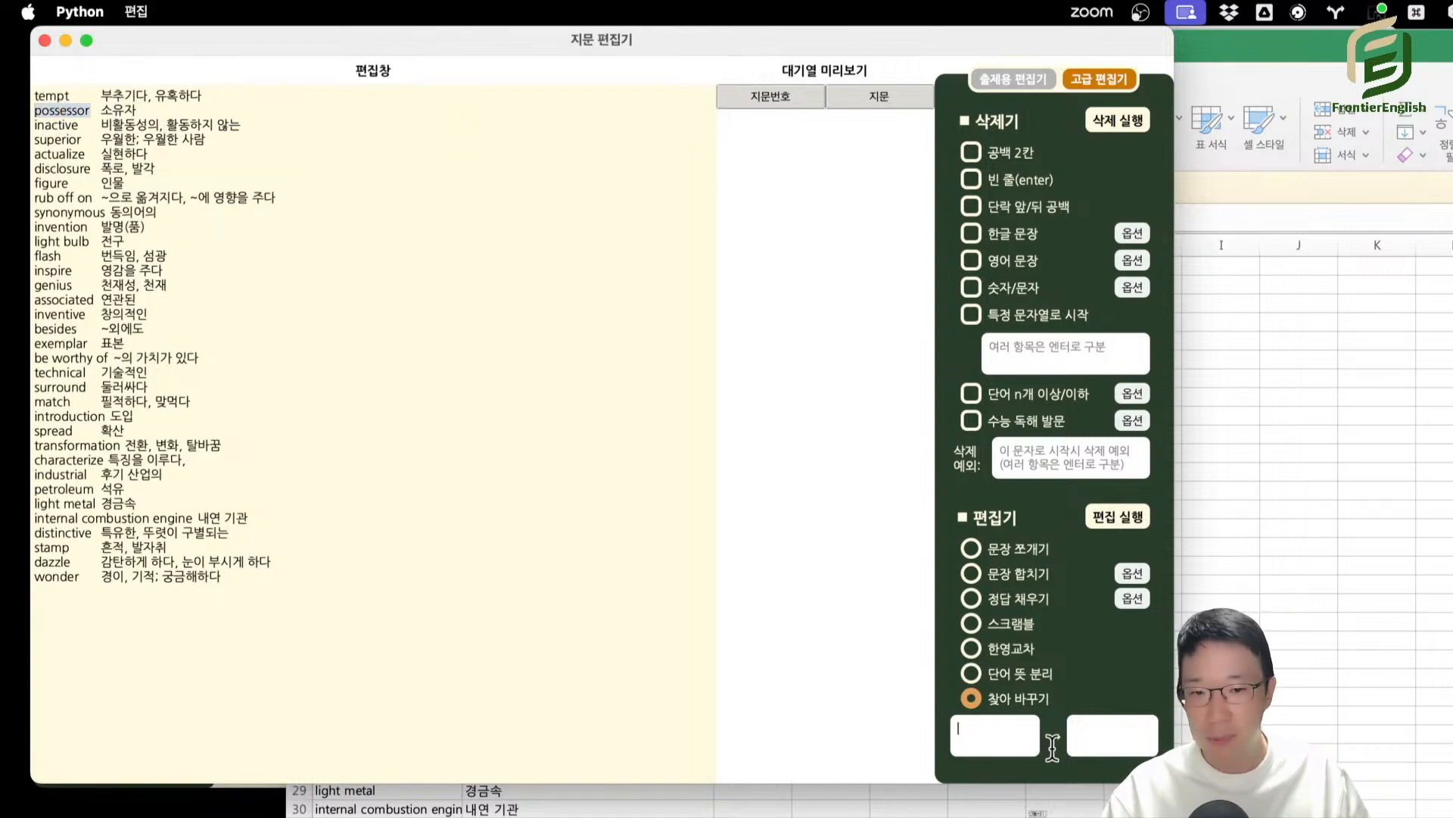
key("super+v")
left_click(1110, 729)
key("super+v")
left_click(1111, 727)
type("ㅁㅁㅁㅁ")
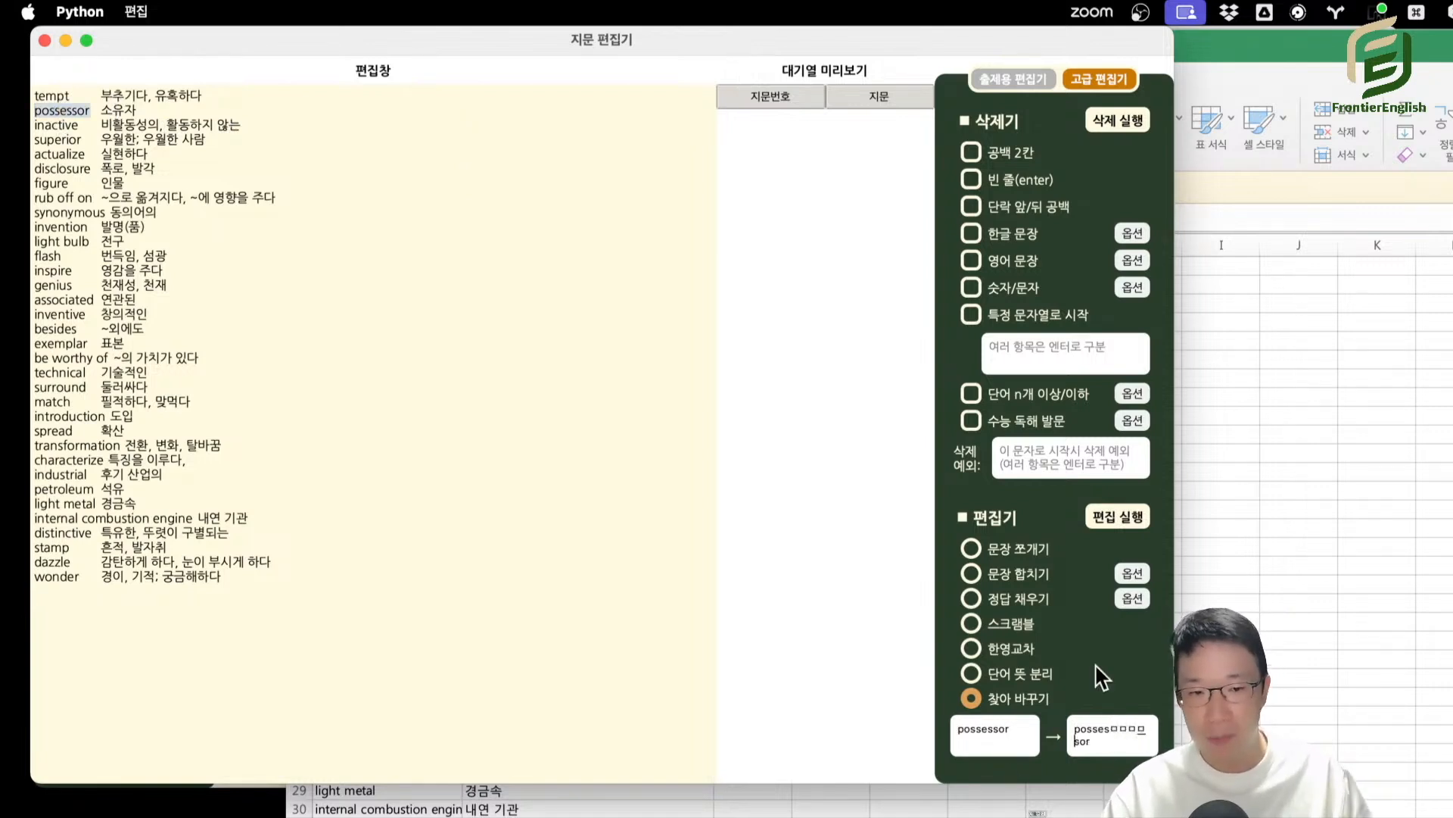
left_click(1103, 530)
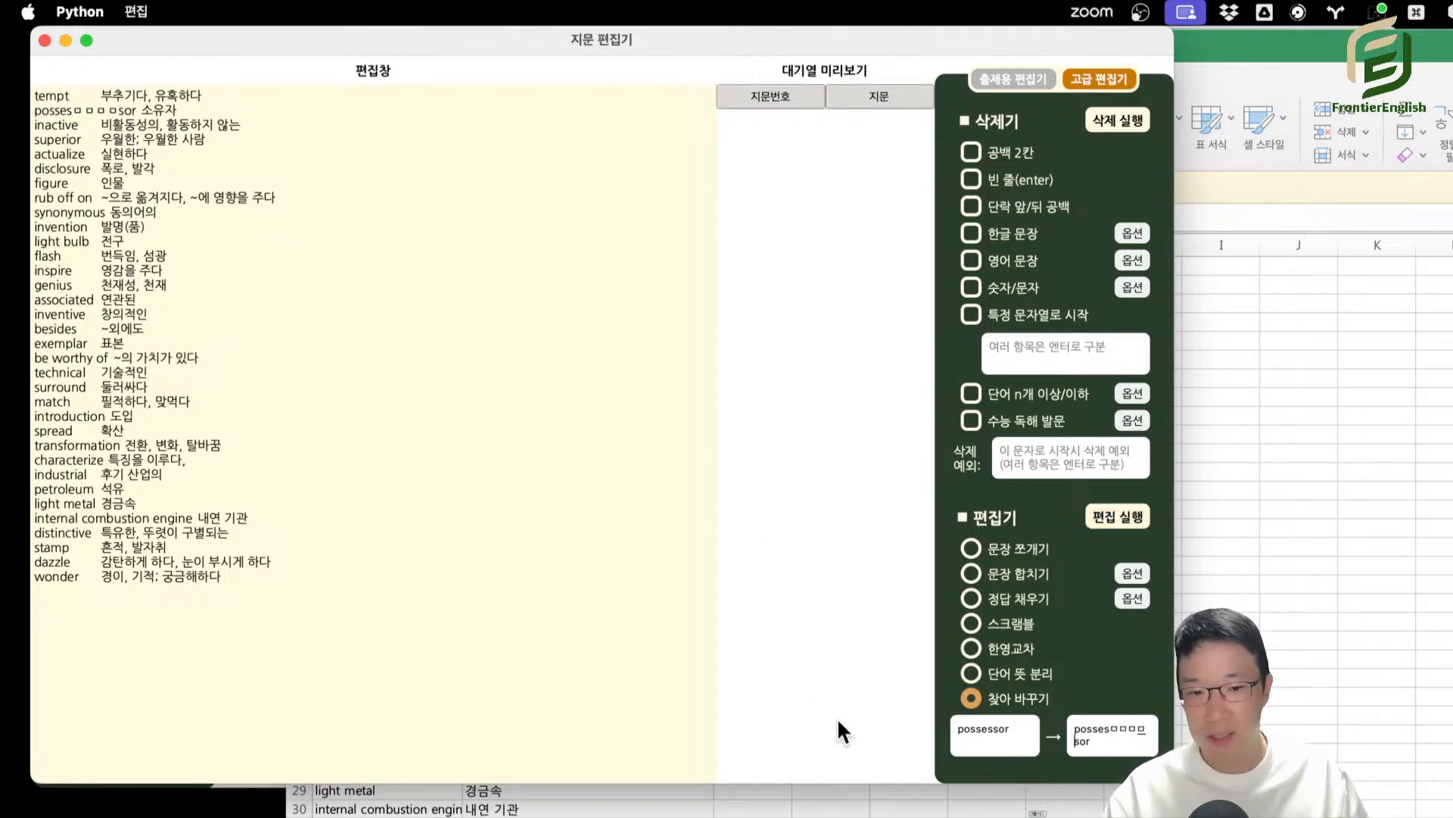
Use find and replace on the "possesㅁㅁㅁㅁsor 소유자" line to insert a line break (\n) after "posses".
double_click(1032, 740)
triple_click(1104, 735)
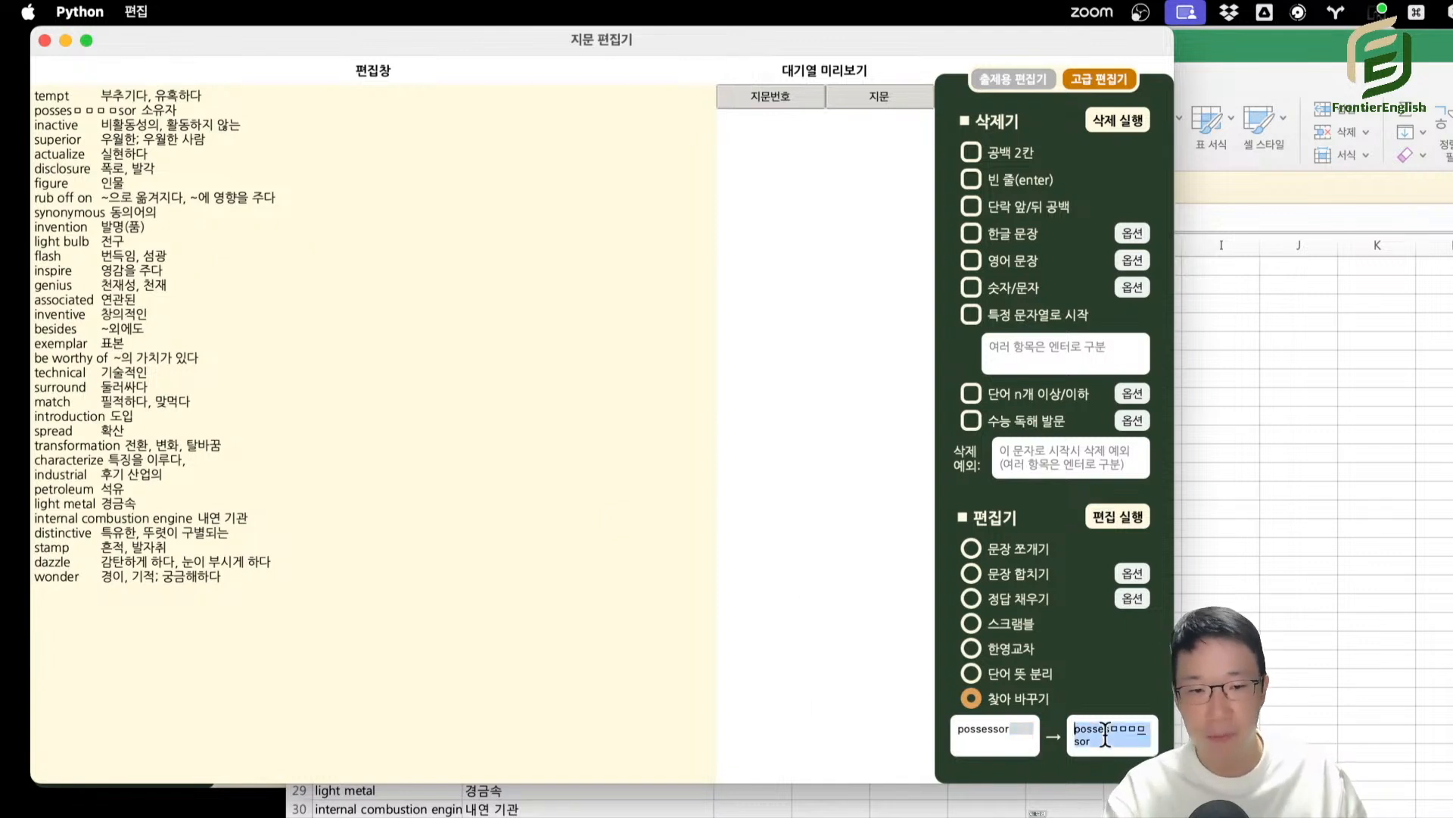
key("BackSpace")
triple_click(140, 109)
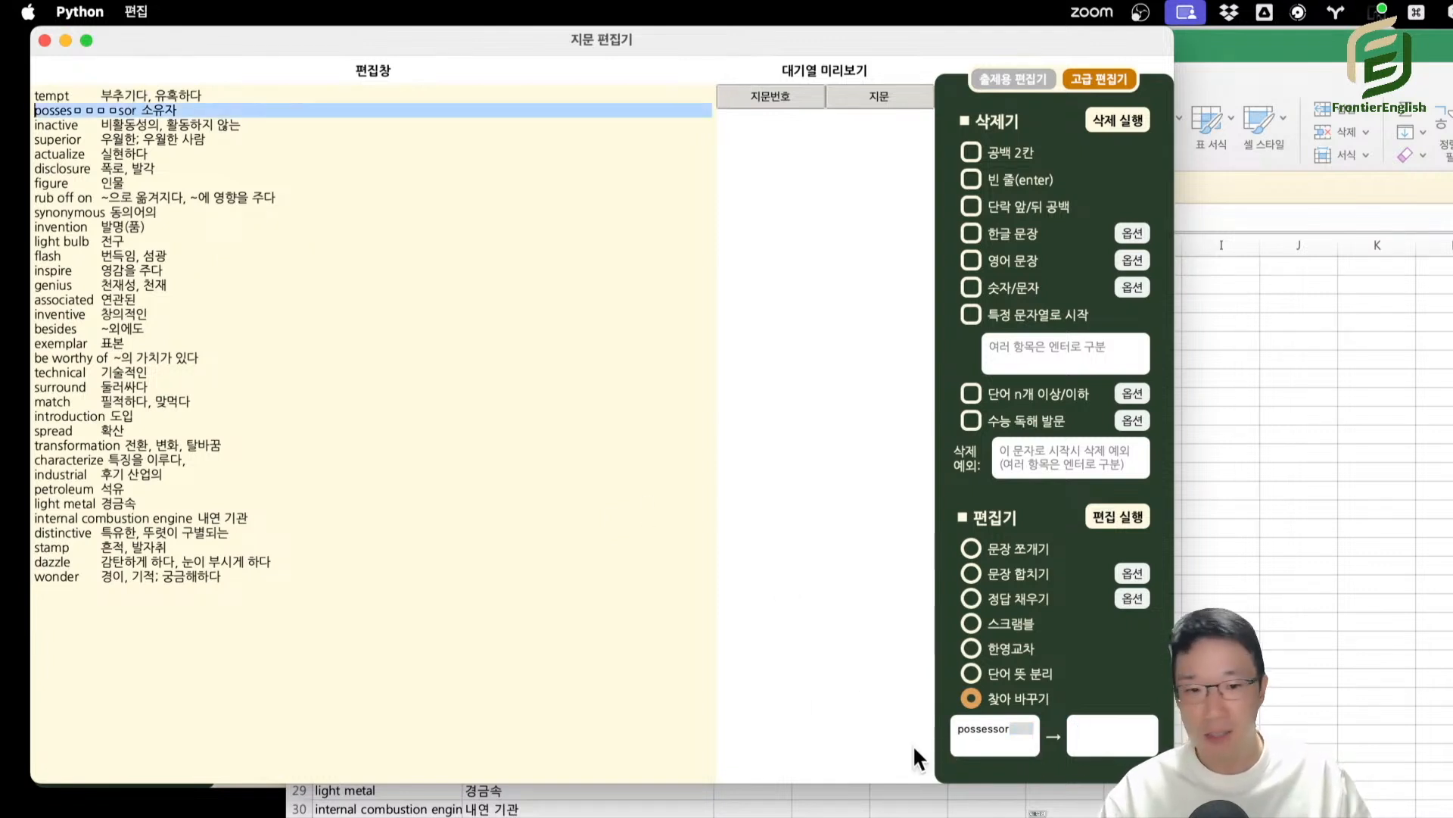
triple_click(1024, 731)
key("super+v")
left_click(1121, 742)
key("super+v")
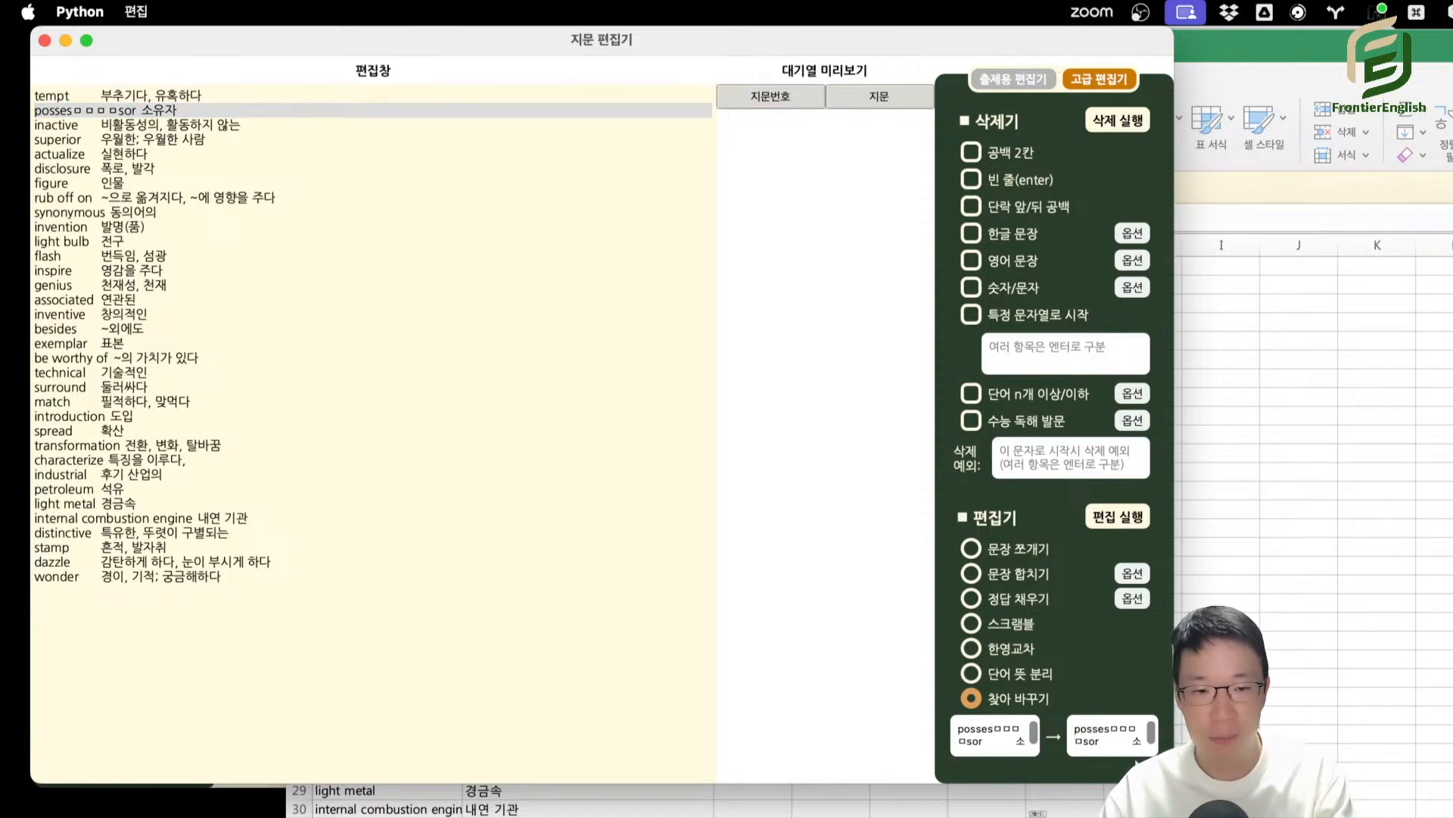
type("\\n")
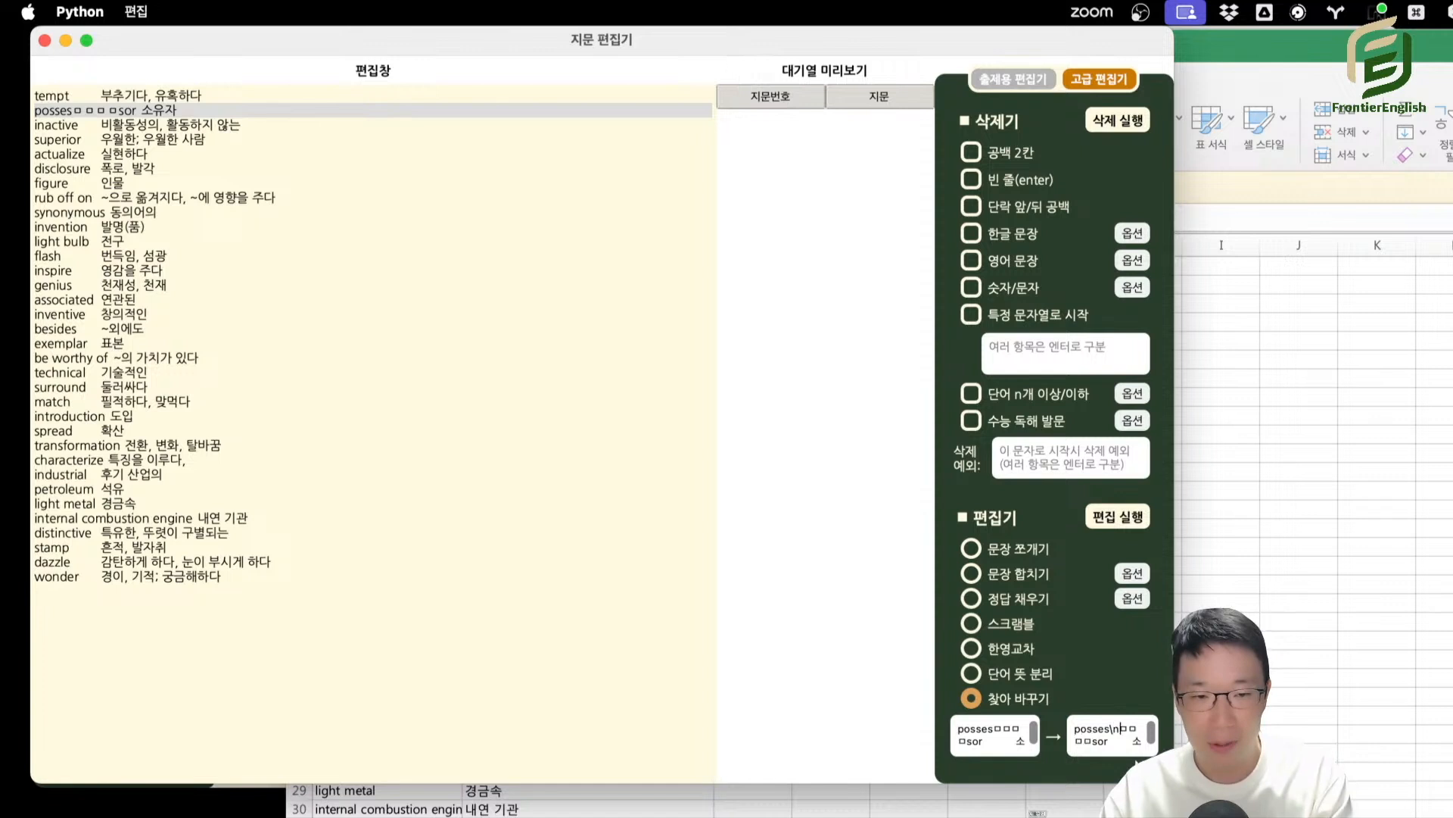
left_click(1119, 520)
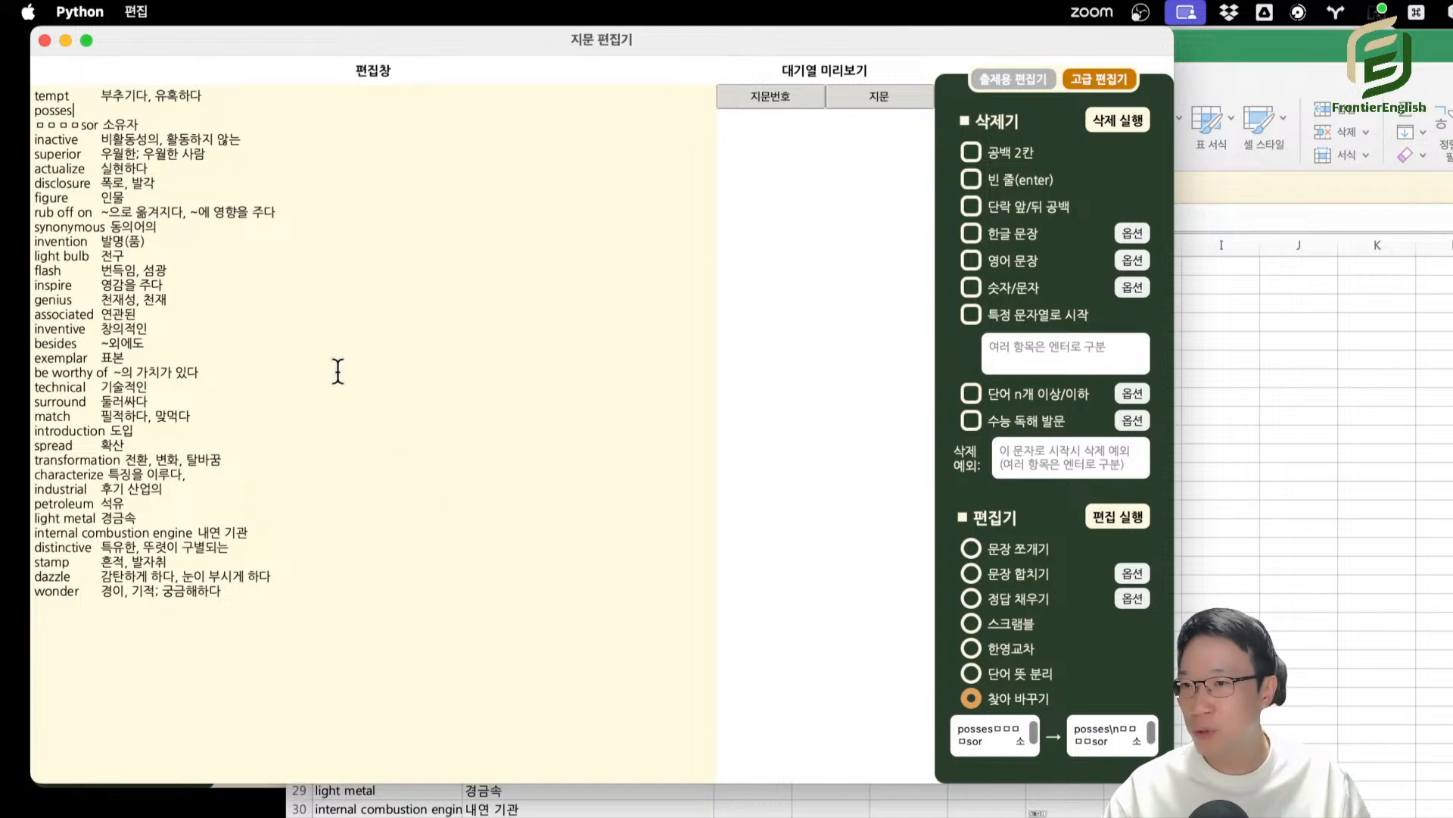
Replace every line break (\n) in the vocabulary list with blank space using 찾아 바꾸기.
left_click(980, 741)
key("super+a")
type("a")
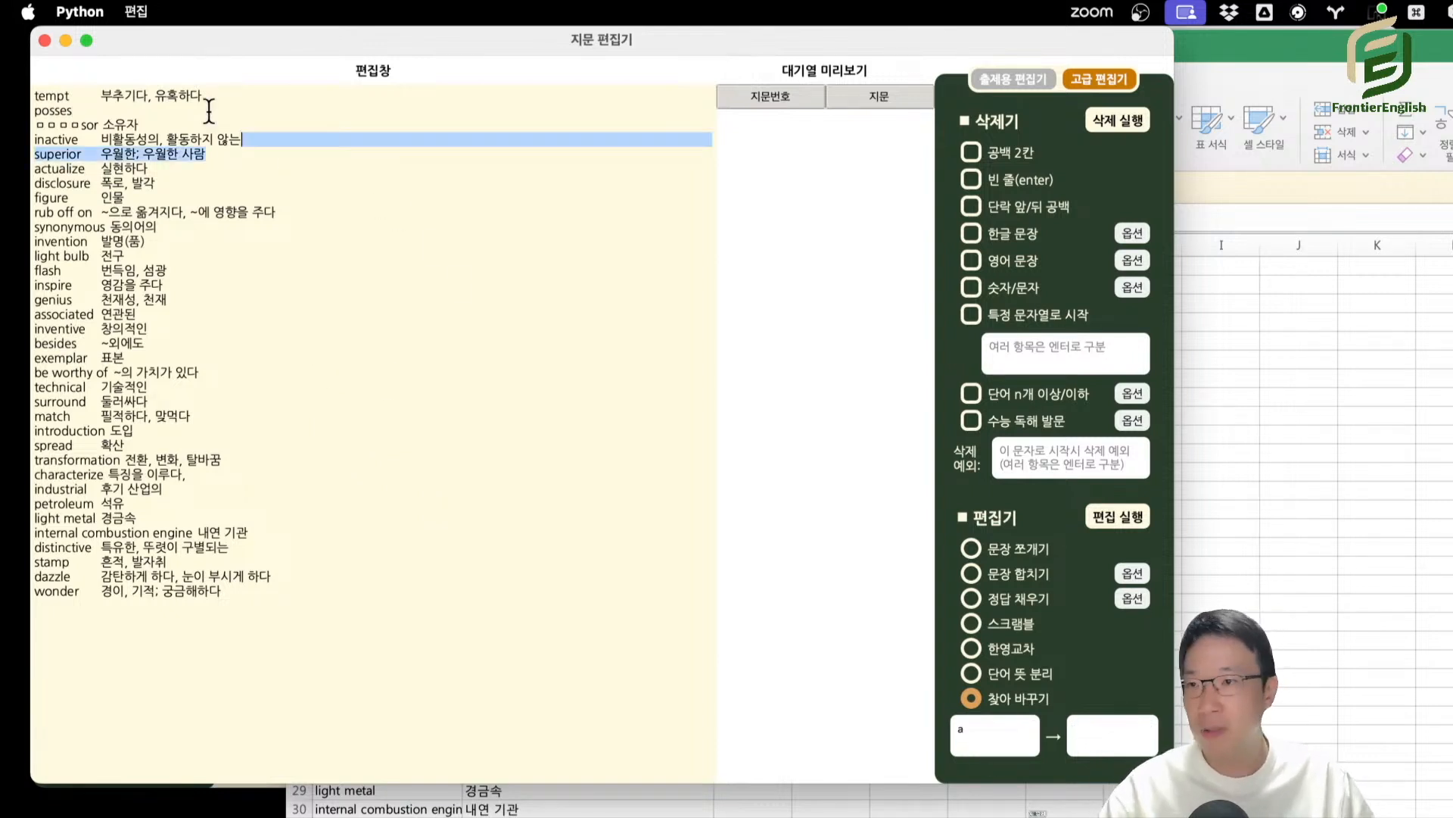
left_click_drag(206, 113, 484, 383)
left_click(992, 731)
key("BackSpace")
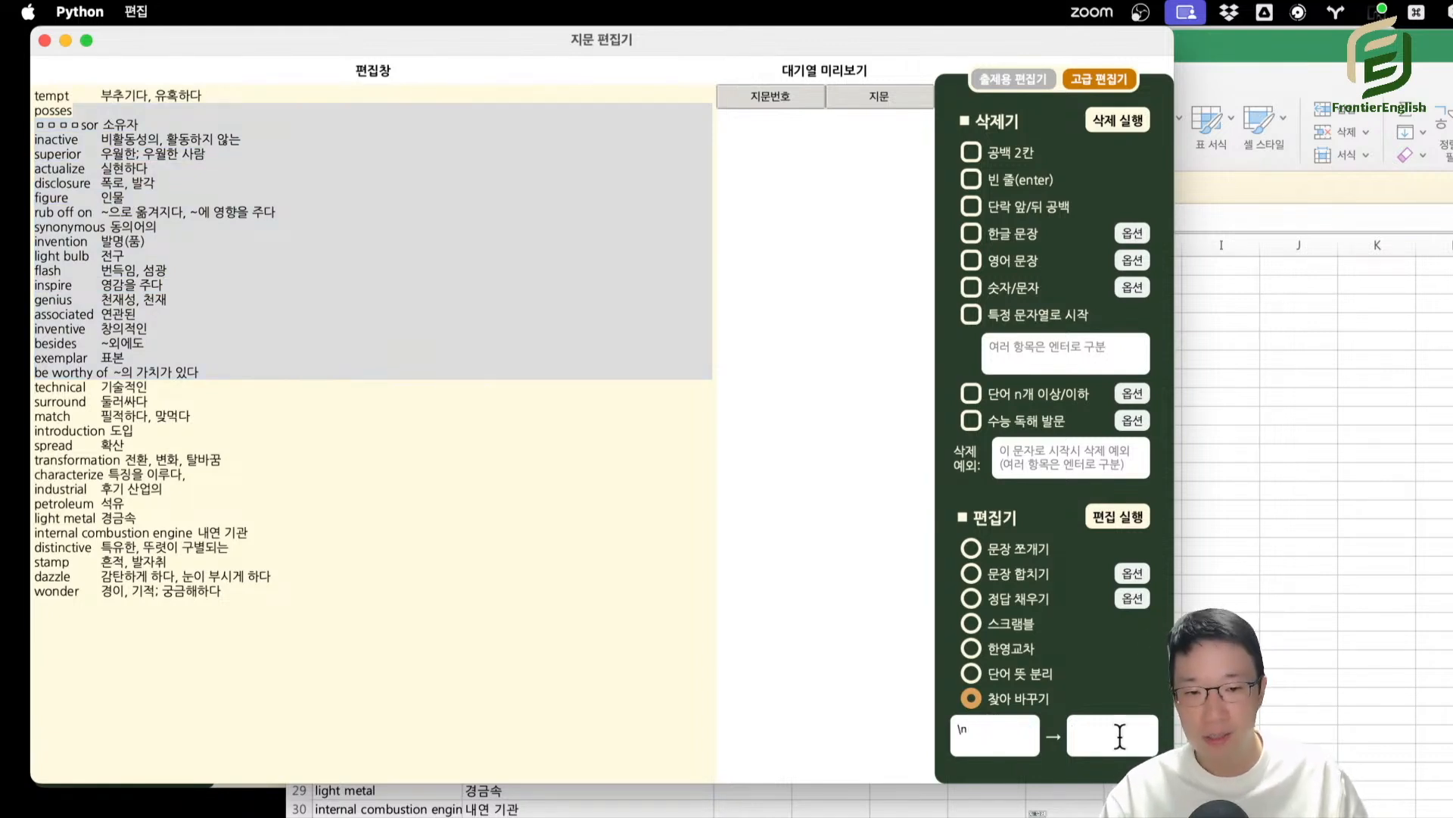
left_click(1119, 515)
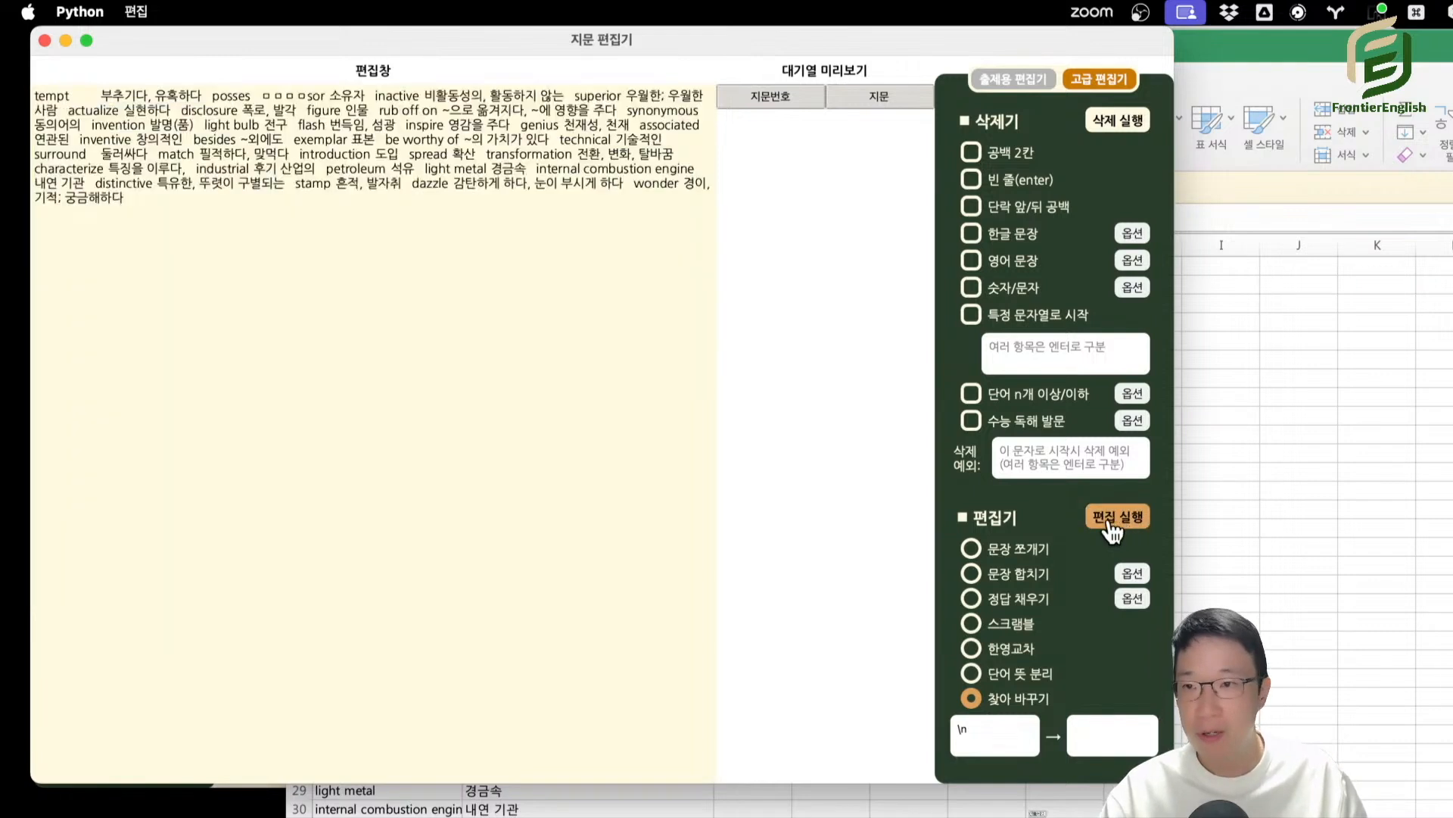
Replace the blank gaps between the vocabulary entries with double line breaks (\n\n) using 찾아 바꾸기.
left_click_drag(208, 114, 462, 282)
left_click(329, 176)
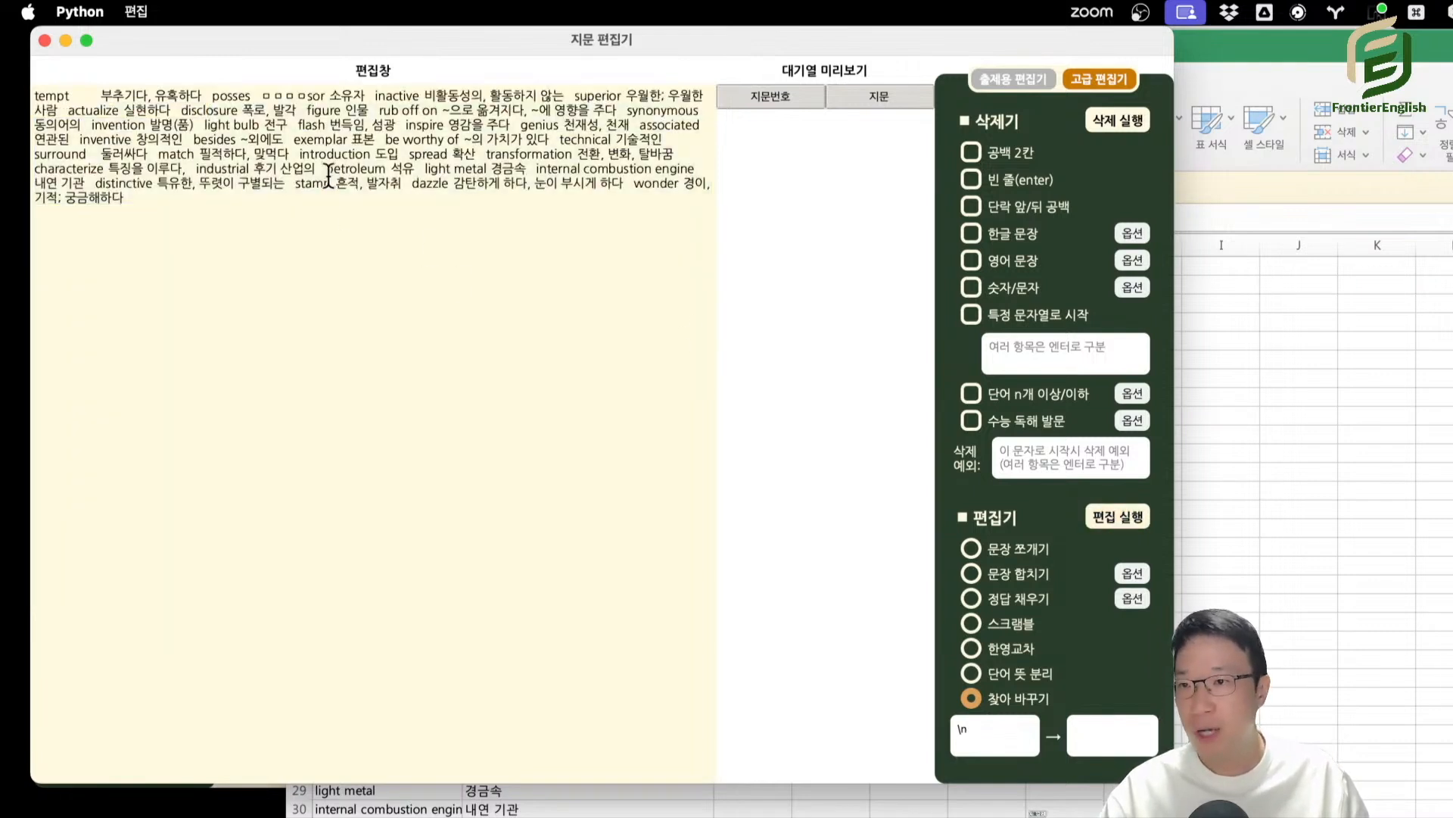
double_click(288, 139)
left_click_drag(1018, 734, 812, 723)
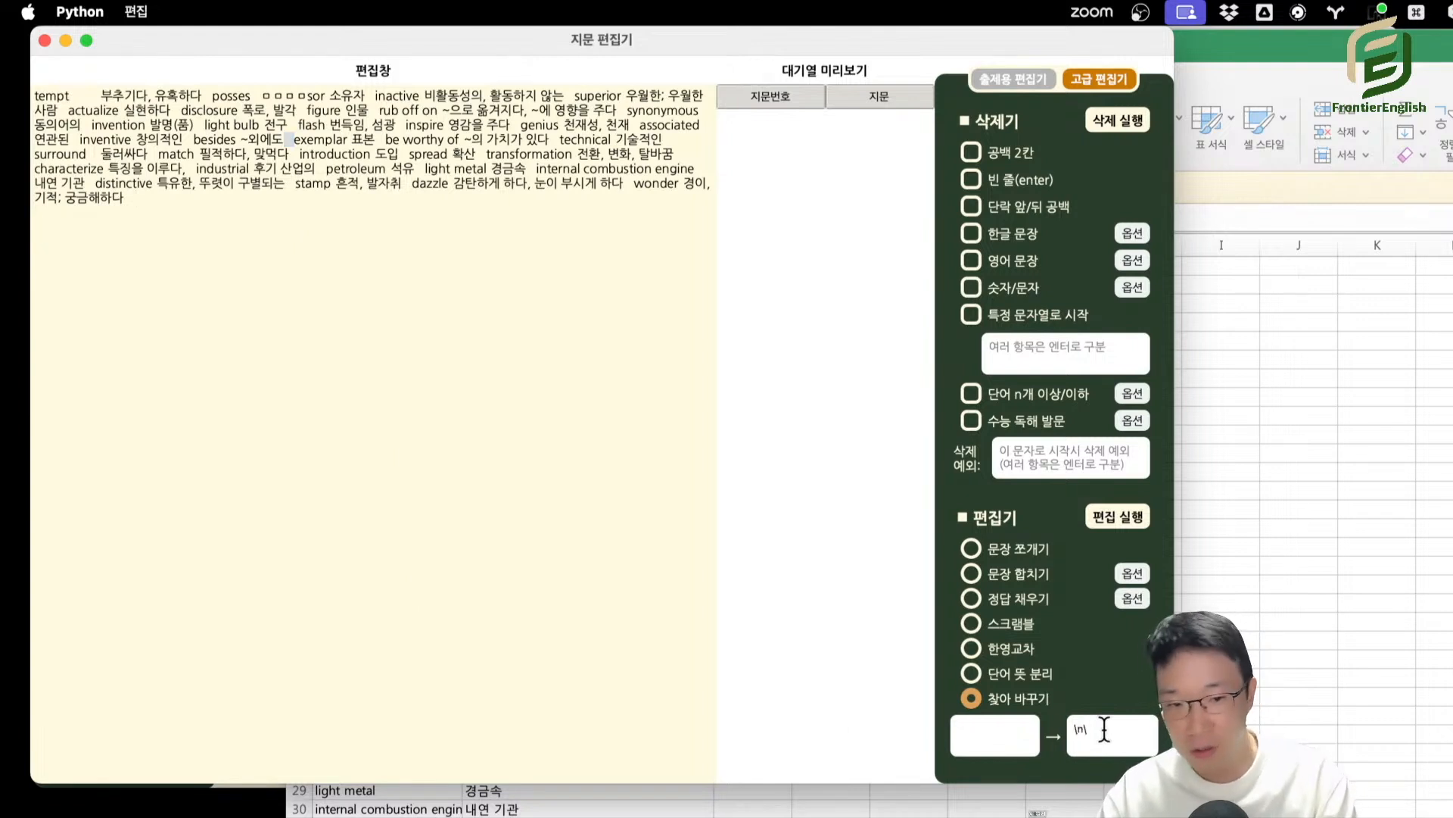
left_click(1119, 515)
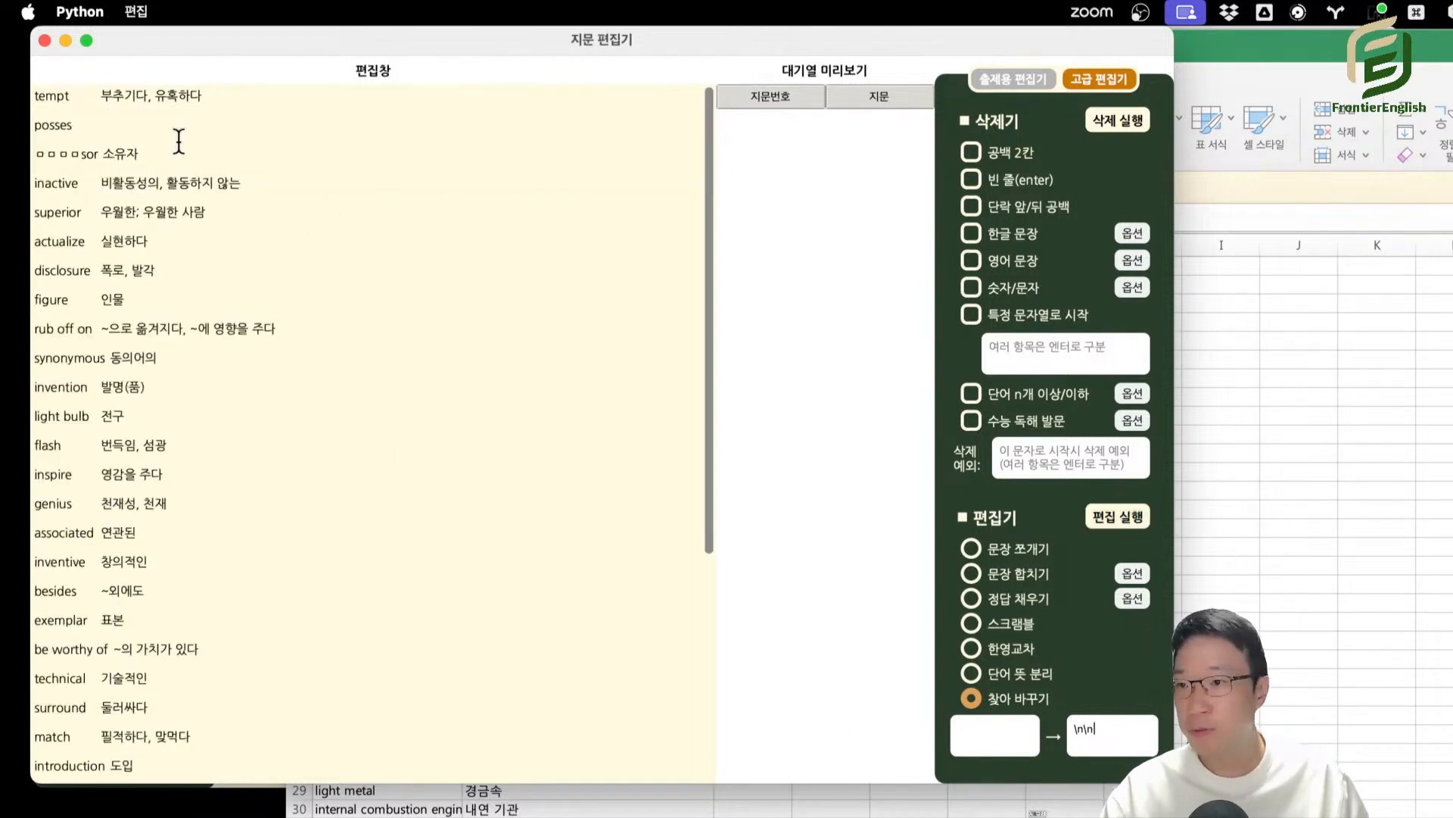
Replace every tab (\t) in the vocabulary list with a single line break (\n) using 찾아 바꾸기.
left_click(230, 378)
double_click(231, 379)
double_click(89, 183)
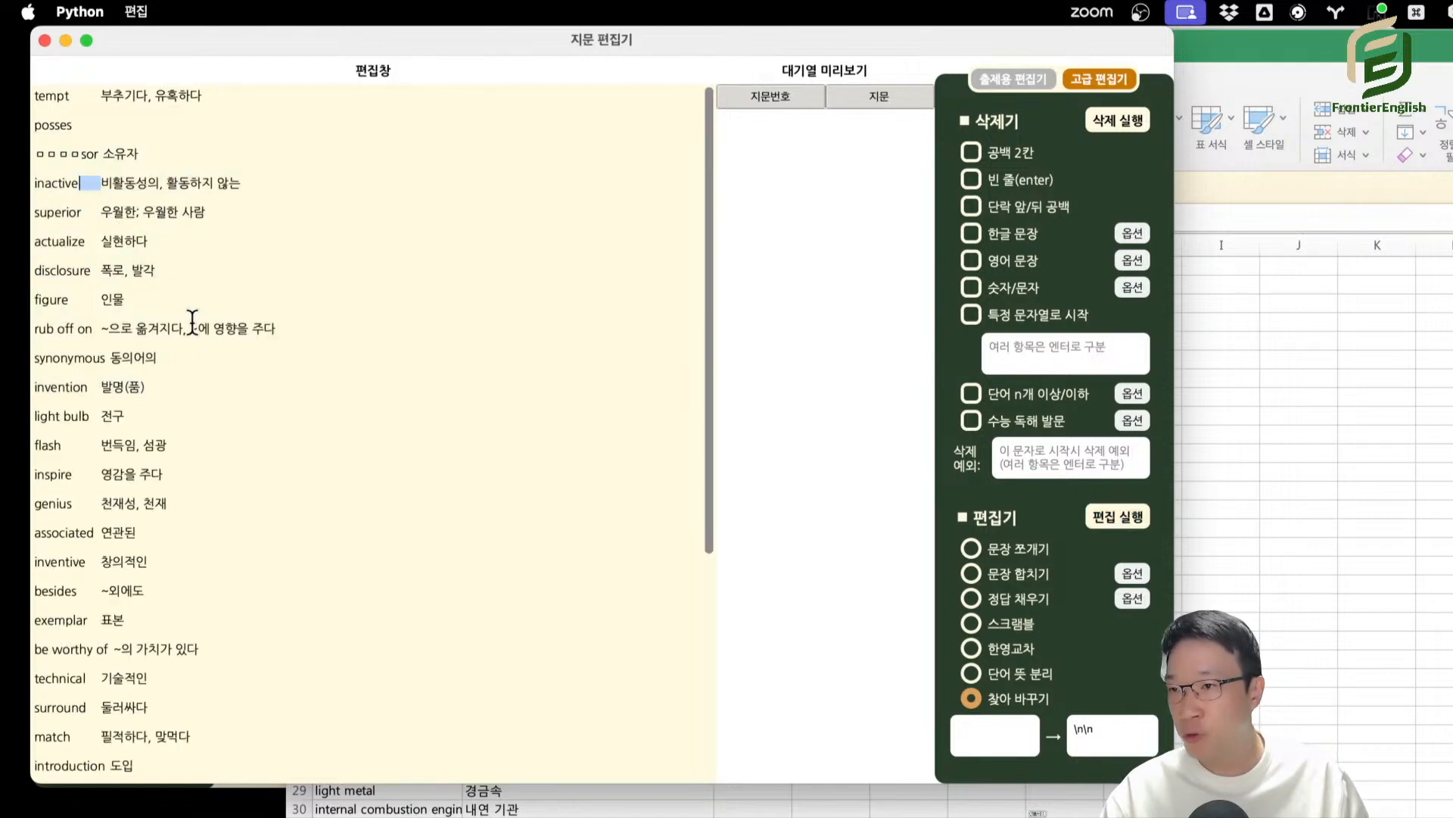
left_click(1002, 723)
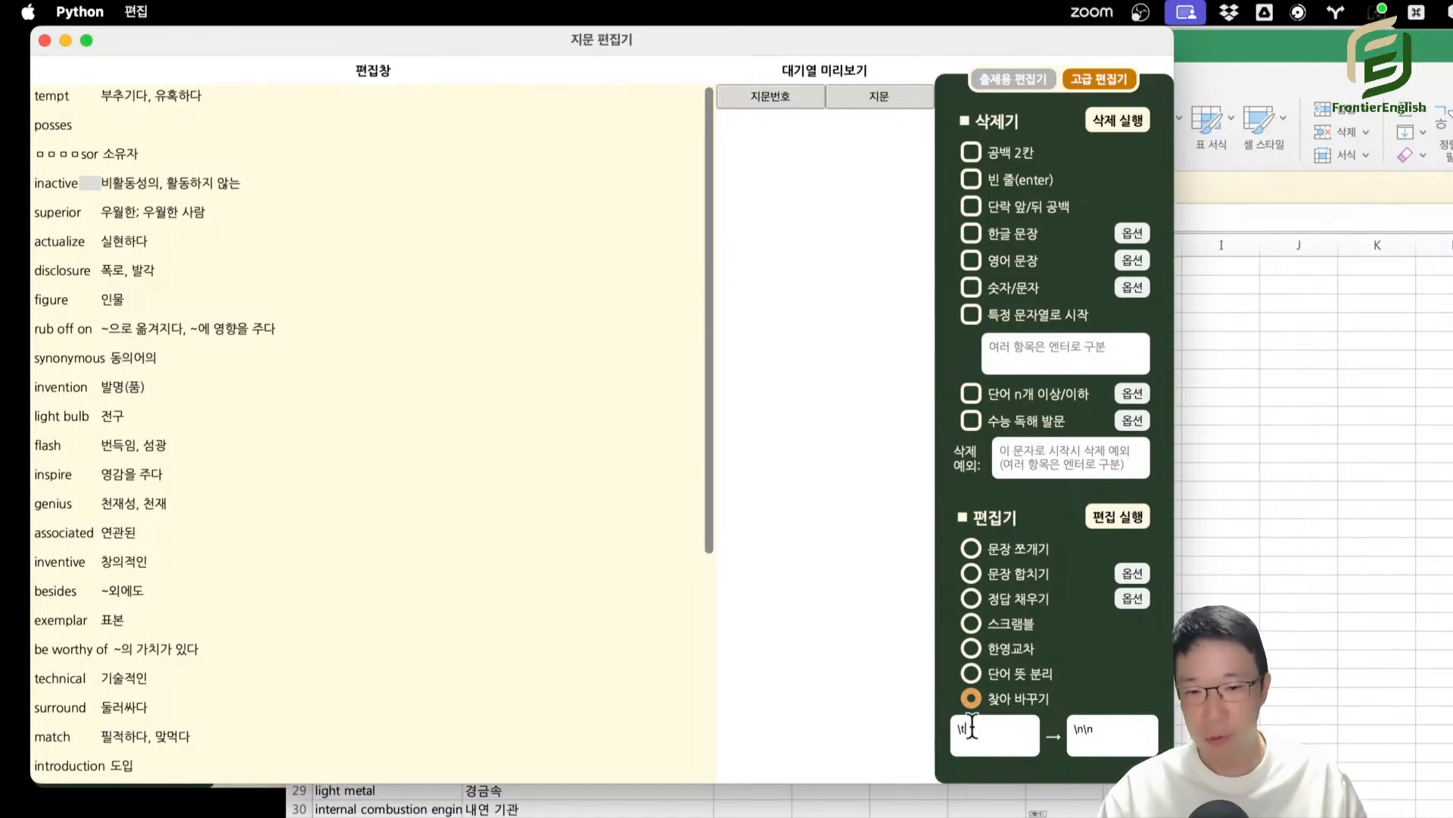
triple_click(1090, 730)
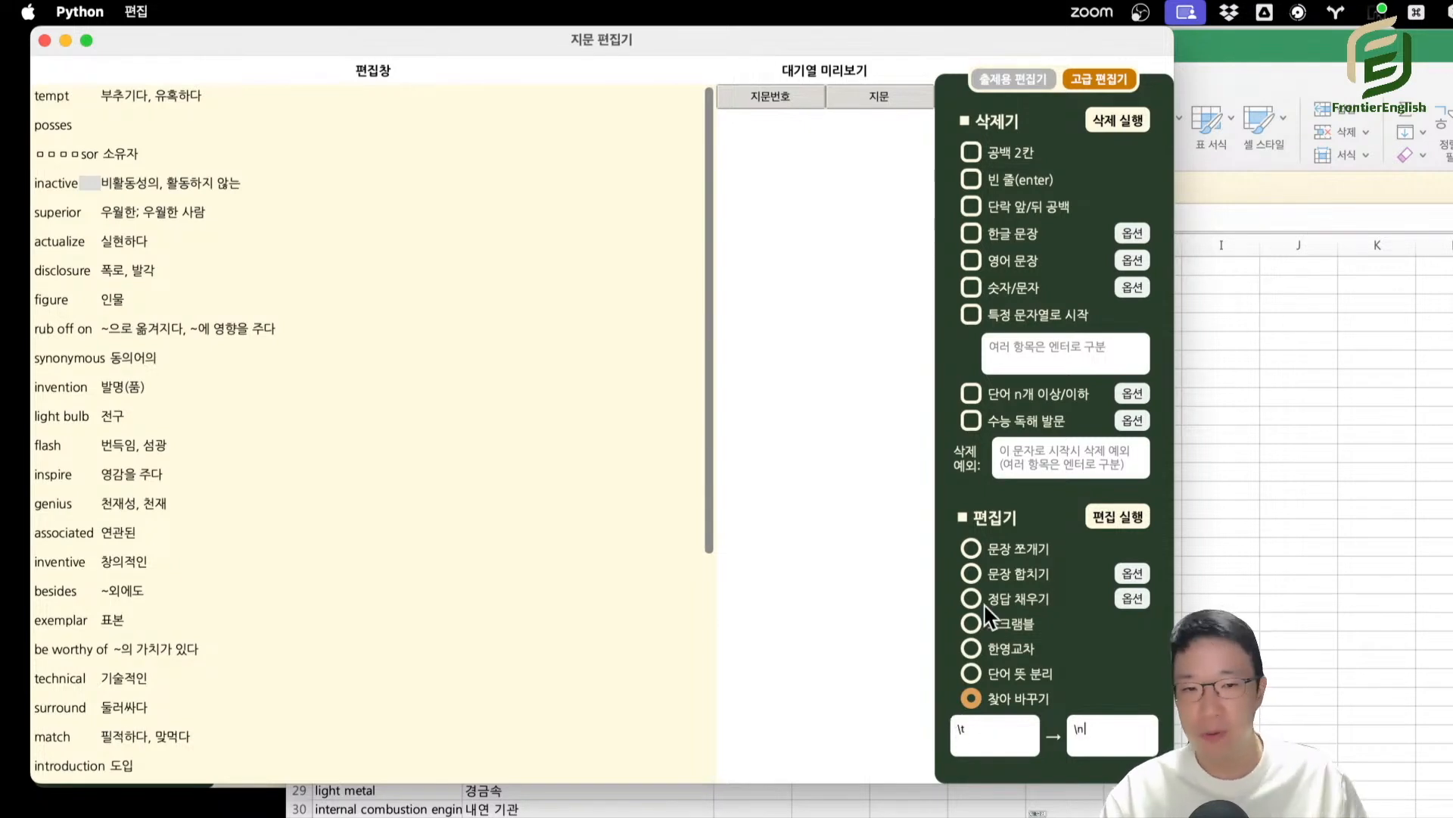
left_click(1117, 517)
left_click(115, 152)
left_click_drag(115, 152, 212, 447)
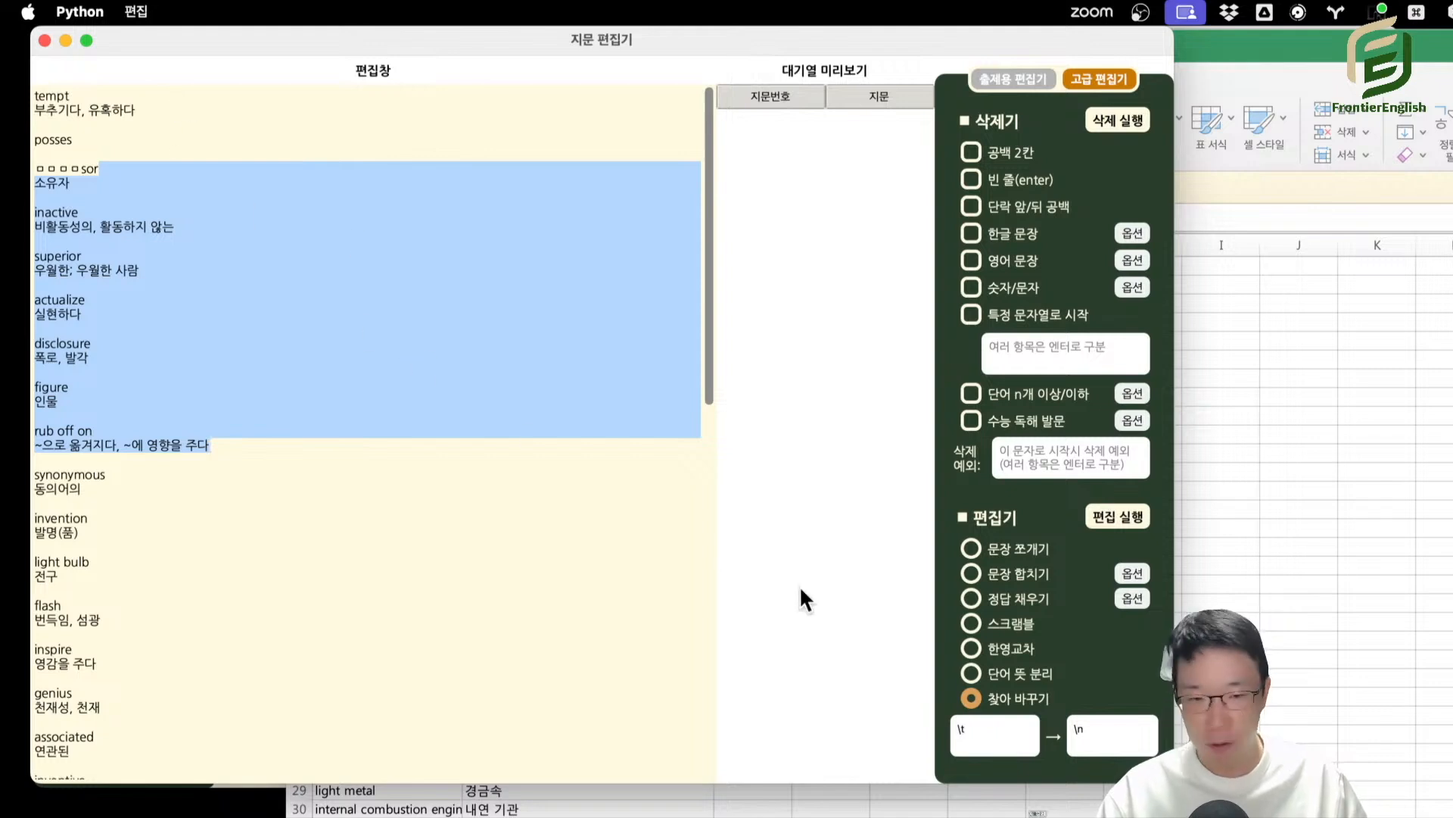
left_click(1014, 728)
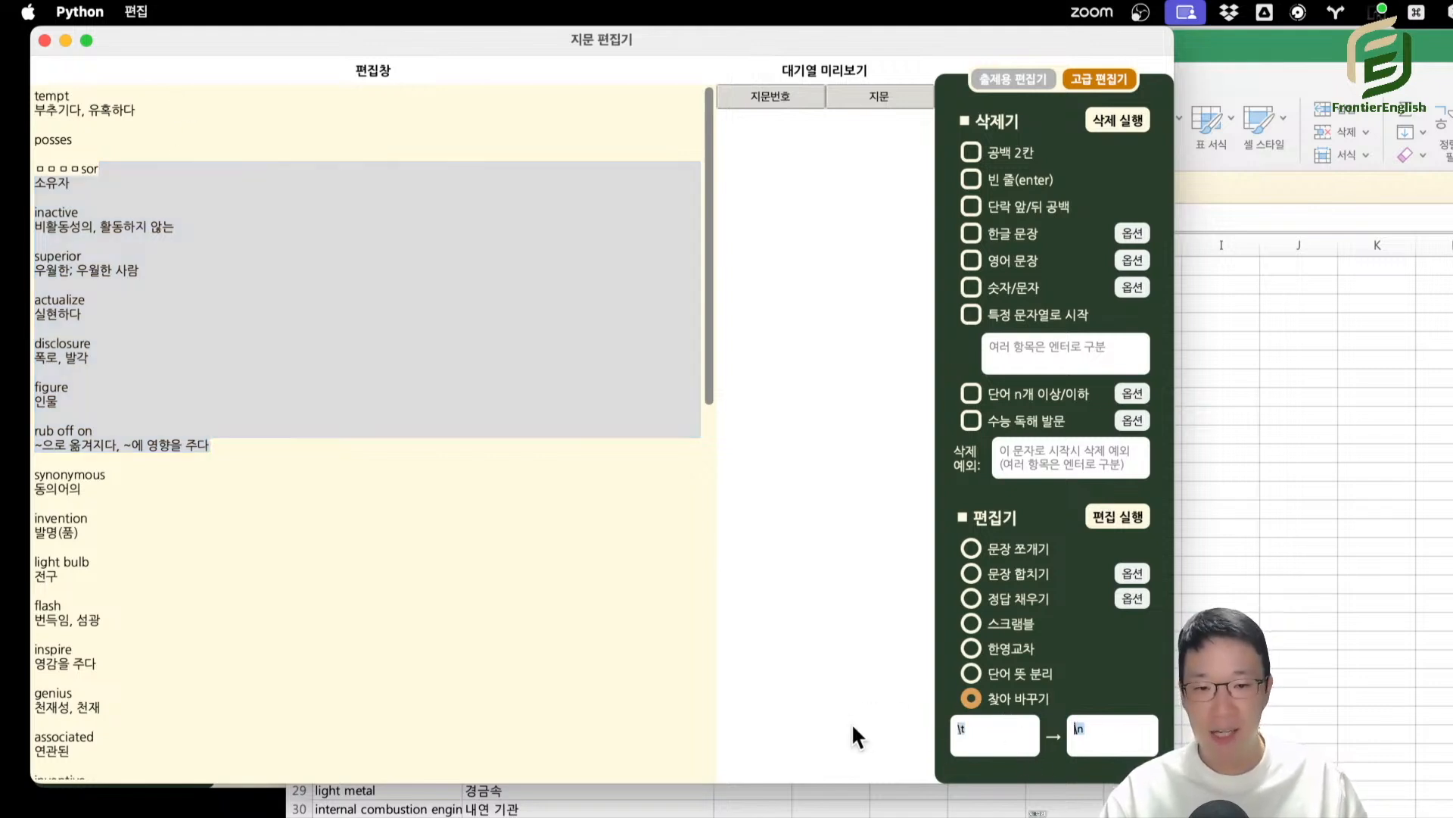
left_click(623, 545)
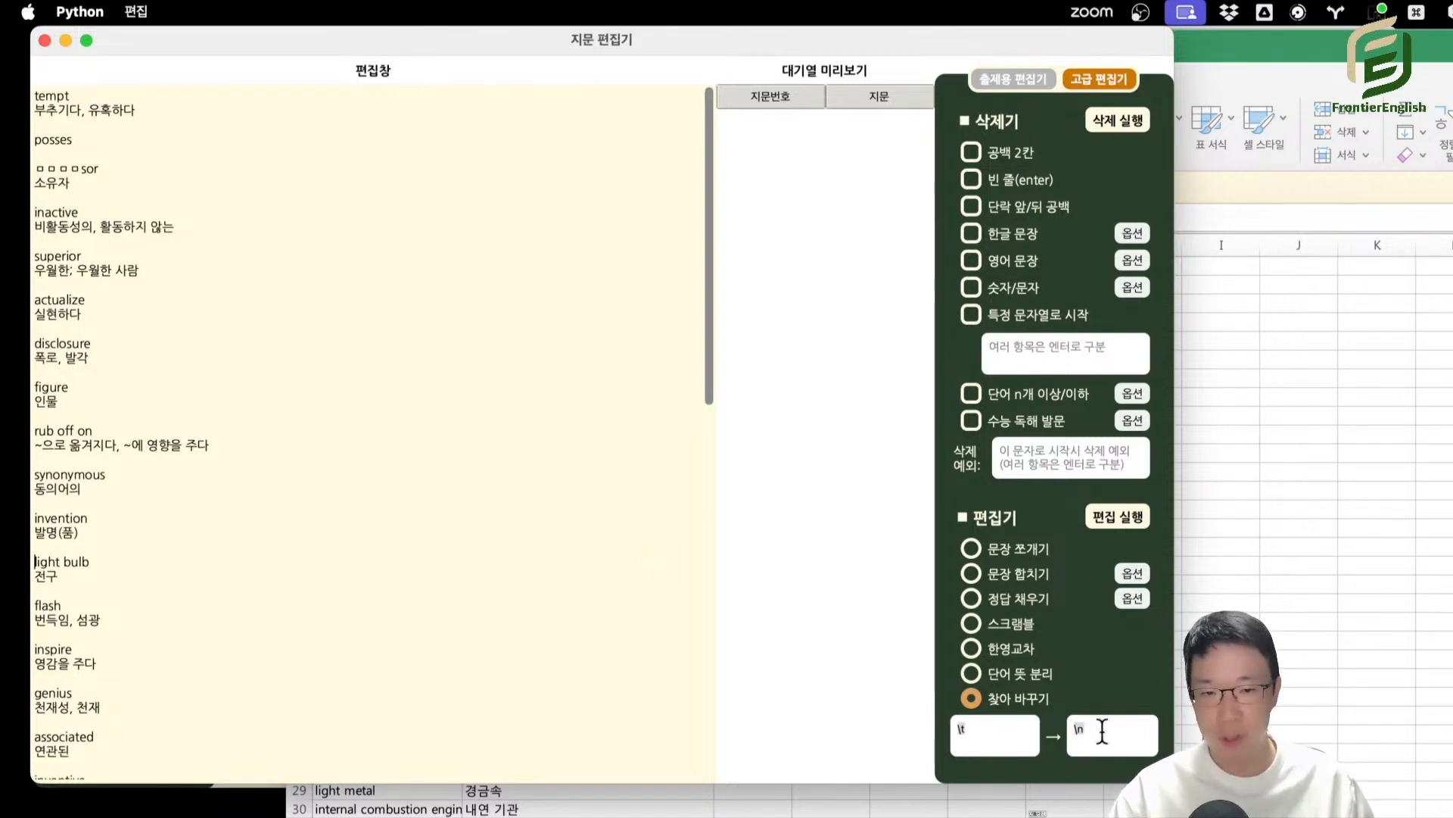
Run 한영교차 on the vocabulary list and close the article editor.
left_click(1019, 628)
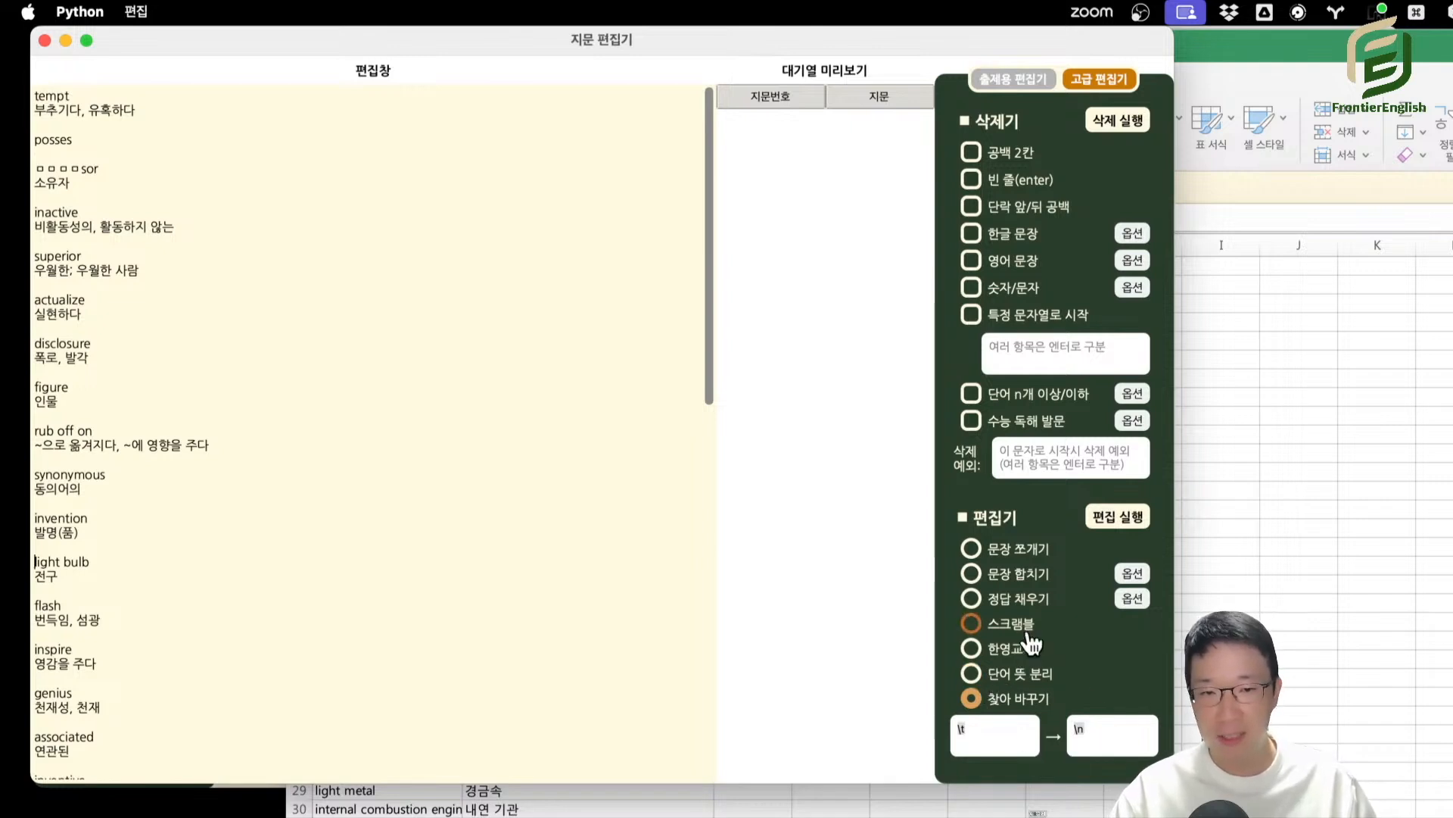
left_click(1018, 673)
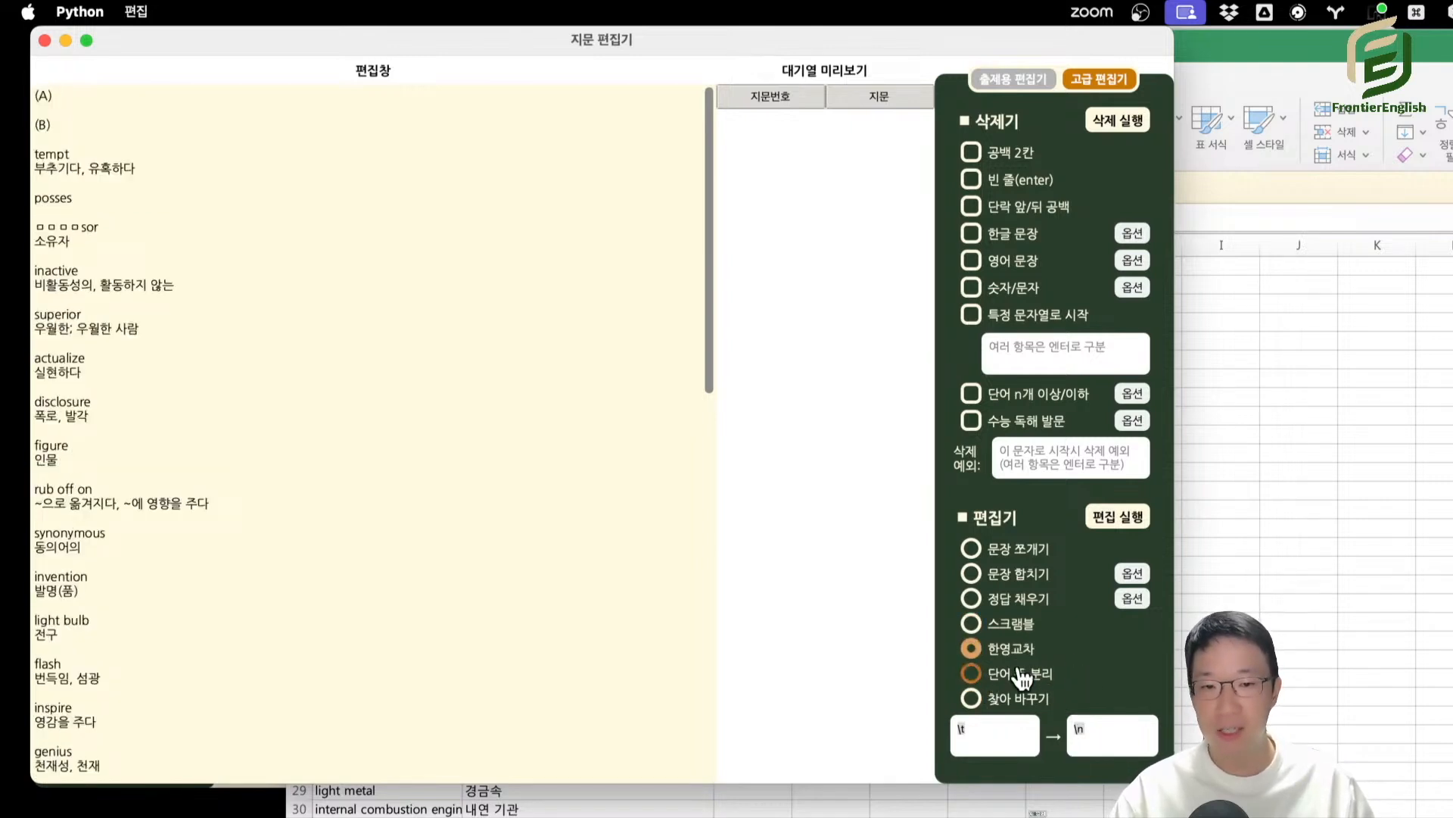
left_click(1029, 703)
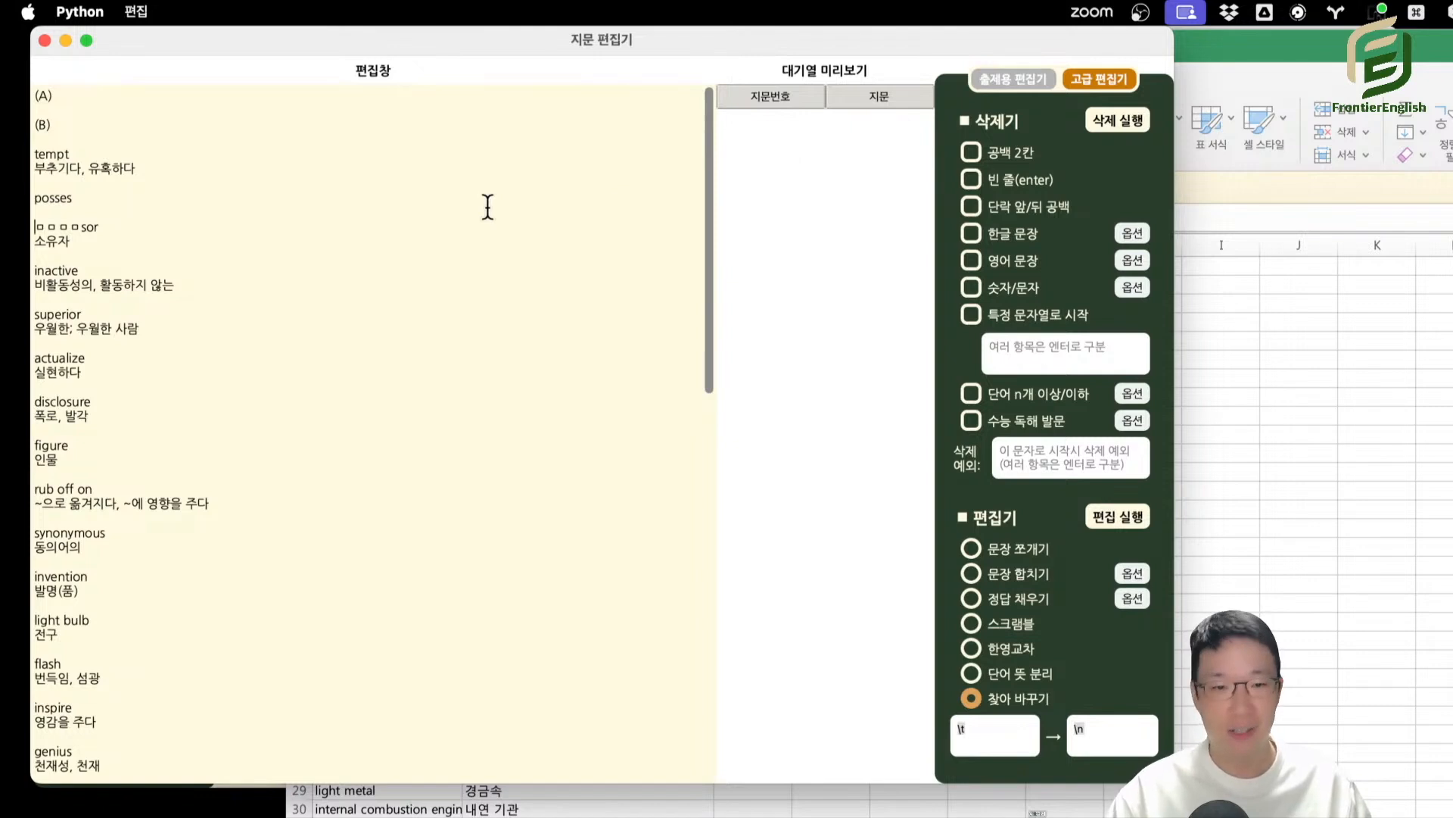
mouse_move(320, 37)
left_mouse_down()
mouse_move(410, 58)
mouse_move(335, 59)
left_mouse_up()
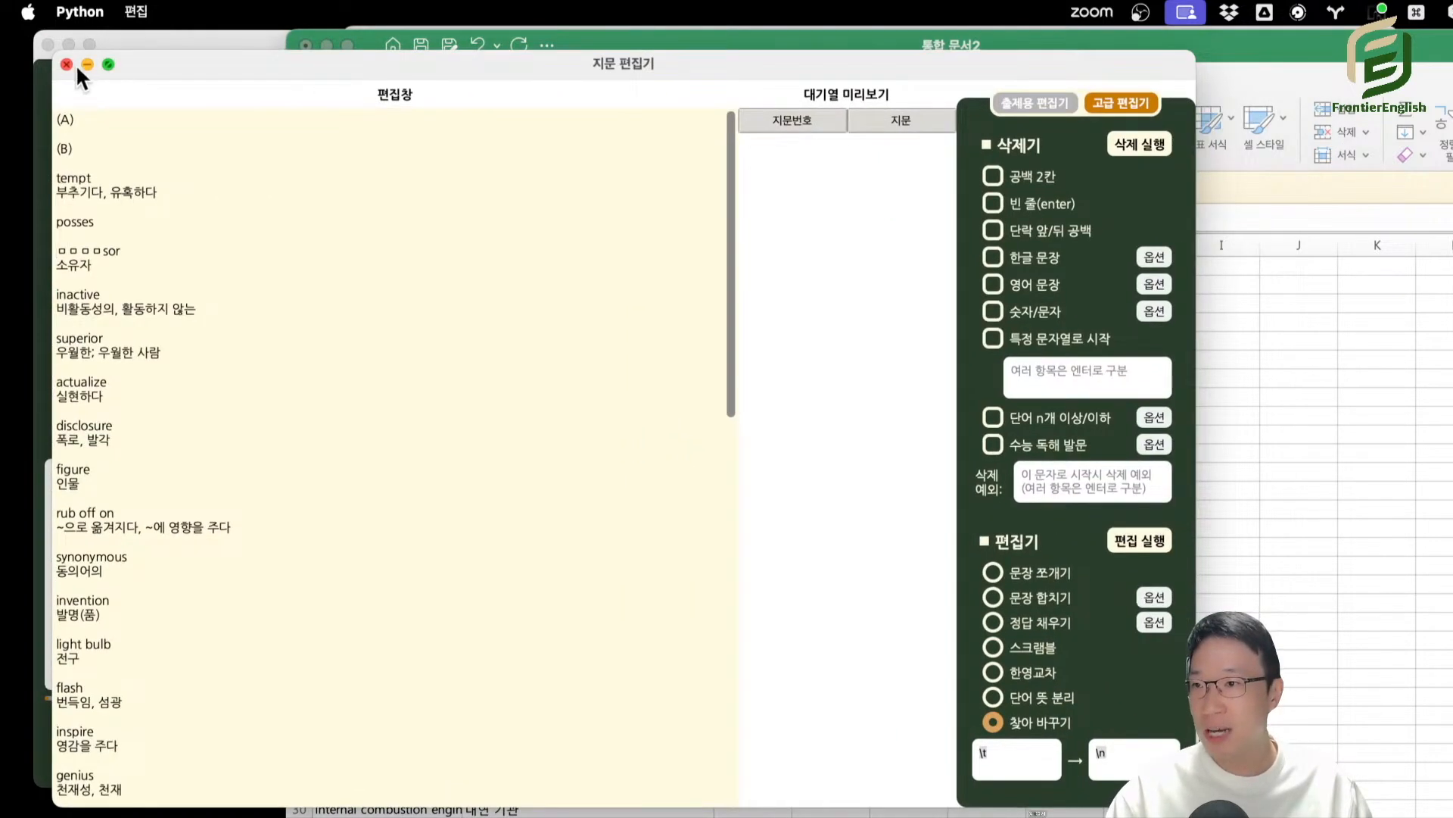
left_click(62, 64)
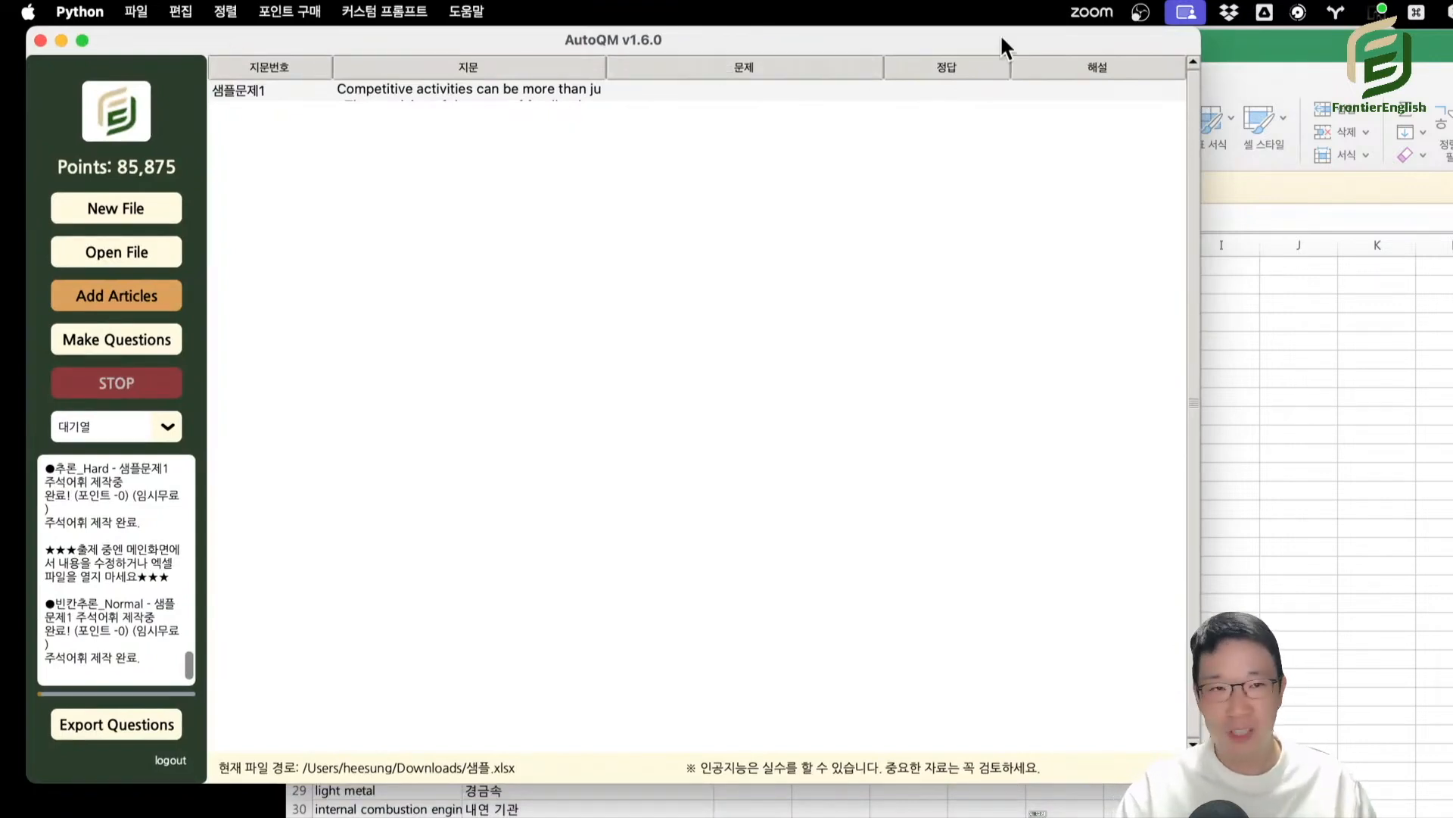
Open the 커스텀 프롬프트 편집 window from AutoQM's main screen and place it over the article list.
left_click(1246, 47)
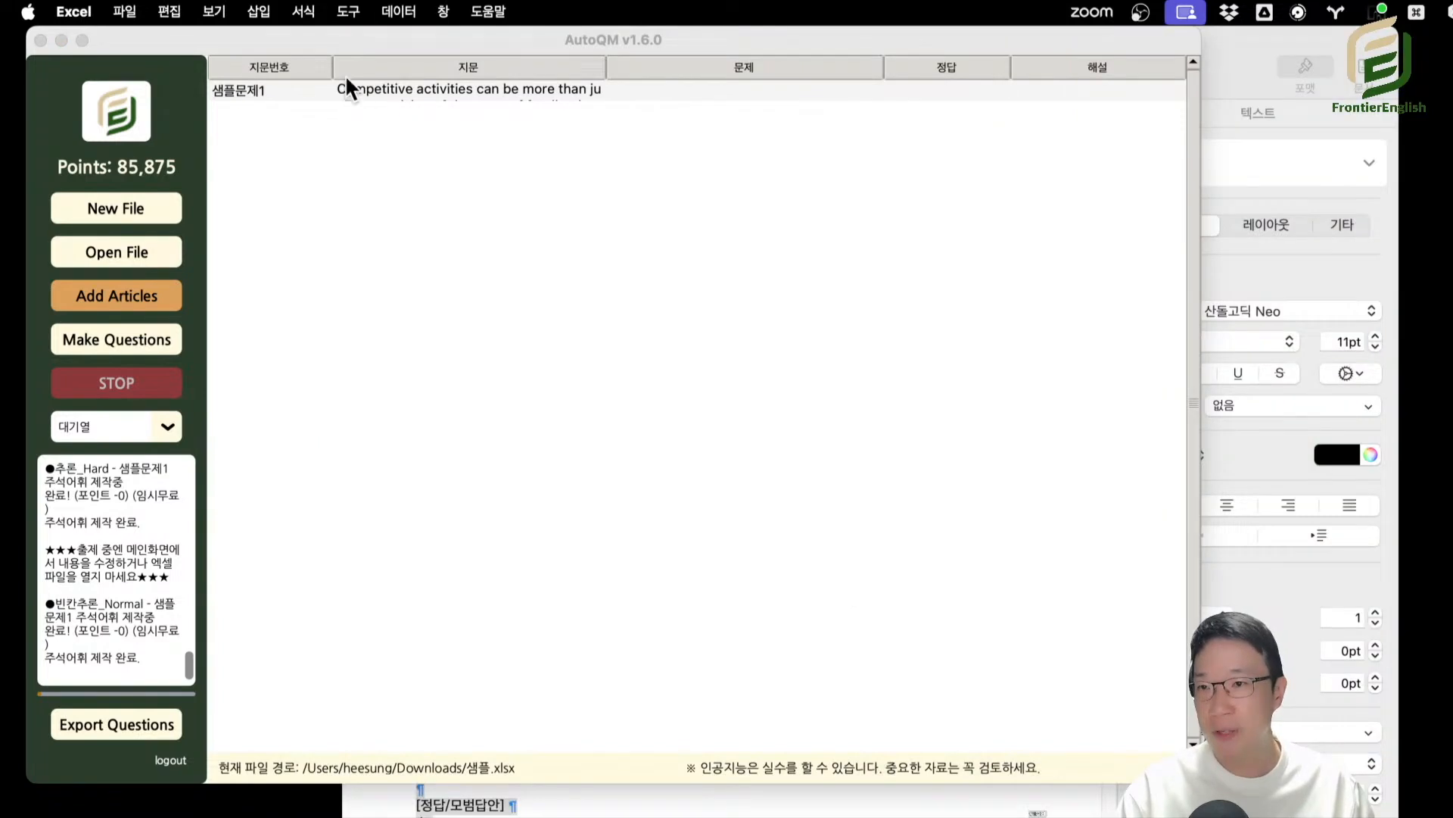
left_click(387, 94)
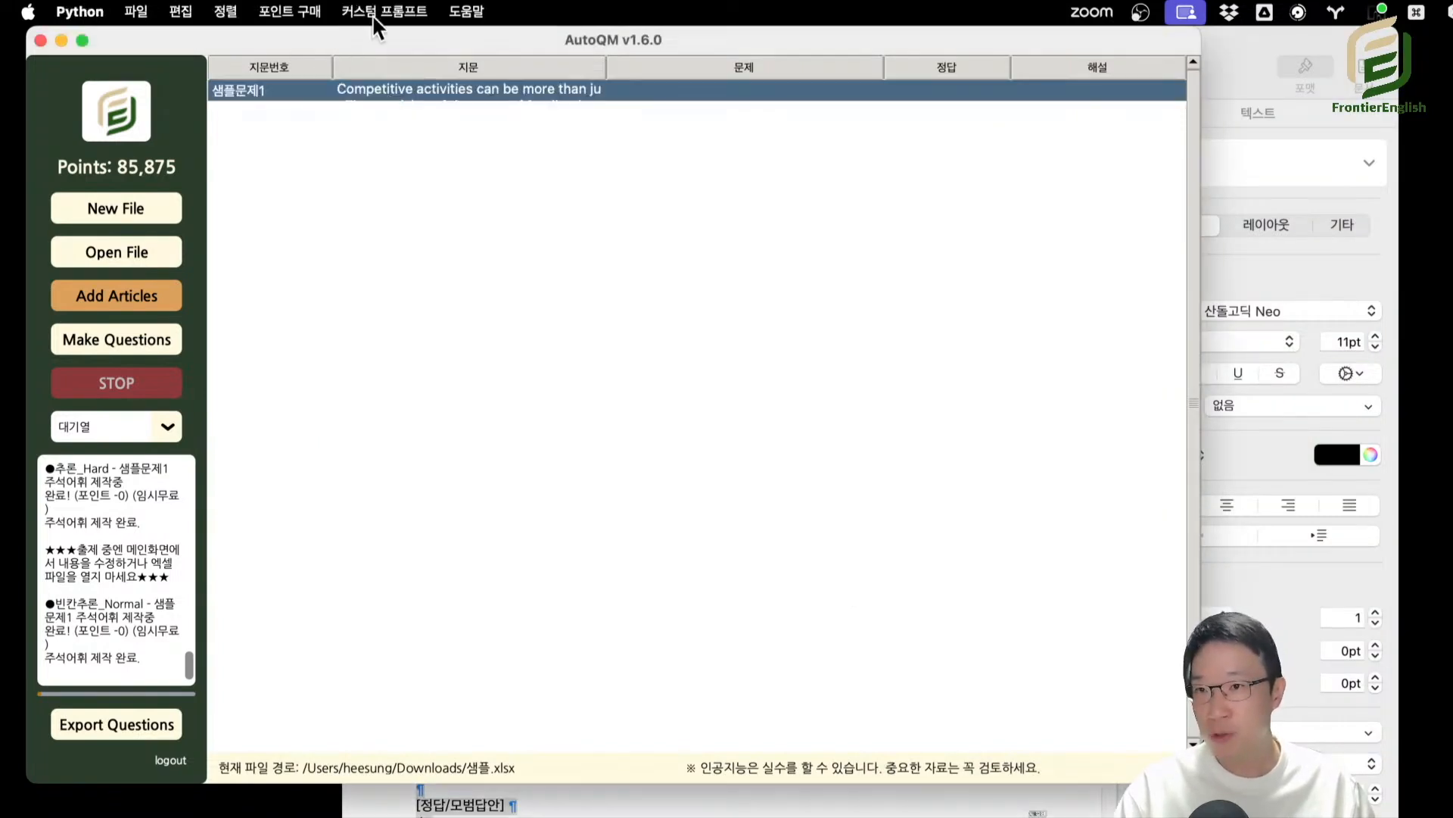
left_click(379, 11)
left_click(392, 43)
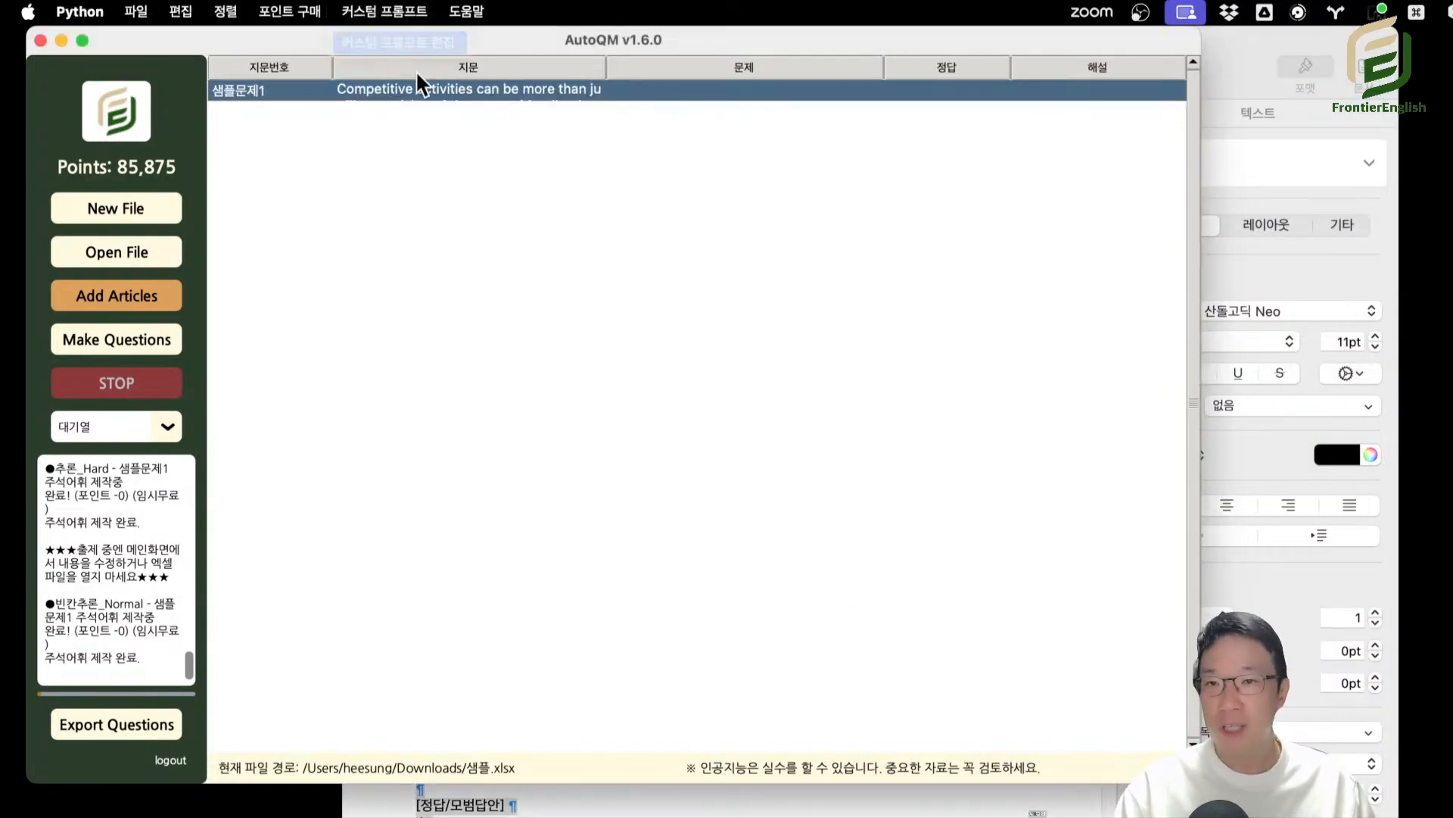
left_click_drag(1452, 40, 610, 47)
Go through the AI models for the custom prompt and choose CLAUDE 3.5 Sonnet.
left_click(780, 173)
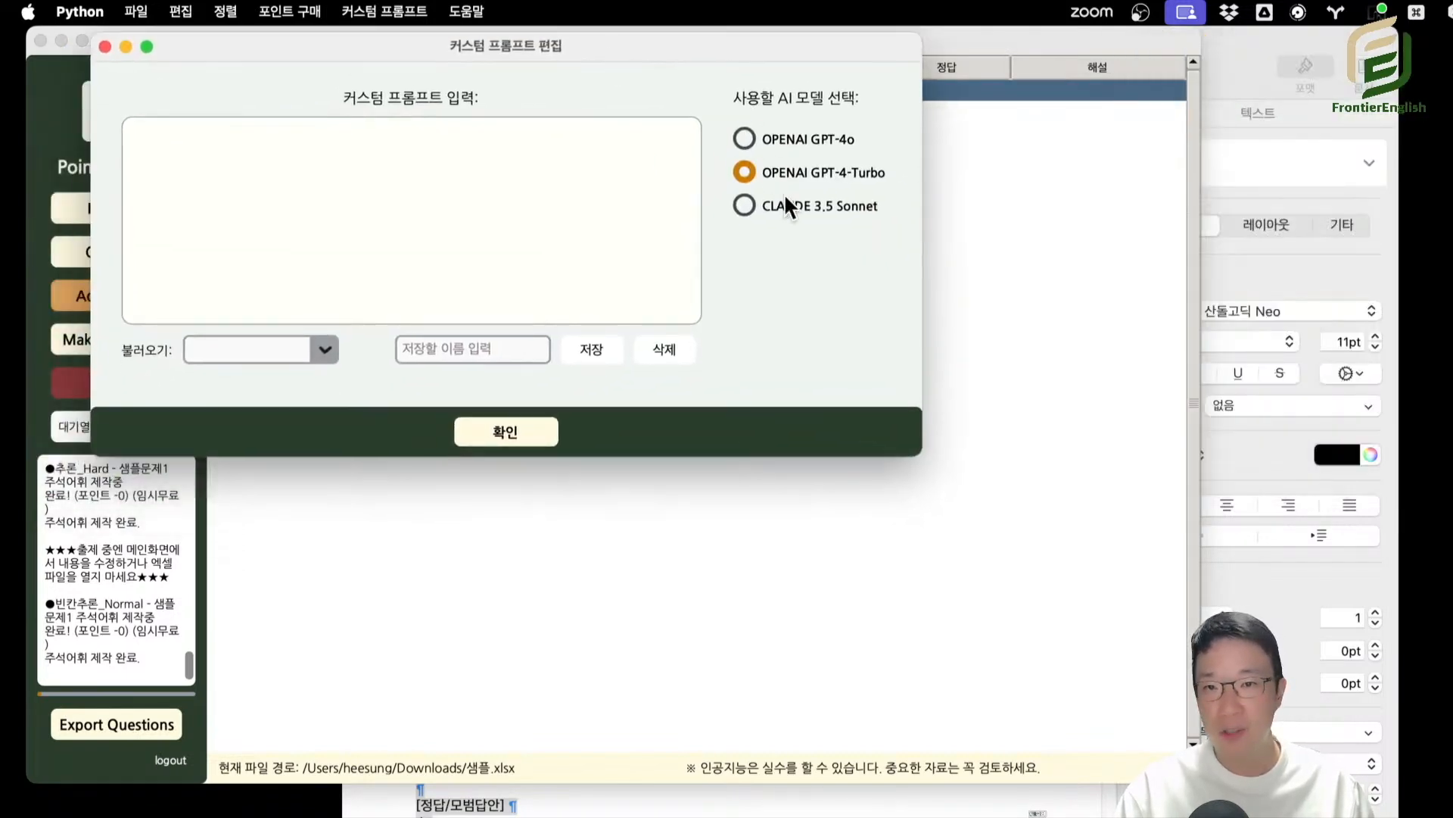
left_click(784, 203)
left_click(794, 140)
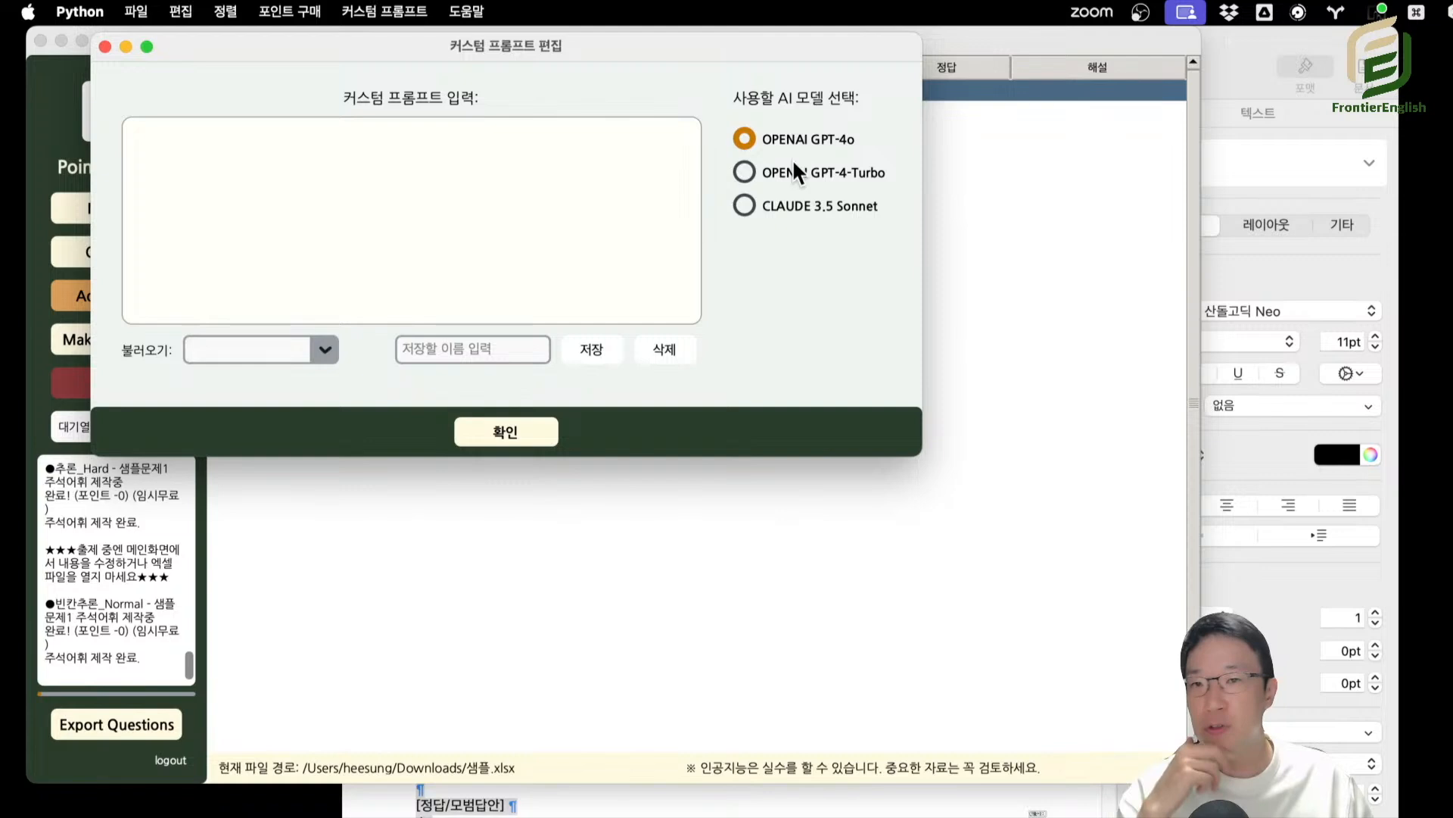
left_click(790, 173)
left_click(789, 208)
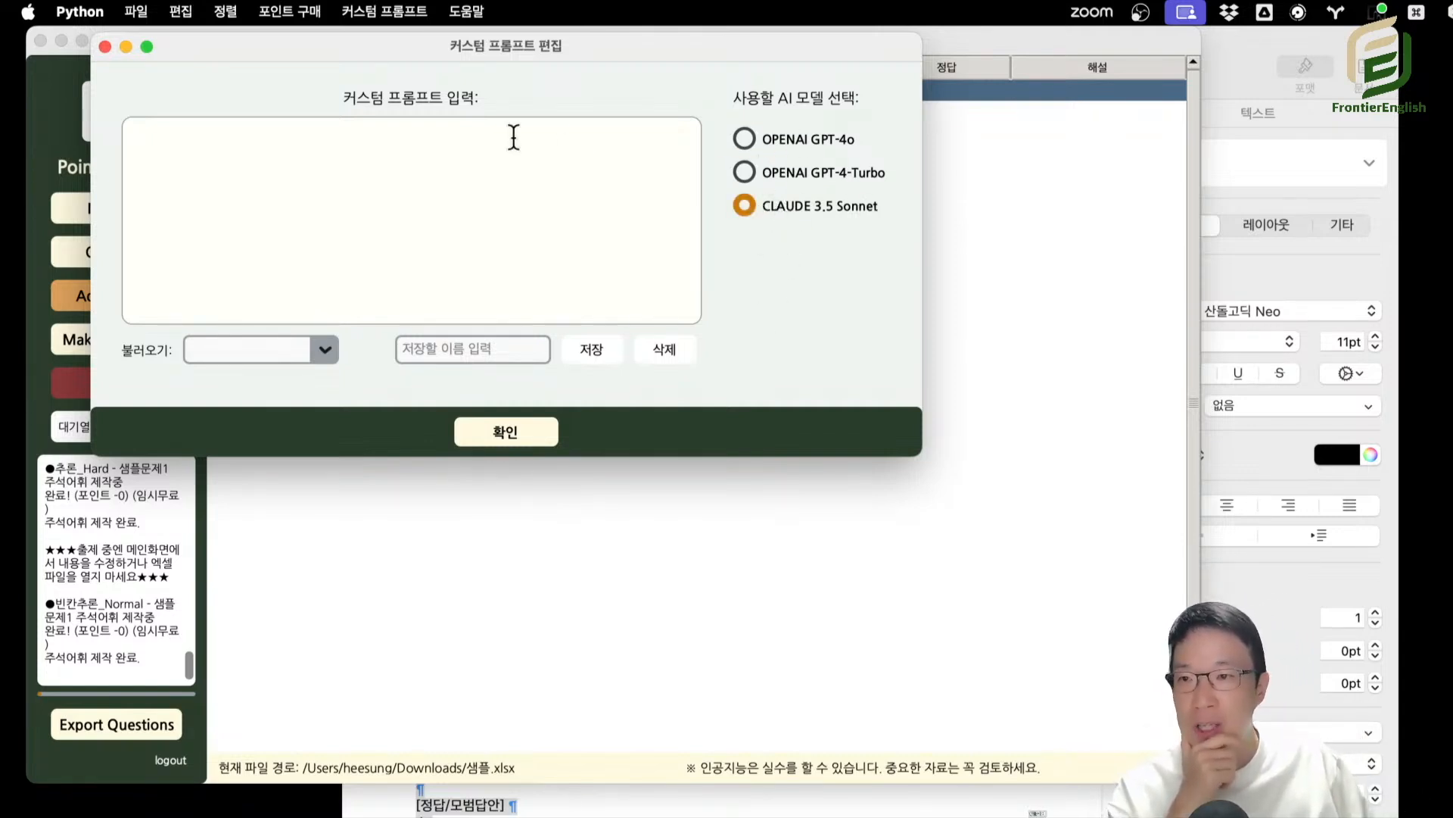
left_click(357, 199)
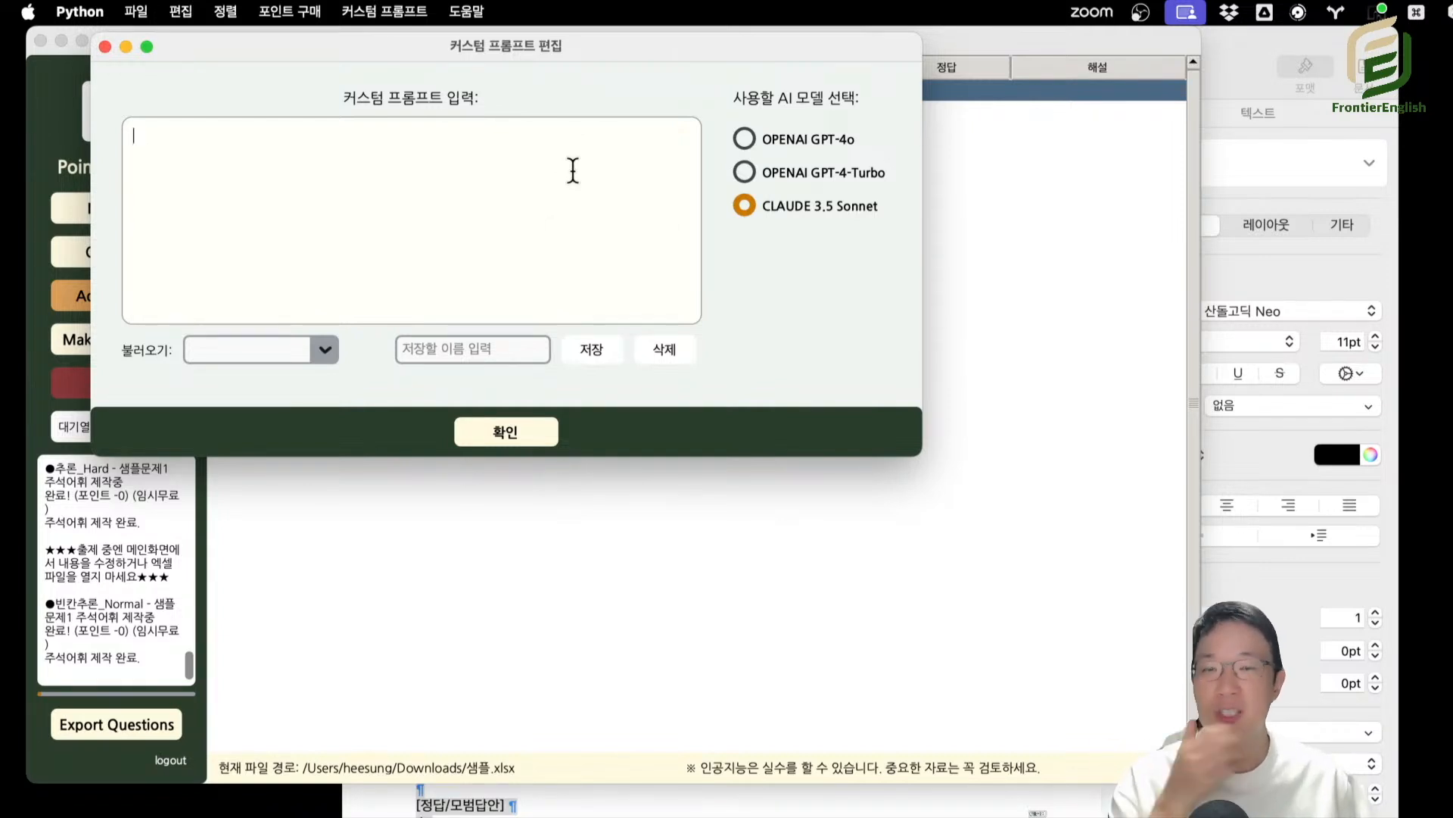
Try the OPENAI GPT-4o and OPENAI GPT-4-Turbo models for the custom prompt, returning to CLAUDE 3.5 Sonnet.
left_click_drag(486, 43, 562, 84)
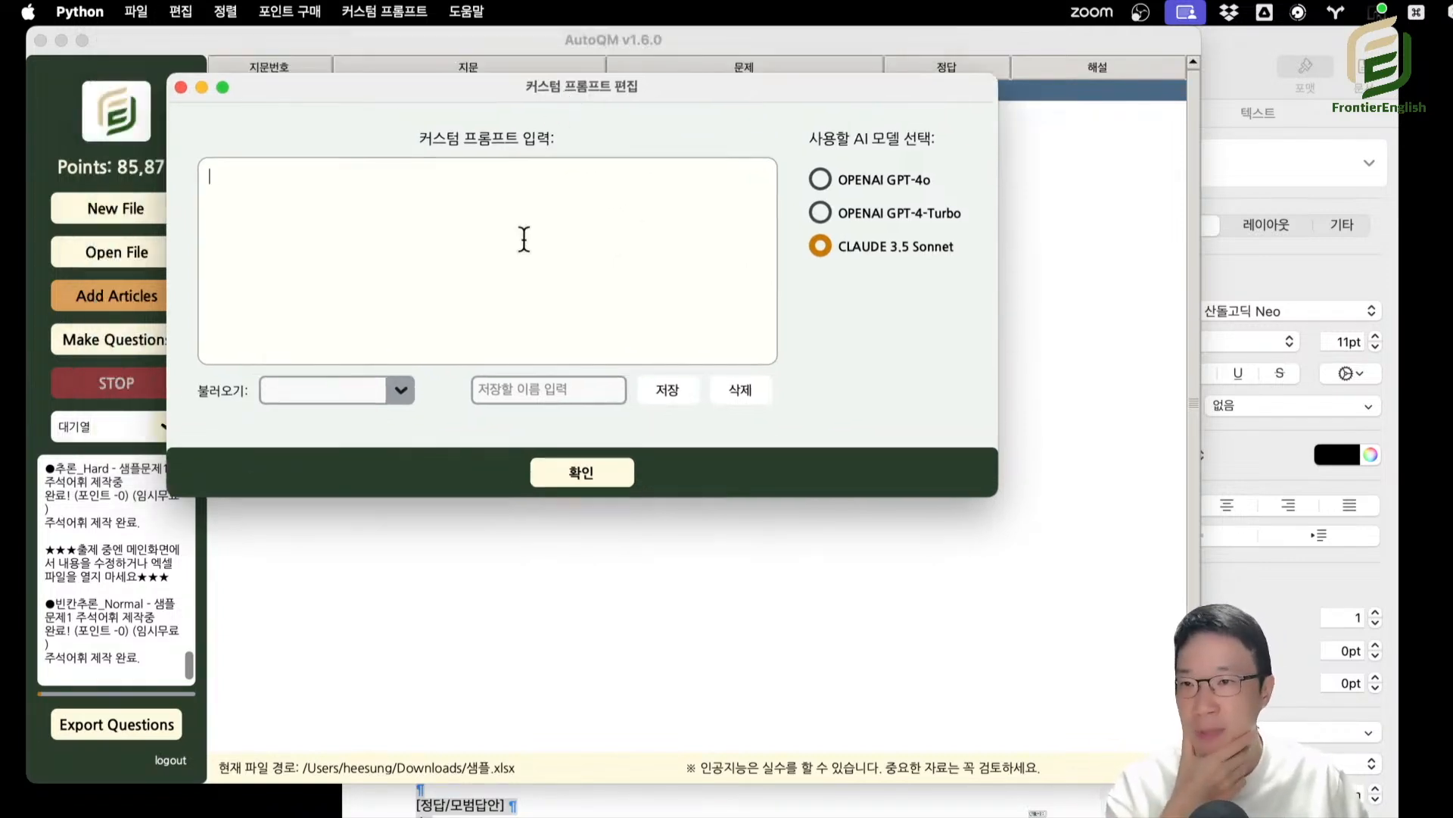
left_click(884, 182)
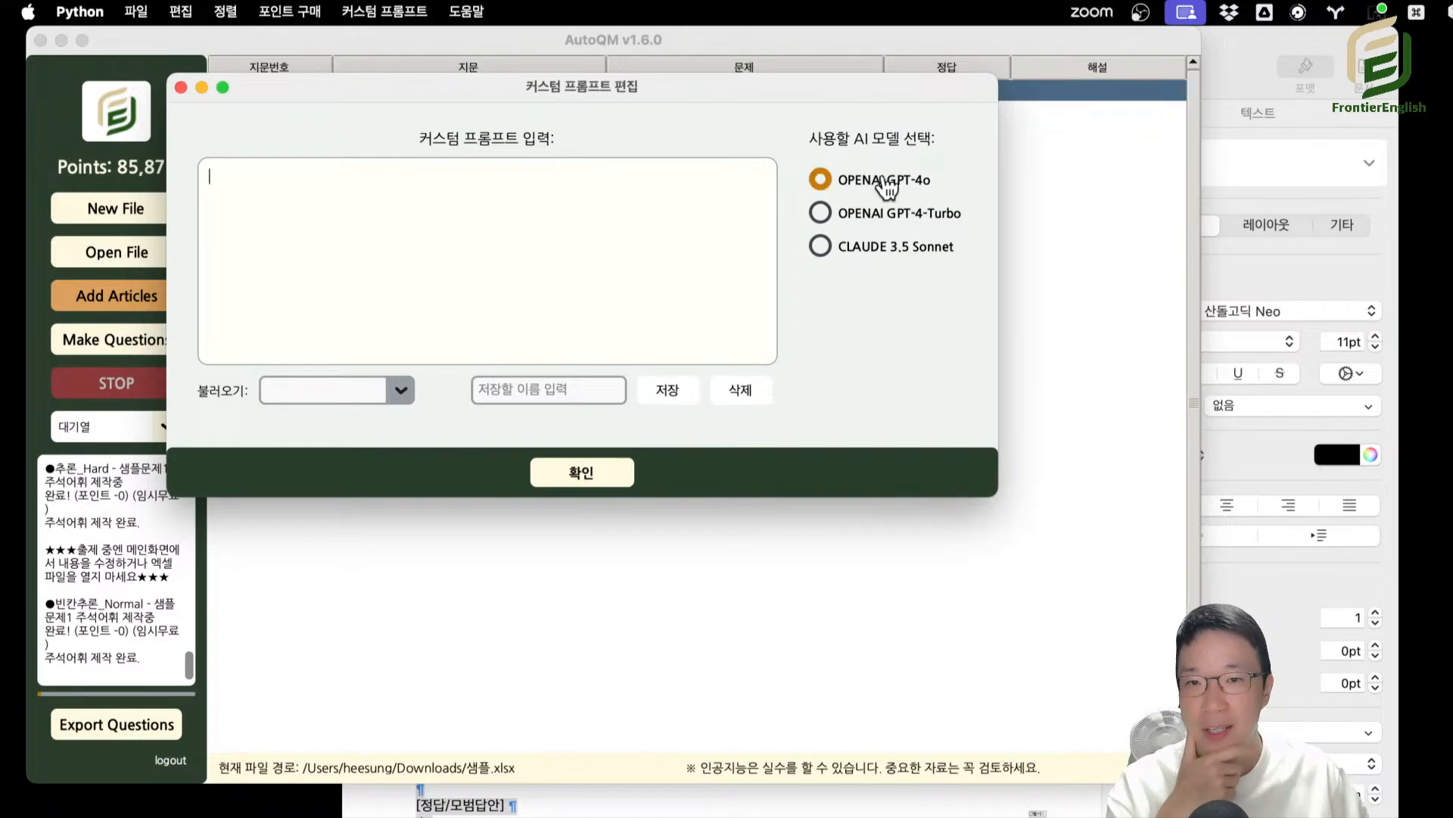
left_click(883, 215)
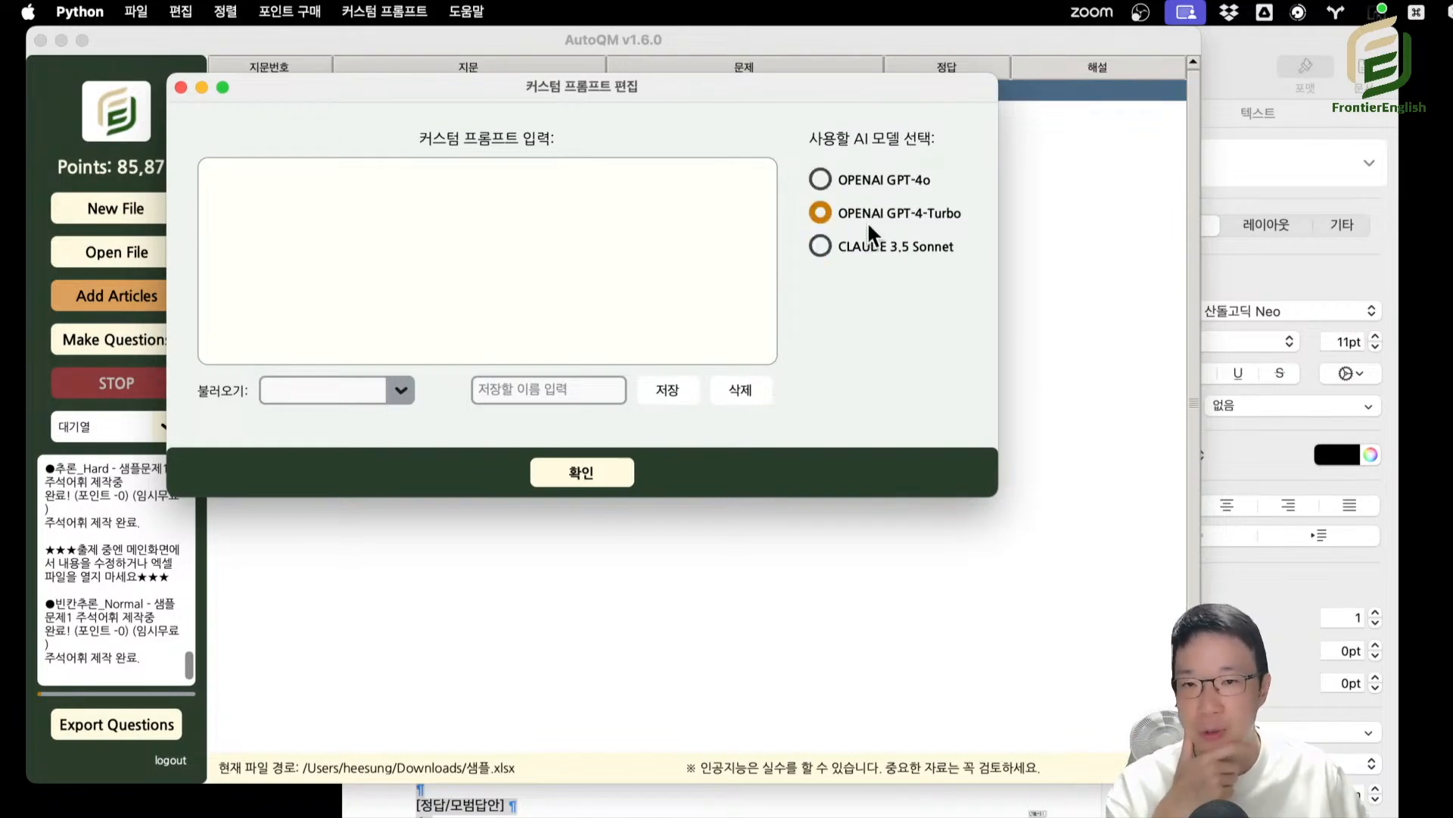
left_click(872, 246)
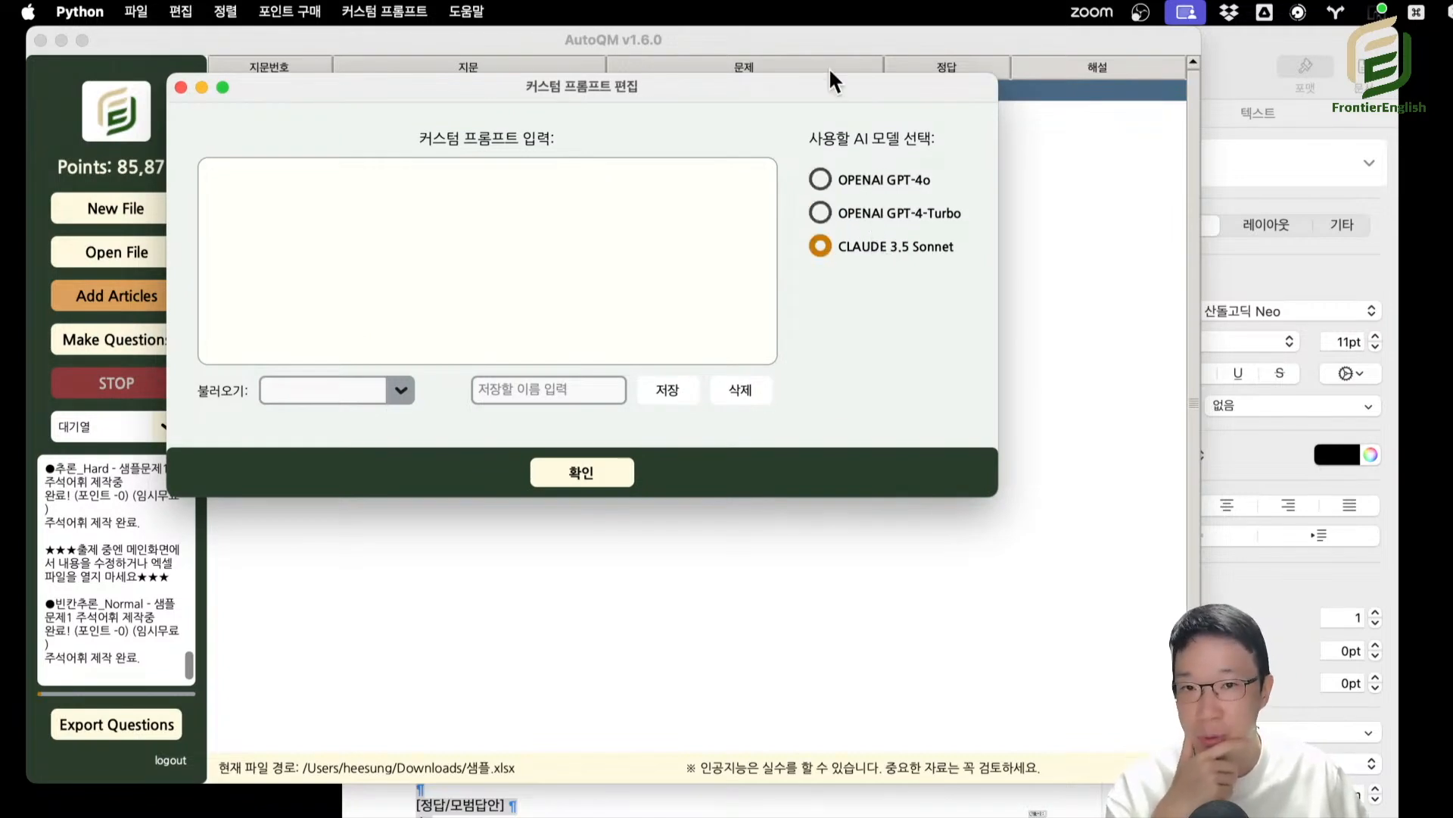
left_click_drag(829, 80, 754, 33)
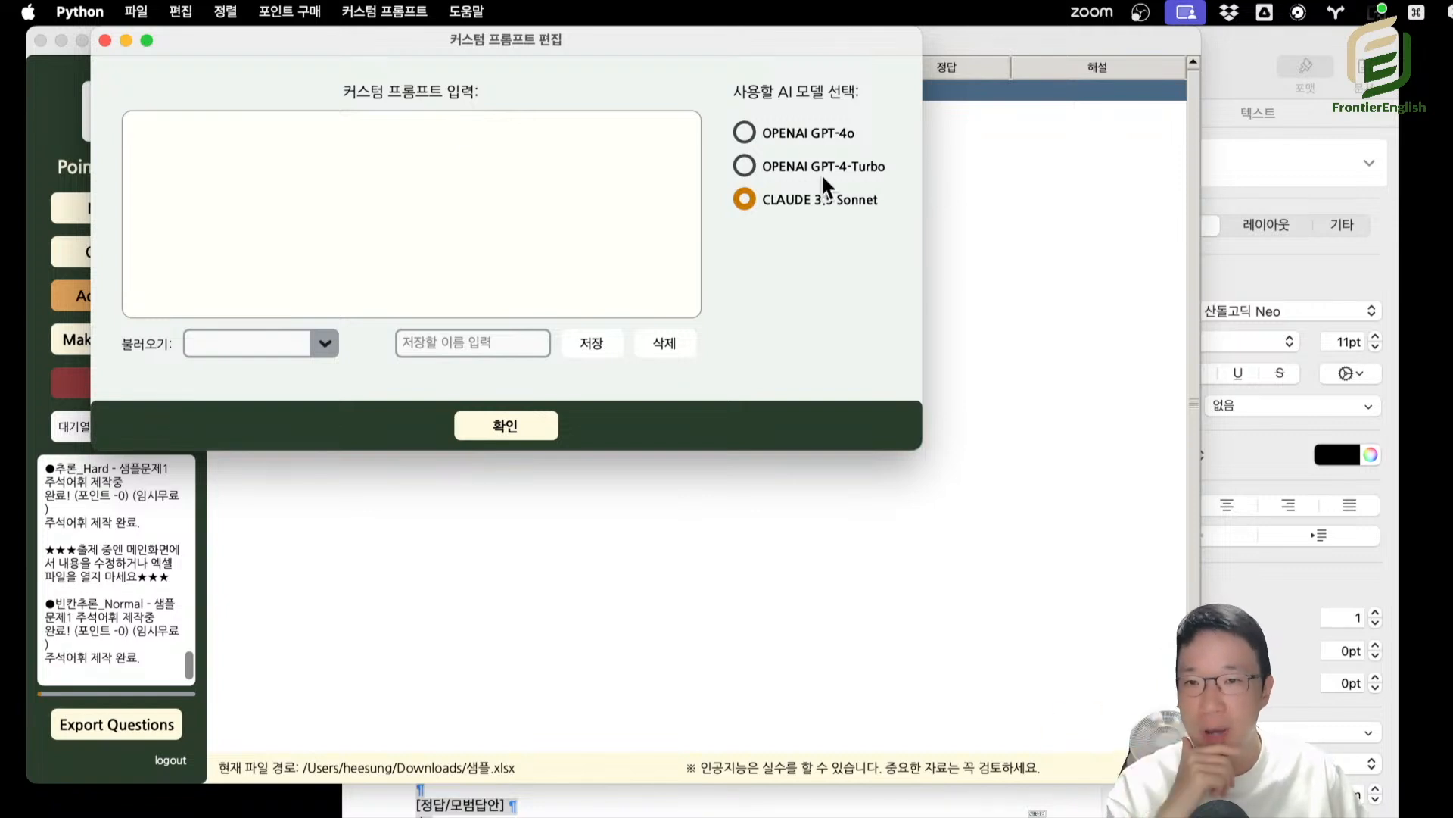
left_click_drag(787, 39, 813, 79)
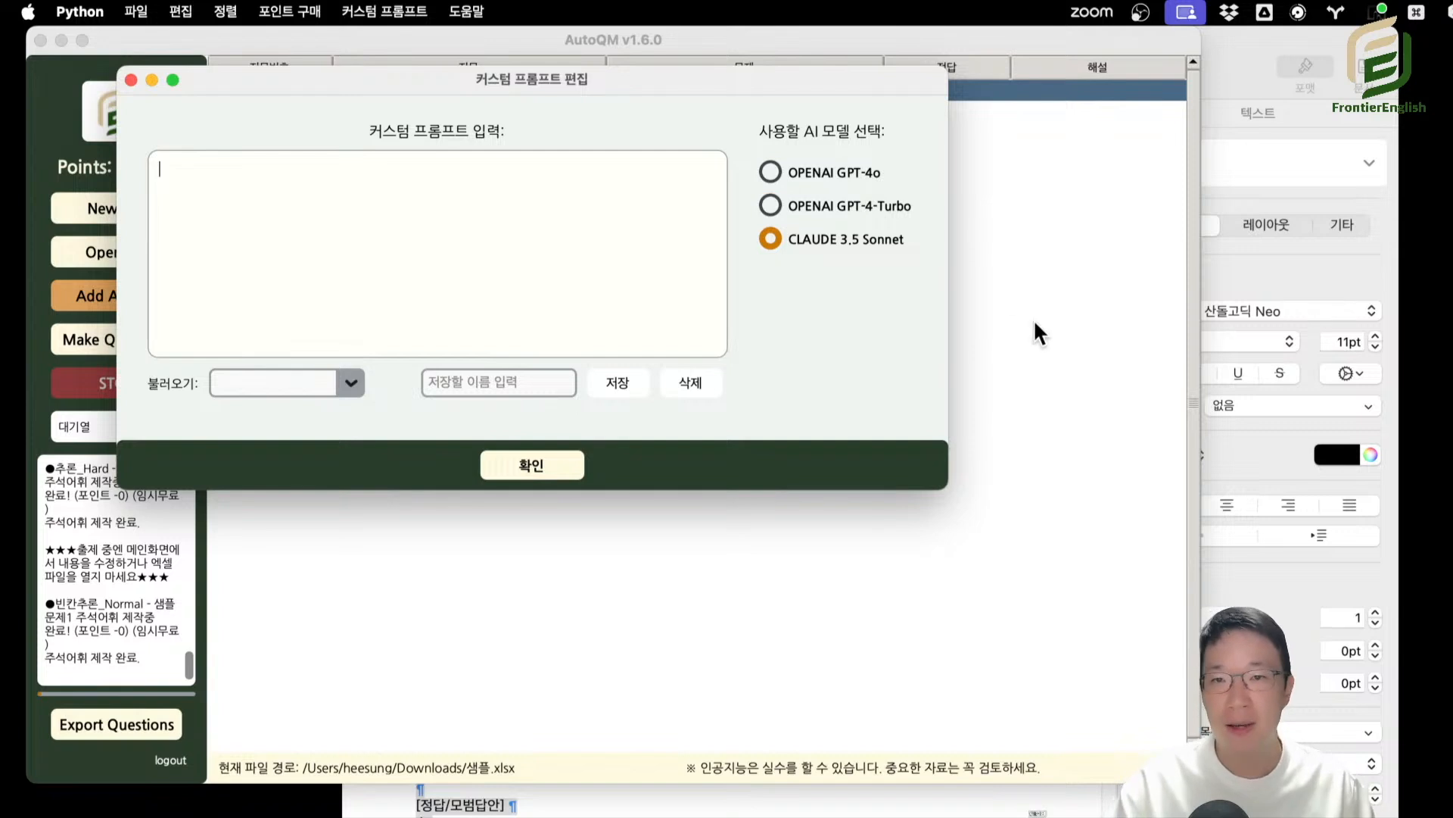
Enter "asdfasdf" as the custom prompt with CLAUDE 3.5 Sonnet as its model and confirm it.
left_click(859, 216)
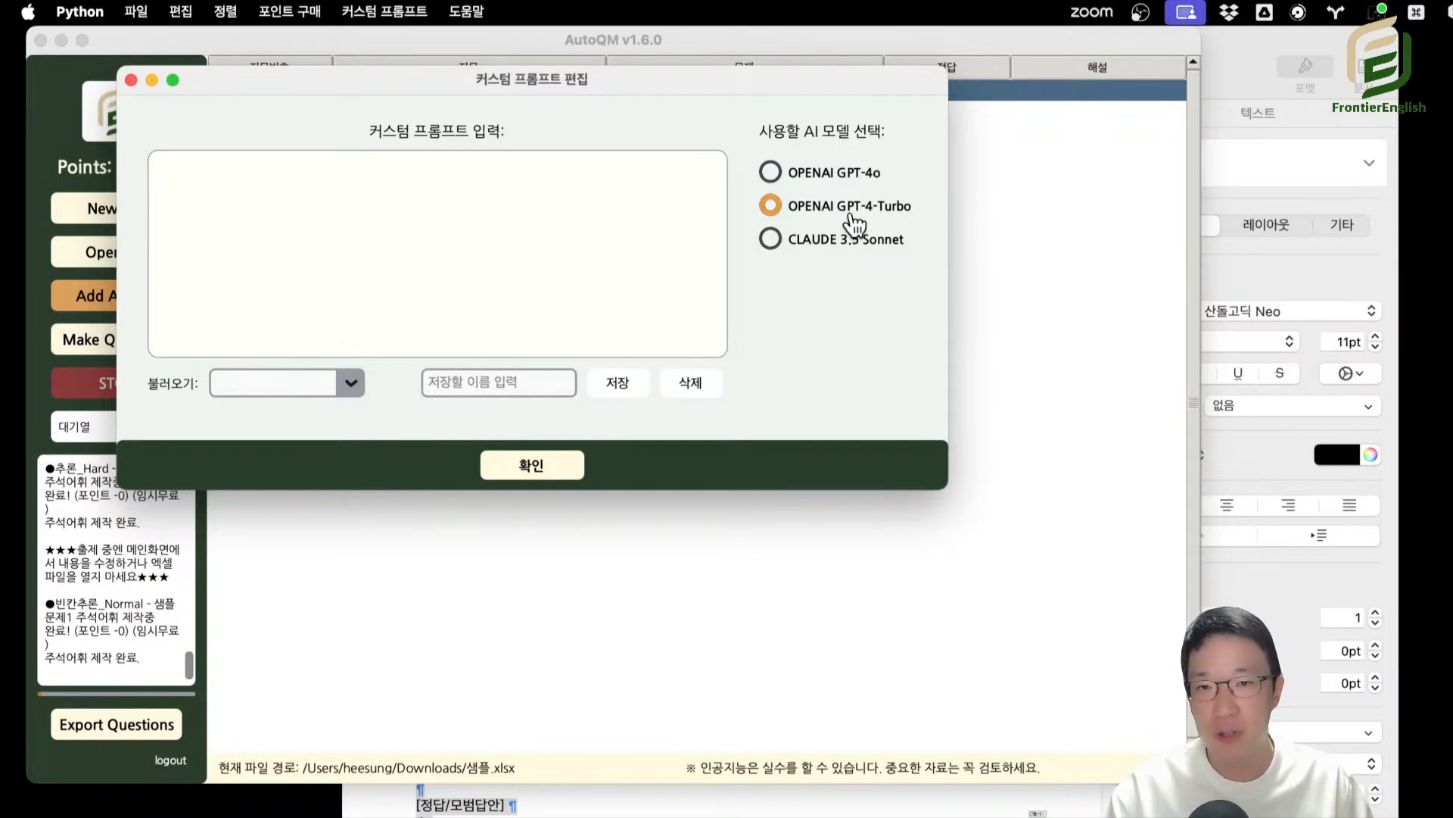
left_click(867, 183)
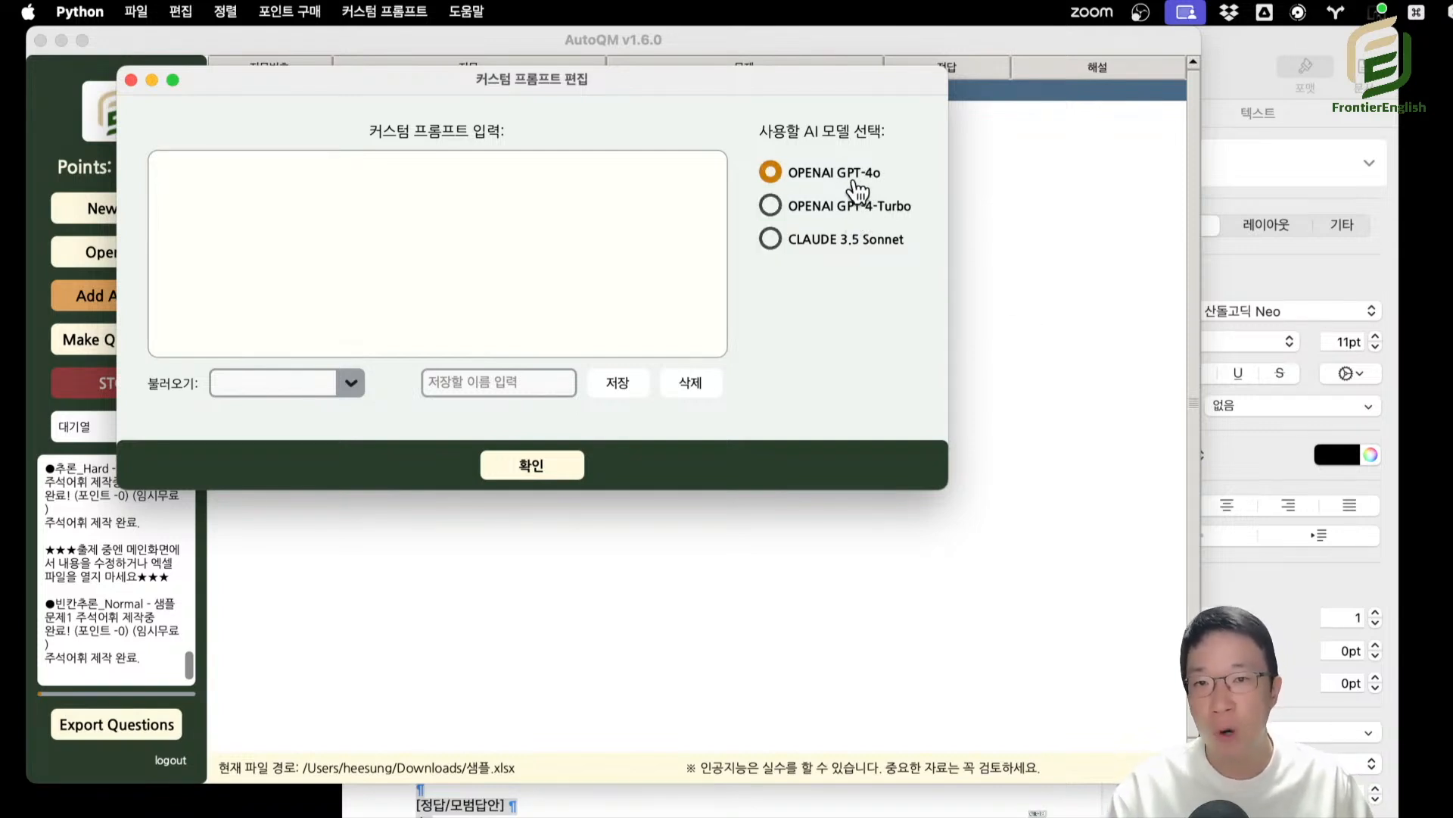
left_click(841, 244)
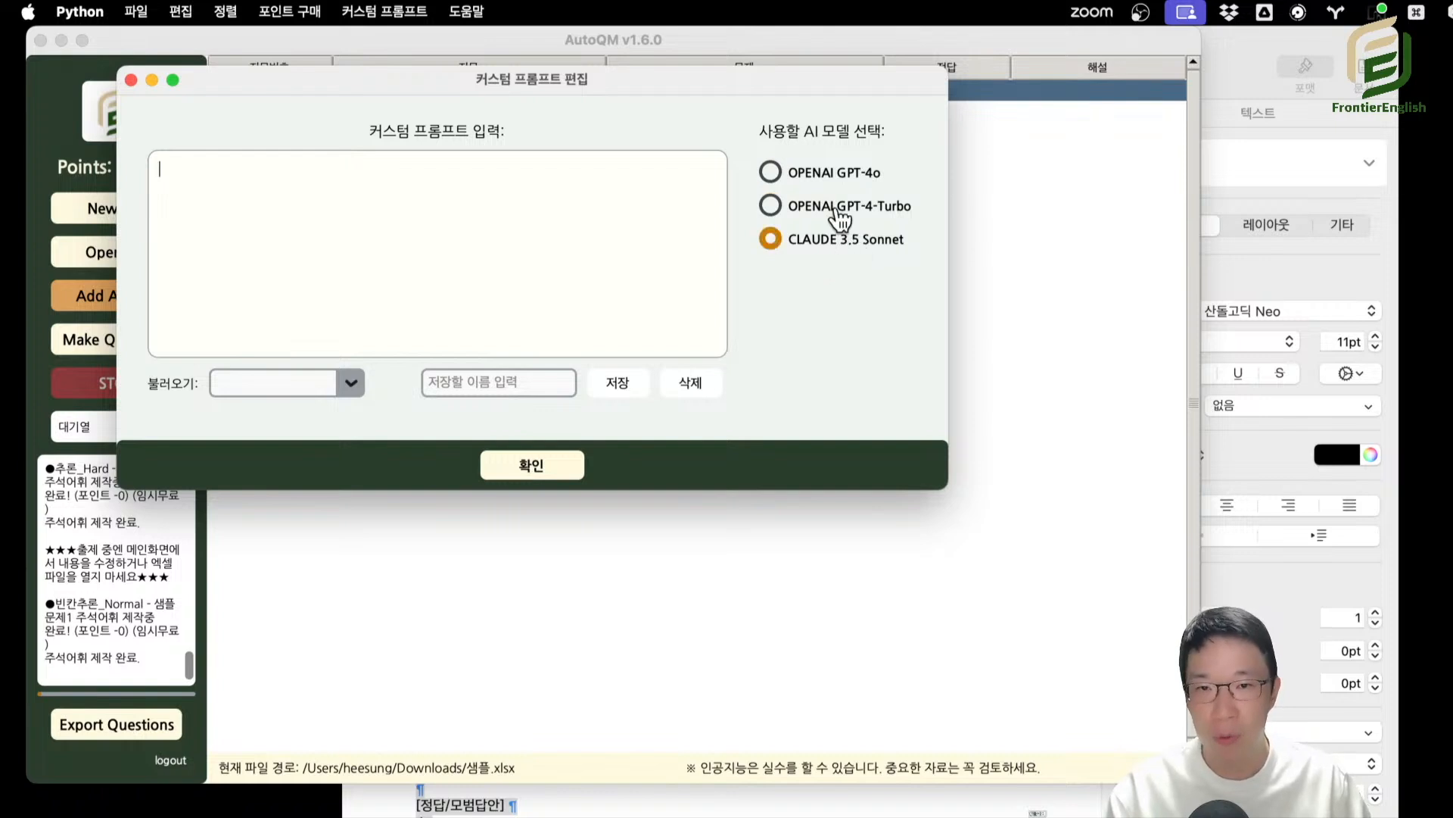
left_click(831, 178)
left_click(845, 209)
left_click(815, 243)
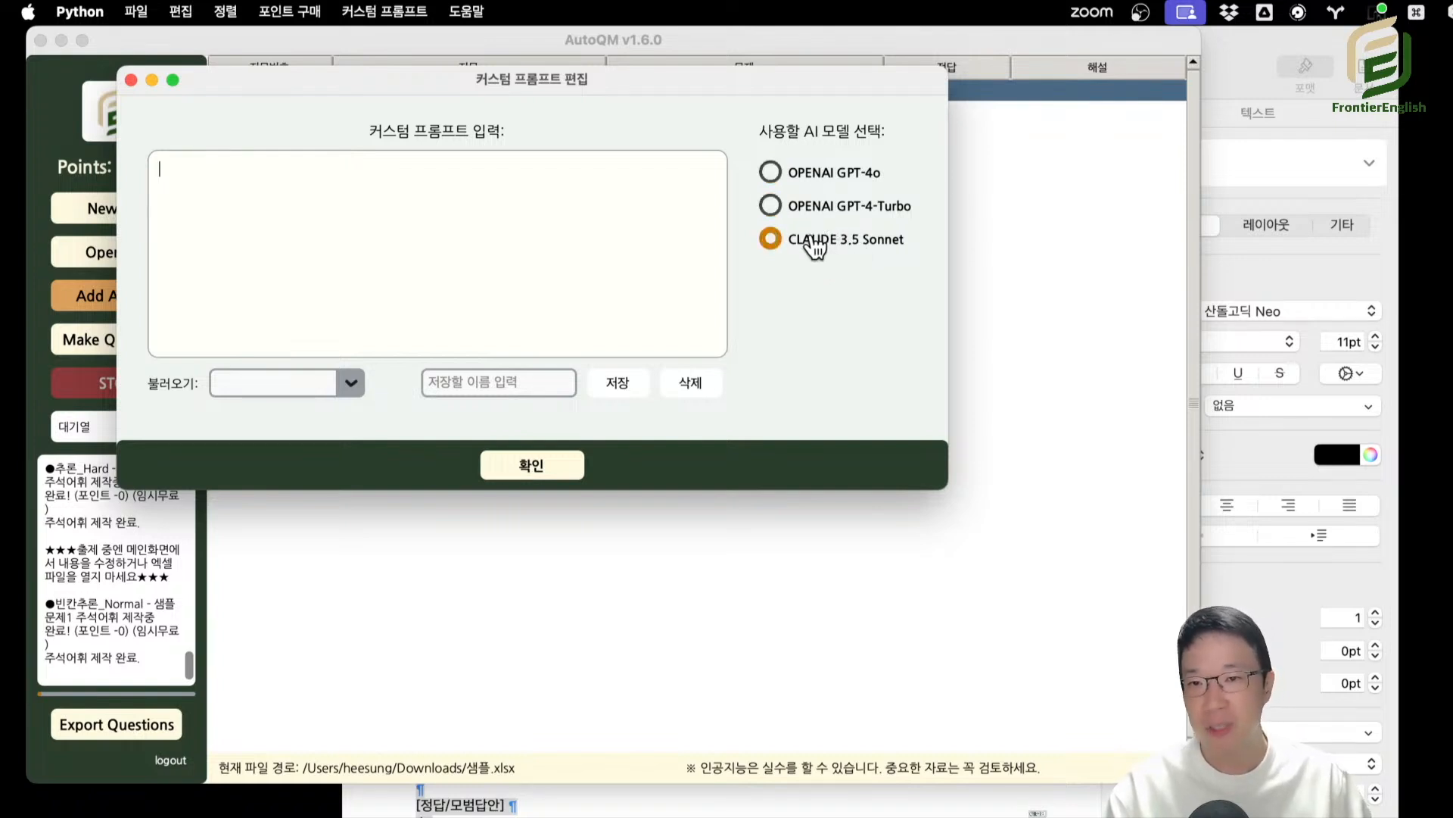
type("asdfasdf")
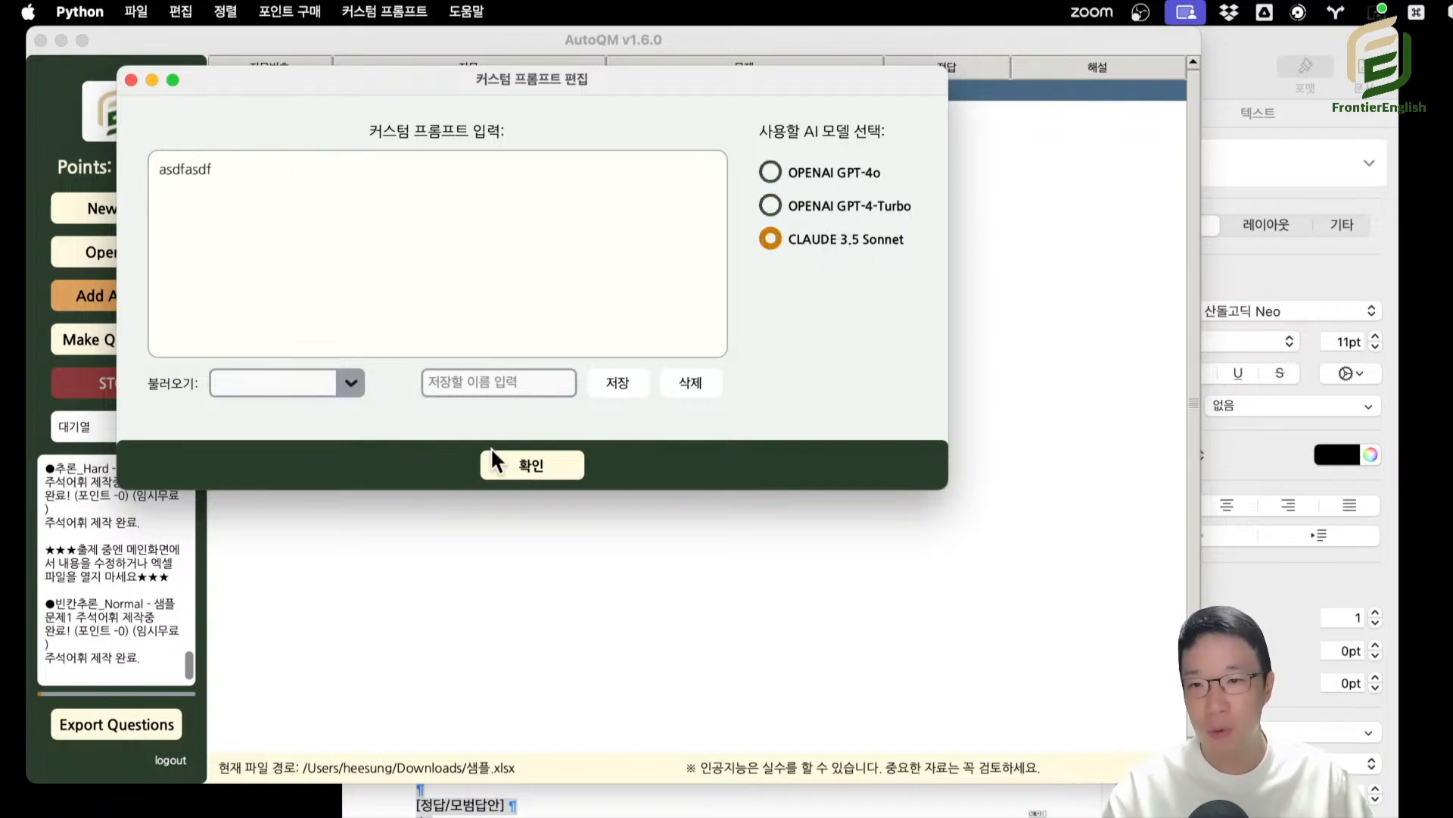
left_click(496, 462)
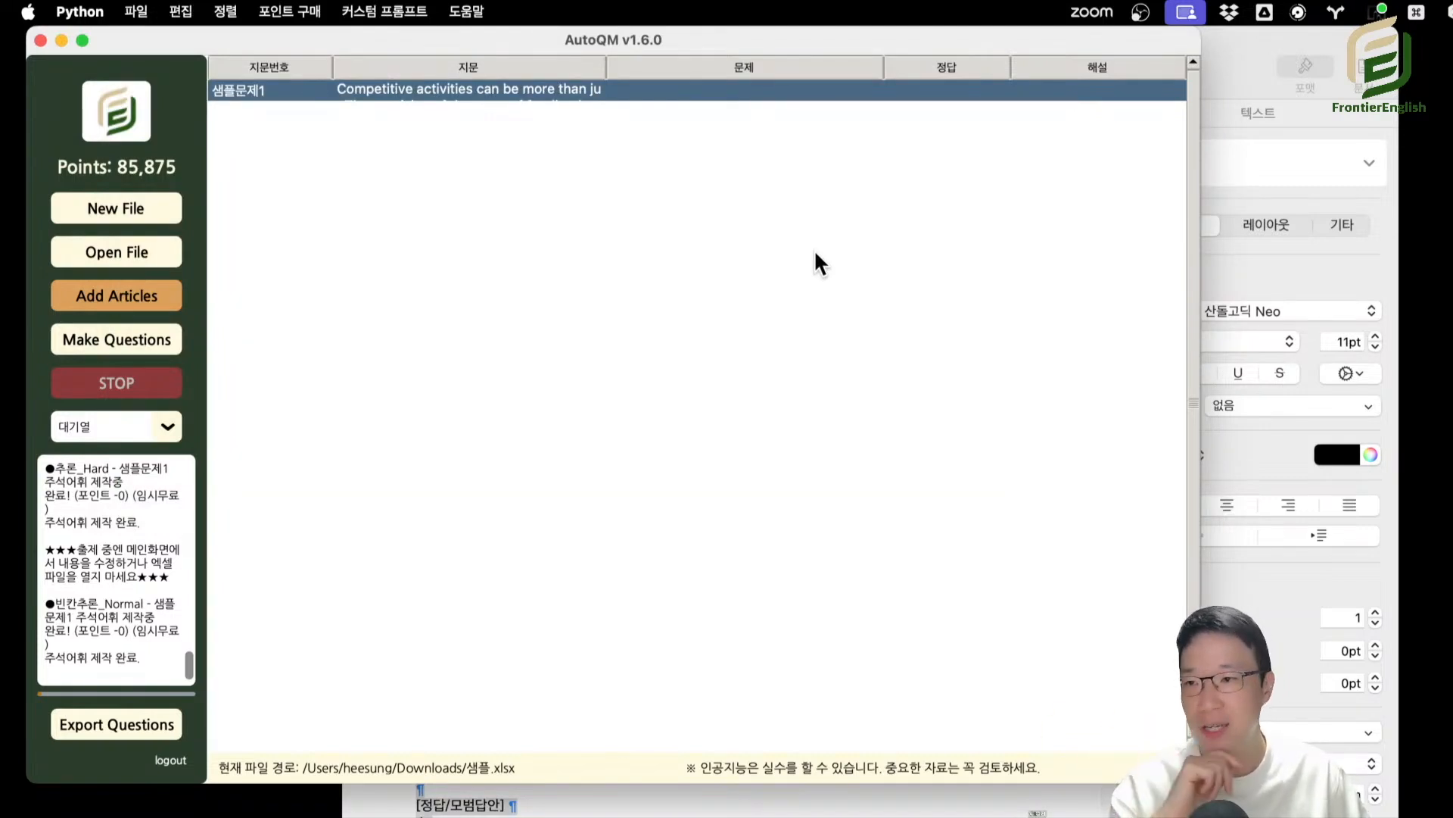
Open the question type selection for 샘플문제1 and show the 자료제작 types.
left_click(383, 13)
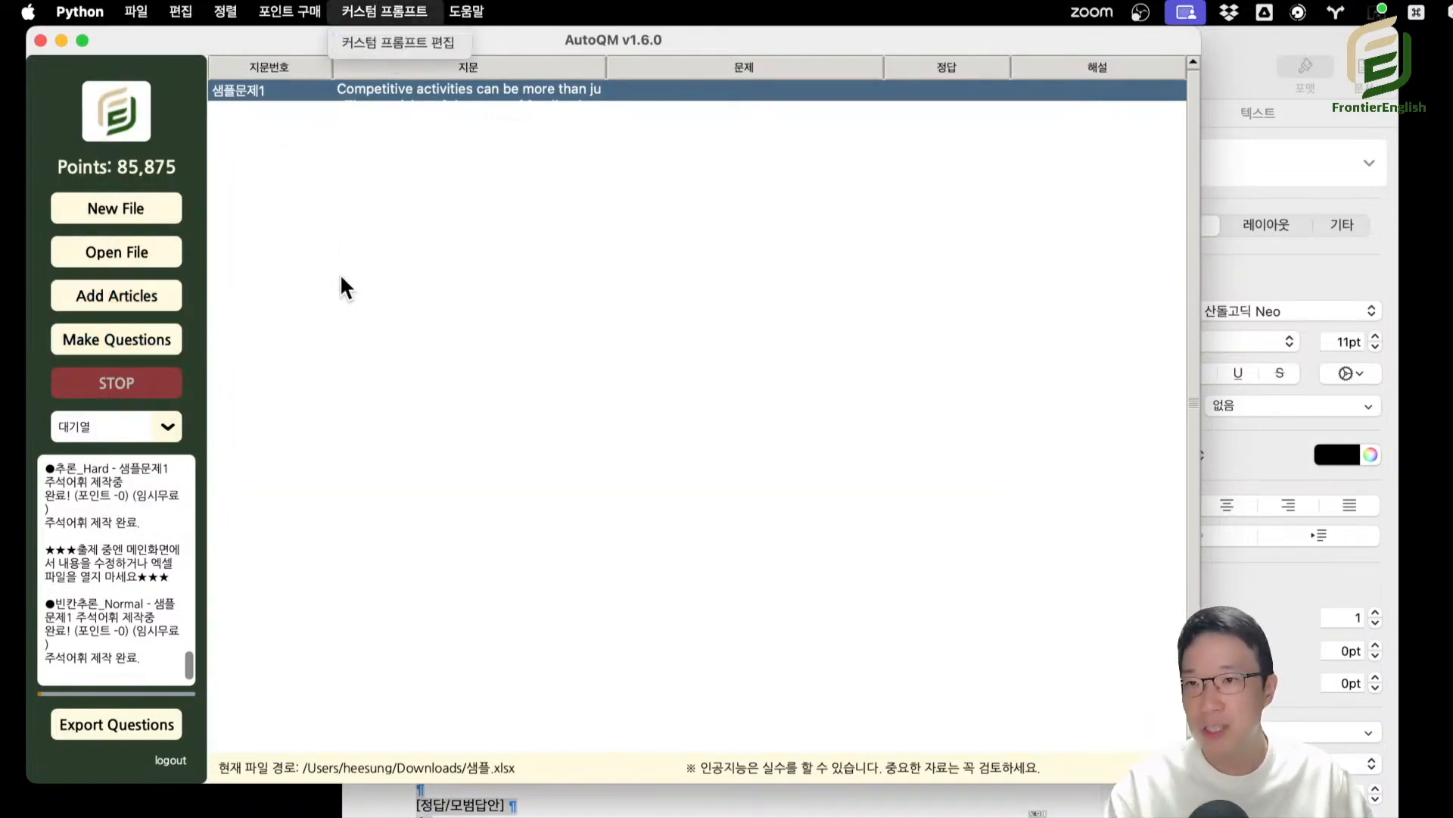
left_click(339, 274)
left_click(106, 347)
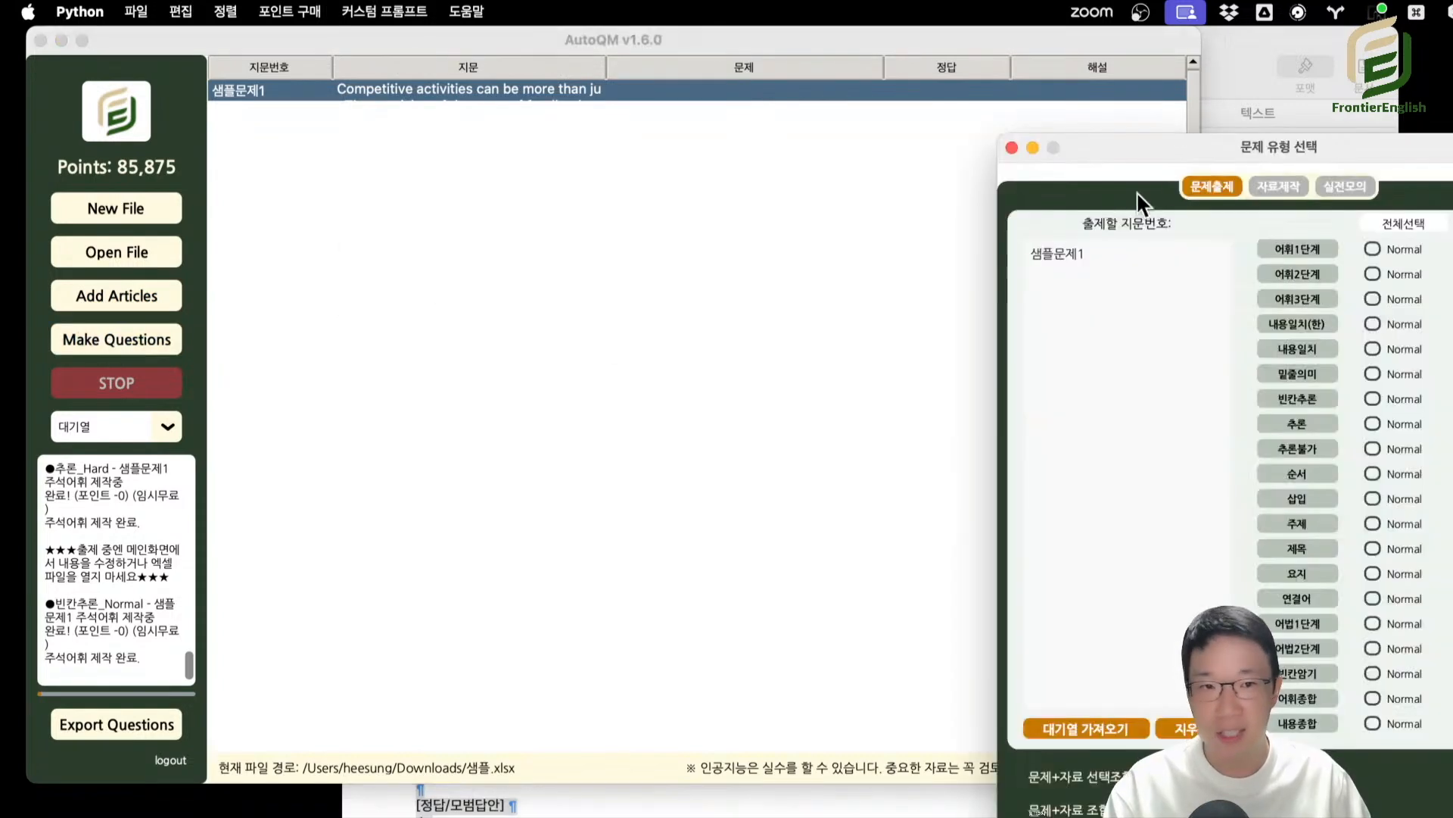
left_click_drag(1011, 97, 441, 47)
left_click(583, 87)
left_click(516, 87)
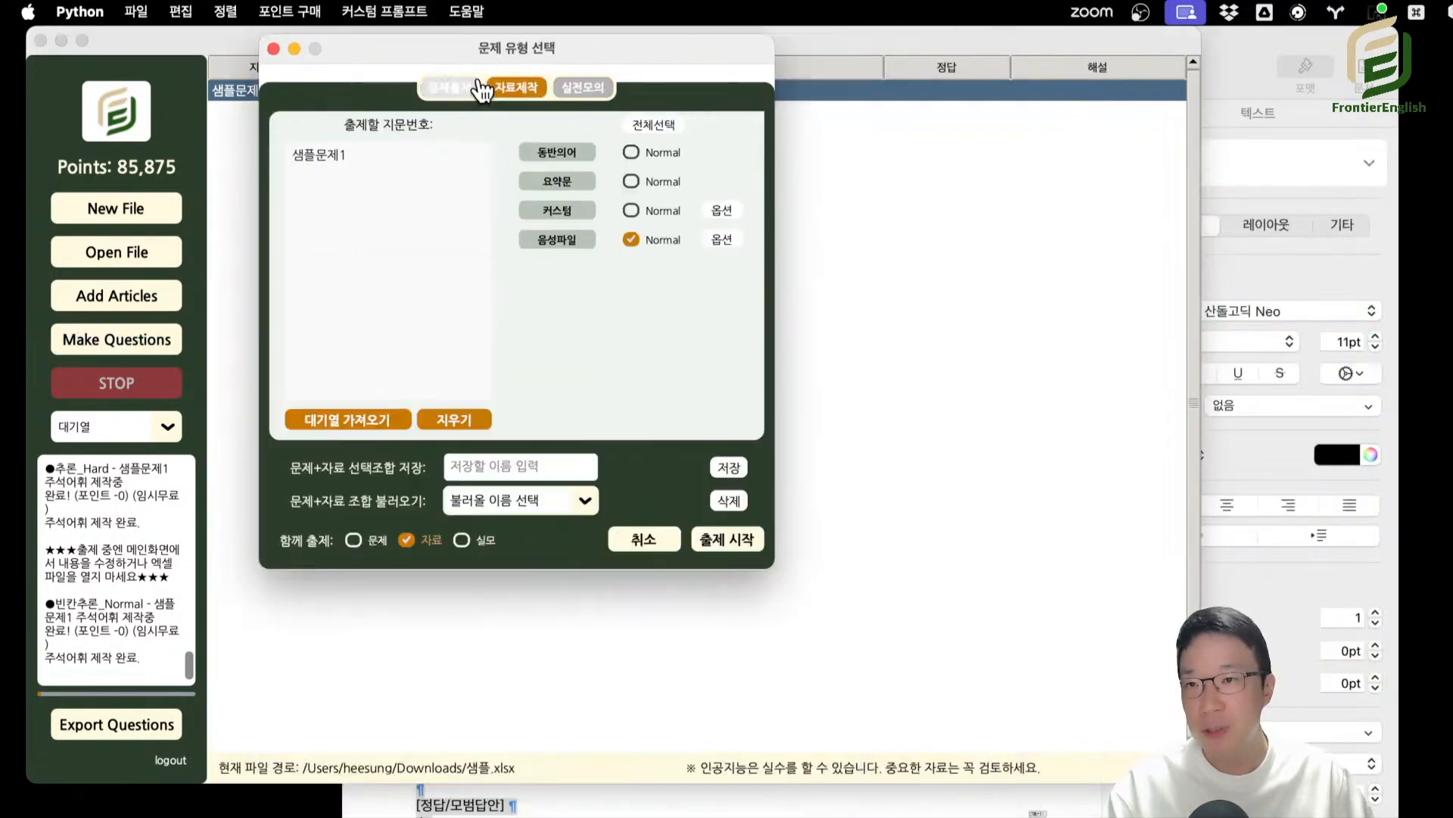
Open the 커스텀 type's options, append "asdfasdf" to the custom prompt and confirm it.
left_click(723, 216)
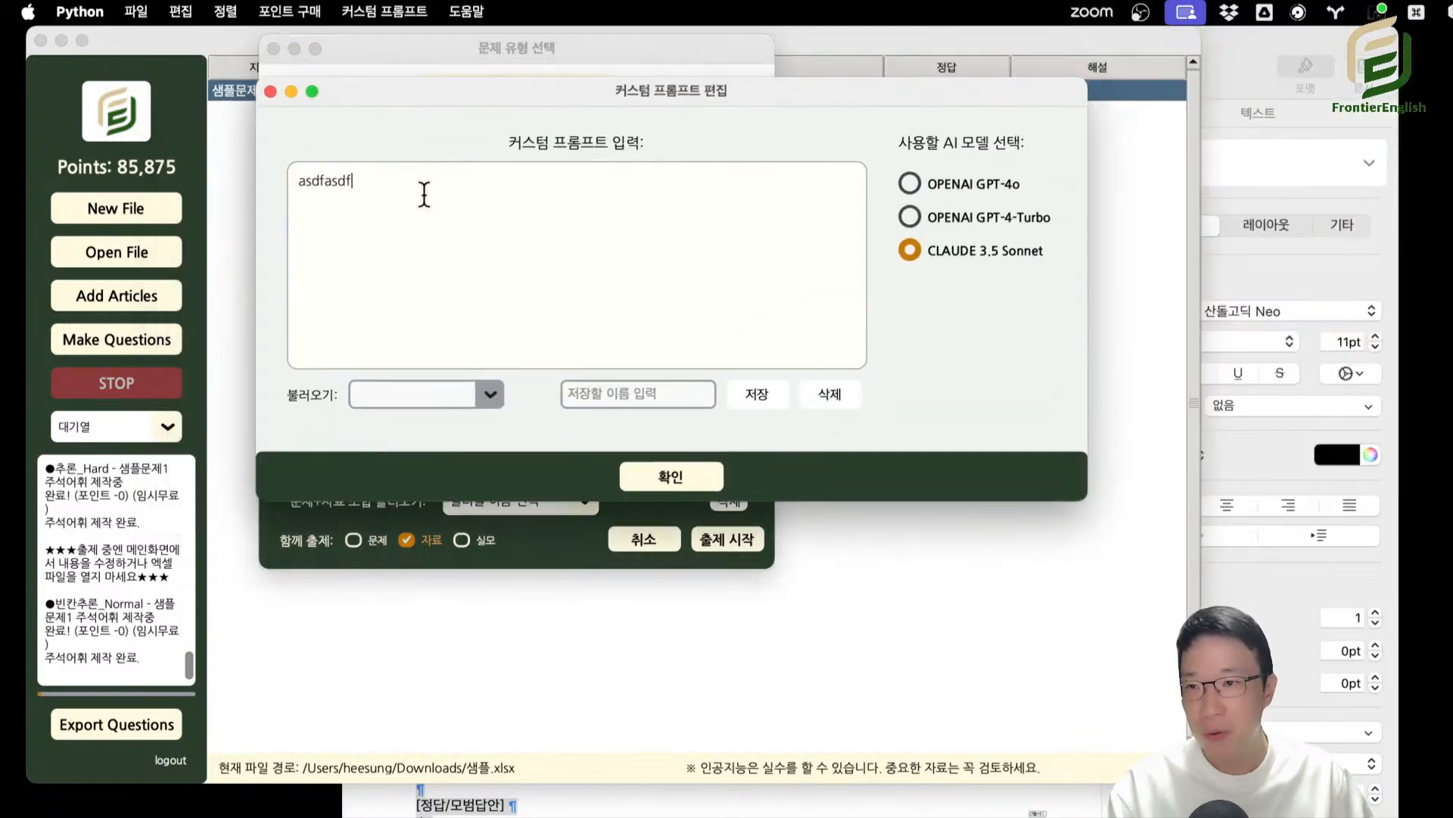
type("asdfasdf")
left_click(666, 483)
Start generating the custom material for 샘플문제1, check the prompt confirmation message and cancel.
left_click(713, 552)
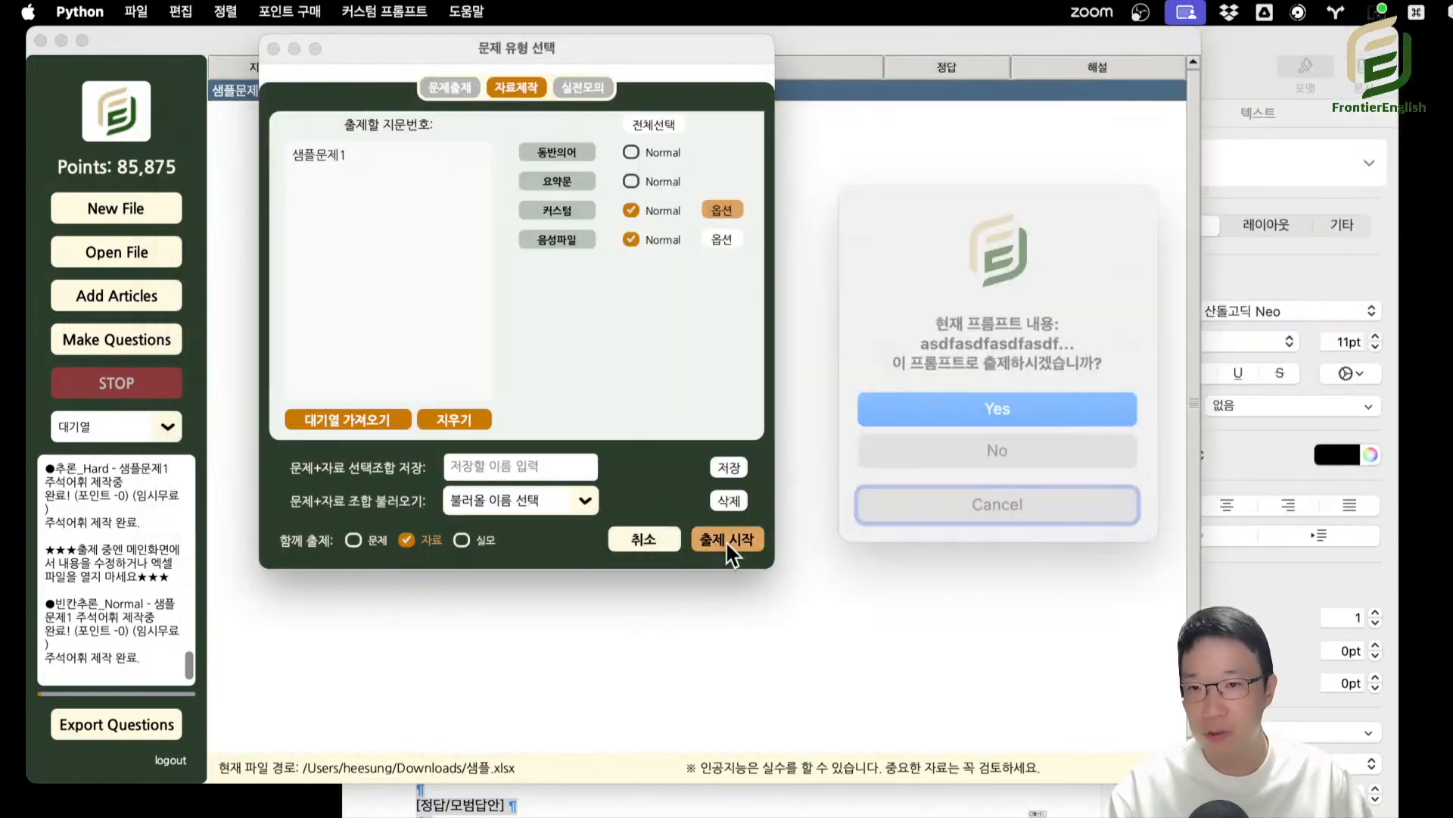
left_click_drag(933, 327, 1069, 375)
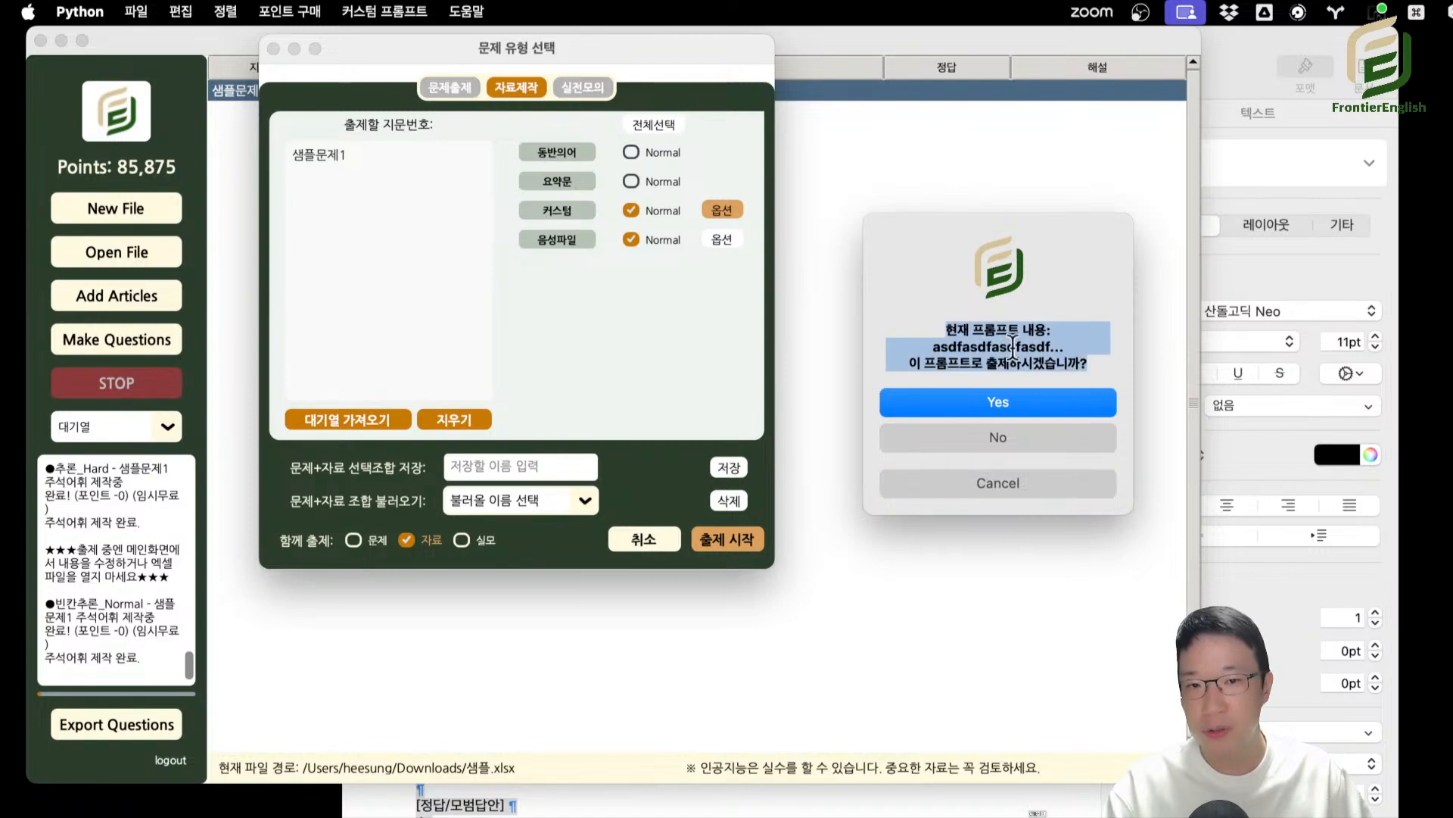
key("Escape")
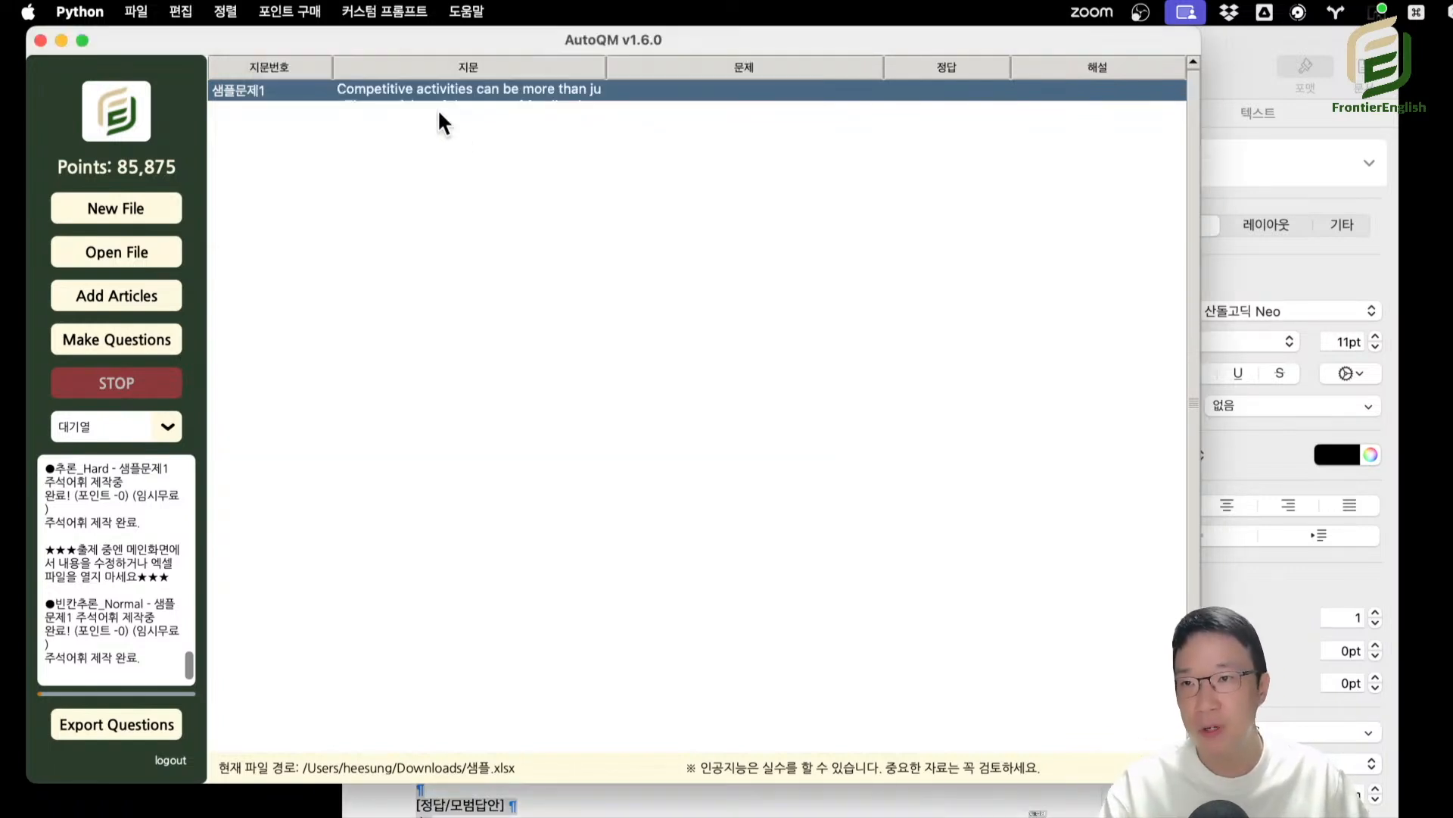
Reopen the custom prompt editor from the main screen.
left_click(376, 9)
left_click(357, 44)
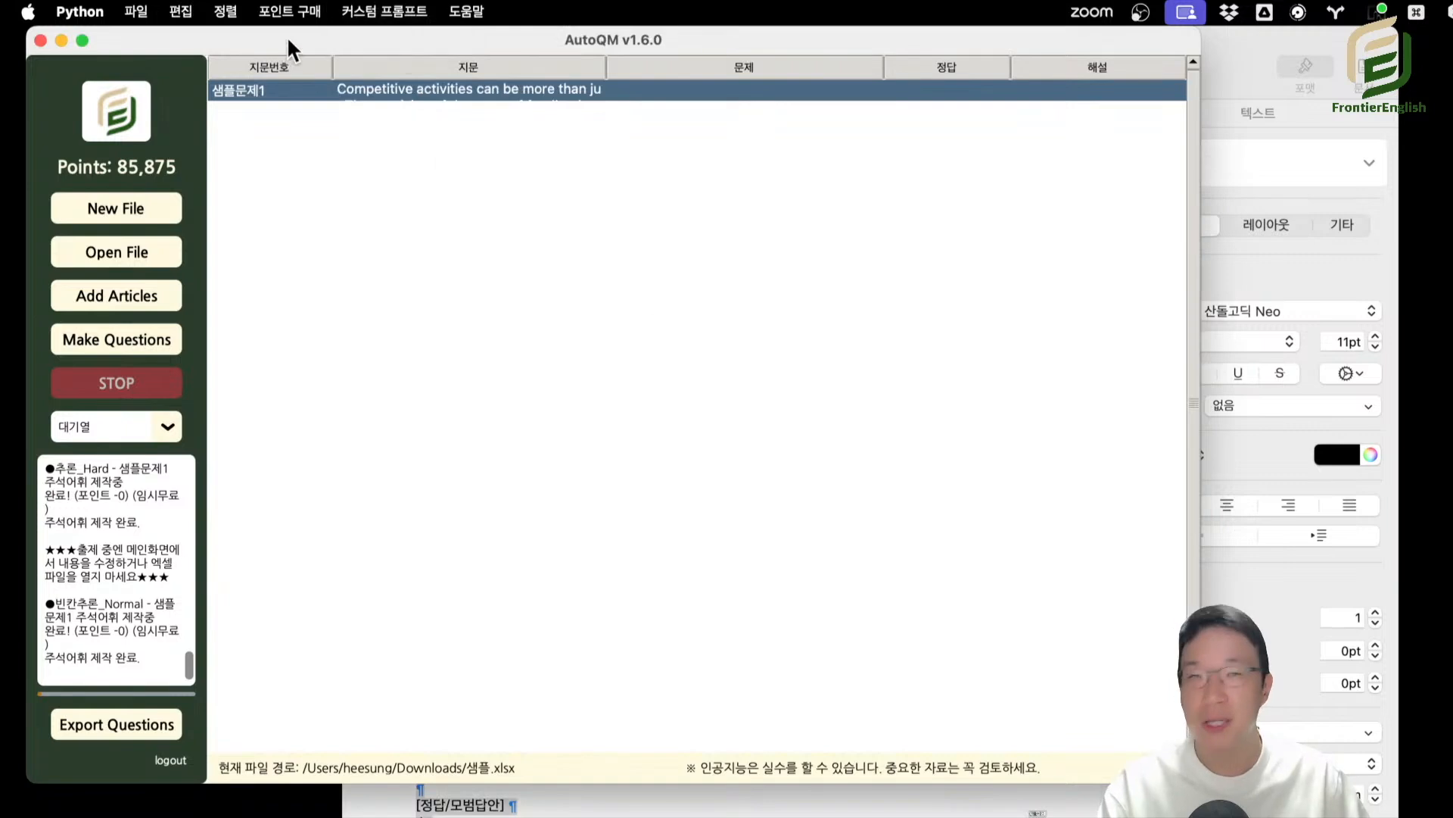